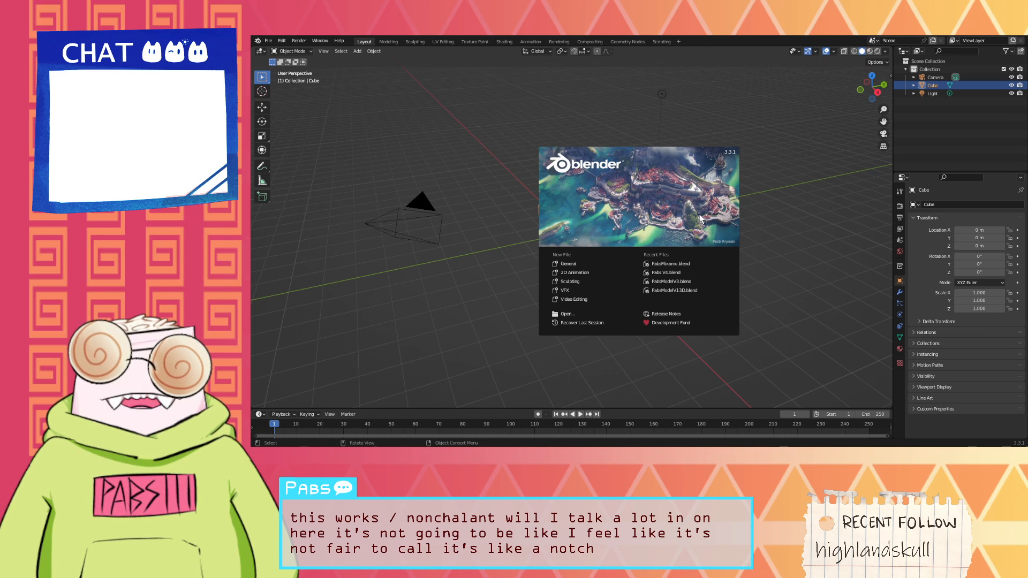
Step: Open the recent file Pabs V4.blend and bring the character's head into a close frontal view
left_click(655, 271)
middle_click_drag(664, 230, 715, 223)
scroll(578, 182, "up", 4)
scroll(576, 182, "up", 1)
scroll(576, 183, "down", 2)
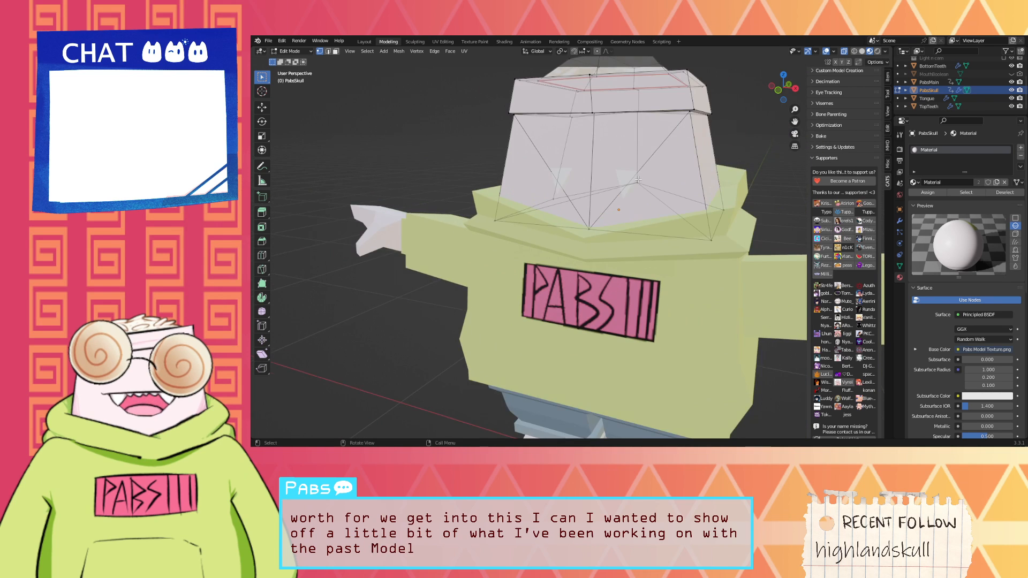
middle_click_drag(710, 147, 678, 172)
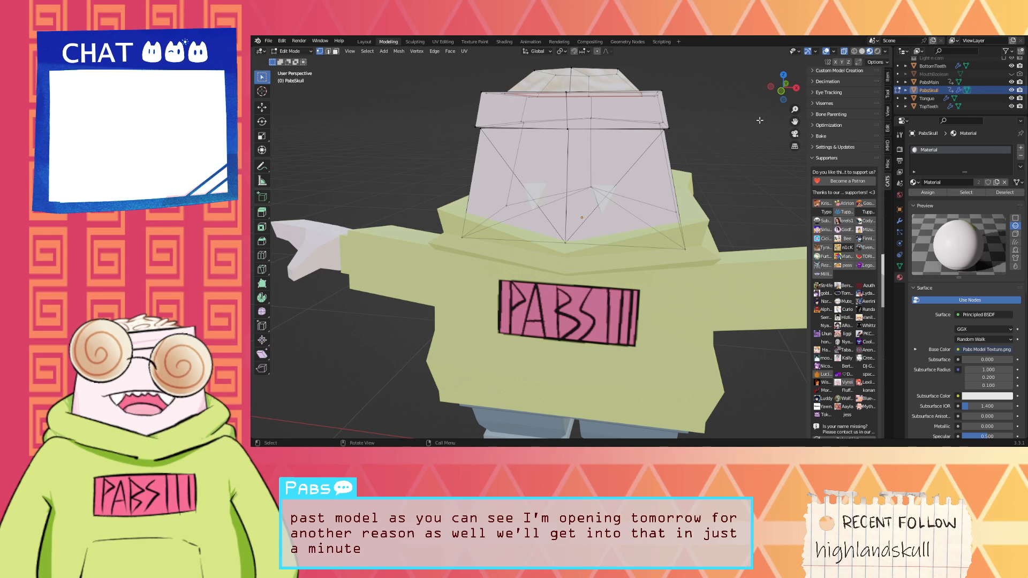
Step: Add the tongue and both teeth objects to the PabsSkull selection, switch to Object Mode, and reselect only the skull
left_click(934, 100, "ctrl")
left_click(933, 105, "ctrl")
left_click(933, 65, "ctrl")
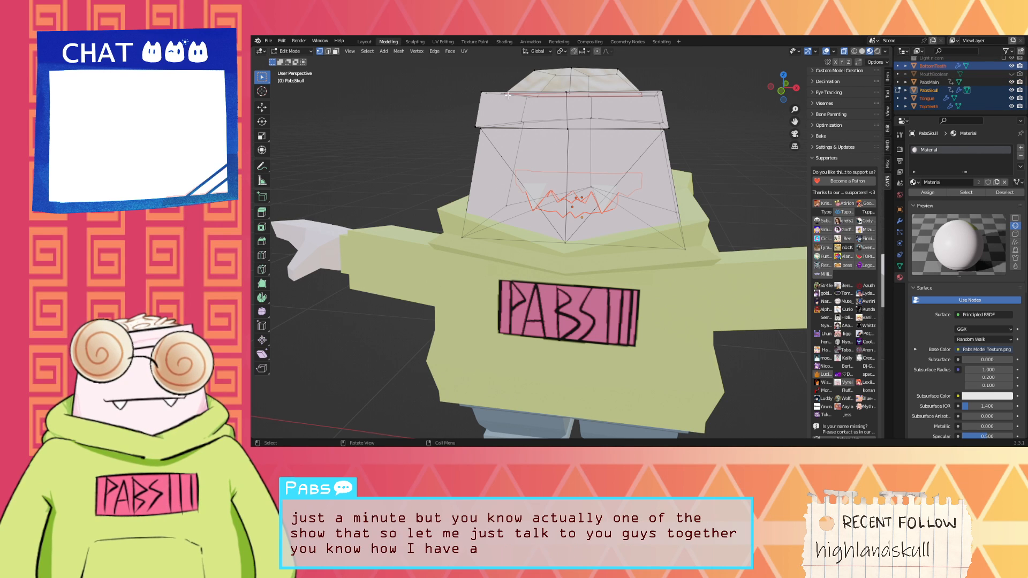
key("Tab")
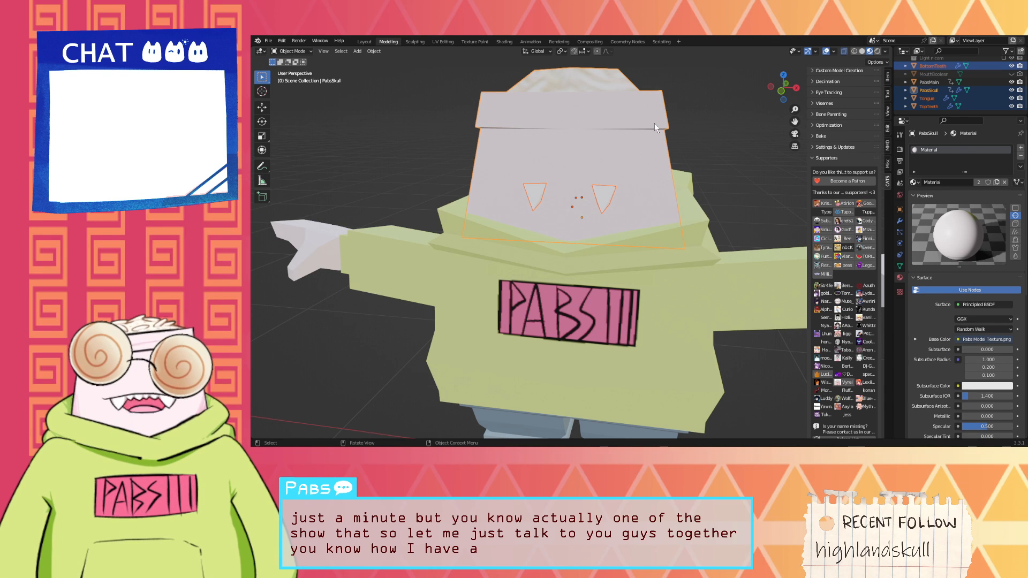
left_click(644, 128)
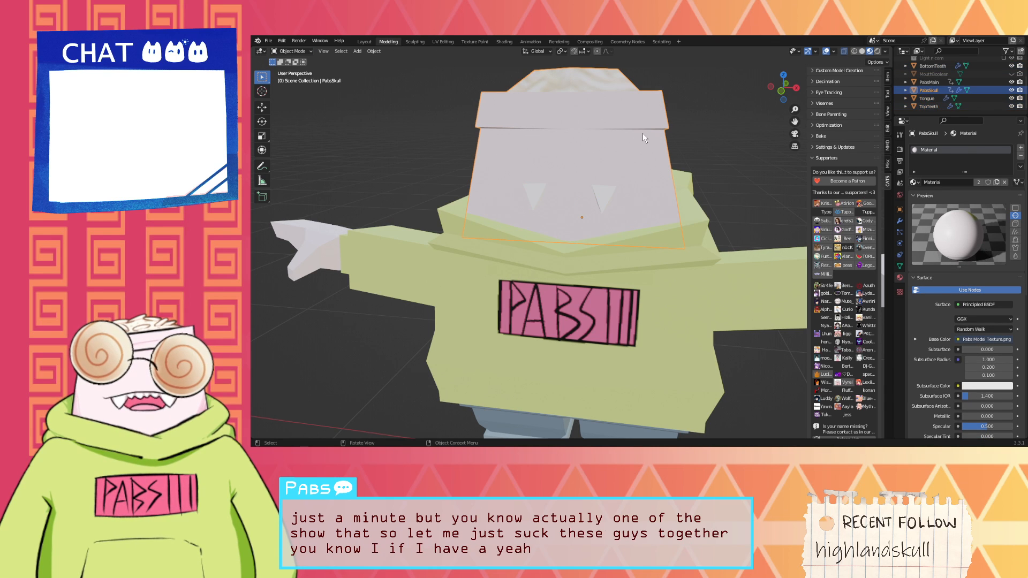
Step: Select TopTeeth, Tongue, PabsSkull and BottomTeeth together in Object Mode
left_click(927, 105)
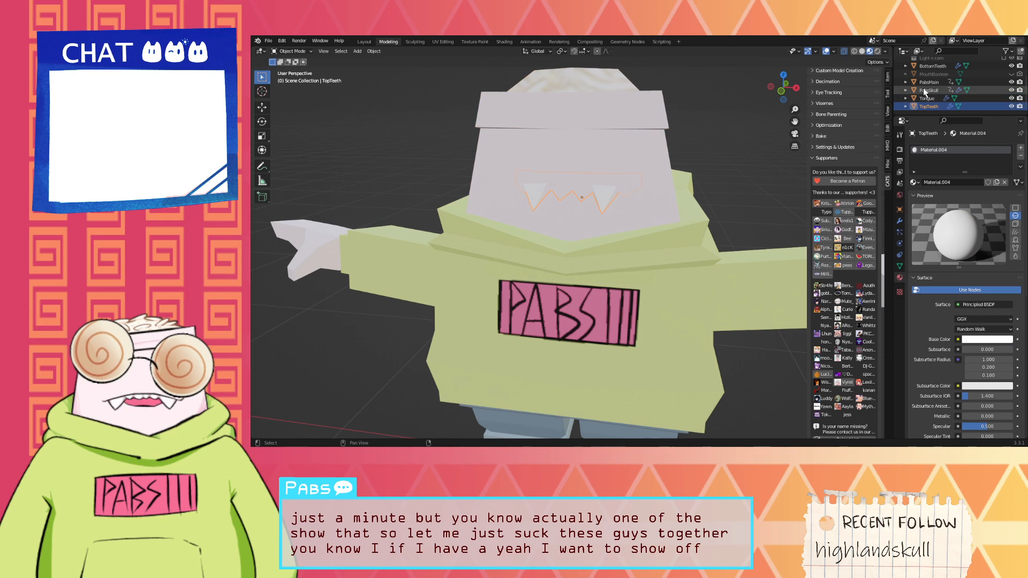
left_click(923, 89, "shift")
left_click(930, 67, "ctrl")
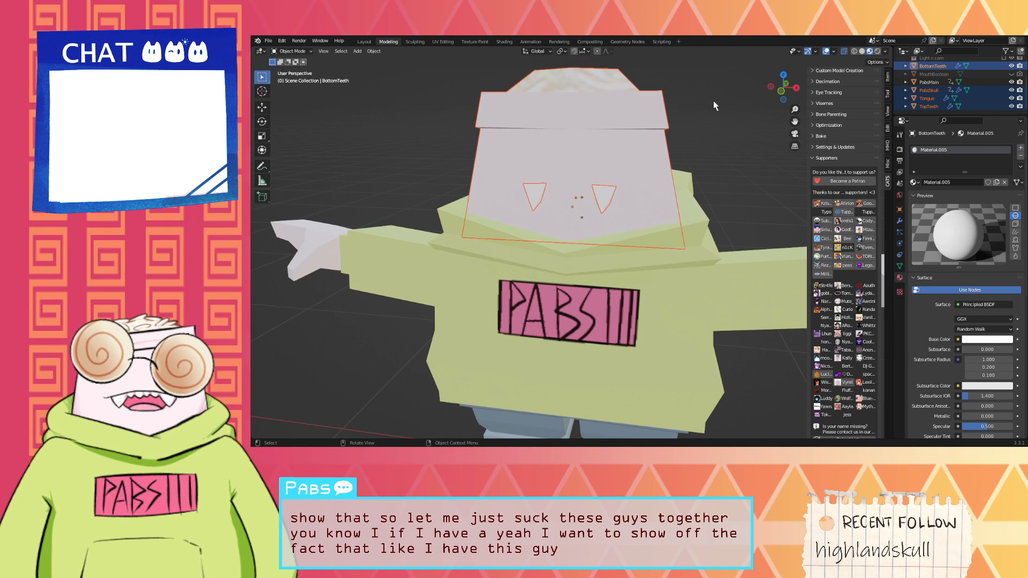
scroll(713, 100, "down", 3)
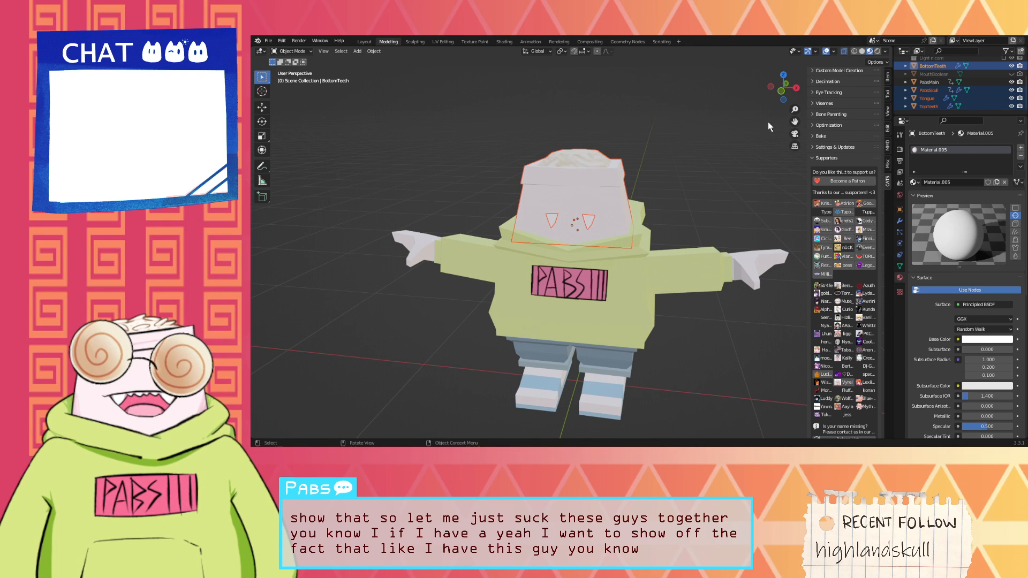
Step: Show the skull's transform properties and select all visible objects of the character
left_click(532, 194)
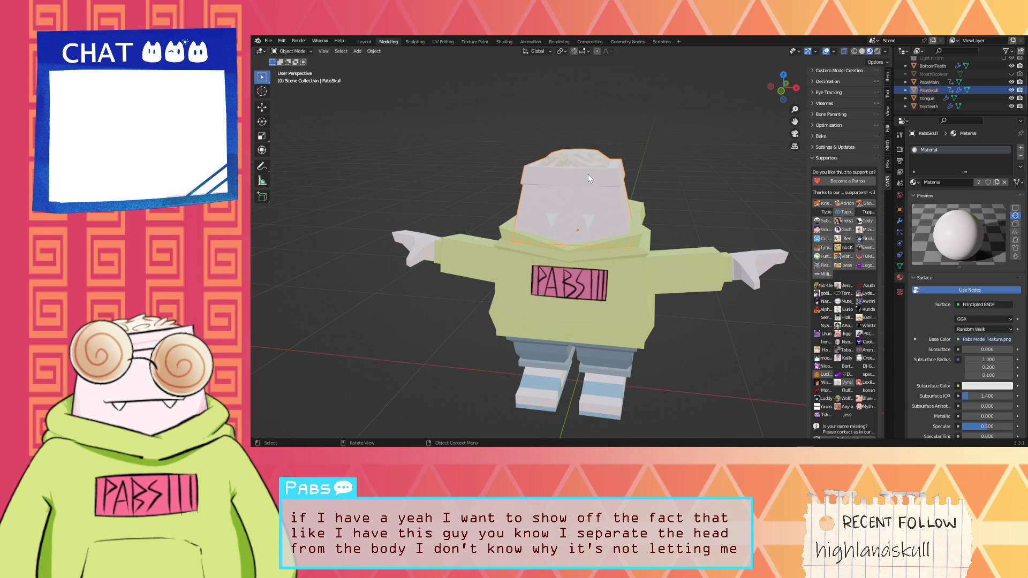
left_click(691, 161)
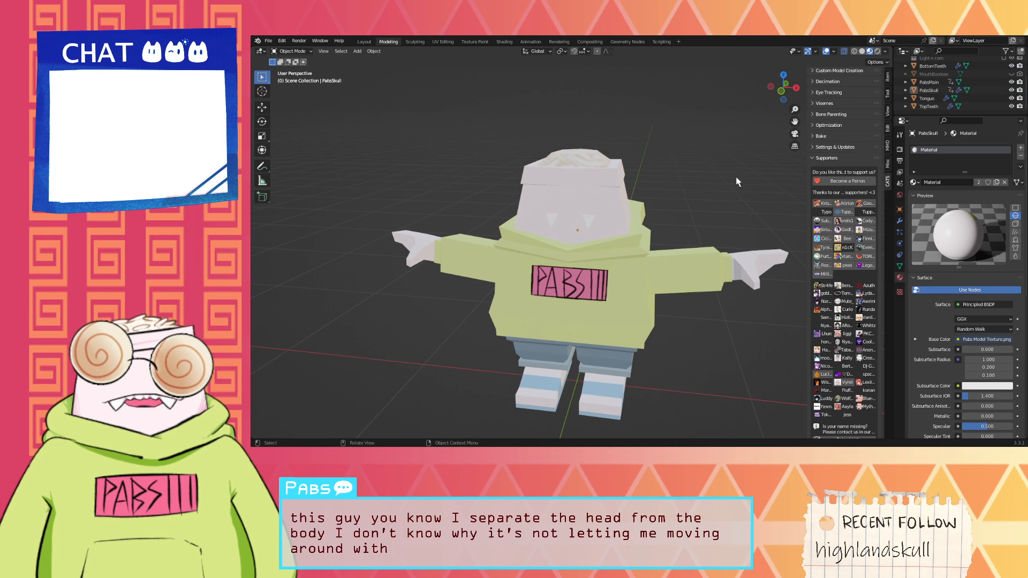
left_click(888, 78)
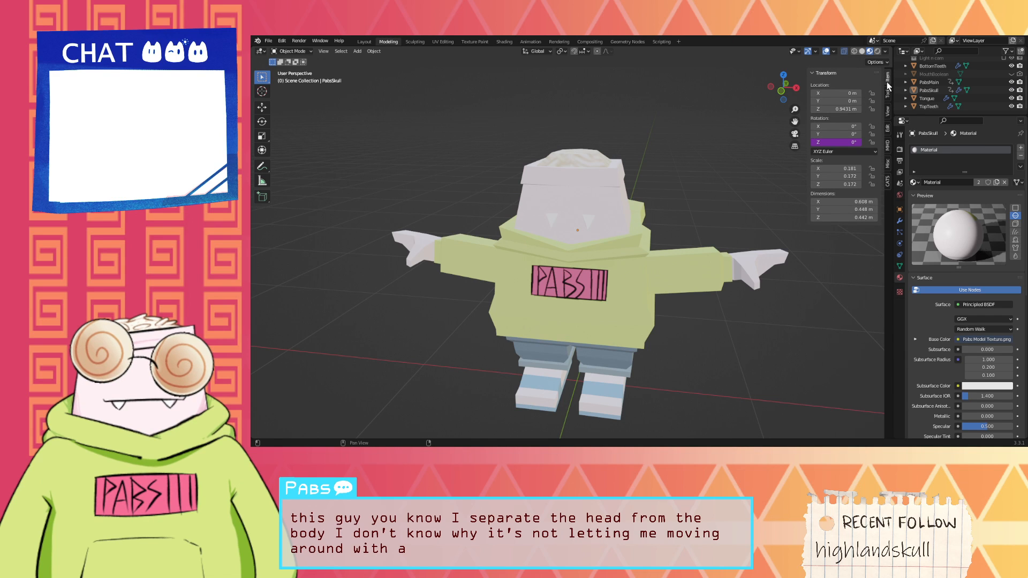
key("a")
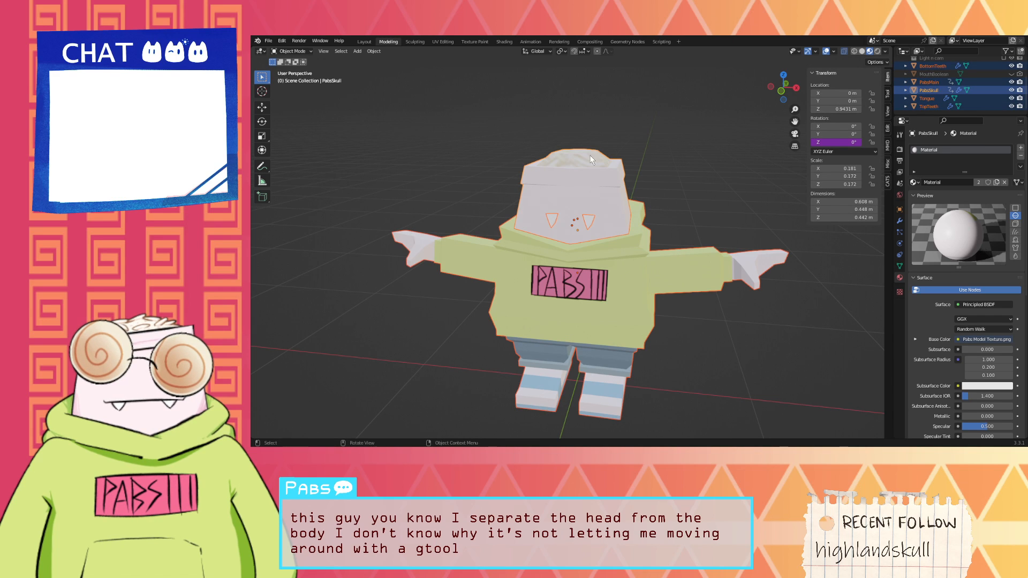
Step: Select BottomTeeth, MouthBoolean, PabsSkull, Tongue and TopTeeth without the body, and switch them to Edit Mode
left_click(988, 66)
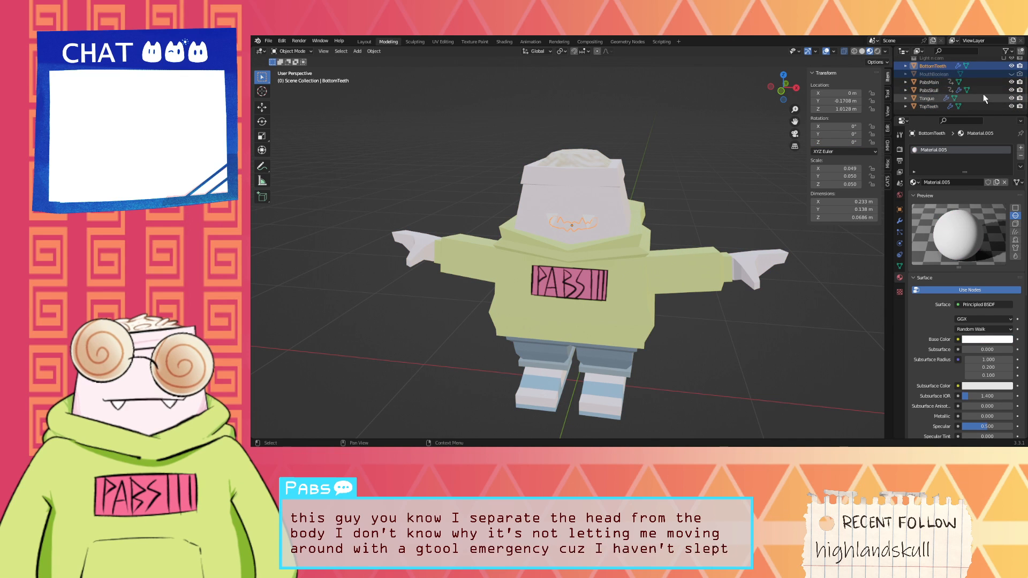
left_click(988, 91, "ctrl")
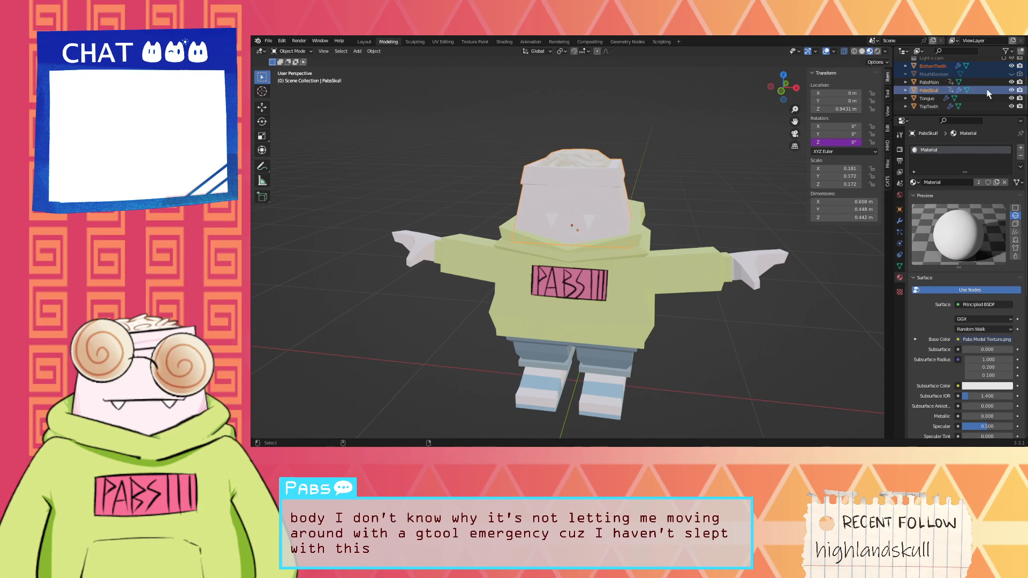
left_click(901, 106, "ctrl")
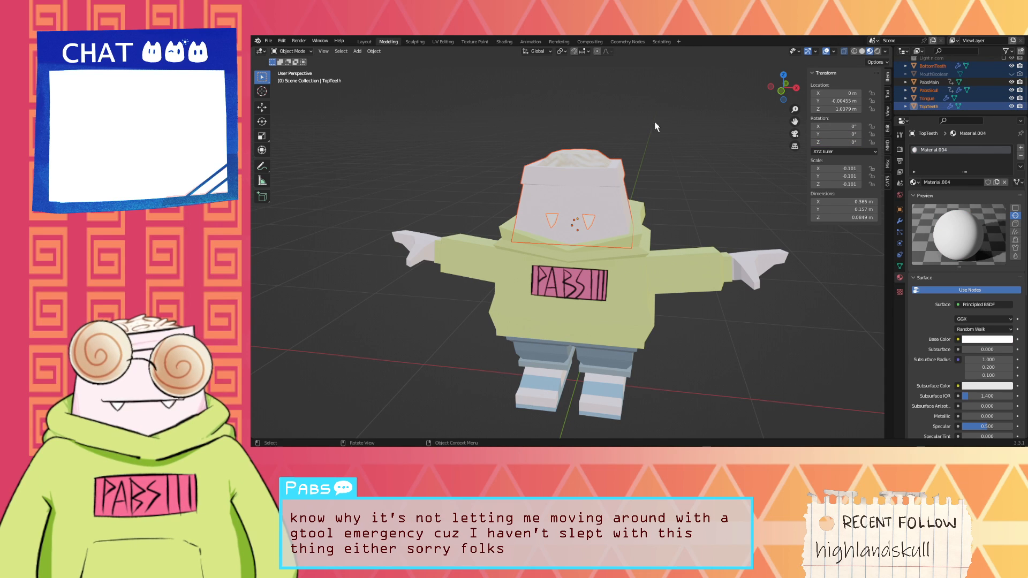
left_click(292, 51)
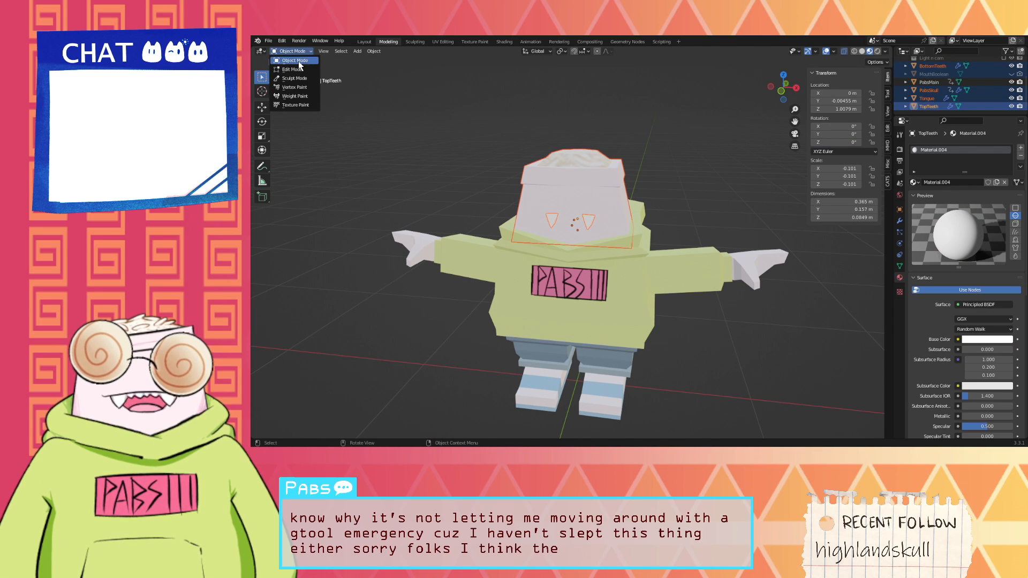
left_click(297, 70)
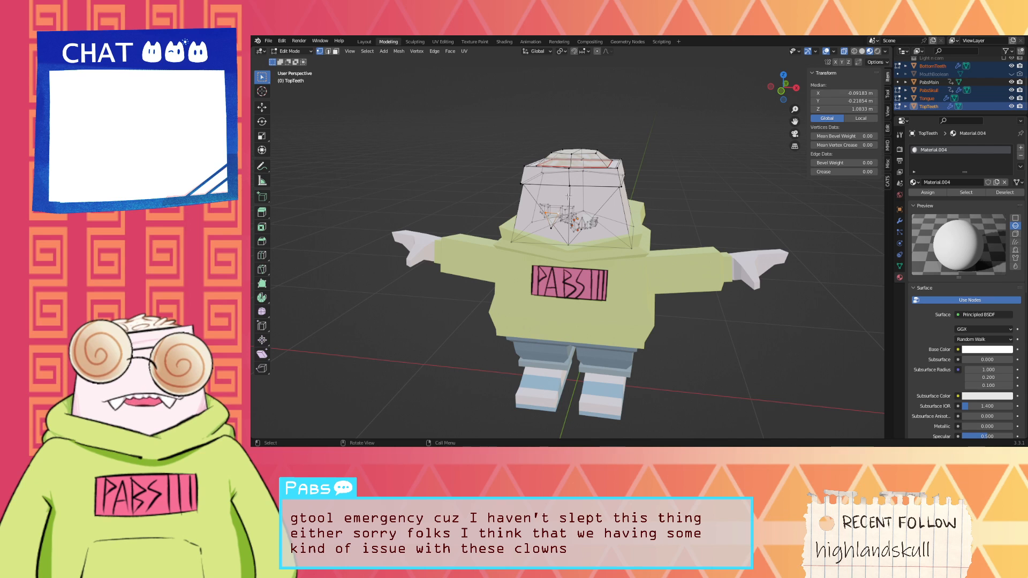
Step: Select all the head, teeth and tongue geometry in Edit Mode and clear the selection again
left_click(636, 115)
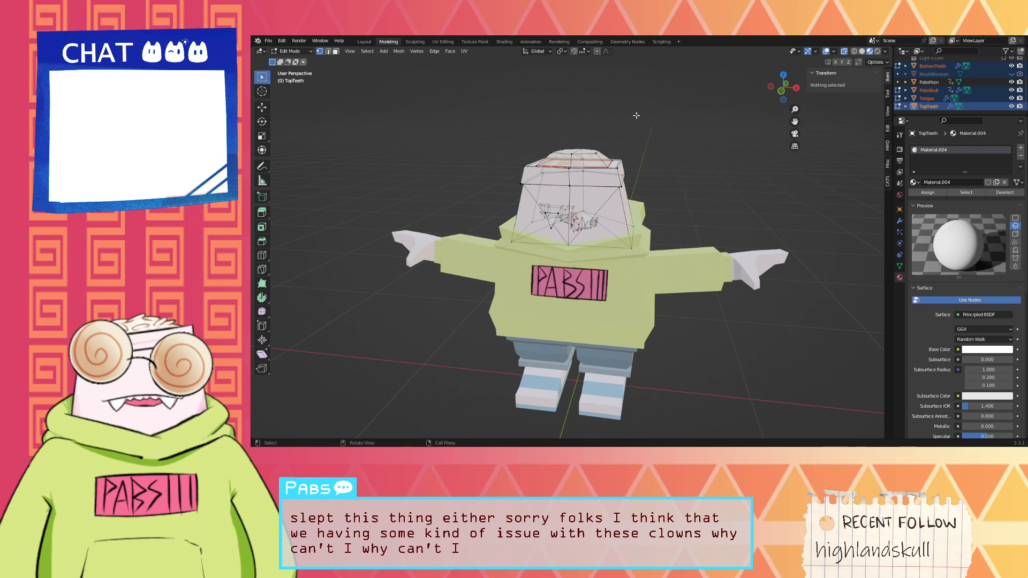
left_click(650, 162)
mouse_move(686, 165)
middle_mouse_down()
mouse_move(718, 174)
mouse_move(690, 169)
middle_mouse_up()
left_click(689, 170)
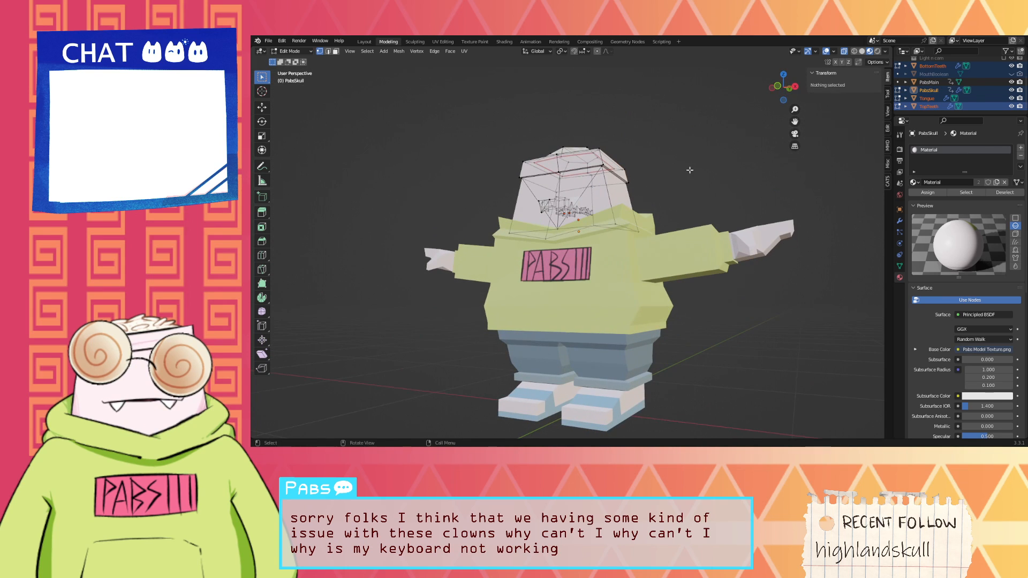
key("a")
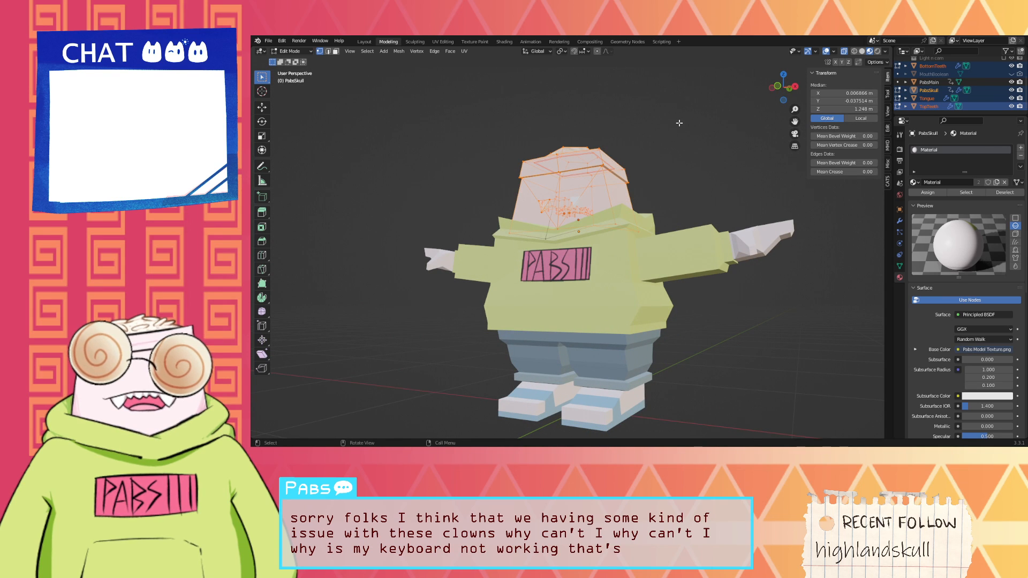
left_click(743, 131)
middle_click_drag(741, 143, 713, 164)
scroll(646, 192, "up", 5)
scroll(688, 170, "down", 4)
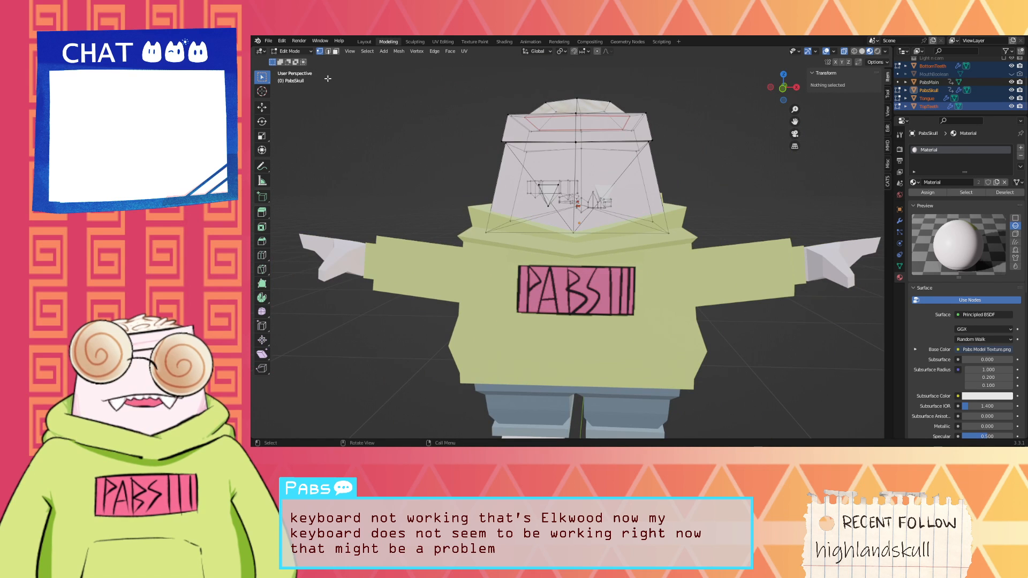
Step: Create a new General file without saving the changes to Pabs V4.blend
middle_click_drag(442, 82, 440, 95)
key("ctrl+n")
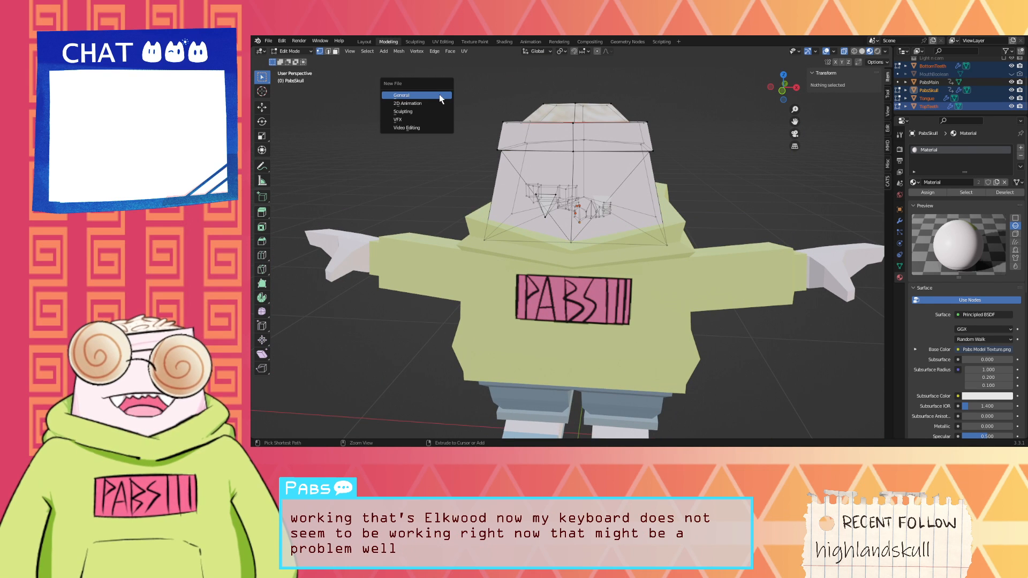
left_click(440, 97)
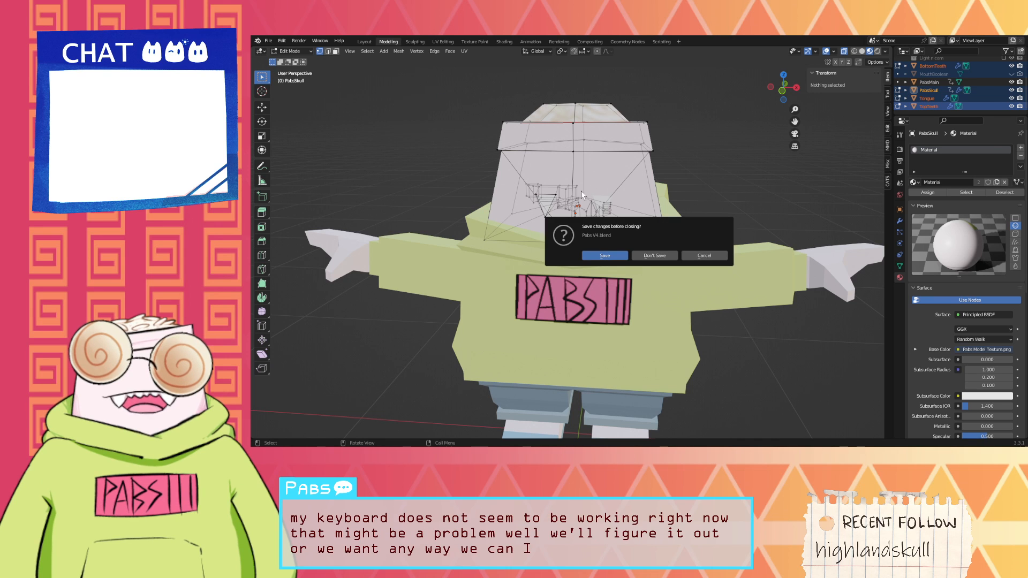
left_click(654, 256)
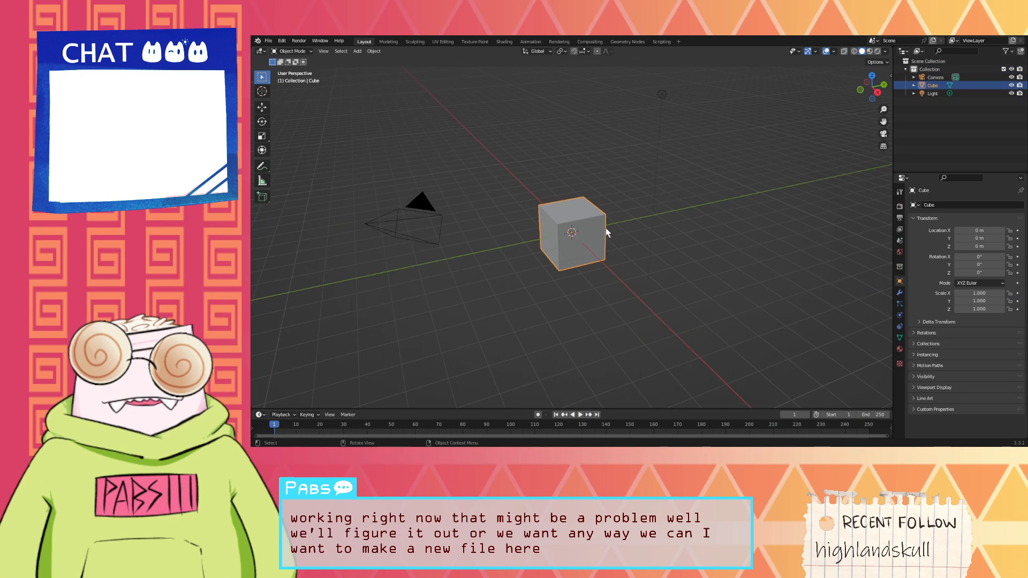
Step: Examine the available import formats for one that can bring in an existing Blender model
middle_click_drag(606, 227, 553, 276)
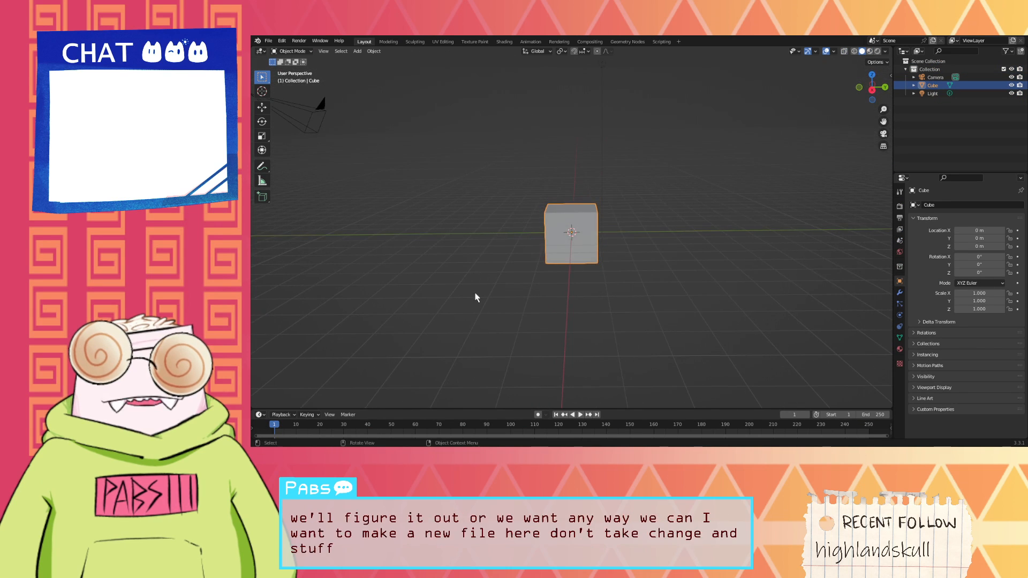
left_click(269, 41)
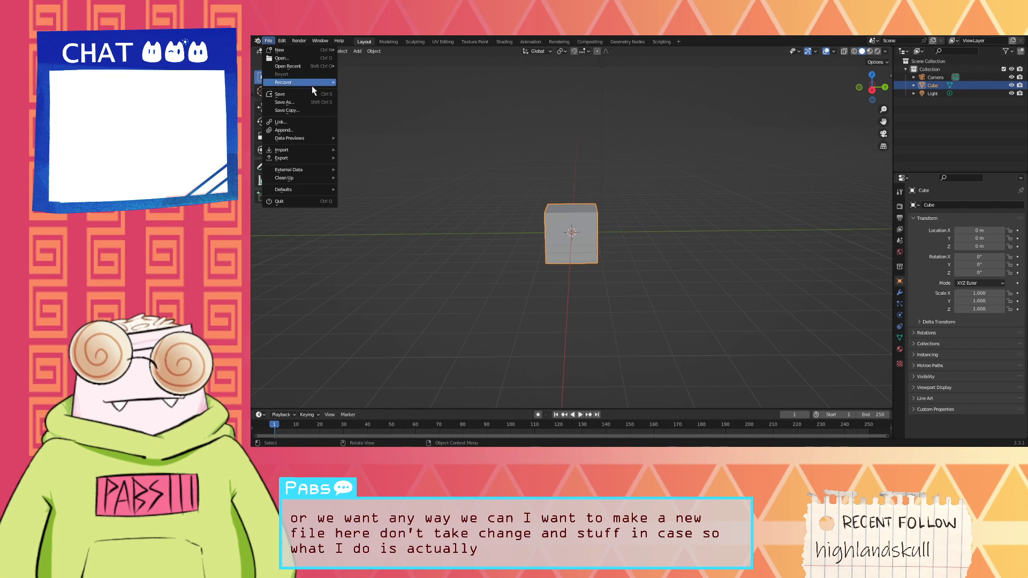
mouse_move(321, 150)
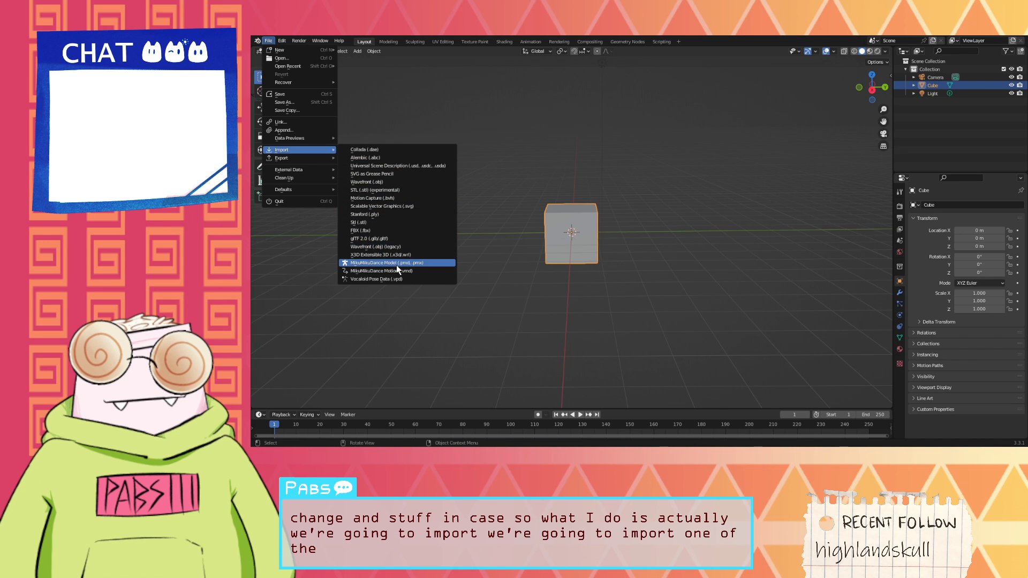
right_click(368, 159)
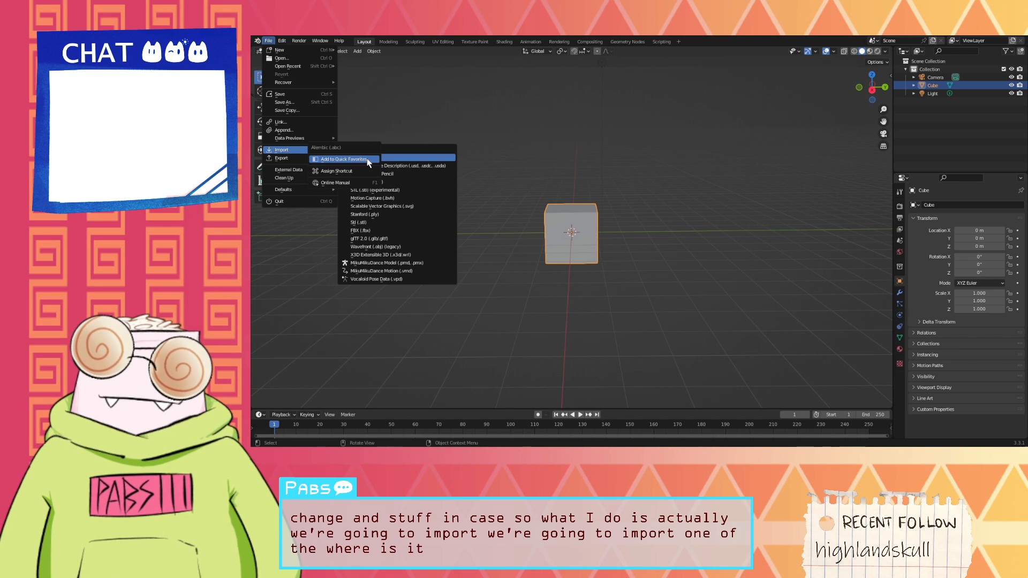
key("Escape")
key("Escape")
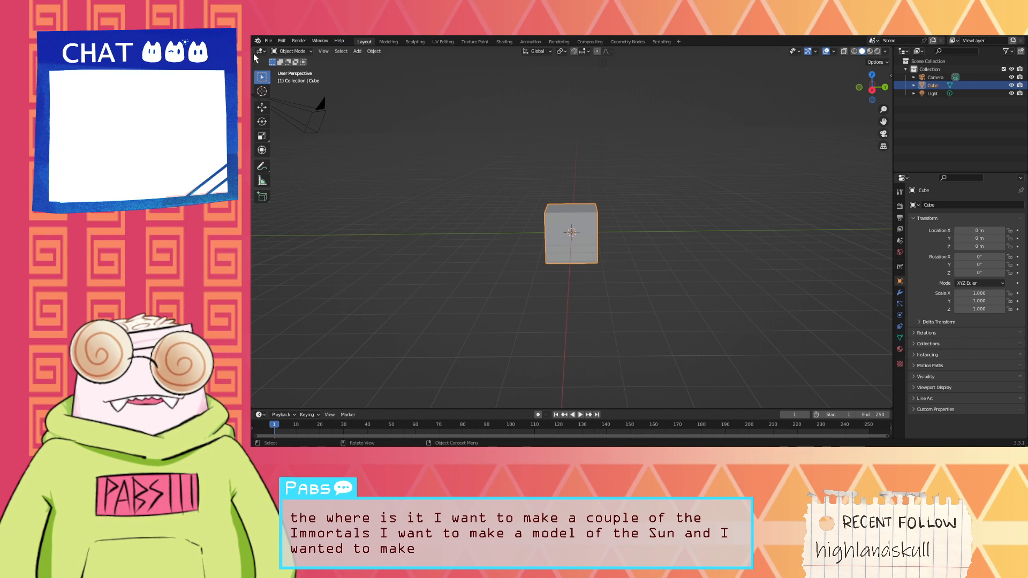
left_click(268, 41)
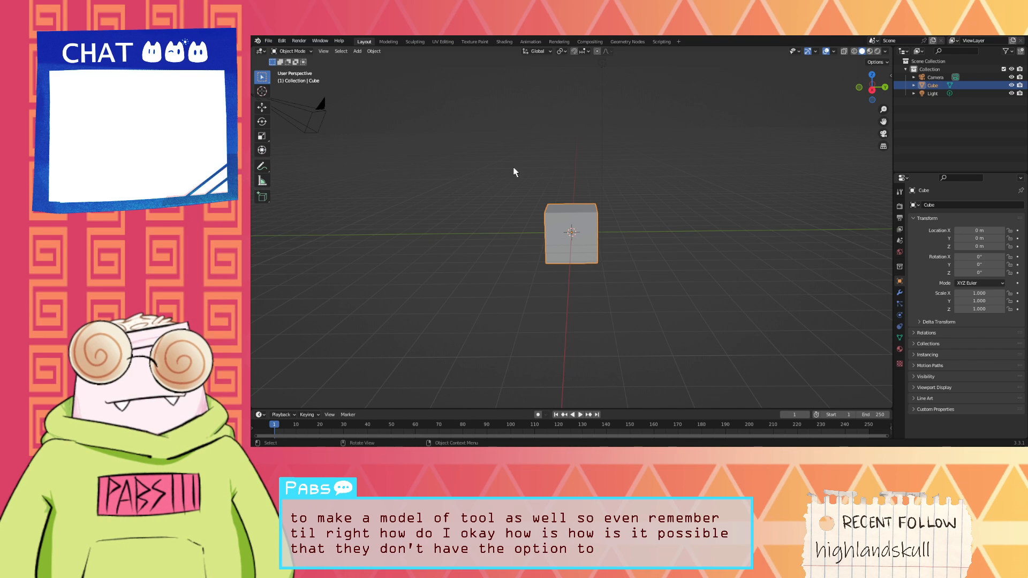
left_click(563, 172)
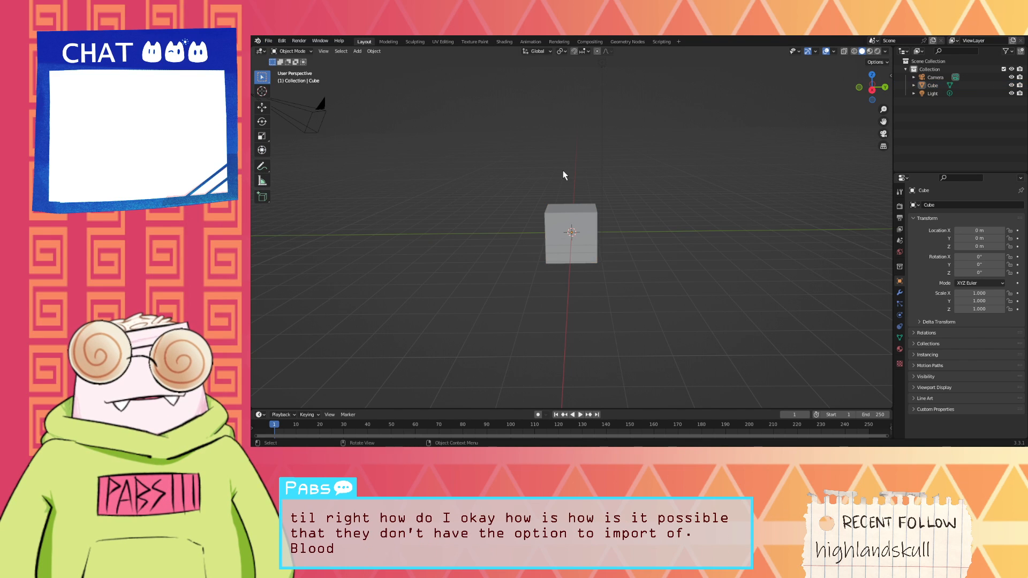
Step: Reopen the recent file Pabs V4.blend without saving the untitled file
left_click(269, 41)
mouse_move(268, 41)
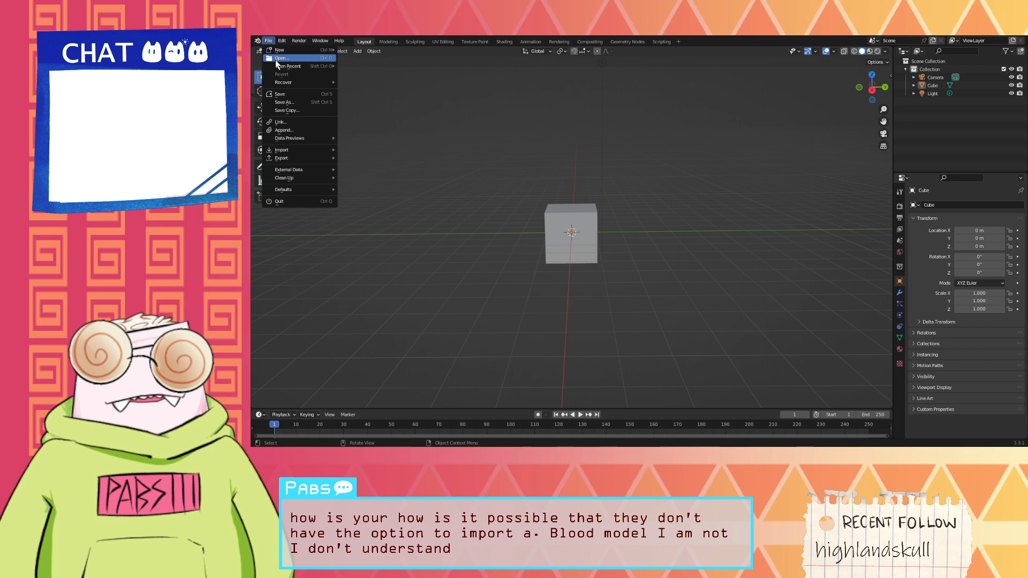
mouse_move(308, 67)
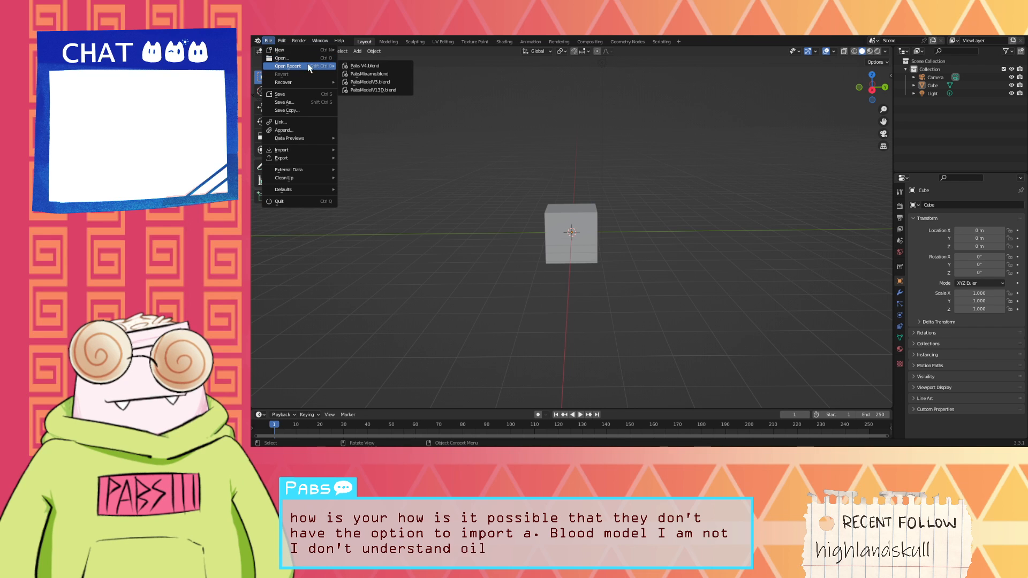
left_click(390, 69)
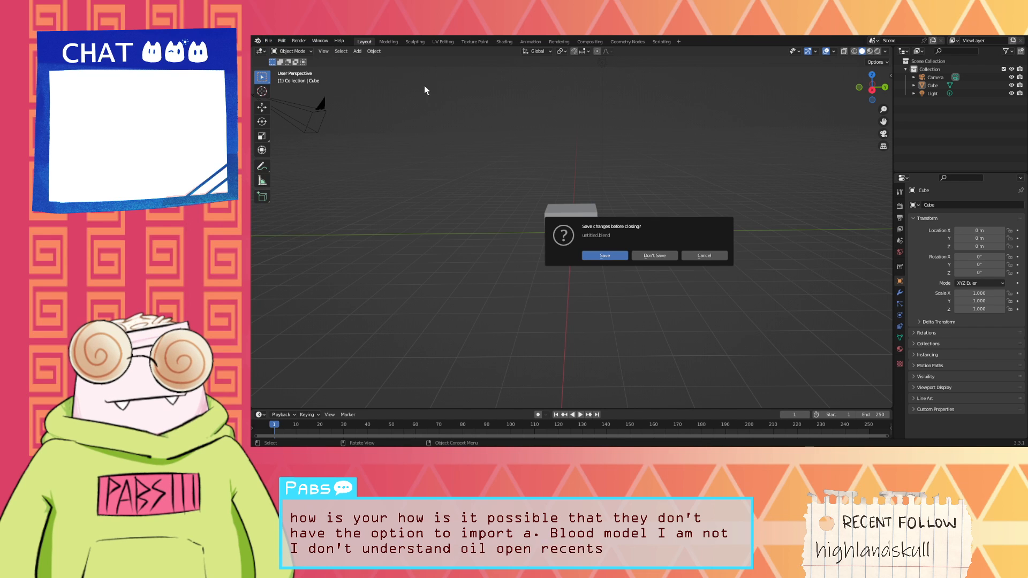
left_click(647, 259)
scroll(916, 93, "up", 4)
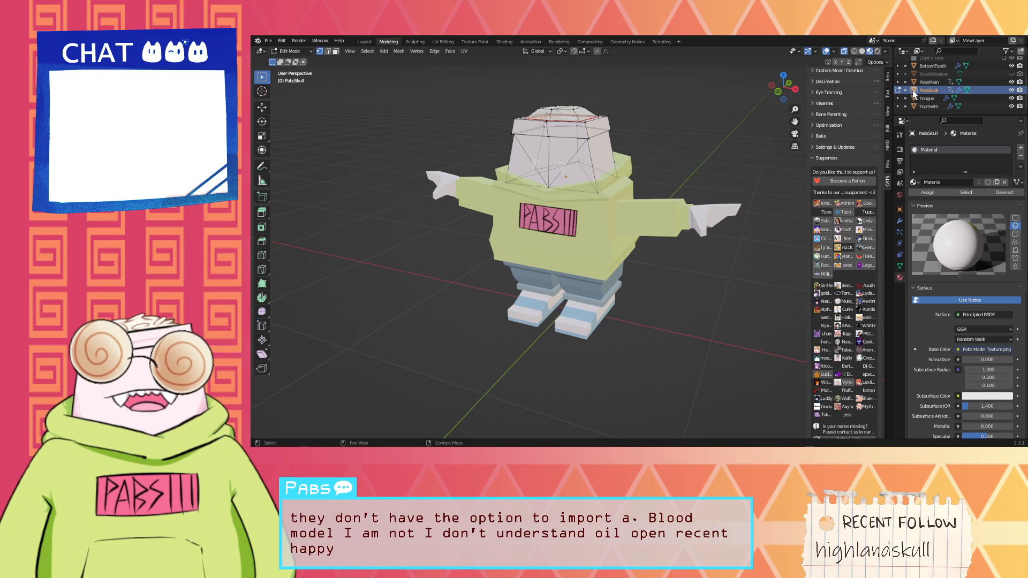
Step: Try selecting the upper vertices of the PabsSkull mesh with a box selection and clear the selection again
scroll(916, 93, "down", 3)
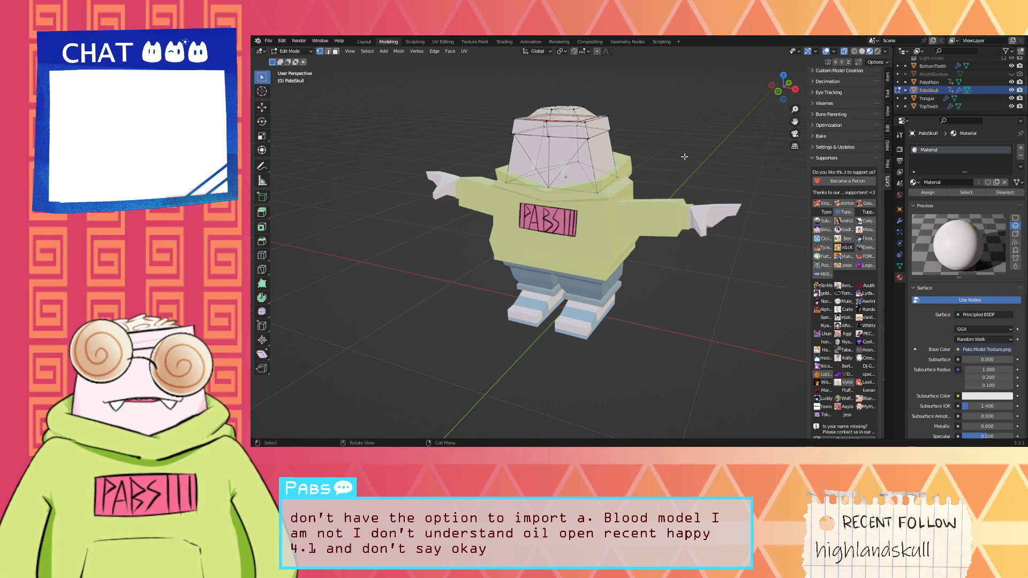
middle_click_drag(666, 145, 705, 136)
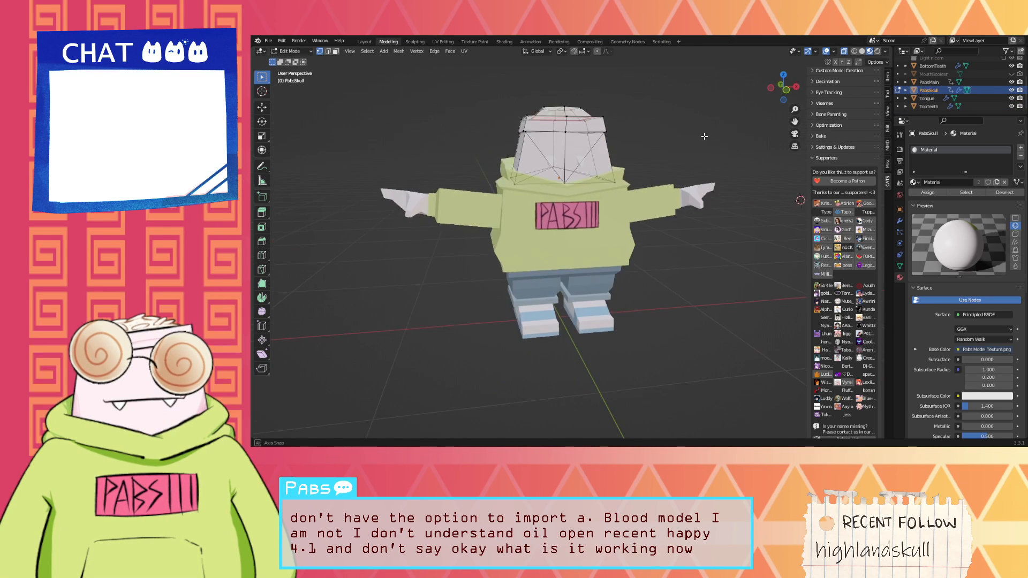
left_click_drag(429, 85, 574, 146)
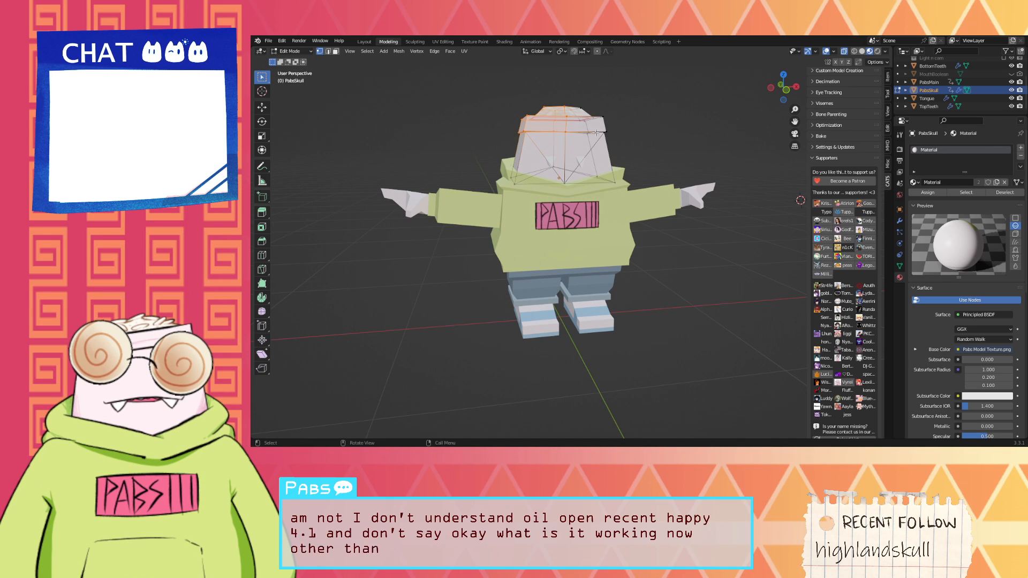
left_click(685, 109)
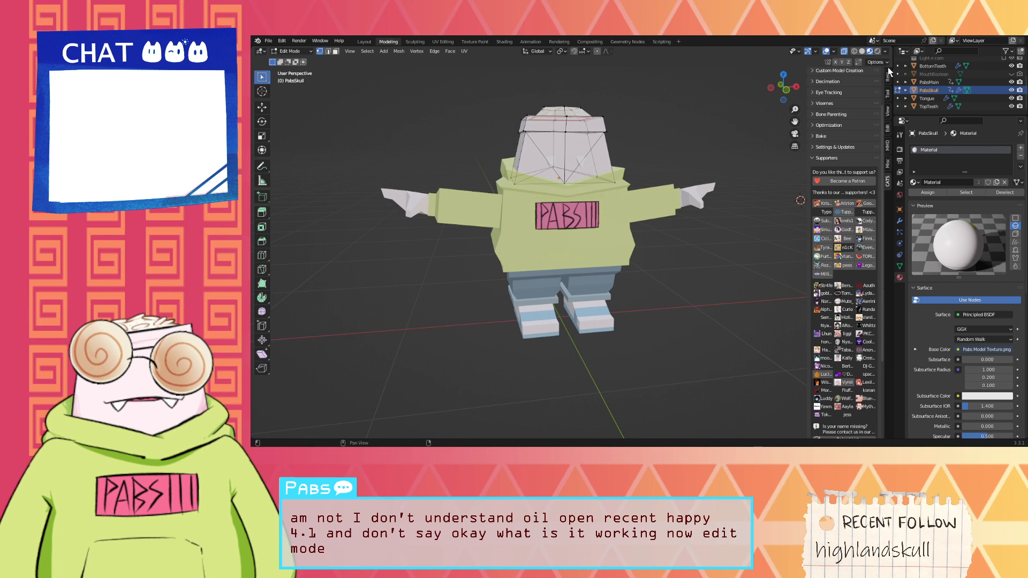
Step: Check the add-on tools and the mesh's item properties, and open the program preferences
left_click(887, 164)
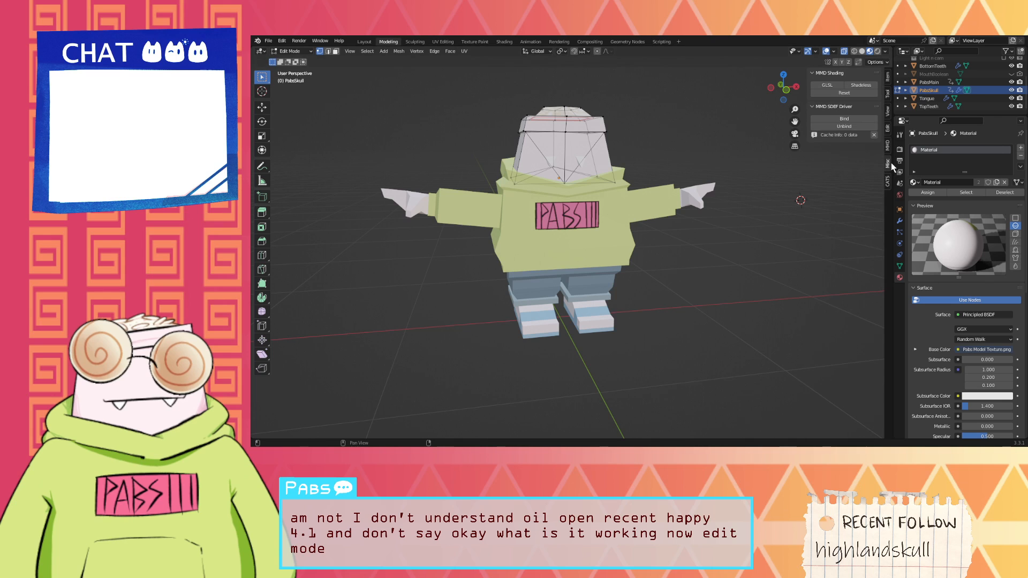
left_click(888, 80)
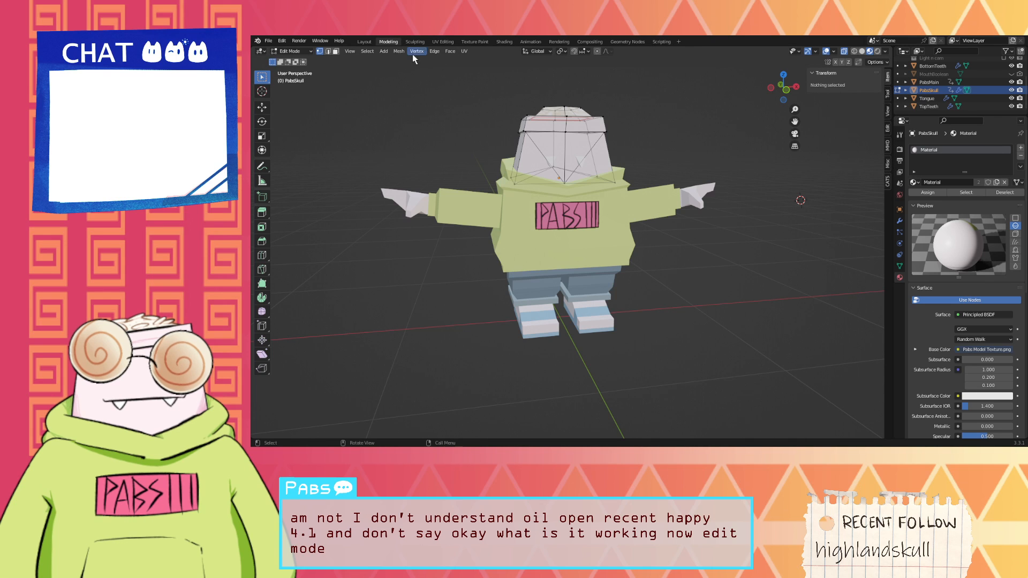
left_click(268, 41)
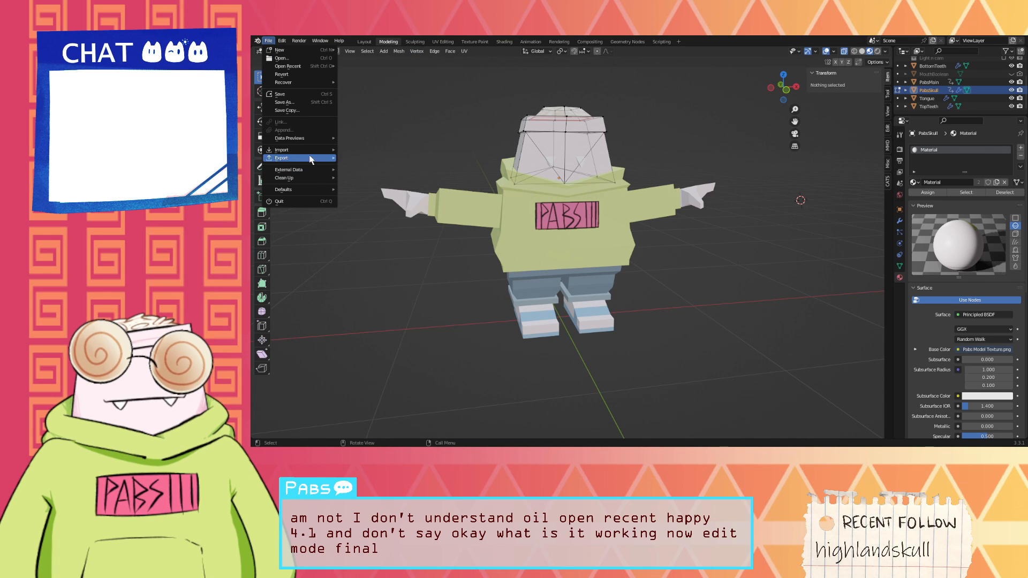
mouse_move(281, 41)
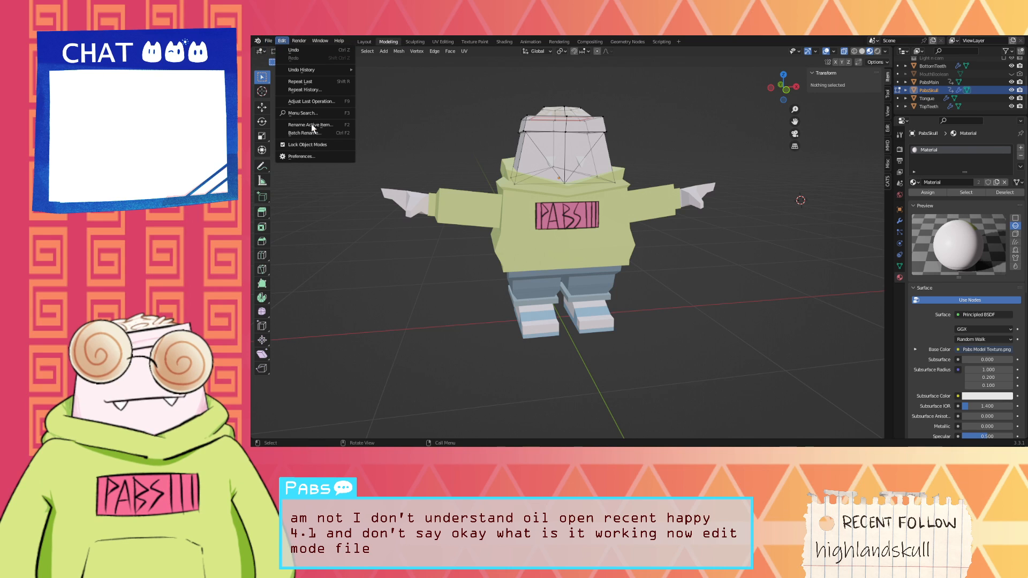
left_click(321, 156)
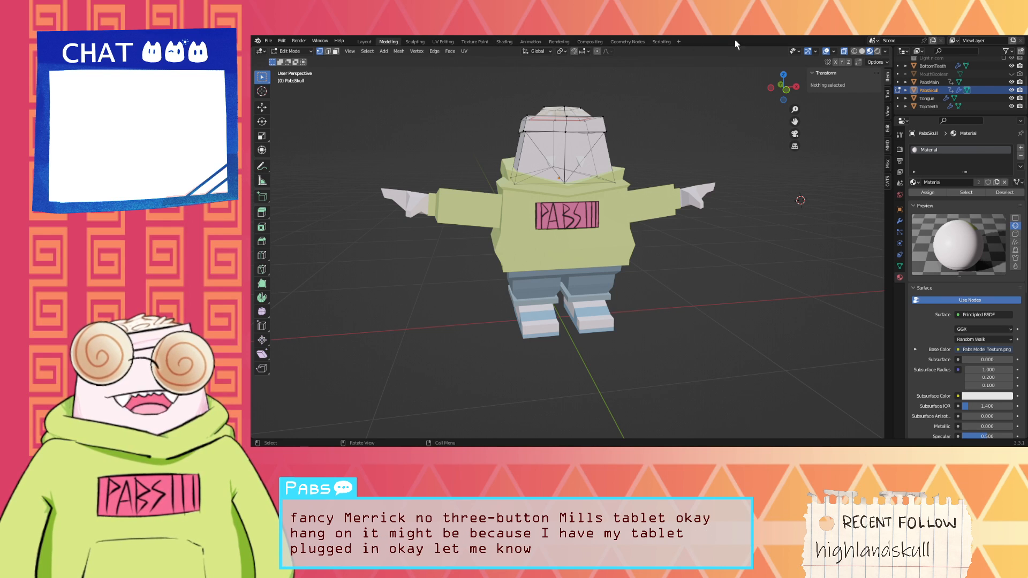
Step: Close Blender without saving the changes, restart it and reopen the recent file Pabs V4.blend
left_click(1018, 31)
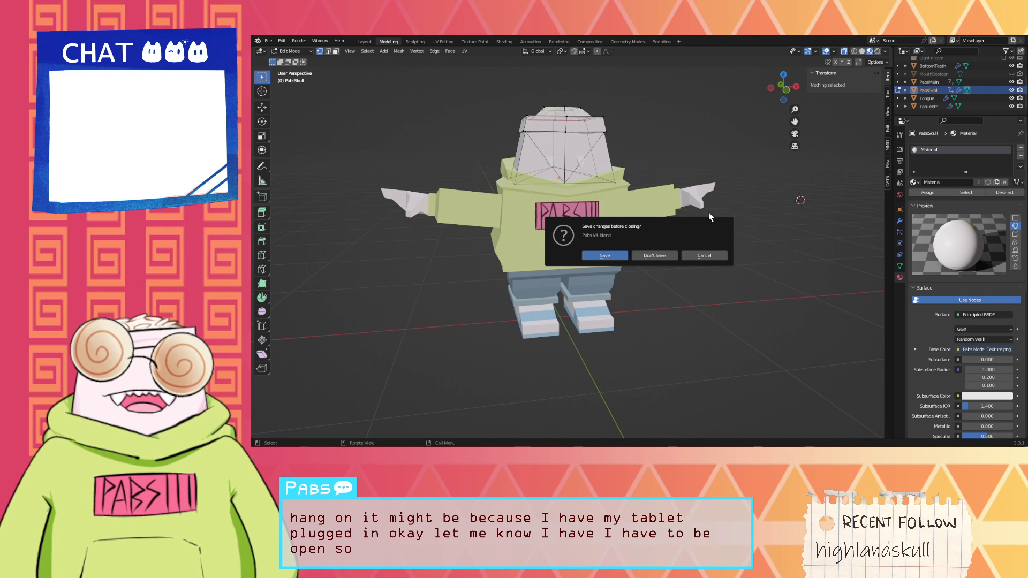
left_click(646, 257)
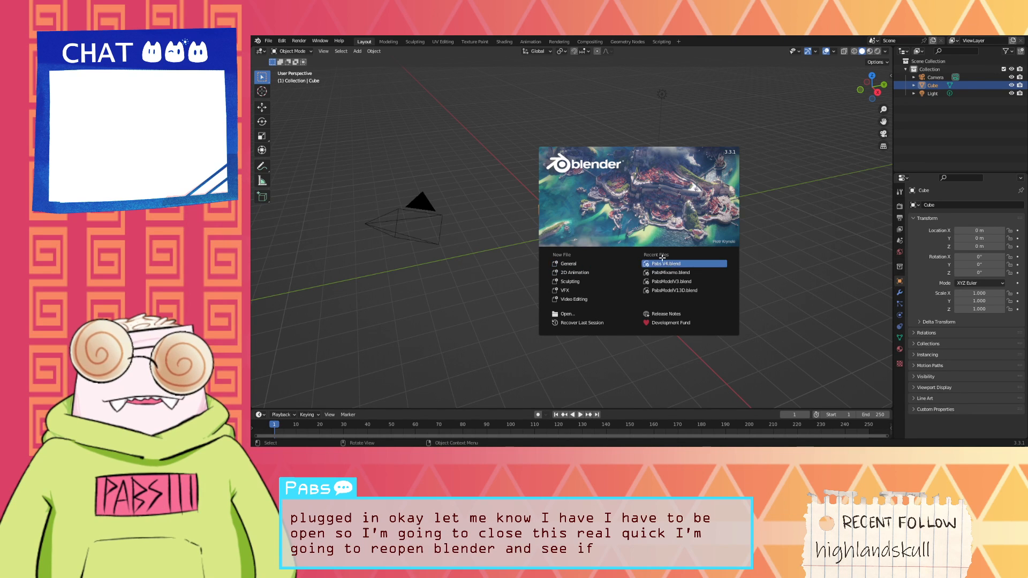
left_click(666, 264)
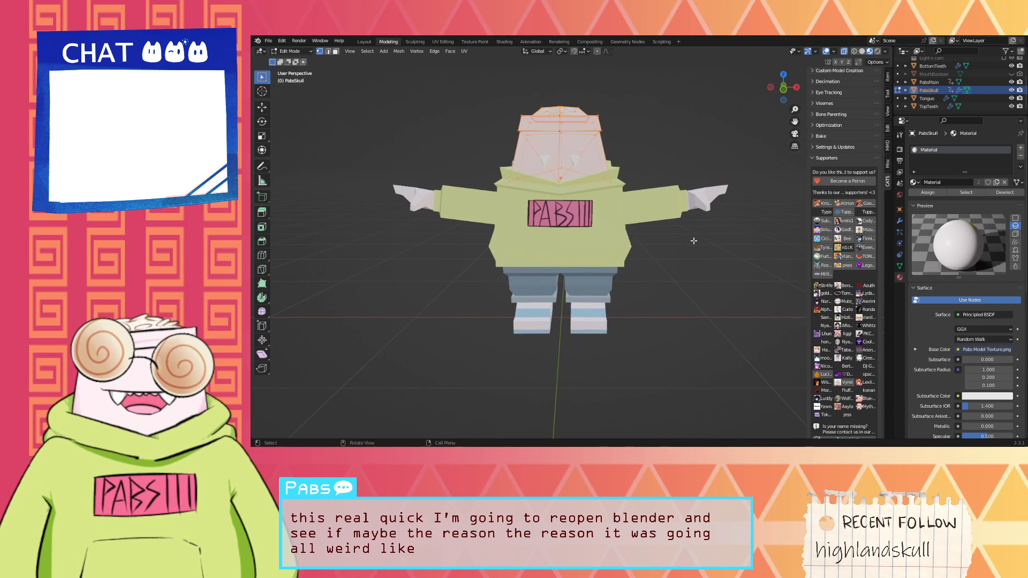
Step: Add the tongue, top teeth and bottom teeth to the PabsSkull selection and switch to Object Mode
left_click(934, 106, "shift")
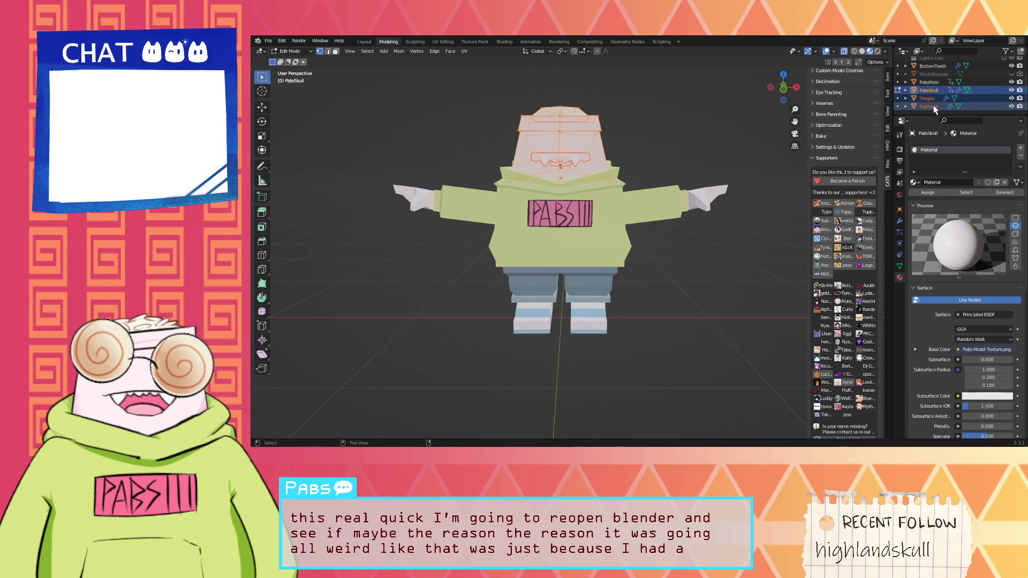
left_click(933, 66, "shift")
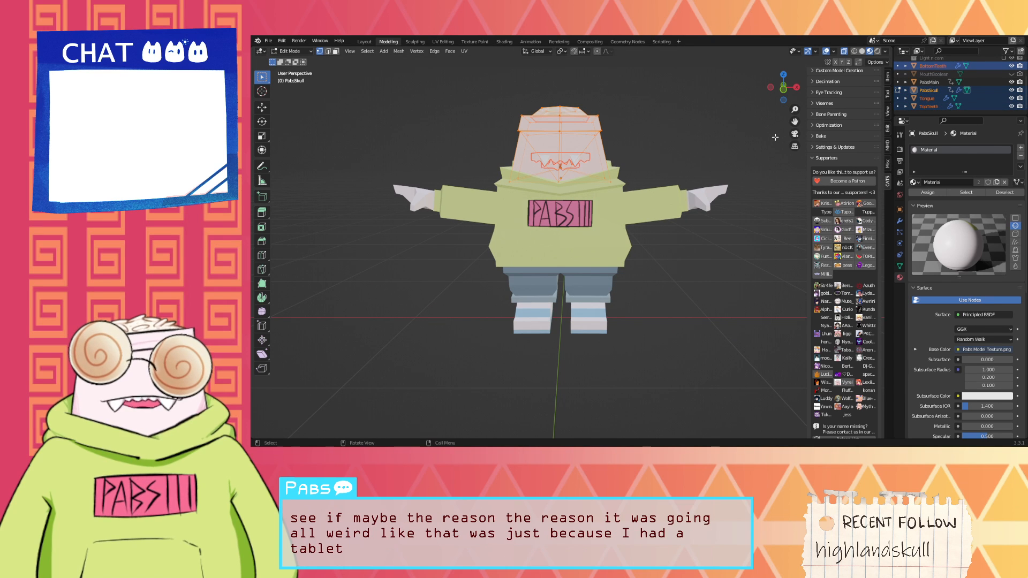
key("g")
key("z")
right_click(776, 101)
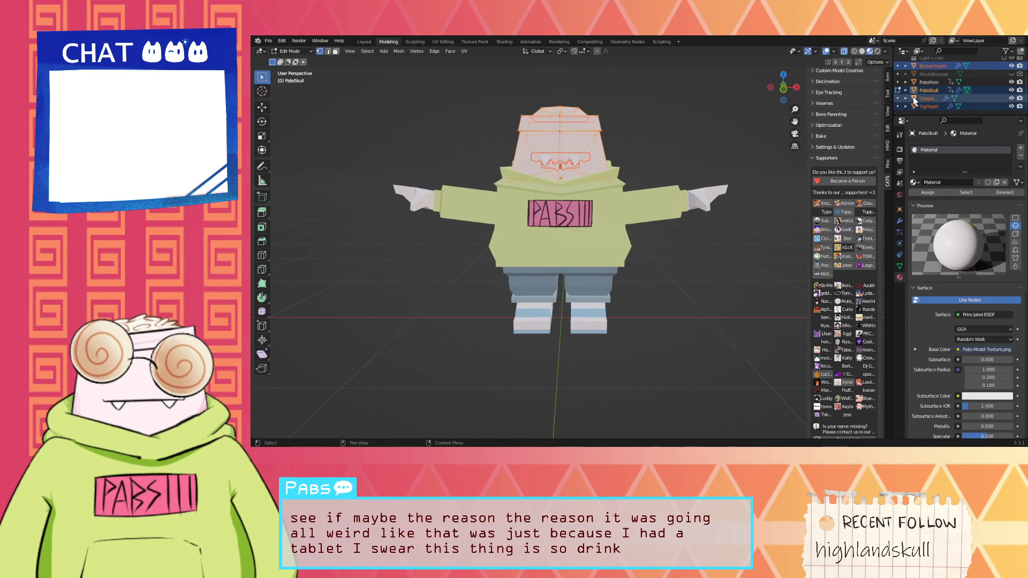
key("Tab")
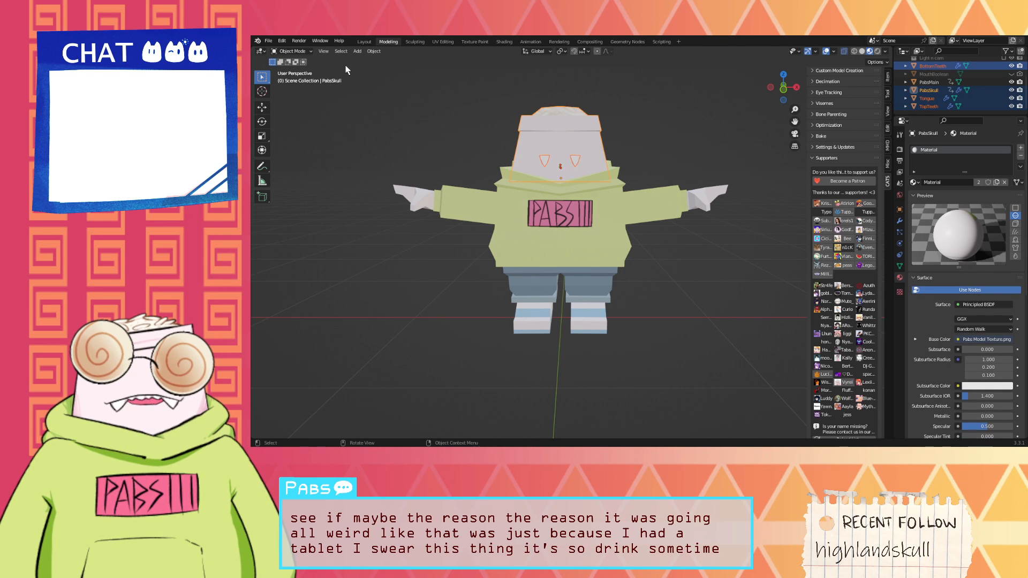
Step: Try raising the head, tongue and teeth about 0.15 m along the global Z axis
key("g")
key("z")
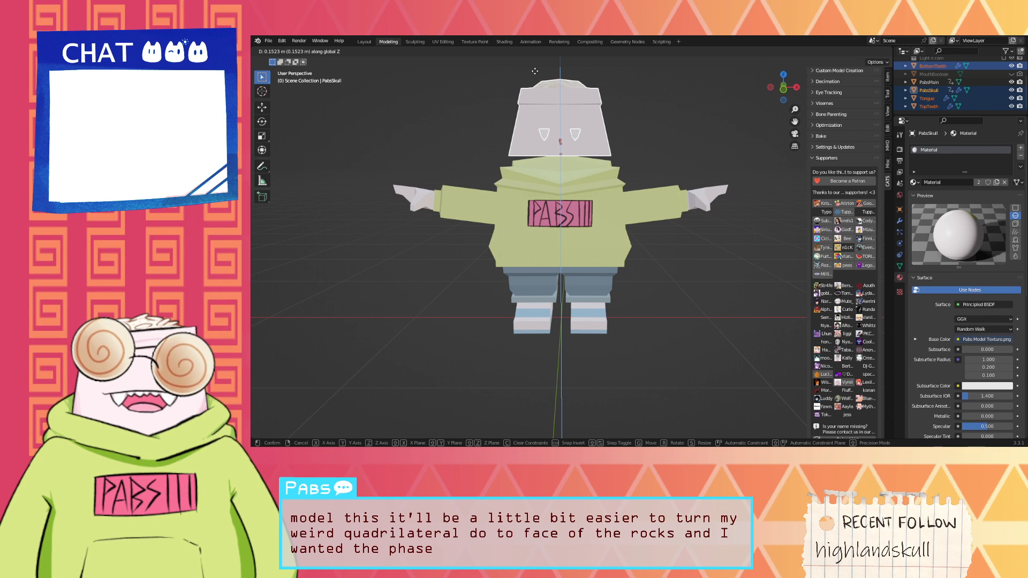
right_click(535, 71)
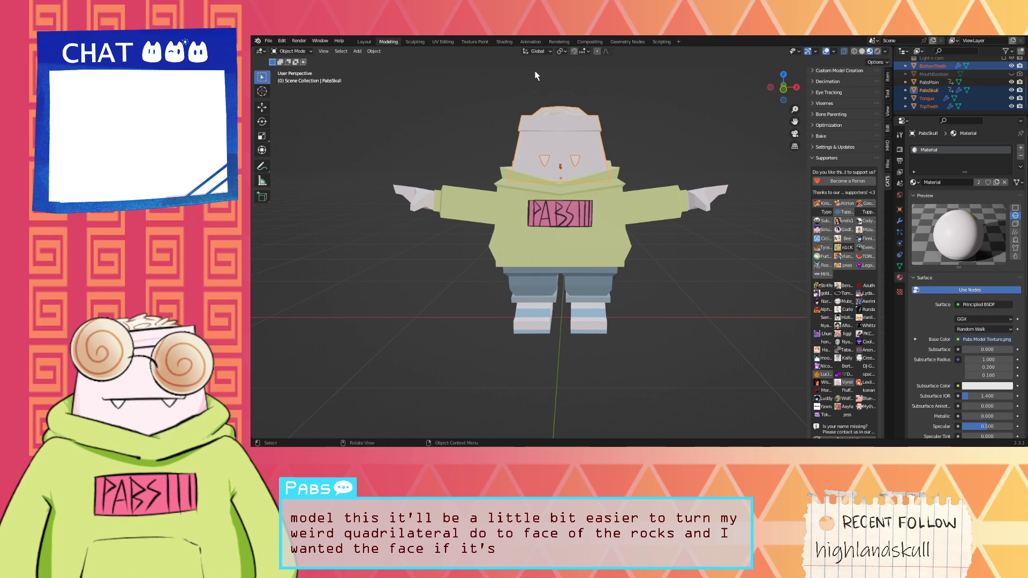
Step: Select only the PabsMain body object and copy it
middle_click_drag(674, 108, 671, 133)
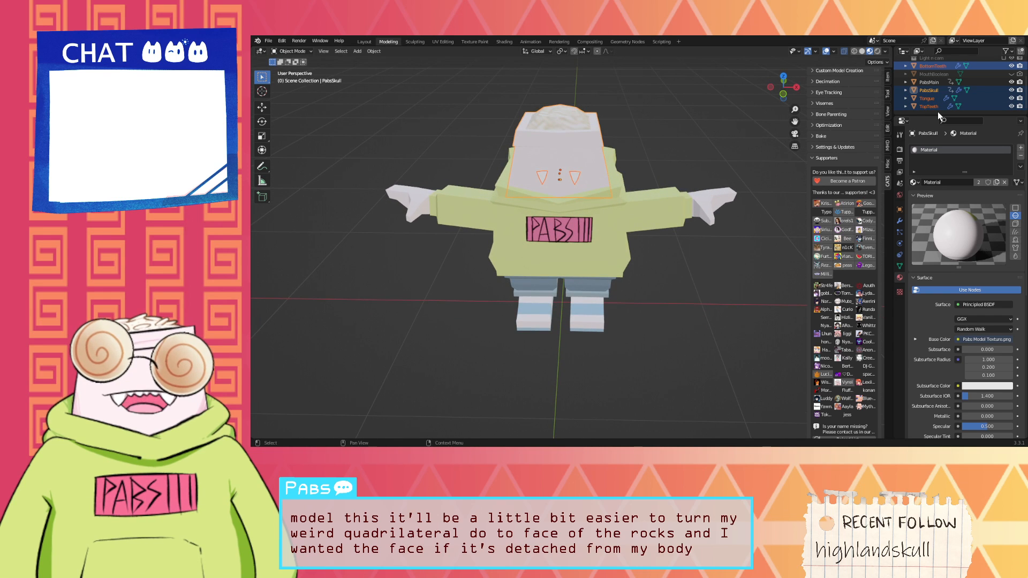
left_click(933, 79)
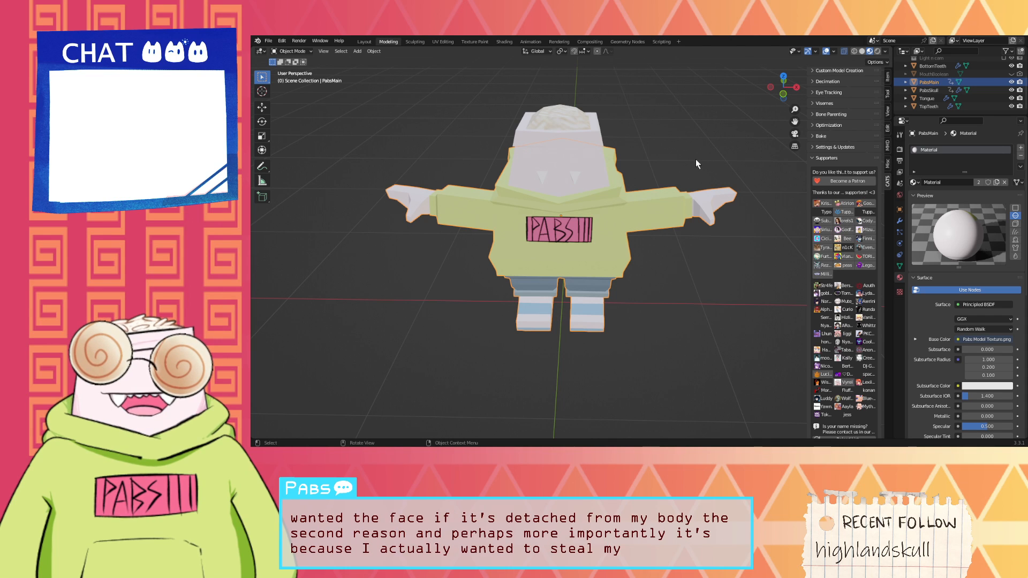
scroll(696, 159, "down", 1)
middle_click_drag(701, 155, 710, 139)
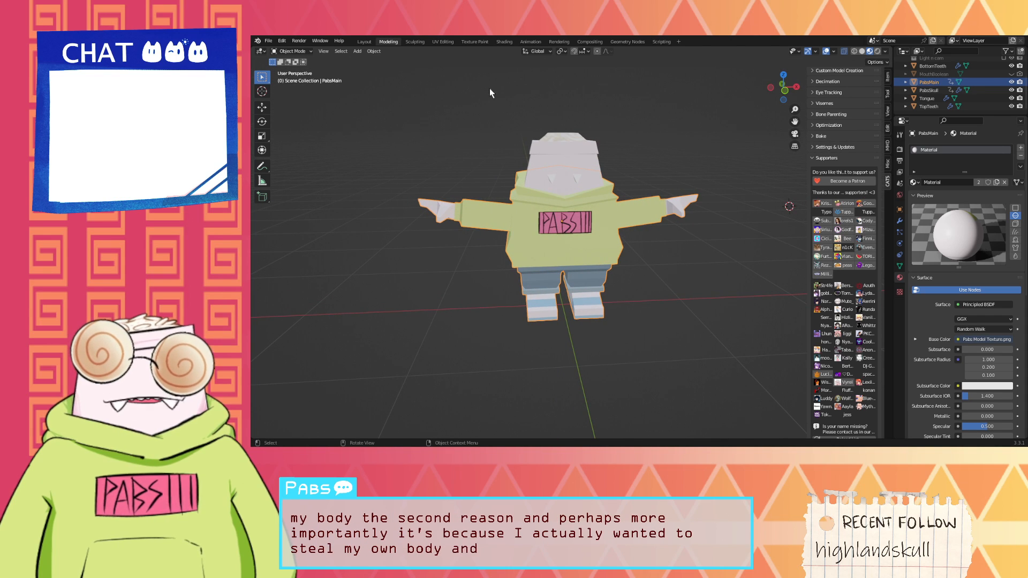
left_click(268, 41)
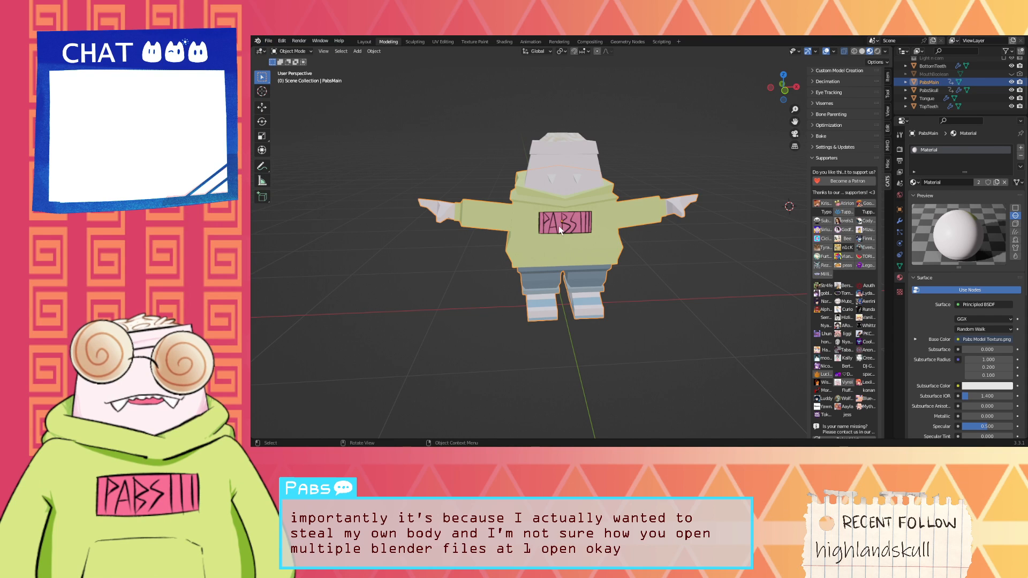
key("ctrl+c")
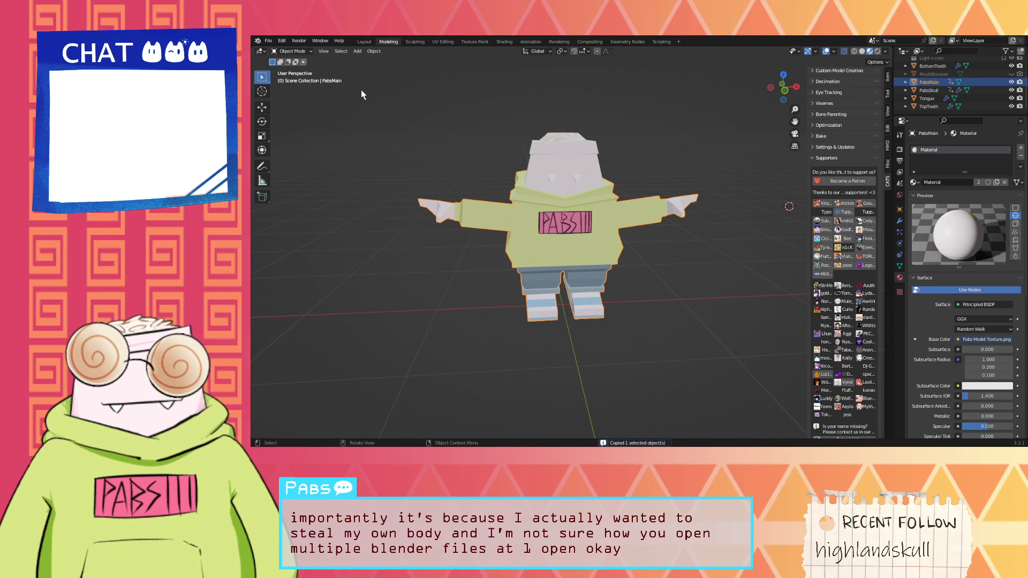
Step: Create a new General file and paste the copied PabsMain body into it
left_click(269, 41)
mouse_move(293, 54)
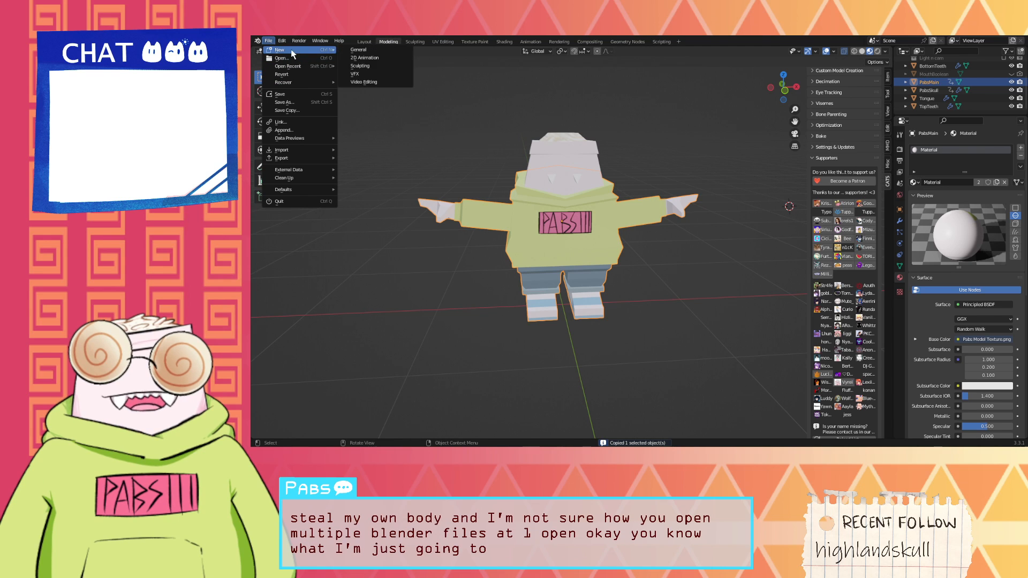
left_click(375, 49)
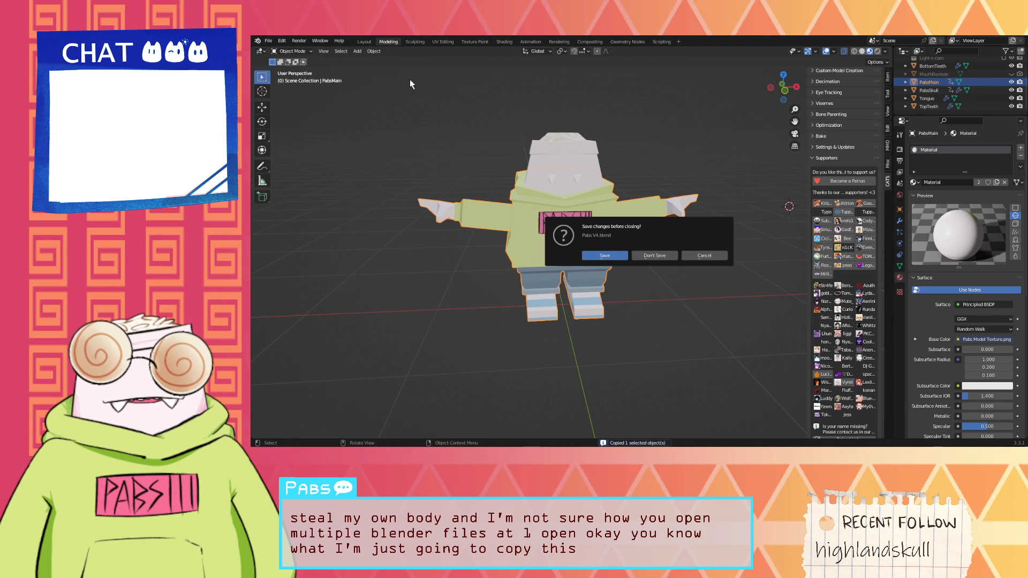
left_click(624, 256)
key("ctrl+v")
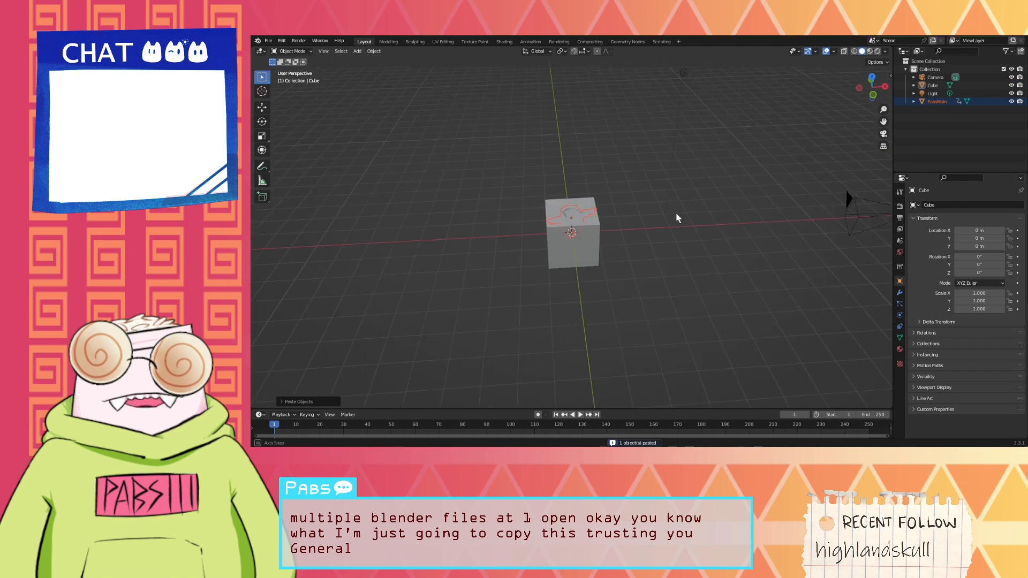
middle_click_drag(676, 215, 652, 200)
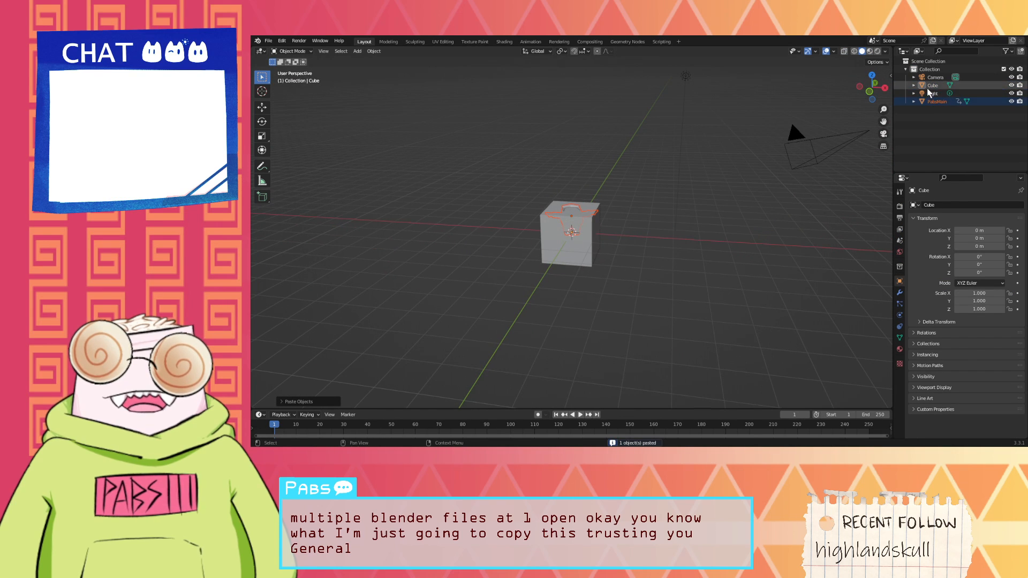
Step: Delete the default cube, including its hierarchy, from the new scene
left_click(969, 87)
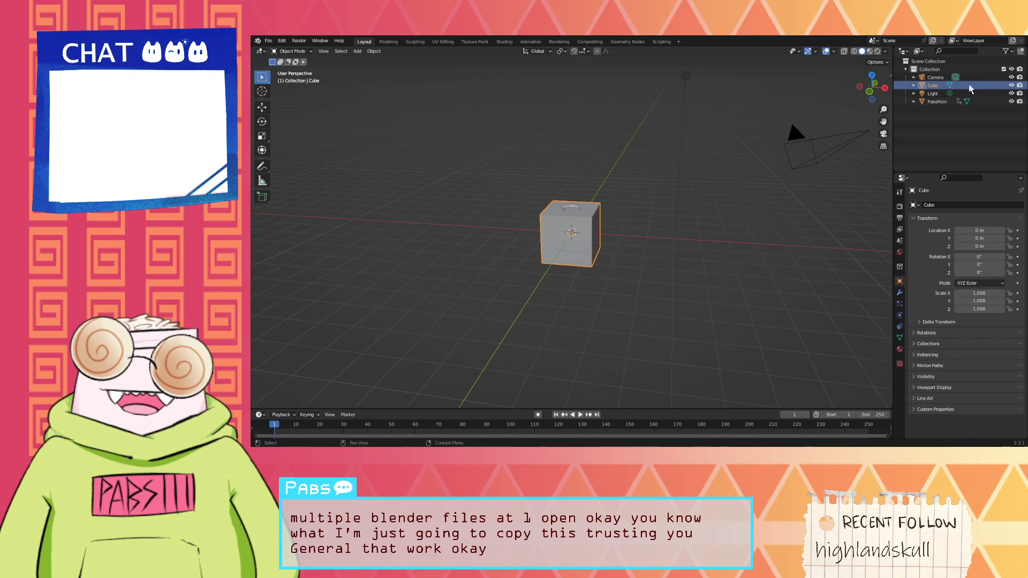
right_click(970, 89)
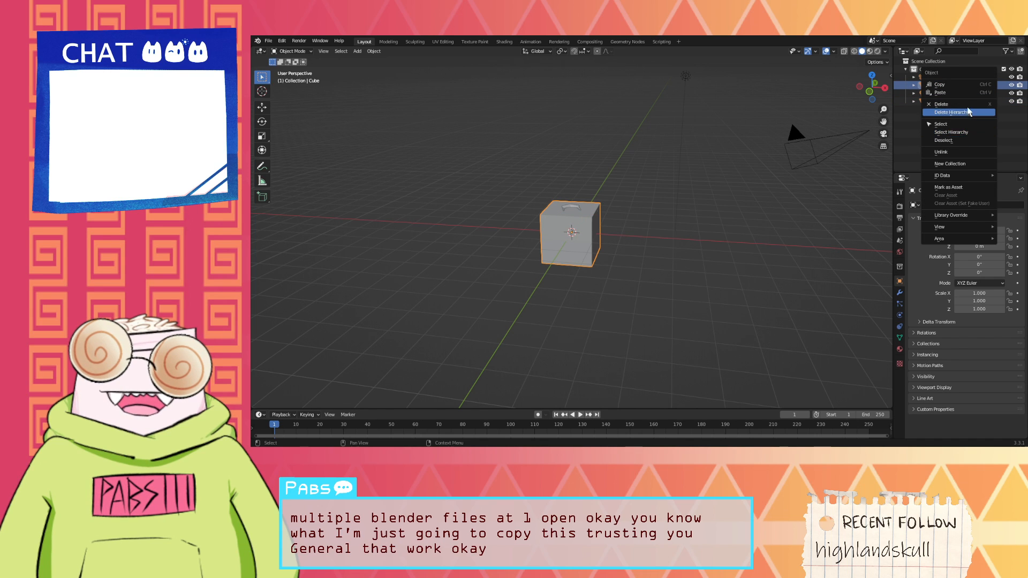
left_click(952, 112)
scroll(573, 207, "up", 5)
middle_click_drag(573, 207, 661, 140)
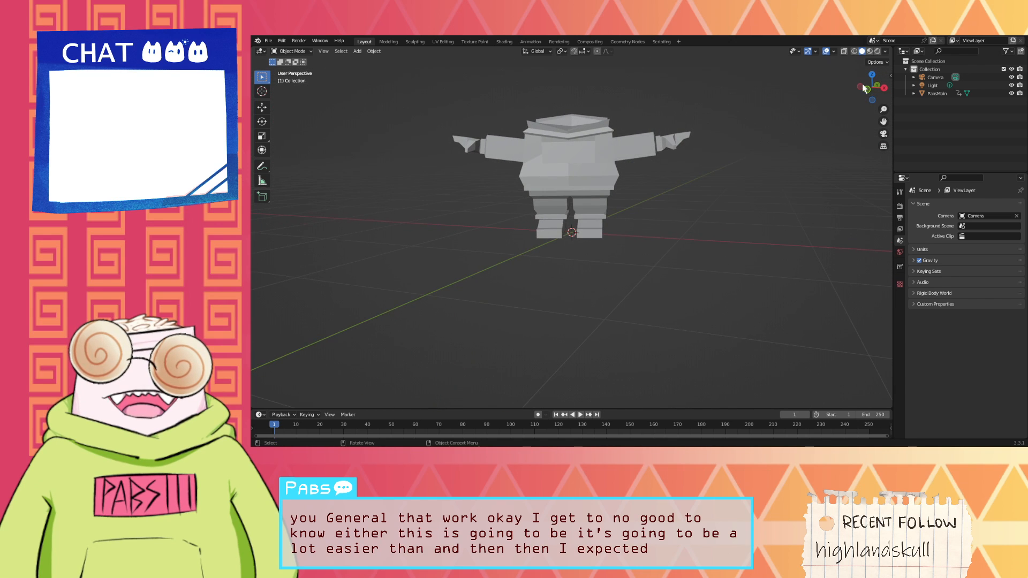
Step: Move the camera and the light together into a new collection named lc
left_click(971, 78)
left_click(971, 85, "shift")
key("m")
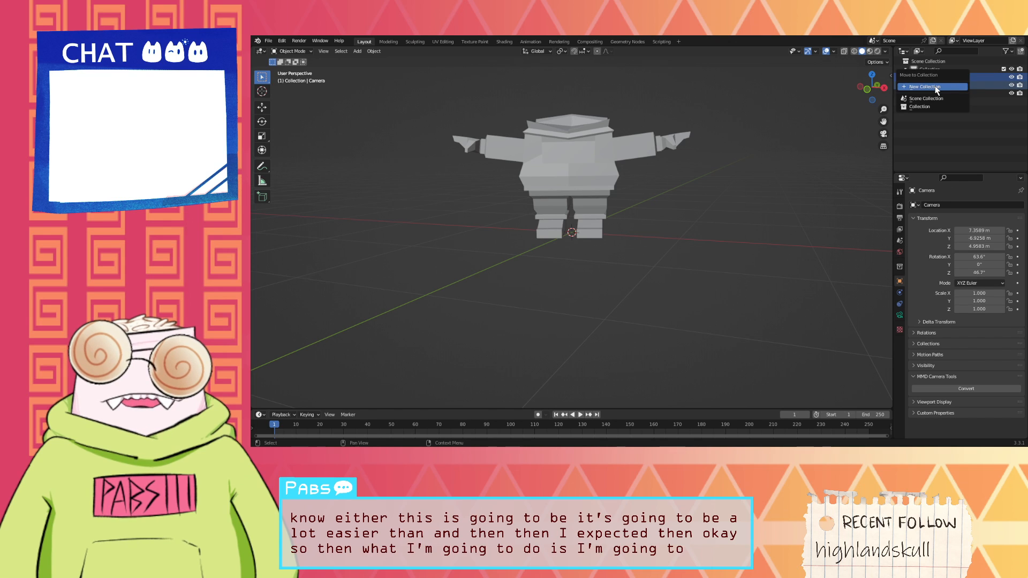
left_click(935, 87)
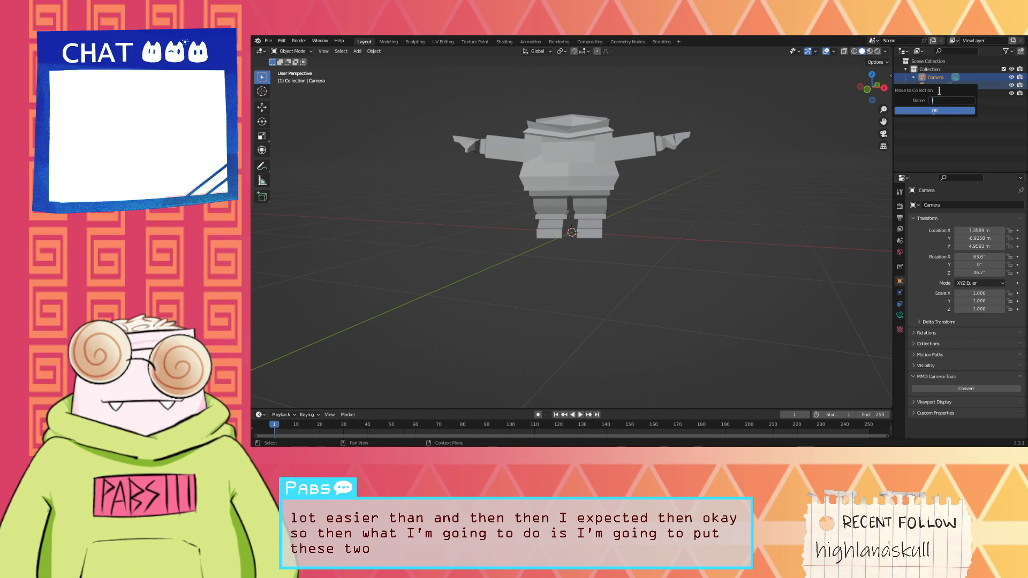
left_click(911, 108)
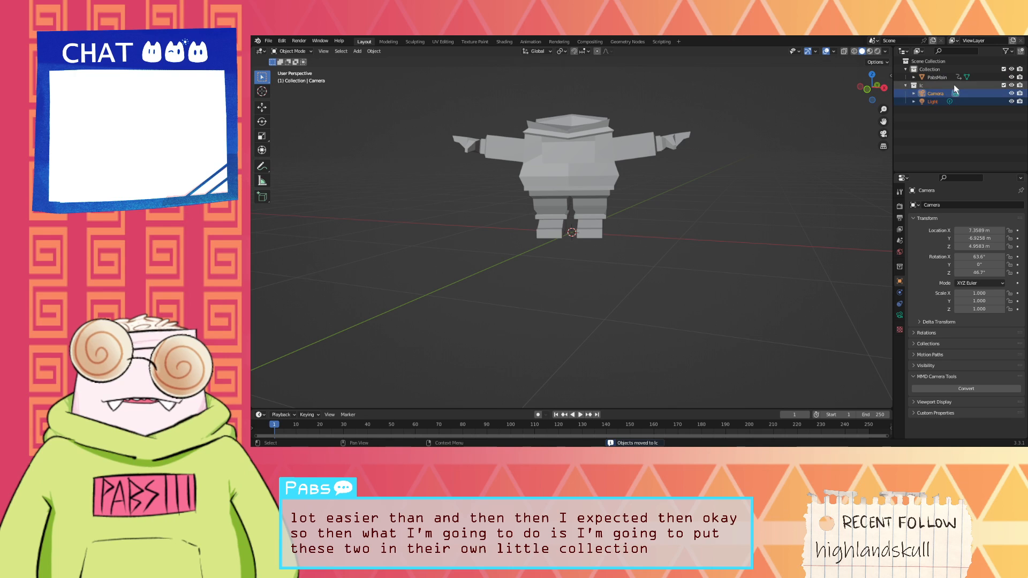
Step: Show the selectability toggles, make the lc collection unselectable, hide it in the viewport and exclude it from renders
left_click(1006, 51)
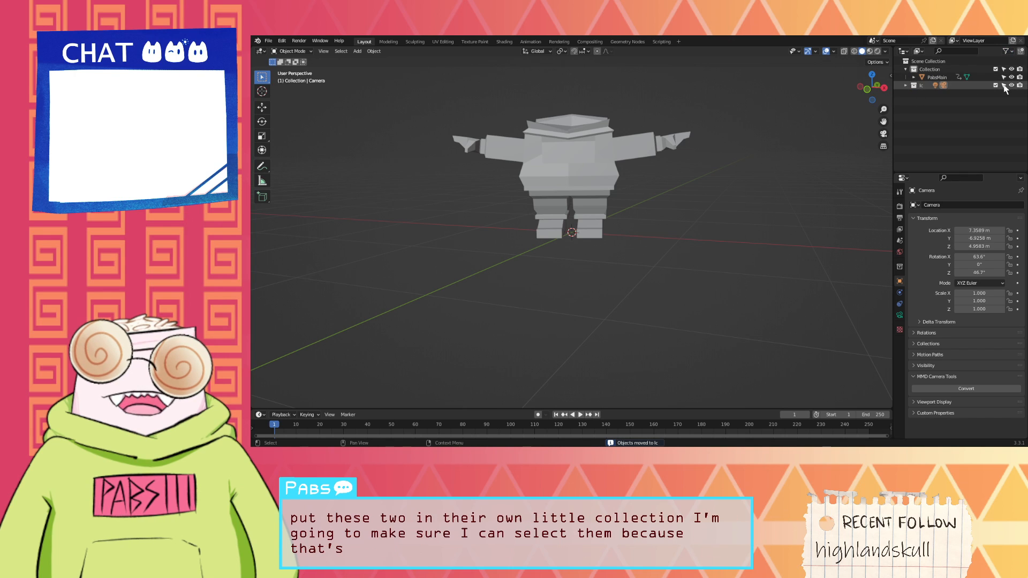
left_click(1003, 85)
left_click(1012, 85)
left_click(1019, 85)
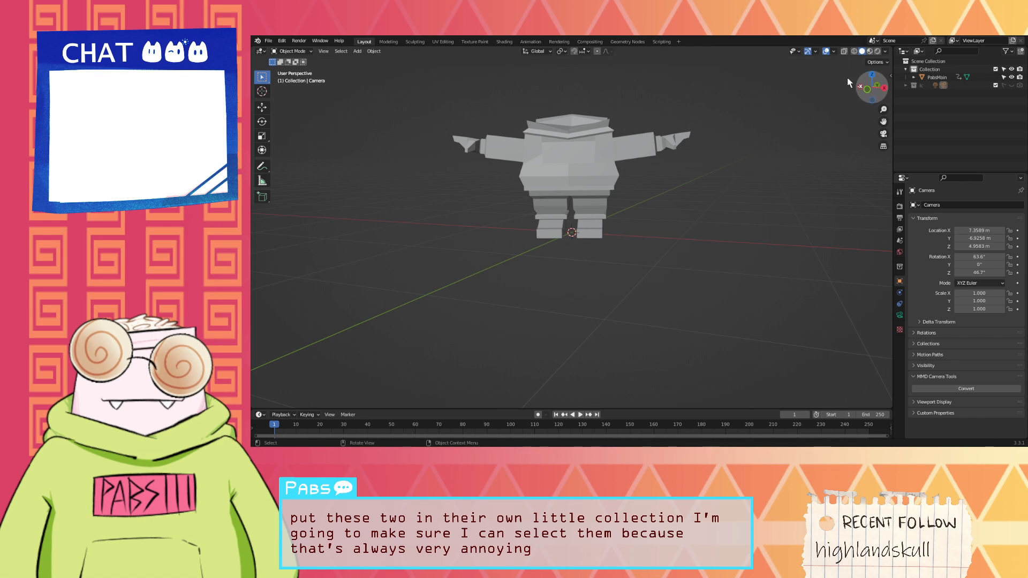
Step: Set the PabsMain body's Z rotation to 0 so it faces straight forward in the front view
scroll(814, 99, "down", 4)
middle_click_drag(803, 96, 634, 141)
scroll(634, 141, "up", 4)
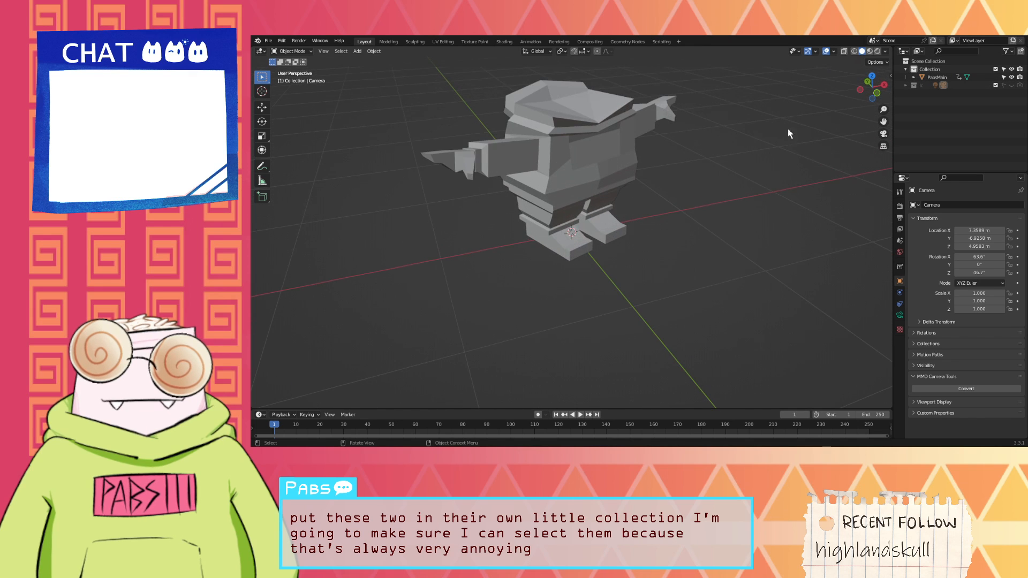
left_click(937, 77)
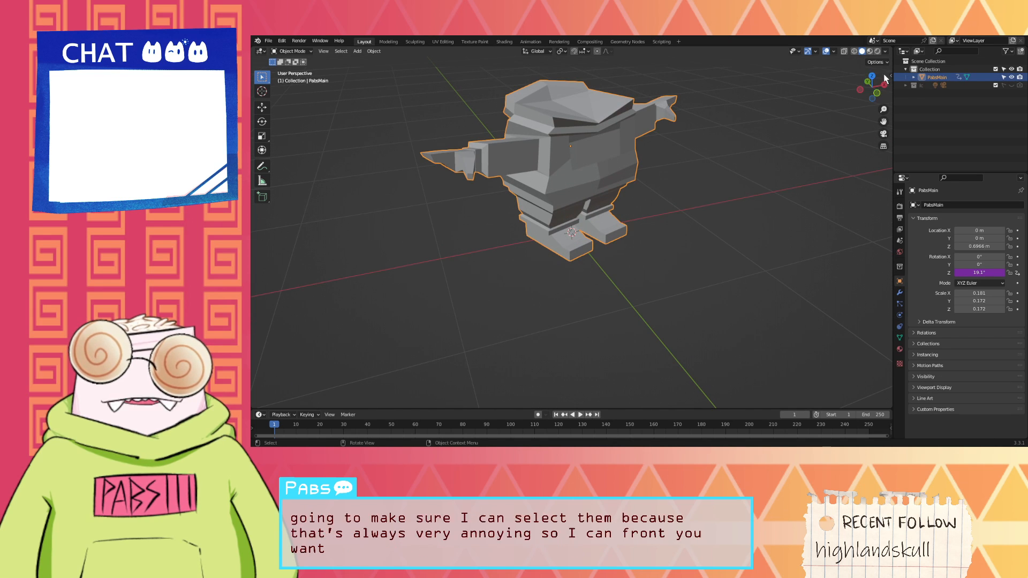
middle_click_drag(734, 119, 407, 116)
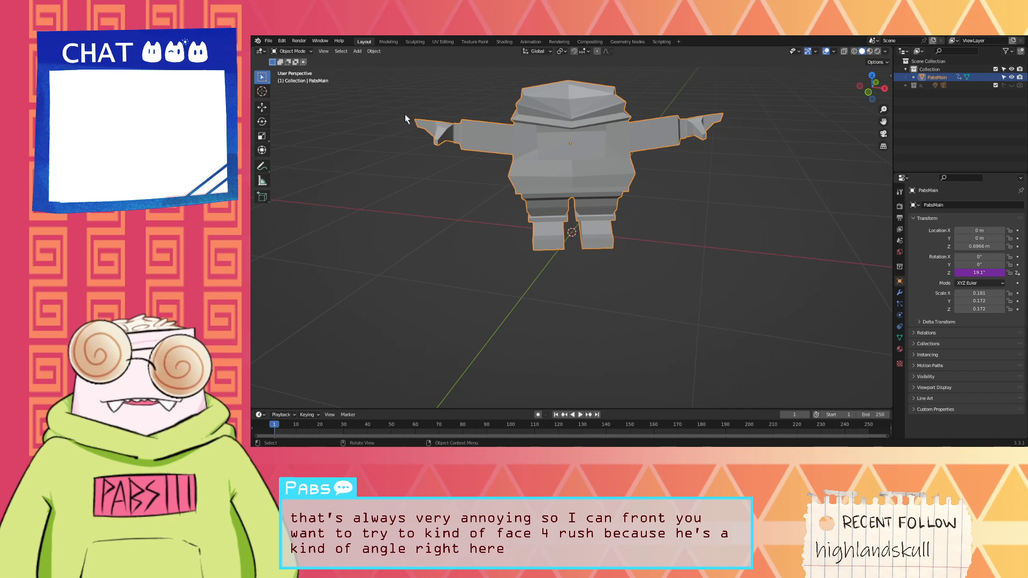
key("grave")
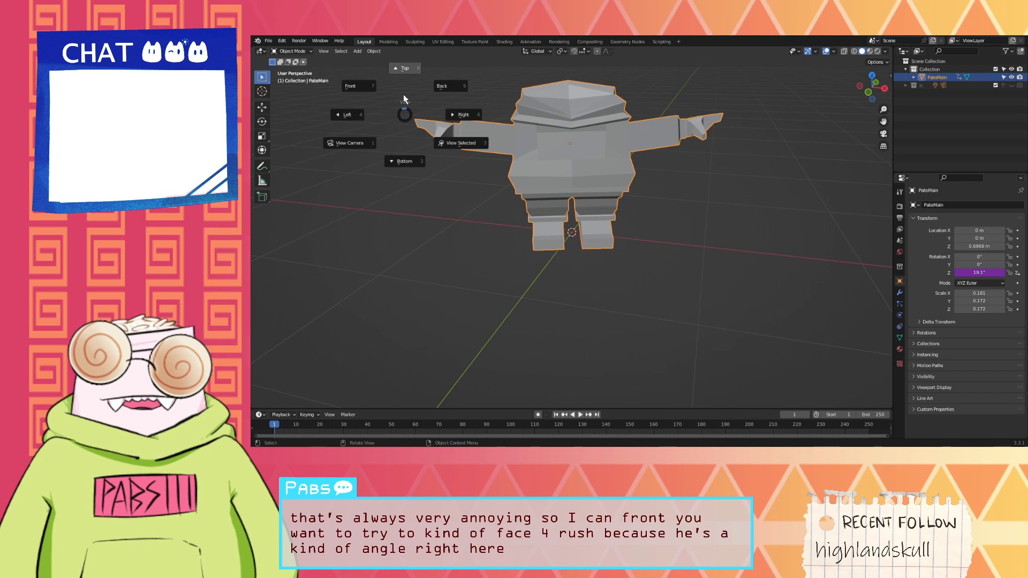
left_click(368, 87)
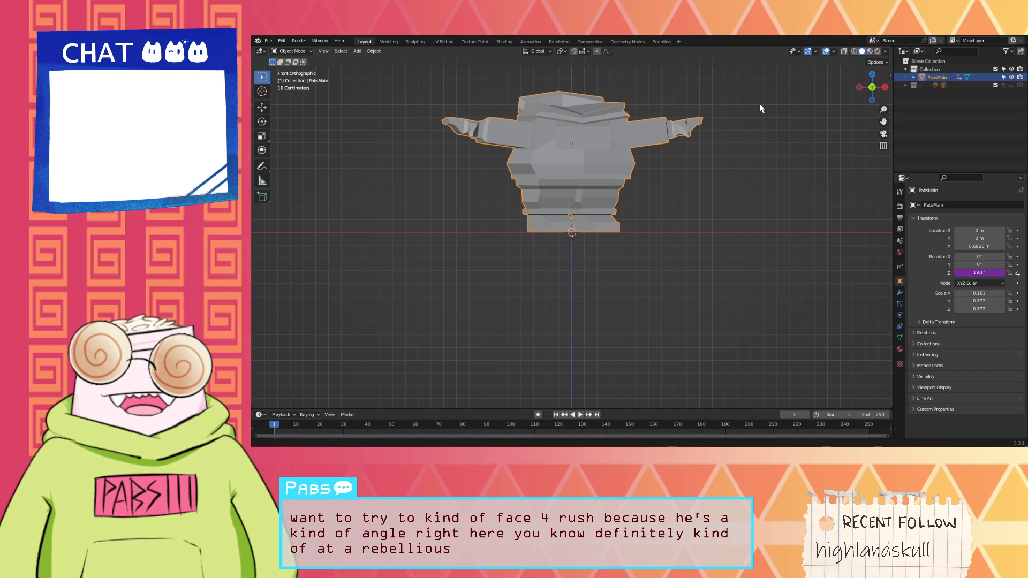
middle_click_drag(759, 104, 775, 155, "shift")
left_click(892, 76)
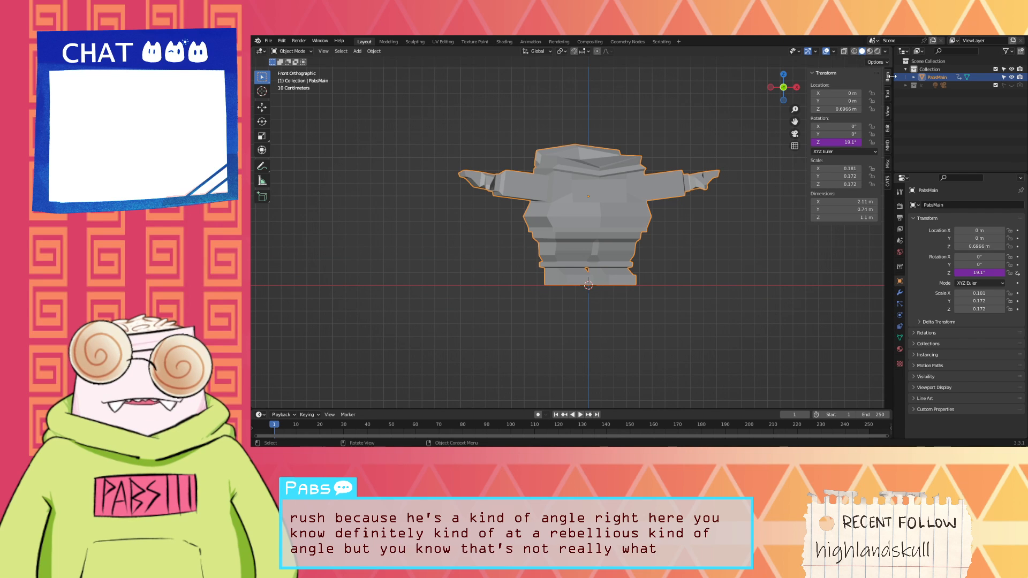
left_click(846, 143)
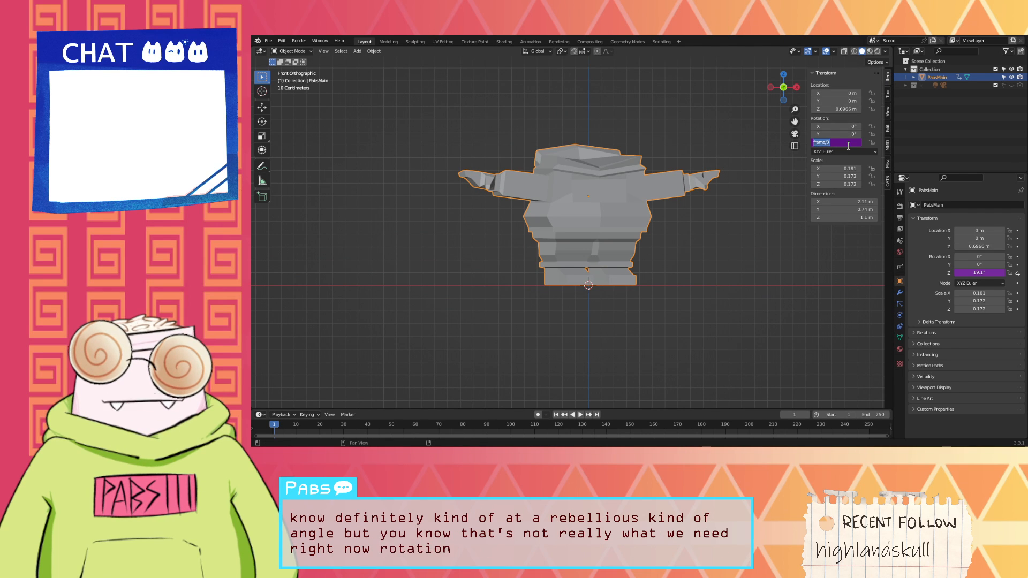
type("0")
key("Return")
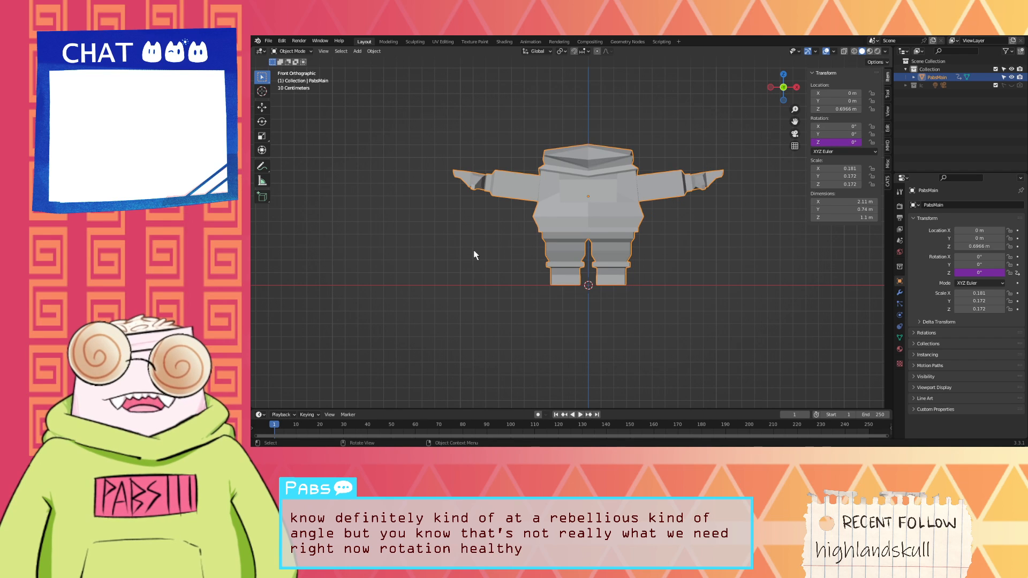
Step: Try to clear the driver on the body's Z rotation with a # expression and reset that single value to its default
left_click(833, 142)
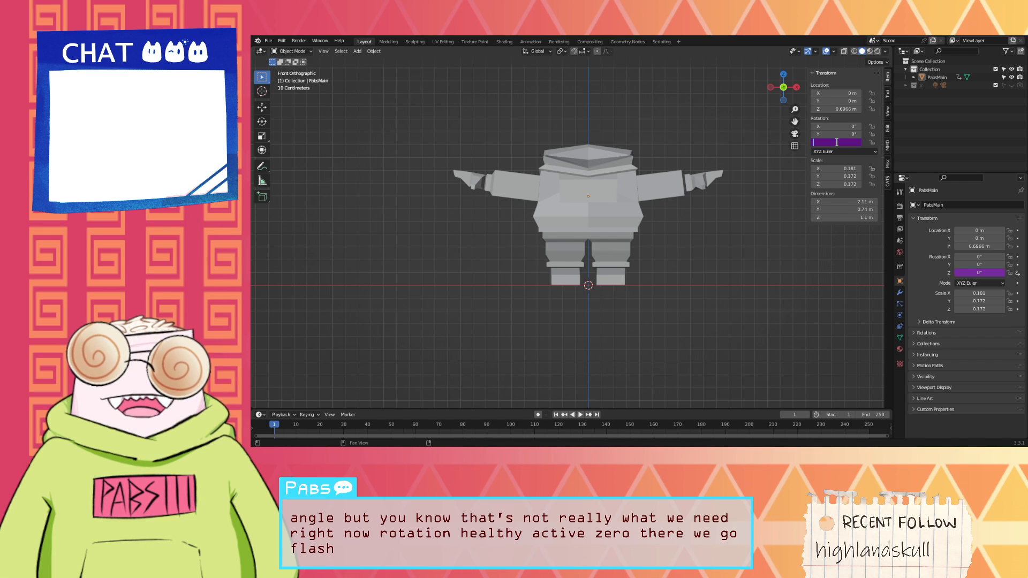
type("#")
key("Return")
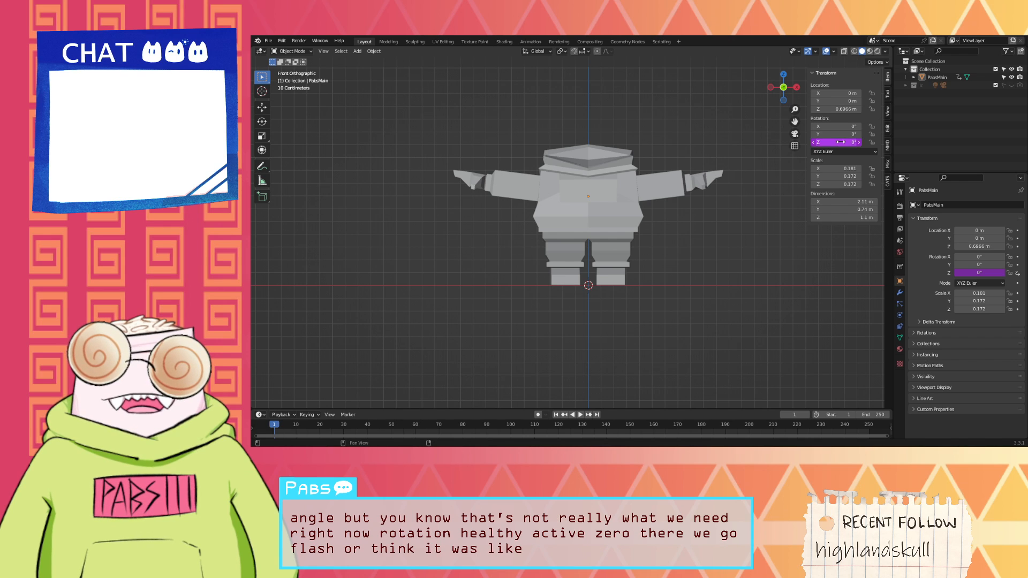
right_click(826, 144)
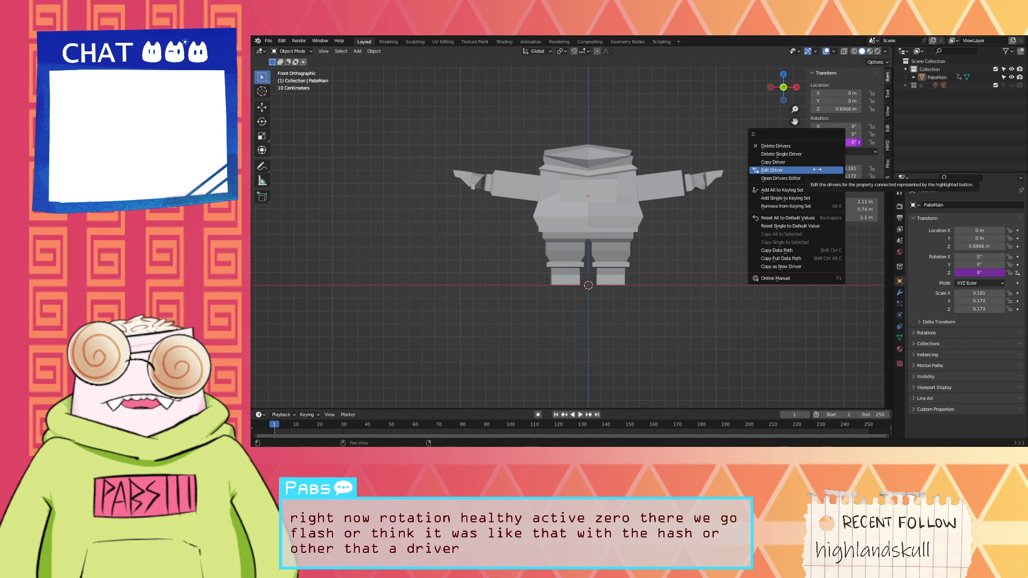
left_click(809, 226)
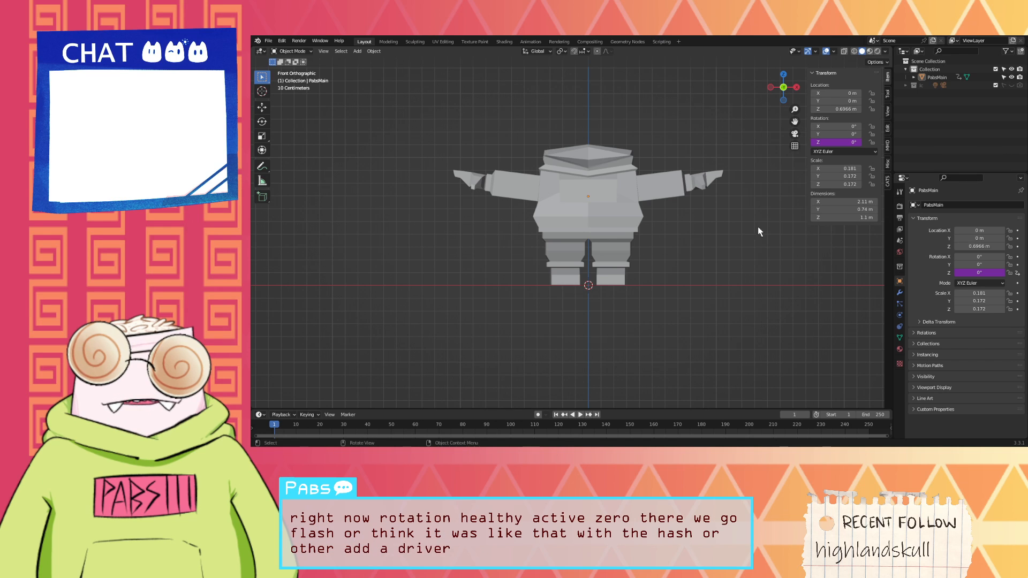
Step: Add a mesh cylinder to the scene as the base shape for the new head
middle_click_drag(765, 202, 775, 174)
middle_click_drag(706, 197, 624, 102)
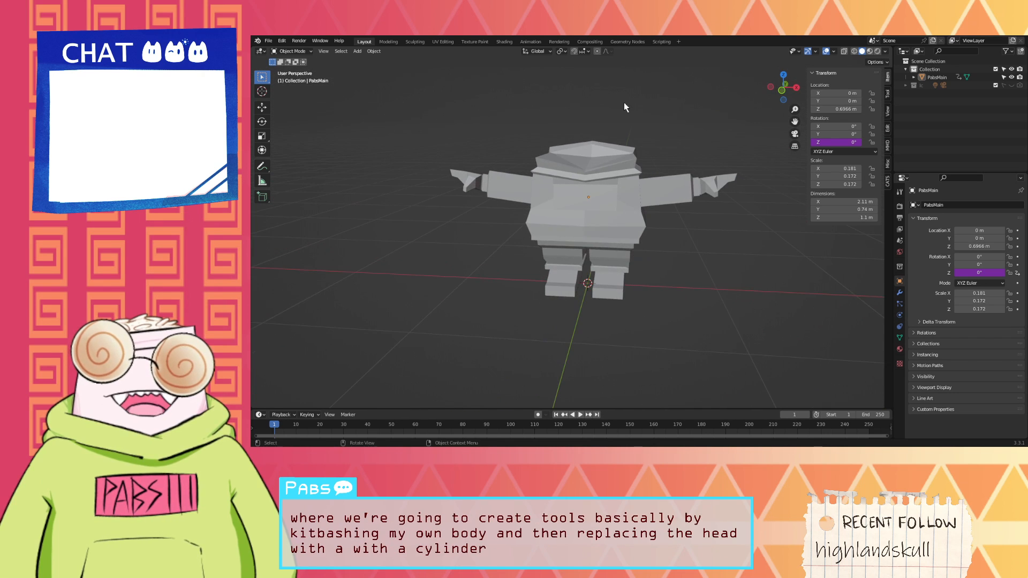
left_click(262, 51)
left_click(262, 51)
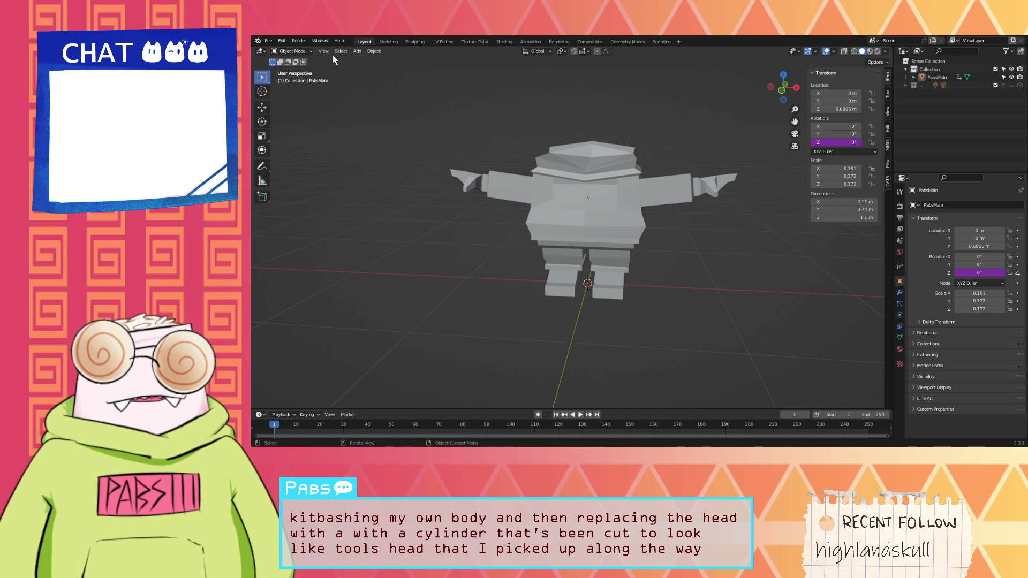
left_click(357, 51)
mouse_move(375, 60)
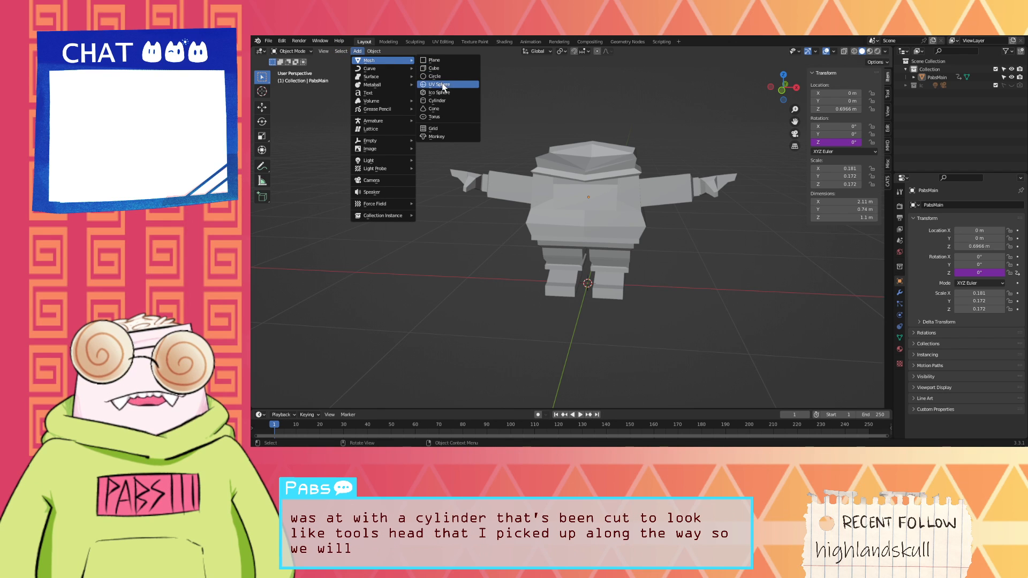
left_click(449, 100)
scroll(560, 113, "down", 4)
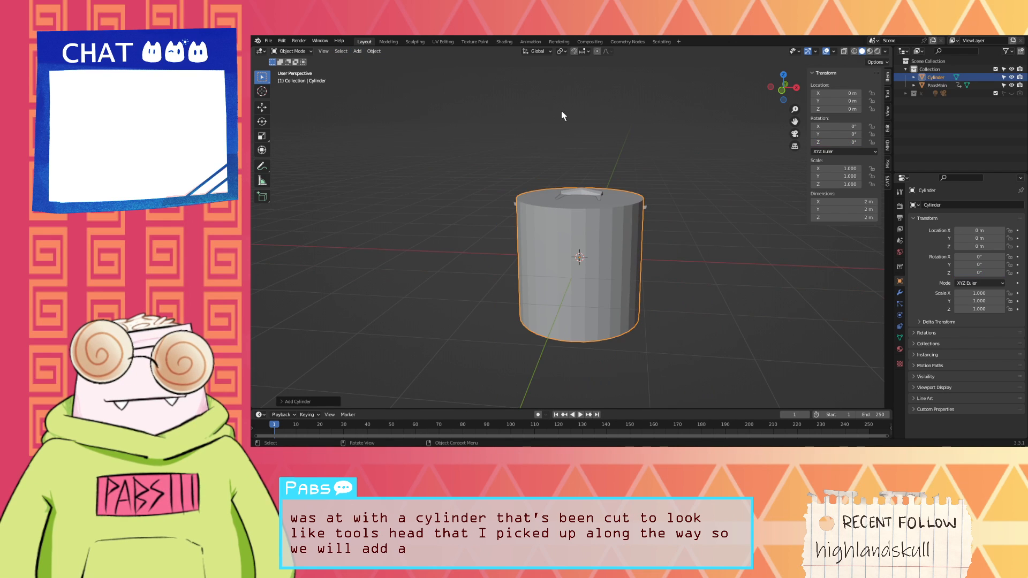
middle_click_drag(550, 123, 580, 118)
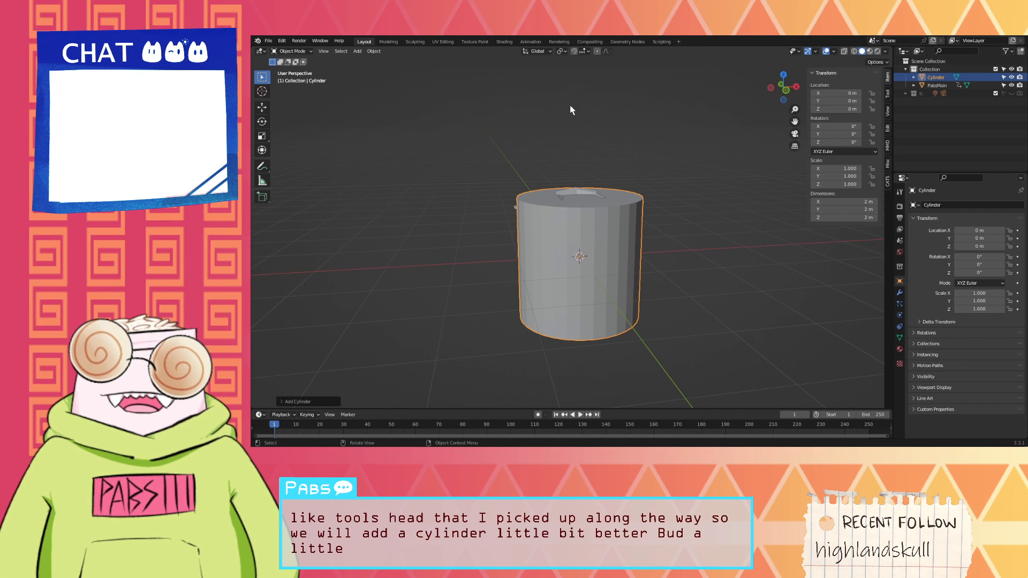
Step: Flatten the cylinder along Z to a scale of about 0.58 and shrink it uniformly to about 0.41 m in diameter
key("s")
key("z")
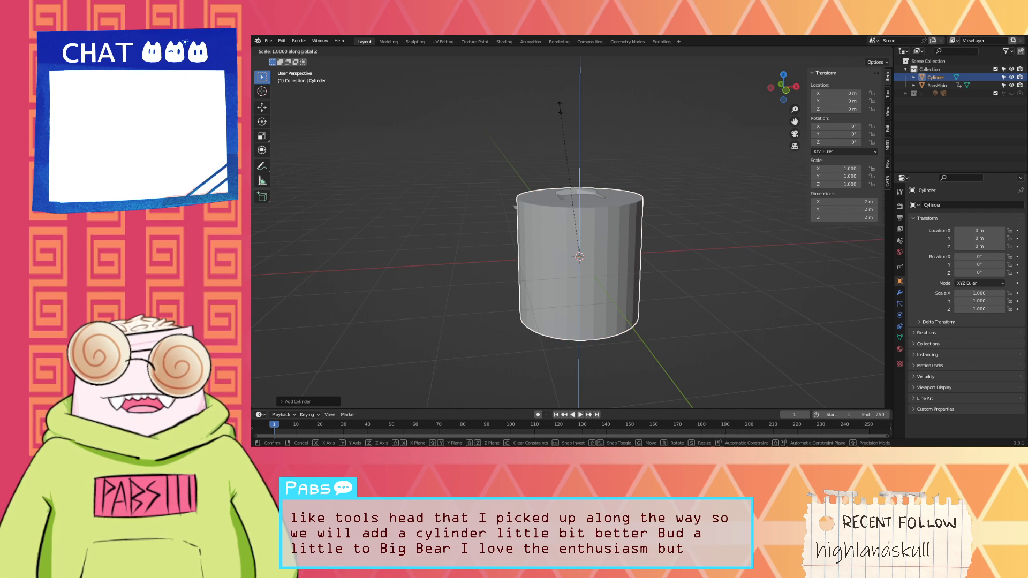
left_click(552, 174)
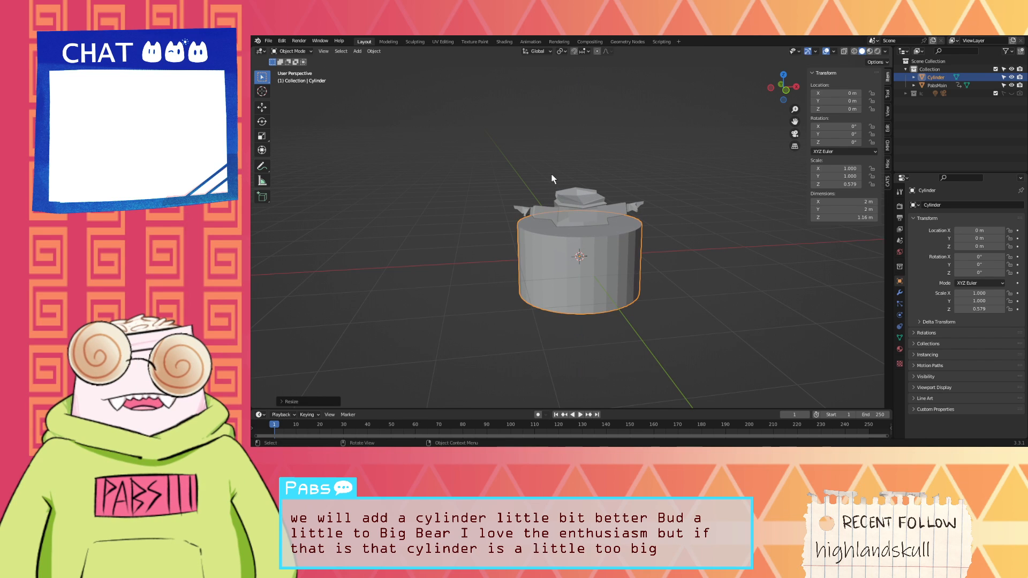
key("s")
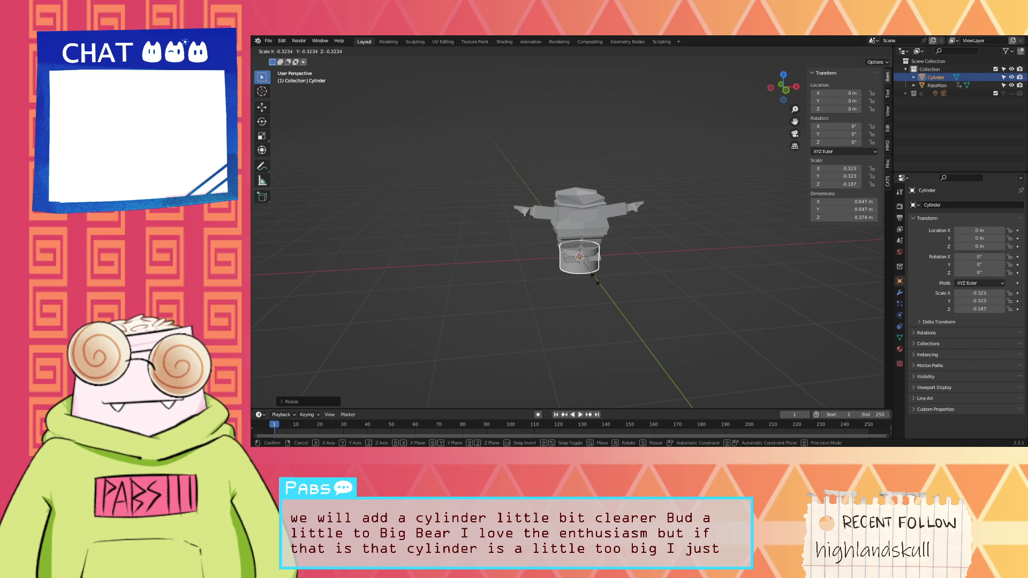
left_click(589, 275)
Step: Raise the cylinder to about 1.19 m on Z above the hood and enlarge it to about 0.58 m in diameter
key("g")
key("z")
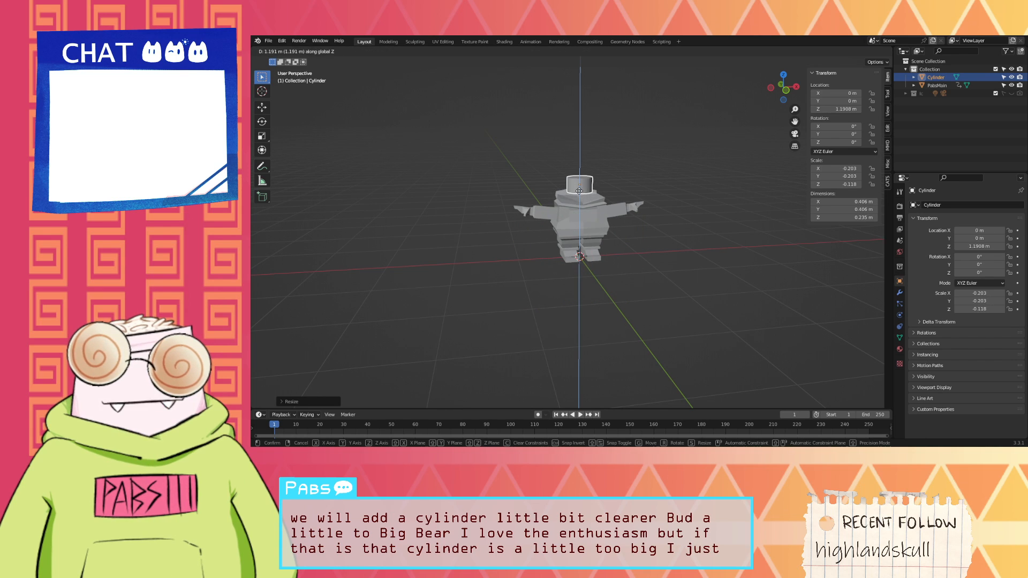
left_click(609, 161)
middle_click_drag(609, 156, 598, 188)
scroll(593, 168, "up", 7)
key("s")
left_click(627, 229)
Step: Stretch the cylinder vertically to about 0.53 m tall and lower it into the hood at about 1.16 m on Z
key("s")
key("z")
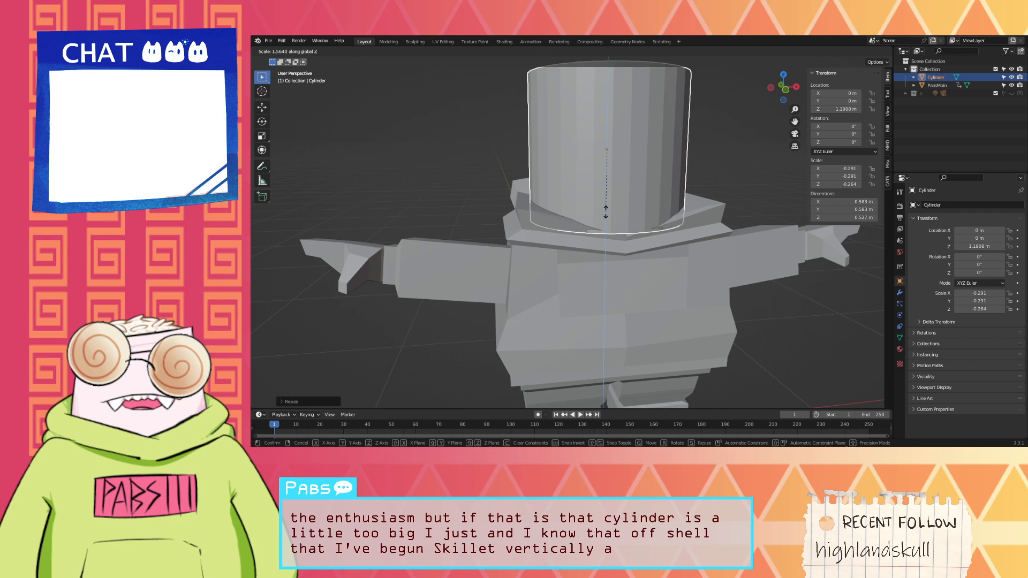
left_click(642, 201)
middle_click_drag(643, 204, 662, 175)
key("g")
key("z")
left_click(630, 193)
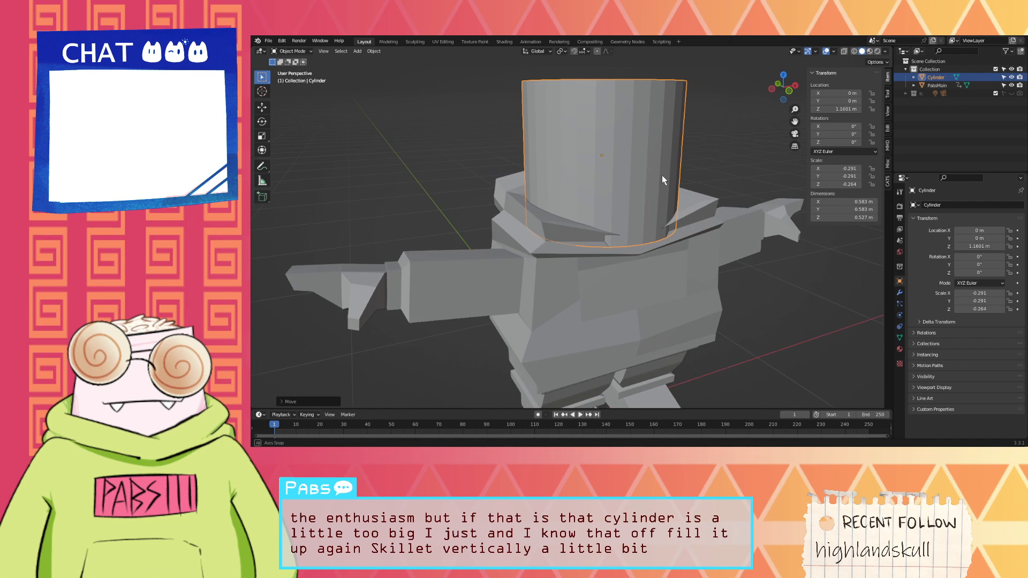
Step: Switch the viewport to Material Preview shading with the PabsMain body shown
middle_click_drag(614, 136, 632, 161)
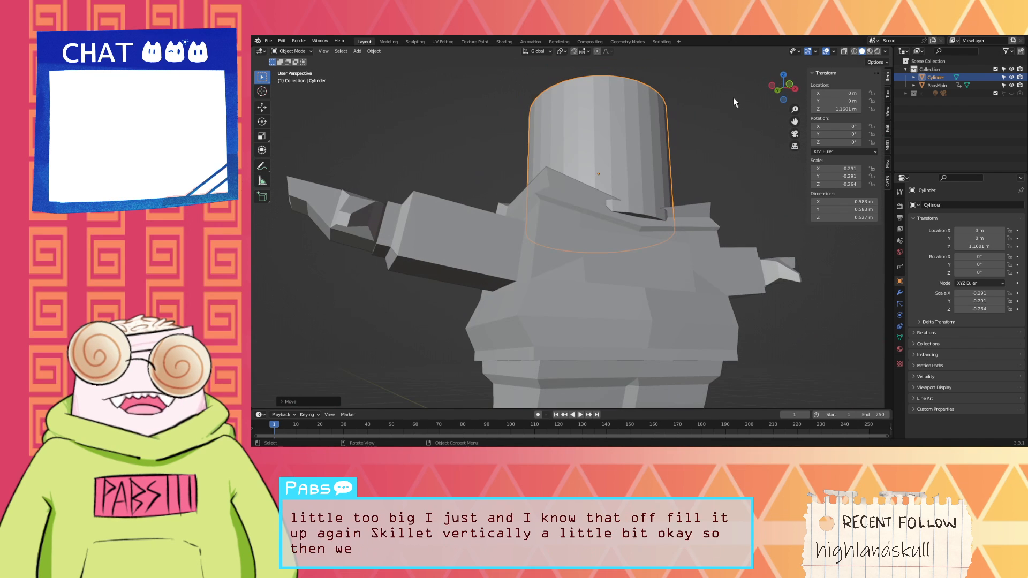
left_click(1013, 85)
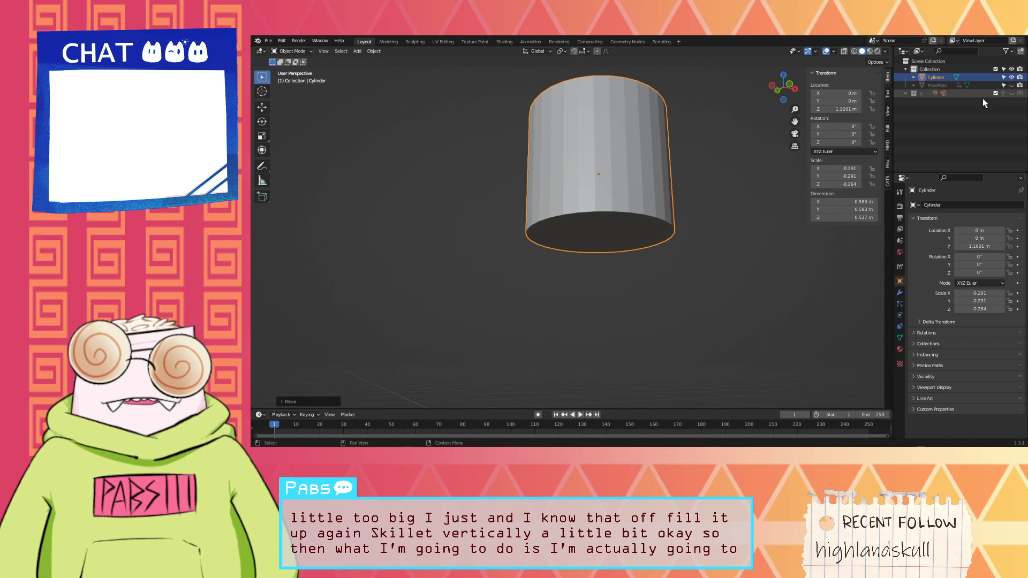
middle_click_drag(768, 165, 789, 105)
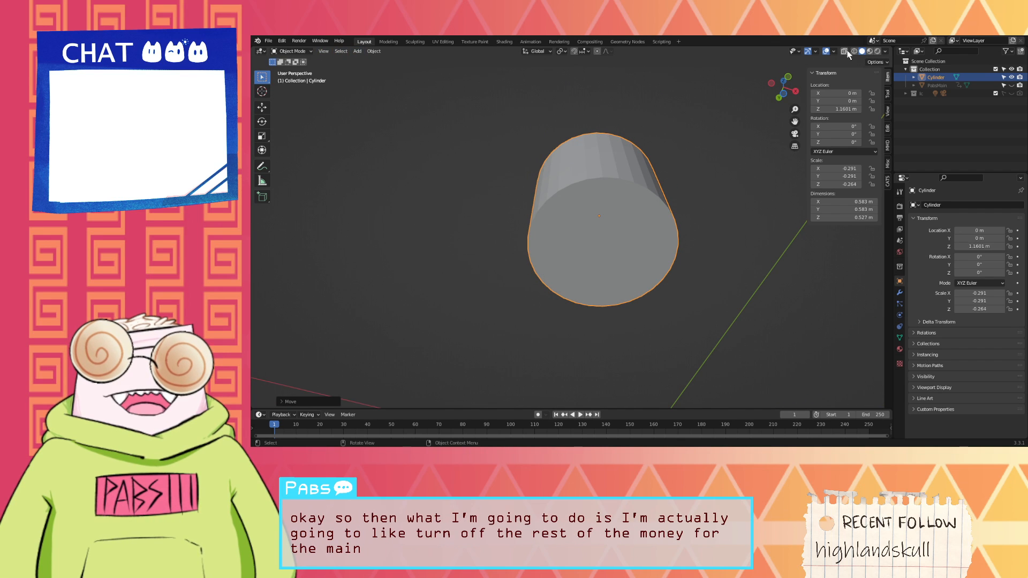
left_click(869, 51)
left_click(1011, 85)
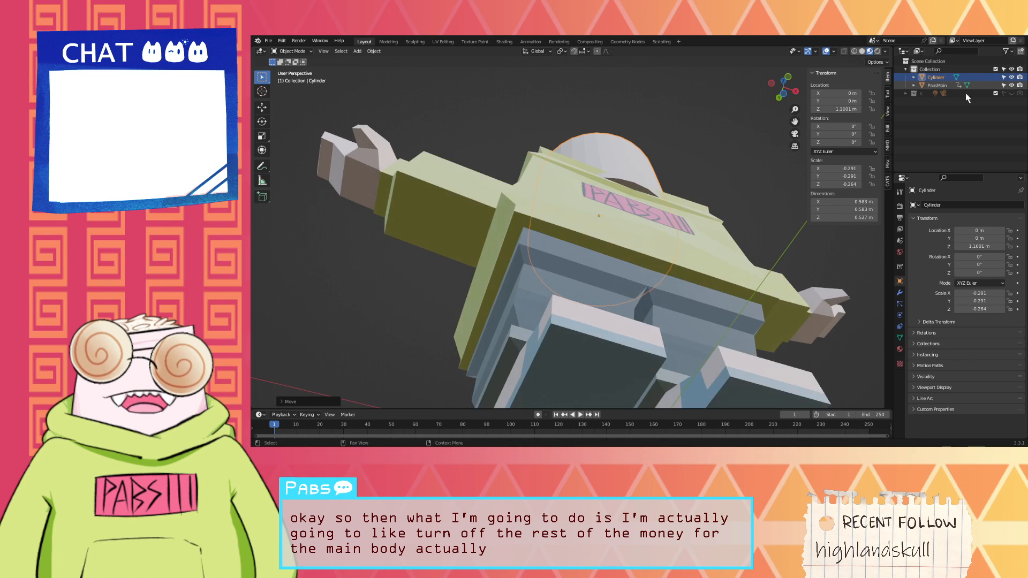
middle_click_drag(792, 107, 673, 253)
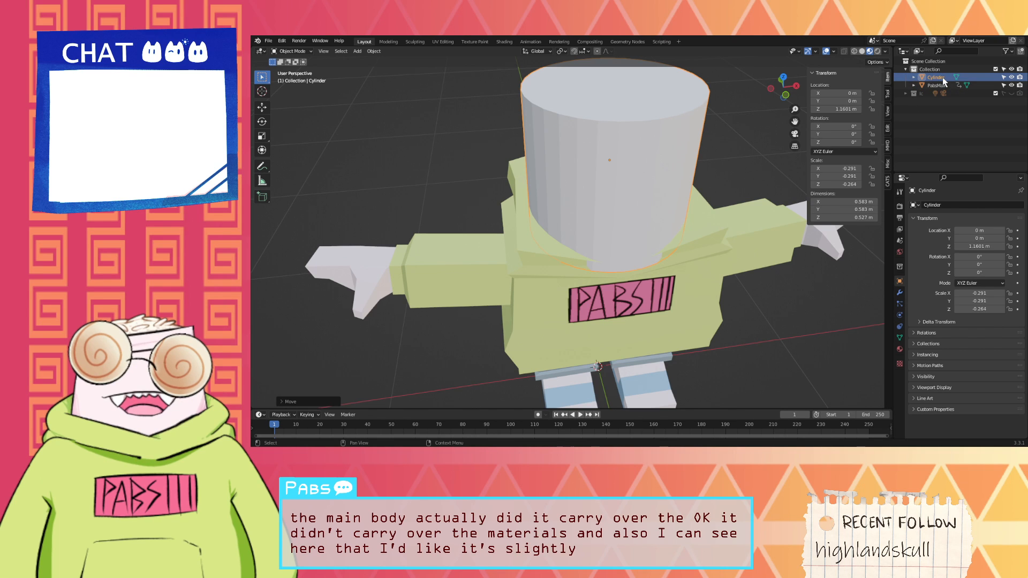
Step: Shrink the cylinder uniformly to about 0.52 m in diameter and lower it to about 1.13 m on Z to avoid clipping the hood
key("s")
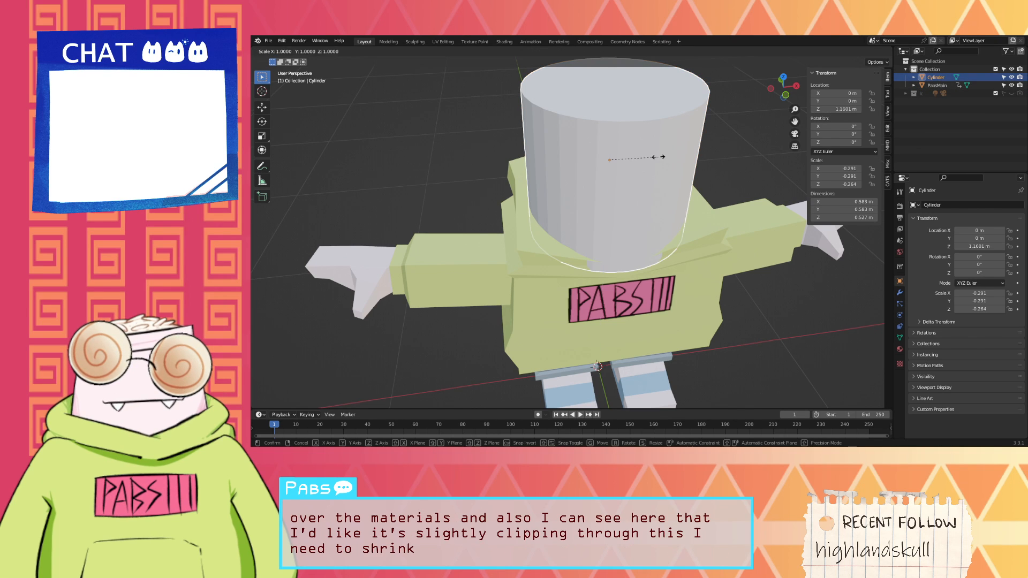
right_click(642, 159)
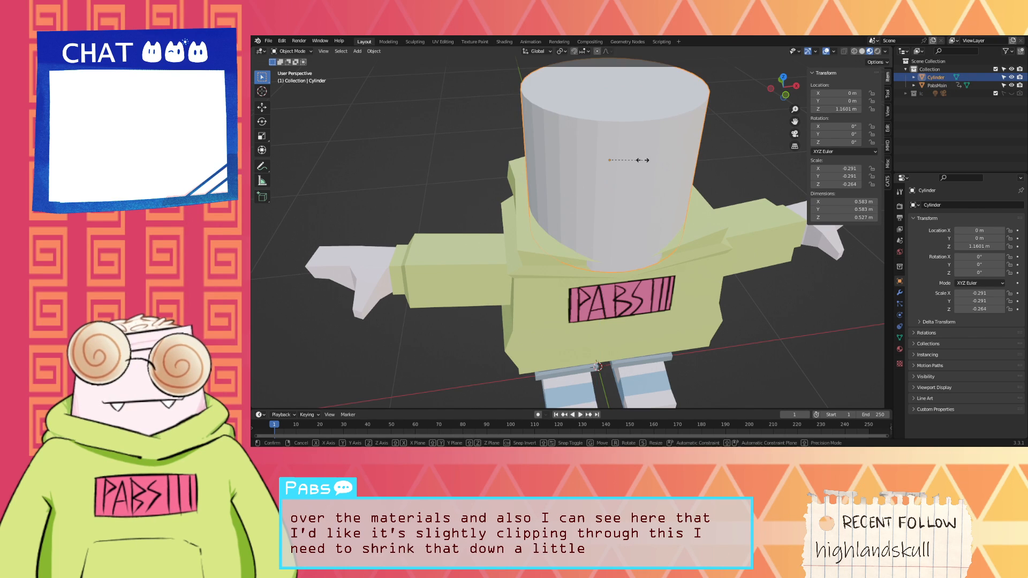
left_click(640, 164)
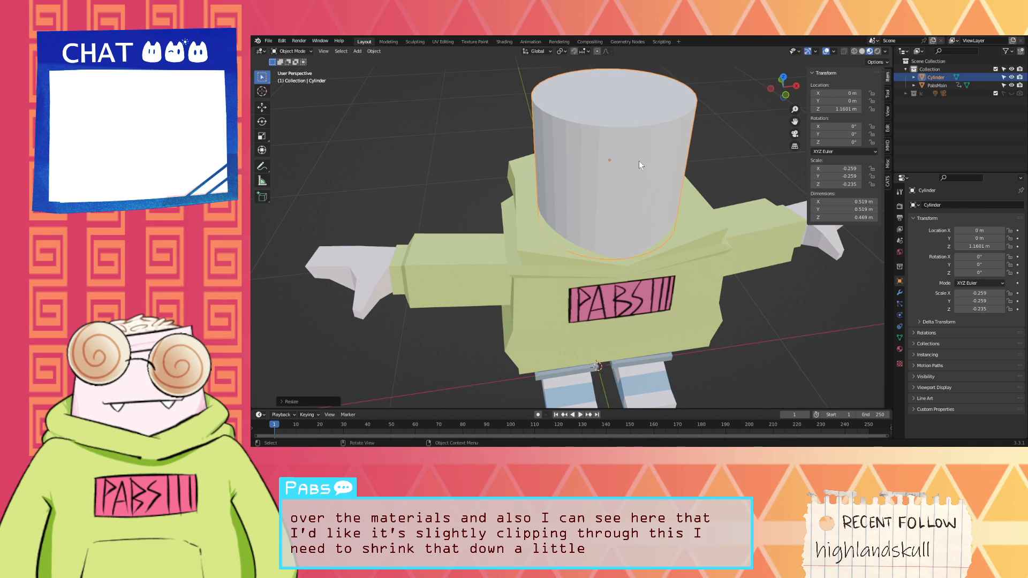
key("g")
key("z")
left_click(671, 163)
mouse_move(670, 164)
middle_mouse_down()
mouse_move(750, 168)
mouse_move(763, 137)
mouse_move(608, 147)
mouse_move(600, 198)
mouse_move(673, 165)
middle_mouse_up()
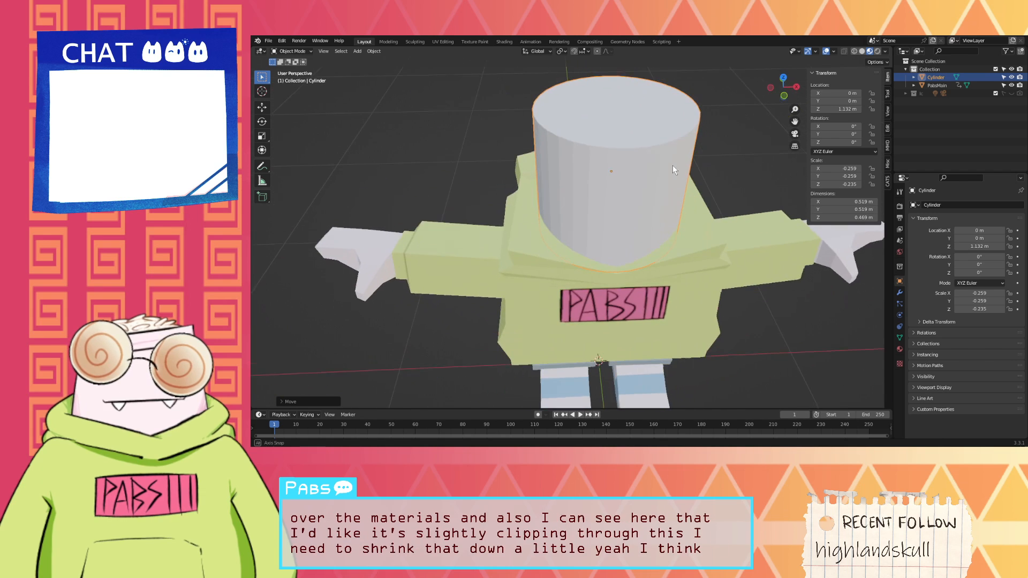
Step: Hide the PabsMain body and show the cylinder in the right orthographic view
left_click(1012, 85)
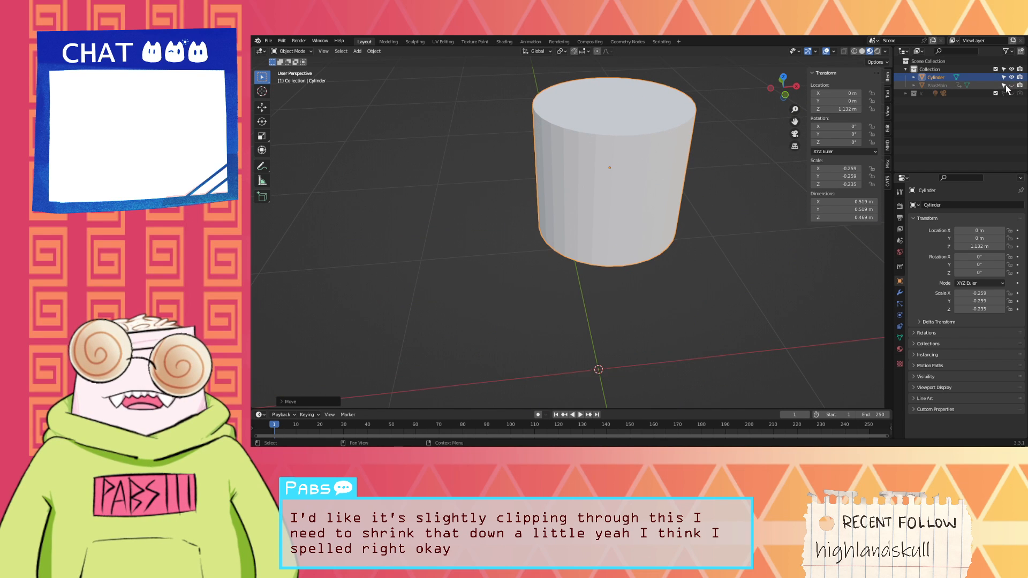
middle_click_drag(715, 148, 705, 127)
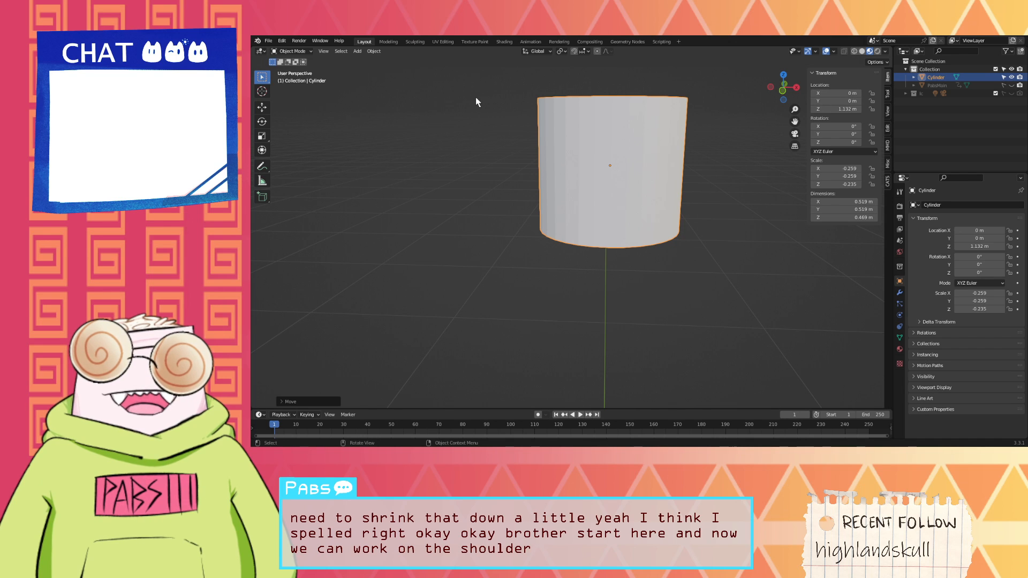
key("grave")
left_click(592, 80)
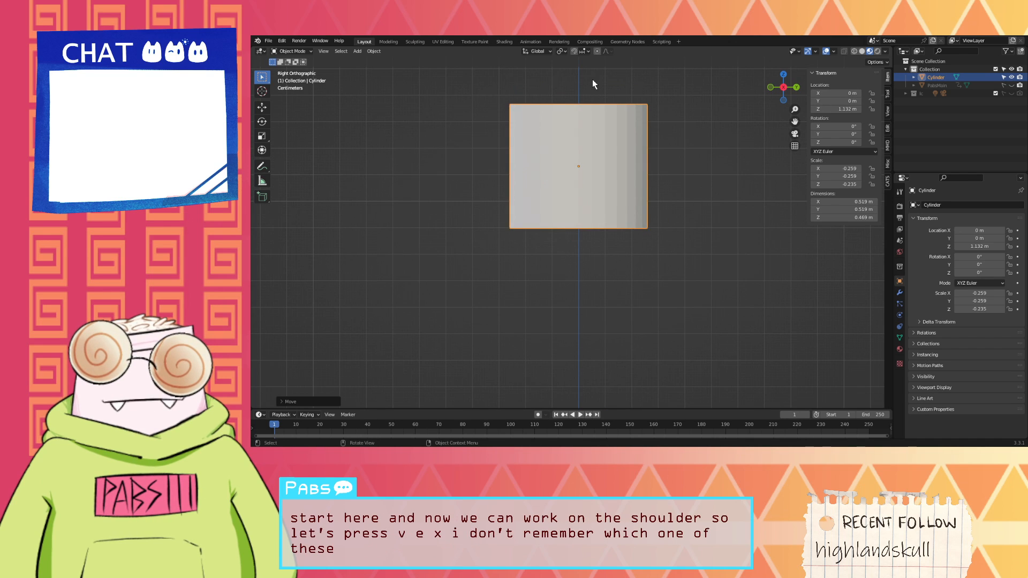
Step: Put the cylinder in Edit Mode in the front orthographic view with solid X-ray shading and nothing selected
key("grave")
left_click(532, 59)
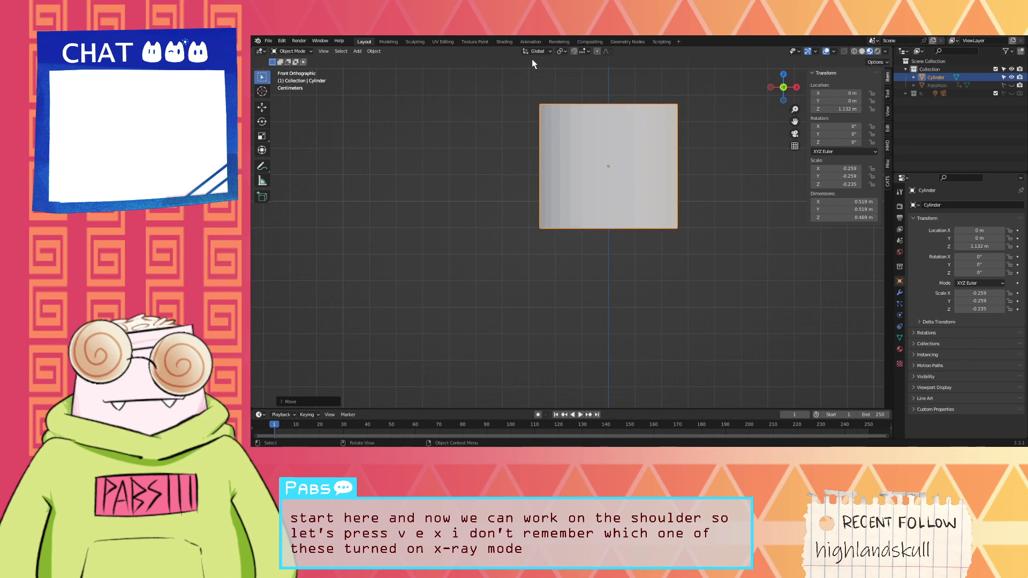
key("Tab")
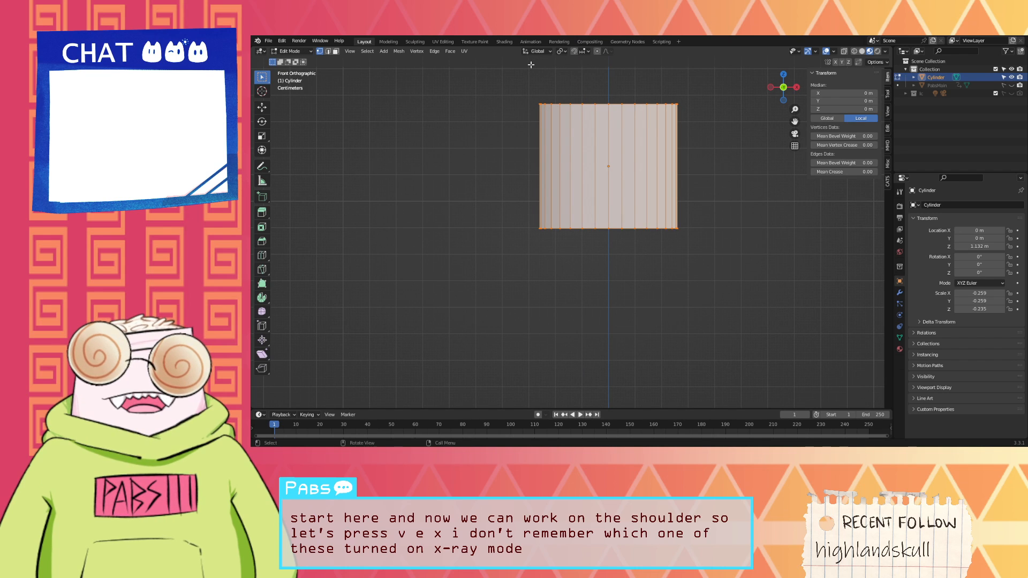
left_click_drag(543, 89, 543, 131, "alt")
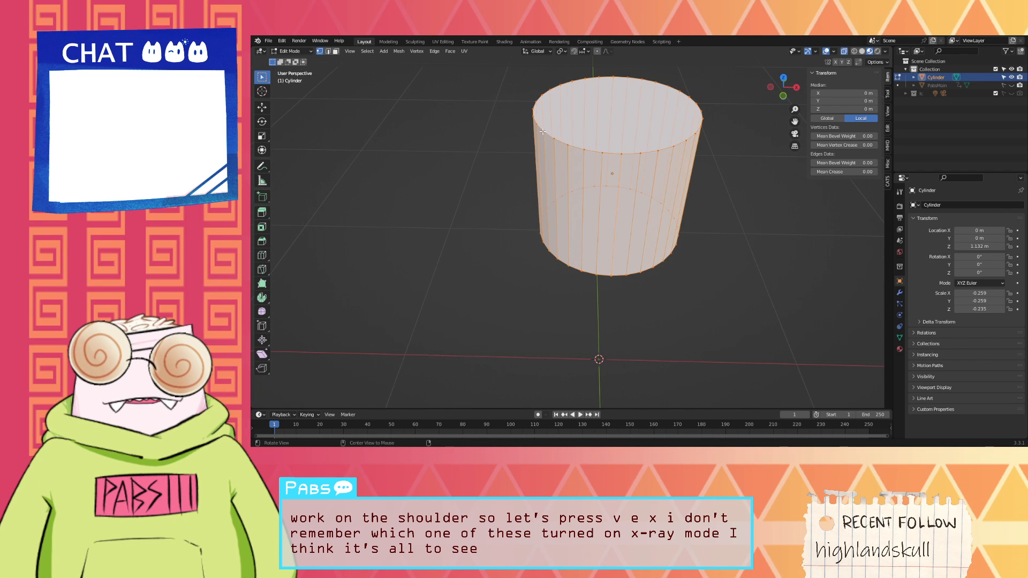
left_click(862, 51)
left_click_drag(688, 110, 701, 82, "alt")
left_click(718, 87)
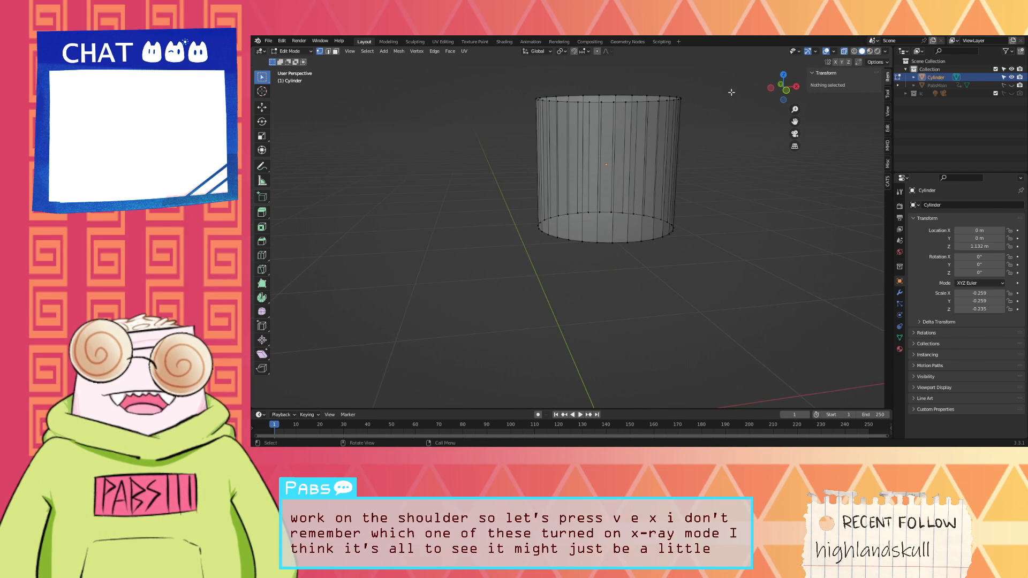
key("grave")
left_click(676, 64)
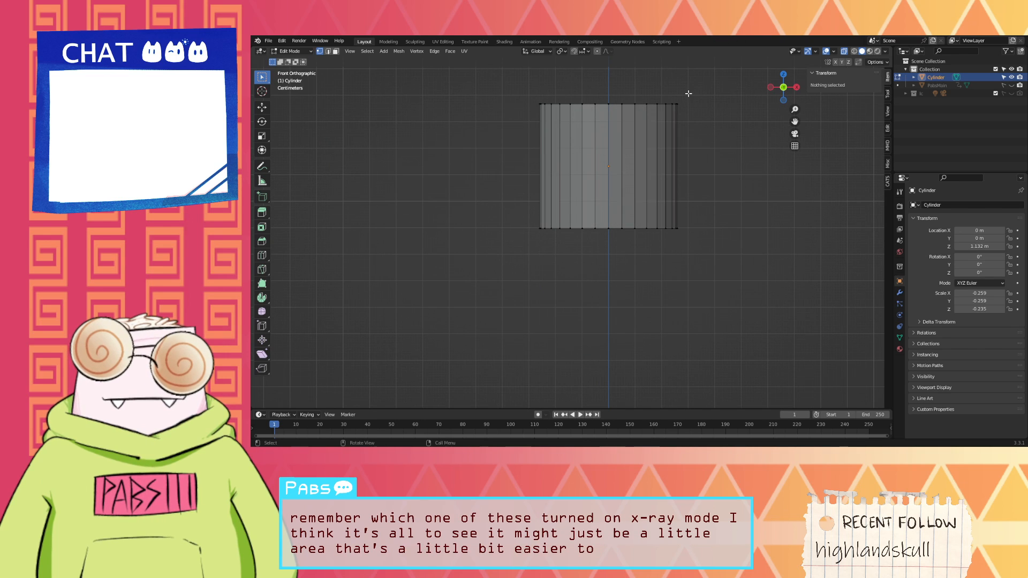
Step: Scale the cylinder's bottom ring of vertices down to about 0.83 to taper it into a bucket
left_click_drag(702, 251, 500, 202)
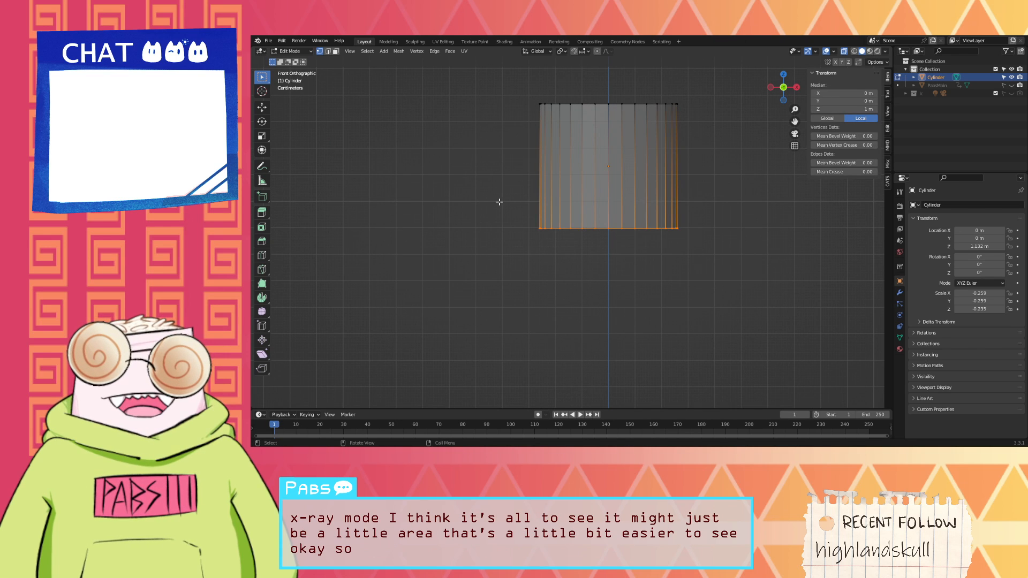
key("s")
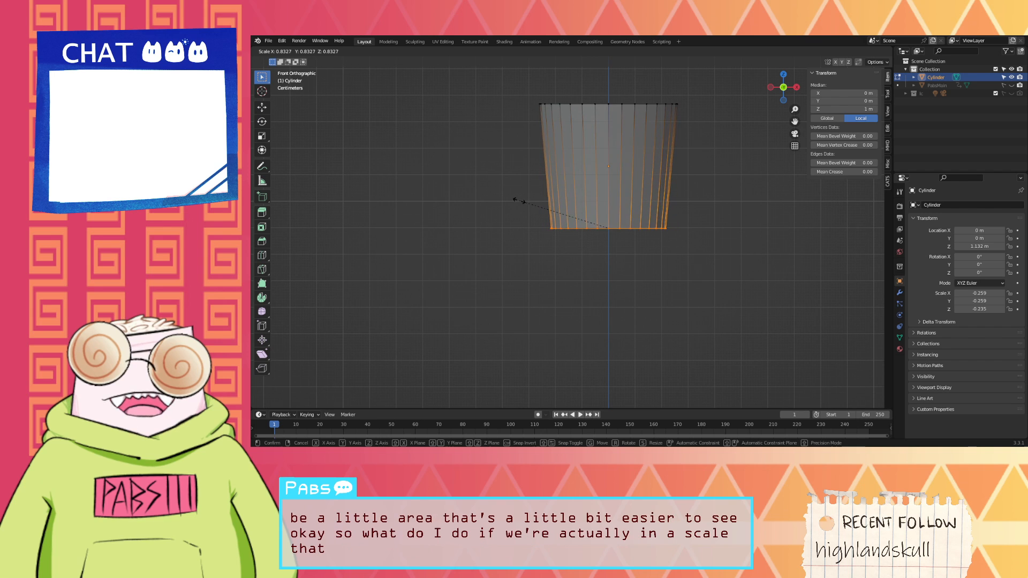
left_click(520, 201)
middle_click_drag(521, 202, 722, 216)
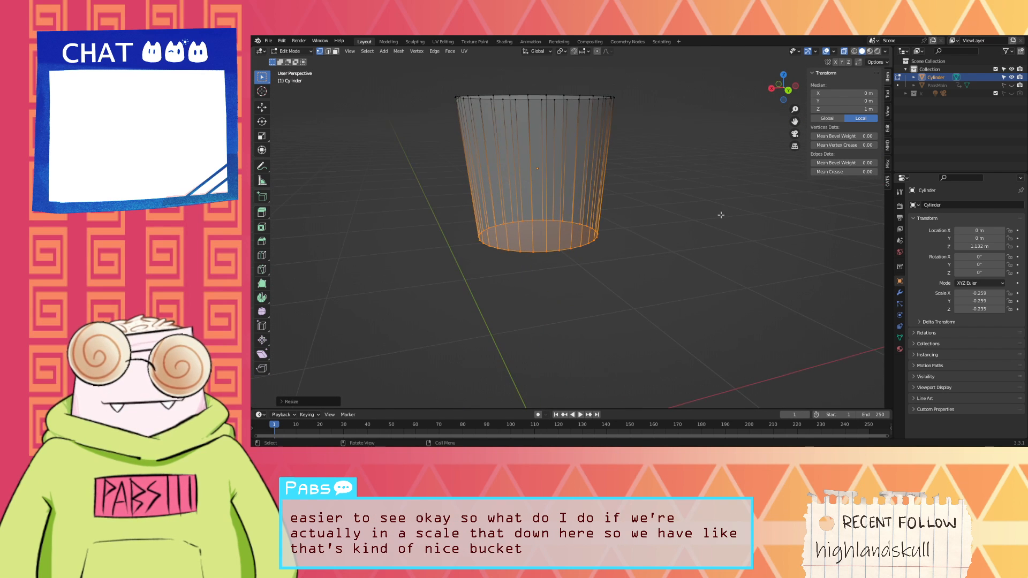
Step: Raise the bottom ring to about 0.81 m on local Z and shrink it further on X and Y only
key("g")
key("z")
left_click(691, 204)
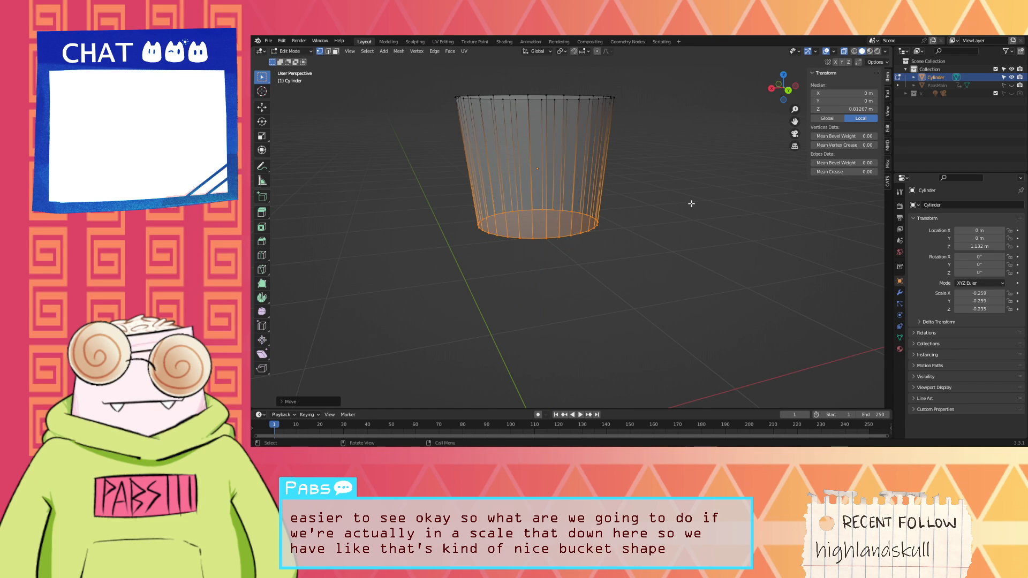
key("s")
key("z")
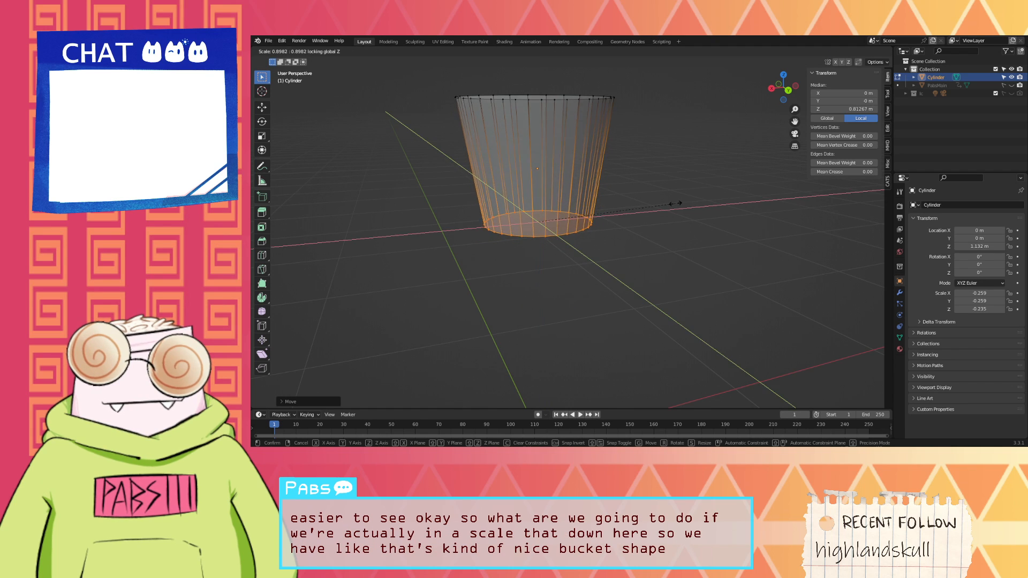
left_click(679, 204)
Step: Add a horizontal loop cut around the bucket and slide it close beneath the top rim, to about -0.79 m local Z
middle_click_drag(619, 199, 521, 207)
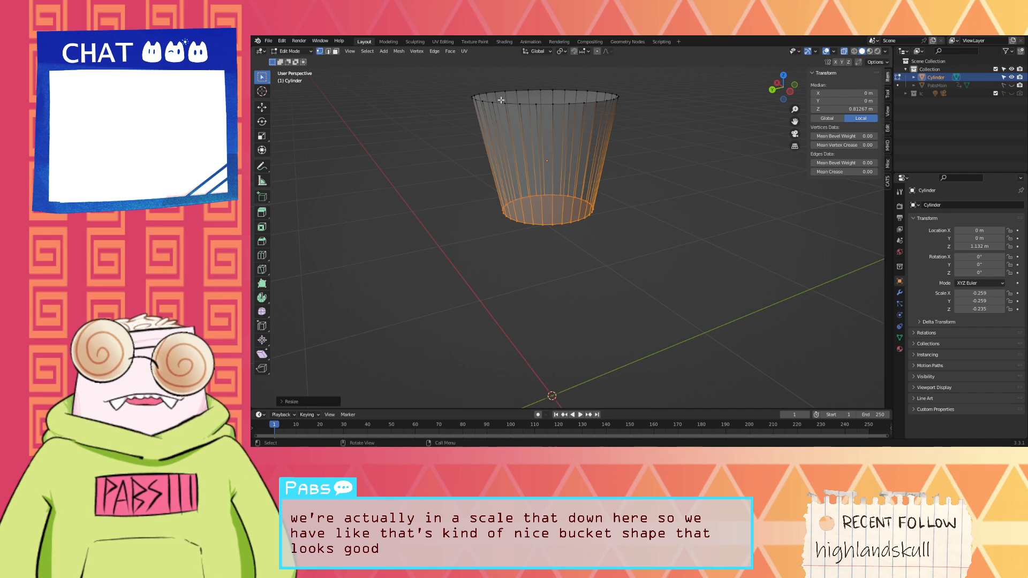
middle_click_drag(479, 93, 422, 144)
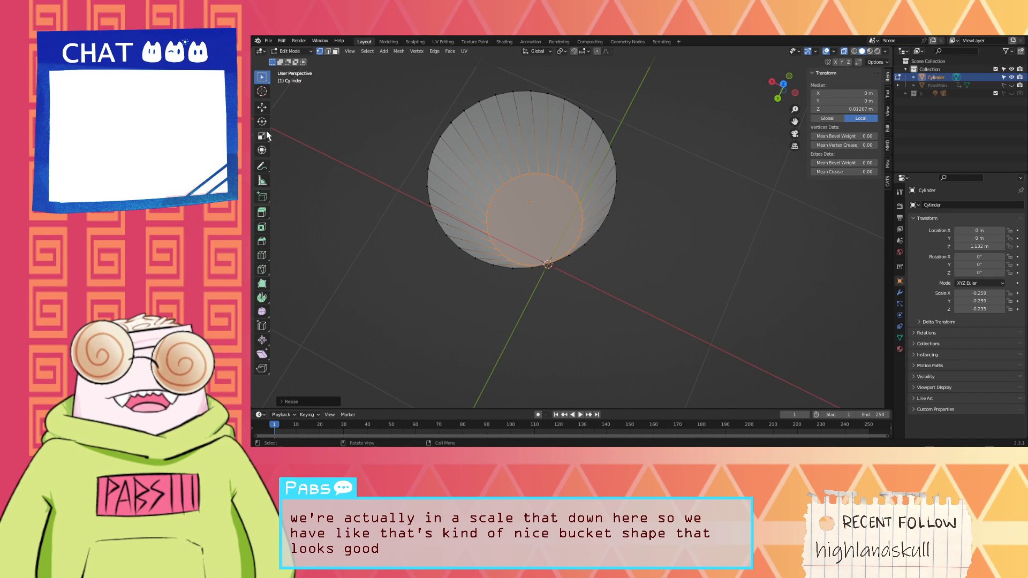
middle_click_drag(501, 171, 526, 113)
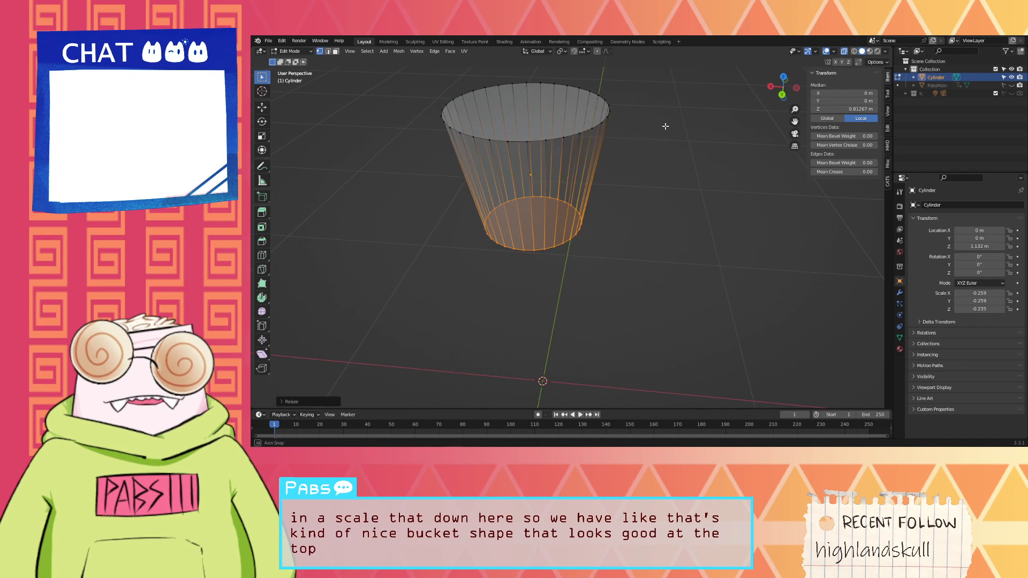
middle_click_drag(665, 127, 695, 107)
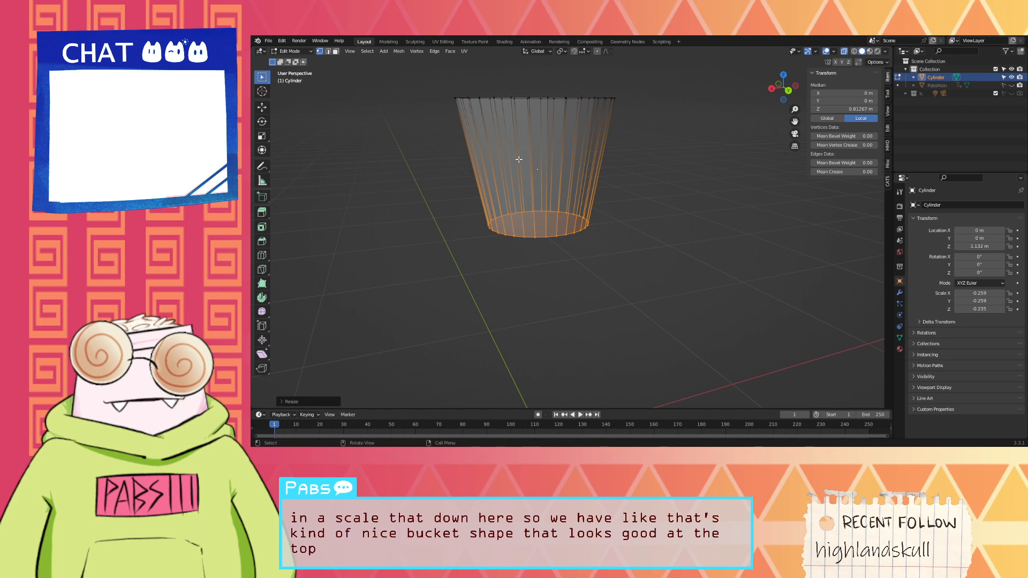
key("ctrl+r")
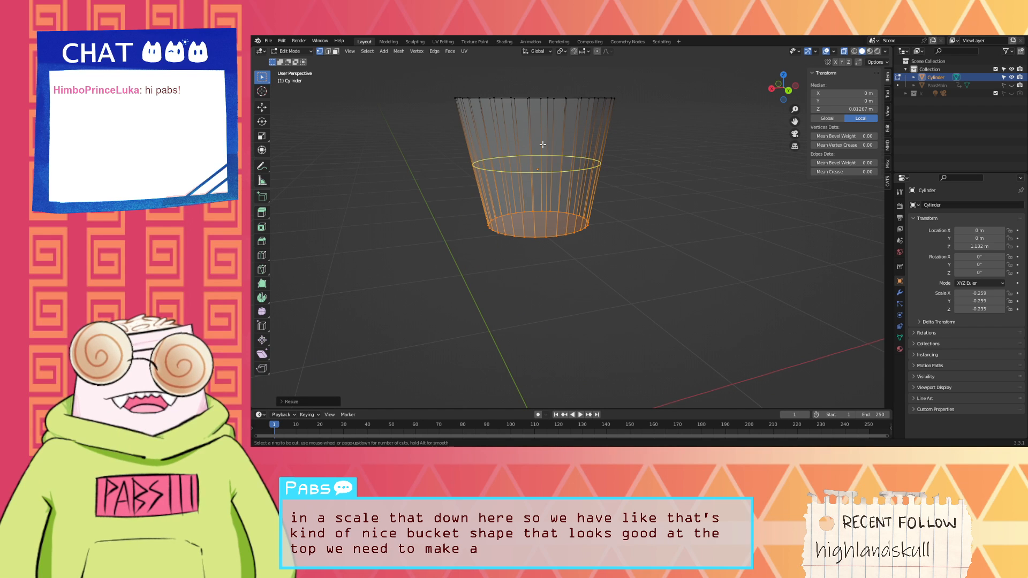
left_click(543, 145)
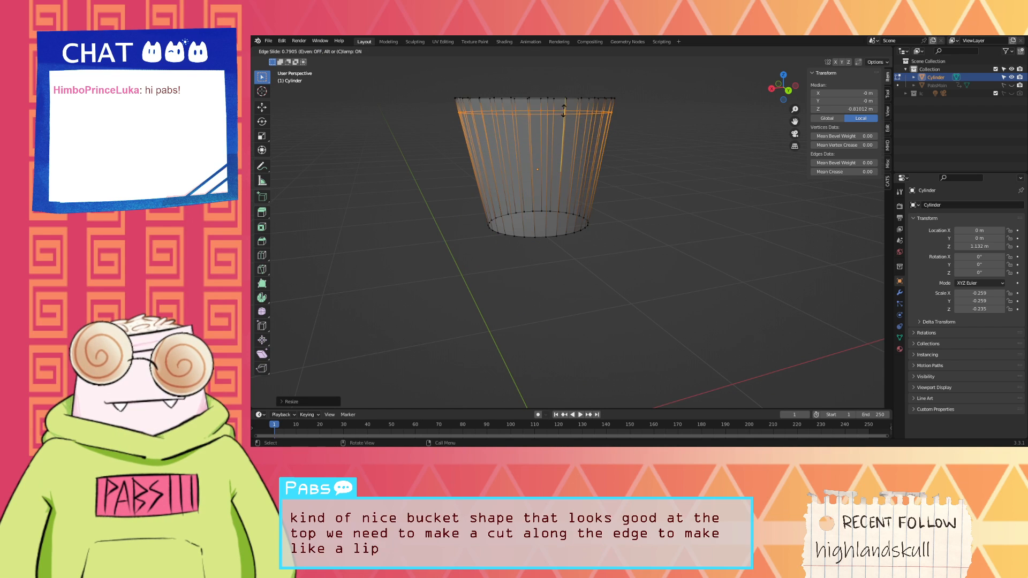
right_click(564, 109)
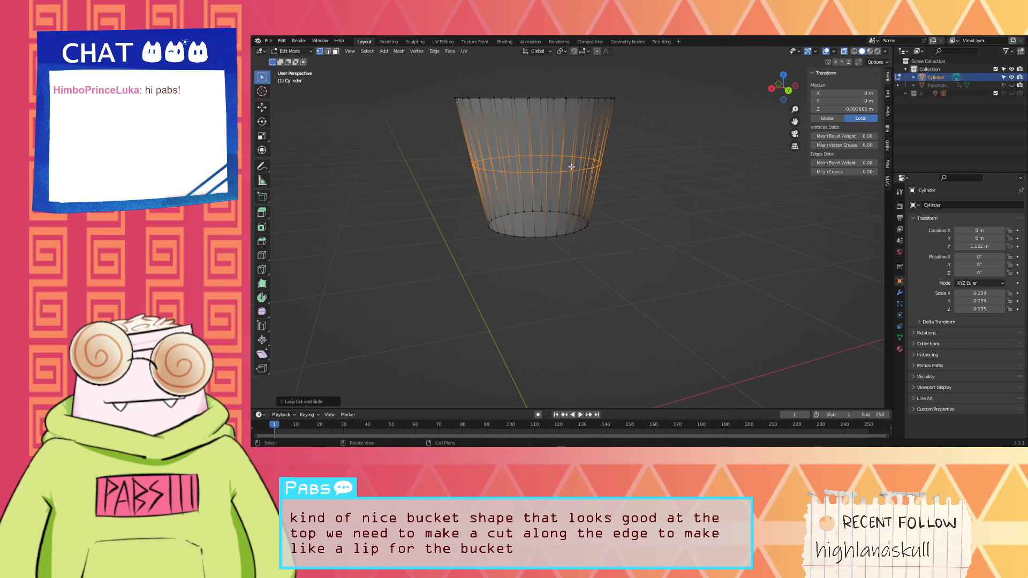
key("g")
key("g")
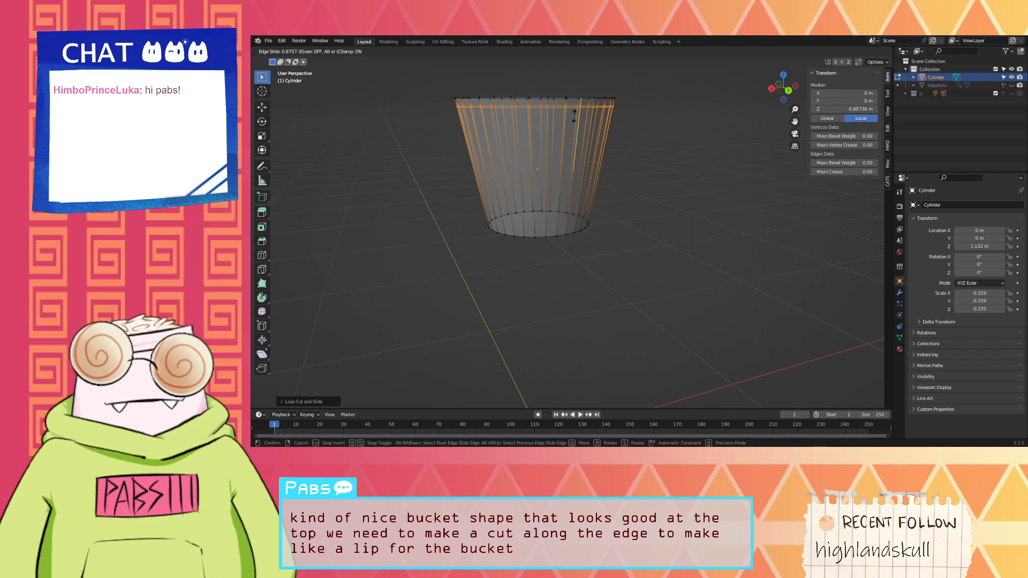
left_click(577, 122)
Step: Extrude the ring of faces between the loop cut and the top rim outward along their normals to form the bucket's lip
middle_click_drag(516, 127, 365, 98)
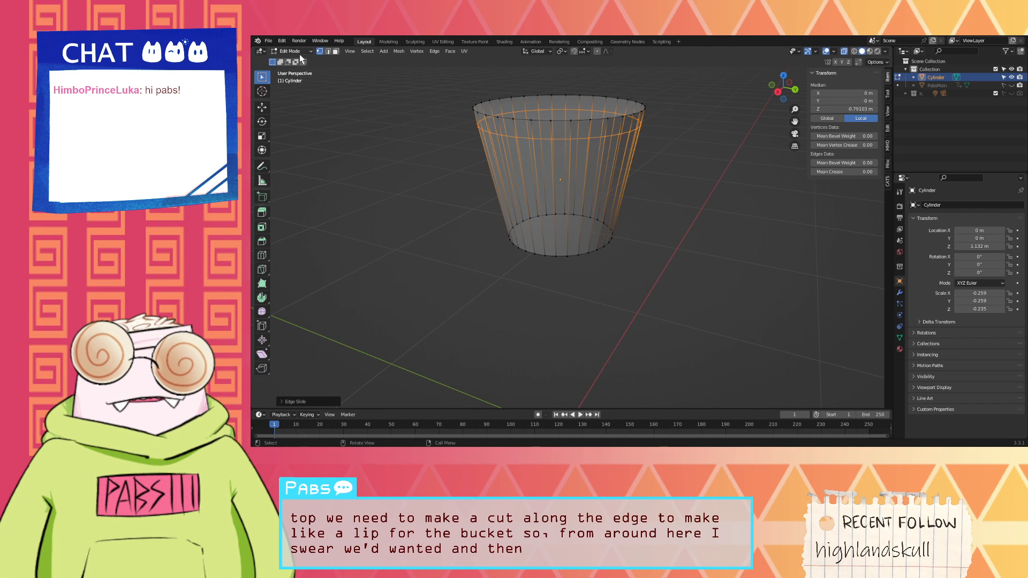
middle_click_drag(482, 75, 378, 65)
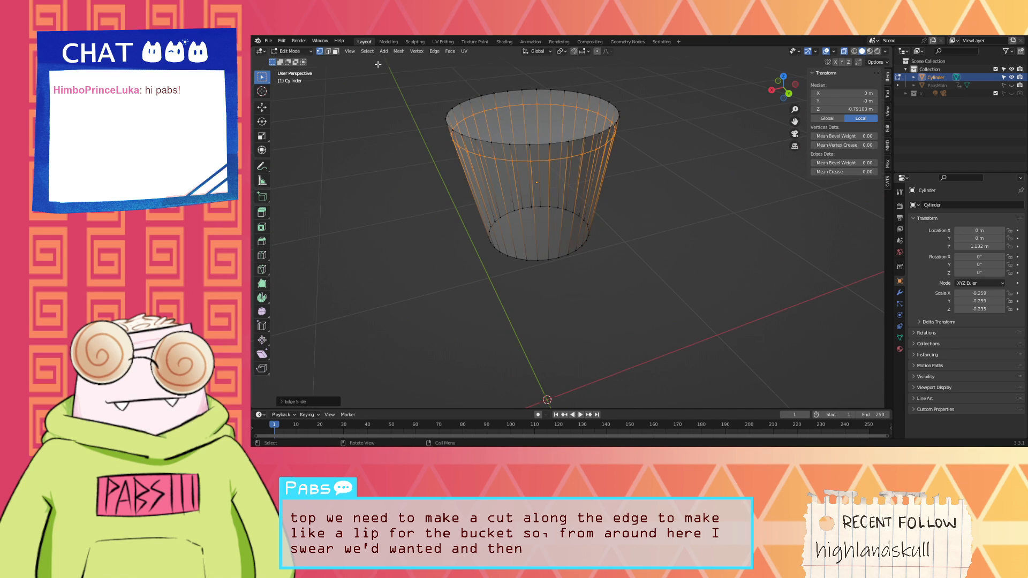
left_click(335, 52)
left_click(521, 151, "alt")
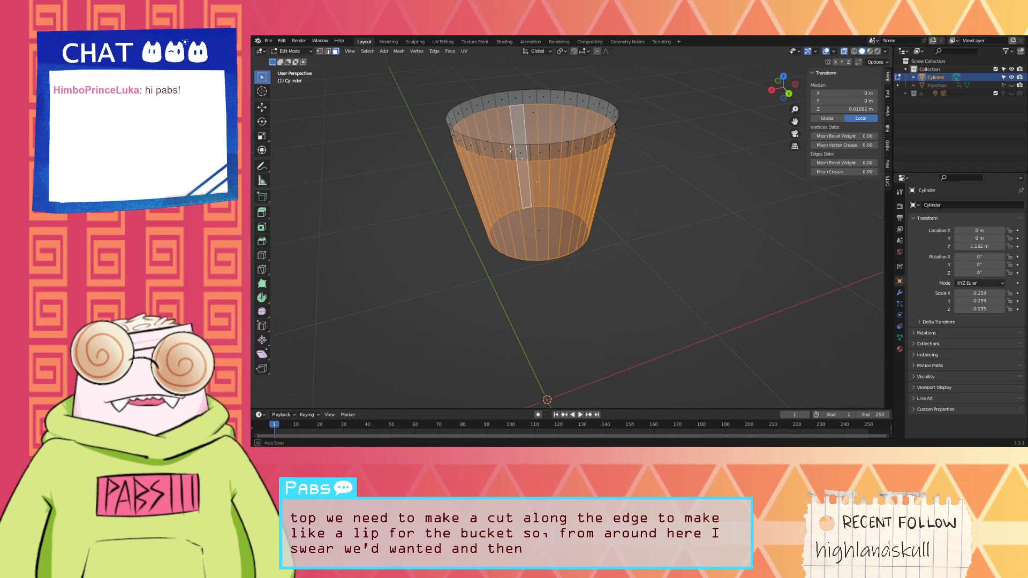
middle_click_drag(510, 149, 556, 120)
left_click(564, 79, "alt")
middle_click_drag(564, 79, 603, 99)
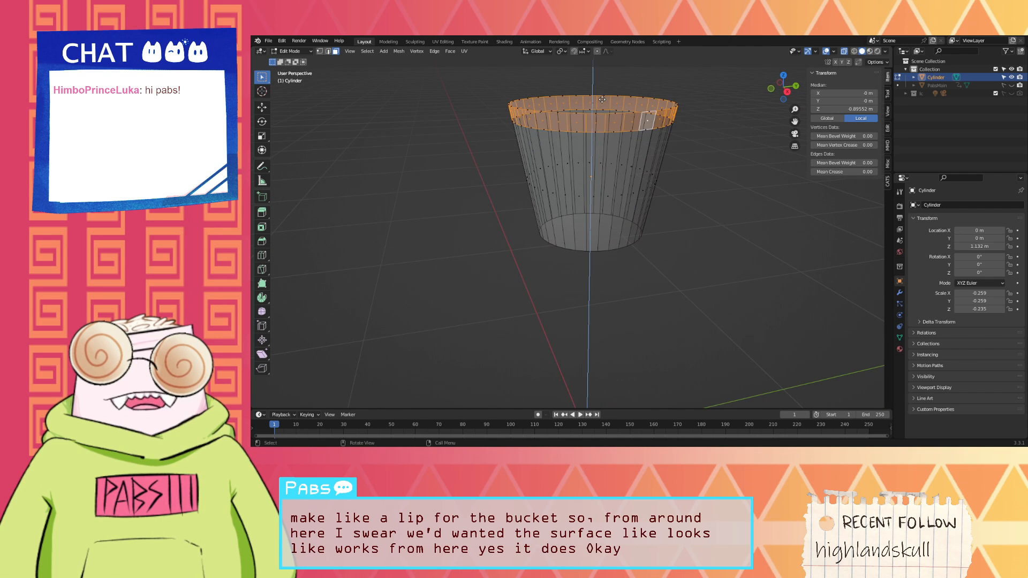
key("e")
left_click(602, 100)
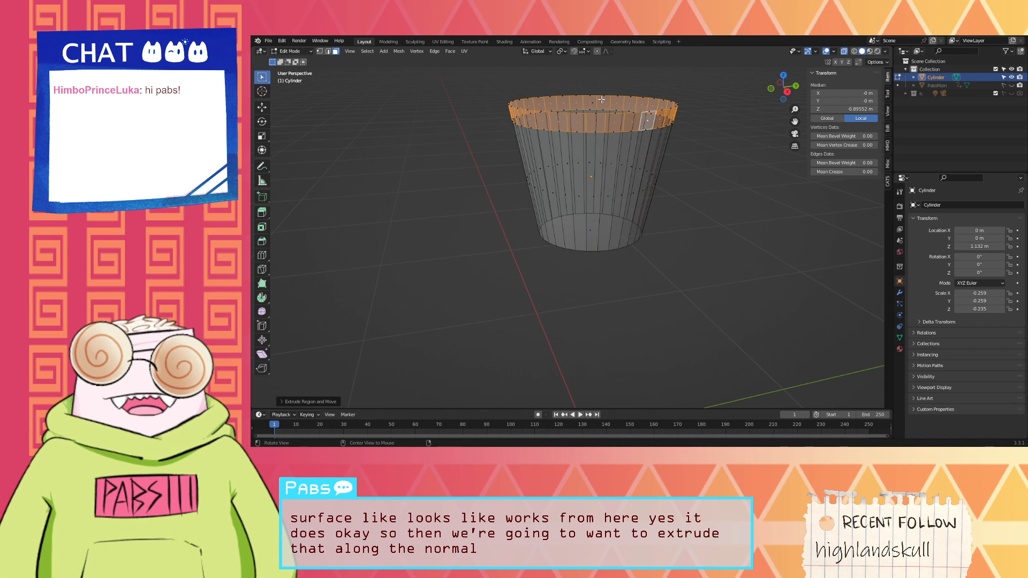
key("alt+e")
left_click(592, 109)
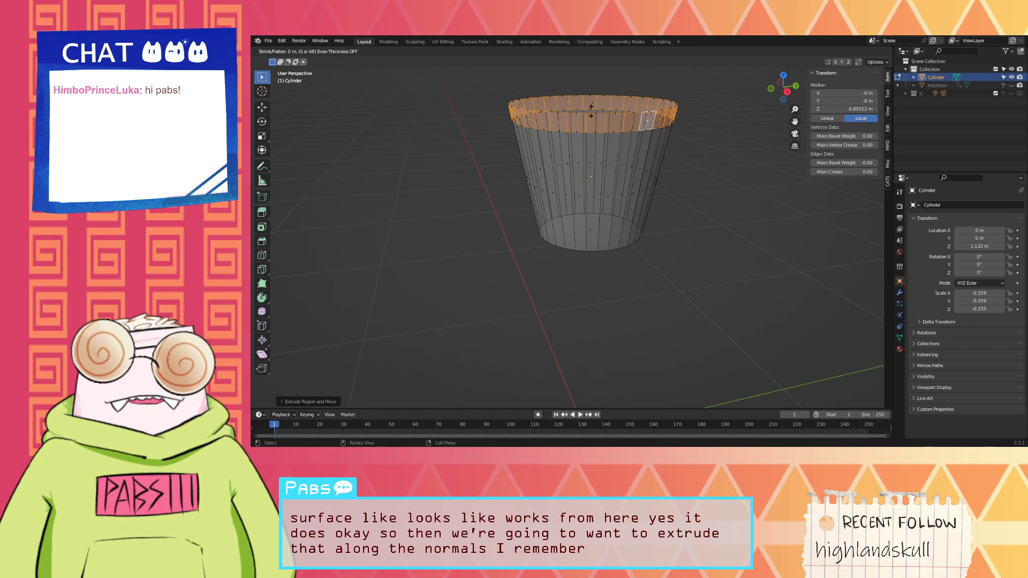
left_click(617, 103)
middle_click_drag(617, 102, 540, 132)
left_click(574, 177)
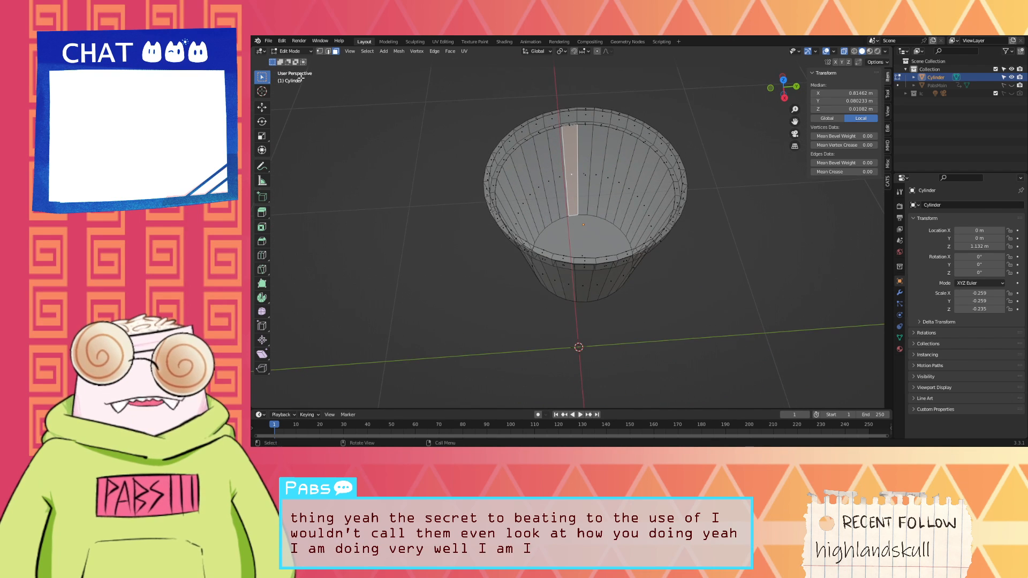
middle_click_drag(518, 169, 536, 150)
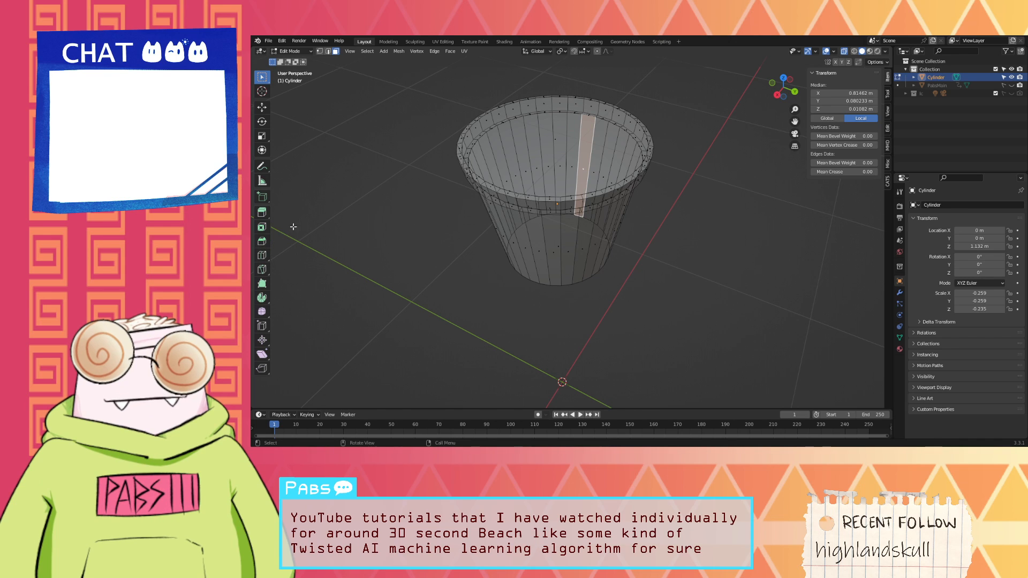
left_click(320, 51)
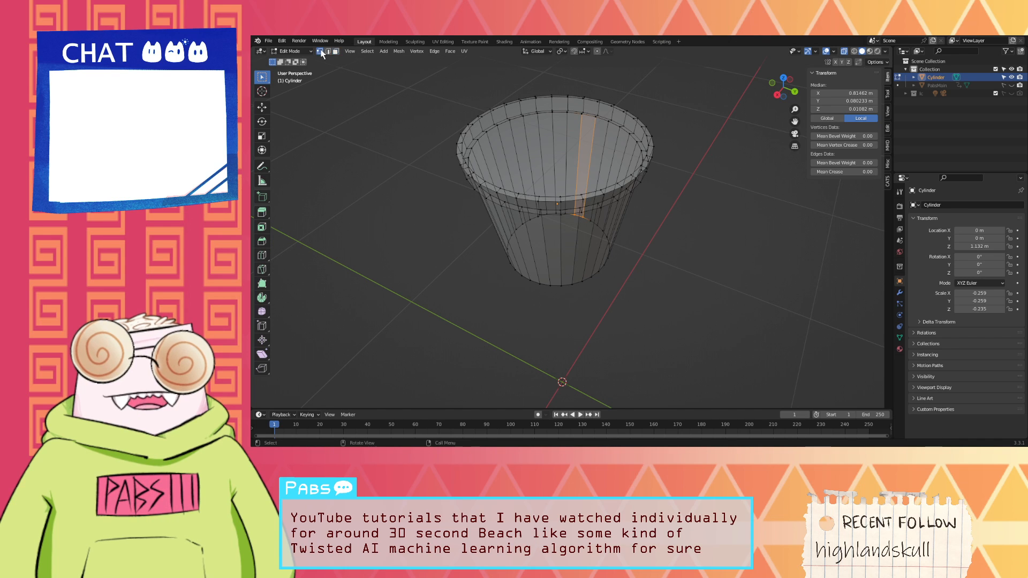
left_click(563, 157)
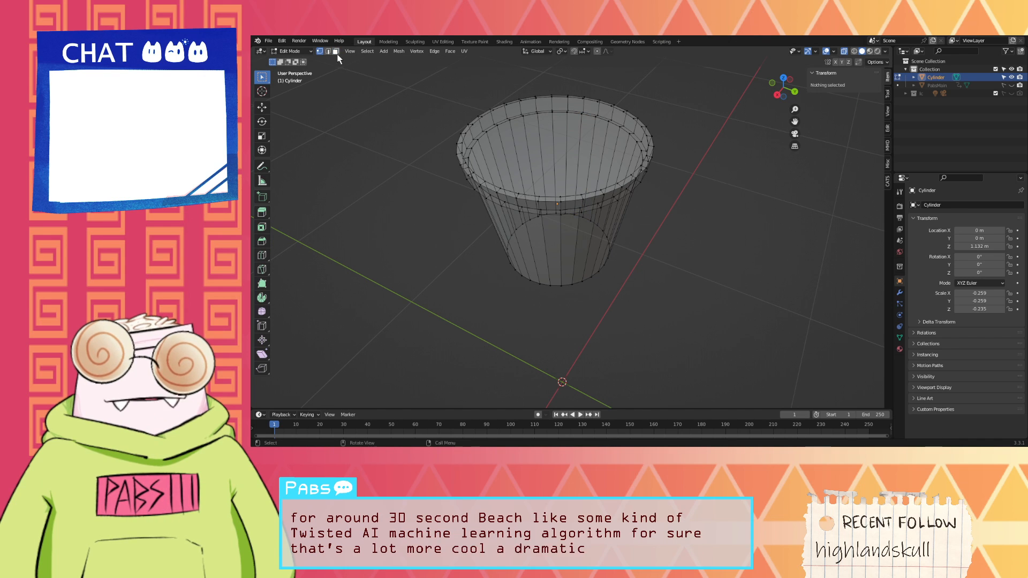
Step: Inset the bucket's round top face to leave a narrow rim around the opening
key("a")
middle_click_drag(534, 132, 547, 202)
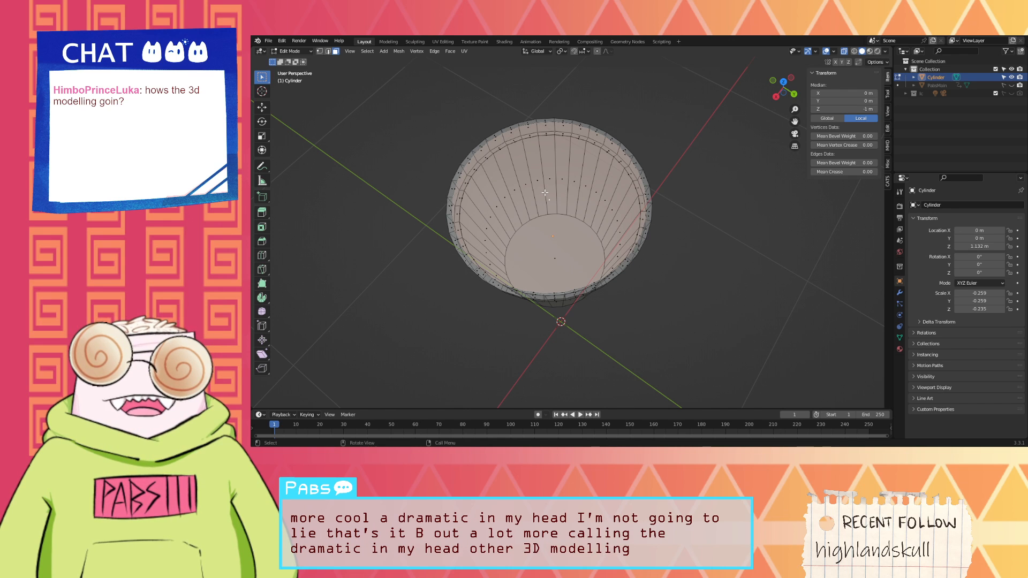
key("i")
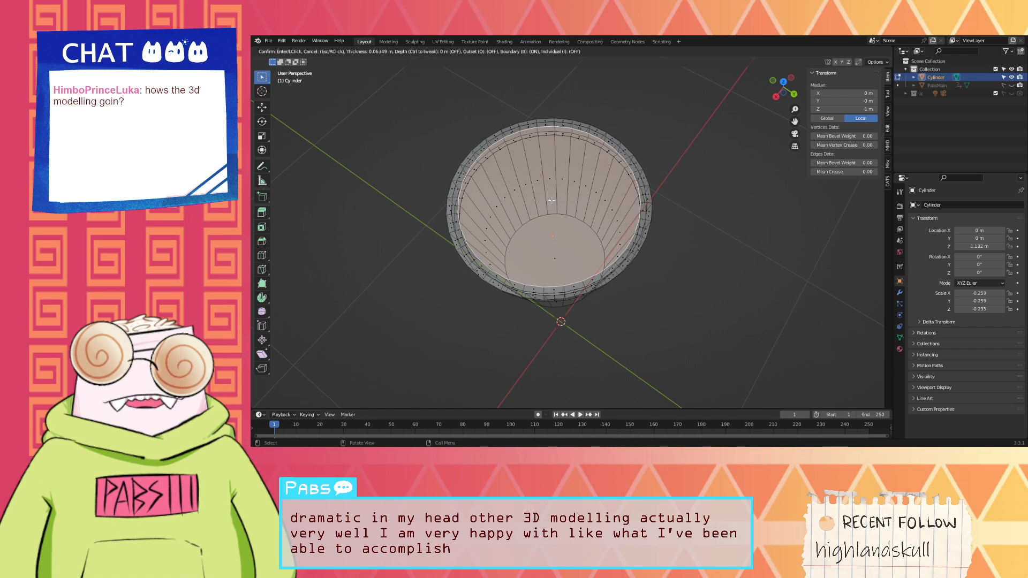
left_click(548, 202)
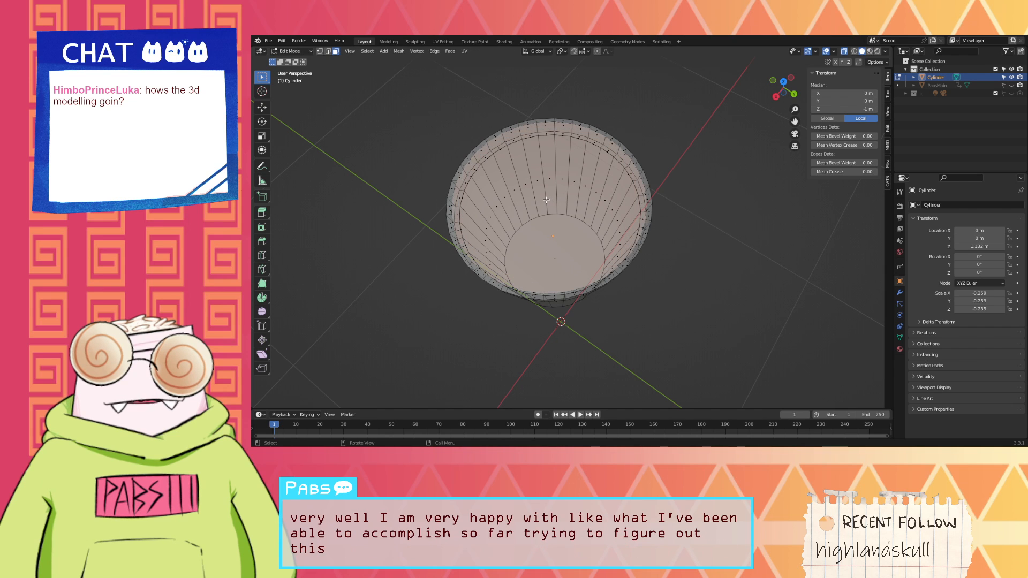
left_click(549, 204)
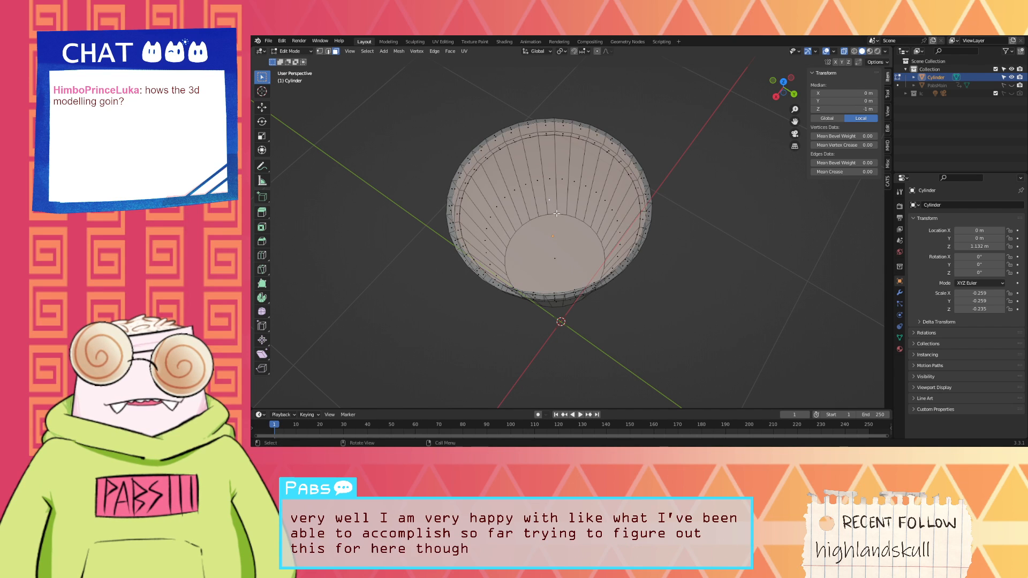
middle_click_drag(552, 204, 603, 196)
key("i")
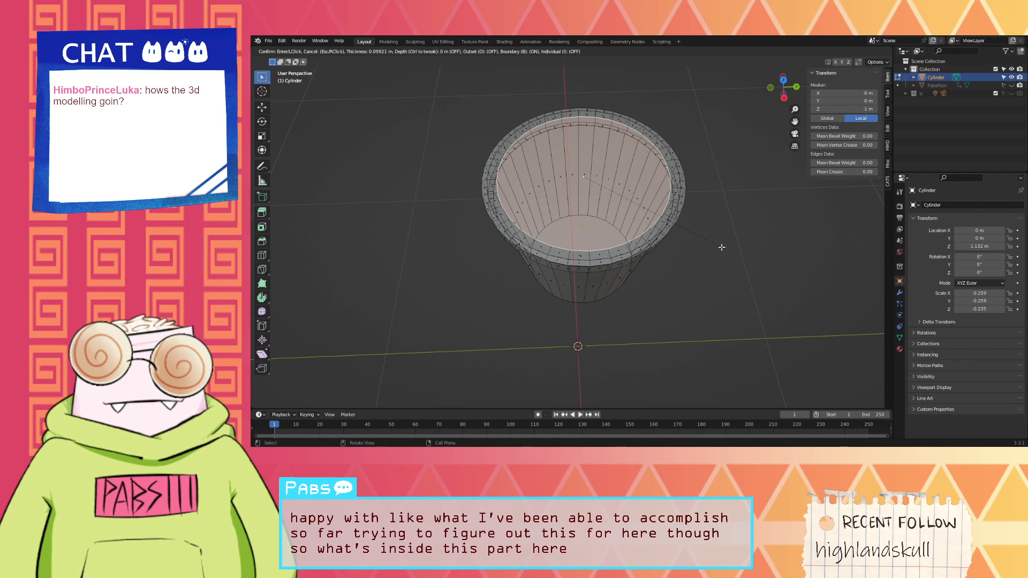
left_click(709, 233)
Step: Extrude the inset top face down inside the bucket to about 0.46 m local Z and scale it to fit the tapered walls
middle_click_drag(710, 233, 662, 223)
key("g")
key("z")
key("z")
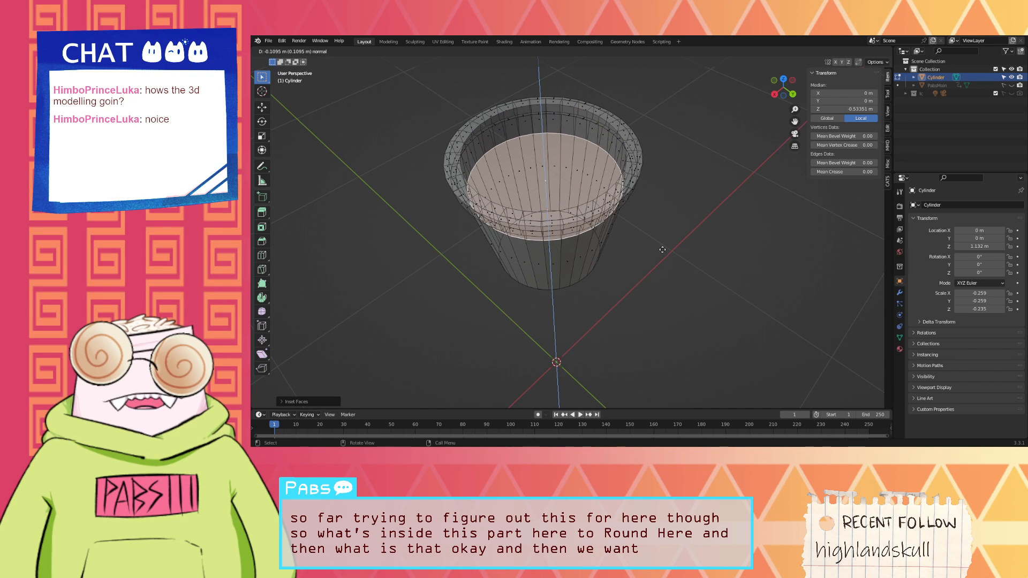
left_click(671, 300)
key("s")
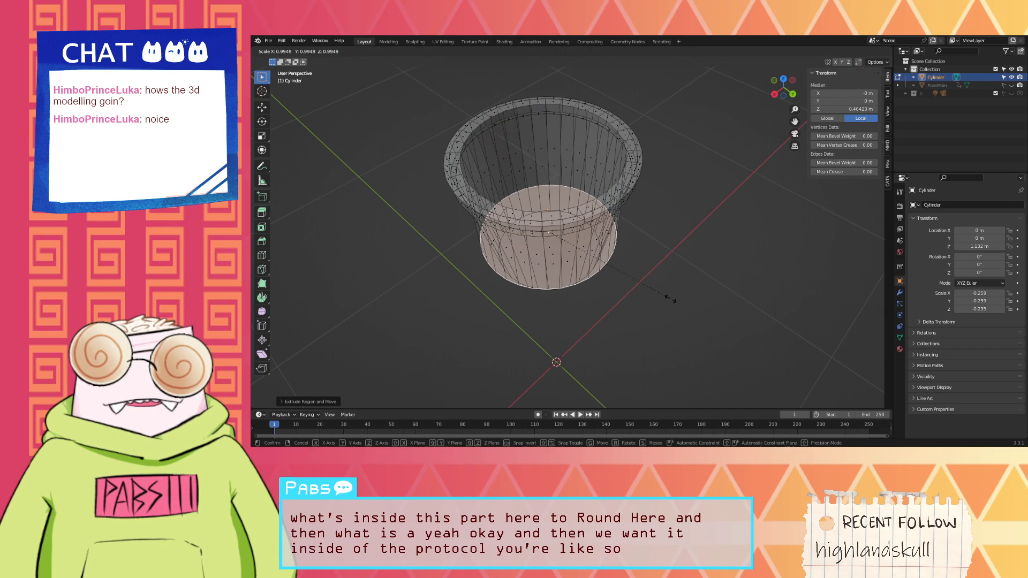
left_click(637, 281)
Step: Reposition the bucket's inner face just beneath the rim, at about -0.81 m local Z, as the water surface
middle_click_drag(584, 265, 575, 207)
key("g")
key("z")
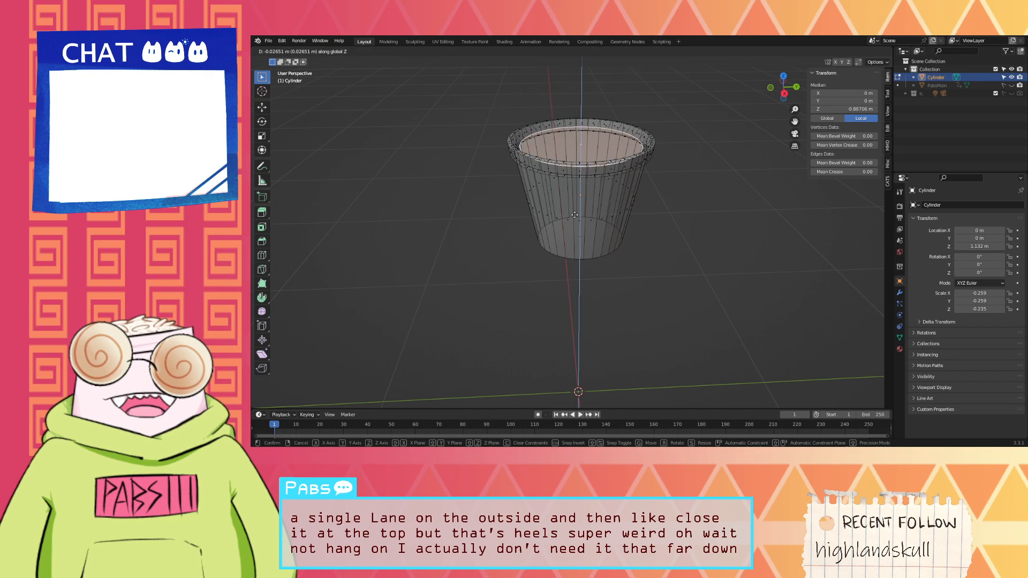
left_click(575, 219)
middle_click_drag(576, 220, 613, 251)
scroll(514, 172, "up", 4)
scroll(576, 210, "down", 4)
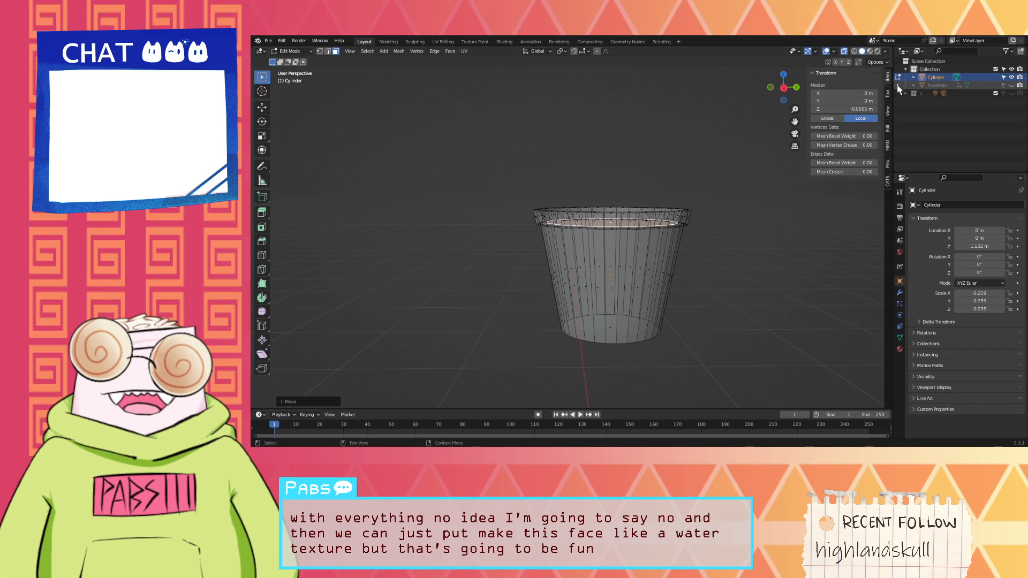
Step: Unhide the PabsMain body and scale the whole bucket up uniformly by a factor of about 1.3
left_click(1011, 86)
middle_click_drag(696, 238, 805, 237)
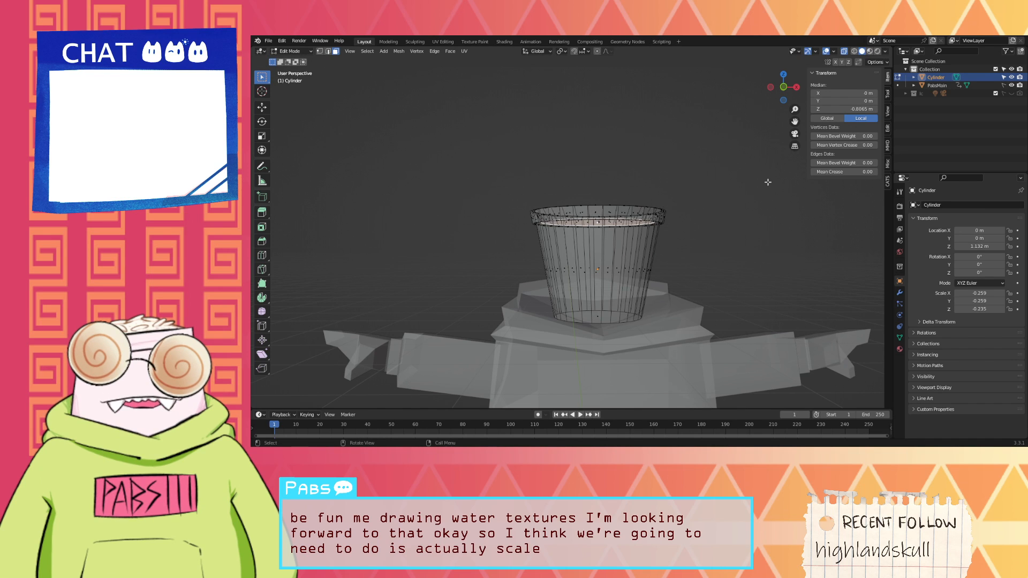
key("a")
key("s")
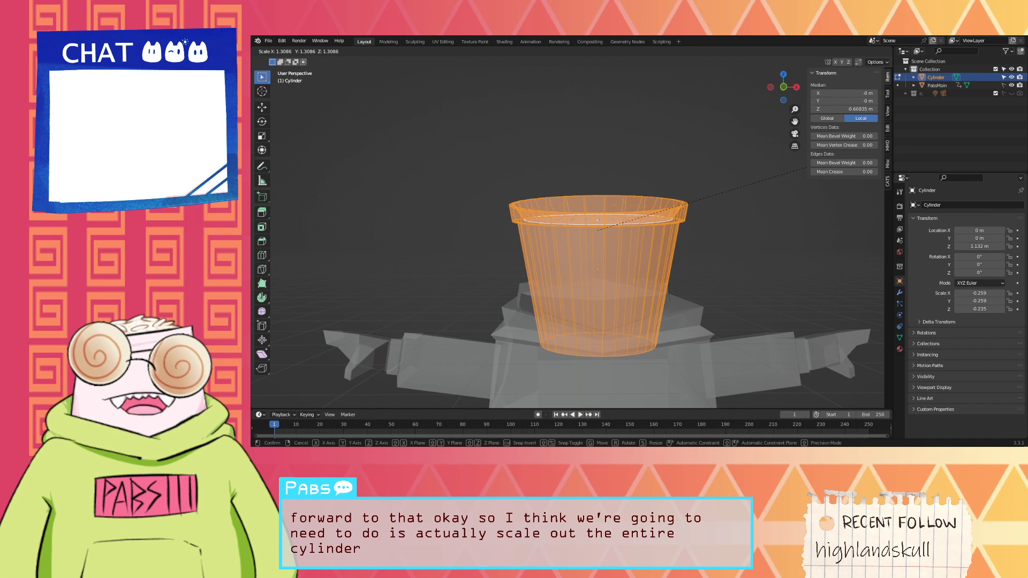
left_click(807, 168)
scroll(776, 179, "down", 3)
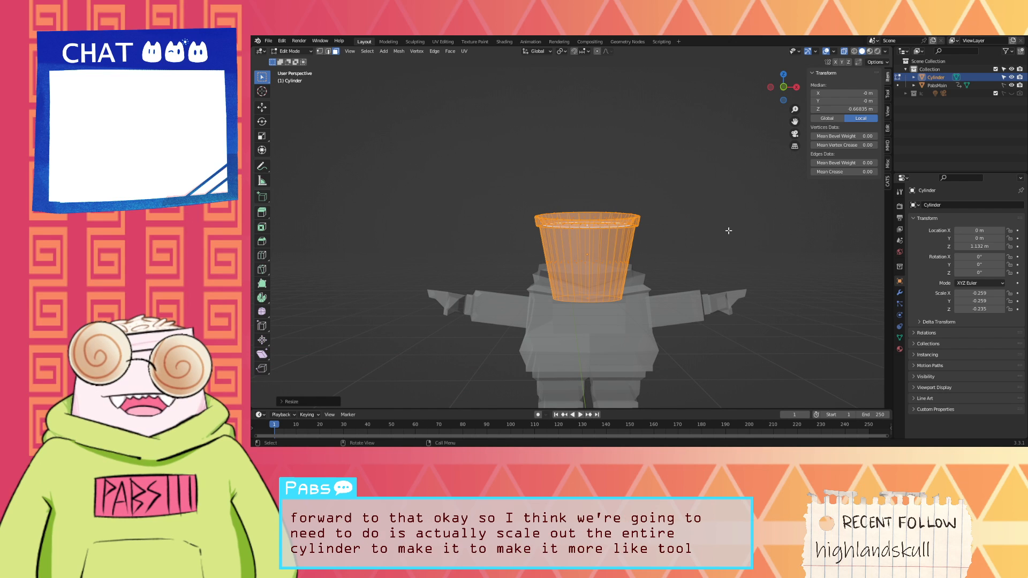
Step: Try narrowing the whole bucket along global X and flattening it along global Z
key("s")
key("x")
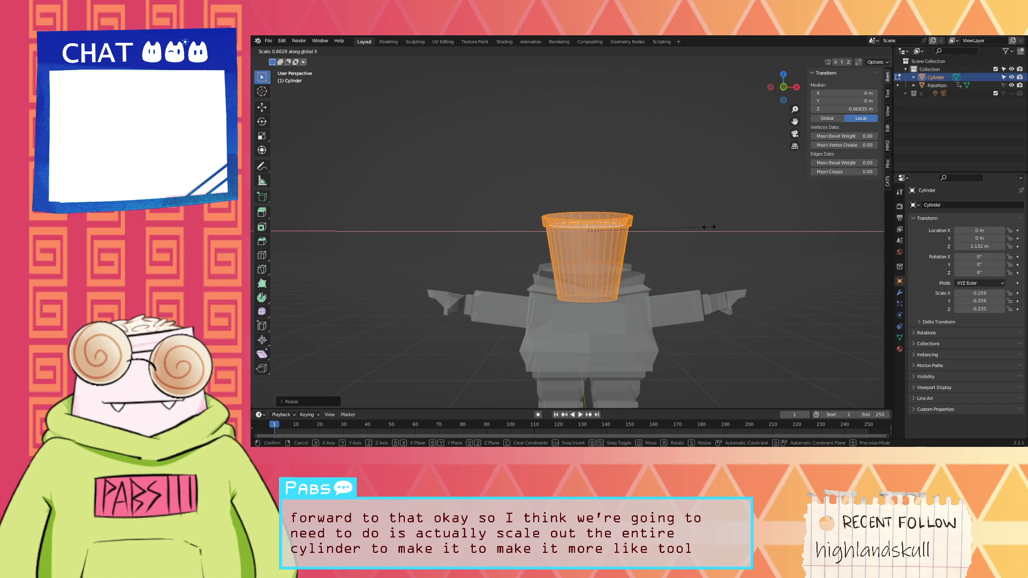
key("z")
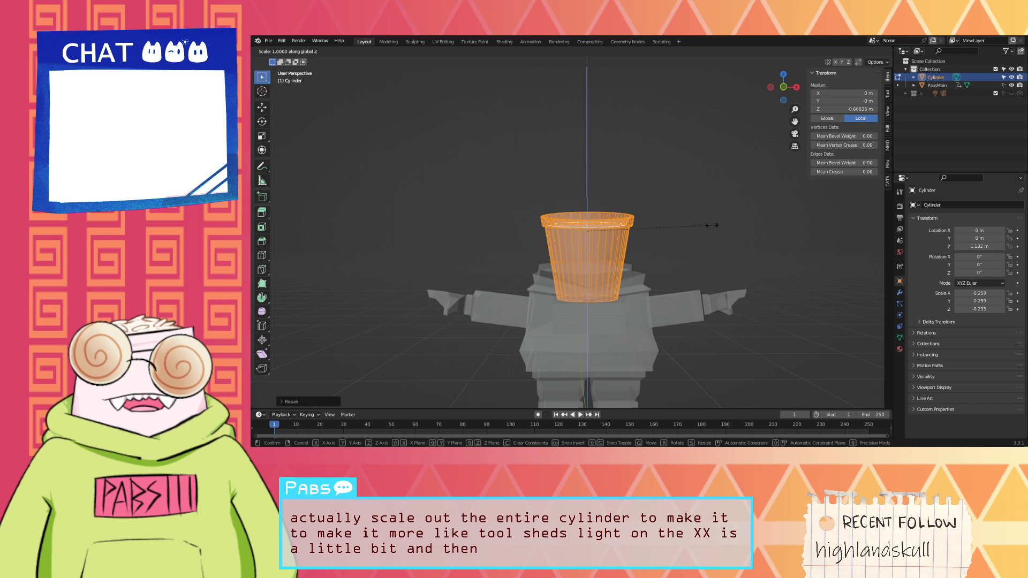
left_click(654, 291)
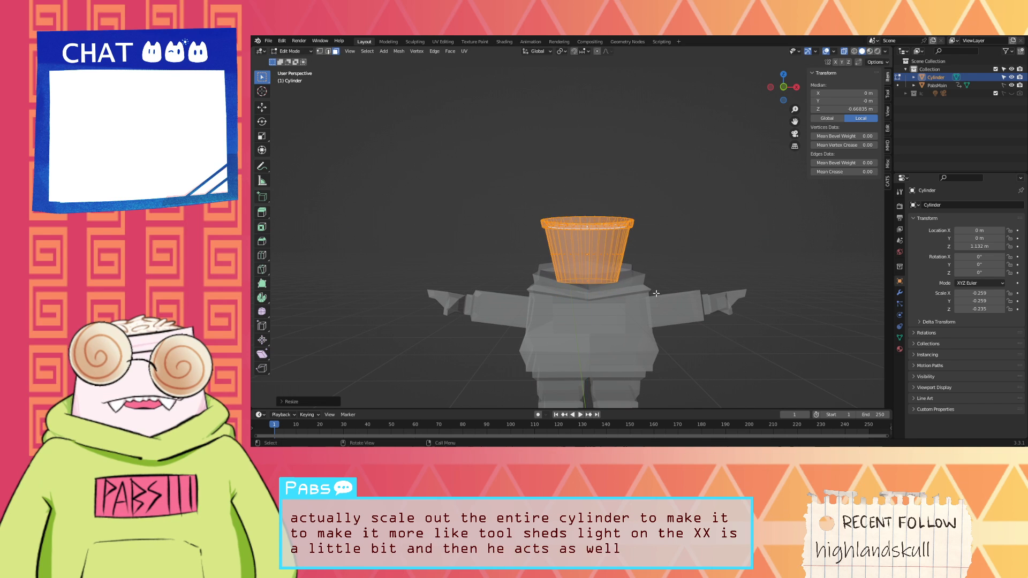
middle_click_drag(654, 291, 643, 228)
Step: Rescale the whole bucket uniformly so it sits slightly smaller against the Pabs body, and clear the selection
key("s")
left_click(685, 261)
key("s")
left_click(746, 265)
left_click(591, 209)
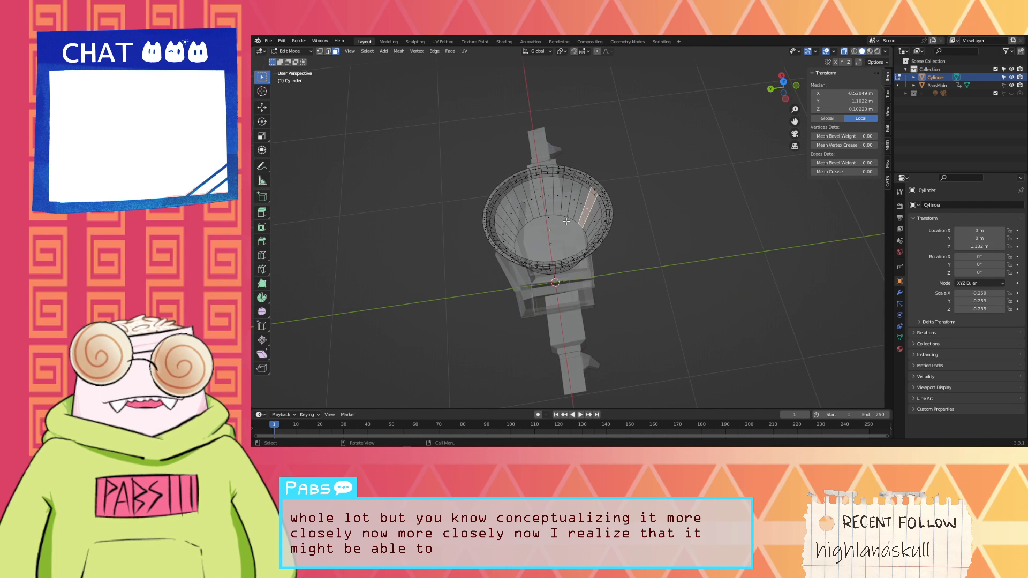
key("a")
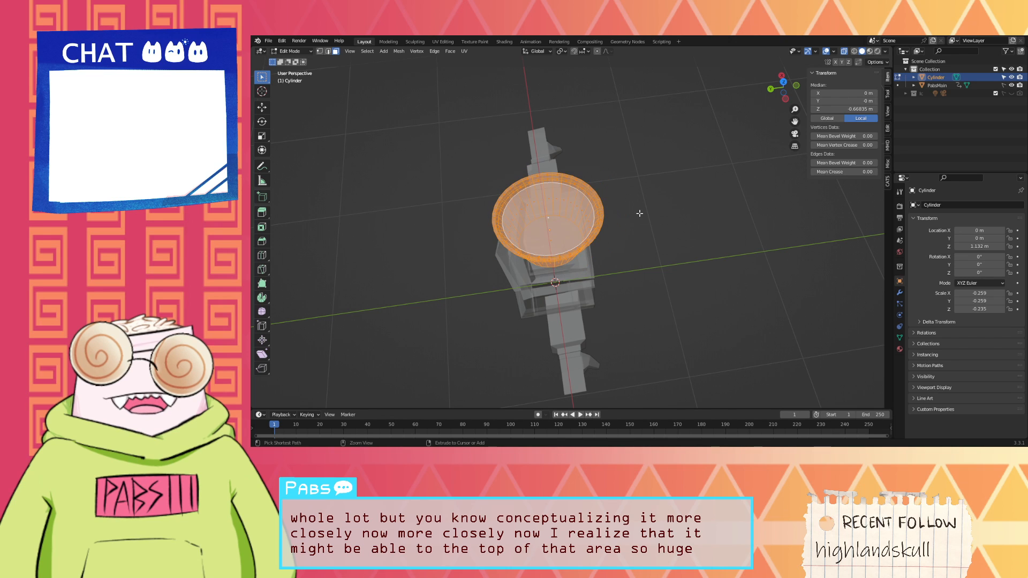
middle_click_drag(648, 208, 548, 139)
key("s")
left_click(639, 146)
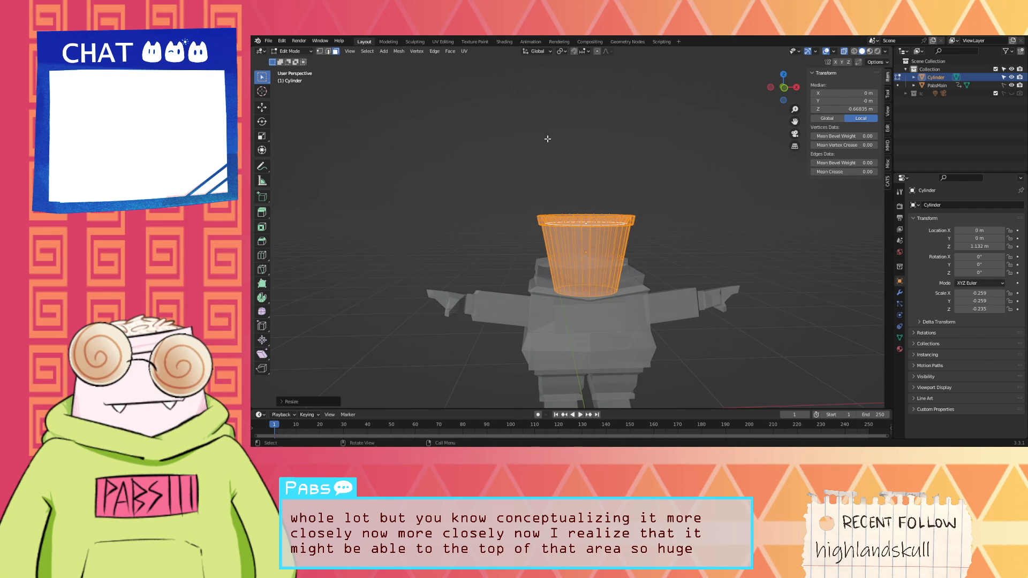
left_click(743, 185)
Step: Switch the viewport to Material Preview shading to show the body's textures with the bucket head
middle_click_drag(696, 174, 664, 166)
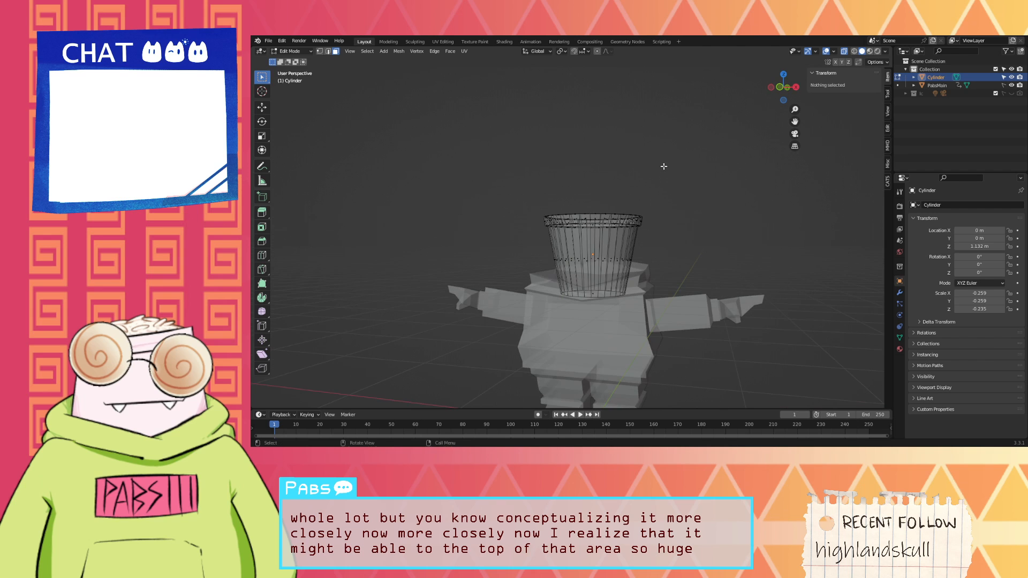
left_click(870, 51)
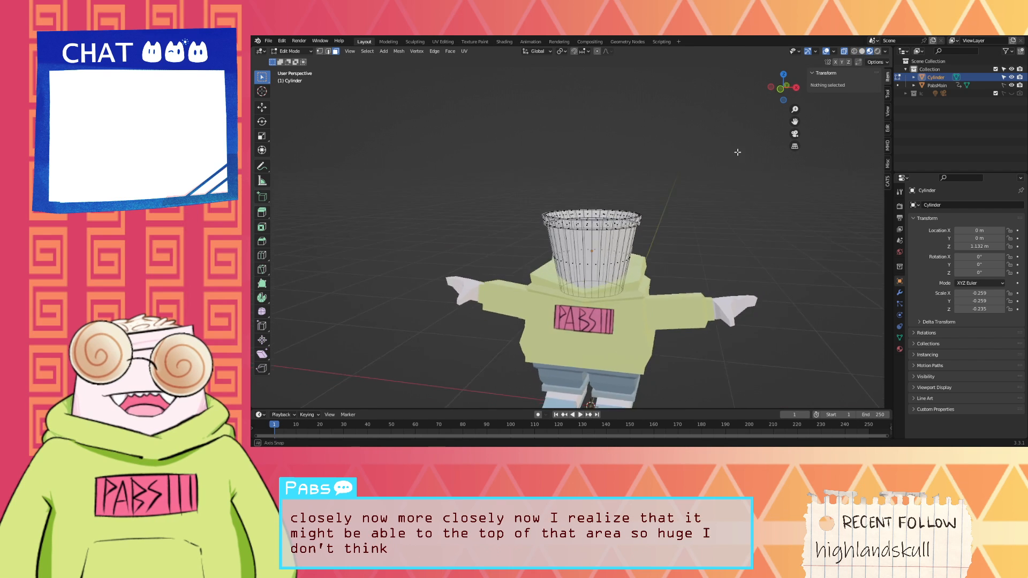
mouse_move(737, 154)
middle_mouse_down()
mouse_move(756, 136)
mouse_move(734, 151)
mouse_move(744, 149)
middle_mouse_up()
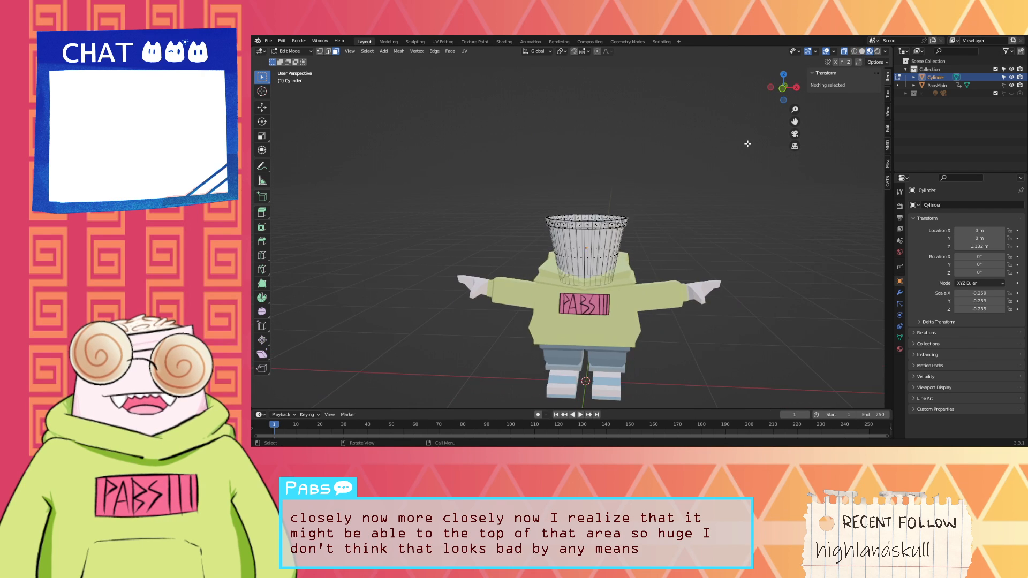
Step: Scale the whole bucket up uniformly by a factor of about 1.07 instead of stretching it only on Z
key("a")
key("s")
key("z")
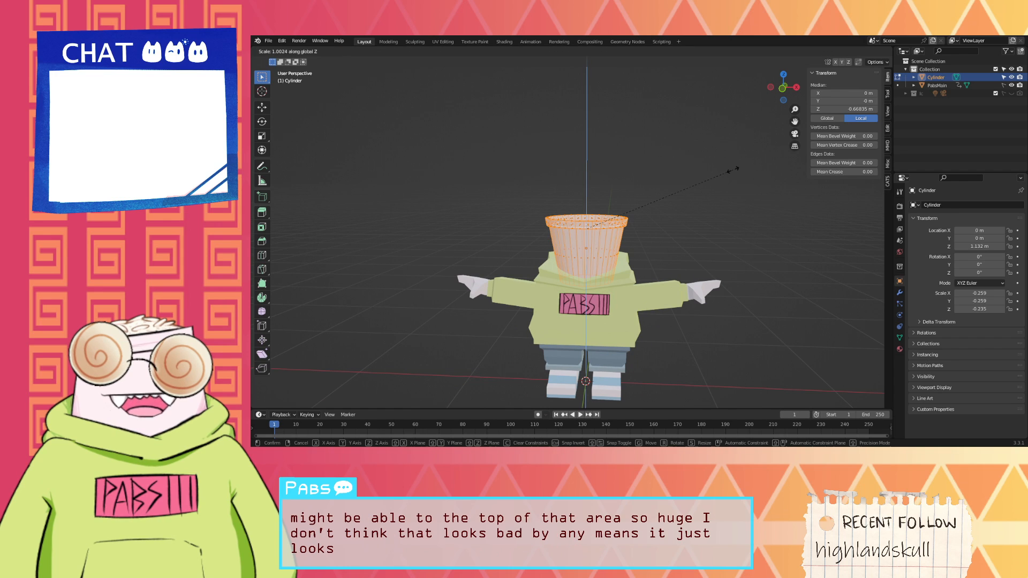
key("z")
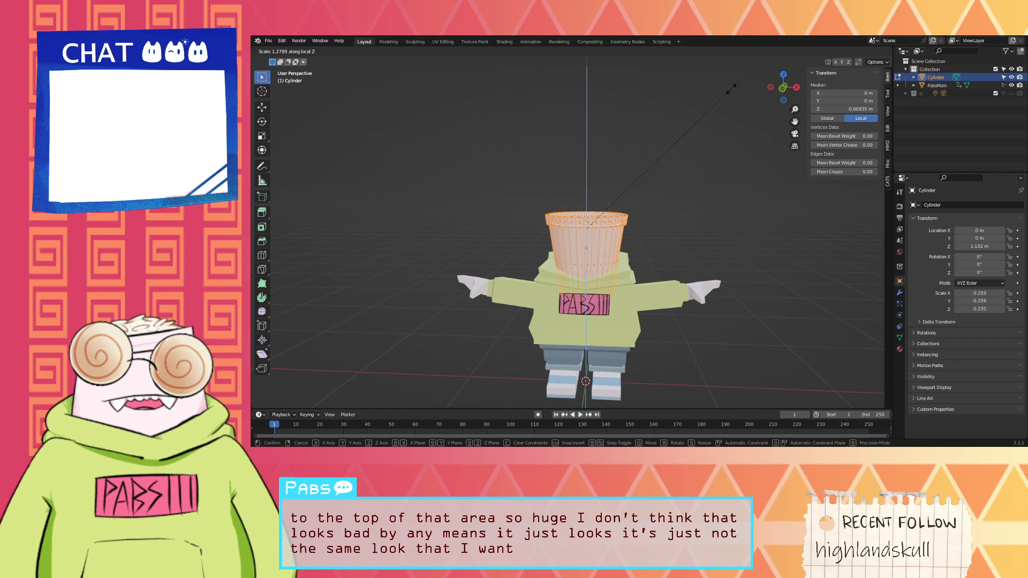
key("z")
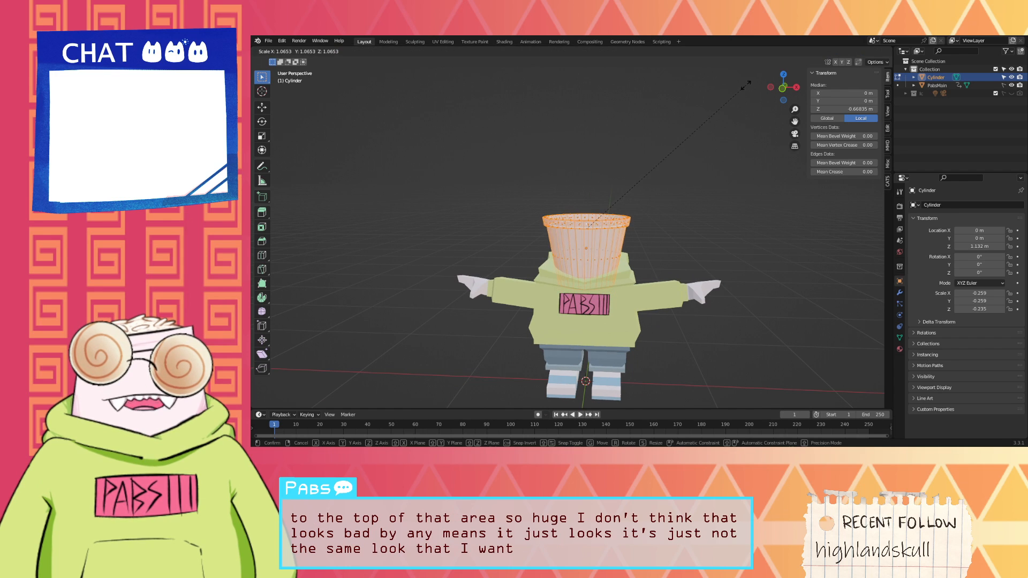
left_click(755, 83)
Step: Raise the whole bucket about 0.07 m along global Z above the hoodie and clear the selection
key("g")
key("z")
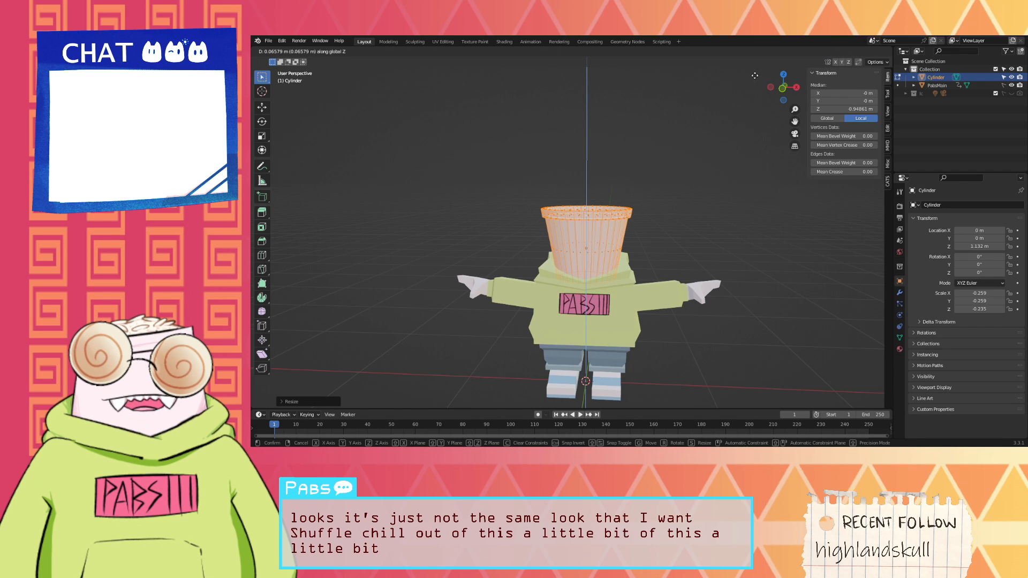
left_click(756, 82)
left_click(743, 132)
Step: Examine the bucket head's proportions and its fit in the hoodie collar from several angles
middle_click_drag(714, 151, 728, 202)
scroll(626, 213, "up", 5)
middle_click_drag(627, 213, 651, 167)
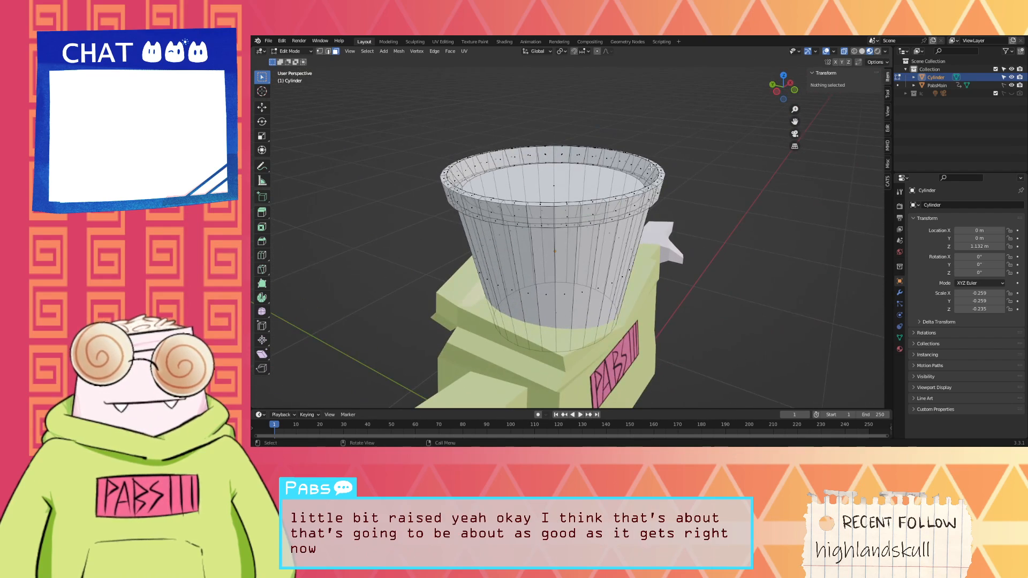
scroll(651, 167, "down", 2)
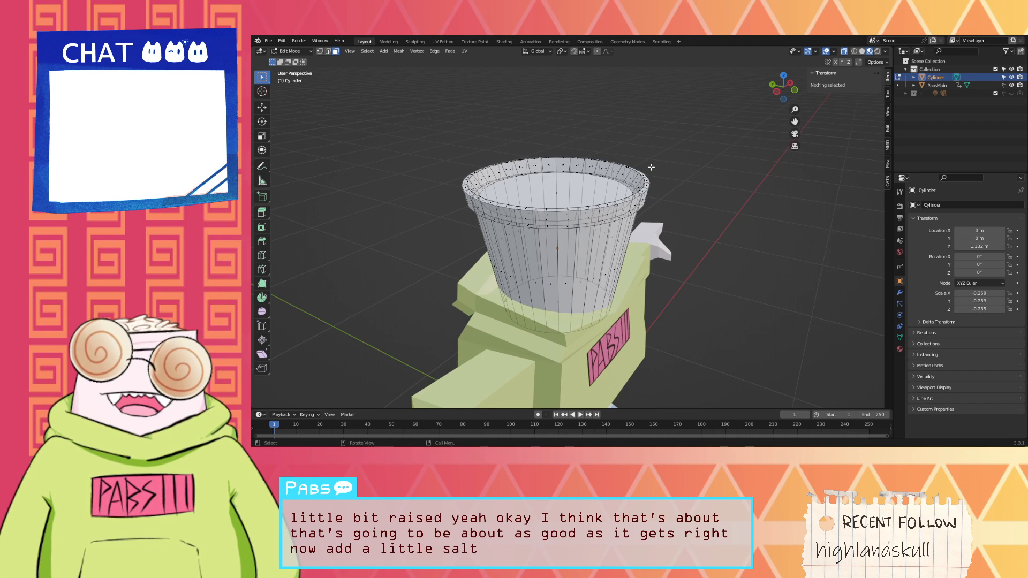
mouse_move(705, 185)
middle_mouse_down()
mouse_move(690, 203)
mouse_move(702, 195)
middle_mouse_up()
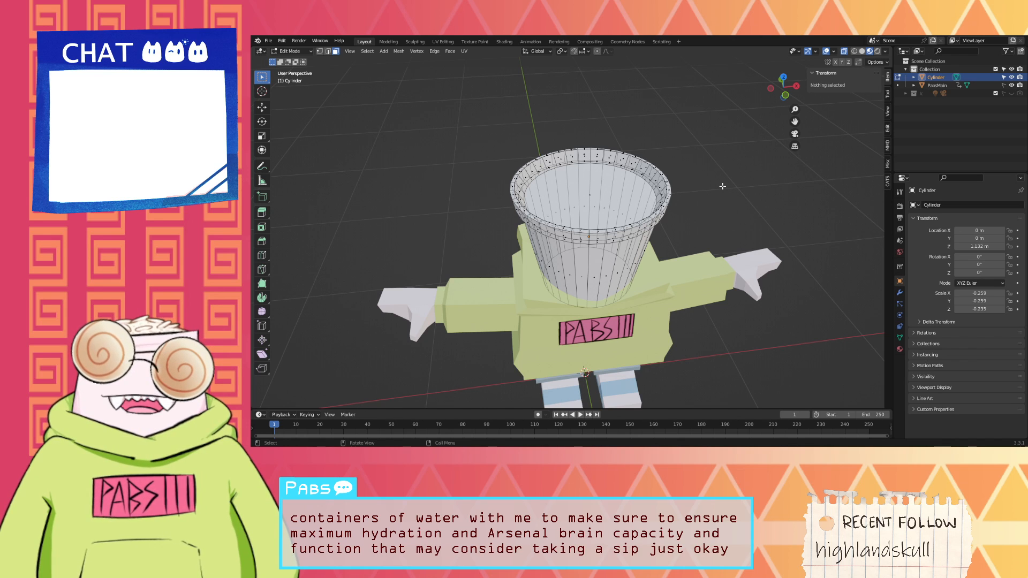
middle_click_drag(723, 186, 779, 176)
scroll(709, 188, "down", 2)
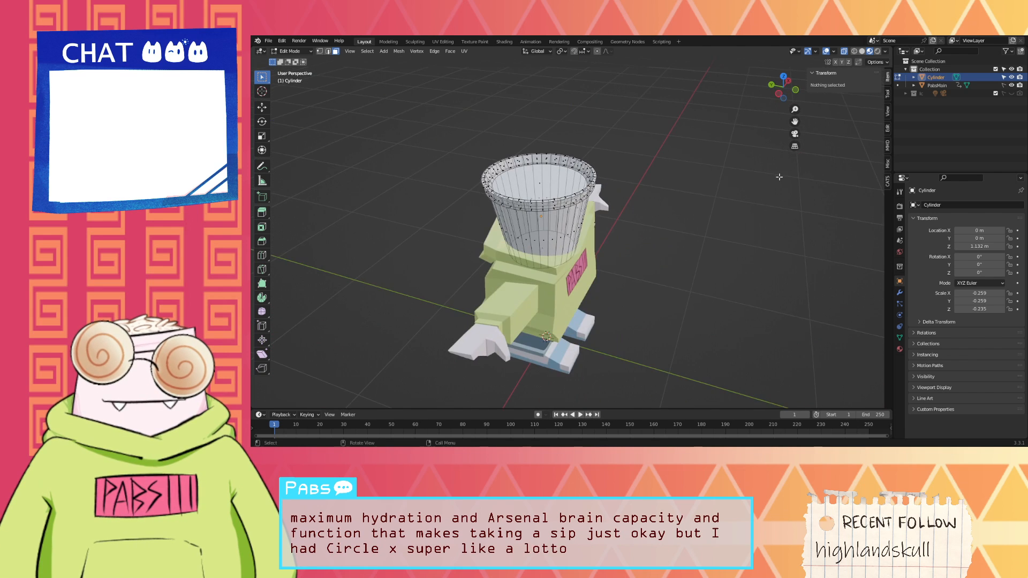
middle_click_drag(705, 193, 640, 206)
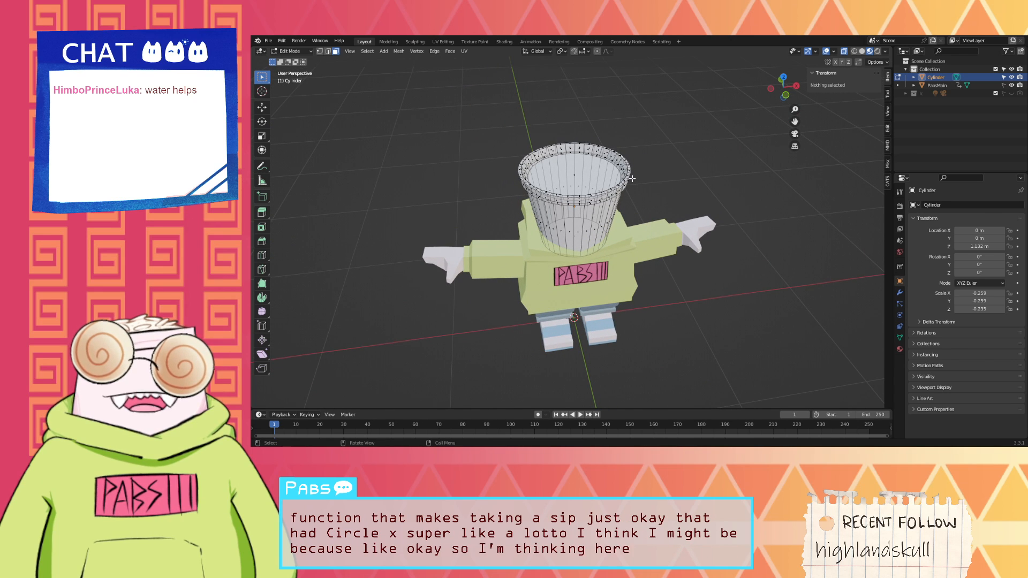
scroll(632, 178, "up", 5)
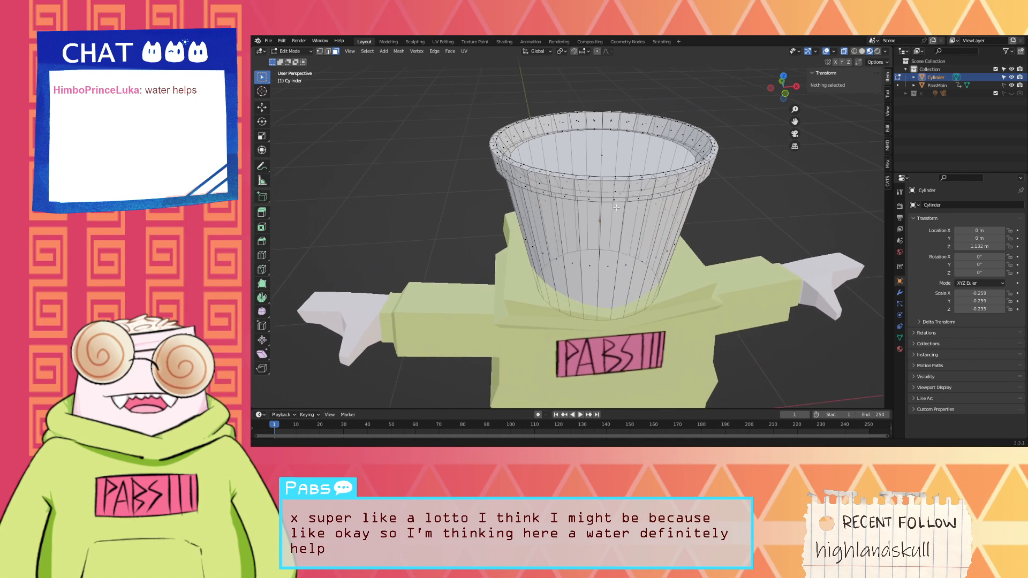
middle_click_drag(616, 208, 624, 215, "shift")
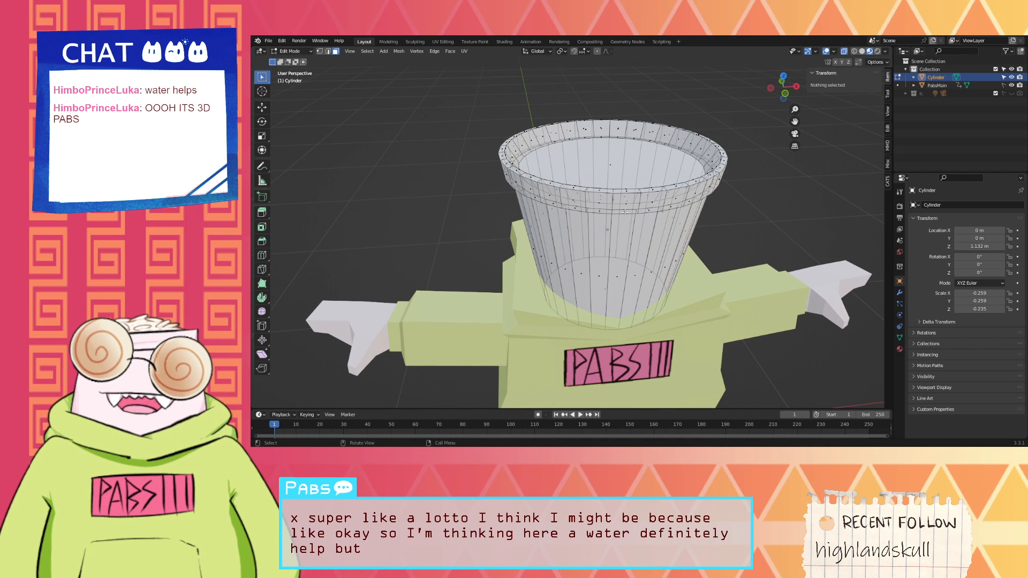
middle_click_drag(625, 211, 651, 227)
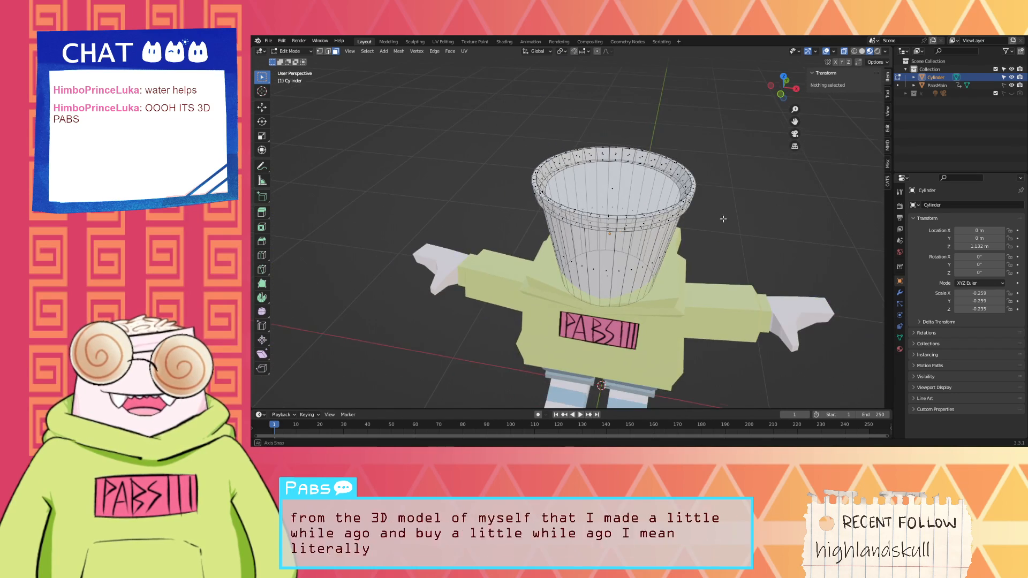
Step: Raise the bottom of the bucket along Z to about 0.81 m local Z to shorten the part inside the collar
middle_click_drag(723, 219, 743, 197)
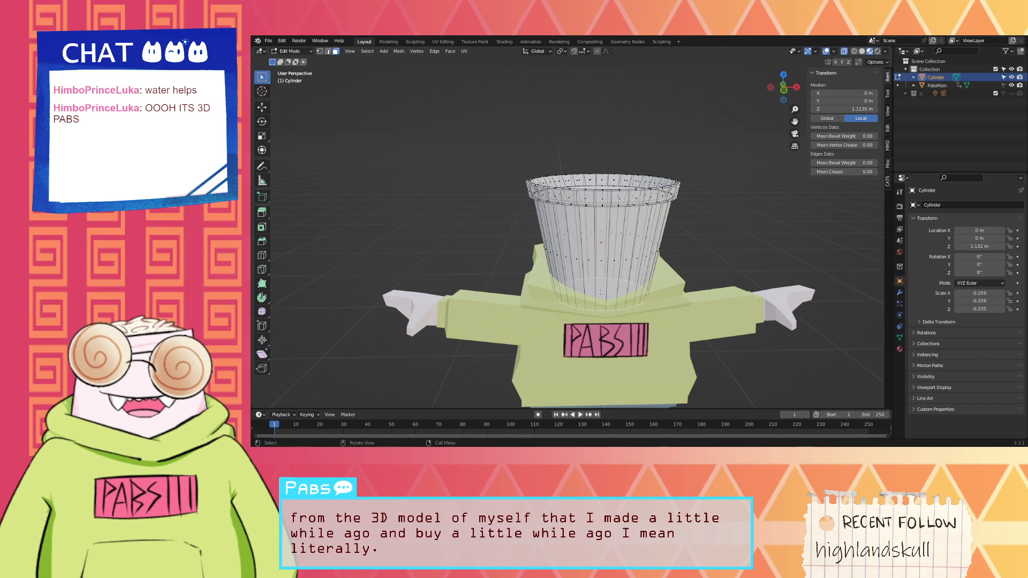
key("g")
key("z")
left_click(662, 246)
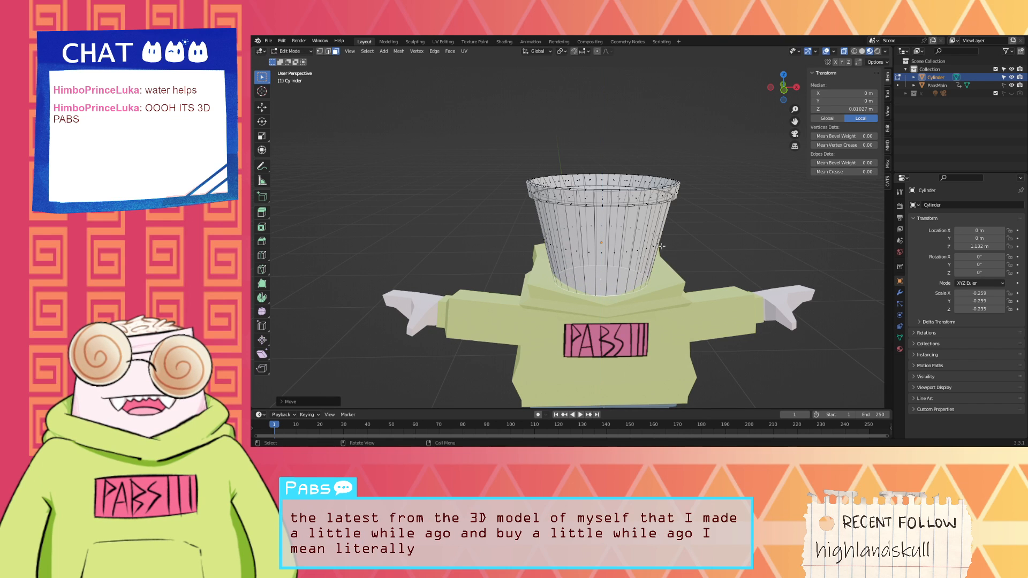
Step: Lower the whole bucket along Z into the hoodie collar, to a median of about -0.77 m local Z
middle_click_drag(662, 246, 663, 232)
key("a")
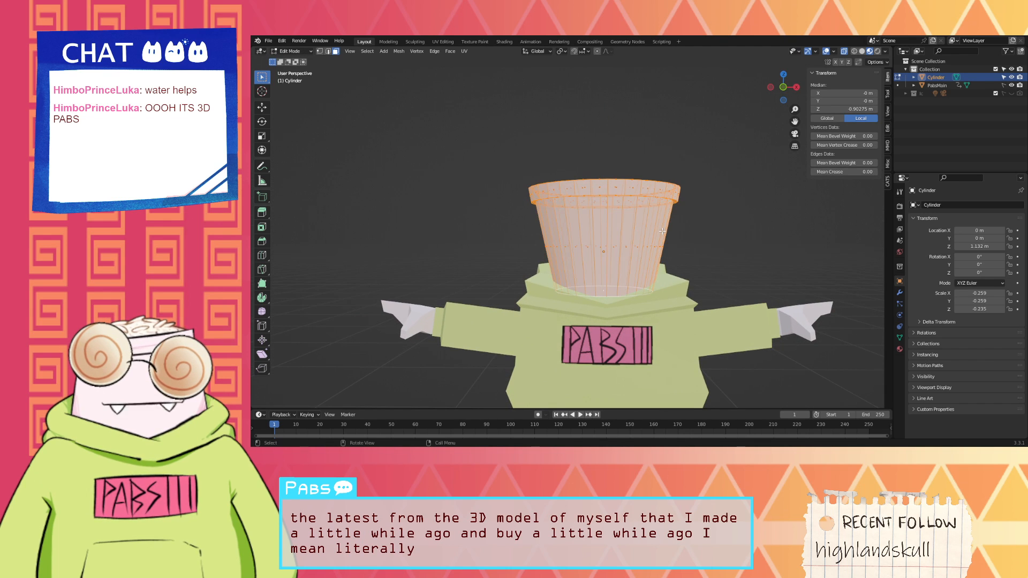
key("g")
key("z")
left_click(672, 237)
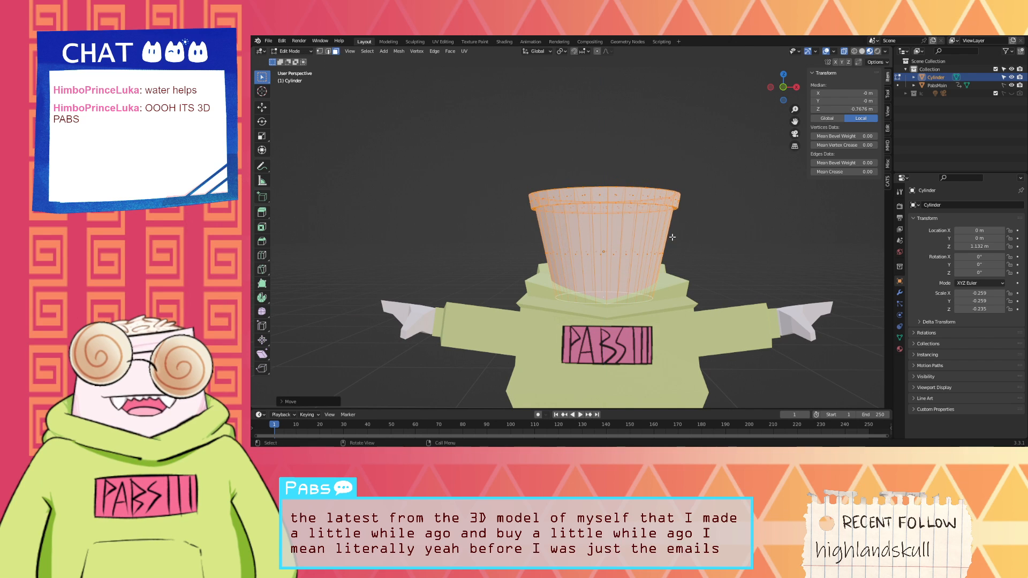
left_click(672, 237)
Step: Check the lowered bucket from the side and front, and return it to Object Mode
middle_click_drag(672, 237, 727, 230)
scroll(635, 237, "up", 2)
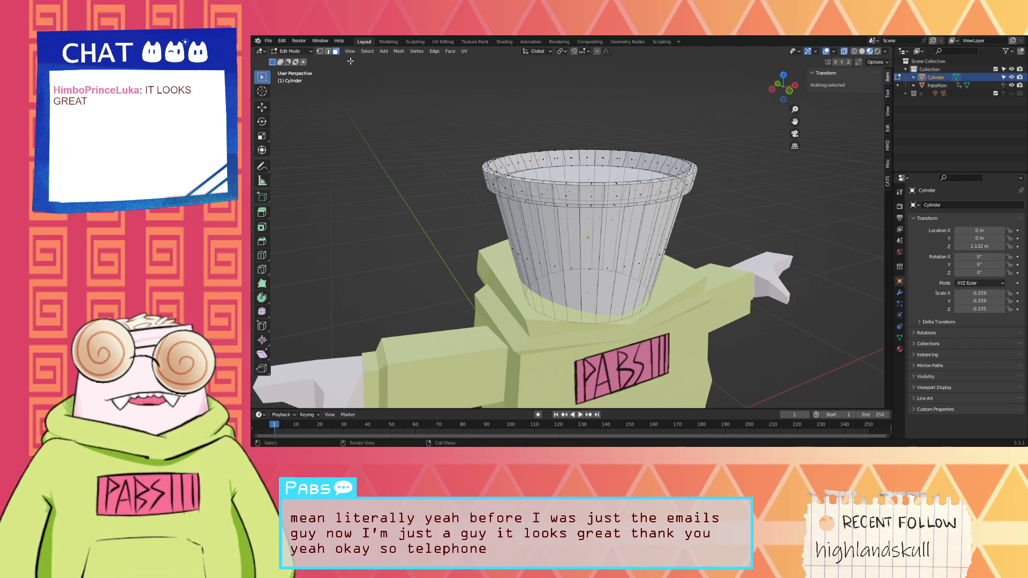
middle_click_drag(478, 107, 331, 71)
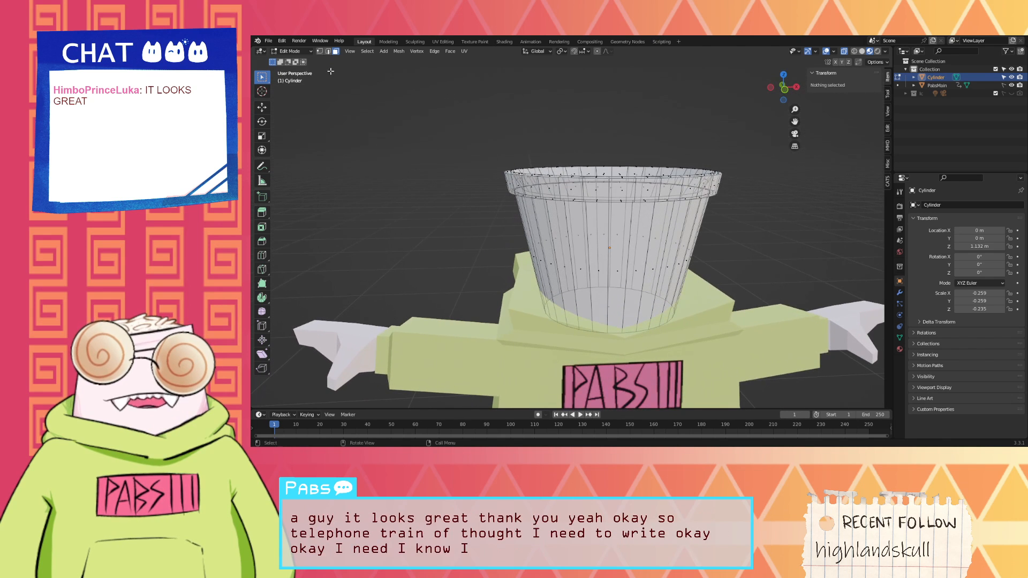
key("Tab")
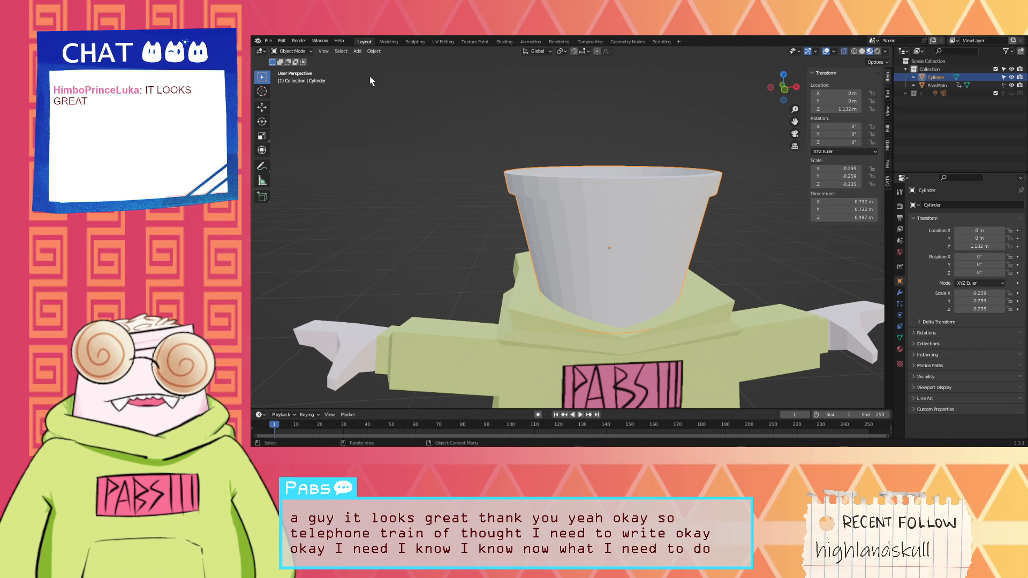
Step: Add a cube, scale it to about 0.248, and raise it along Z to about 1.168 m inside the bucket
left_click(357, 51)
mouse_move(376, 74)
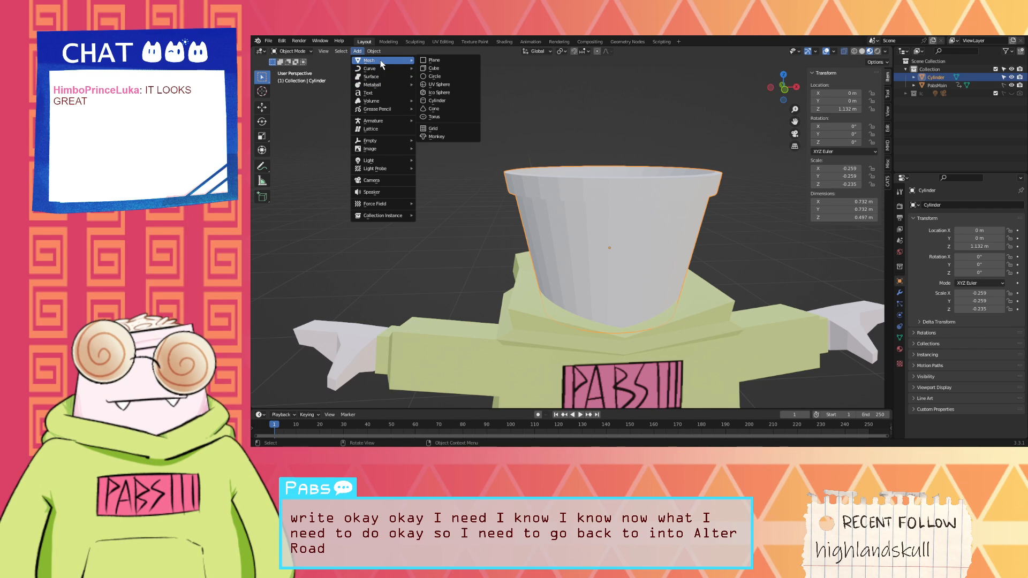
left_click(436, 67)
key("s")
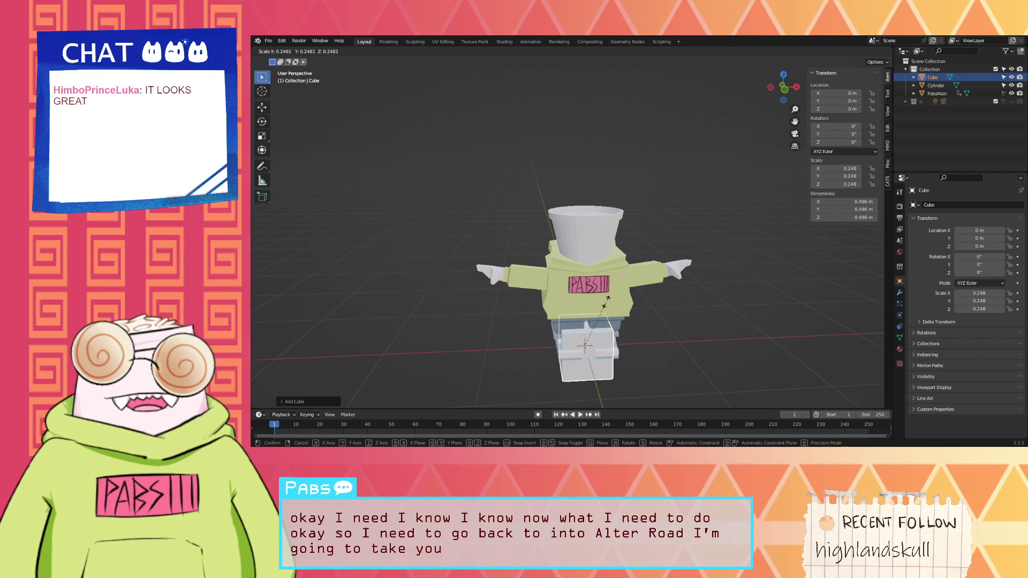
left_click(606, 296)
key("g")
key("z")
left_click(605, 177)
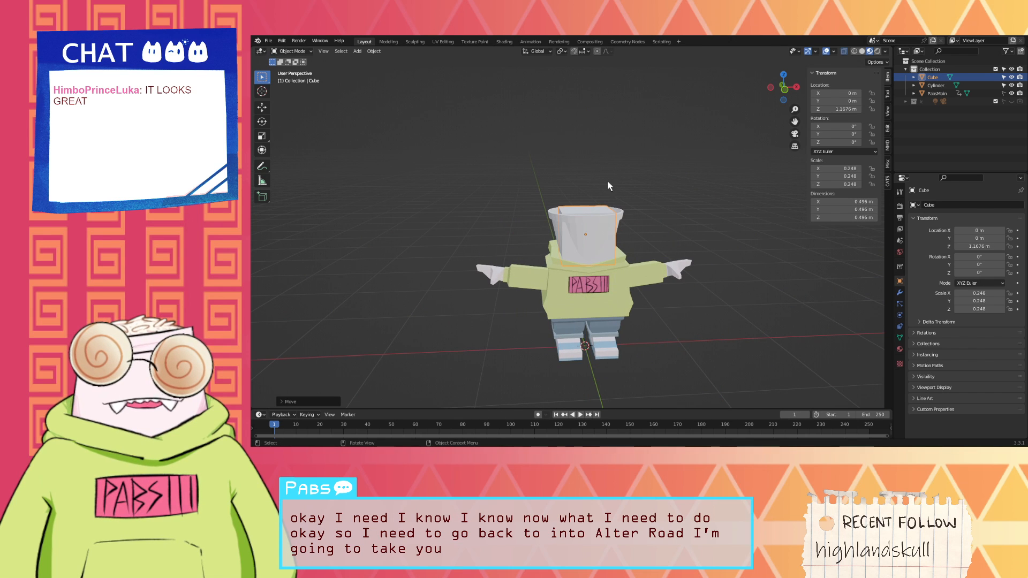
Step: Rename the bucket object to TulSkull and the new cube to BucketHandle
middle_click_drag(605, 177, 662, 192)
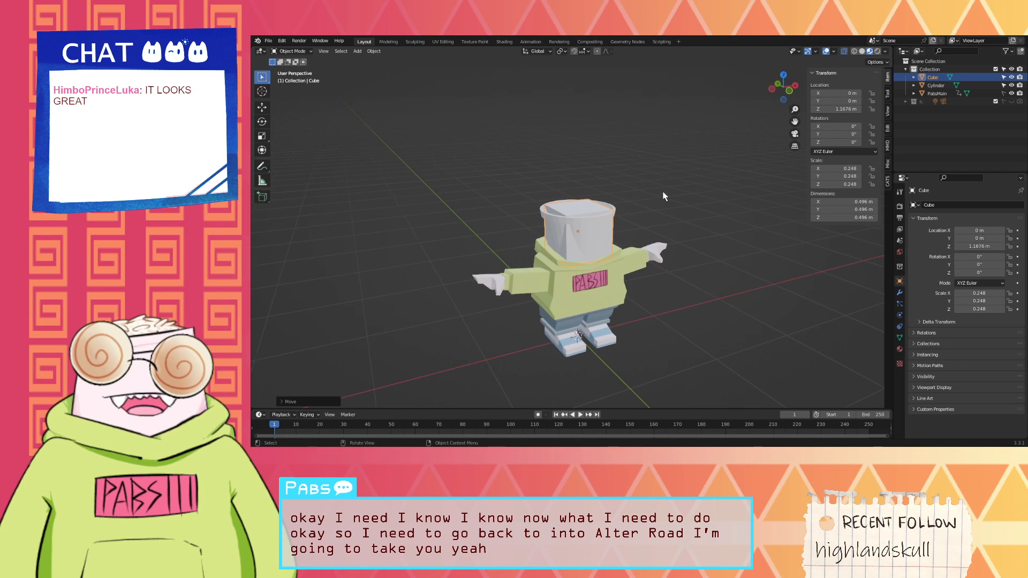
scroll(647, 155, "up", 4)
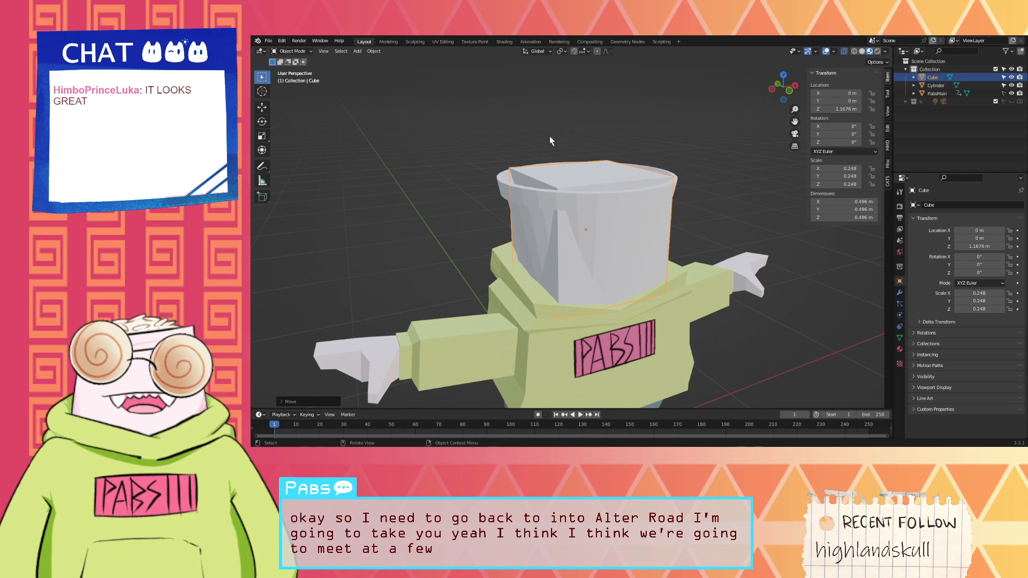
double_click(936, 85)
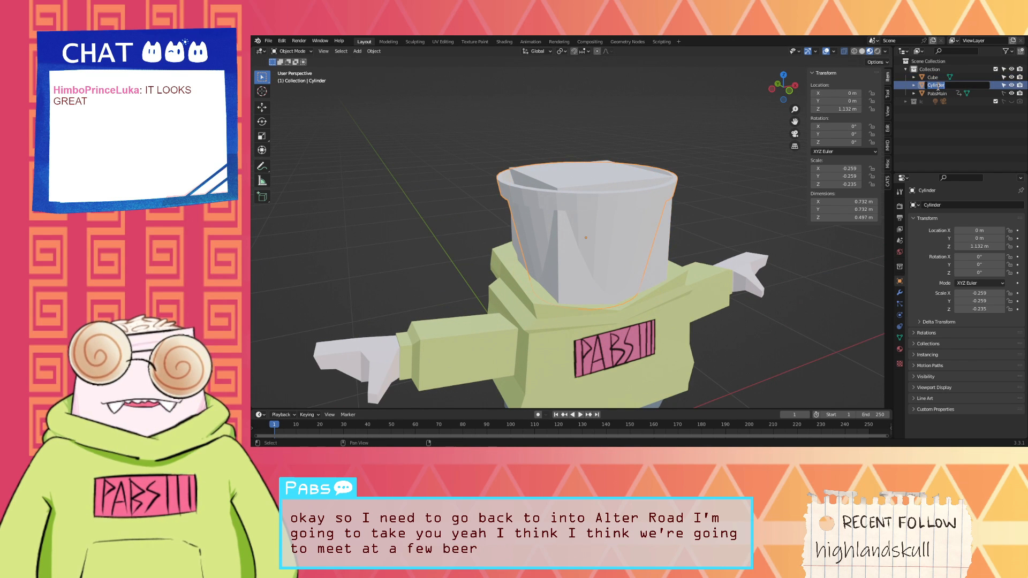
type("Tub")
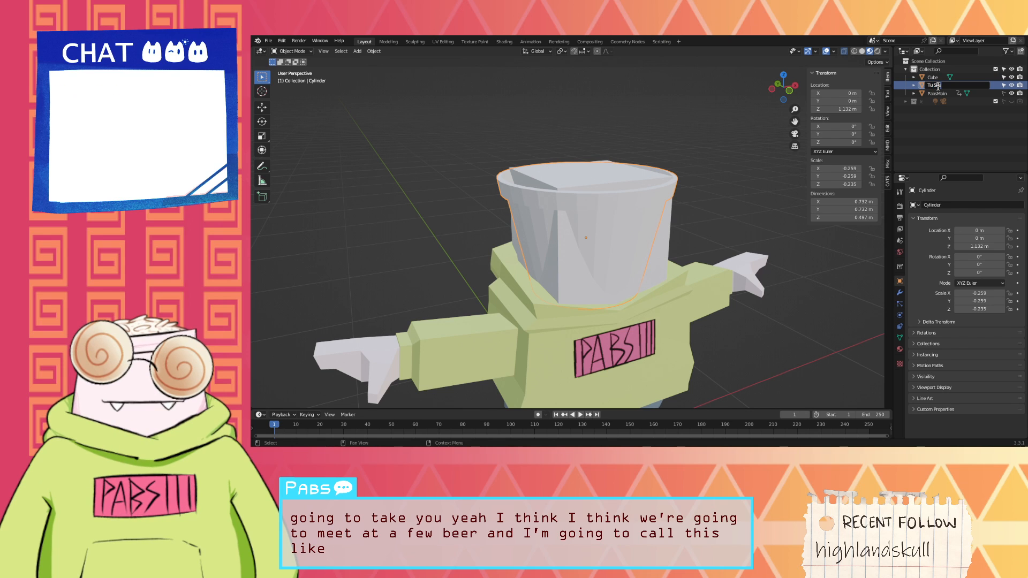
type("ull")
key("Return")
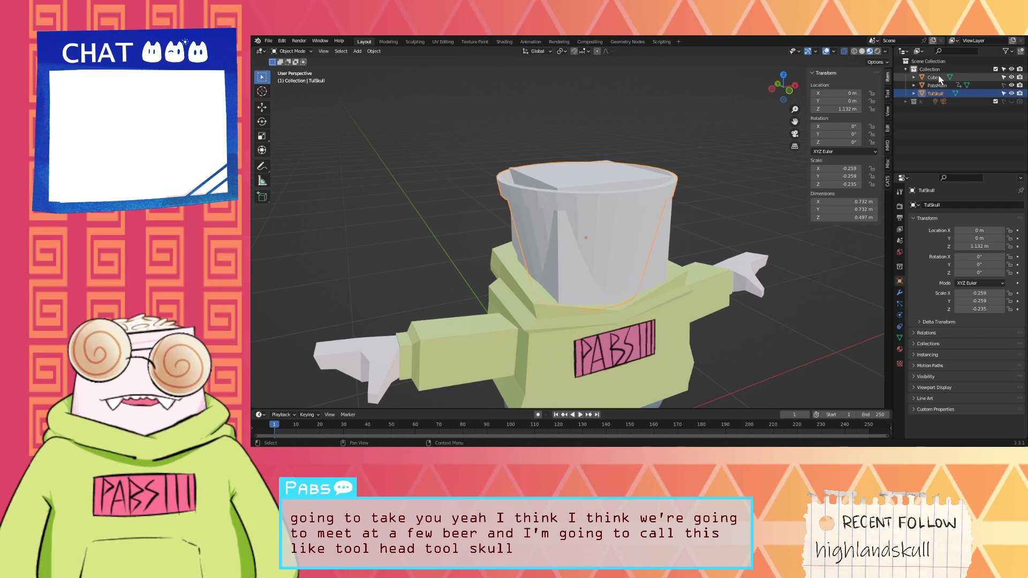
double_click(936, 77)
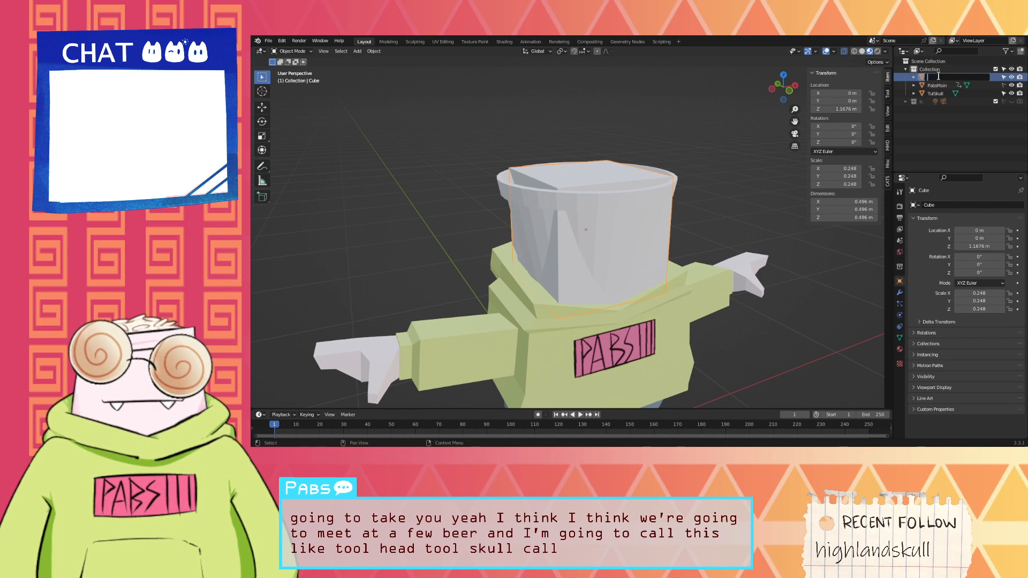
type("BucketHandle")
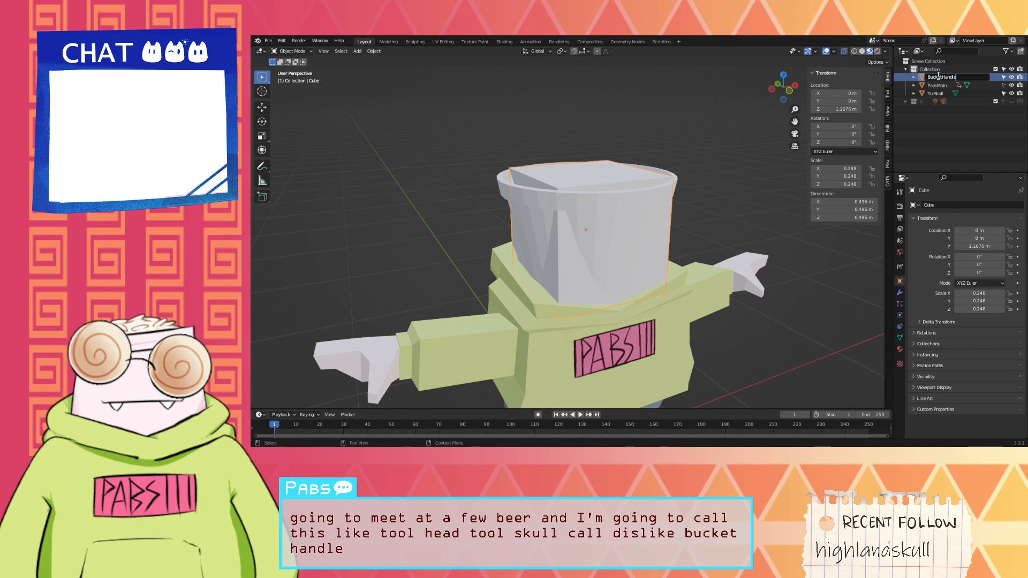
key("Return")
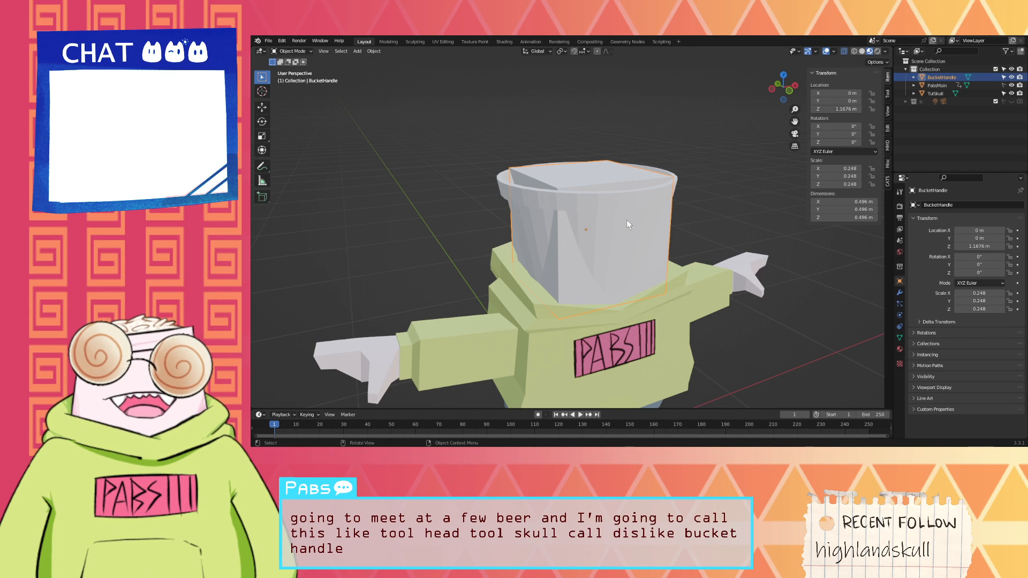
Step: Auto-mirror the BucketHandle cube across X with a positive orientation, and select its whole half in Edit Mode
left_click(887, 128)
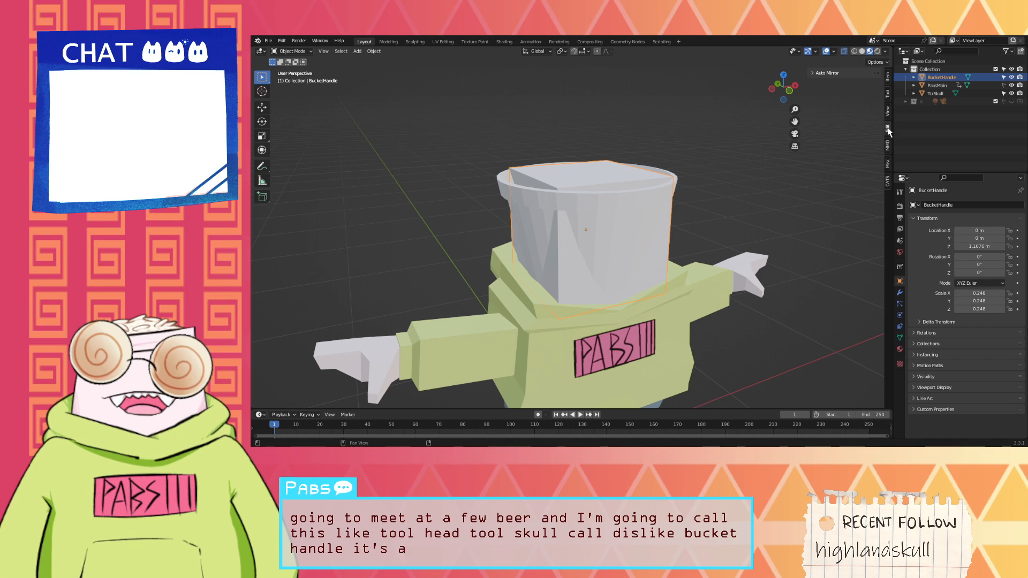
left_click(839, 74)
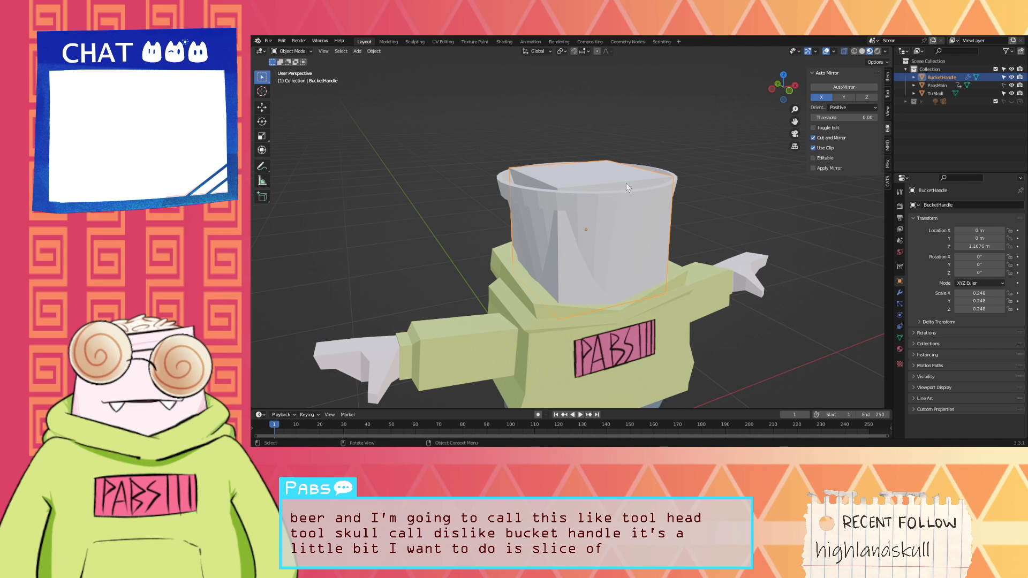
middle_click_drag(710, 159, 693, 163)
key("Tab")
middle_click_drag(736, 208, 724, 195)
left_click_drag(692, 332, 598, 150)
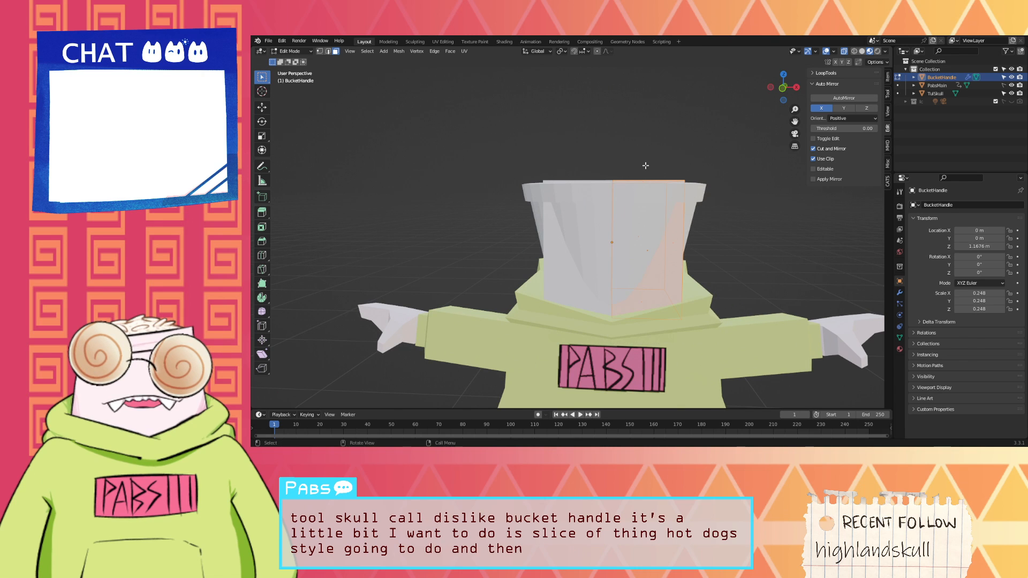
Step: Scale the selected half of the BucketHandle mesh down to a small block inside the bucket
middle_click_drag(598, 150, 755, 184)
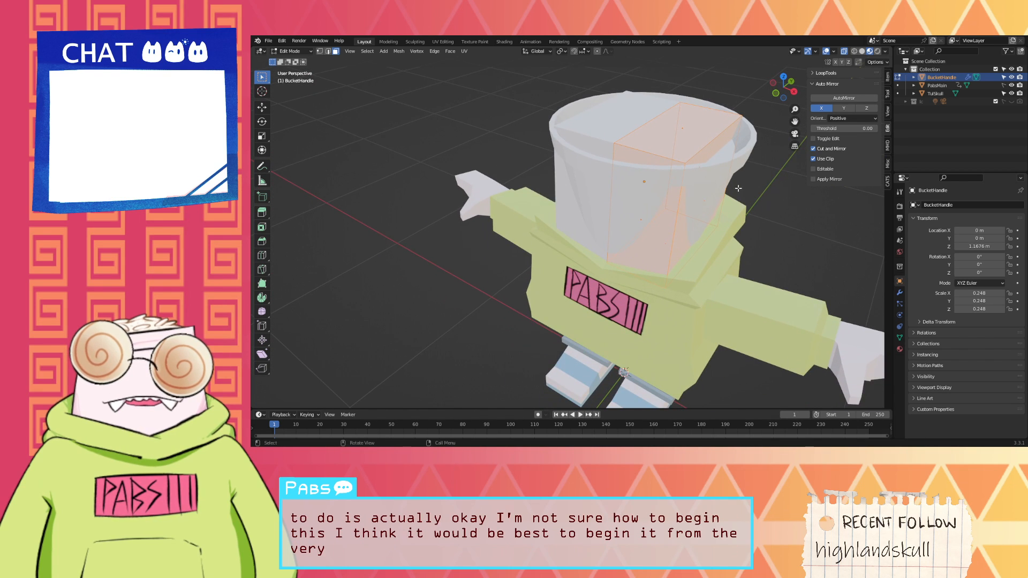
key("g")
key("z")
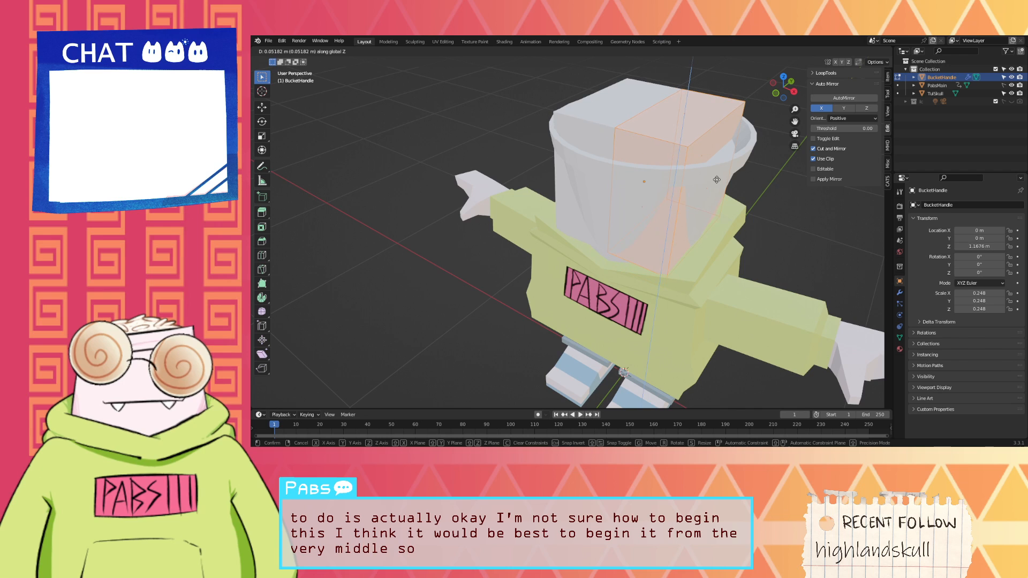
left_click(716, 179)
key("s")
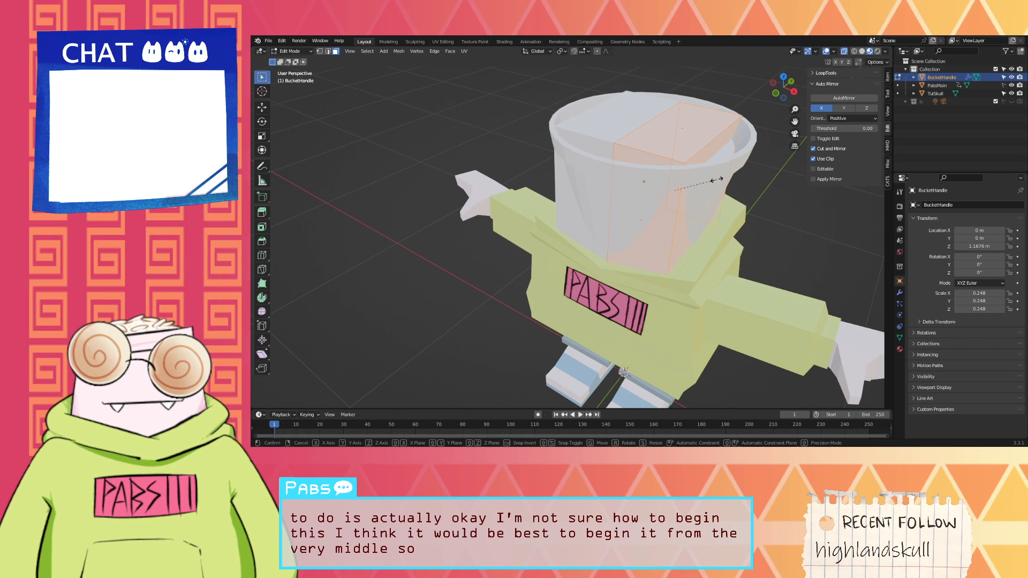
left_click(680, 191)
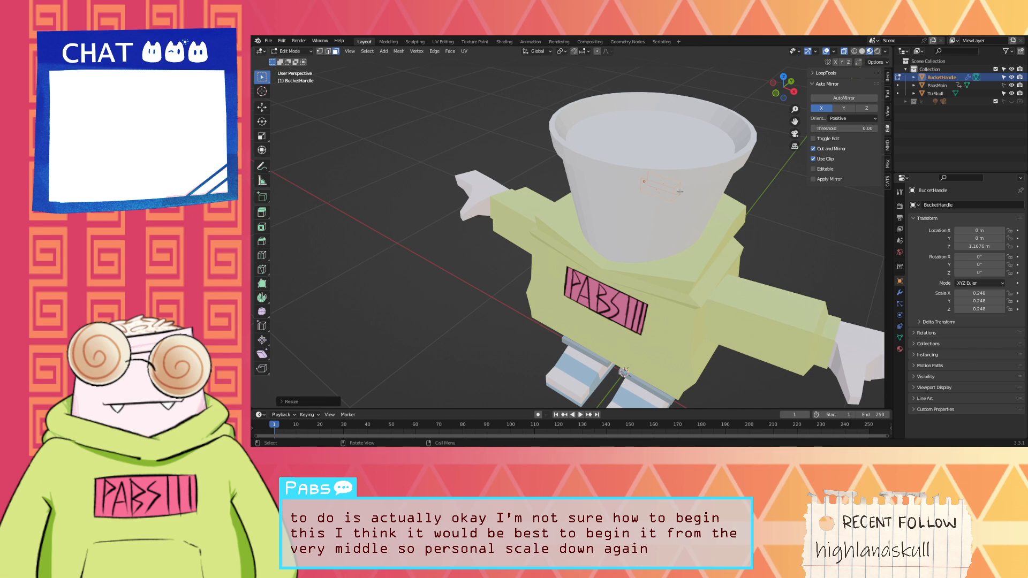
Step: Move the small handle block along Y to the front of the bucket and lower it along Z to just above the collar
key("g")
key("y")
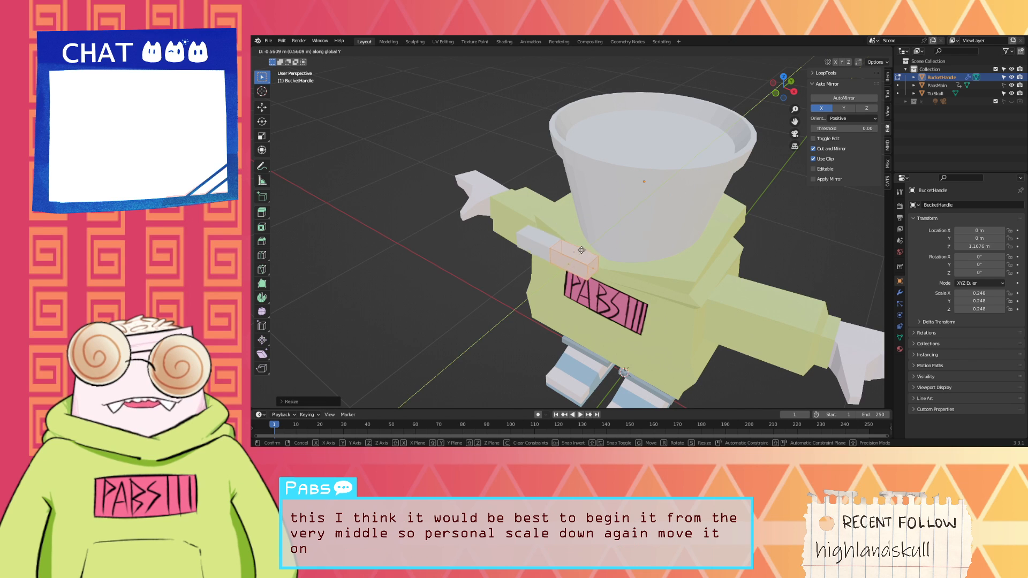
left_click(609, 238)
middle_click_drag(609, 238, 728, 230)
key("g")
key("z")
left_click(662, 237)
Step: Adjust the handle block along Y so it sits a small gap in front of the bucket's lower wall
key("g")
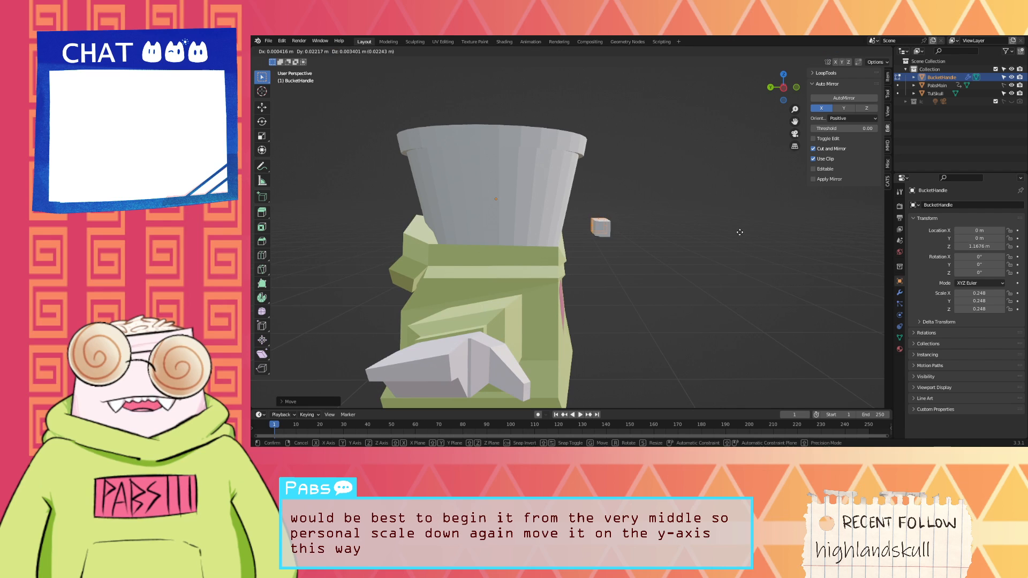
key("z")
key("y")
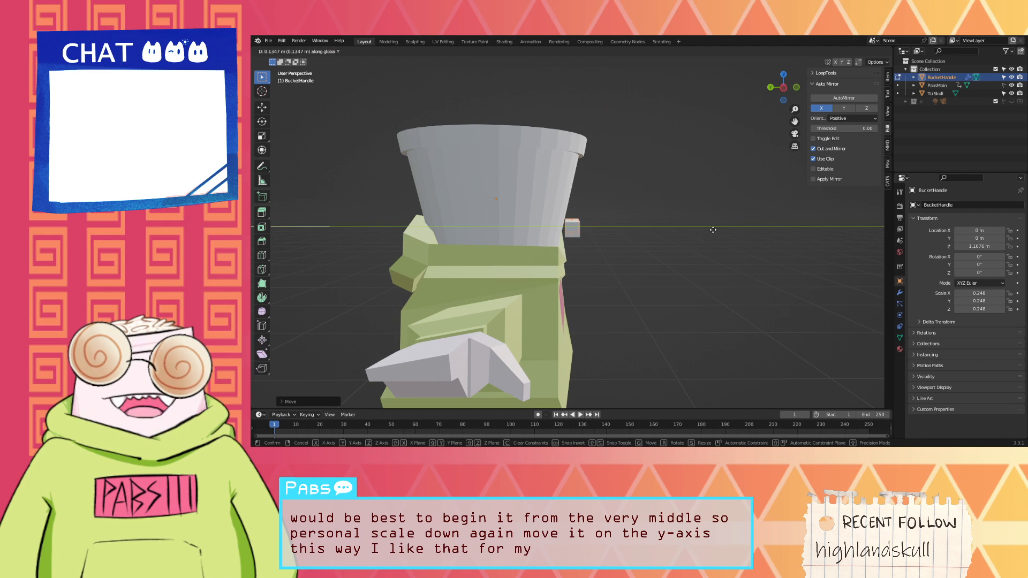
left_click(713, 230)
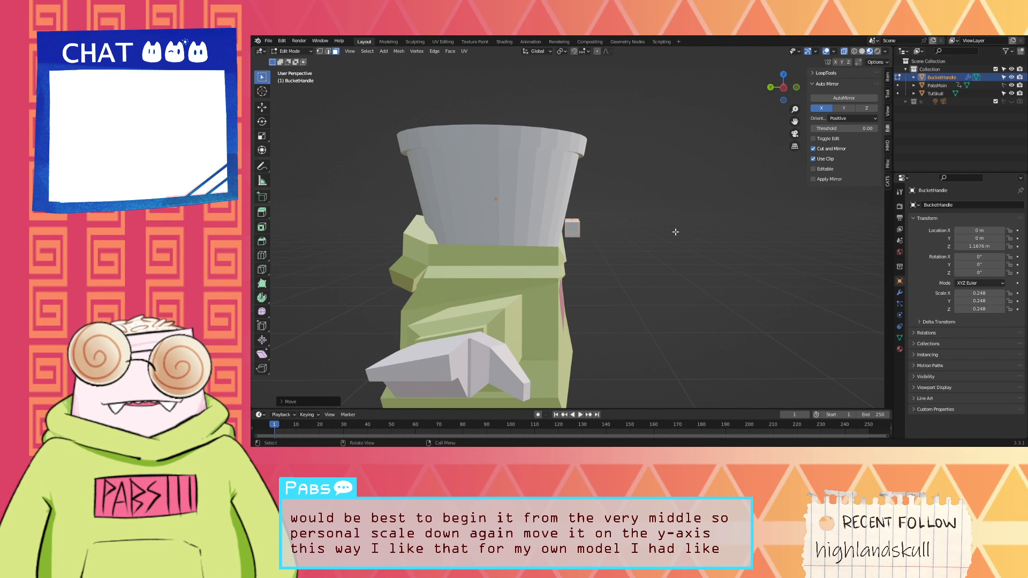
key("g")
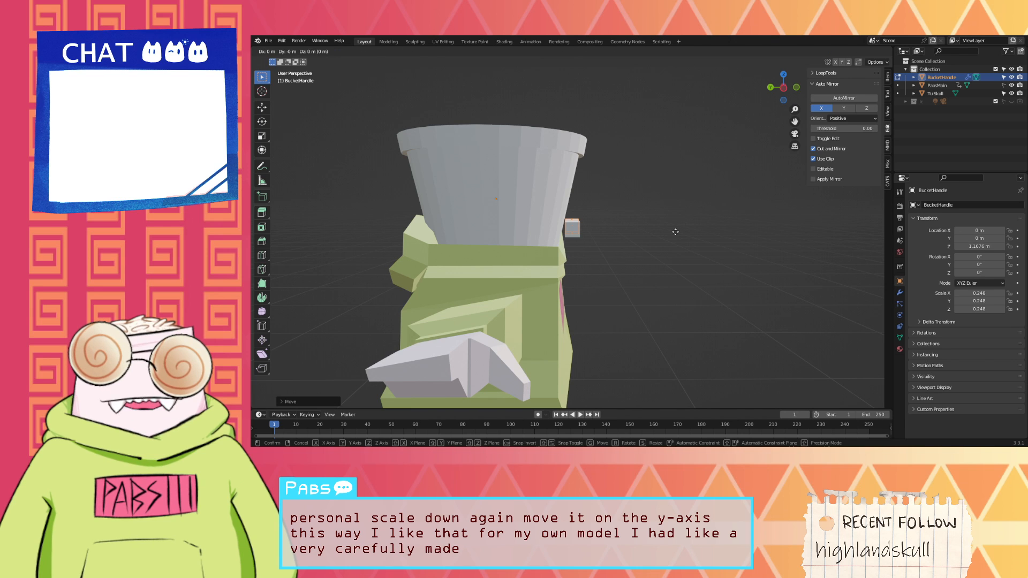
key("y")
left_click(687, 231)
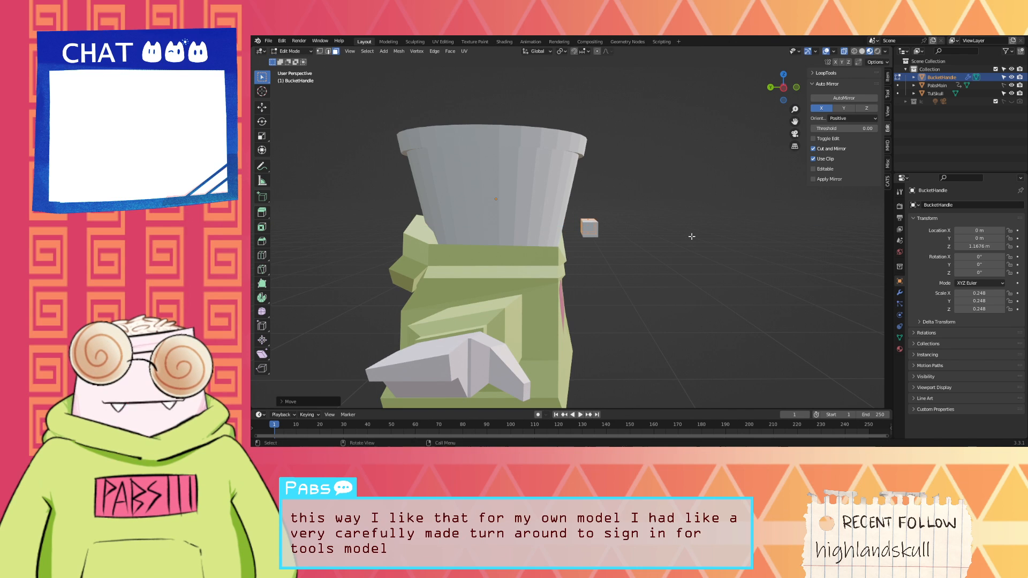
Step: Move the half block about 0.08 m into the mirror plane to narrow the mirrored handle block
middle_click_drag(687, 232, 590, 242)
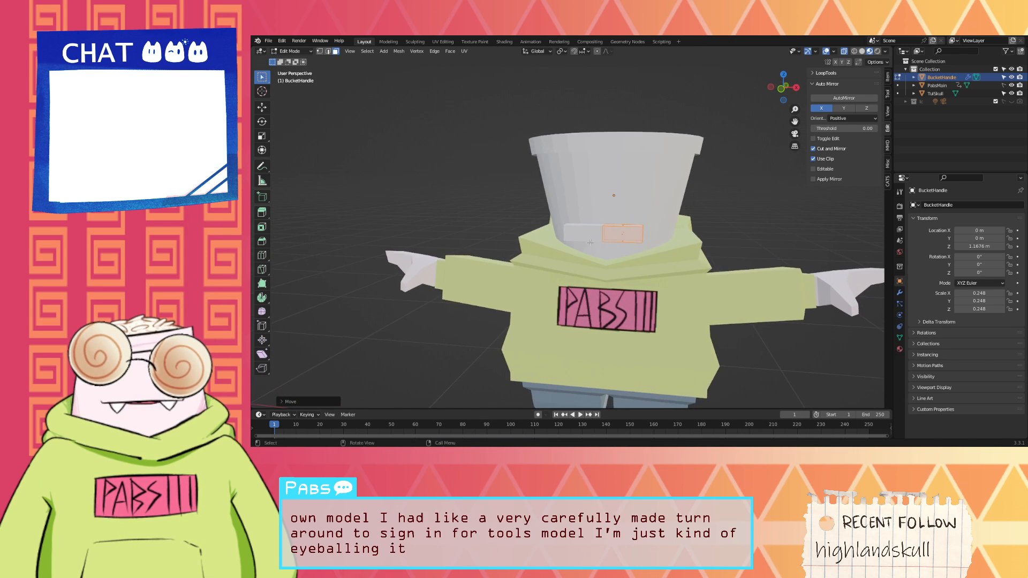
key("g")
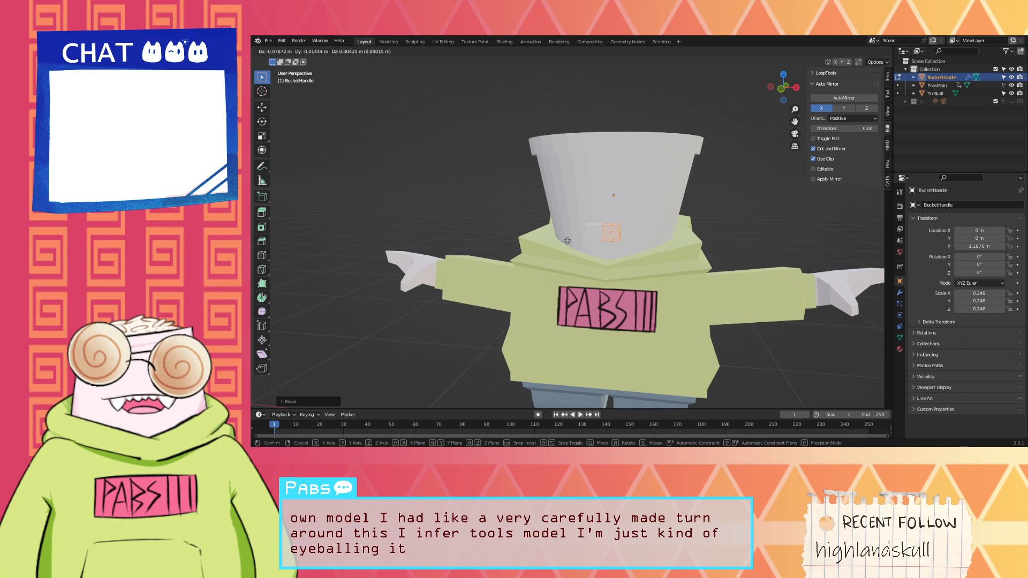
left_click(565, 242)
Step: Inset the handle block's outer side face and extrude it outward twice, the first time by about 0.058 m
middle_click_drag(565, 242, 582, 248)
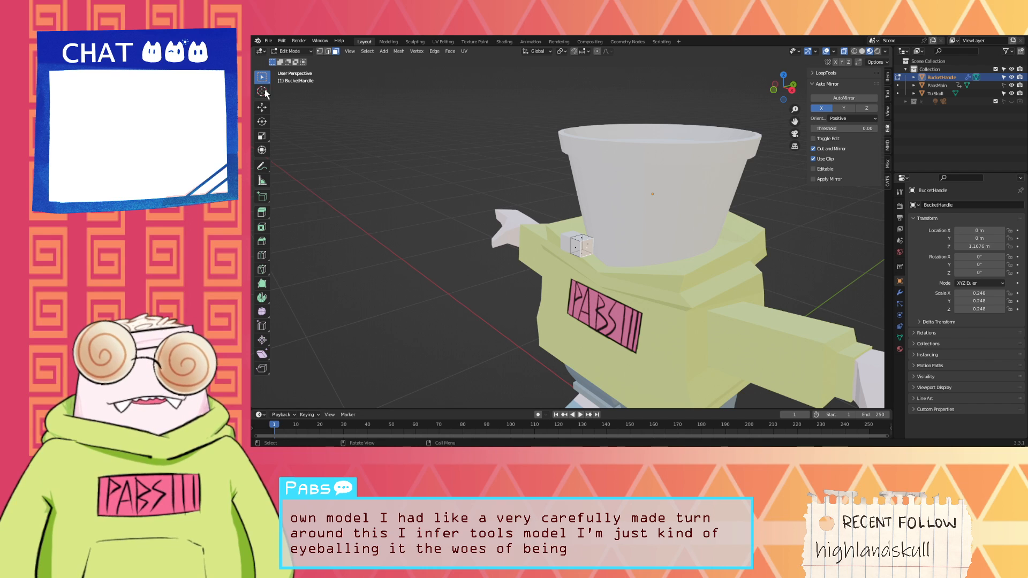
key("i")
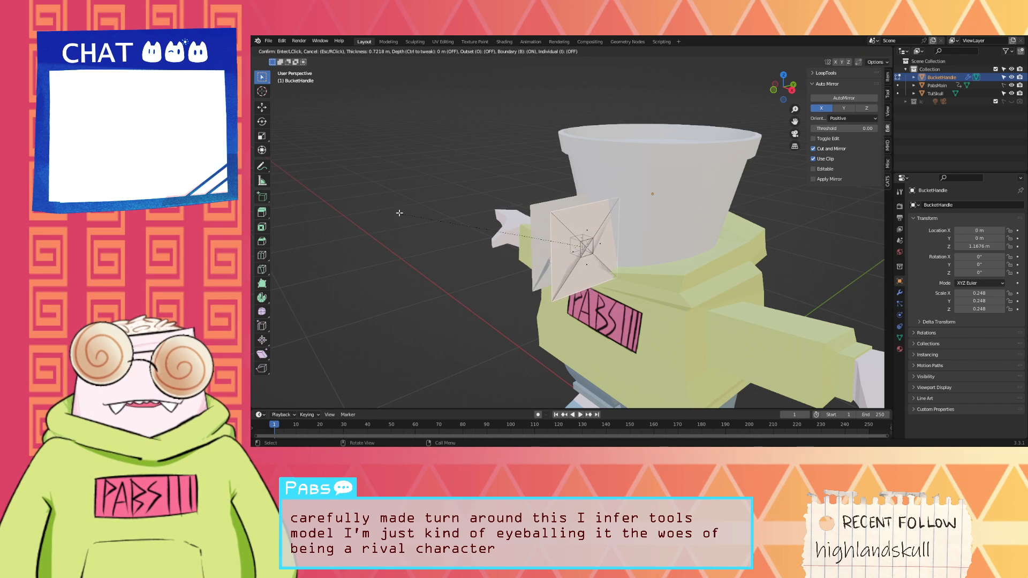
left_click(371, 142)
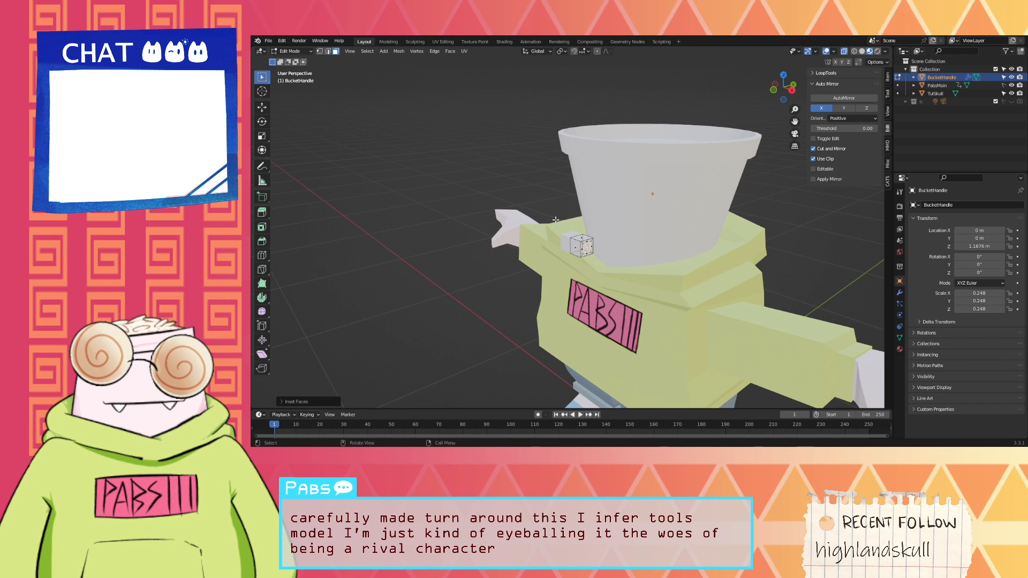
key("e")
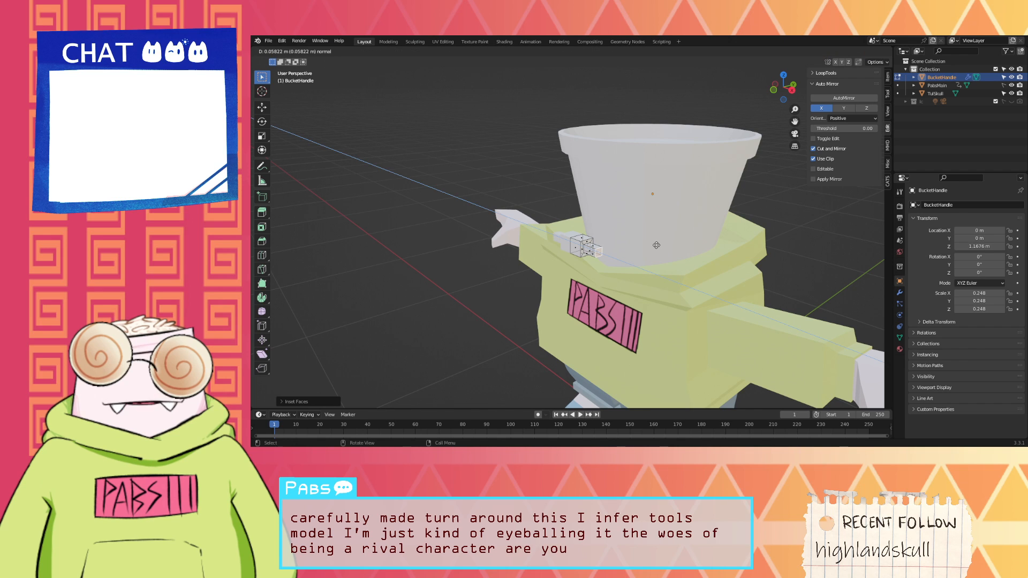
left_click(656, 245)
middle_click_drag(657, 245, 619, 266)
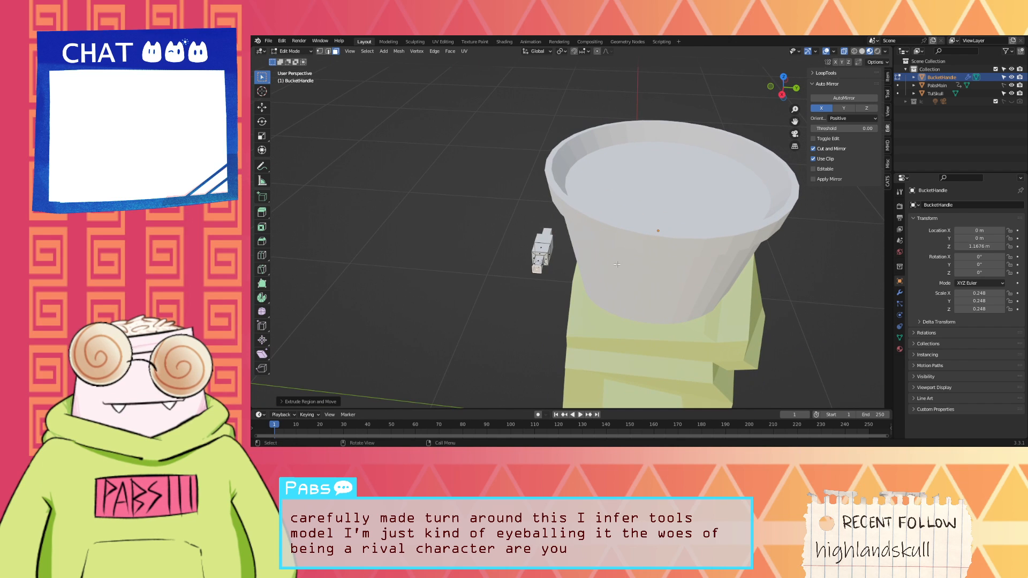
key("e")
left_click(616, 279)
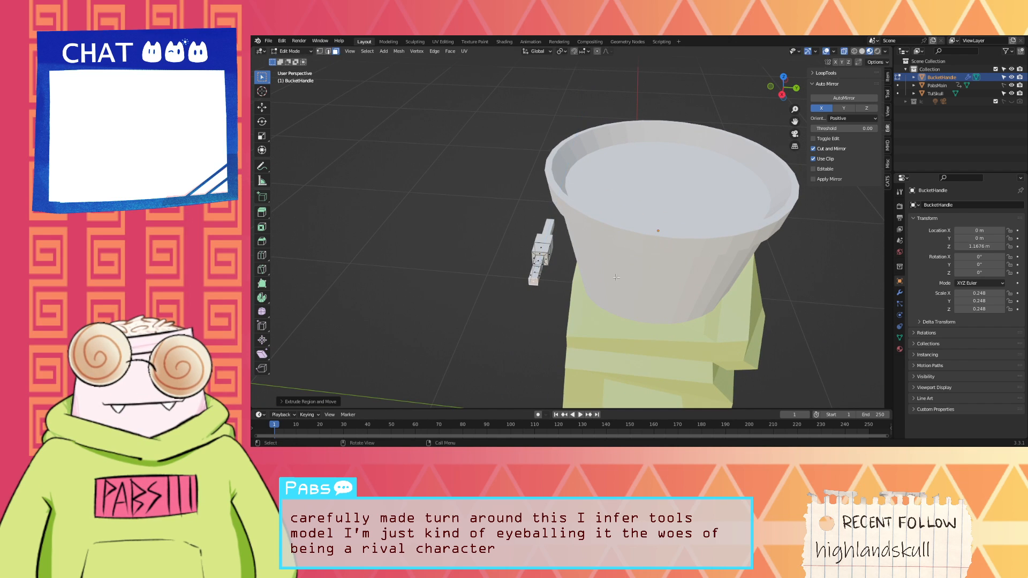
Step: Edge-slide the bucket-side edge of the handle's outer end along its side to give the tip an angled face
scroll(493, 290, "up", 2)
middle_click_drag(529, 301, 510, 291)
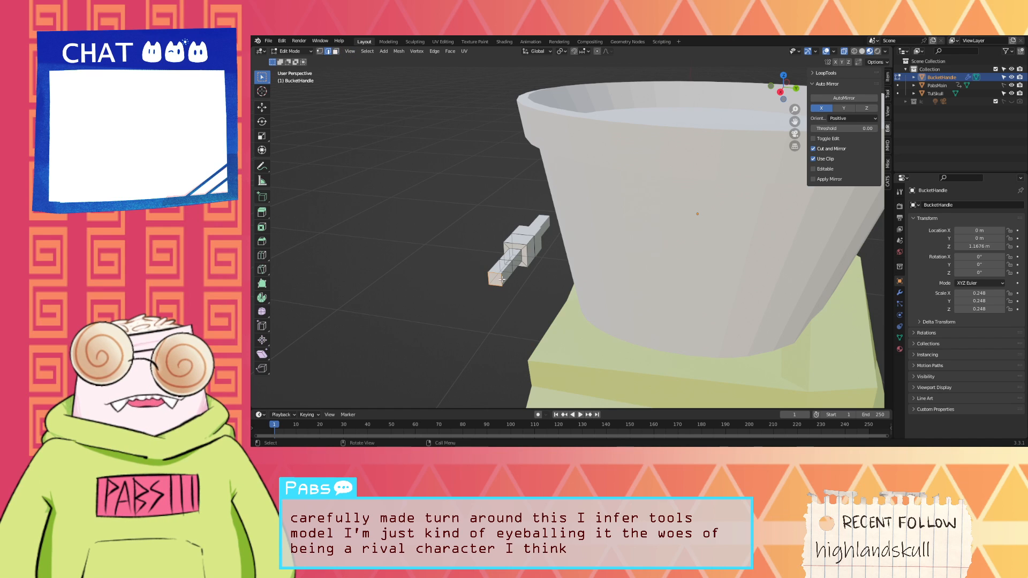
key("g")
key("g")
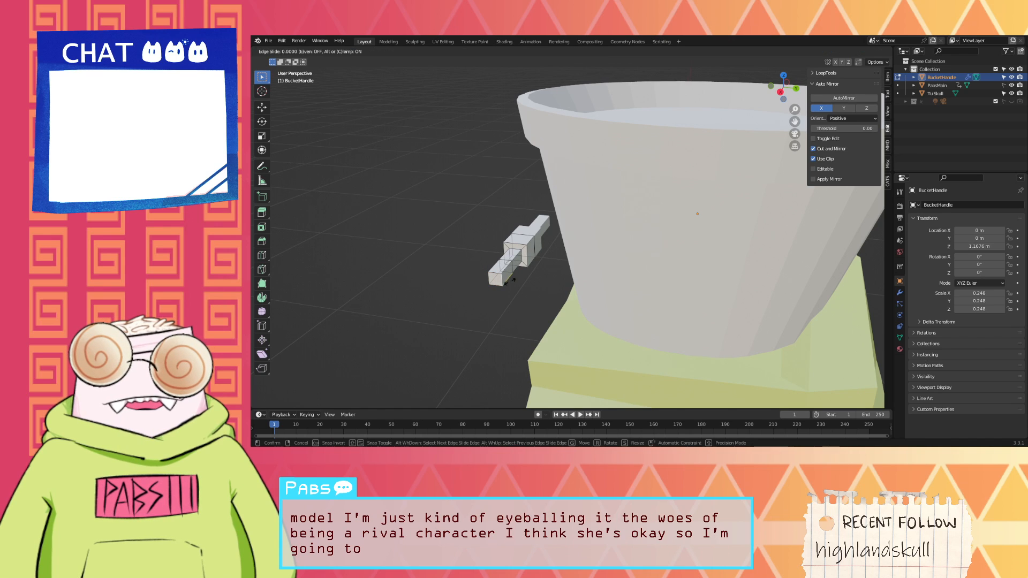
left_click(515, 275)
middle_click_drag(515, 274, 595, 312)
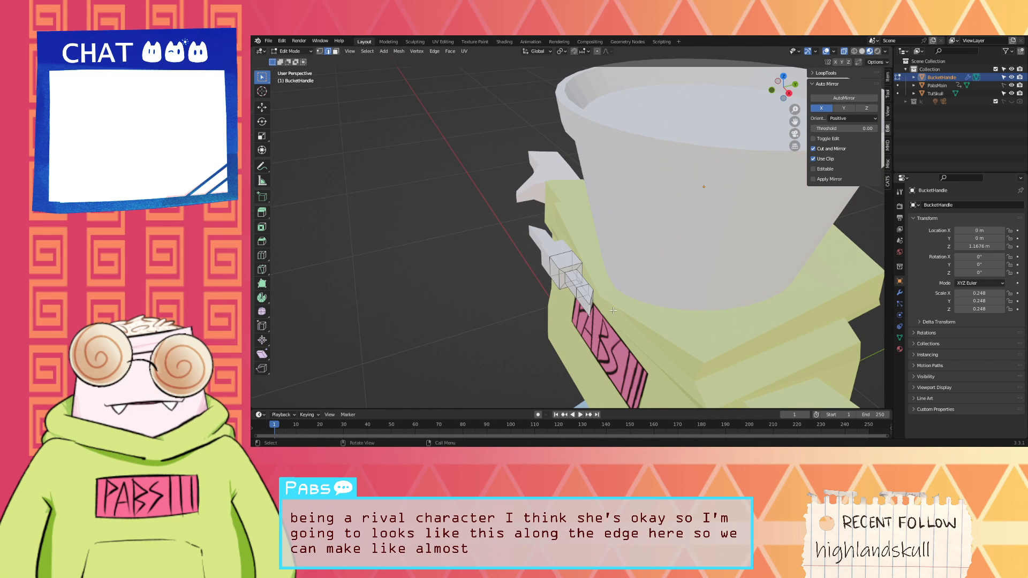
Step: Bend the handle's outer tip toward the bucket and extrude its bucket-side face back toward the bucket wall
key("g")
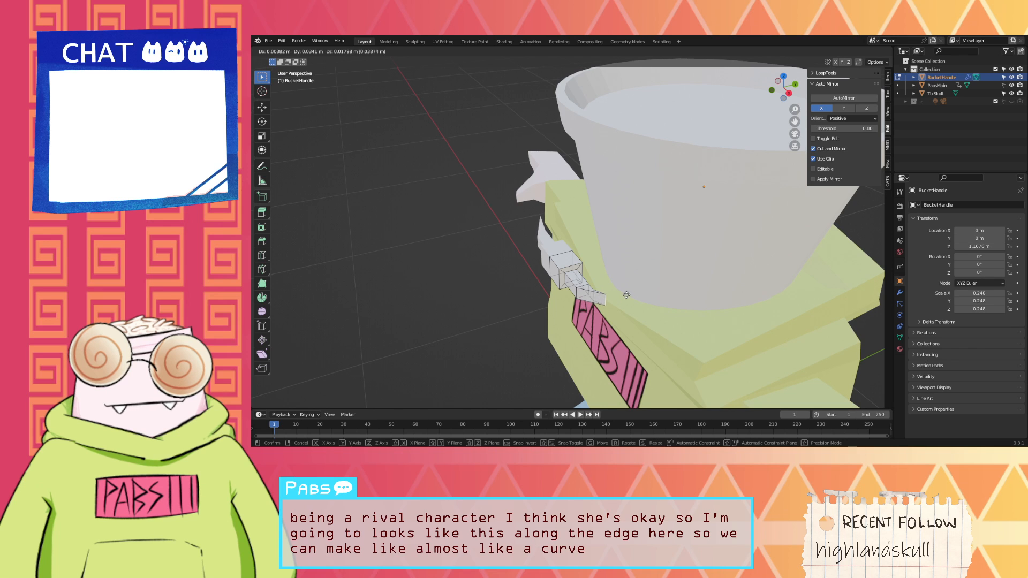
left_click(621, 298)
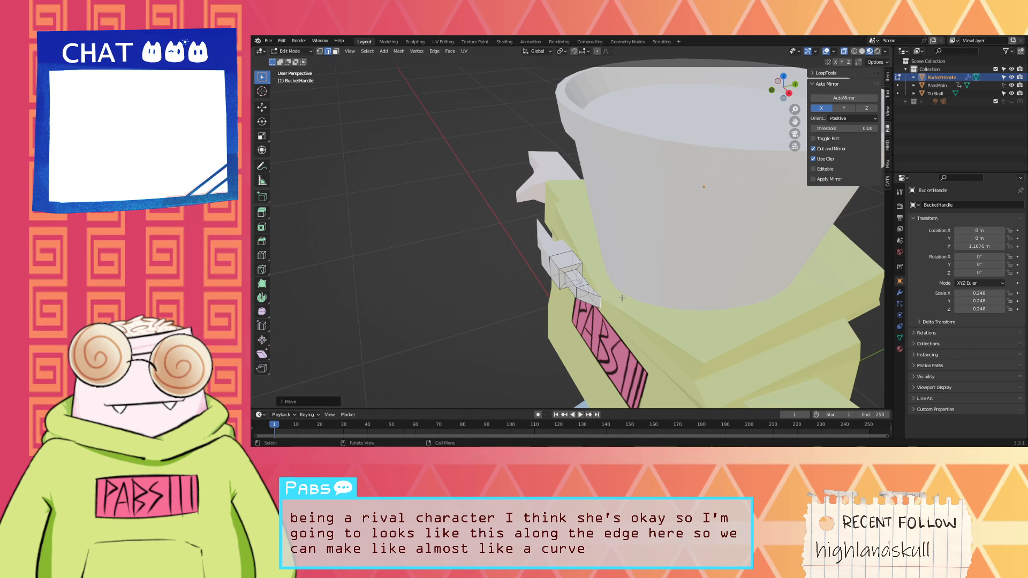
middle_click_drag(621, 298, 460, 272)
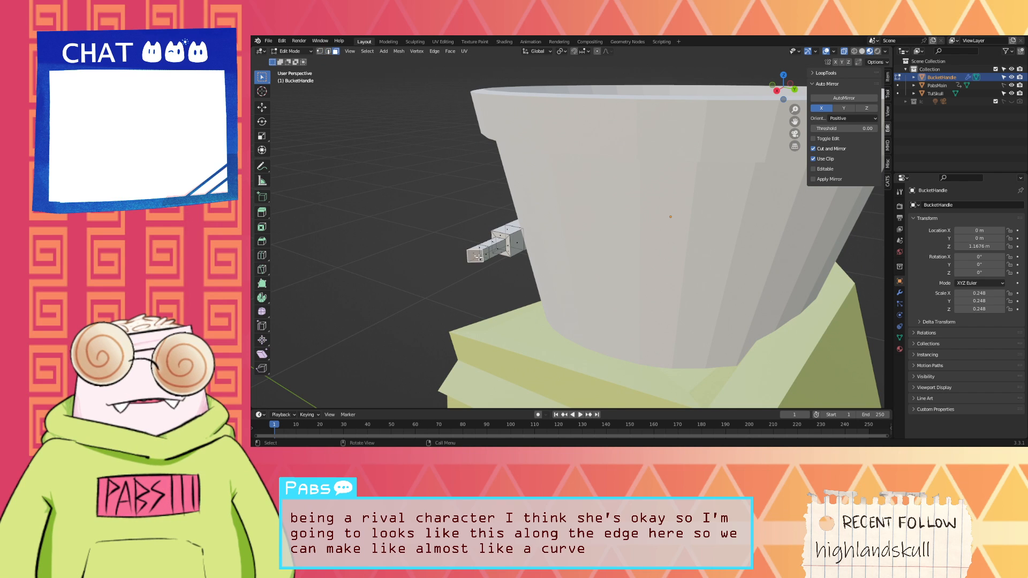
middle_click_drag(478, 258, 652, 267)
key("e")
left_click(529, 278)
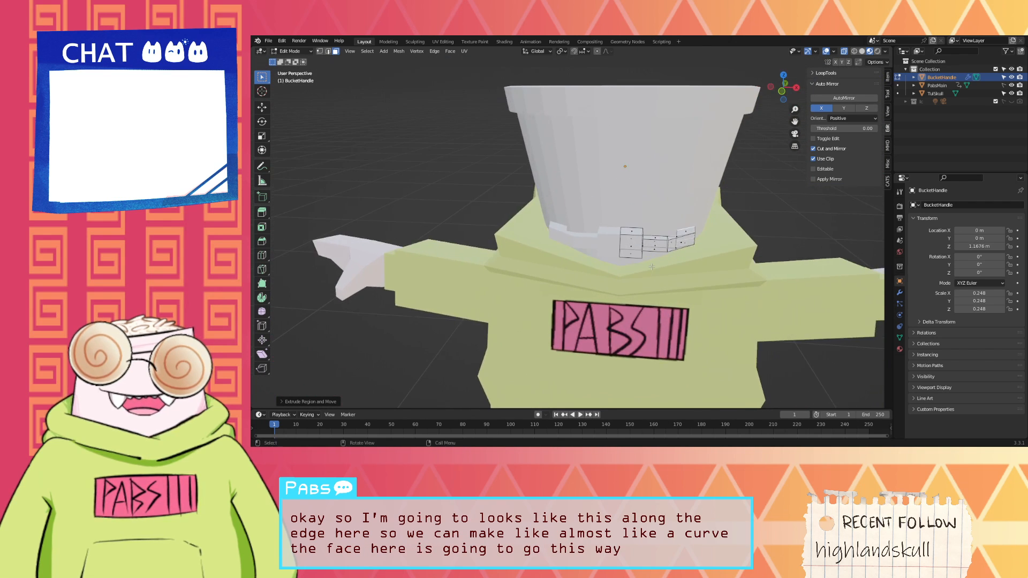
Step: Select the whole handle half and move it slightly outward along X to widen the mirrored handle
key("a")
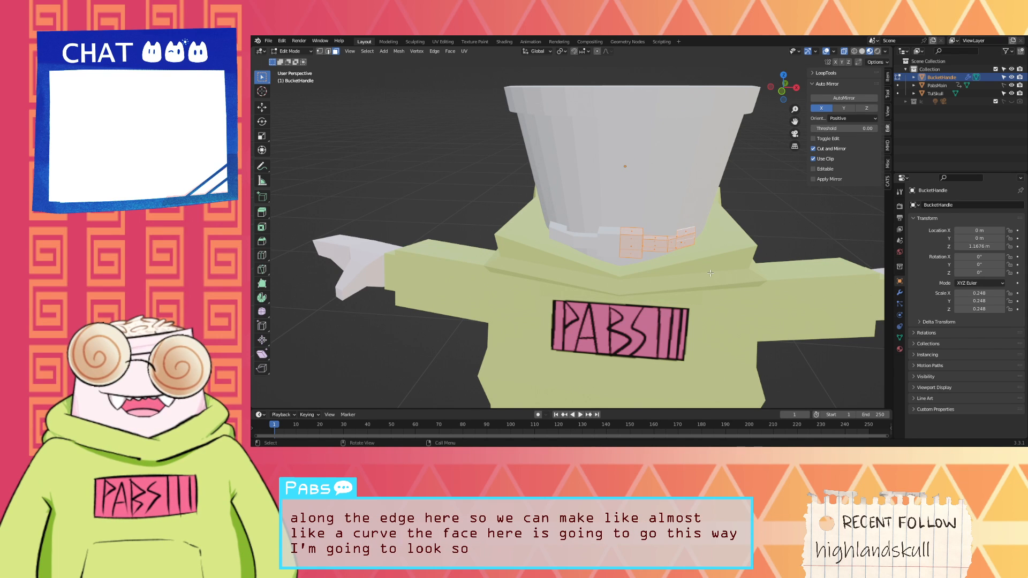
key("g")
key("x")
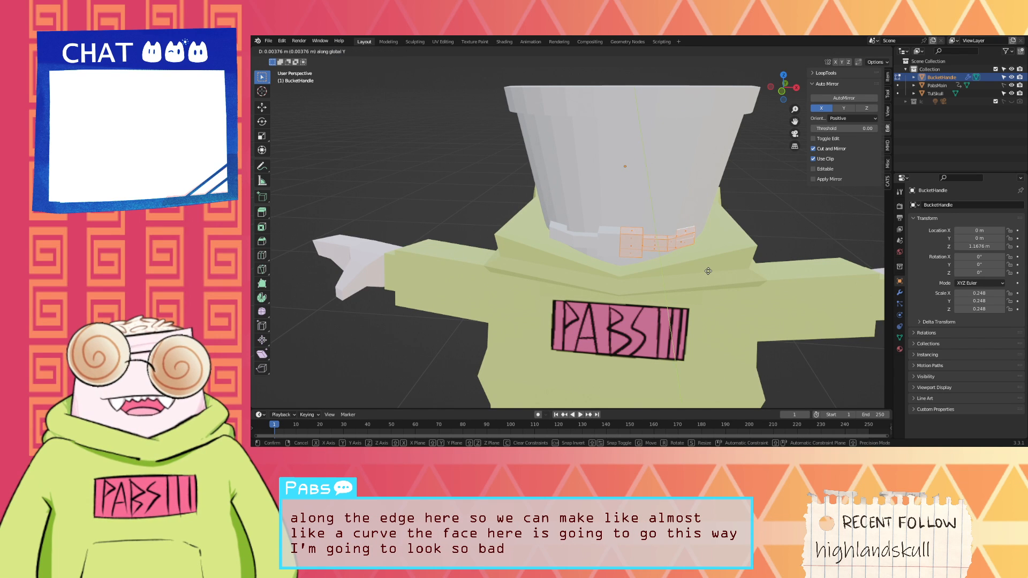
left_click(713, 271)
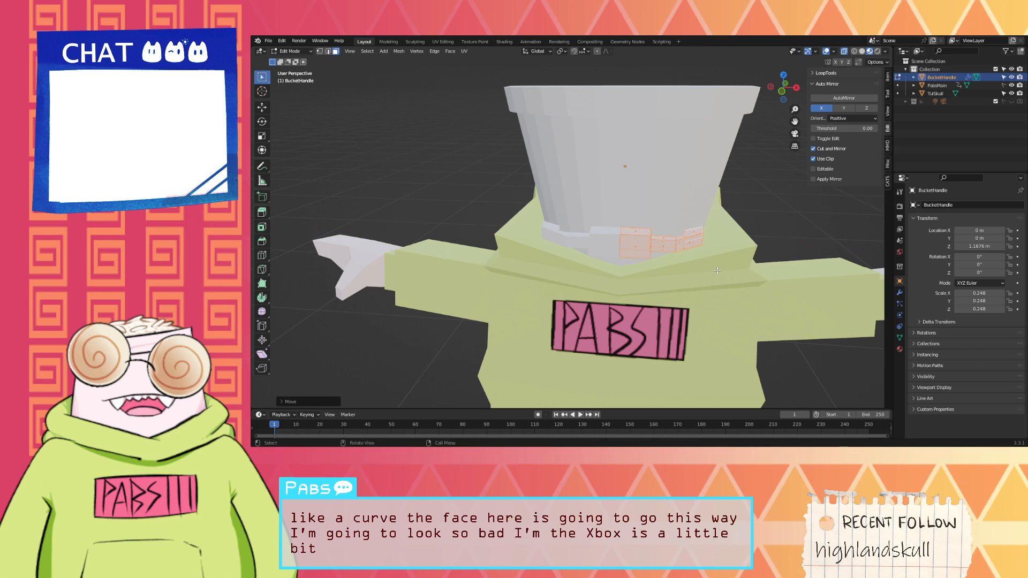
Step: Try a free rotation of the whole handle half to tilt it around the bucket
middle_click_drag(712, 271, 660, 280)
key("r")
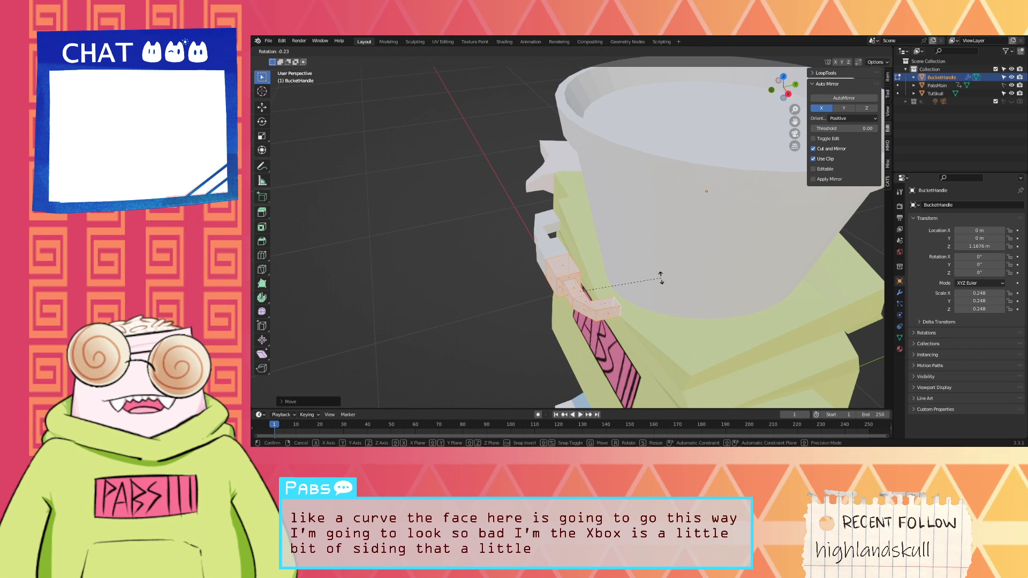
left_click(611, 260)
middle_click_drag(612, 260, 730, 228)
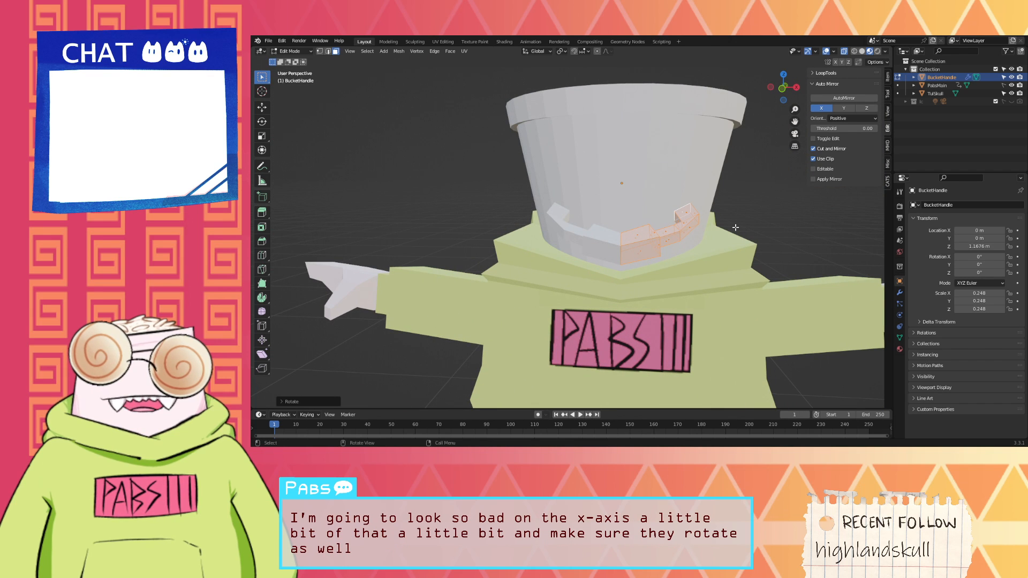
key("ctrl+z")
Step: Rotate the whole handle half a little over 20° about the X axis and move it slightly outward along X
key("r")
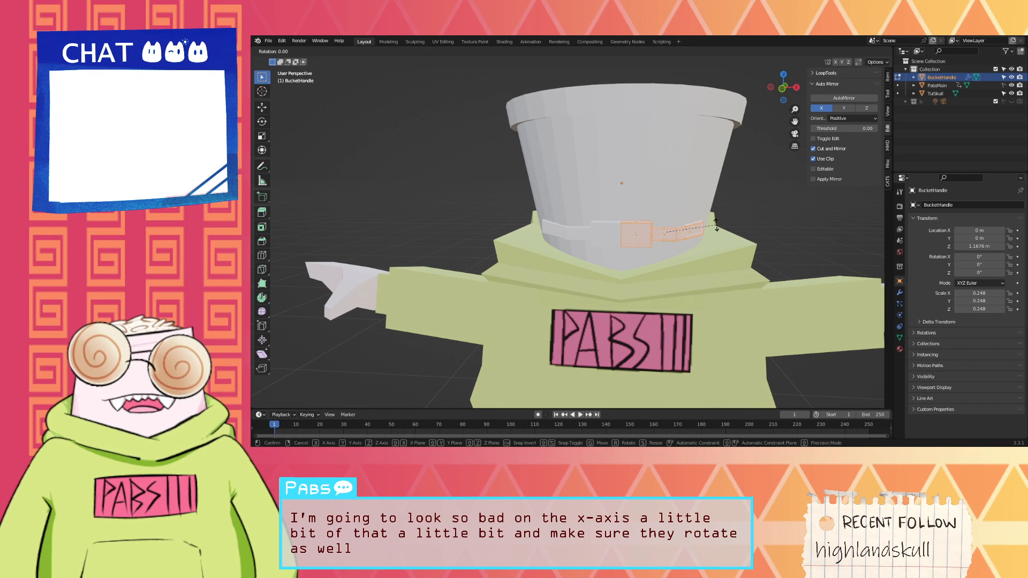
key("x")
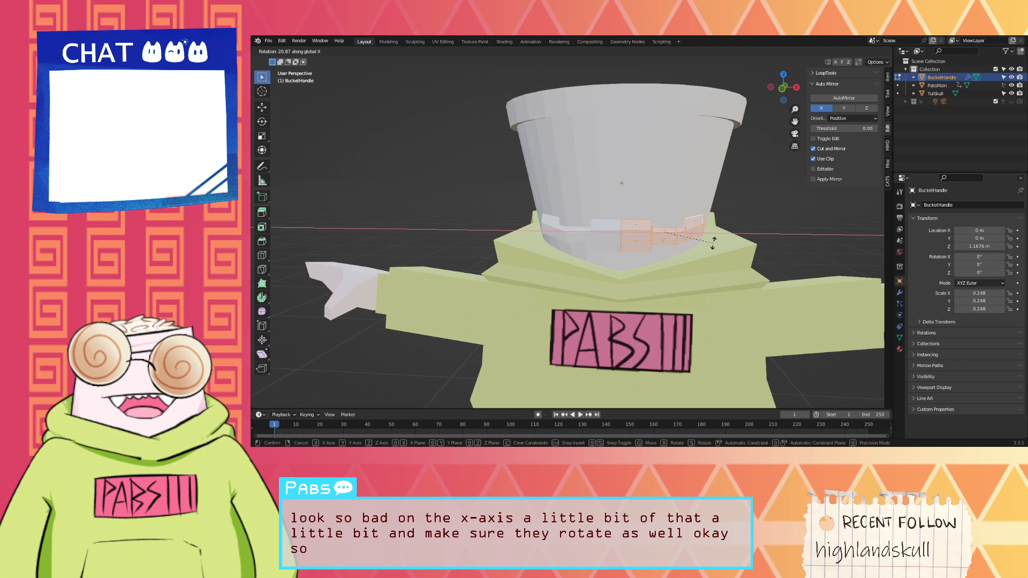
left_click(713, 248)
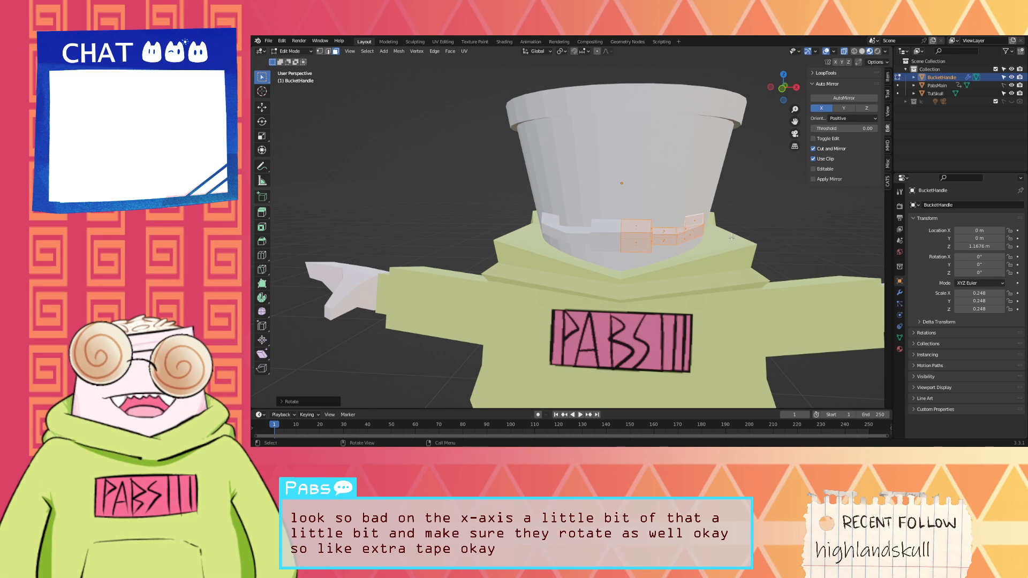
middle_click_drag(731, 237, 724, 278)
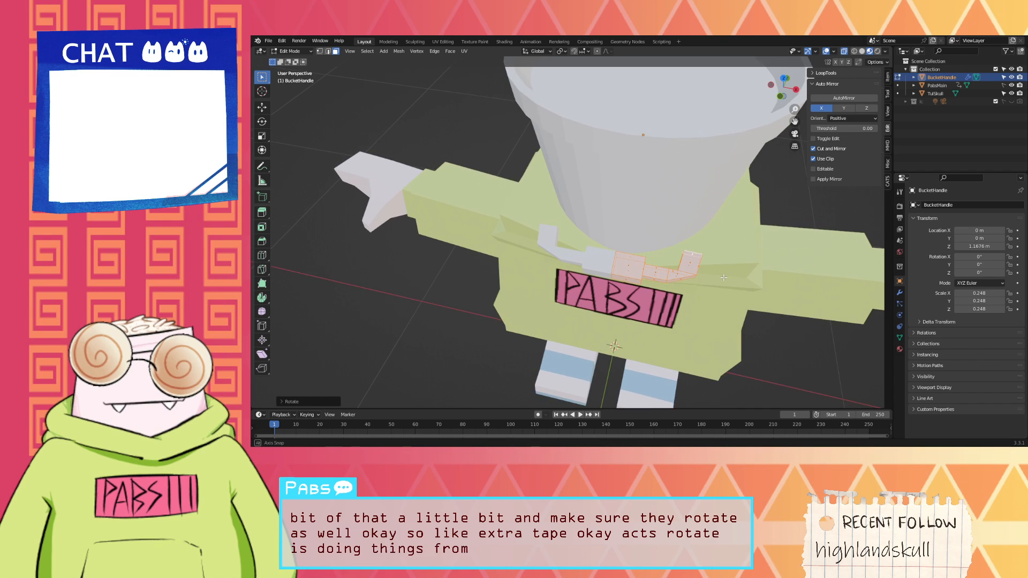
key("g")
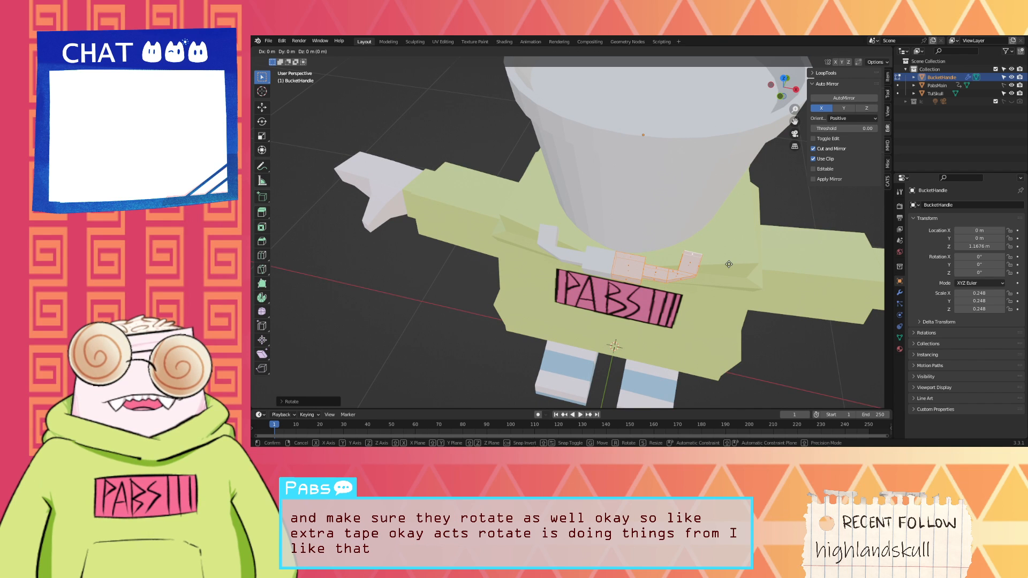
key("x")
left_click(736, 265)
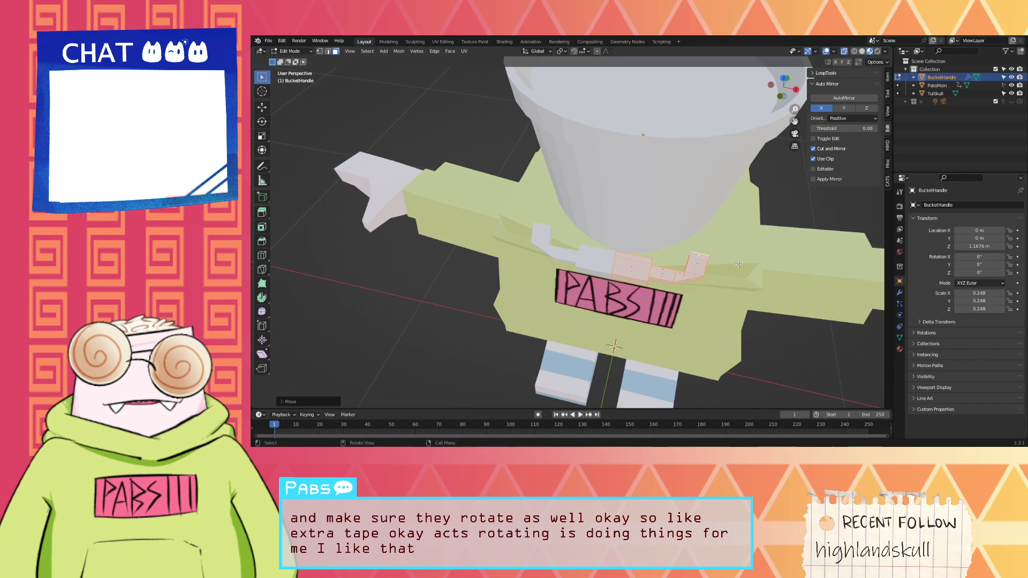
Step: Select the TubSkull object and use see-through solid shading so the handle stays visible behind the bucket
middle_click_drag(736, 264, 490, 180)
middle_click_drag(602, 197, 478, 194)
scroll(479, 193, "up", 3)
scroll(528, 197, "down", 3)
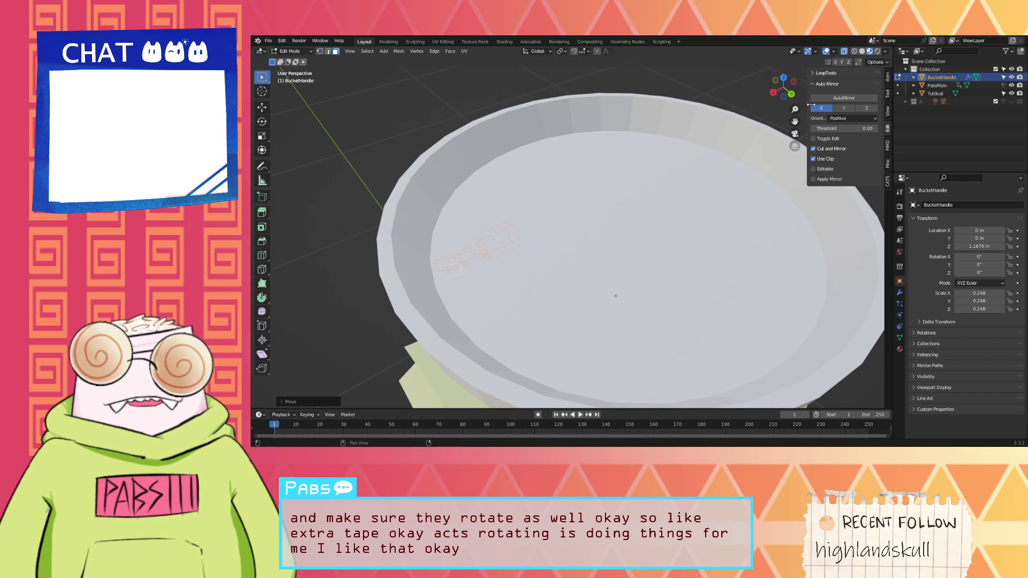
left_click(936, 94)
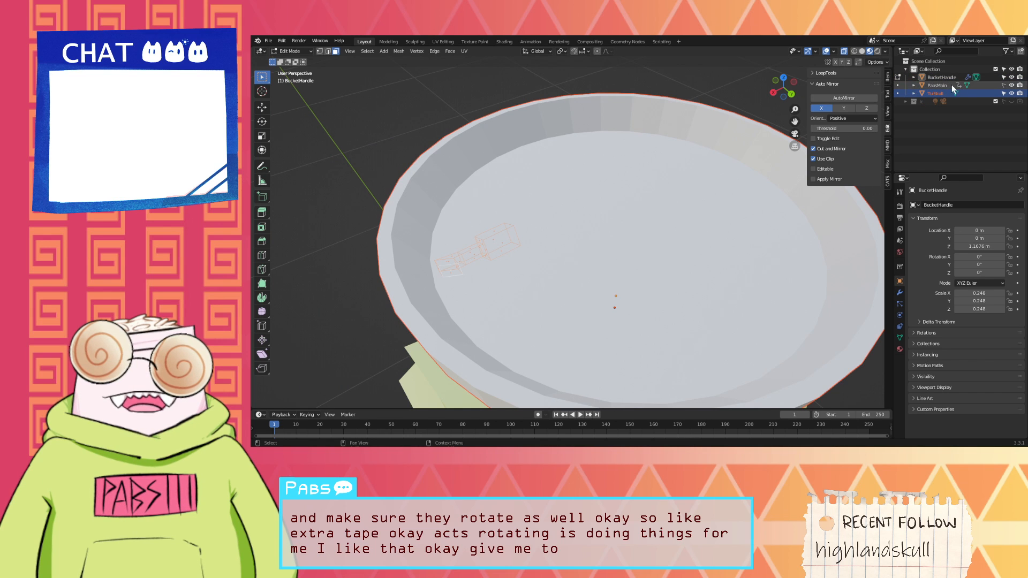
left_click(862, 51)
middle_click_drag(651, 148, 694, 128)
middle_click_drag(580, 222, 437, 204)
Step: Edge-slide the inner edge at the handle's tip along its segment to reshape the bend
left_click(498, 278)
scroll(516, 260, "up", 3)
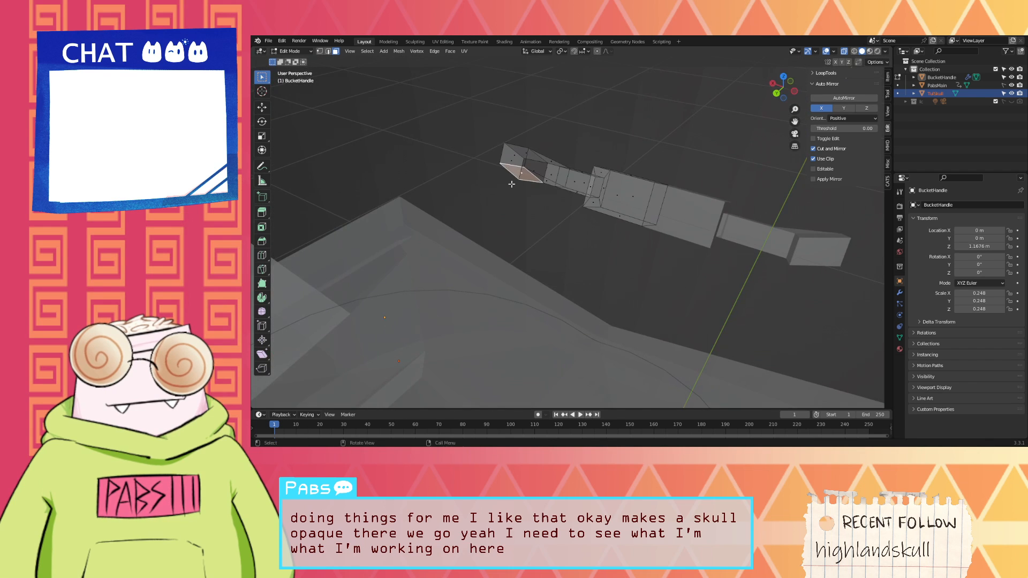
mouse_move(512, 182)
middle_mouse_down()
mouse_move(508, 199)
mouse_move(508, 185)
middle_mouse_up()
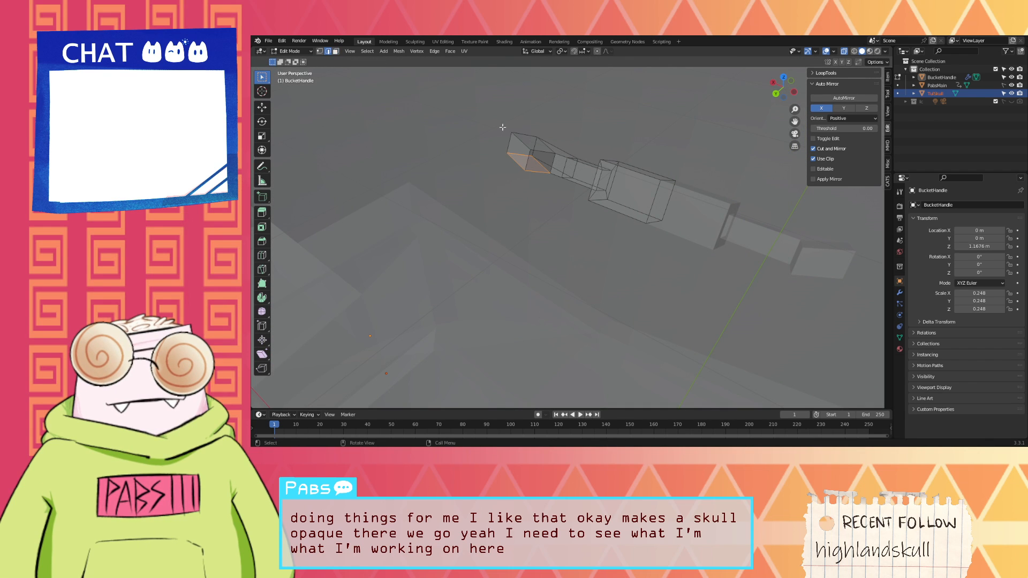
key("ctrl+r")
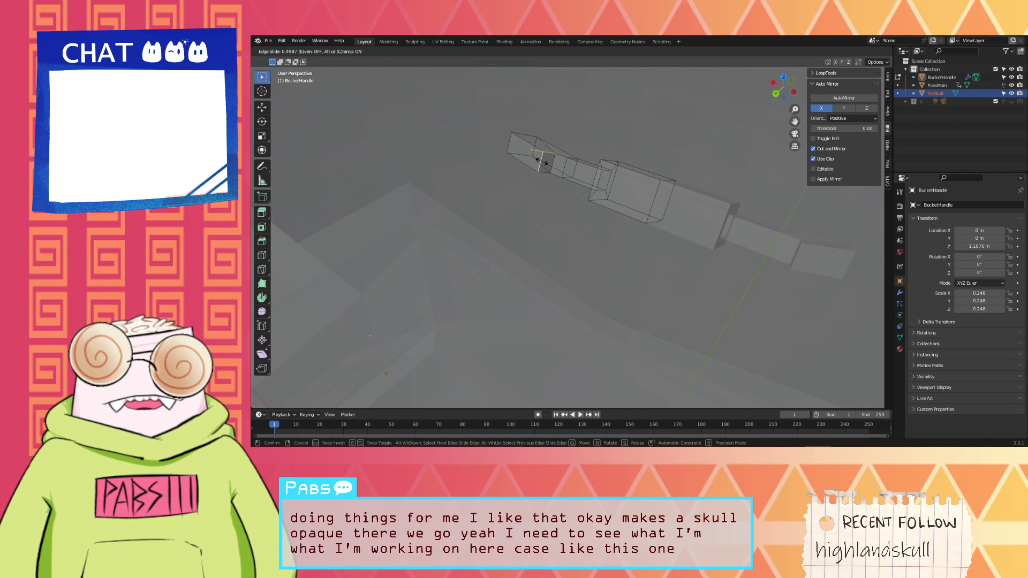
left_click(529, 158)
left_click(527, 160)
Step: Select the handle's bucket-facing end face and move it outward and toward the bucket so the tip follows the wall
middle_click_drag(526, 161, 728, 230)
scroll(728, 229, "down", 3)
middle_click_drag(611, 214, 686, 218)
middle_click_drag(544, 213, 564, 236)
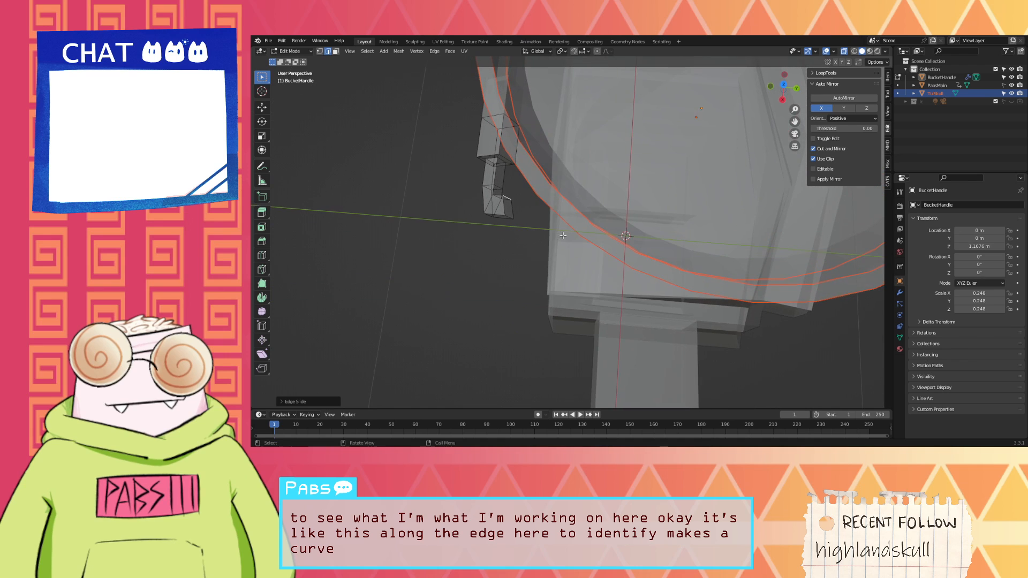
left_click(336, 51)
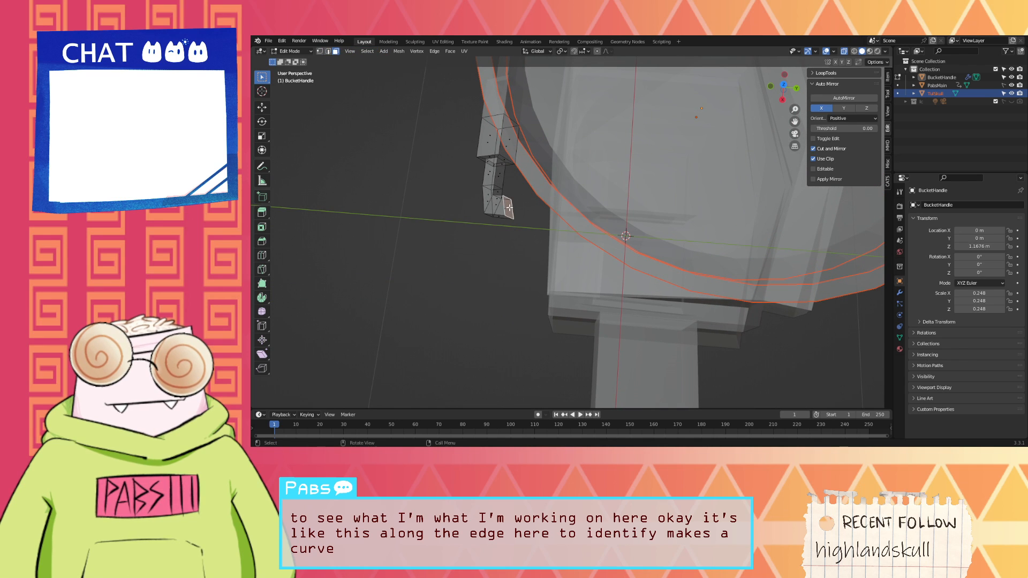
key("g")
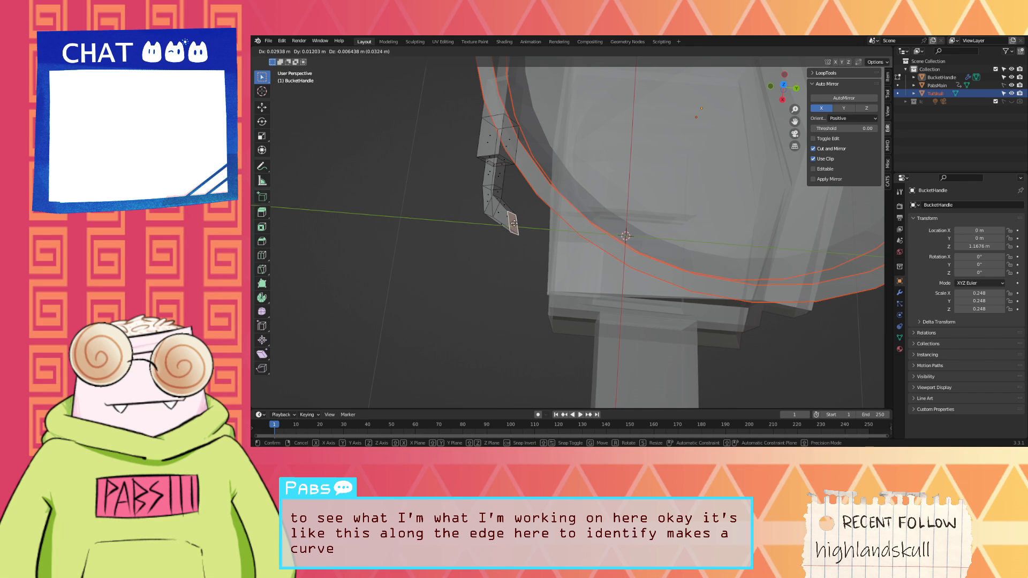
left_click(516, 218)
Step: Rotate the handle's end face about the Z axis to line up the next bend
middle_click_drag(536, 209, 599, 214)
key("r")
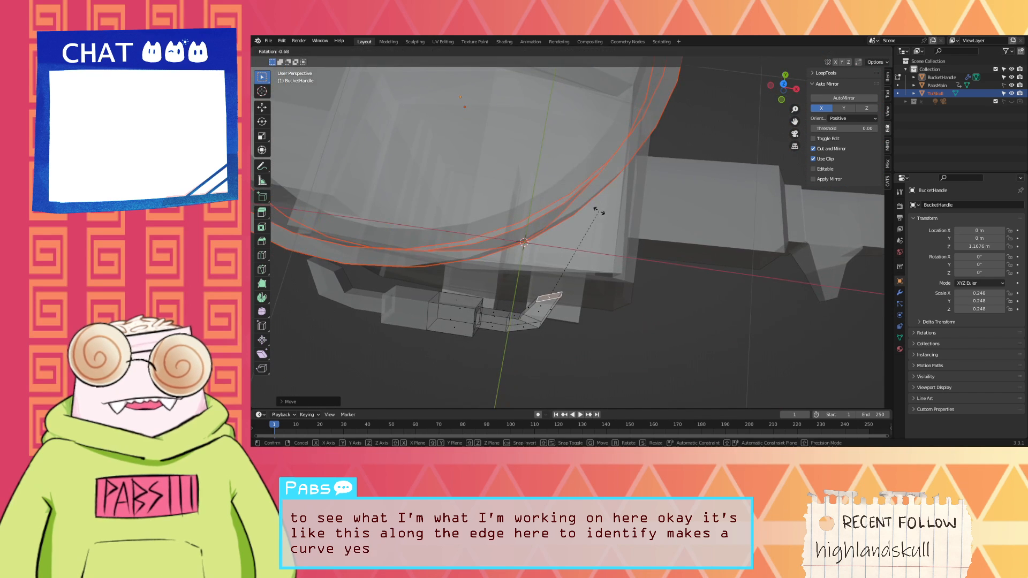
key("z")
left_click(608, 244)
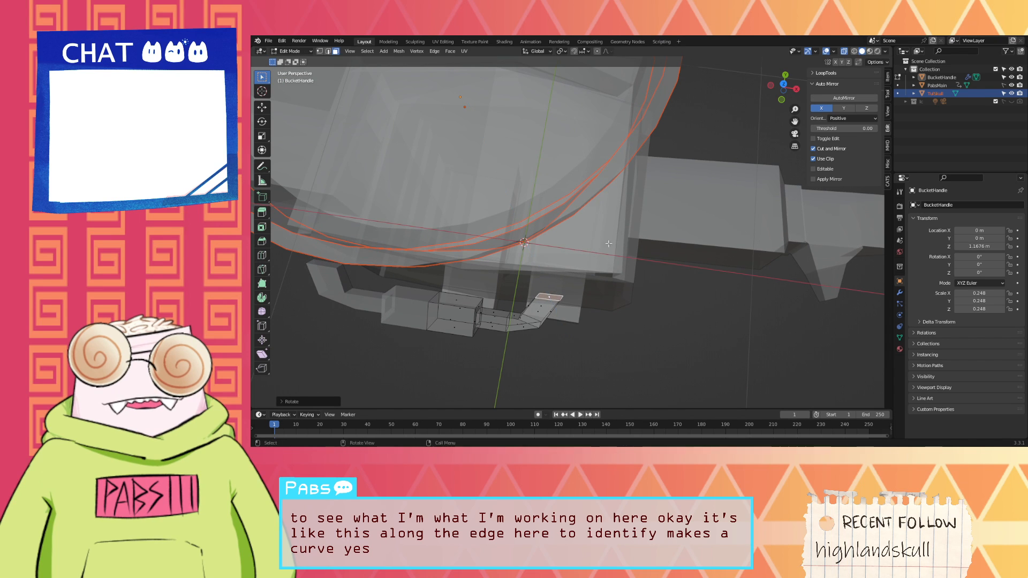
Step: Extrude the handle's end face by about 0.068 m and shift it outward with its height locked, following the bucket's side
middle_click_drag(609, 244, 641, 158)
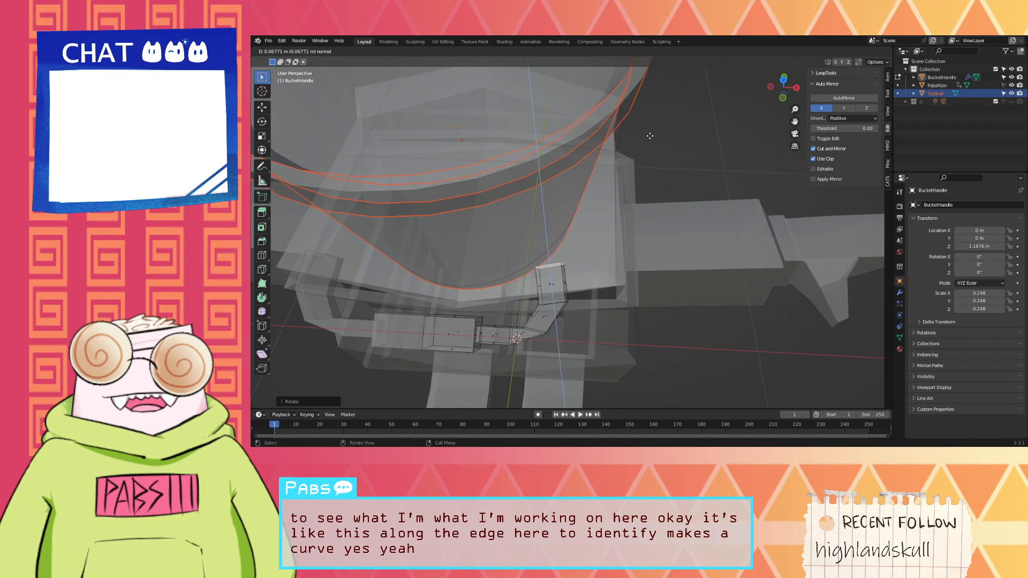
key("e")
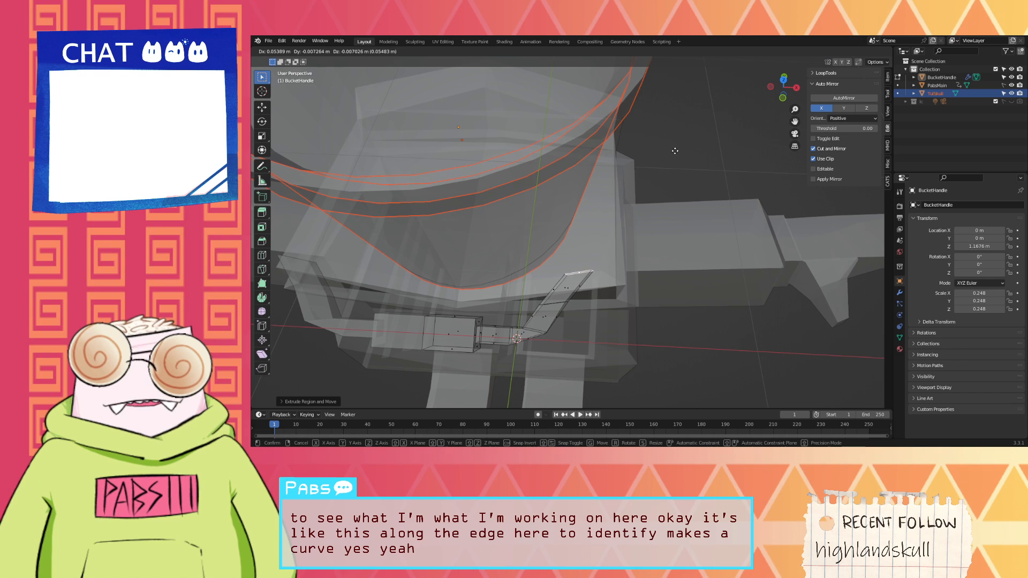
key("shift+z")
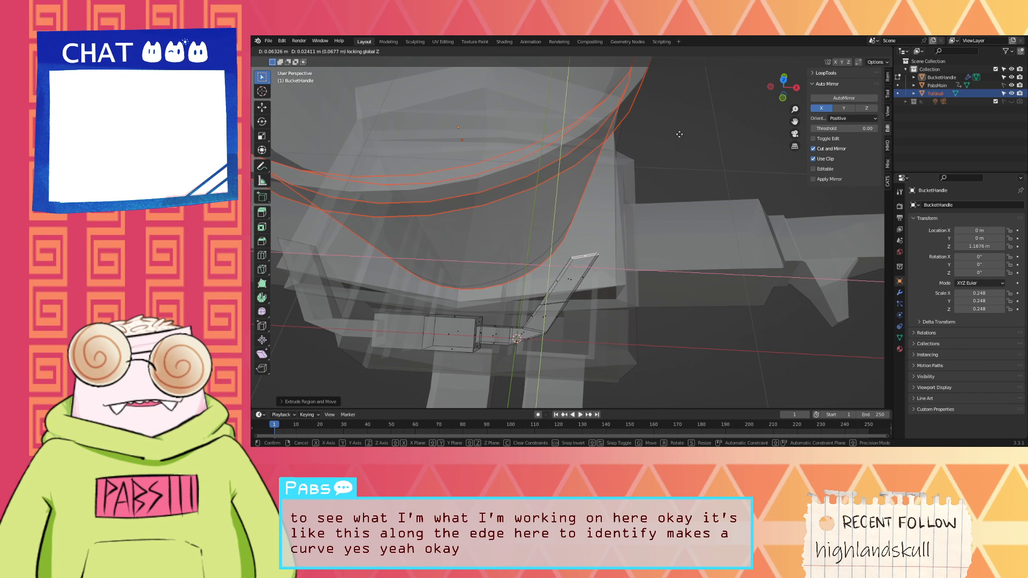
left_click(676, 133)
Step: Raise the handle's end face along Z and rotate it to match the curve of the bucket
middle_click_drag(676, 133, 582, 117)
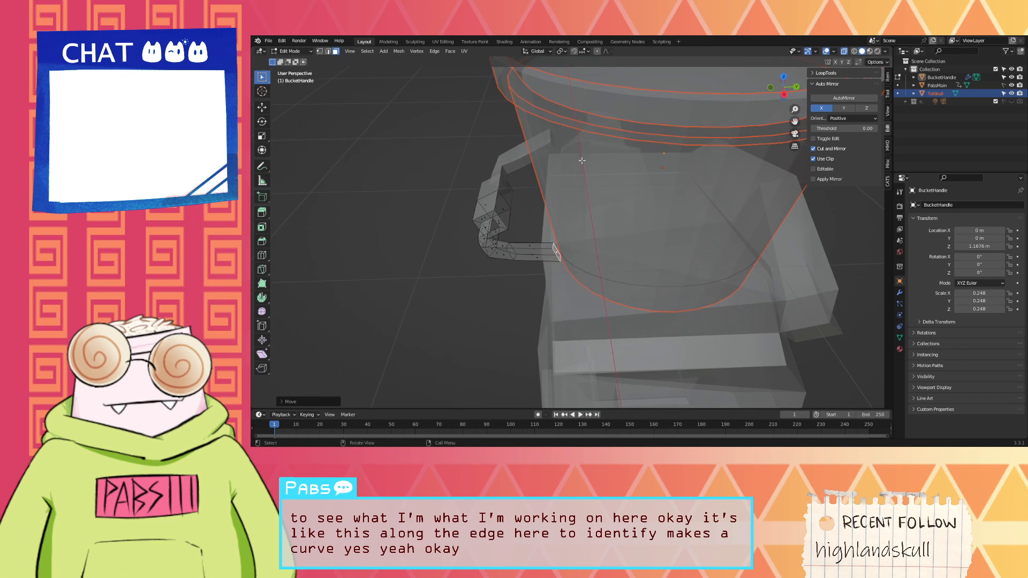
middle_click_drag(582, 161, 598, 173)
key("e")
key("z")
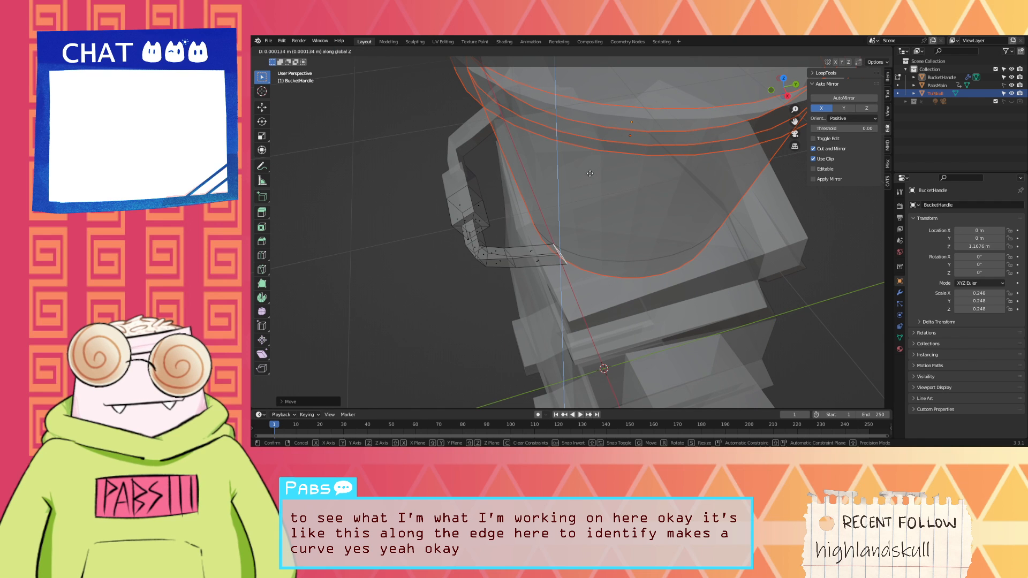
left_click(592, 150)
middle_click_drag(592, 150, 629, 170)
key("r")
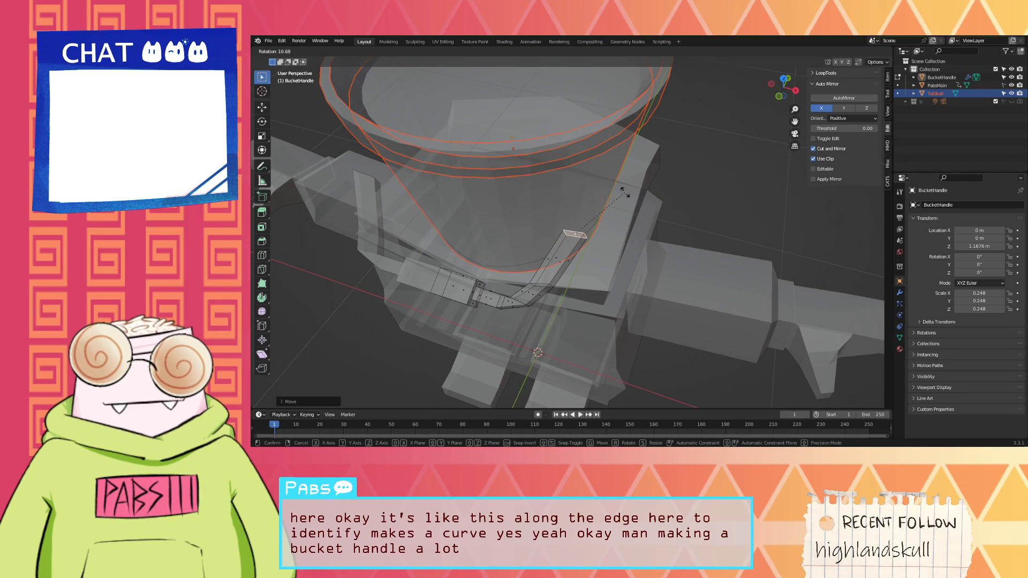
left_click(617, 205)
Step: Extrude the handle's end face twice more to continue the arm up along the bucket's side
mouse_move(618, 205)
middle_mouse_down()
mouse_move(590, 179)
mouse_move(500, 193)
mouse_move(509, 216)
mouse_move(679, 192)
mouse_move(630, 191)
mouse_move(654, 165)
mouse_move(630, 181)
mouse_move(618, 216)
mouse_move(632, 179)
mouse_move(606, 167)
mouse_move(605, 202)
middle_mouse_up()
key("e")
left_click(547, 219)
key("e")
left_click(643, 186)
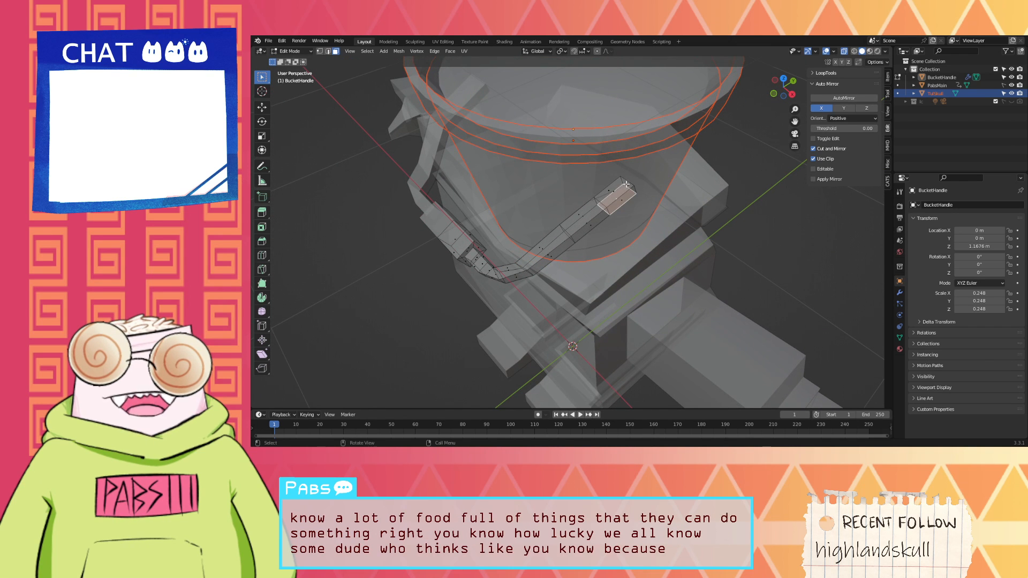
Step: Move the end face of the handle's newest segment upward along Z
middle_click_drag(601, 203, 633, 188)
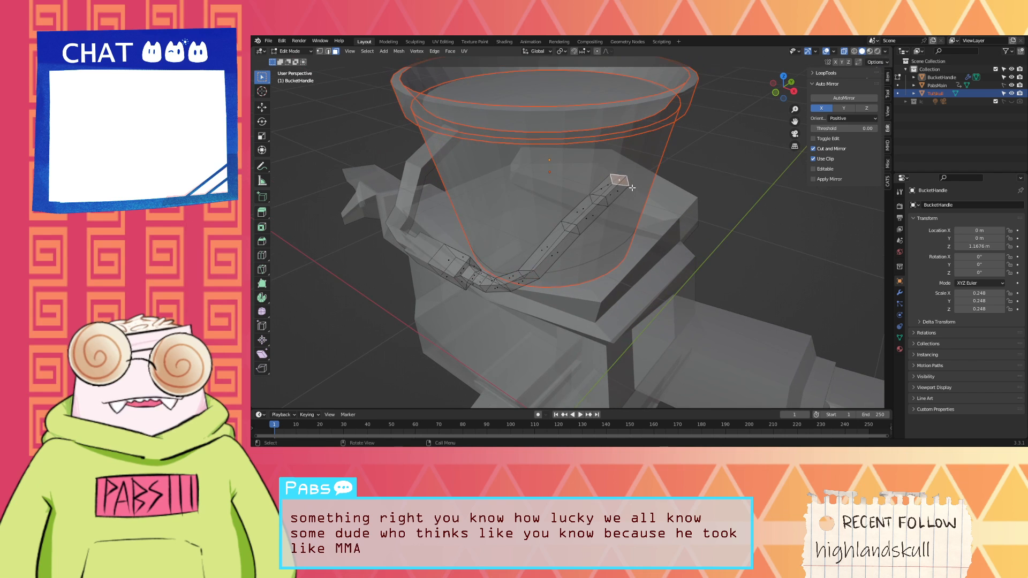
key("g")
key("z")
left_click(630, 173)
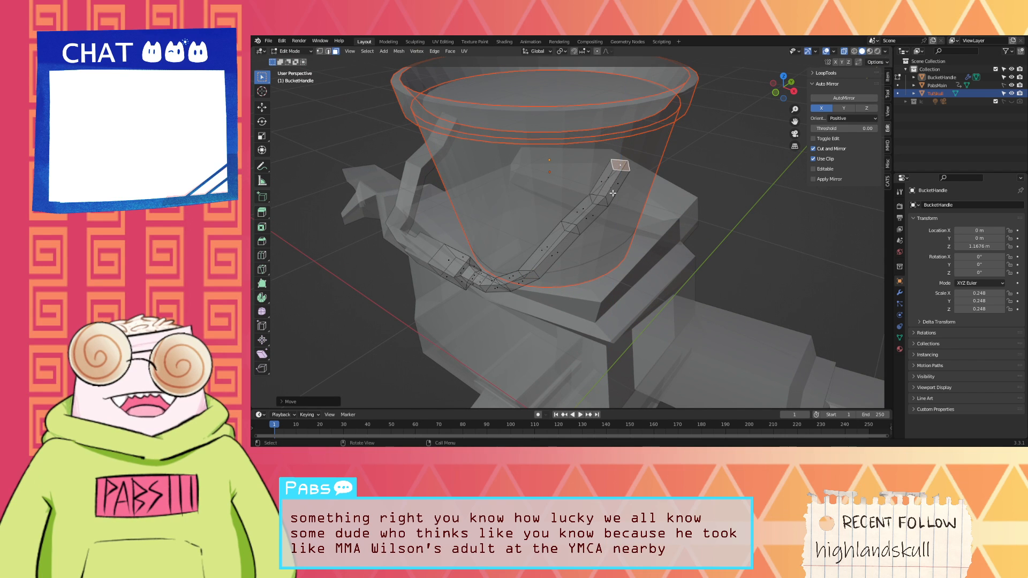
Step: Reposition the edge loop just below the handle's newest segment and raise it along Z to smooth the arm's curve
middle_click_drag(599, 197, 594, 199)
left_click(593, 199)
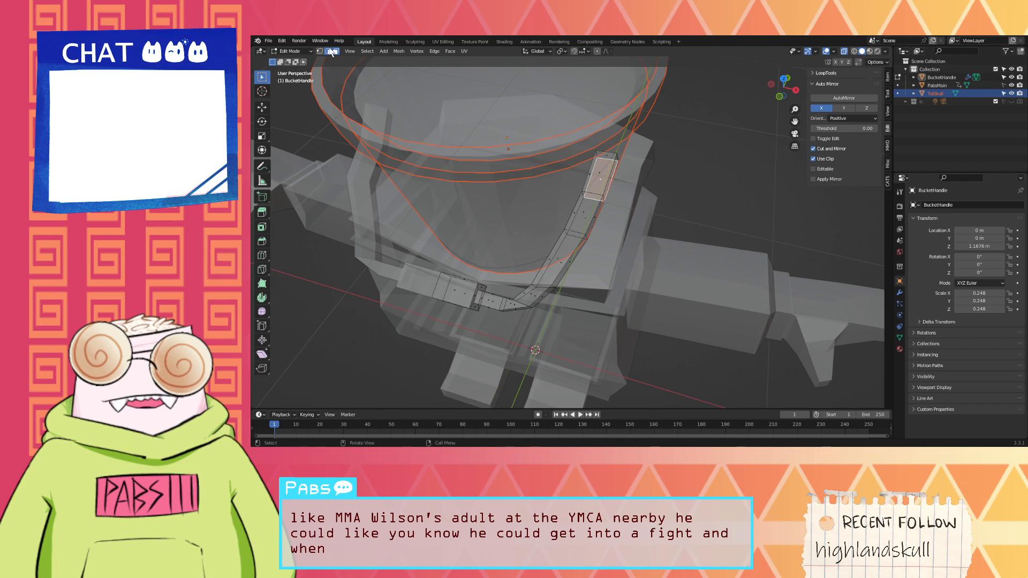
key("g")
left_click(598, 189)
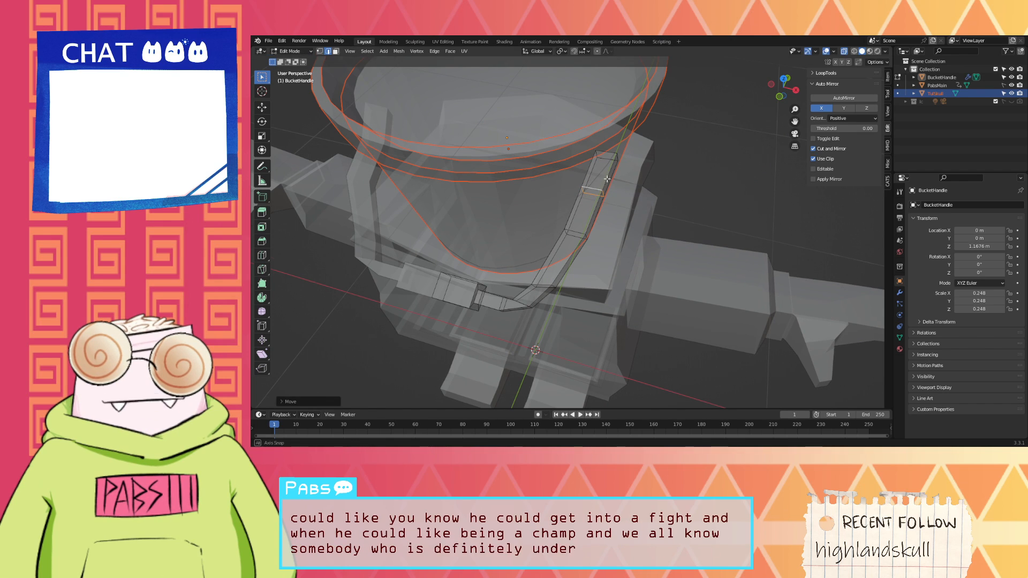
middle_click_drag(598, 189, 579, 180)
key("g")
key("z")
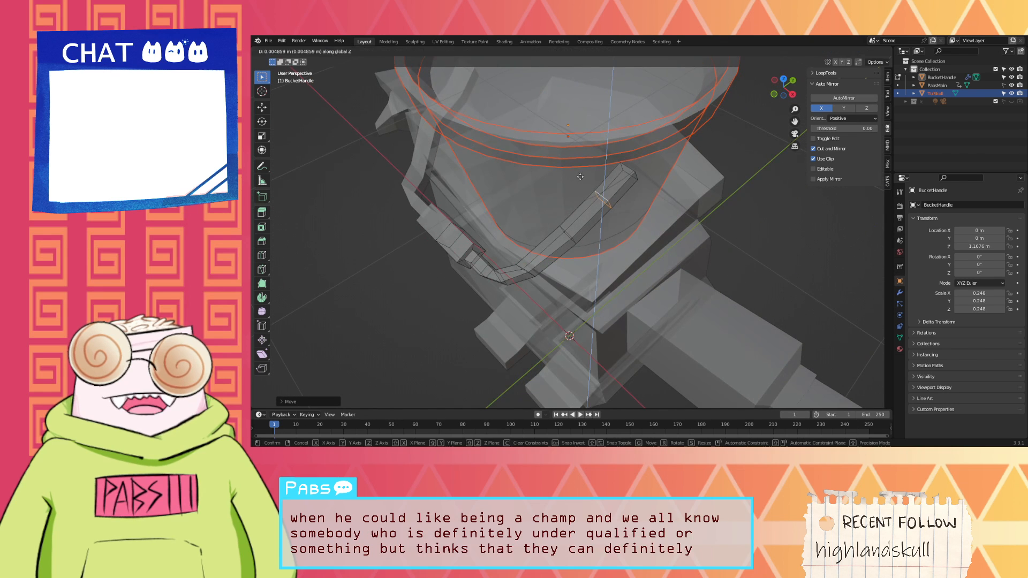
left_click(594, 172)
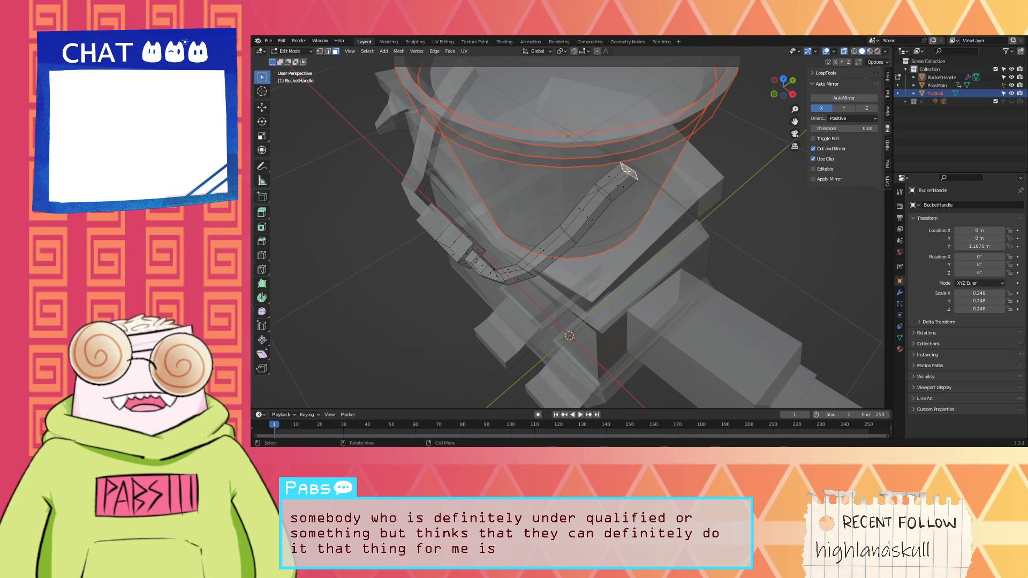
Step: Raise the handle's end face about 0.057 m along Z and shift it inward along X toward the bucket
key("g")
key("z")
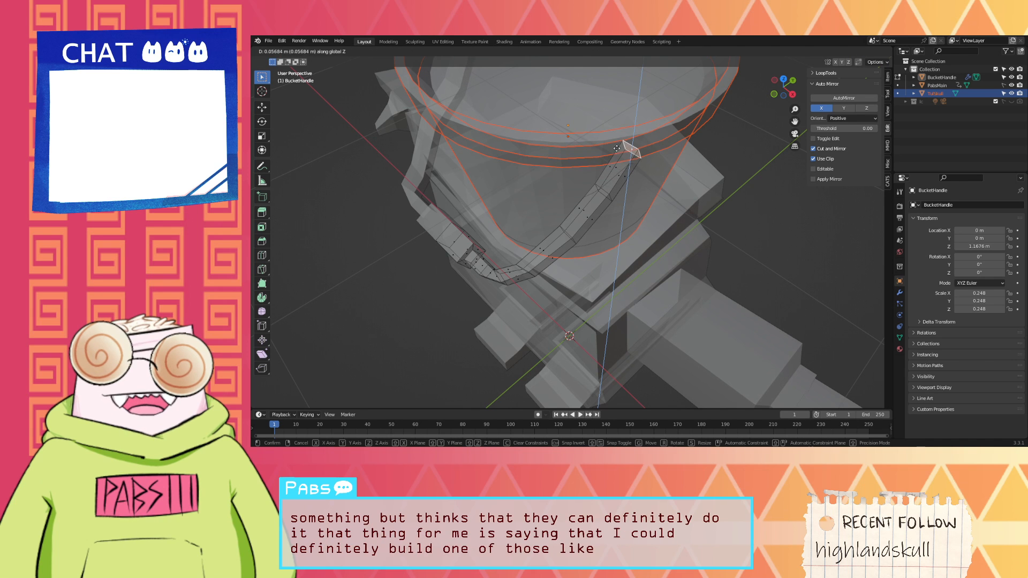
left_click(617, 148)
middle_click_drag(617, 148, 605, 174)
key("g")
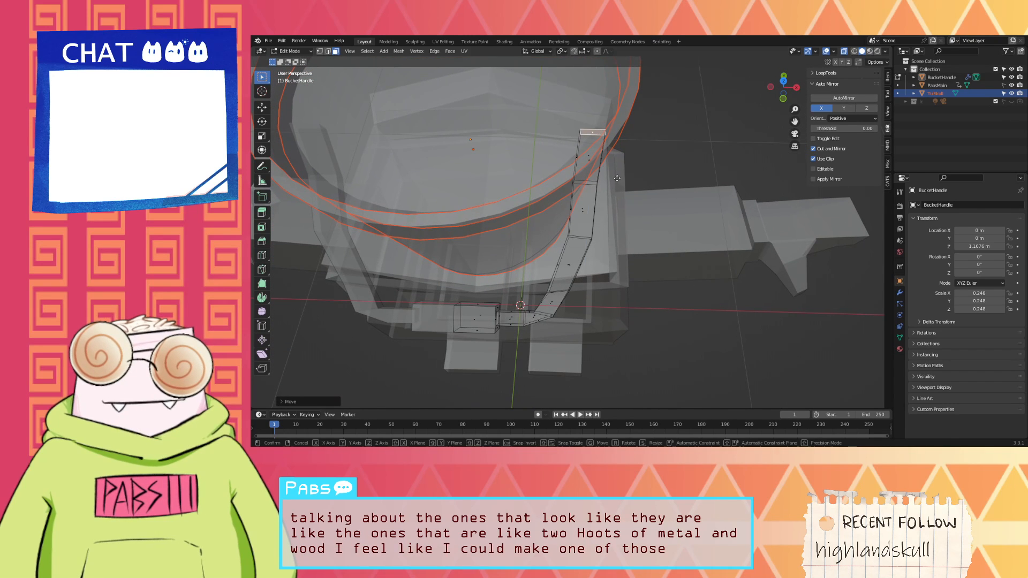
key("z")
key("x")
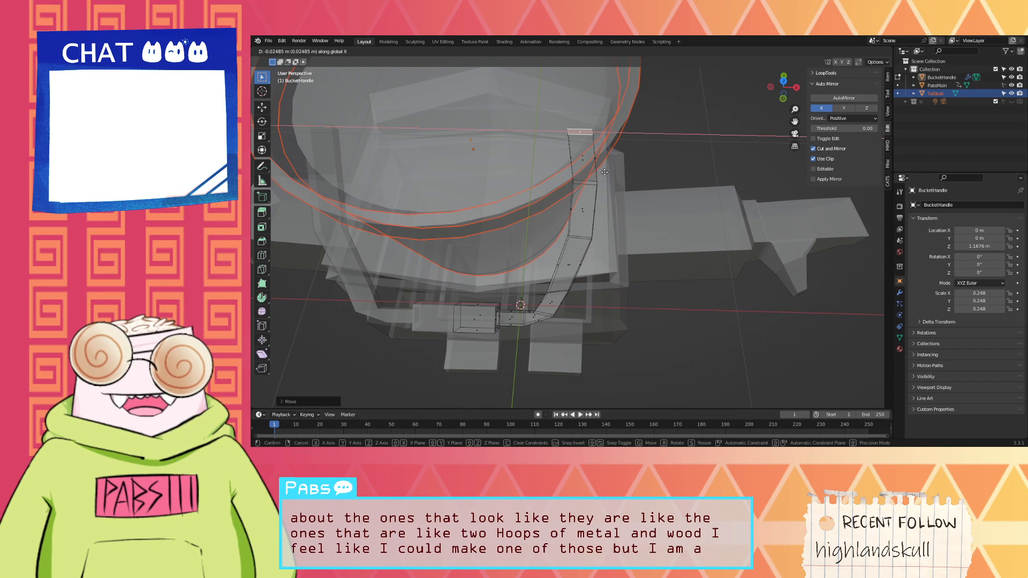
left_click(606, 171)
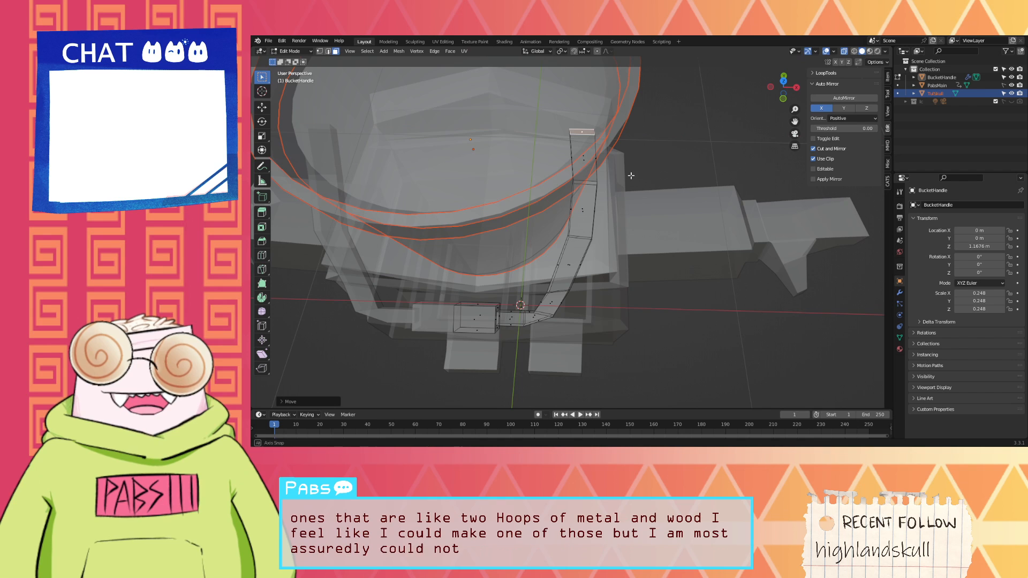
Step: Move the edge loop midway up the handle's arm inward, closer to the bucket's side
middle_click_drag(631, 175, 592, 207)
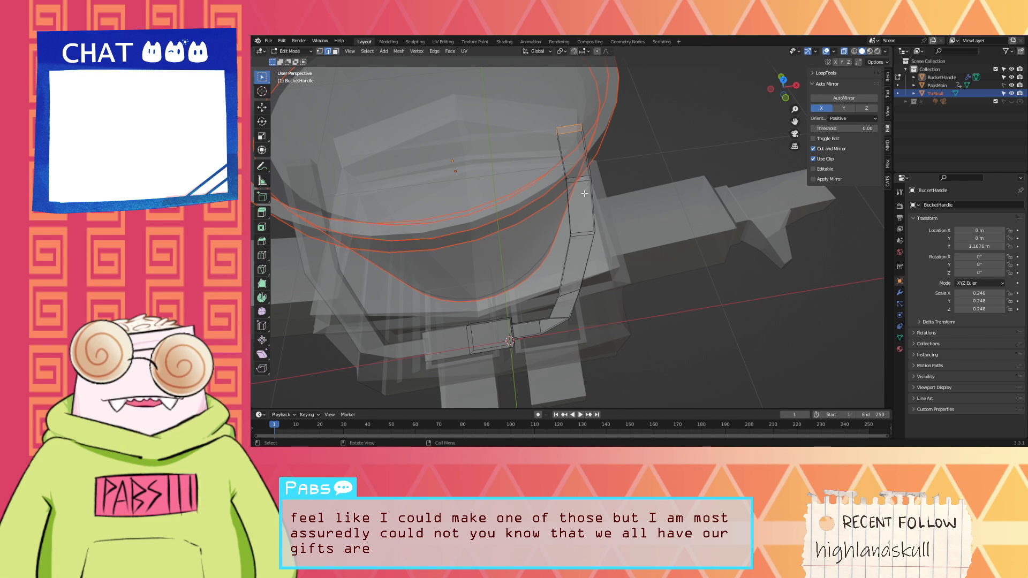
mouse_move(586, 199)
middle_mouse_down()
mouse_move(615, 174)
mouse_move(587, 216)
middle_mouse_up()
left_click(588, 215)
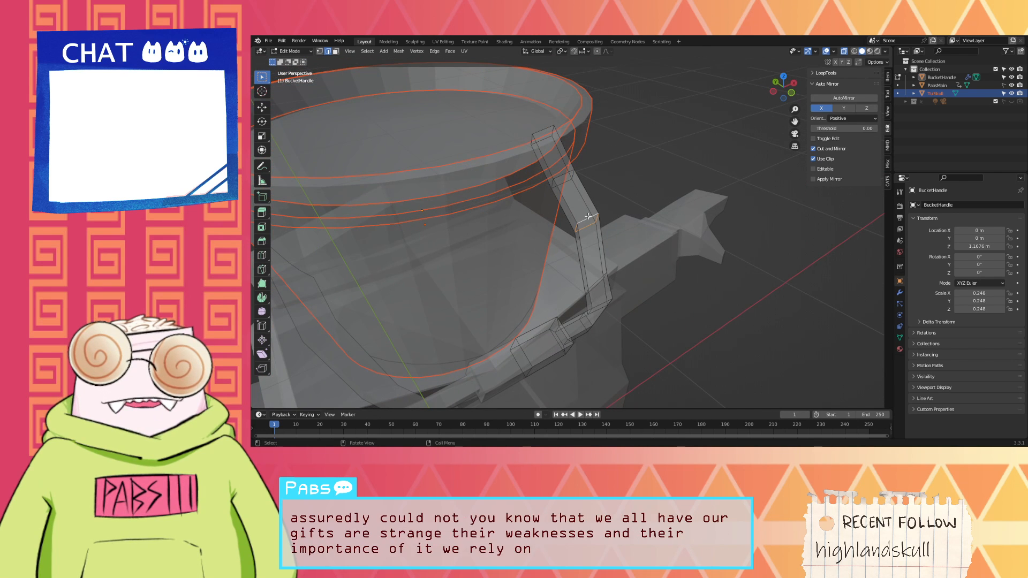
key("g")
left_click(581, 217)
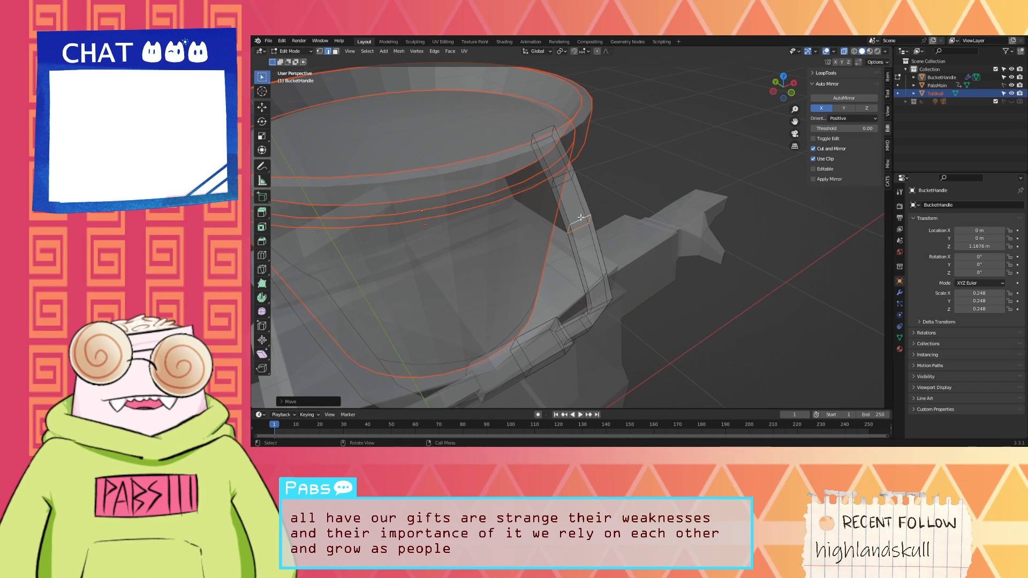
middle_click_drag(581, 217, 538, 198)
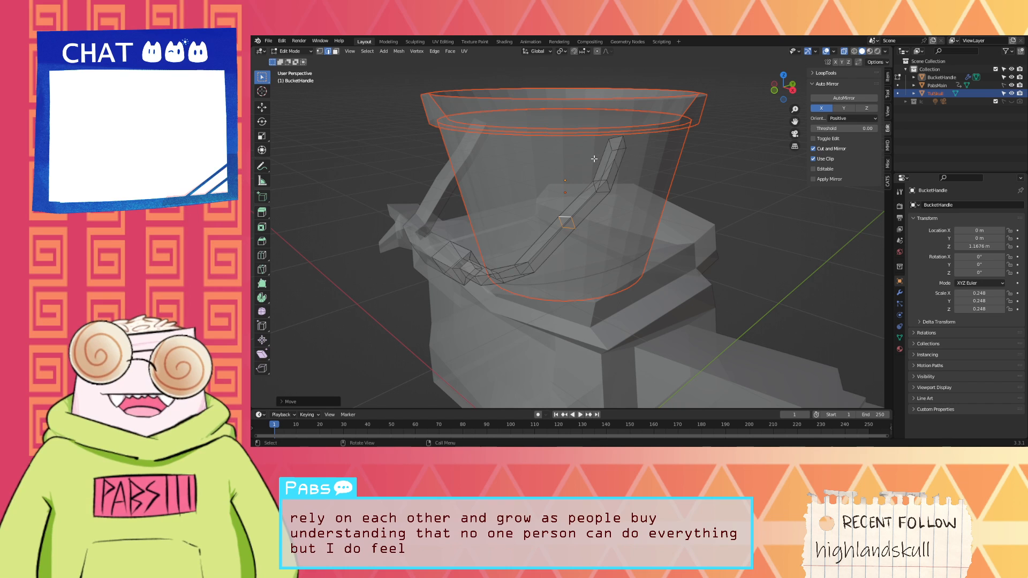
Step: Select the whole handle mesh and move it outward by about 0.04 m, away from the bucket's side
key("l")
middle_click_drag(595, 159, 627, 166)
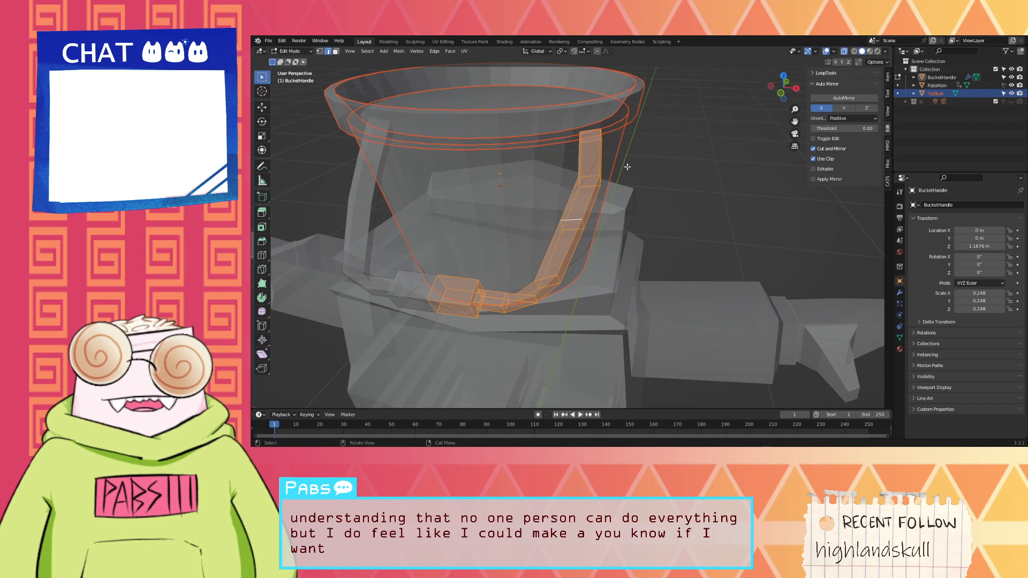
key("g")
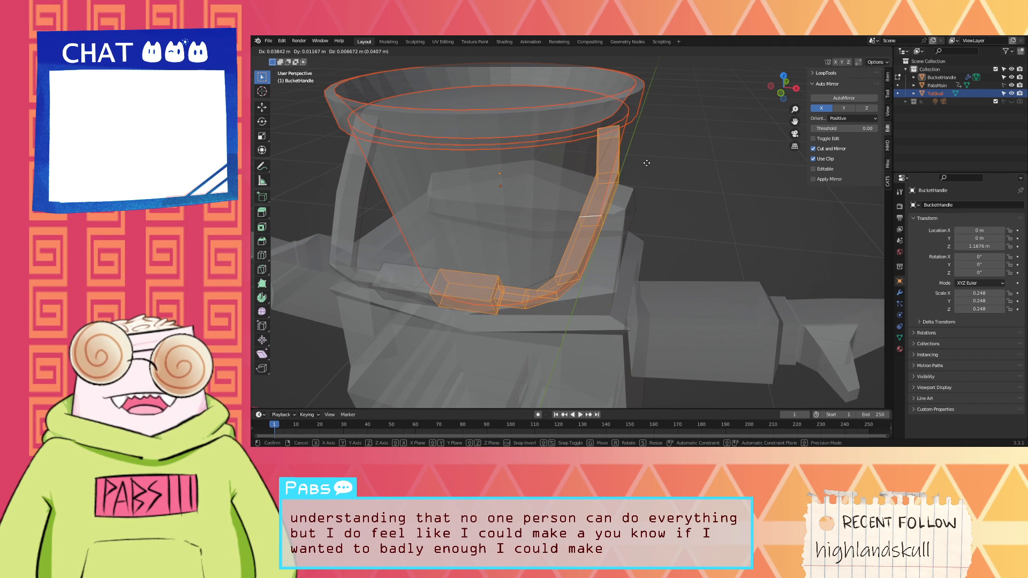
left_click(647, 163)
middle_click_drag(646, 163, 558, 150)
scroll(658, 150, "down", 2)
Step: Adjust the height of the edge loop on the upper part of the handle's arm along Z
left_click(601, 207)
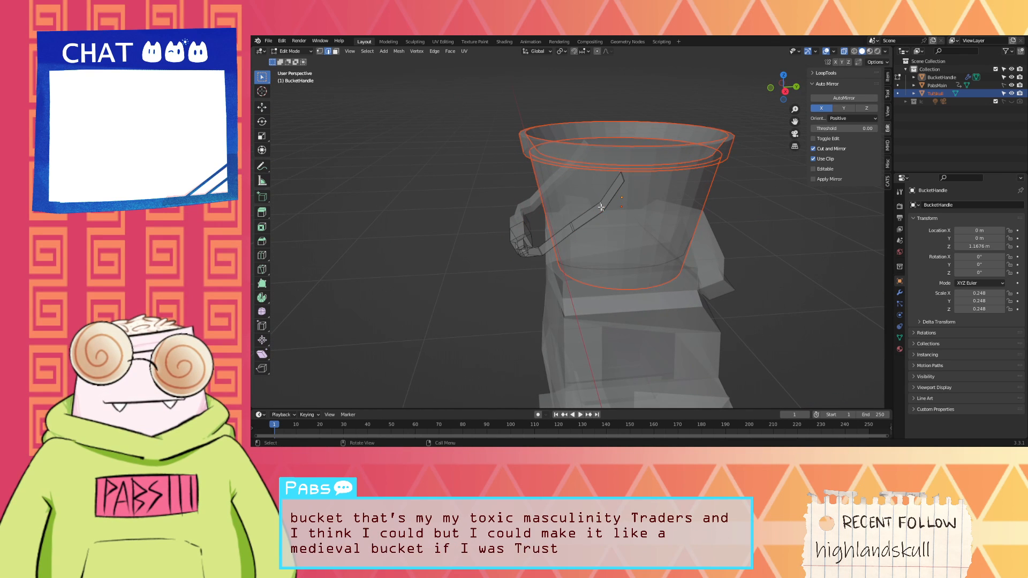
mouse_move(601, 207)
middle_mouse_down()
mouse_move(614, 212)
mouse_move(611, 201)
mouse_move(641, 194)
mouse_move(601, 187)
middle_mouse_up()
key("g")
key("z")
left_click(609, 205)
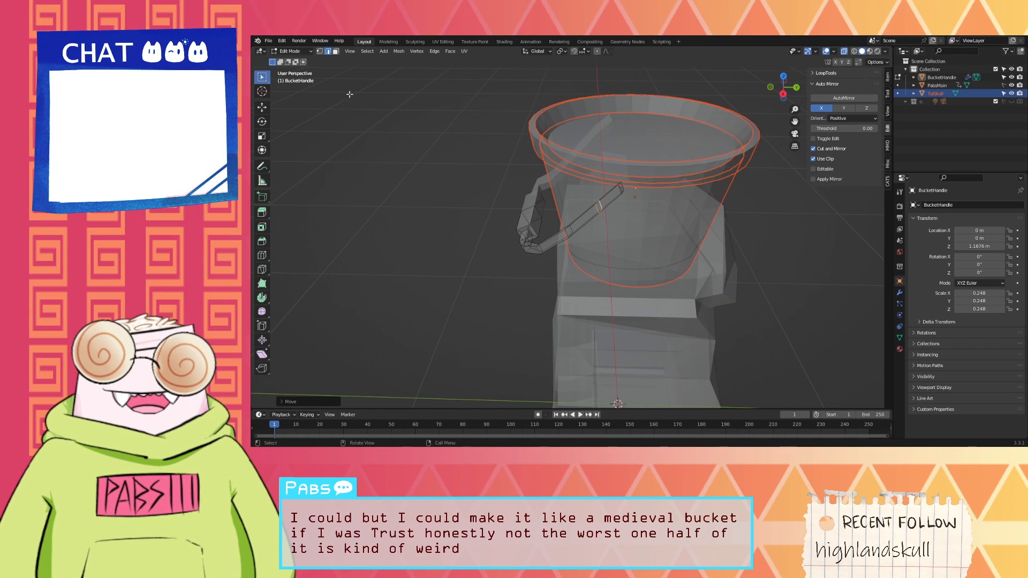
Step: Adjust the height of the end face of the handle's arm along Z near the bucket's rim
middle_click_drag(480, 106, 484, 136)
scroll(488, 137, "up", 2)
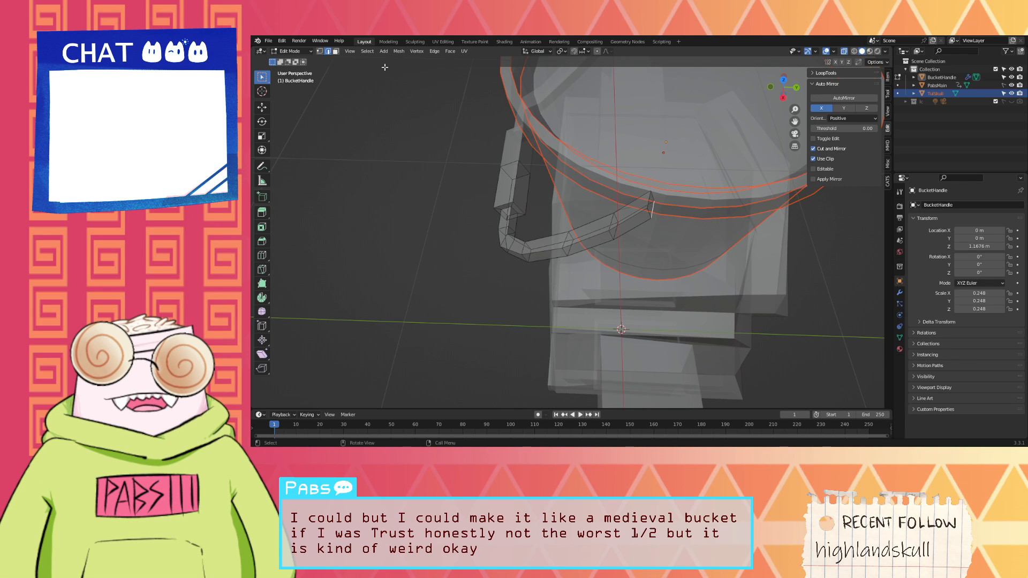
key("3")
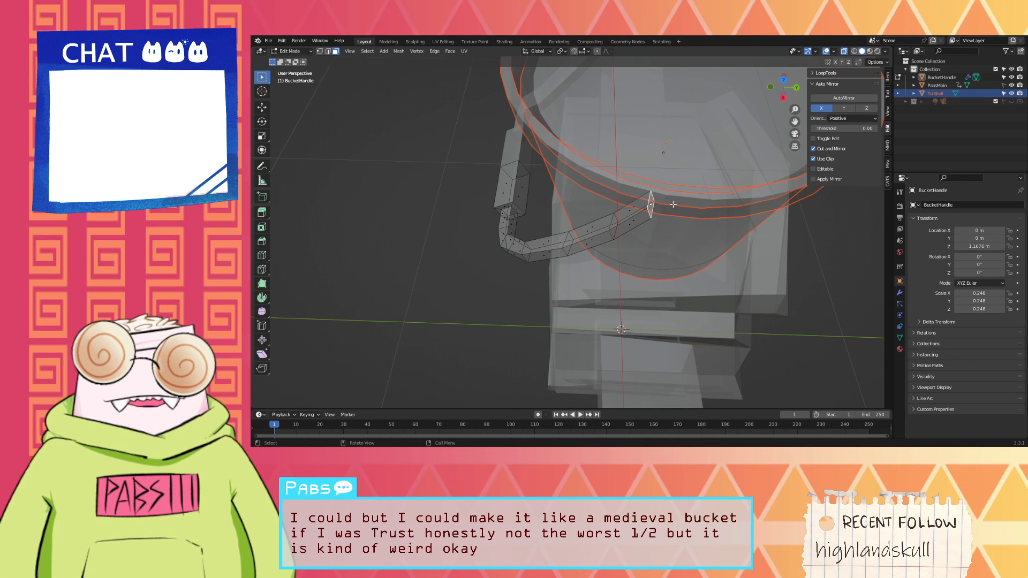
middle_click_drag(673, 204, 501, 124)
key("g")
key("z")
left_click(738, 156)
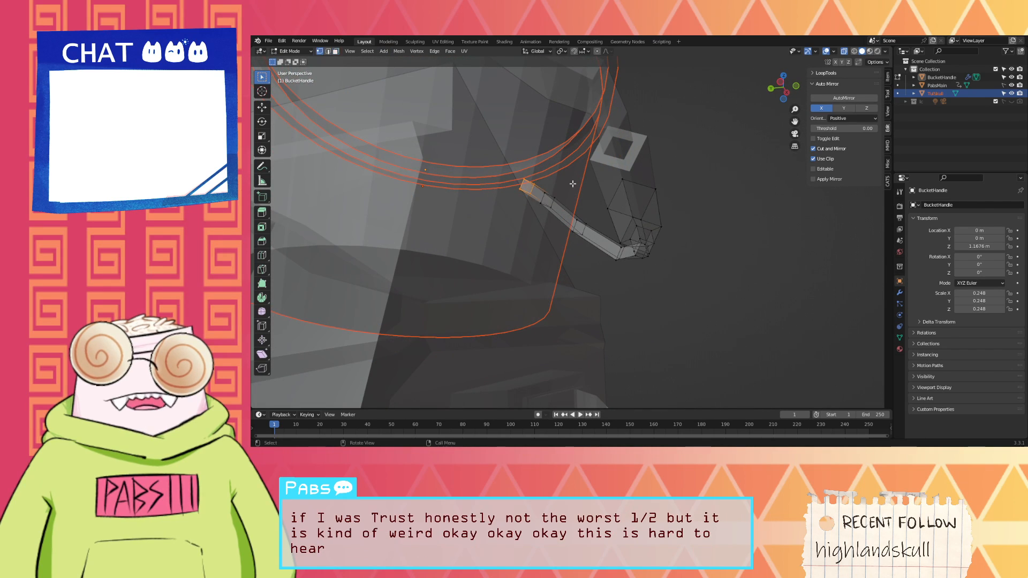
Step: Raise the vertices at the handle's lower bend about 0.013 m along Z
key("g")
key("z")
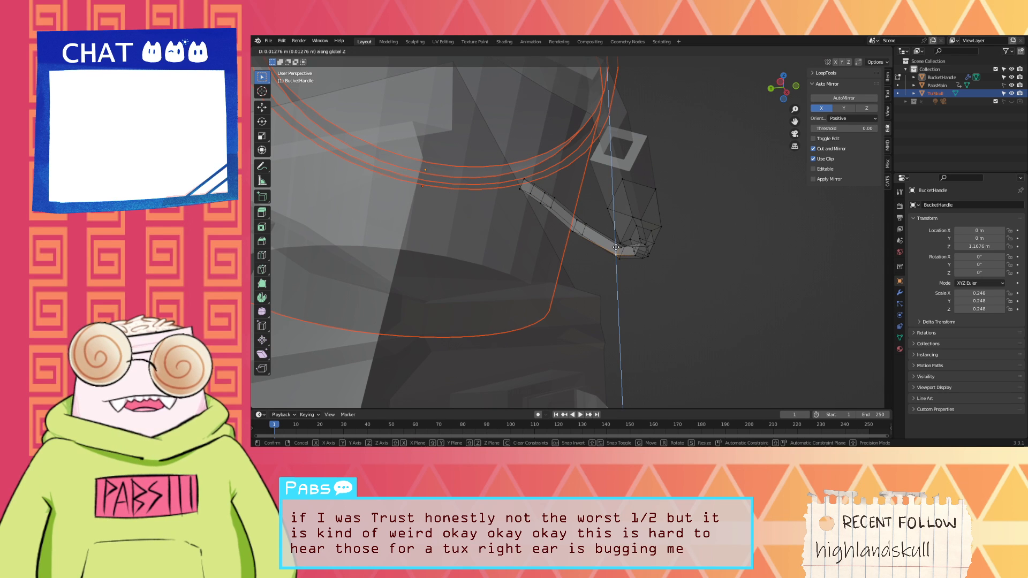
left_click(616, 245)
middle_click_drag(616, 246, 687, 214)
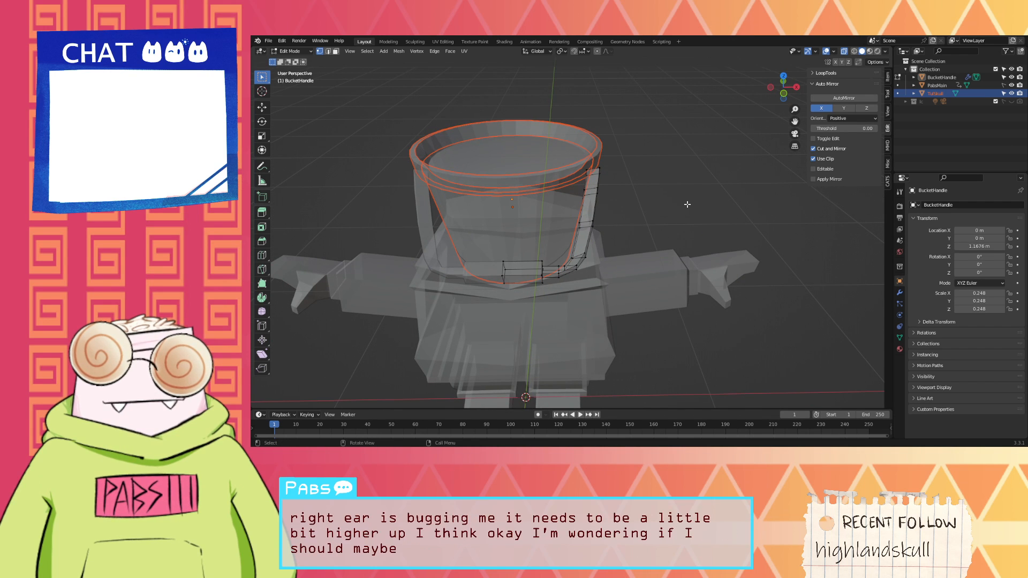
Step: Select the entire handle and move it about 0.17 m along Y, back into the bucket
key("a")
key("g")
key("x")
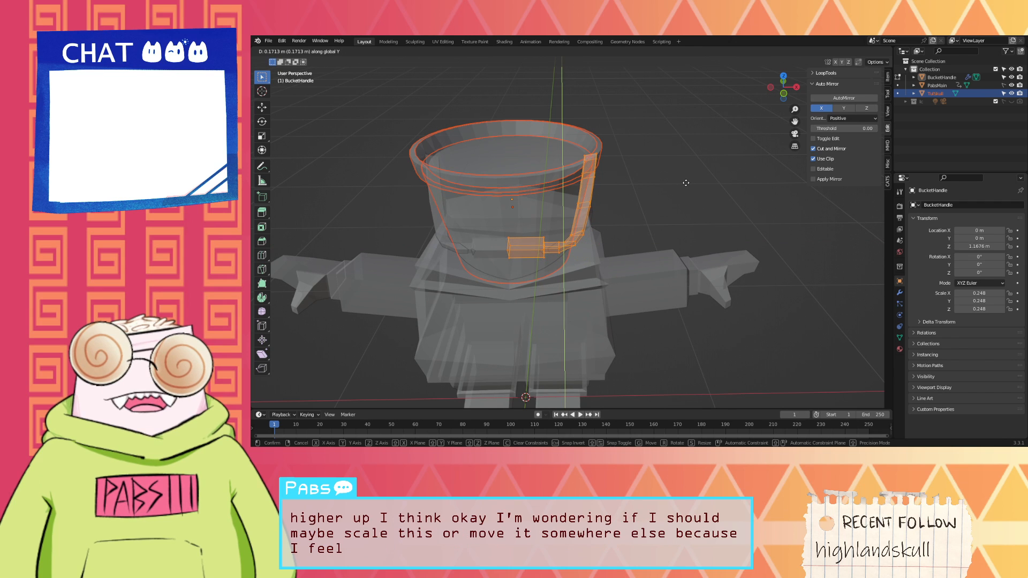
left_click(685, 187)
Step: Move the entire handle forward by about 0.09 m along Y and deselect it
middle_click_drag(685, 188, 598, 166)
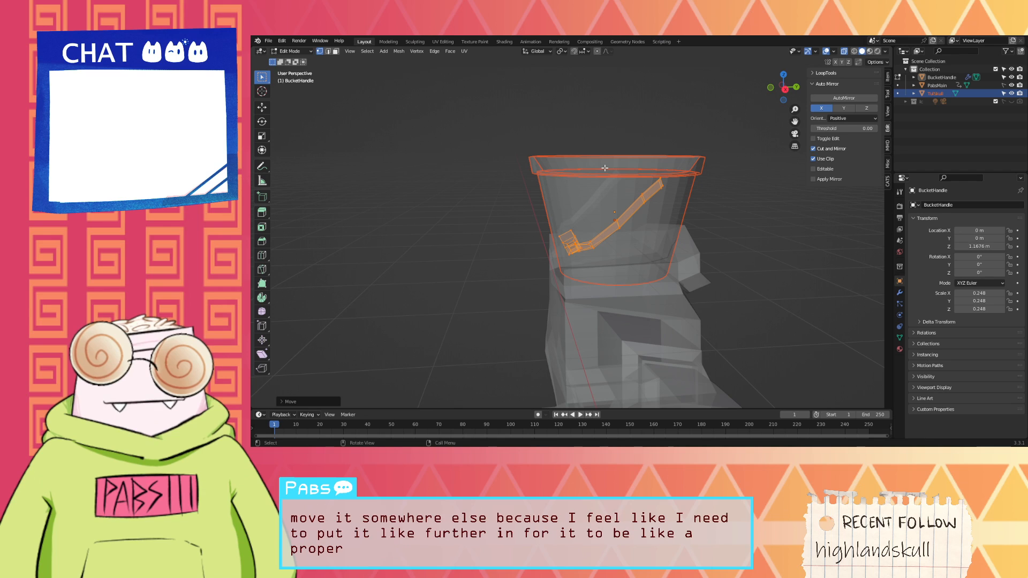
key("g")
key("shift+z")
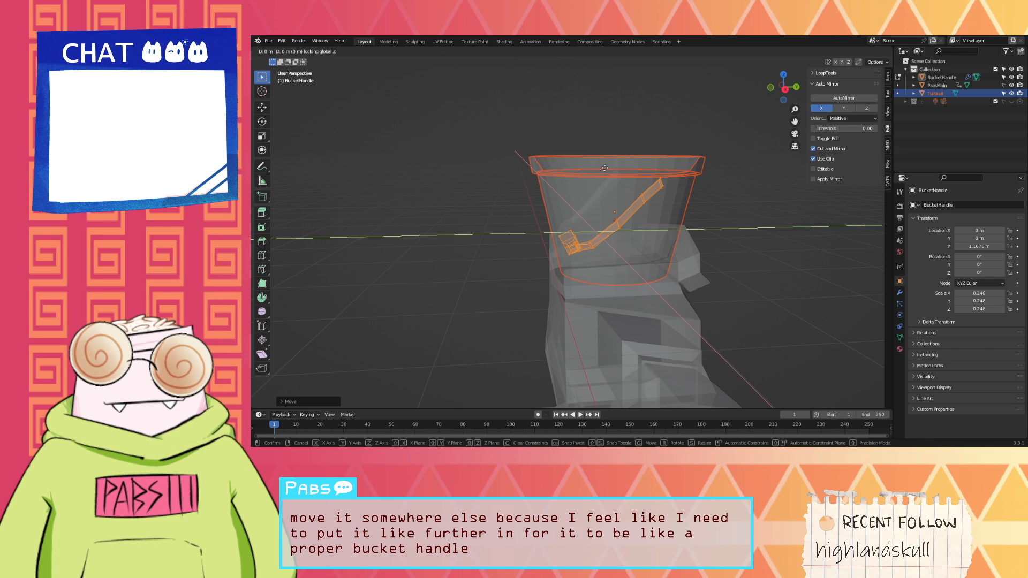
left_click(598, 169)
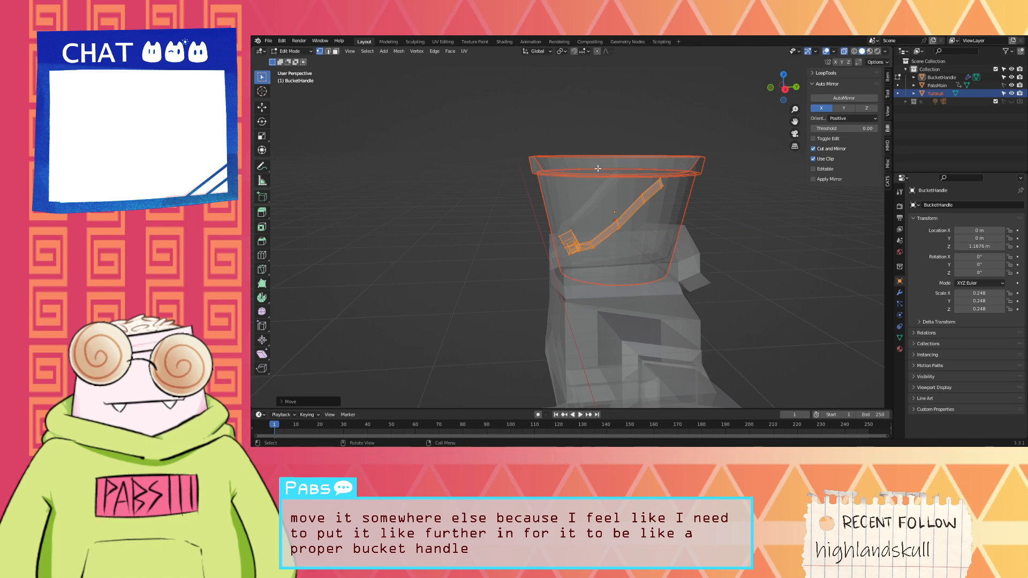
key("g")
key("y")
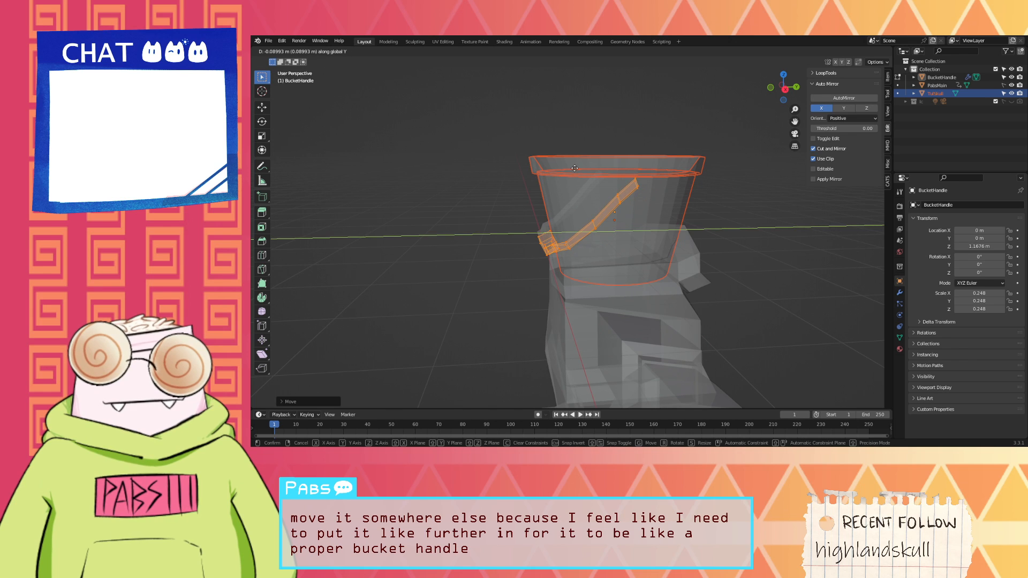
left_click(573, 169)
middle_click_drag(573, 168, 624, 190)
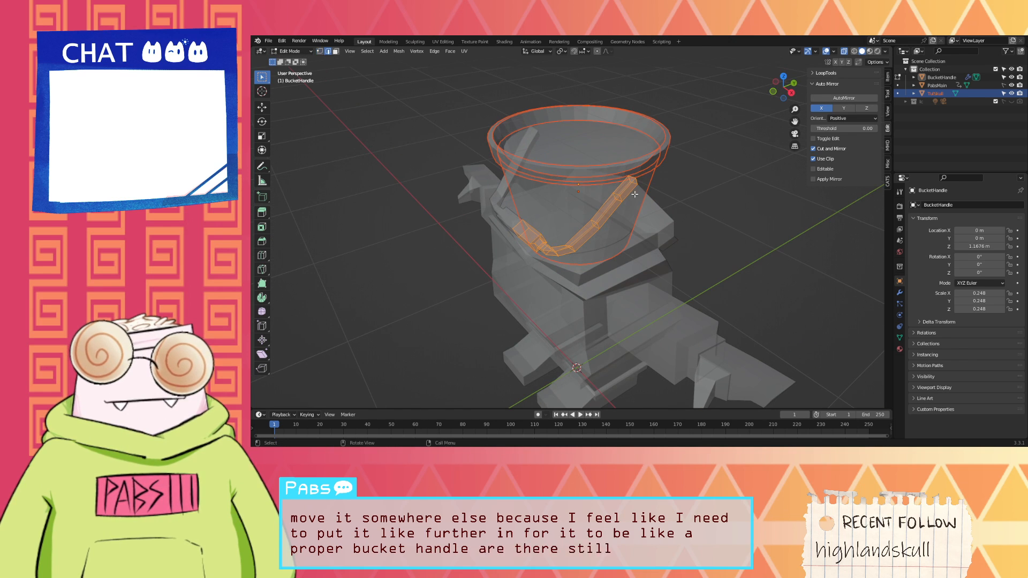
key("alt+a")
Step: Nudge the end face of the handle's arm up toward the bucket's rim by about 0.013 m
scroll(634, 182, "up", 3)
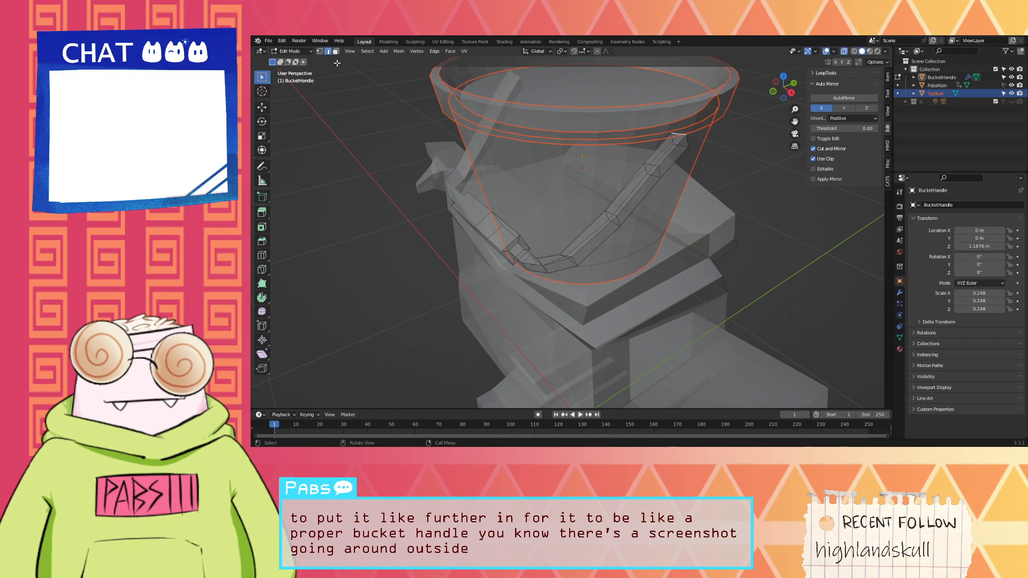
left_click(680, 139)
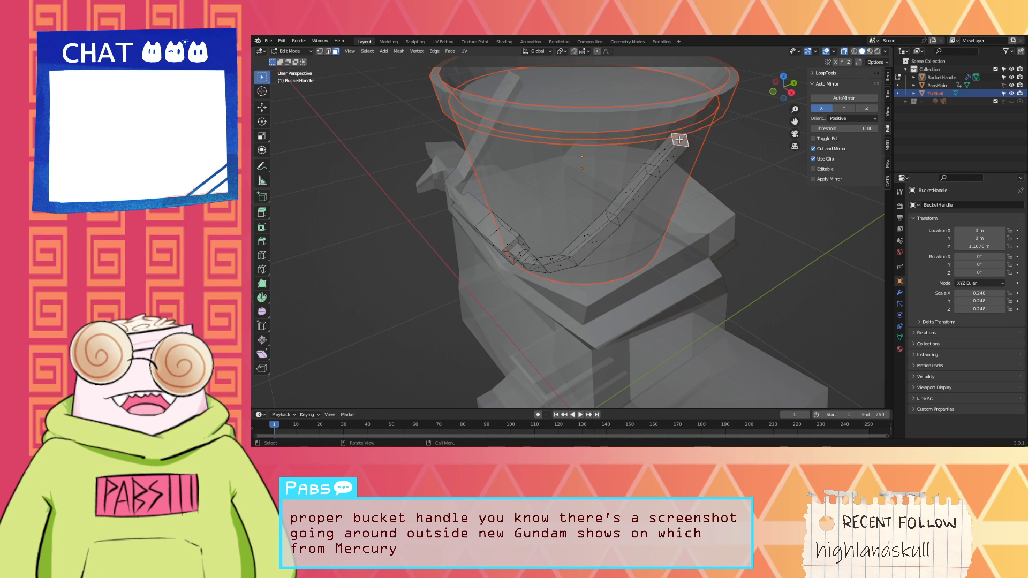
key("g")
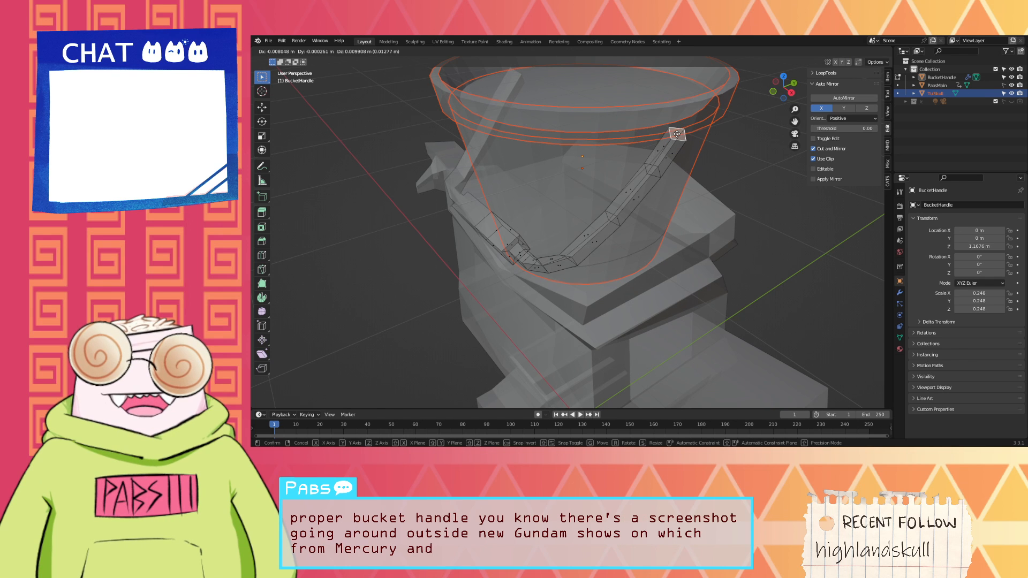
left_click(677, 134)
middle_click_drag(677, 134, 647, 116)
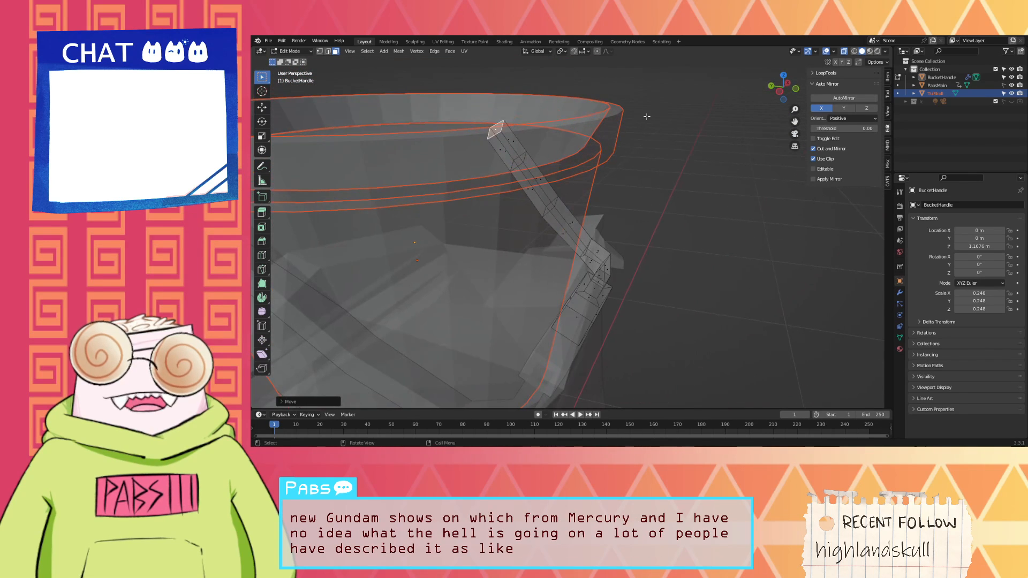
Step: Switch to vertex selection and reposition a vertex on the handle's lower bend
left_click(321, 51)
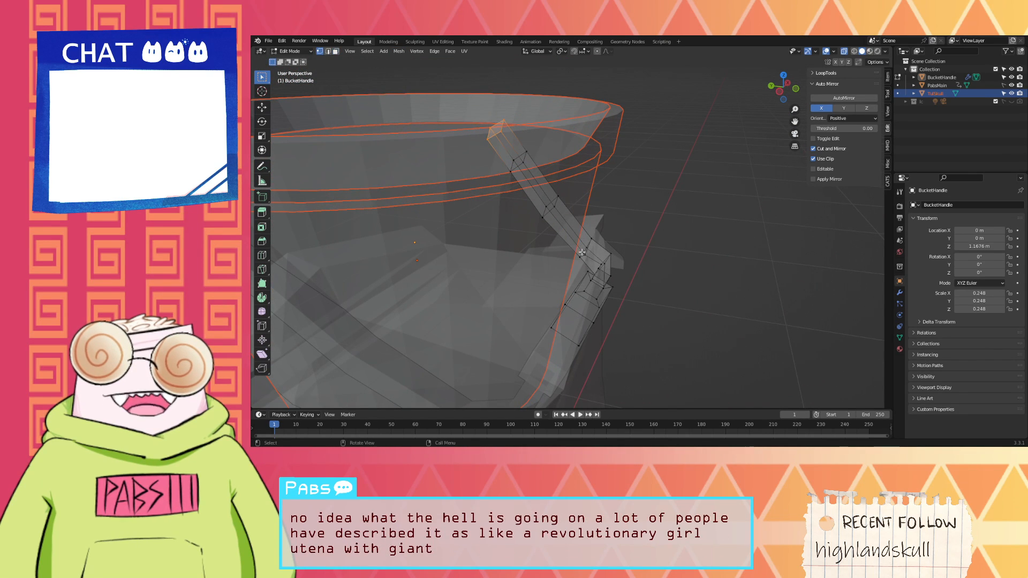
middle_click_drag(589, 246, 558, 261)
key("g")
left_click(570, 215)
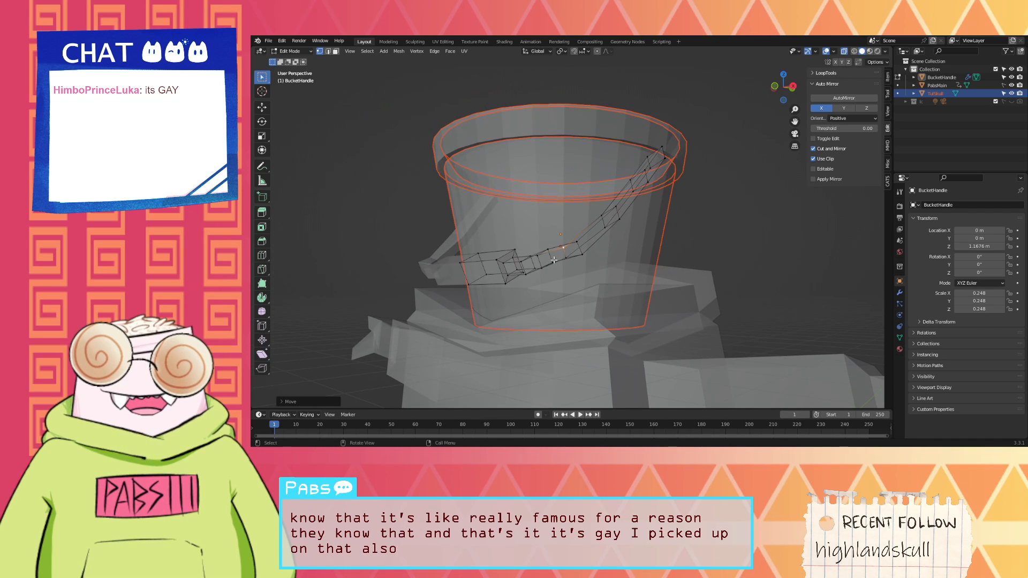
Step: Slide the lower vertex of the handle's bend along its edge and lower it about 0.004 m along Z
key("g")
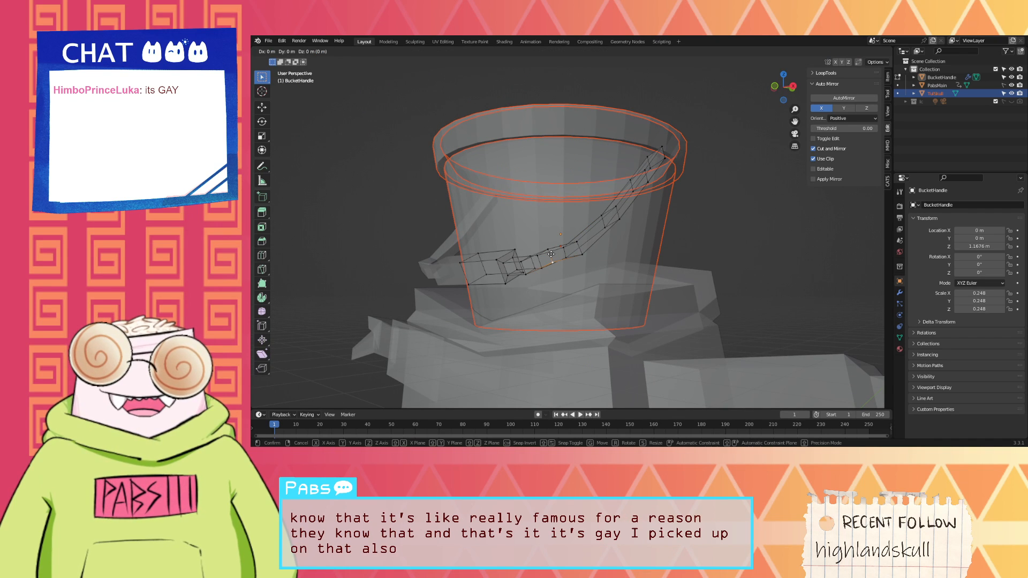
key("g")
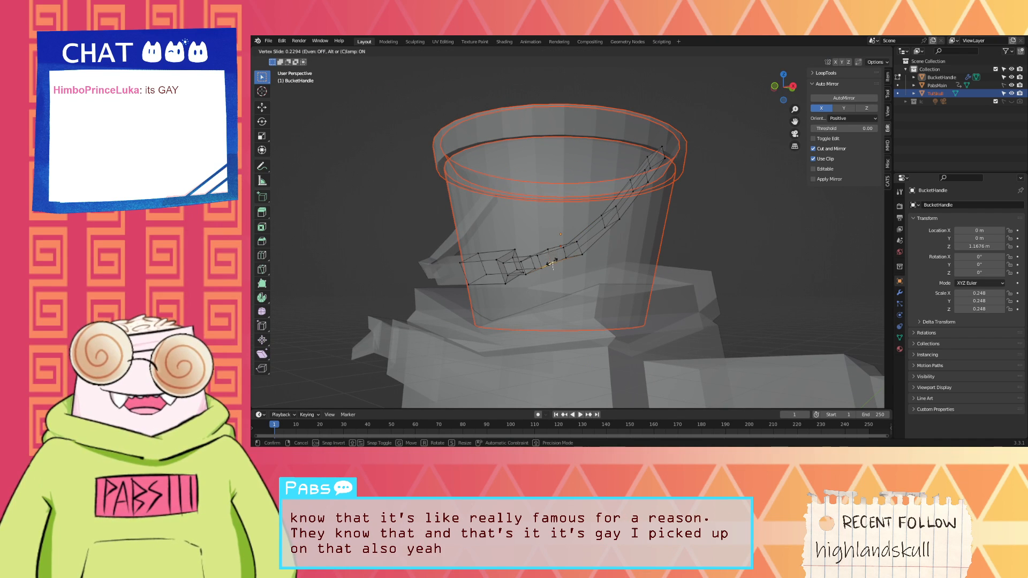
left_click(553, 264)
key("g")
key("z")
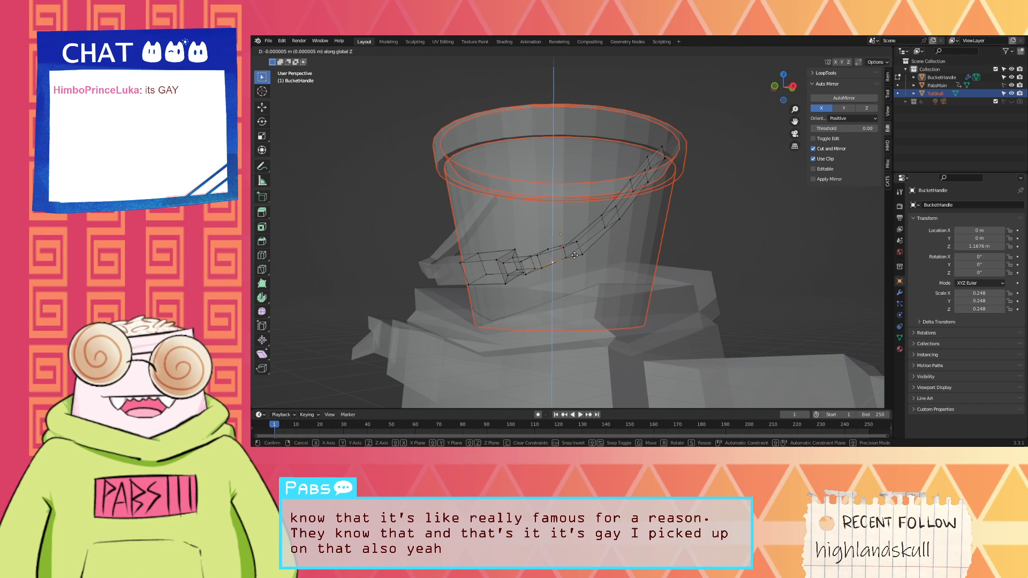
left_click(574, 258)
middle_click_drag(573, 258, 565, 270)
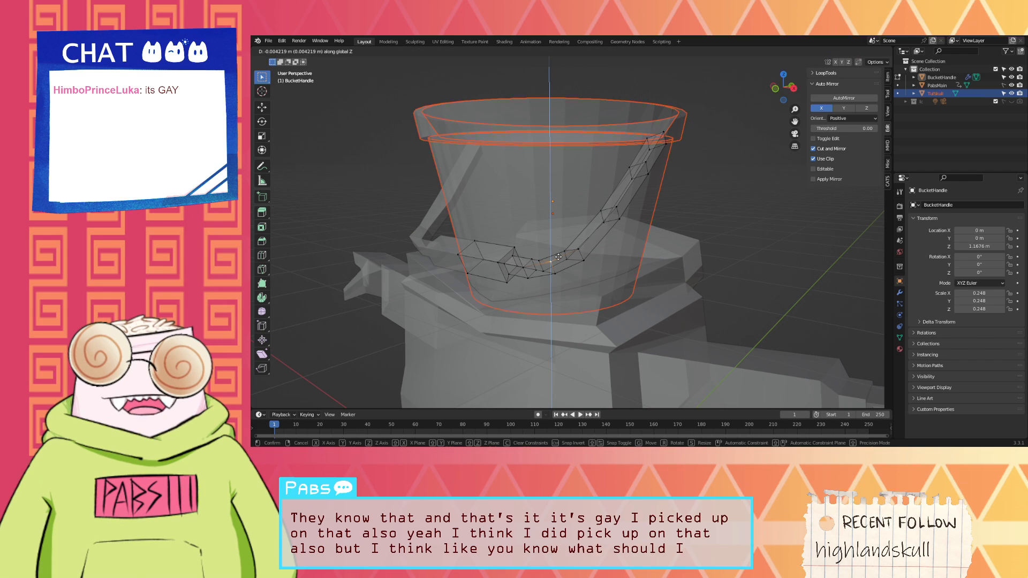
left_click(557, 255)
Step: Move the inner corner vertex of the handle's lower bend by about 0.011 m
middle_click_drag(557, 255, 616, 229)
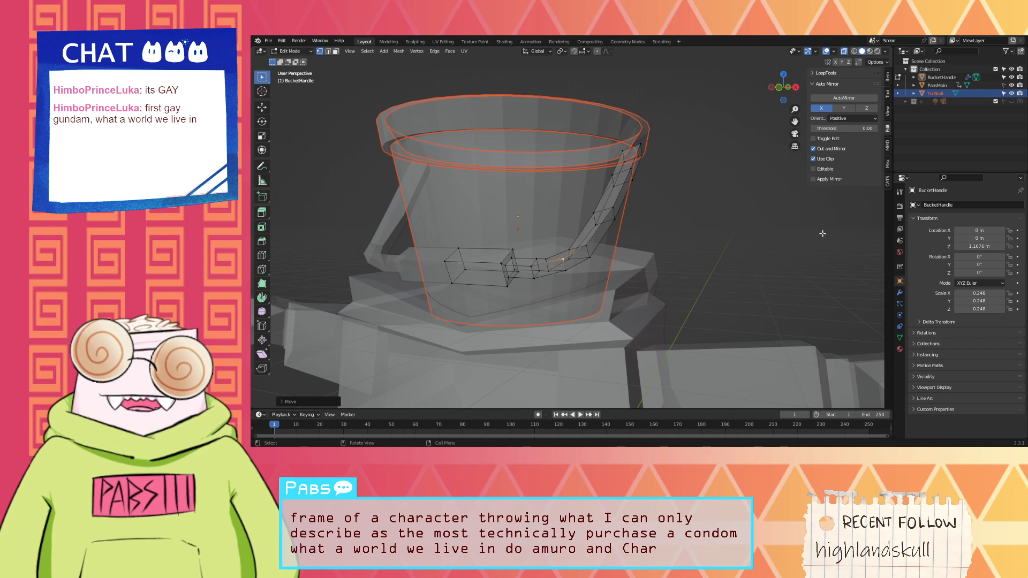
middle_click_drag(547, 404, 711, 333)
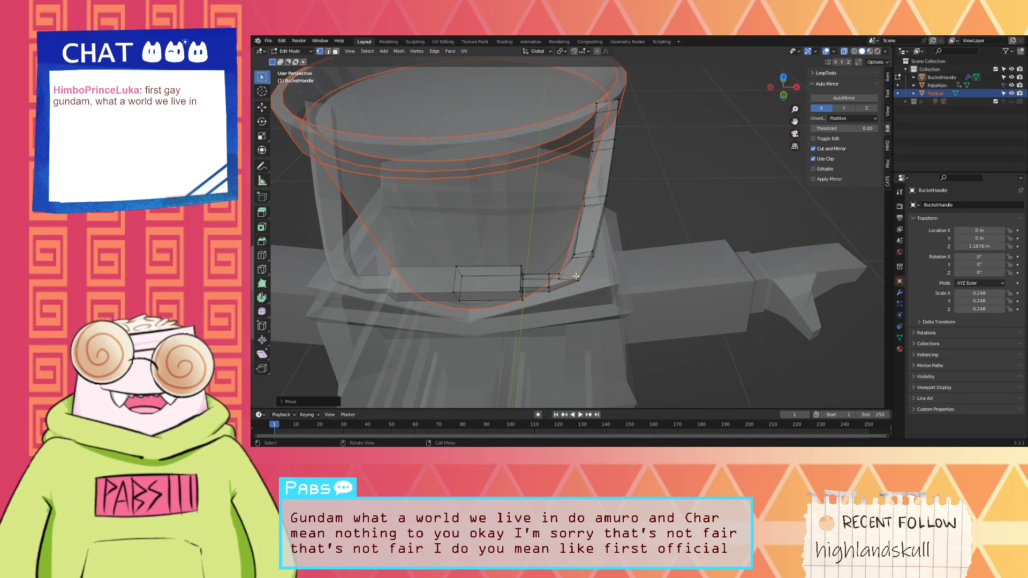
mouse_move(576, 276)
middle_mouse_down()
mouse_move(632, 288)
mouse_move(591, 270)
mouse_move(608, 278)
mouse_move(575, 281)
middle_mouse_up()
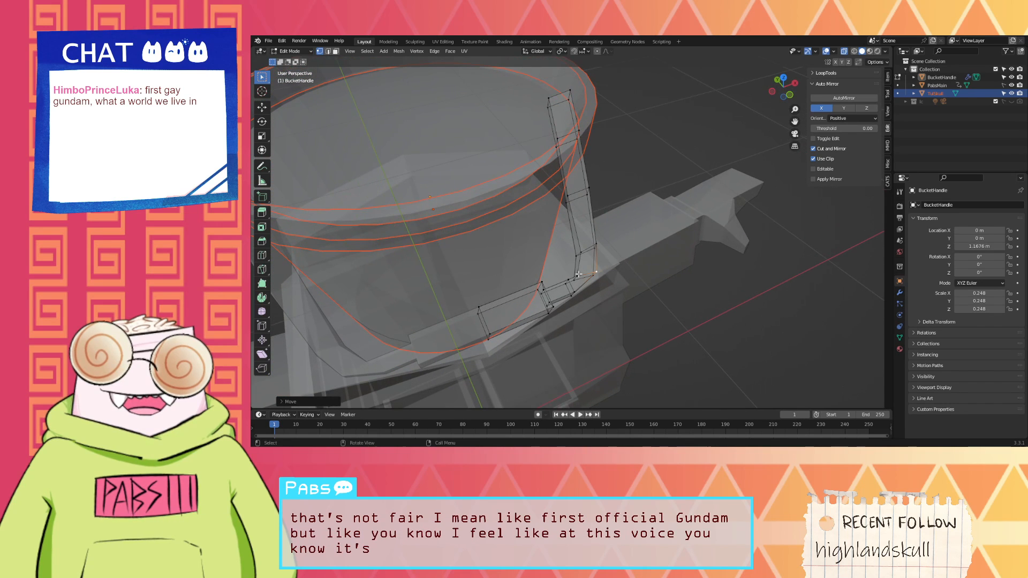
left_click(580, 274)
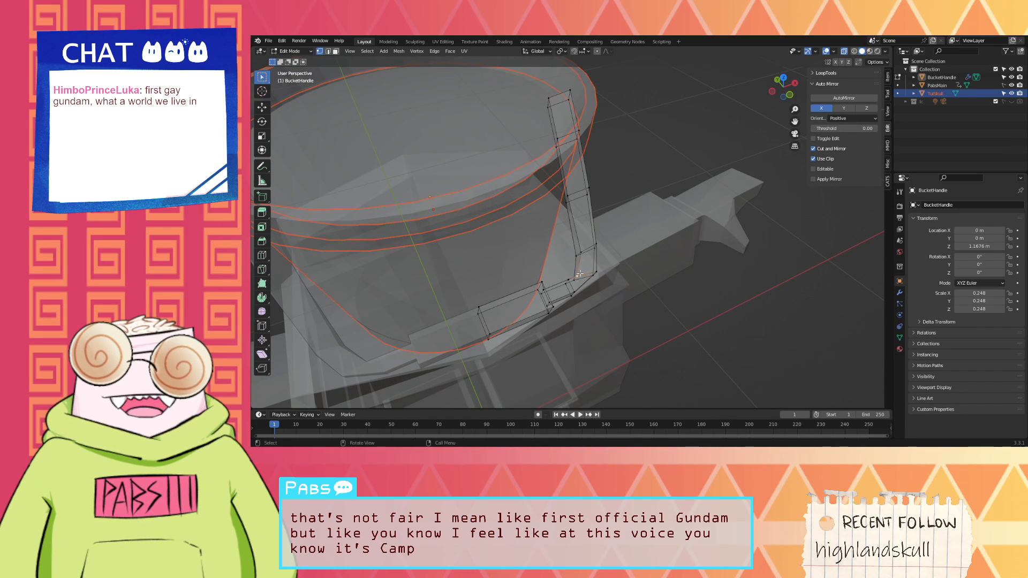
key("g")
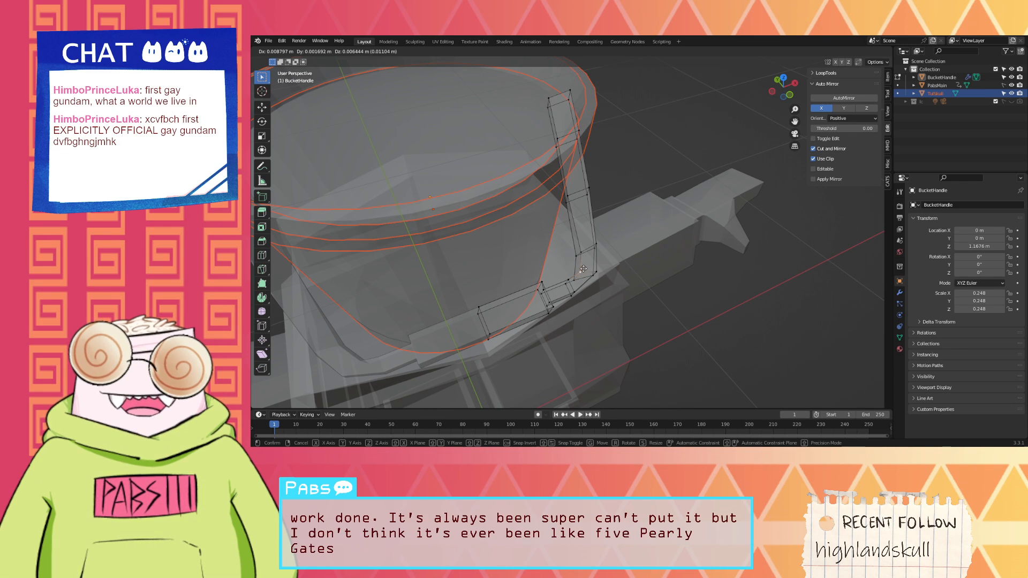
left_click(582, 267)
middle_click_drag(583, 268, 515, 230)
scroll(535, 249, "down", 2)
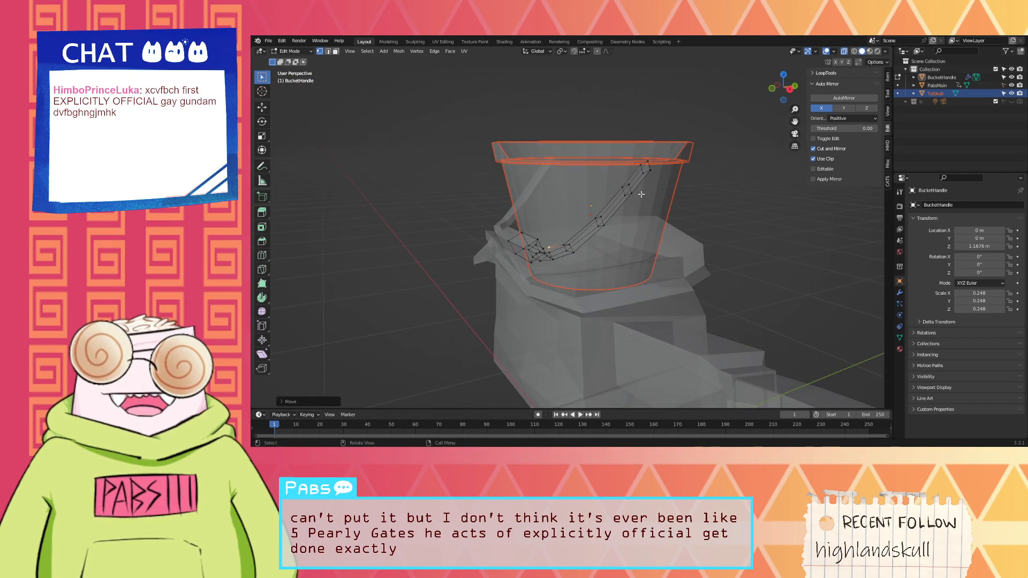
left_click_drag(659, 179, 629, 153)
middle_click_drag(685, 155, 652, 189)
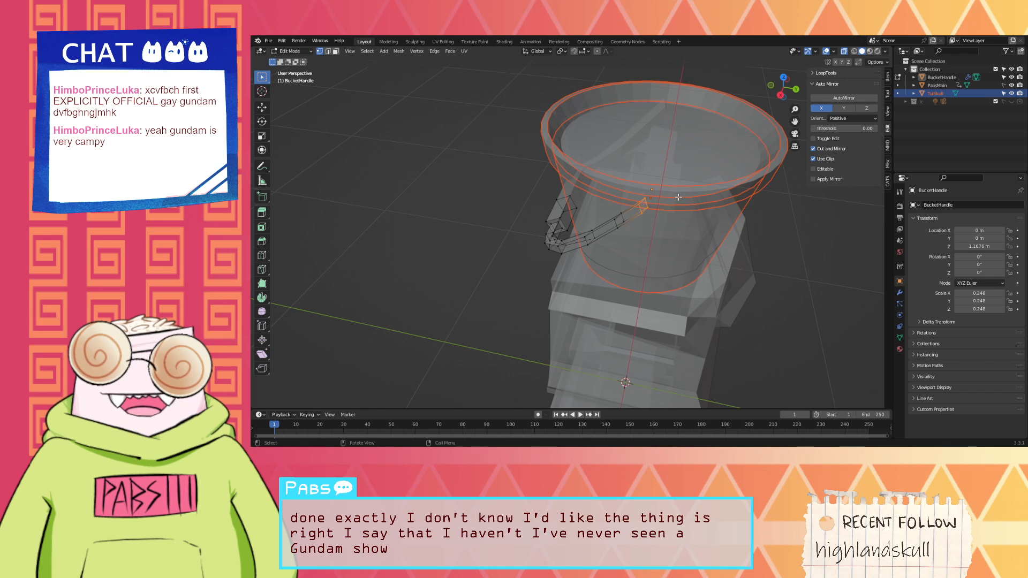
middle_click_drag(679, 197, 699, 194)
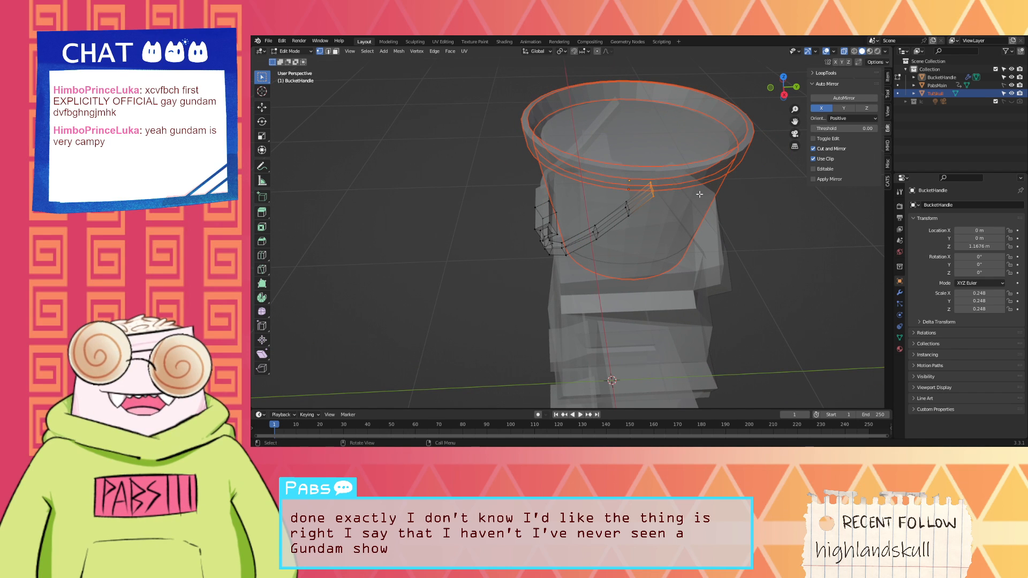
left_click(694, 194)
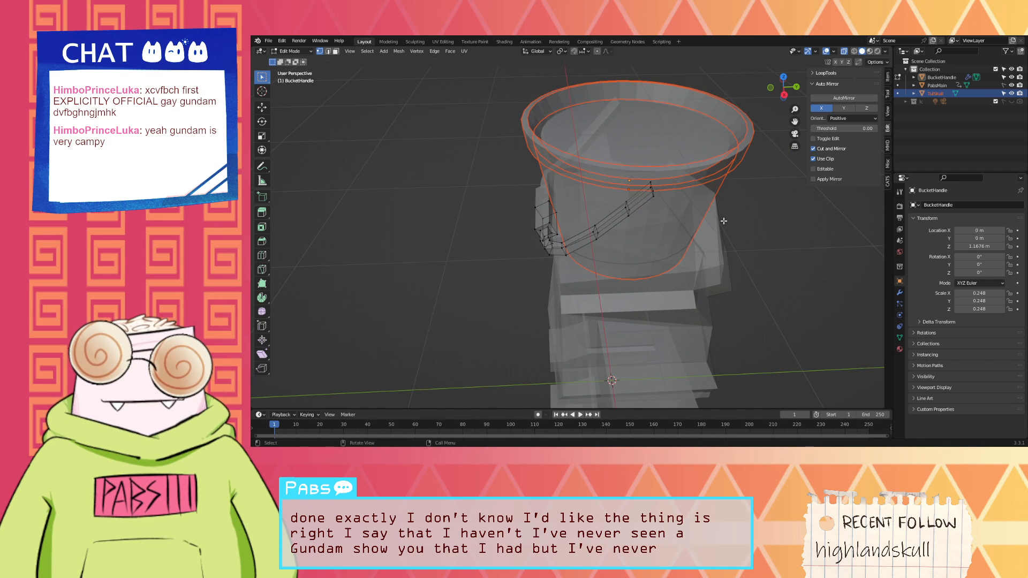
Step: Select the entire handle, shift it slightly along Y relative to the bucket, and deselect it
middle_click_drag(694, 195, 733, 222)
key("a")
key("g")
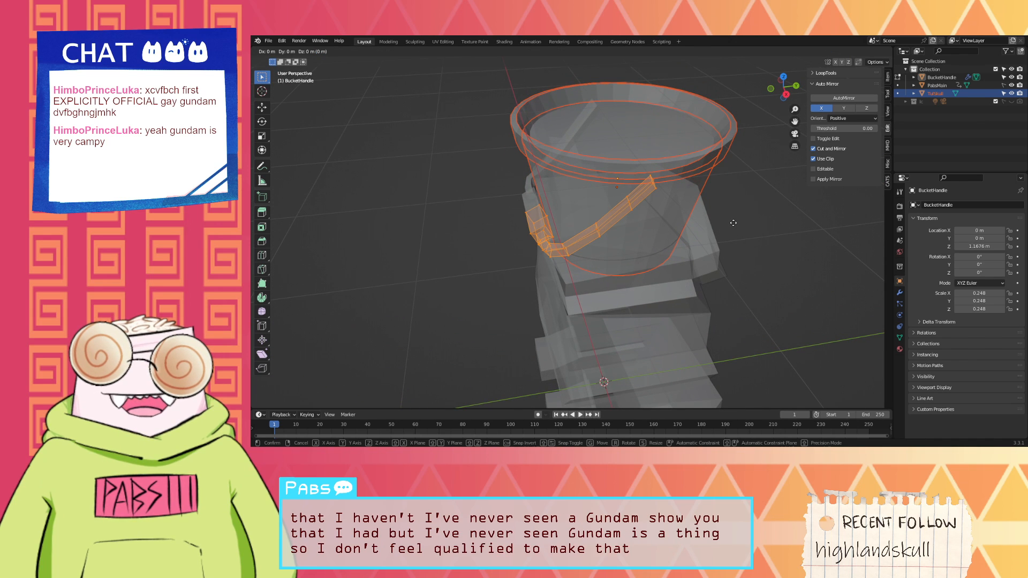
key("y")
left_click(733, 223)
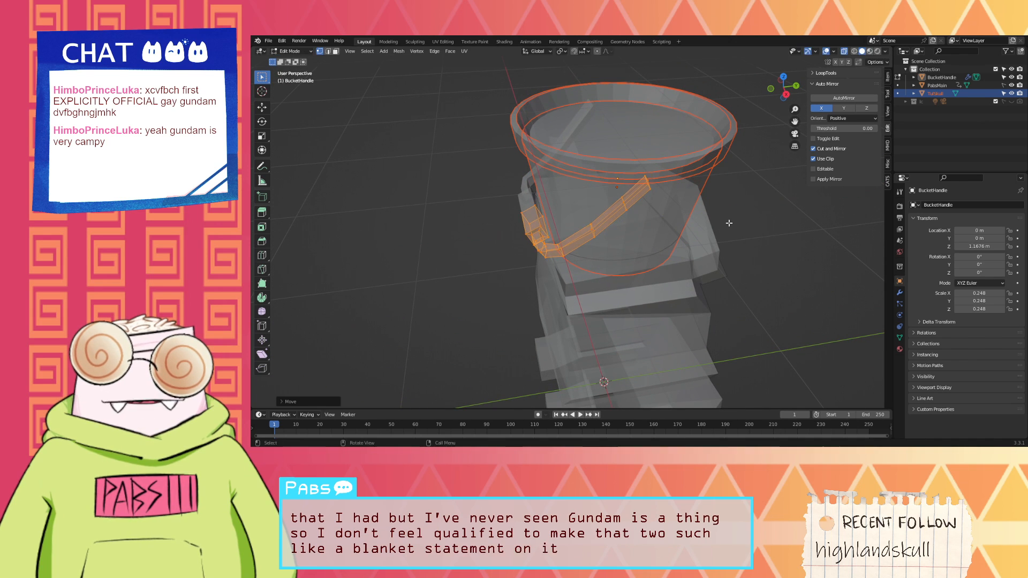
middle_click_drag(733, 223, 726, 155)
left_click(719, 224)
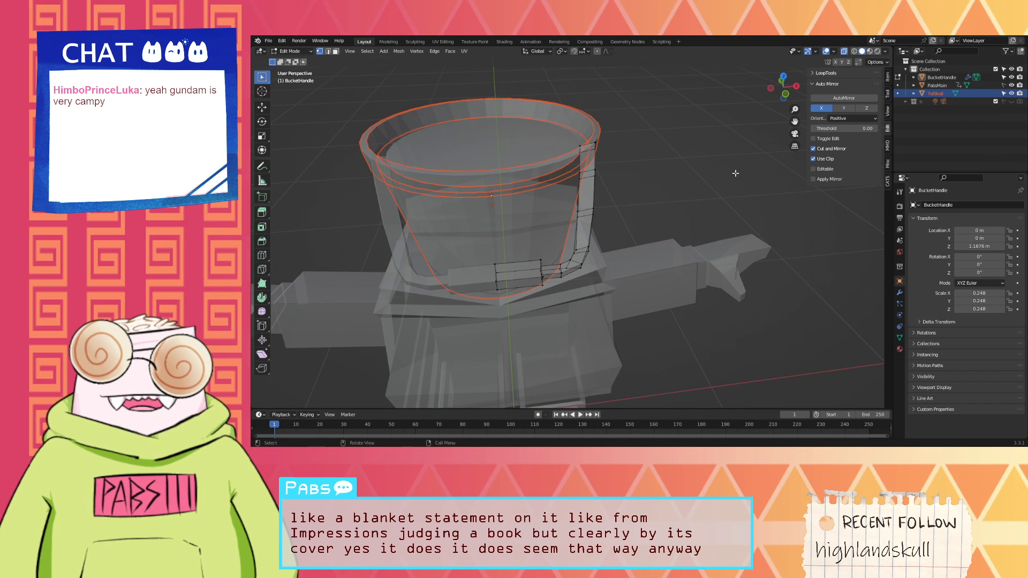
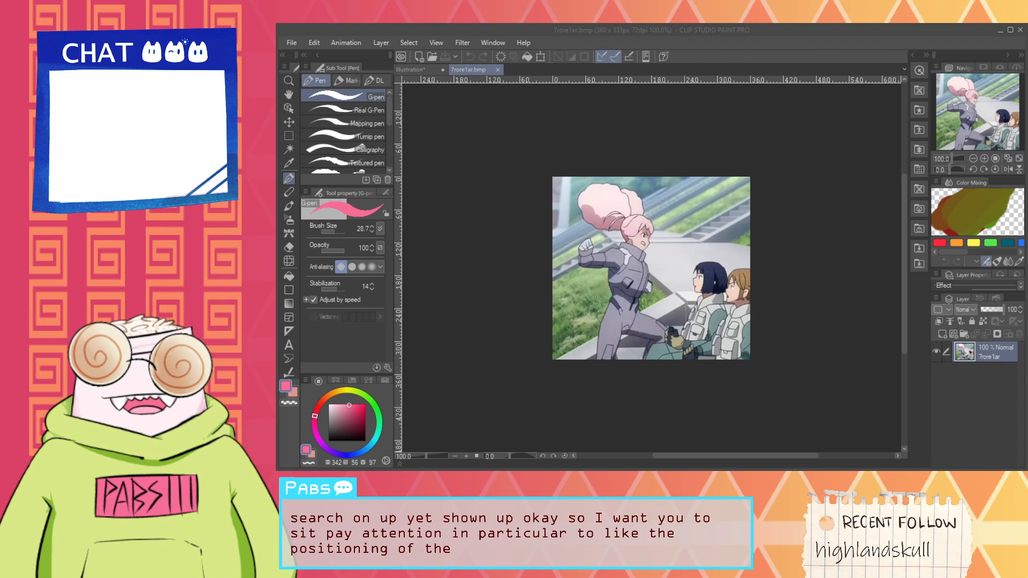
Step: Switch to Clip Studio Paint, examine the punch scene in the two anime reference images, and close both files
left_click(859, 456)
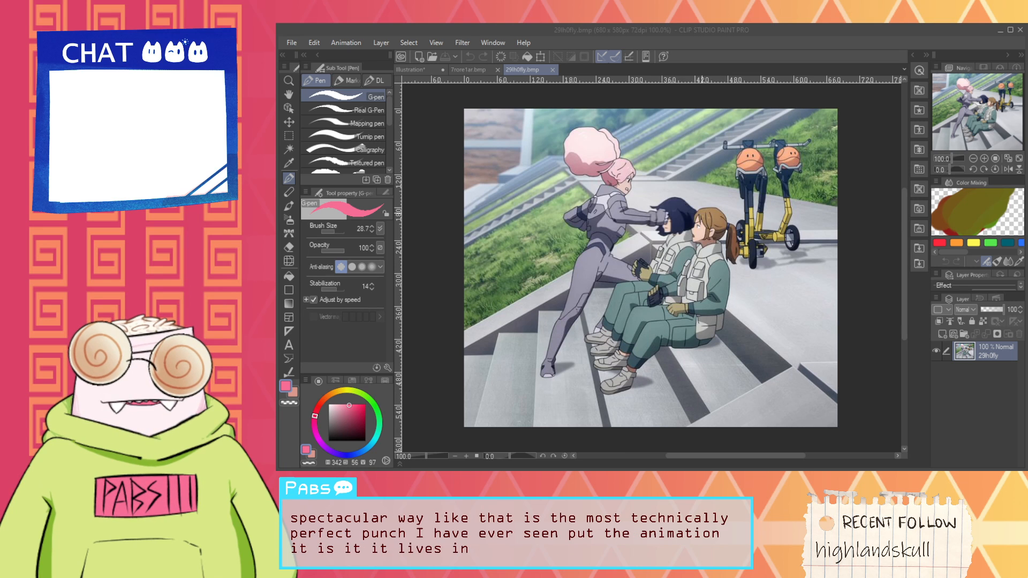
key("ctrl+plus")
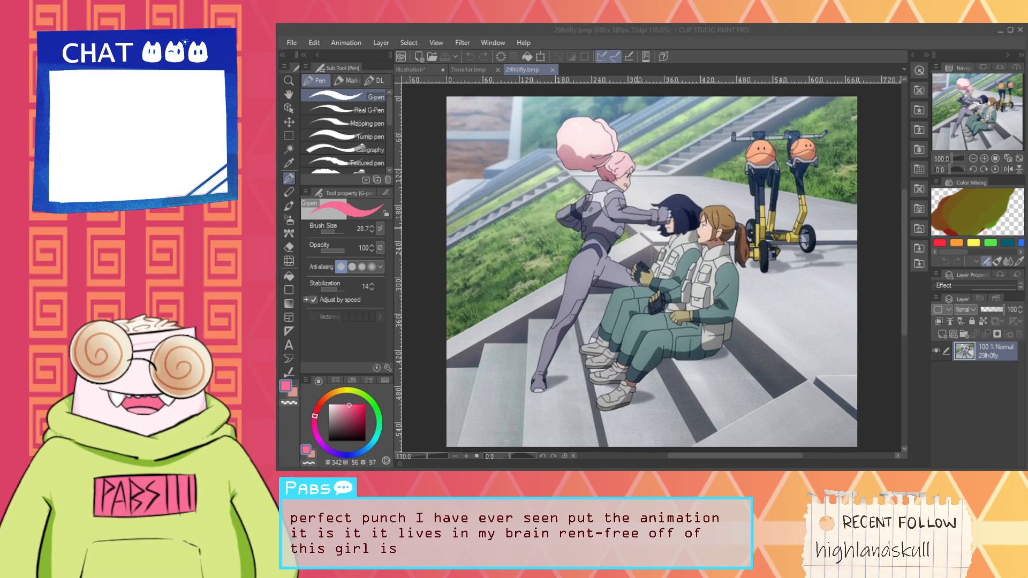
scroll(706, 186, "up", 2)
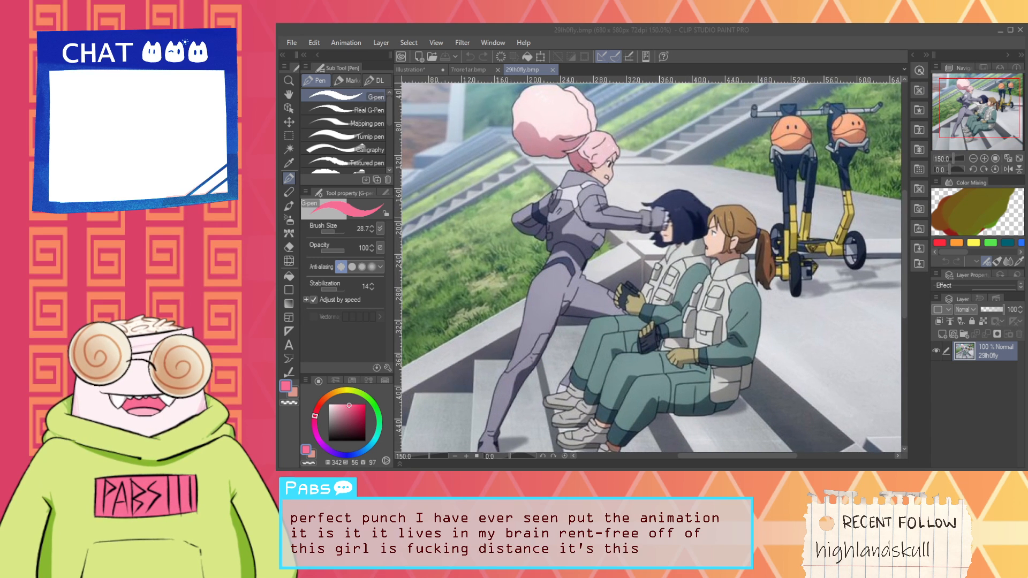
scroll(690, 221, "down", 2)
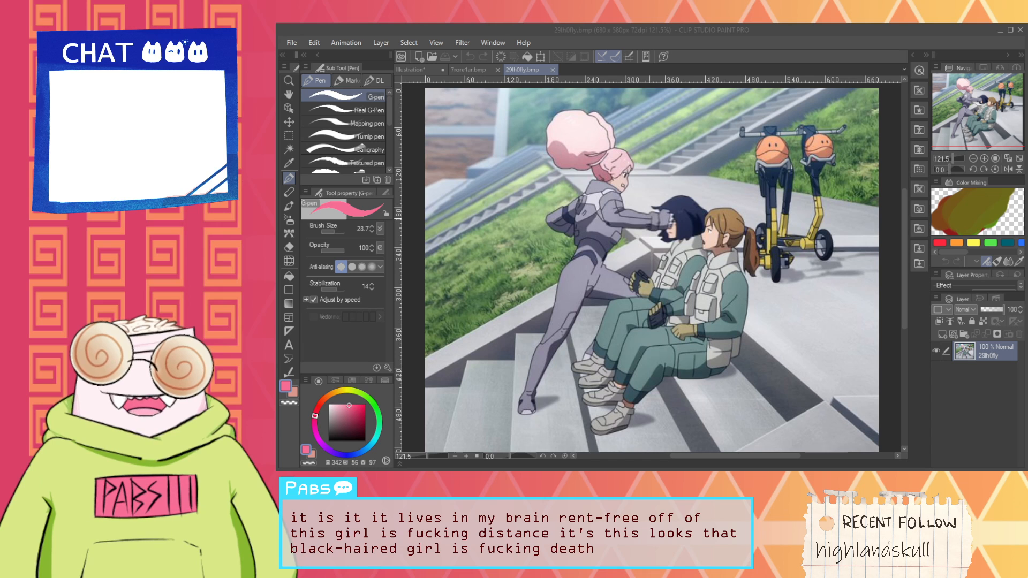
left_click(551, 70)
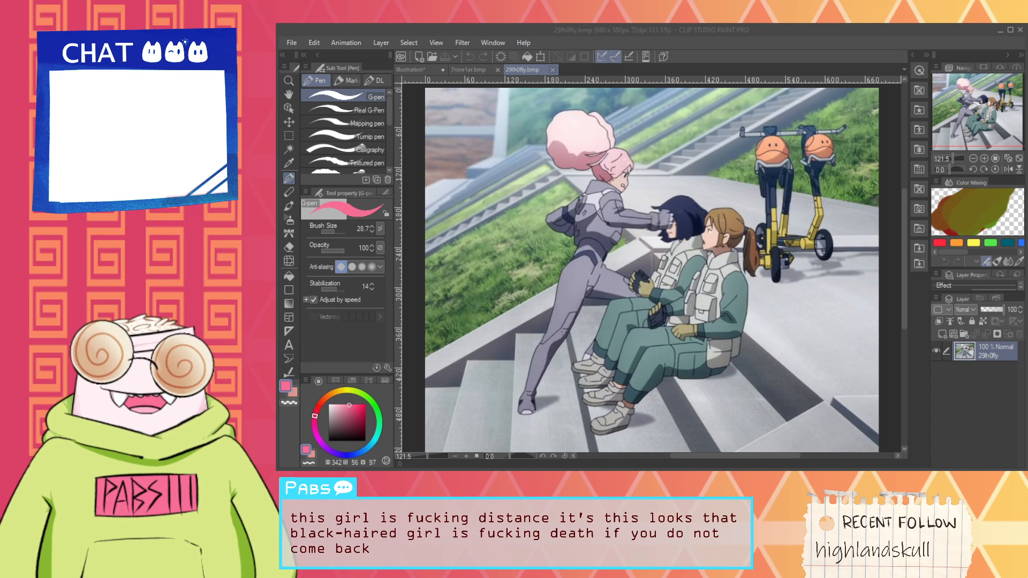
left_click(497, 70)
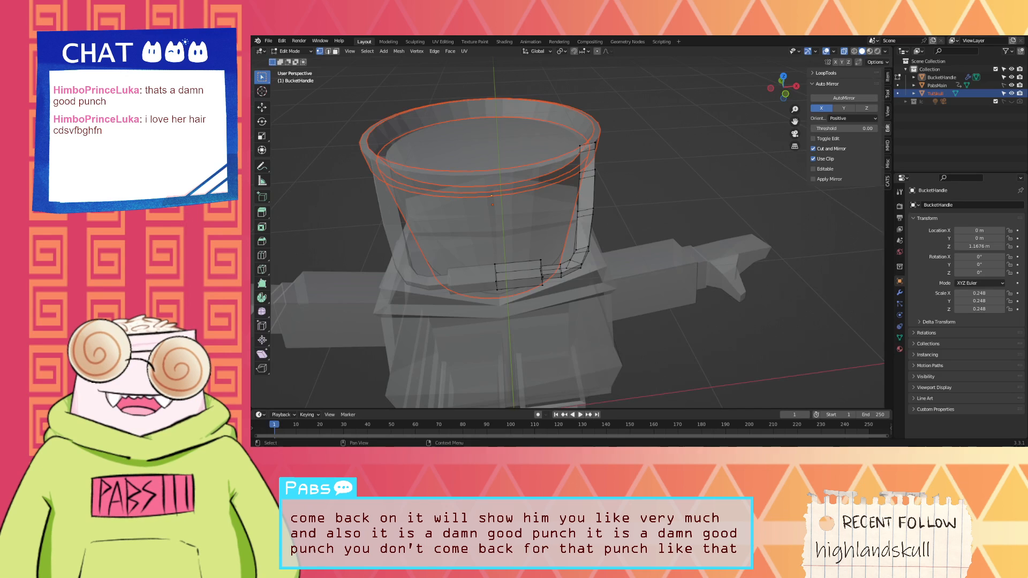
Step: Return to Blender and inspect the handle's fit around the bucket from the front and sides
middle_click_drag(766, 332, 798, 232)
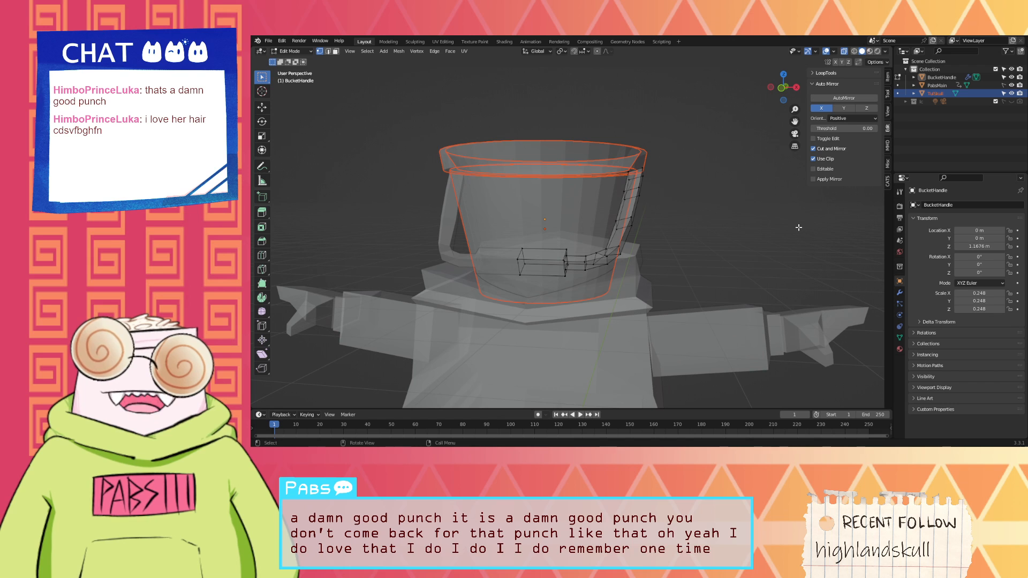
middle_click_drag(799, 228, 710, 257)
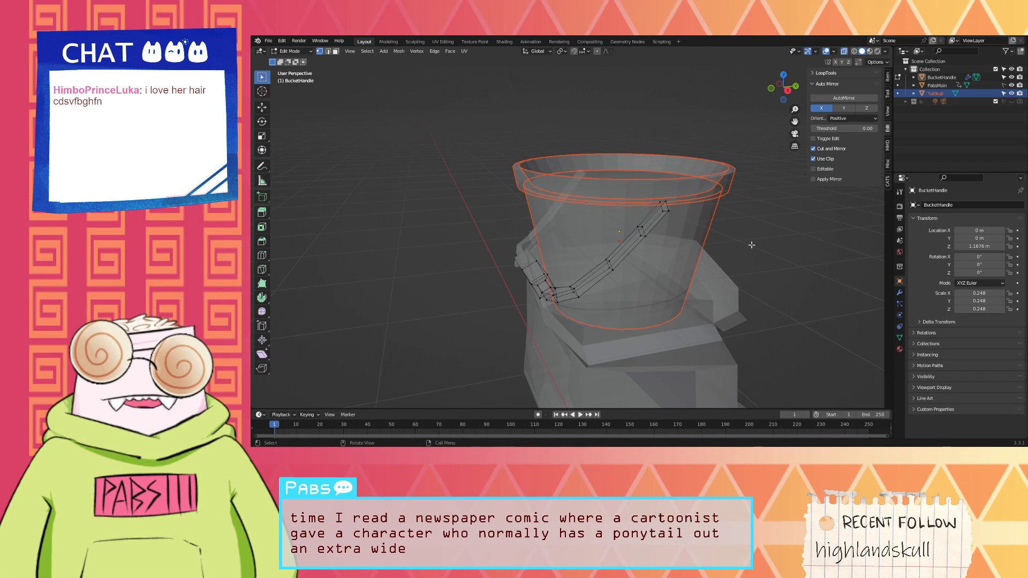
middle_click_drag(753, 244, 829, 229)
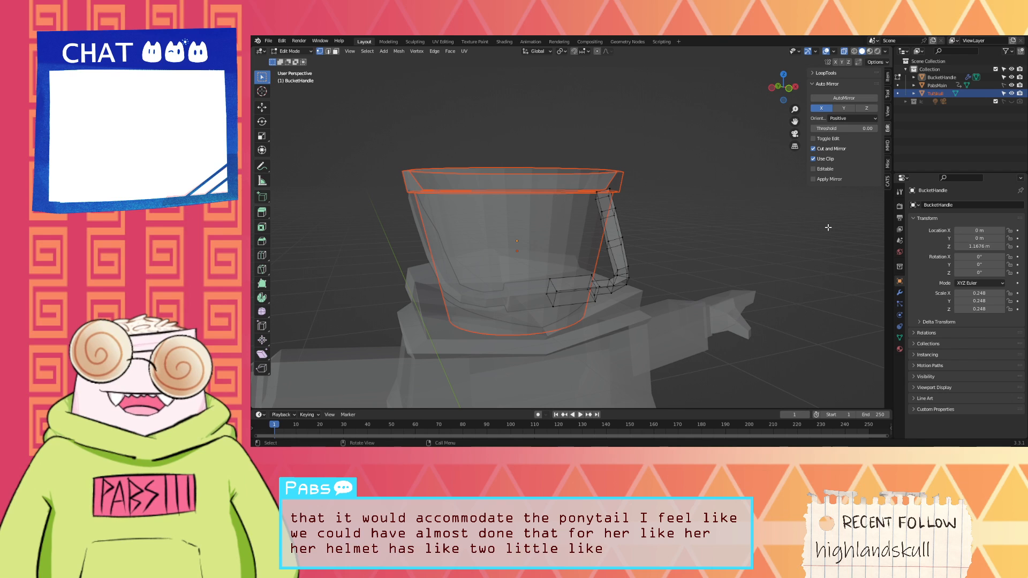
middle_click_drag(810, 228, 774, 230)
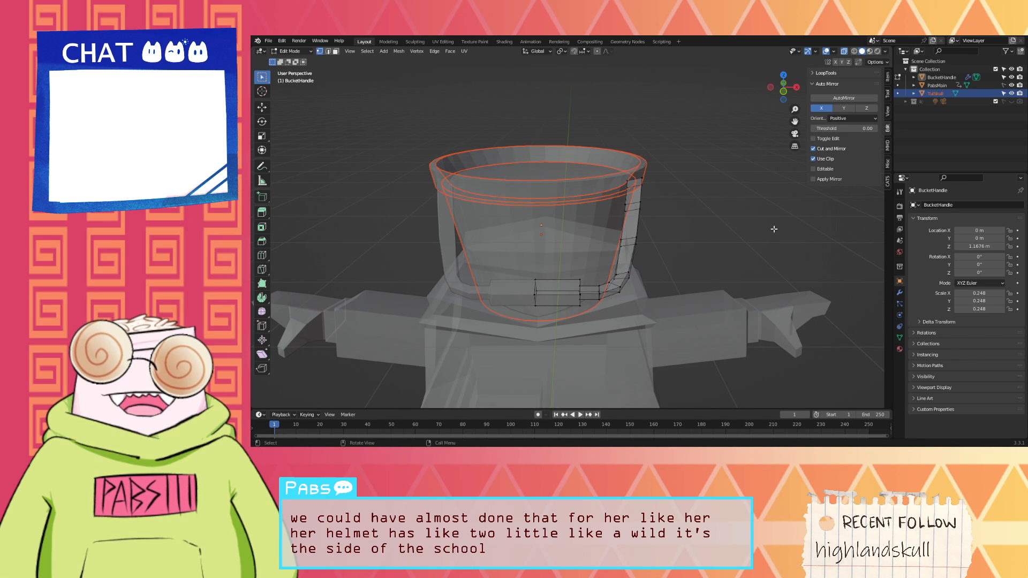
middle_click_drag(774, 229, 721, 204)
mouse_move(761, 208)
middle_mouse_down()
mouse_move(770, 207)
mouse_move(757, 231)
mouse_move(703, 228)
mouse_move(755, 224)
middle_mouse_up()
scroll(755, 225, "down", 2)
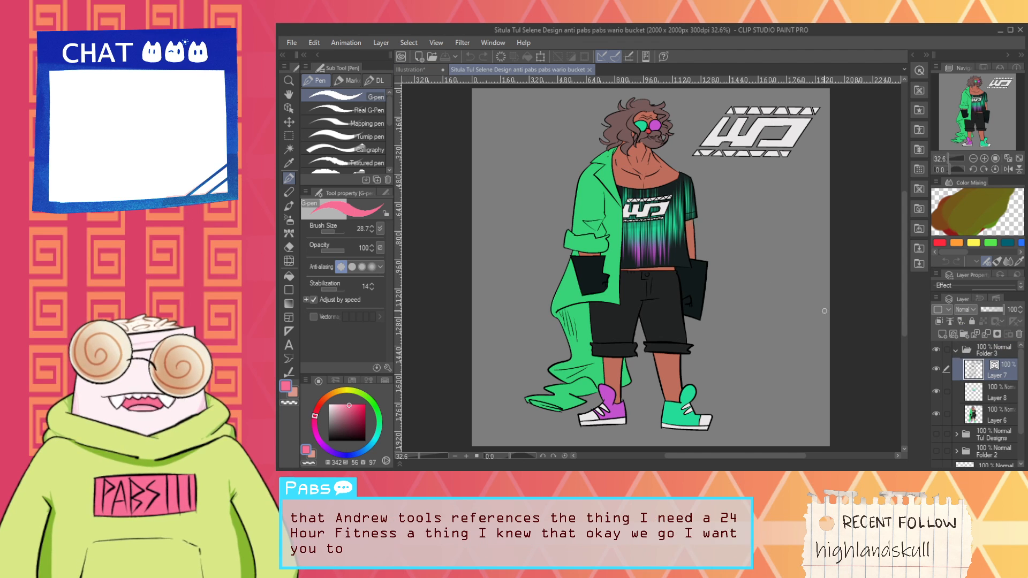
Step: In Clip Studio Paint's Situla Tul design file, hide Folder 3, check Tul Designs, and examine the bucket-headed characters in Folder 2
left_click(955, 349)
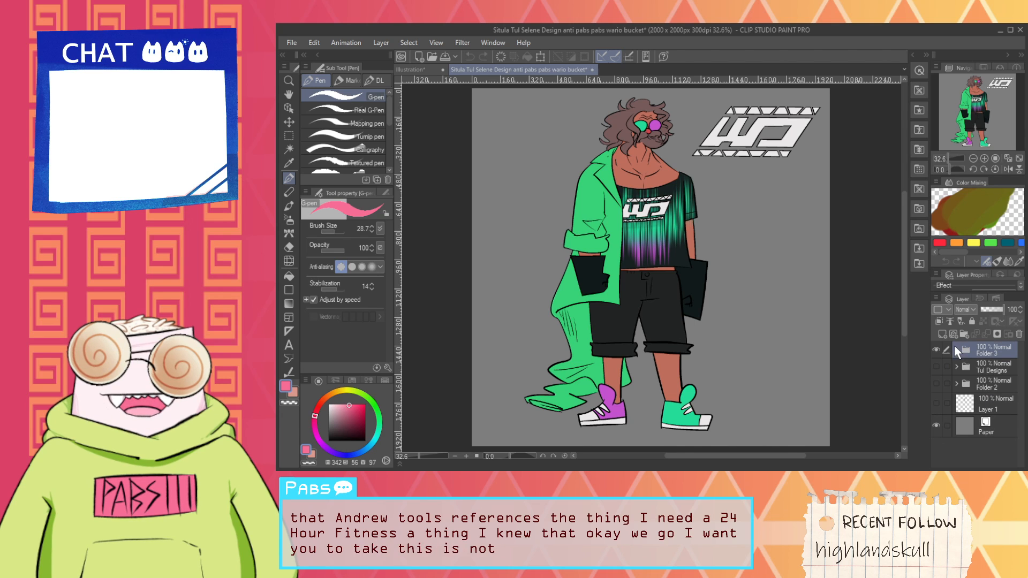
left_click(936, 349)
left_click(936, 367)
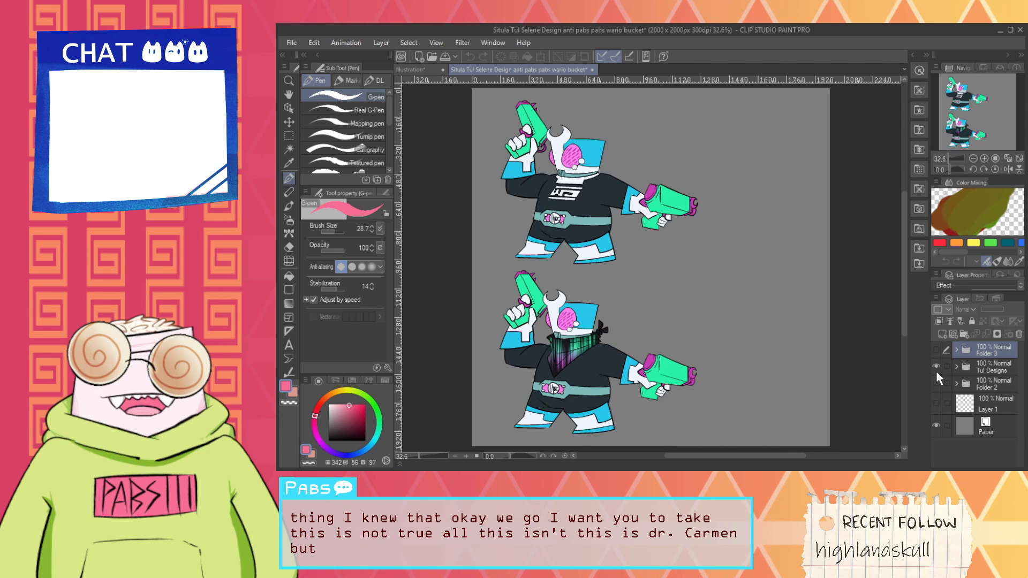
left_click(937, 367)
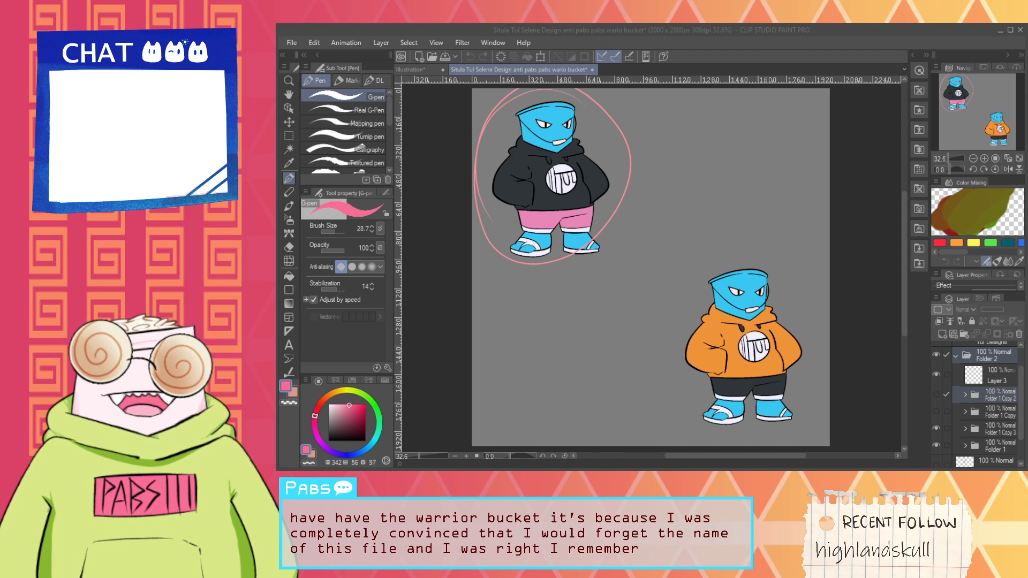
scroll(526, 141, "up", 1)
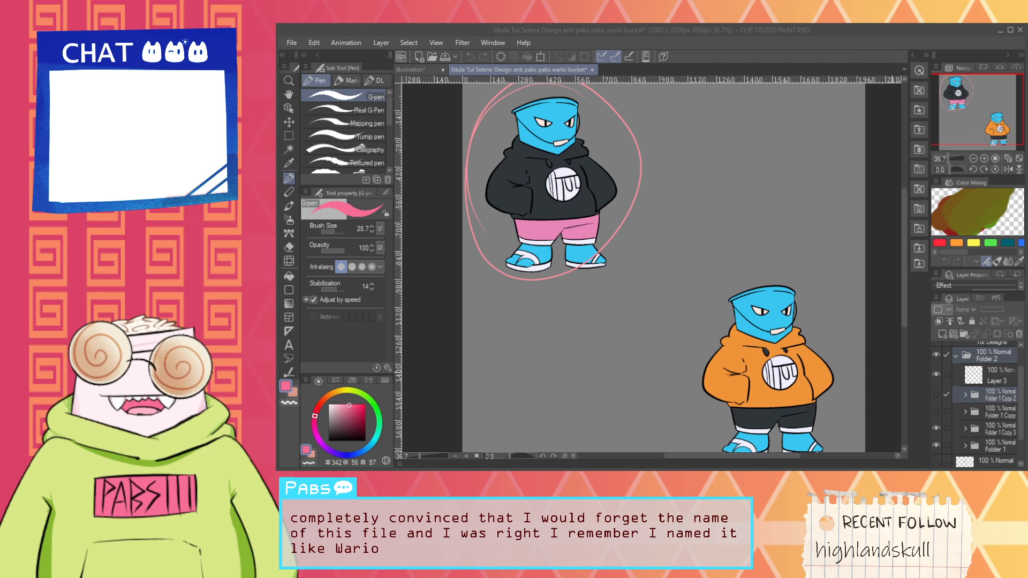
scroll(977, 402, "up", 1)
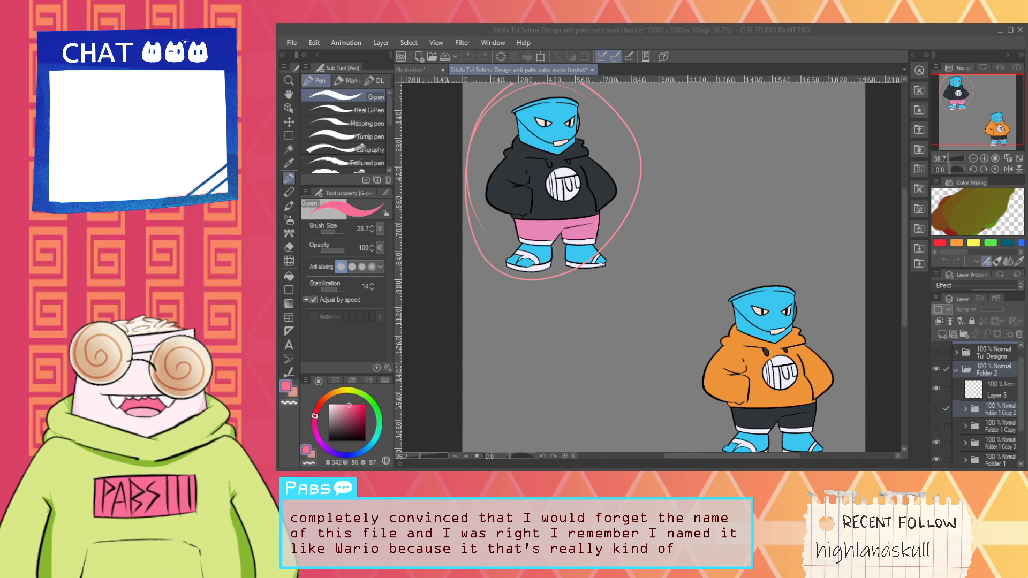
Step: Sample the black hoodie's dark colour from the design drawing and fill the blank Illustration canvas with it
left_click(994, 369)
scroll(667, 254, "up", 1)
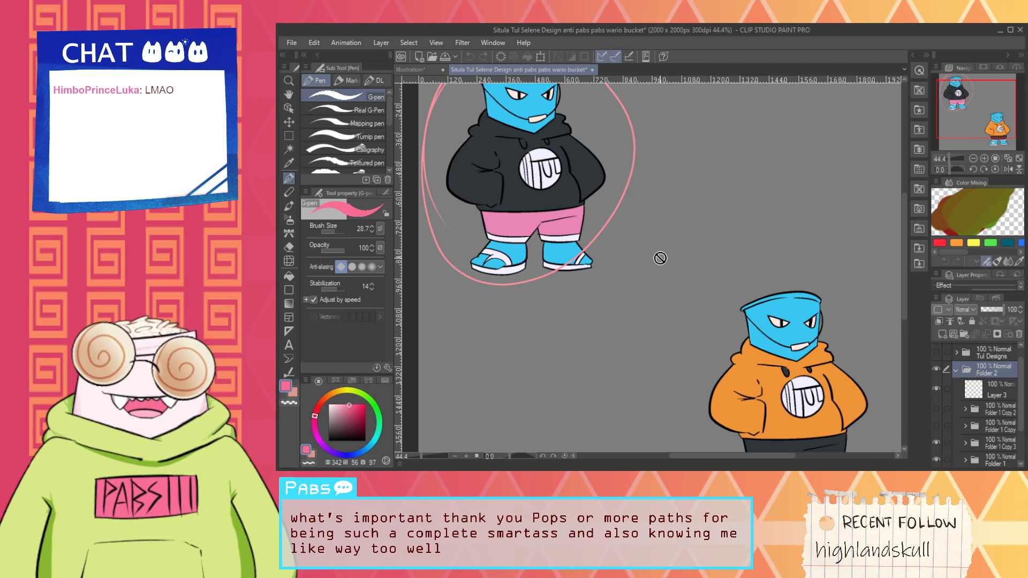
key("space")
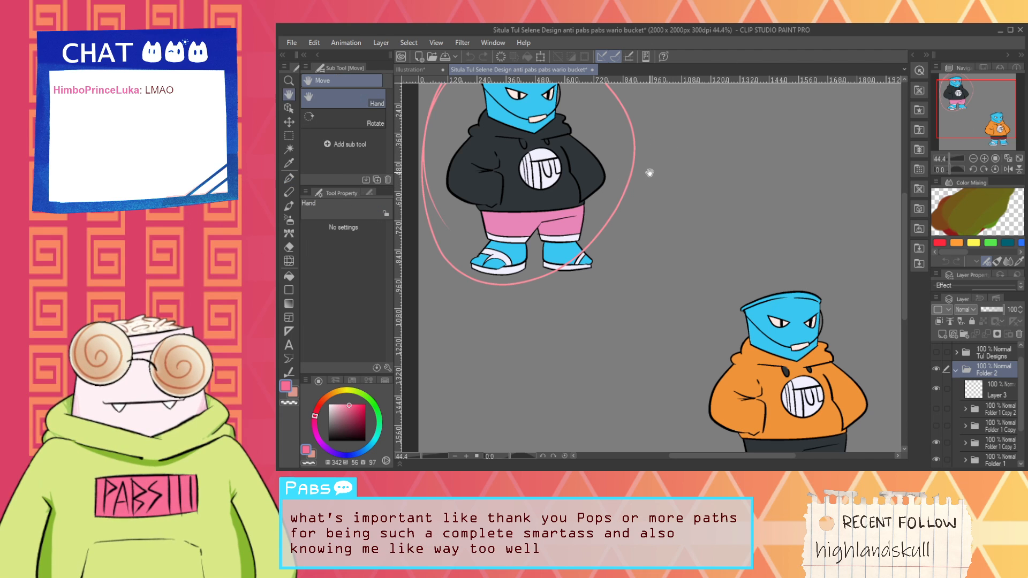
left_click_drag(650, 173, 732, 257)
left_click(566, 243, "alt")
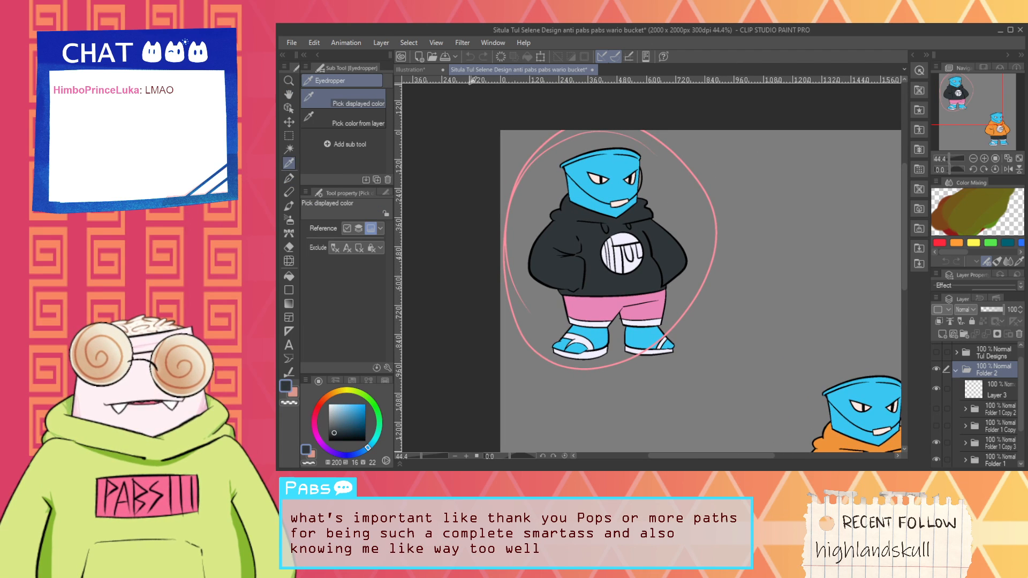
left_click(423, 70)
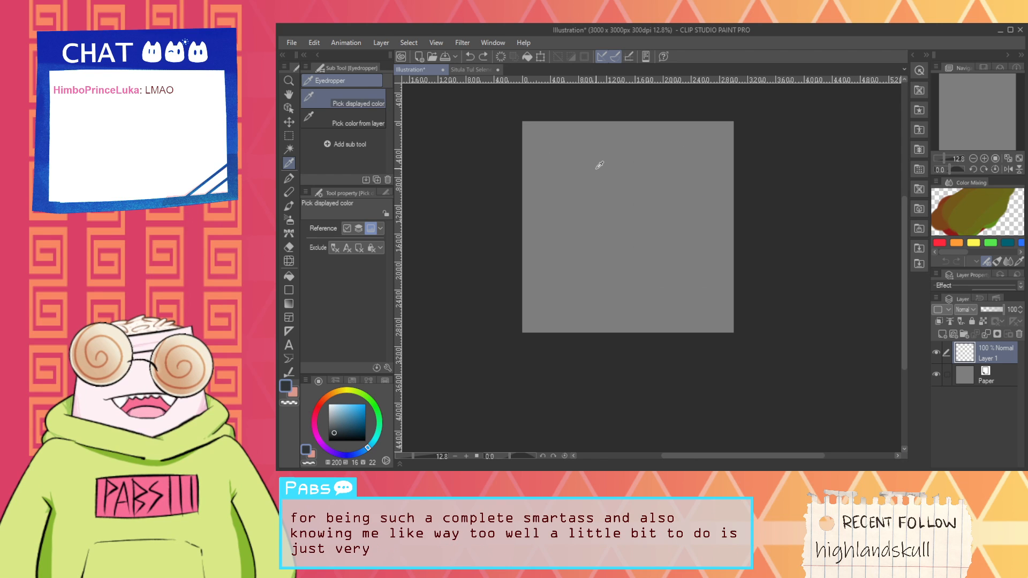
key("g")
left_click(617, 221)
scroll(617, 220, "down", 1)
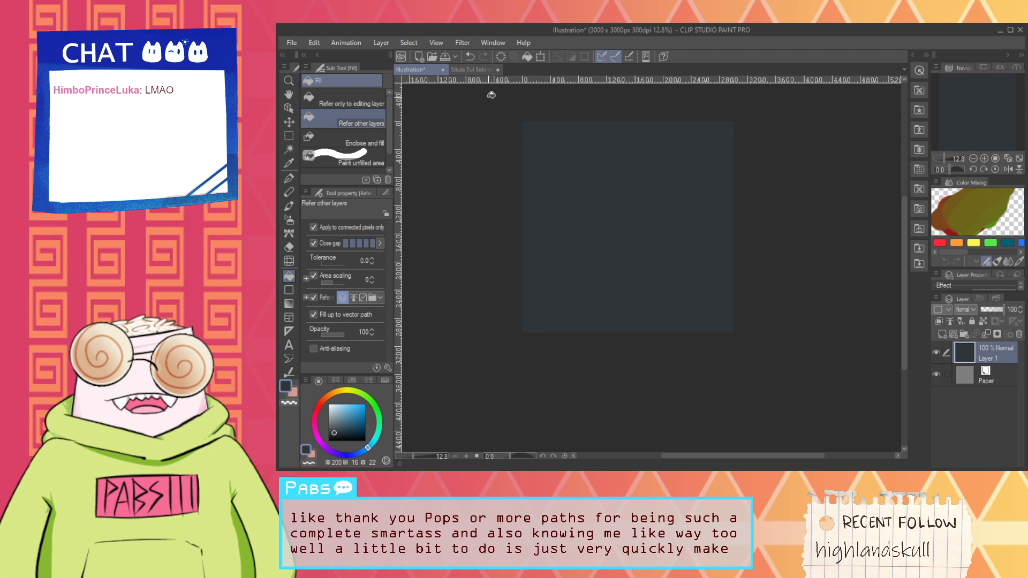
Step: Sample the pink of the character's shorts and fill a full-height vertical strip along the Illustration canvas's right edge with it
left_click(457, 69)
key("i")
left_click(610, 303)
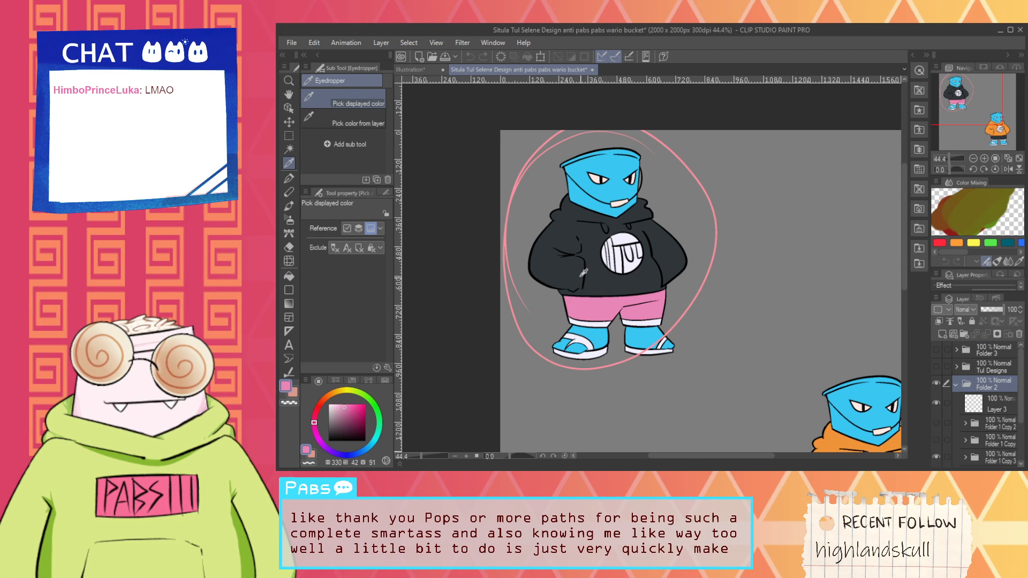
left_click(423, 71)
scroll(635, 193, "up", 1)
key("m")
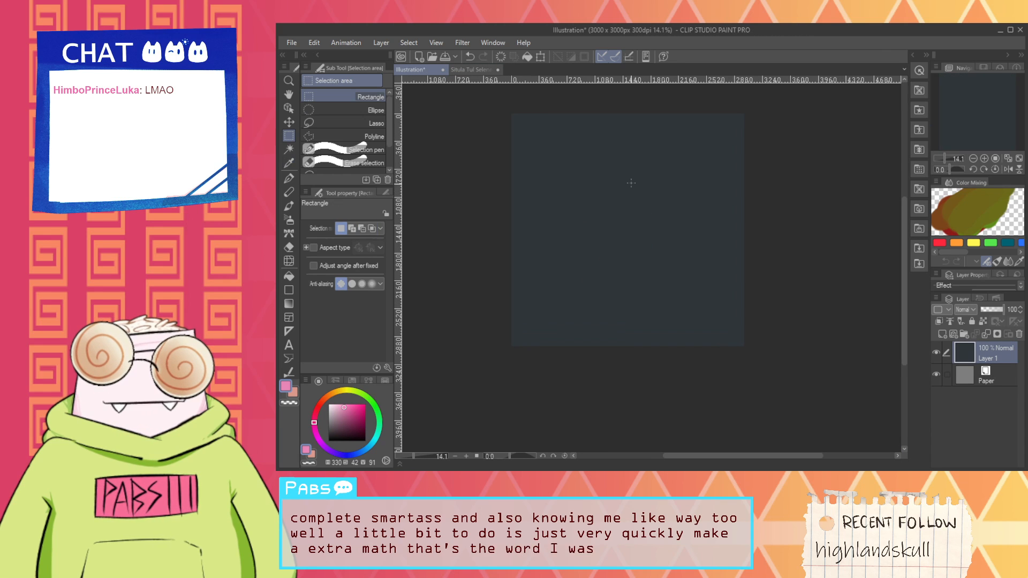
left_click_drag(682, 102, 771, 365)
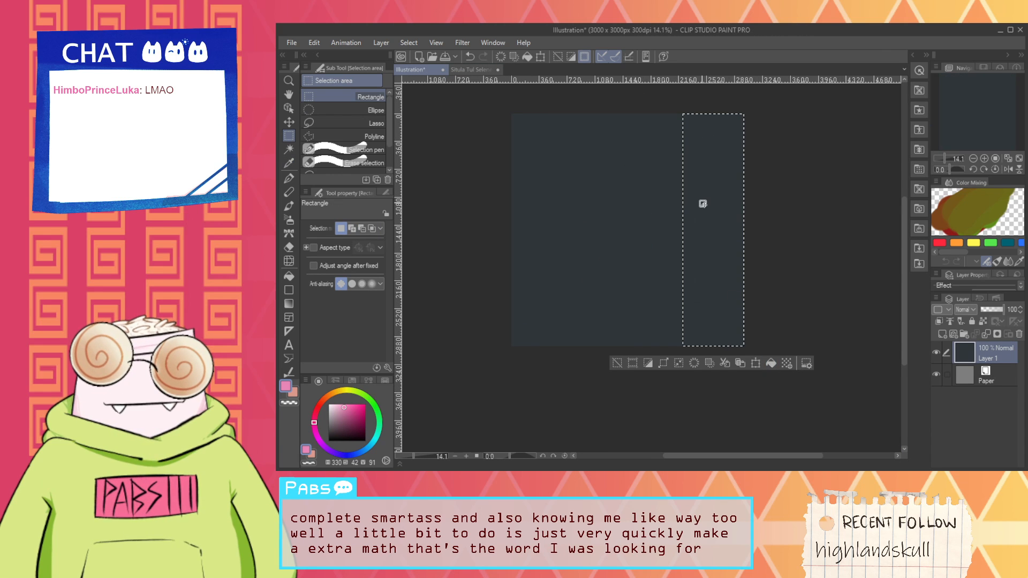
left_click(771, 363)
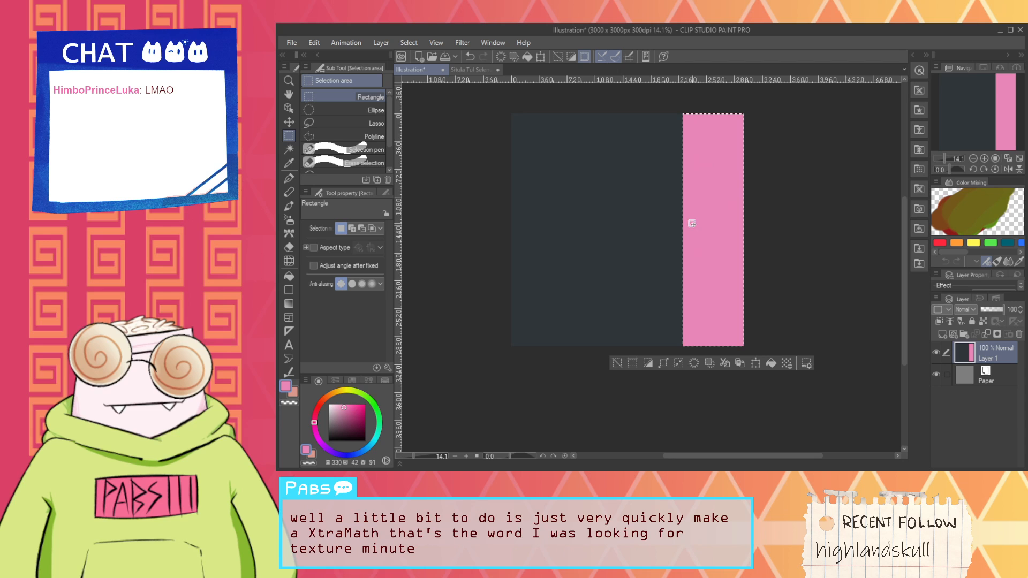
Step: Sample the white of the hoodie's logo and fill the pink strip's lower portion with it, leaving a pink block above
left_click(489, 69)
key("i")
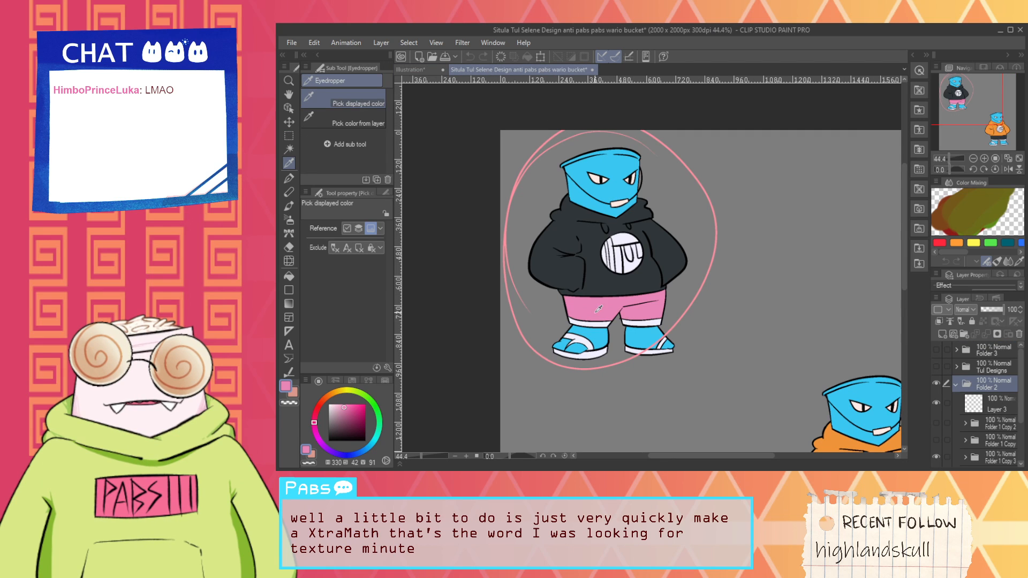
left_click(626, 261)
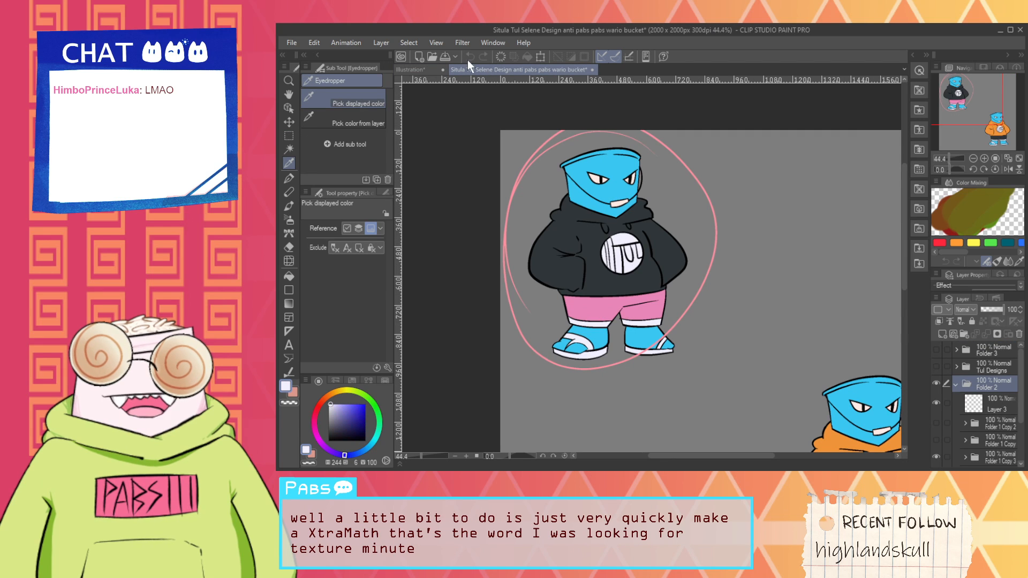
left_click(427, 70)
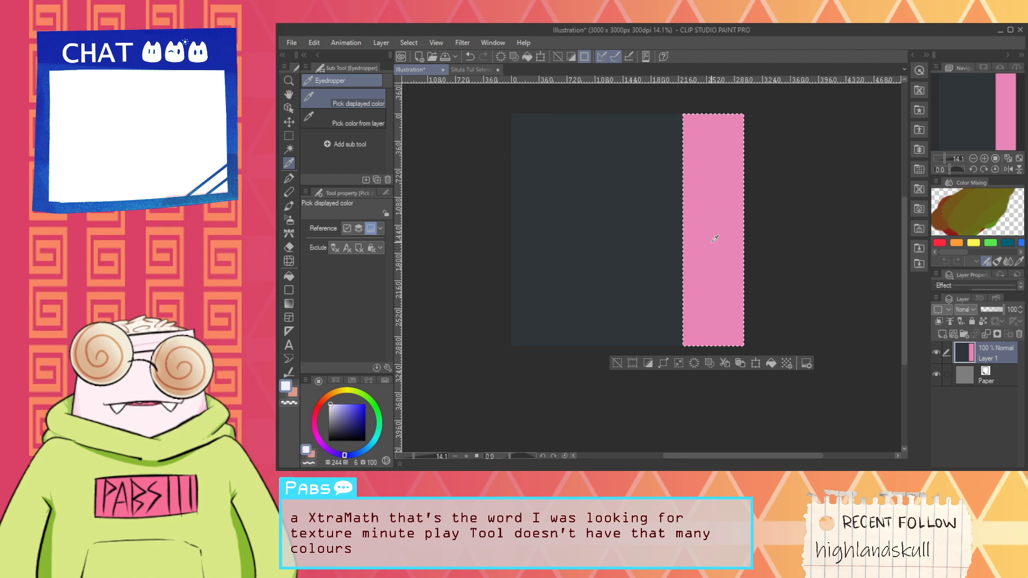
key("m")
left_click_drag(659, 97, 760, 162)
left_click_drag(767, 205, 766, 205)
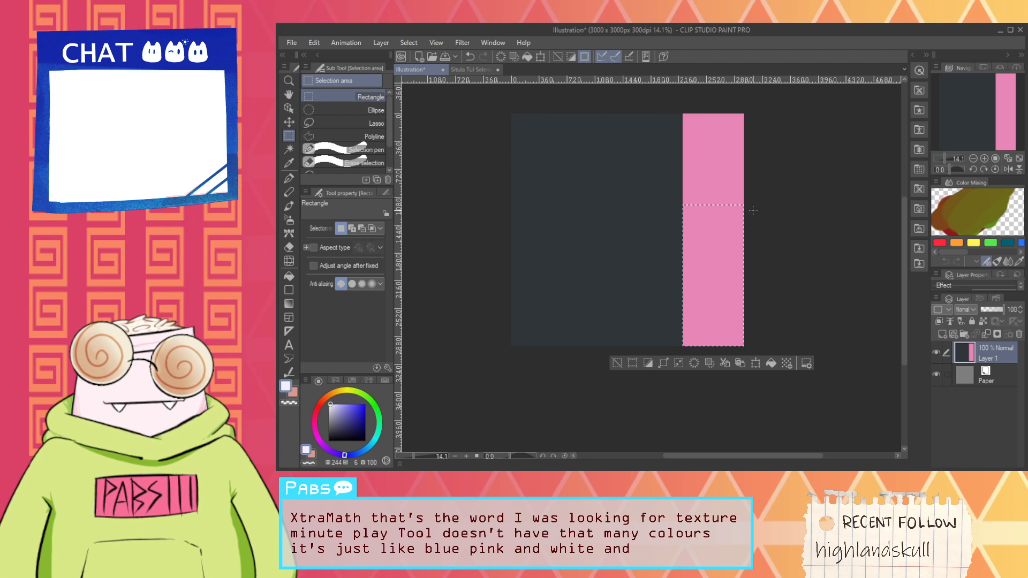
left_click(771, 363)
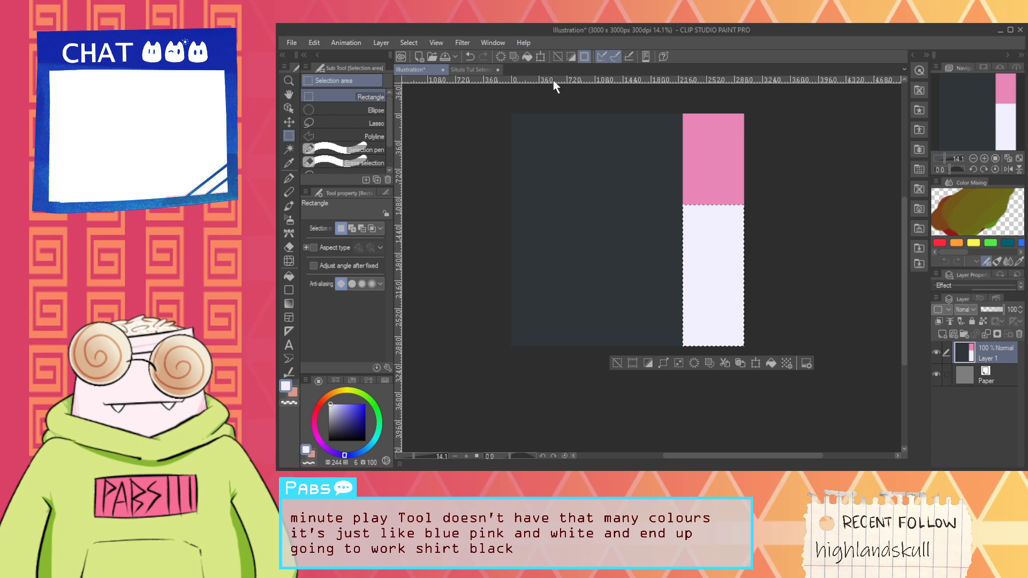
Step: Sample the blue of the bucket head, fill the lower part of the white block with it, and clear the selection
left_click(470, 69)
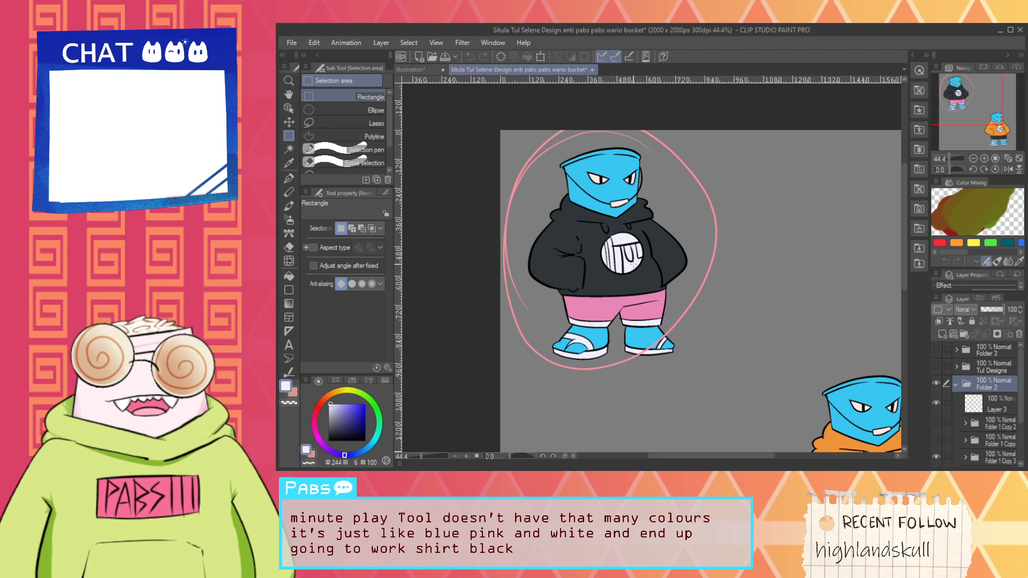
key("i")
left_click(598, 173)
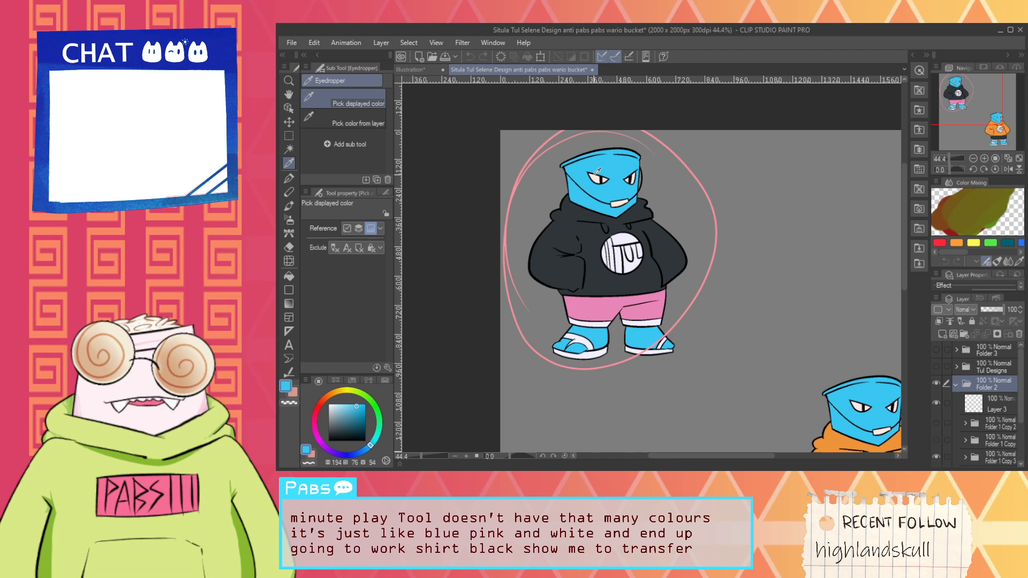
left_click(428, 69)
key("alt")
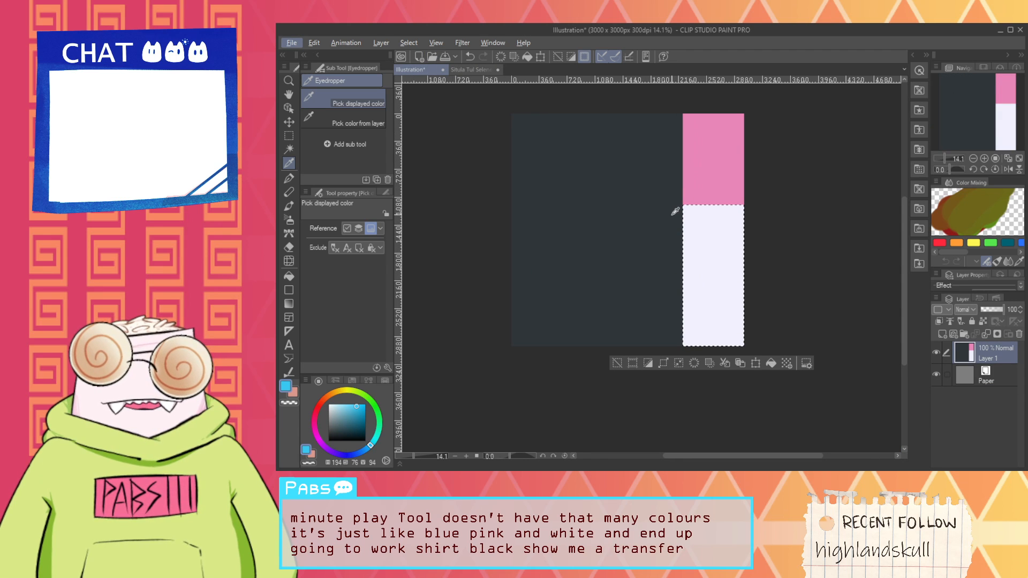
key("alt")
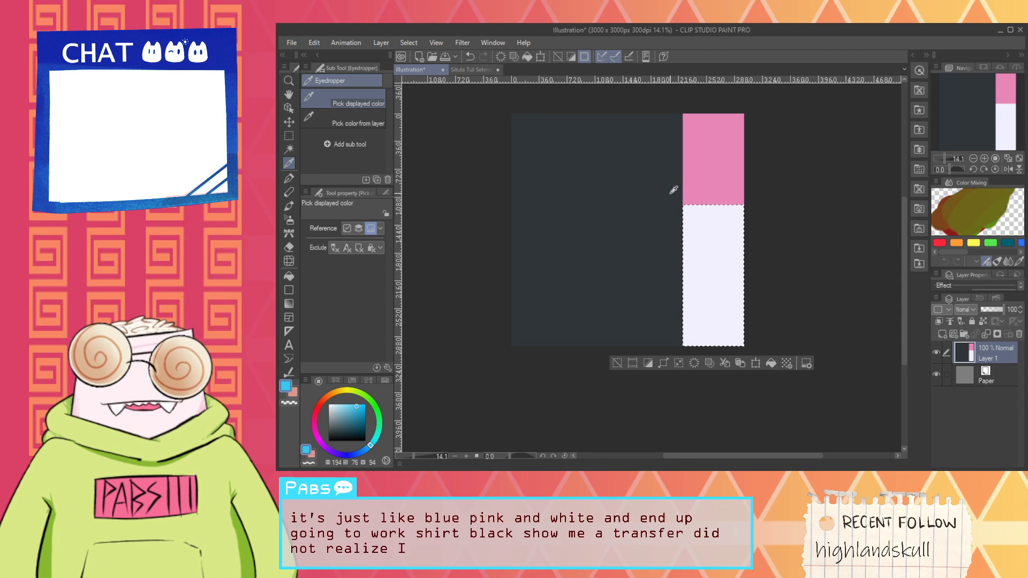
key("m")
left_click_drag(670, 192, 751, 287, "alt")
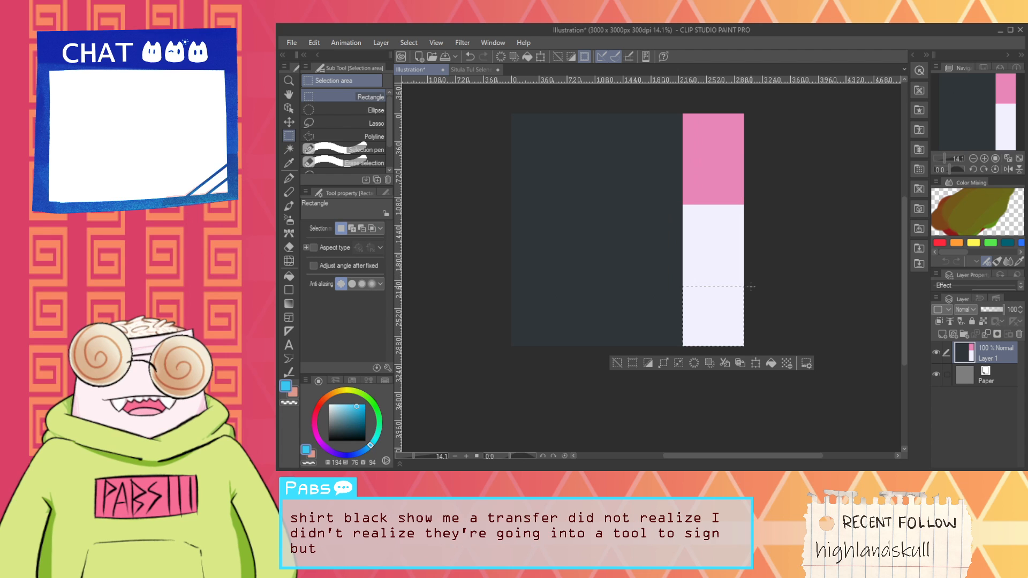
left_click(768, 364)
scroll(744, 322, "down", 2)
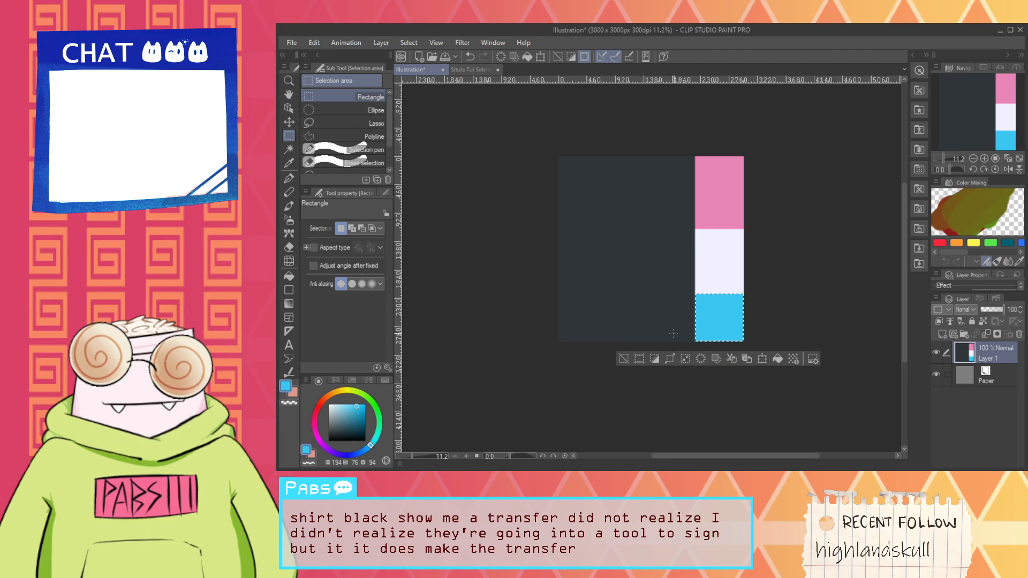
left_click(624, 359)
Step: Examine the Tul logo on the black hoodie in the design file and return to the Illustration canvas
left_click(471, 69)
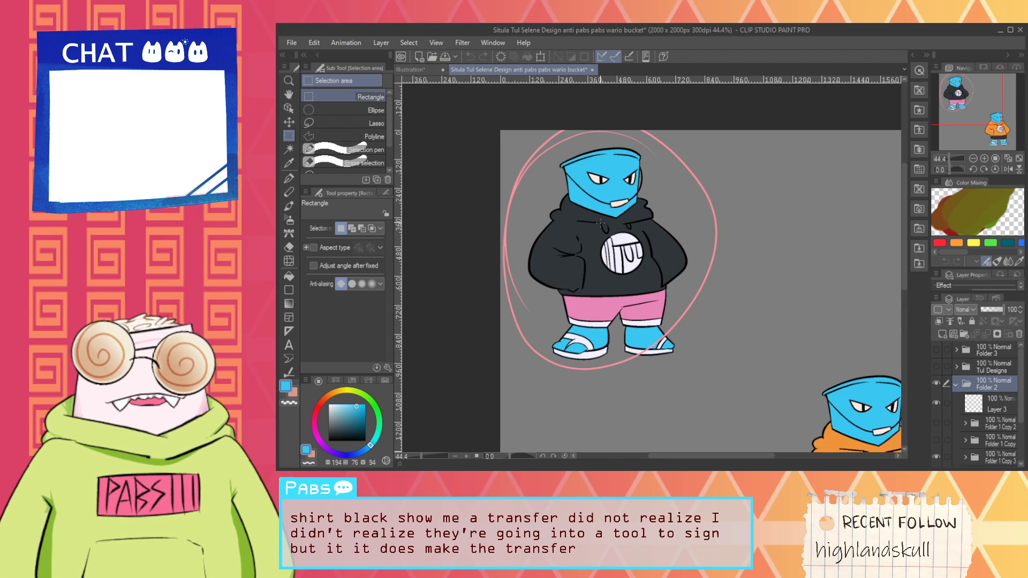
scroll(619, 303, "up", 2)
scroll(645, 271, "down", 3)
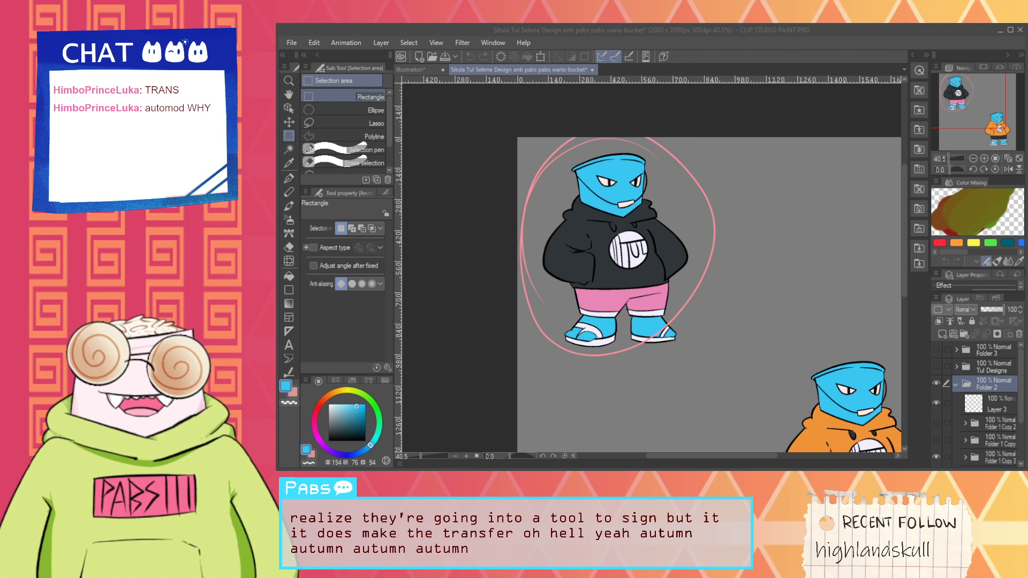
left_click(801, 51)
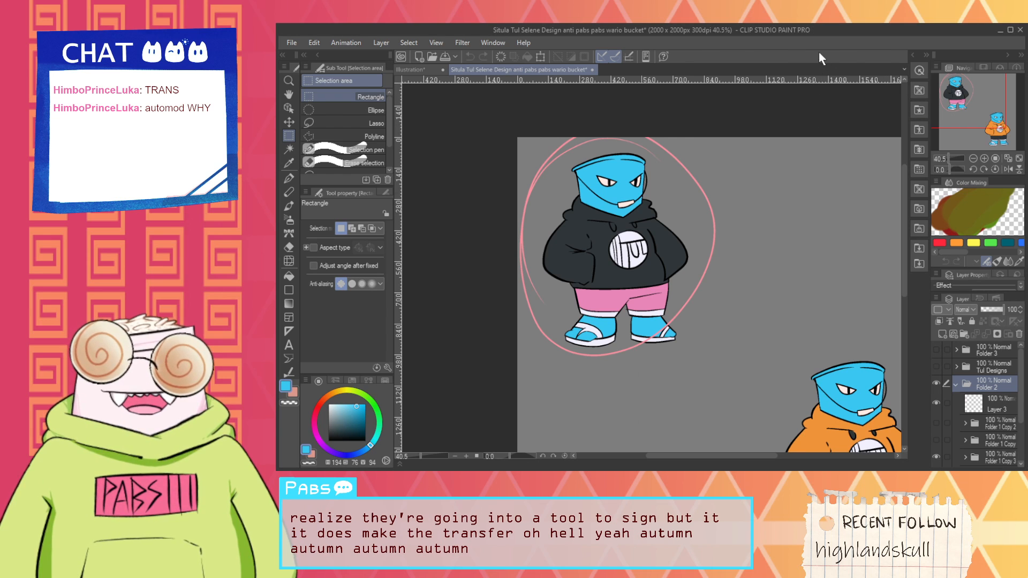
mouse_move(699, 192)
middle_mouse_down()
mouse_move(649, 195)
mouse_move(608, 168)
middle_mouse_up()
scroll(648, 194, "down", 1)
left_click(411, 69)
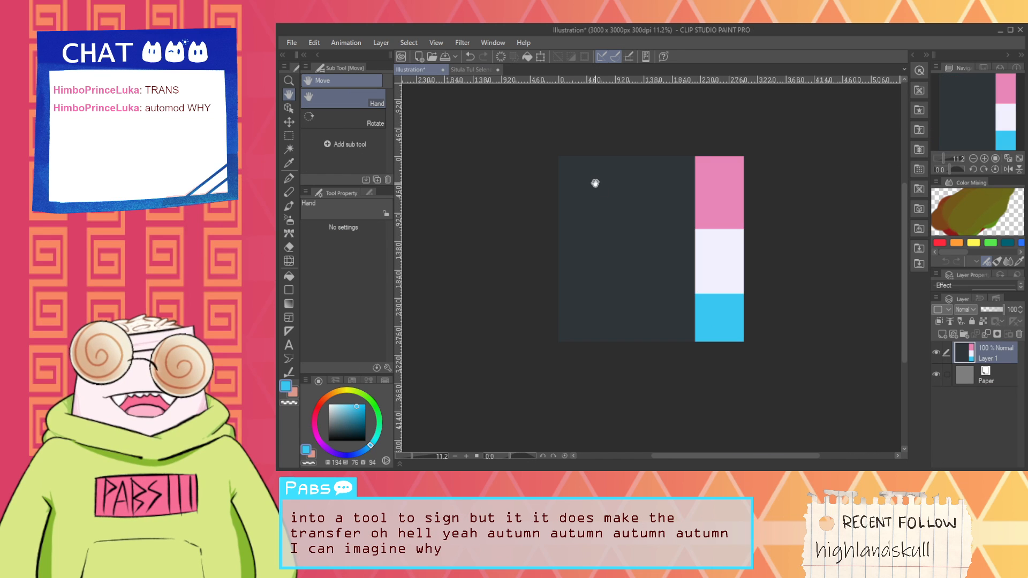
Step: Add a vector layer above the colour blocks, choose black, and place a circular figure ruler on the dark area
scroll(589, 188, "up", 3)
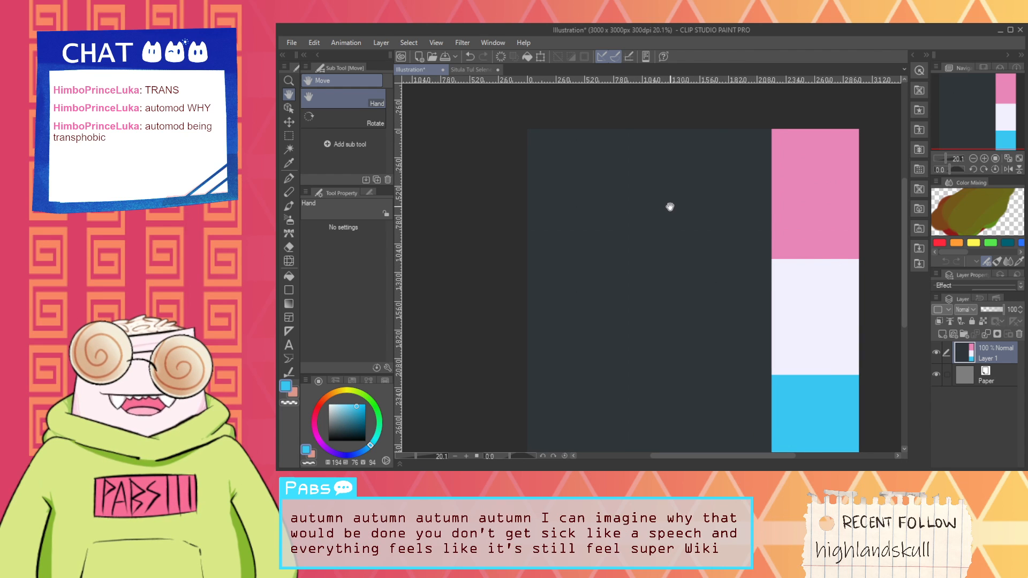
left_click(954, 334)
key("p")
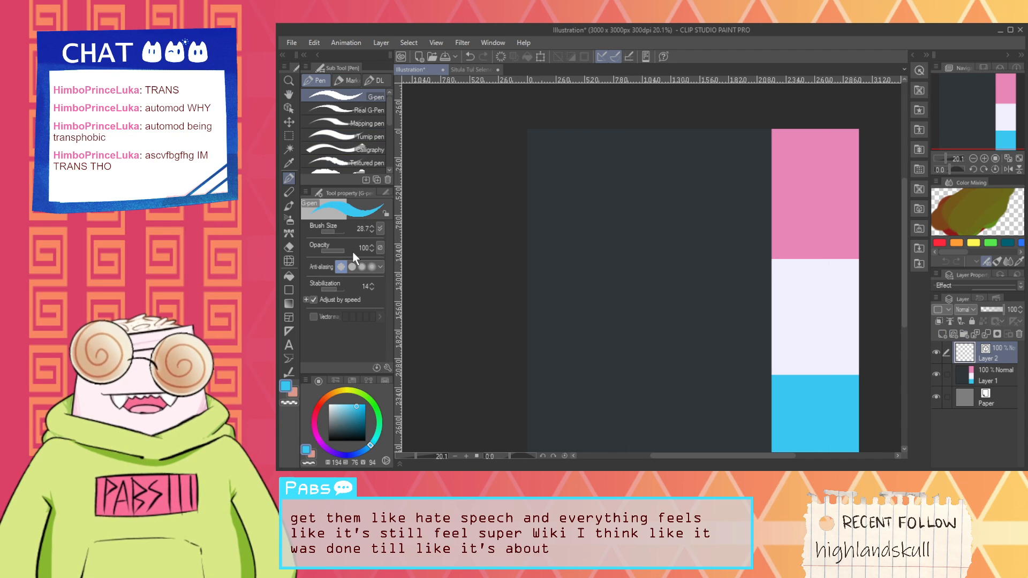
left_click(328, 441)
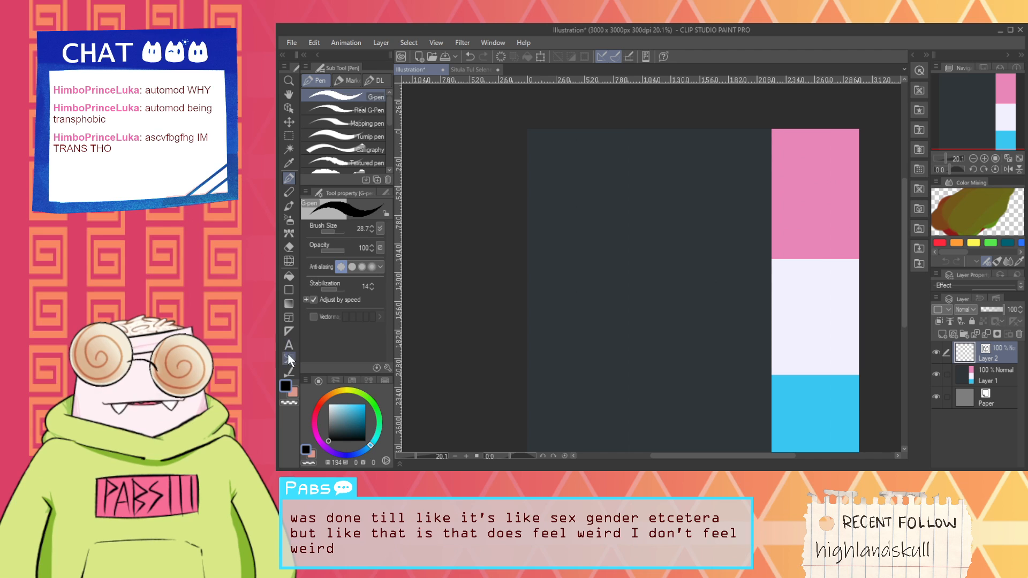
left_click(289, 331)
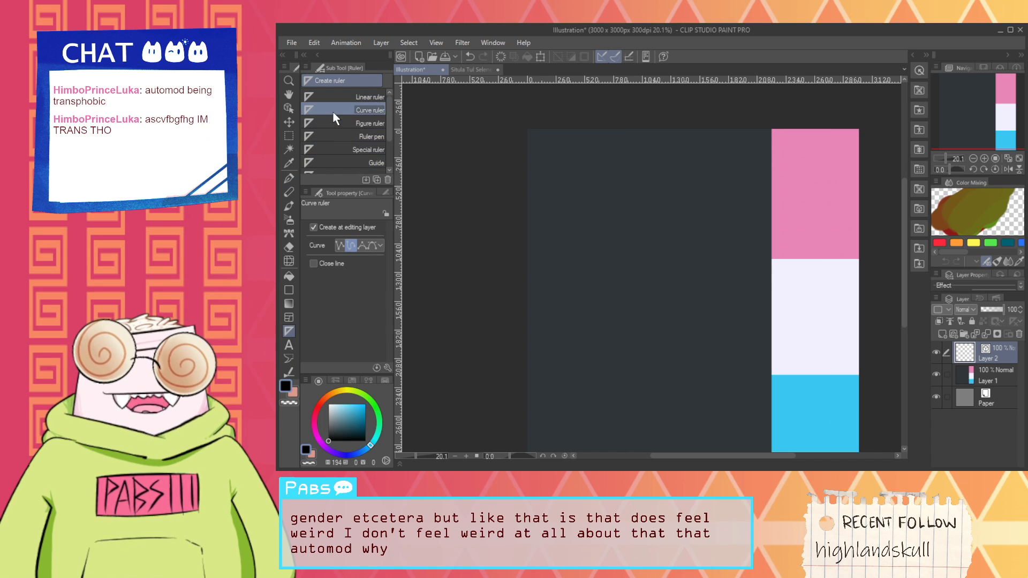
left_click(349, 123)
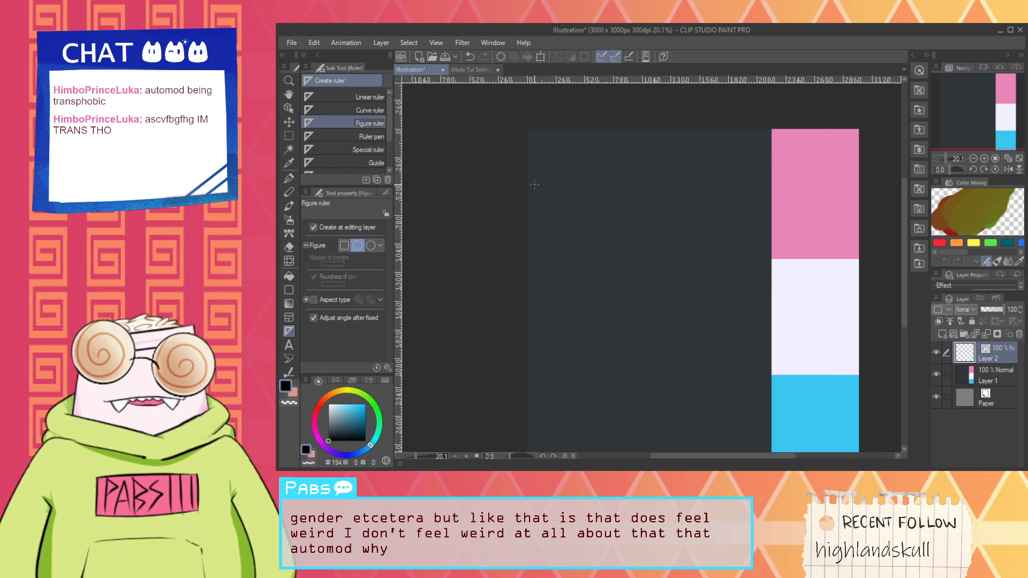
left_click_drag(555, 164, 736, 346)
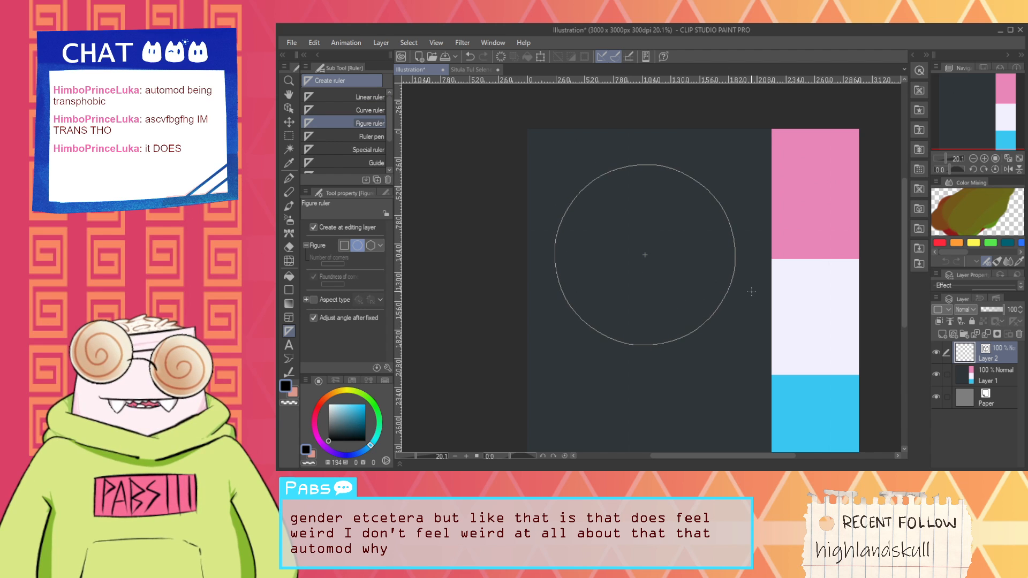
left_click(838, 326)
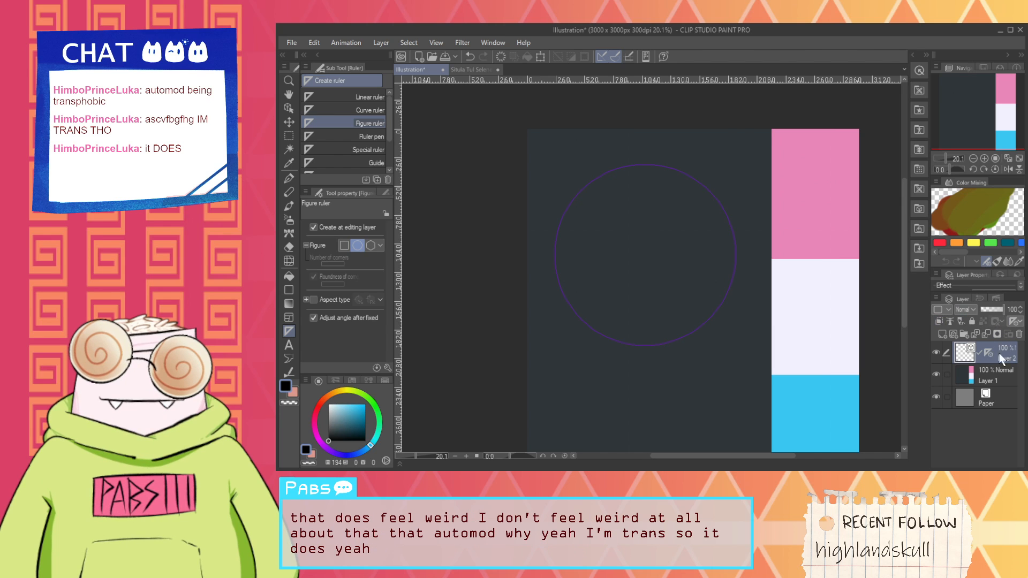
Step: Trace the circular ruler in black with the G-pen at brush size 28.7 and turn the ruler off
key("h")
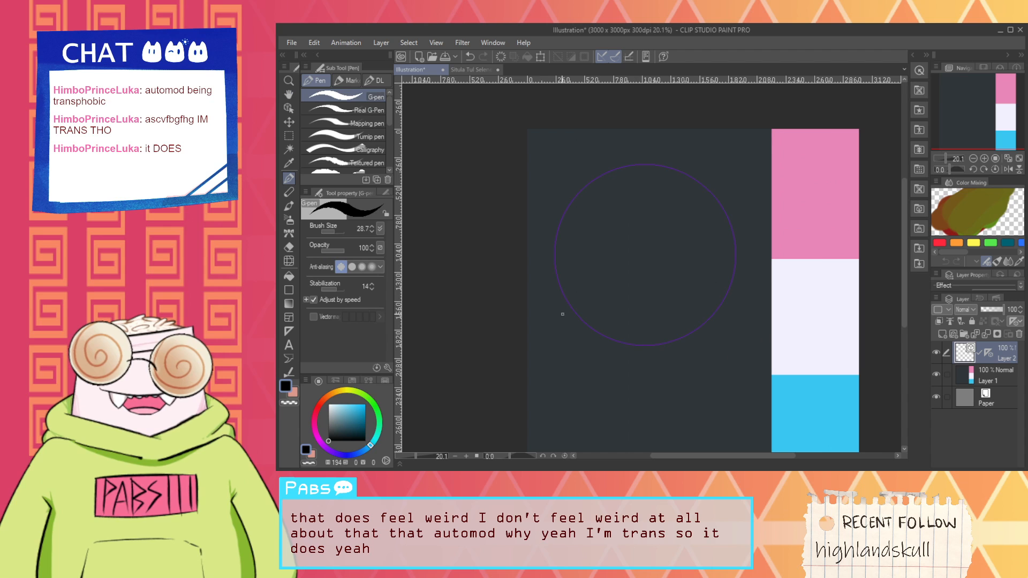
mouse_move(562, 314)
left_mouse_down()
mouse_move(718, 207)
mouse_move(570, 319)
left_mouse_up()
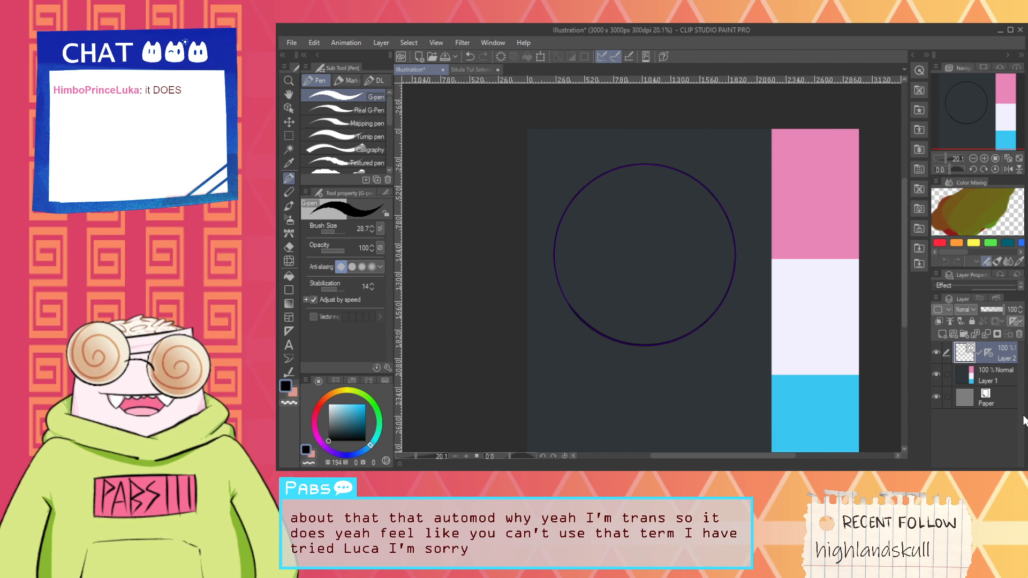
left_click(989, 353, "shift")
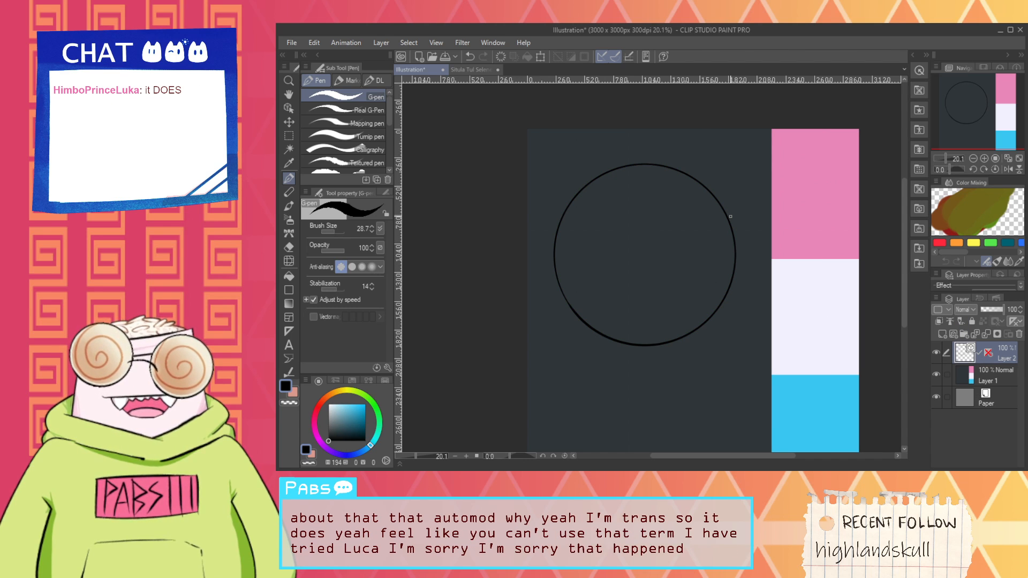
Step: Draw three long black vertical lines with the G-pen across the left half of the logo circle
key("space")
left_click_drag(644, 239, 640, 250)
mouse_move(575, 182)
left_mouse_down()
mouse_move(583, 383)
mouse_move(579, 361)
left_mouse_up()
key("ctrl+z")
mouse_move(603, 154)
left_mouse_down()
mouse_move(613, 391)
mouse_move(637, 432)
left_mouse_up()
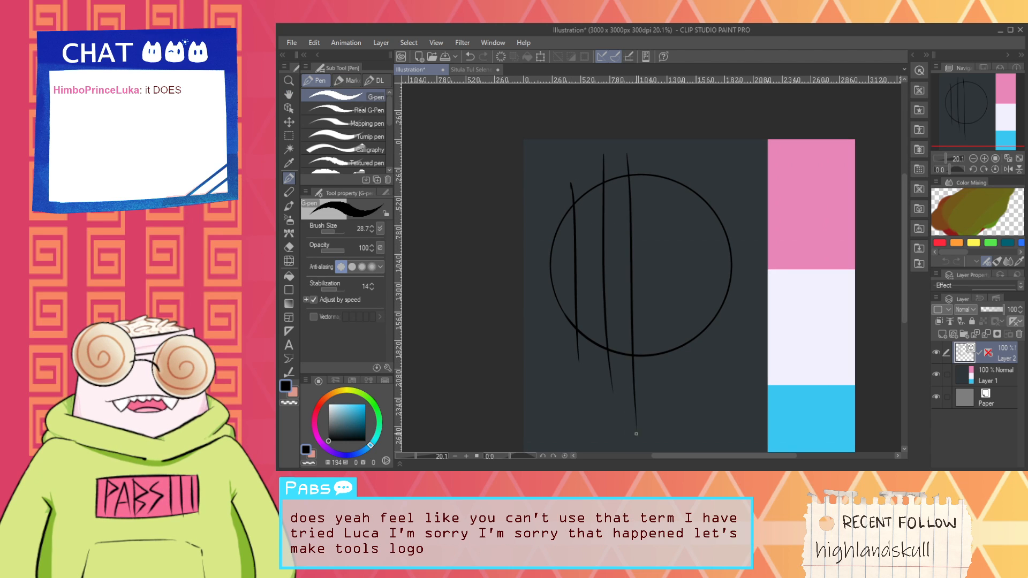
Step: Draw the T of the logo with a horizontal bar running past the circle's right edge and a vertical stem below it
left_click_drag(614, 250, 728, 250)
key("ctrl+z")
left_click_drag(606, 244, 727, 241)
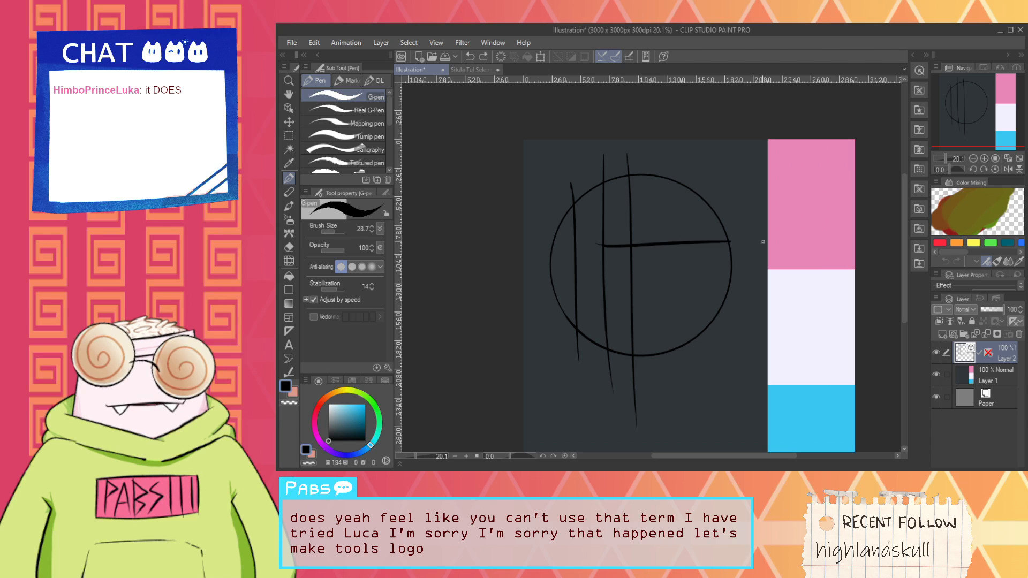
key("ctrl+z")
left_click_drag(614, 254, 746, 247)
key("ctrl+z")
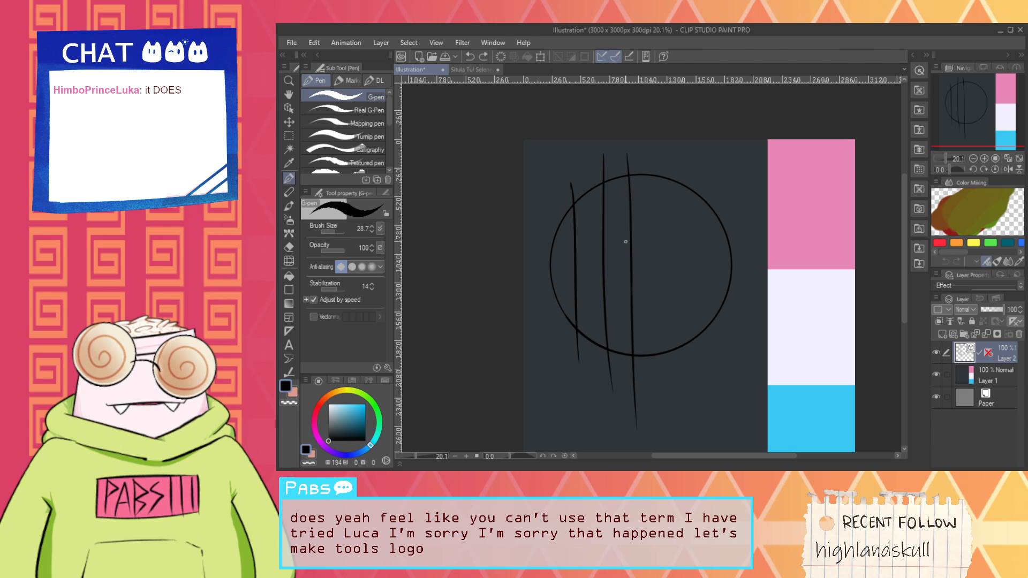
left_click_drag(621, 239, 749, 240)
mouse_move(651, 222)
left_mouse_down()
mouse_move(667, 366)
mouse_move(655, 278)
mouse_move(654, 380)
left_mouse_up()
key("ctrl+z")
key("ctrl+z")
left_click_drag(654, 227, 662, 370)
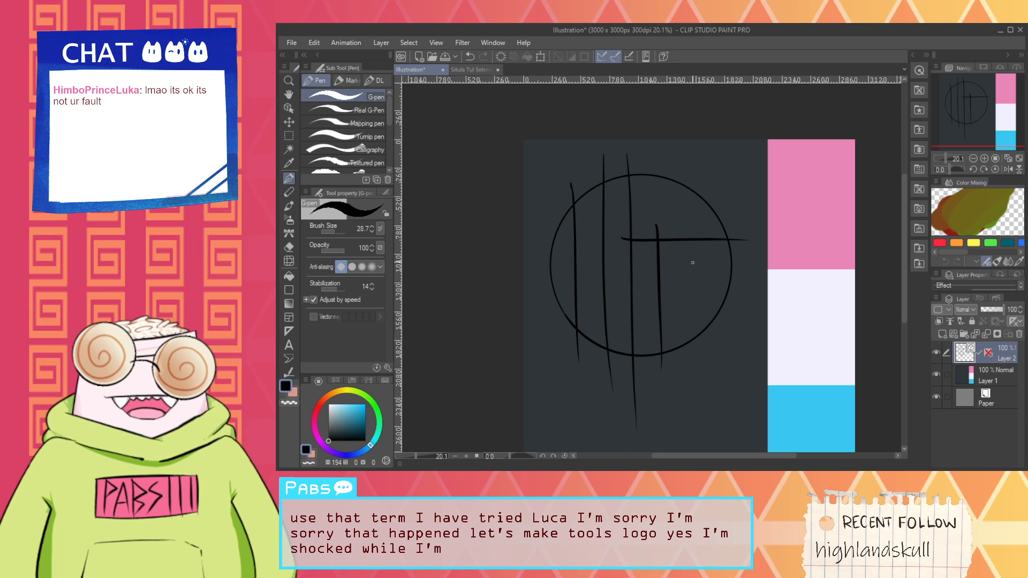
Step: Draw the letters U and L beside the T, hanging from the horizontal bar inside the circle
scroll(651, 217, "up", 2)
mouse_move(659, 206)
left_mouse_down()
mouse_move(651, 291)
mouse_move(696, 284)
mouse_move(692, 298)
mouse_move(680, 185)
mouse_move(772, 295)
left_mouse_up()
key("ctrl+z")
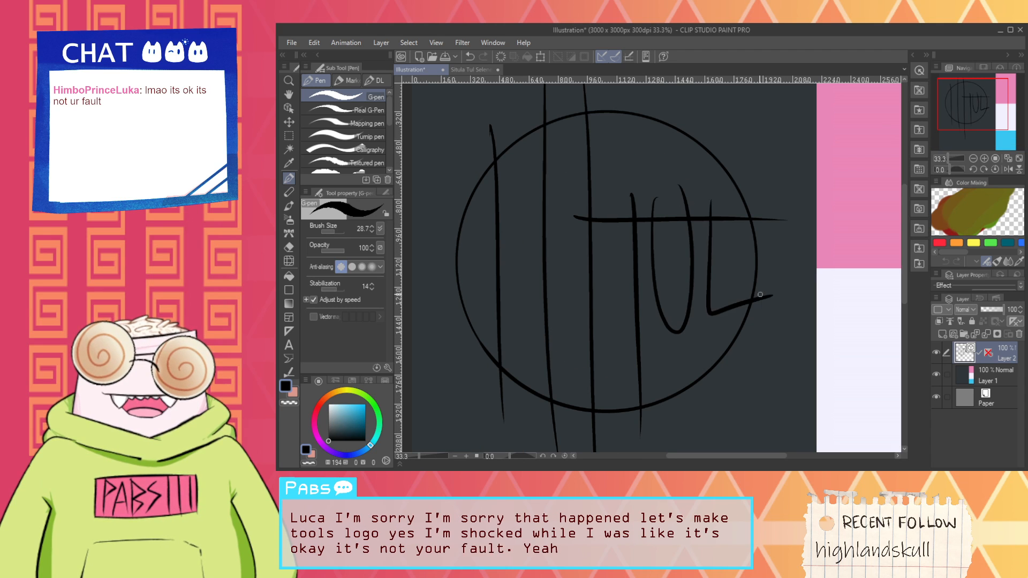
Step: Trim the line ends outside the circle, above the T bar and left of the third vertical line with the Vector eraser
key("e")
left_click(335, 150)
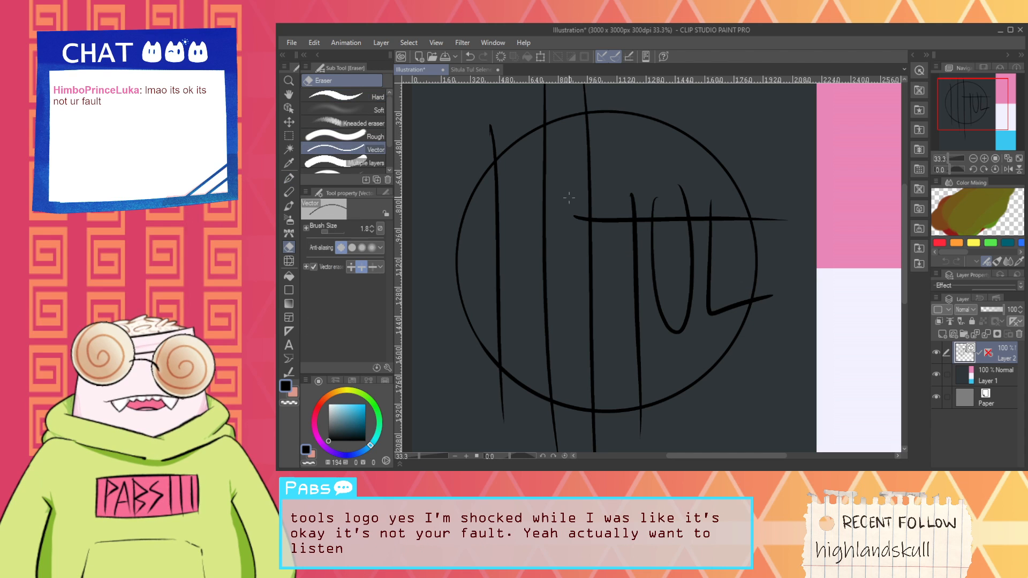
left_click_drag(763, 308, 750, 182)
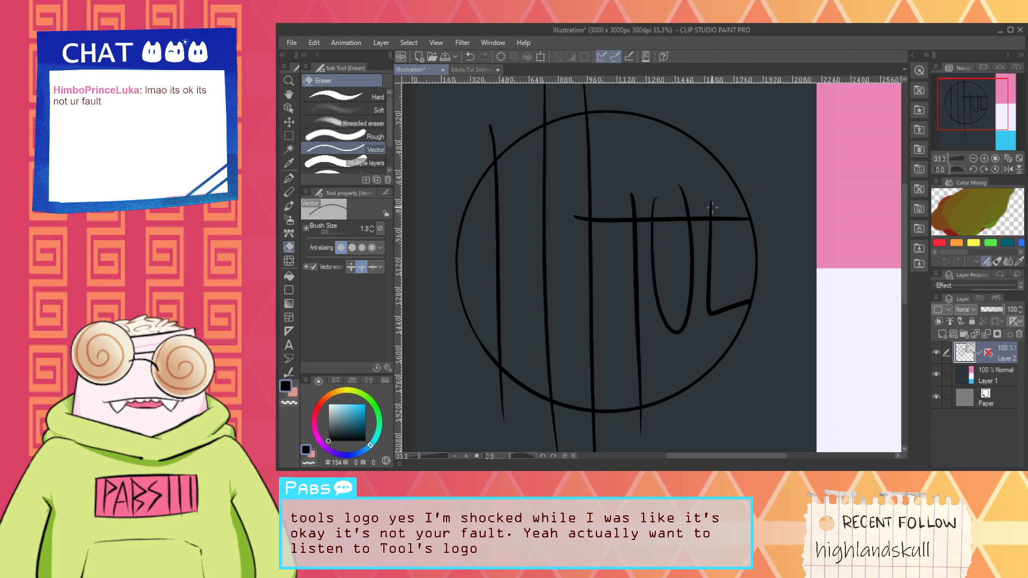
left_click_drag(632, 205, 748, 206)
key("ctrl+z")
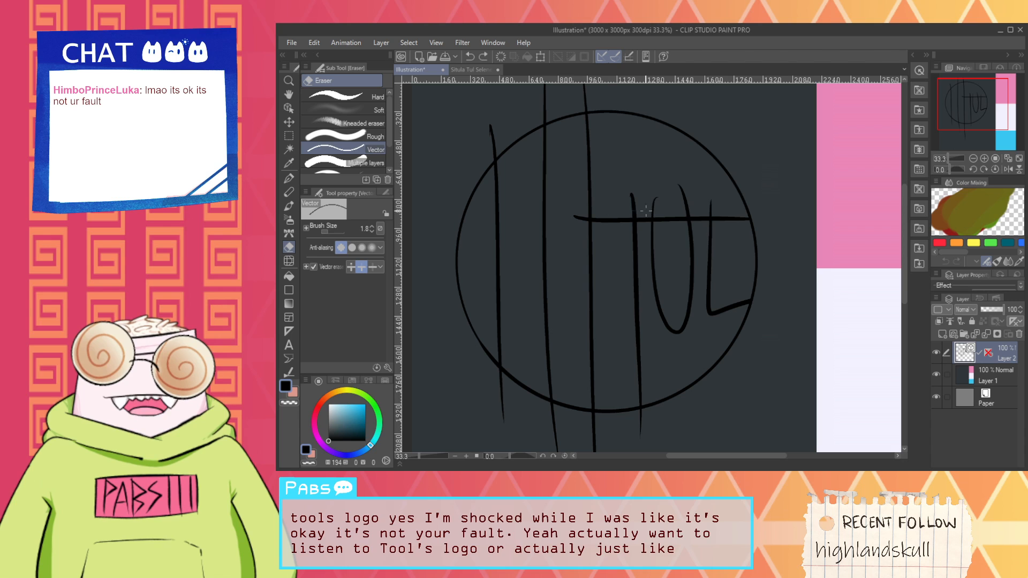
left_click_drag(631, 206, 712, 211)
left_click_drag(646, 419, 495, 416)
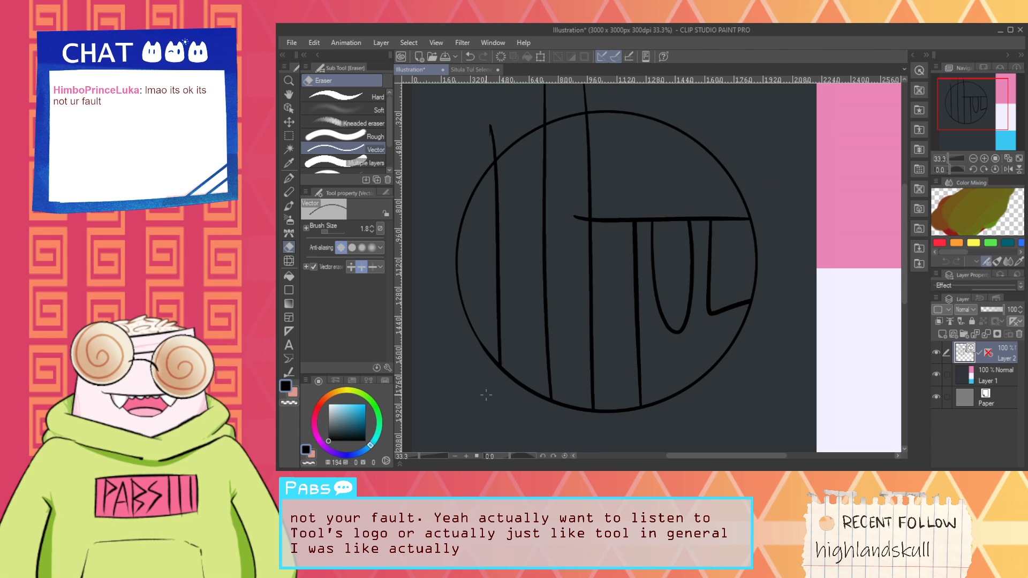
left_click_drag(516, 120, 584, 116)
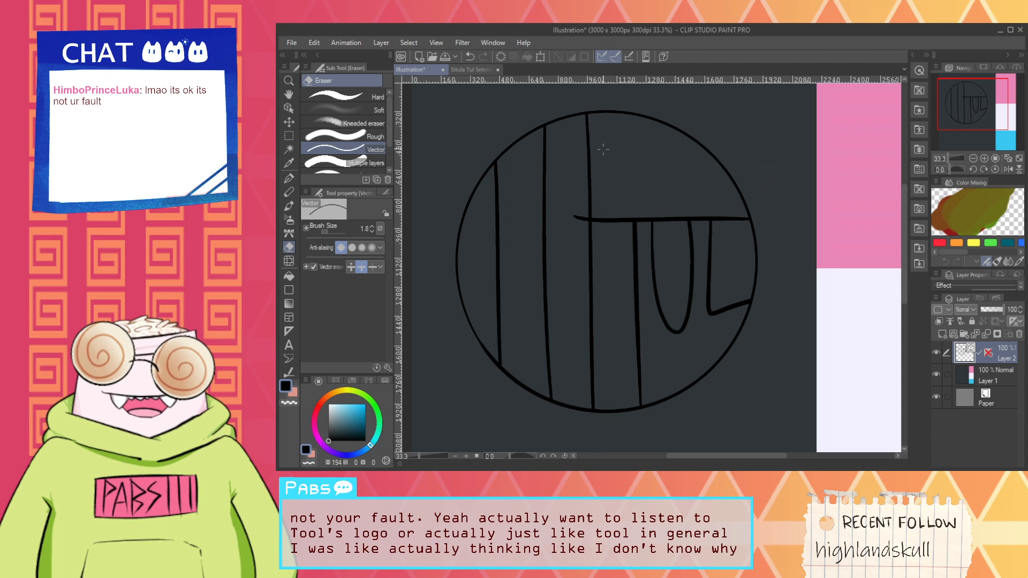
left_click_drag(572, 226, 577, 216)
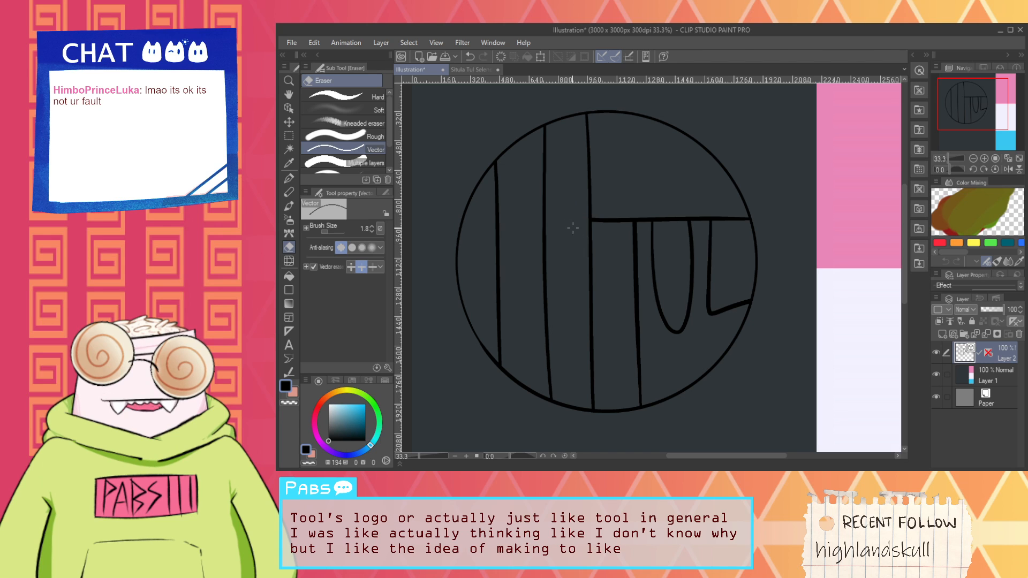
Step: Sample the white of the colour block and fill all sections of the logo circle with it on Layer 1
scroll(575, 211, "down", 1)
key("i")
left_click(782, 316)
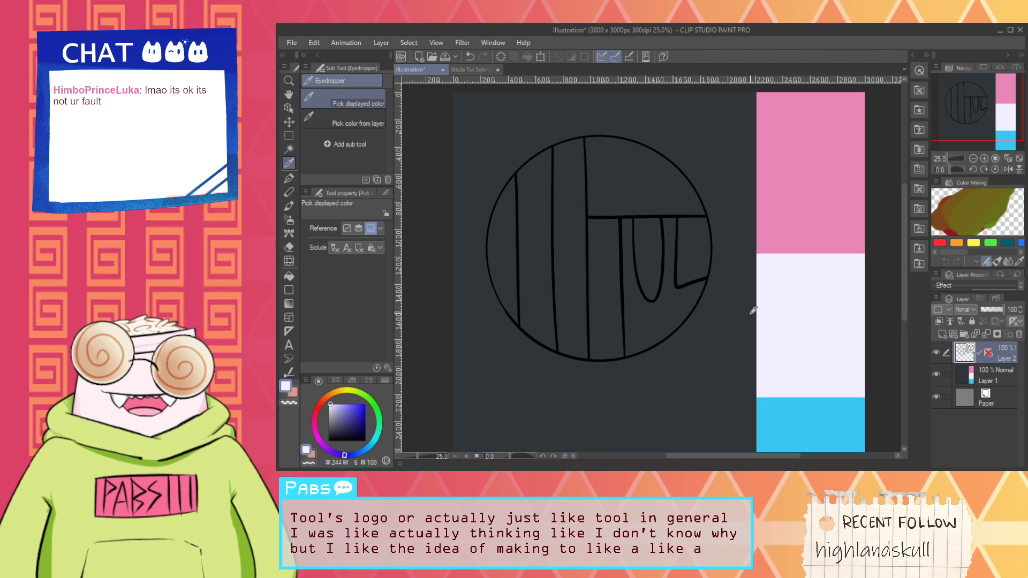
left_click(988, 378)
key("g")
left_click(606, 295)
left_click(580, 308)
left_click(536, 295)
left_click(505, 271)
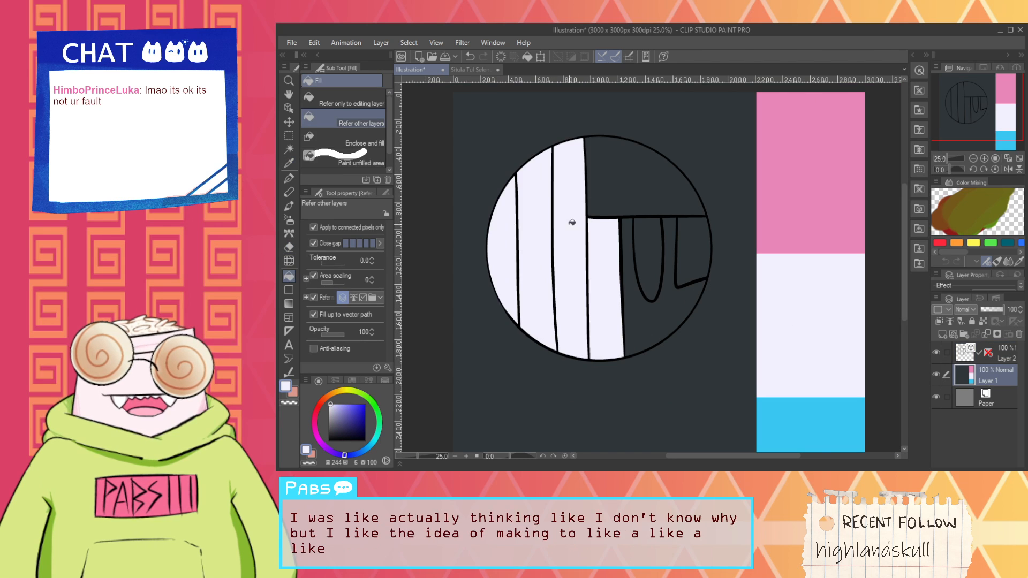
left_click(637, 196)
left_click(651, 264)
left_click(647, 309)
left_click(696, 258)
Step: Handwrite "Situla" in white below the logo with the G-pen and add an underline and further strokes beneath it
scroll(652, 267, "down", 2)
key("space")
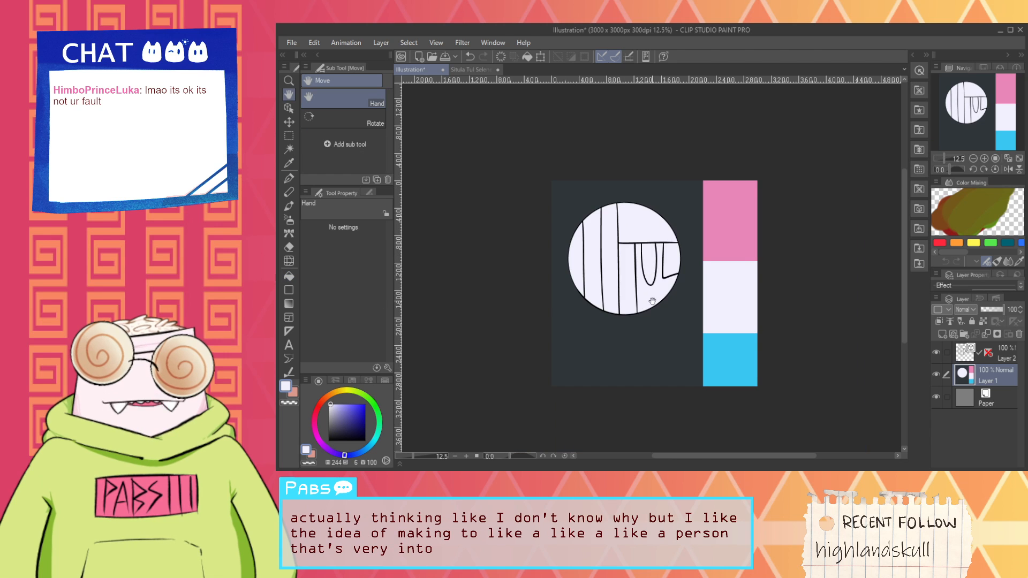
left_click_drag(650, 305, 657, 333)
scroll(658, 333, "up", 2)
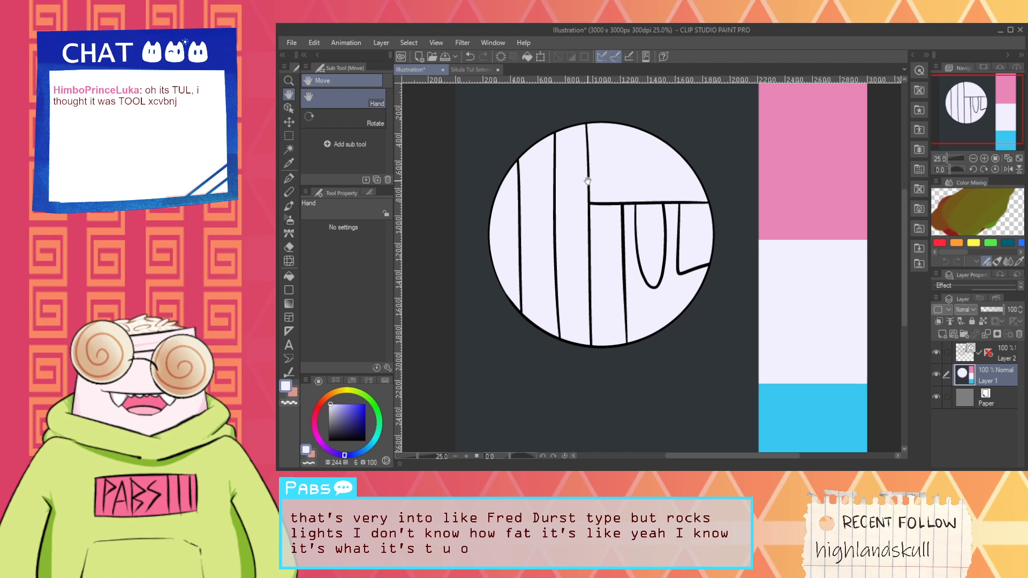
left_click_drag(588, 181, 615, 138)
key("p")
mouse_move(534, 336)
left_mouse_down()
mouse_move(522, 364)
mouse_move(559, 363)
left_mouse_up()
mouse_move(553, 348)
left_mouse_down()
mouse_move(573, 343)
mouse_move(586, 368)
left_mouse_up()
left_click_drag(599, 327, 601, 369)
left_click_drag(616, 347, 622, 367)
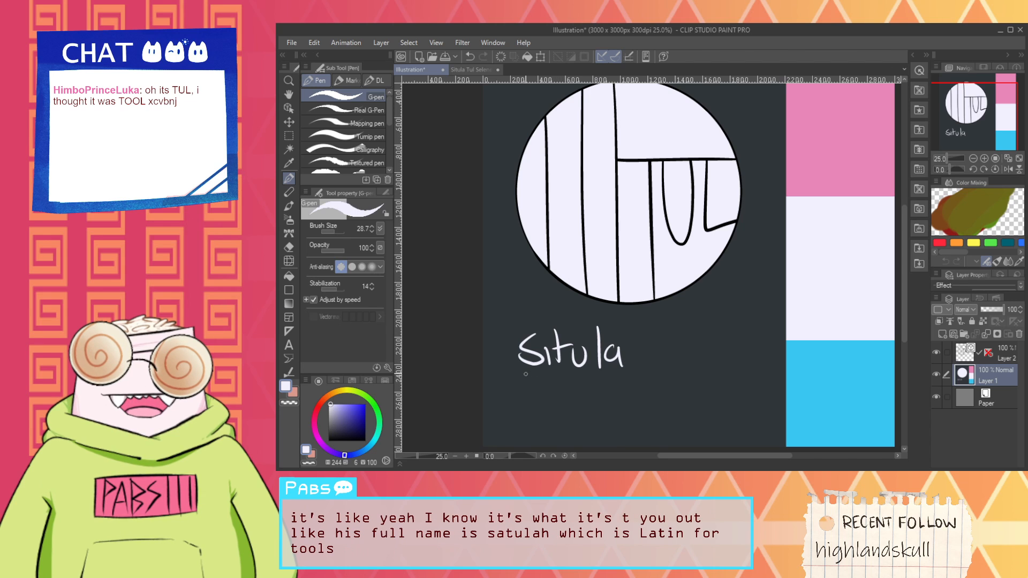
left_click_drag(523, 377, 645, 382)
key("ctrl+z")
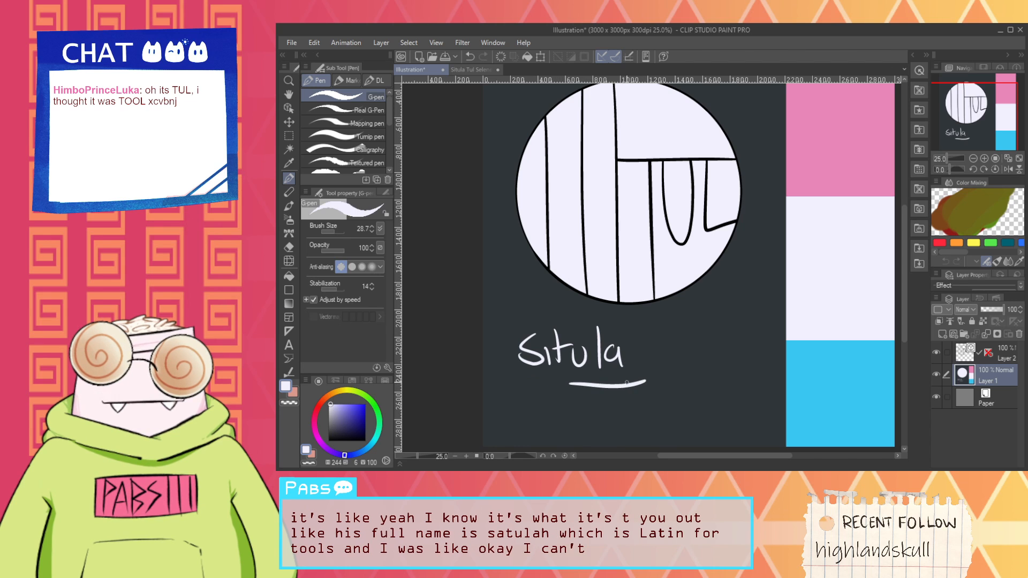
key("ctrl+z")
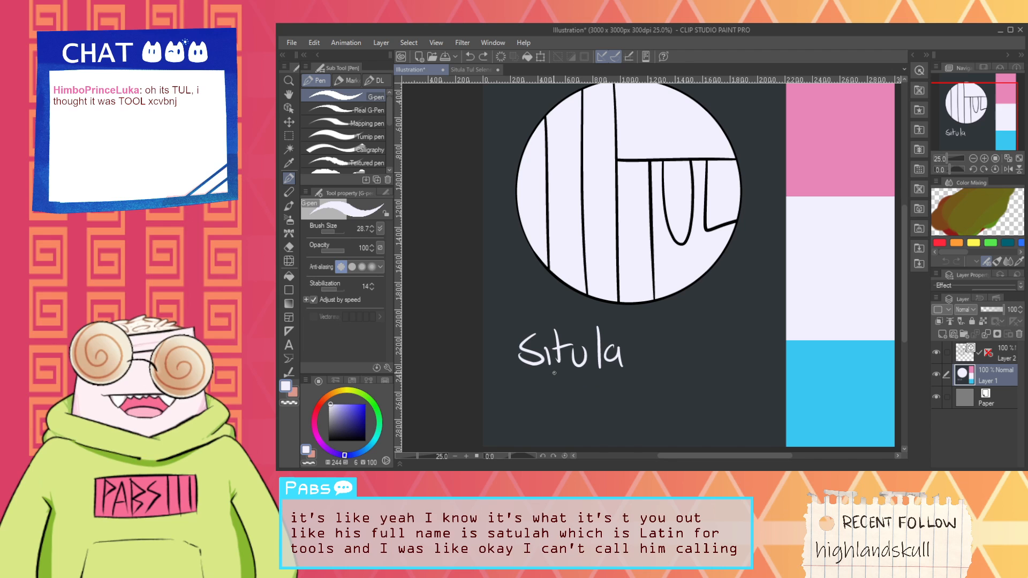
left_click_drag(554, 373, 609, 374)
left_click_drag(557, 416, 559, 423)
left_click_drag(551, 399, 576, 404)
left_click_drag(597, 402, 603, 422)
Step: Undo all the handwriting below the logo
key("ctrl+z")
key("ctrl+z")
key("ctrl+z")
key("ctrl+z")
key("ctrl+z")
key("ctrl+z")
key("ctrl+z")
key("ctrl+z")
key("ctrl+z")
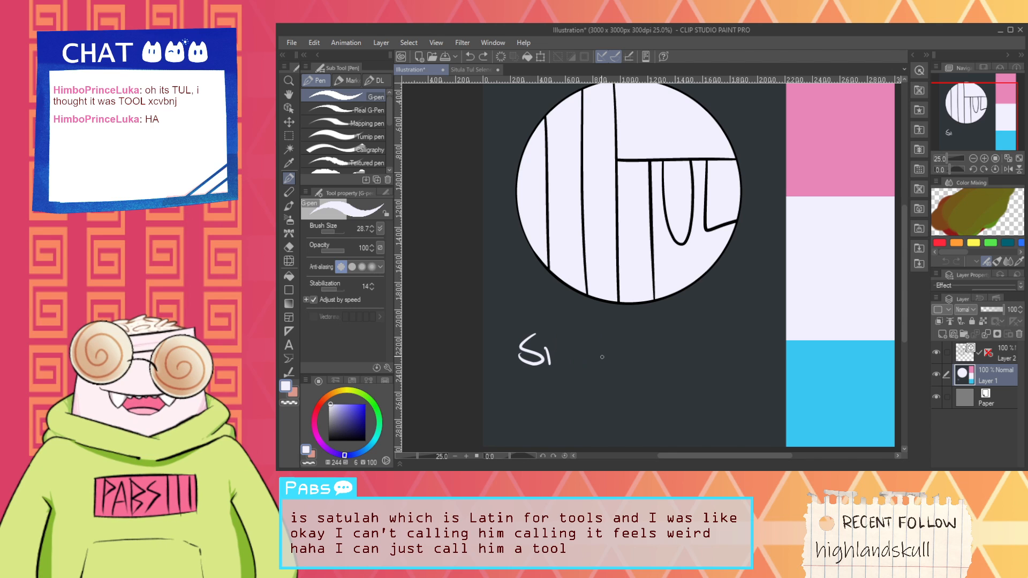
key("ctrl+z")
key("ctrl+z")
key("space")
left_click_drag(679, 318, 667, 342)
scroll(651, 335, "down", 2)
scroll(664, 338, "up", 2)
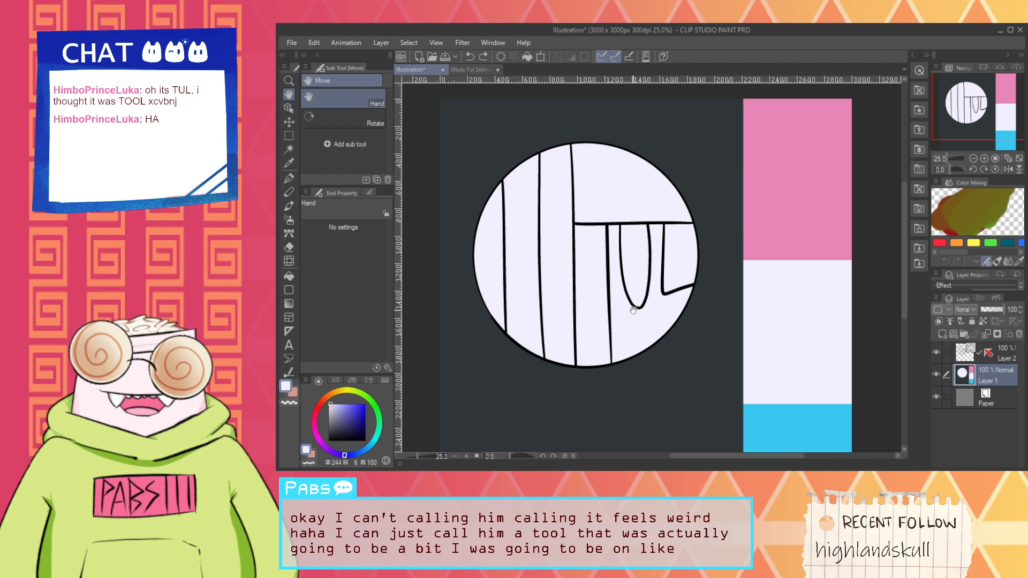
scroll(636, 308, "down", 1)
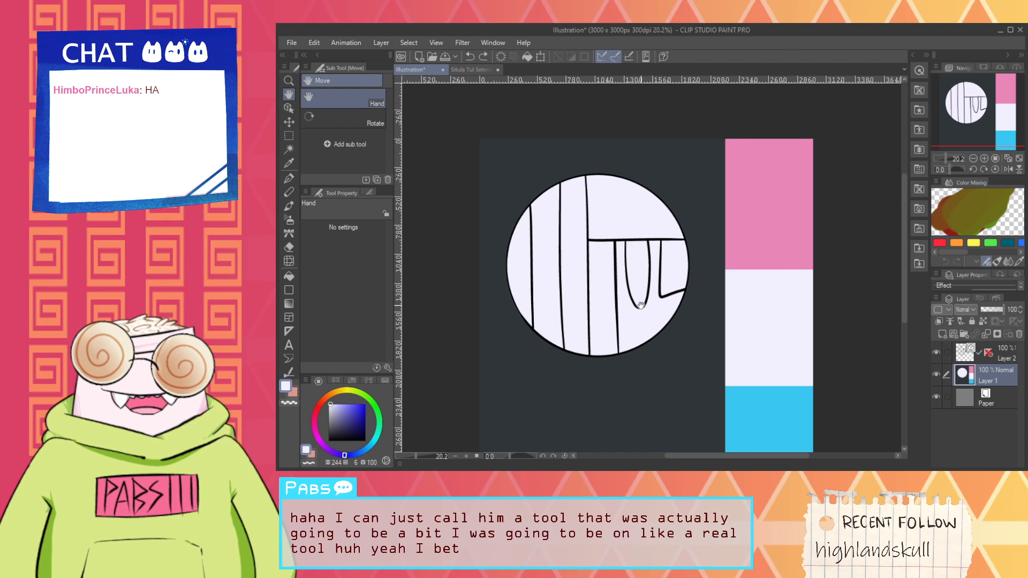
scroll(628, 311, "down", 1)
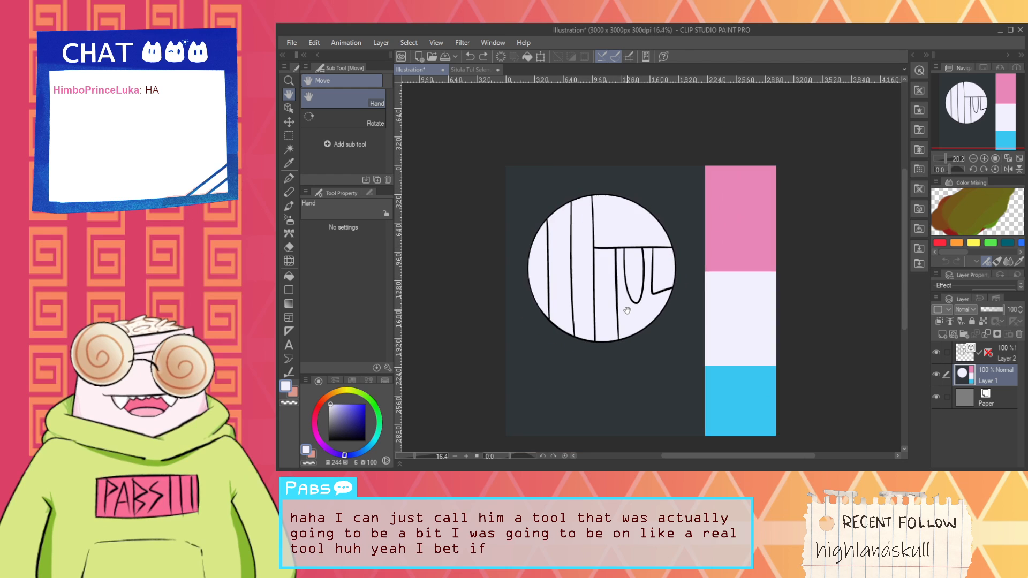
left_click_drag(656, 336, 716, 311)
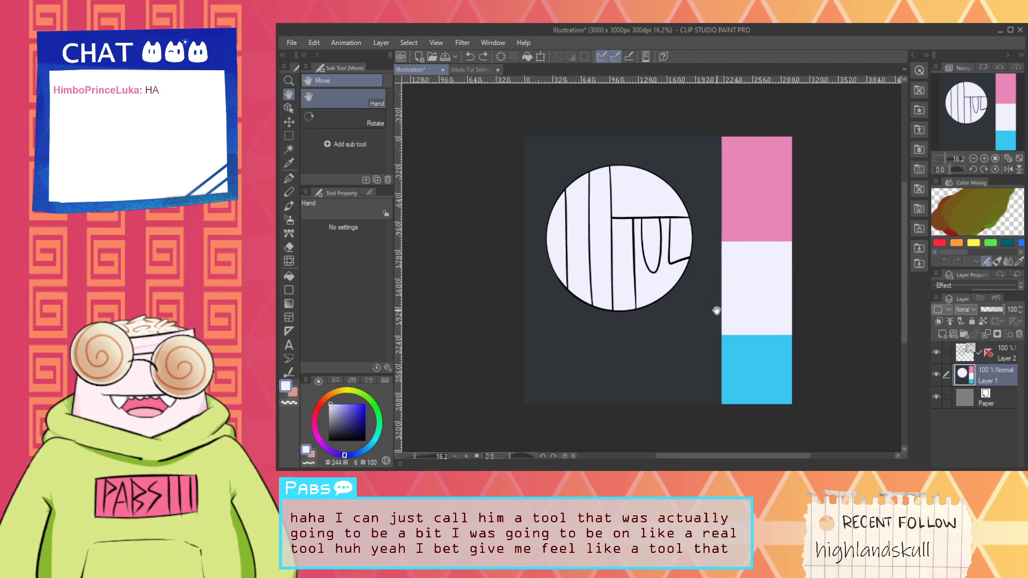
scroll(717, 311, "up", 1)
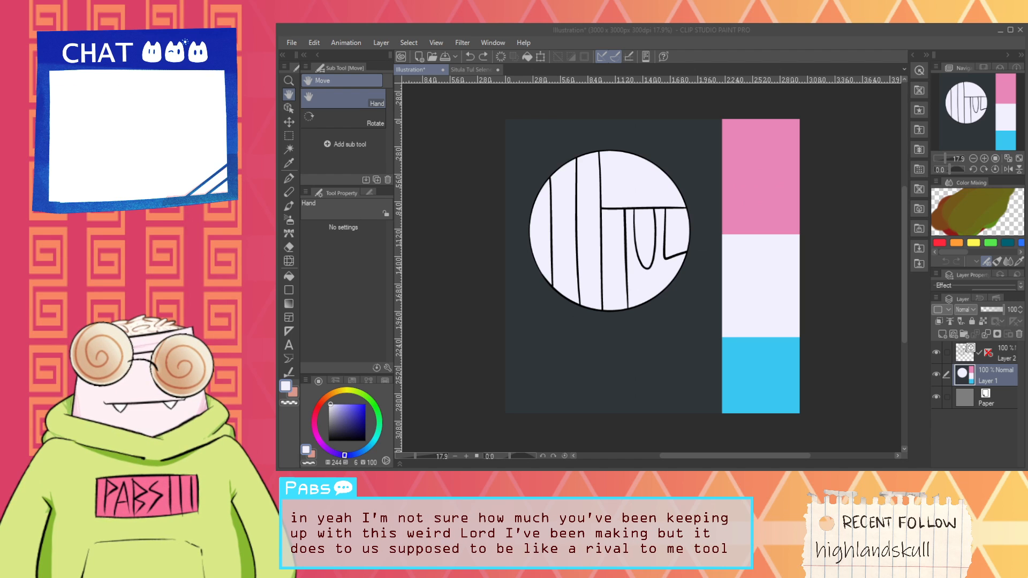
Step: Save the illustration under the name Tul Texture Map
key("Return")
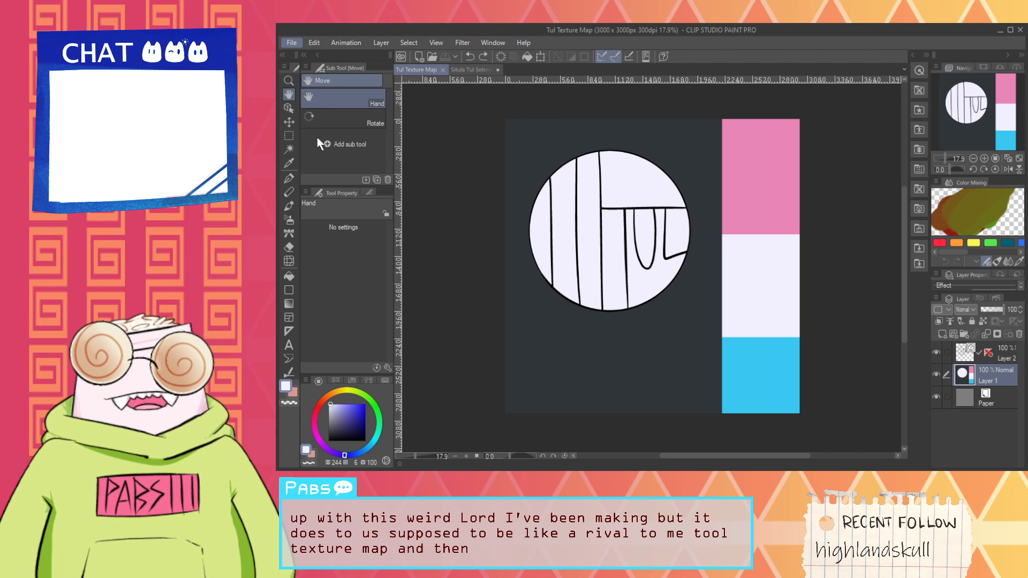
left_click(512, 212)
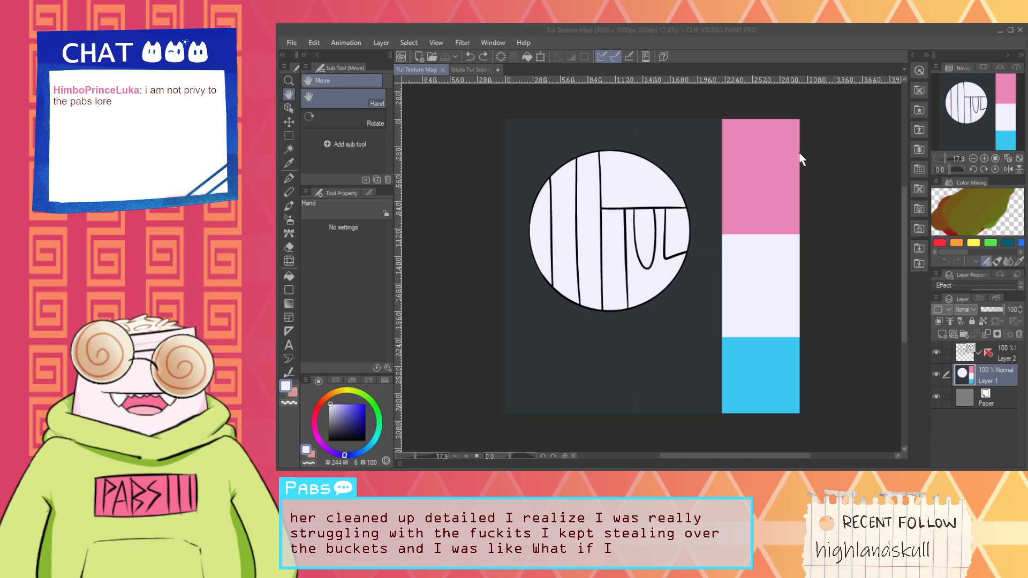
Step: Close the texture map and the Situla Tul design file, and quit the painting program
left_click(442, 70)
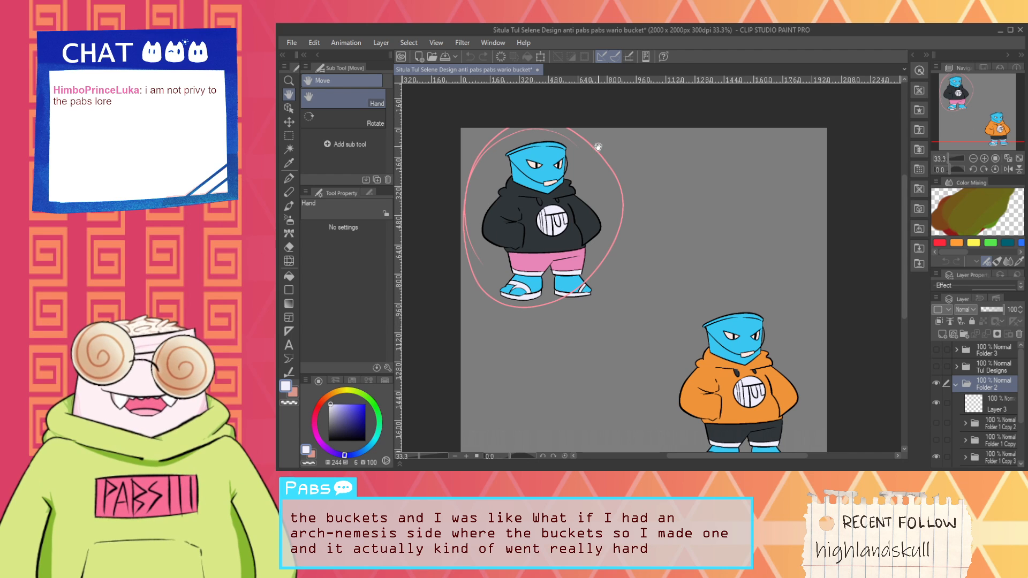
left_click(537, 70)
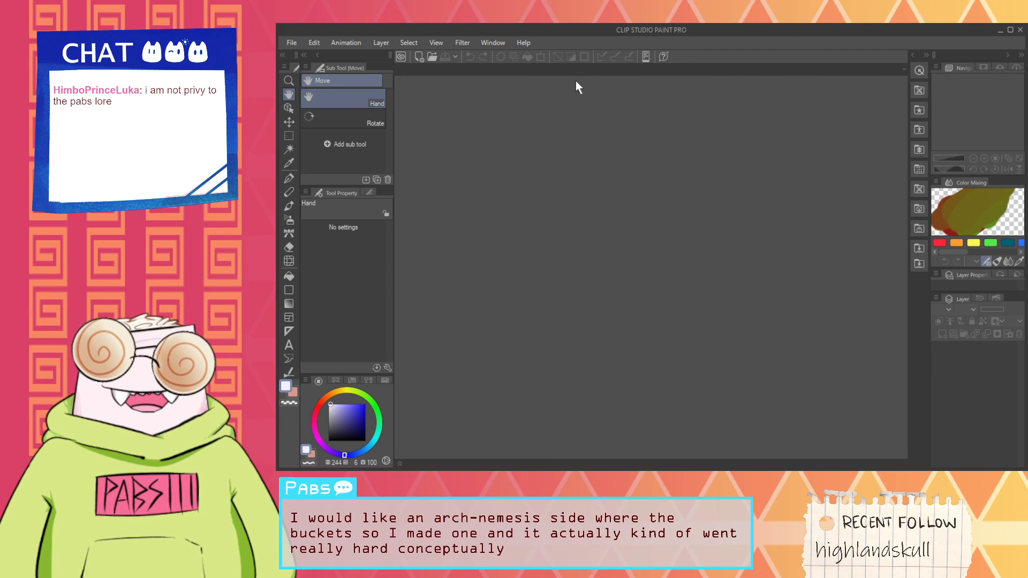
left_click(1019, 31)
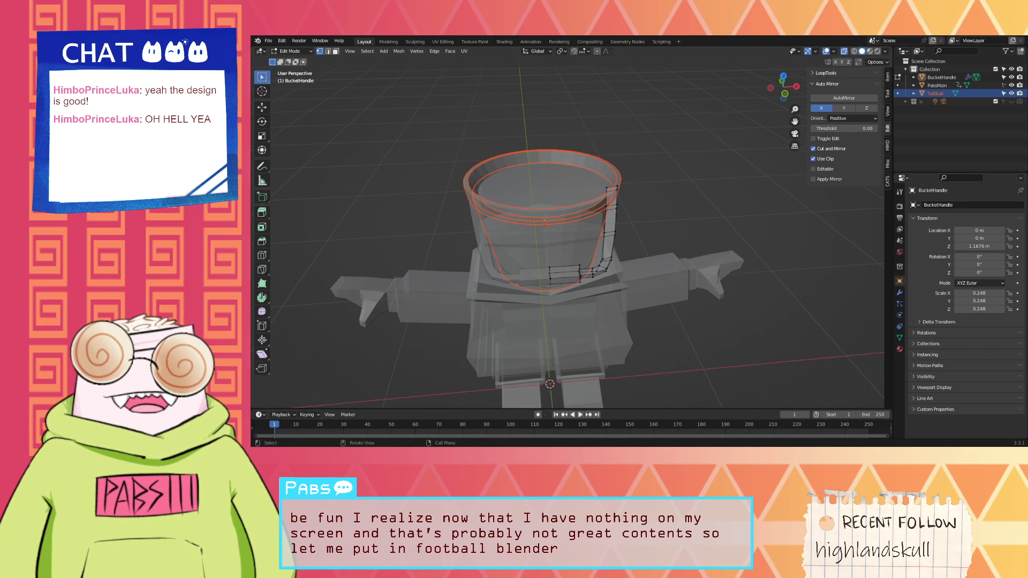
Step: Switch to the Shading workspace in Blender and change the bucket handle from Edit Mode to Object Mode
middle_click_drag(751, 248, 714, 225)
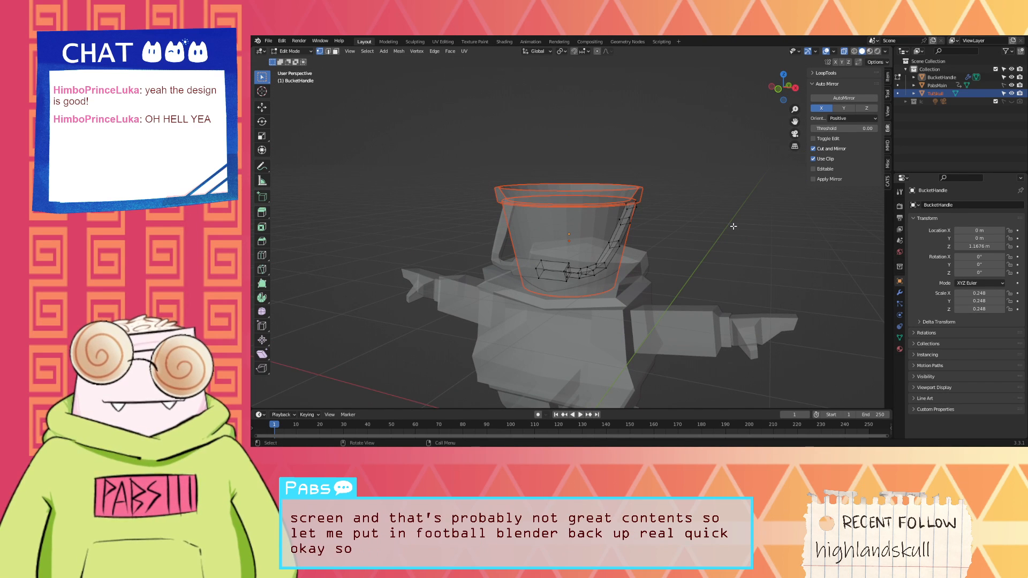
key("KP_5")
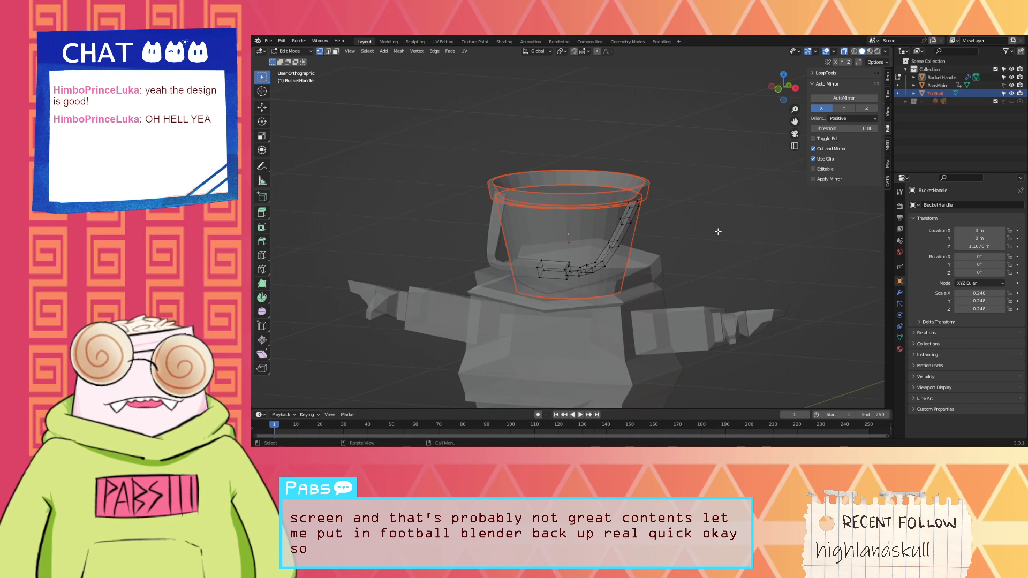
middle_click_drag(719, 232, 726, 244)
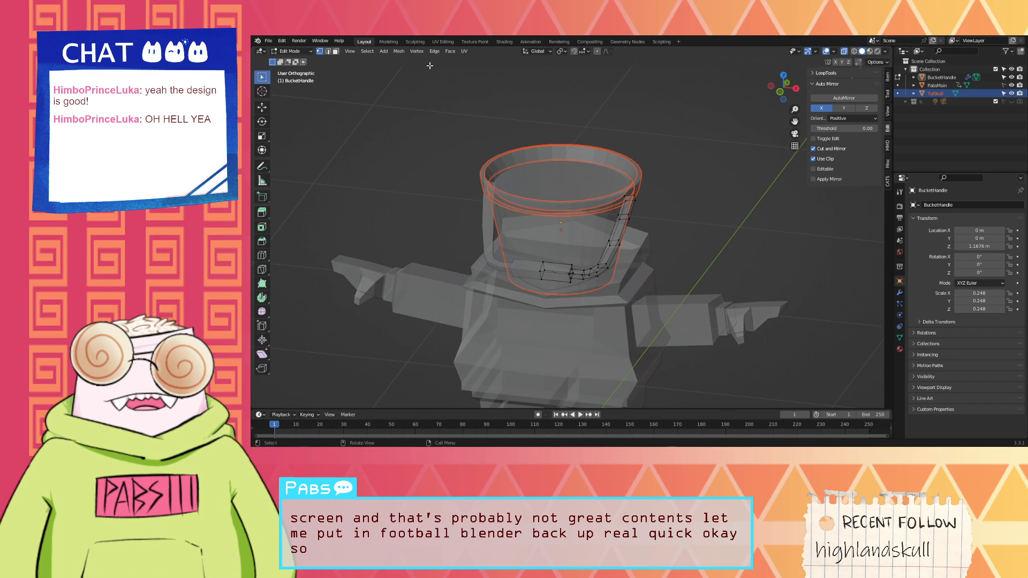
left_click(504, 42)
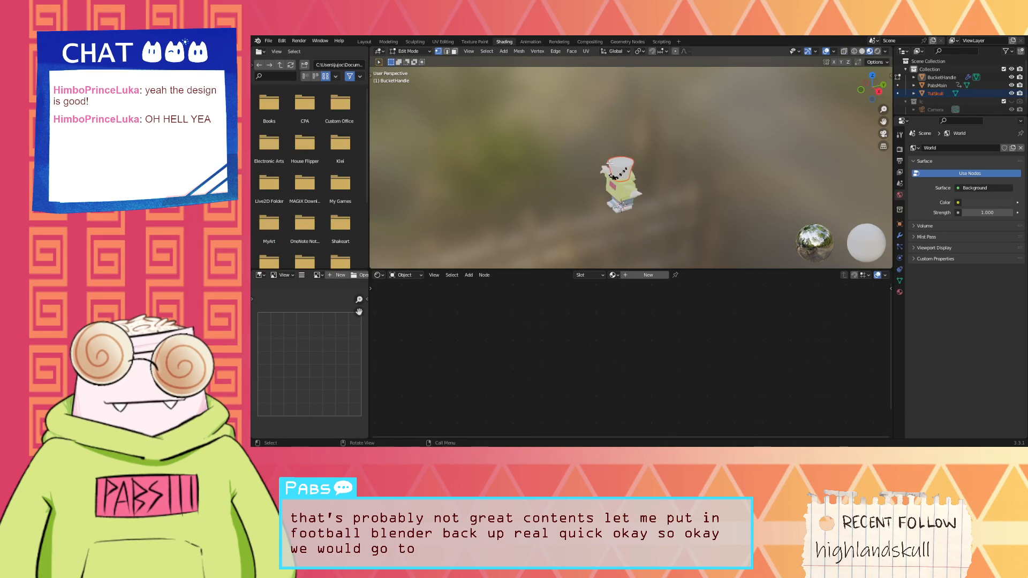
mouse_move(528, 190)
middle_mouse_down()
mouse_move(609, 218)
mouse_move(657, 205)
middle_mouse_up()
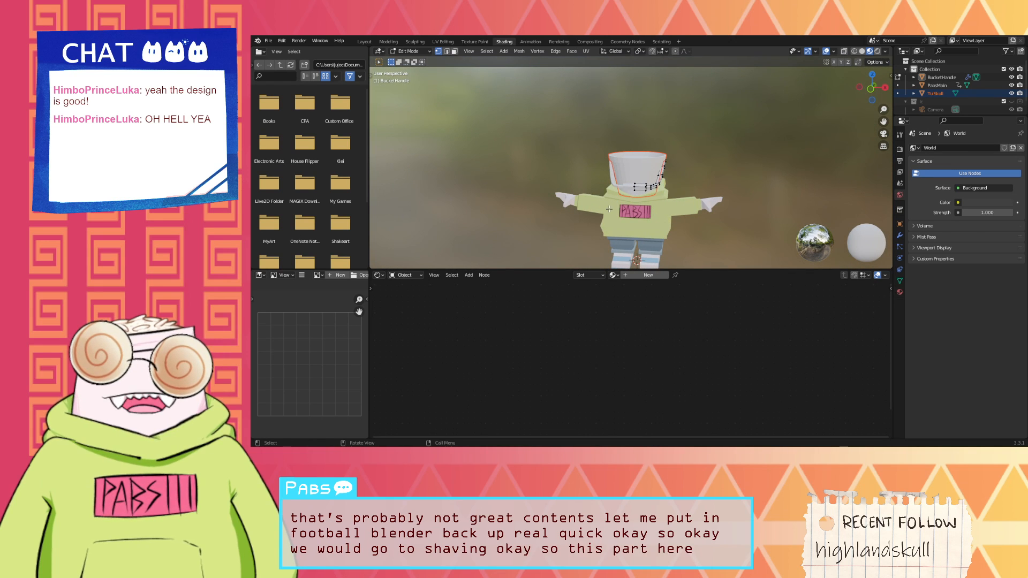
left_click(410, 51)
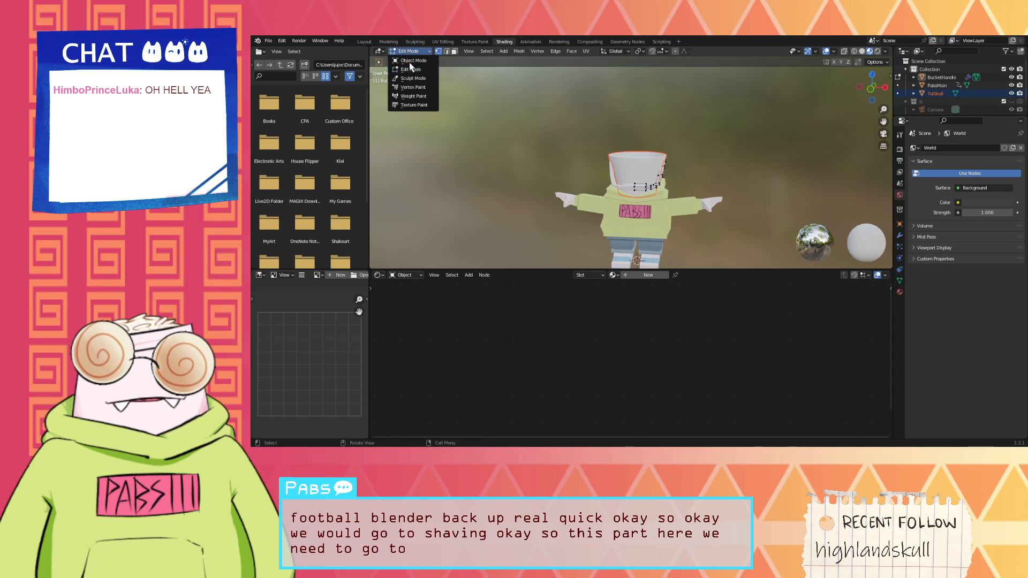
Step: Return to Object Mode and select the PabsMain body so that its material nodes are shown
left_click(409, 62)
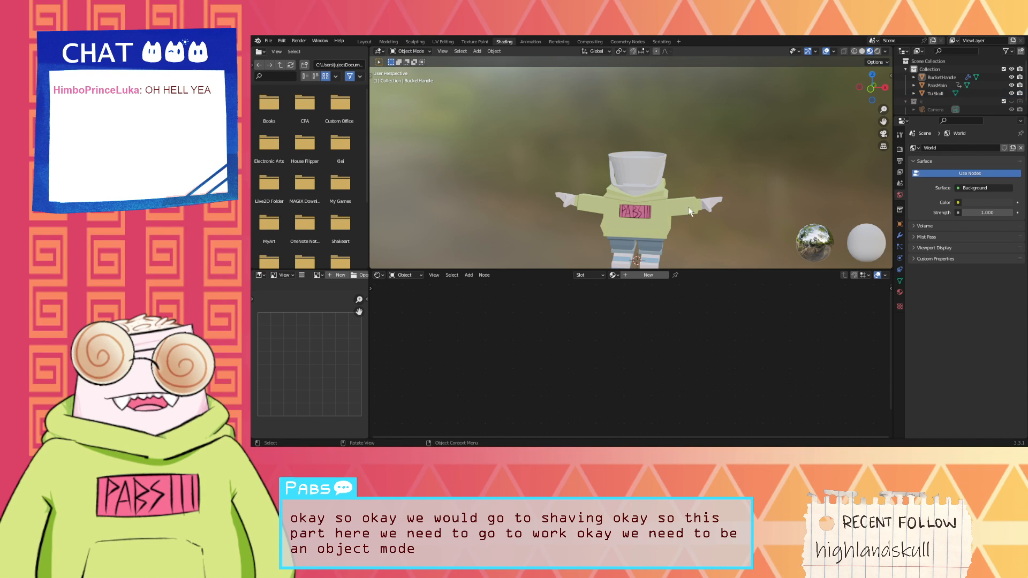
left_click(936, 85)
middle_click_drag(670, 203, 686, 219)
scroll(749, 226, "up", 2)
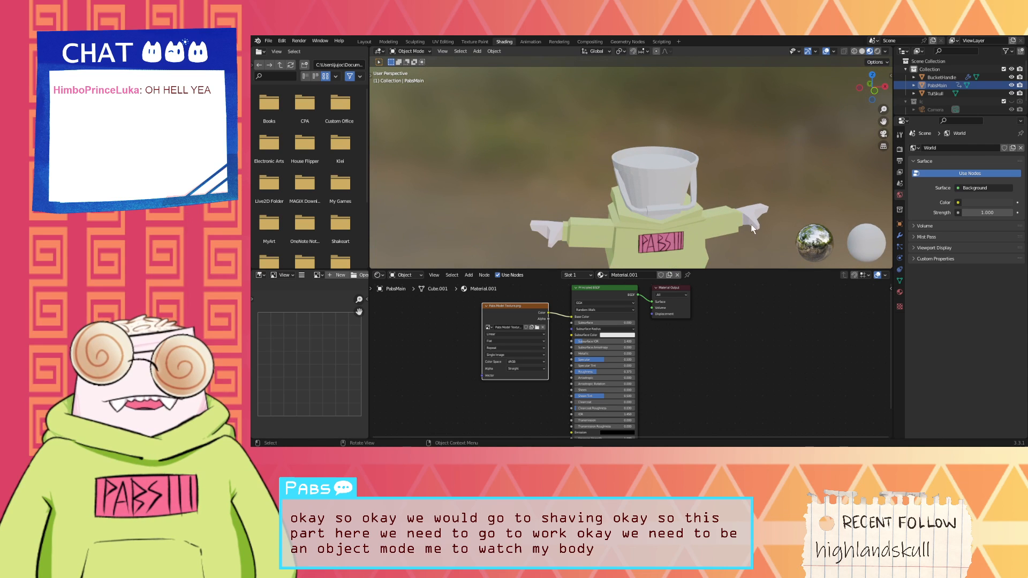
middle_click_drag(753, 227, 726, 150, "shift")
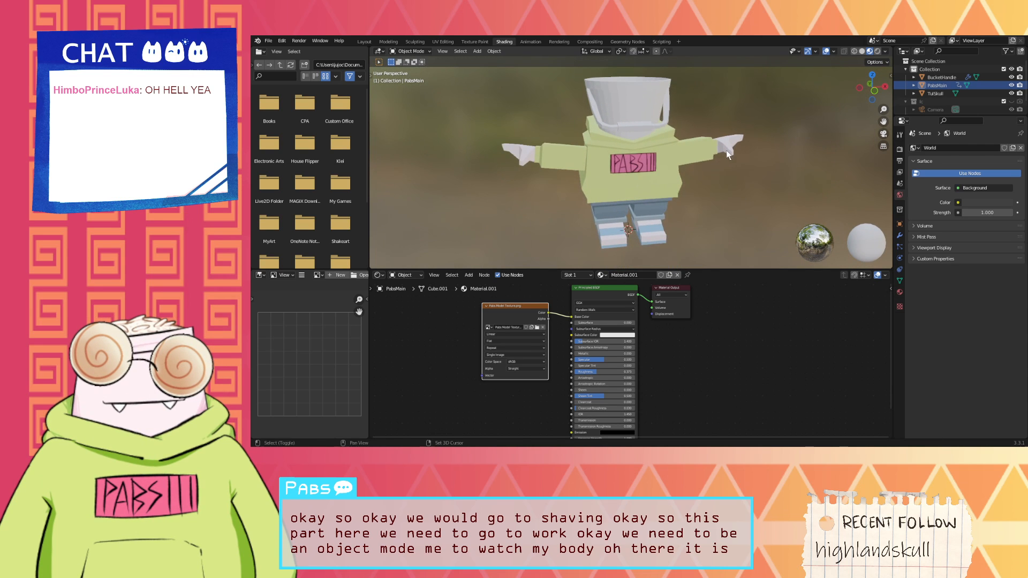
Step: Replace the image in the body material's image texture node with Tul Texture Map.png
right_click(519, 307)
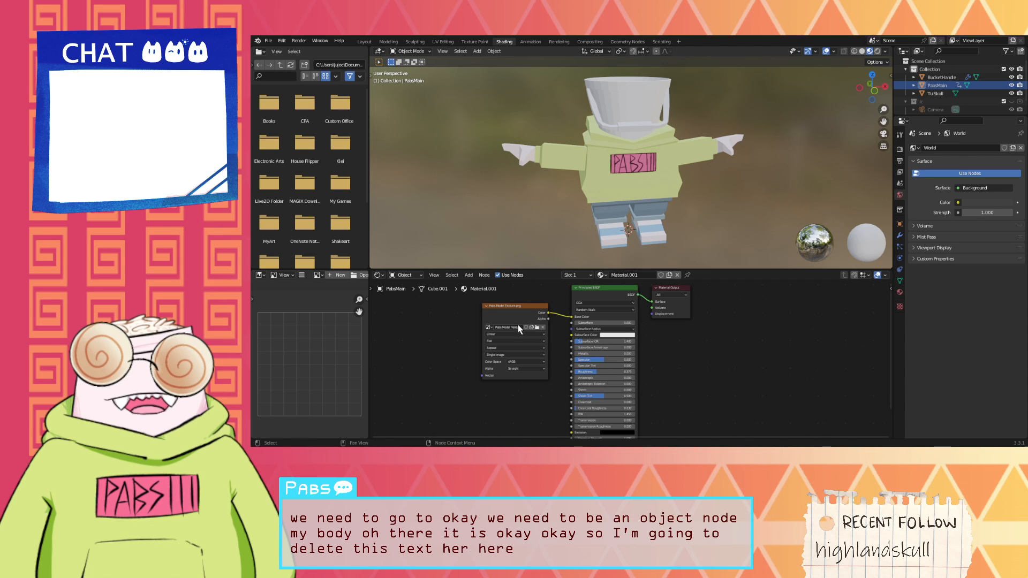
left_click(533, 328)
key("Escape")
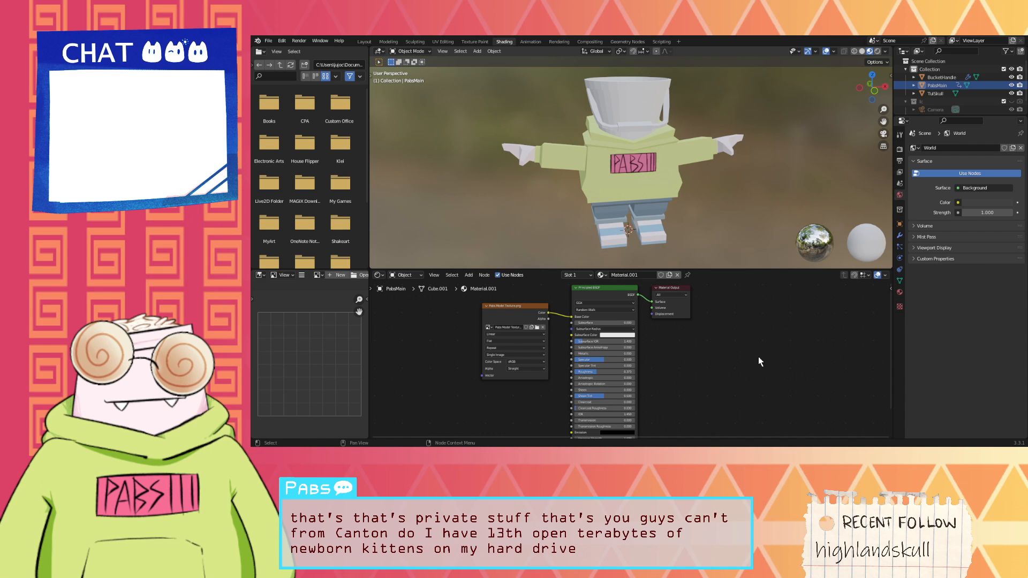
key("ctrl+z")
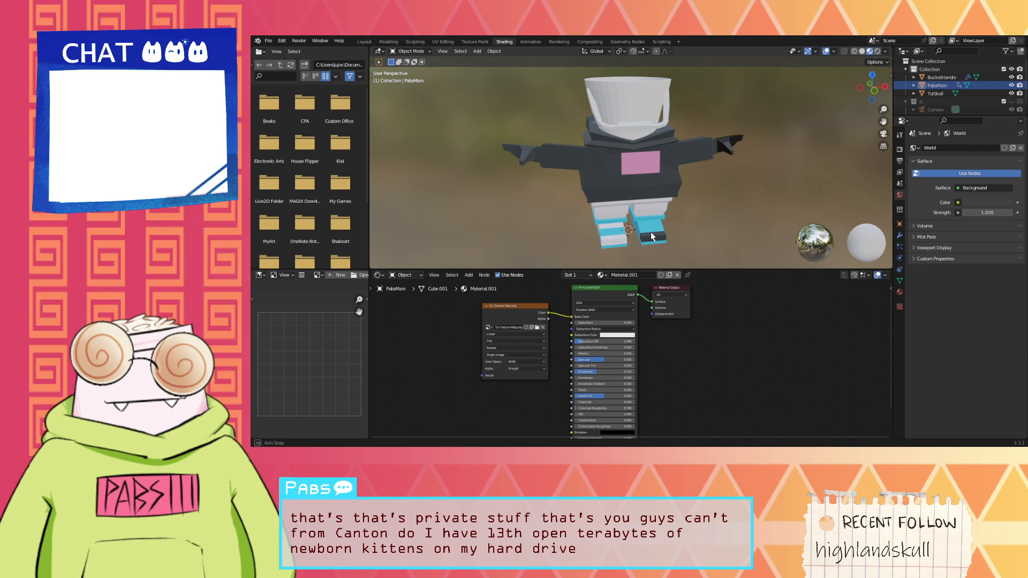
mouse_move(652, 236)
middle_mouse_down()
mouse_move(650, 225)
mouse_move(637, 232)
middle_mouse_up()
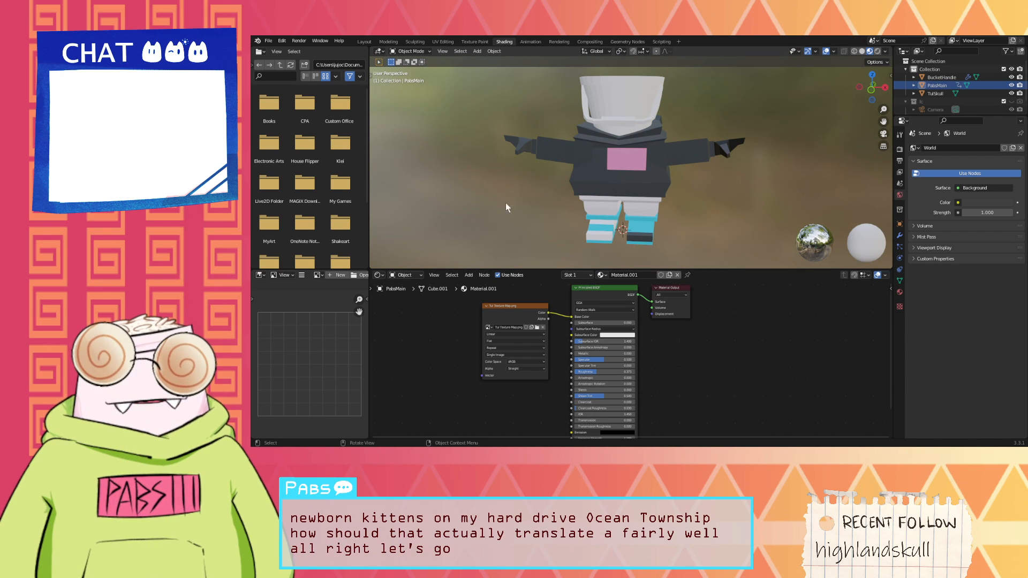
left_click(389, 41)
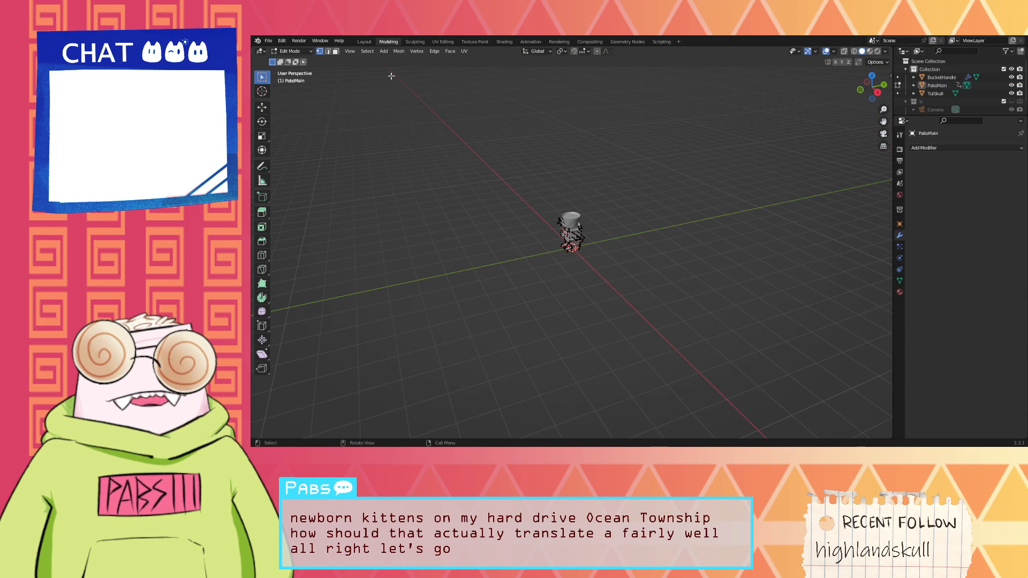
scroll(457, 149, "up", 7)
middle_click_drag(457, 159, 519, 142)
scroll(498, 107, "up", 2)
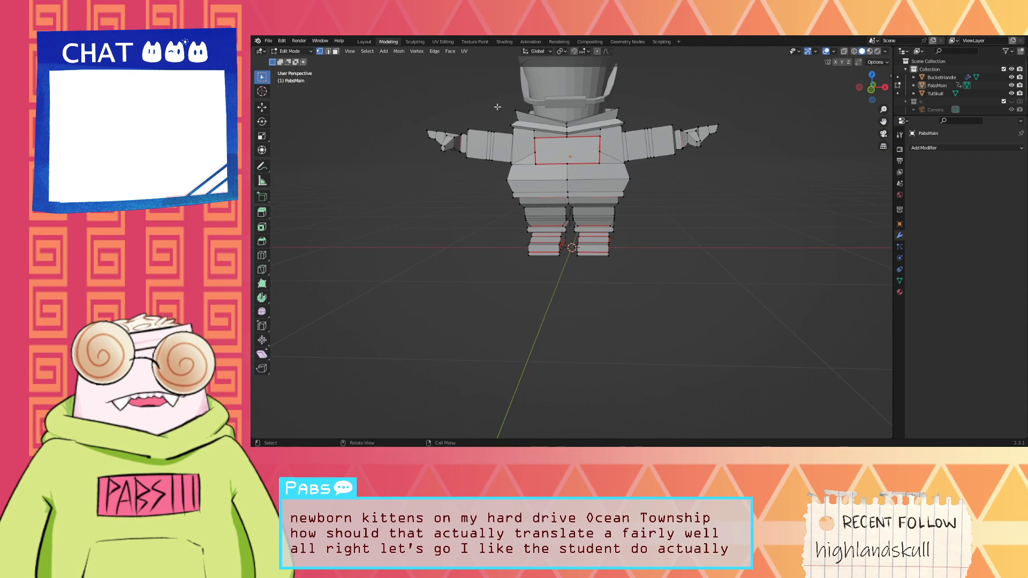
Step: Open the UV Editing workspace and select the entire body mesh to display its UV layout over the texture
left_click(443, 42)
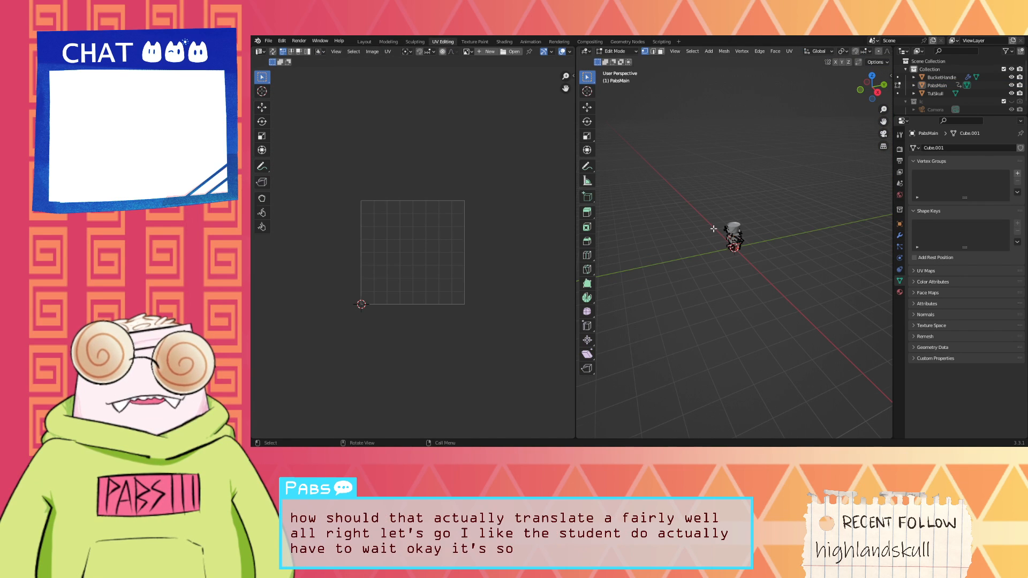
scroll(714, 203, "up", 10)
middle_click_drag(713, 202, 762, 196)
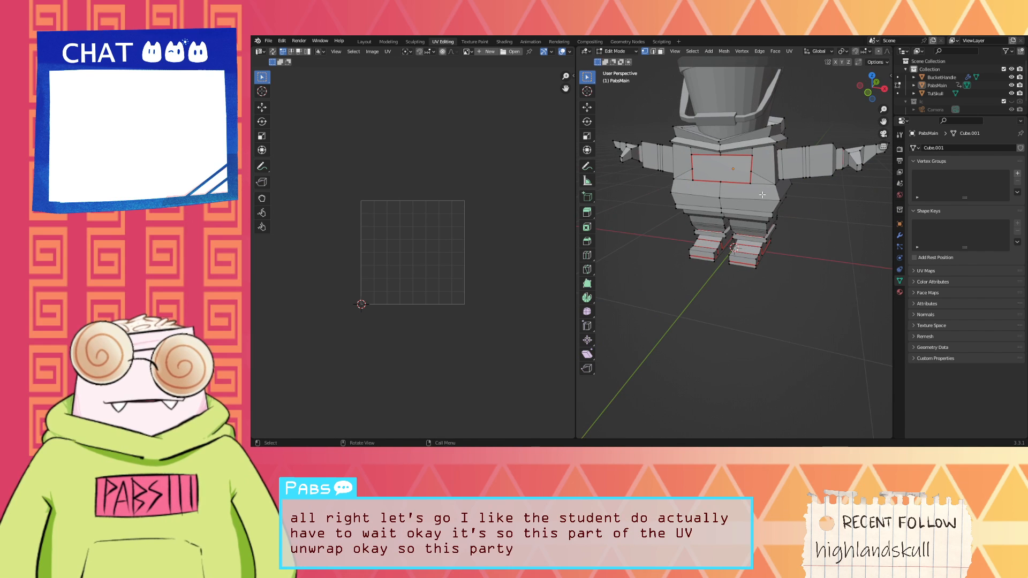
key("a")
mouse_move(523, 207)
middle_mouse_down()
mouse_move(539, 202)
mouse_move(514, 208)
middle_mouse_up()
scroll(709, 192, "up", 4)
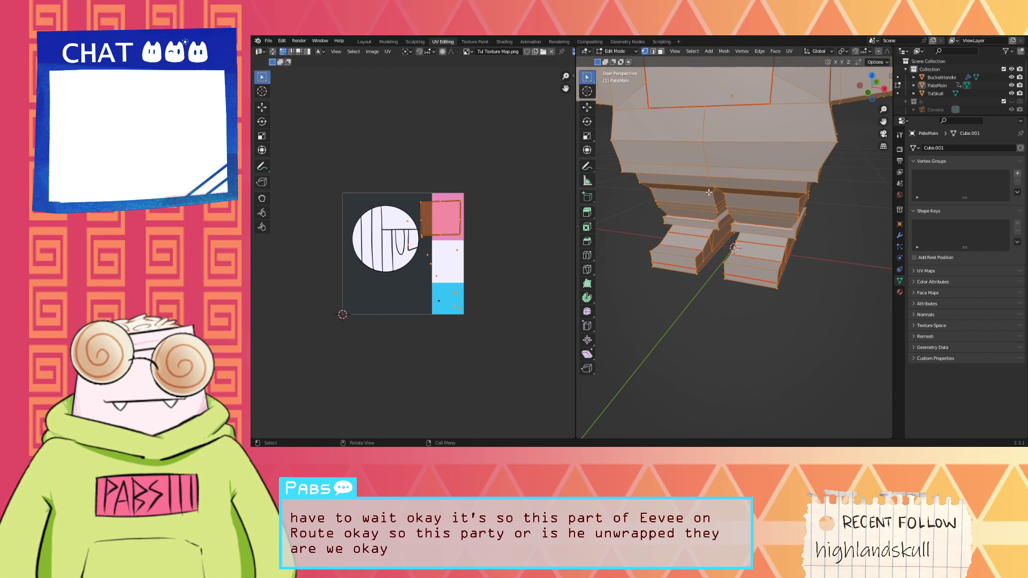
Step: Clear the selection and select only the rectangular chest panel of the hoodie in face select mode
left_click(427, 231)
key("alt+a")
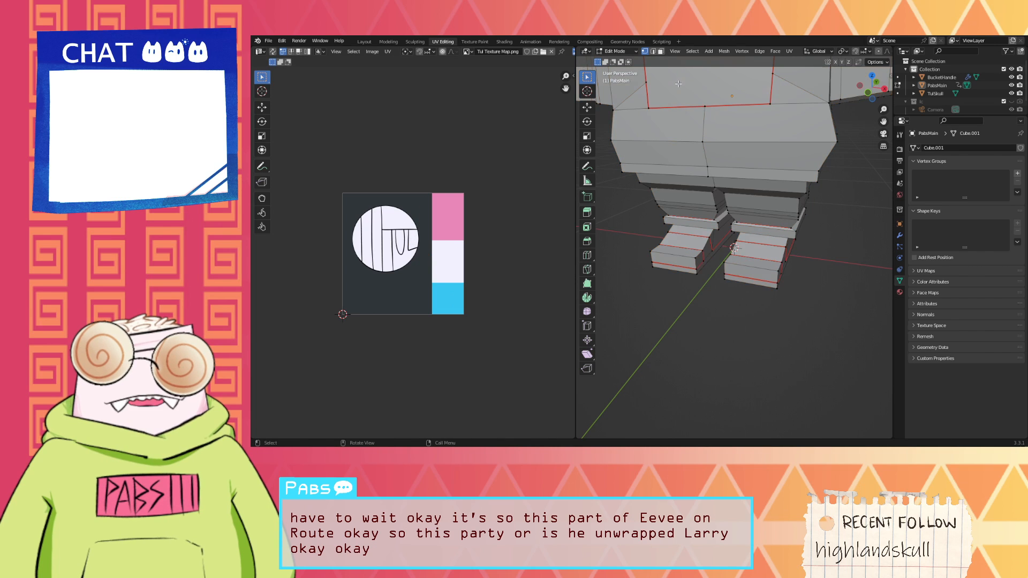
scroll(688, 103, "down", 4)
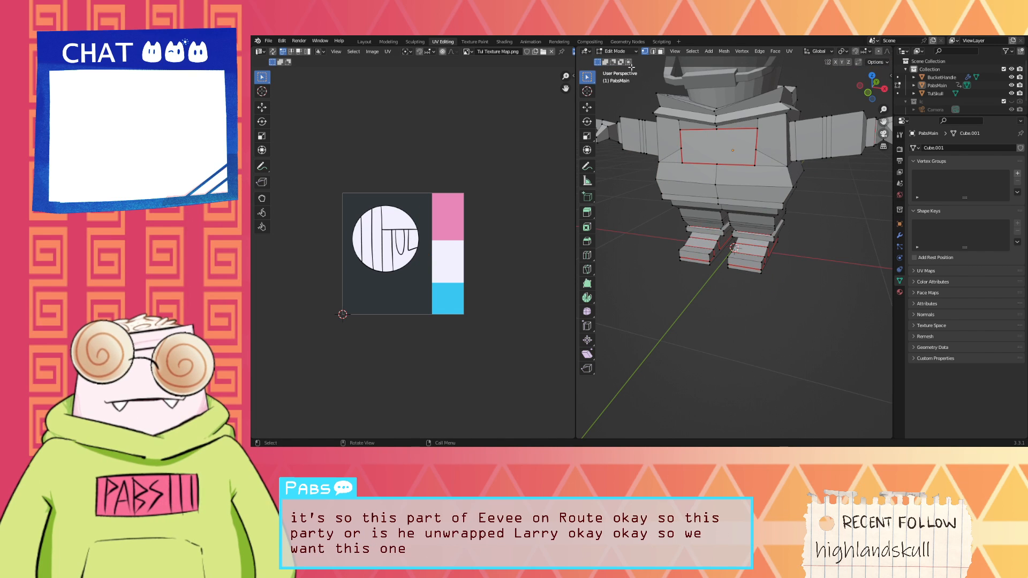
left_click(661, 51)
left_click(734, 142)
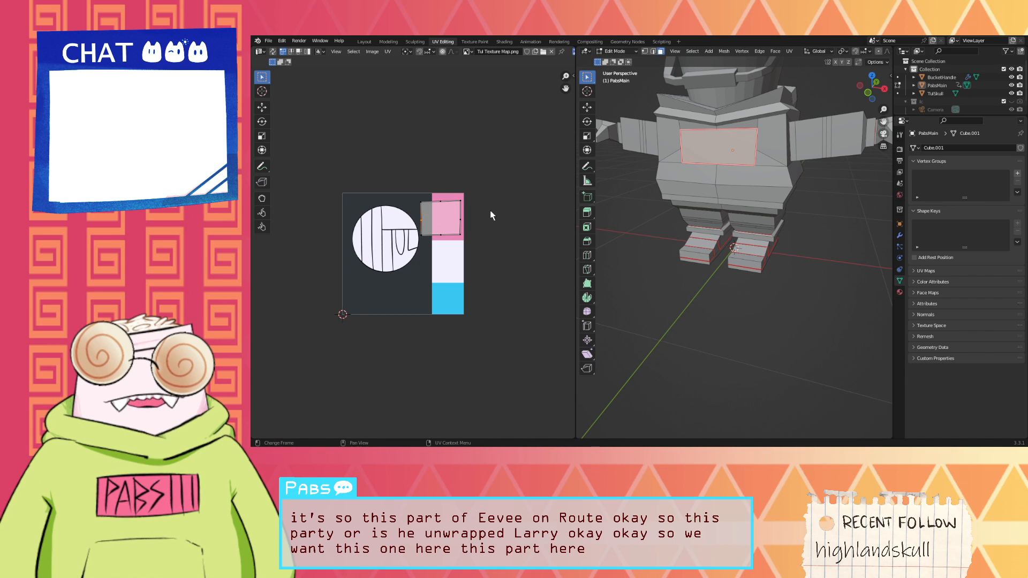
Step: Move the chest panel's UV island off the pink swatch onto the round logo and scale it
left_click(447, 223)
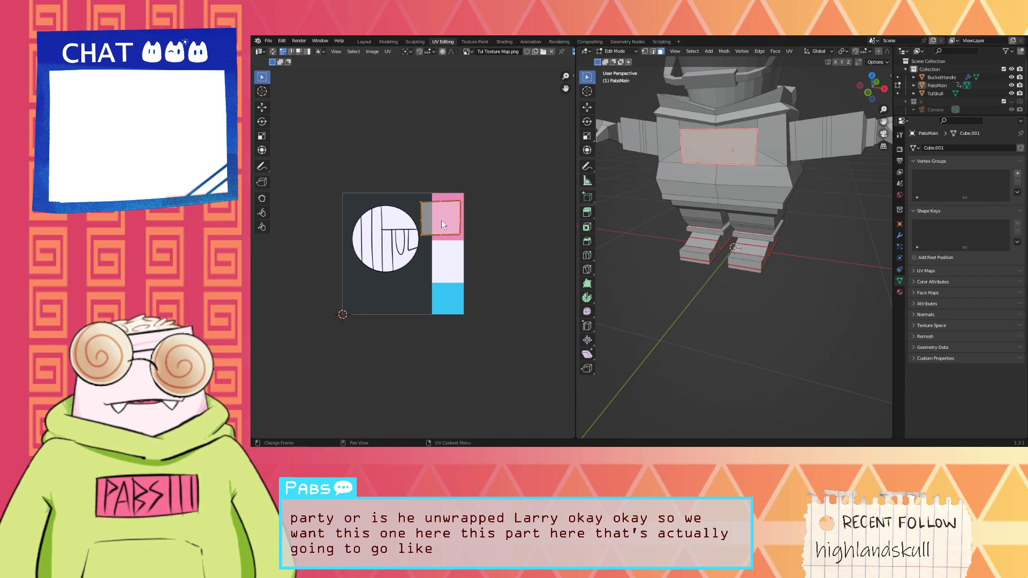
key("g")
left_click(366, 224)
key("s")
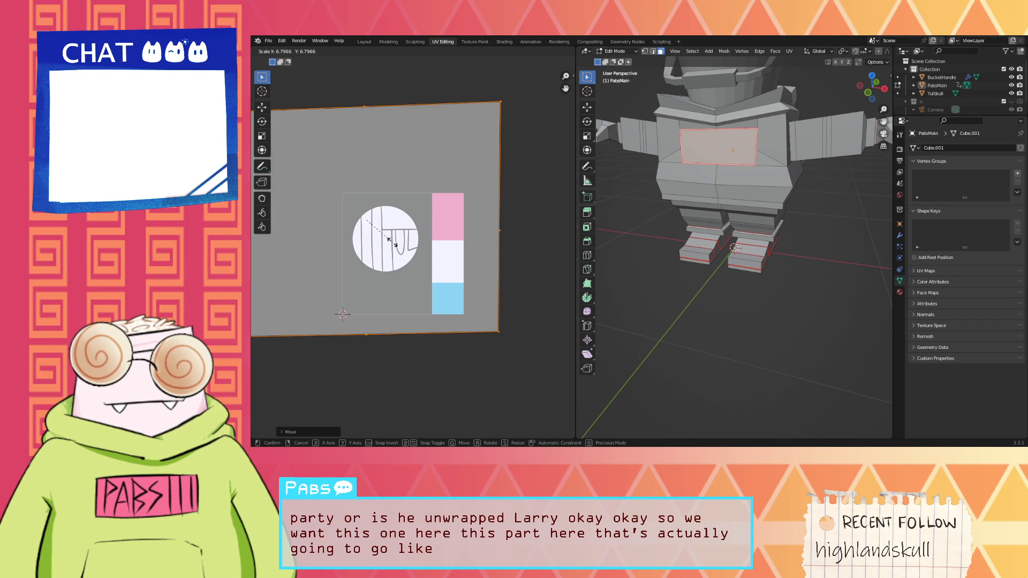
left_click(378, 232)
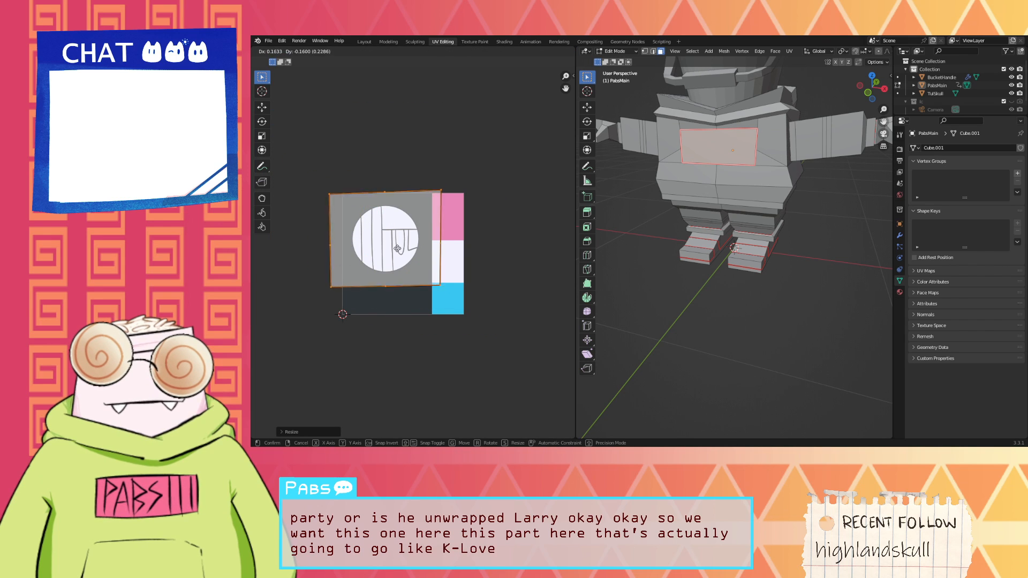
key("s")
left_click(370, 223)
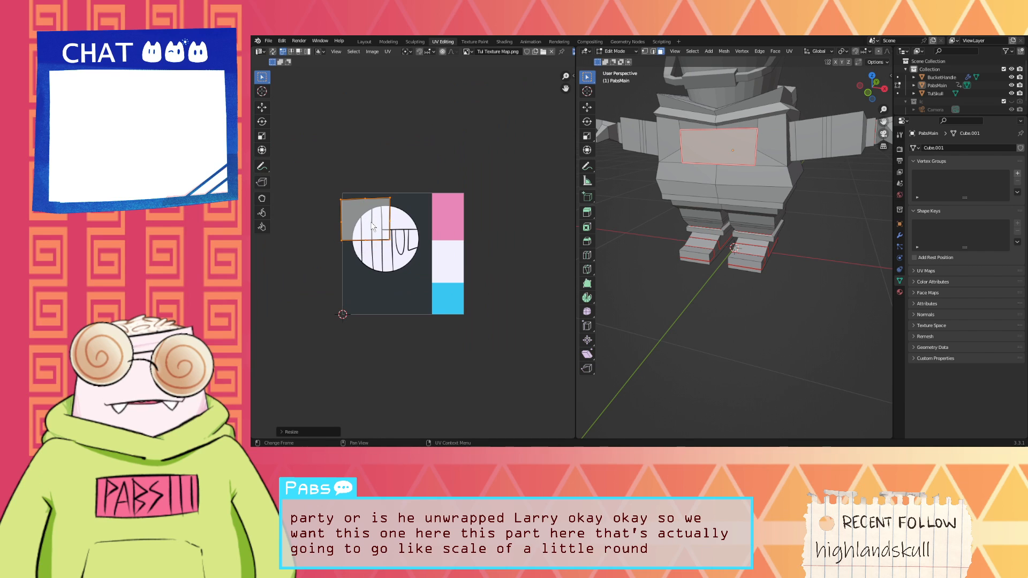
Step: Enlarge the chest UV island and reposition it so that it surrounds the whole round logo
key("g")
left_click(378, 227)
key("s")
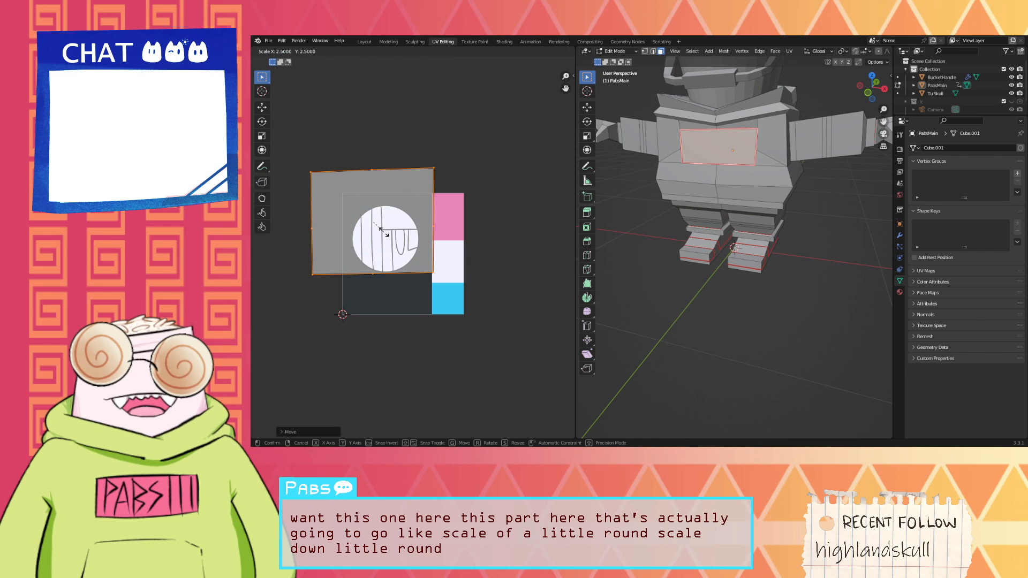
left_click(384, 233)
key("g")
left_click(404, 250)
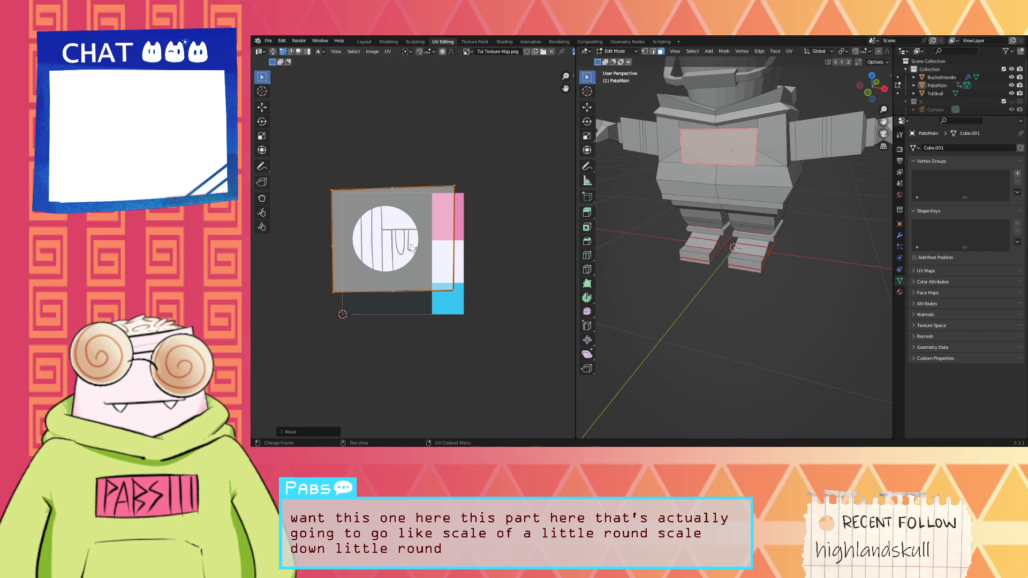
Step: Shrink the chest UV island, rotate it slightly and shift it to fit closely around the logo, clear of the colour swatches
key("s")
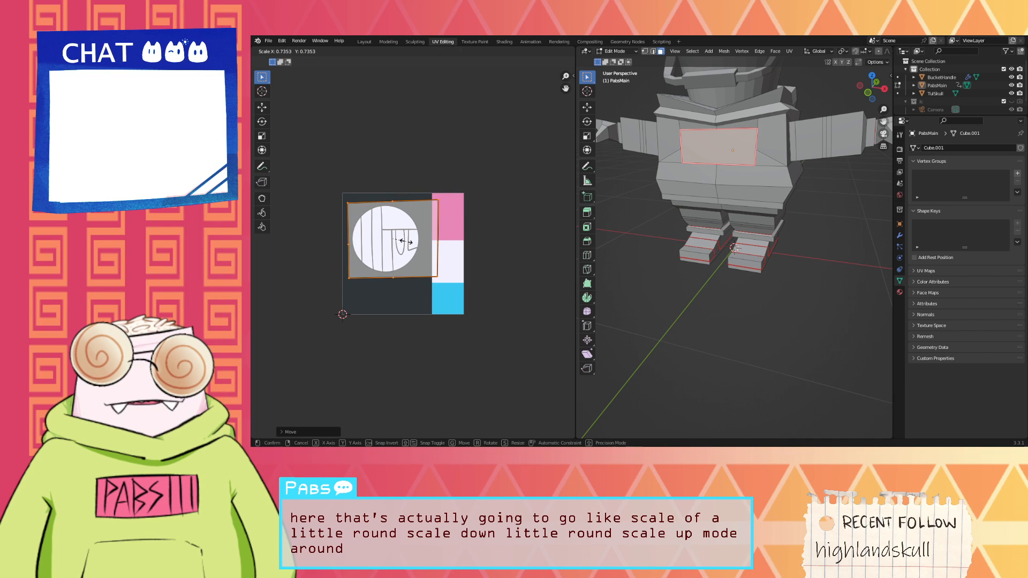
left_click(406, 242)
key("r")
left_click(423, 245)
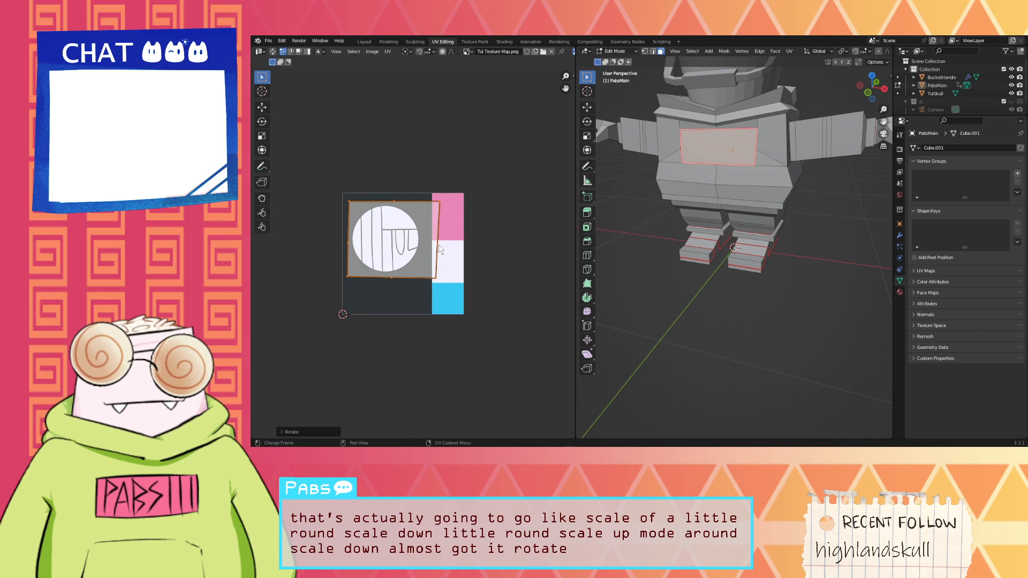
key("s")
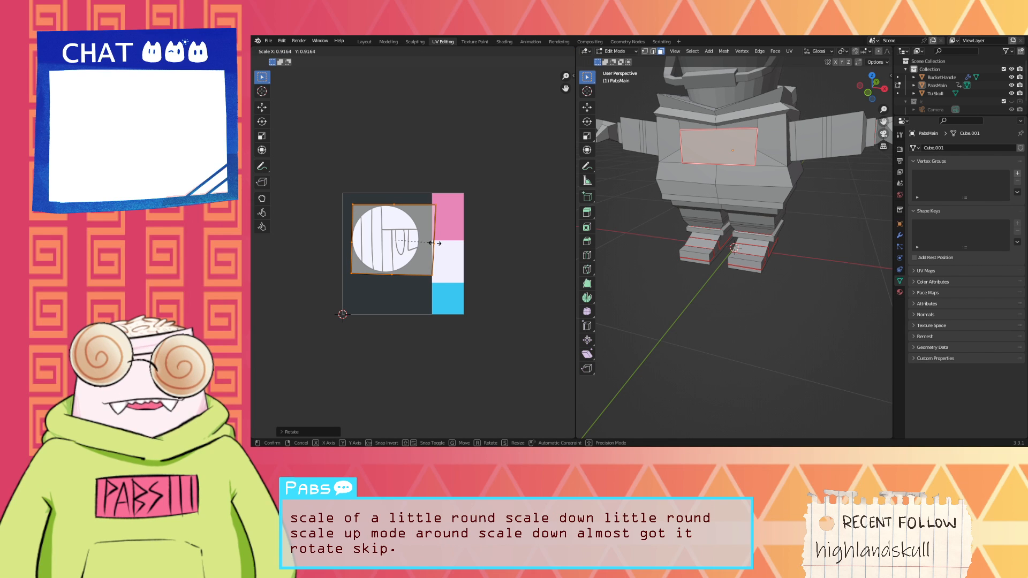
left_click(431, 243)
key("g")
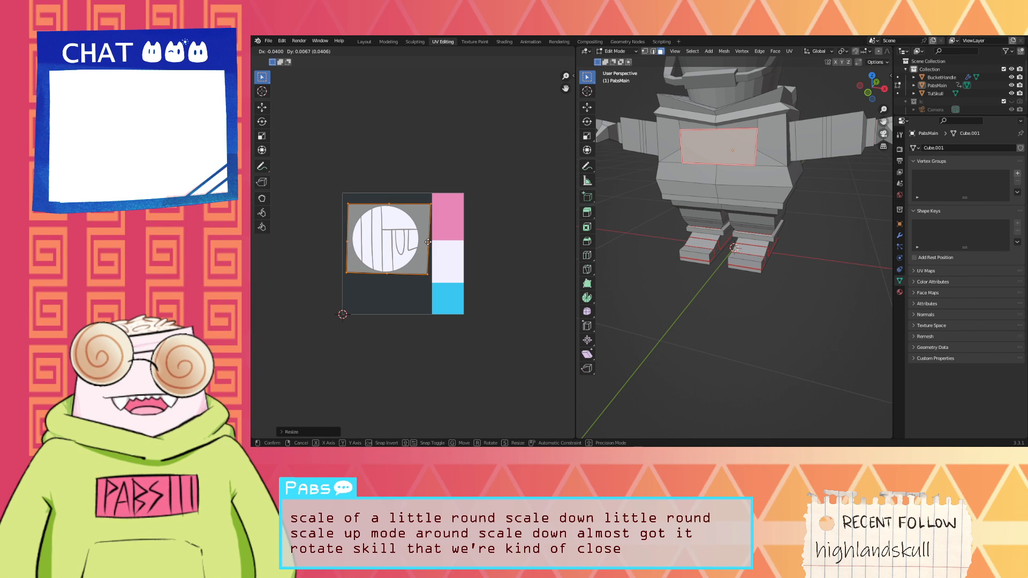
left_click(426, 242)
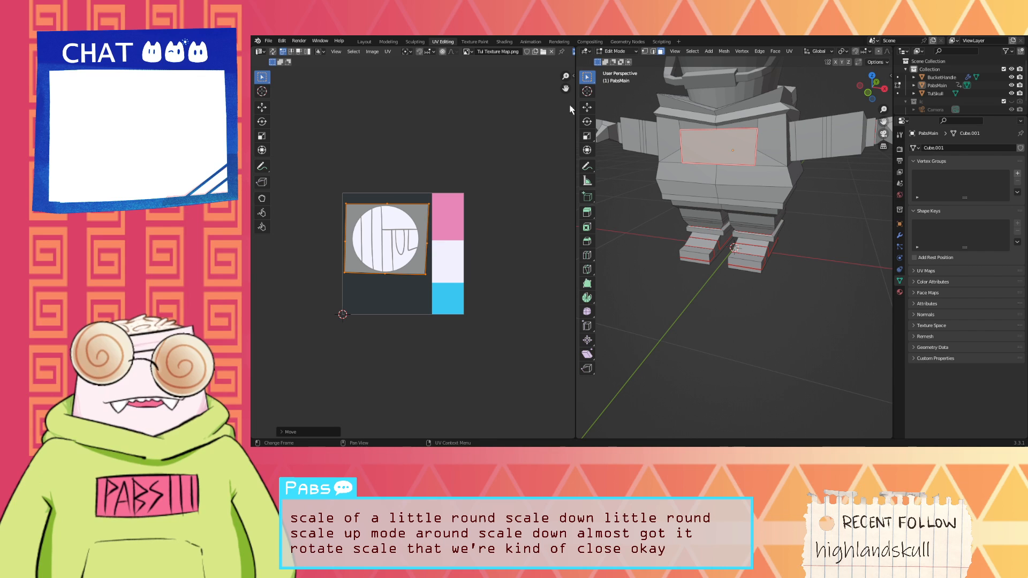
Step: Switch the 3D viewport to Material Preview and slightly enlarge the chest UV island around the logo
scroll(854, 54, "down", 5)
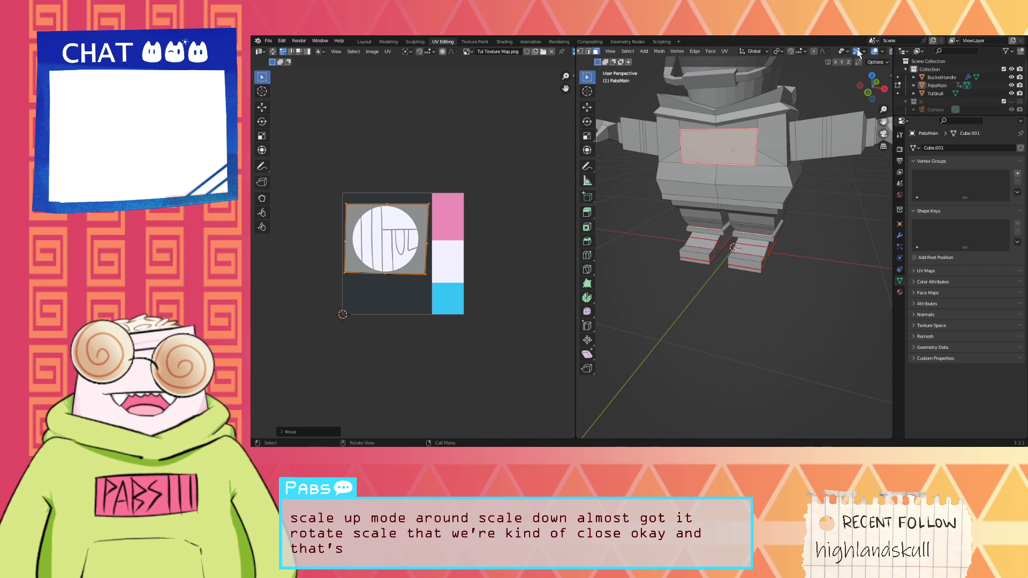
left_click(869, 51)
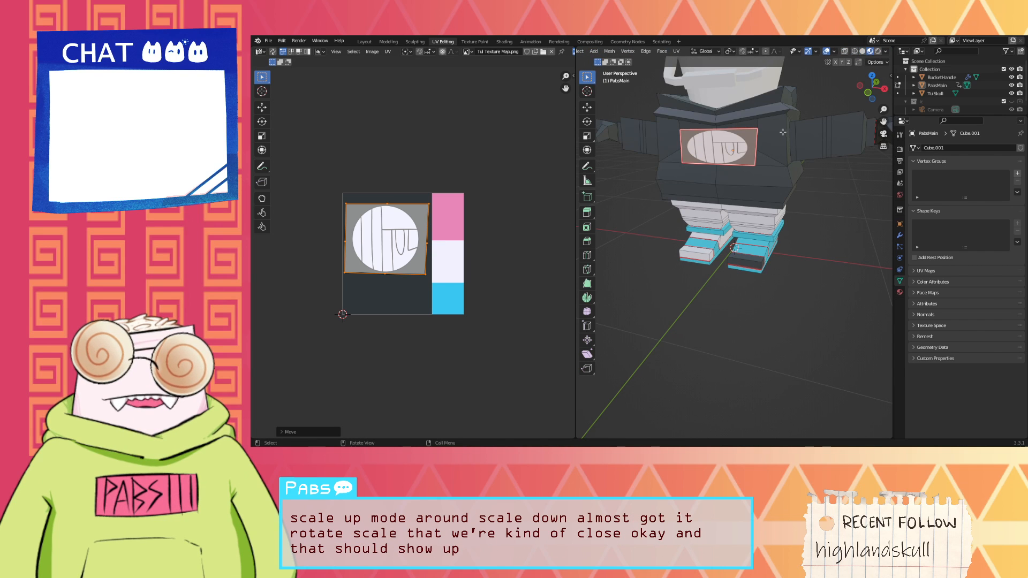
left_click(384, 274)
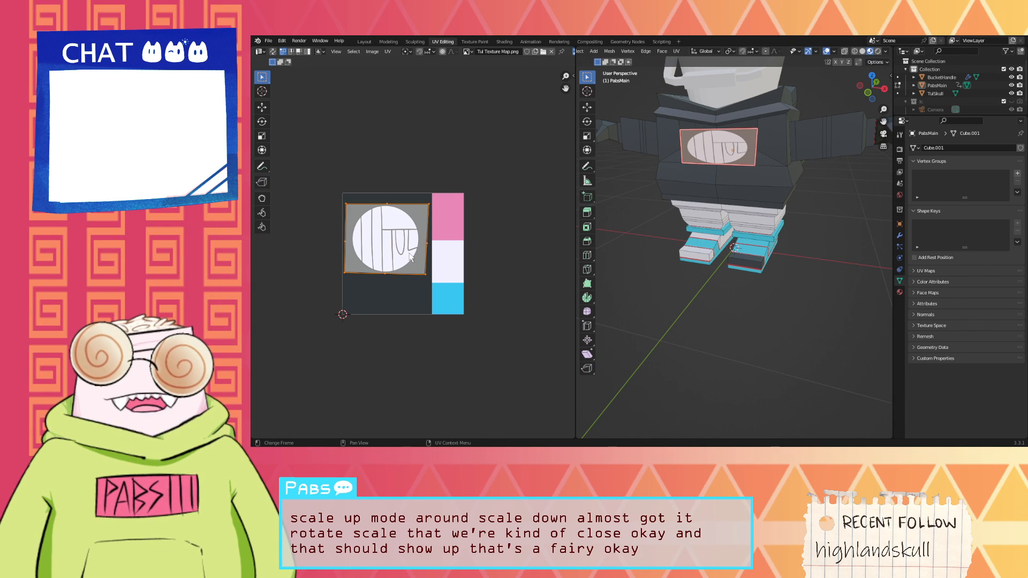
key("s")
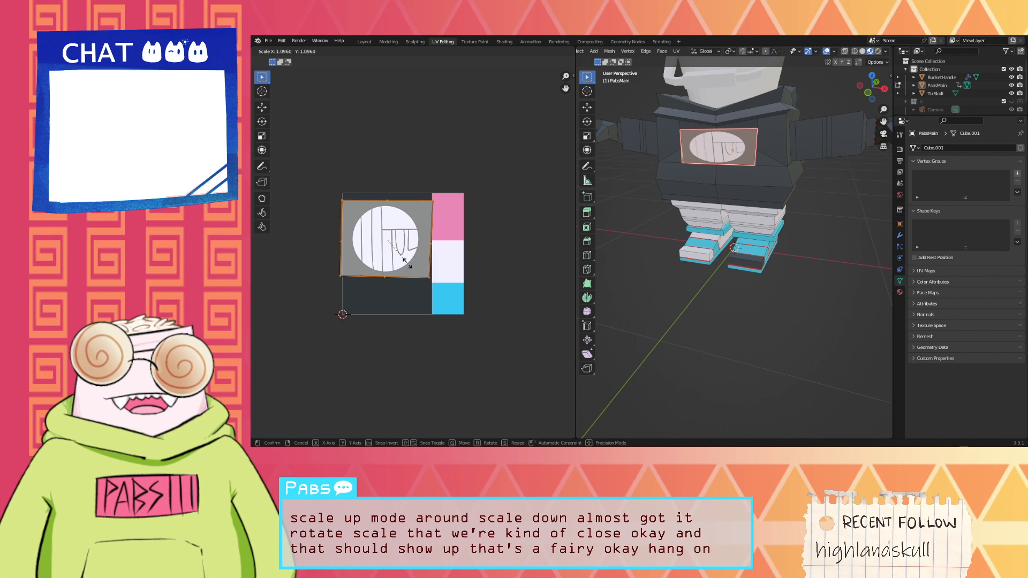
left_click(409, 259)
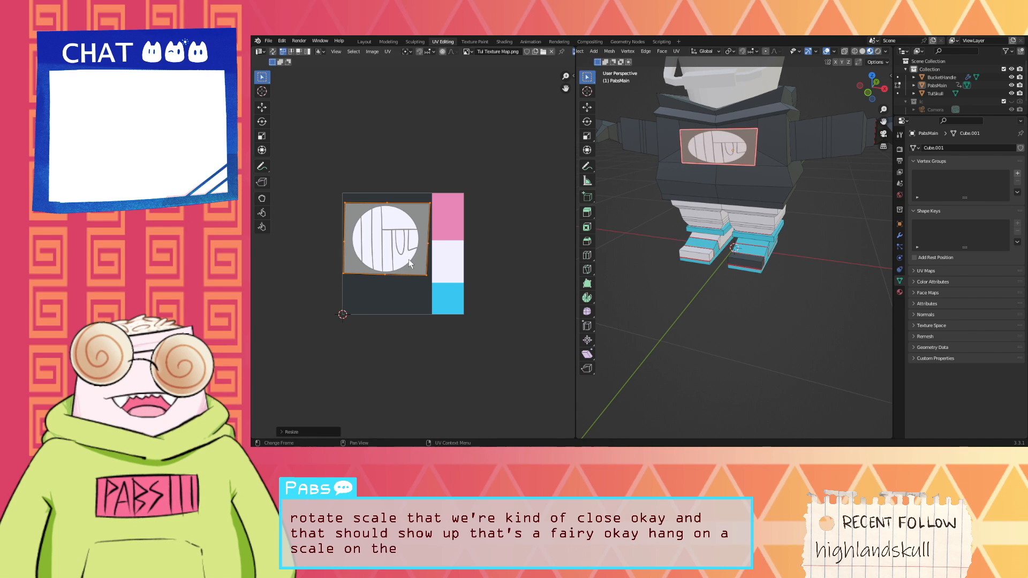
left_click(383, 273)
key("g")
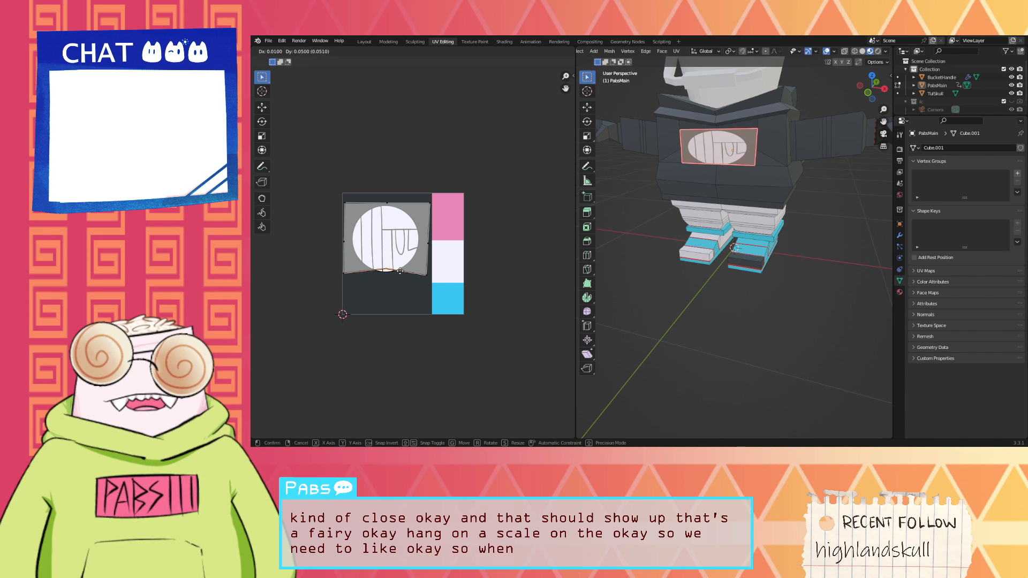
key("Escape")
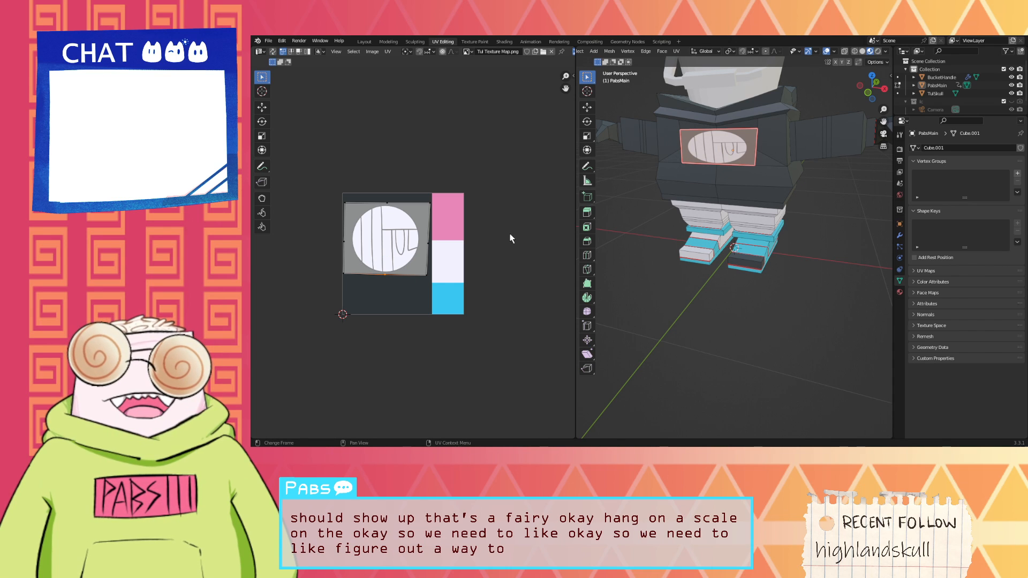
Step: Clear the seam around the rectangular chest panel in the Modeling workspace
left_click(689, 167)
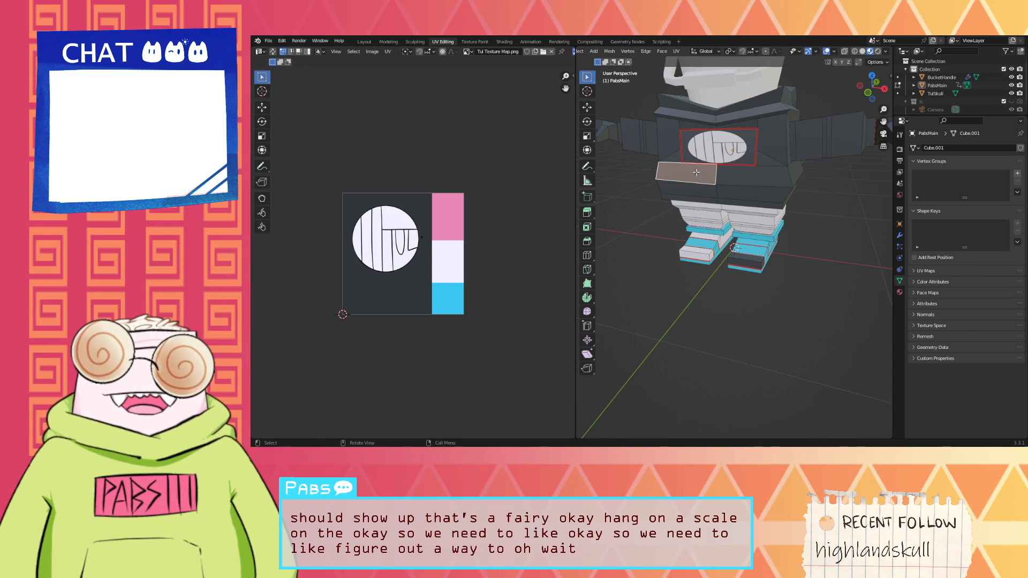
left_click(389, 41)
scroll(588, 151, "up", 6)
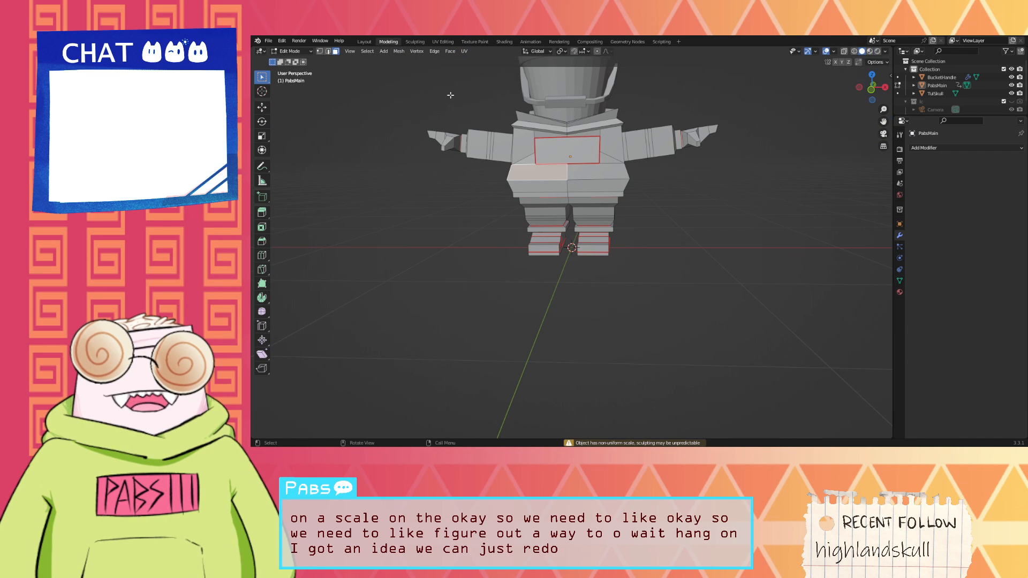
middle_click_drag(588, 152, 591, 165)
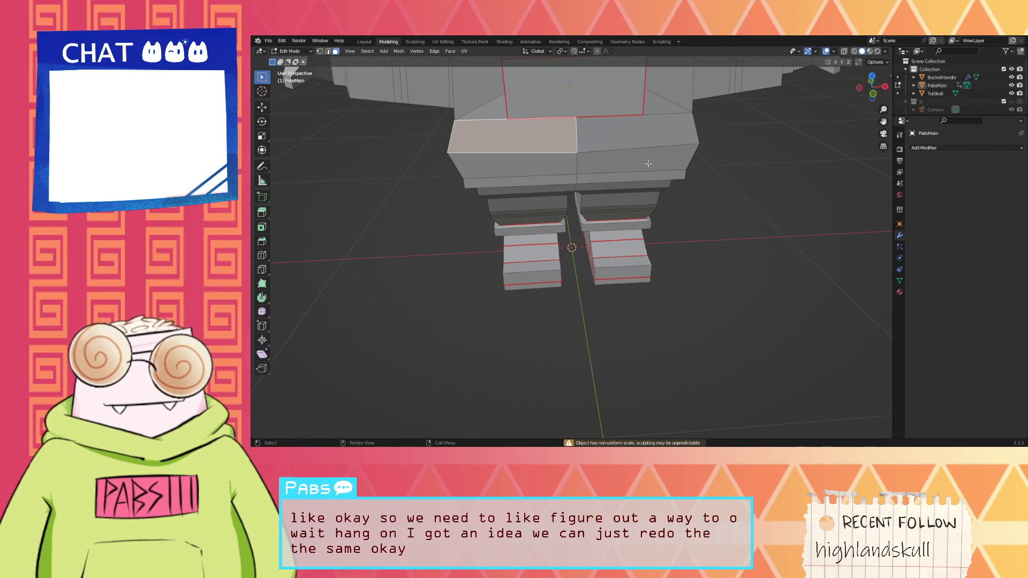
middle_click_drag(813, 150, 812, 220)
left_click(641, 179)
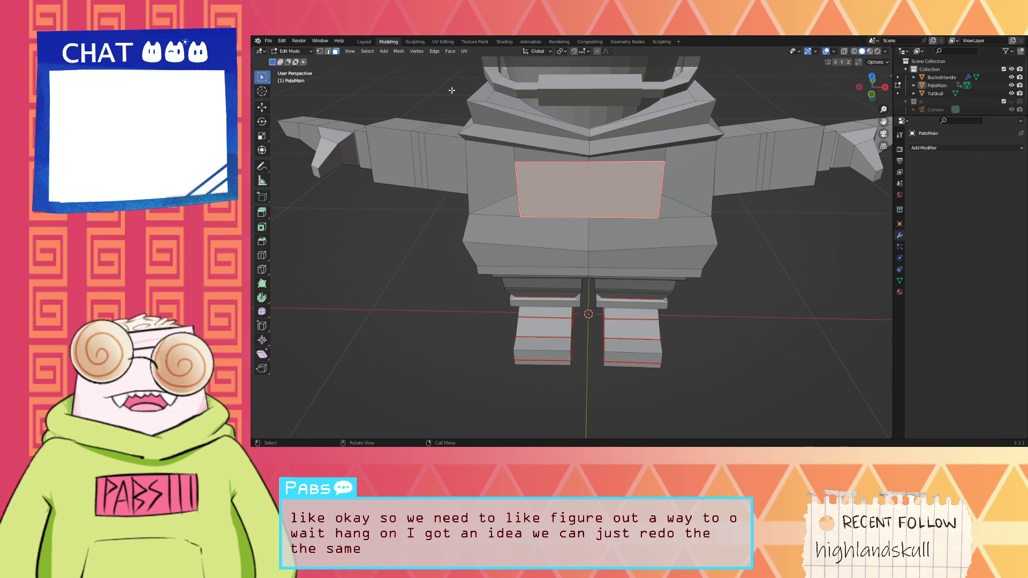
left_click(435, 51)
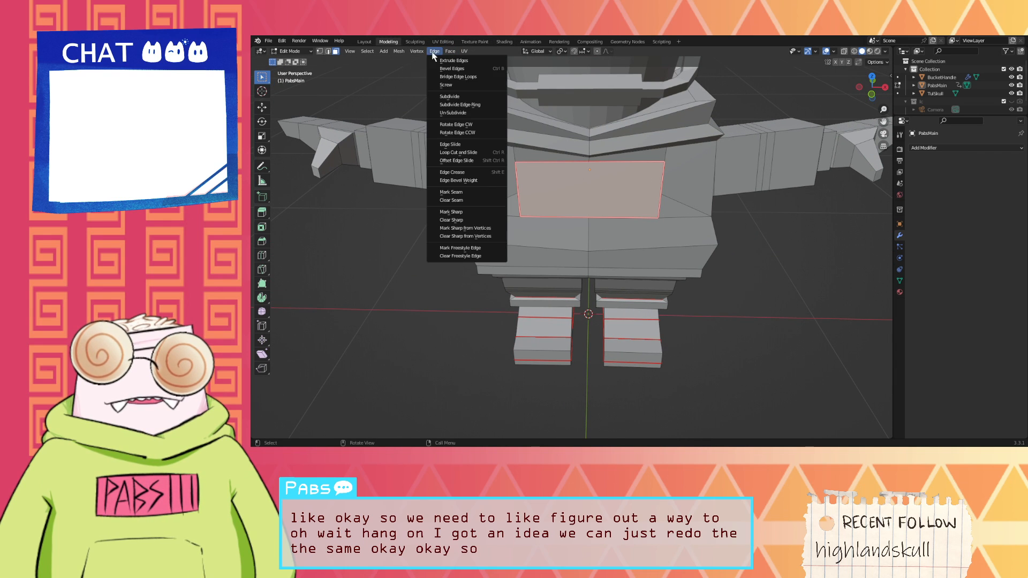
left_click(460, 200)
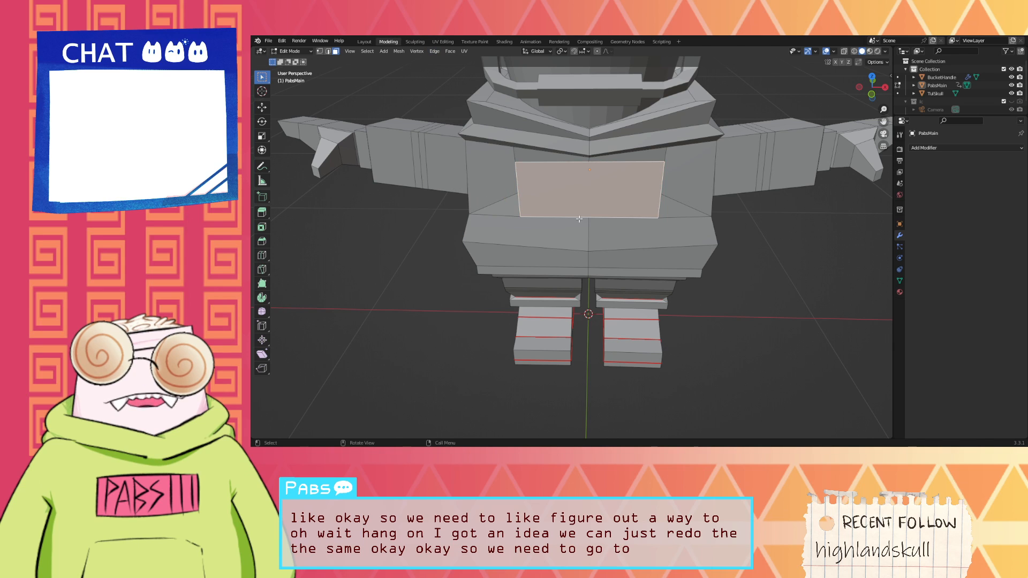
Step: Try to mark every edge of the front torso faces, including those around the chest panel, as seams
left_click(501, 207)
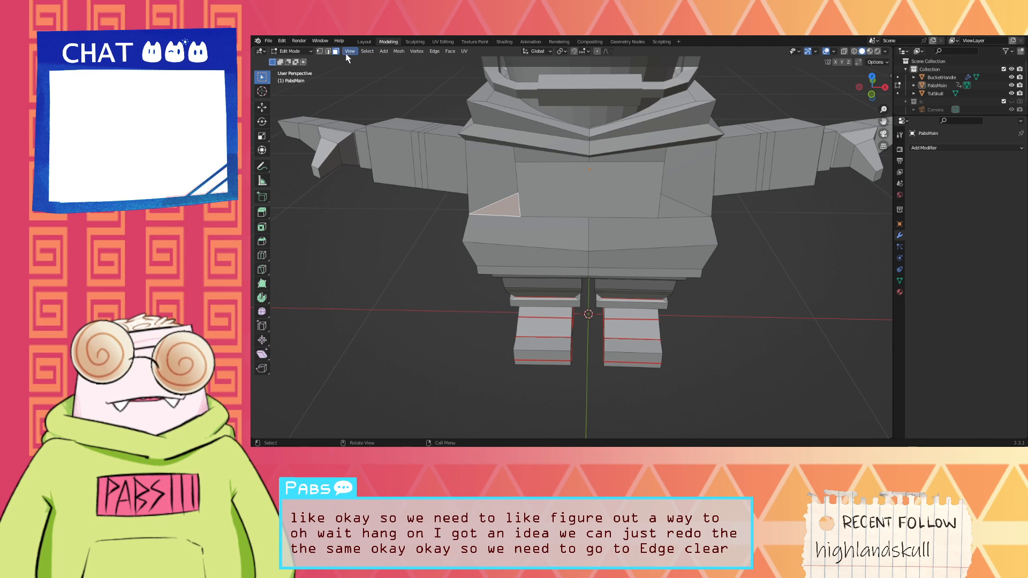
left_click(502, 186)
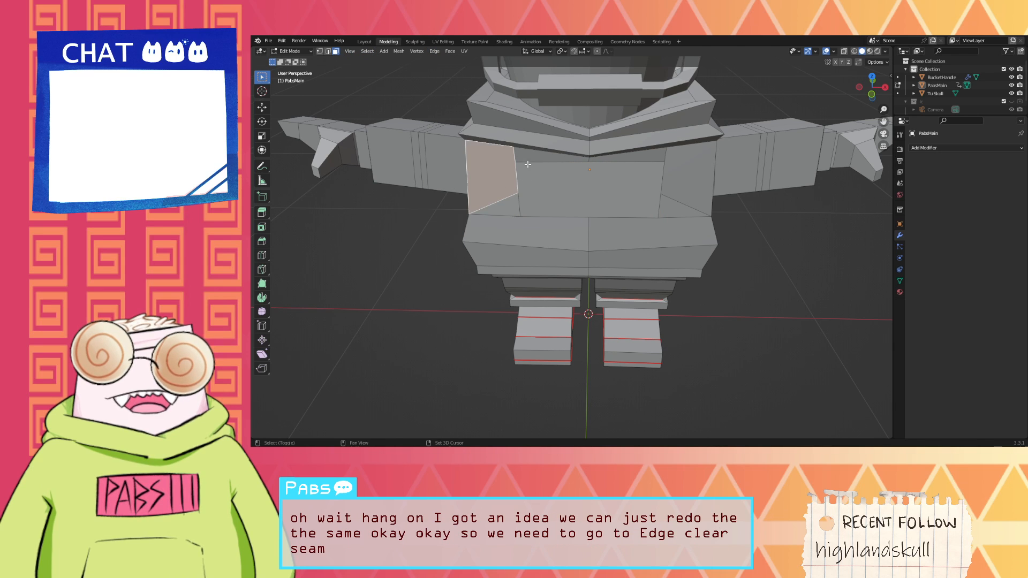
left_click(537, 165, "shift")
left_click(544, 156, "shift")
left_click(610, 164, "shift")
left_click(629, 154, "shift")
left_click(589, 185, "shift")
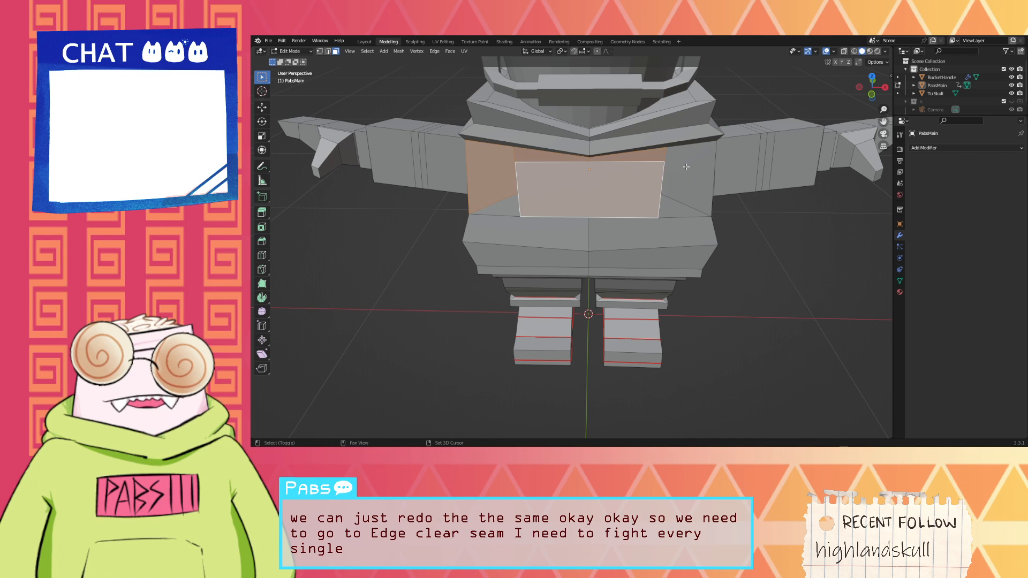
left_click(688, 177, "shift")
left_click(653, 230, "shift")
left_click(653, 258, "shift")
left_click(552, 252, "shift")
left_click(540, 232, "shift")
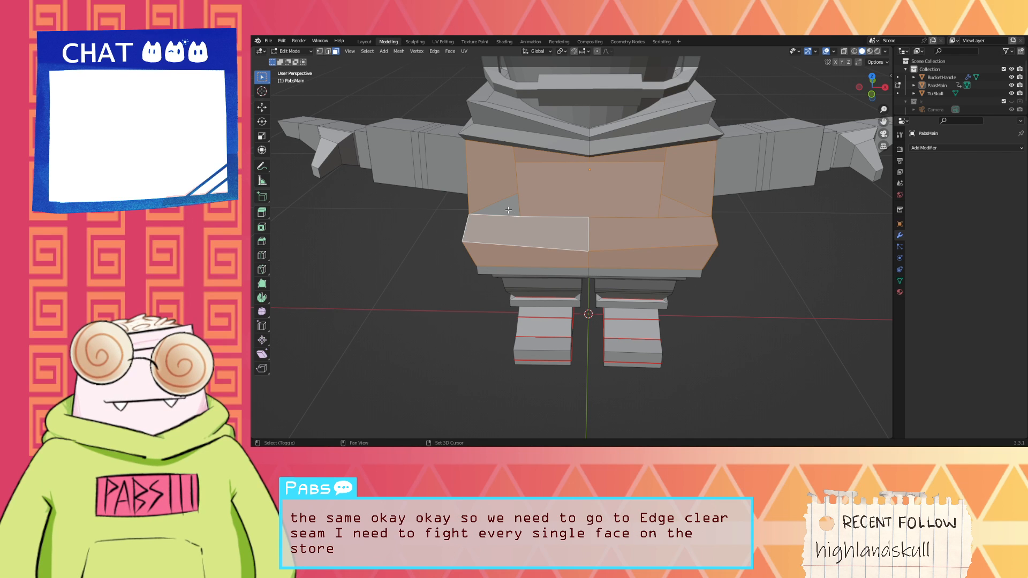
left_click(506, 208, "shift")
middle_click_drag(555, 218, 615, 197)
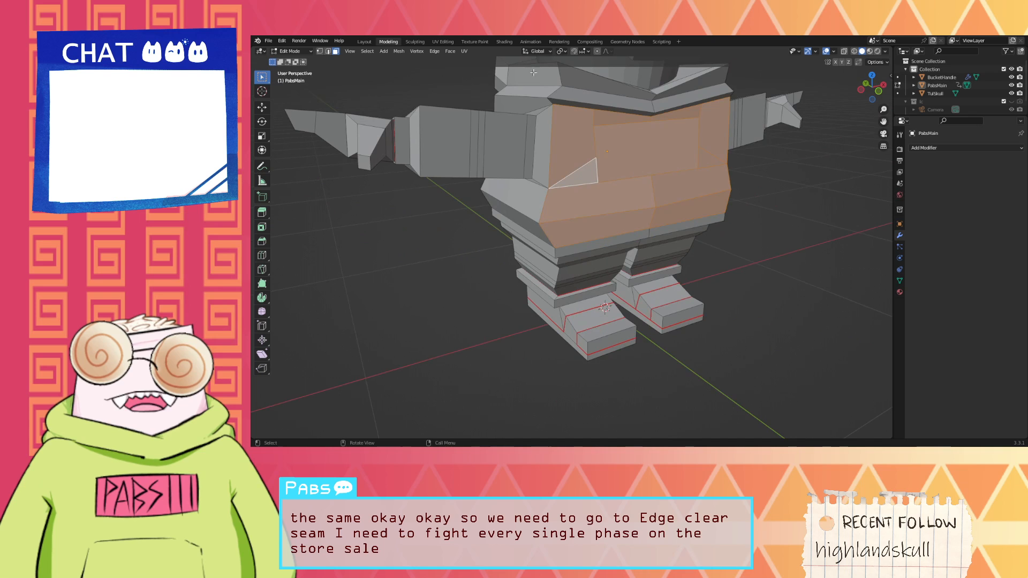
left_click(434, 51)
left_click(450, 192)
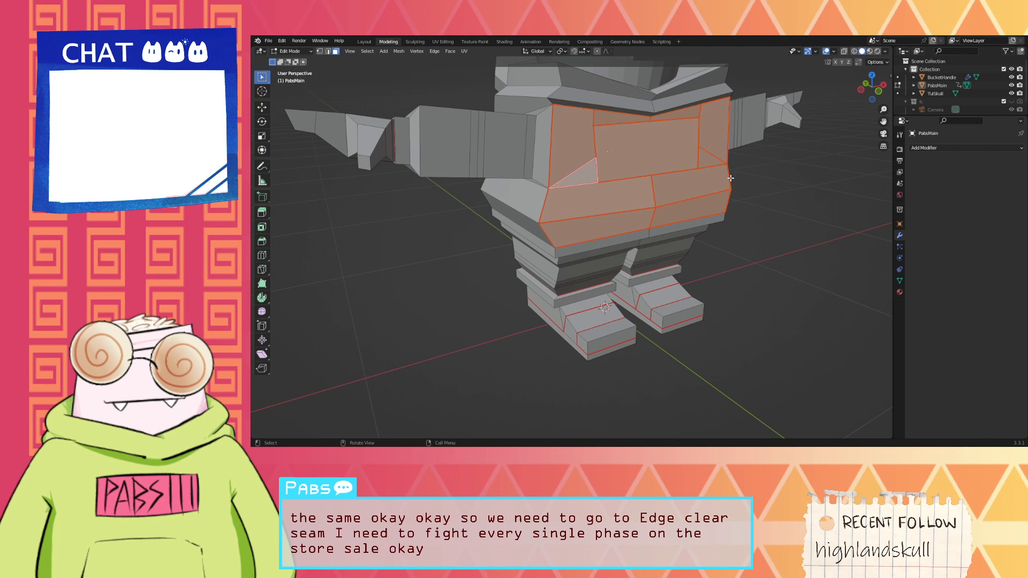
middle_click_drag(731, 178, 624, 191)
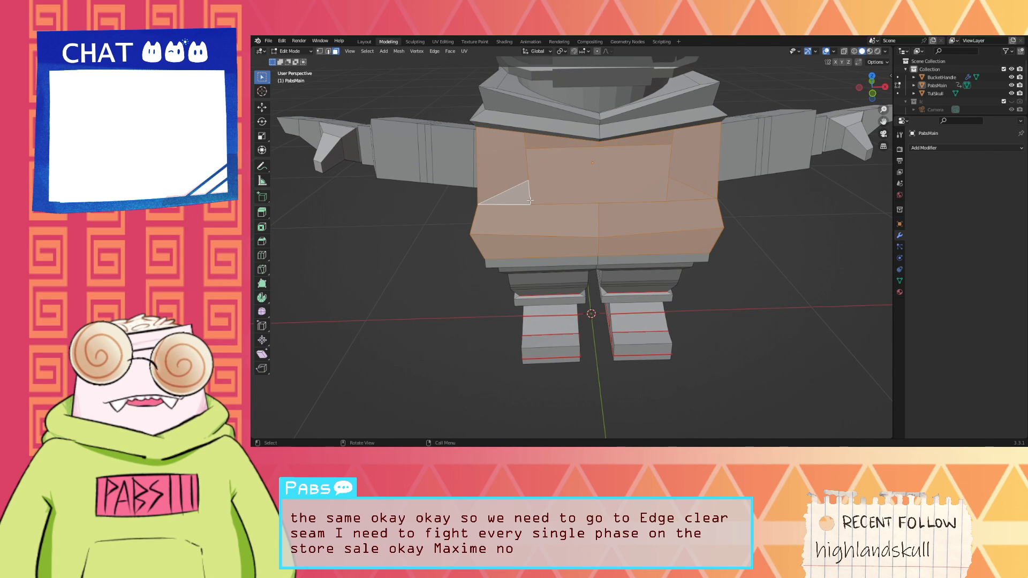
middle_click_drag(530, 200, 332, 115)
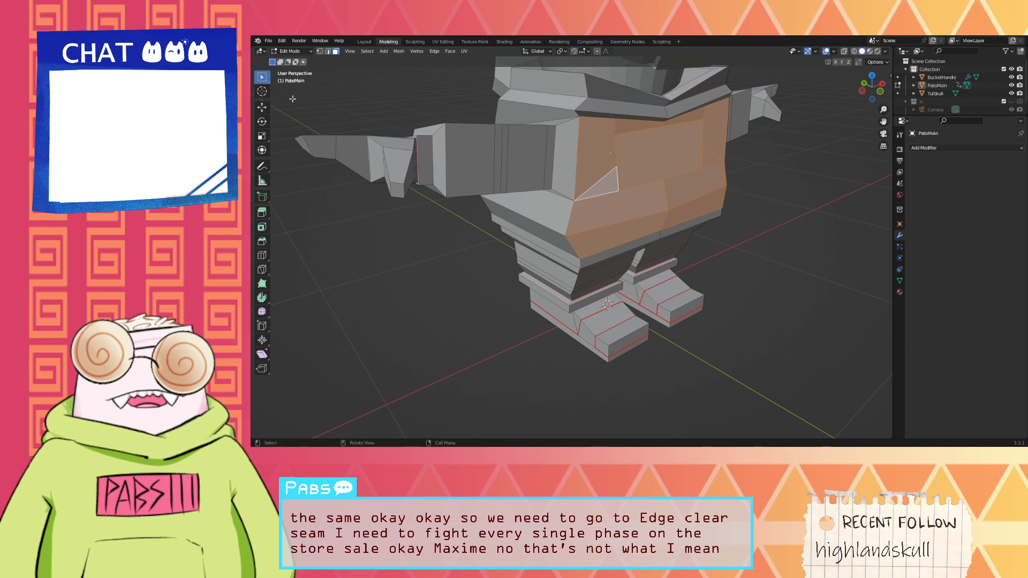
Step: Select only the outer border edges of the front torso and mark them as a seam
key("2")
left_click(578, 129)
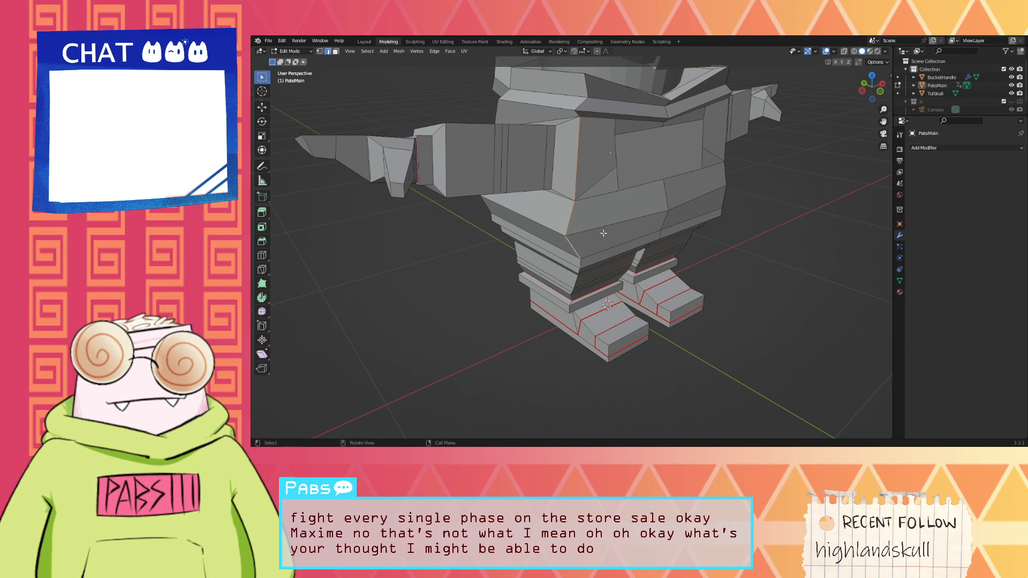
middle_click_drag(604, 233, 542, 108)
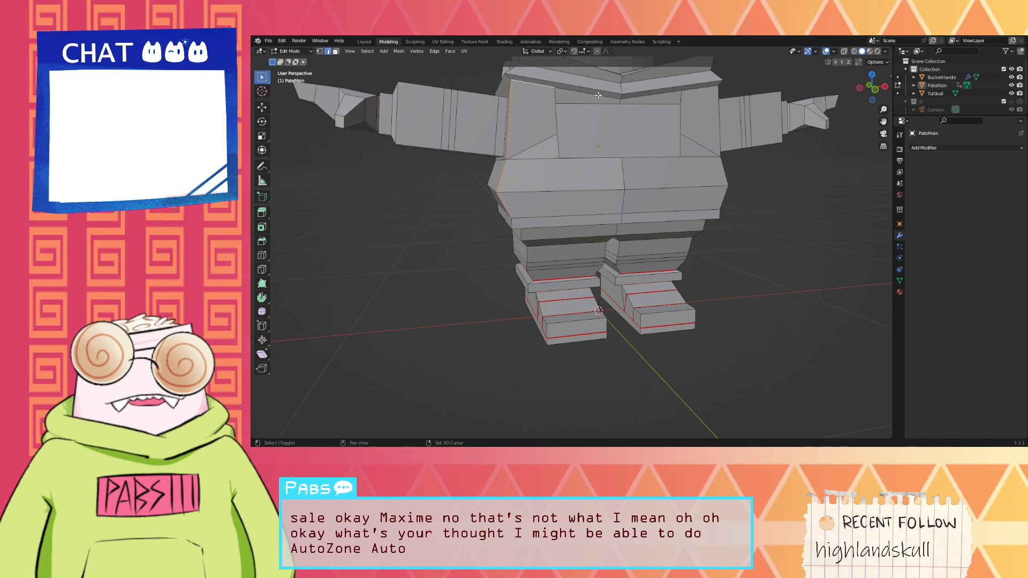
left_click(626, 100, "shift")
middle_click_drag(697, 90, 626, 135)
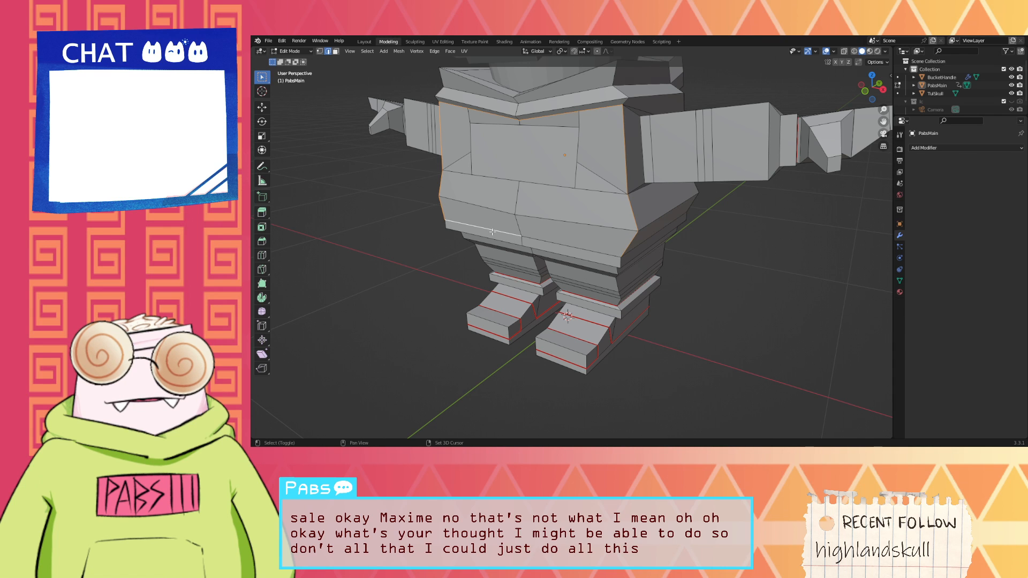
left_click(545, 241, "shift")
middle_click_drag(545, 241, 566, 195)
left_click(434, 51)
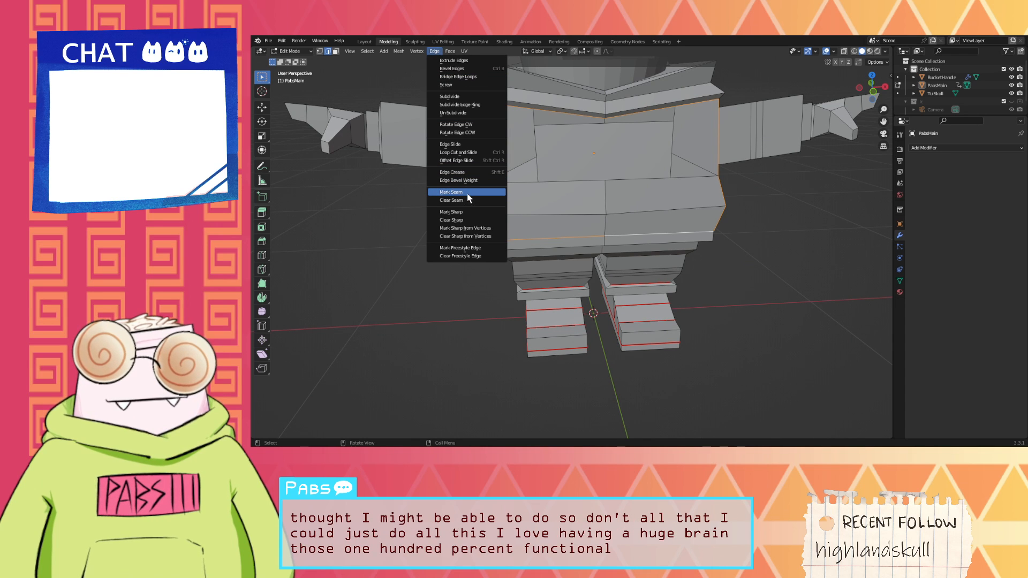
left_click(467, 193)
Step: Unwrap the entire character mesh using the marked seams and return to the UV Editing workspace
left_click(447, 42)
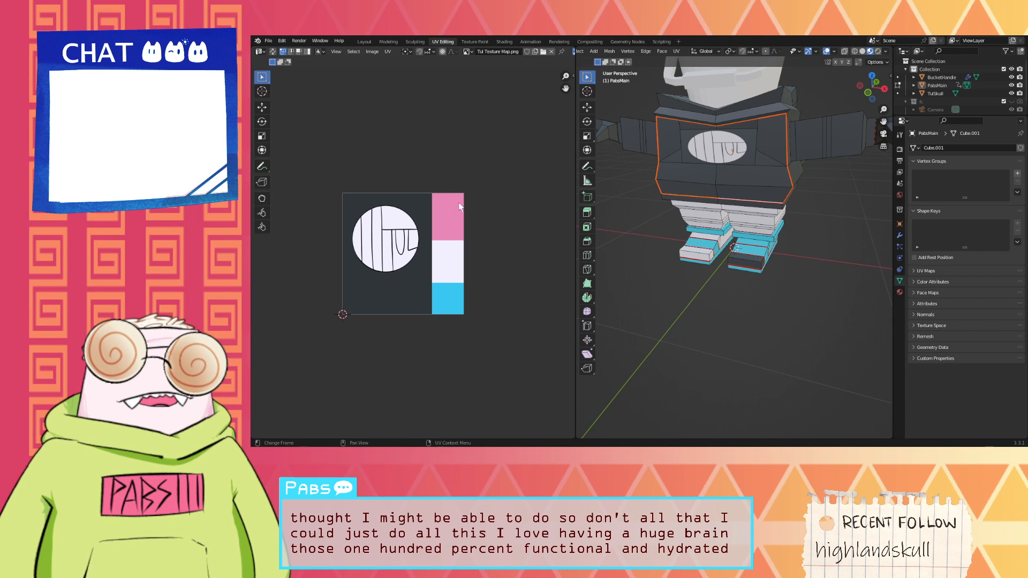
left_click(390, 42)
right_click(530, 146)
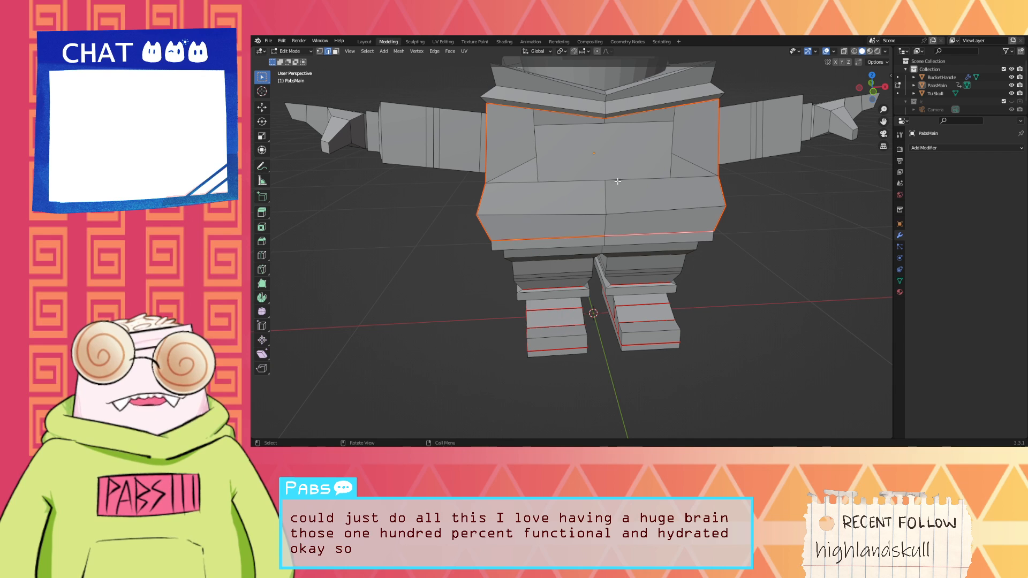
key("a")
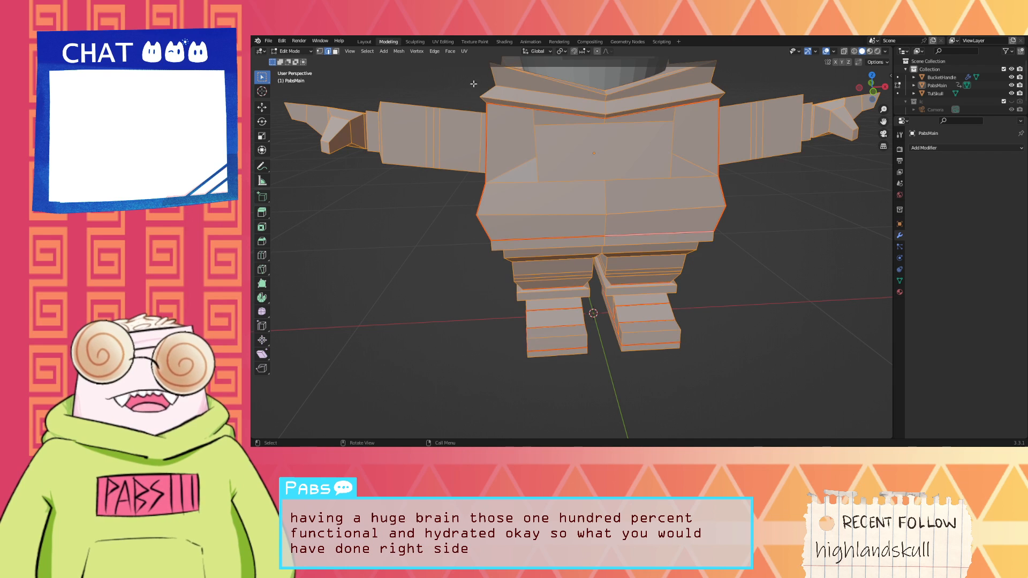
left_click(465, 51)
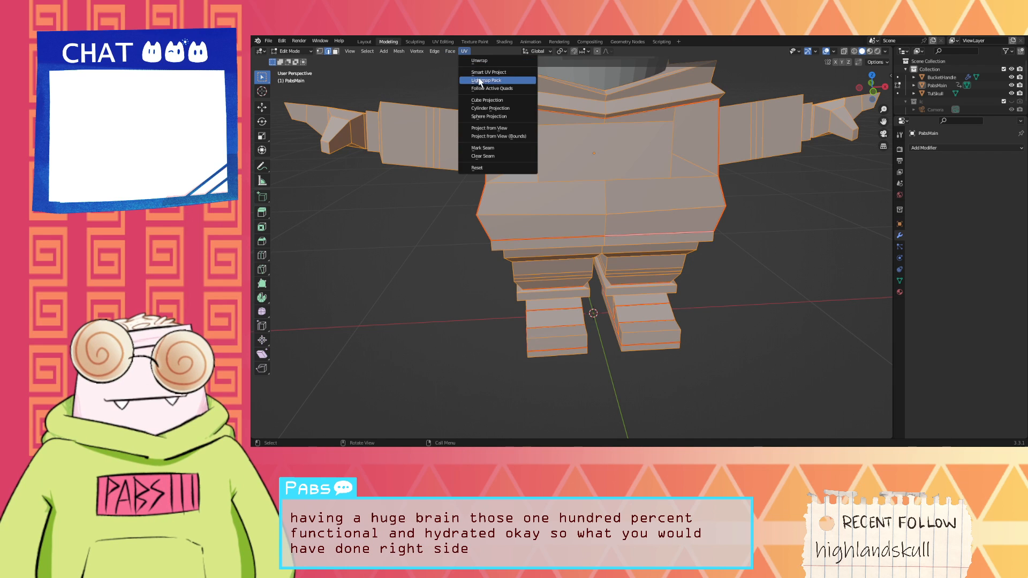
left_click(464, 52)
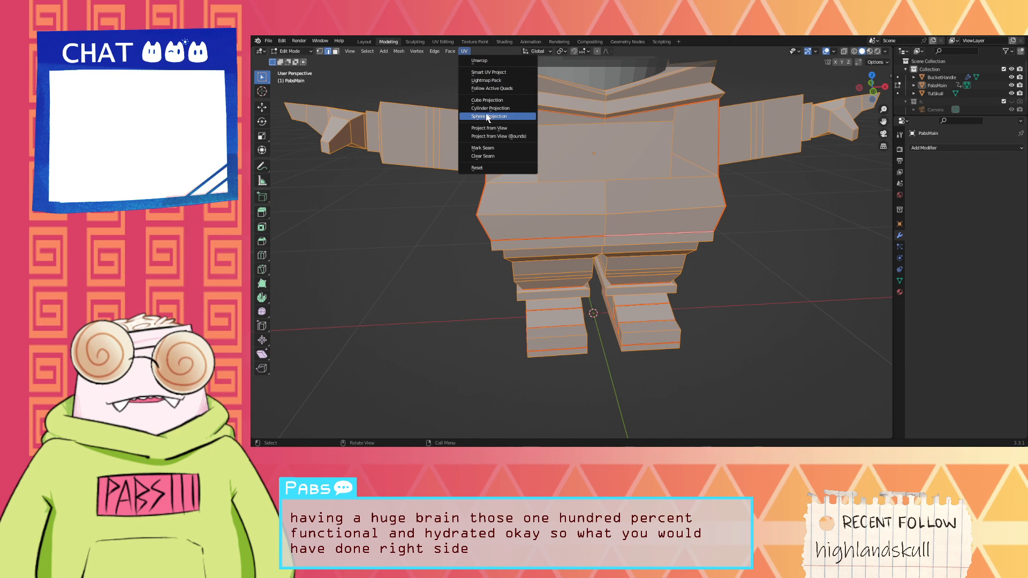
left_click(488, 72)
left_click(415, 42)
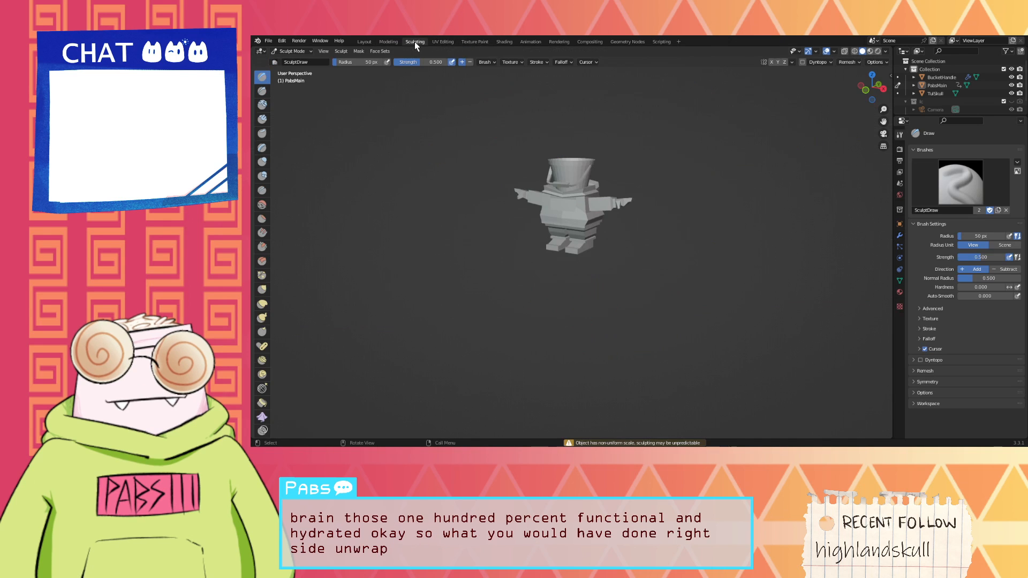
left_click(438, 42)
Step: Select the linked faces of the front torso, delimited by Seam
middle_click_drag(603, 128, 712, 211)
key("alt+a")
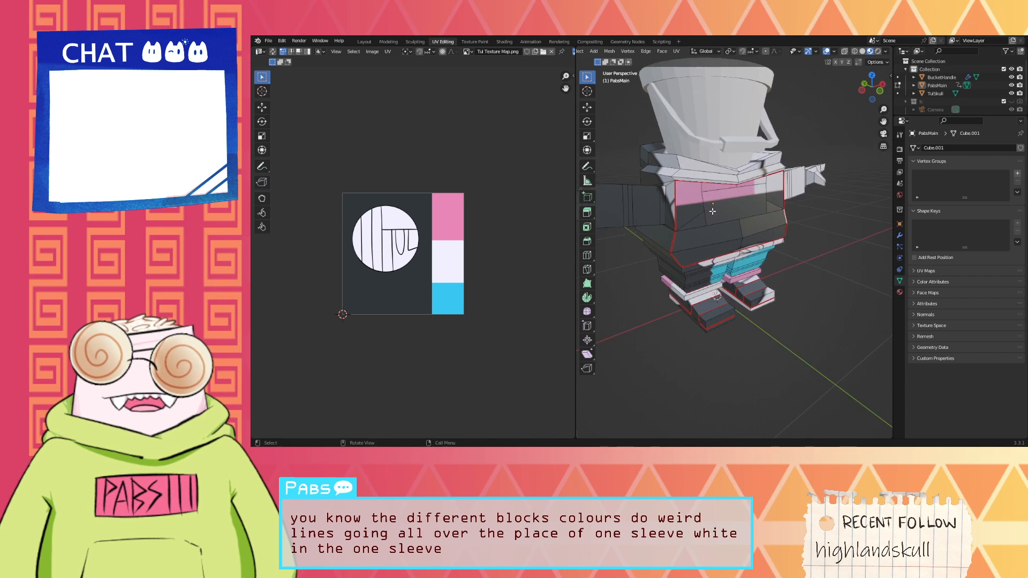
key("l")
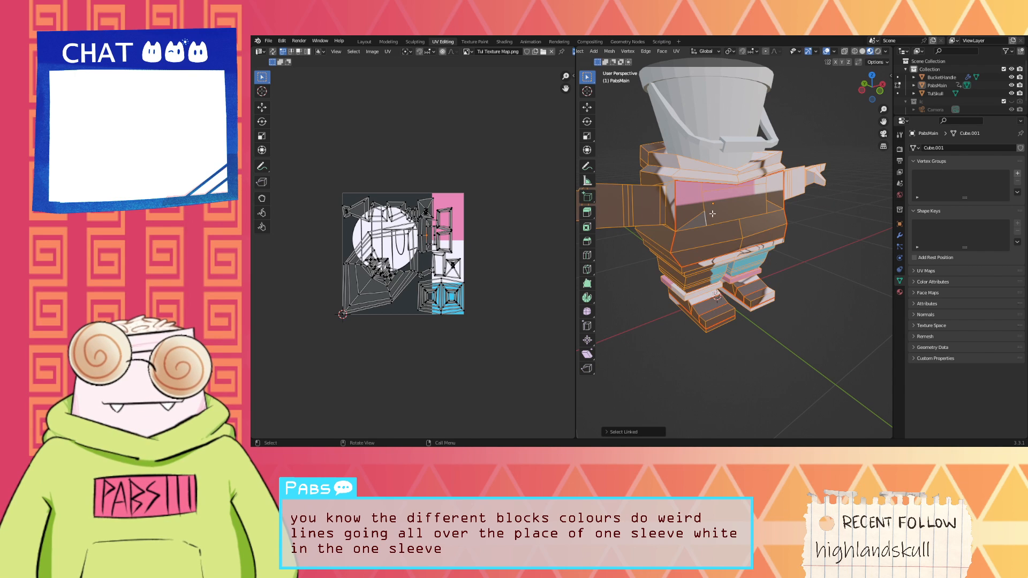
left_click(632, 432)
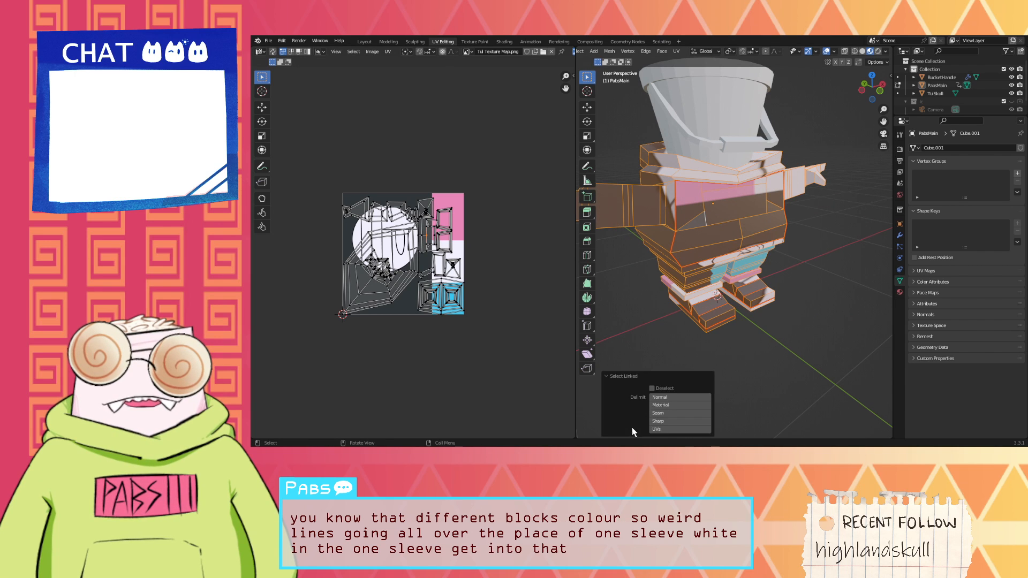
left_click(671, 411)
Step: Move the front torso's UV island onto the round logo and enlarge it until it extends past the circle's upper and lower edges
scroll(435, 256, "up", 3)
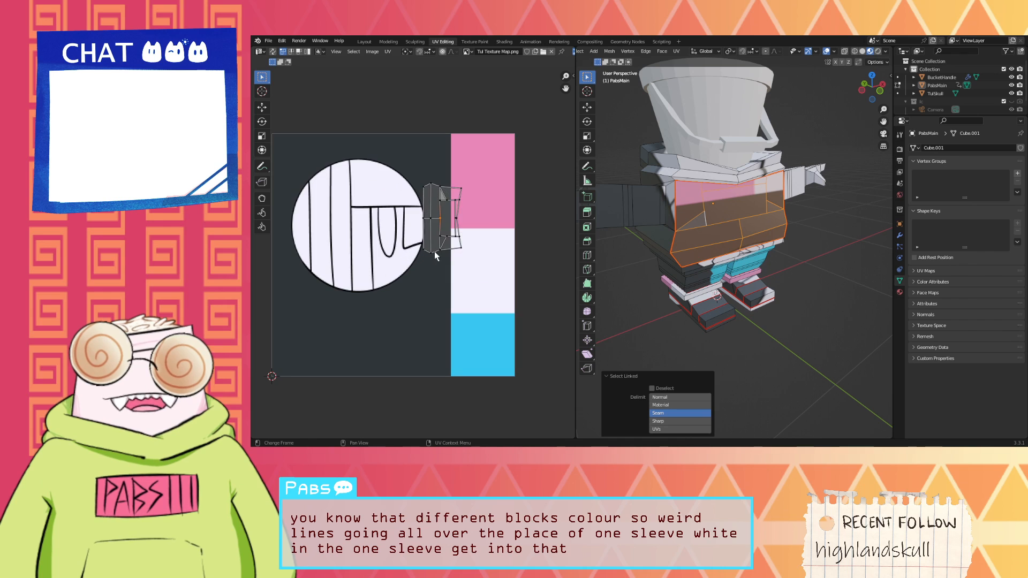
key("a")
key("g")
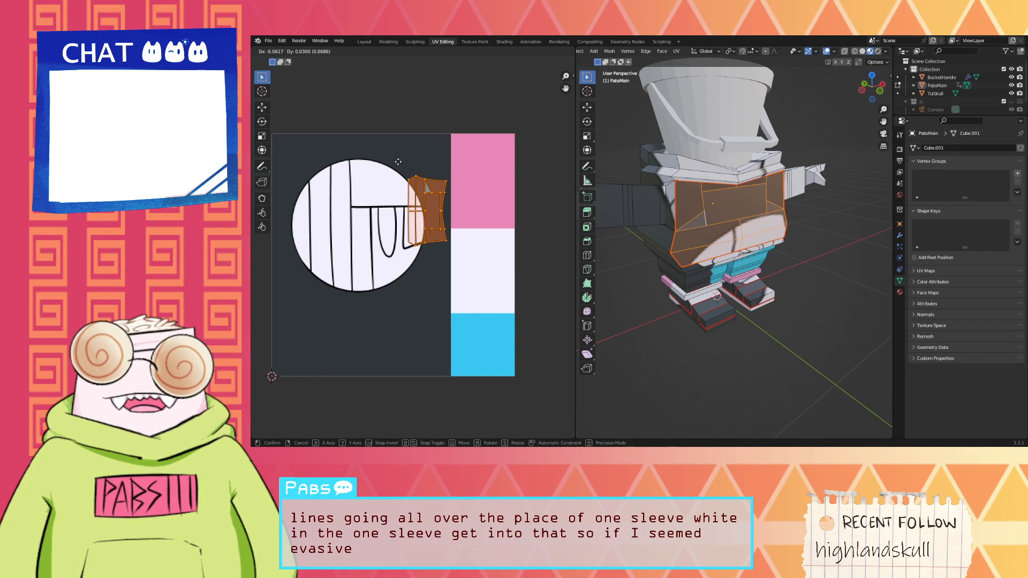
left_click(329, 172)
key("s")
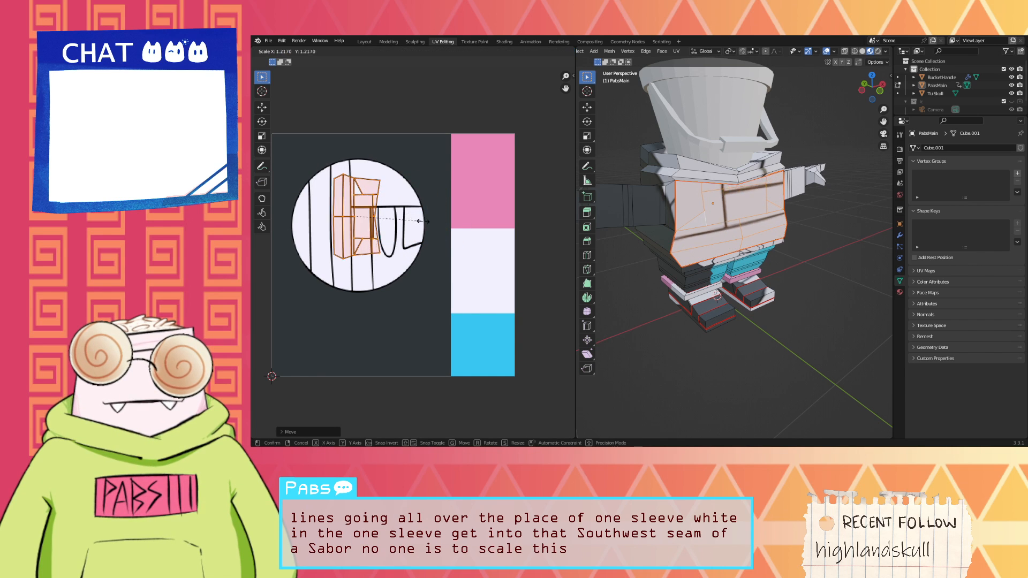
left_click(485, 257)
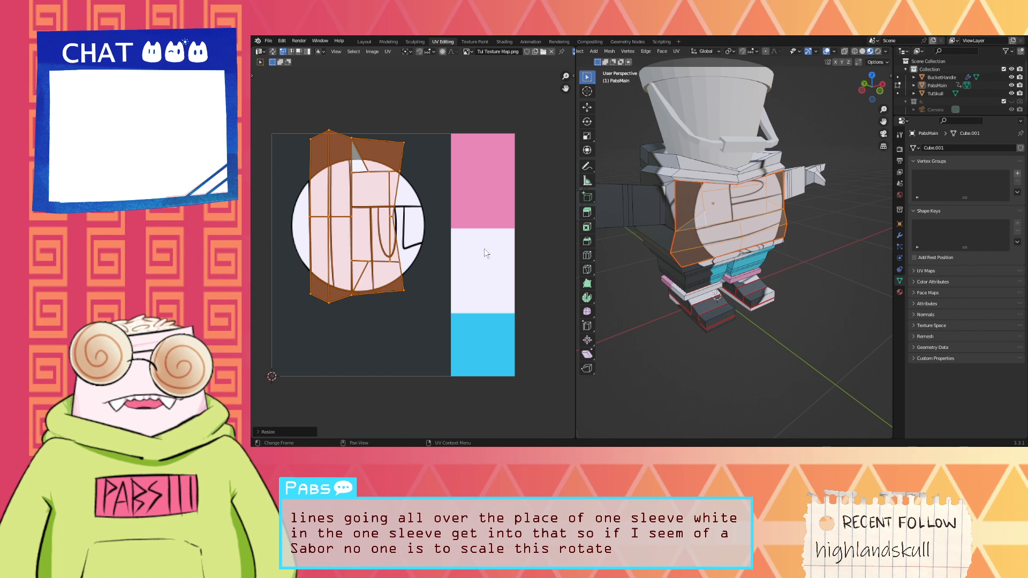
Step: Rotate the front torso's UV island about -97 degrees over the logo and keep the whole island selected
key("r")
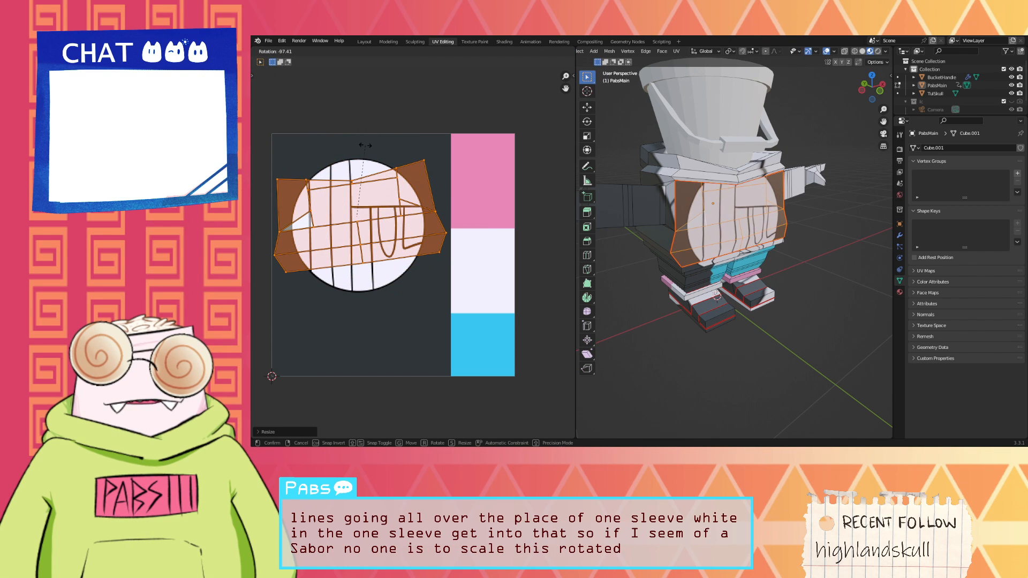
left_click(366, 146)
left_click(459, 163)
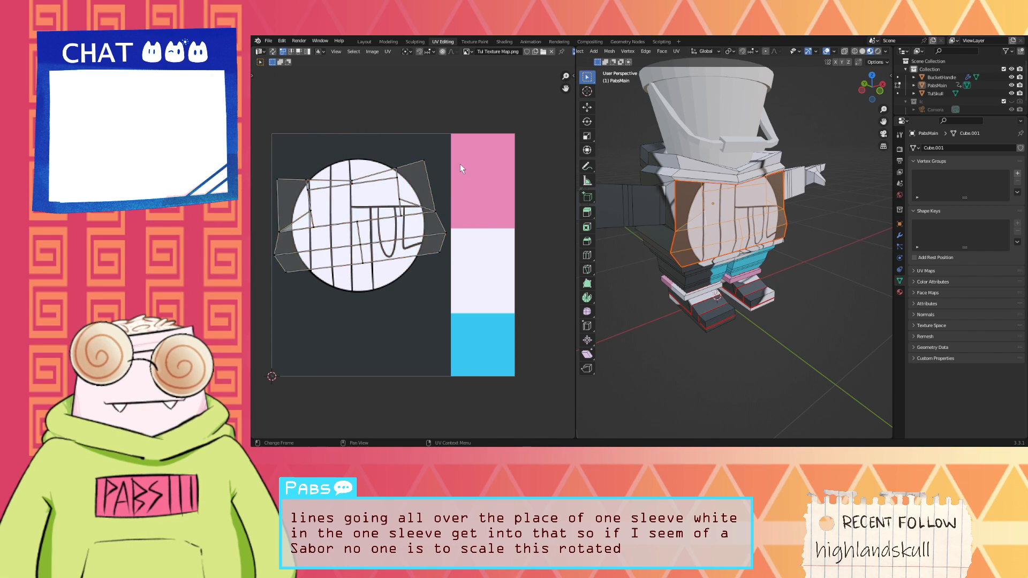
key("a")
scroll(418, 196, "down", 2)
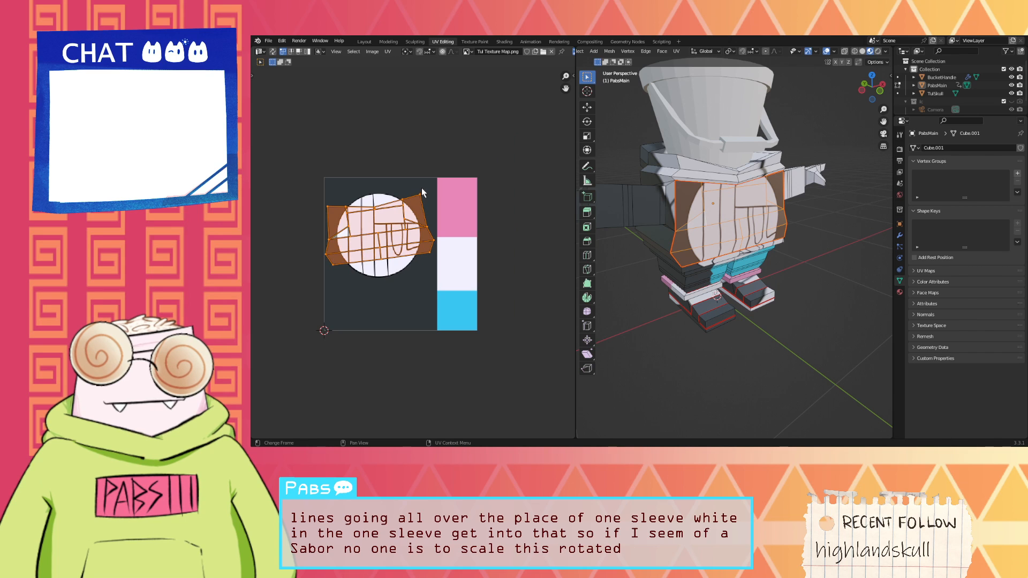
middle_click_drag(429, 188, 480, 198)
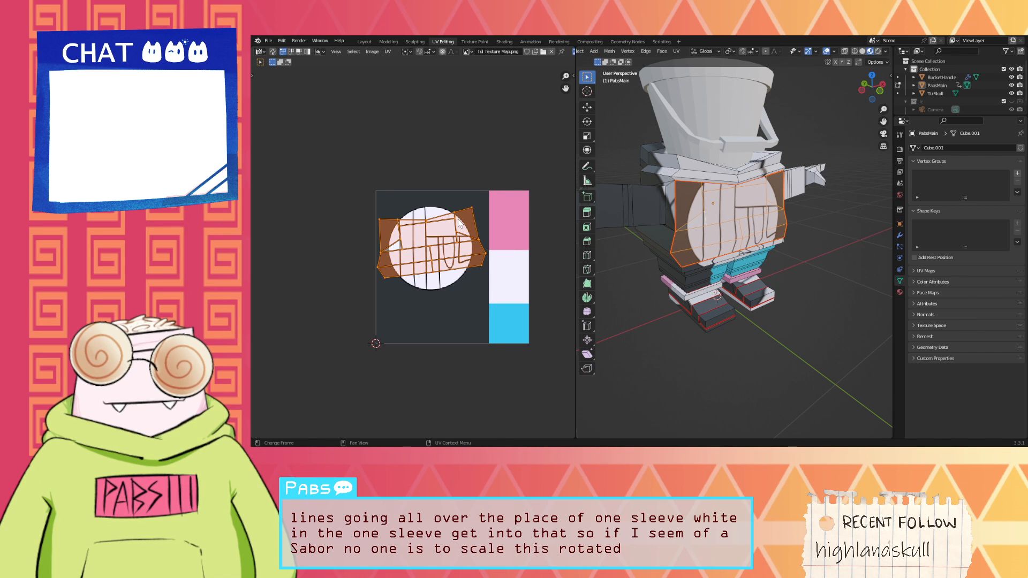
Step: Enlarge the front torso's UV island about 2.1 times and rotate it about 8 degrees until its rows are level
key("s")
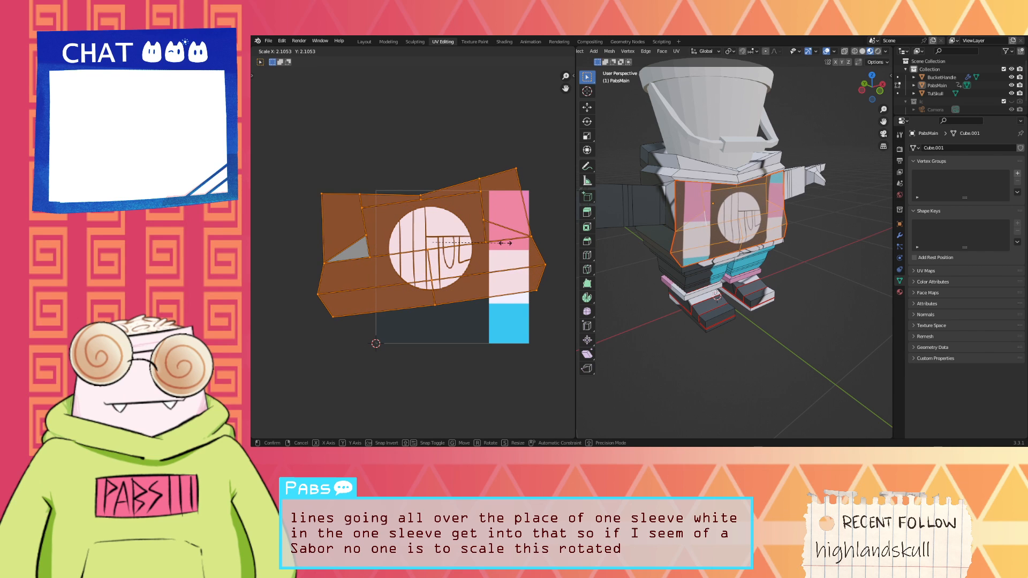
left_click(504, 239)
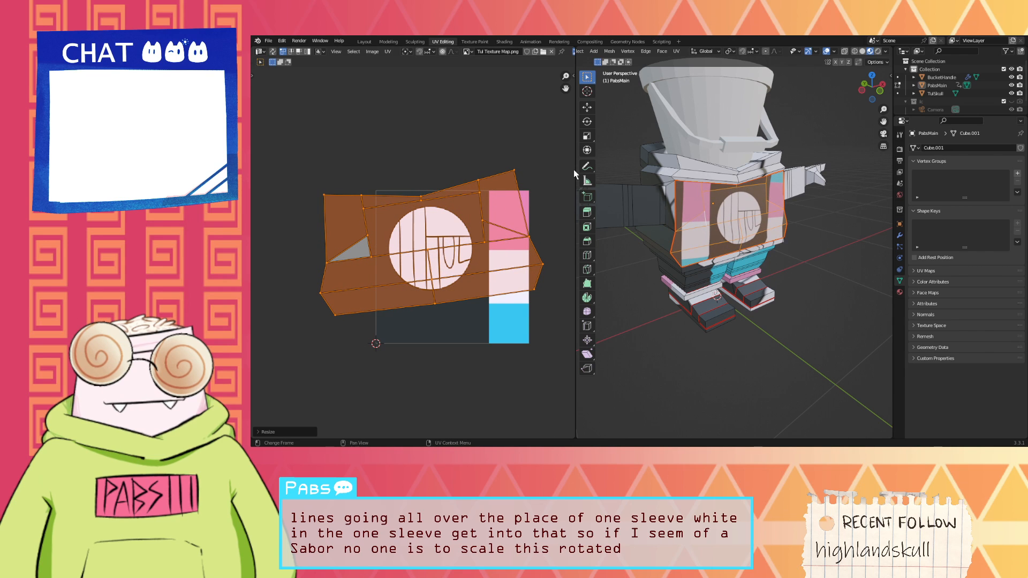
key("r")
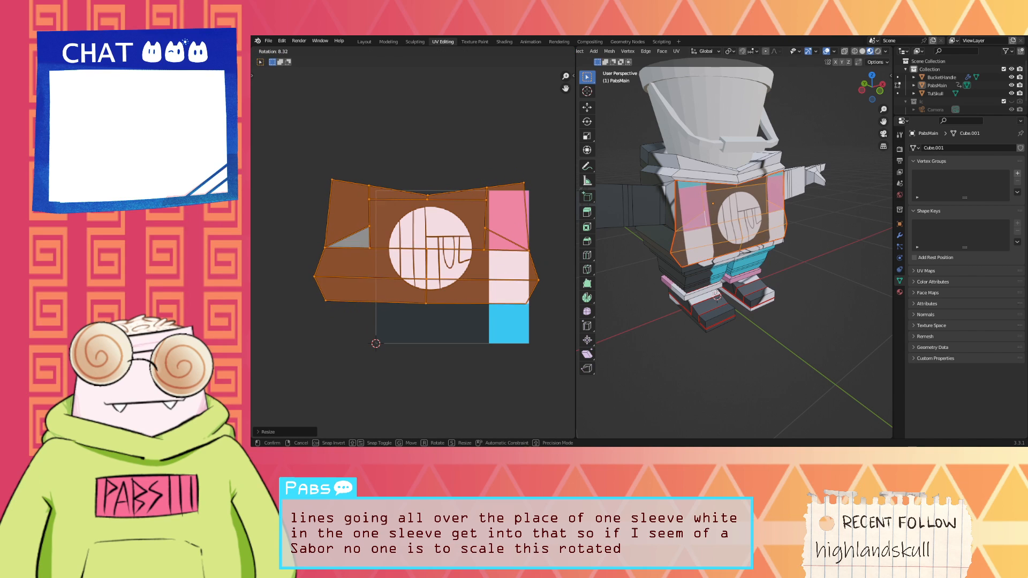
left_click(264, 186)
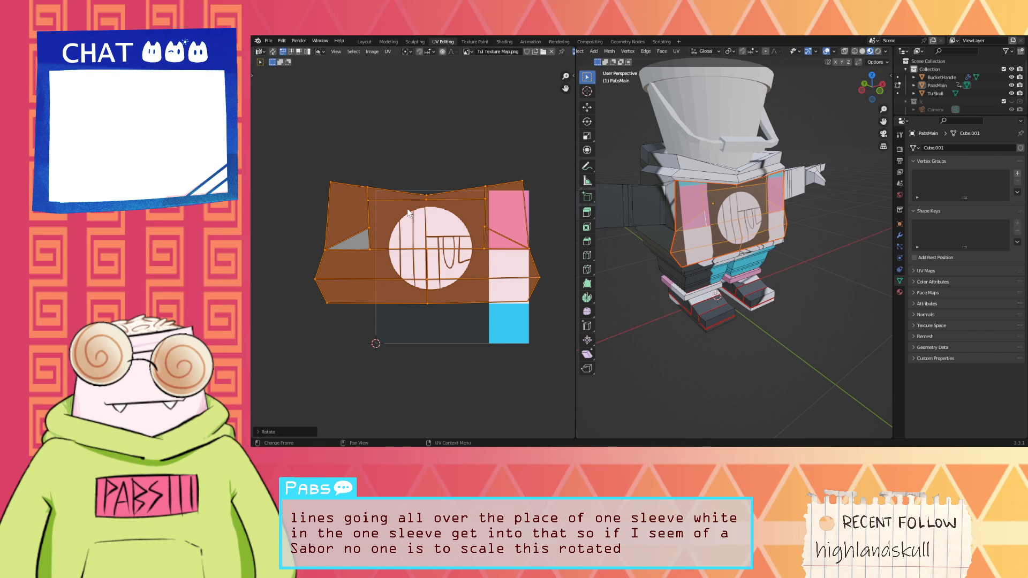
Step: Adjust the front torso's UV island vertically so it frames the round logo, with its notched upper edge just above the circle
key("g")
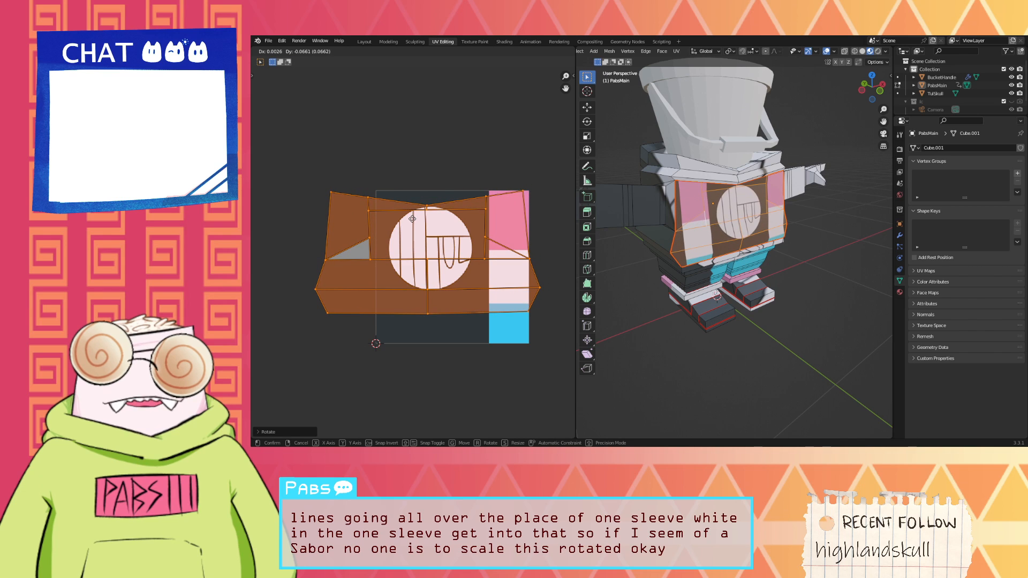
left_click(412, 221)
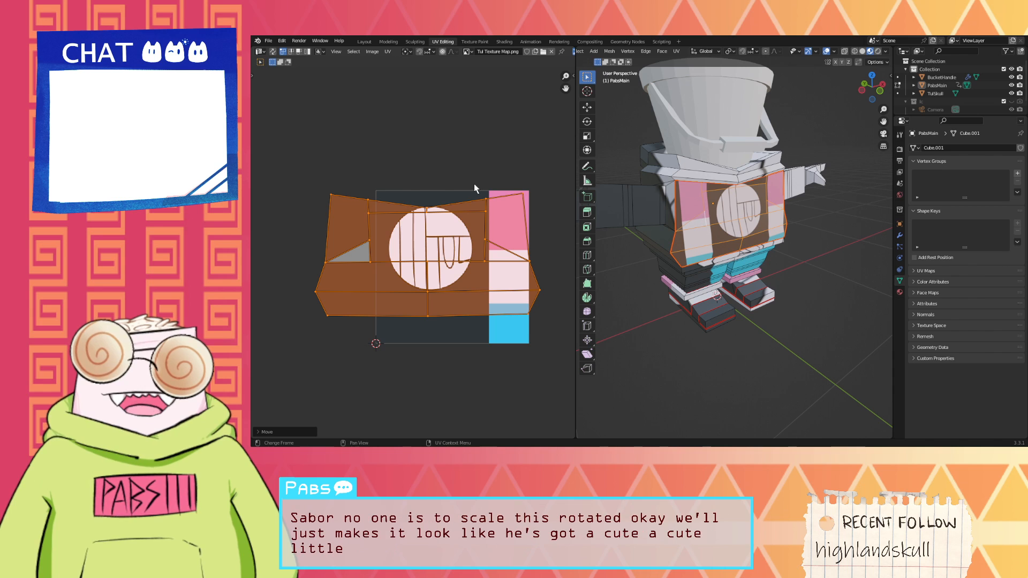
scroll(461, 193, "up", 2)
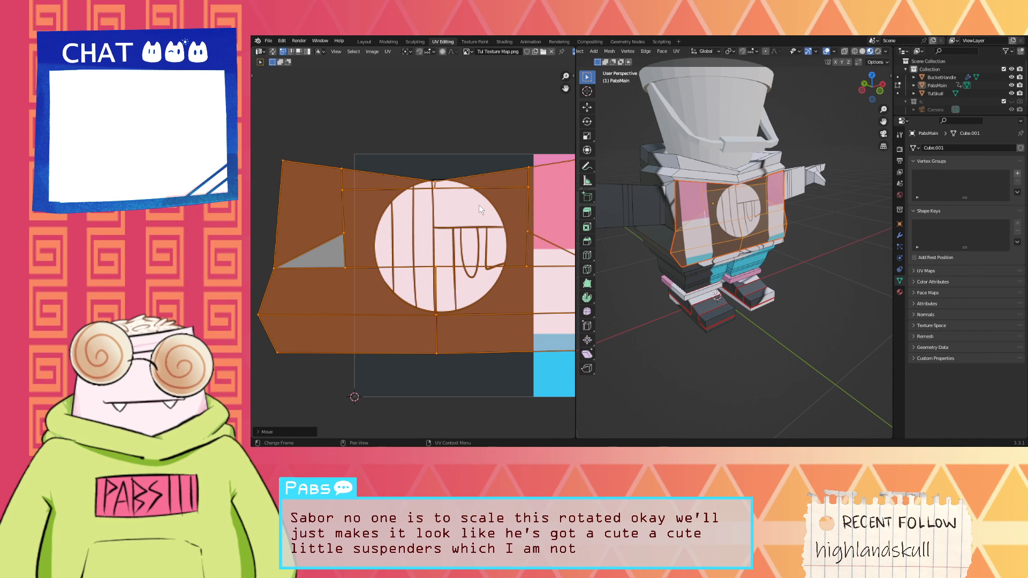
key("g")
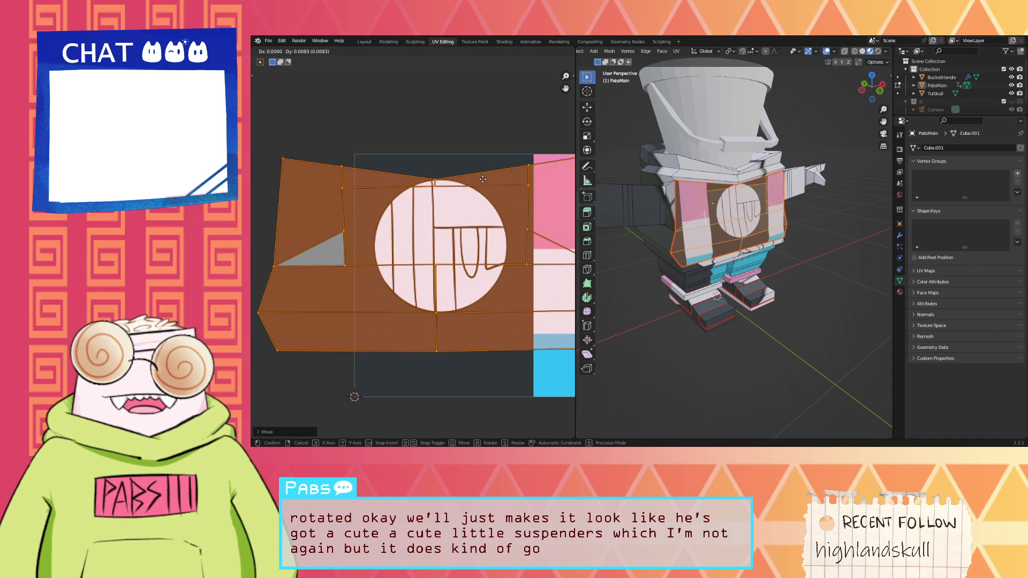
left_click(481, 165)
scroll(481, 165, "down", 1)
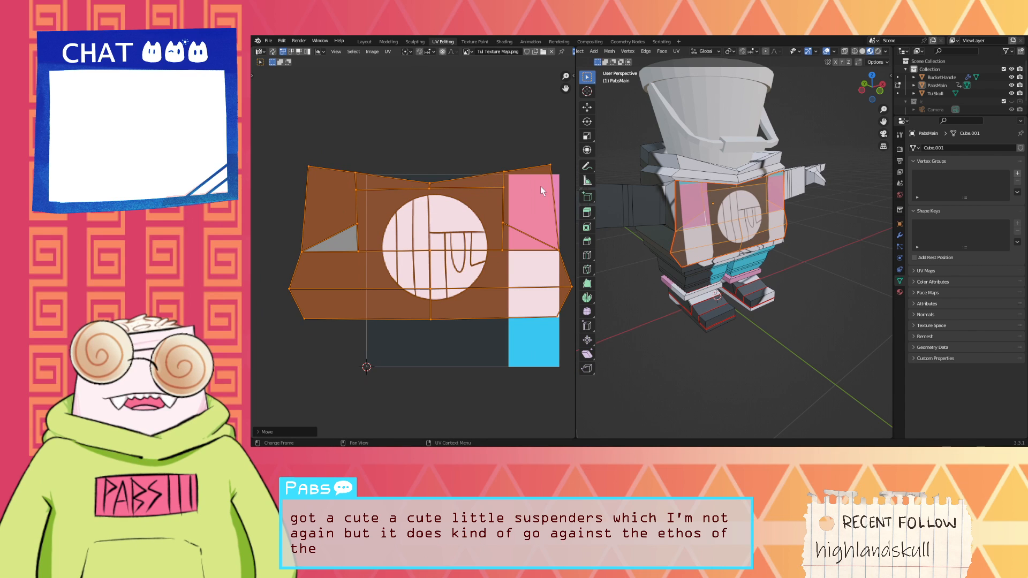
Step: Try shrinking the vertices at the island's colour-strip end to about 0.475 and moving them toward the logo's edge
middle_click_drag(551, 190, 552, 188)
left_click_drag(561, 317, 485, 150)
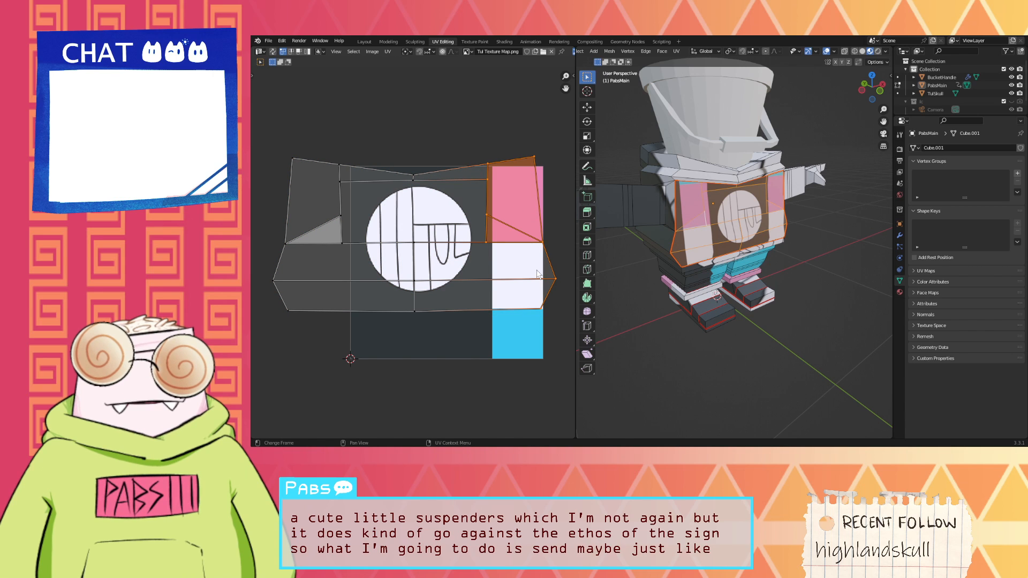
key("s")
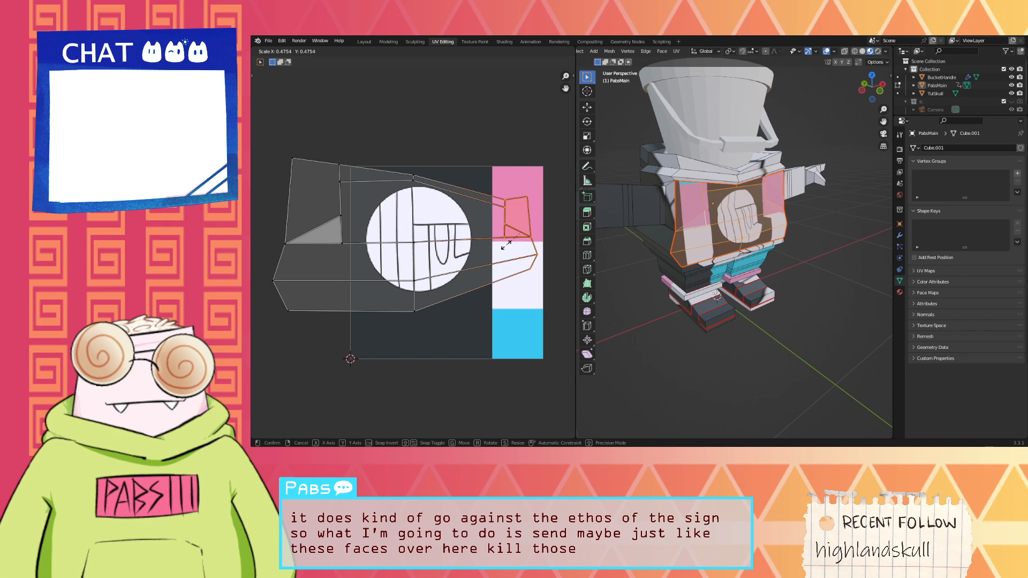
left_click(508, 249)
key("g")
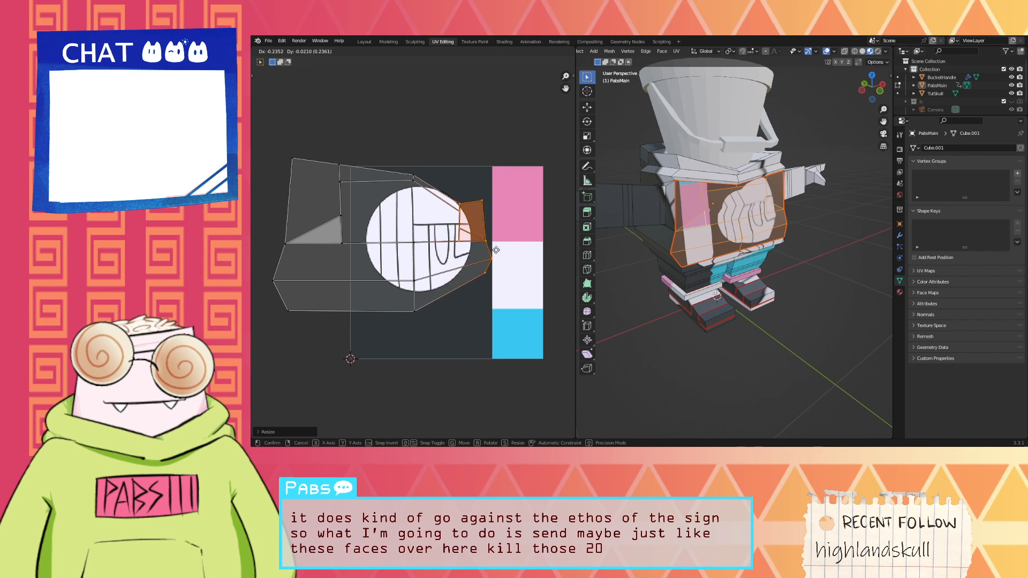
left_click(465, 219)
Step: Try moving the inner edge vertices at that end slightly upward and rotating them about 12 degrees along the circle's outline
left_click_drag(461, 191, 474, 252)
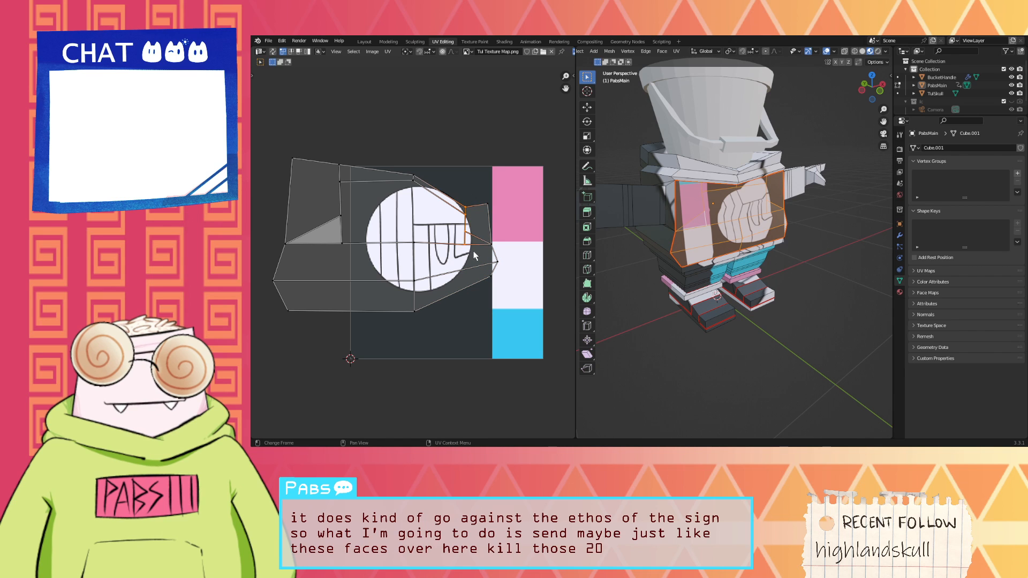
key("g")
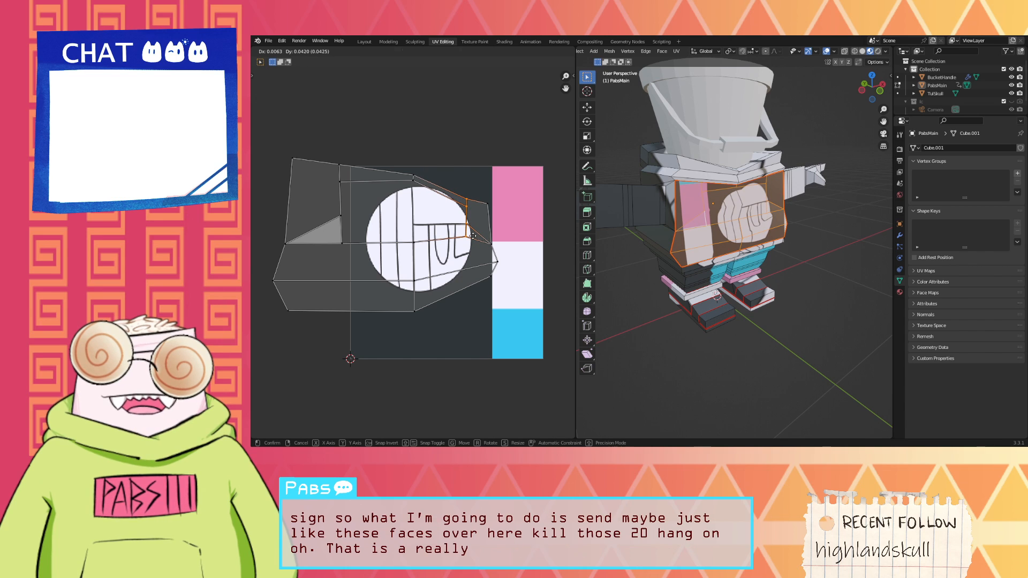
left_click(473, 236)
key("r")
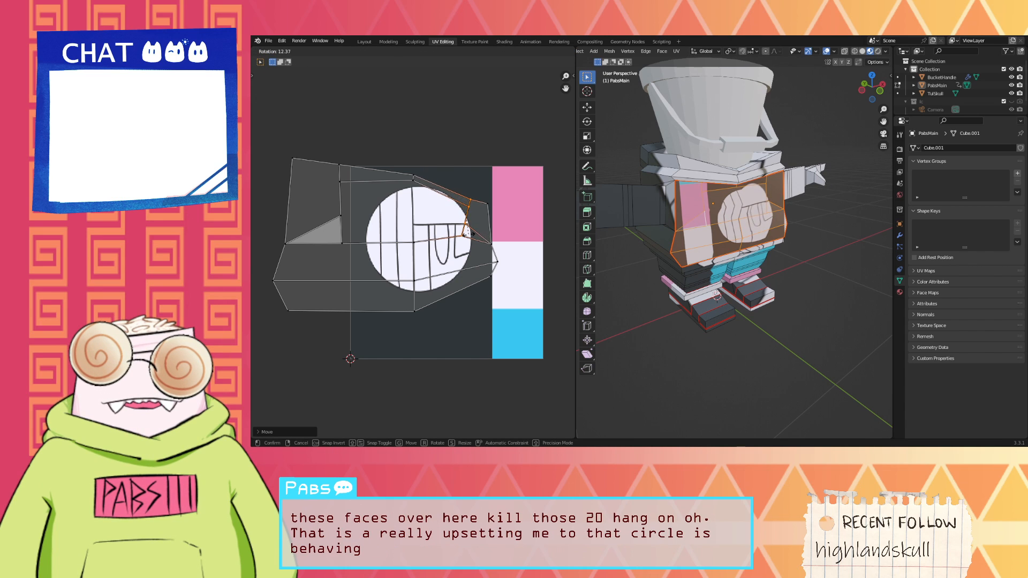
left_click(483, 232)
key("g")
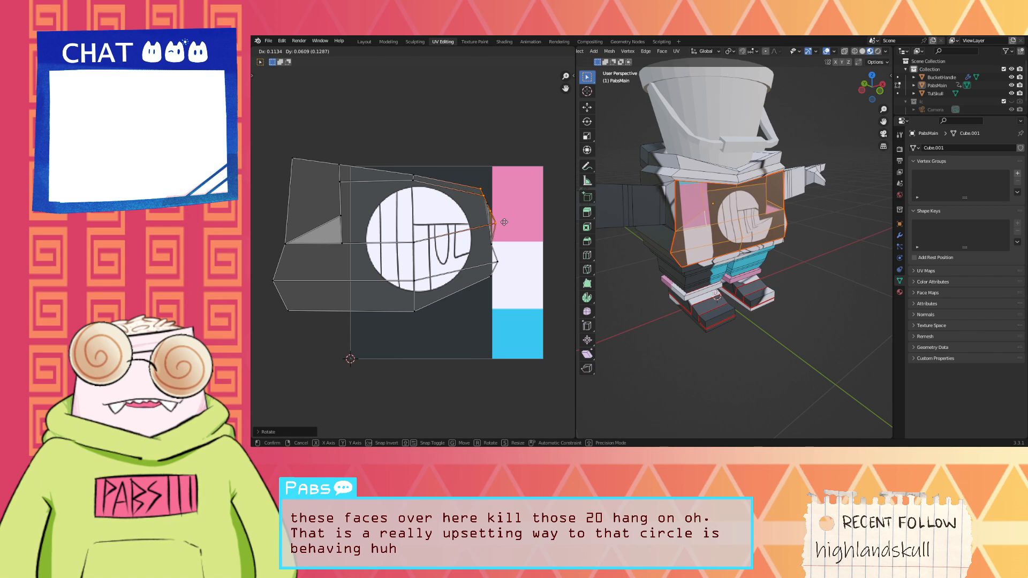
right_click(505, 221)
Step: Undo the scaling, moves and rotation of the island's end vertices, back to the full-width shape
scroll(545, 210, "down", 3)
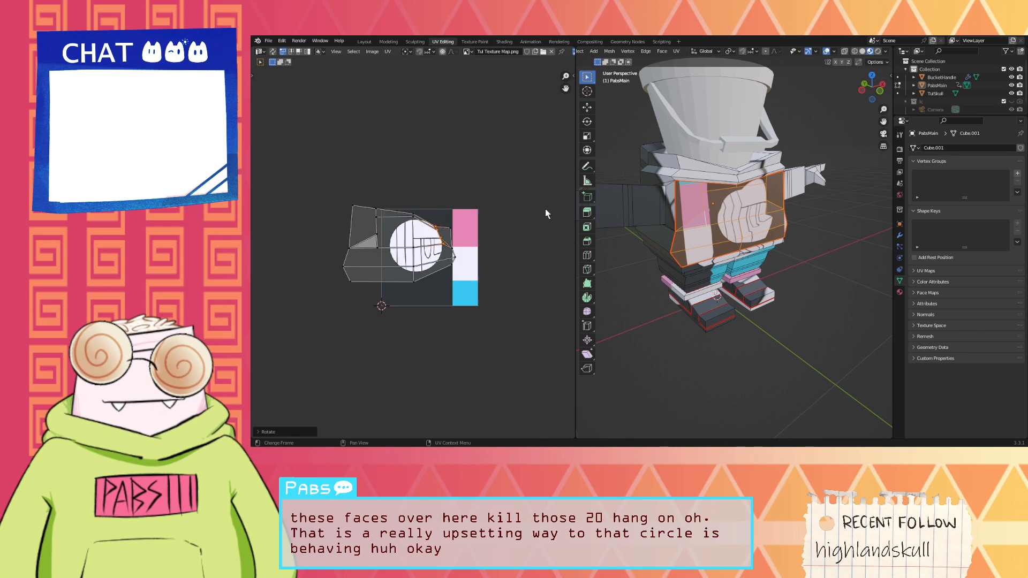
scroll(505, 206, "up", 3)
key("ctrl+z")
key("ctrl+z")
key("ctrl+z")
key("ctrl+z")
key("ctrl+z")
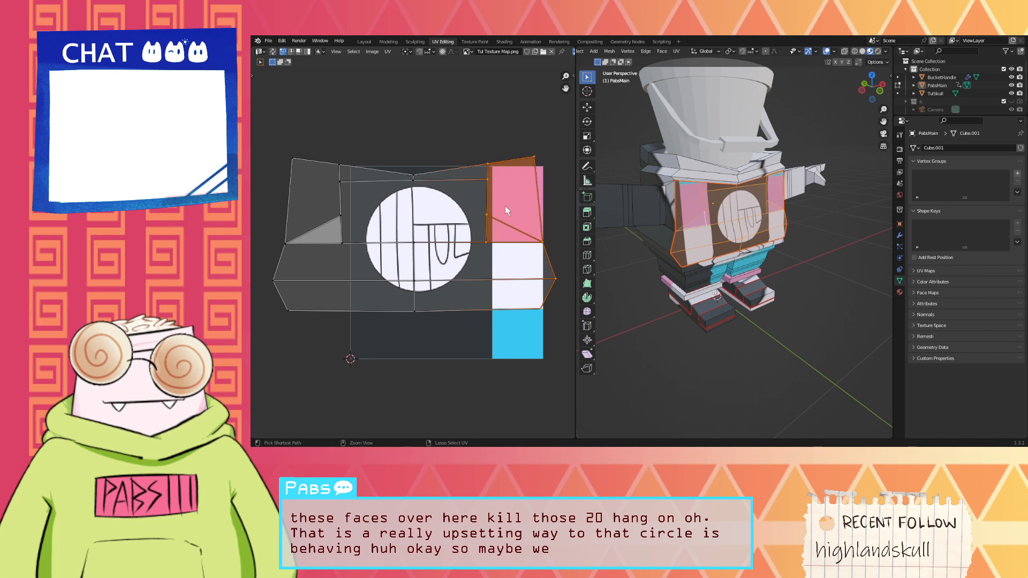
scroll(544, 210, "down", 2)
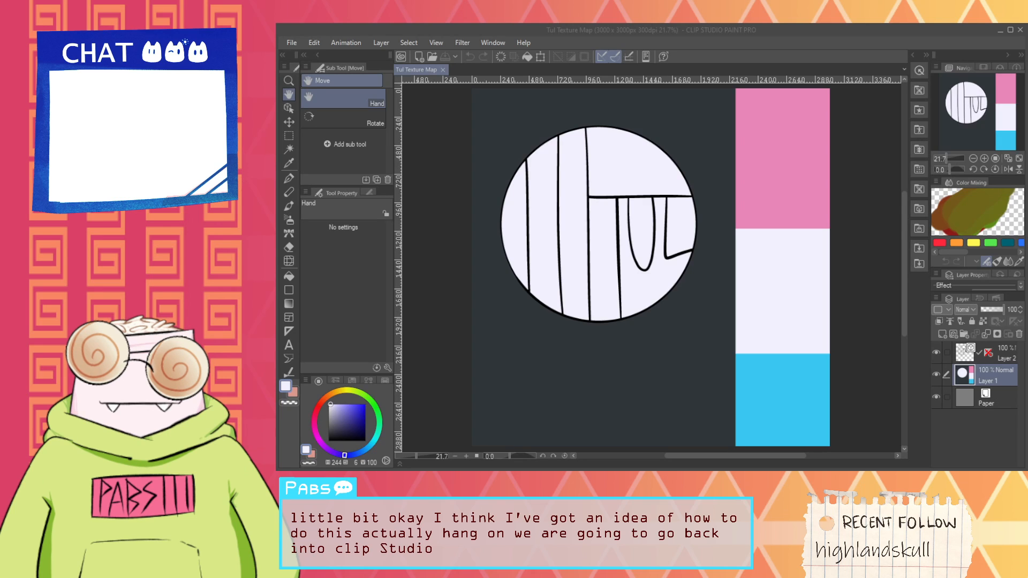
Step: Switch to Clip Studio Paint and rotate the logo line art on Layer 2 by -90 degrees
scroll(735, 225, "down", 2)
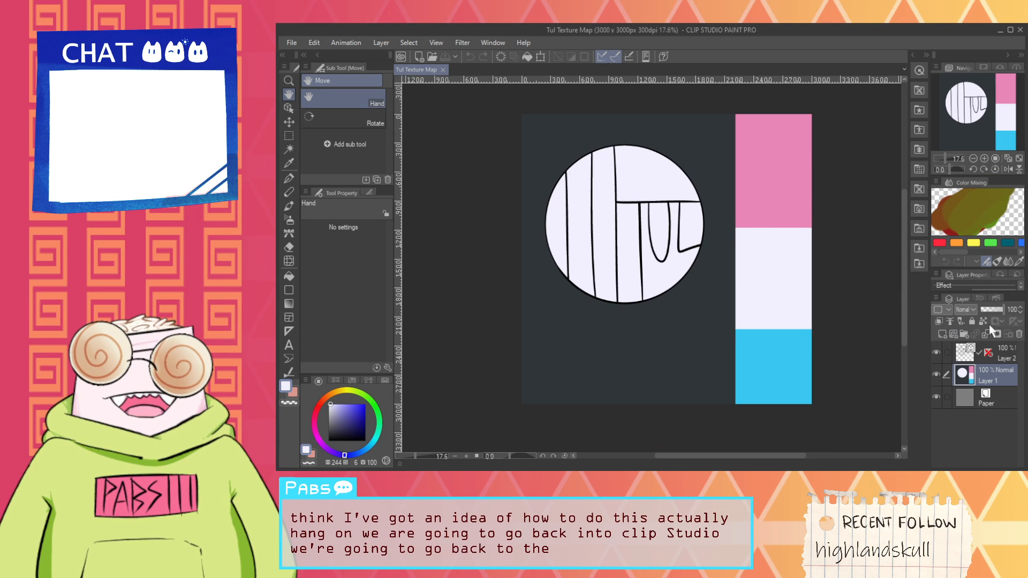
left_click(1006, 358)
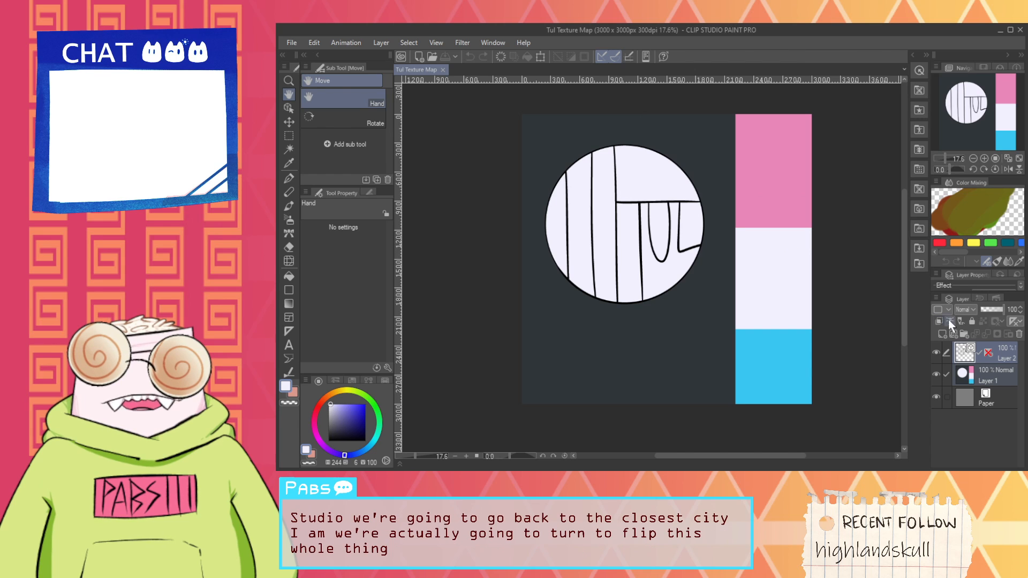
left_click(1003, 353)
key("t")
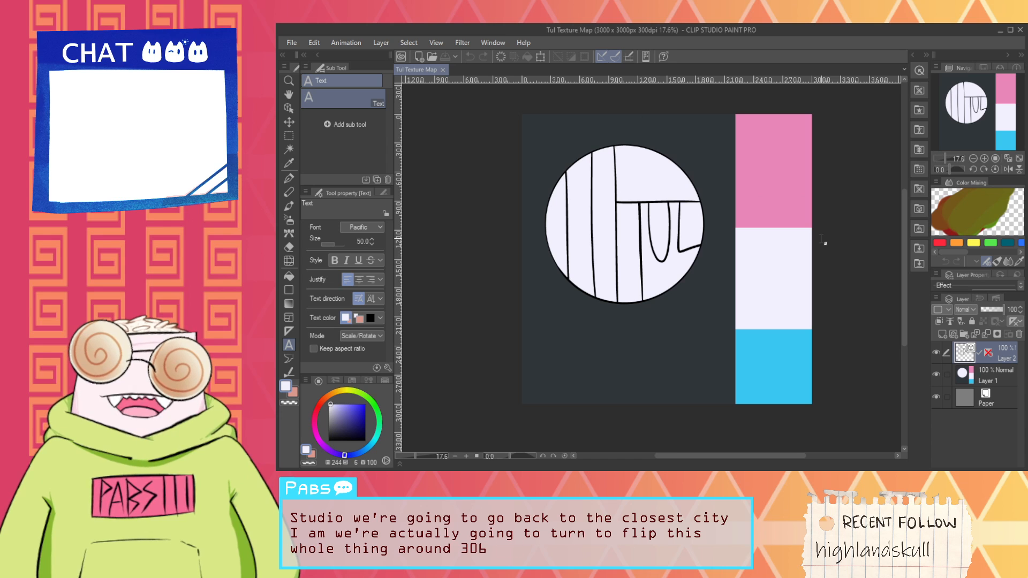
key("ctrl+t")
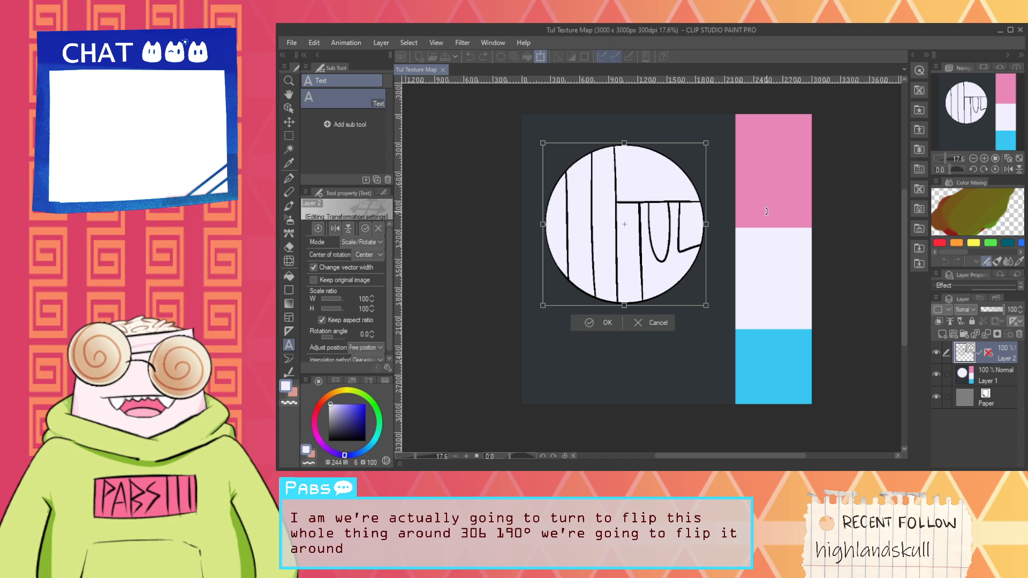
left_click_drag(651, 131, 500, 133)
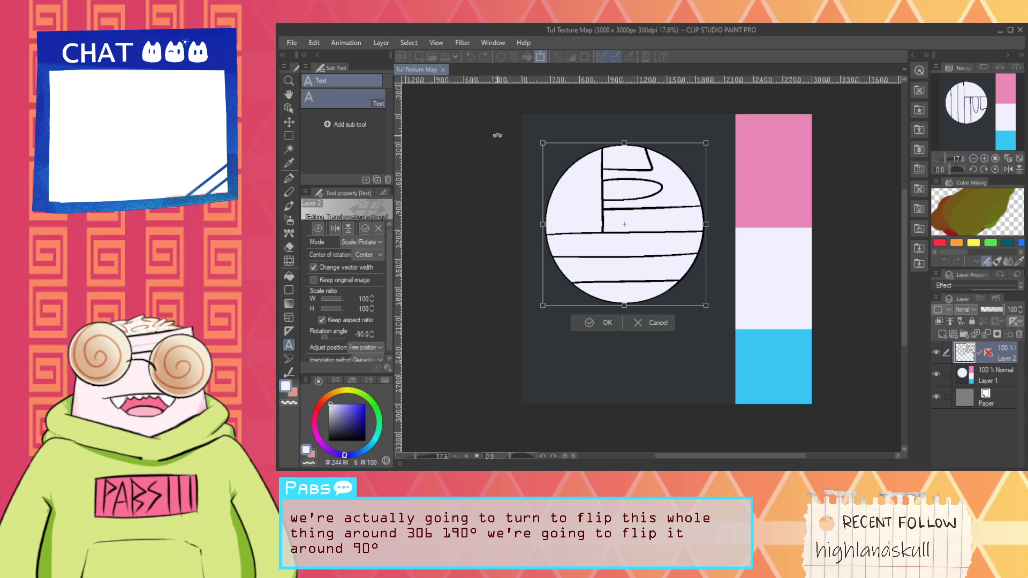
left_click(605, 324)
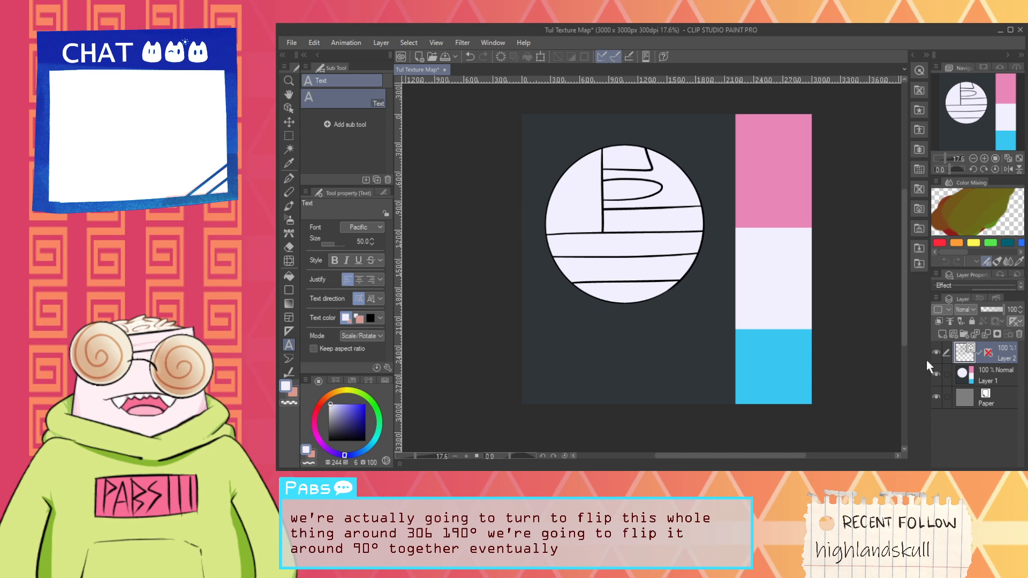
Step: With Layer 1 and Layer 2 both selected, marquee the logo area, move it down toward the canvas's vertical centre, and clear the selection
left_click(1001, 377, "ctrl")
key("m")
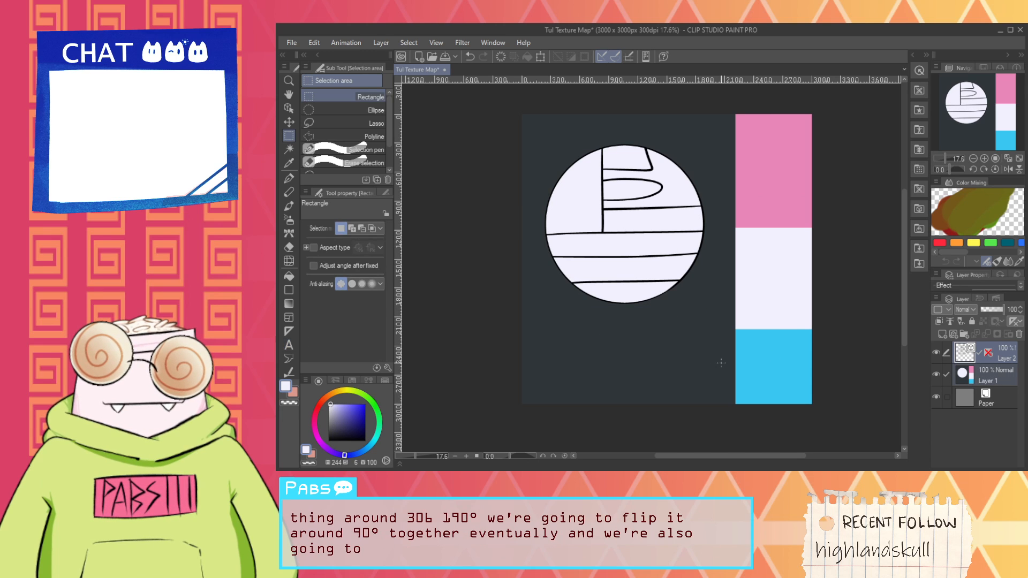
left_click_drag(675, 274, 523, 115)
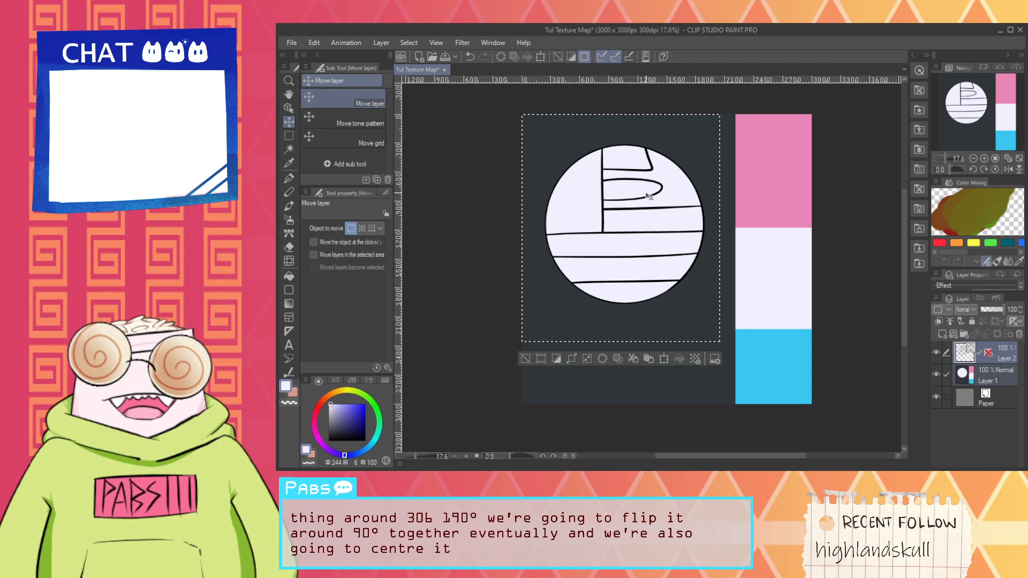
key("k")
left_click_drag(645, 198, 648, 225)
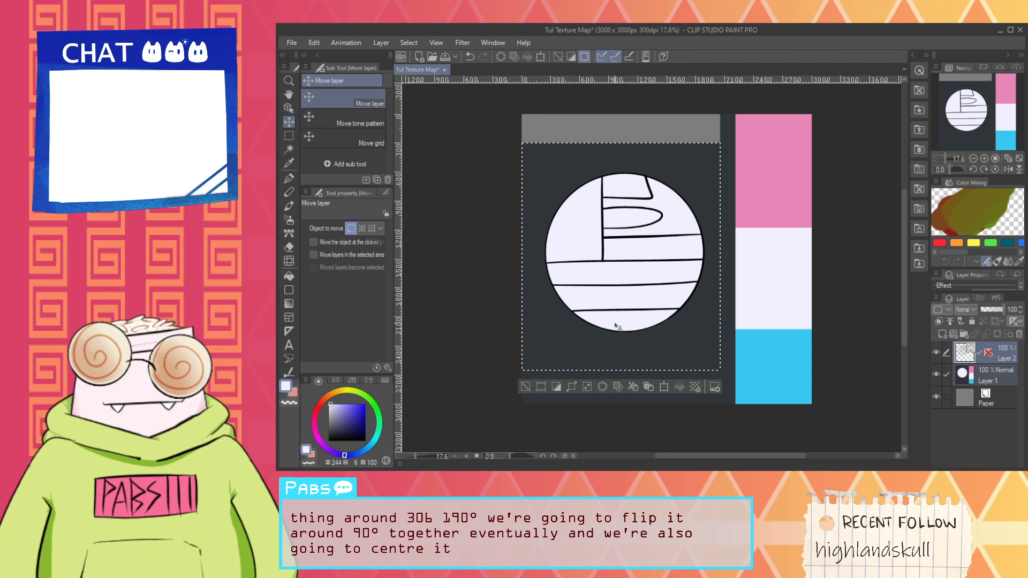
left_click_drag(563, 338, 564, 343)
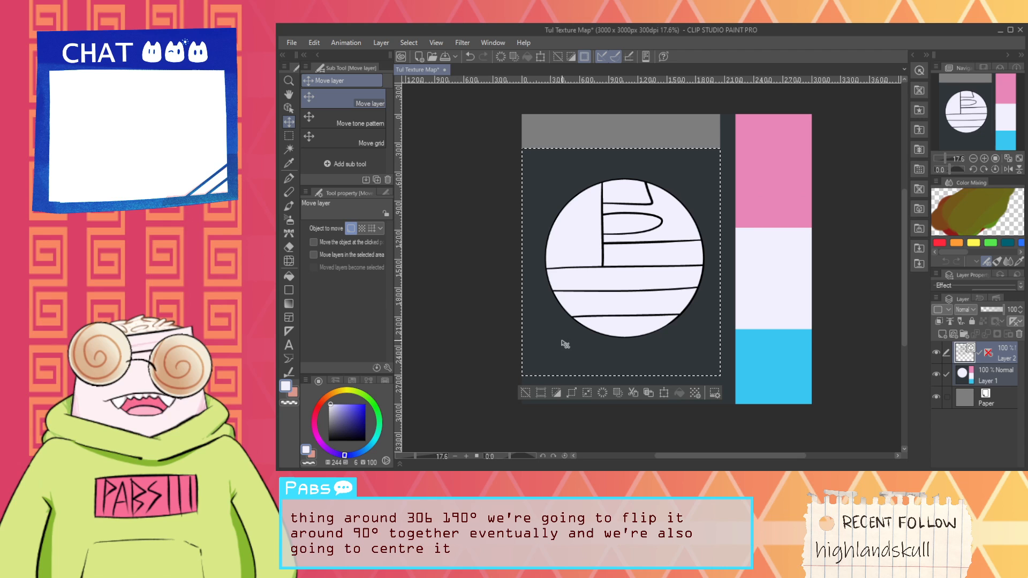
left_click(525, 393)
Step: Marquee the area around the logo on both layers, scale it to 111% and move it toward the canvas's horizontal centre
scroll(741, 285, "down", 2)
scroll(744, 284, "up", 2)
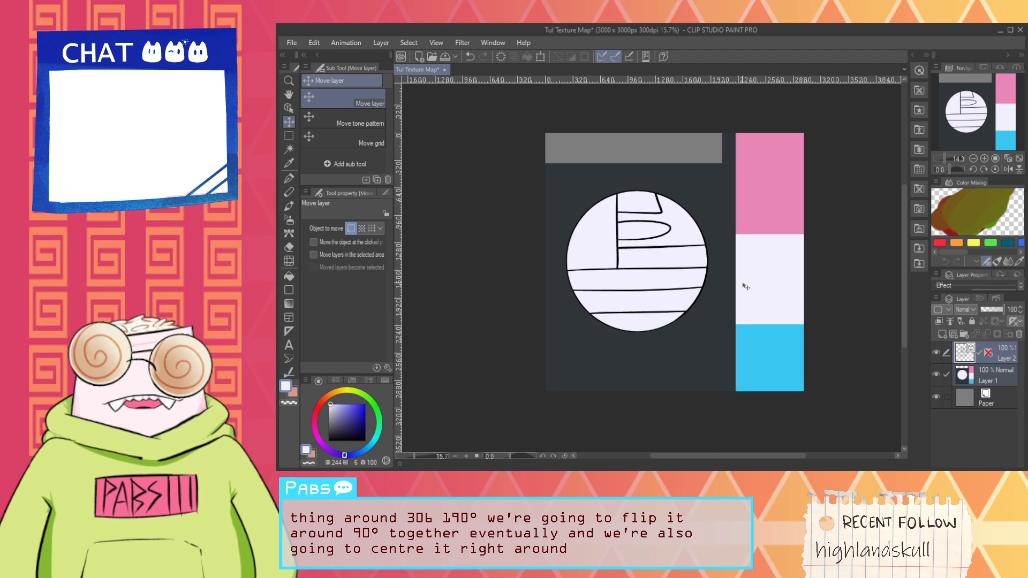
scroll(658, 152, "down", 1)
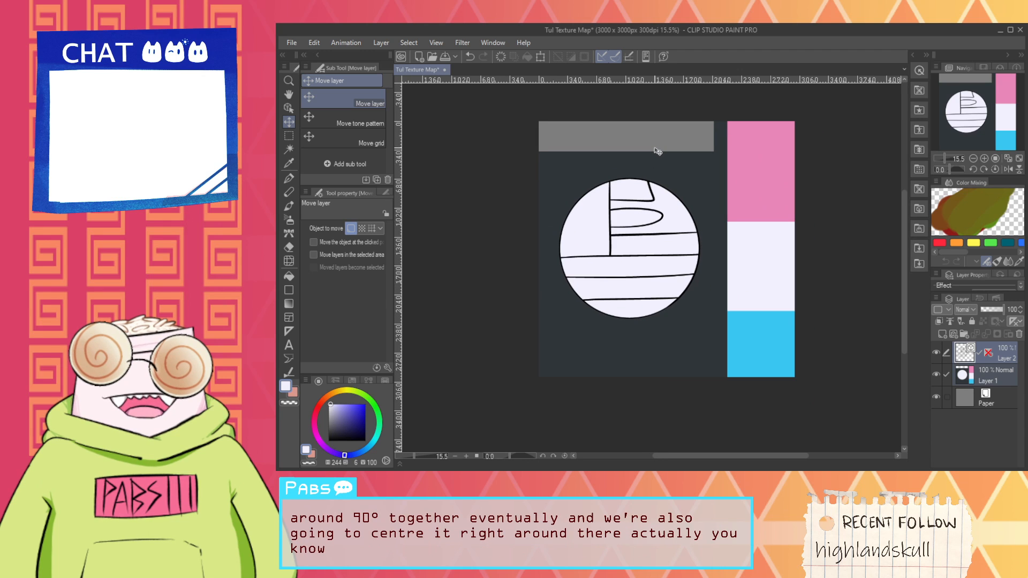
key("m")
left_click_drag(531, 387, 712, 101)
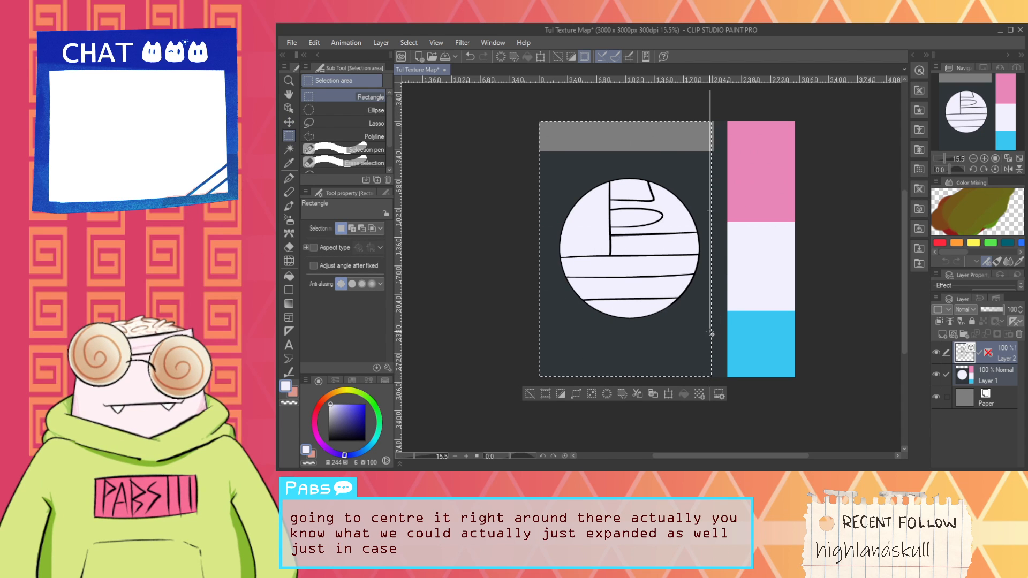
left_click_drag(712, 334, 719, 334)
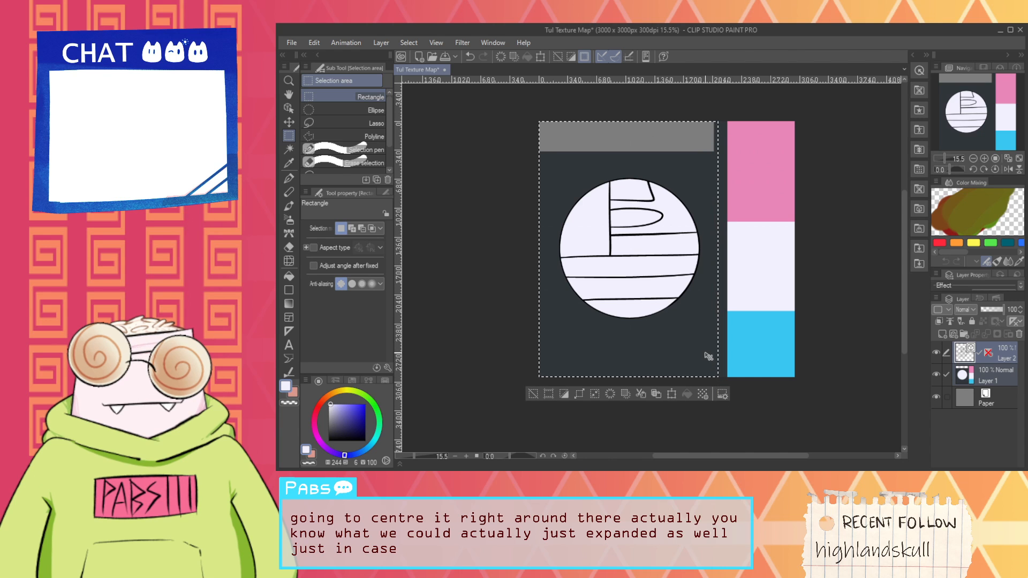
key("ctrl+t")
left_click_drag(718, 378, 738, 408)
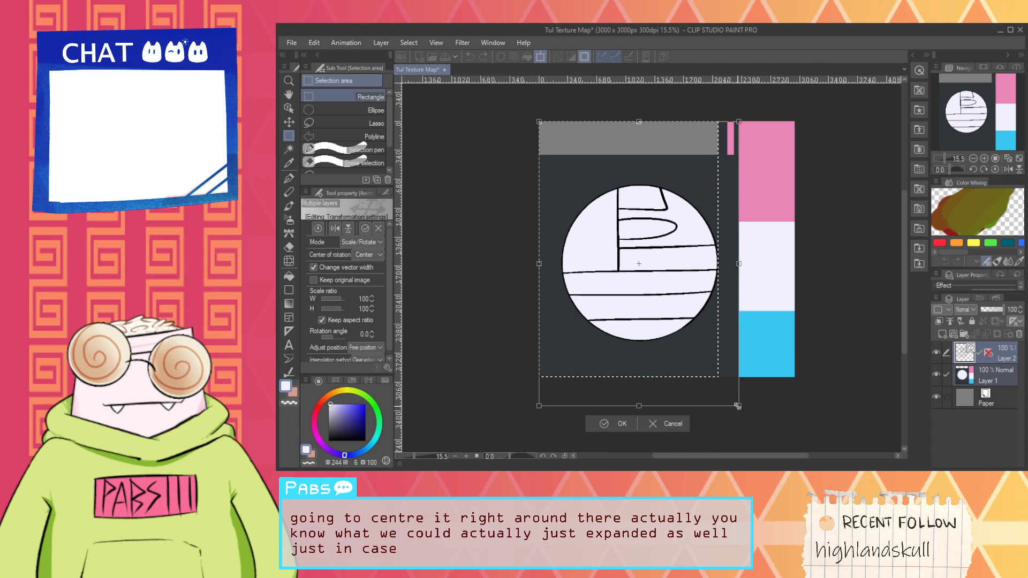
left_click_drag(688, 343, 722, 328)
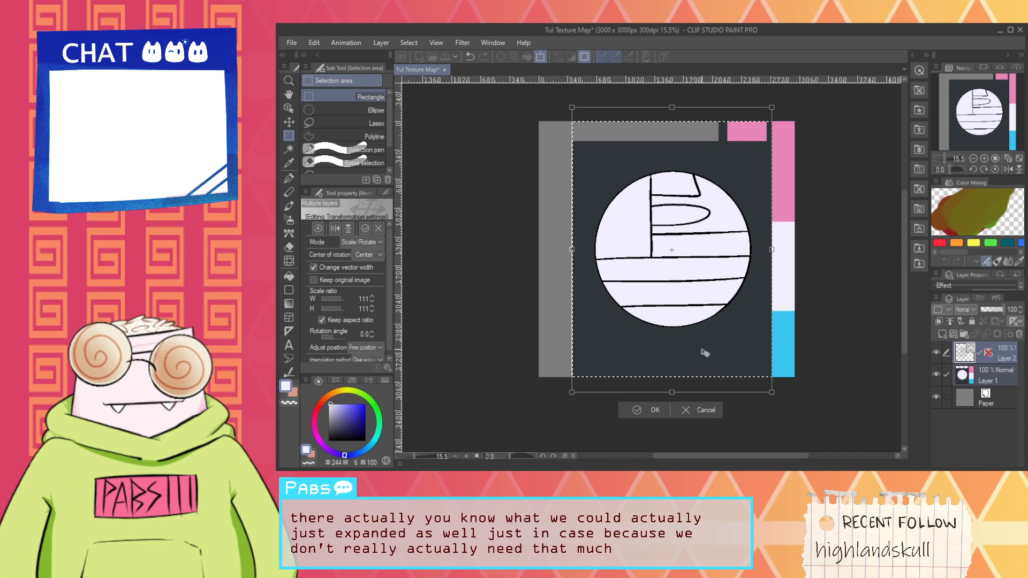
left_click(644, 410)
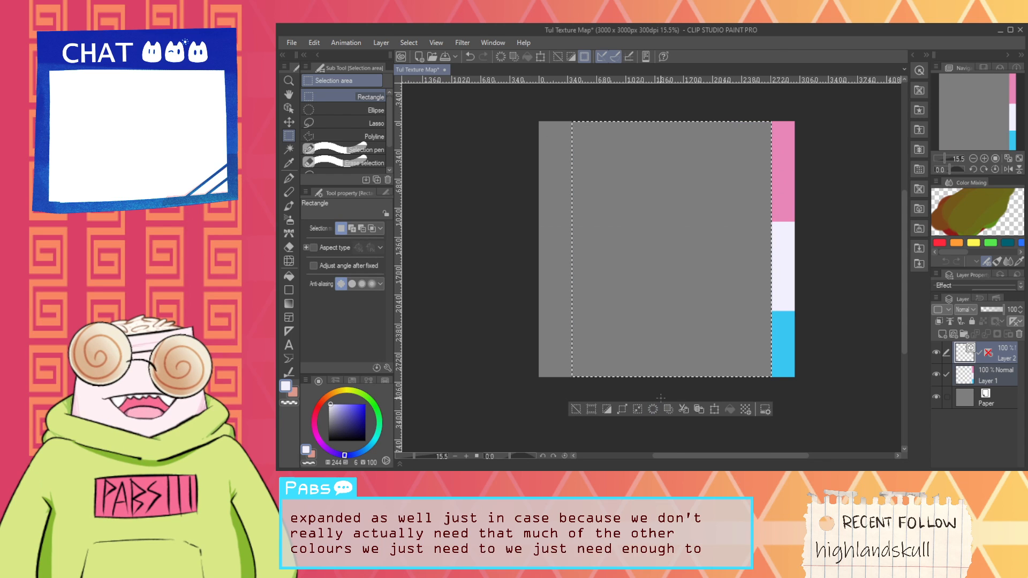
Step: On Layer 1, clear the selection and fill the grey strips and stray pink patch with the dark colour picked from the background
left_click(966, 375)
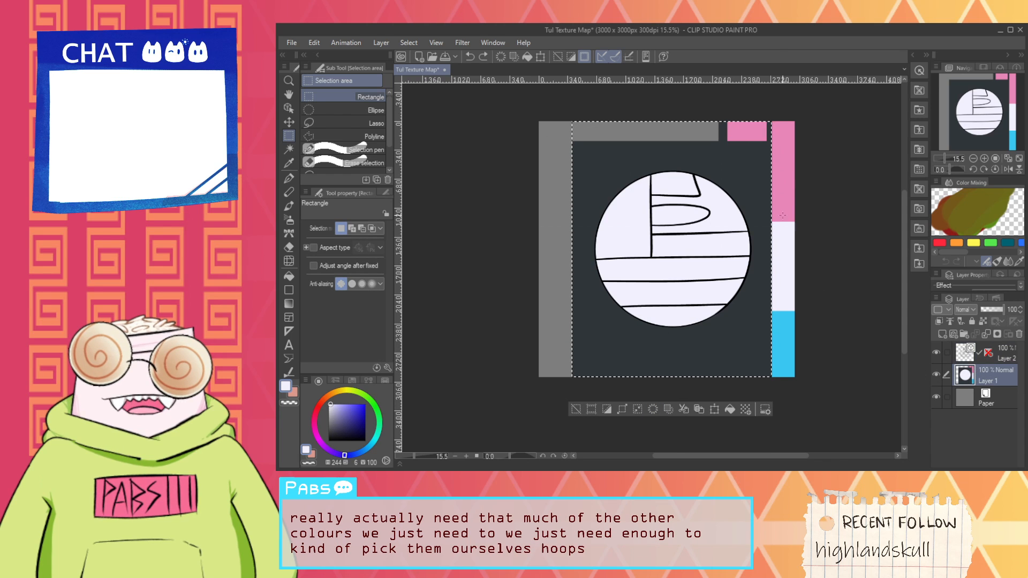
key("i")
left_click(762, 155)
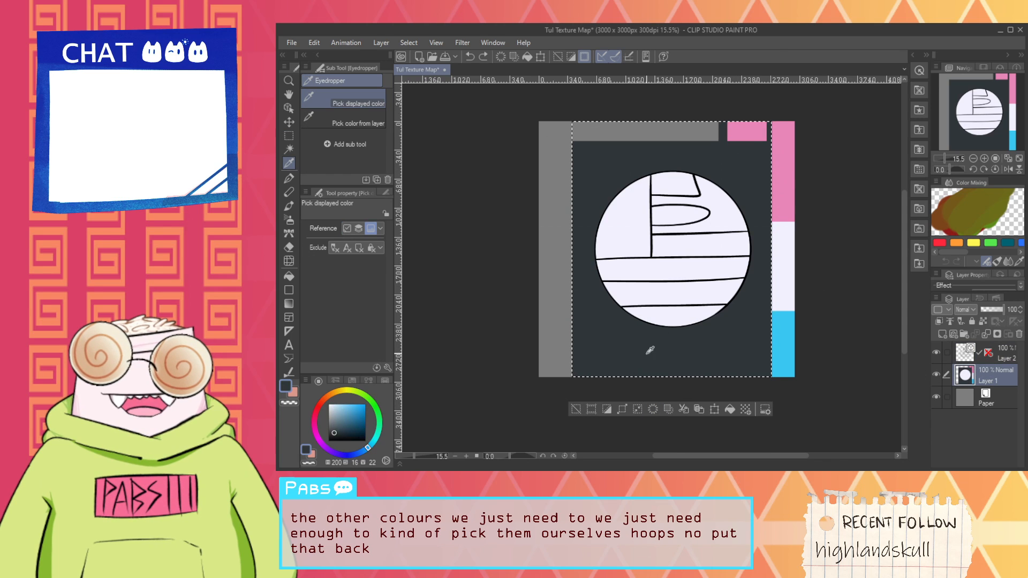
left_click(576, 410)
key("g")
left_click(669, 129)
left_click(734, 135)
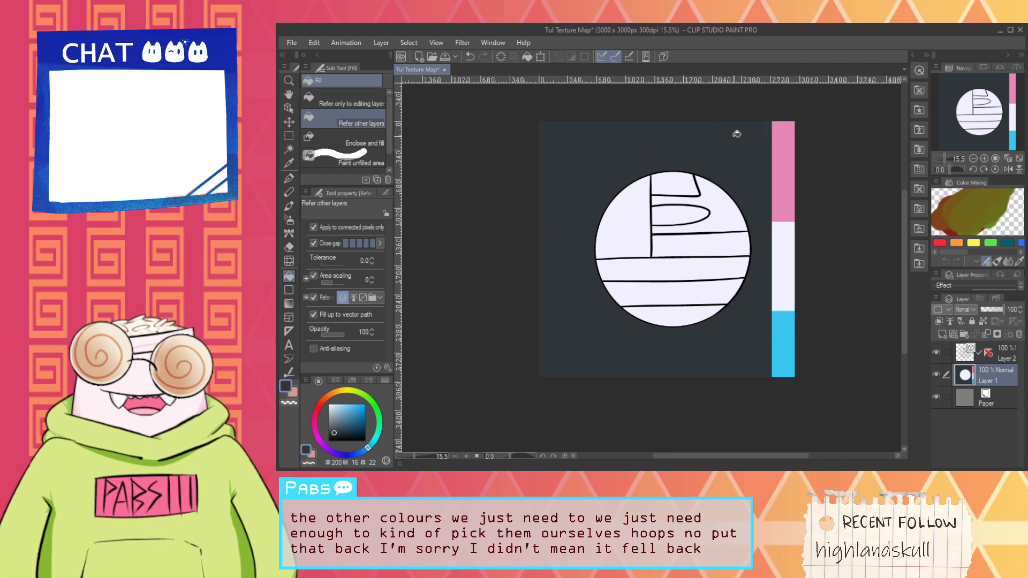
Step: Switch to the Milli Pen and set its brush size to 486
key("p")
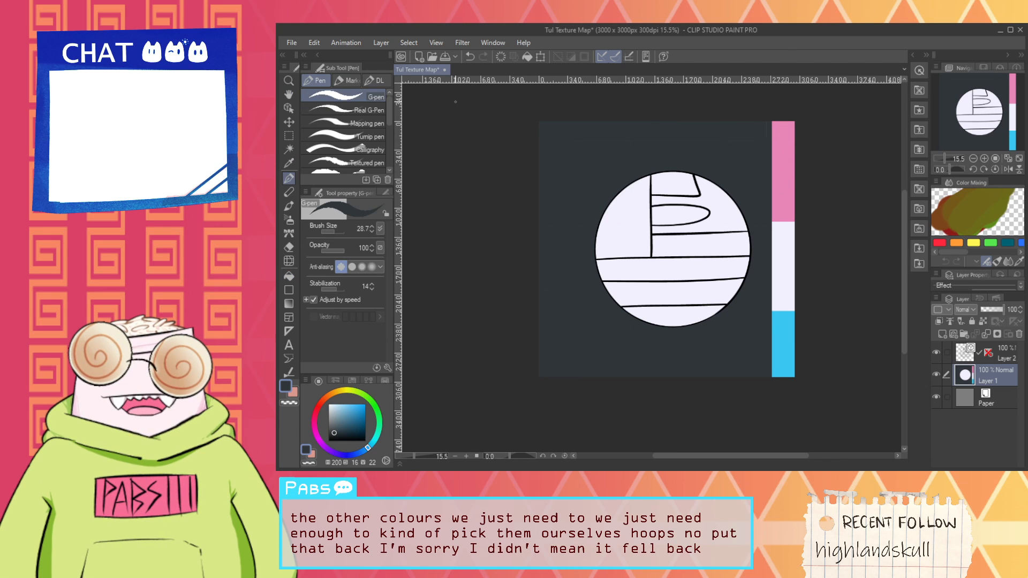
scroll(343, 134, "down", 3)
left_click(343, 149)
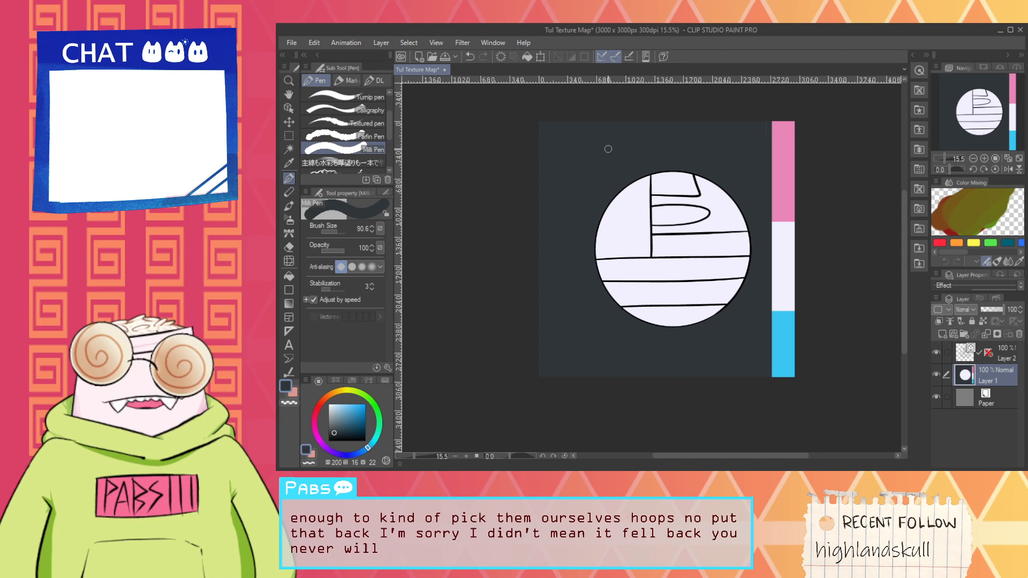
left_click(344, 231)
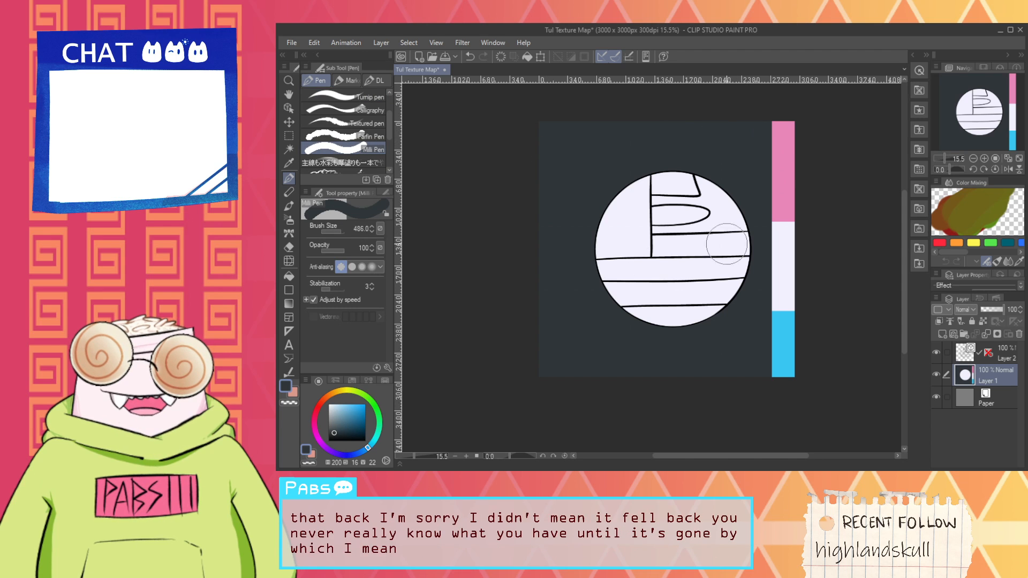
scroll(696, 364, "up", 2)
scroll(475, 339, "down", 2)
key("space")
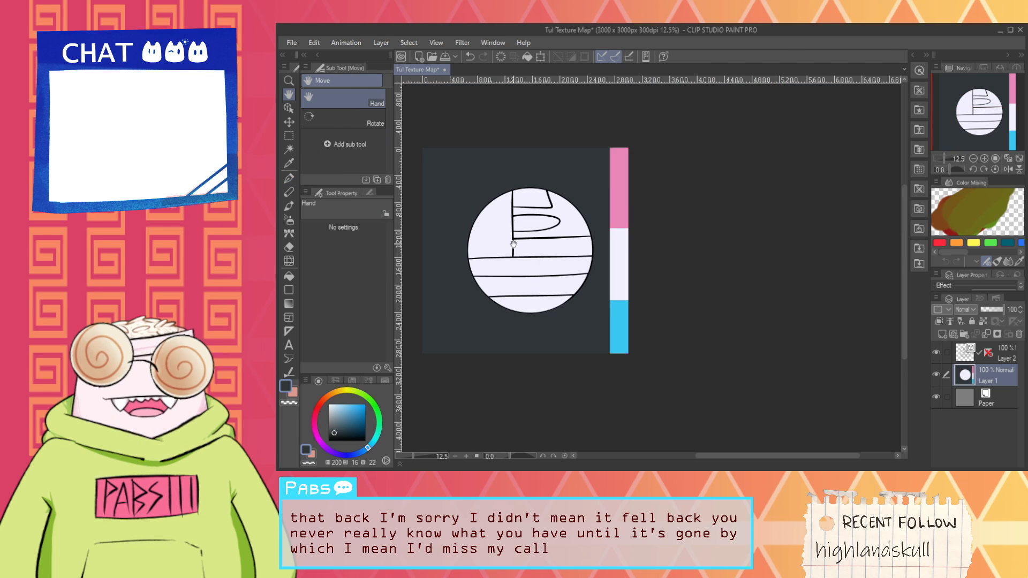
left_click_drag(581, 241, 696, 243)
scroll(696, 244, "up", 1)
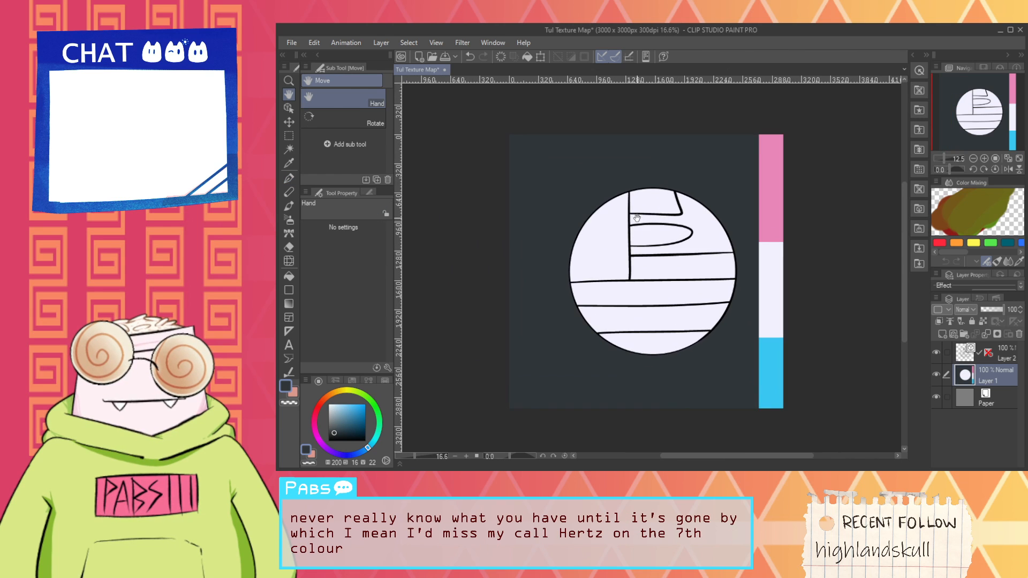
key("space")
left_click_drag(700, 202, 745, 184)
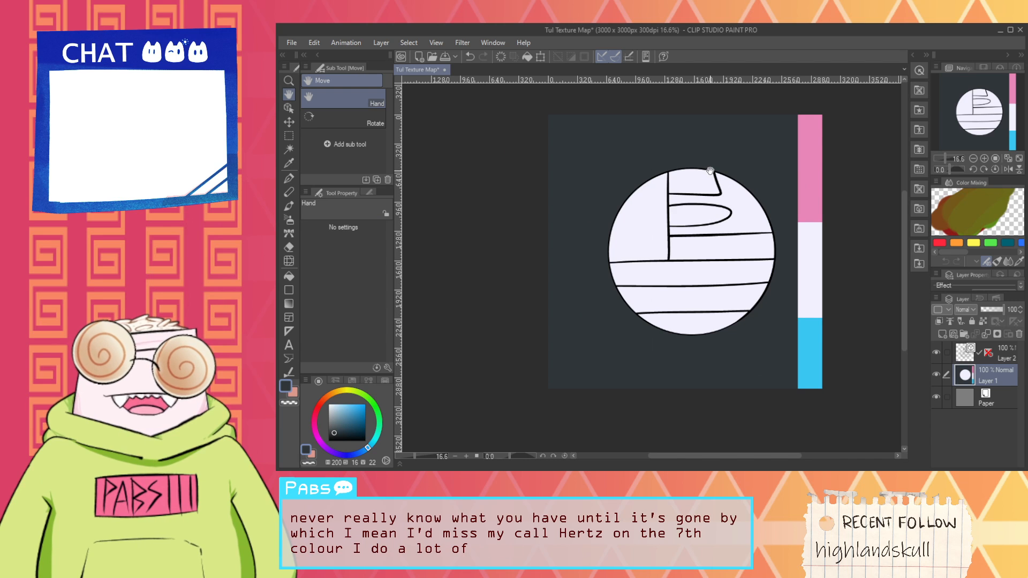
Step: Save the Tul Texture Map document and export it as a PNG image over the existing texture
key("ctrl+s")
left_click(299, 46)
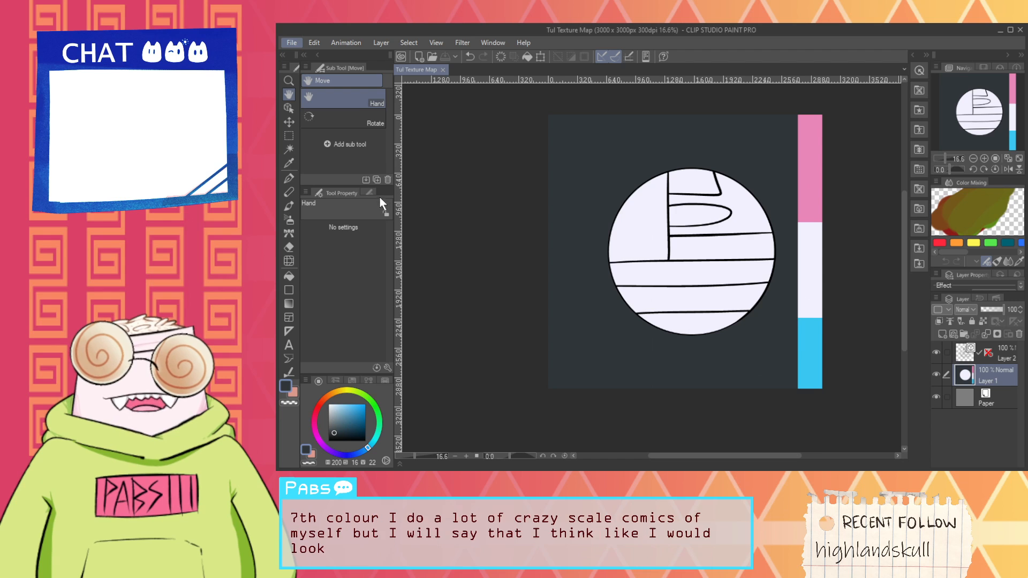
left_click(500, 207)
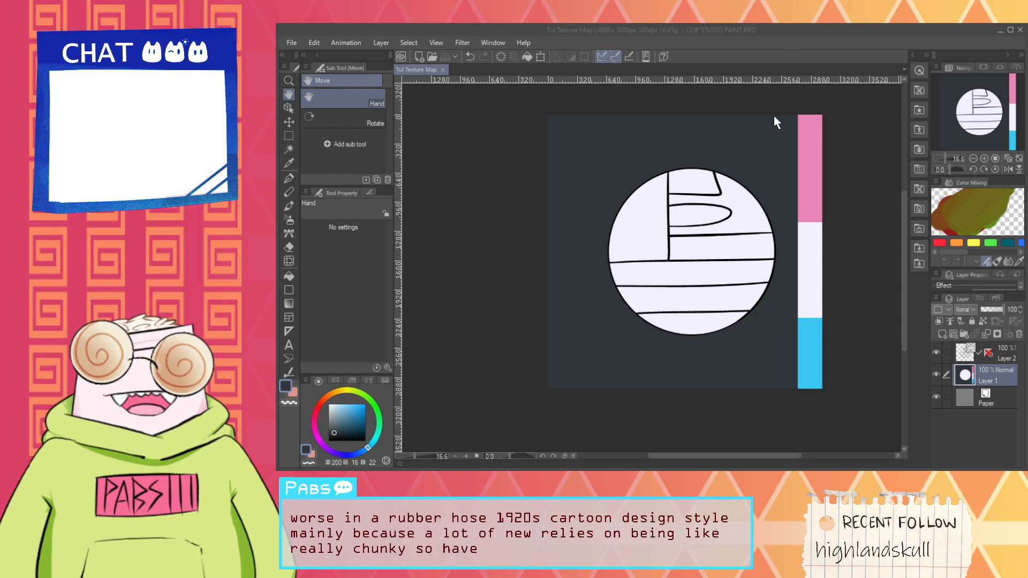
left_click(795, 154)
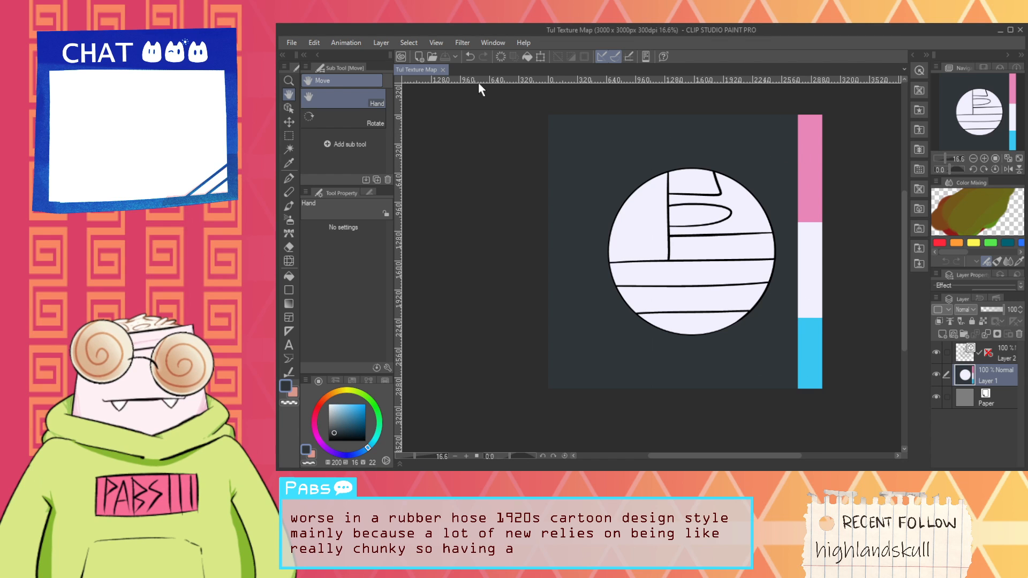
Step: Switch to Blender and load the updated Tul Texture Map.png in the UV editor
left_click(442, 69)
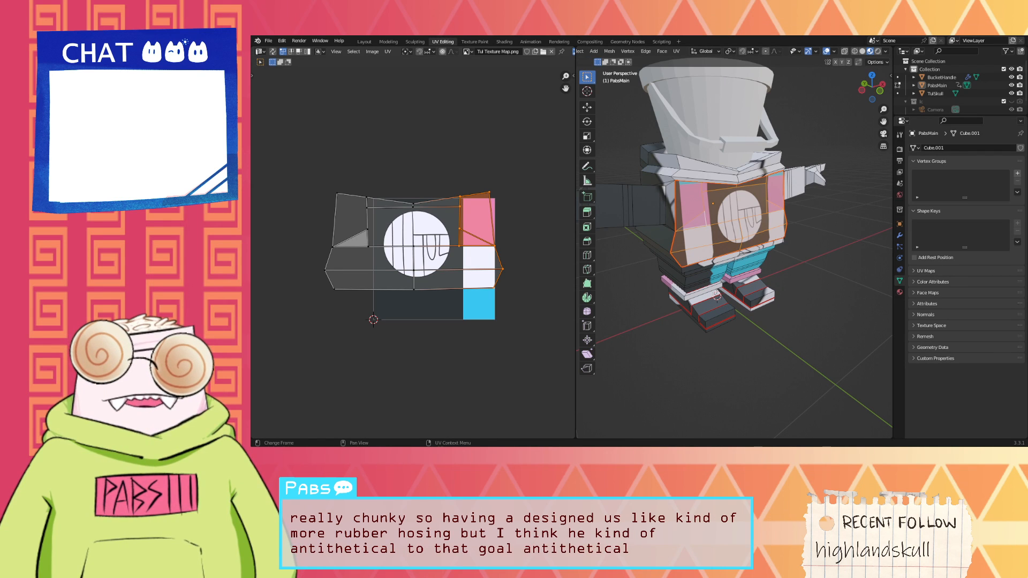
right_click(495, 52)
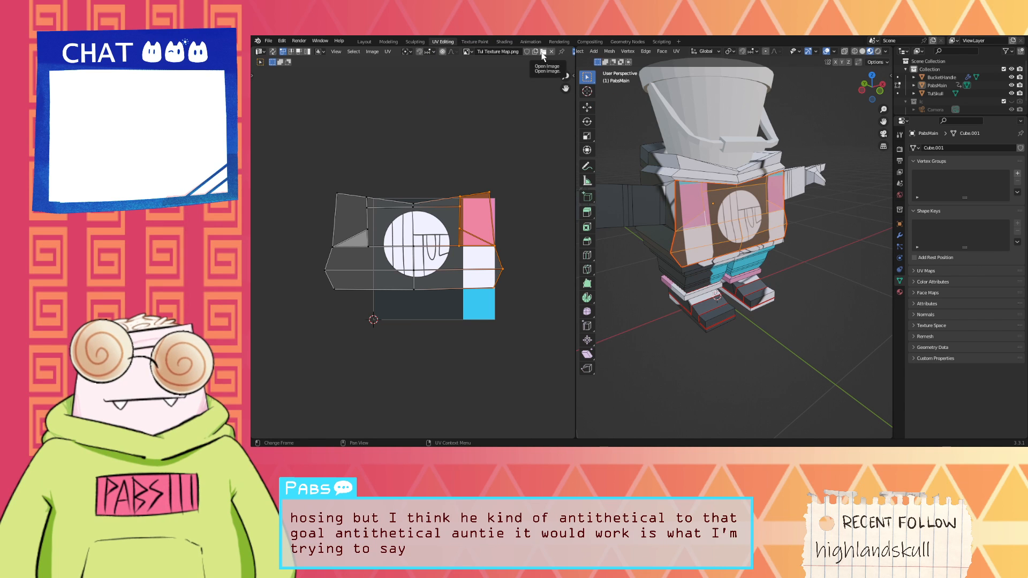
left_click(746, 355)
Step: Select the whole torso UV island, rotate it about 90 degrees counterclockwise, shrink it to about 0.85 and move it over the round logo
left_click_drag(540, 285, 515, 313)
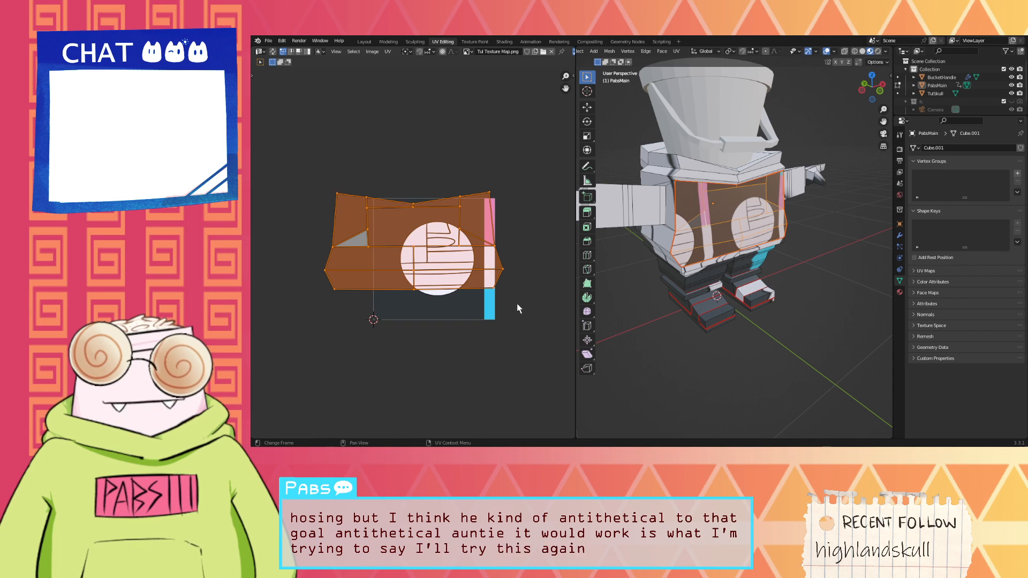
key("r")
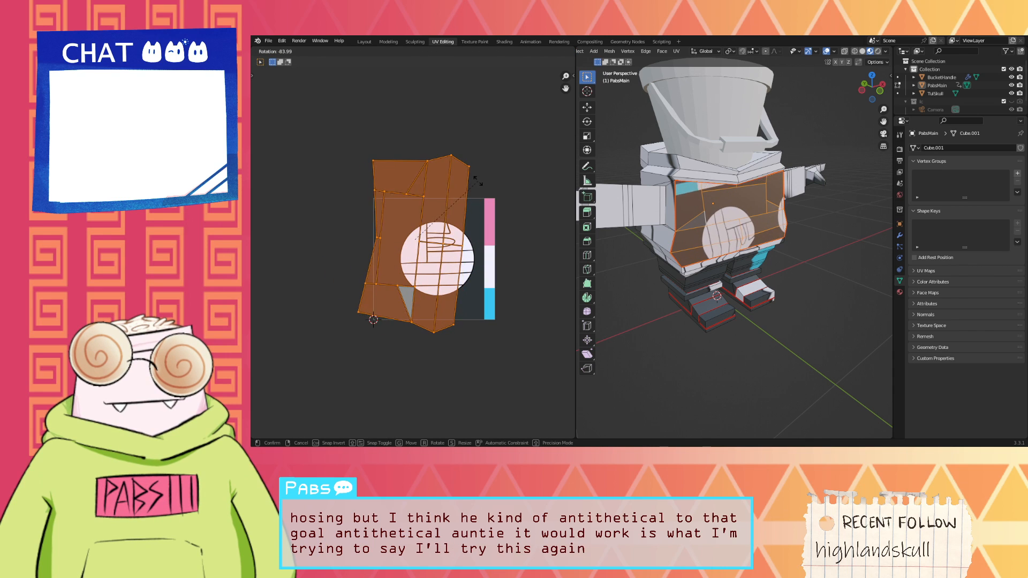
left_click(474, 171)
key("s")
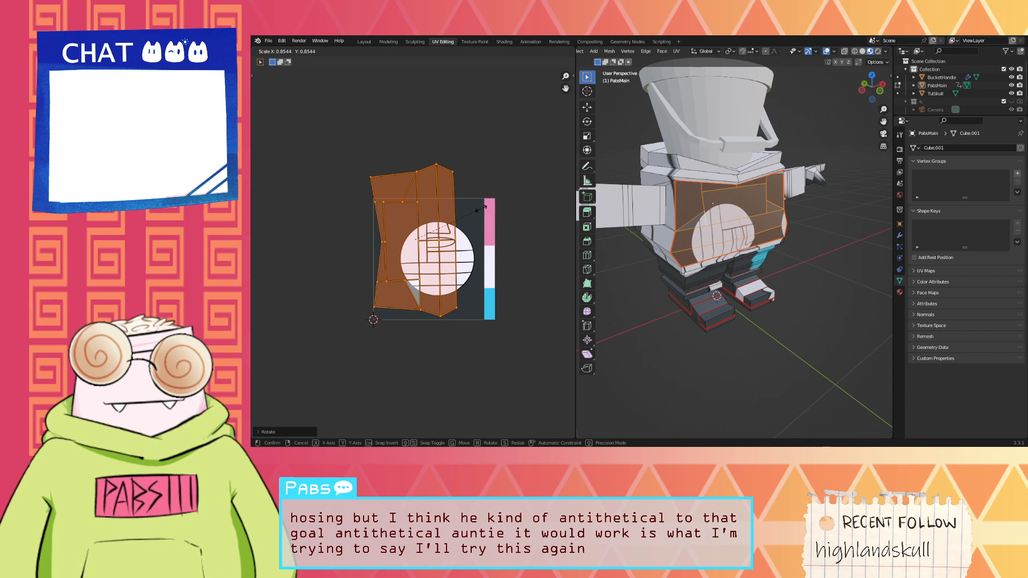
left_click(481, 207)
key("g")
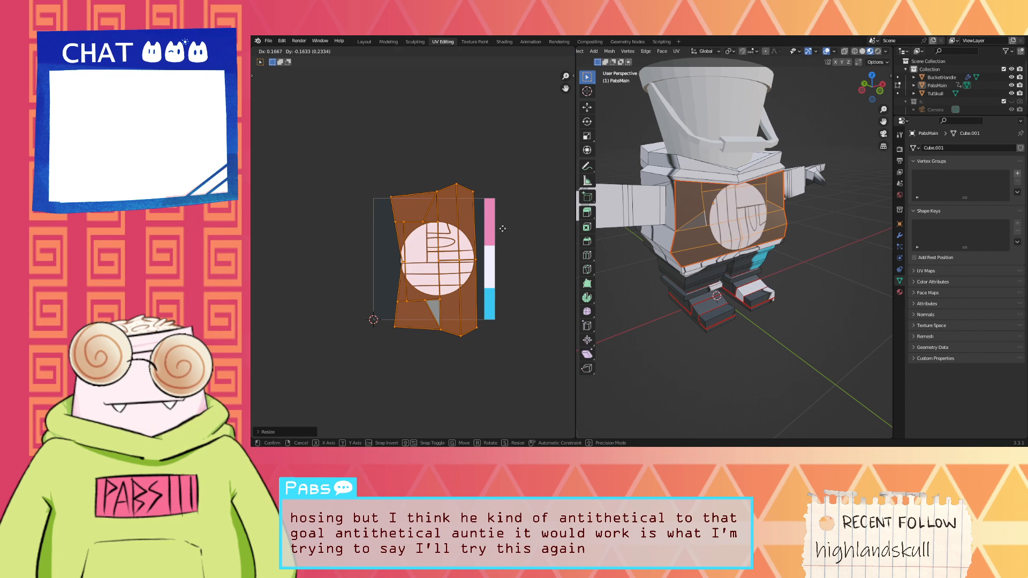
left_click(502, 229)
Step: Enlarge the torso island about 1.2 times, rotate it about 3 degrees and nudge it up and right to centre the logo
key("s")
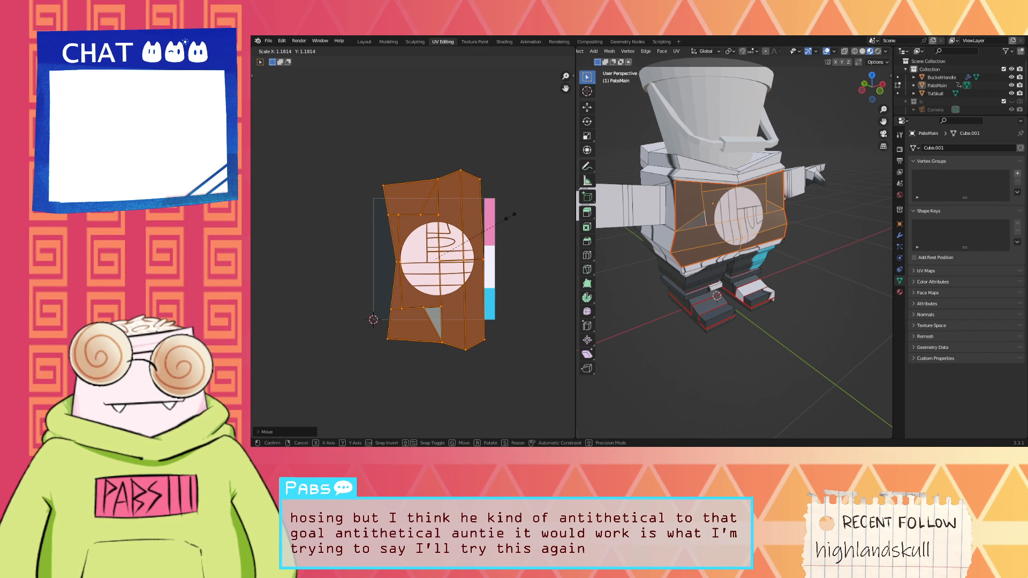
left_click(516, 214)
key("r")
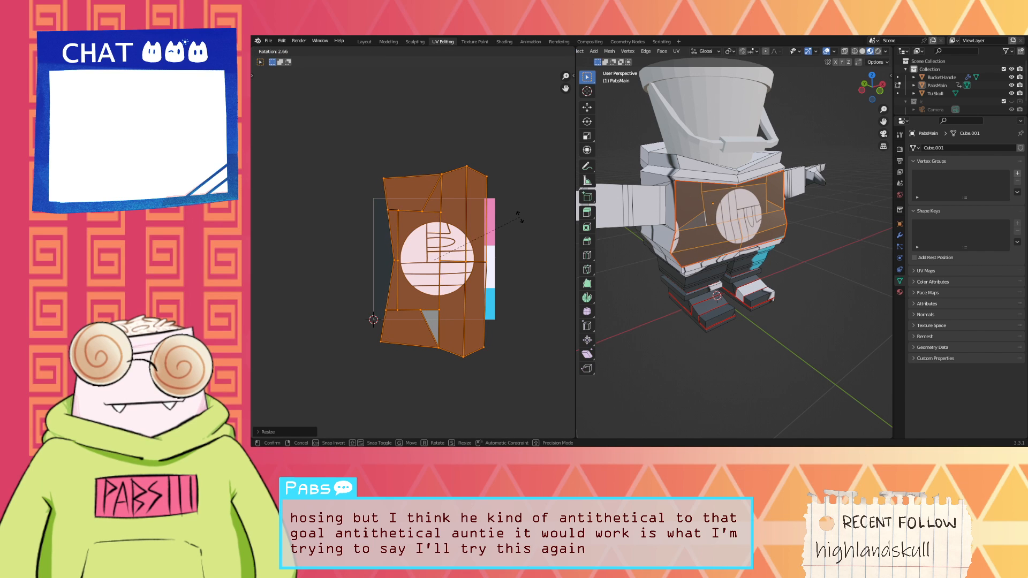
left_click(516, 217)
key("g")
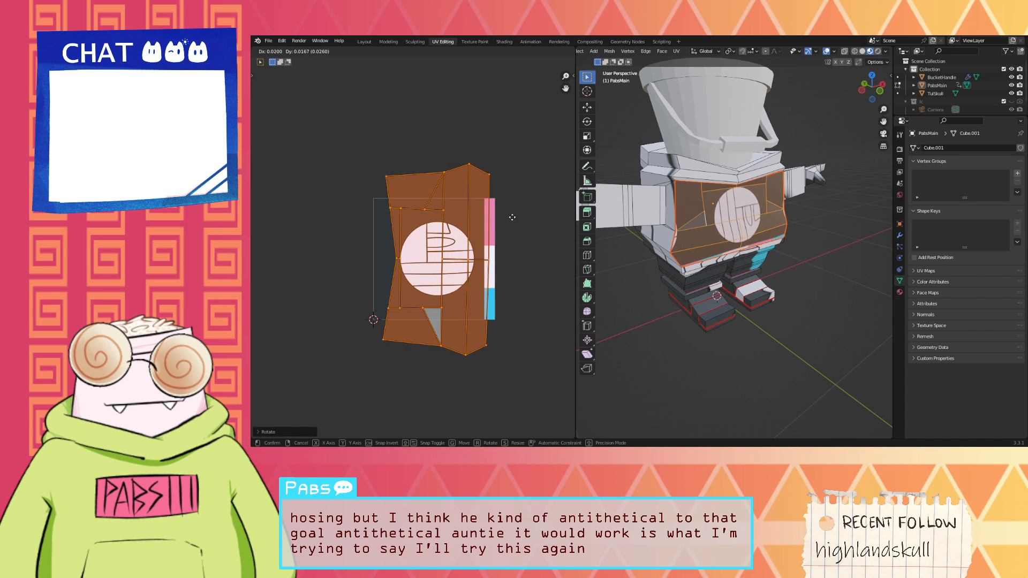
left_click(513, 217)
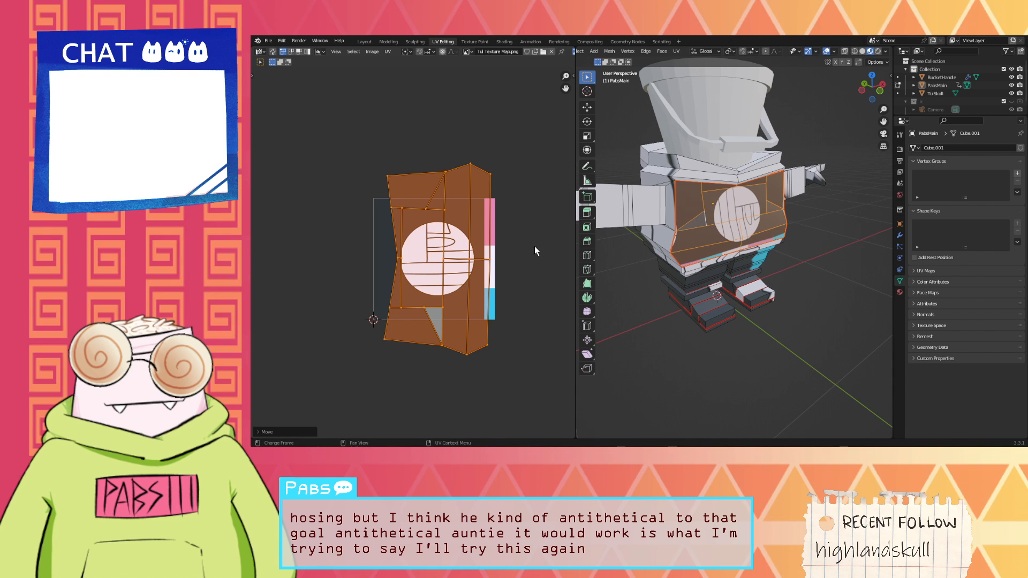
Step: Straighten the torso island with a slight counterclockwise rotation and enlarge it about 1.2 times so the logo appears smaller on the chest
middle_click_drag(812, 246, 764, 231)
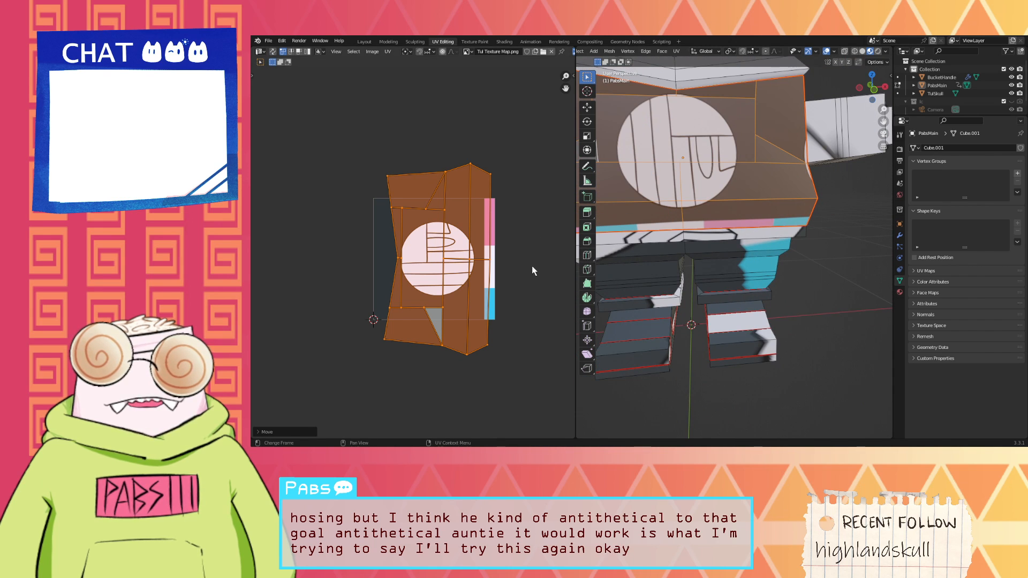
key("r")
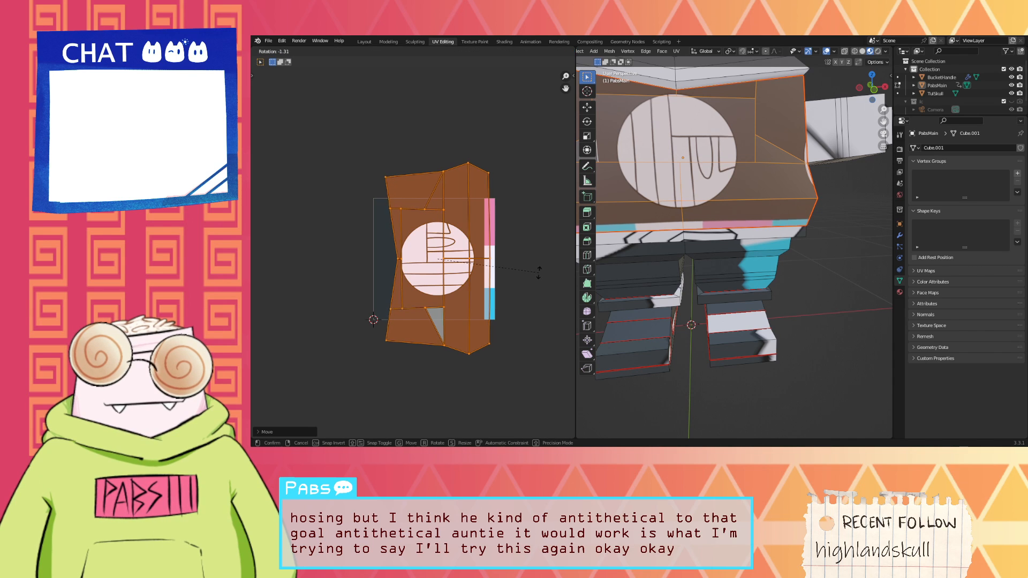
left_click(540, 276)
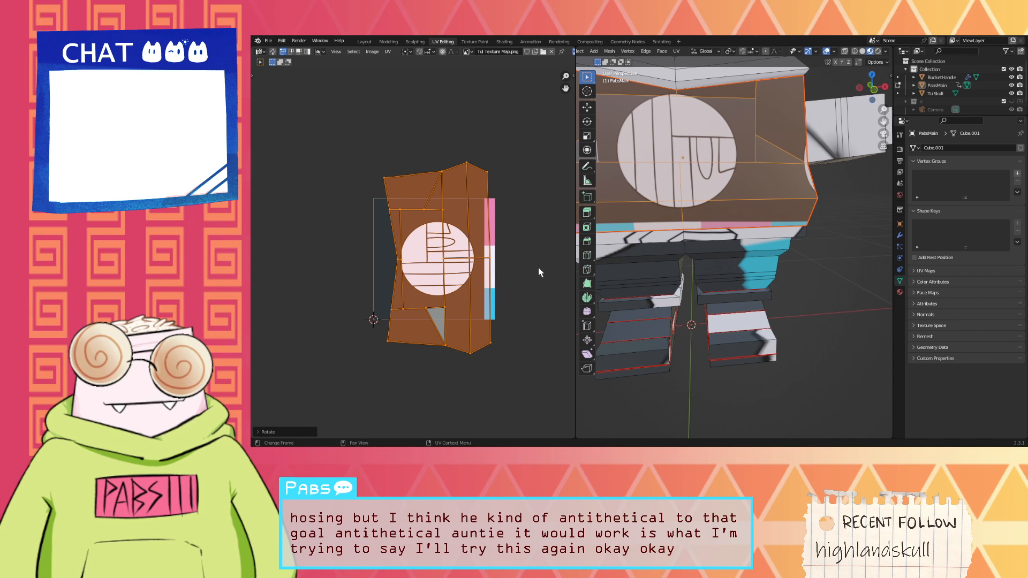
key("s")
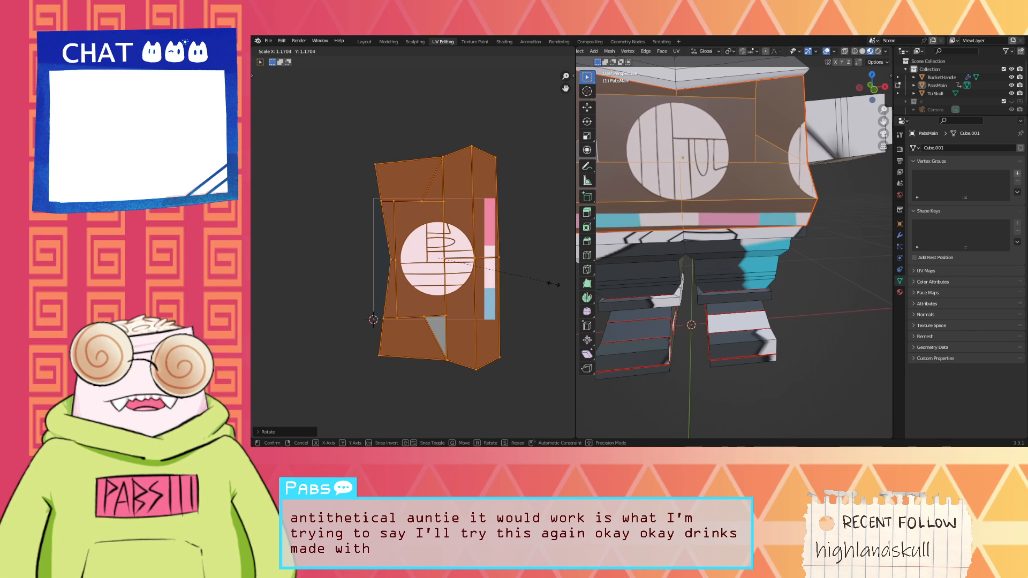
left_click(555, 287)
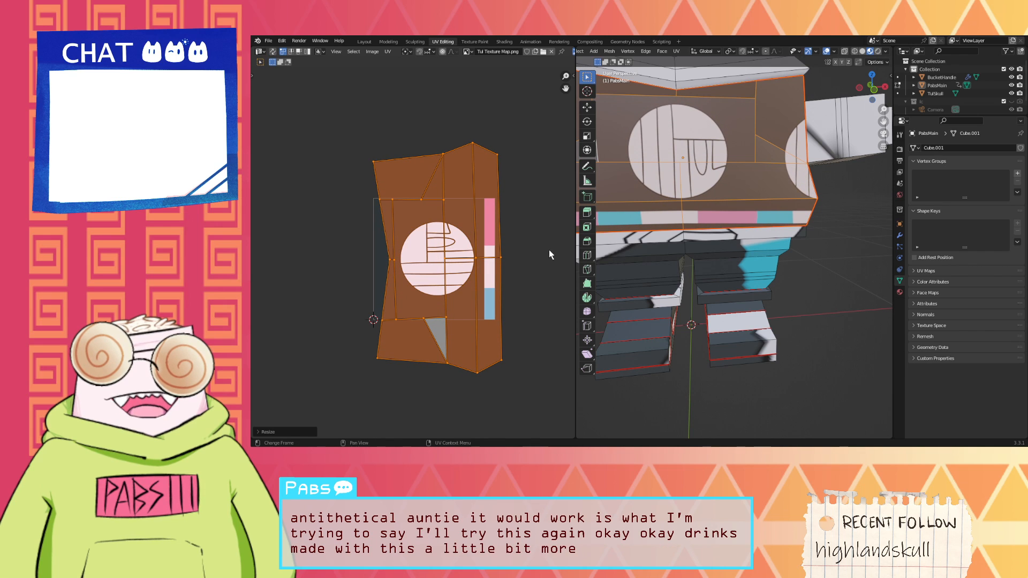
scroll(550, 249, "down", 1)
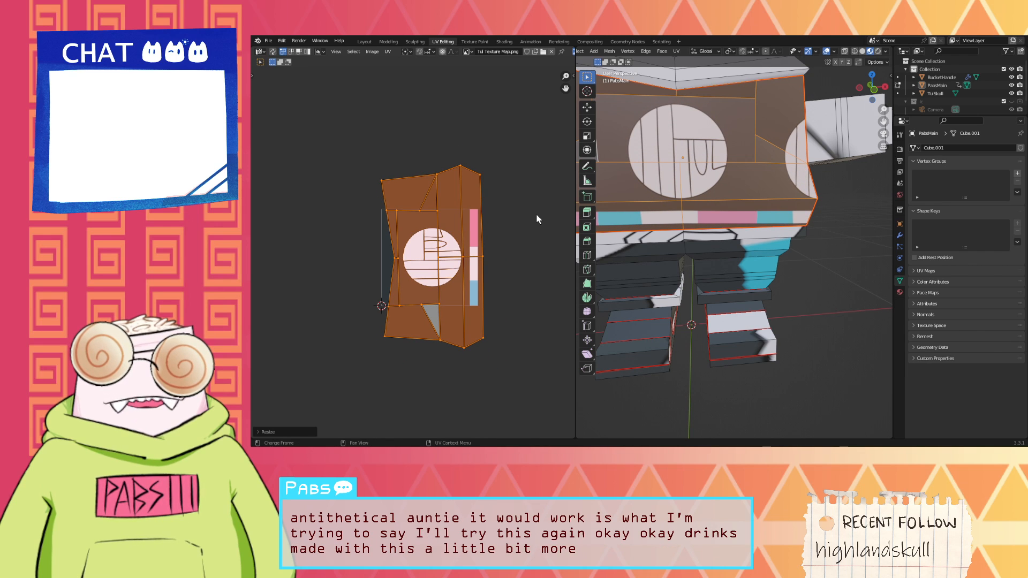
scroll(541, 217, "down", 1)
scroll(672, 203, "down", 1)
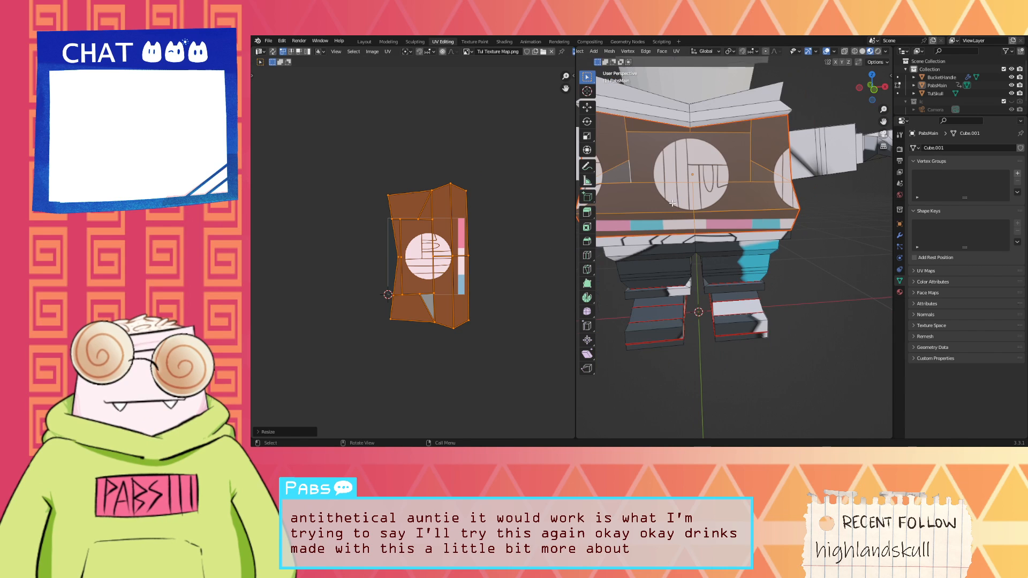
scroll(671, 201, "down", 1)
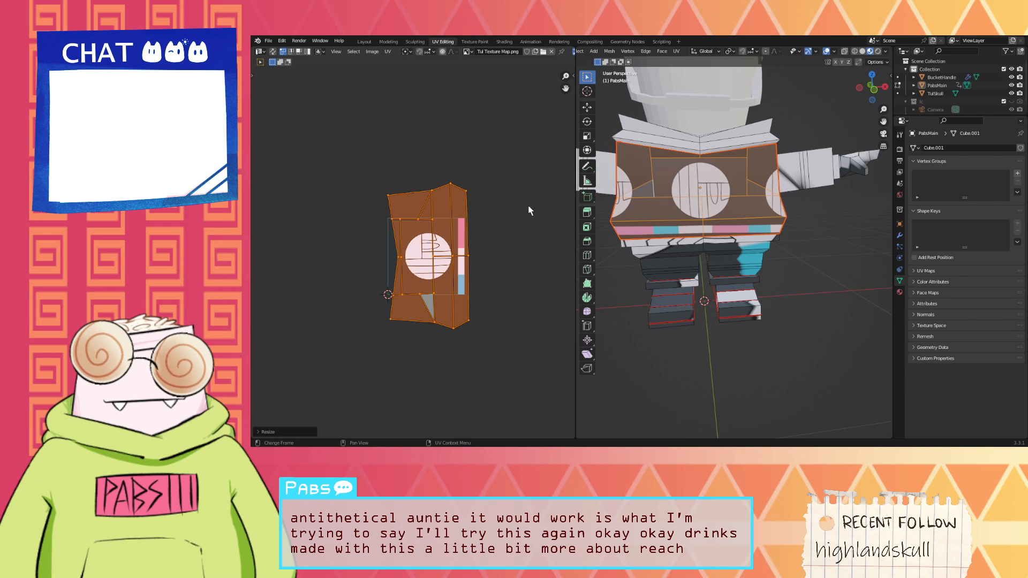
scroll(510, 217, "up", 4)
scroll(506, 226, "down", 1)
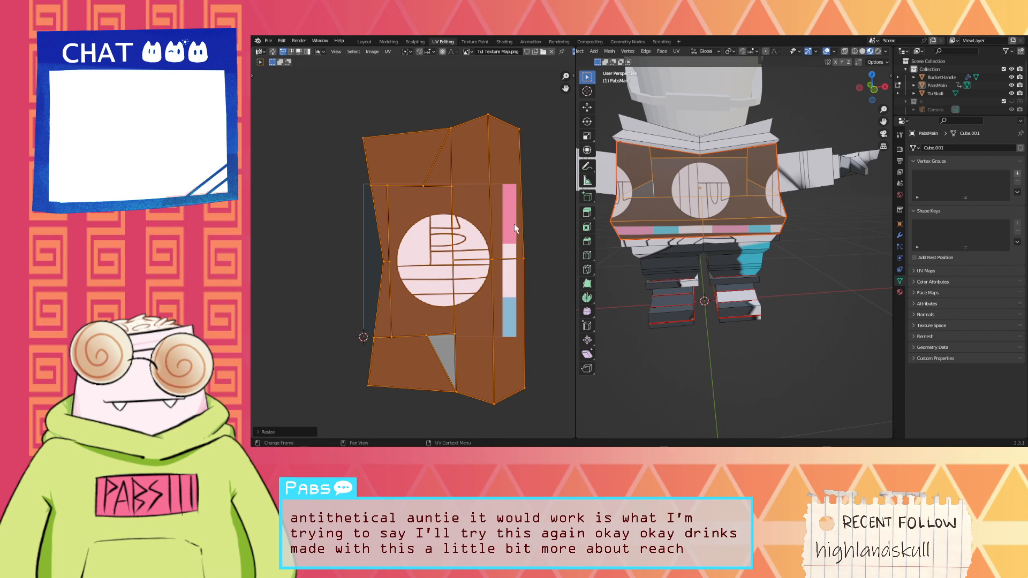
scroll(514, 224, "down", 1)
left_click_drag(533, 381, 367, 347)
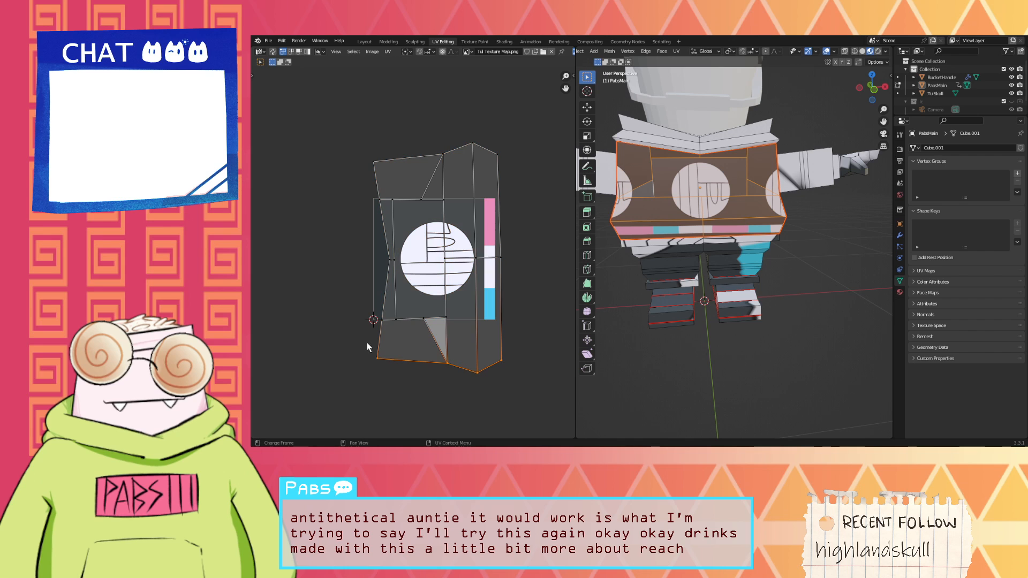
key("g")
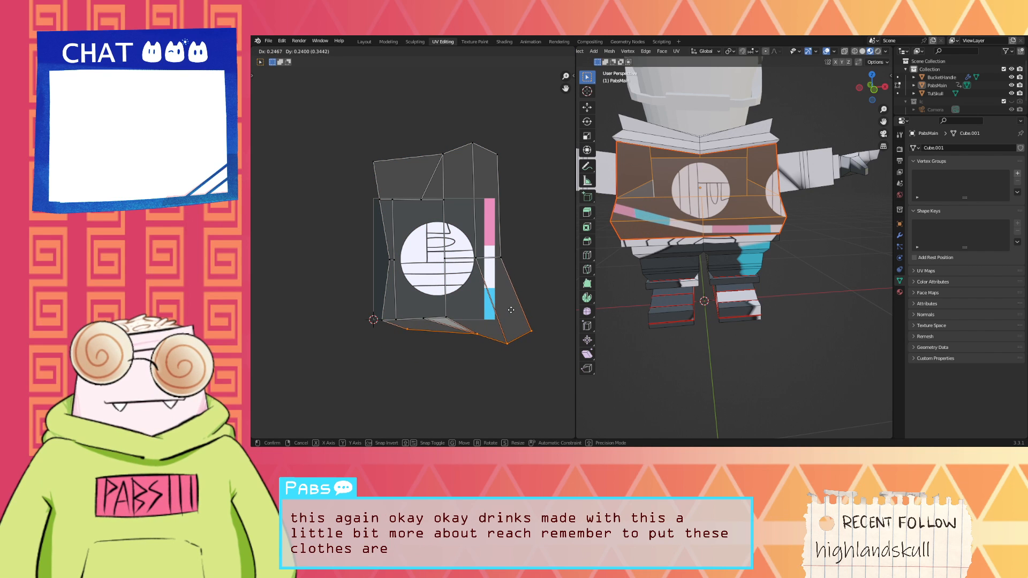
left_click(474, 336)
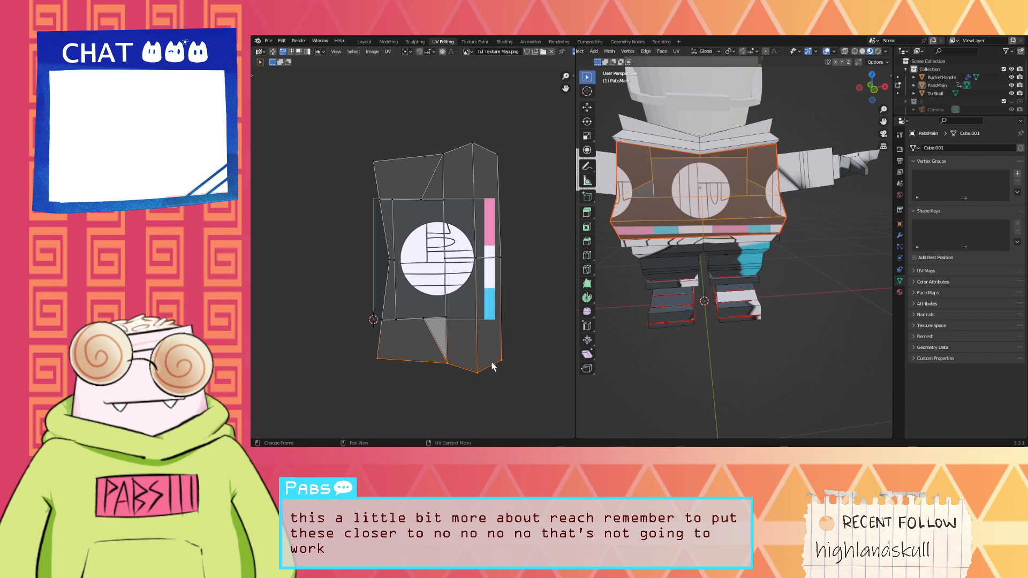
key("s")
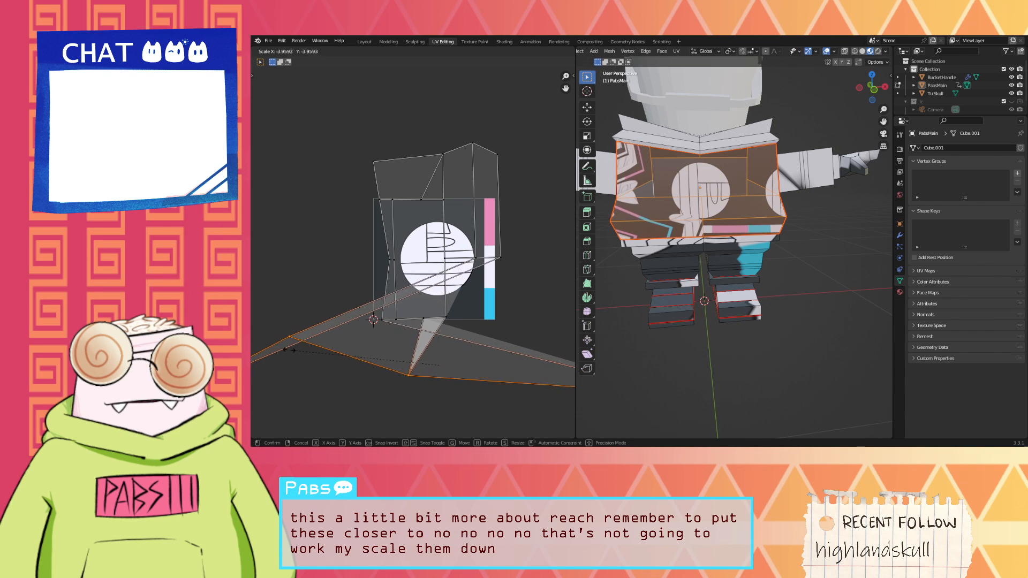
right_click(353, 369)
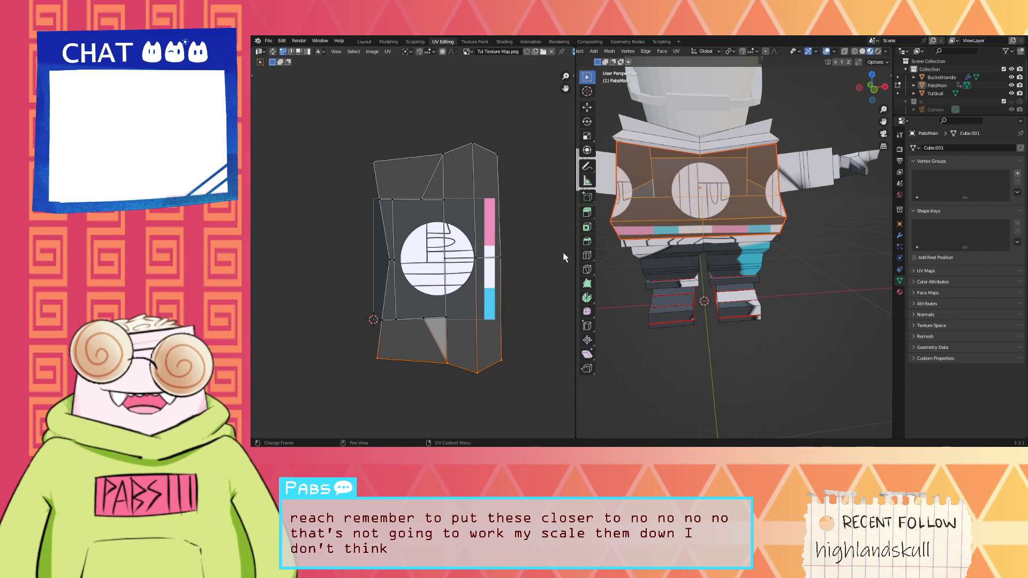
Step: Select the whole torso UV island, shrink it to about 0.78 and rotate it about 0.6 degrees so the logo appears larger
left_click_drag(548, 397, 356, 132)
key("s")
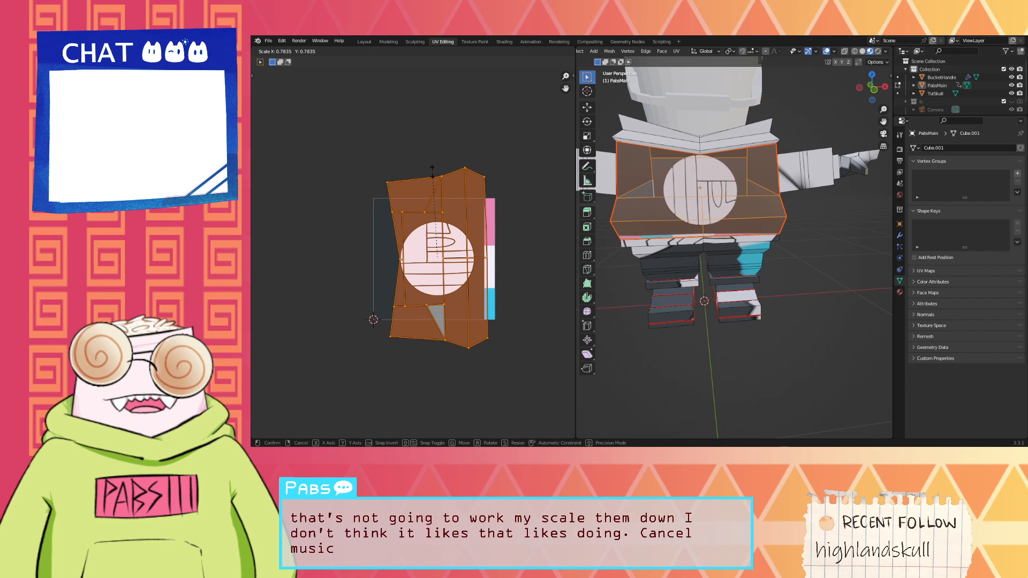
left_click(432, 175)
key("r")
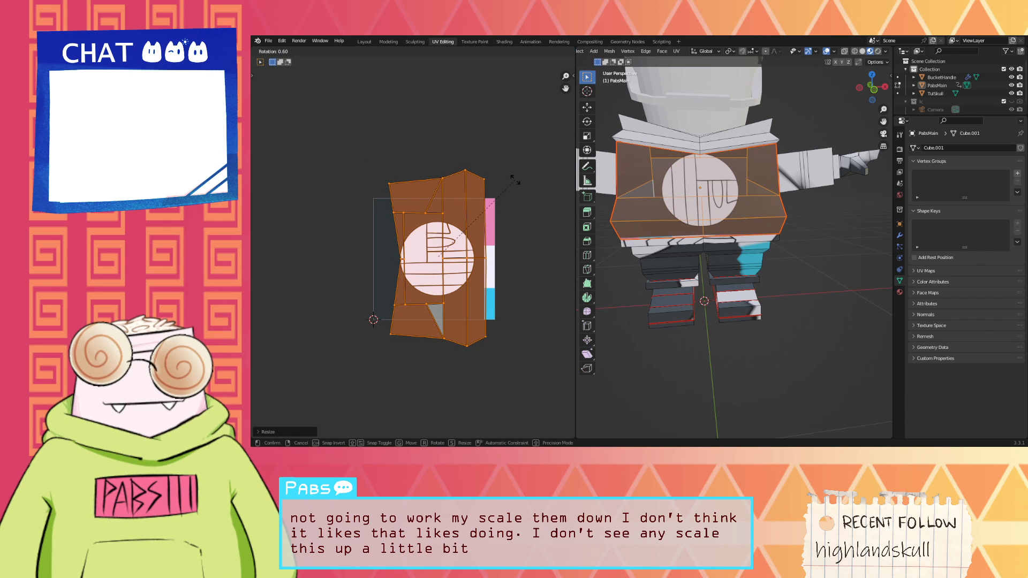
left_click(513, 180)
Step: Shift the torso UV island left by about 0.06 and rotate it about 0.5 degrees to centre and straighten the logo, leaving nothing selected
key("g")
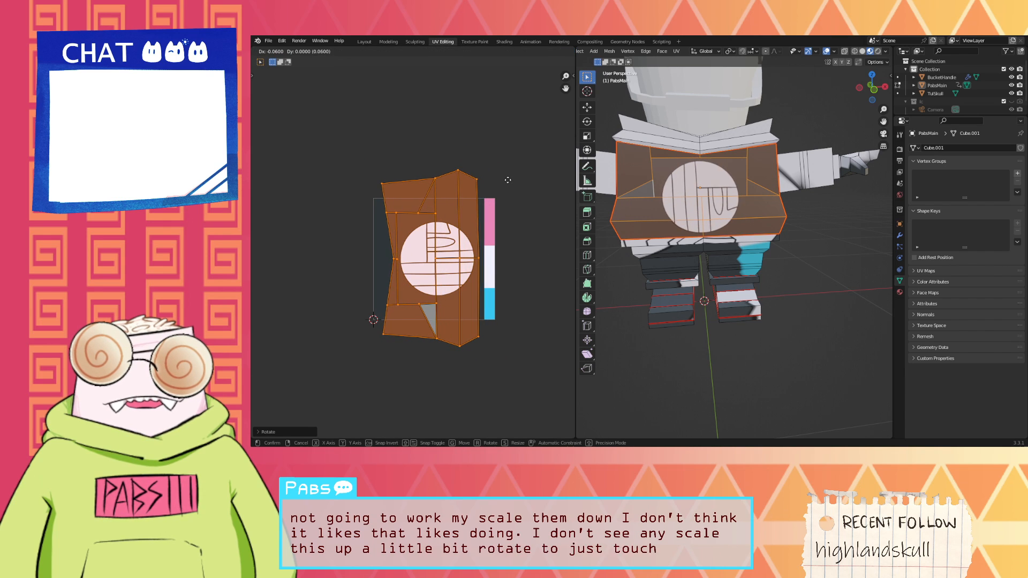
left_click(508, 180)
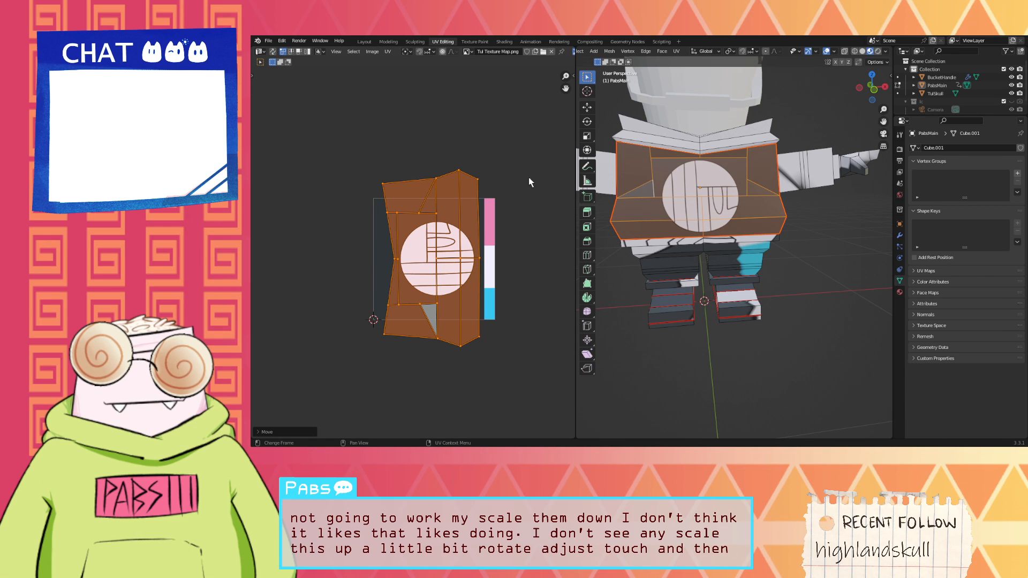
key("r")
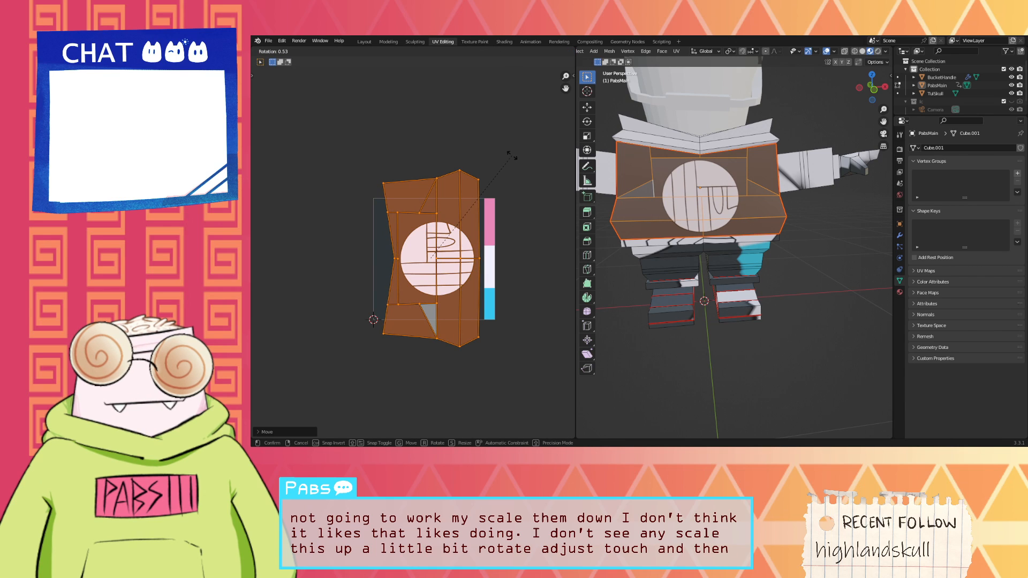
left_click(512, 157)
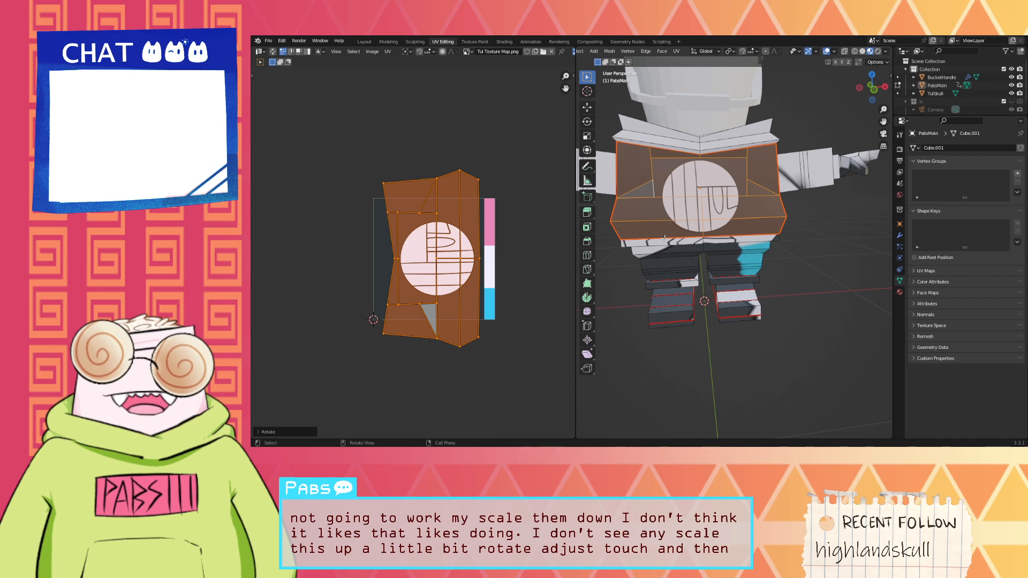
key("alt+a")
Step: Select the linked faces of the jacket's body, collar and sleeves around the front torso panel, delimited by seams
middle_click_drag(664, 239, 764, 214)
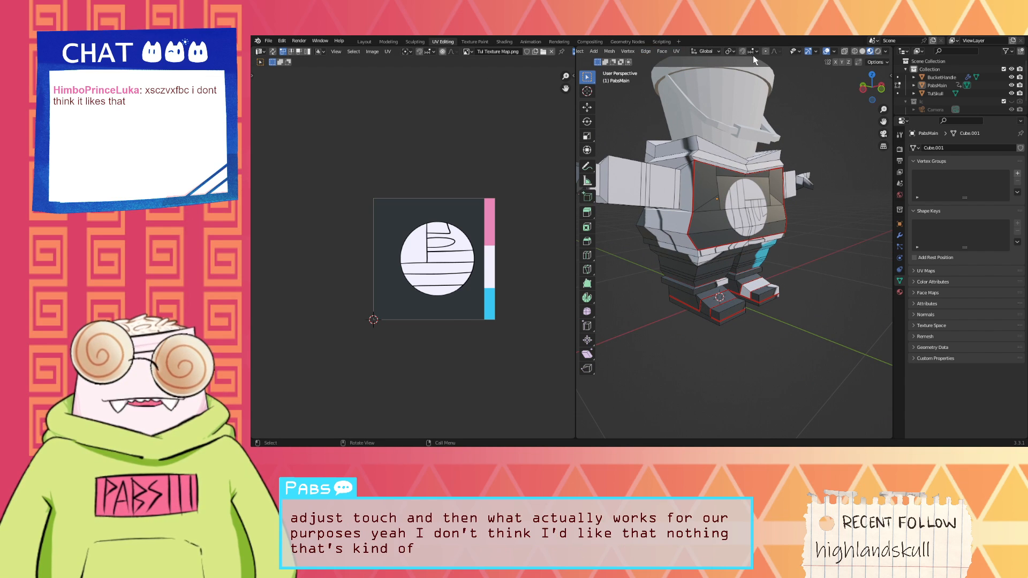
scroll(753, 56, "left", 4)
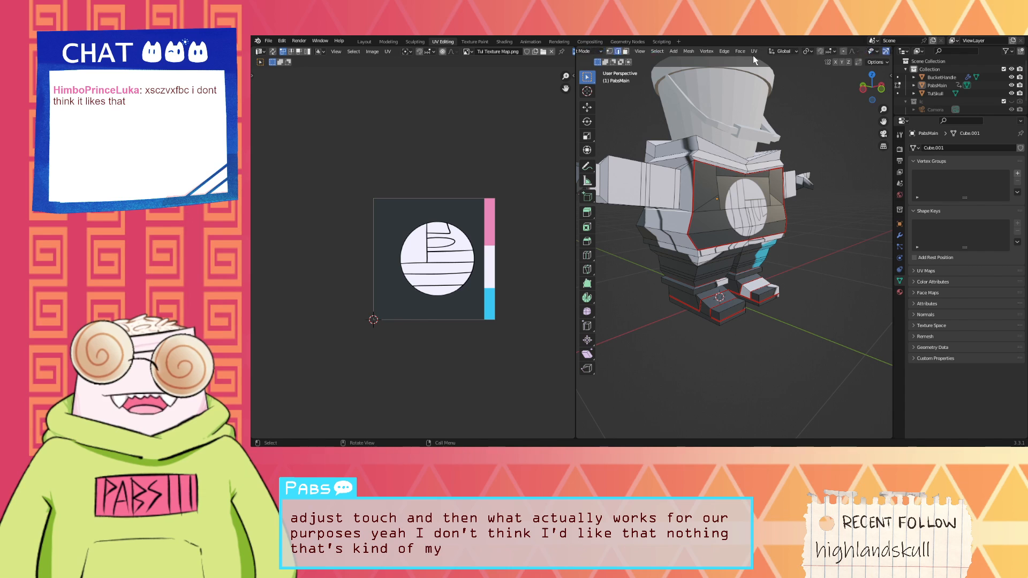
left_click(685, 175)
key("ctrl+l")
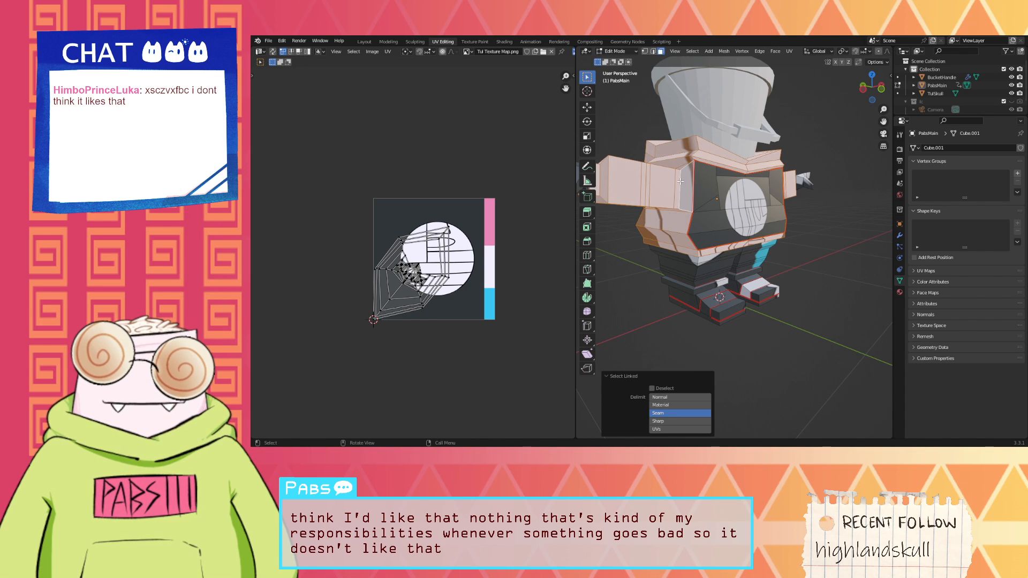
middle_click_drag(762, 274, 613, 267)
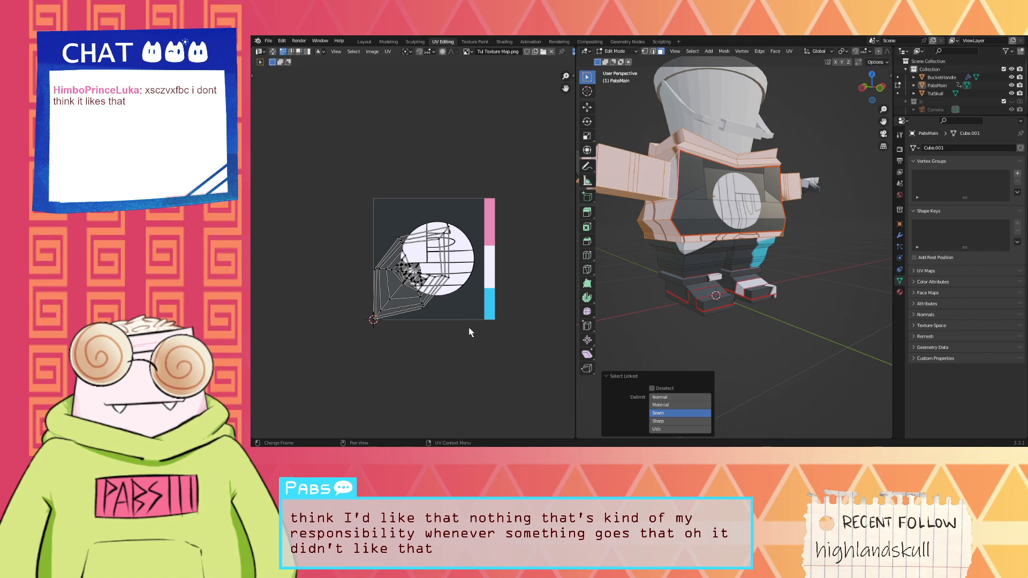
Step: Shrink all of the jacket's UVs to about 0.25 and place them in the dark area above the round logo
key("a")
key("g")
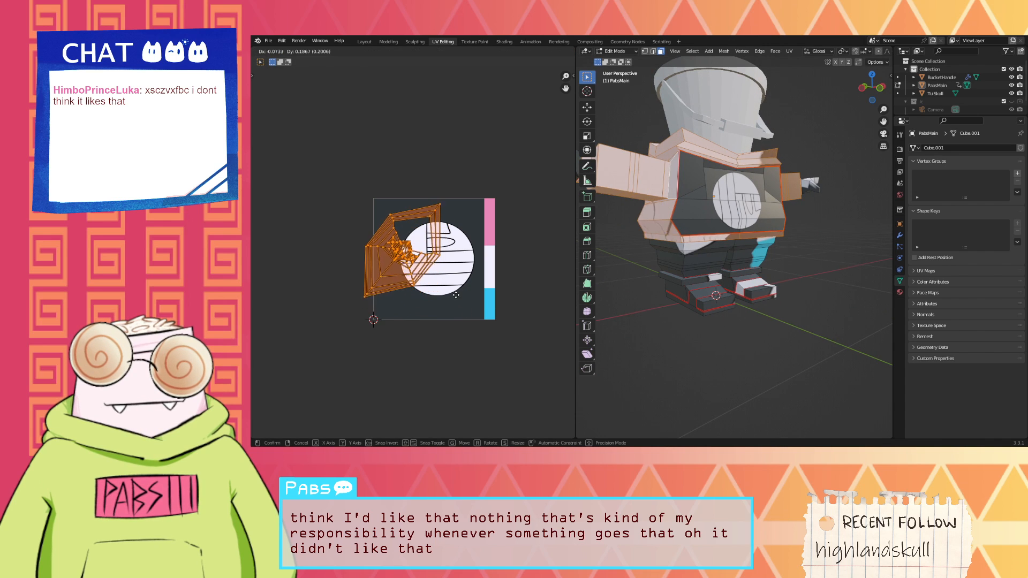
key("Return")
key("s")
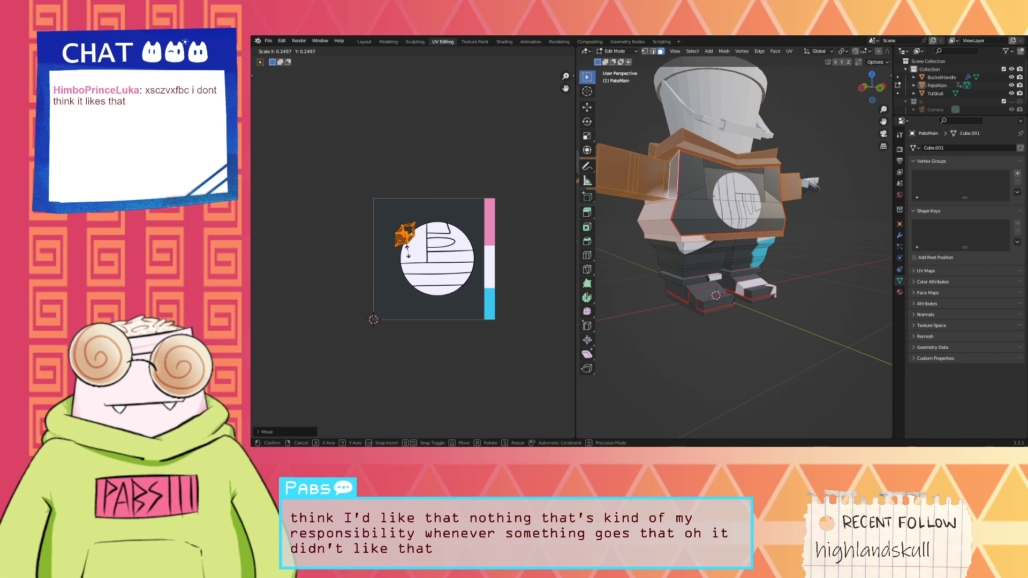
left_click(405, 245)
key("g")
left_click(404, 233)
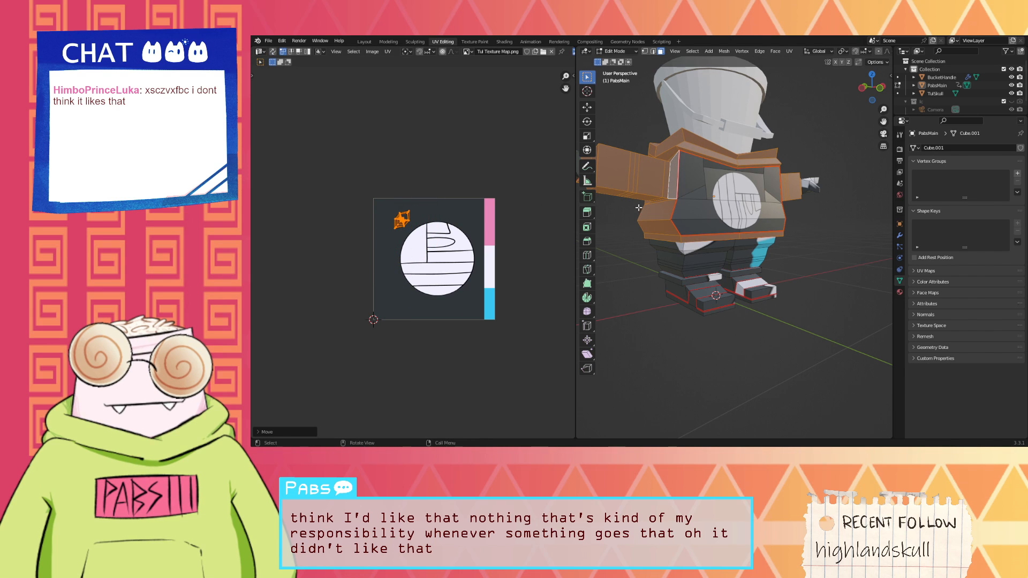
Step: Select the character's left hand up to its seams, shrink its UVs and move them onto the blue swatch
middle_click_drag(638, 207, 734, 221)
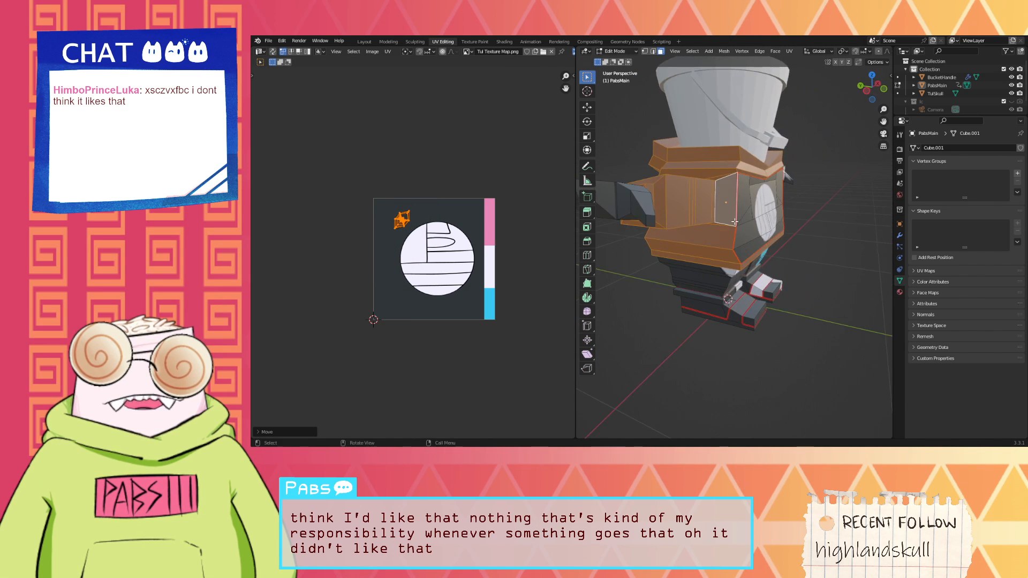
middle_click_drag(884, 221, 822, 228)
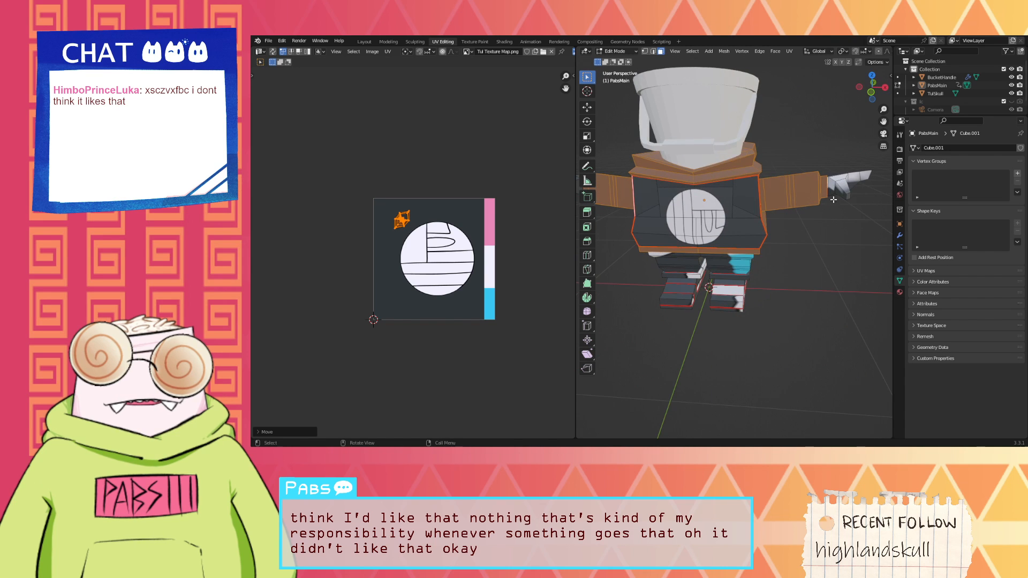
left_click(842, 191)
key("l")
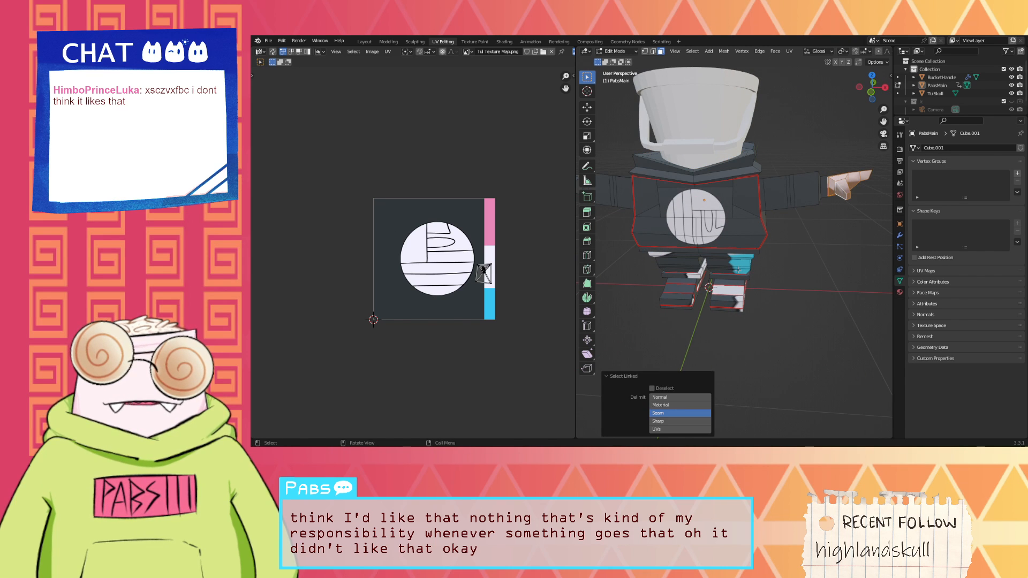
left_click(461, 174)
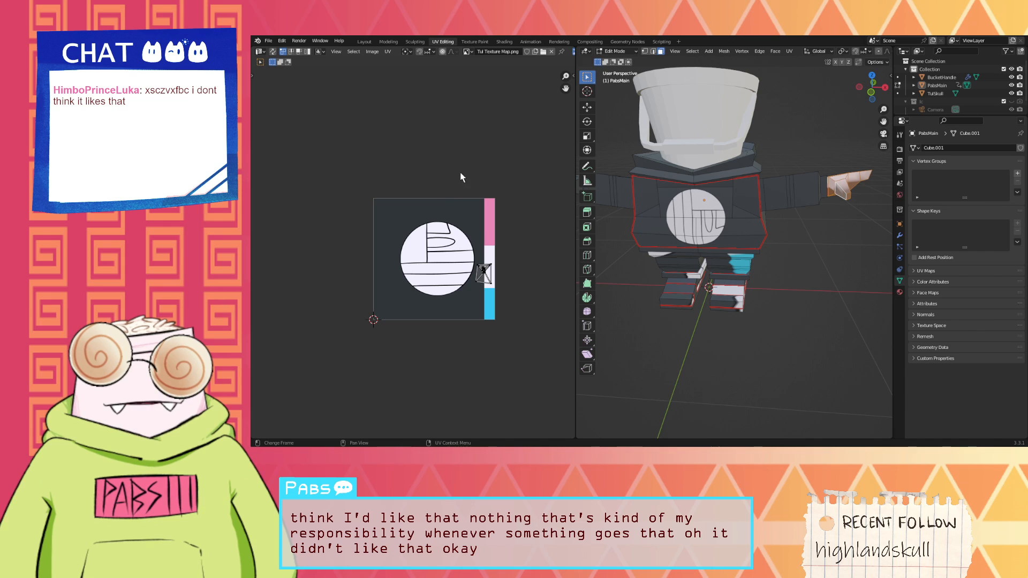
key("a")
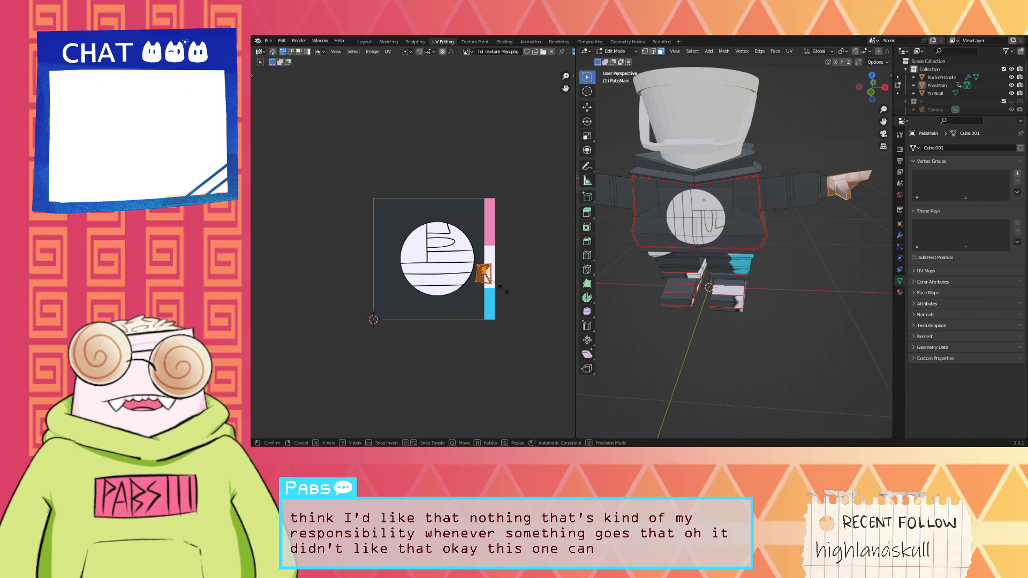
key("s")
left_click(493, 278)
key("g")
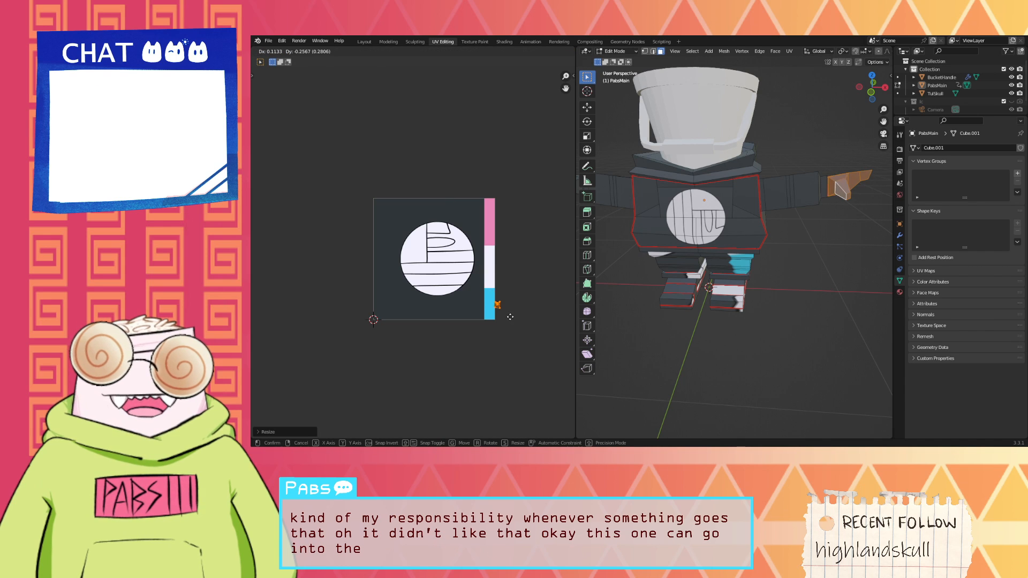
left_click(502, 308)
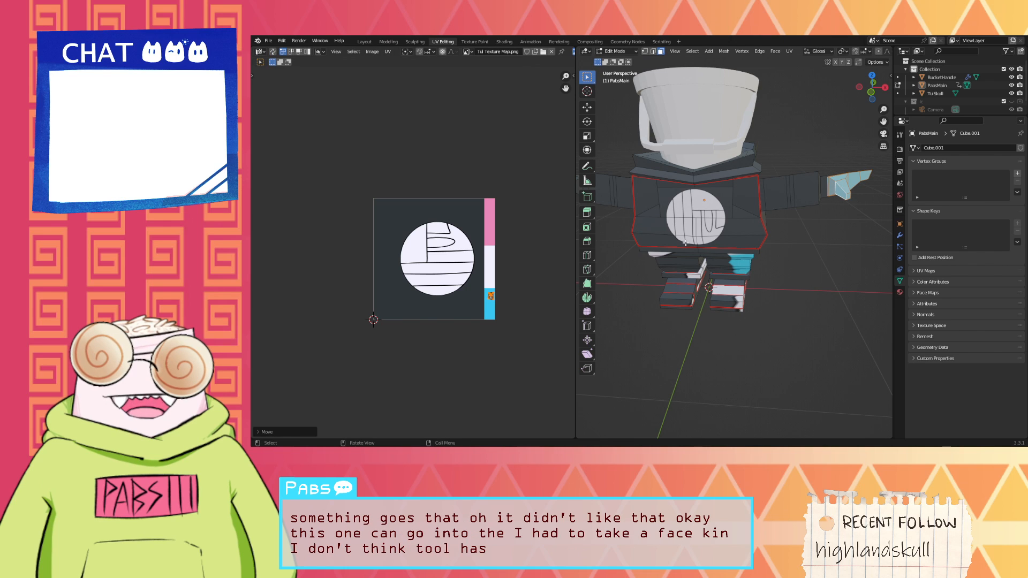
Step: Select the character's right hand up to its seams, shrink its UVs to about 0.3 and place them on the blue swatch
middle_click_drag(706, 234, 658, 214)
left_click(674, 185)
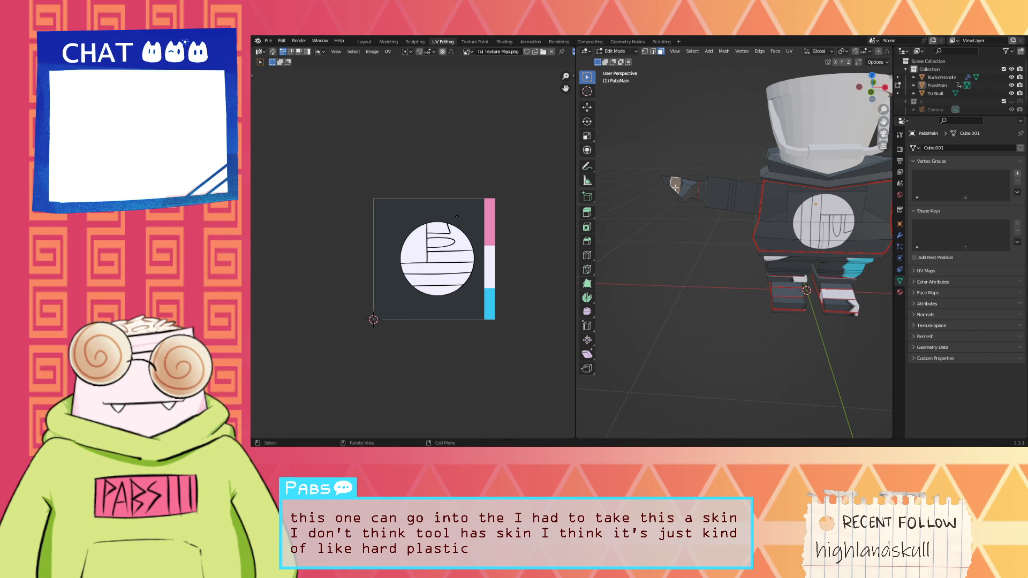
key("ctrl+l")
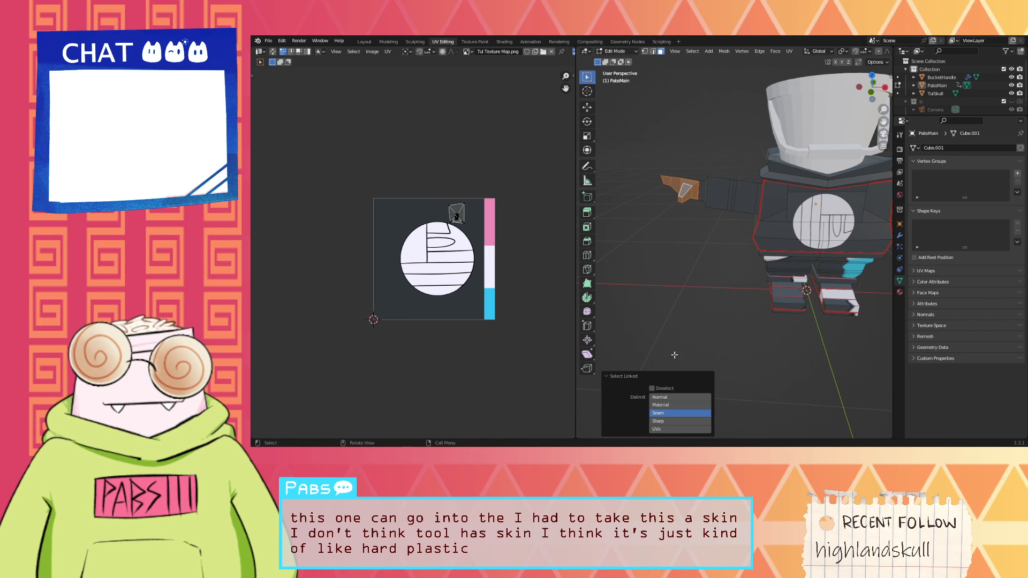
key("a")
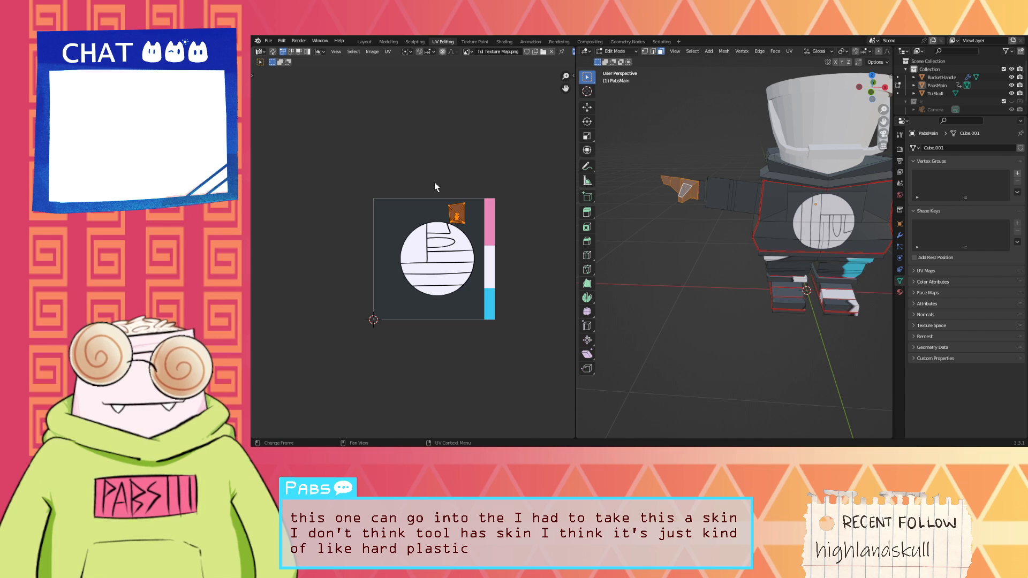
key("g")
left_click(476, 277)
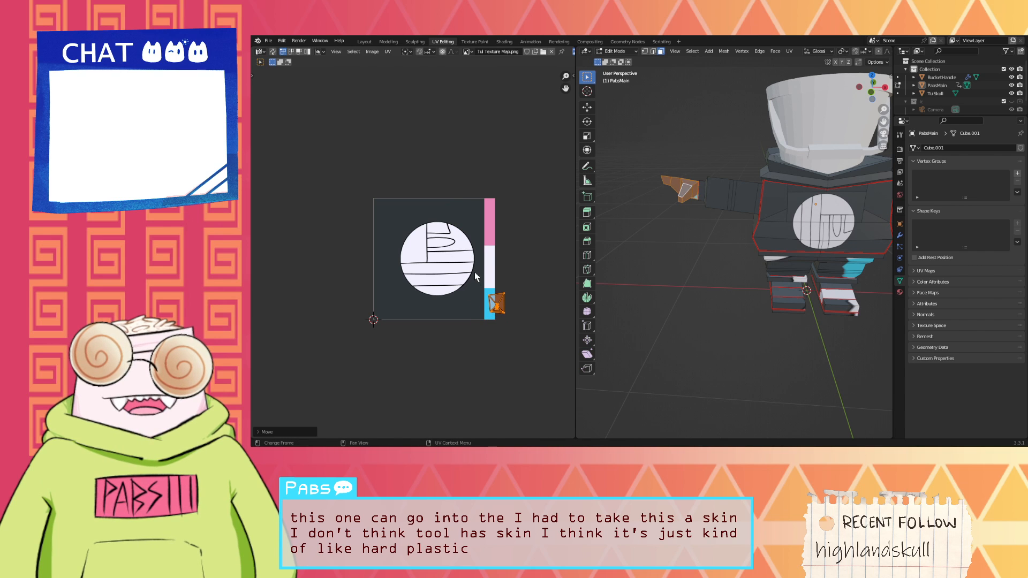
key("s")
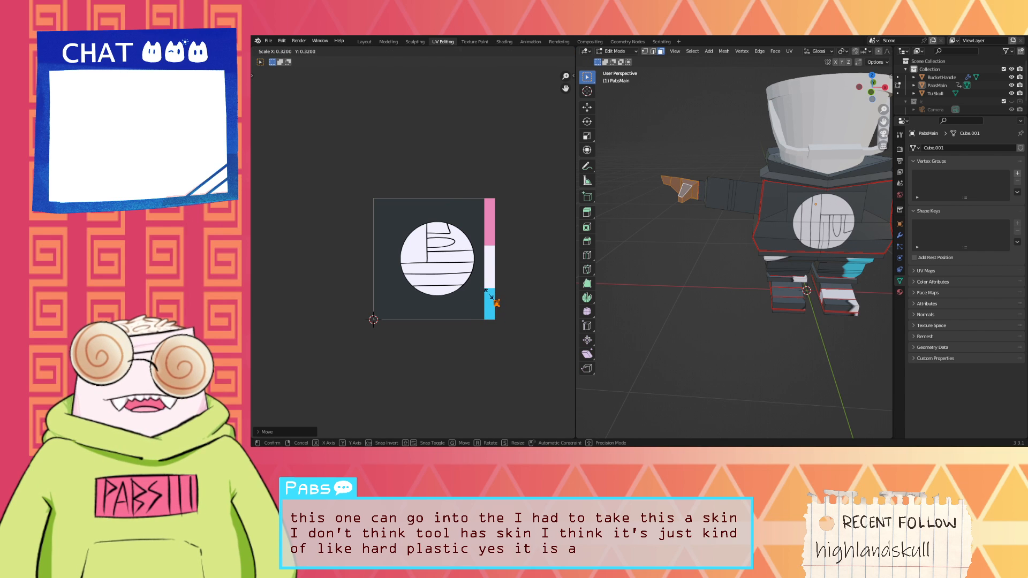
left_click(490, 296)
key("g")
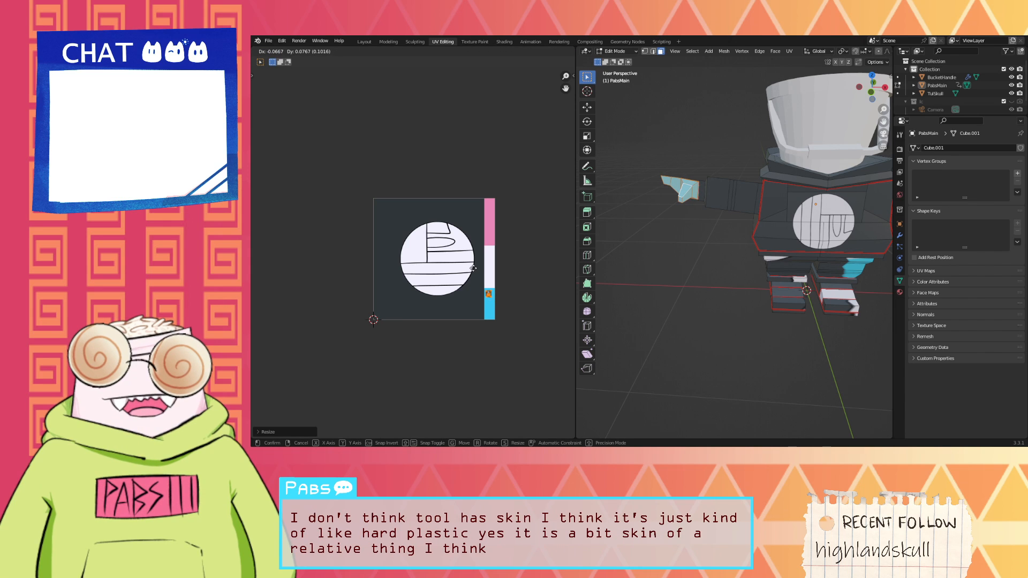
left_click(474, 268)
left_click(681, 237)
middle_click_drag(681, 238, 770, 249)
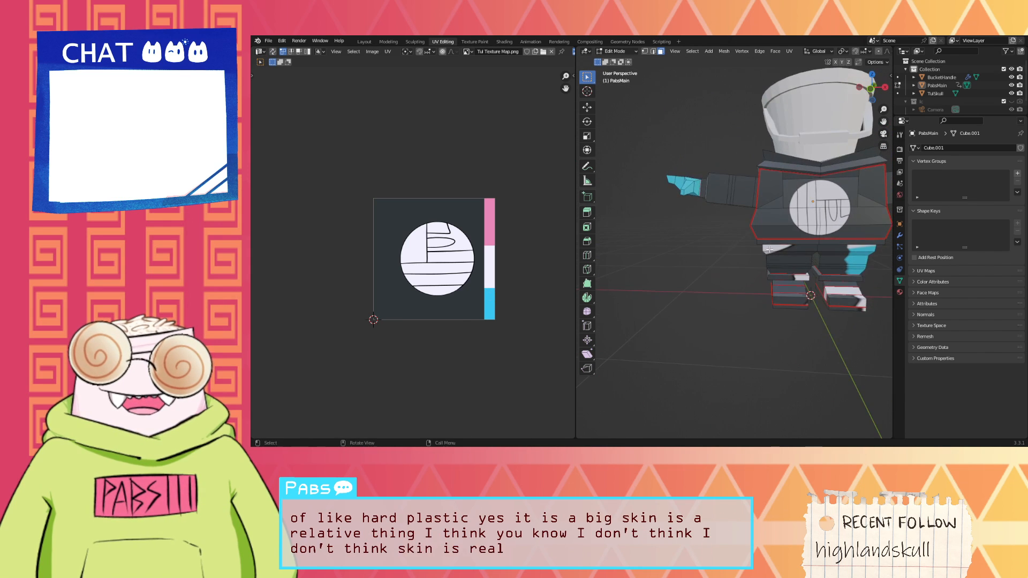
Step: Select the linked faces of the character's trousers up to their seams
key("l")
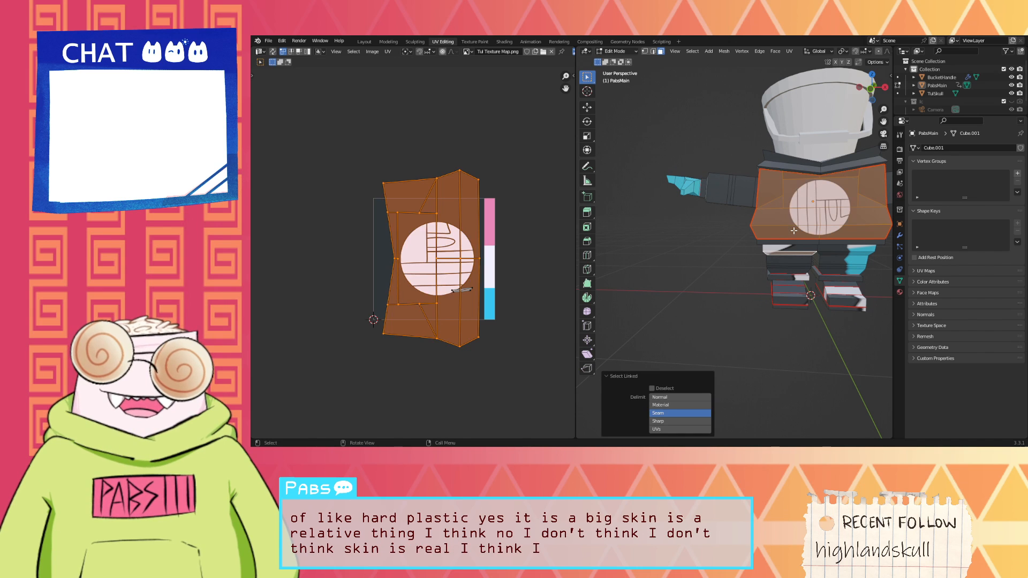
key("ctrl+z")
middle_click_drag(791, 252, 588, 255)
left_click(792, 257)
left_click(627, 257)
key("l")
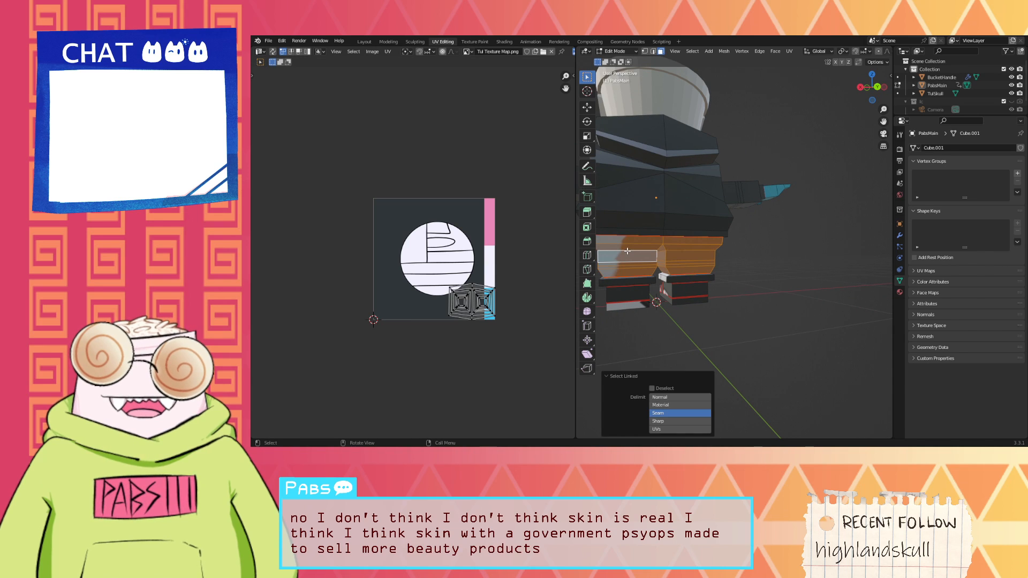
middle_click_drag(671, 248, 766, 253)
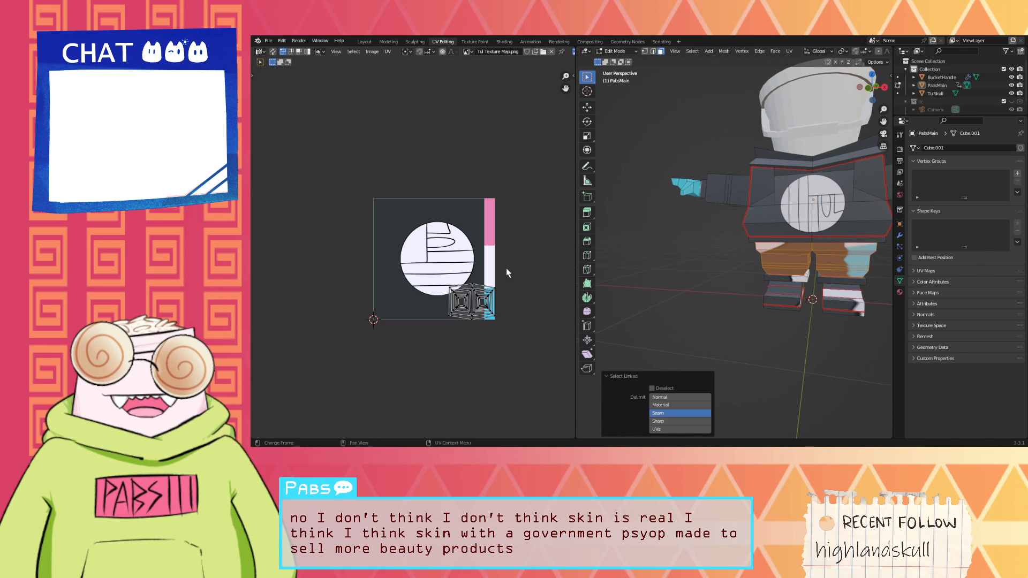
Step: Shrink all of the trousers' UVs to a small cluster and move them onto the pink swatch
scroll(503, 321, "up", 2)
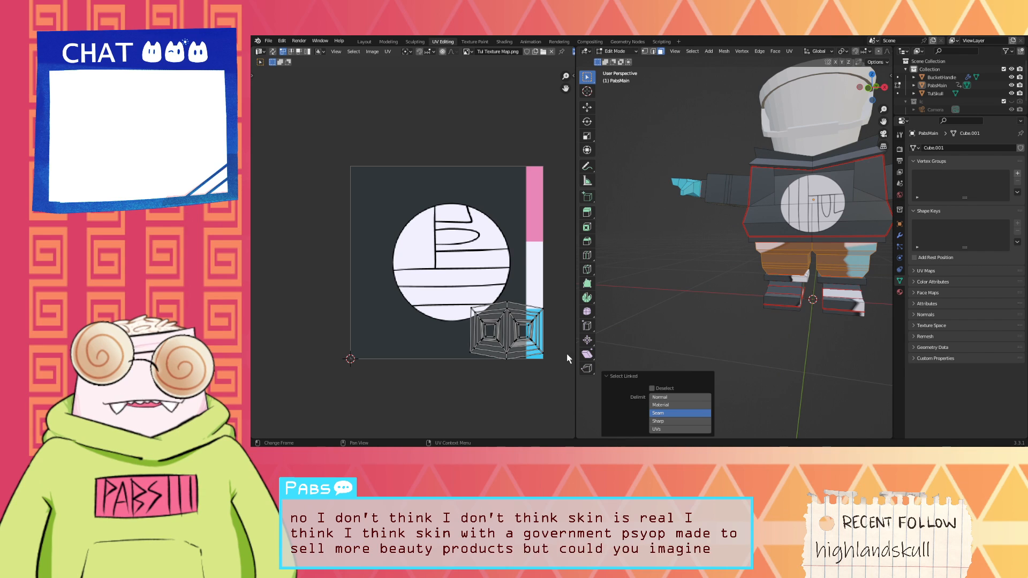
key("b")
left_click_drag(551, 357, 465, 298)
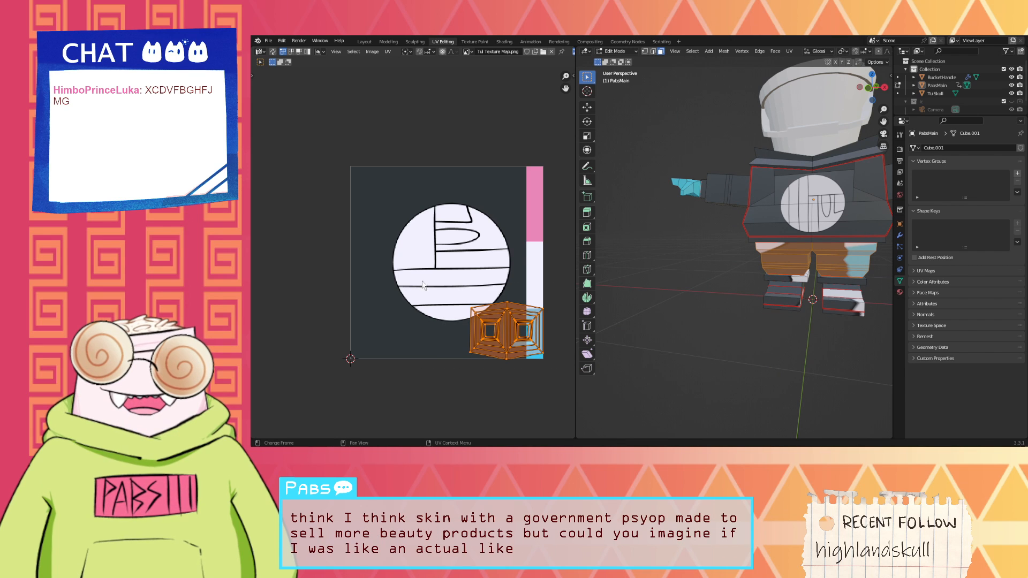
key("s")
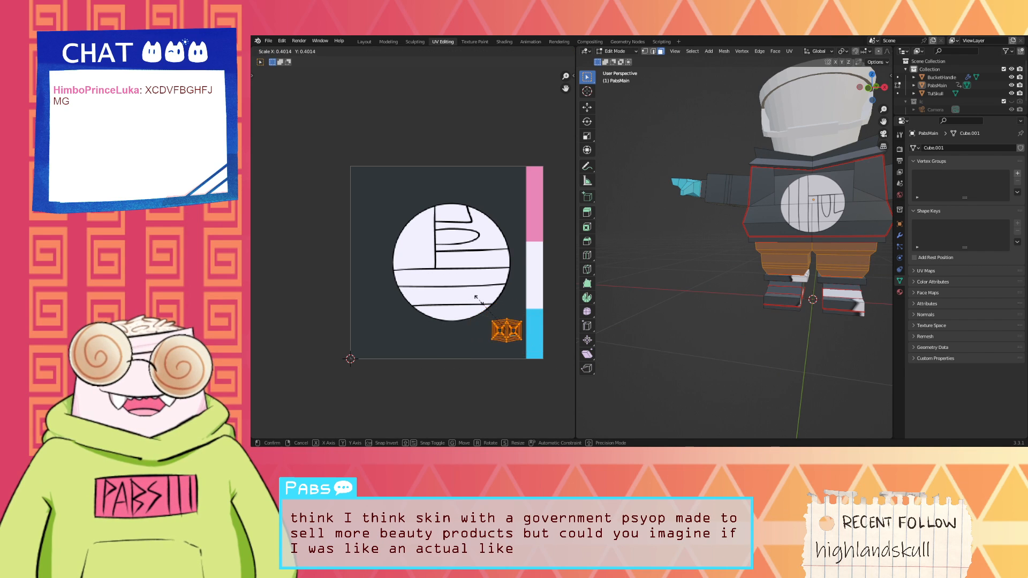
left_click(499, 320)
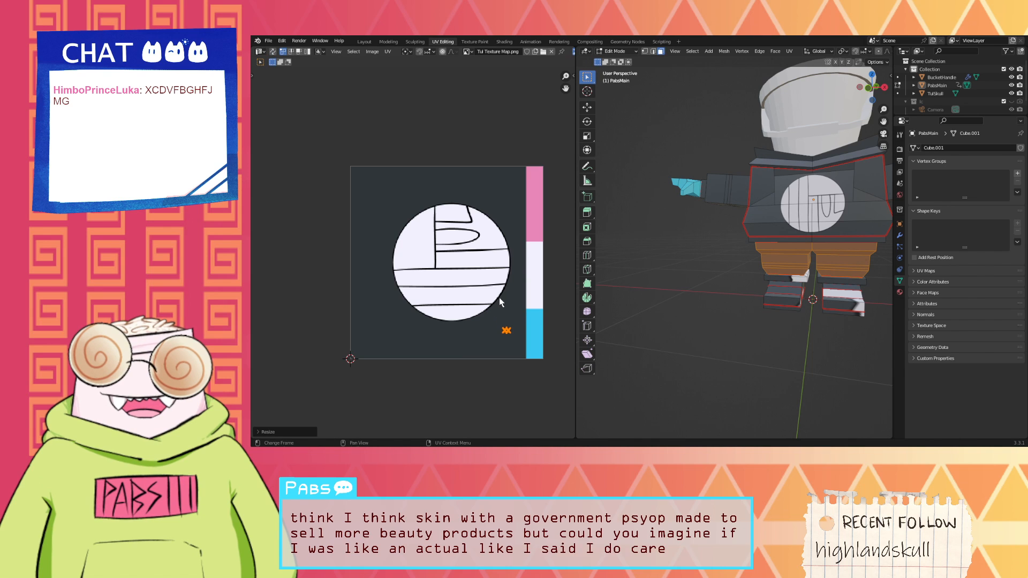
key("g")
left_click(526, 199)
left_click(713, 254)
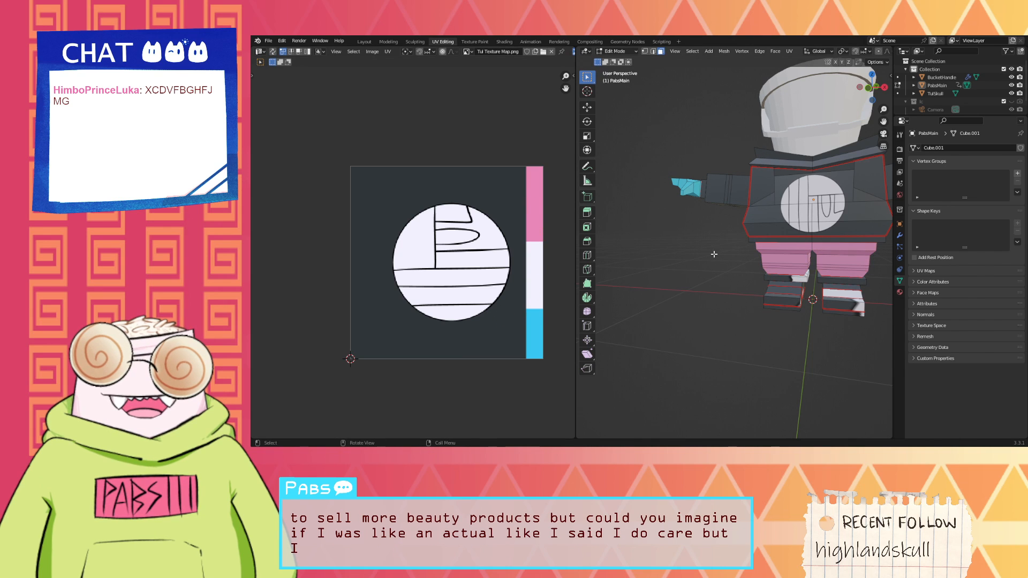
middle_click_drag(714, 254, 755, 268)
left_click(788, 273)
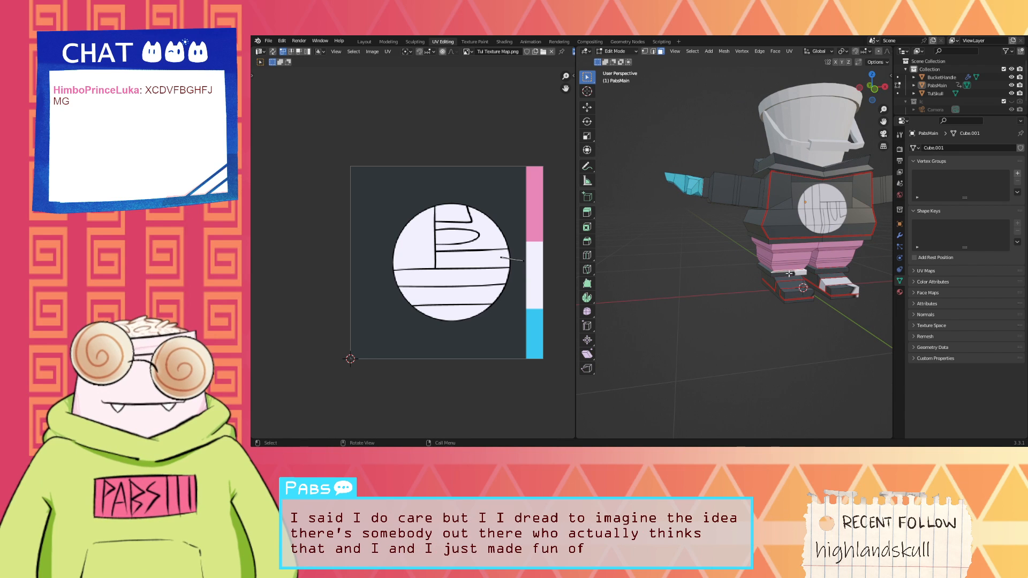
key("l")
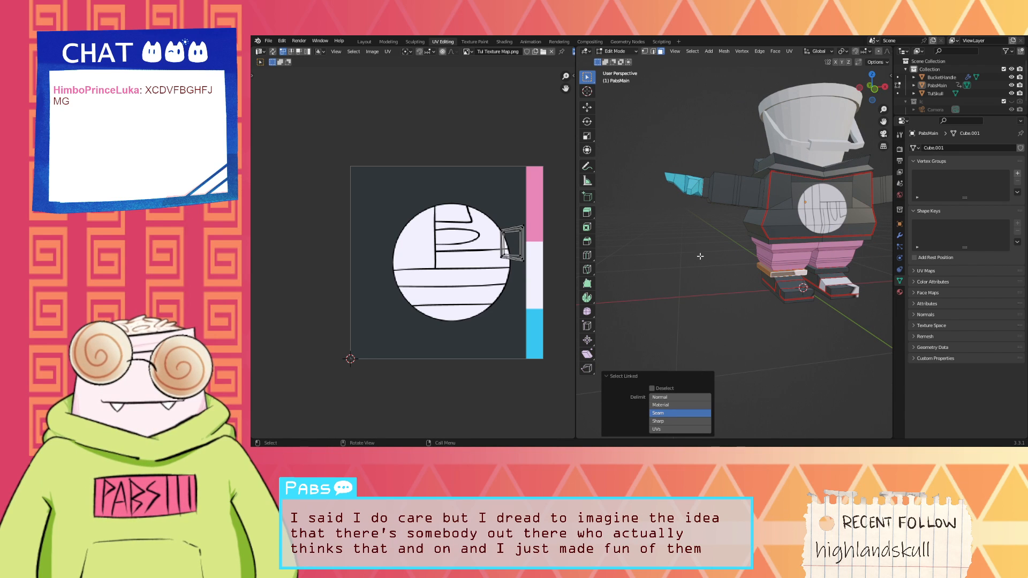
left_click(829, 273, "shift")
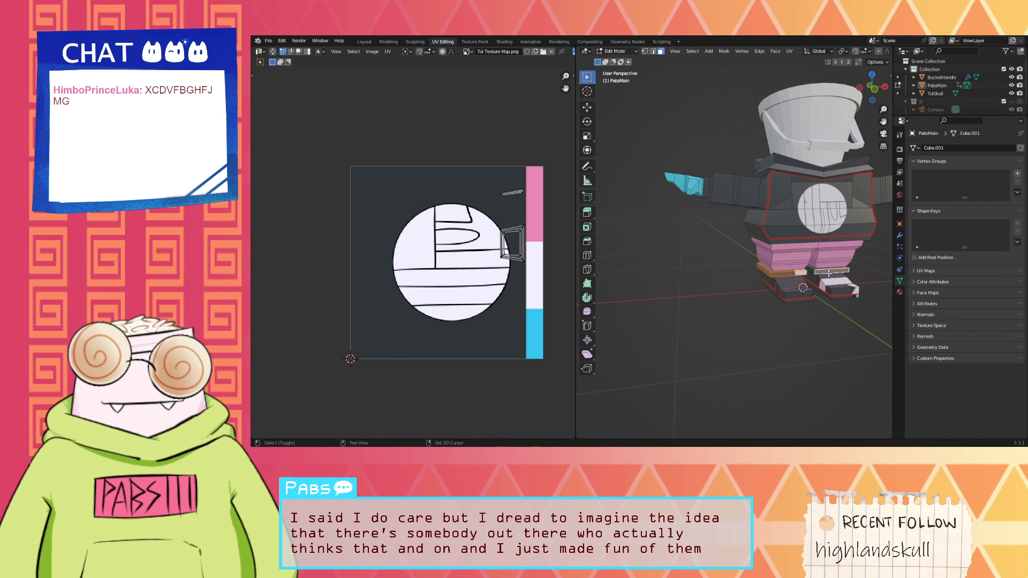
key("l")
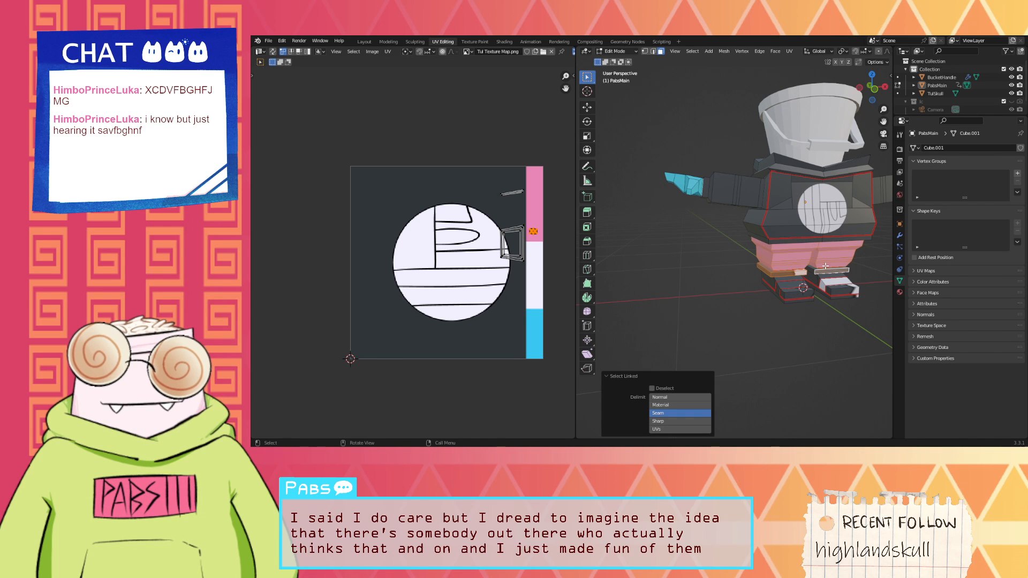
left_click(643, 292)
left_click(791, 272)
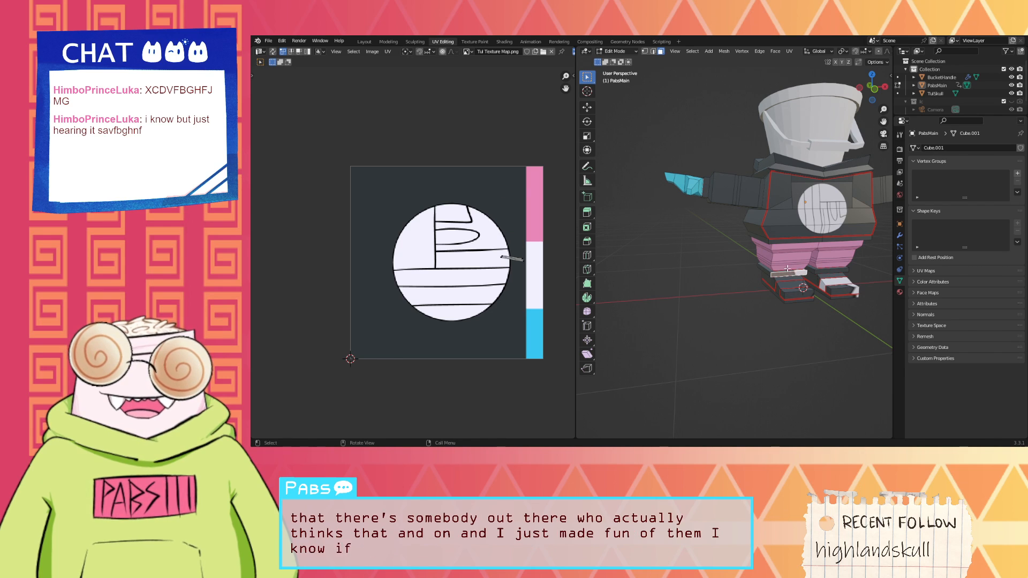
key("l")
left_click(544, 279)
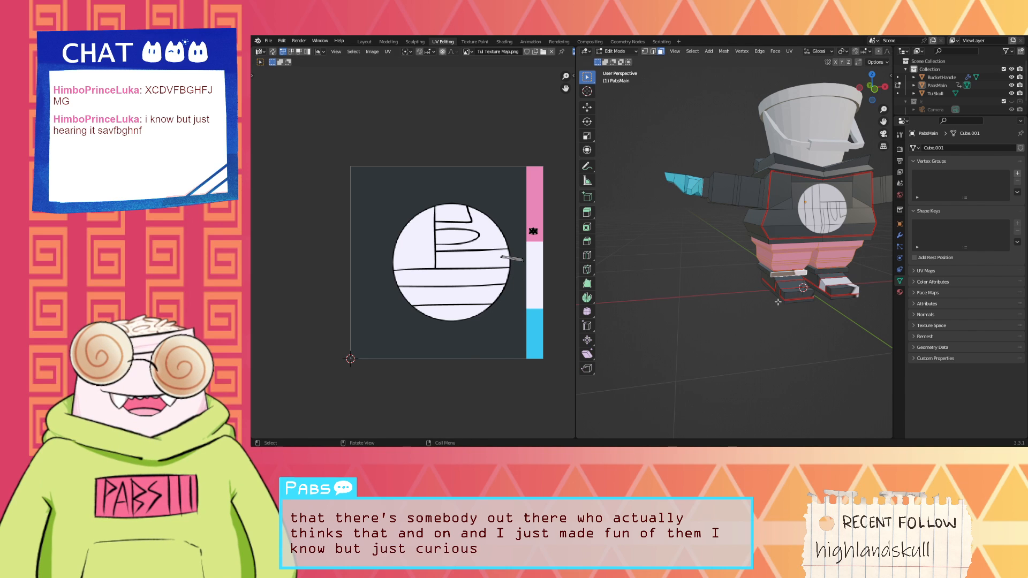
middle_click_drag(733, 282, 819, 262)
left_click(755, 266)
key("l")
scroll(768, 283, "up", 5)
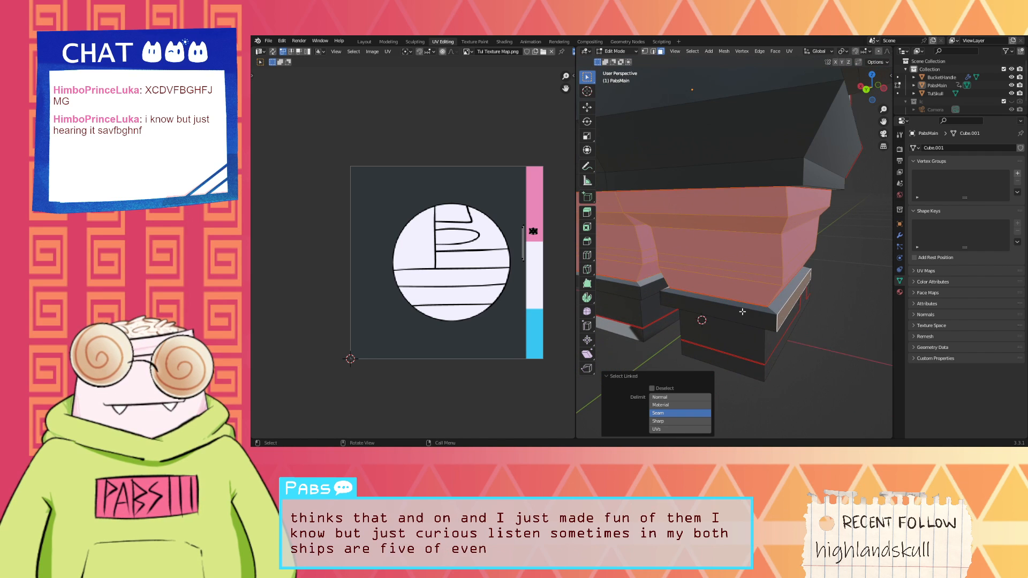
left_click(743, 312)
scroll(739, 307, "up", 1)
key("l")
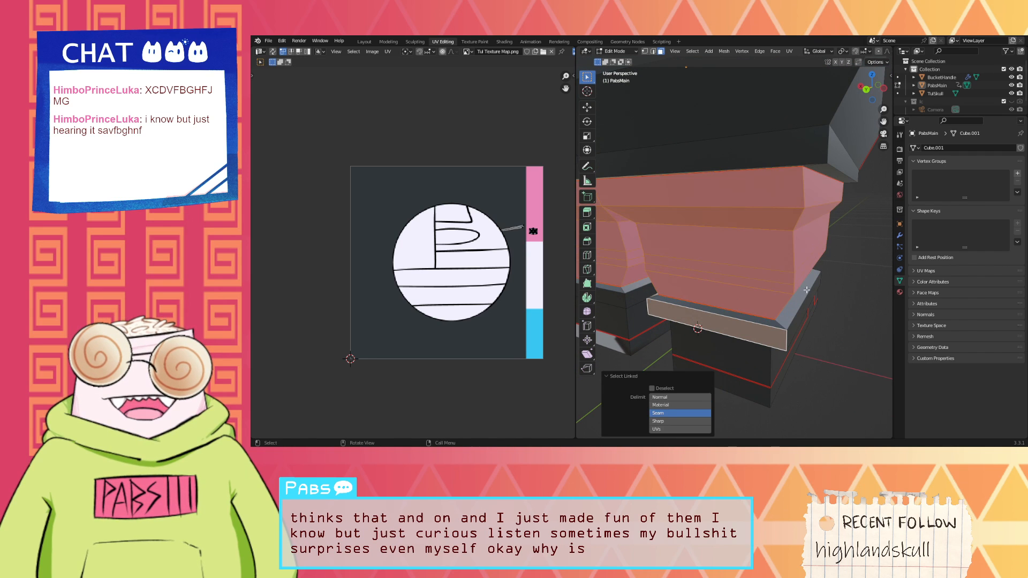
key("ctrl+z")
Step: Select the character's right ankle cuff up to its seams, then shrink its UVs and place them on the white swatch
middle_click_drag(786, 341, 703, 293)
left_click(782, 272)
key("l")
key("a")
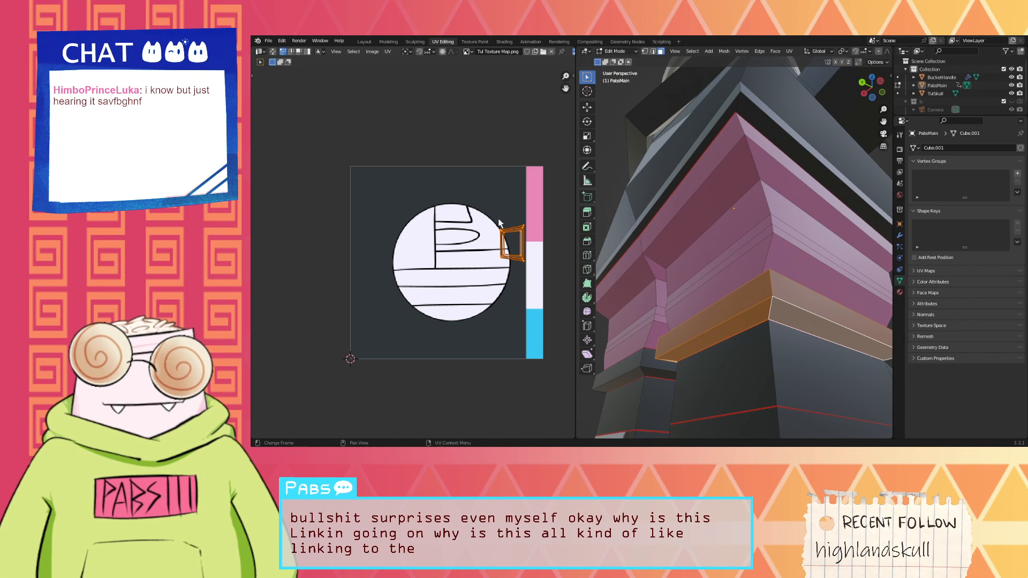
key("g")
left_click(526, 239)
key("s")
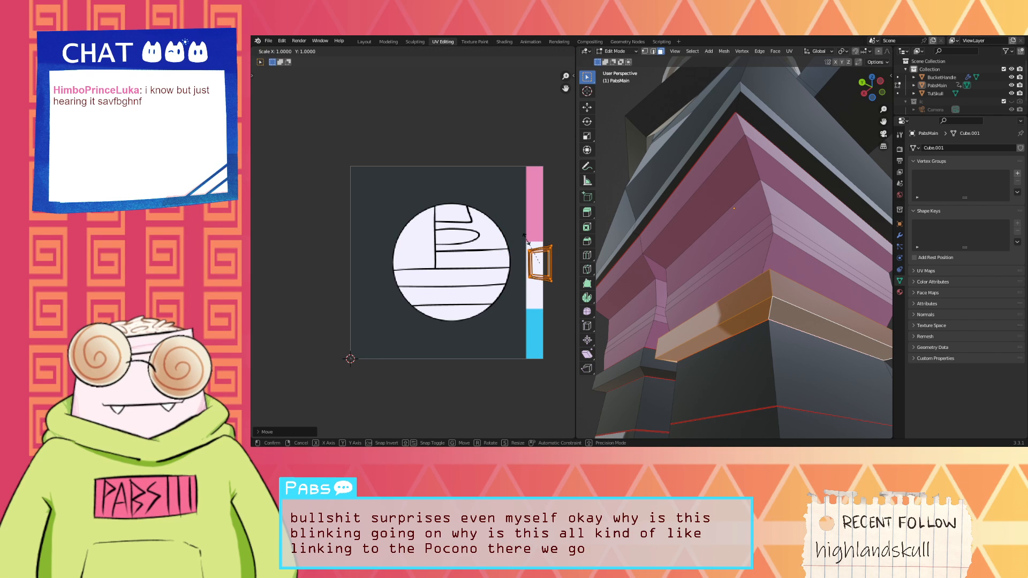
left_click(537, 258)
key("g")
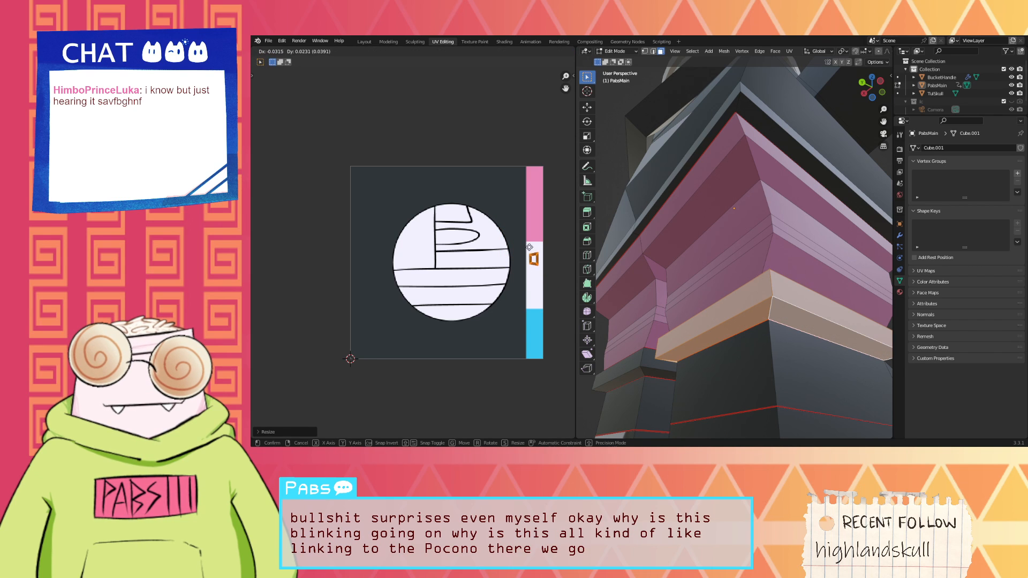
left_click(531, 243)
Step: Select the linked faces of the character's left ankle cuff, shrink their UVs and move them onto the white swatch
middle_click_drag(723, 300, 751, 289)
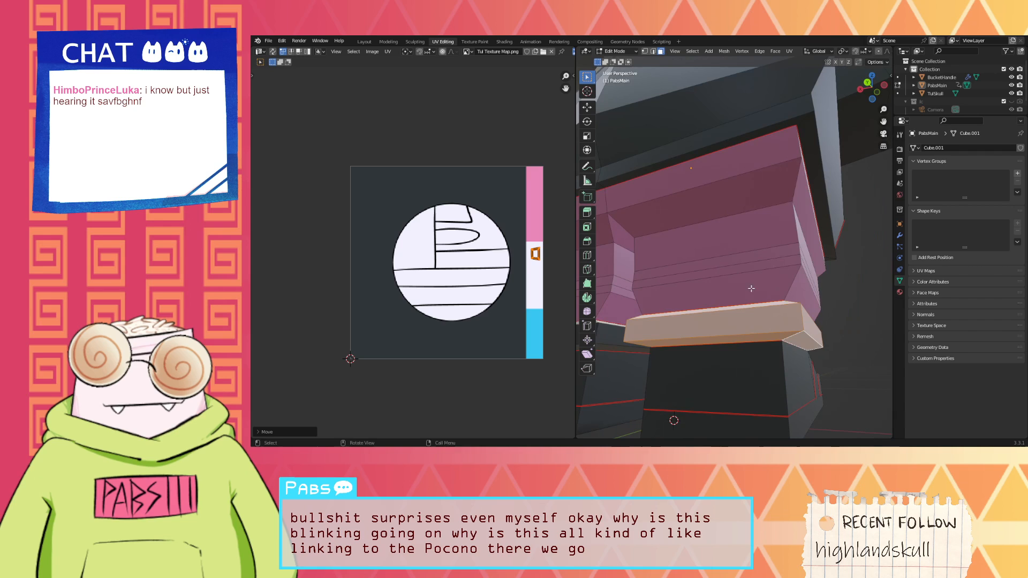
left_click(616, 337)
key("l")
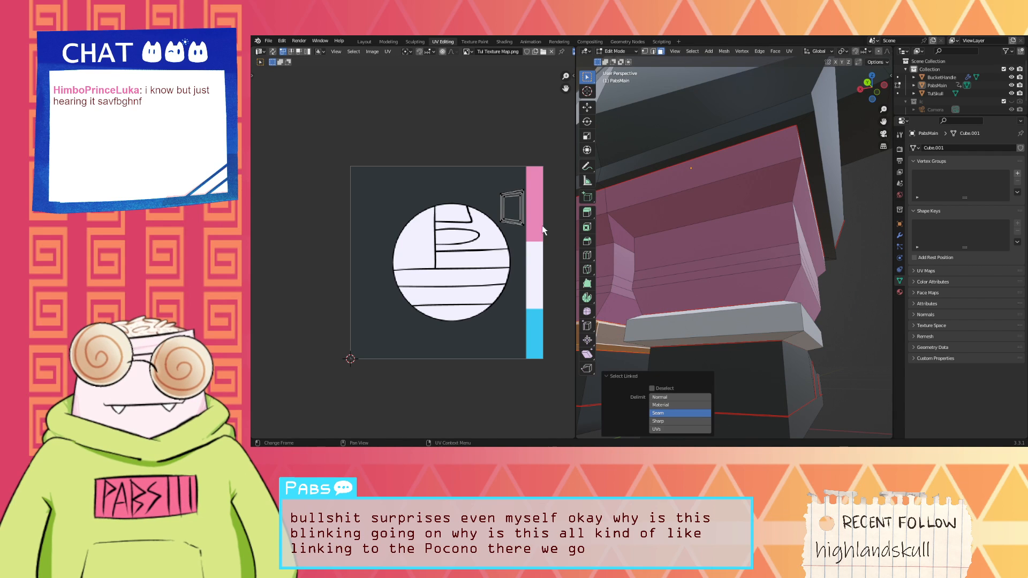
left_click_drag(528, 238, 475, 182)
key("s")
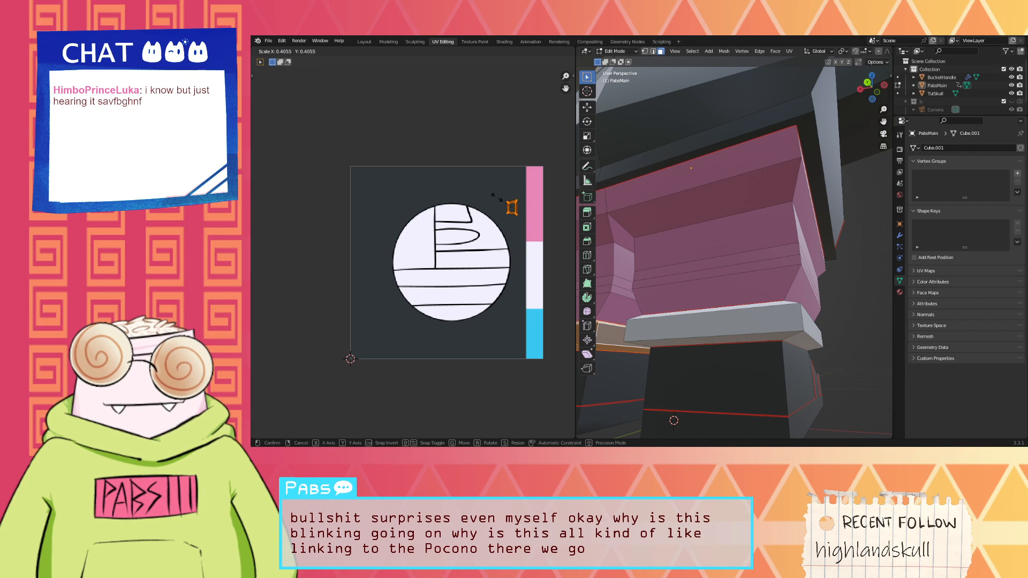
left_click(508, 206)
key("g")
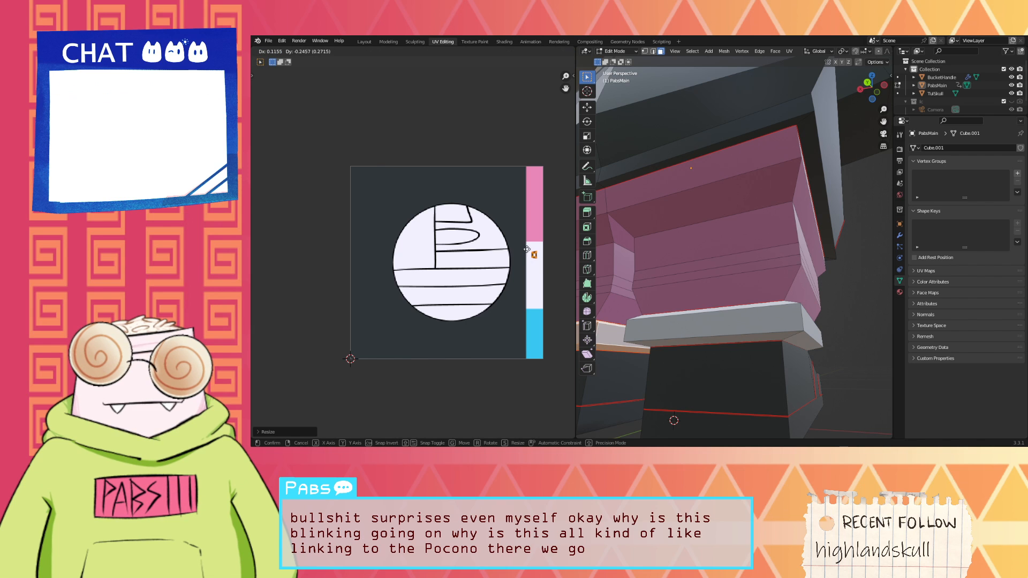
left_click(532, 254)
Step: Select the linked faces of the character's left shoe, delimited by seams, and shrink their UVs to fit inside the white swatch
middle_click_drag(725, 264, 780, 271)
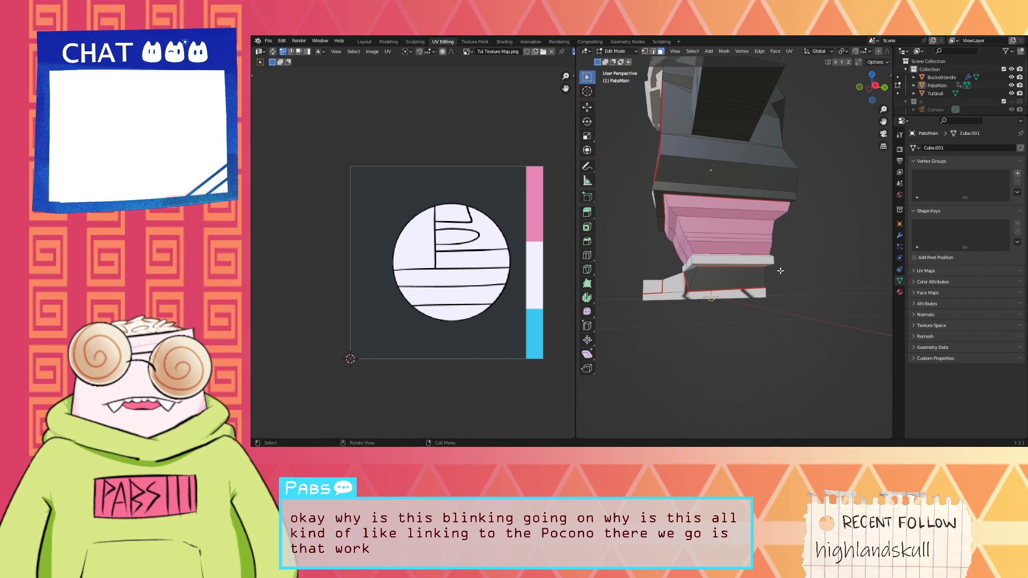
left_click(712, 273)
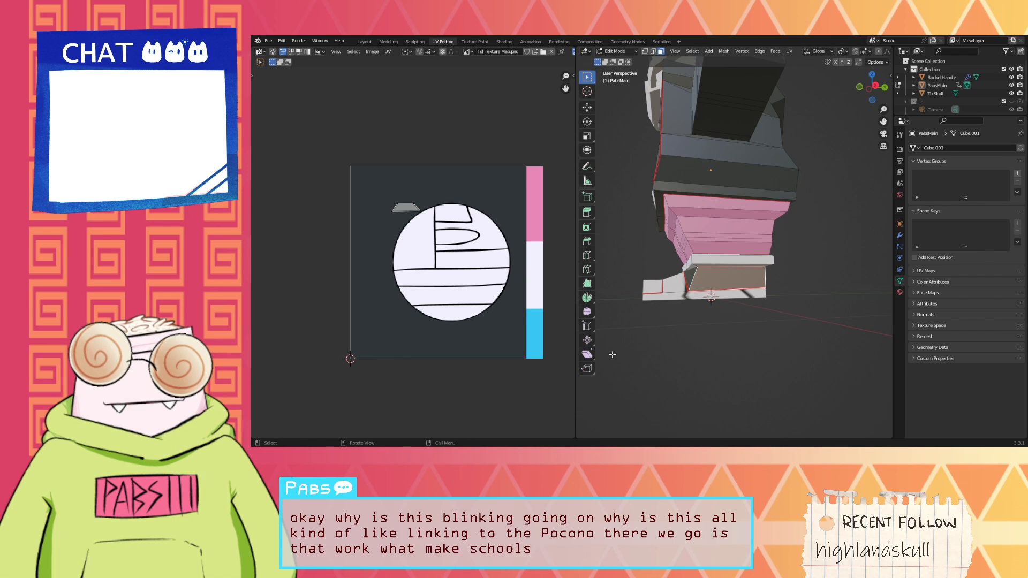
middle_click_drag(613, 355, 633, 436)
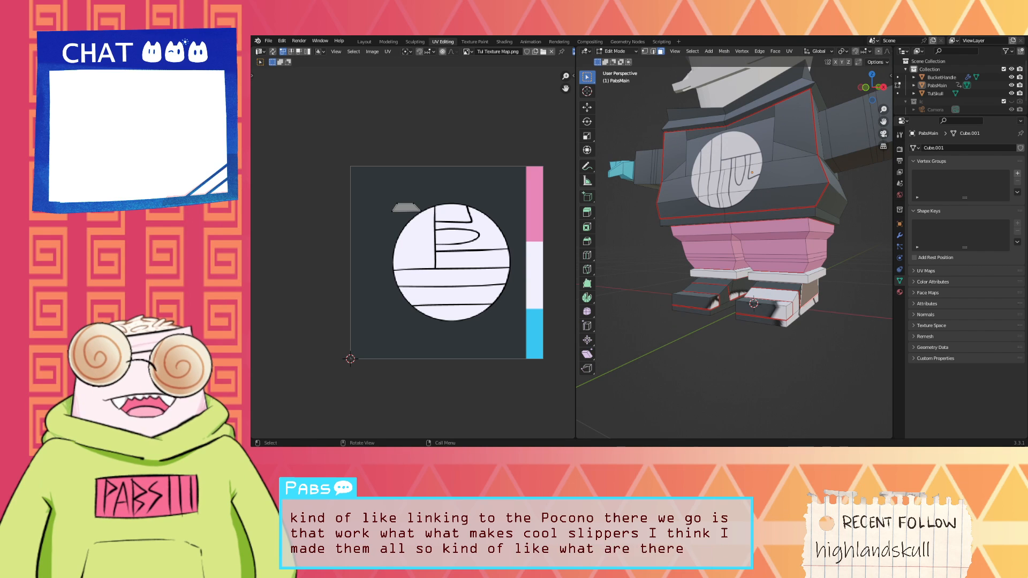
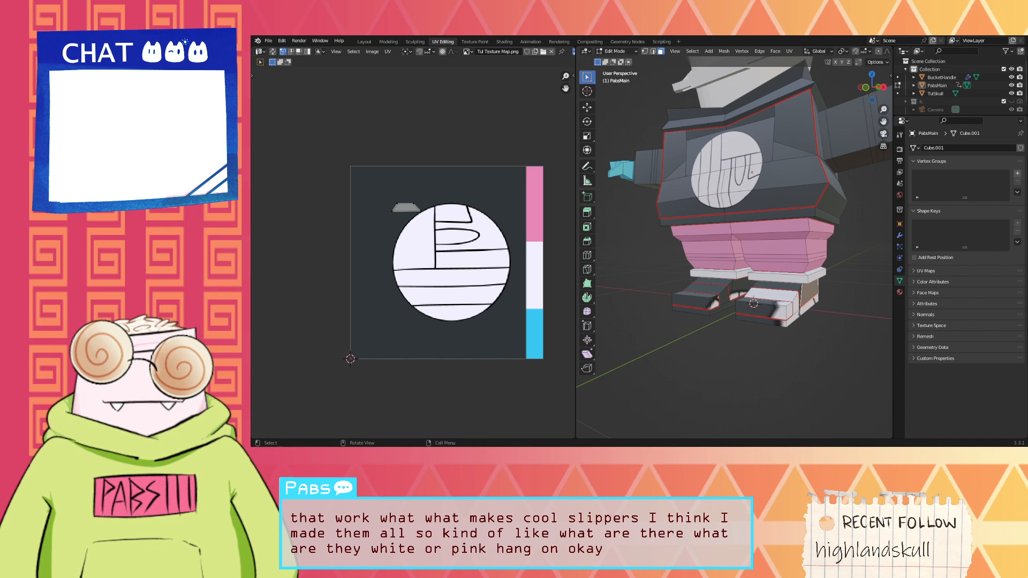
middle_click_drag(750, 303, 745, 298)
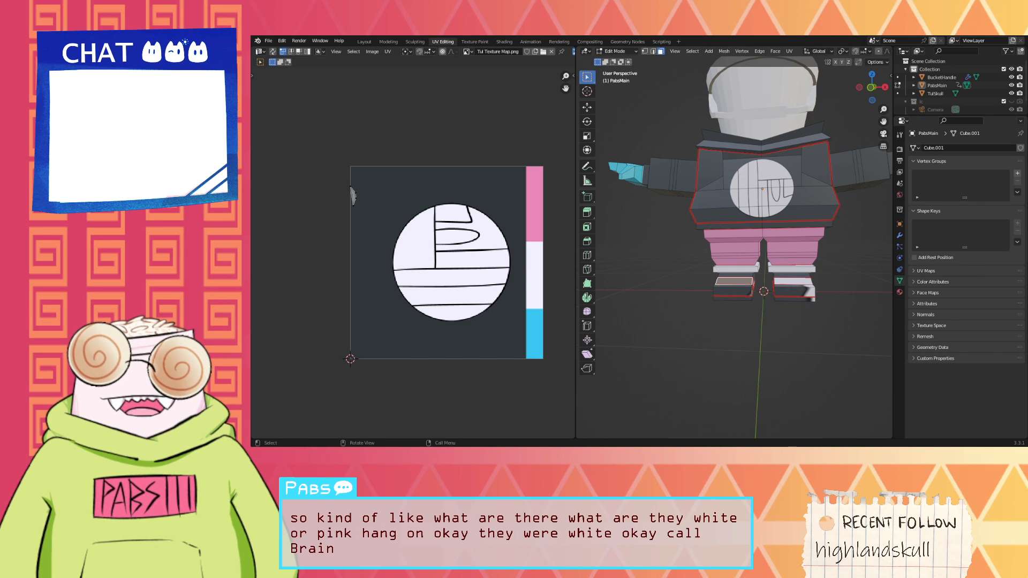
left_click(797, 282)
key("ctrl+l")
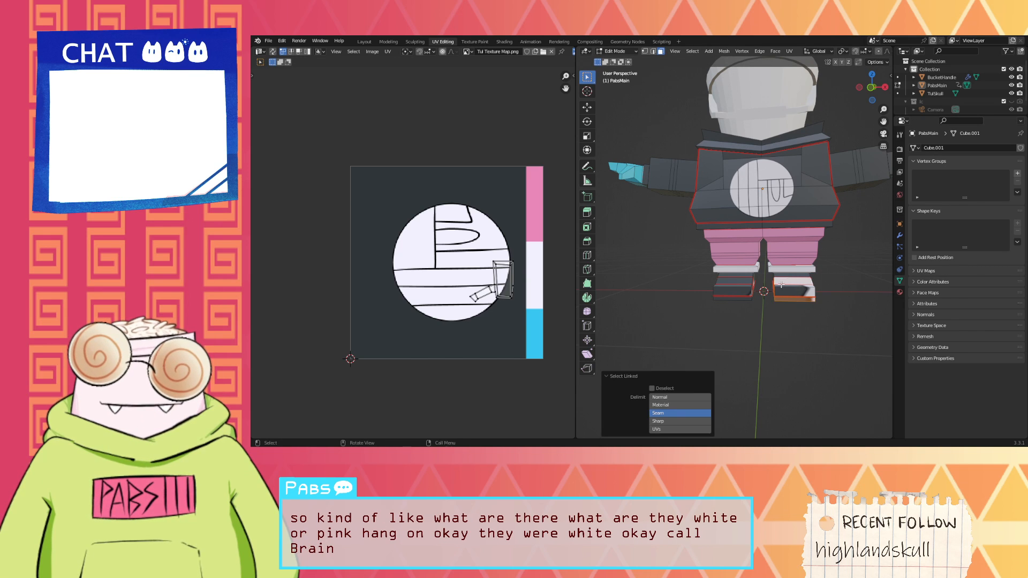
key("a")
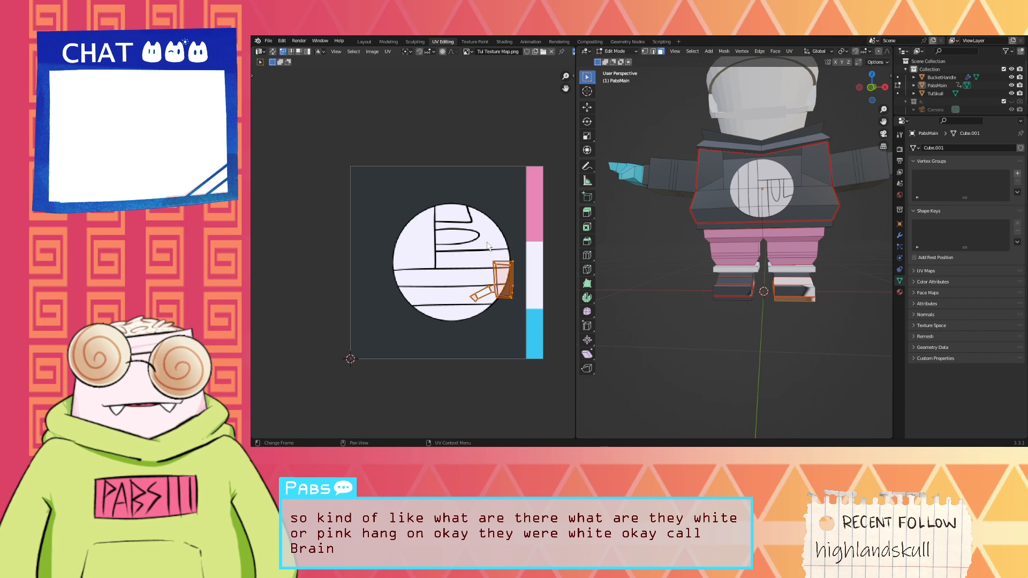
key("s")
left_click(504, 274)
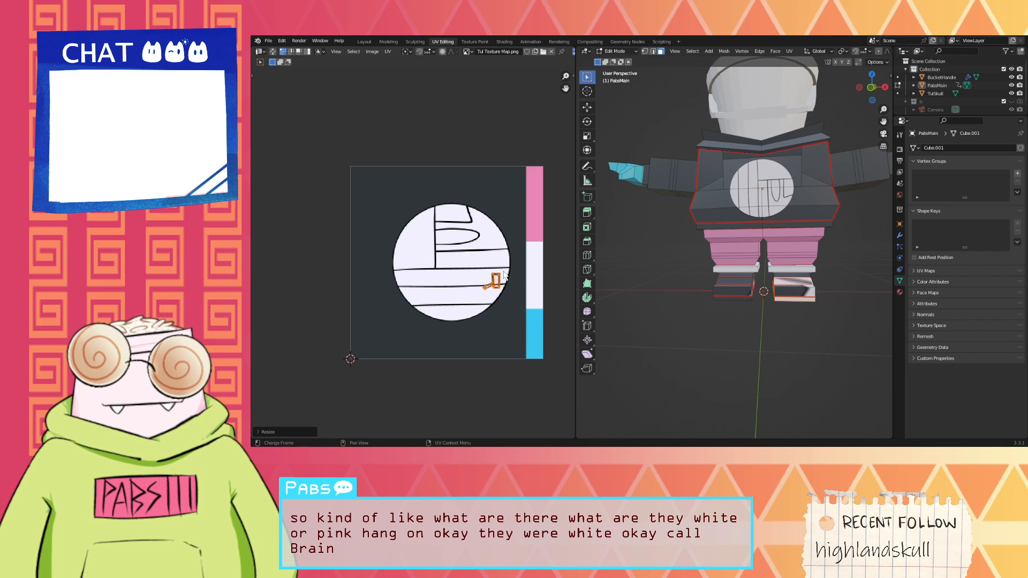
key("g")
left_click(546, 270)
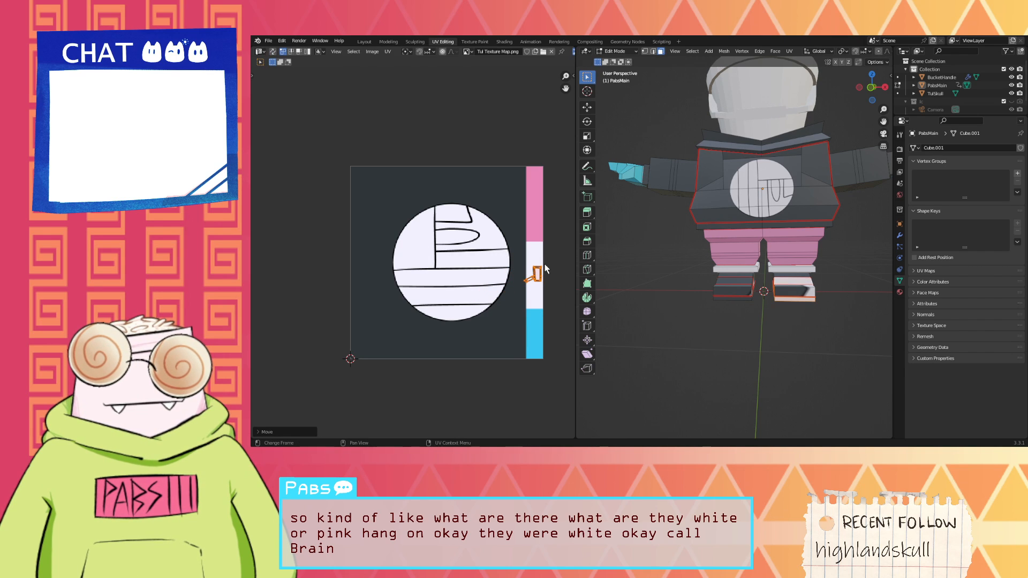
key("s")
left_click(540, 272)
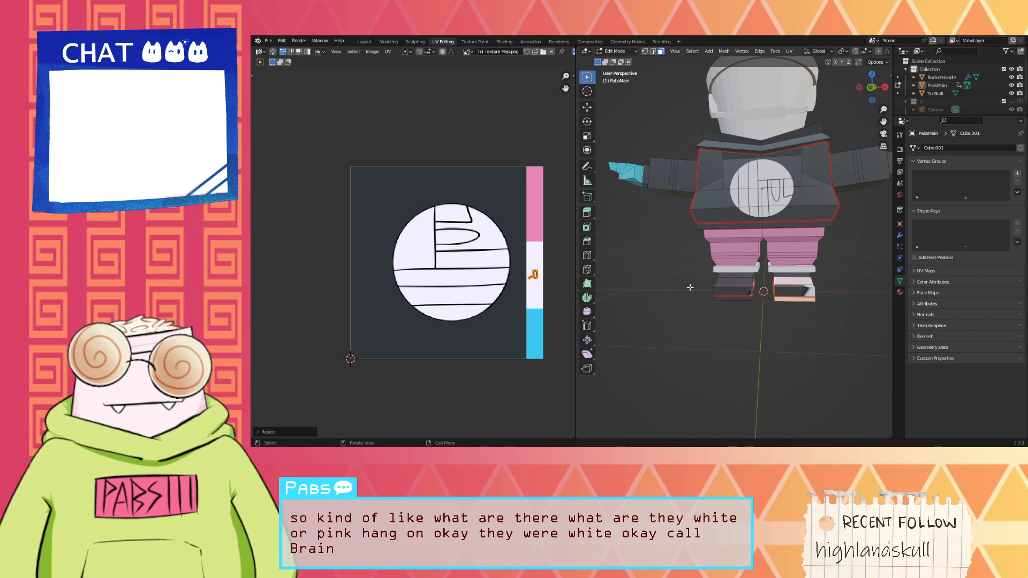
Step: Select the linked sole faces of the character's right shoe, then shrink their UVs and place them on the white swatch
left_click(722, 281)
key("l")
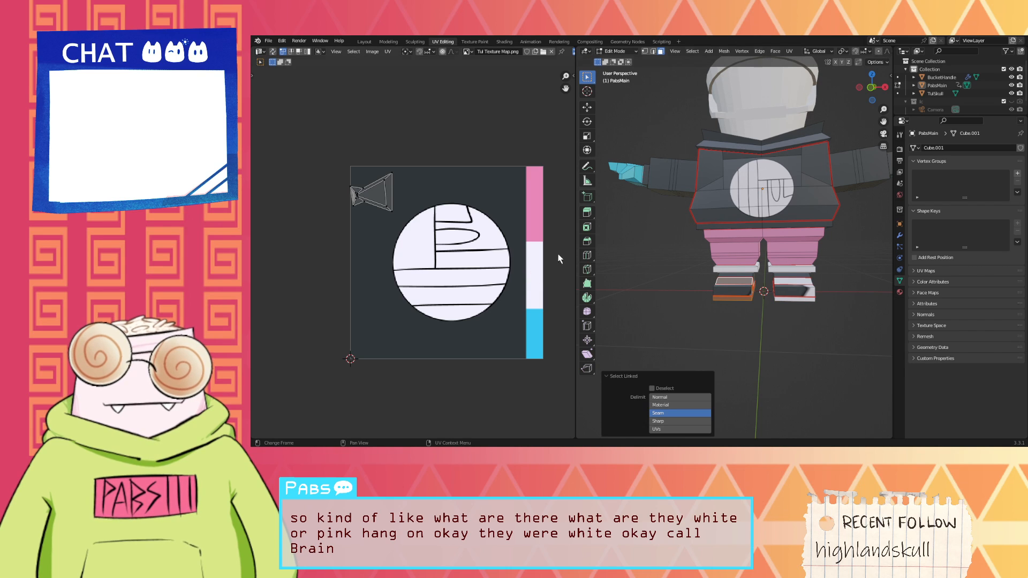
left_click_drag(443, 241, 318, 147)
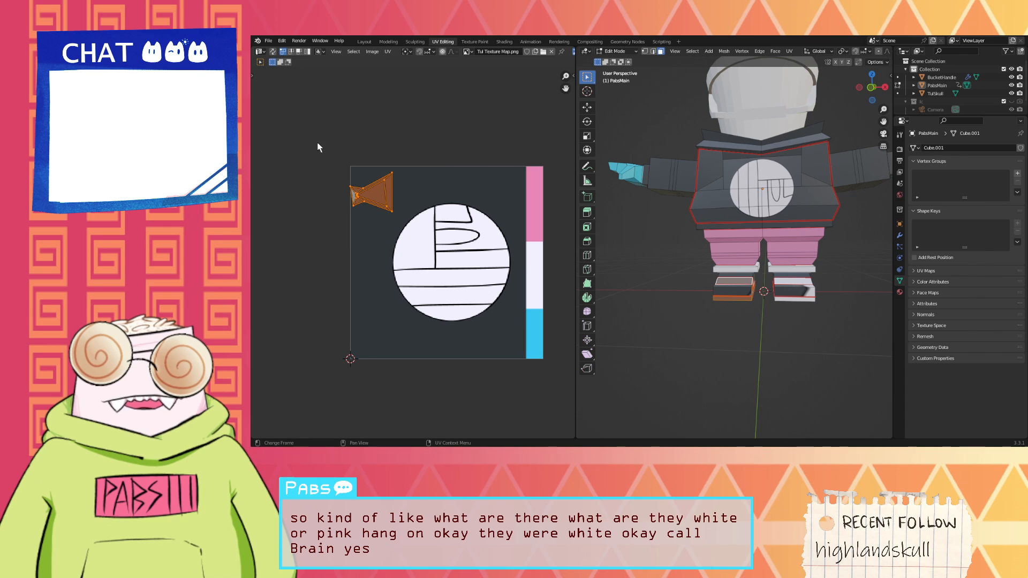
scroll(628, 262, "up", 2)
middle_click_drag(630, 263, 663, 267)
key("g")
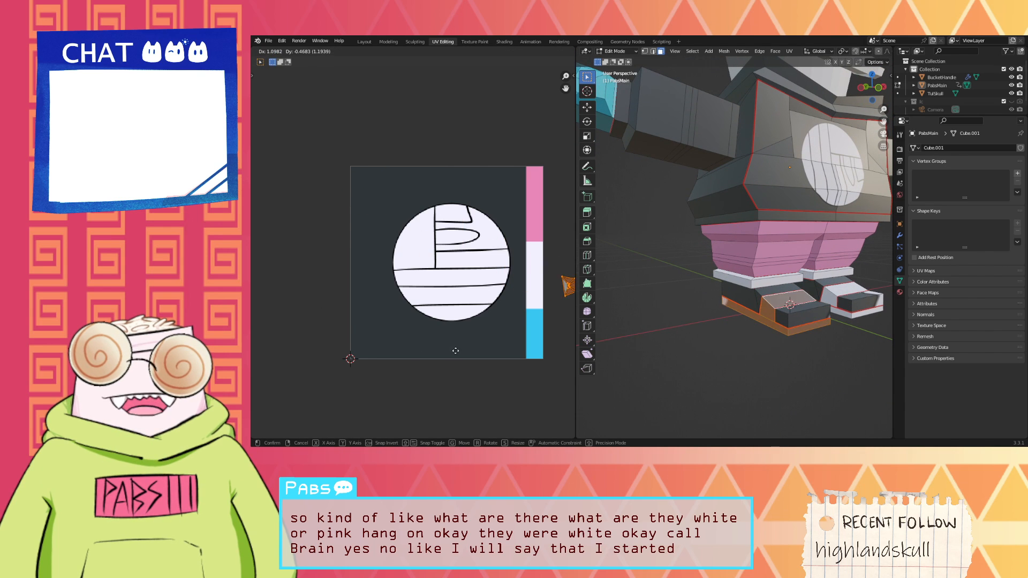
left_click(416, 333)
key("s")
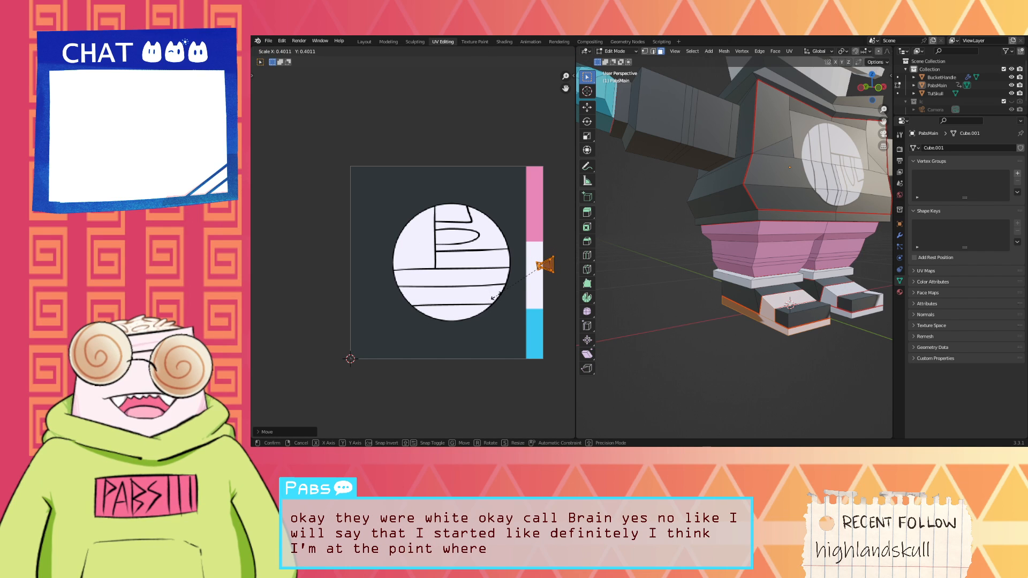
left_click(519, 287)
key("g")
left_click(510, 321)
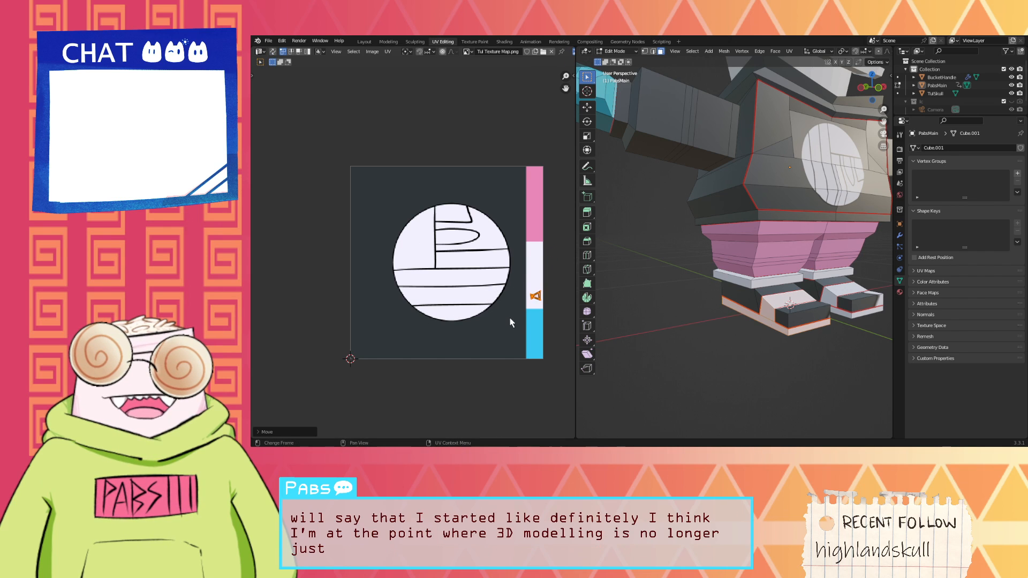
Step: Select the toe cap of the character's right shoe up to its seams and move its UVs onto the blue swatch
middle_click_drag(750, 319, 753, 320)
left_click(754, 320)
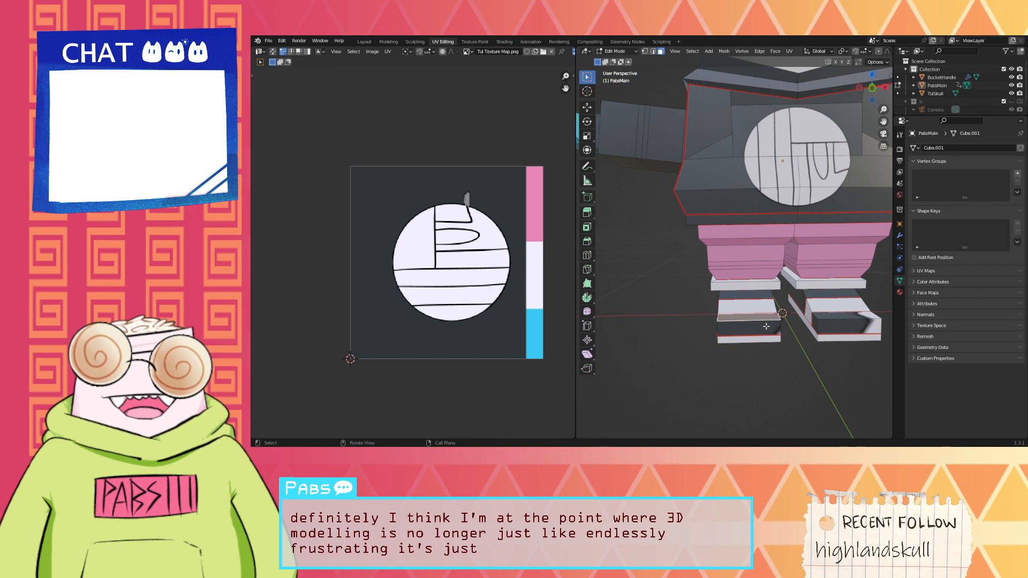
key("ctrl+l")
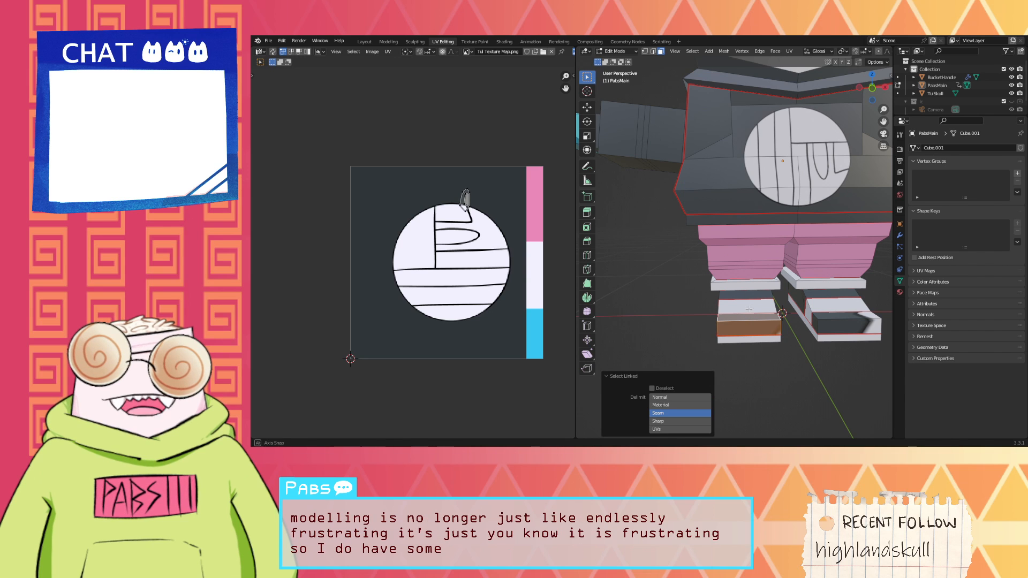
middle_click_drag(748, 308, 751, 310)
left_click_drag(492, 263, 532, 325)
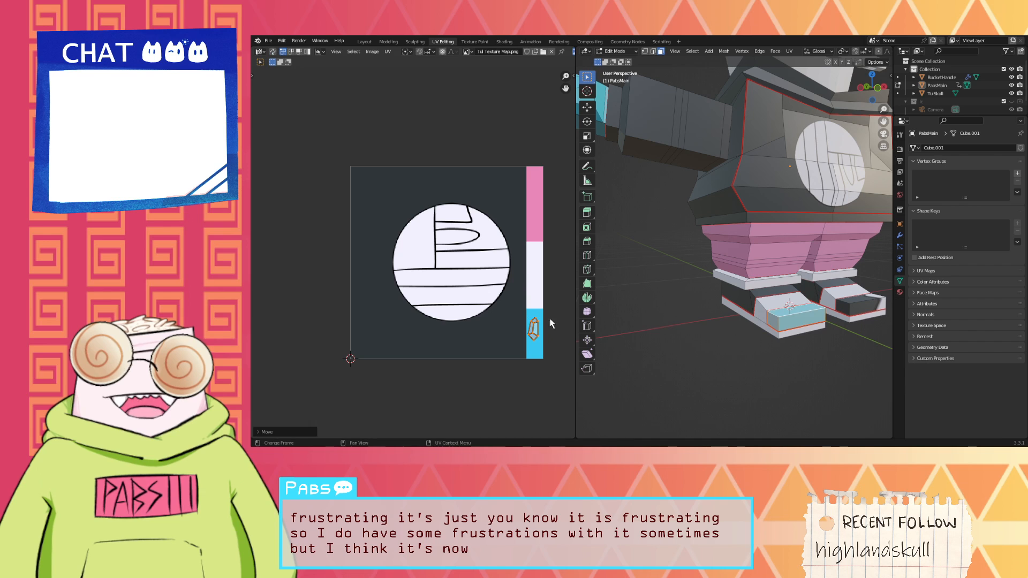
Step: Select the linked side and heel faces of the character's right shoe, shrink their UVs and move them onto the blue swatch
key("ctrl+z")
key("l")
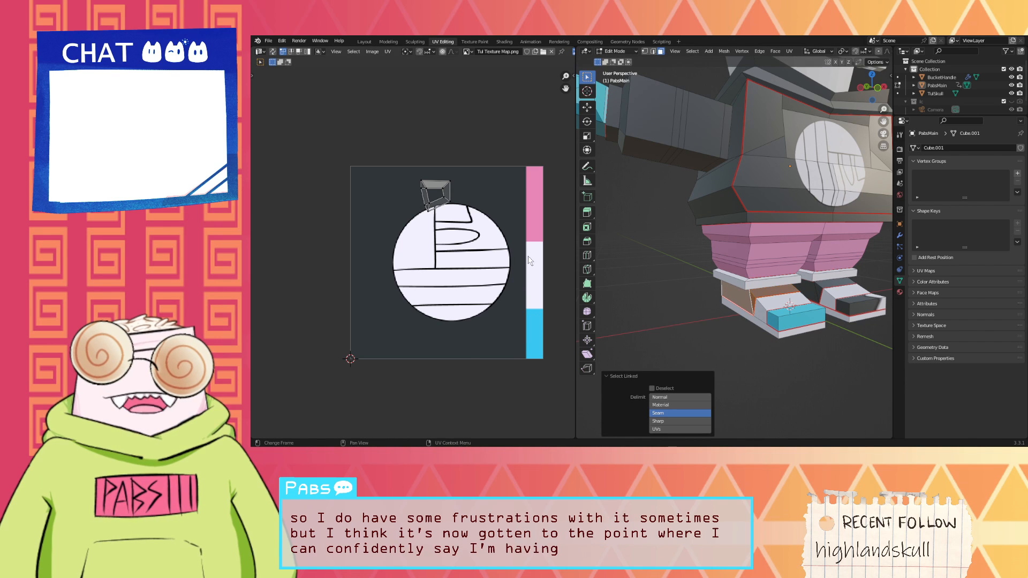
left_click_drag(518, 255, 381, 147)
key("g")
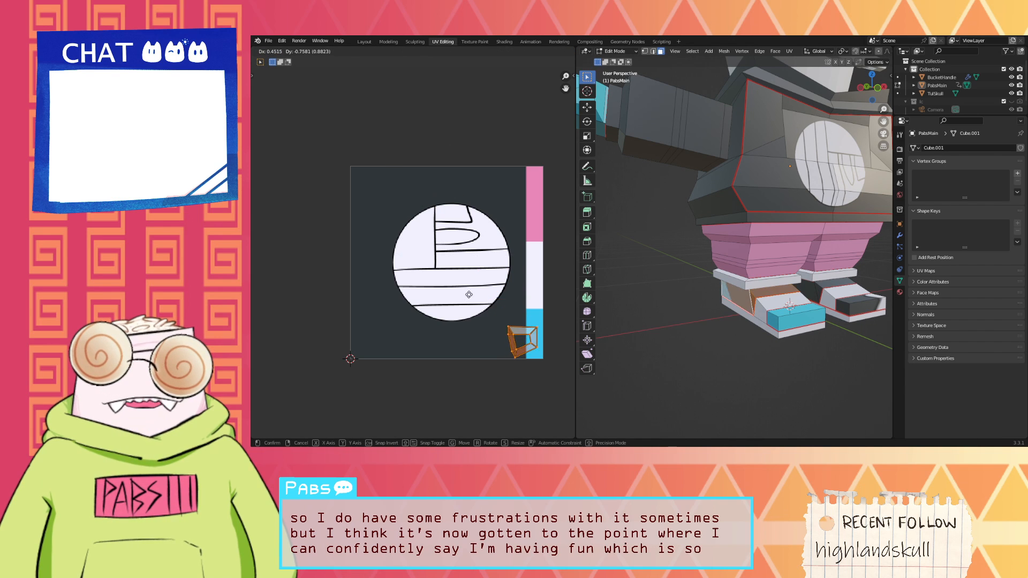
key("s")
left_click(526, 317)
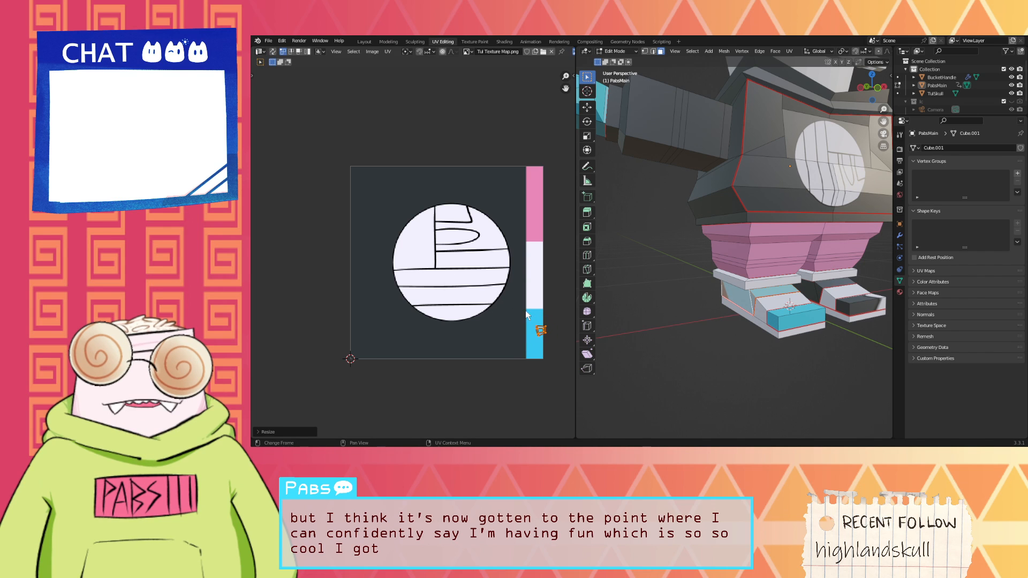
key("g")
left_click(521, 302)
Step: Select the toe cap of the character's left shoe up to its seams and fit its UVs inside the blue swatch
middle_click_drag(881, 323, 824, 327)
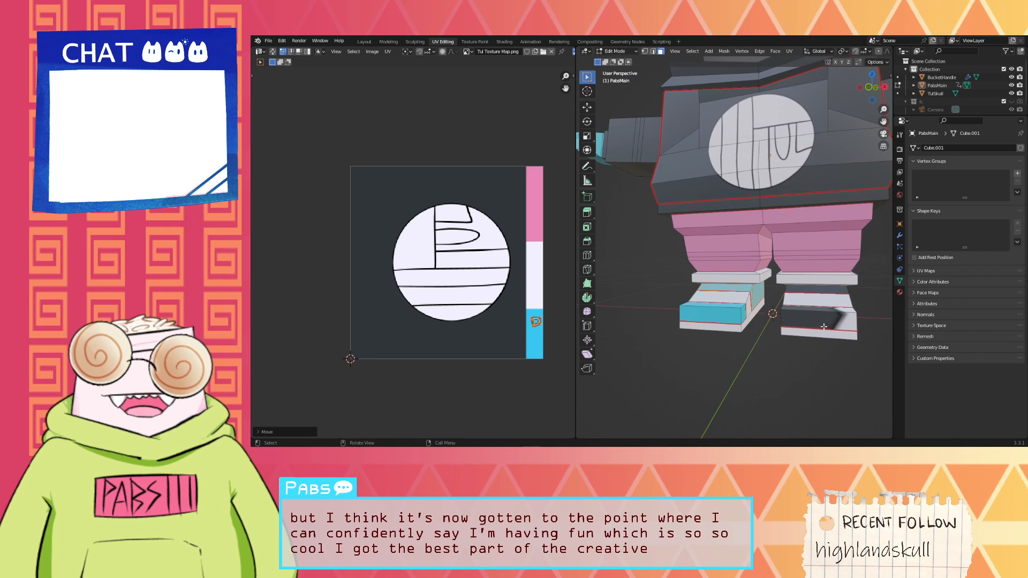
left_click(818, 315)
key("l")
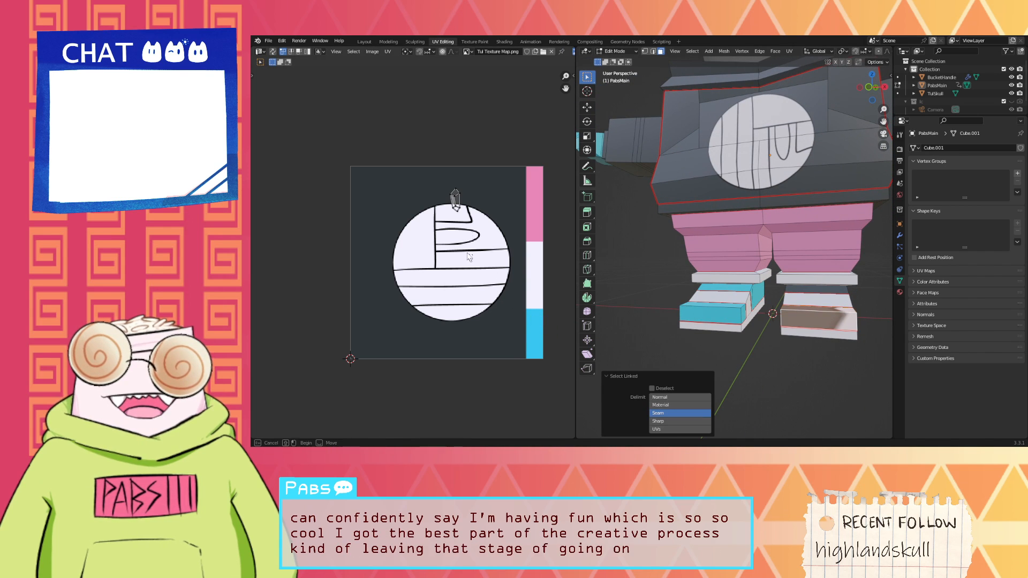
key("a")
key("g")
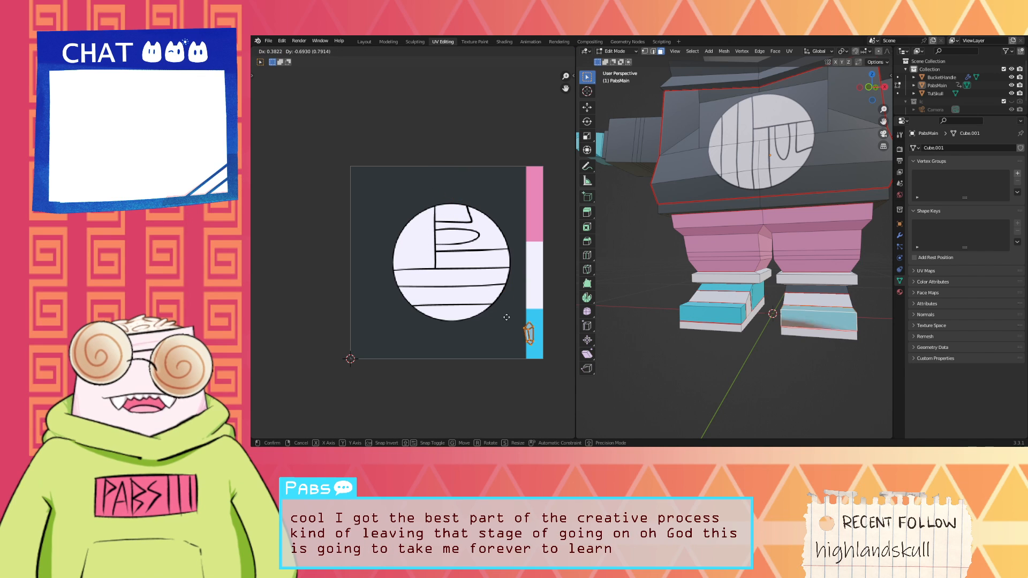
left_click(513, 311)
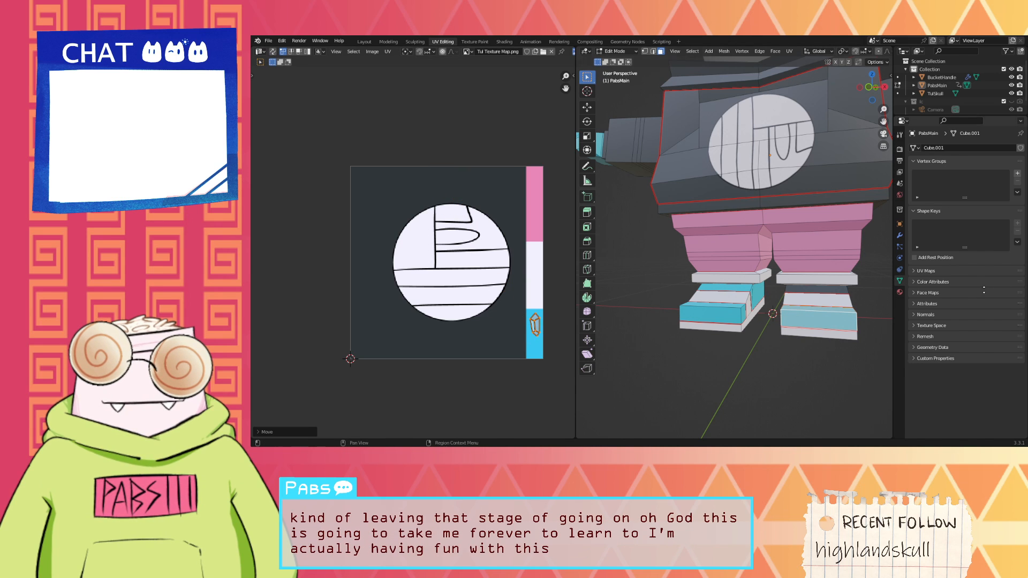
Step: Shrink the UVs of the left shoe's linked side and heel faces, place them on the blue swatch, and deselect the mesh
middle_click_drag(869, 291, 794, 300)
left_click(744, 314)
key("l")
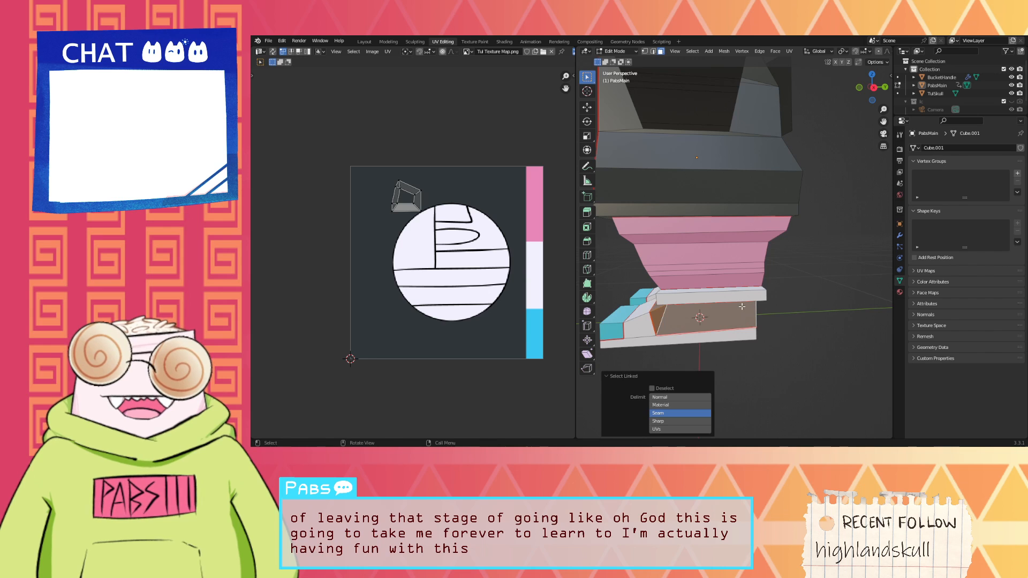
middle_click_drag(657, 293, 712, 289)
key("a")
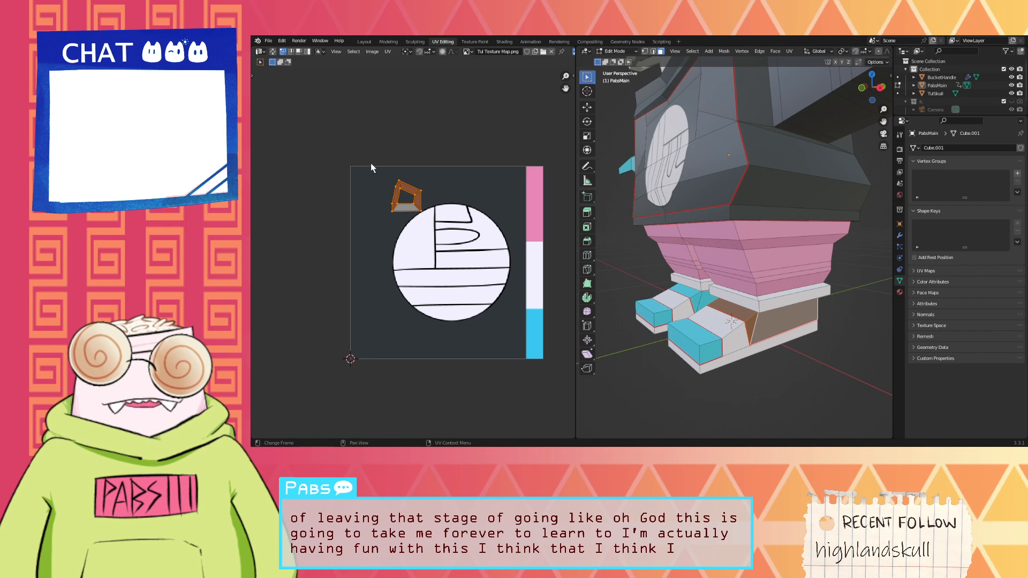
key("g")
left_click(399, 185)
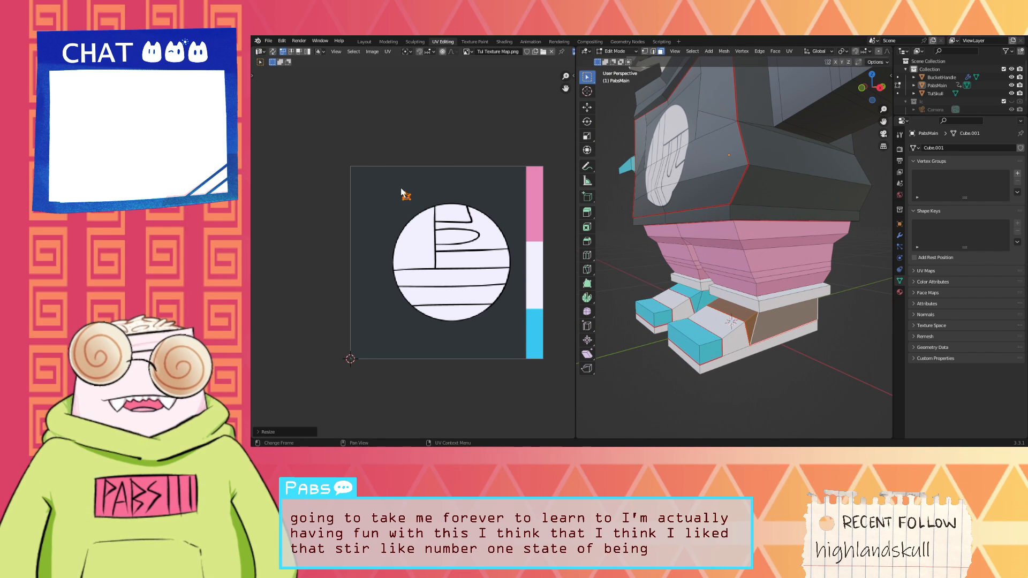
key("g")
left_click(530, 320)
middle_click_drag(860, 270, 842, 233)
left_click(833, 272)
scroll(833, 272, "down", 3)
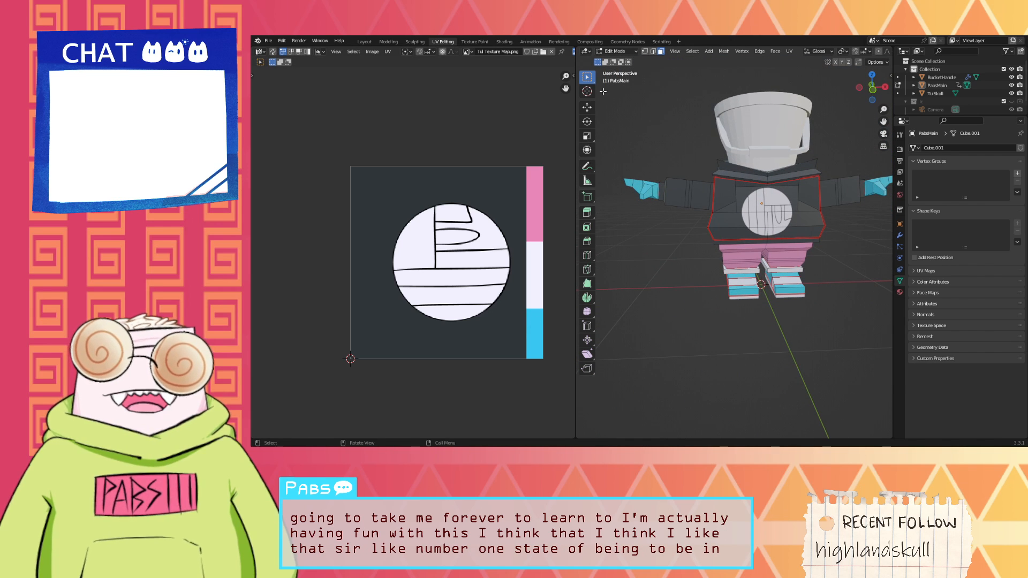
Step: Switch to the Shading workspace, select the TulSkull bucket and examine the textured character from above
left_click(559, 42)
left_click(524, 42)
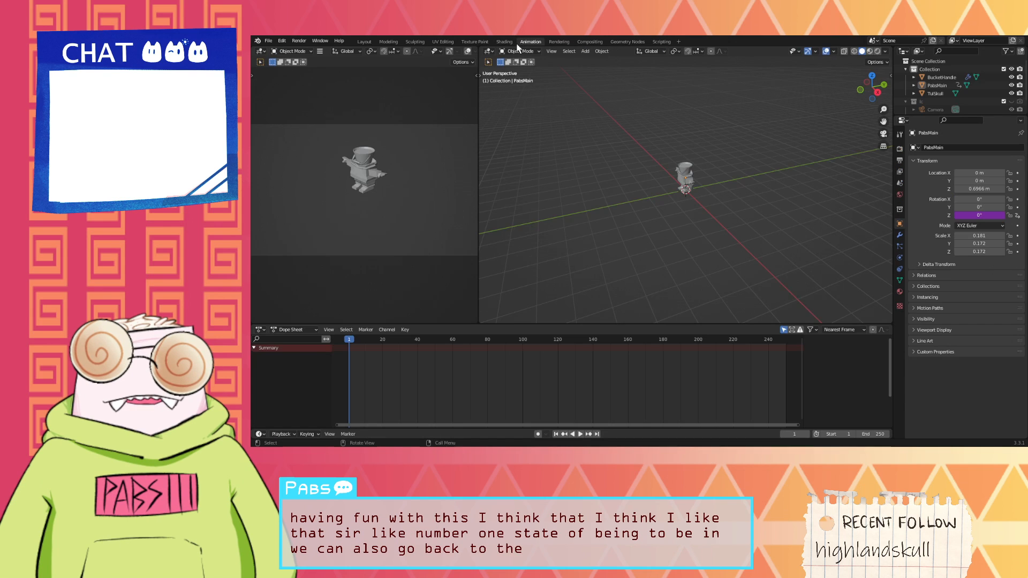
left_click(506, 42)
left_click(609, 108)
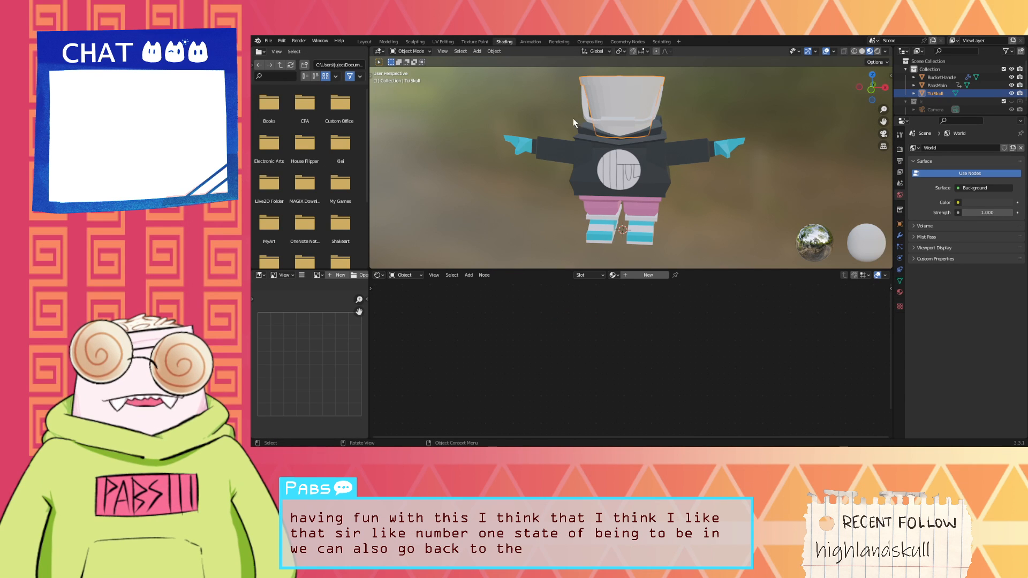
middle_click_drag(573, 117, 535, 179)
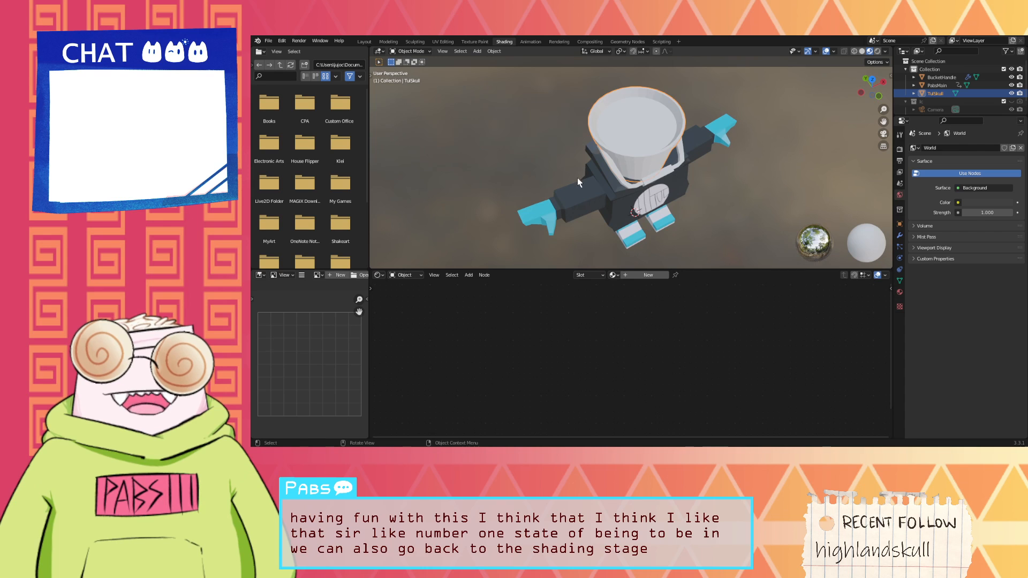
middle_click_drag(618, 166, 630, 136)
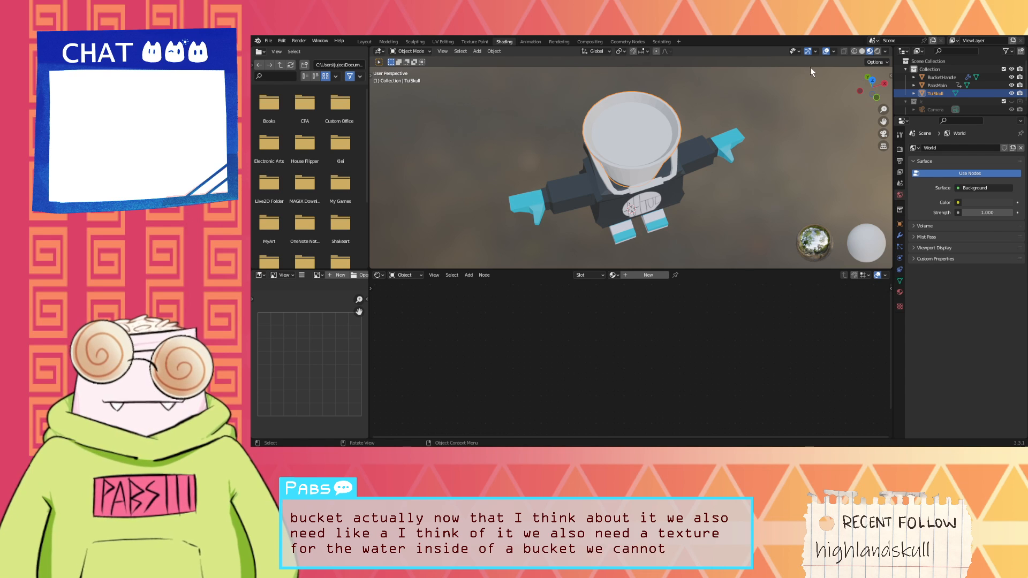
Step: Switch to Clip Studio Paint, close the extra Tul Texture Map document and select the line-art layer, Layer 2
key("alt+Tab")
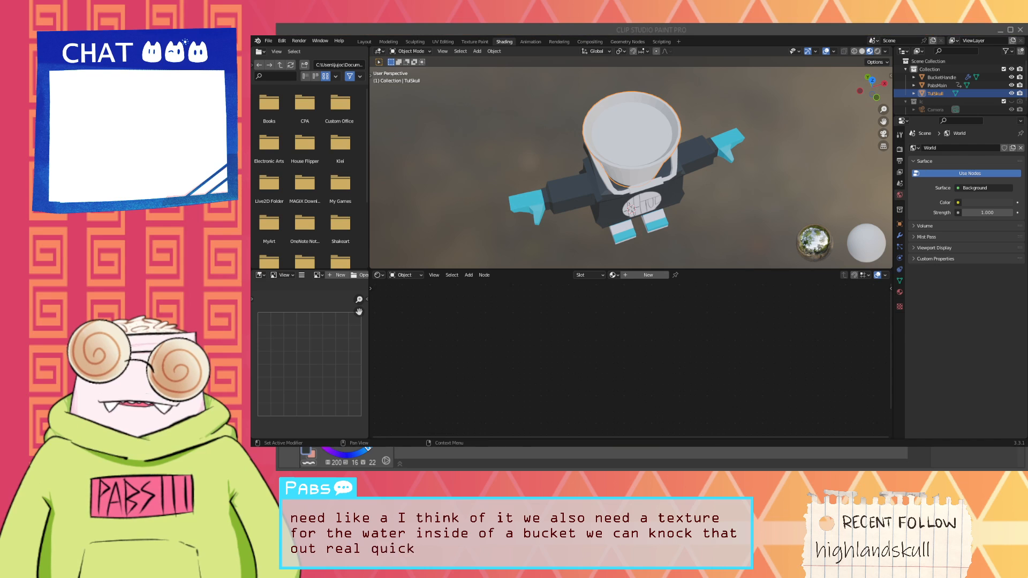
key("alt+Tab")
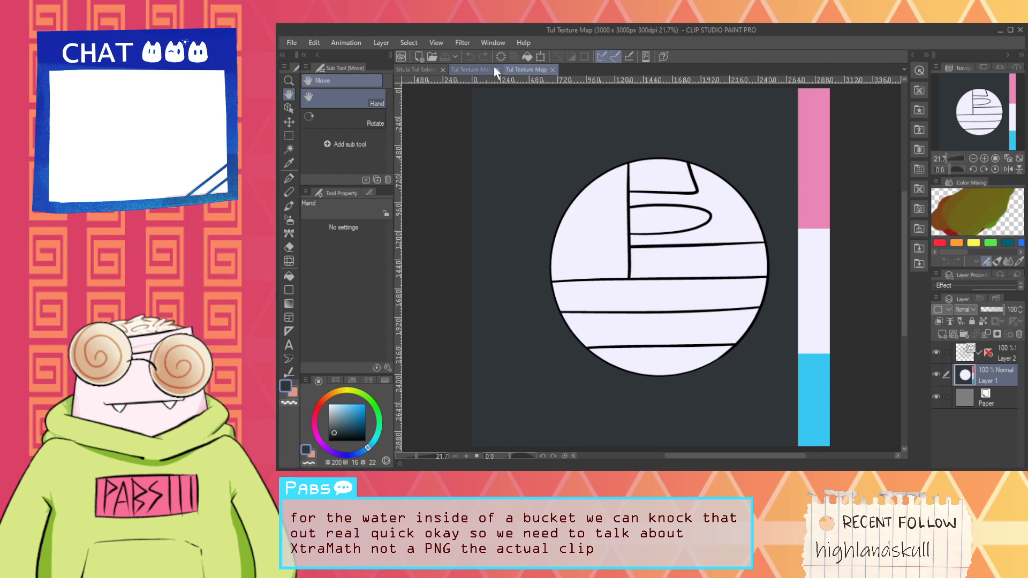
left_click(492, 69)
left_click(497, 69)
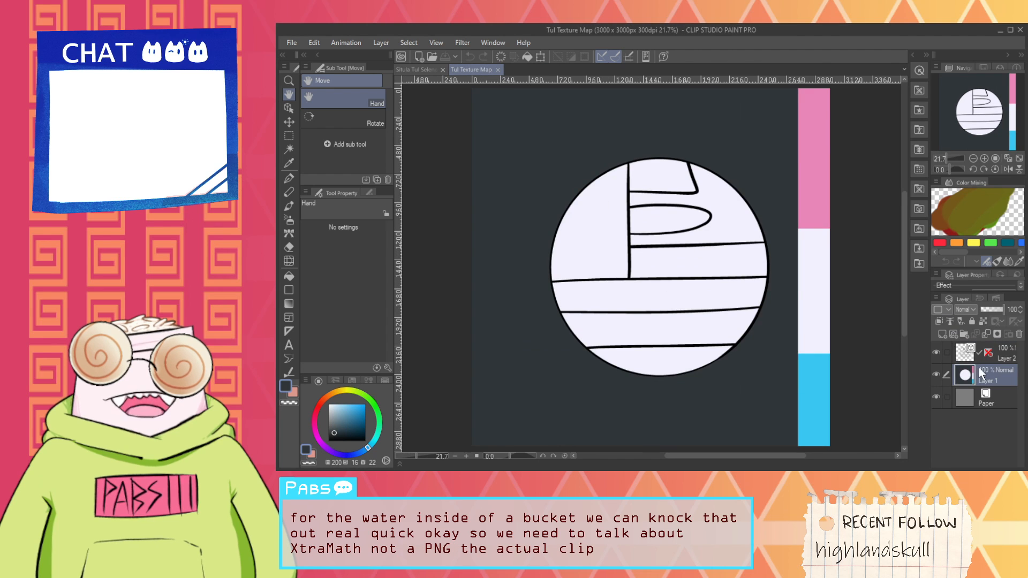
left_click(1008, 355)
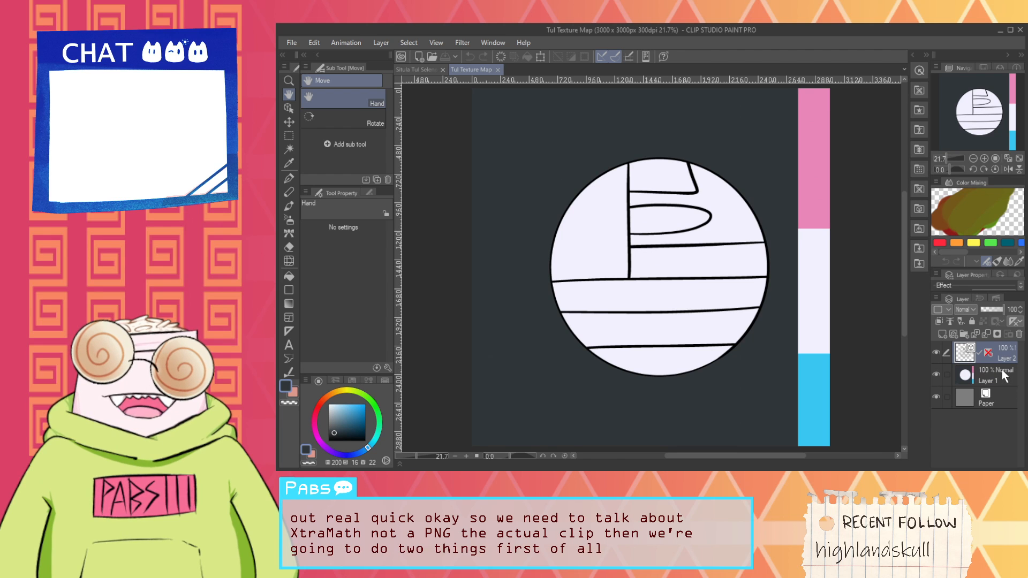
Step: Try to rotate Layer 2's line art by 180 degrees and realign it over the white circle
key("ctrl+t")
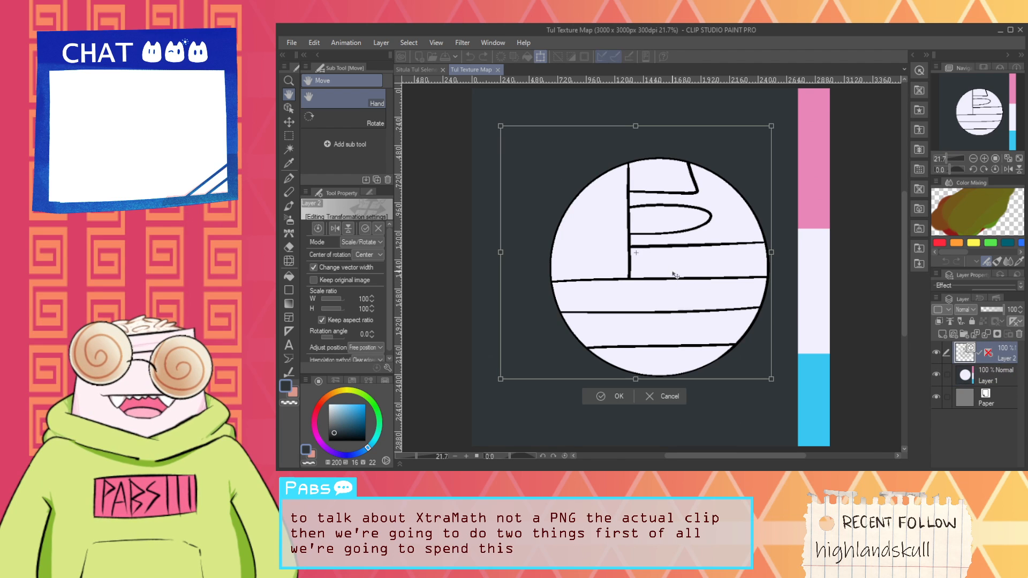
mouse_move(774, 230)
left_mouse_down()
mouse_move(643, 386)
mouse_move(521, 309)
left_mouse_up()
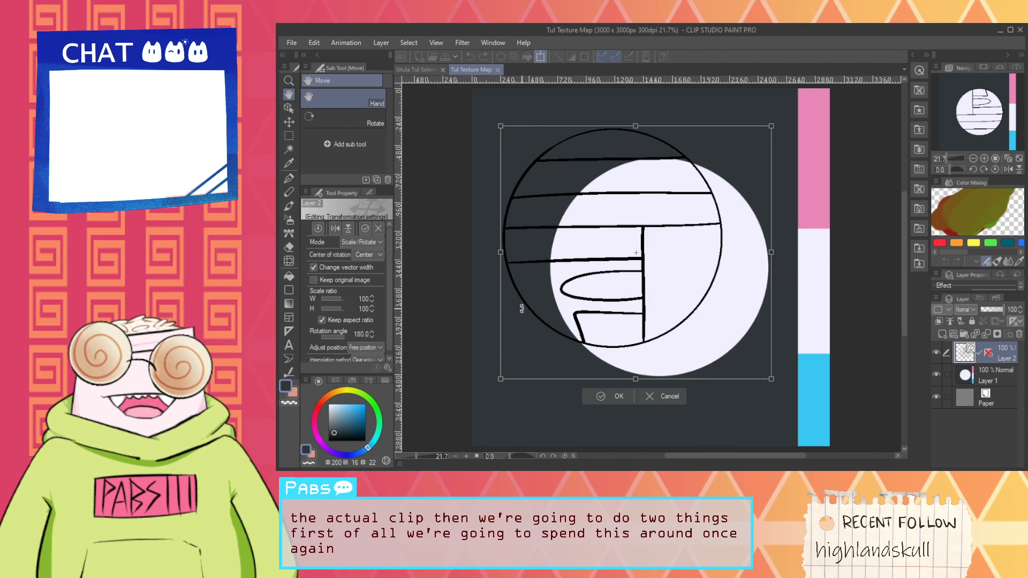
key("ctrl+z")
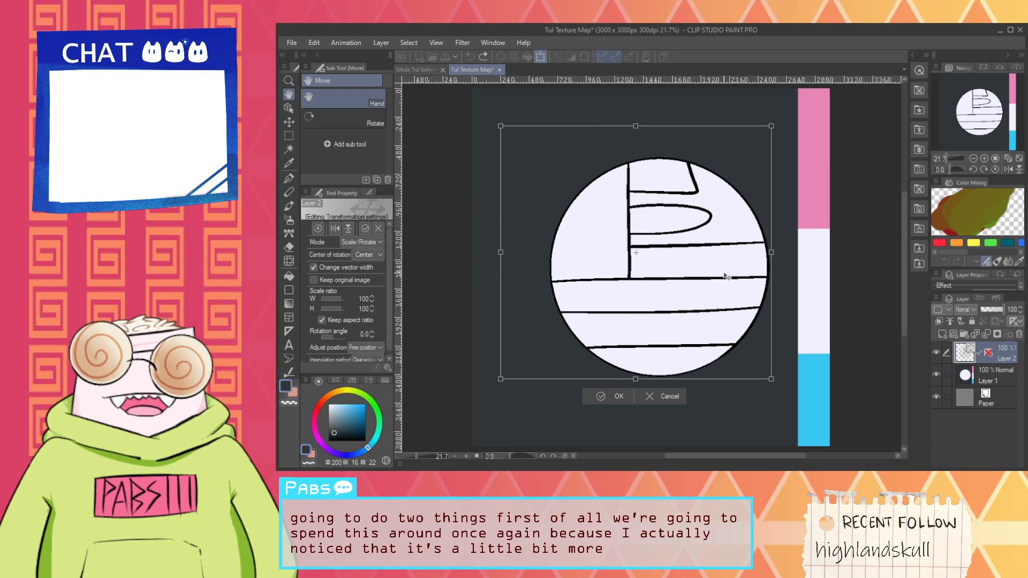
key("Escape")
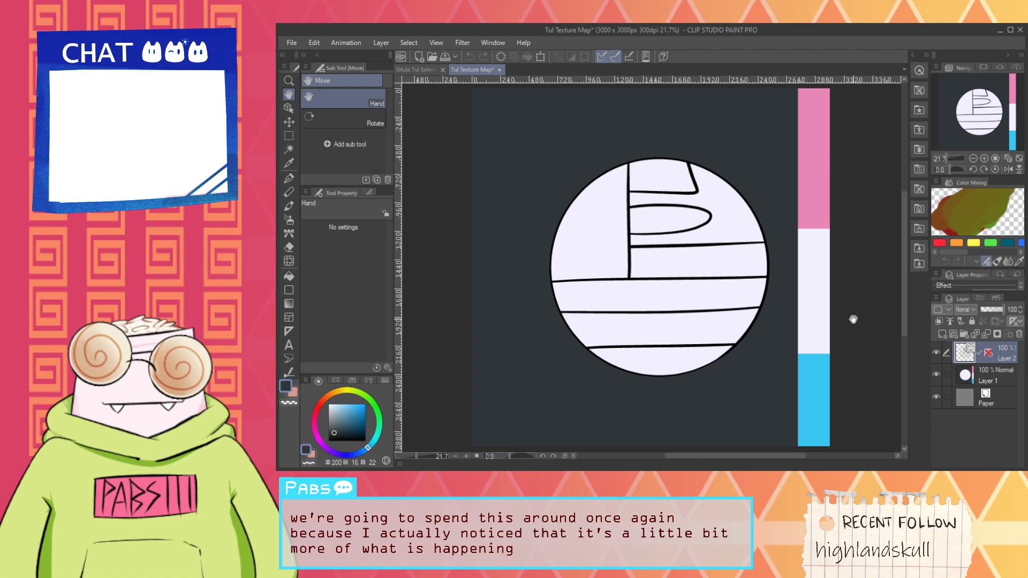
key("ctrl+t")
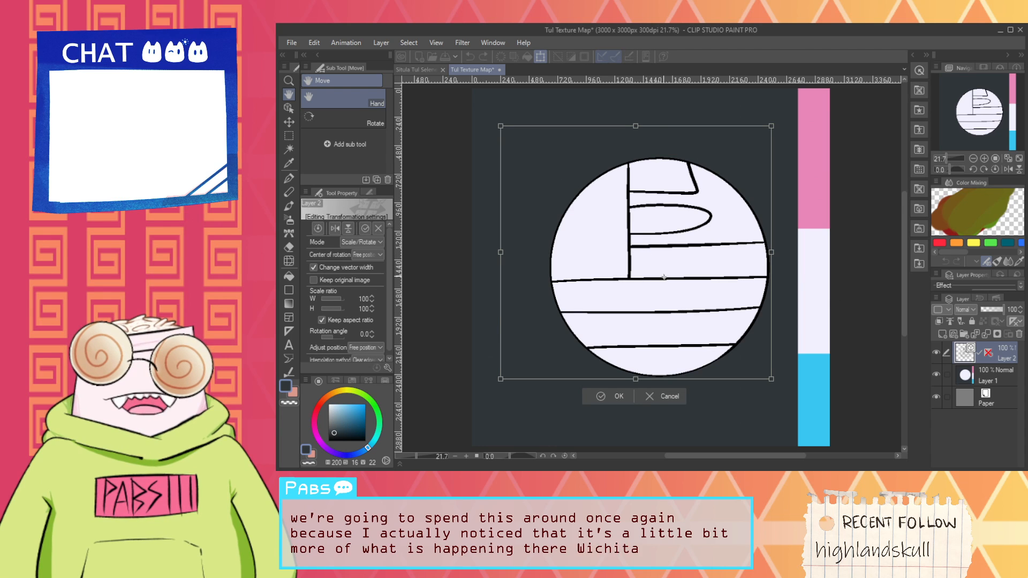
mouse_move(790, 250)
left_mouse_down()
mouse_move(765, 348)
mouse_move(678, 401)
mouse_move(579, 376)
mouse_move(589, 281)
mouse_move(629, 285)
left_mouse_up()
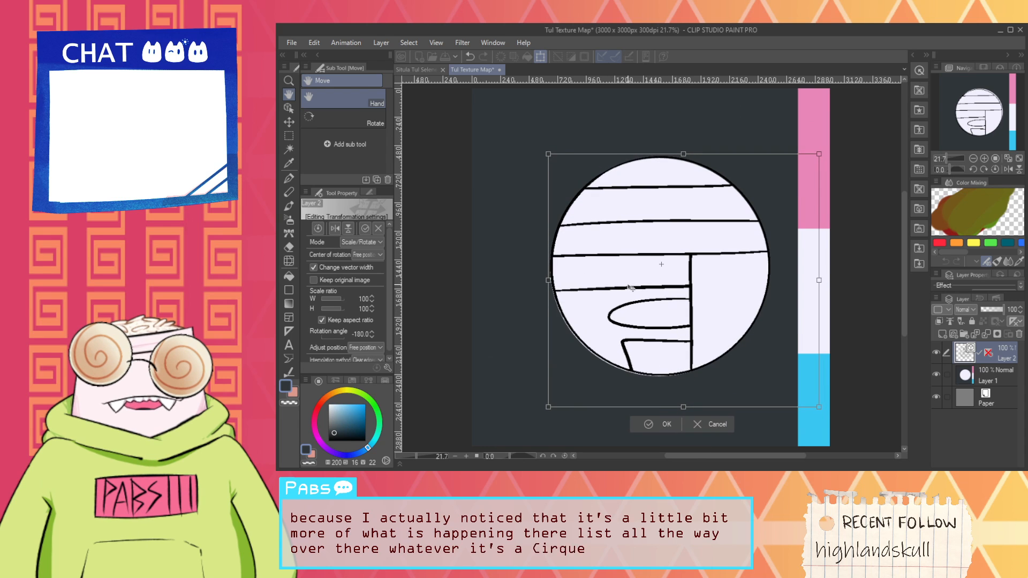
key("Escape")
Step: Rotate all of Layer 2's vector line art by about 180 degrees over the white circle and deselect it
key("o")
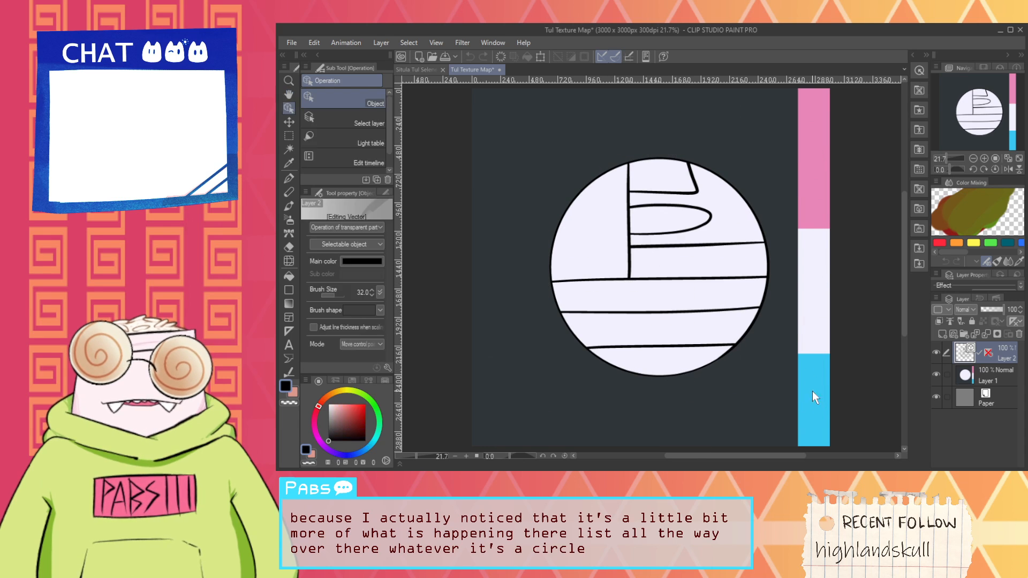
left_click(675, 156)
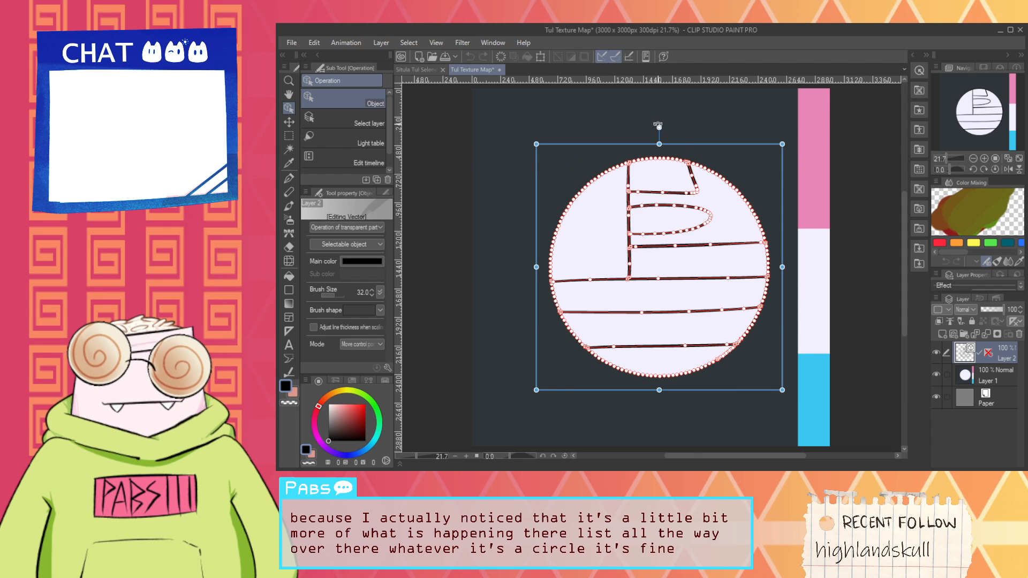
mouse_move(660, 127)
left_mouse_down()
mouse_move(757, 168)
mouse_move(632, 358)
left_mouse_up()
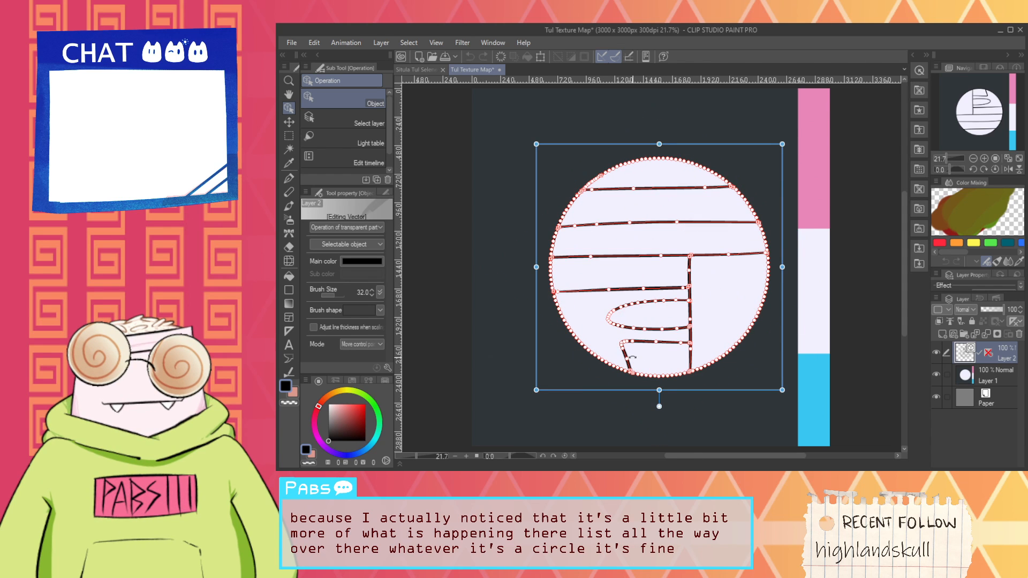
left_click(815, 369)
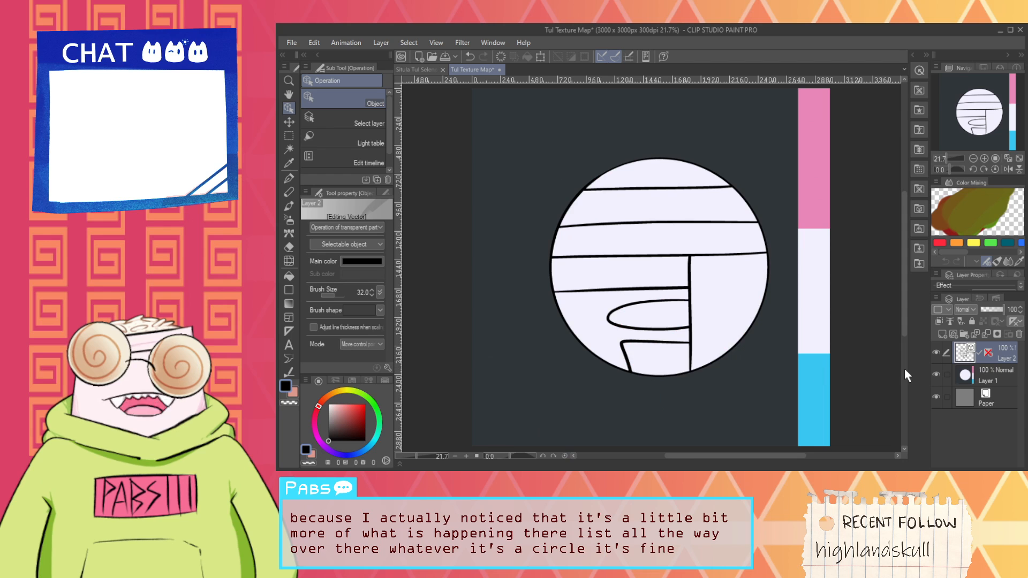
scroll(849, 340, "down", 3)
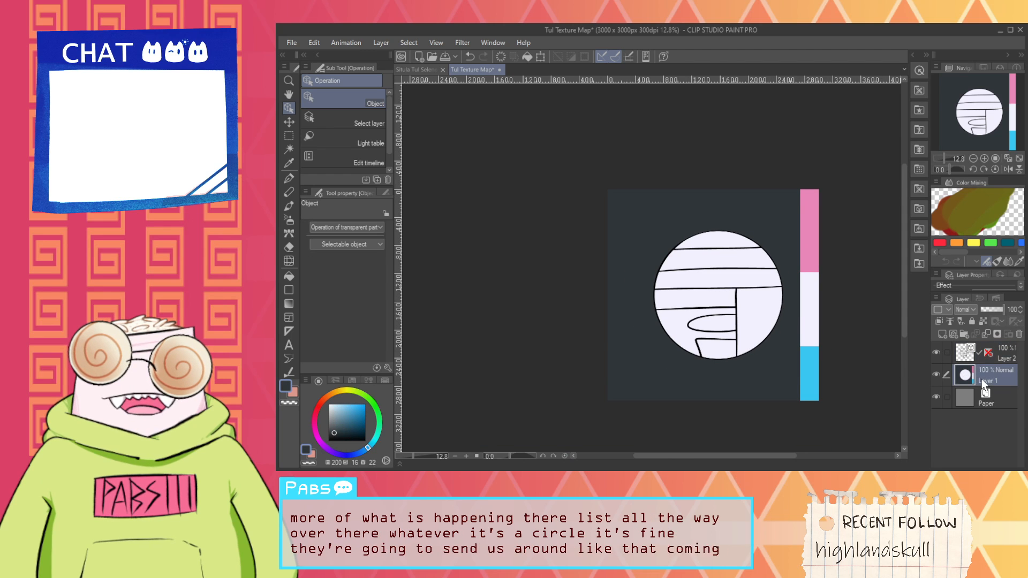
left_click(1001, 367)
key("w")
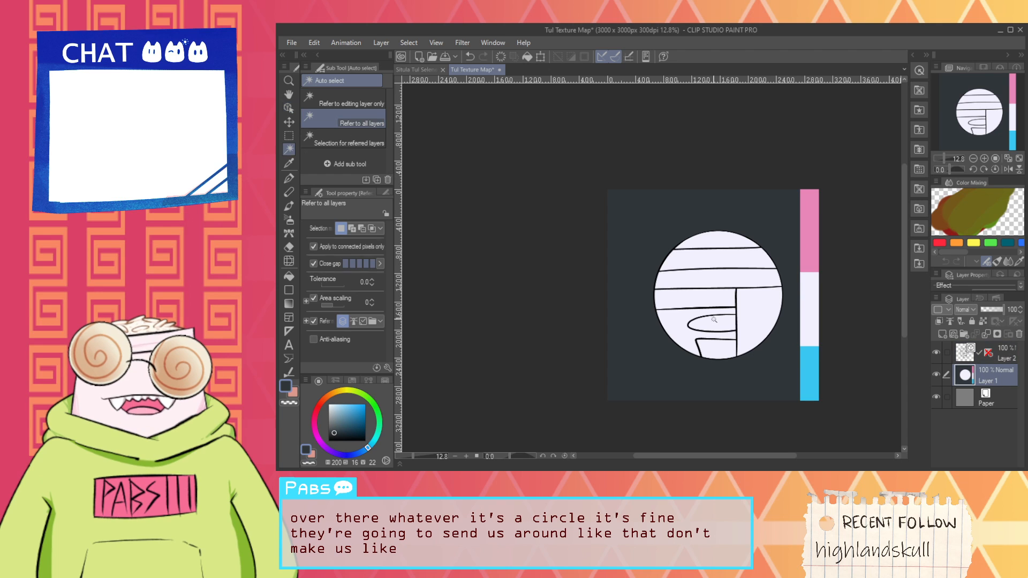
left_click(749, 305)
left_click(335, 98)
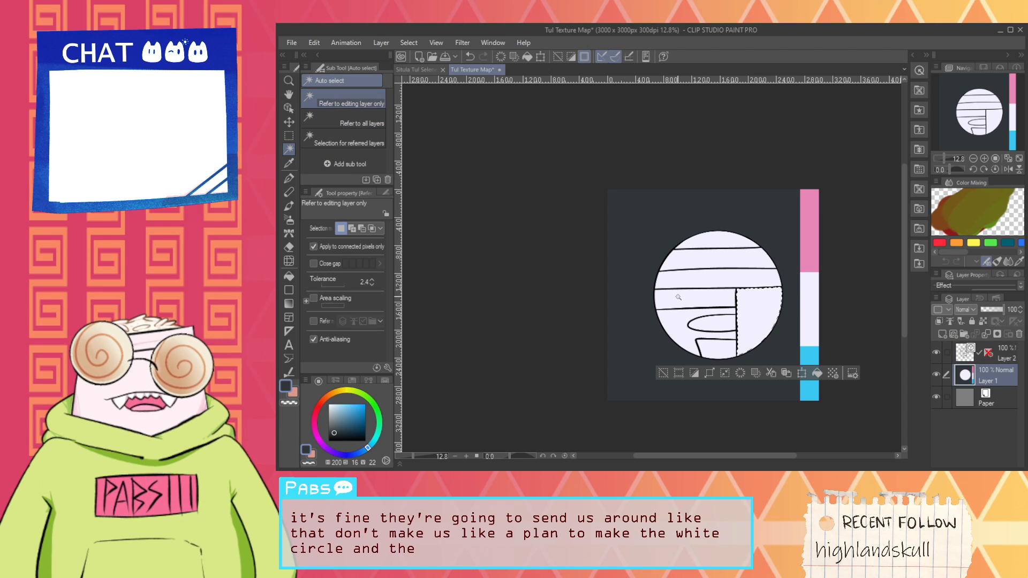
left_click(678, 297)
scroll(862, 327, "up", 2)
left_click(1008, 360, "shift")
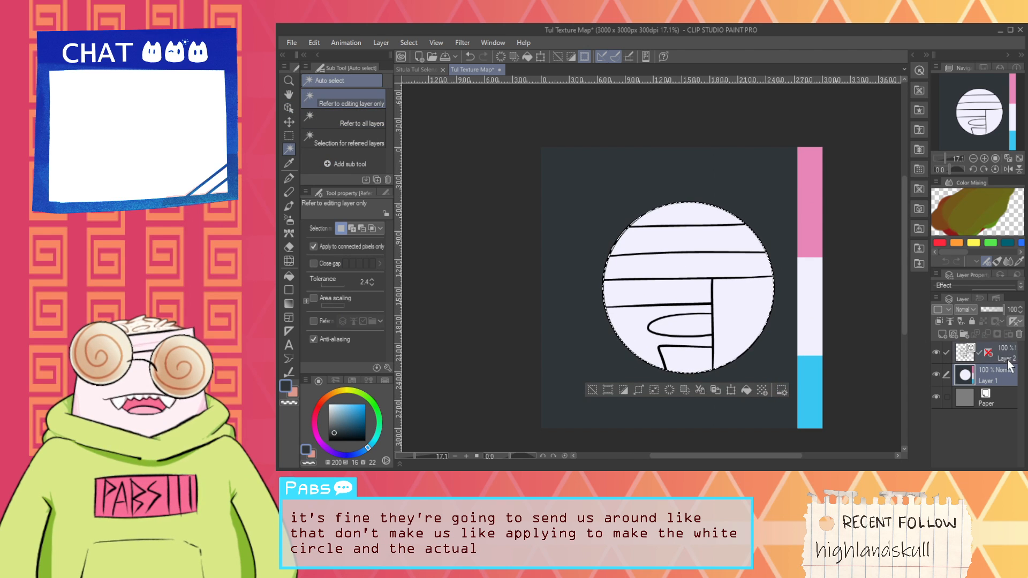
scroll(682, 346, "up", 1)
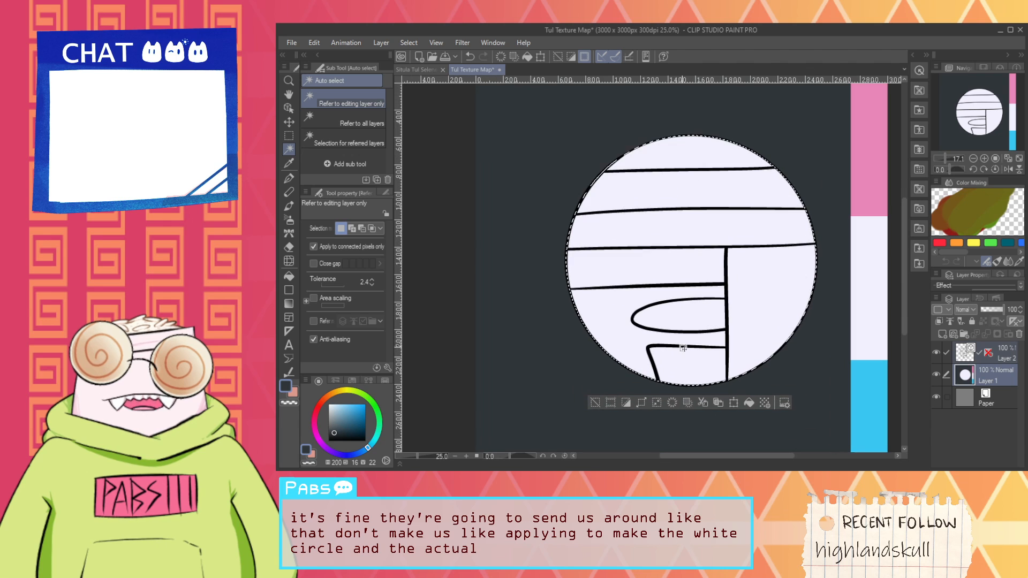
left_click(1000, 355, "ctrl")
left_click(843, 348)
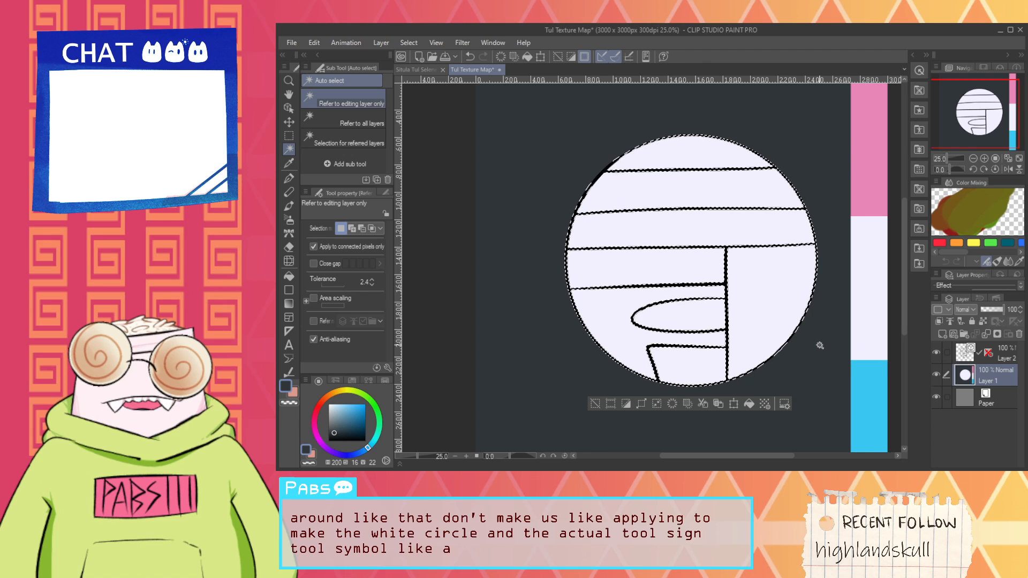
left_click(998, 358)
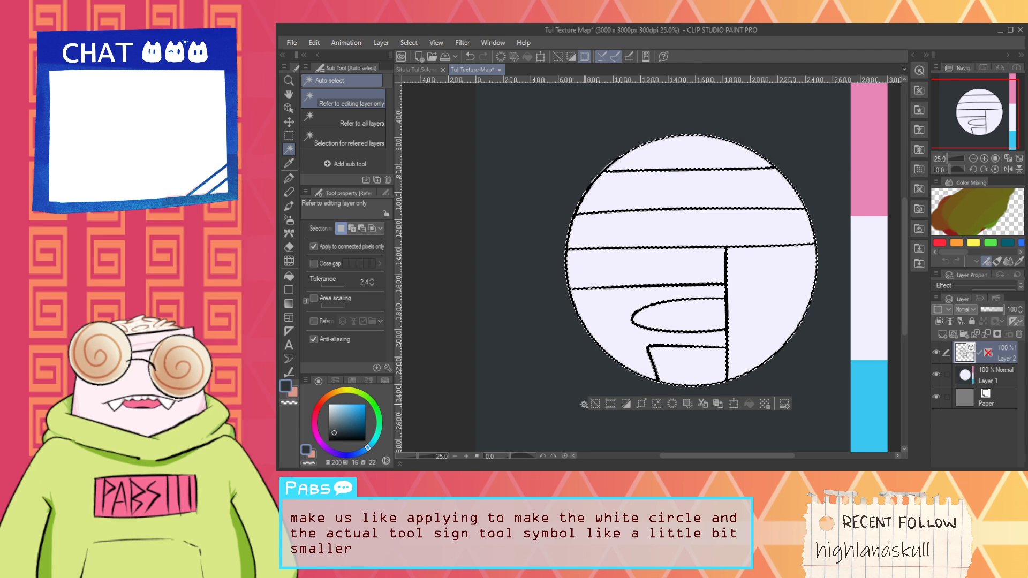
left_click(593, 402)
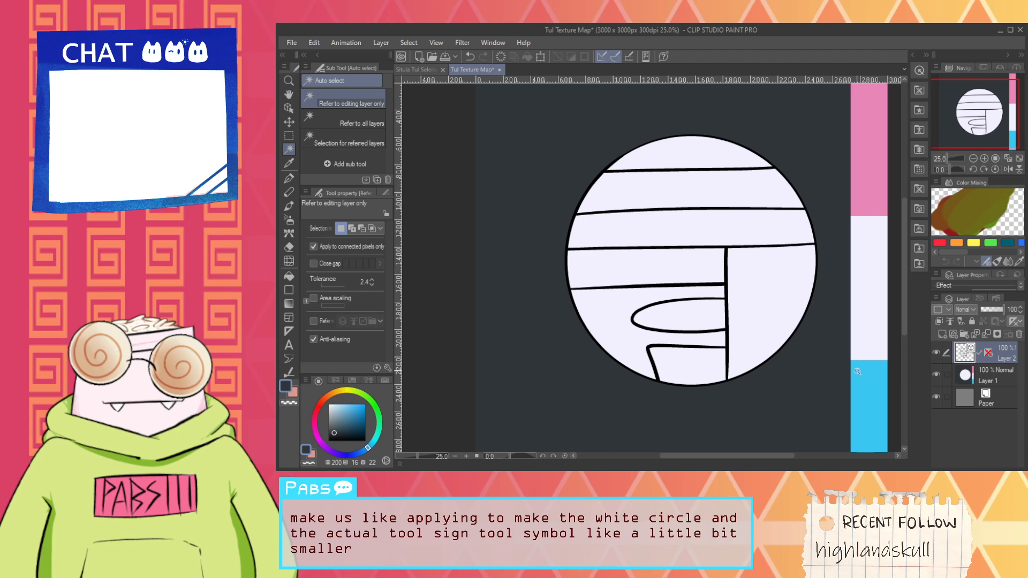
Step: Hide Layer 1, shrink Layer 2's line art to a small logo near the canvas's left side, and show Layer 1 again
left_click(937, 375)
key("ctrl+minus")
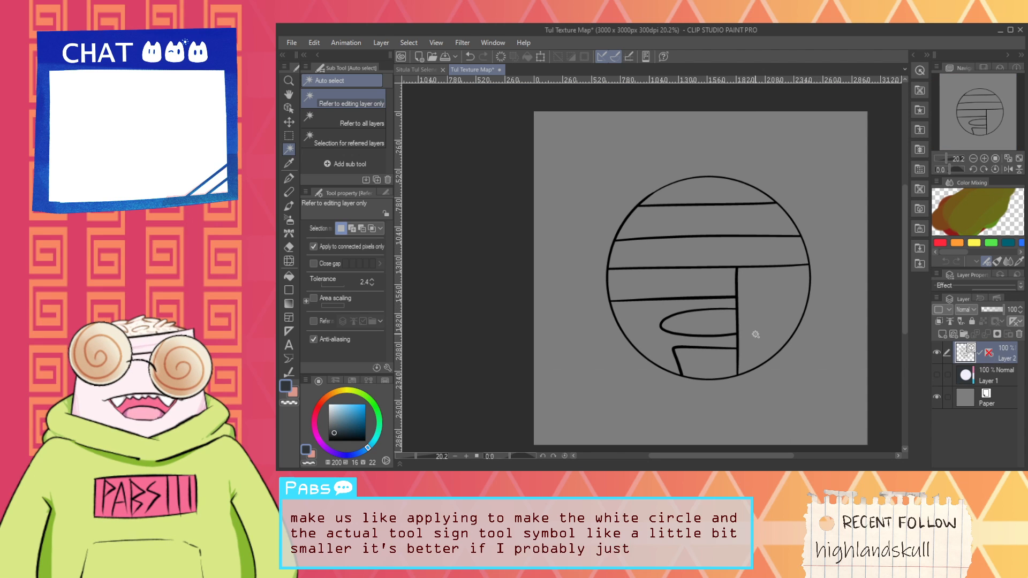
key("ctrl+t")
left_click_drag(812, 381, 627, 314)
left_click(588, 354)
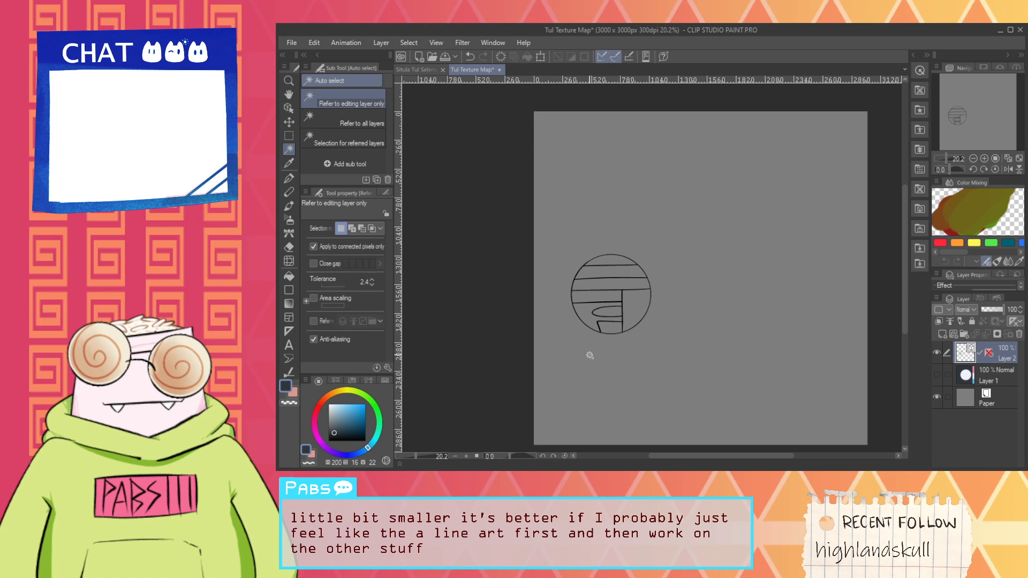
left_click(938, 375)
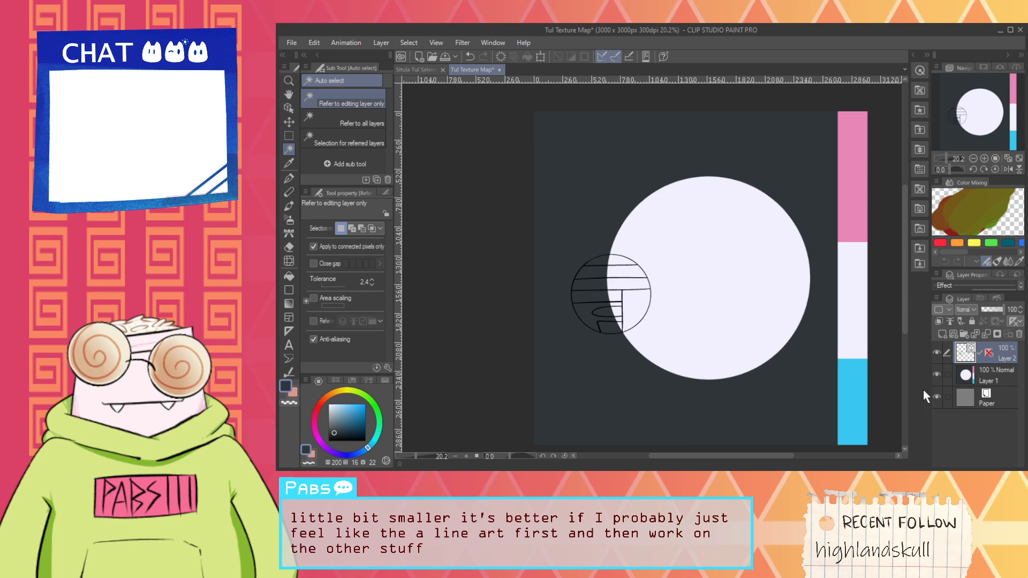
Step: Hide Layer 2 and paint over the large white circle on Layer 1 with the dark background colour using the Milli Pen
left_click(937, 352)
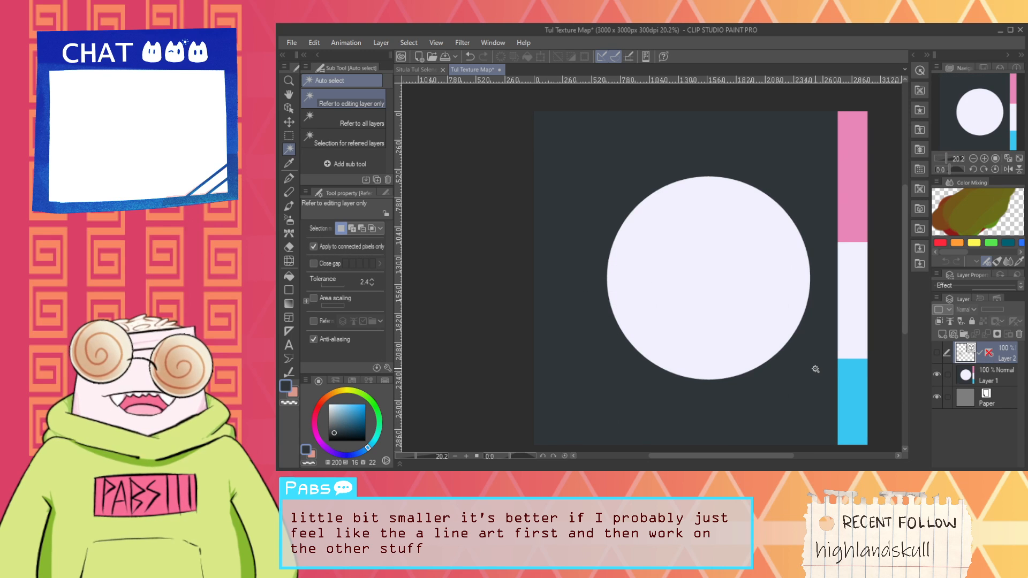
key("i")
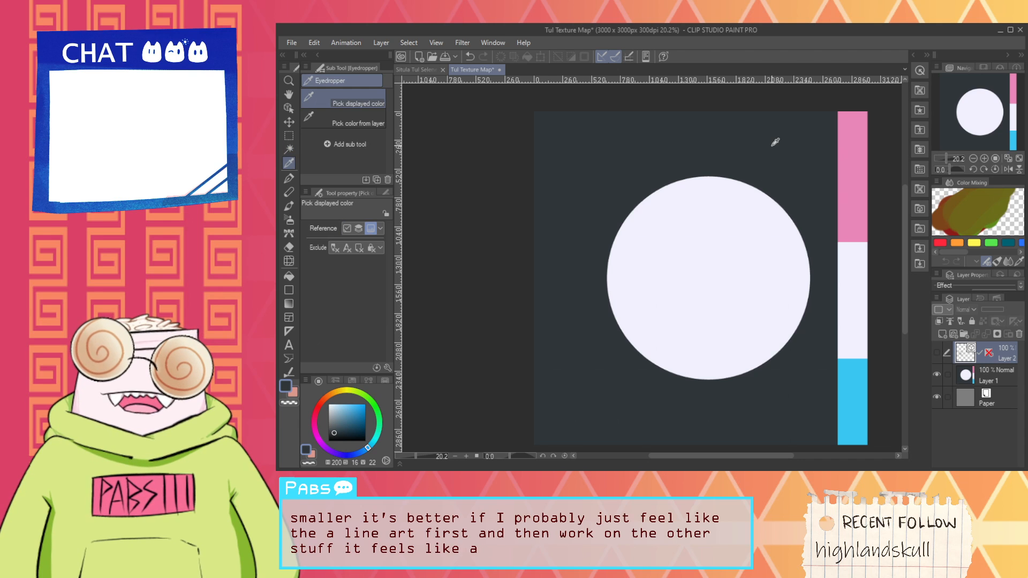
key("g")
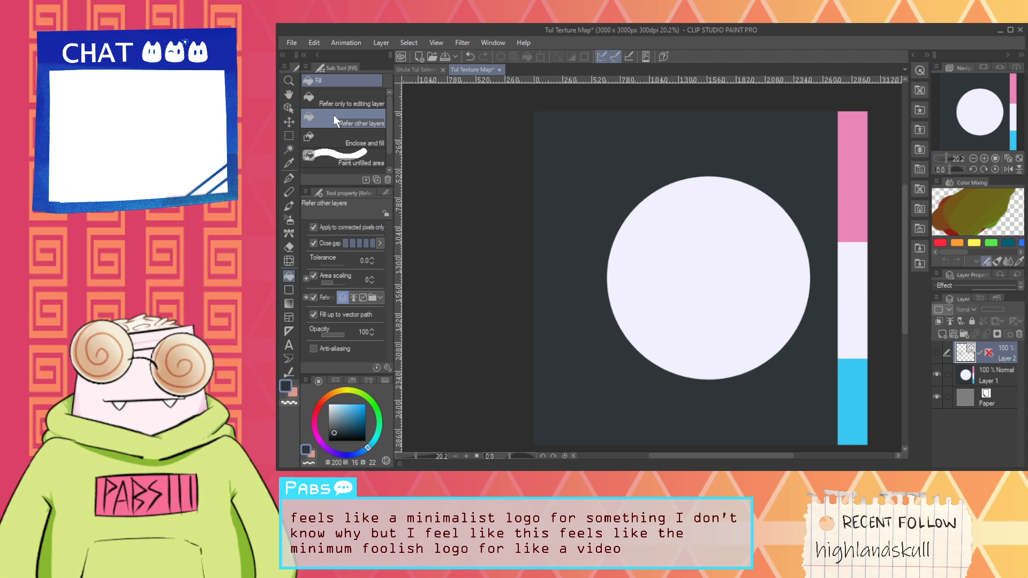
left_click(991, 375)
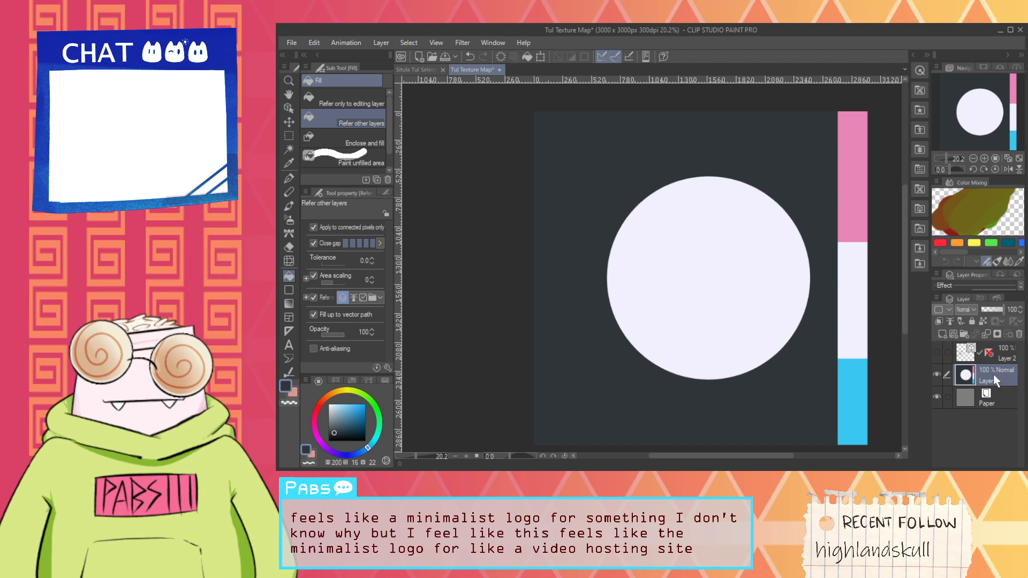
left_click(754, 308)
left_click(710, 286)
key("p")
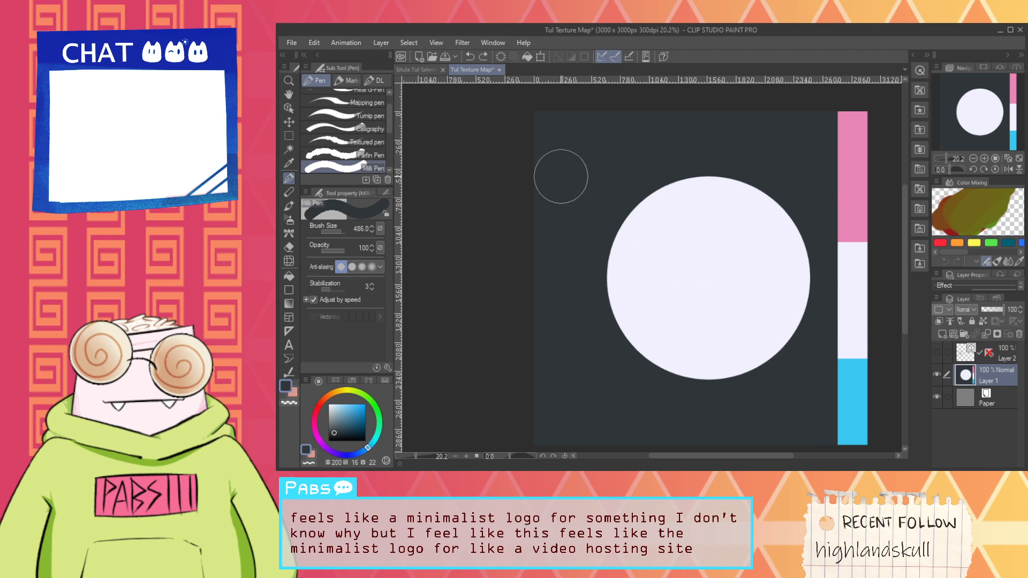
mouse_move(594, 193)
left_mouse_down()
mouse_move(597, 241)
mouse_move(652, 408)
mouse_move(716, 206)
mouse_move(746, 188)
mouse_move(776, 214)
mouse_move(742, 356)
mouse_move(675, 342)
left_mouse_up()
key("space")
left_click_drag(758, 311, 711, 293)
Step: Show Layer 2 again and fill the small logo's circle on Layer 1 with the off-white sampled from the colour strip
left_click(802, 303, "alt")
left_click(935, 353)
key("g")
scroll(646, 317, "up", 2)
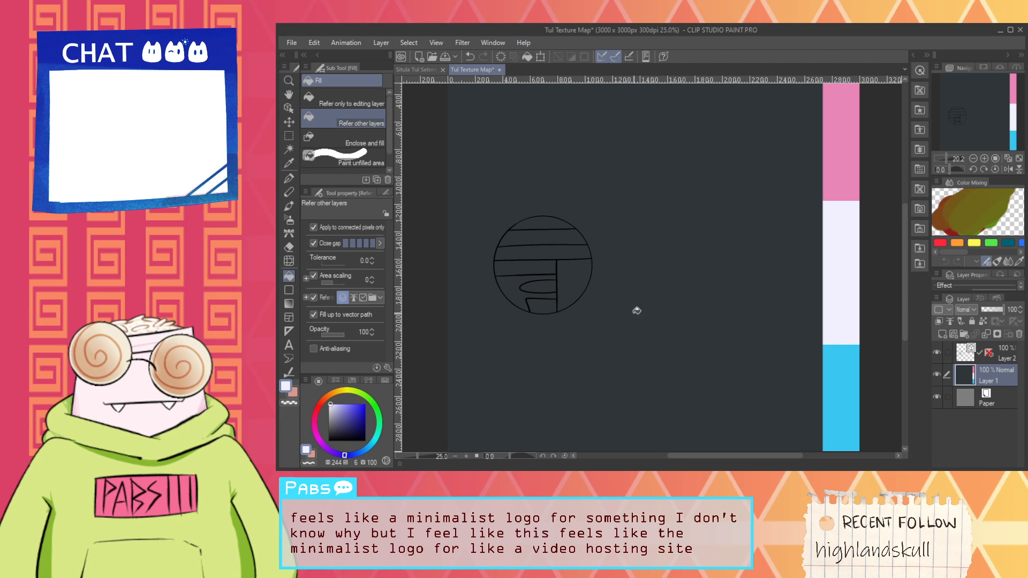
scroll(585, 285, "down", 3)
mouse_move(583, 287)
left_mouse_down()
mouse_move(557, 296)
mouse_move(551, 269)
mouse_move(557, 289)
mouse_move(566, 228)
left_mouse_up()
key("ctrl+z")
scroll(562, 285, "up", 2)
scroll(615, 286, "down", 1)
scroll(614, 287, "down", 2)
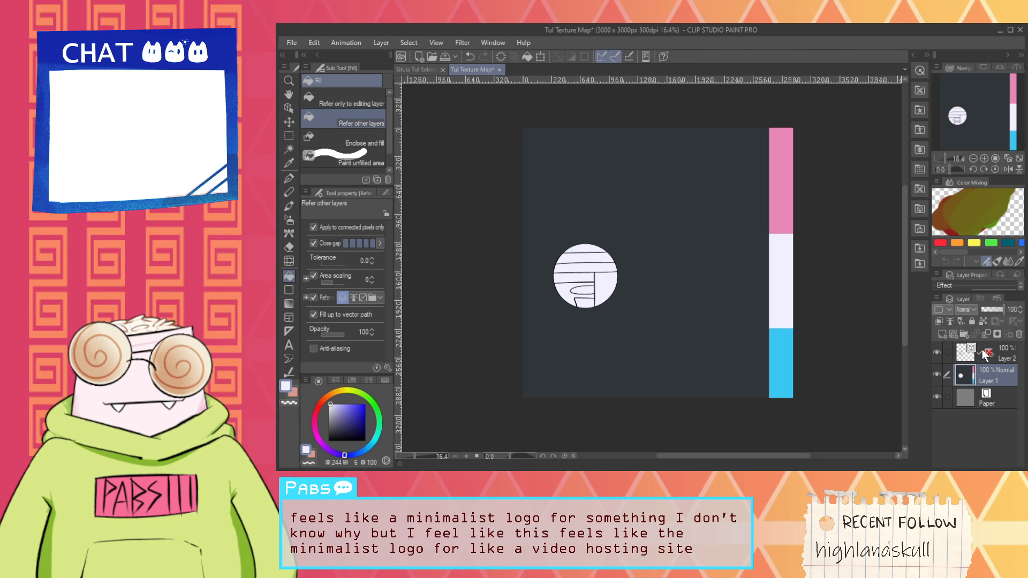
Step: Select the logo area on both Layer 1 and Layer 2, move it diagonally down and to the right, and deselect
left_click(997, 360)
left_click(993, 381)
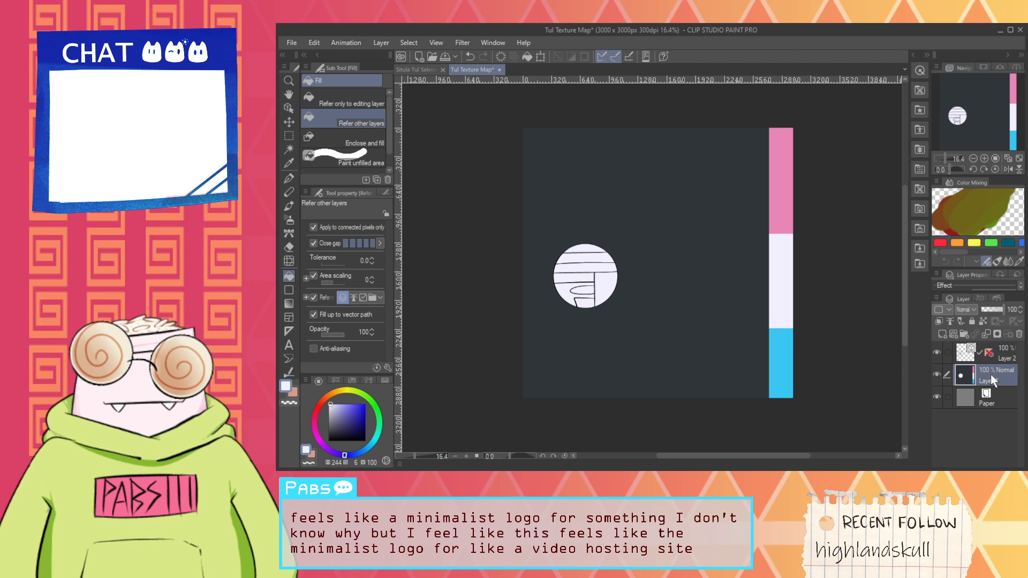
left_click(992, 357, "ctrl")
key("m")
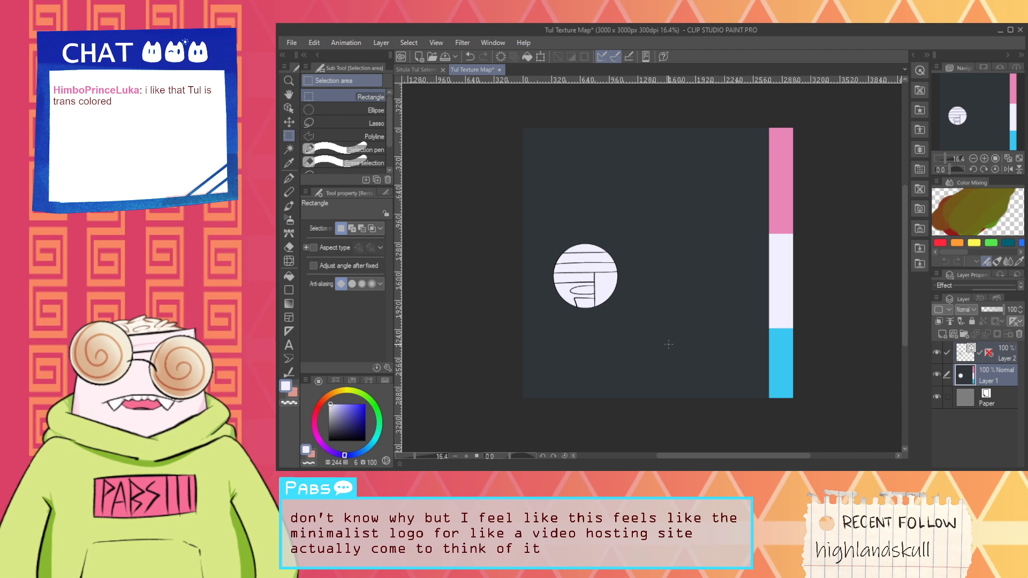
left_click_drag(658, 337, 529, 218)
key("k")
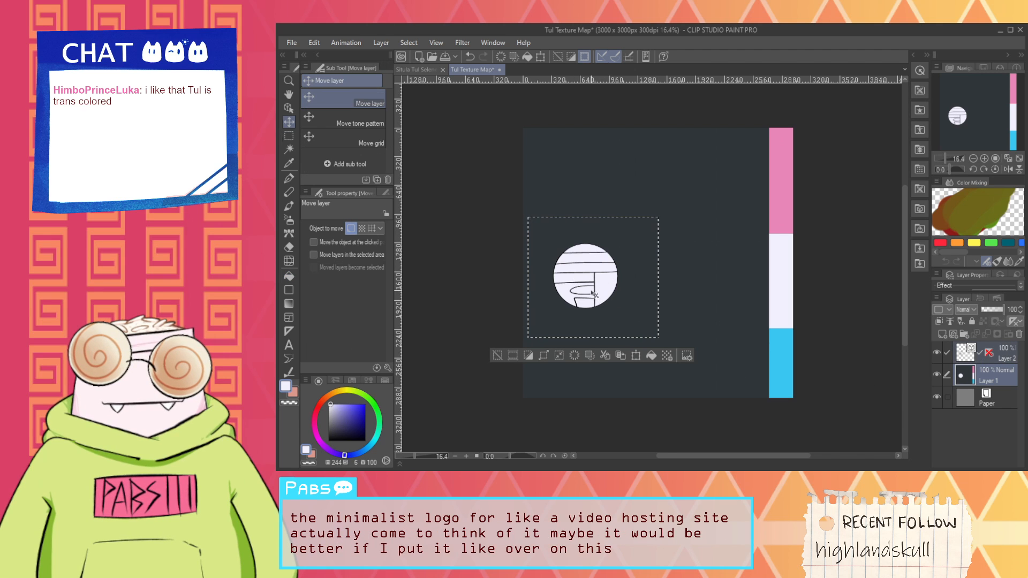
left_click_drag(608, 303, 627, 327)
key("ctrl+d")
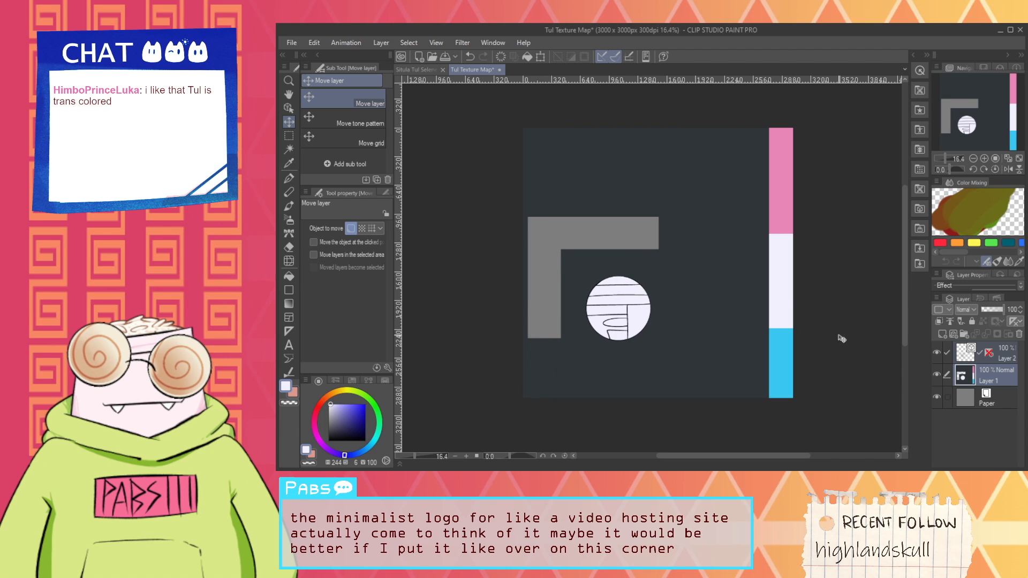
Step: Fill the grey L-shaped gap left on Layer 1 with the dark background colour sampled from the canvas
left_click(983, 376)
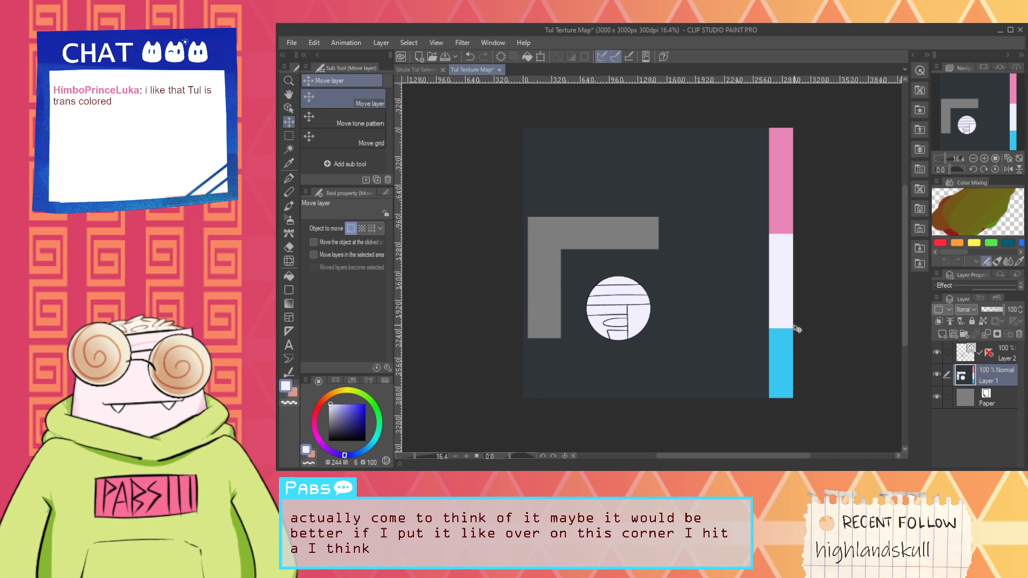
key("i")
left_click(647, 223)
left_click(696, 222)
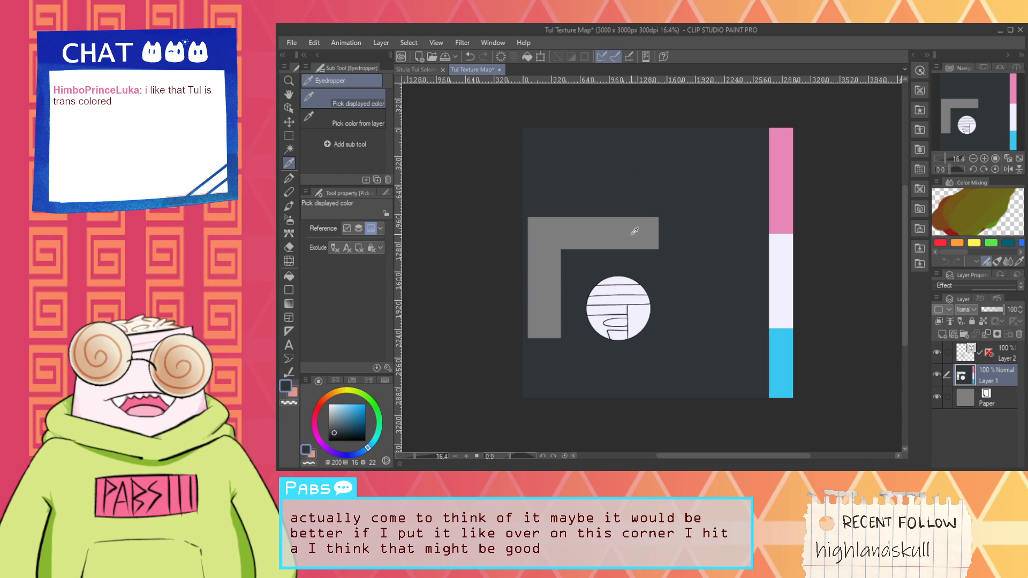
key("g")
left_click(633, 230)
Step: Select Layer 1's dark background, subtract a rectangle in its upper-right corner beside the pink strip, and invert the selection
scroll(589, 243, "up", 4)
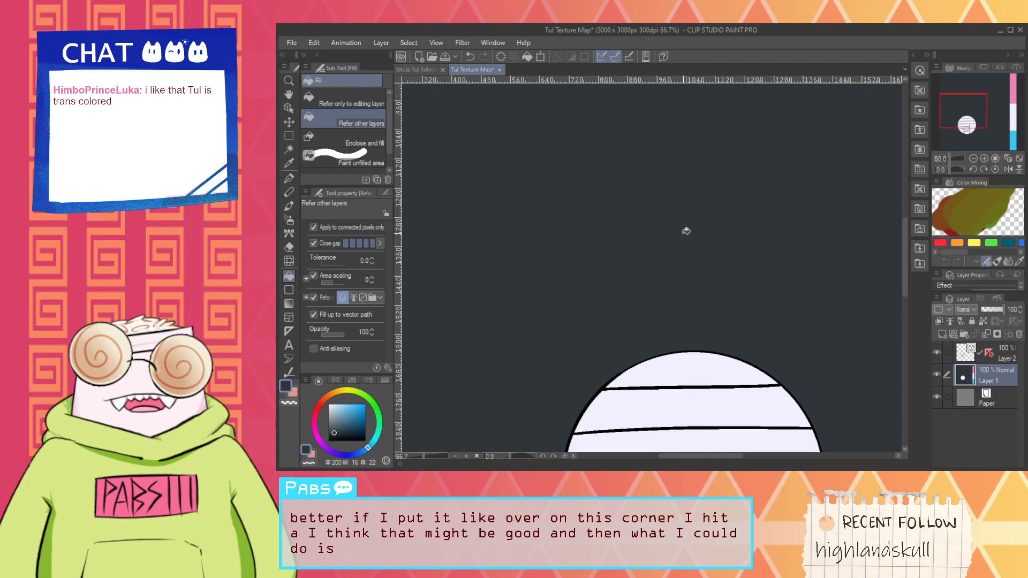
scroll(687, 231, "down", 7)
key("h")
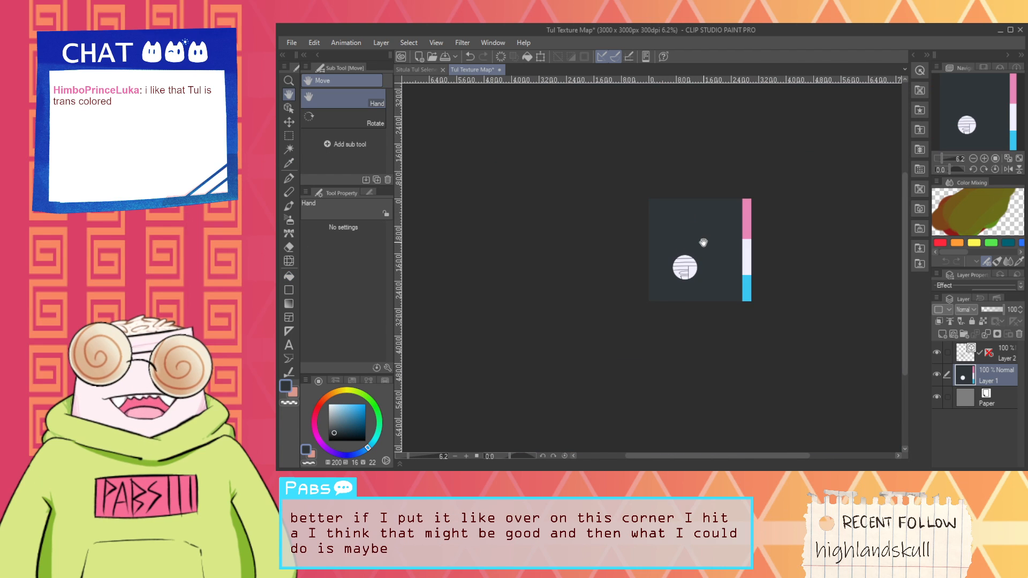
scroll(704, 242, "up", 2)
key("m")
key("ctrl+a")
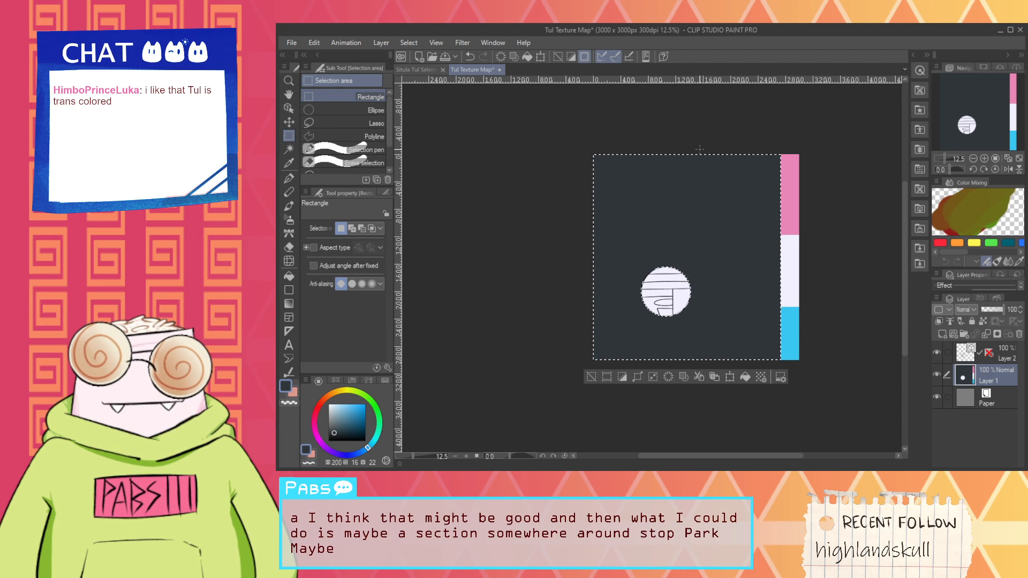
left_click_drag(700, 132, 820, 237)
scroll(761, 197, "up", 3)
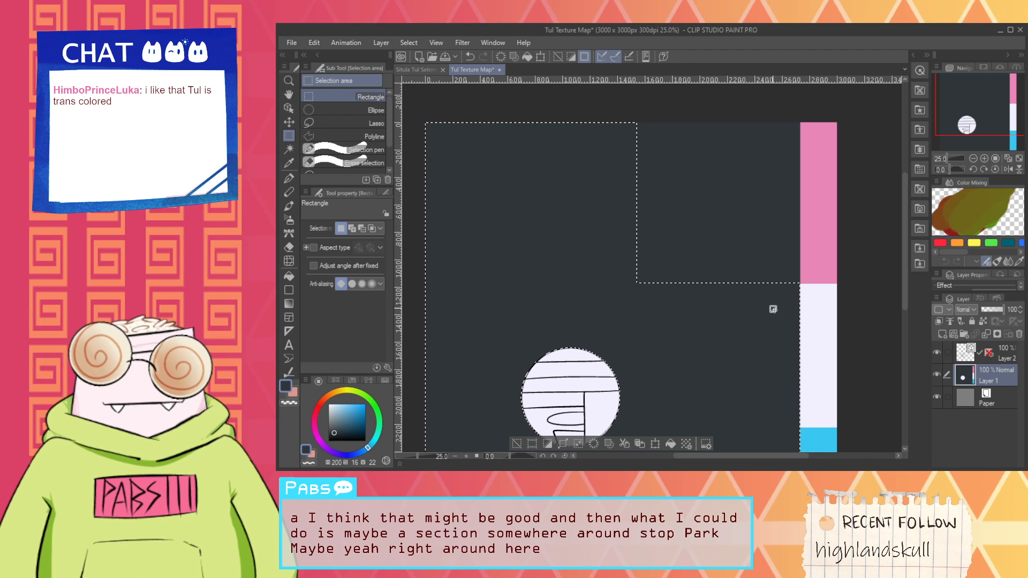
key("ctrl+shift+i")
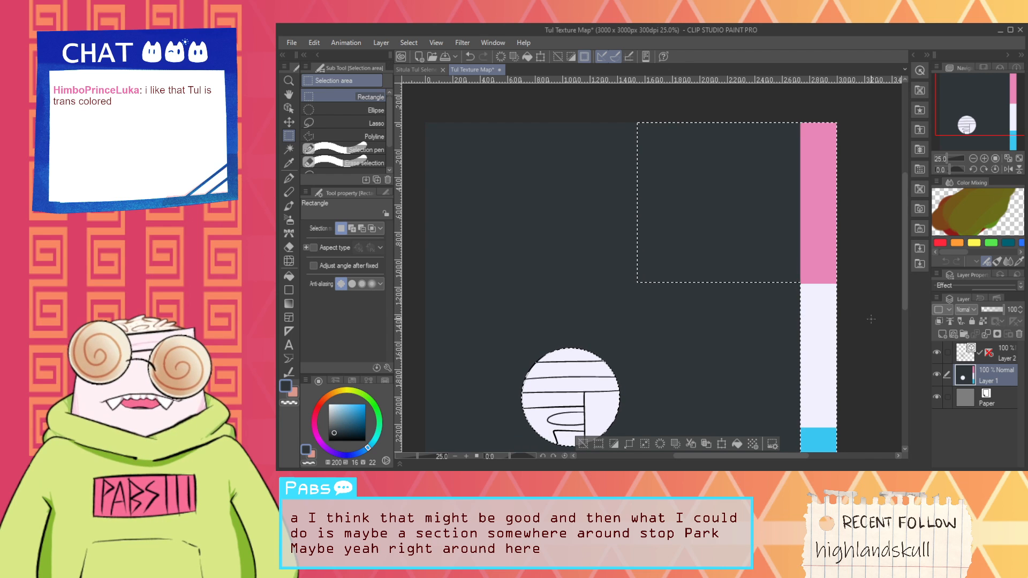
Step: Fill the selected dark rectangle beside the pink strip with bright blue, hue 200, saturation 96, value 100
key("g")
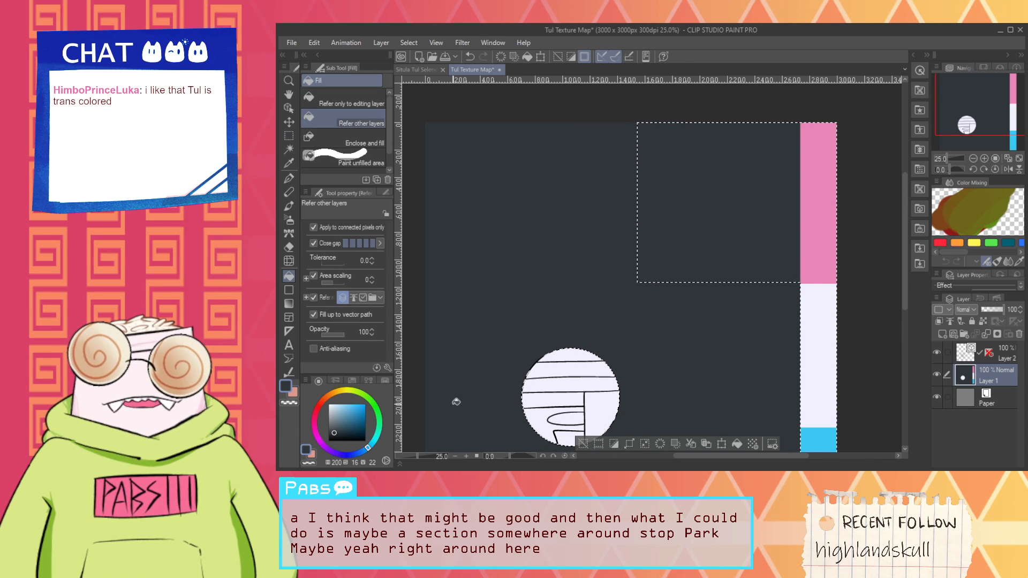
left_click(363, 415)
left_click_drag(362, 416, 363, 405)
left_click(661, 252)
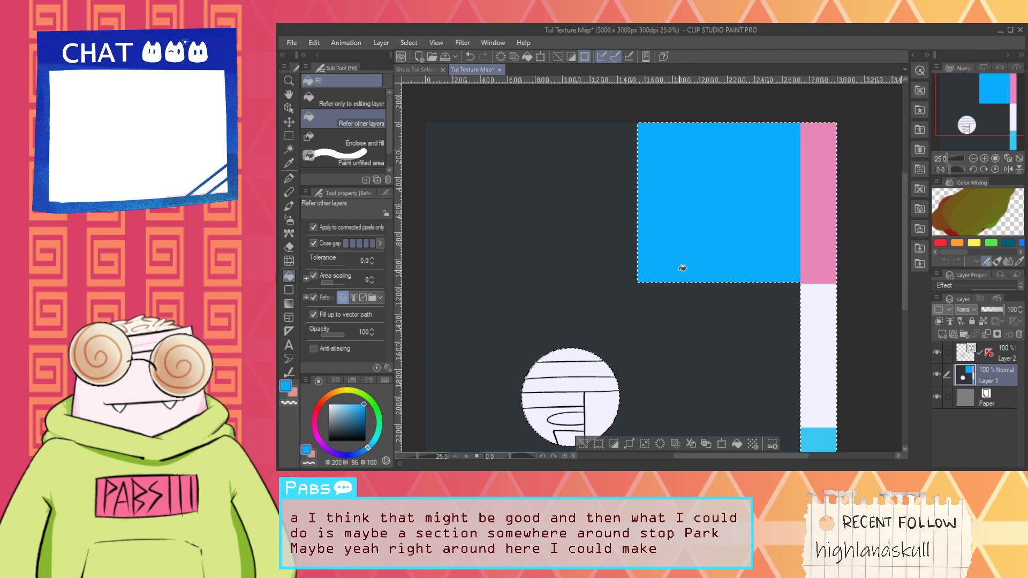
Step: Deselect the bright blue rectangle
left_click(581, 443)
key("h")
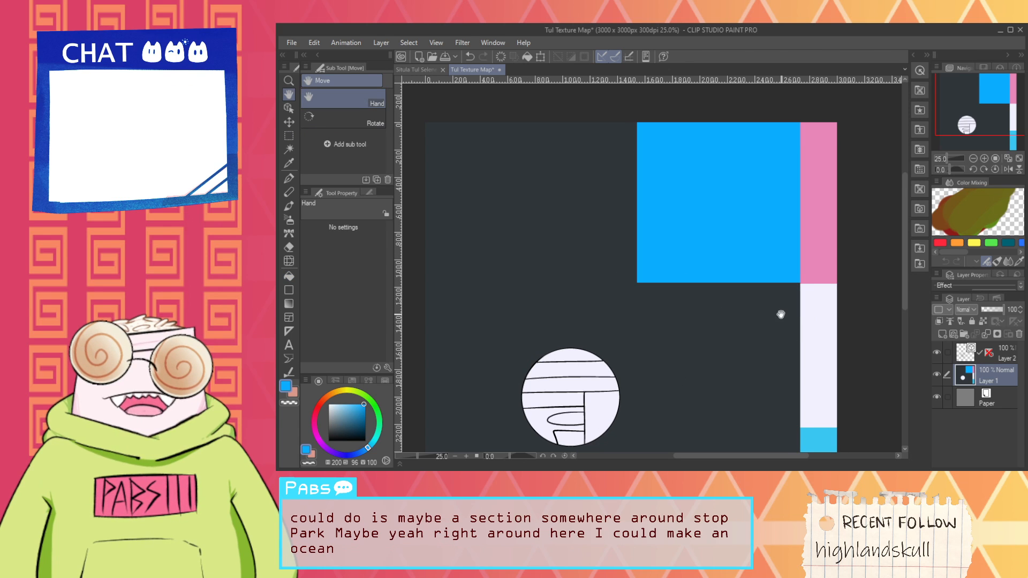
left_click_drag(778, 280, 732, 298)
scroll(719, 288, "up", 1)
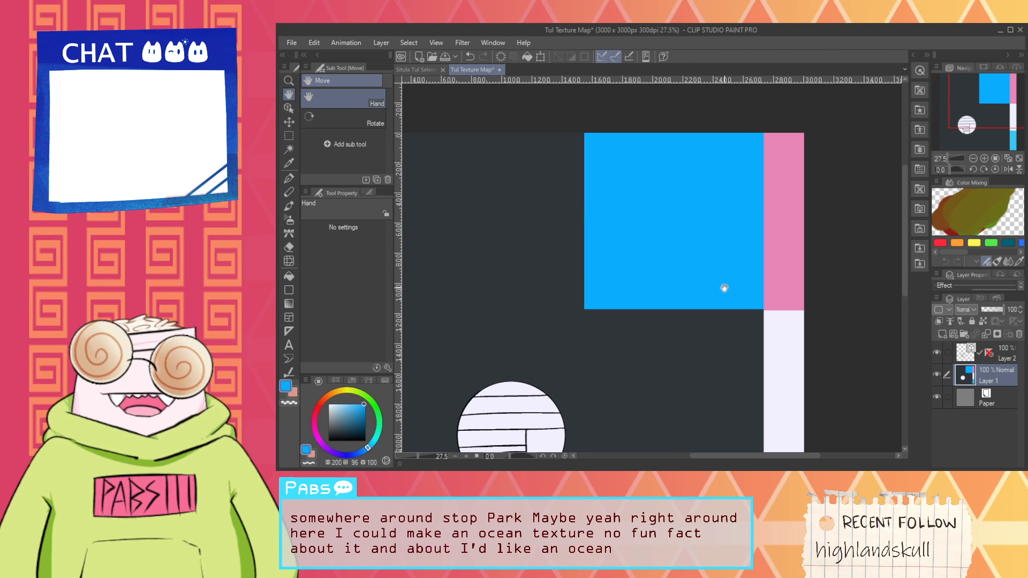
scroll(731, 285, "down", 1)
scroll(730, 252, "up", 2)
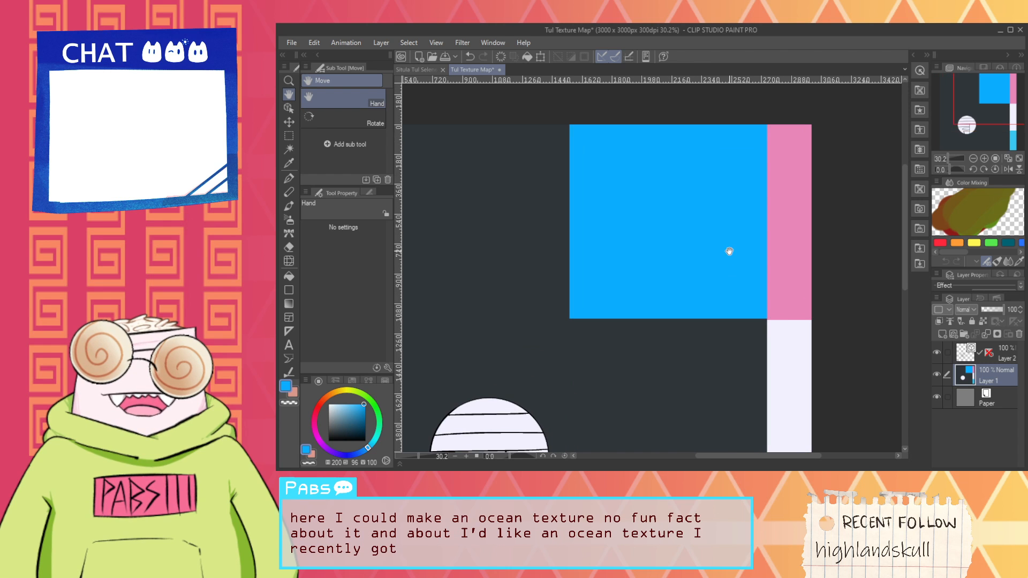
scroll(666, 340, "down", 2)
left_click_drag(663, 364, 688, 259)
scroll(697, 308, "up", 2)
scroll(787, 193, "down", 2)
scroll(715, 214, "up", 2)
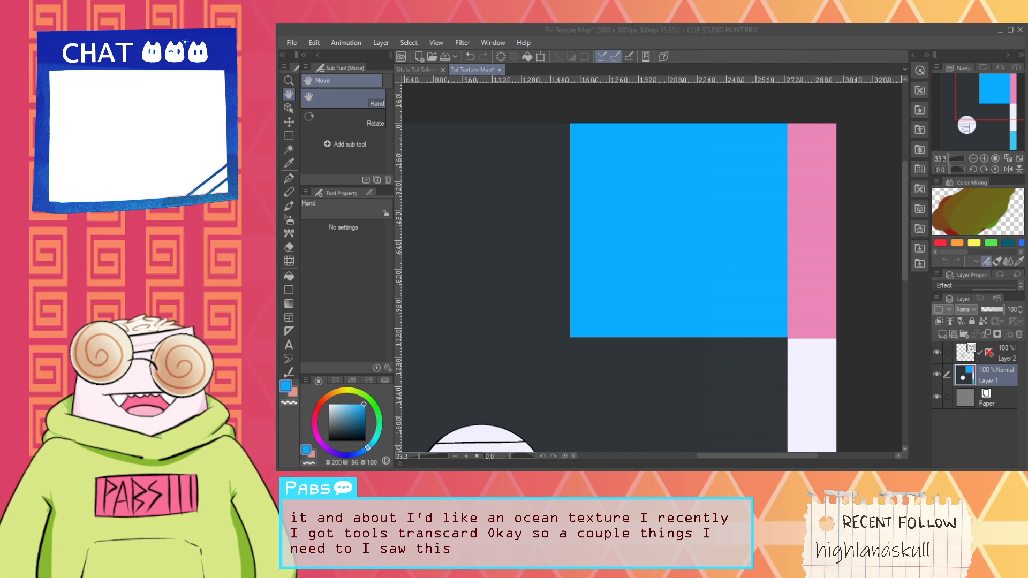
Step: Examine the five stages of the How 2 Draw Water reference image, cjmkz9i.bmp, and return to Tul Texture Map
left_click(870, 35)
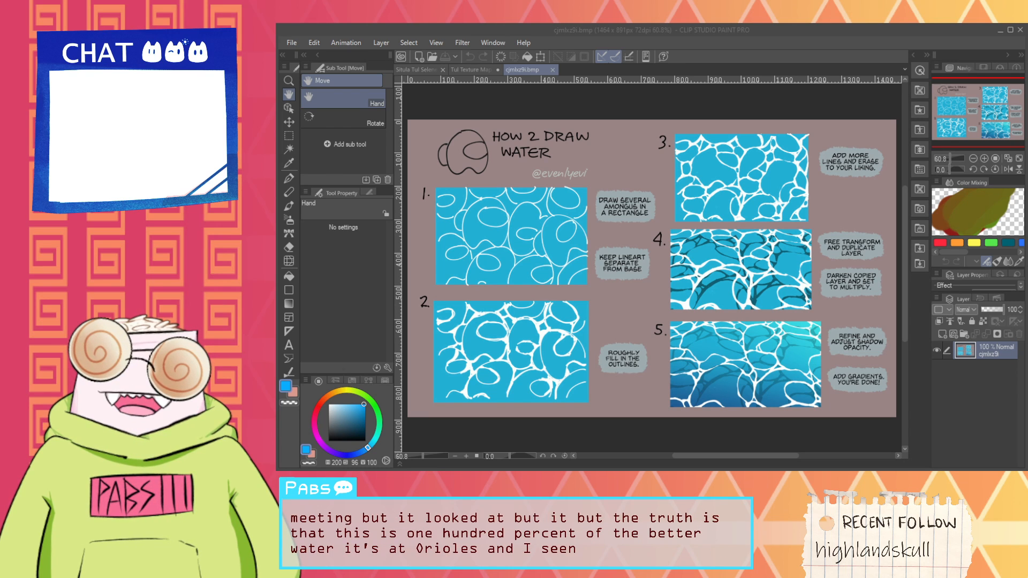
scroll(702, 197, "up", 6)
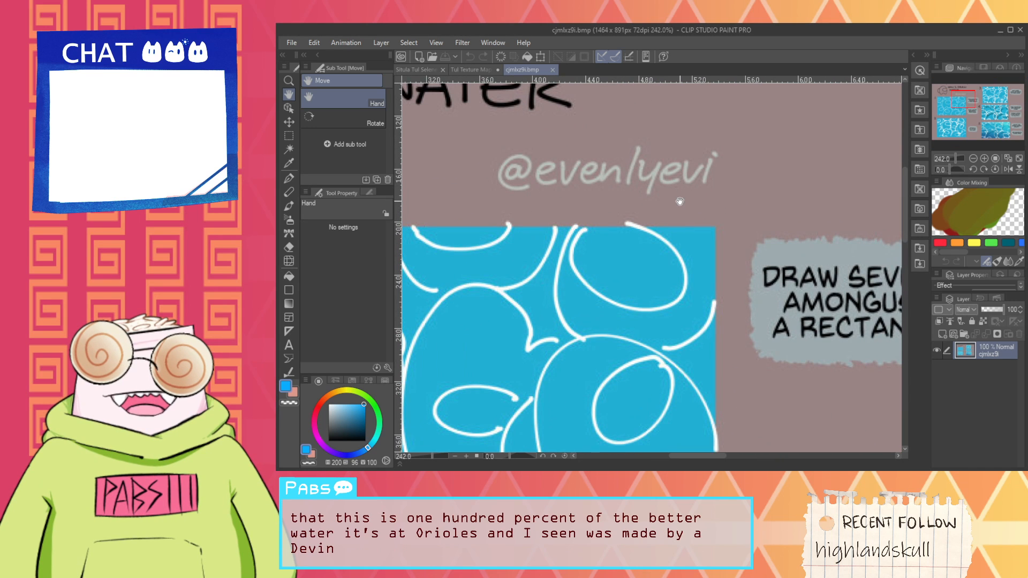
scroll(573, 169, "up", 3)
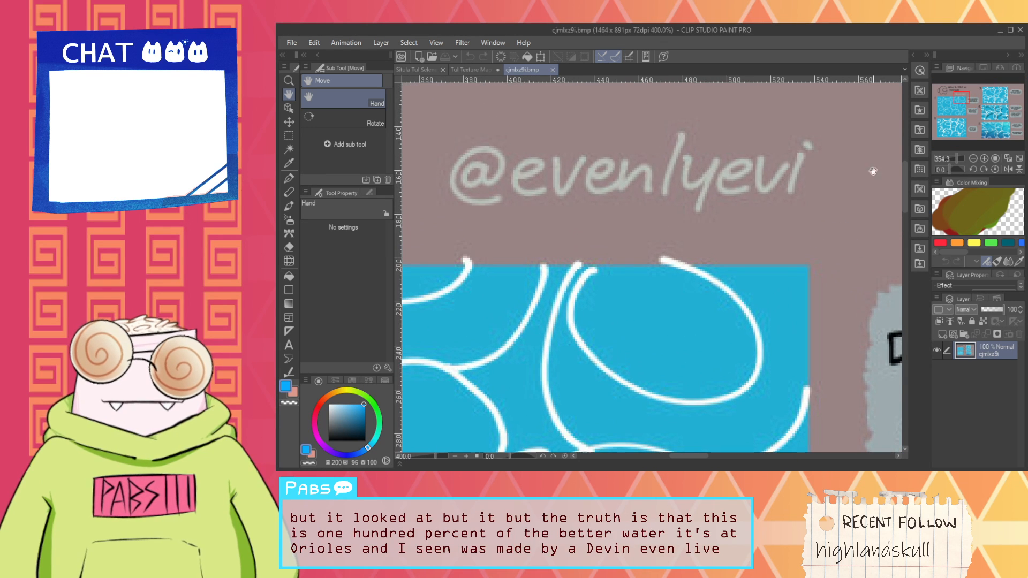
scroll(891, 202, "down", 5)
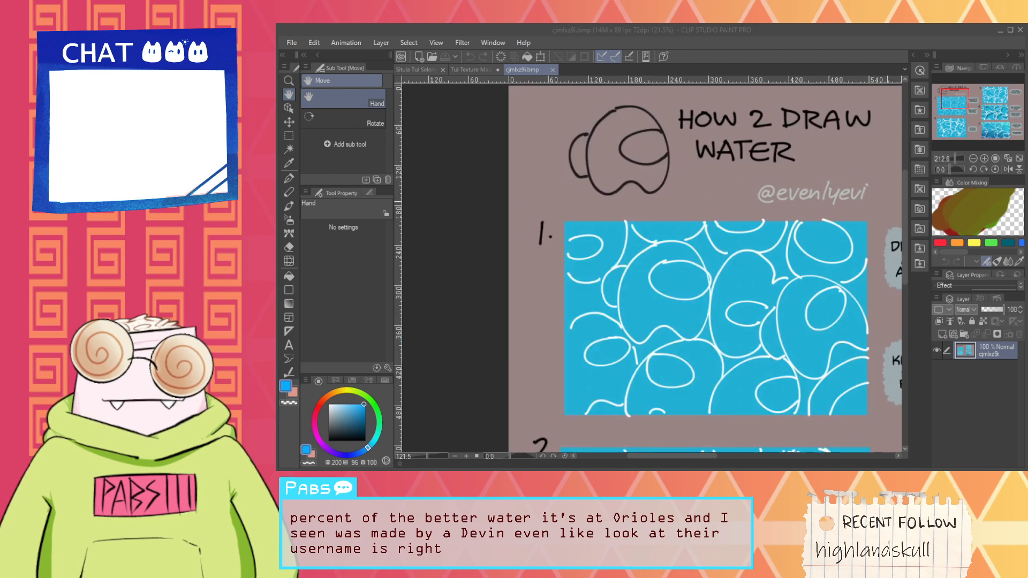
scroll(771, 221, "down", 1)
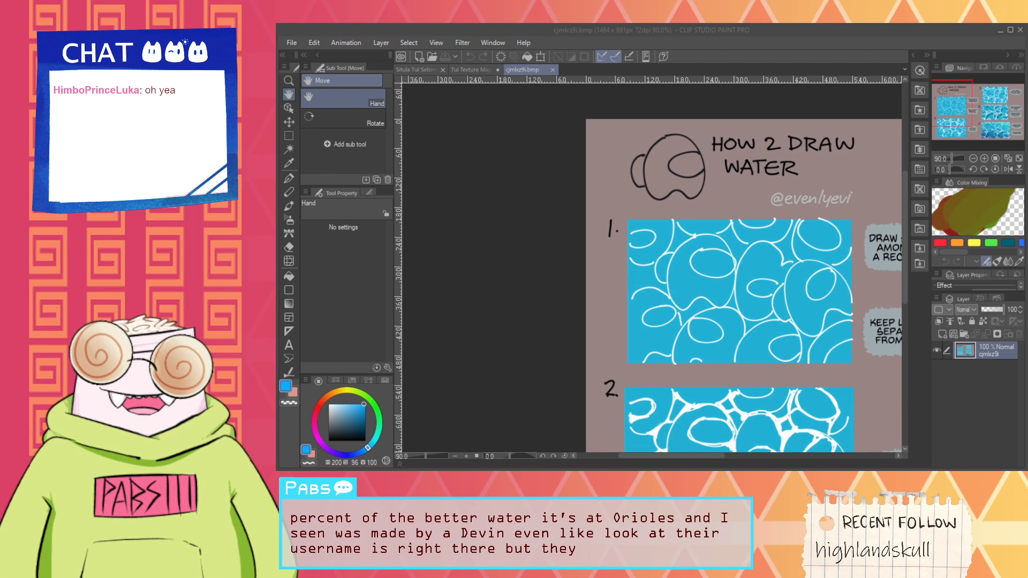
left_click_drag(819, 264, 718, 231)
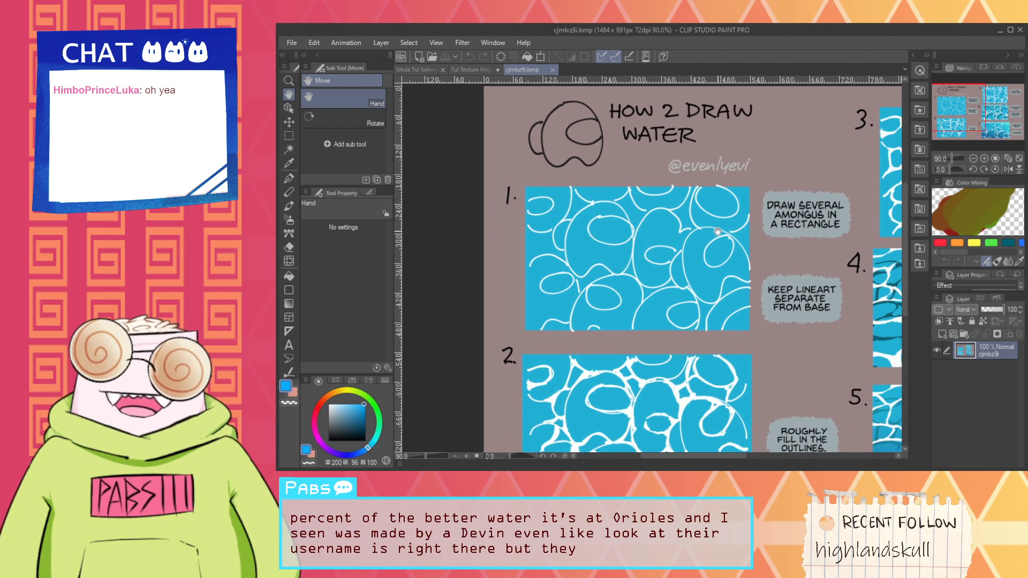
scroll(717, 234, "down", 1)
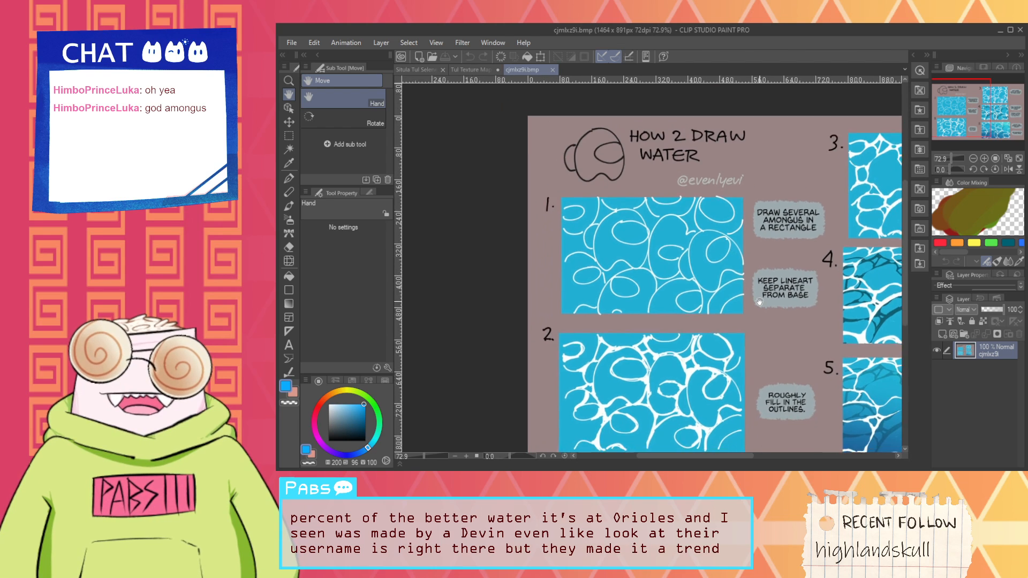
left_click_drag(759, 302, 733, 273)
scroll(699, 266, "down", 1)
scroll(624, 219, "up", 5)
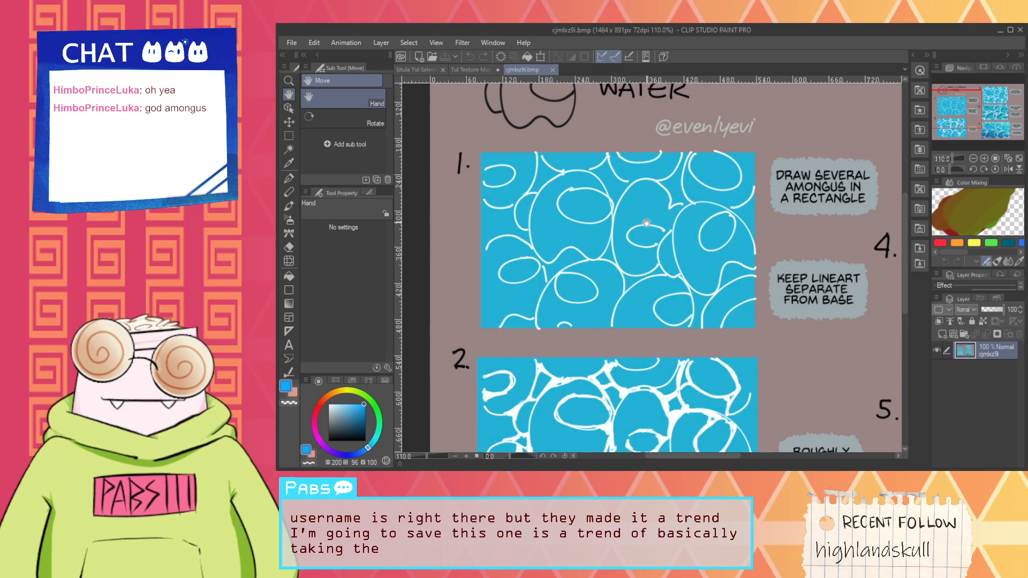
scroll(646, 223, "down", 5)
left_click_drag(627, 407, 600, 370)
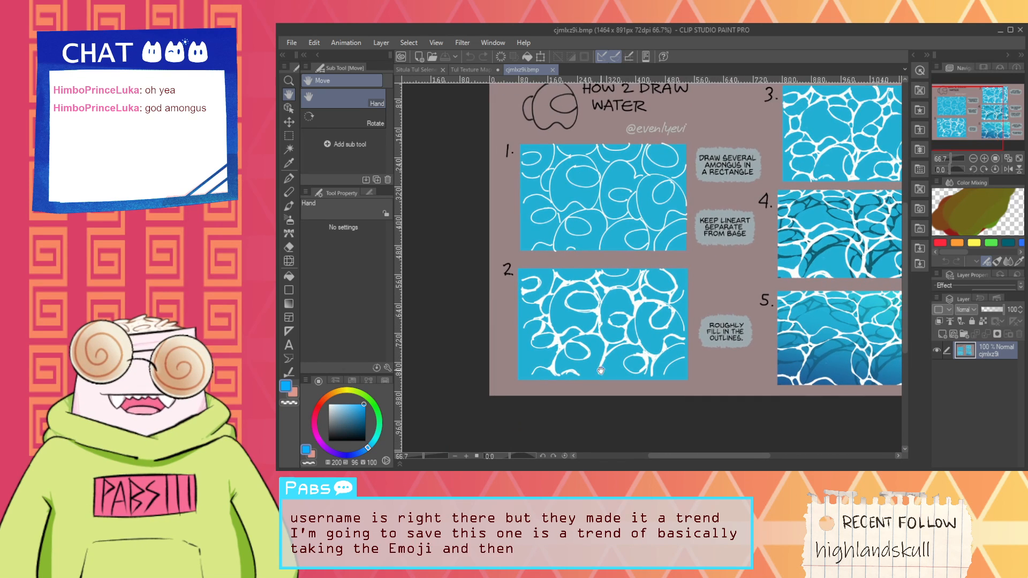
left_click_drag(690, 384, 625, 408)
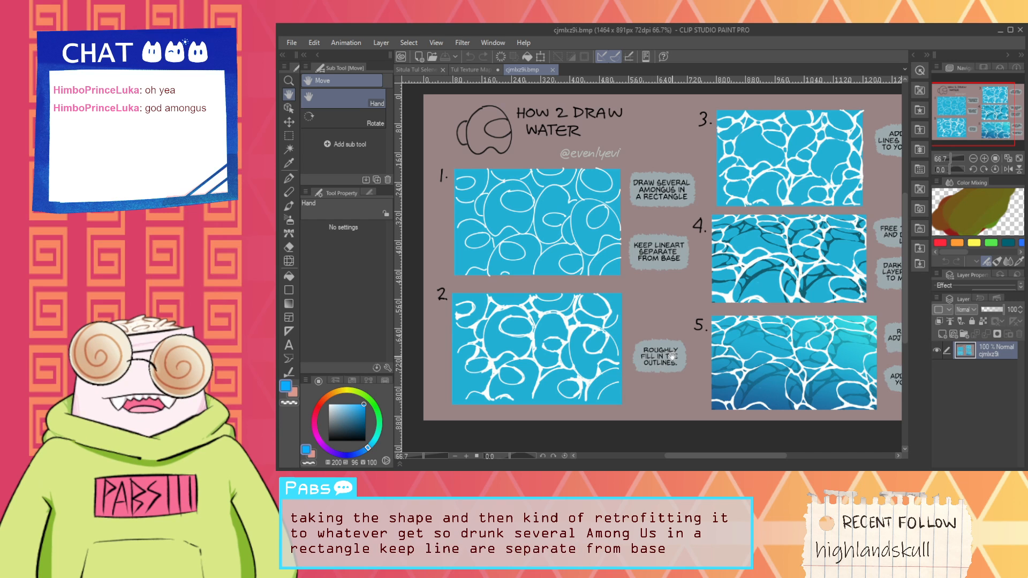
left_click_drag(768, 322, 652, 325)
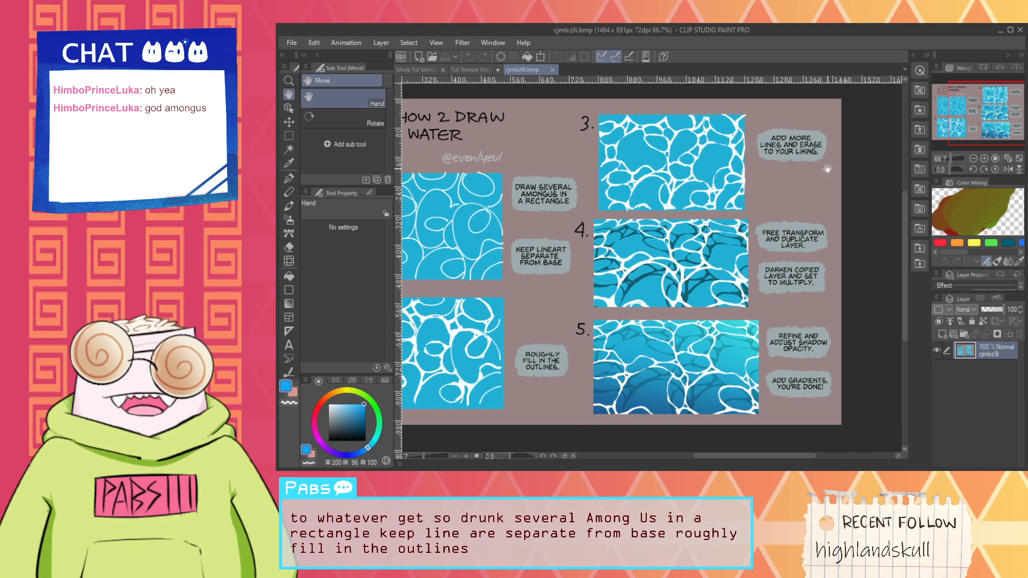
left_click_drag(755, 214, 788, 189)
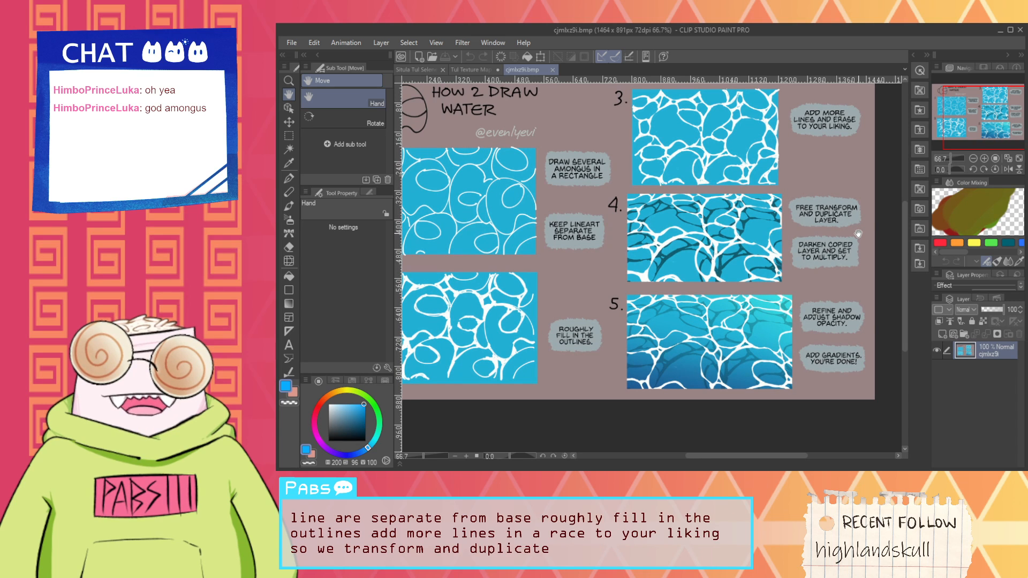
scroll(859, 233, "down", 2)
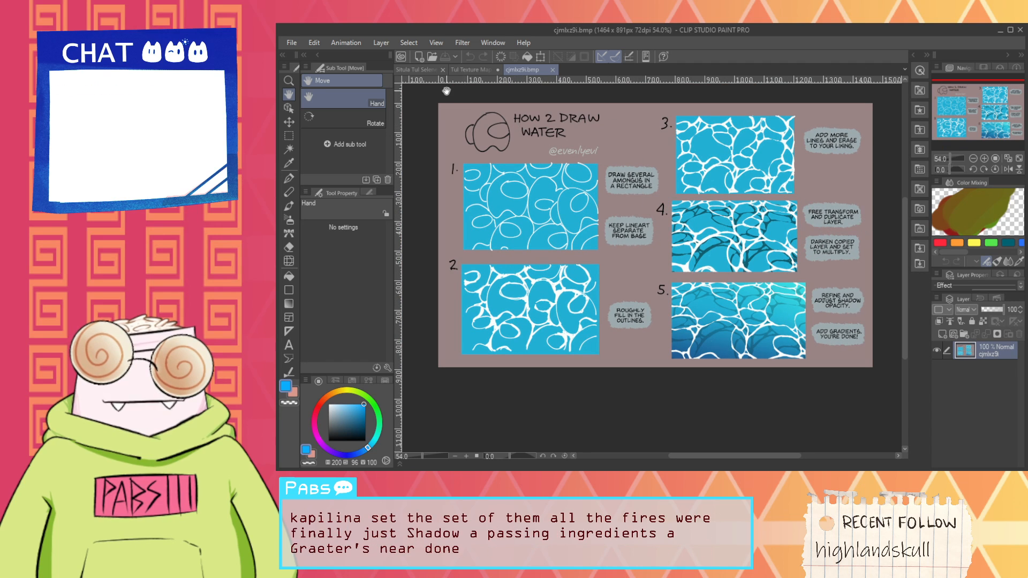
left_click(471, 70)
scroll(651, 188, "up", 1)
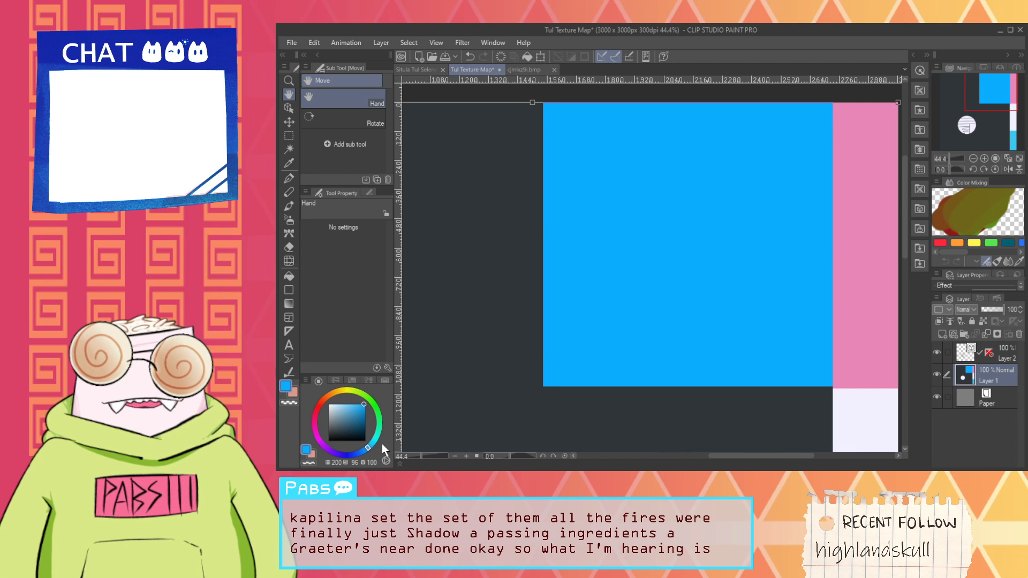
Step: Try filling the blue rectangle with a more muted blue, hue 200, saturation 87, value 91
mouse_move(353, 410)
left_mouse_down()
mouse_move(344, 419)
mouse_move(363, 410)
left_mouse_up()
key("g")
left_click(579, 344)
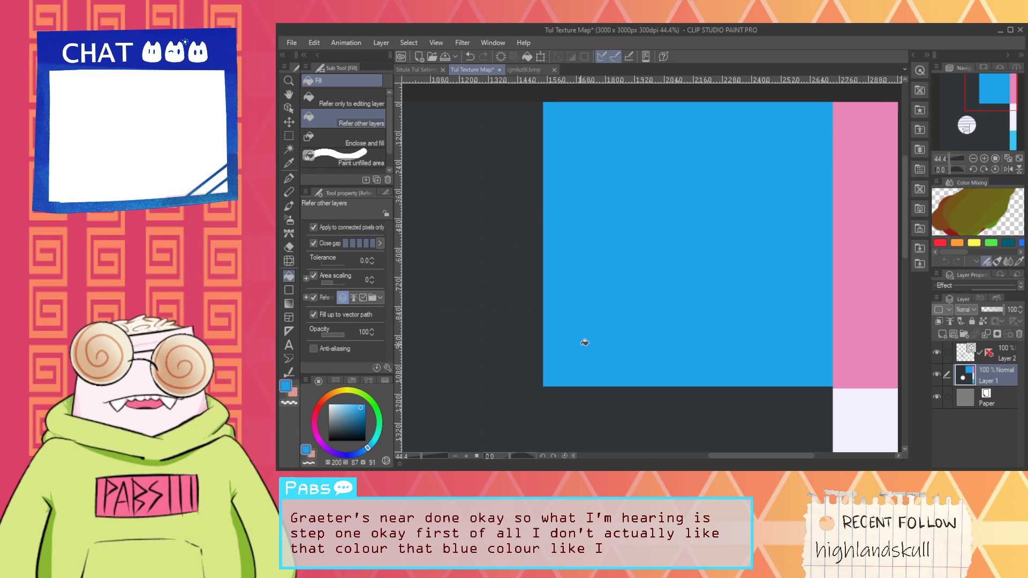
scroll(586, 342, "down", 2)
scroll(576, 322, "up", 1)
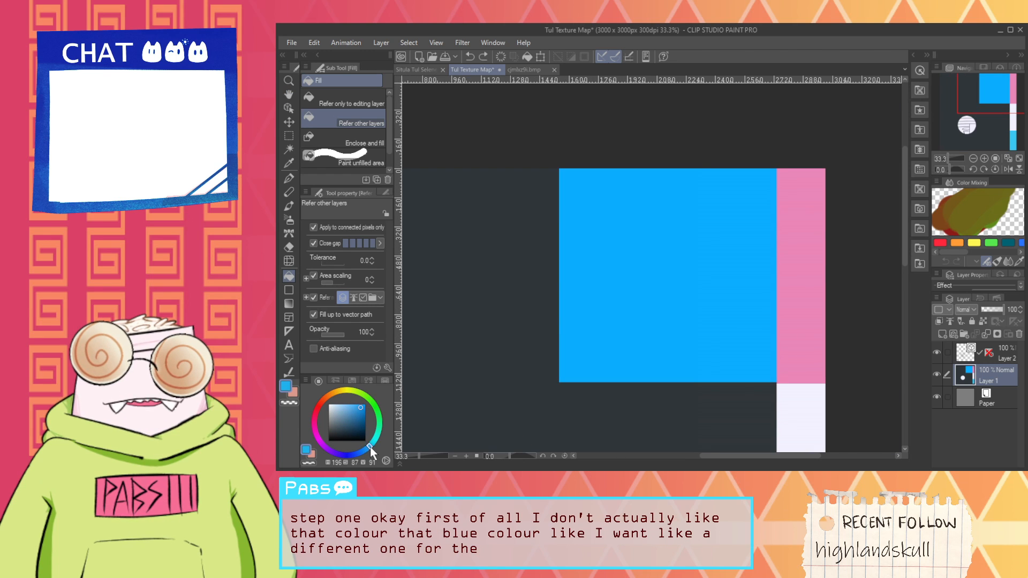
Step: Fill the blue rectangle beside the pink strip with teal blue, hue 190, saturation 80, value 83
left_click_drag(371, 451, 378, 455)
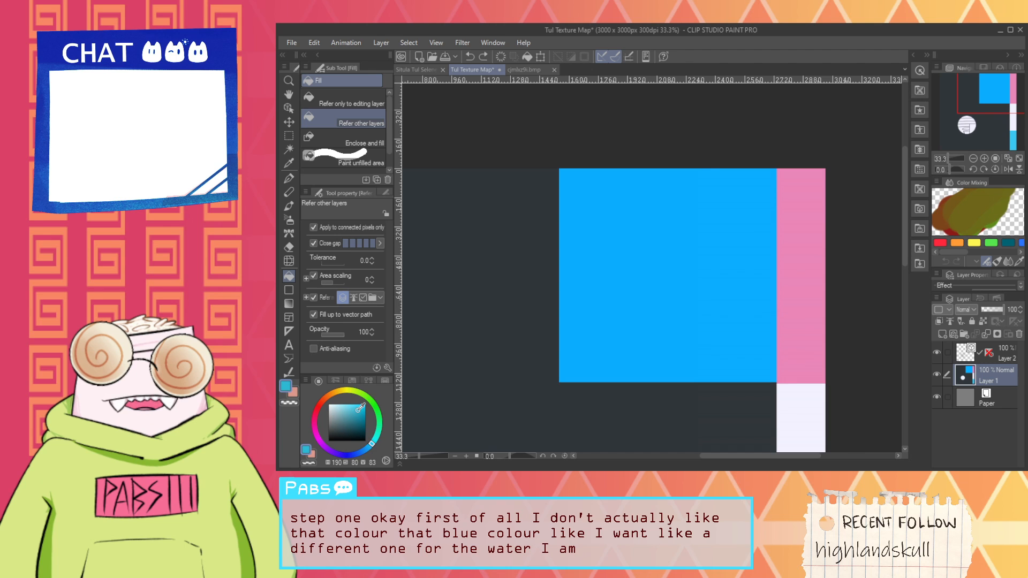
left_click(634, 322)
scroll(633, 321, "down", 1)
scroll(652, 311, "up", 2)
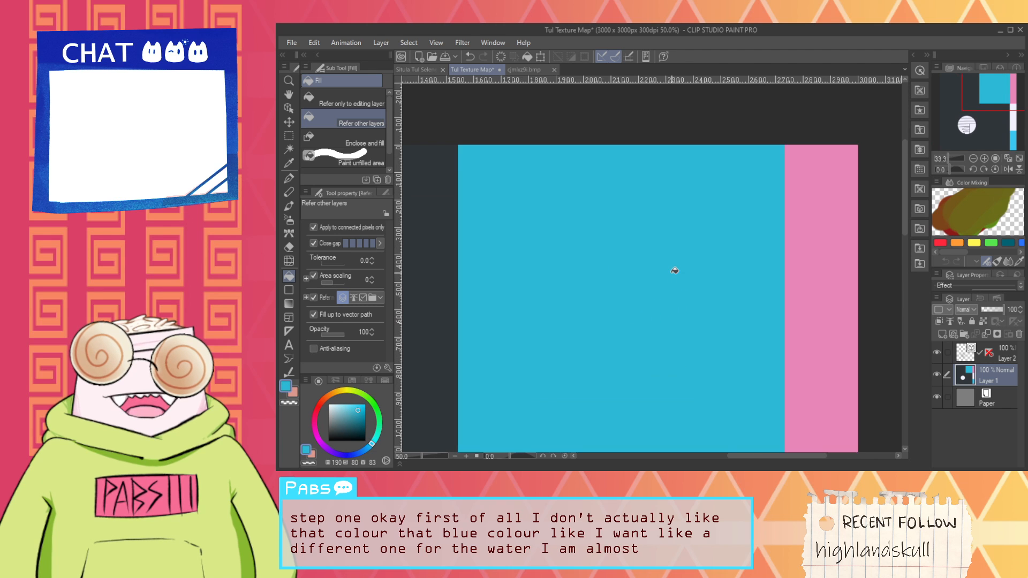
scroll(674, 271, "down", 1)
key("h")
left_click_drag(651, 287, 668, 282)
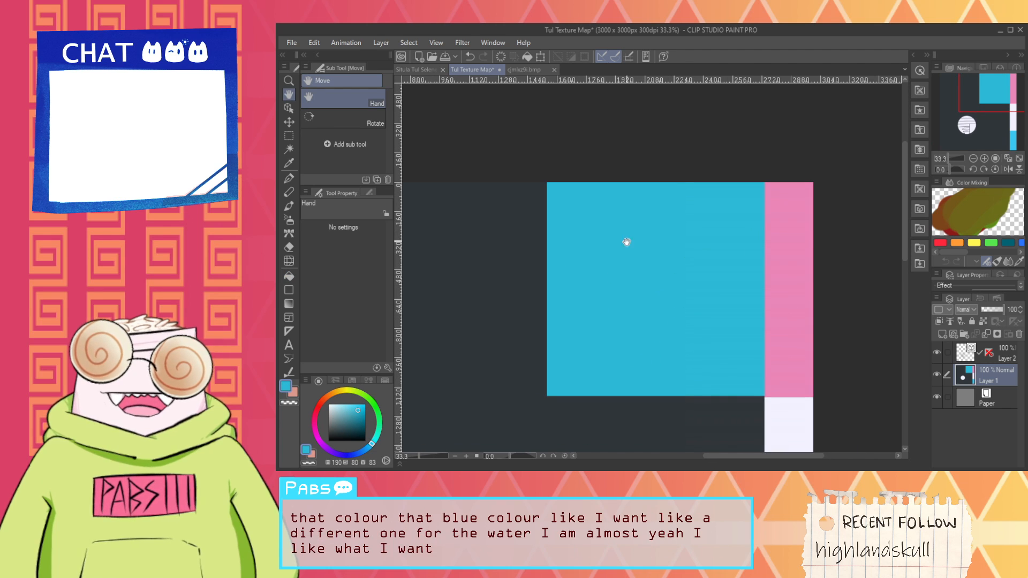
Step: Select the teal blue rectangle on Layer 1 and add a new layer directly above it
key("w")
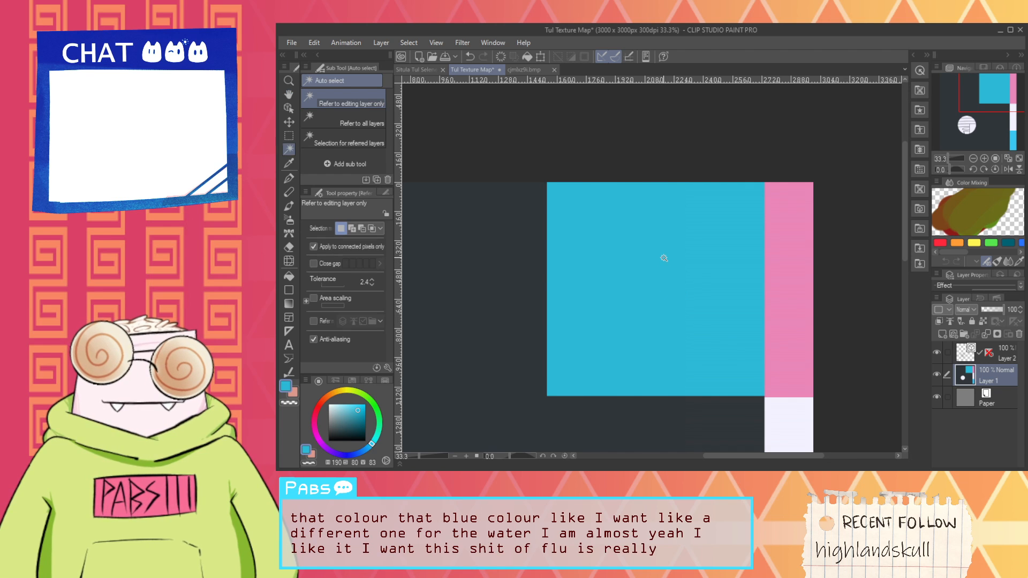
left_click(664, 258)
scroll(653, 294, "up", 2)
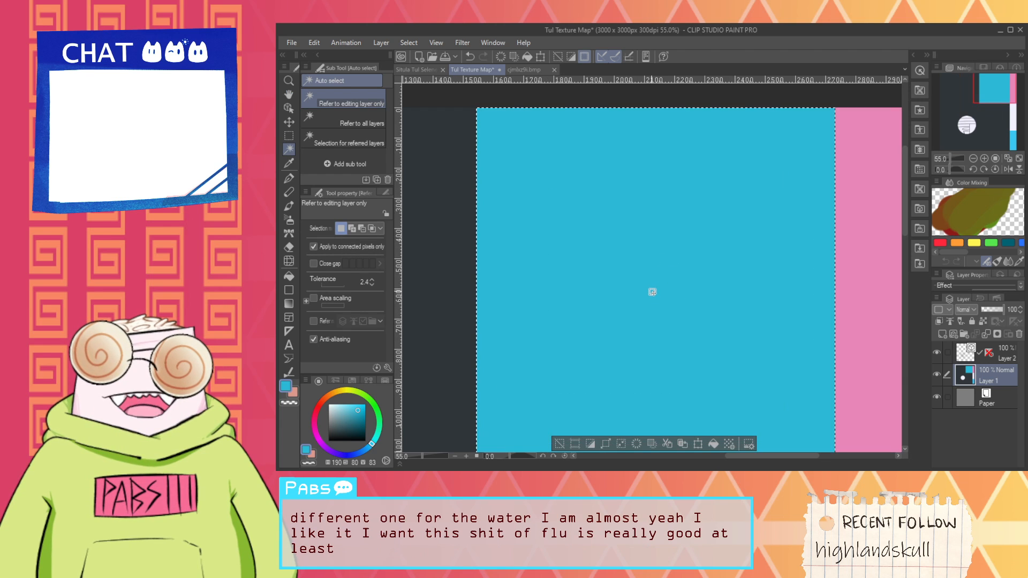
scroll(651, 292, "down", 1)
left_click(942, 334)
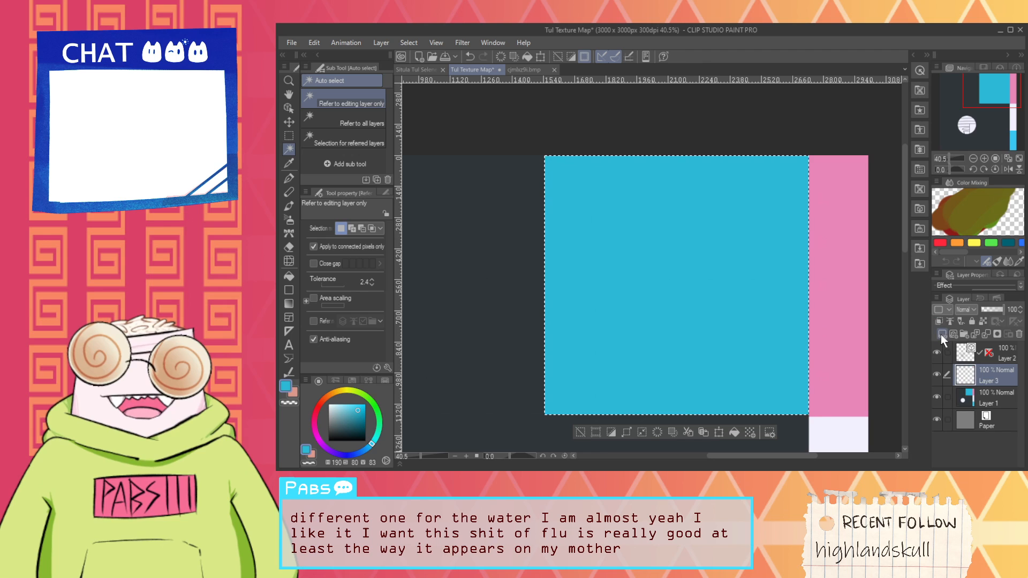
Step: Sample the off-white of the strip below the pink one as the drawing colour and choose the G-pen
key("h")
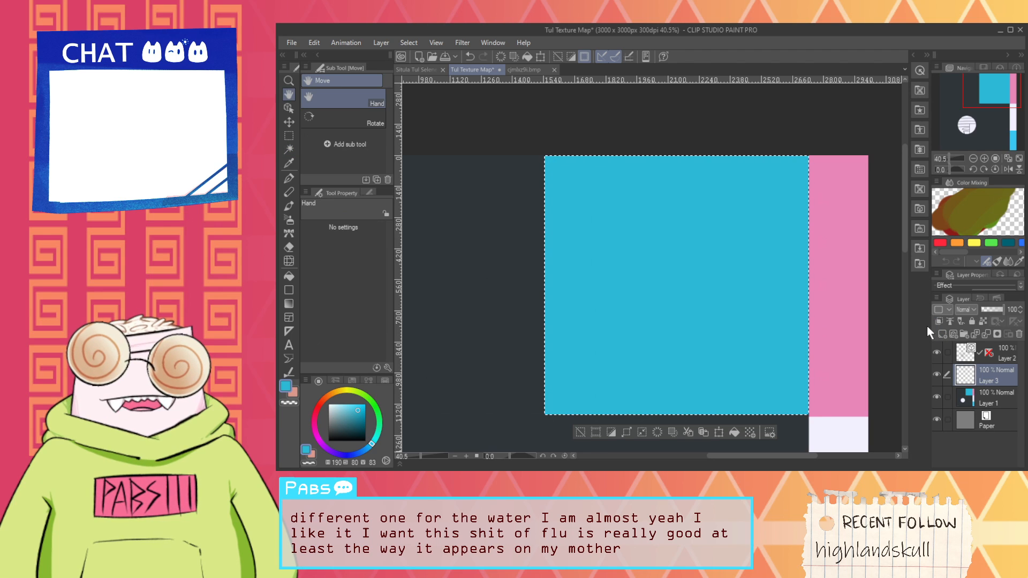
left_click_drag(796, 379, 757, 332)
key("i")
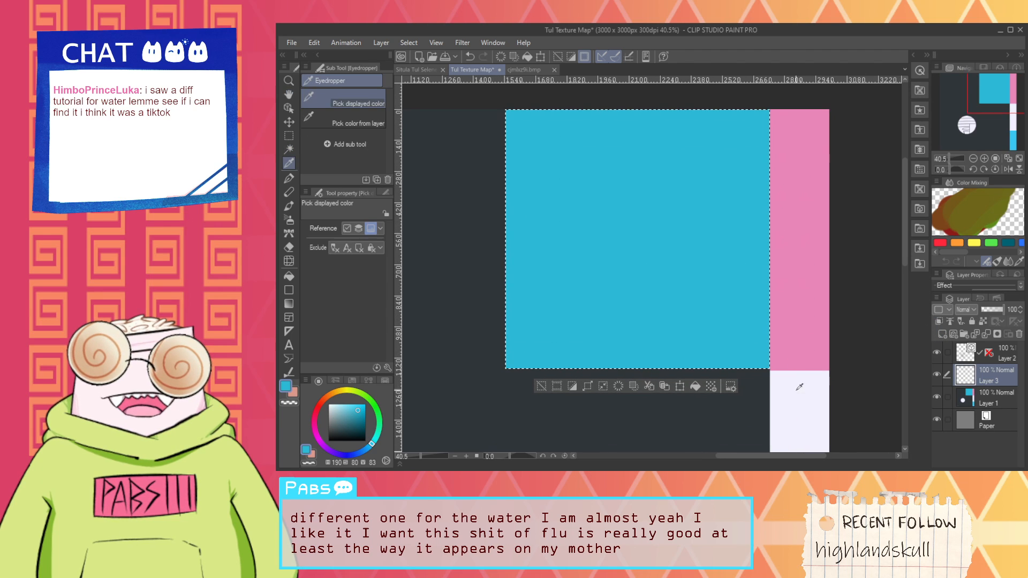
left_click(798, 386)
key("p")
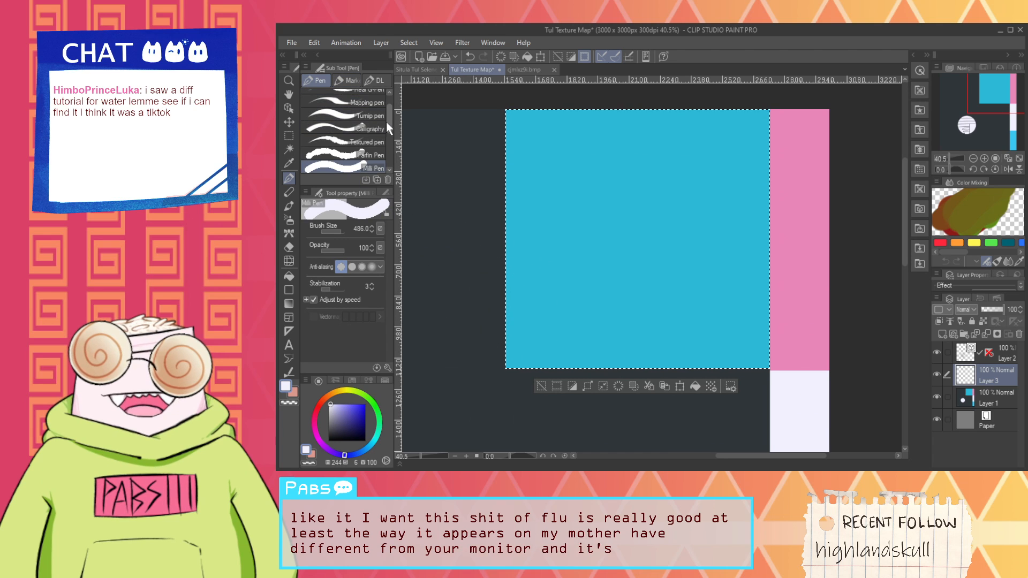
scroll(386, 122, "up", 2)
left_click(362, 96)
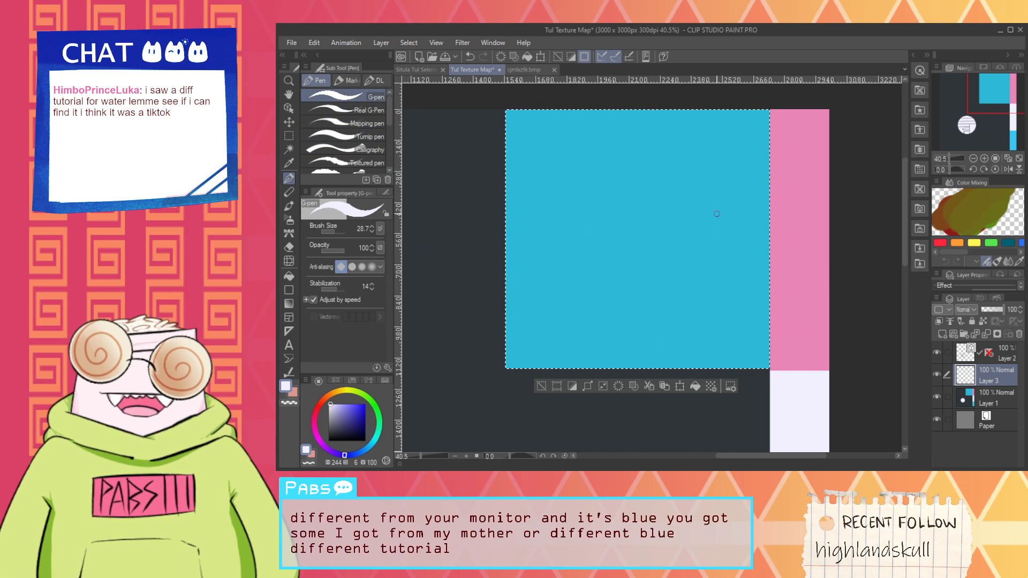
Step: Draw an off-white Among Us outline with backpack, legs and oval visor in the lower-left part of the teal rectangle on Layer 3
scroll(568, 331, "up", 1)
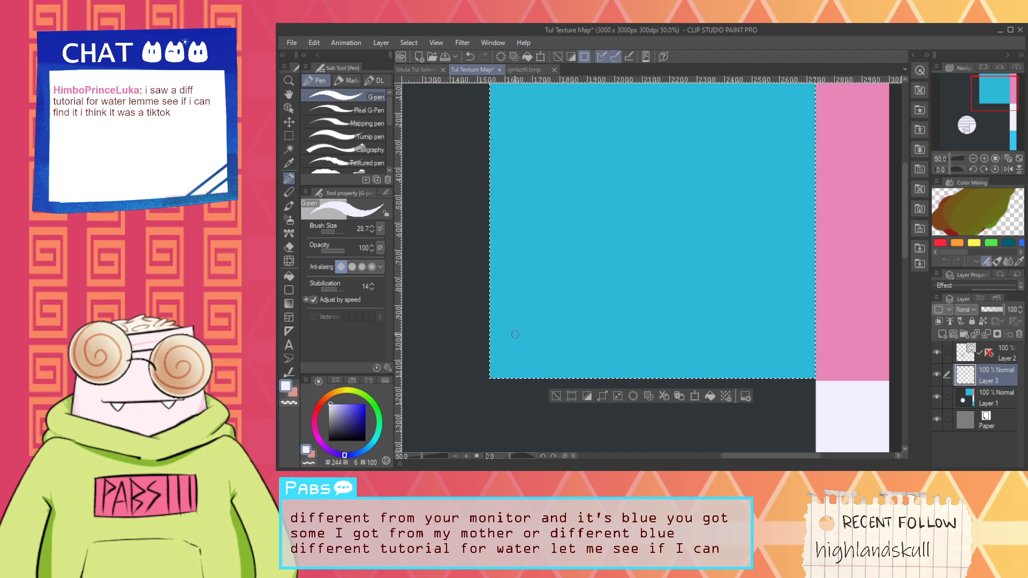
key("ctrl+z")
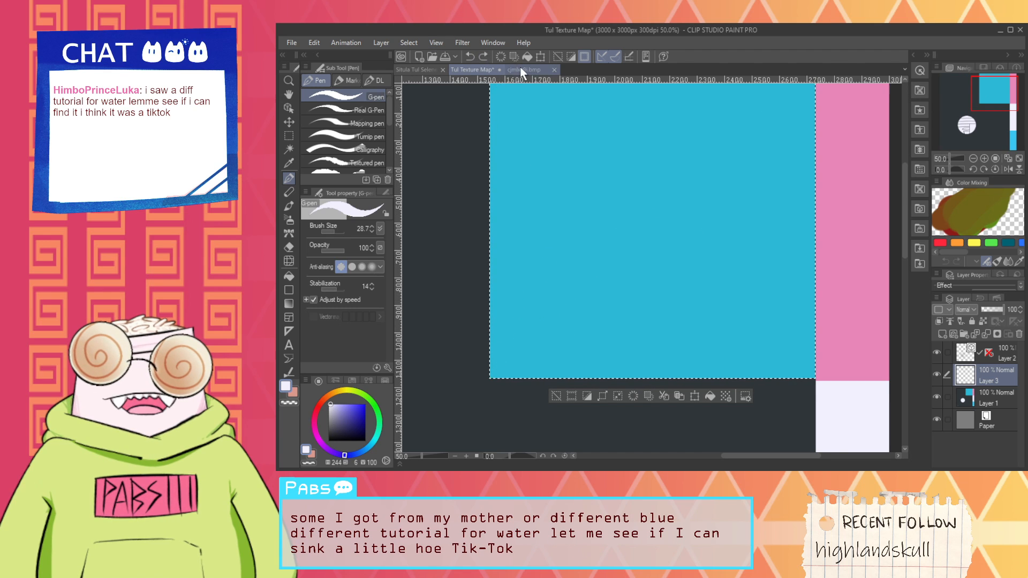
left_click(520, 68)
left_click(467, 70)
mouse_move(583, 209)
left_mouse_down()
mouse_move(503, 271)
mouse_move(561, 254)
left_mouse_up()
left_click_drag(515, 343, 643, 167)
key("ctrl+z")
mouse_move(506, 349)
left_mouse_down()
mouse_move(669, 241)
mouse_move(624, 346)
left_mouse_up()
left_click_drag(503, 353, 636, 322)
key("ctrl+z")
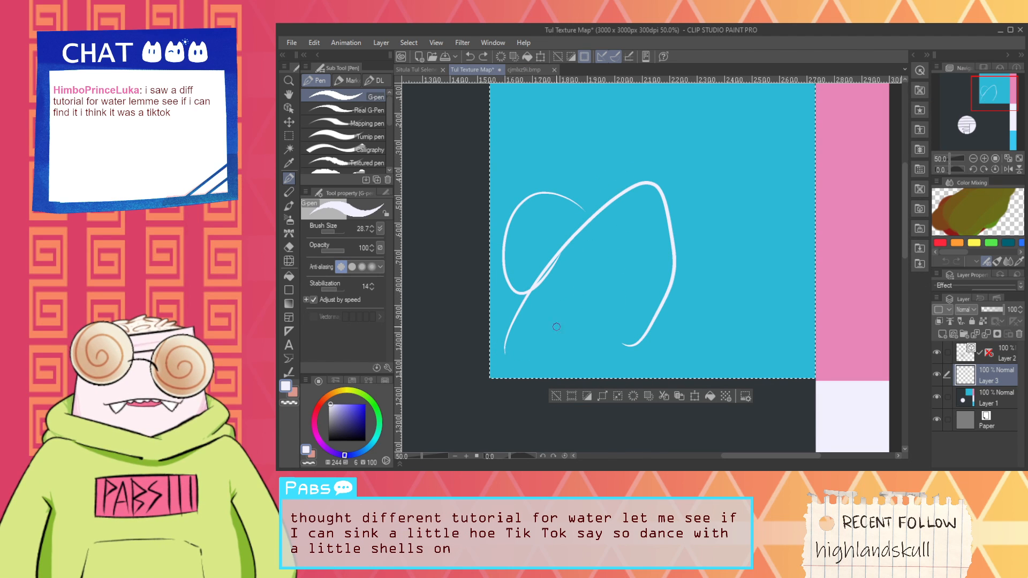
mouse_move(645, 228)
left_mouse_down()
mouse_move(626, 284)
mouse_move(610, 245)
left_mouse_up()
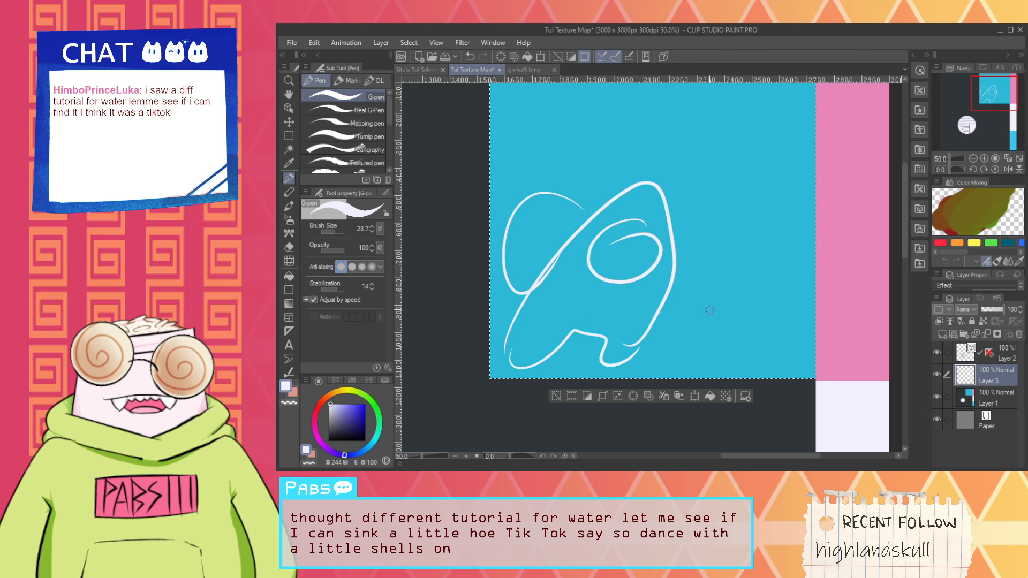
key("space")
left_click_drag(738, 273, 645, 342)
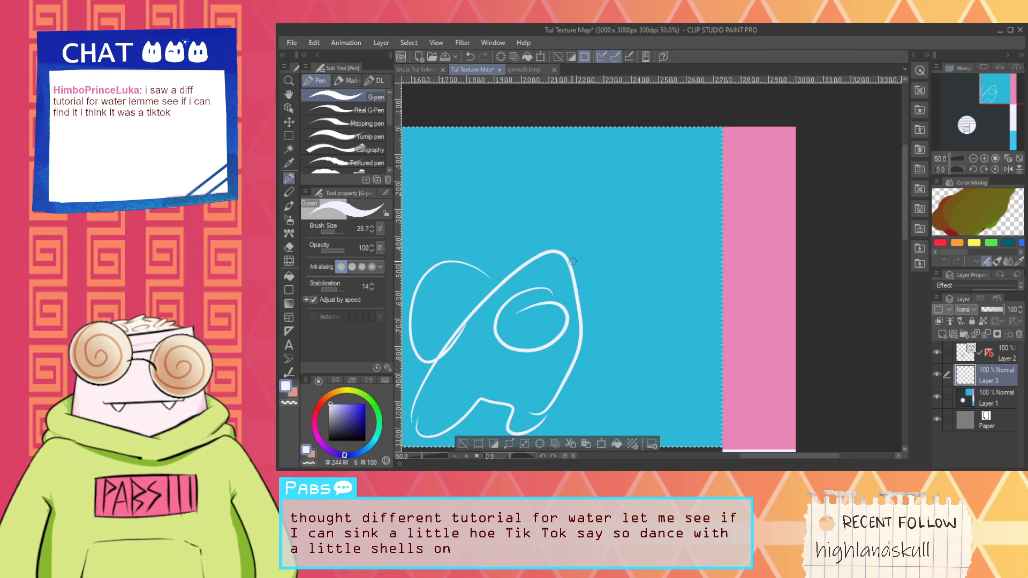
Step: Draw a second off-white Among Us outline with legs, backpack and visor beside the first, cropped by the pink strip
key("ctrl+z")
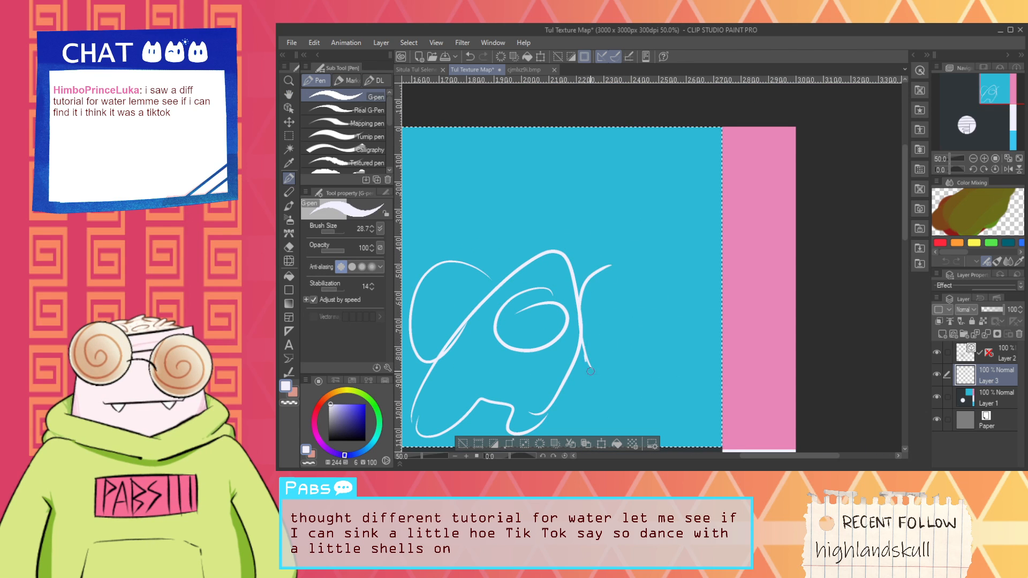
mouse_move(590, 370)
left_mouse_down()
mouse_move(707, 334)
mouse_move(713, 257)
left_mouse_up()
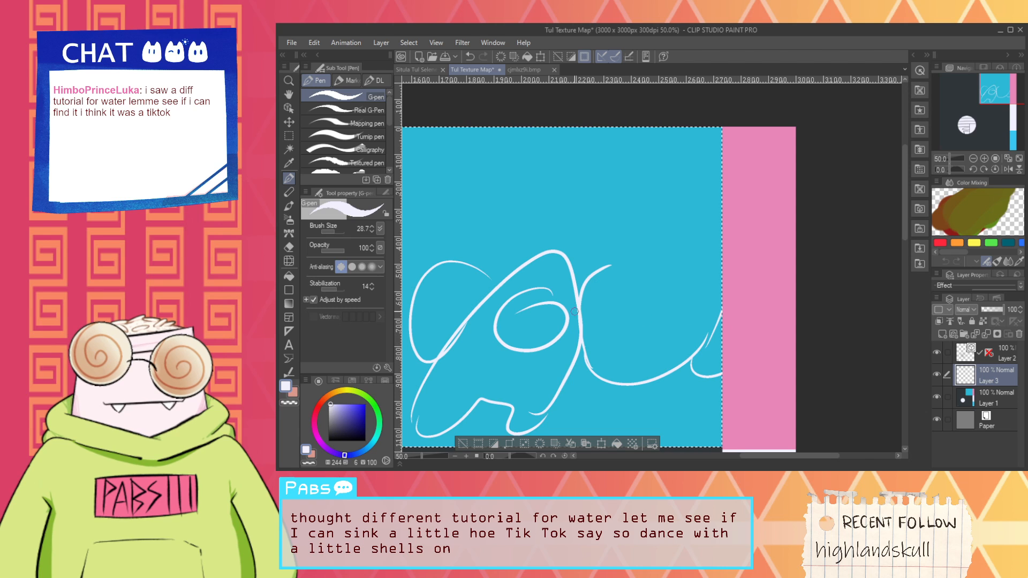
left_click_drag(575, 311, 670, 192)
left_click_drag(611, 327, 616, 320)
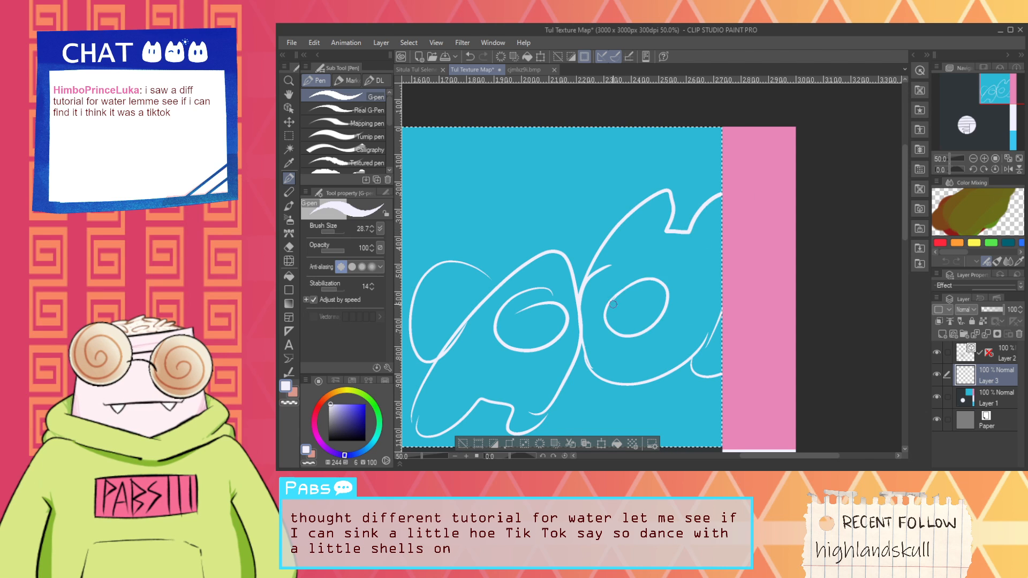
Step: Draw a third off-white outline with legs, backpack and visor above the first two, cropped by the teal rectangle's upper edge
mouse_move(571, 255)
left_mouse_down()
mouse_move(699, 303)
mouse_move(702, 190)
left_mouse_up()
key("ctrl+z")
left_click_drag(708, 334, 749, 186)
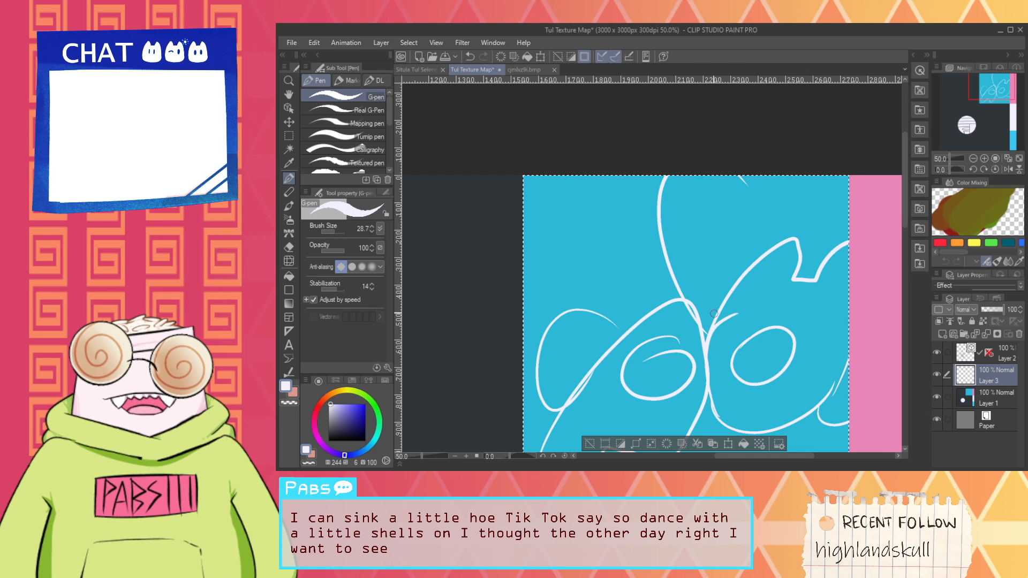
mouse_move(721, 288)
left_mouse_down()
mouse_move(749, 275)
mouse_move(775, 201)
mouse_move(774, 219)
left_mouse_up()
left_click_drag(784, 178, 778, 228)
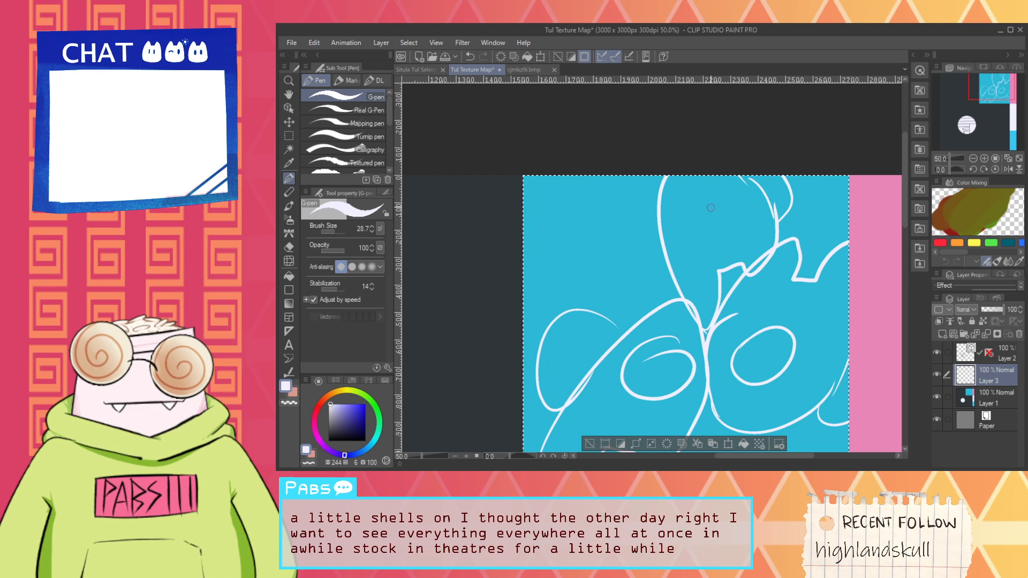
left_click_drag(691, 203, 684, 212)
Step: Draw a smaller off-white outline with legs, backpack and visor above the first outline's backpack
scroll(622, 291, "up", 1)
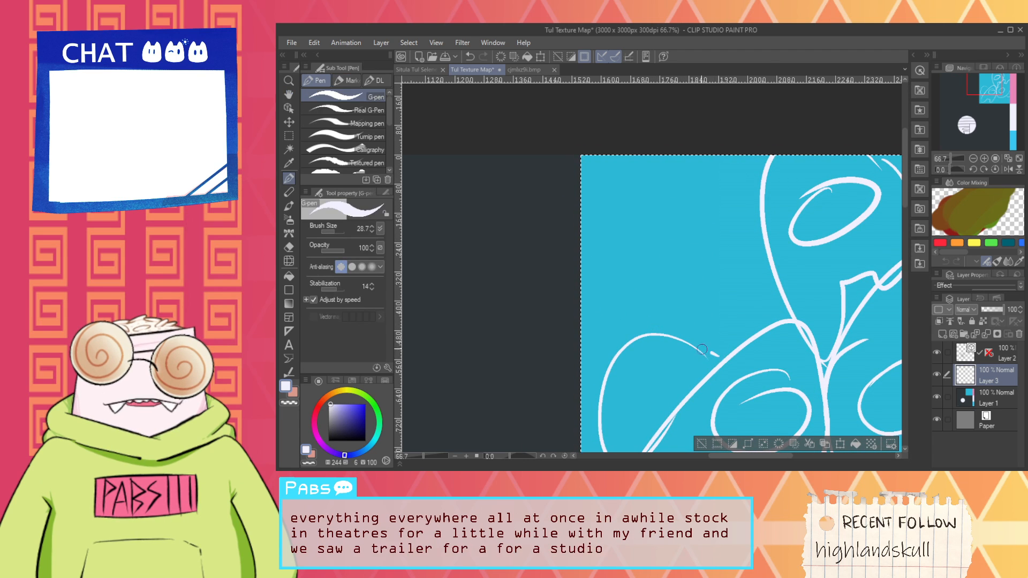
mouse_move(724, 357)
left_mouse_down()
mouse_move(622, 307)
mouse_move(648, 285)
mouse_move(660, 237)
mouse_move(744, 275)
mouse_move(779, 327)
left_mouse_up()
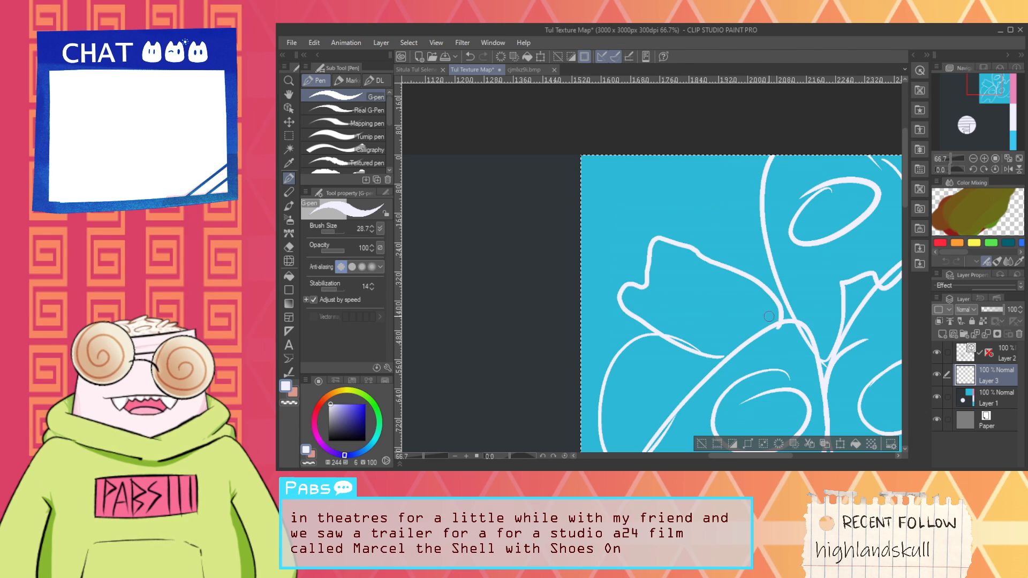
mouse_move(696, 249)
left_mouse_down()
mouse_move(771, 283)
mouse_move(748, 304)
mouse_move(705, 305)
left_mouse_up()
middle_click_drag(691, 321, 750, 355)
middle_click_drag(667, 378, 674, 313)
left_click_drag(642, 384, 678, 268)
key("ctrl+z")
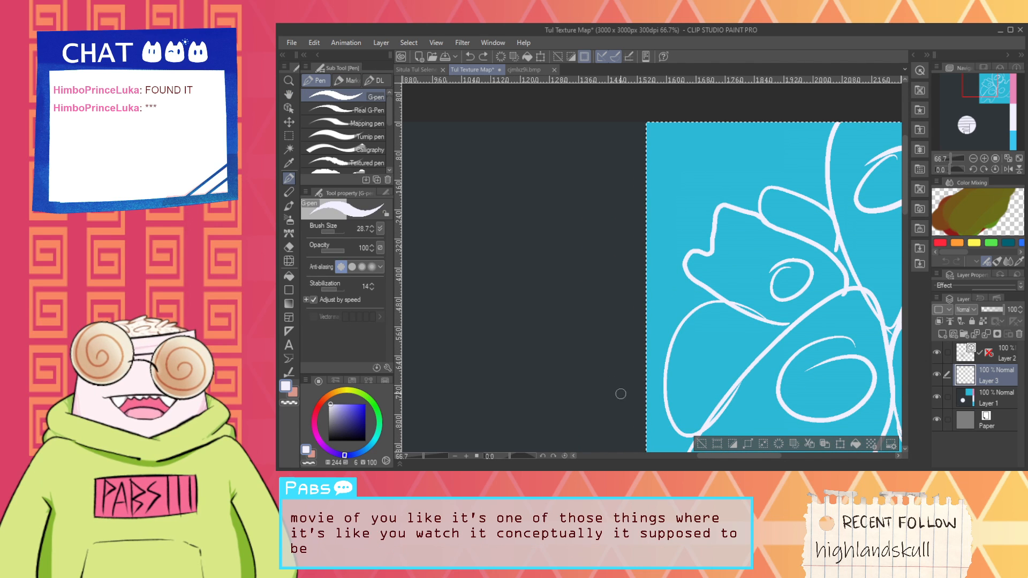
mouse_move(620, 393)
left_mouse_down()
mouse_move(661, 236)
mouse_move(670, 346)
mouse_move(664, 239)
mouse_move(669, 263)
mouse_move(638, 381)
left_mouse_up()
key("ctrl+z")
key("ctrl+z")
Step: Draw a partial off-white outline cropped by the teal rectangle's left edge and touch up its curve using sampled off-white
key("space")
left_click_drag(669, 236, 653, 267)
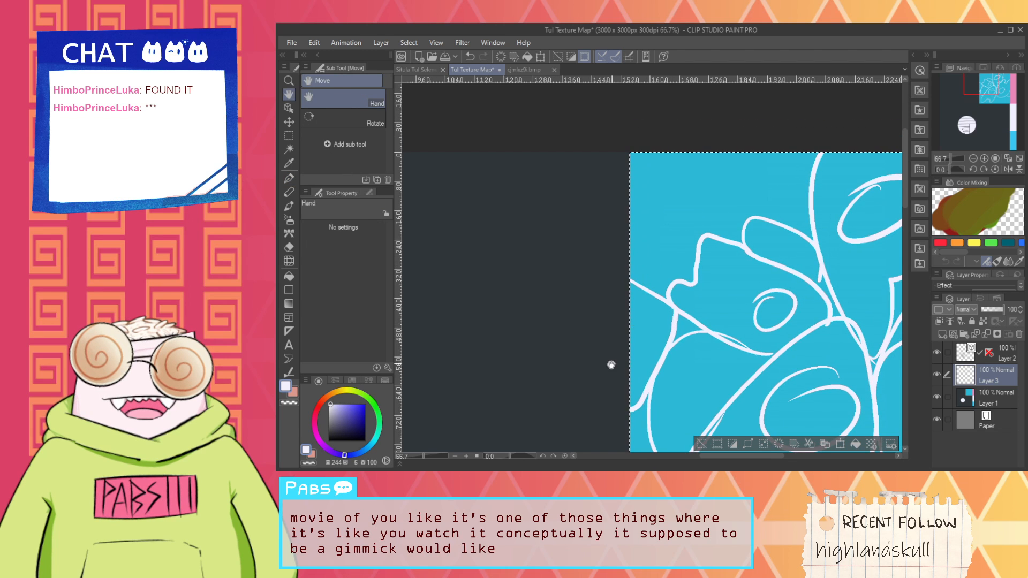
left_click_drag(617, 358, 585, 178)
key("alt")
left_click(640, 288)
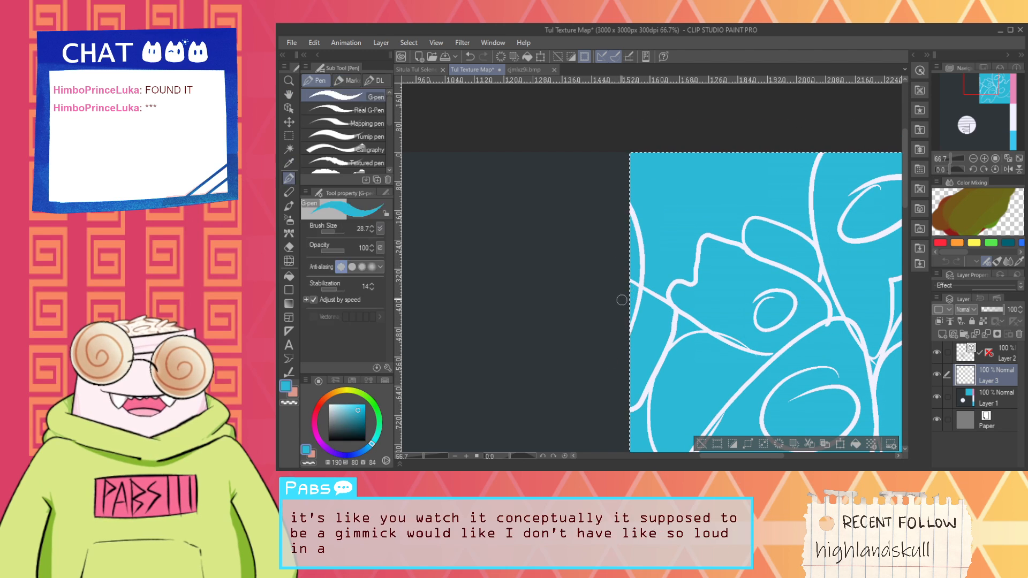
scroll(640, 285, "up", 2)
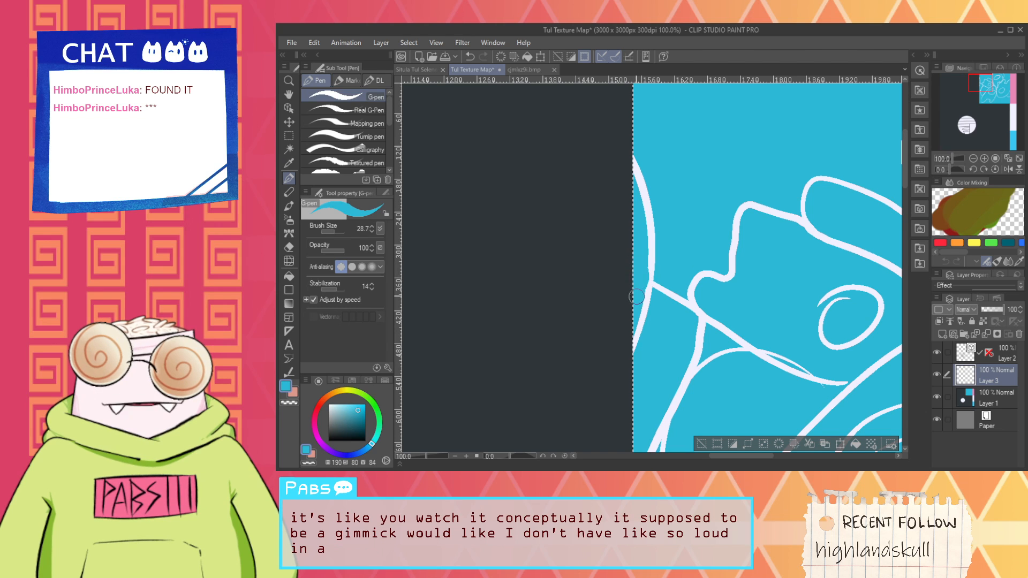
left_click(656, 250, "alt")
key("ctrl+z")
mouse_move(652, 269)
left_mouse_down()
mouse_move(641, 305)
mouse_move(648, 296)
left_mouse_up()
Step: Add a cropped visor to the left-edge outline and a backpack curve reaching the small outline's leg
scroll(653, 275, "down", 2)
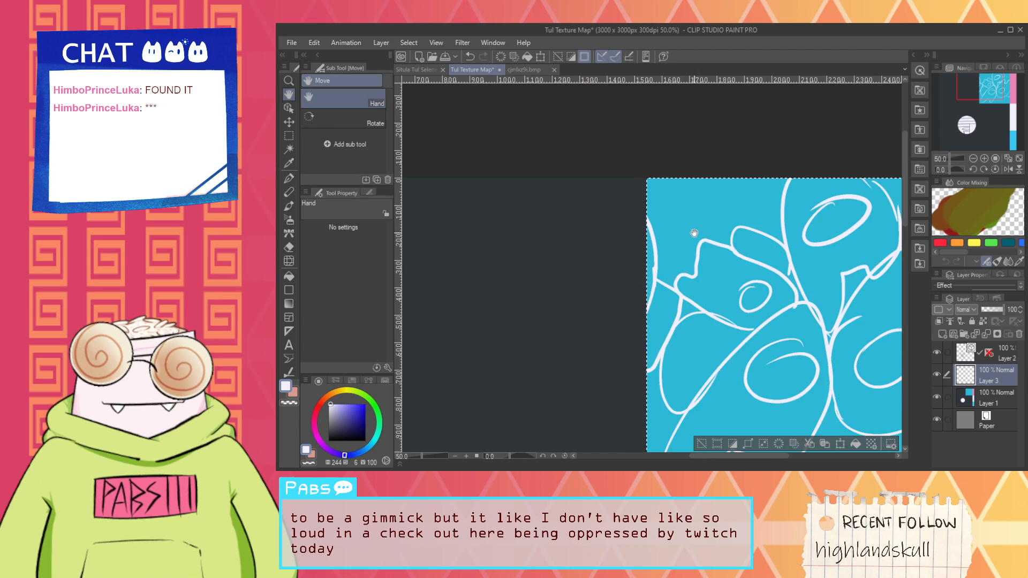
scroll(690, 233, "up", 2)
key("ctrl+z")
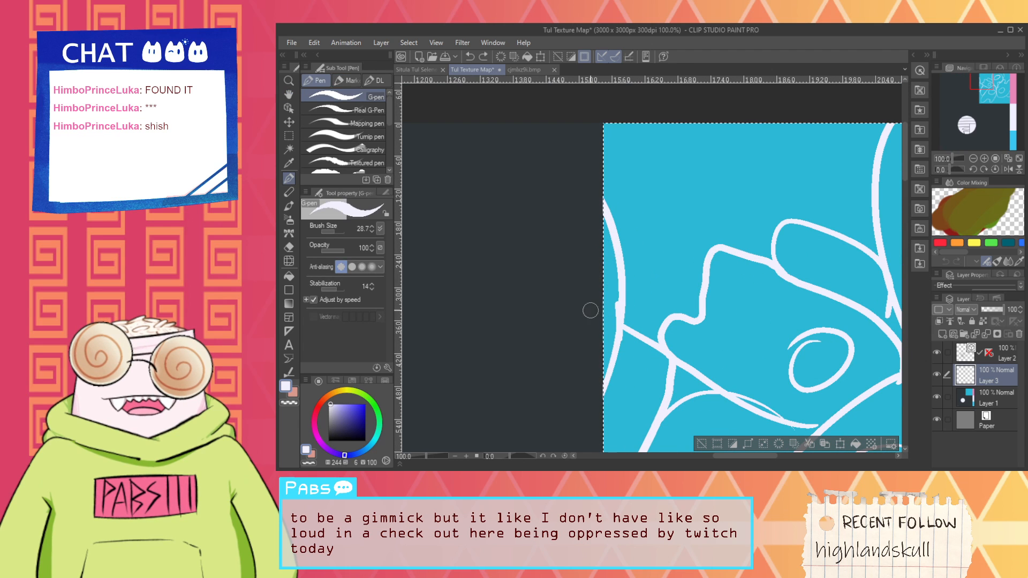
key("space")
left_click_drag(680, 246, 638, 317)
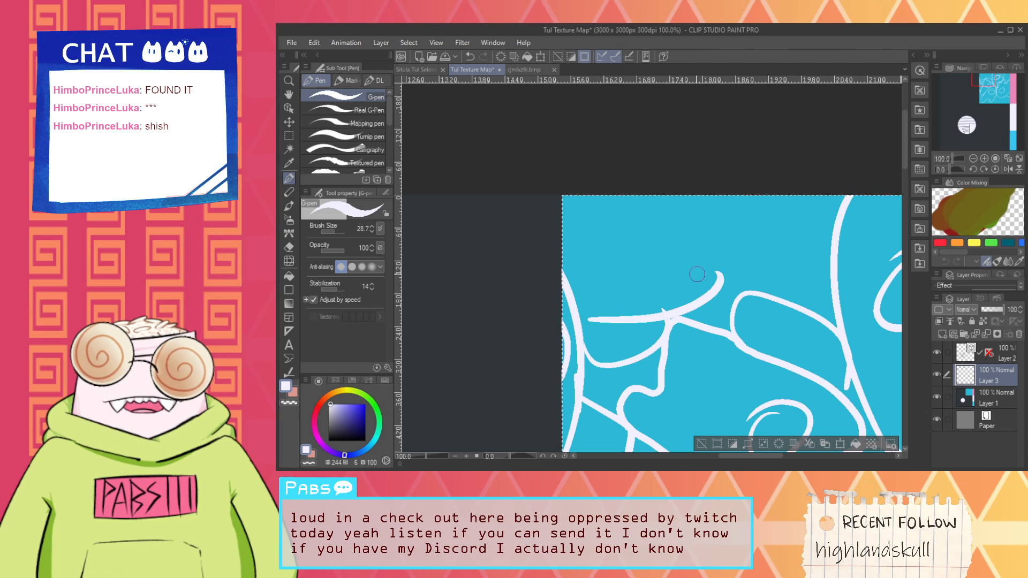
left_click_drag(572, 314, 718, 245)
key("ctrl+z")
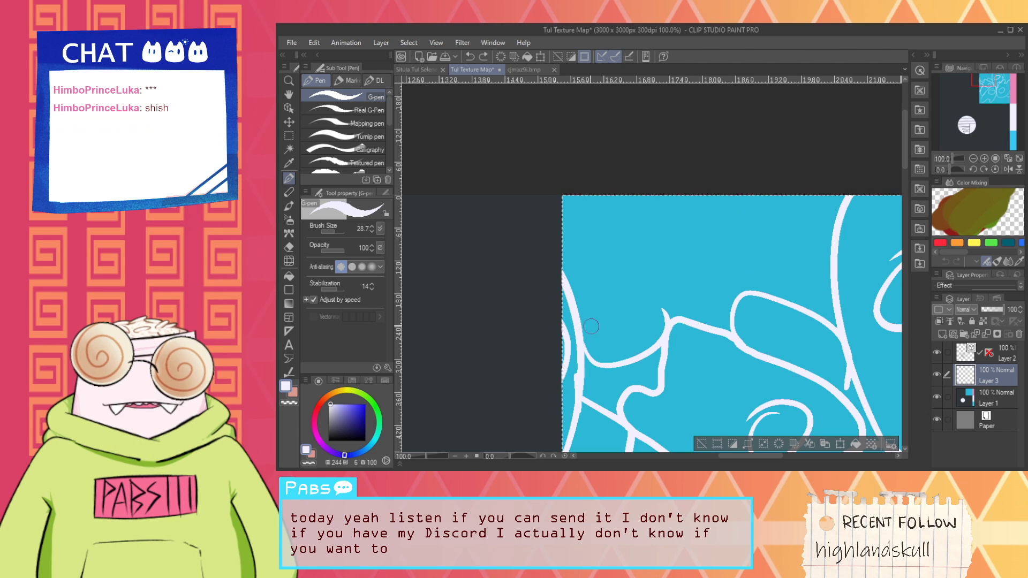
mouse_move(575, 291)
left_mouse_down()
mouse_move(625, 321)
mouse_move(700, 304)
mouse_move(589, 298)
mouse_move(716, 283)
left_mouse_up()
key("ctrl+z")
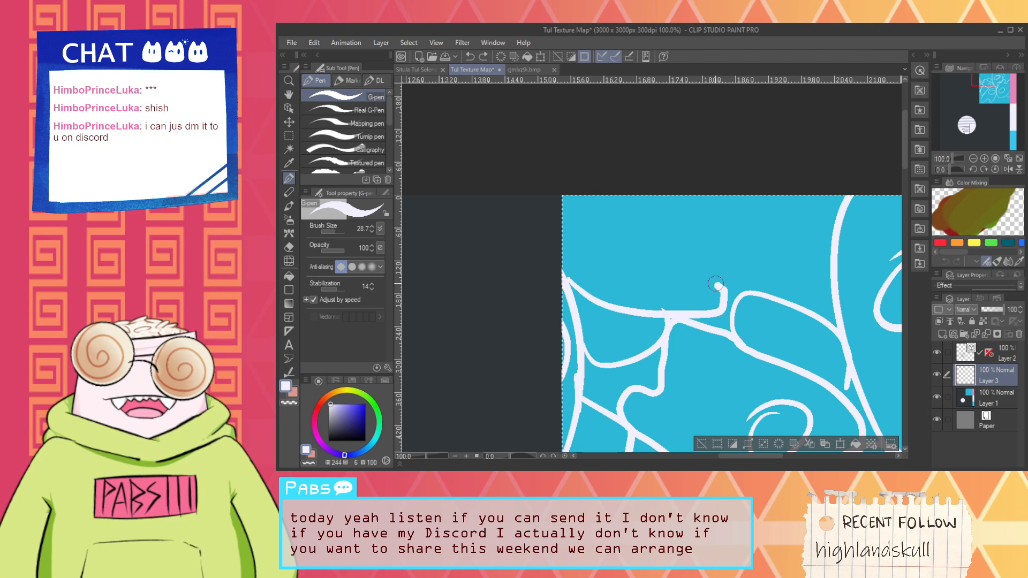
key("ctrl+z")
Step: Draw a cropped off-white outline with legs and a visor in the upper-left corner of the teal rectangle
mouse_move(563, 272)
left_mouse_down()
mouse_move(589, 286)
mouse_move(731, 289)
left_mouse_up()
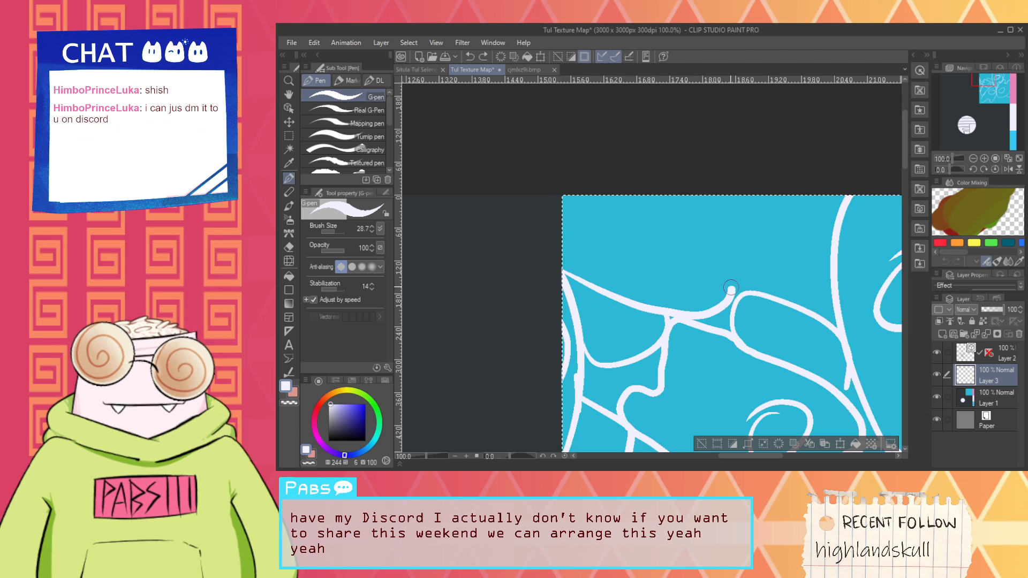
left_click_drag(736, 246, 721, 174)
left_click_drag(578, 198, 665, 189)
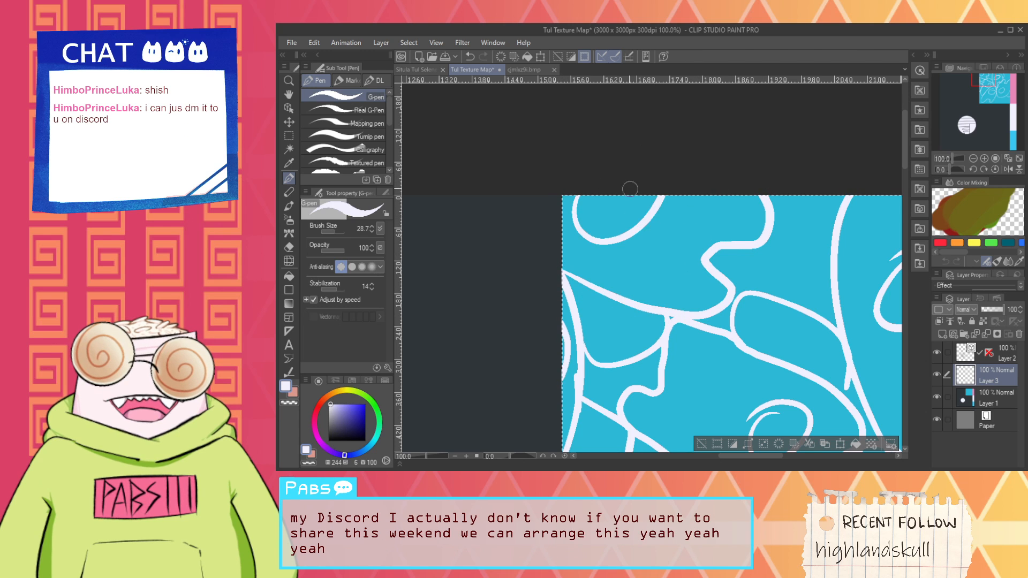
Step: Paint out the stray stroke beside the central junction in sampled teal and thicken the first outline's head line in off-white
left_click_drag(781, 286, 693, 301)
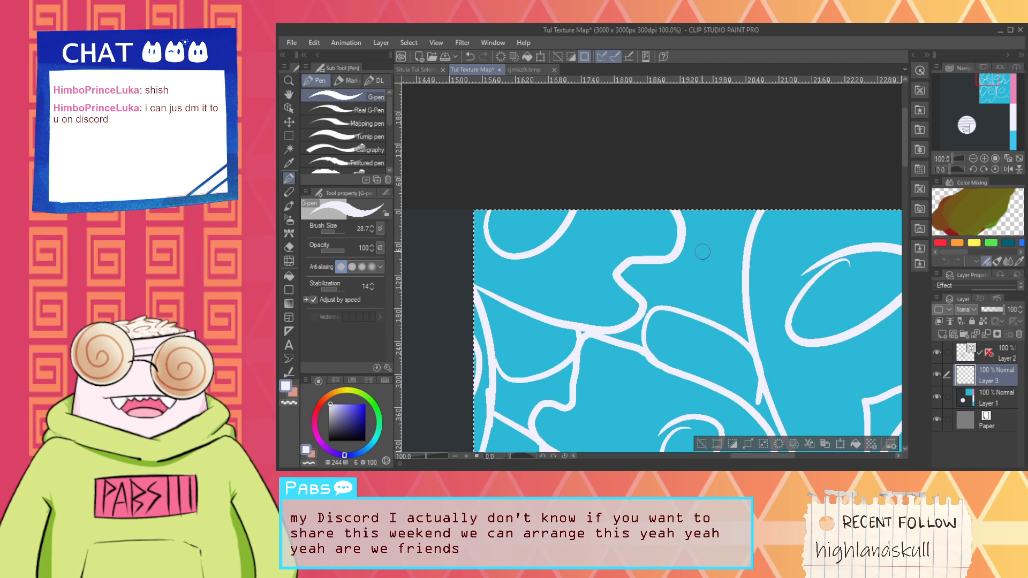
scroll(726, 282, "down", 2)
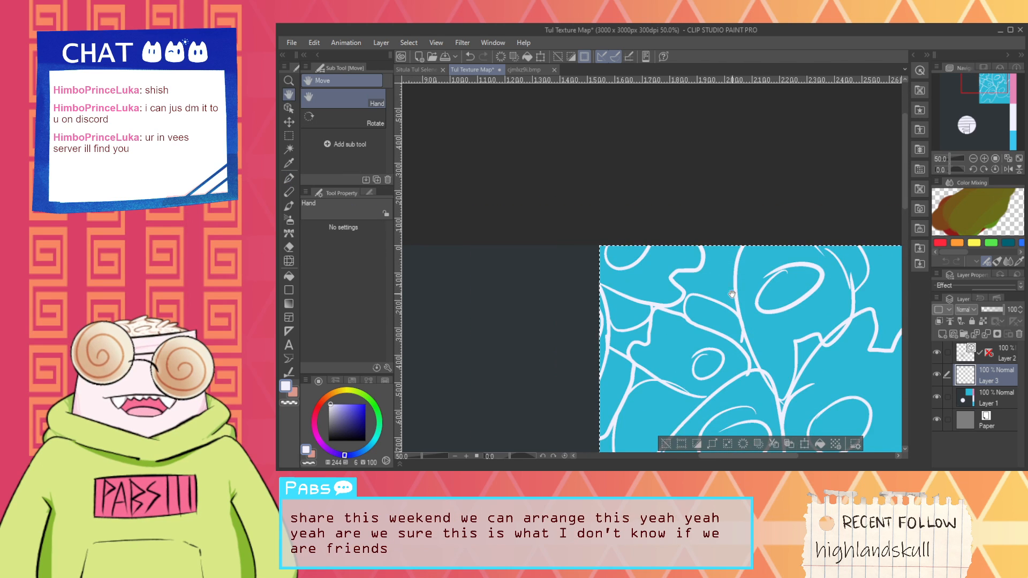
left_click_drag(744, 324, 677, 252)
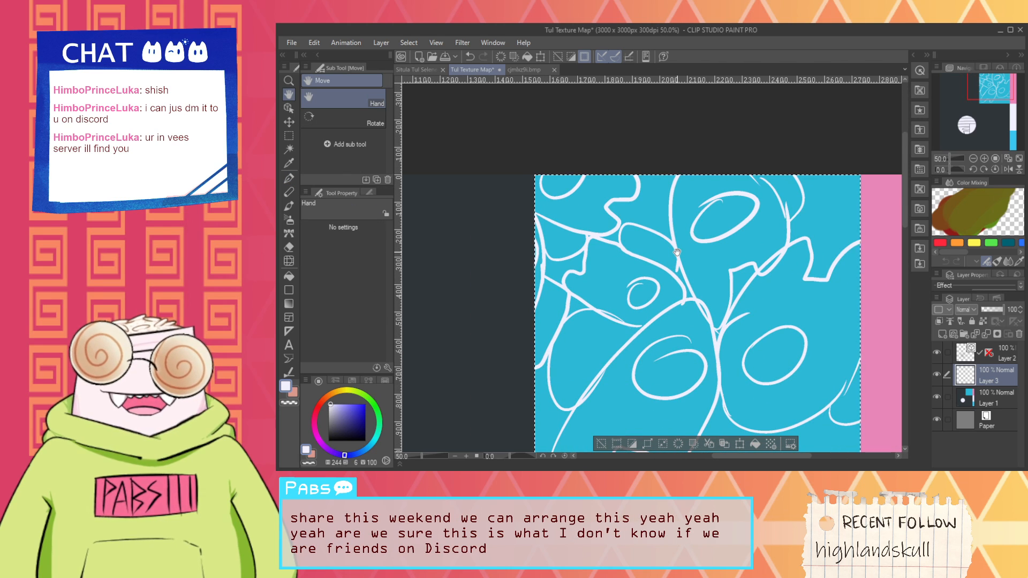
scroll(677, 252, "up", 4)
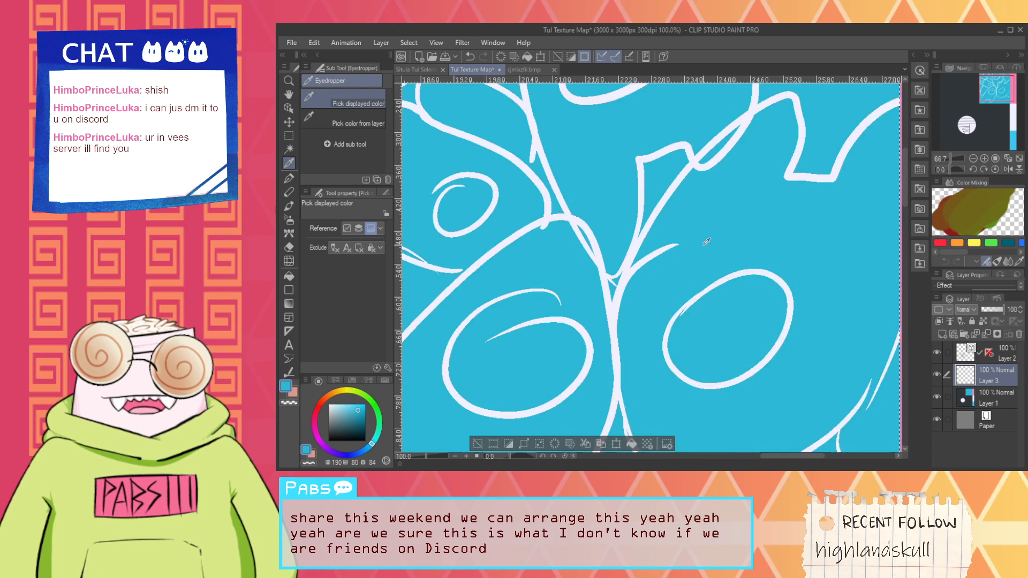
mouse_move(640, 260)
left_mouse_down()
mouse_move(608, 317)
mouse_move(581, 305)
left_mouse_up()
scroll(594, 294, "up", 1)
scroll(585, 298, "down", 1)
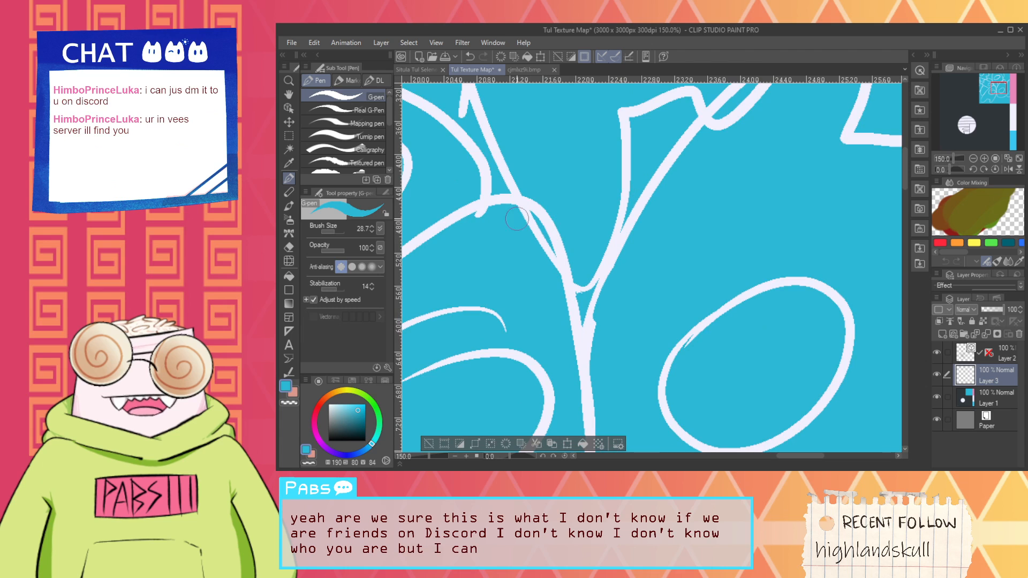
left_click_drag(527, 212, 547, 266)
left_click(478, 206, "alt")
left_click_drag(482, 208, 555, 252)
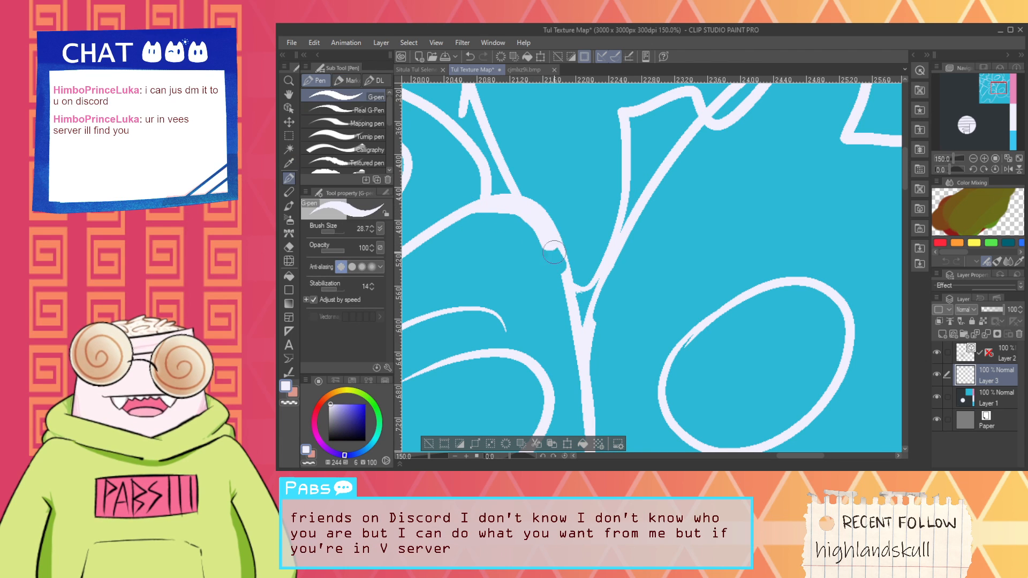
Step: Thicken the first outline's line above its front foot in off-white and paint over part of the inner spur in teal
scroll(566, 310, "down", 4)
scroll(573, 310, "up", 2)
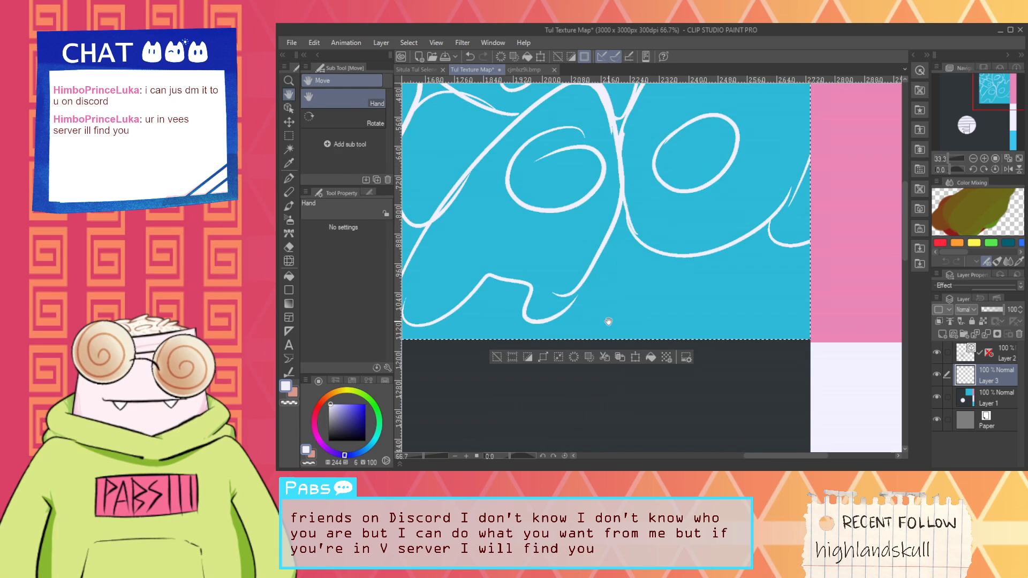
scroll(552, 317, "up", 2)
mouse_move(520, 327)
left_mouse_down()
mouse_move(624, 225)
mouse_move(651, 167)
left_mouse_up()
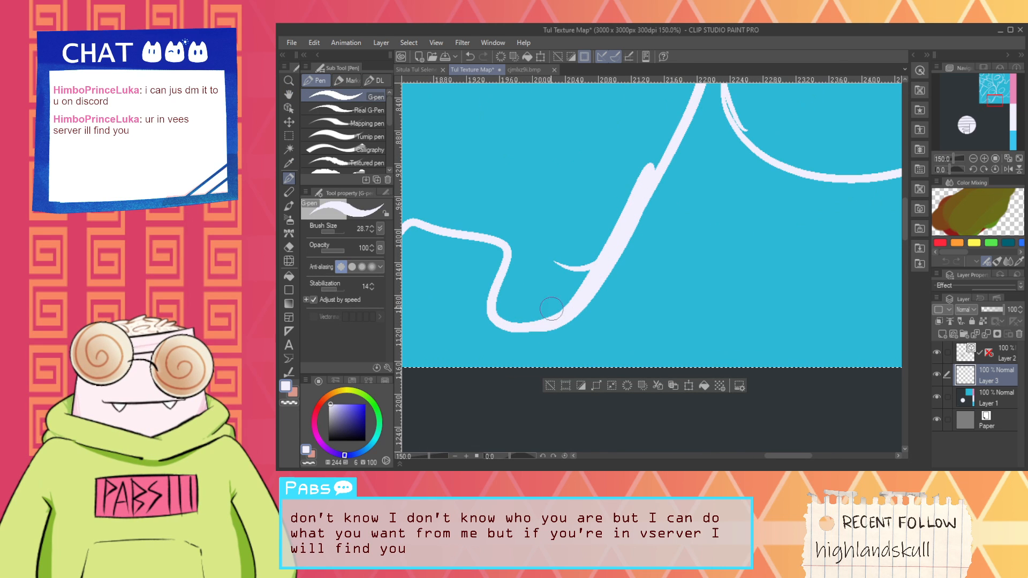
key("e")
key("p")
left_click(544, 286, "alt")
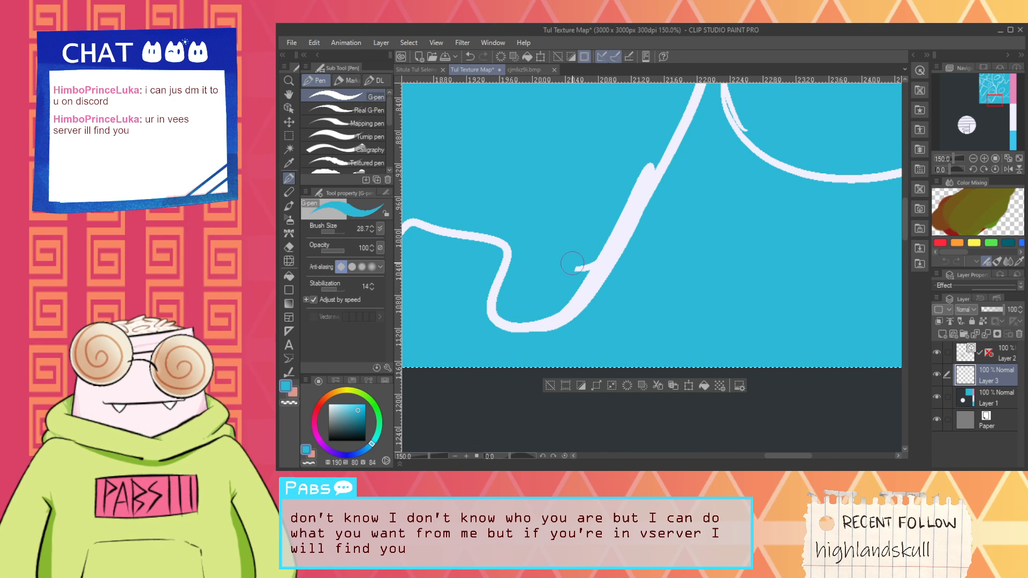
scroll(572, 263, "down", 3)
scroll(573, 263, "up", 2)
Step: Trim the thickened leg line and the remaining spur with the Hard eraser at size 46
key("e")
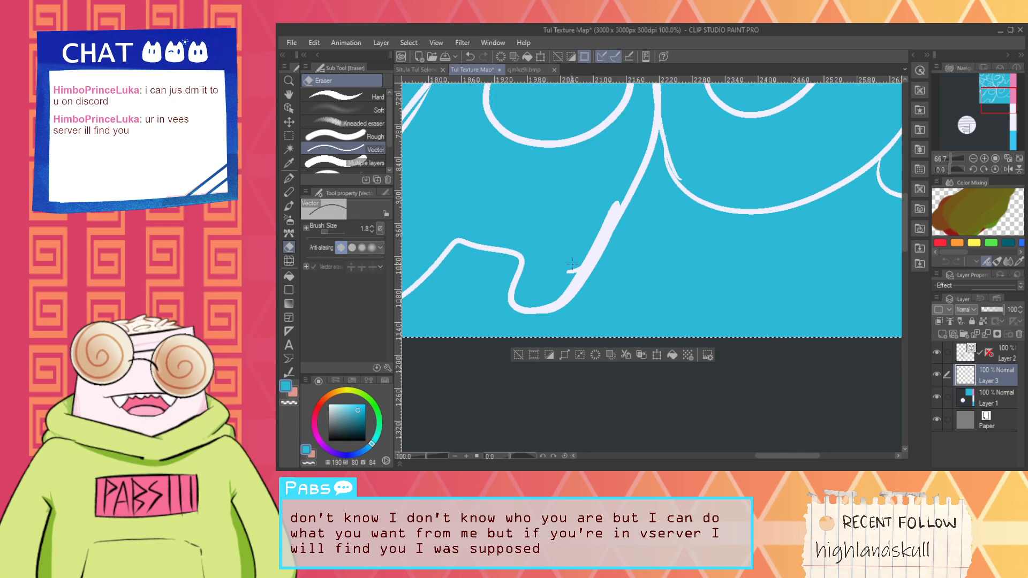
scroll(572, 264, "up", 1)
scroll(573, 264, "down", 2)
left_click_drag(530, 225, 565, 283)
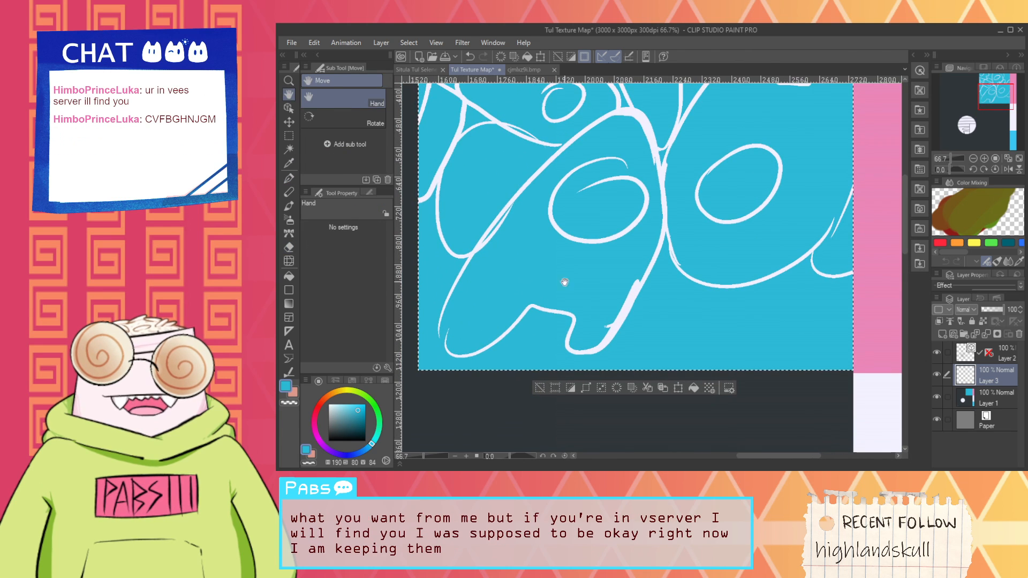
scroll(637, 353, "up", 2)
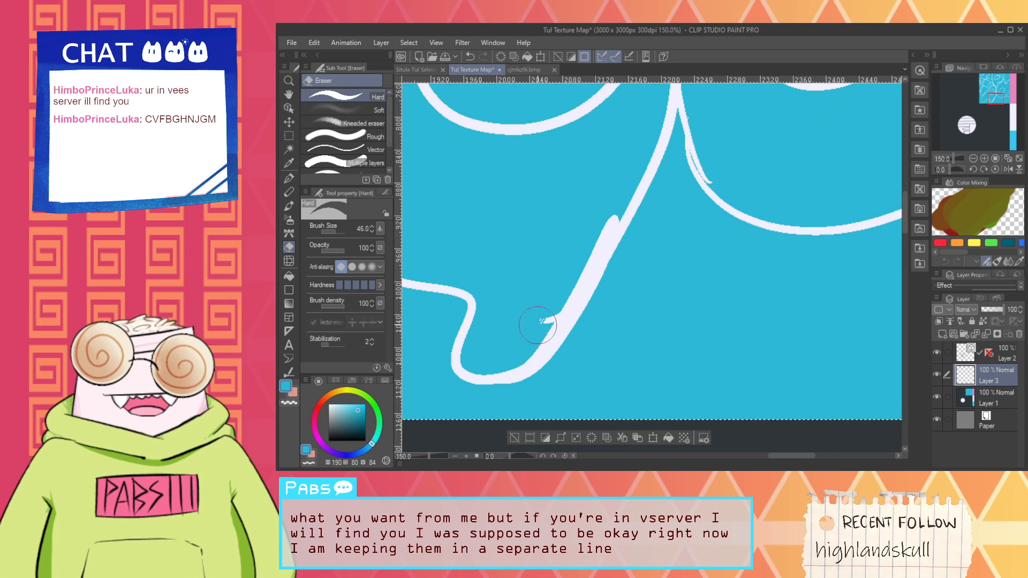
left_click_drag(538, 325, 582, 259)
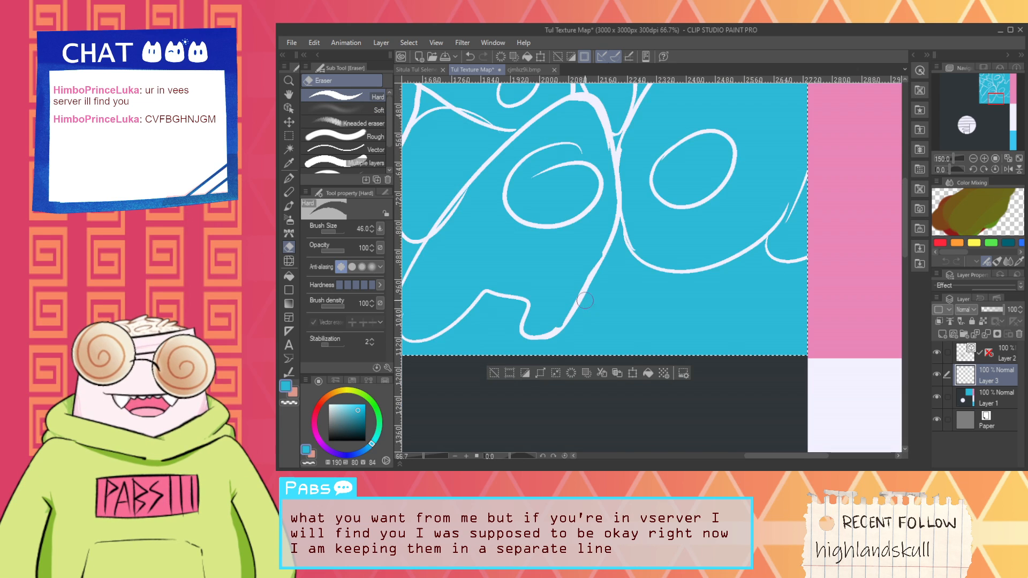
Step: Sample the off-white and draw an outline with backpack and visor below the second one, cropped by the rectangle's lower edge
scroll(548, 319, "down", 2)
key("i")
left_click(613, 242)
key("p")
scroll(586, 343, "up", 1)
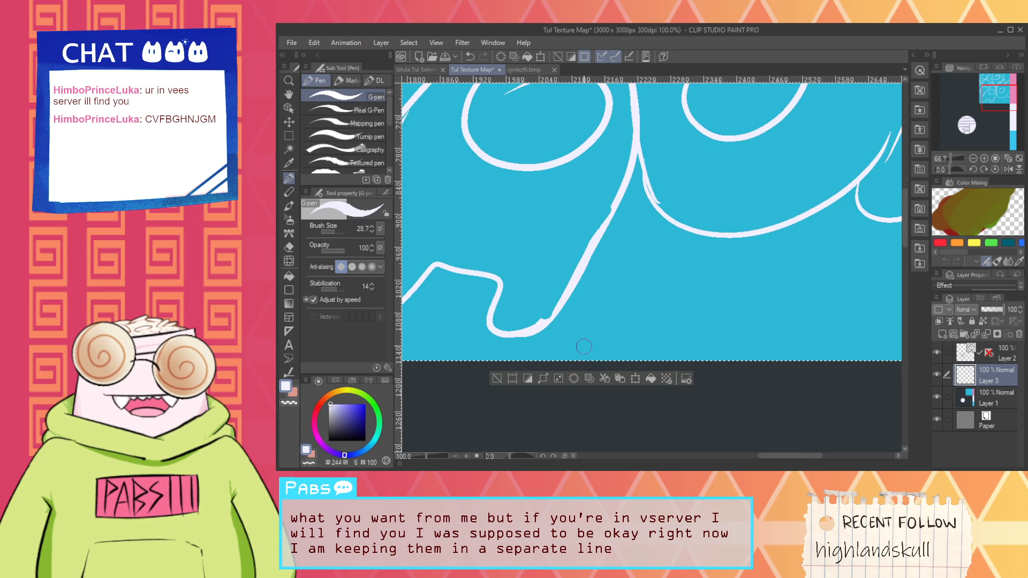
left_click_drag(536, 357, 819, 342)
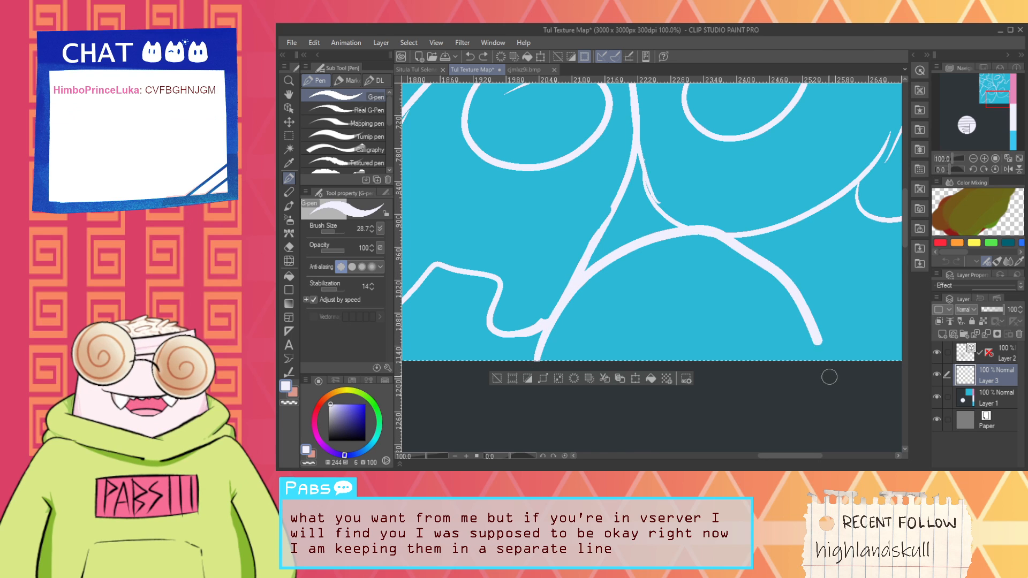
left_click_drag(816, 243, 866, 358)
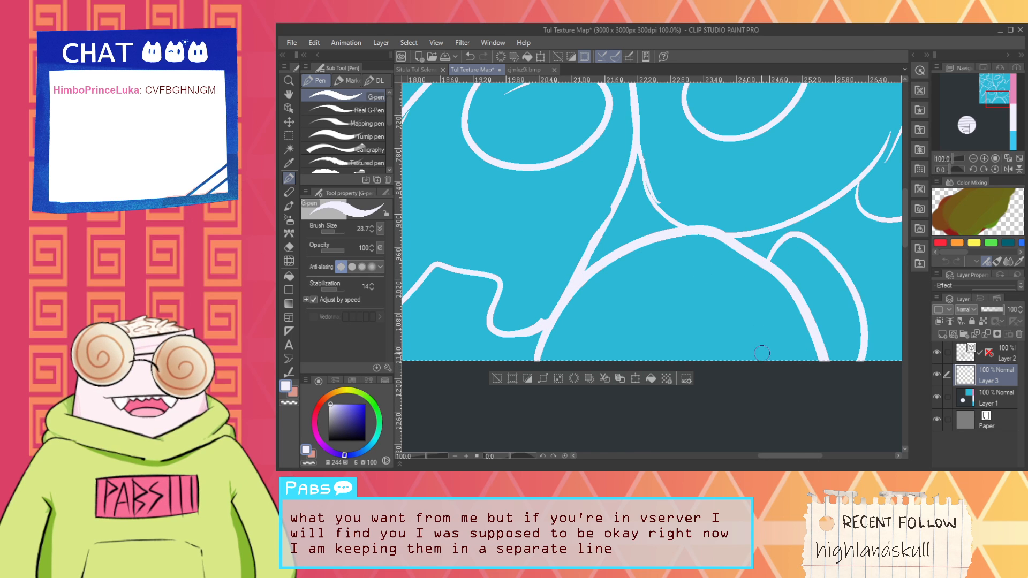
left_click_drag(689, 290, 686, 293)
scroll(585, 315, "down", 2)
left_click_drag(435, 311, 614, 299)
scroll(614, 298, "up", 2)
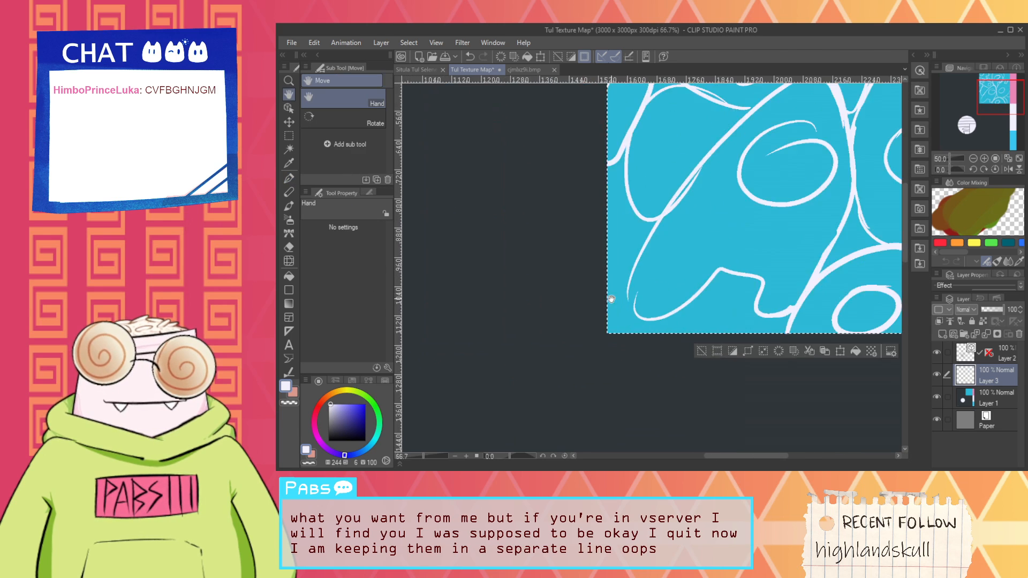
Step: Undo the last stroke and erase the inner spur on the outline's curve near the teal rectangle's lower-left corner
key("ctrl+z")
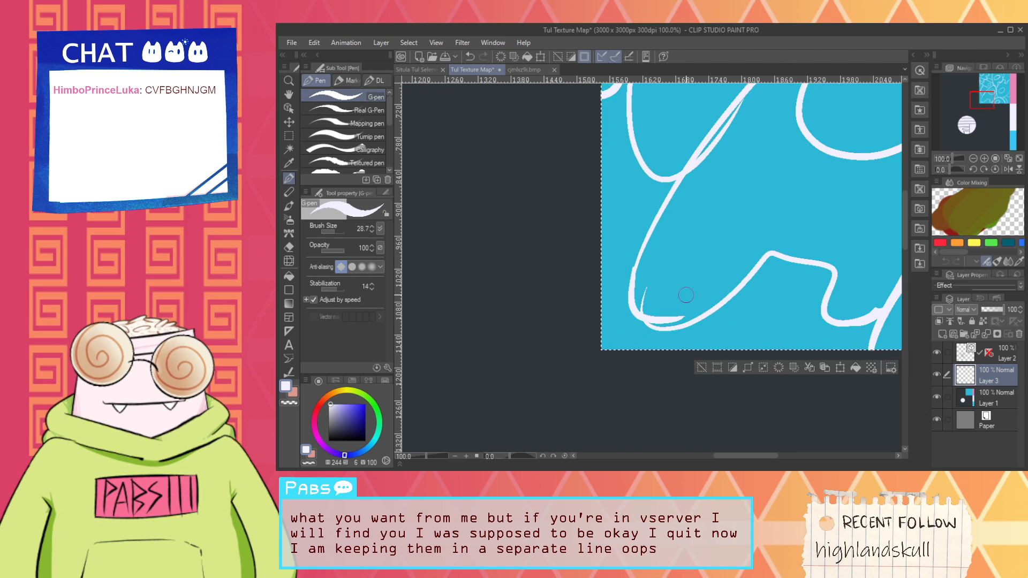
key("e")
left_click_drag(645, 289, 646, 317)
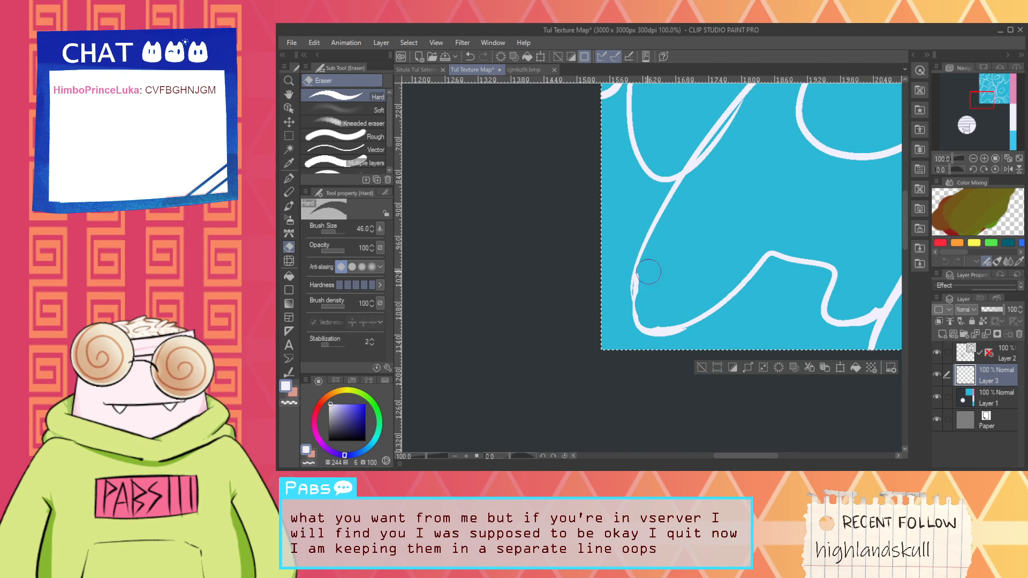
Step: Draw cropped off-white outlines along the rectangle's left and lower edges around its lower-left corner with the G-pen at size 28.7
key("p")
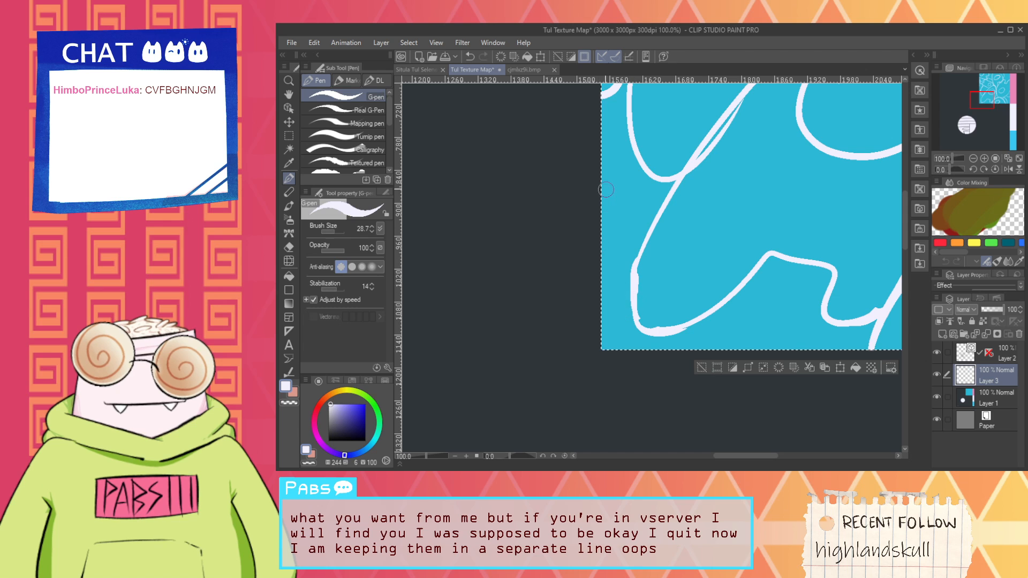
left_click_drag(602, 155, 605, 344)
left_click_drag(698, 333, 820, 309)
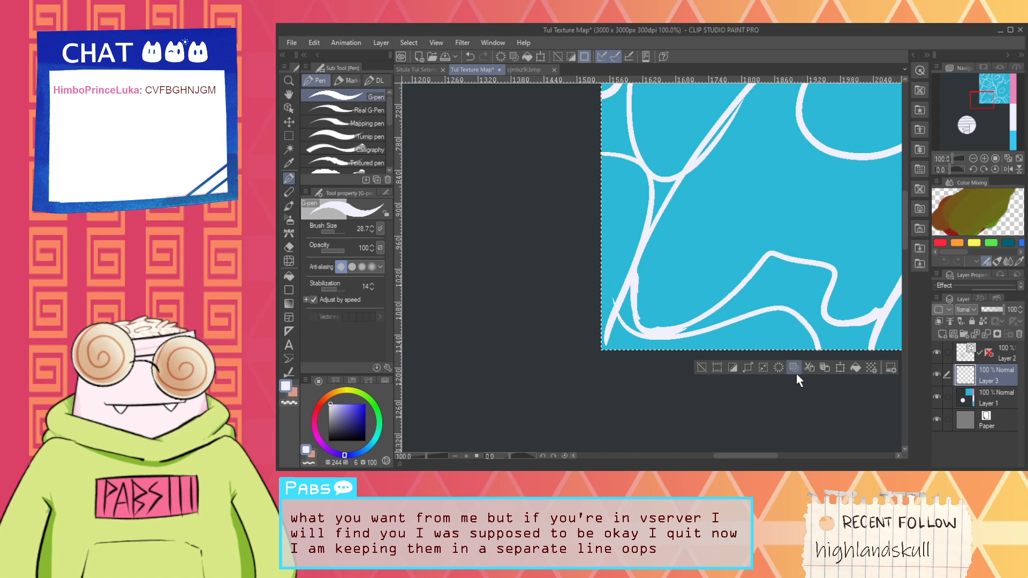
Step: Draw a small figure's off-white head outline and oval visor in the rectangle's upper-right corner, cropped by its edge
scroll(707, 262, "down", 4)
left_click_drag(819, 129, 663, 232)
scroll(663, 232, "up", 2)
scroll(662, 233, "up", 2)
key("p")
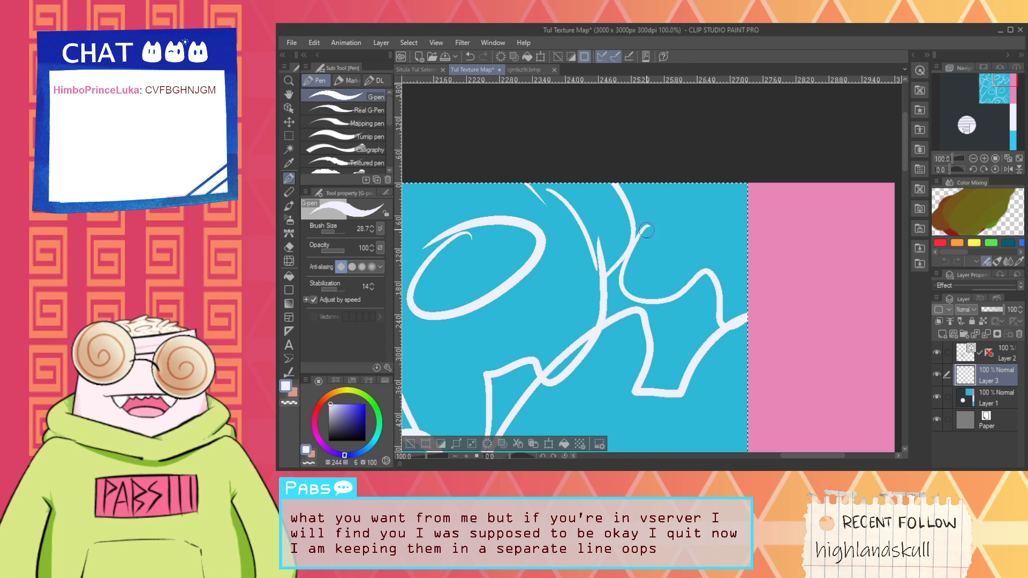
mouse_move(646, 231)
left_mouse_down()
mouse_move(708, 180)
mouse_move(750, 206)
left_mouse_up()
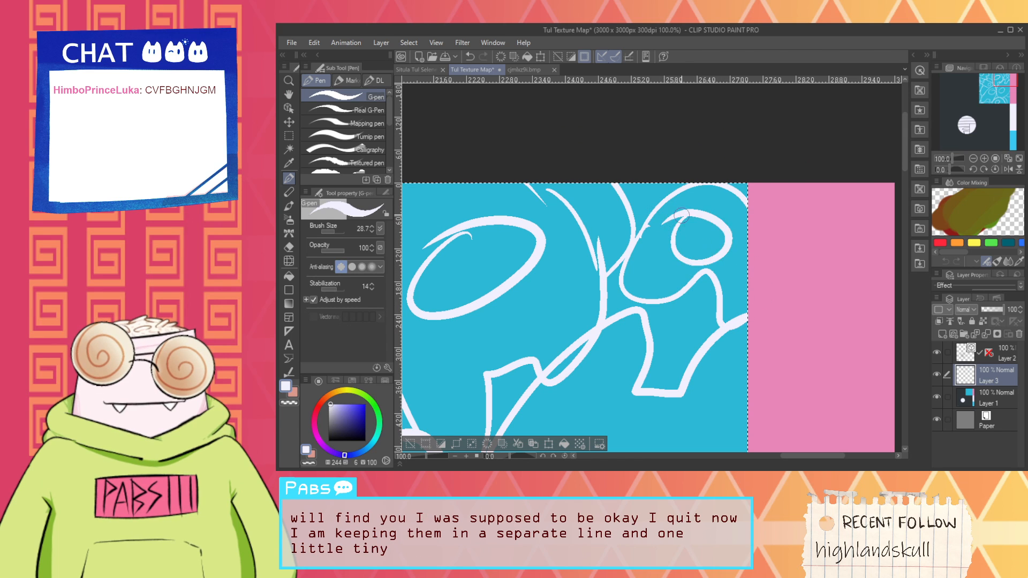
Step: Review the whole pattern, switch to Blender to look at the bucket character, and return to the texture map
scroll(680, 185, "down", 5)
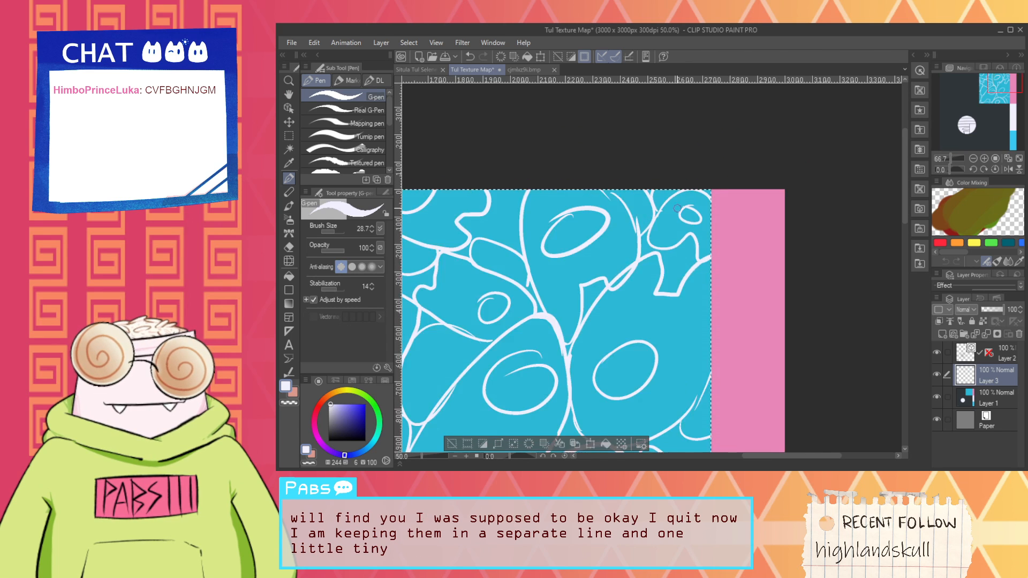
scroll(682, 337, "up", 2)
key("space")
left_click_drag(664, 324, 680, 240)
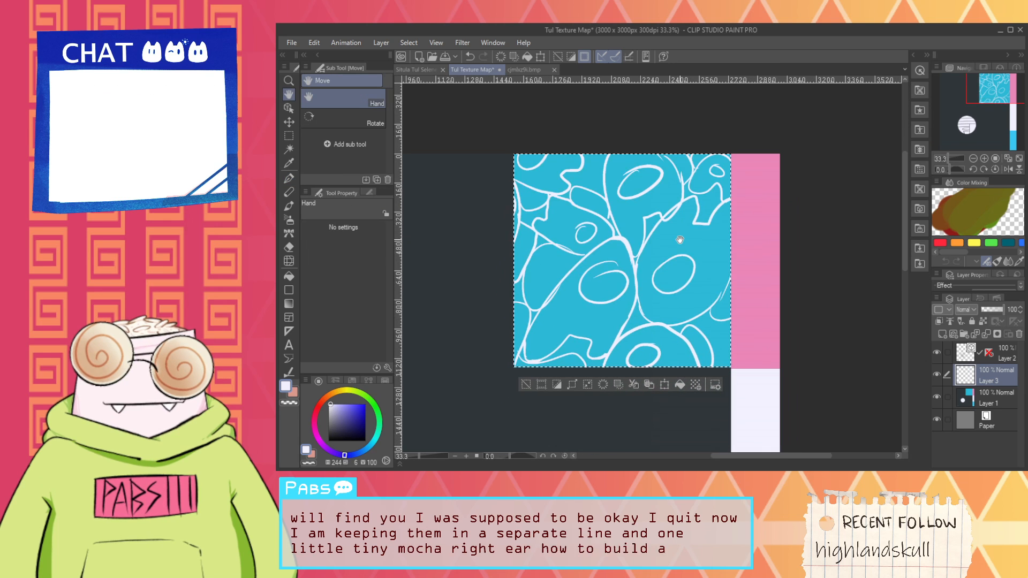
right_click(598, 361)
key("alt+Tab")
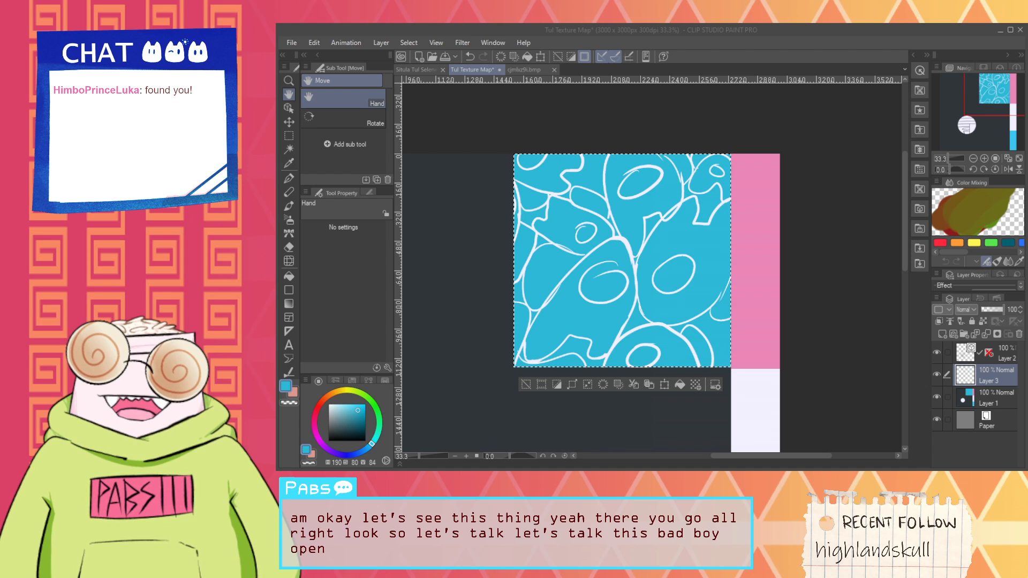
key("alt+Tab")
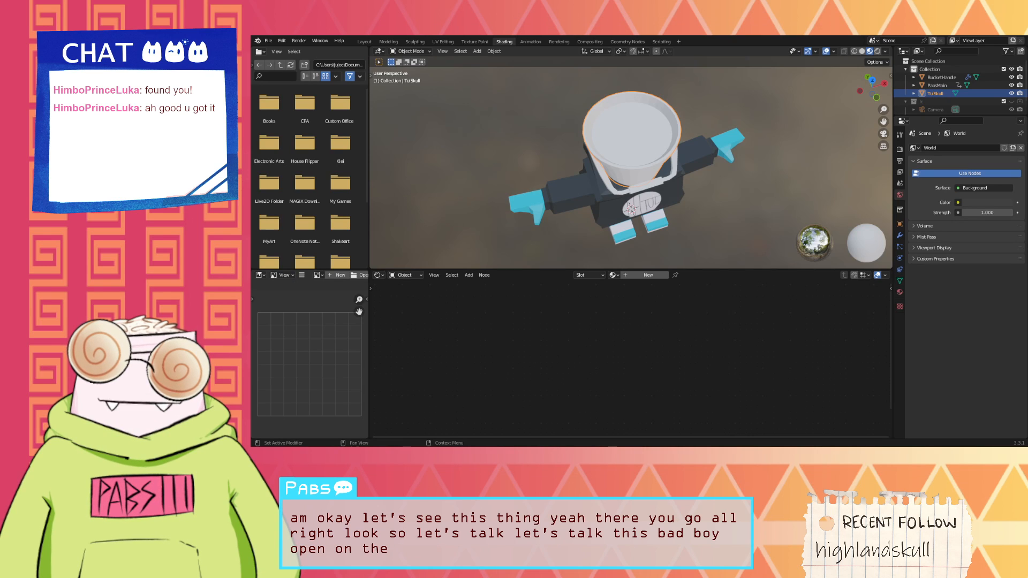
key("alt+Tab")
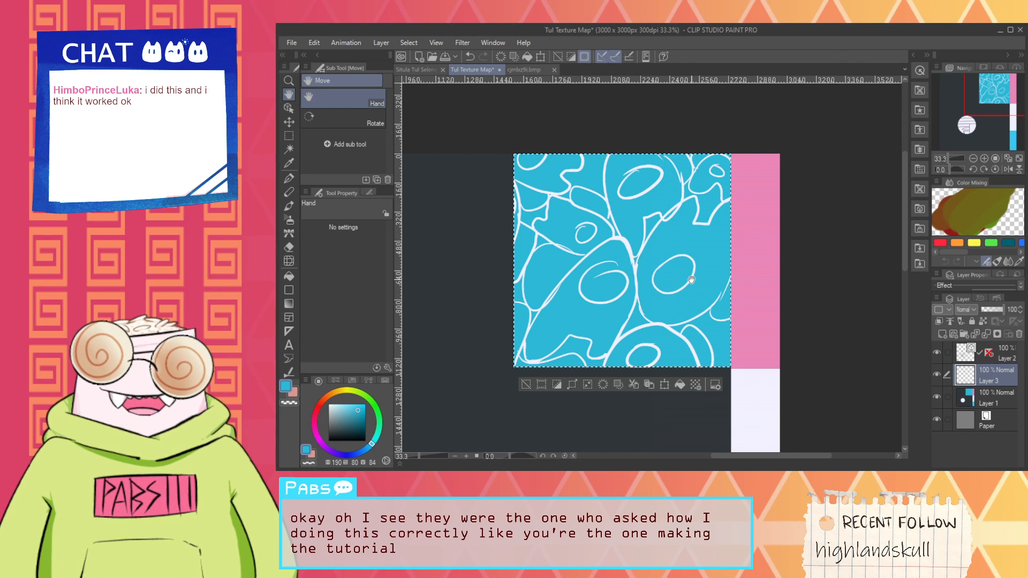
Step: Lower the opacity of Layer 1 to 2% to expose the teal touch-up strokes on Layer 3
scroll(641, 289, "up", 2)
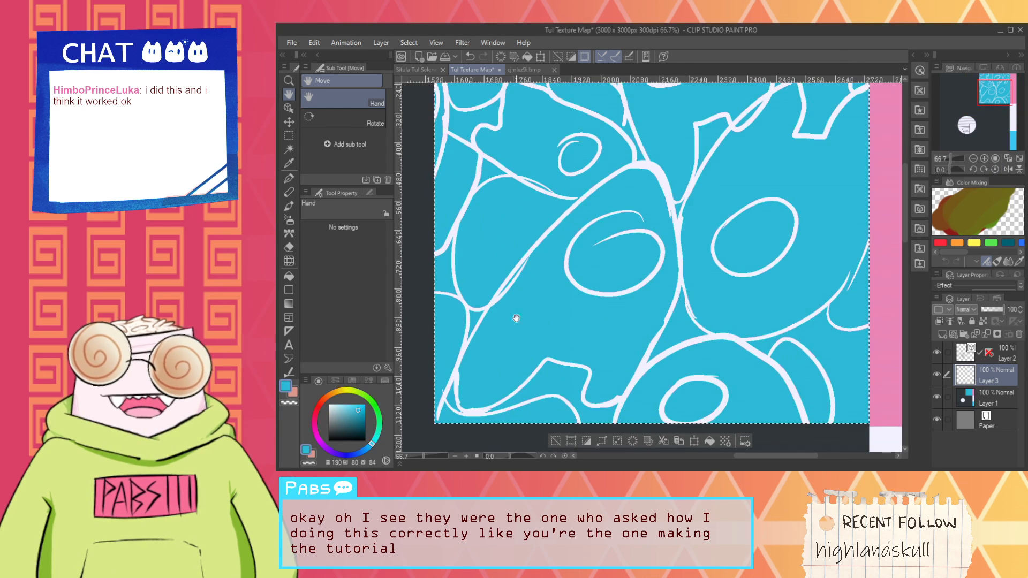
left_click_drag(493, 290, 591, 279)
key("p")
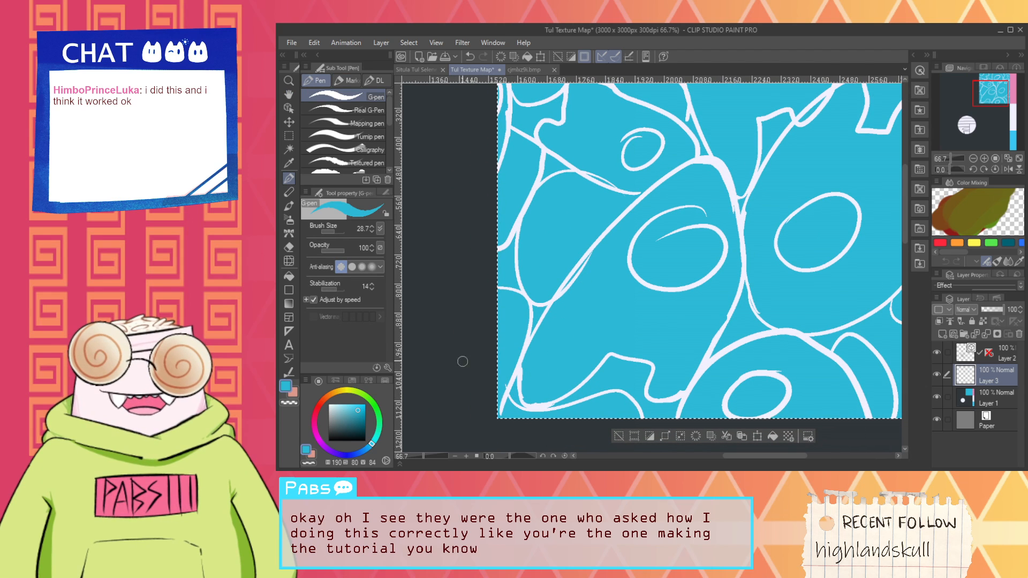
key("ctrl+minus")
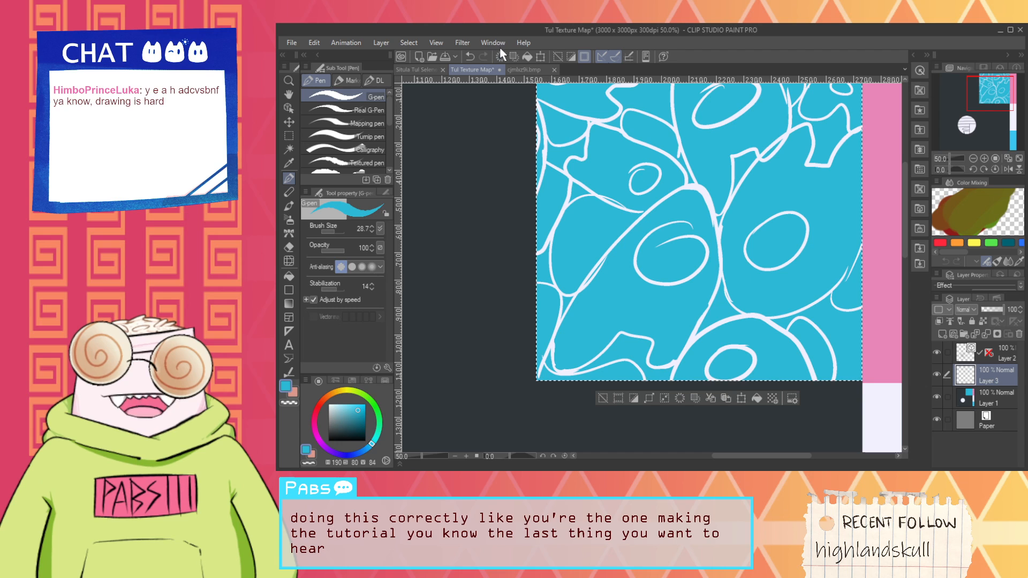
left_click(988, 397)
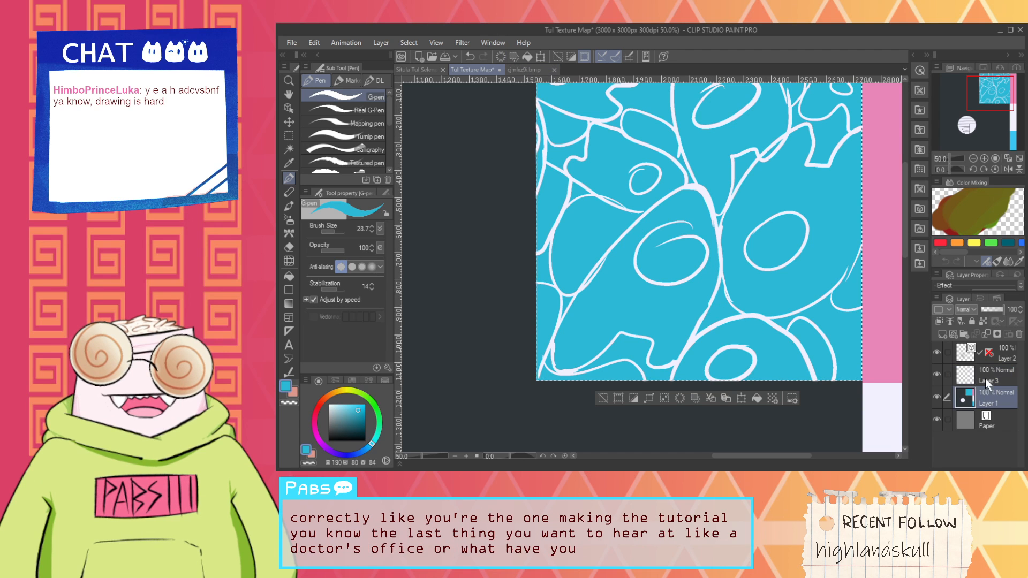
left_click_drag(997, 309, 967, 309)
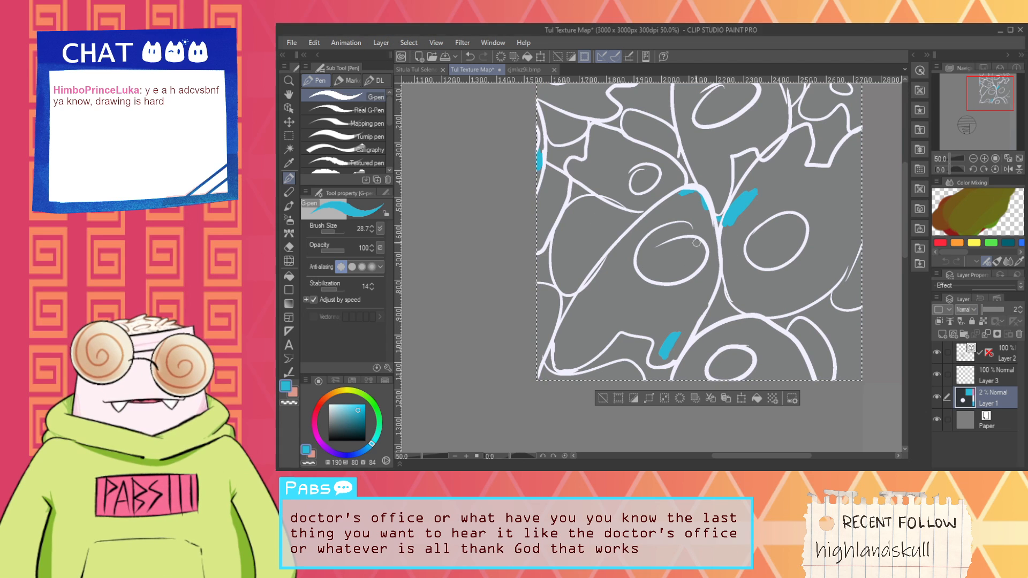
left_click(383, 45)
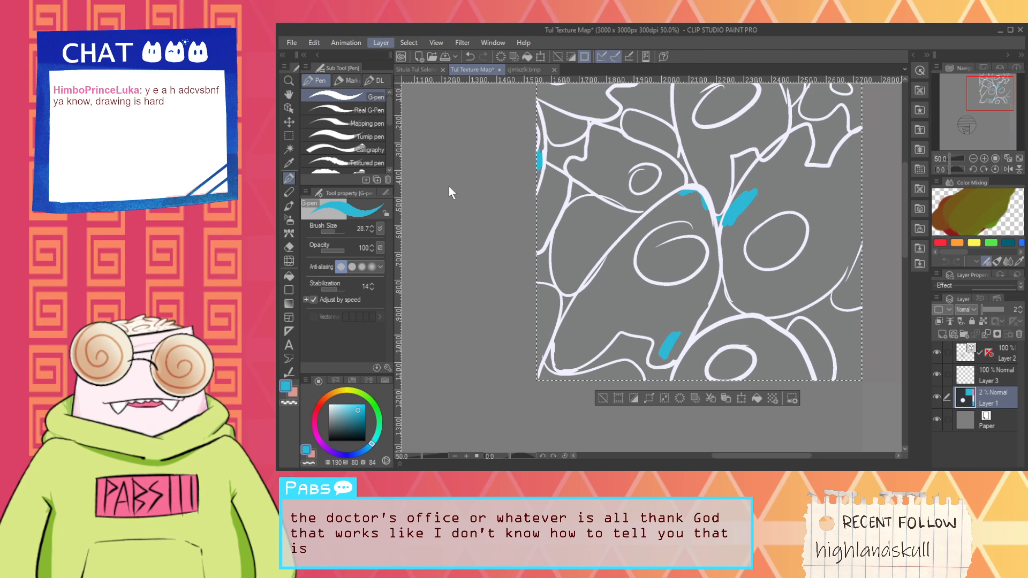
left_click(469, 159)
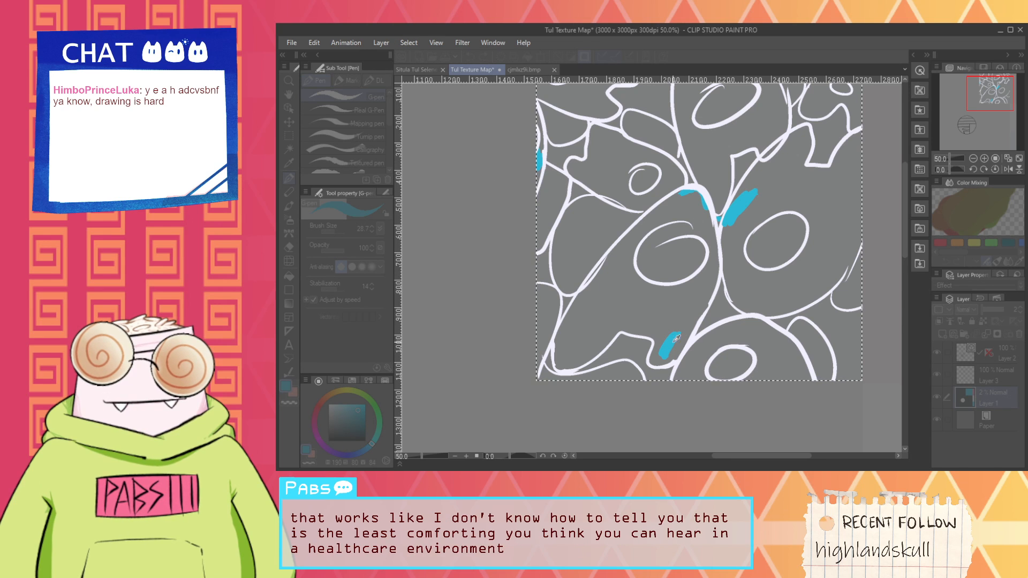
left_click(873, 210)
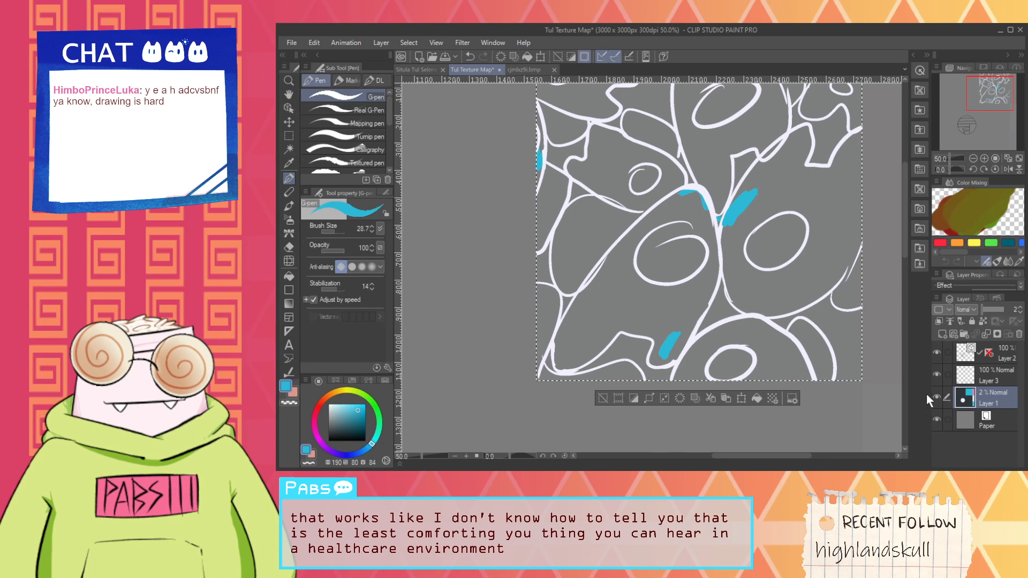
Step: Select the teal touch-up strokes on Layer 3 by their colour, delete them and clear the selection
left_click(980, 376)
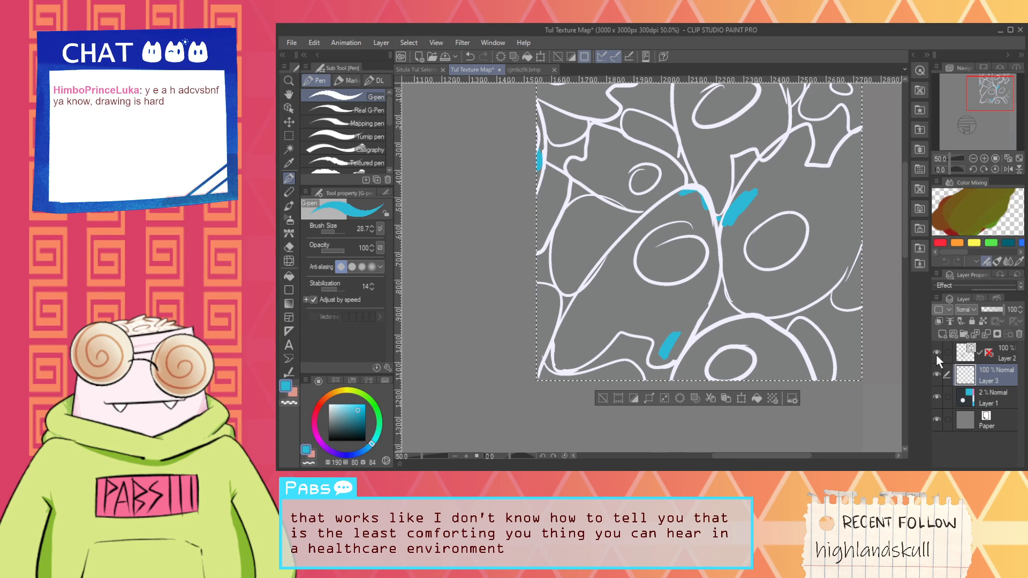
left_click(450, 155)
left_click(675, 347)
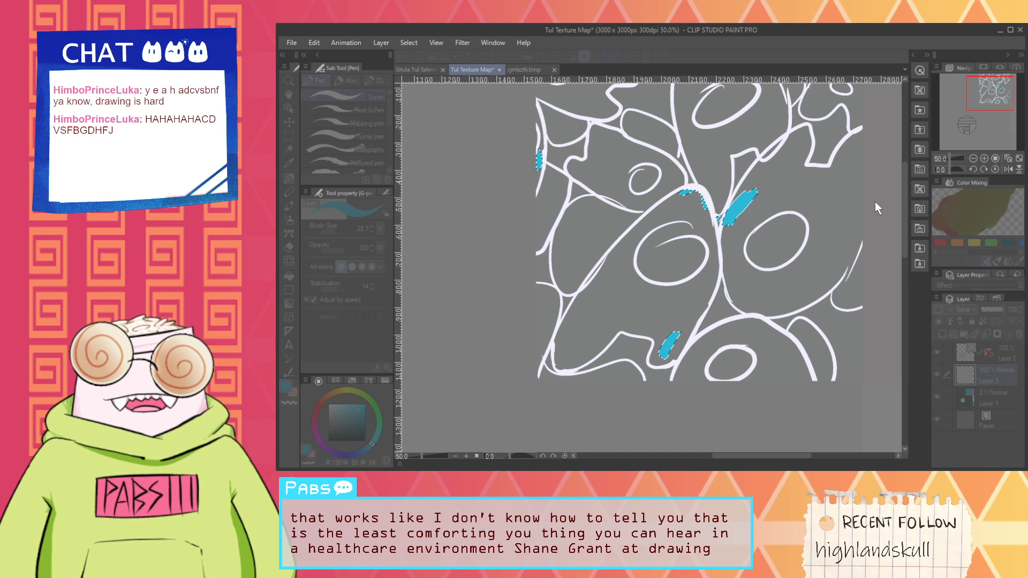
key("Return")
key("Delete")
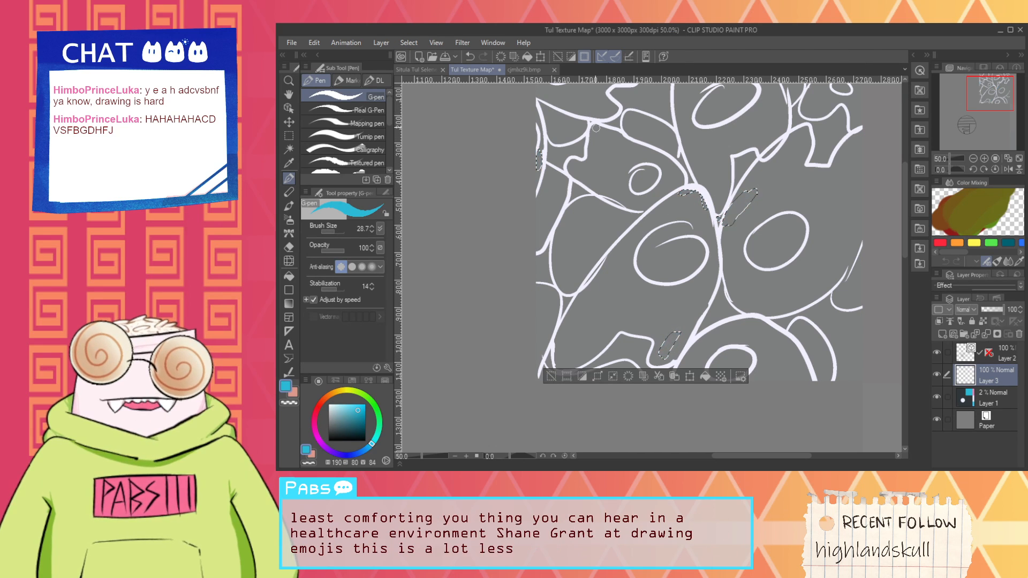
left_click(551, 377)
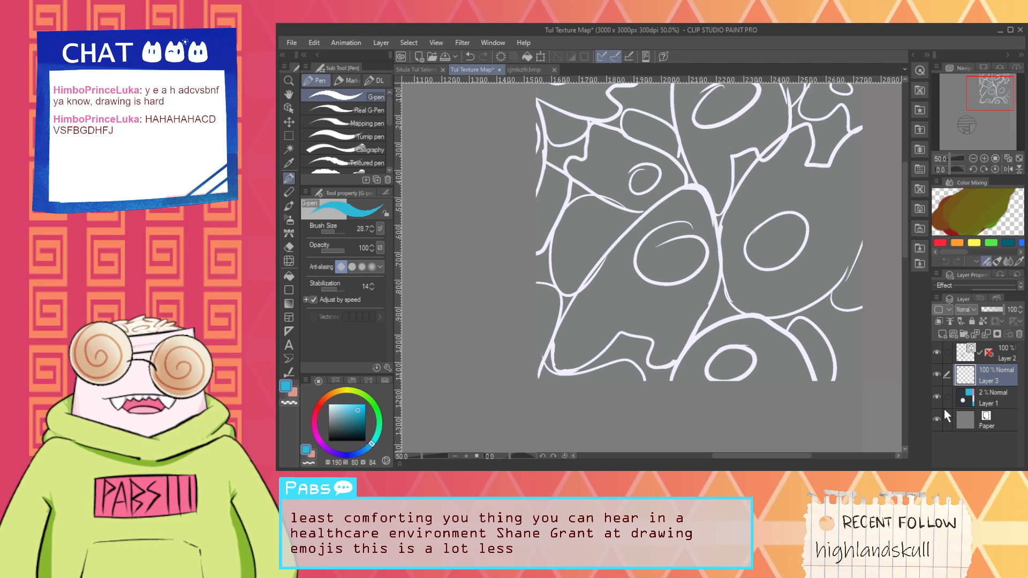
Step: Restore Layer 1 to 100% opacity, auto-select its teal rectangle with Layer 3 temporarily hidden, and reactivate Layer 3
left_click(957, 401)
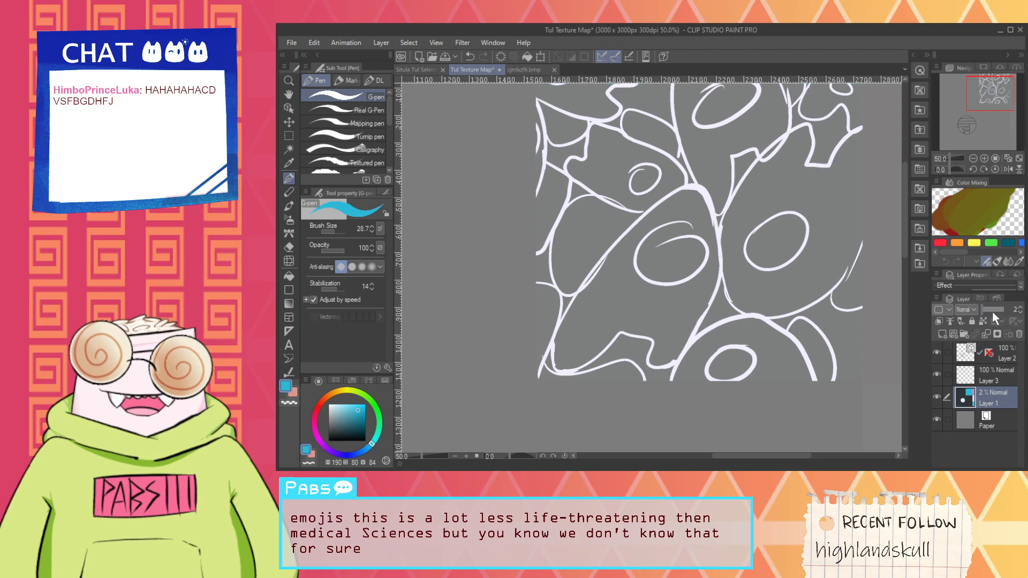
left_click_drag(992, 310, 1005, 310)
left_click(936, 374)
key("w")
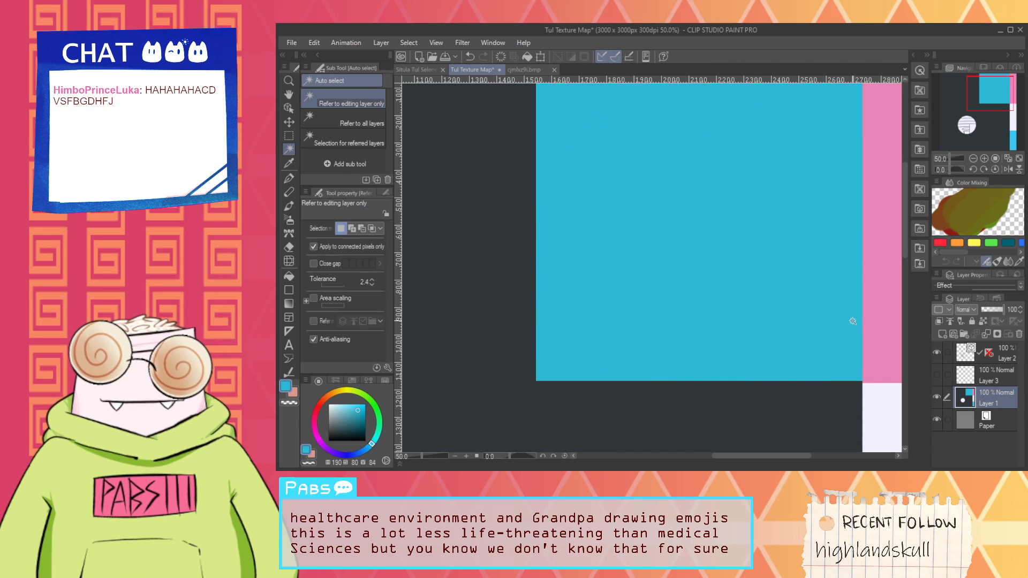
left_click(822, 318)
left_click(936, 375)
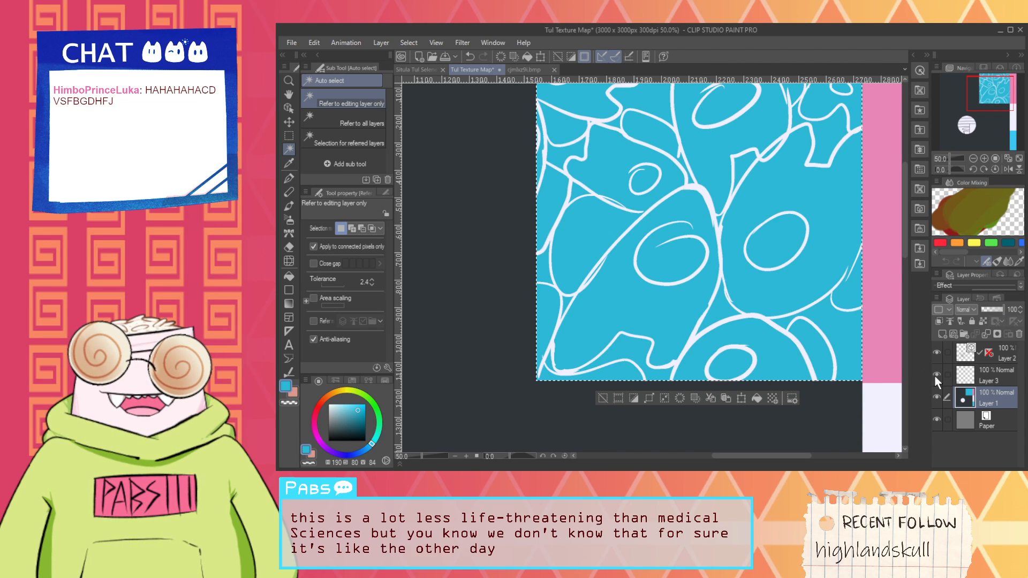
left_click(964, 372)
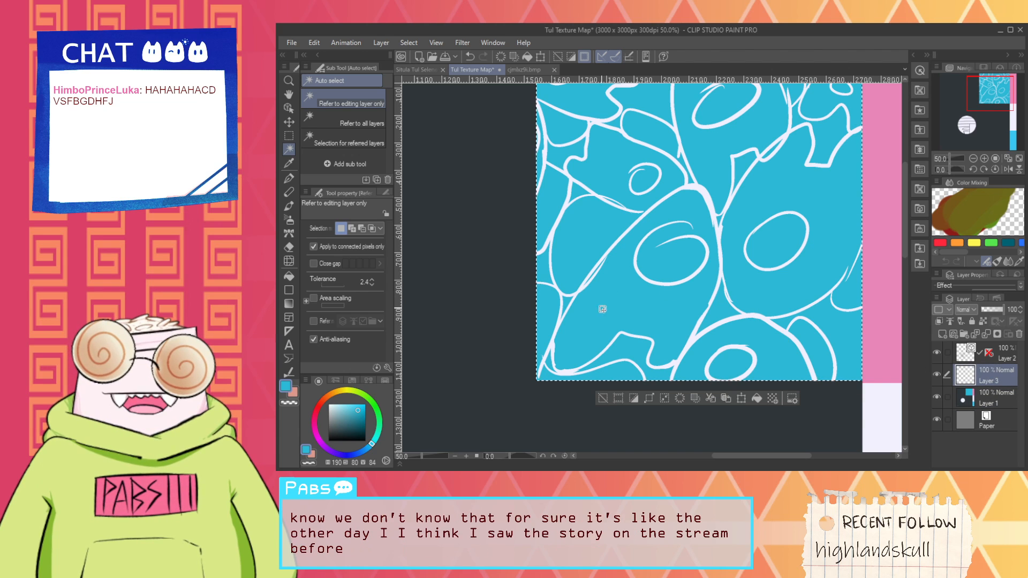
Step: Sample the off-white, close the line near the rectangle's lower-left corner and fill the small gaps between the outlines there
key("h")
scroll(610, 301, "up", 2)
key("p")
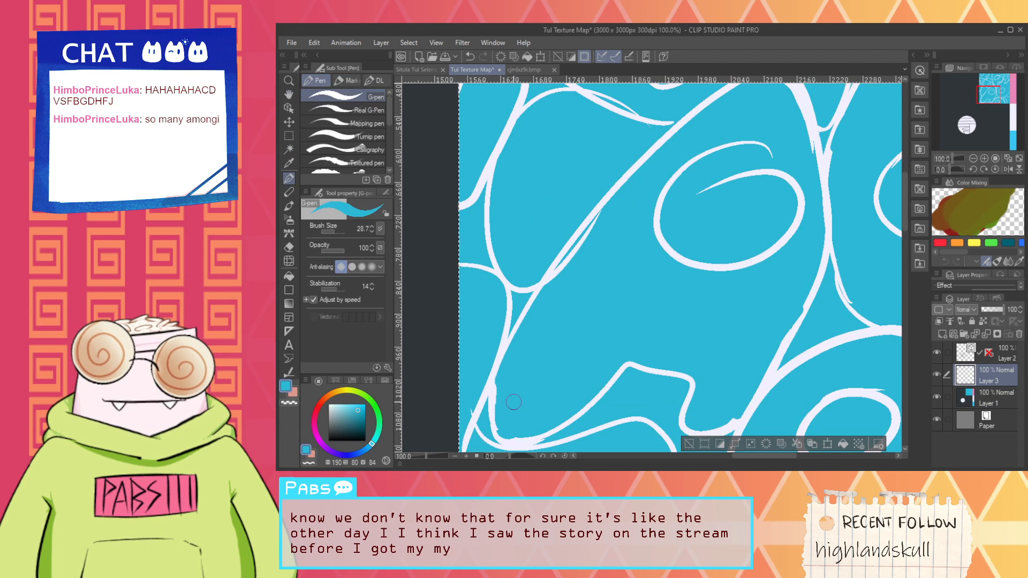
left_click(488, 424, "alt")
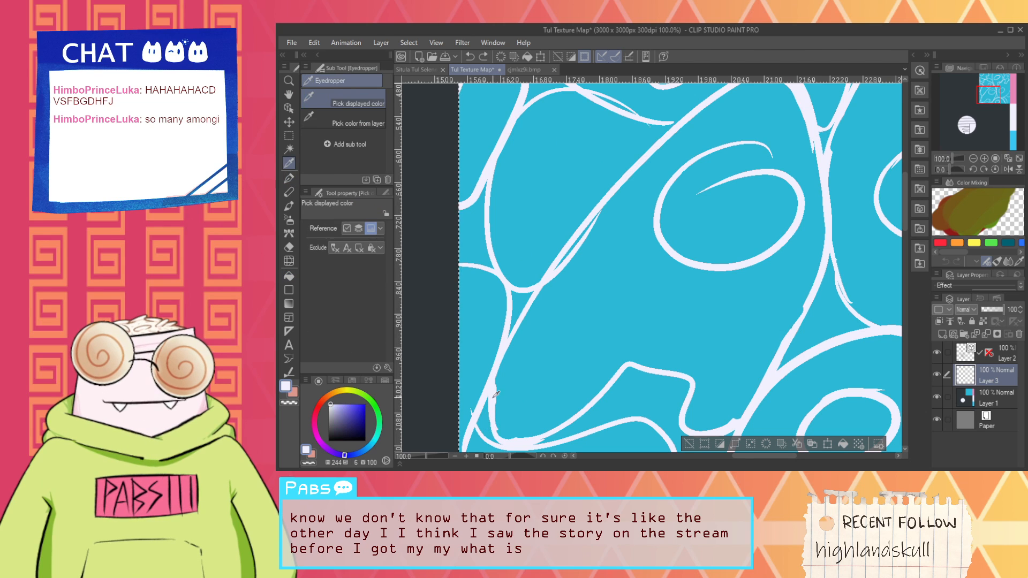
left_click_drag(487, 424, 510, 308)
key("g")
left_click(519, 308)
left_click(486, 257)
Step: Bridge the outlines left of the central junction with an off-white stroke and fill the enclosed gap at their corner
scroll(486, 259, "down", 1)
mouse_move(570, 245)
left_mouse_down()
mouse_move(560, 369)
mouse_move(588, 293)
left_mouse_up()
key("p")
left_click_drag(553, 341, 592, 296)
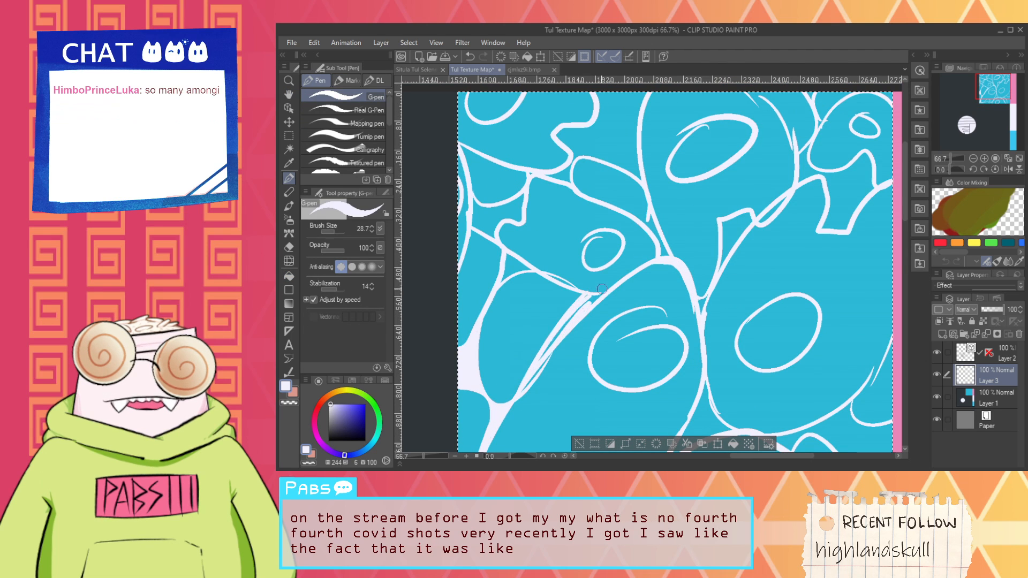
left_click_drag(505, 268, 566, 298)
key("ctrl+z")
key("g")
left_click(513, 266)
Step: Extend the off-white web toward the central junction with strokes and fill the remaining slivers along the diagonal outline
key("p")
mouse_move(527, 263)
left_mouse_down()
mouse_move(602, 280)
mouse_move(627, 266)
left_mouse_up()
mouse_move(568, 287)
left_mouse_down()
mouse_move(629, 279)
mouse_move(596, 338)
mouse_move(717, 339)
left_mouse_up()
key("ctrl+z")
key("ctrl+z")
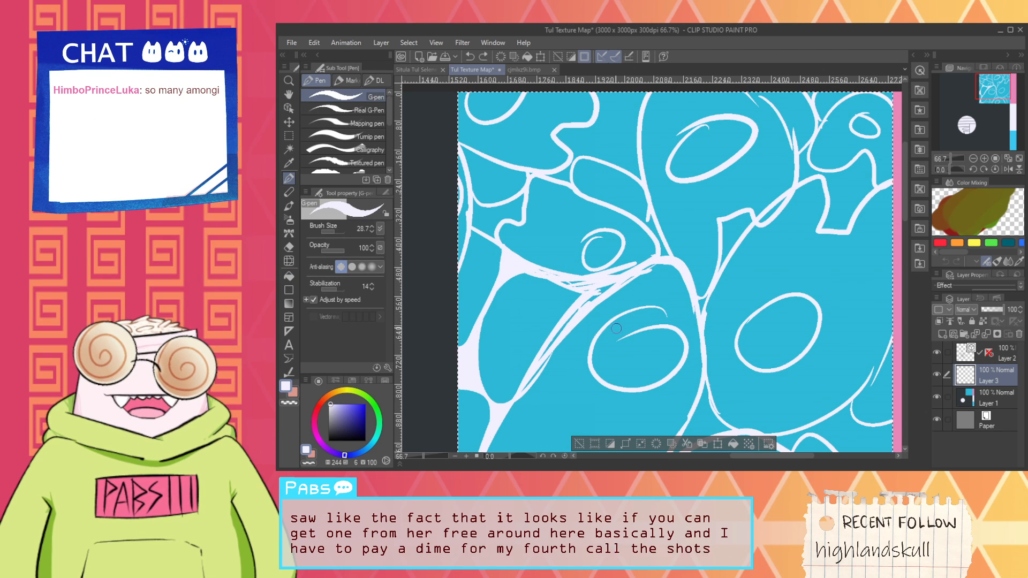
left_click_drag(588, 362, 609, 324)
key("g")
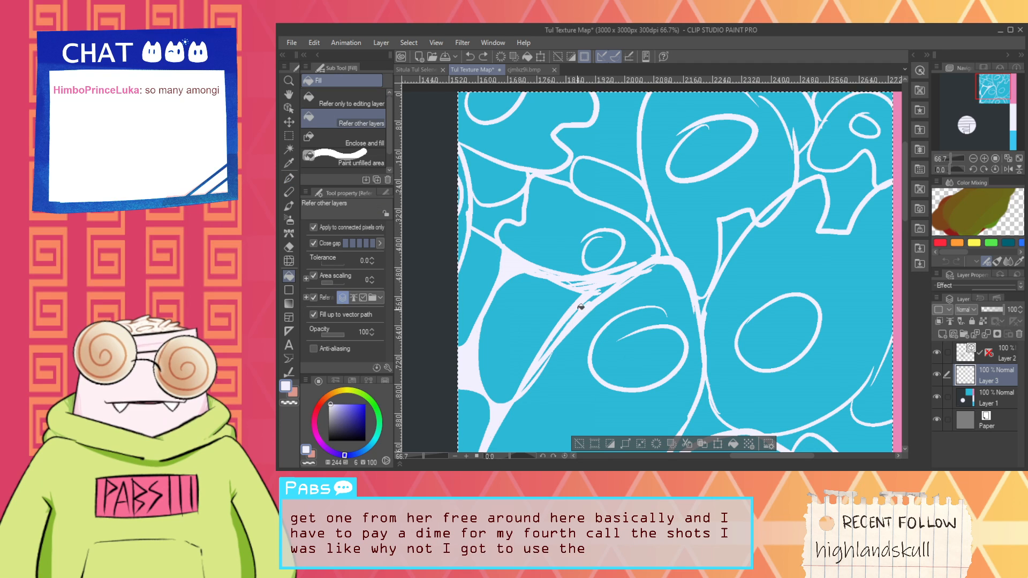
left_click(594, 295)
left_click(579, 303)
Step: Cover the last teal specks in the web left of the central junction and smooth the diagonal line with the Hard eraser
key("p")
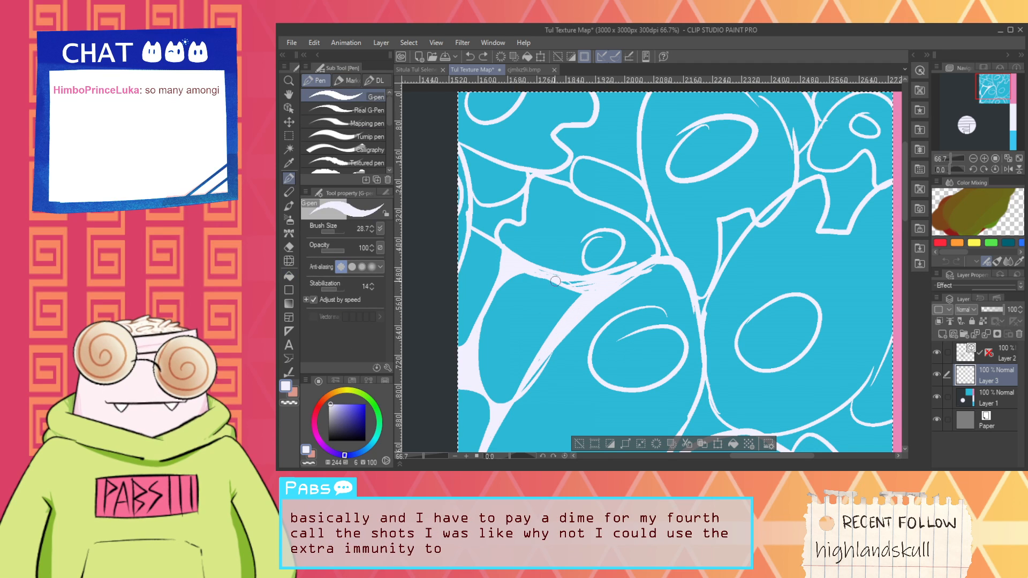
left_click_drag(543, 277, 602, 277)
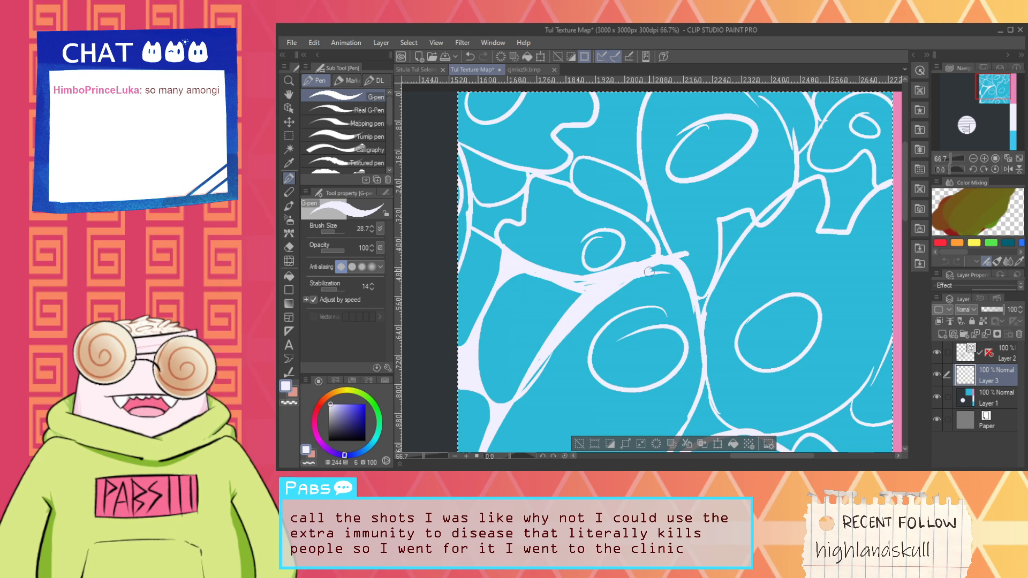
key("e")
mouse_move(667, 273)
left_mouse_down()
mouse_move(620, 285)
mouse_move(584, 317)
mouse_move(513, 416)
left_mouse_up()
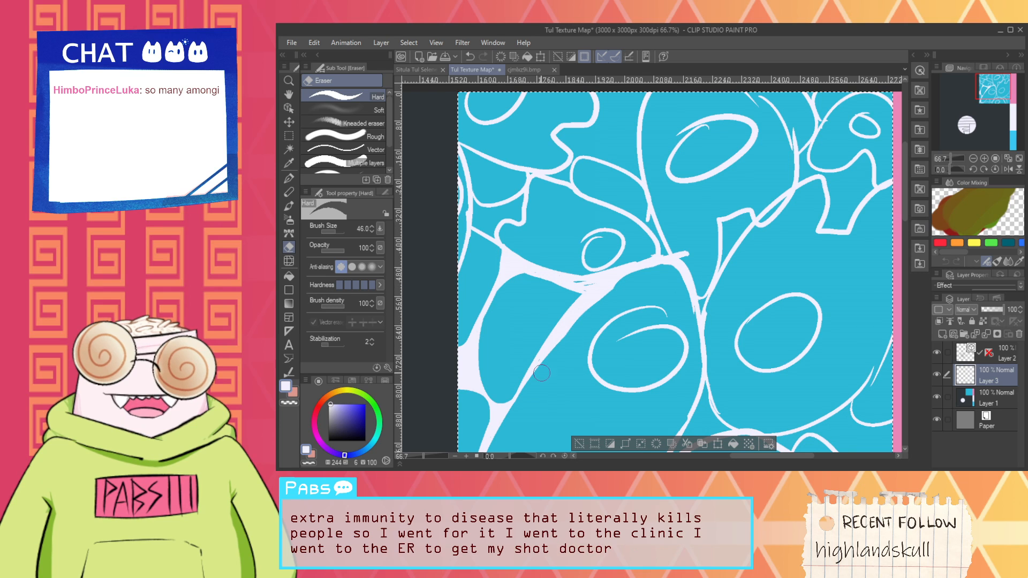
left_click_drag(617, 295, 541, 374)
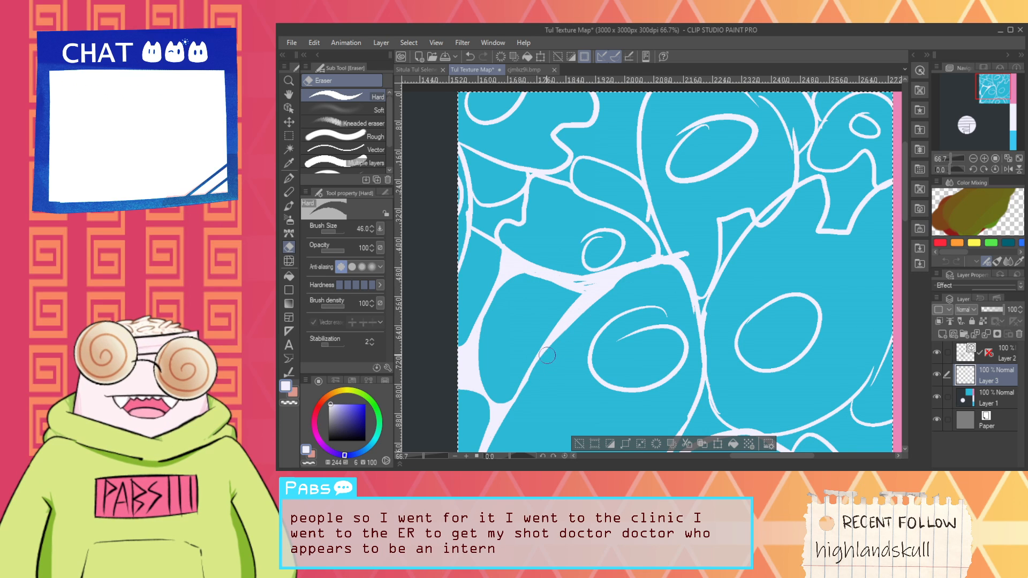
Step: Fill out the line above the central junction in off-white and erase the stroke overshooting the junction's right side
key("g")
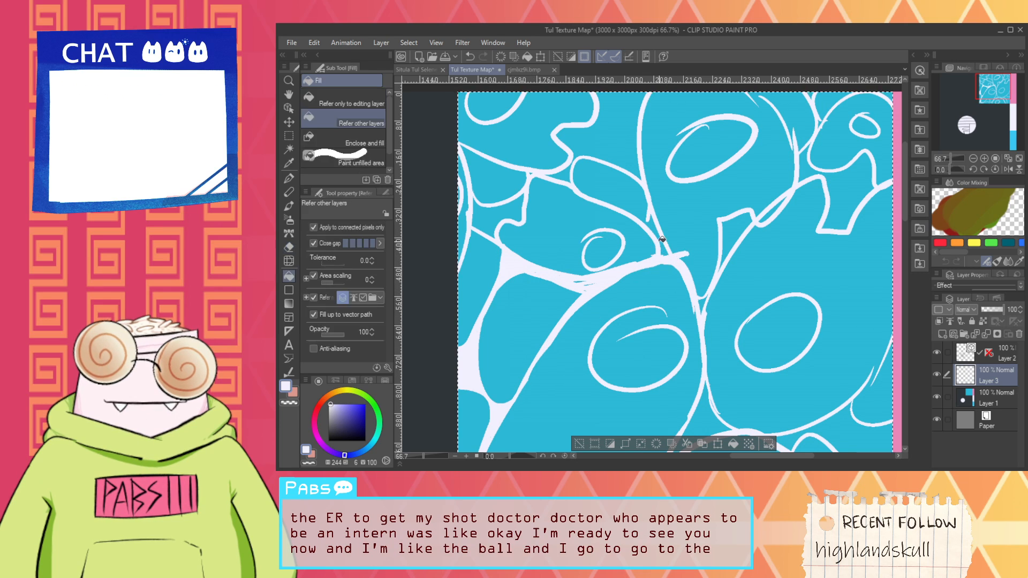
key("p")
scroll(651, 226, "up", 1)
mouse_move(645, 207)
left_mouse_down()
mouse_move(650, 240)
mouse_move(653, 230)
left_mouse_up()
key("ctrl+z")
key("g")
key("e")
left_click_drag(687, 264, 701, 268)
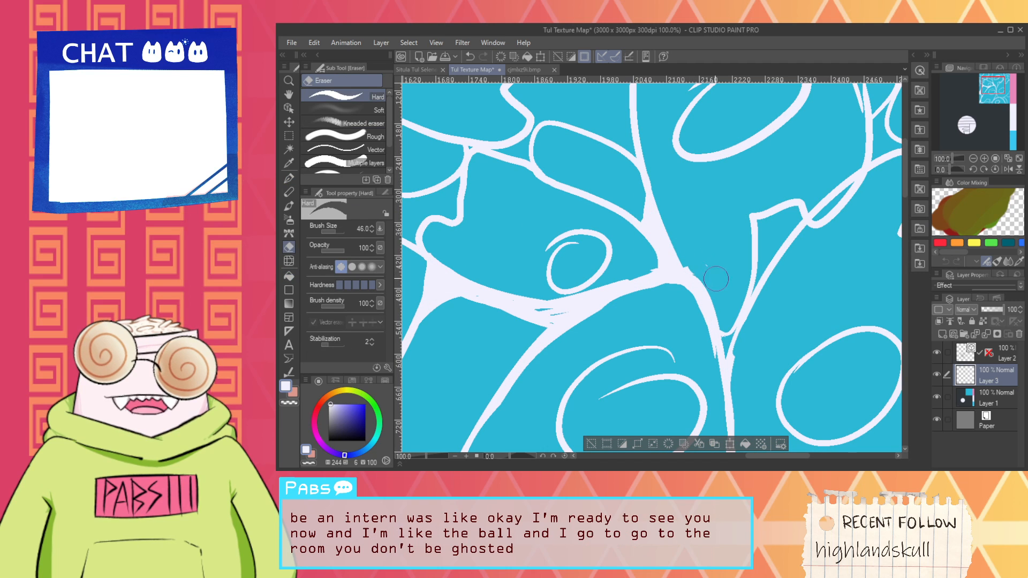
Step: Undo the recent edits that thickened the branch junction above the large central oval
scroll(695, 267, "down", 2)
scroll(694, 266, "up", 3)
mouse_move(667, 238)
left_mouse_down()
mouse_move(697, 293)
mouse_move(726, 290)
left_mouse_up()
key("ctrl+z")
key("ctrl+z")
key("ctrl+z")
key("ctrl+z")
key("ctrl+z")
key("ctrl+z")
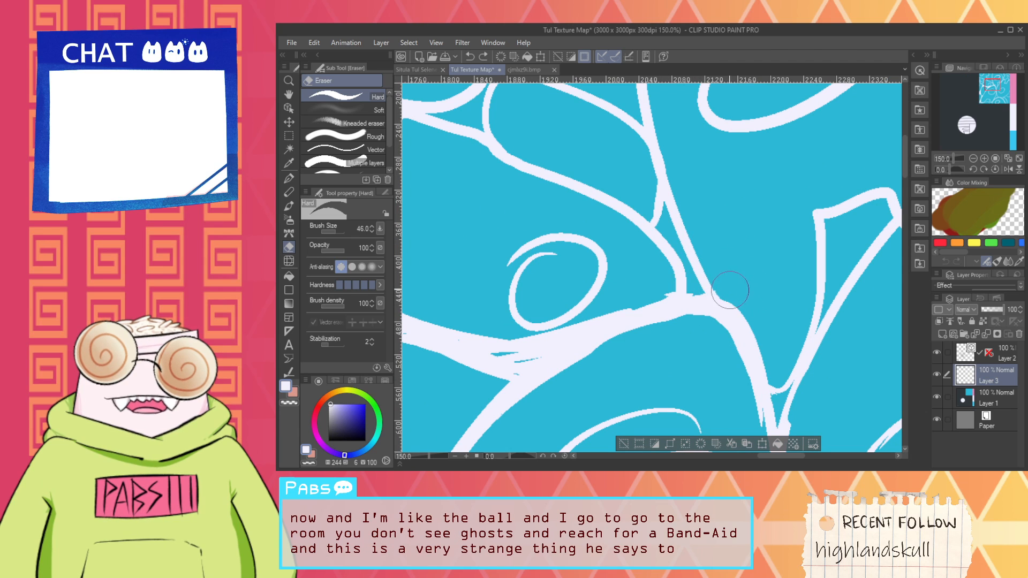
Step: Fill the gaps in the thick white branch with the G-pen, and close the small oval above it into a clean ring
key("p")
left_click_drag(500, 359, 511, 365)
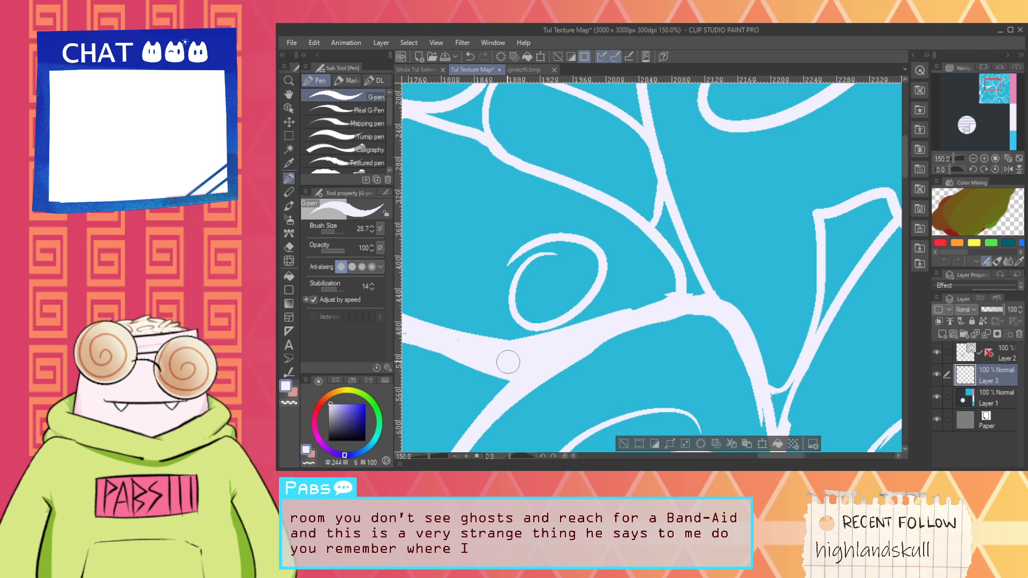
scroll(510, 347, "down", 2)
middle_click_drag(510, 342, 614, 324)
scroll(608, 311, "up", 3)
left_click_drag(635, 327, 633, 296)
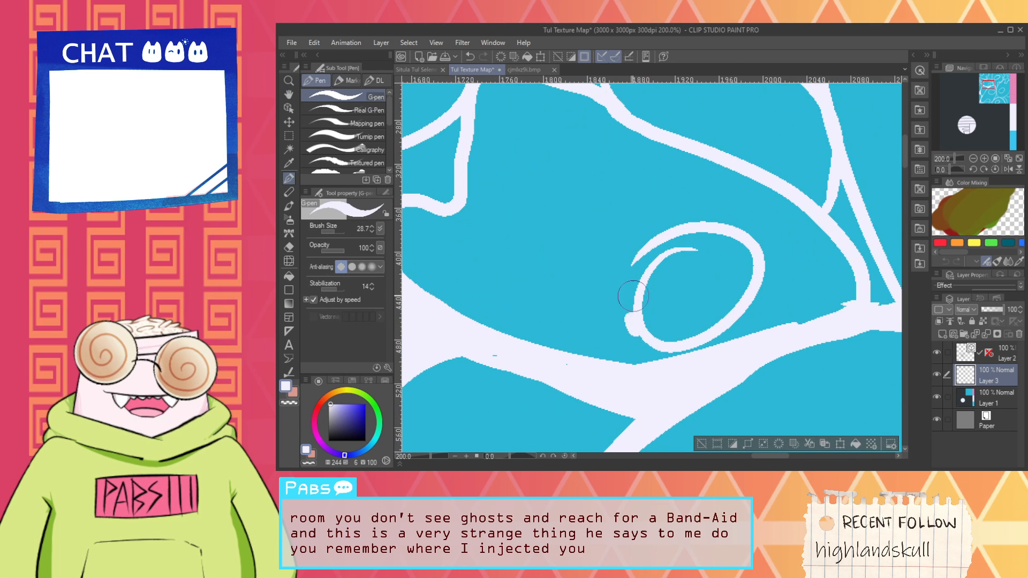
key("ctrl+z")
mouse_move(643, 351)
left_mouse_down()
mouse_move(689, 229)
mouse_move(664, 314)
mouse_move(669, 331)
mouse_move(664, 257)
left_mouse_up()
key("e")
key("p")
scroll(658, 332, "down", 2)
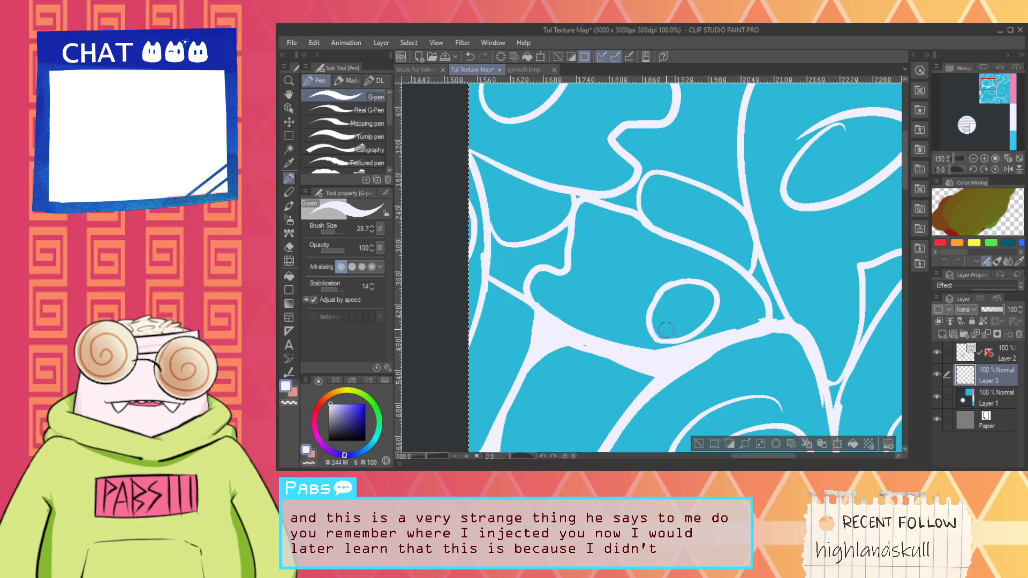
Step: Thicken the white line running down the blue texture's left edge
key("space")
left_click_drag(596, 281, 679, 335)
scroll(640, 328, "up", 2)
scroll(573, 343, "down", 1)
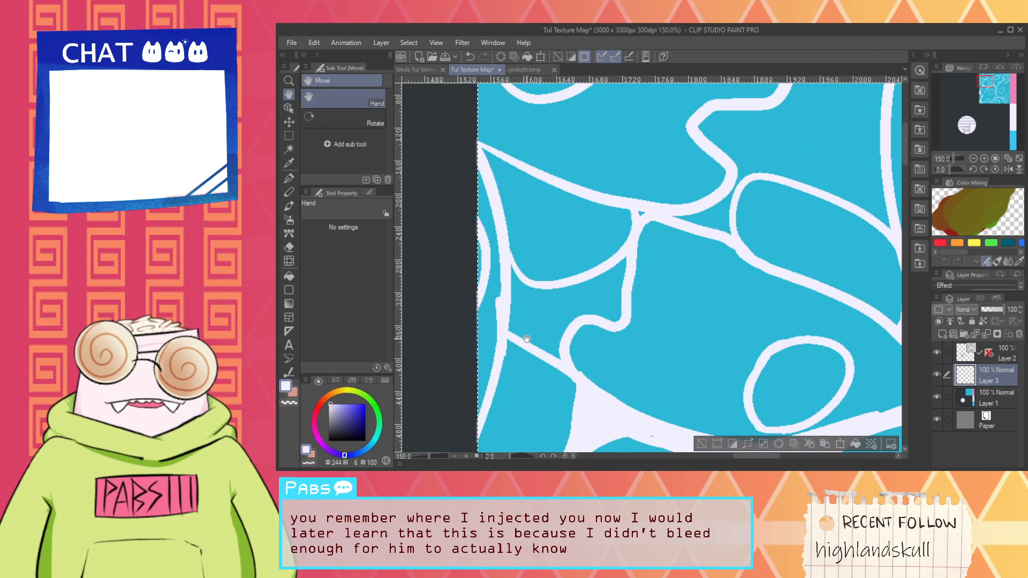
scroll(526, 342, "down", 1)
mouse_move(532, 349)
left_mouse_down()
mouse_move(599, 306)
mouse_move(576, 260)
mouse_move(588, 187)
left_mouse_up()
scroll(559, 338, "up", 1)
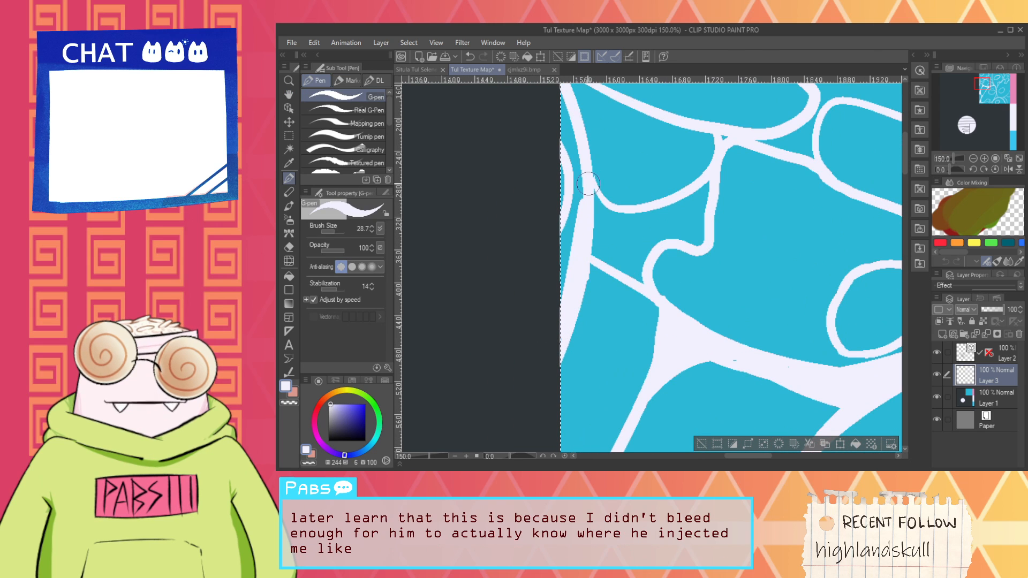
mouse_move(584, 236)
left_mouse_down()
mouse_move(564, 395)
mouse_move(569, 316)
mouse_move(541, 443)
left_mouse_up()
key("ctrl+z")
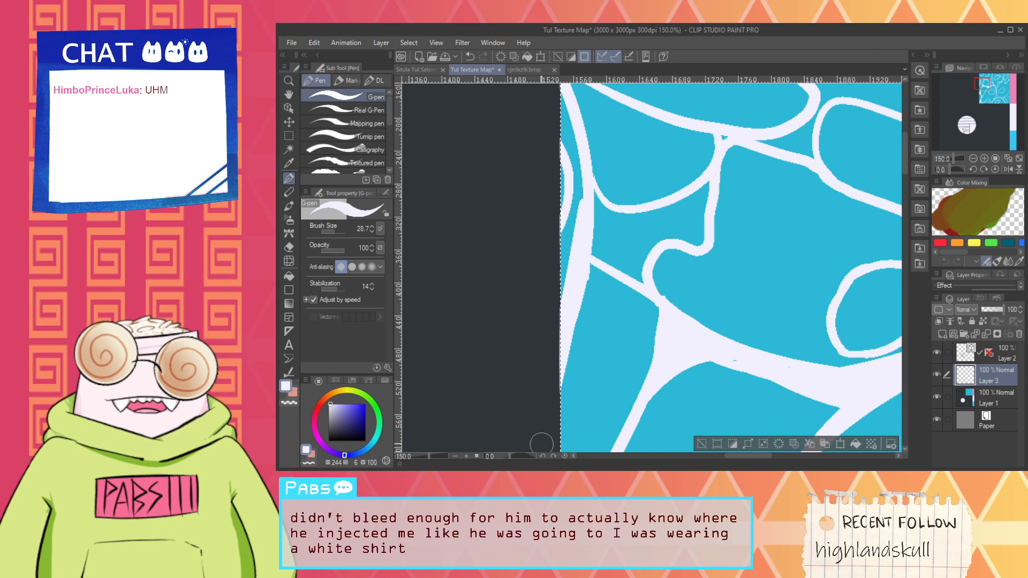
Step: Widen the short diagonal line connecting the left-edge line to the thick branch junction
mouse_move(588, 261)
left_mouse_down()
mouse_move(549, 400)
mouse_move(603, 251)
mouse_move(565, 278)
mouse_move(621, 320)
left_mouse_up()
key("space")
left_click_drag(555, 282, 640, 350)
left_click_drag(569, 300, 653, 373)
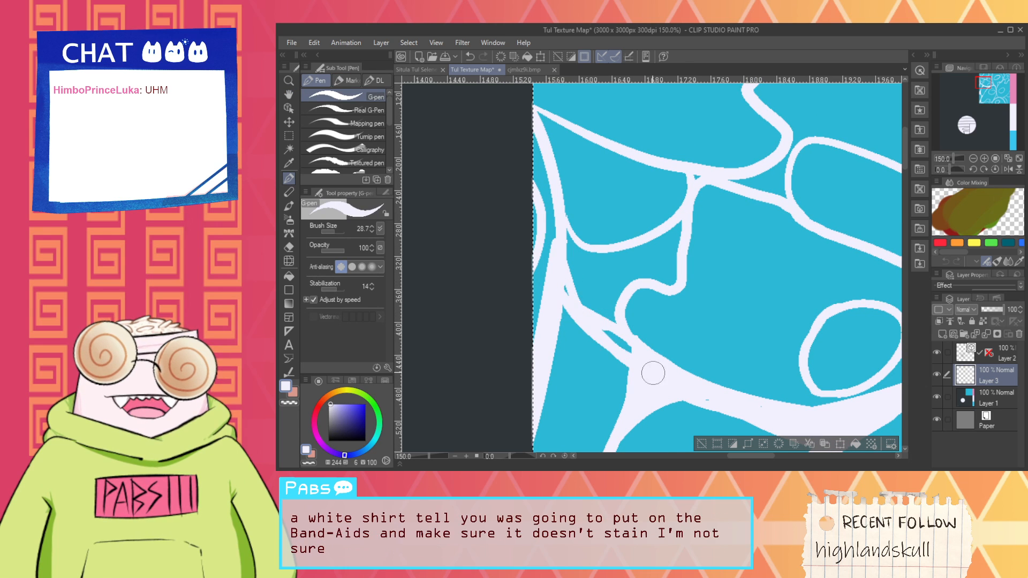
Step: Thicken the long diagonal line descending from the main branch toward the texture's lower left
scroll(606, 310, "down", 1)
scroll(661, 326, "down", 1)
scroll(693, 282, "down", 1)
key("space")
left_click_drag(694, 282, 544, 161)
scroll(544, 161, "up", 1)
scroll(579, 328, "up", 1)
left_click(561, 324)
left_click_drag(472, 359, 513, 289)
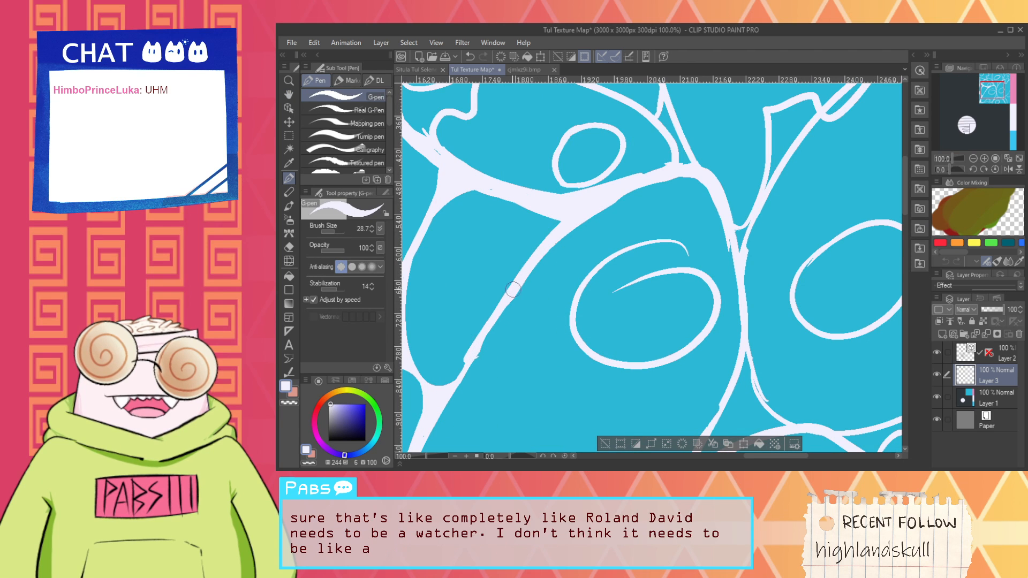
Step: Thicken and smooth the white line curving through the blue square's lower-left corner
scroll(535, 292, "down", 2)
key("space")
scroll(547, 365, "up", 3)
left_click_drag(522, 417, 713, 296)
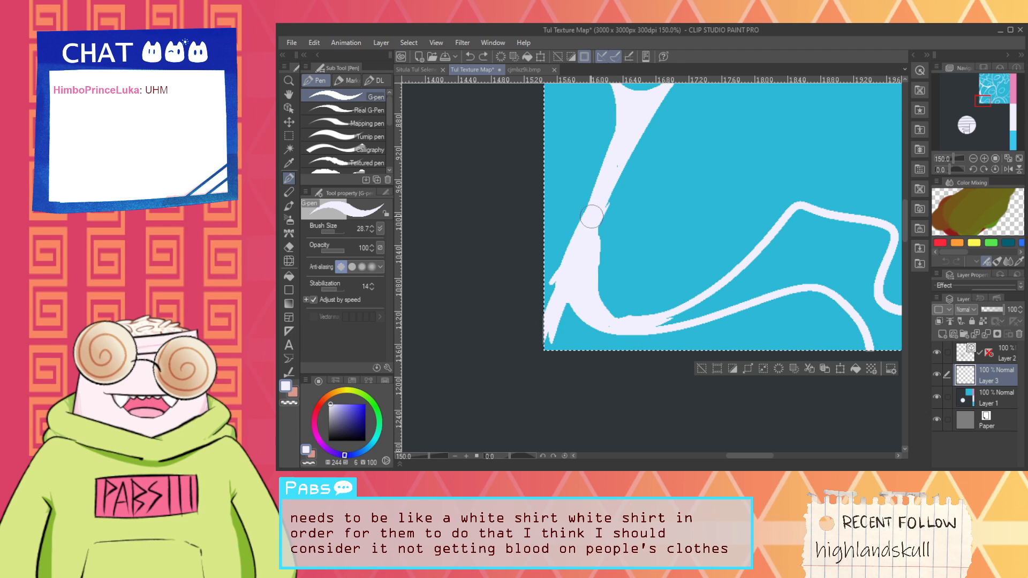
left_click_drag(607, 193, 659, 328)
key("e")
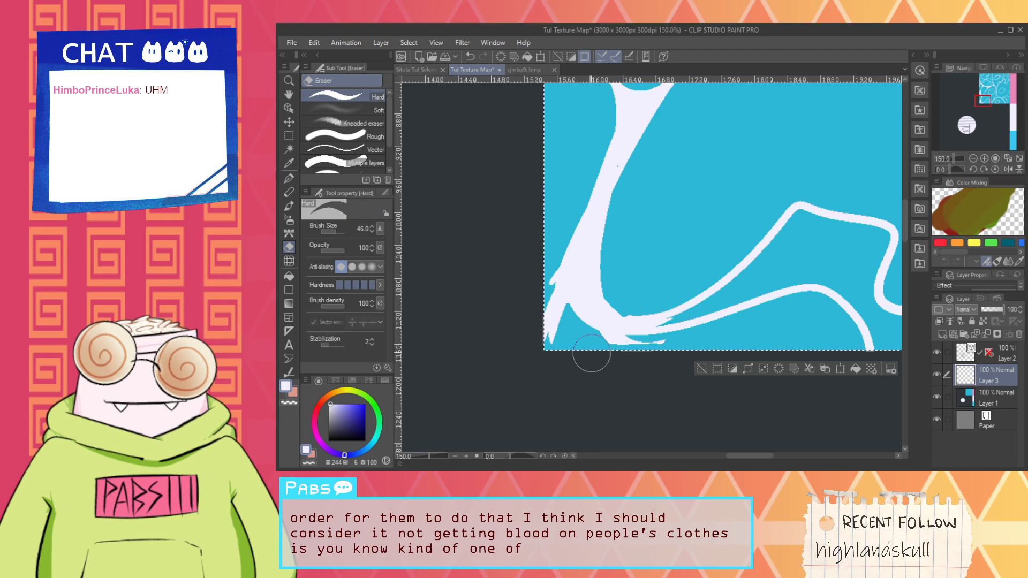
key("p")
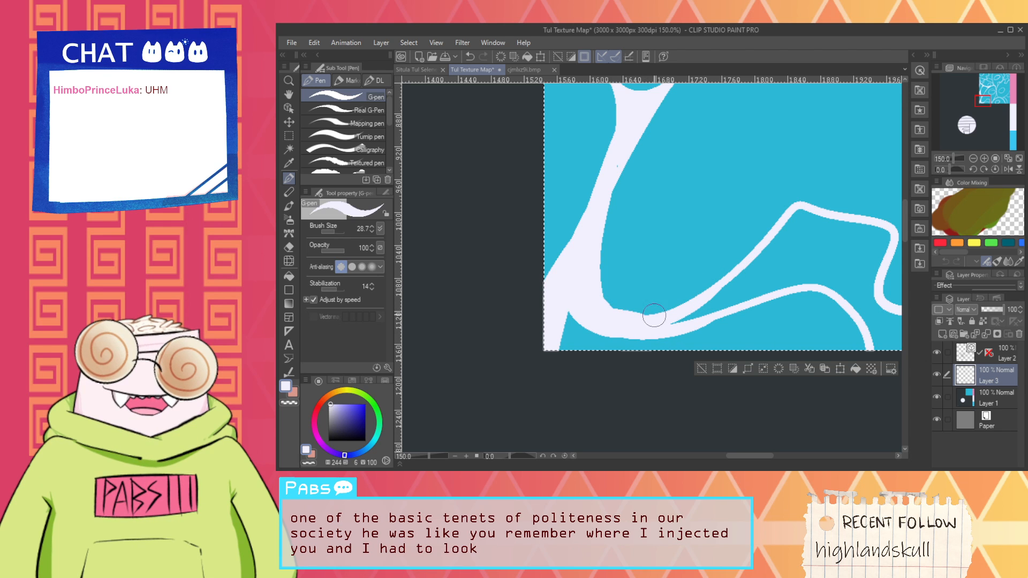
Step: Draw a curve below the small junction at the texture's bottom edge and fill the enclosed wedge with white
scroll(605, 299, "down", 2)
left_click_drag(736, 291, 605, 325)
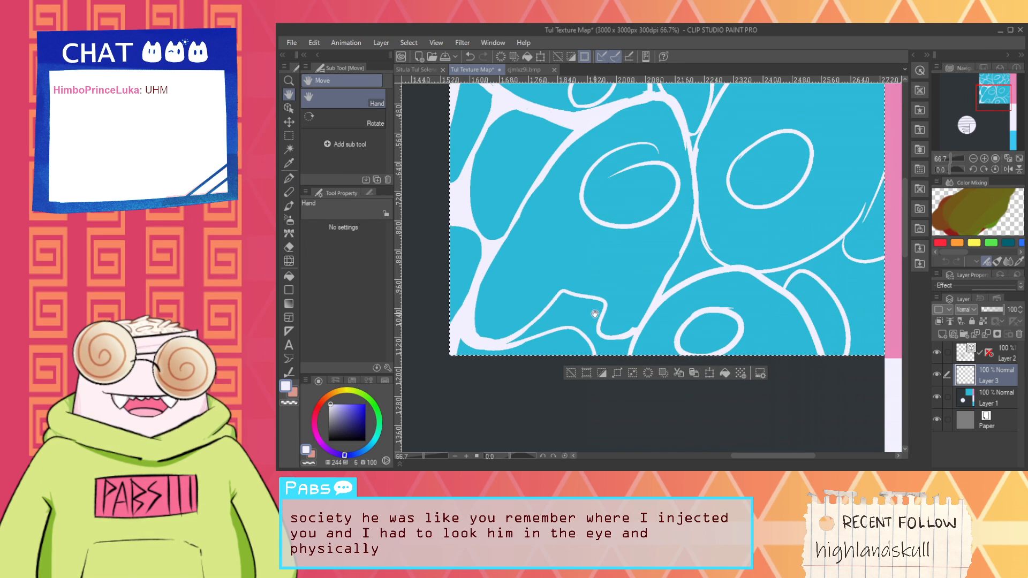
scroll(606, 325, "up", 2)
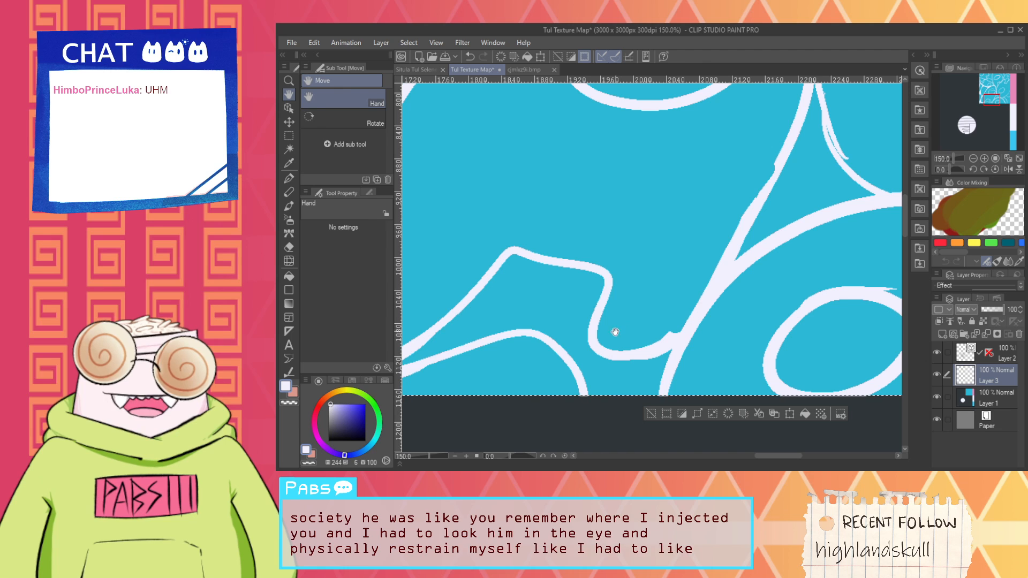
key("p")
left_click_drag(604, 351, 654, 413)
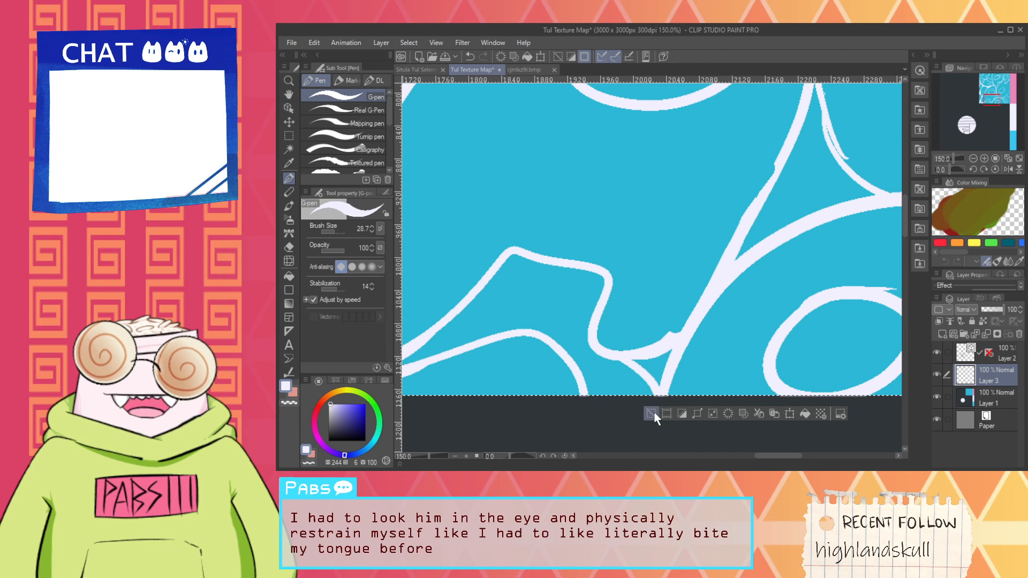
key("g")
left_click(659, 369)
Step: Smooth the upper edge of the filled bottom junction with a stroke running up into the diagonal branch
key("p")
mouse_move(586, 323)
left_mouse_down()
mouse_move(592, 335)
mouse_move(694, 324)
left_mouse_up()
key("ctrl+z")
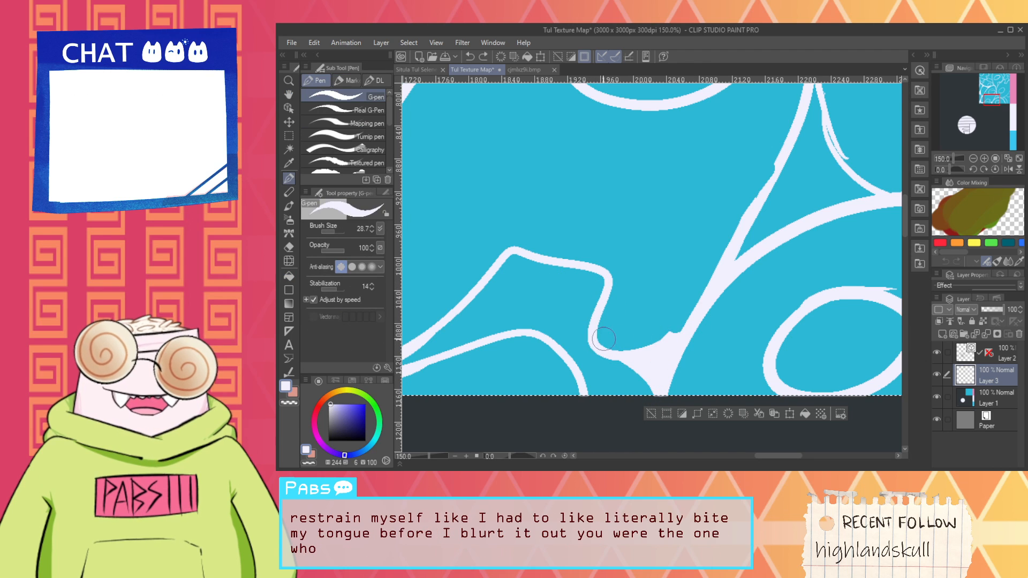
left_click_drag(595, 349, 694, 291)
key("ctrl+z")
left_click_drag(606, 355, 705, 272)
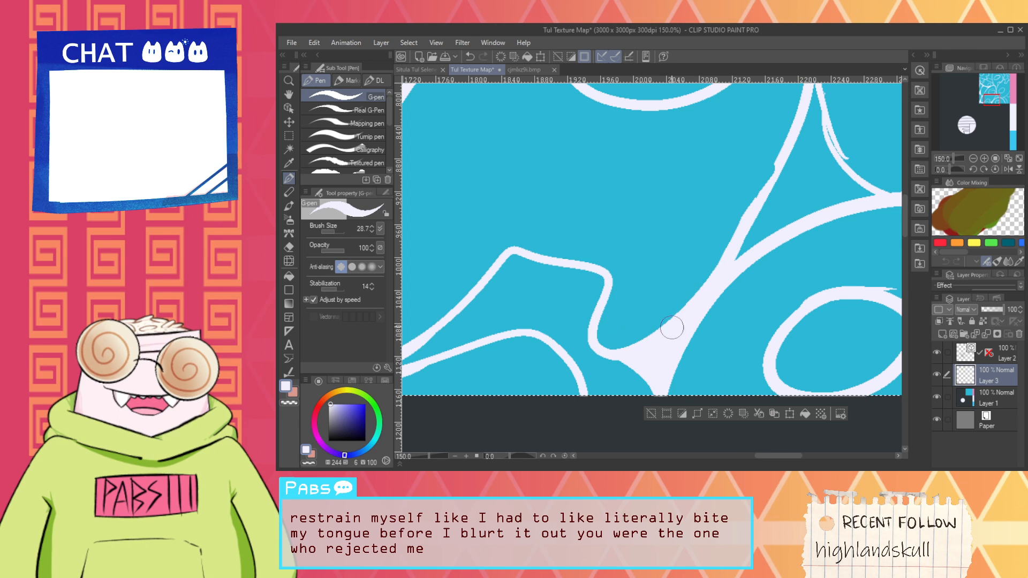
Step: Thicken the low arch line that ends at the texture's bottom edge
scroll(637, 329, "down", 3)
scroll(592, 351, "up", 3)
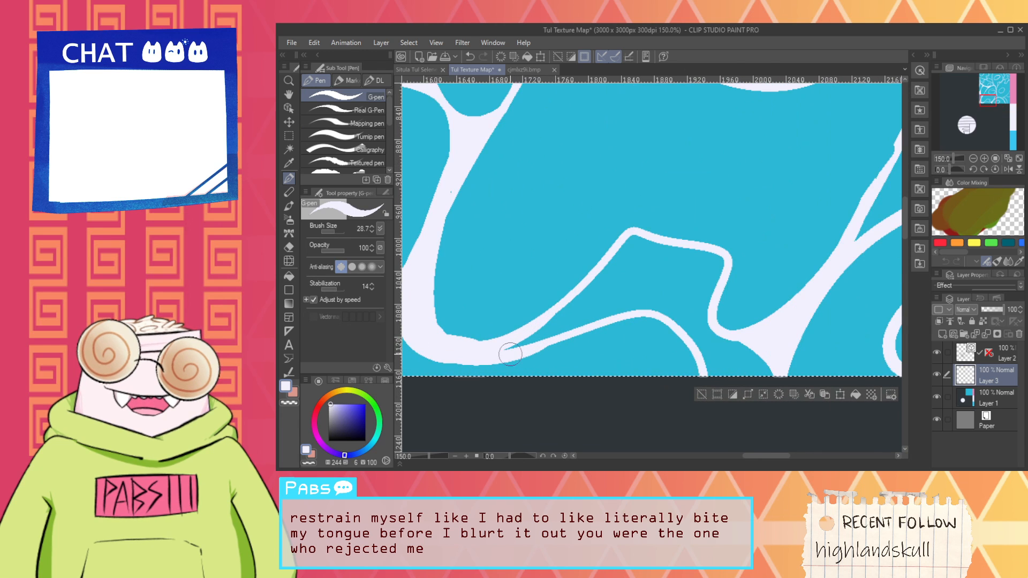
mouse_move(578, 334)
left_mouse_down()
mouse_move(686, 335)
mouse_move(703, 408)
left_mouse_up()
key("ctrl+z")
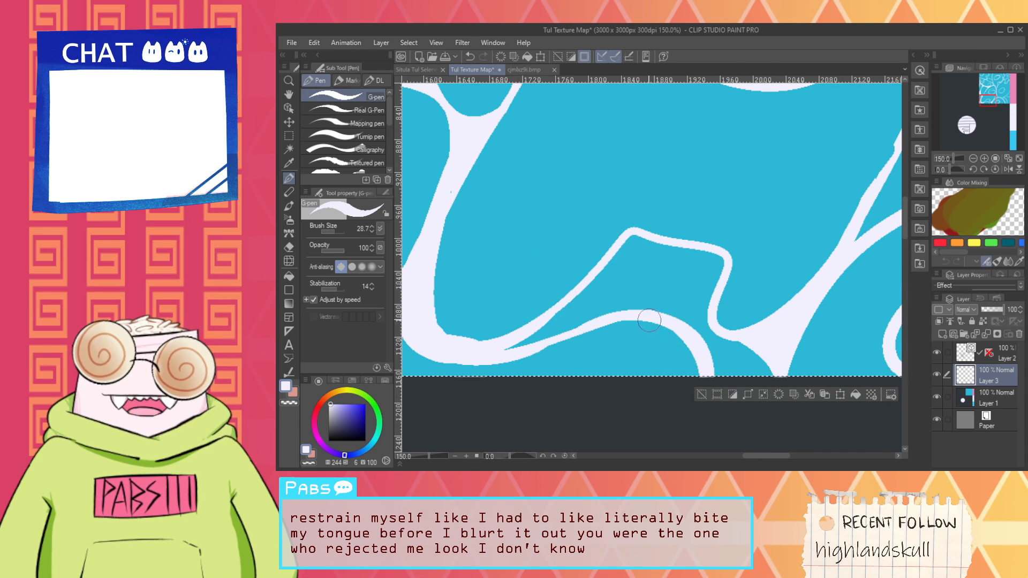
Step: Thicken the angular hump above the low arch into a rounded, tapered white curve
left_click_drag(492, 356, 641, 208)
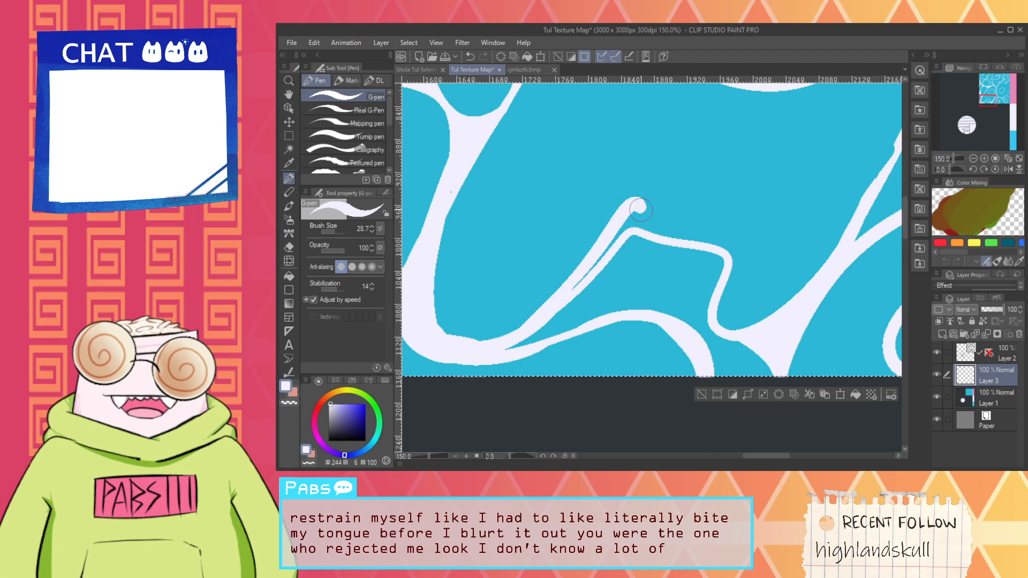
key("ctrl+z")
left_click_drag(500, 341, 676, 226)
mouse_move(717, 261)
left_mouse_down()
mouse_move(675, 230)
mouse_move(581, 279)
mouse_move(612, 236)
left_mouse_up()
key("ctrl+z")
key("ctrl+z")
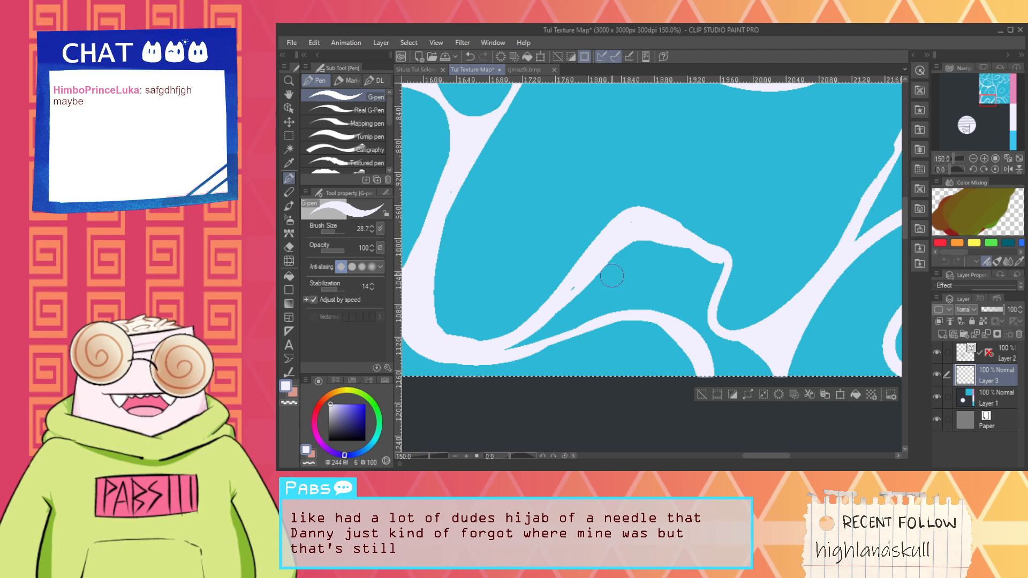
Step: Erase the thin bend at the hump's right end and redraw it as a smooth downward curve
scroll(632, 258, "down", 3)
scroll(660, 256, "up", 4)
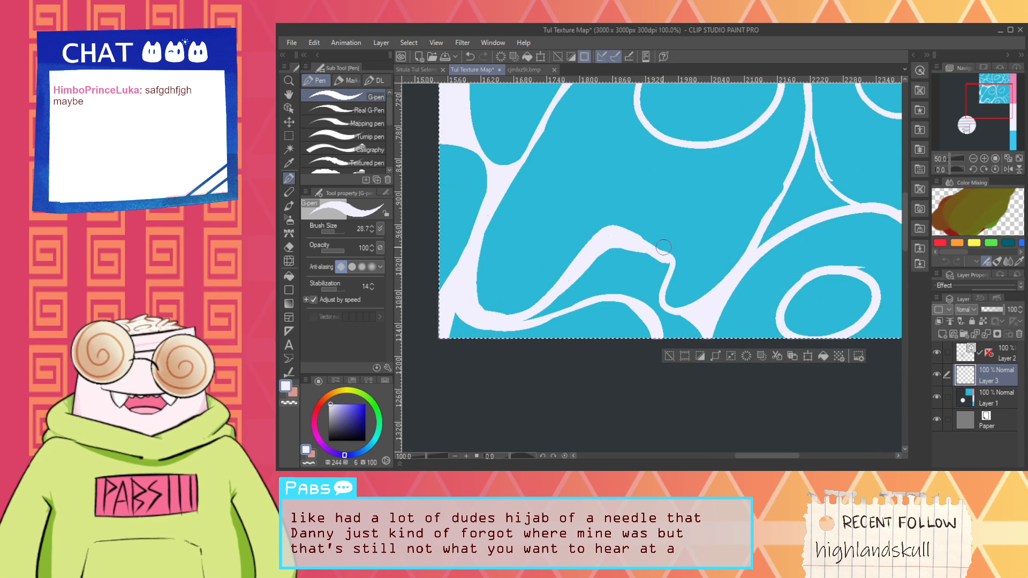
key("e")
mouse_move(649, 234)
left_mouse_down()
mouse_move(679, 325)
mouse_move(687, 287)
left_mouse_up()
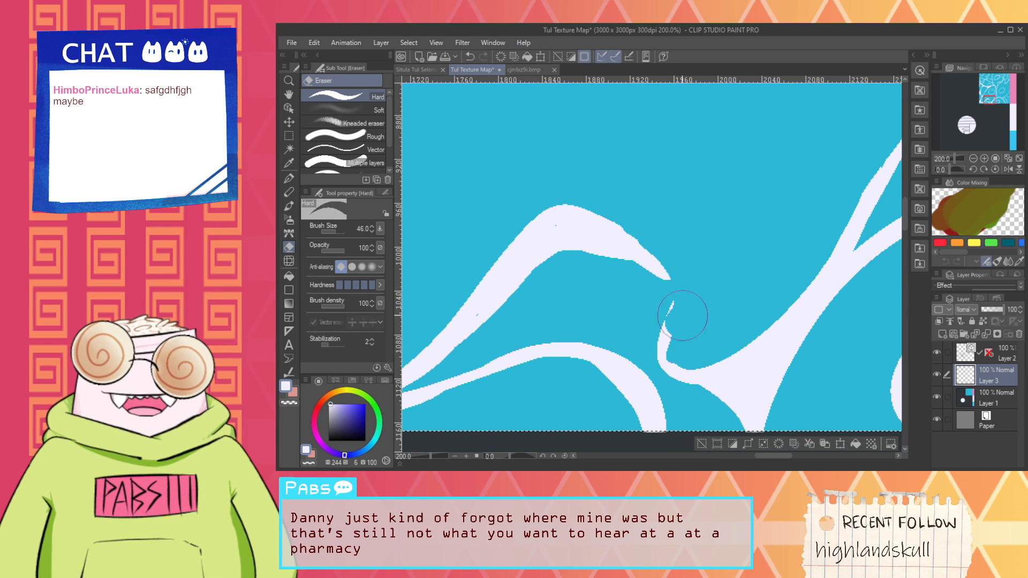
key("p")
mouse_move(636, 251)
left_mouse_down()
mouse_move(677, 345)
mouse_move(673, 285)
mouse_move(679, 343)
mouse_move(664, 371)
left_mouse_up()
key("ctrl+z")
key("ctrl+z")
Step: Try out strokes linking the top of the large central oval to the vertical branch beside it
scroll(664, 327, "down", 4)
key("space")
left_click_drag(706, 251, 593, 366)
scroll(594, 365, "up", 2)
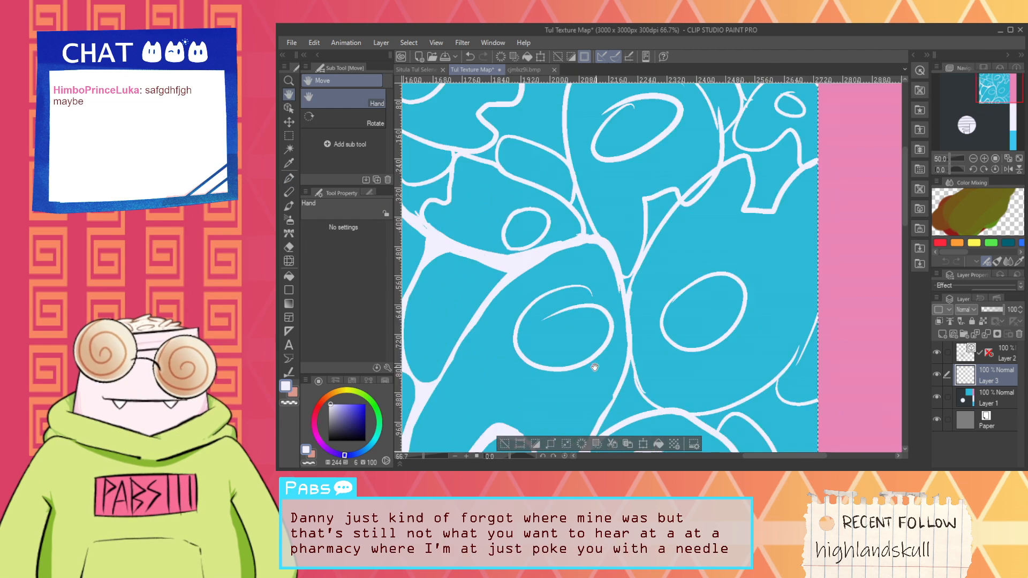
scroll(533, 297, "up", 1)
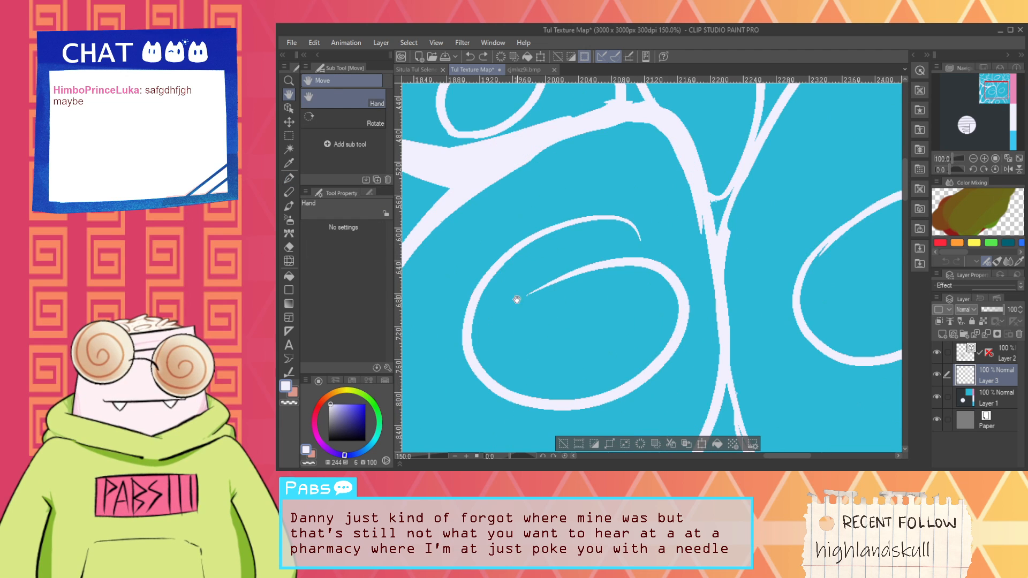
left_click_drag(462, 316, 688, 342)
key("ctrl+z")
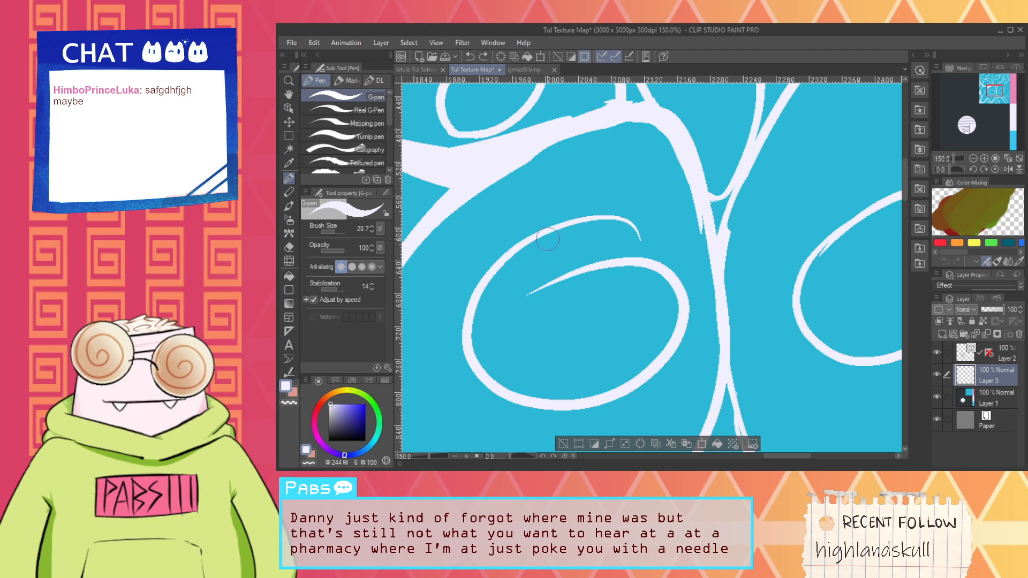
left_click_drag(554, 230, 718, 143)
key("ctrl+z")
mouse_move(583, 220)
left_mouse_down()
mouse_move(707, 277)
mouse_move(648, 236)
mouse_move(722, 269)
left_mouse_up()
key("ctrl+z")
key("ctrl+z")
left_click_drag(621, 218, 716, 249)
key("ctrl+z")
left_click_drag(624, 217, 734, 225)
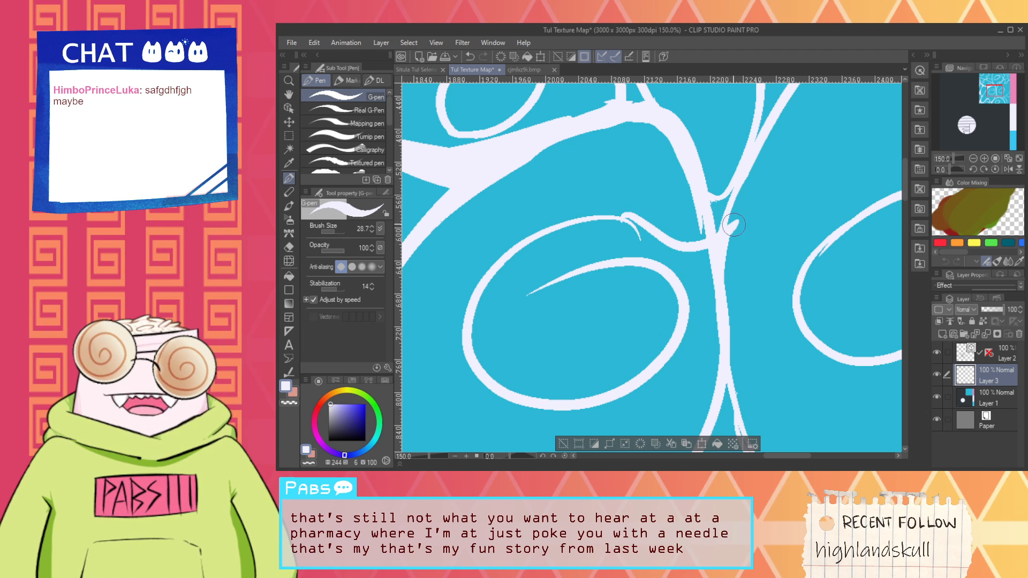
key("ctrl+z")
Step: Link the large oval's top to the vertical branch with two strokes, filling the gaps between them and at the fork with white
mouse_move(595, 220)
left_mouse_down()
mouse_move(692, 202)
mouse_move(702, 228)
mouse_move(723, 209)
left_mouse_up()
key("ctrl+z")
key("g")
left_click(721, 209)
key("p")
mouse_move(719, 250)
left_mouse_down()
mouse_move(719, 236)
mouse_move(705, 233)
left_mouse_up()
mouse_move(483, 282)
left_mouse_down()
mouse_move(664, 209)
mouse_move(699, 213)
left_mouse_up()
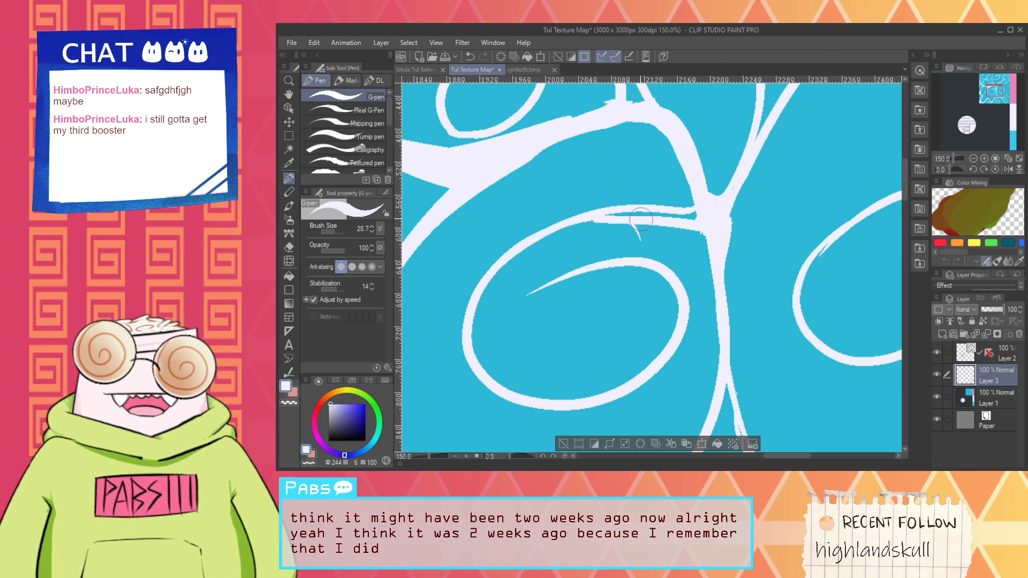
key("g")
left_click(632, 215)
key("p")
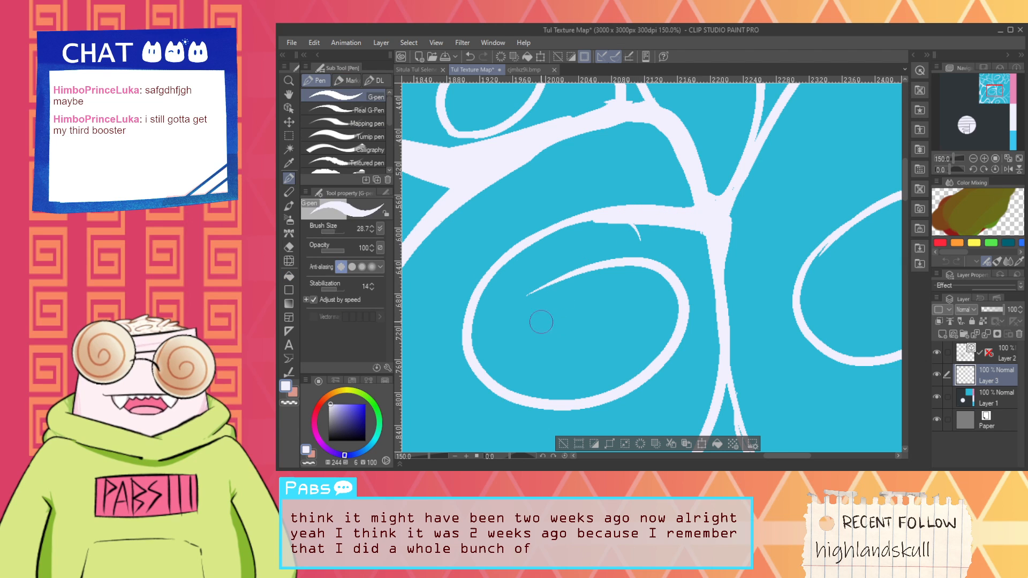
Step: Erase the large oval's inner tail and its right side, leaving the outline open toward the vertical branch
key("e")
mouse_move(591, 274)
left_mouse_down()
mouse_move(530, 299)
mouse_move(650, 263)
mouse_move(635, 247)
mouse_move(665, 274)
mouse_move(682, 332)
mouse_move(664, 344)
left_mouse_up()
scroll(665, 344, "down", 2)
scroll(653, 369, "up", 2)
key("p")
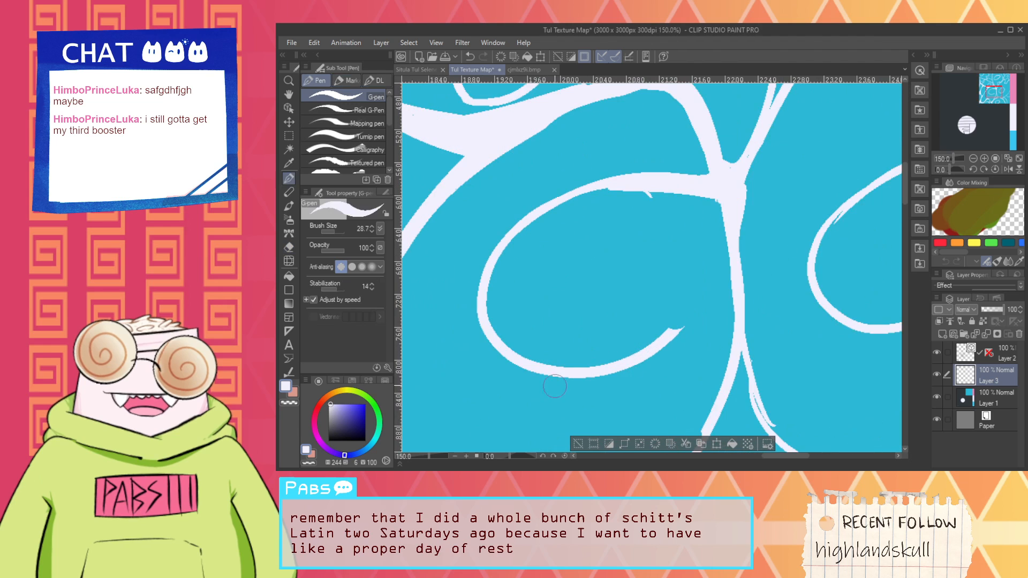
Step: Draw a line from the open oval's lower end across the vertical branch to the neighbouring oval
mouse_move(529, 375)
left_mouse_down()
mouse_move(625, 411)
mouse_move(649, 444)
left_mouse_up()
key("ctrl+z")
scroll(619, 394, "down", 2)
key("space")
scroll(655, 348, "up", 1)
mouse_move(629, 386)
left_mouse_down()
mouse_move(658, 345)
mouse_move(808, 273)
left_mouse_up()
scroll(704, 300, "up", 1)
key("ctrl+z")
left_click_drag(619, 348, 803, 267)
scroll(777, 285, "down", 1)
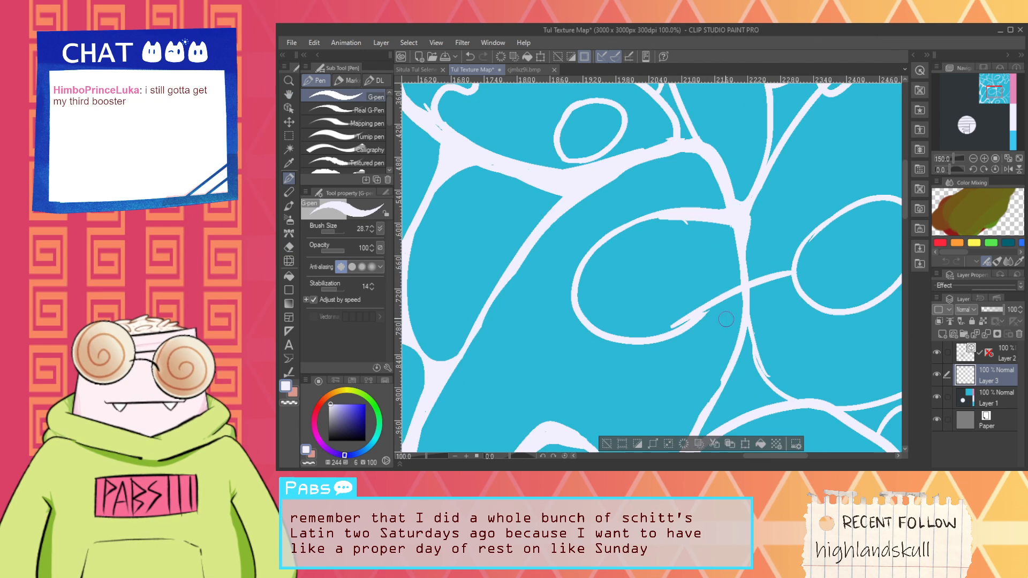
Step: Widen the lower link between the two ovals into a solid white band and draw an upper link from the branch junction
left_click_drag(663, 332, 826, 310)
key("space")
mouse_move(782, 221)
left_mouse_down()
mouse_move(684, 262)
mouse_move(681, 252)
left_mouse_up()
left_click_drag(615, 248, 767, 225)
key("g")
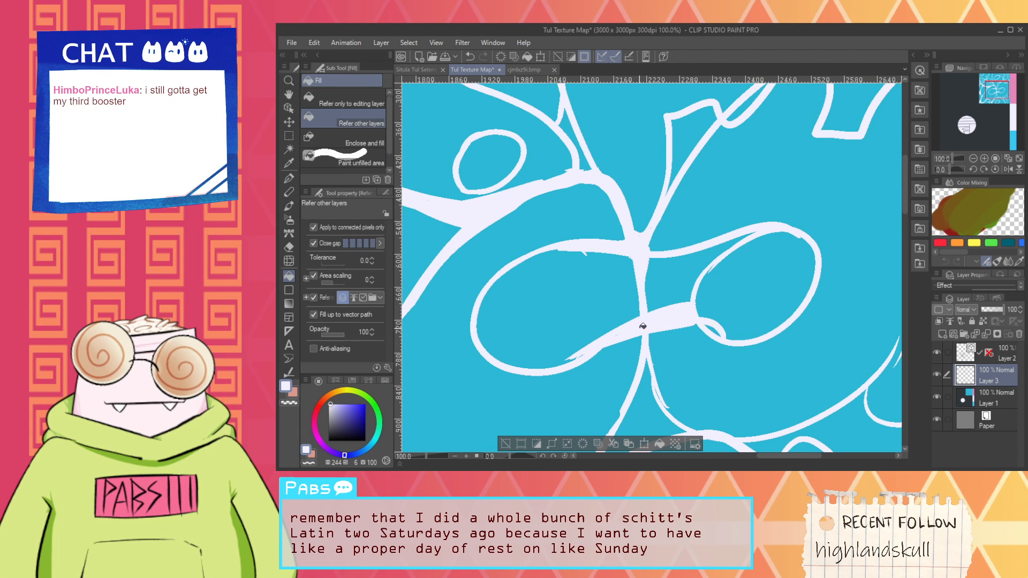
Step: Erase the vertical branch segment and the right oval's inner side to merge both ovals into one open shape
key("e")
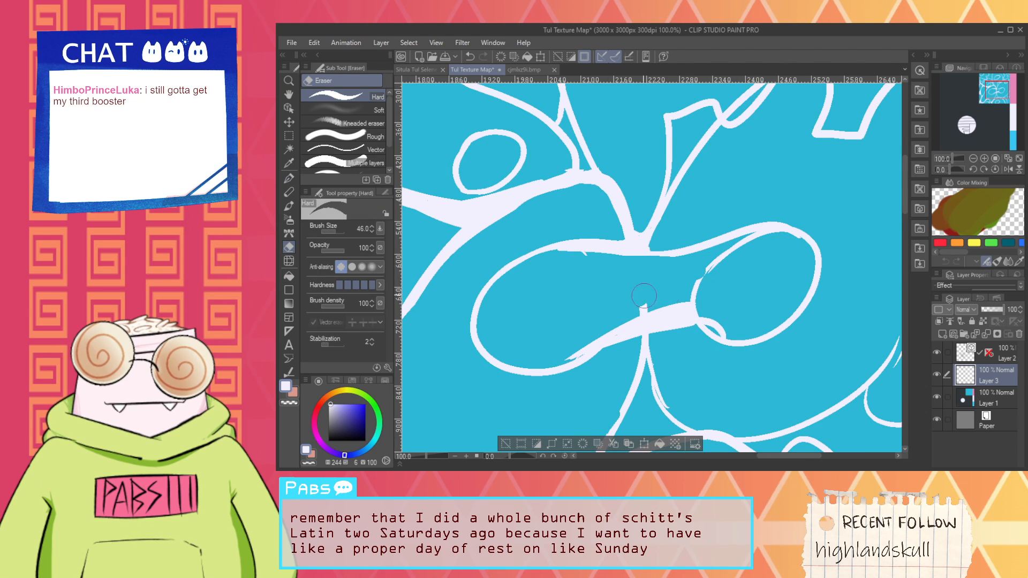
left_click_drag(702, 298, 732, 260)
scroll(731, 265, "down", 3)
scroll(691, 317, "up", 4)
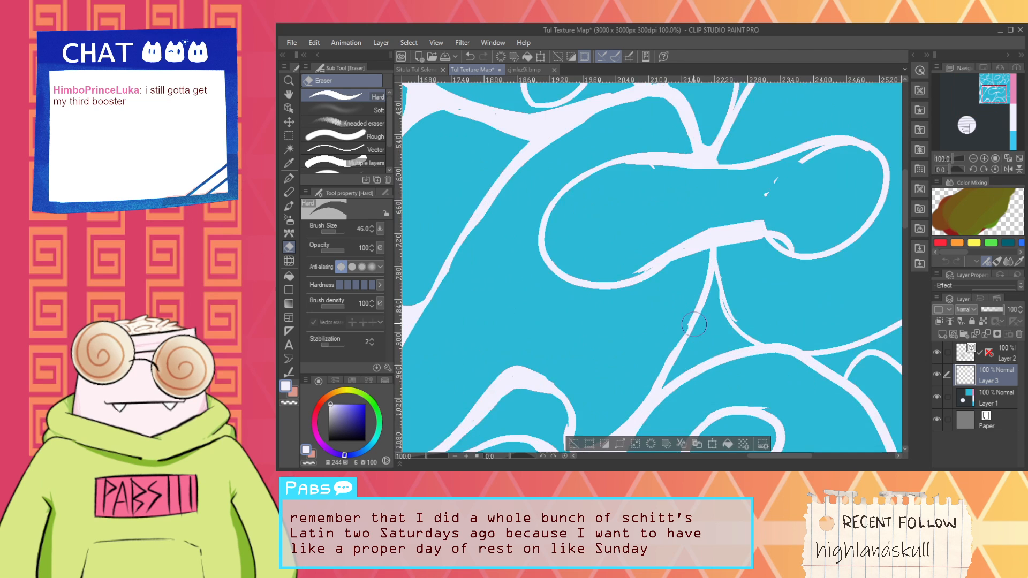
Step: Thicken the lower branch line where it meets the underside of the merged shape
key("p")
mouse_move(696, 300)
left_mouse_down()
mouse_move(766, 204)
mouse_move(724, 256)
left_mouse_up()
scroll(741, 279, "down", 4)
key("space")
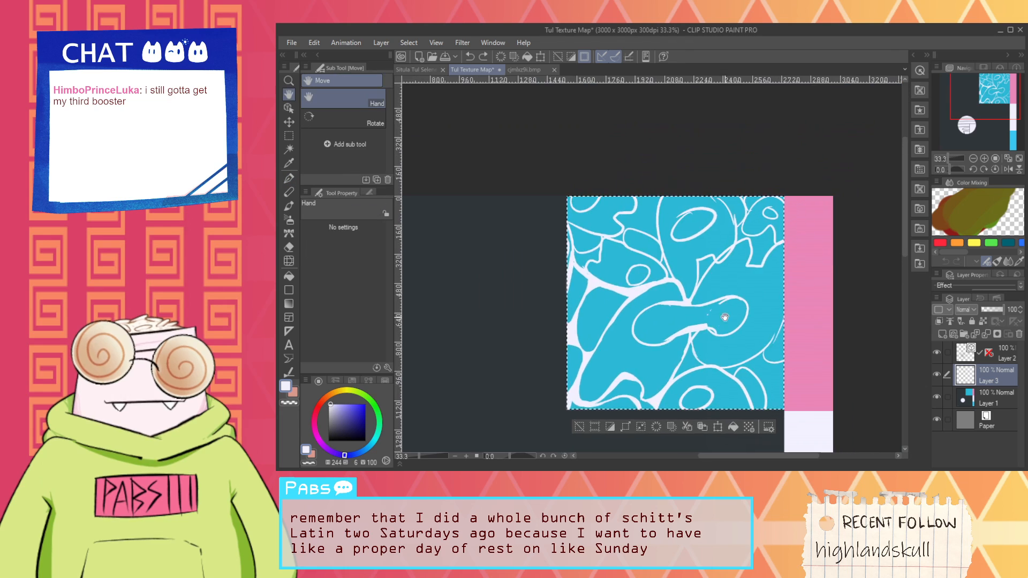
Step: Widen the upper-right branch into a solid white band down to its junction with the diagonal branch
scroll(713, 260, "up", 3)
left_click_drag(617, 399, 786, 214)
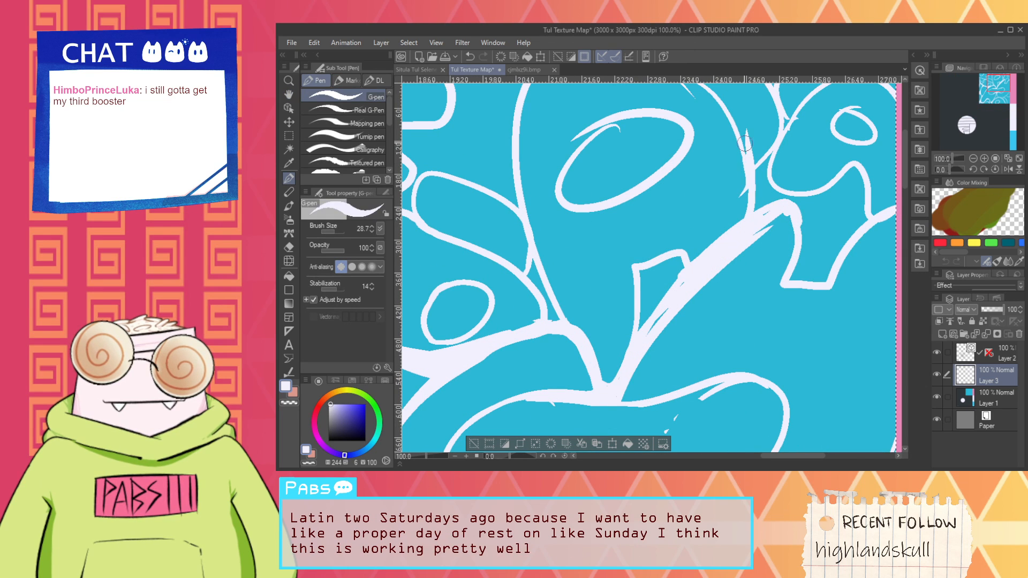
mouse_move(744, 143)
left_mouse_down()
mouse_move(710, 86)
mouse_move(752, 165)
left_mouse_up()
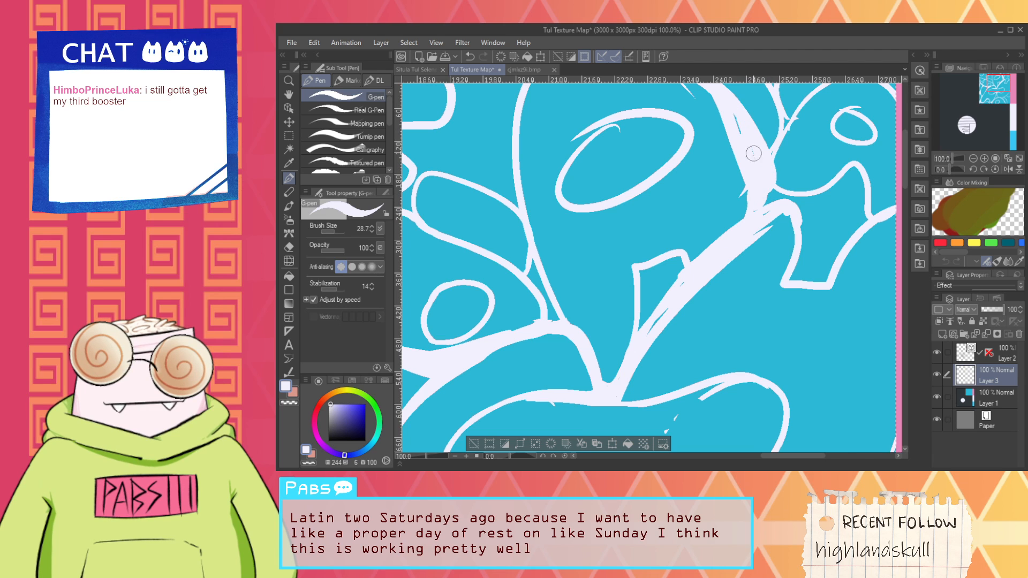
mouse_move(835, 196)
left_mouse_down()
mouse_move(702, 217)
mouse_move(706, 190)
left_mouse_up()
Step: Add strokes from the junction toward the peak of the boot-shaped outline and undo the excess ones
left_click_drag(666, 224, 716, 194)
mouse_move(669, 205)
left_mouse_down()
mouse_move(724, 195)
mouse_move(716, 186)
left_mouse_up()
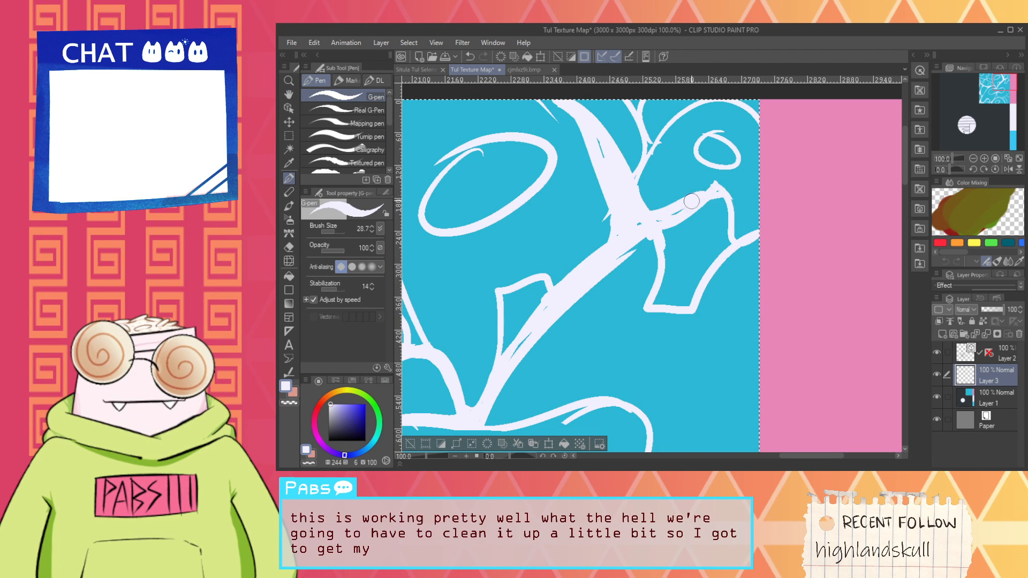
key("ctrl+z")
key("ctrl+z")
key("ctrl+z")
left_click_drag(712, 137, 737, 182)
key("ctrl+z")
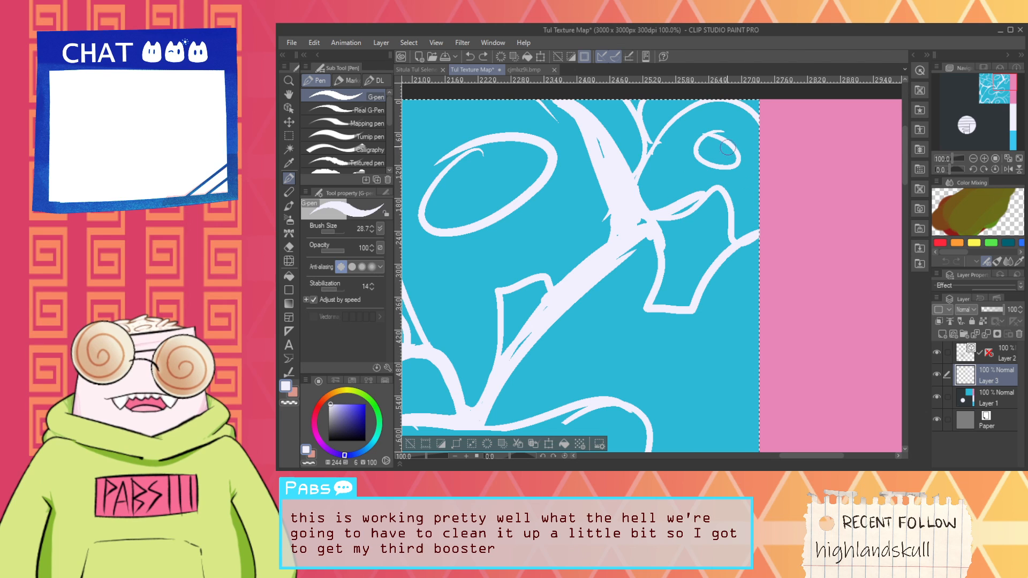
Step: Thicken the small upper-right oval and widen the forked stem hanging from the square's upper edge
mouse_move(697, 135)
left_mouse_down()
mouse_move(741, 155)
mouse_move(738, 141)
mouse_move(741, 154)
mouse_move(701, 151)
left_mouse_up()
key("ctrl+z")
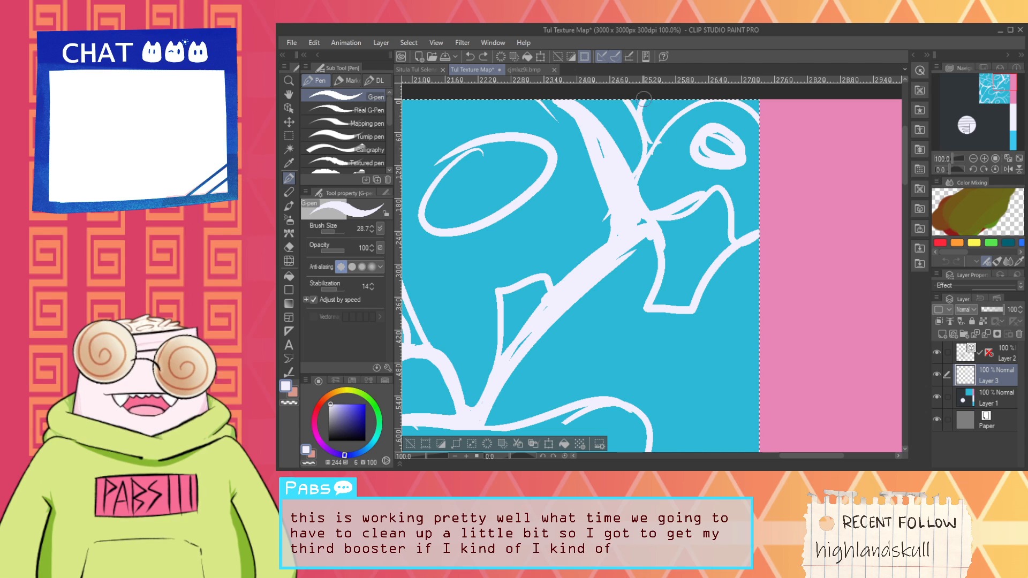
left_click_drag(633, 107, 647, 93)
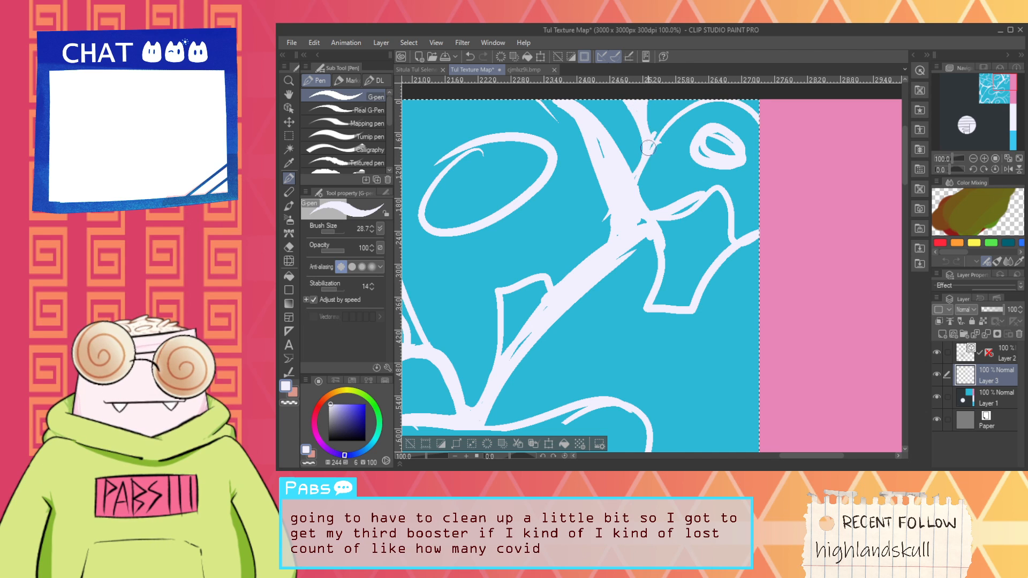
left_click_drag(651, 133, 661, 119)
key("ctrl+z")
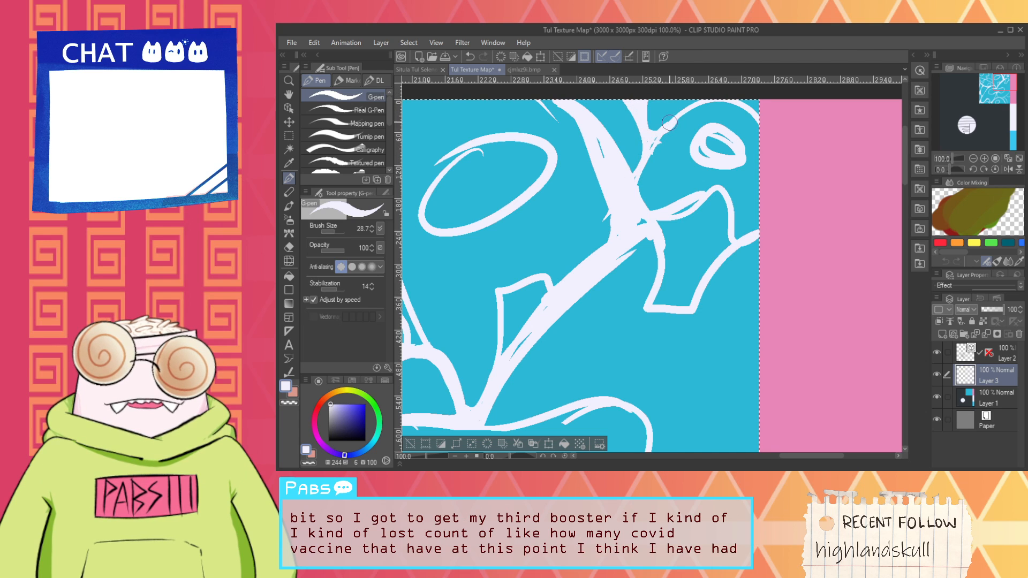
left_click_drag(653, 159, 692, 114)
Step: Erase the boot-shaped outline beside the upper-right junction
scroll(714, 163, "down", 3)
scroll(698, 204, "up", 3)
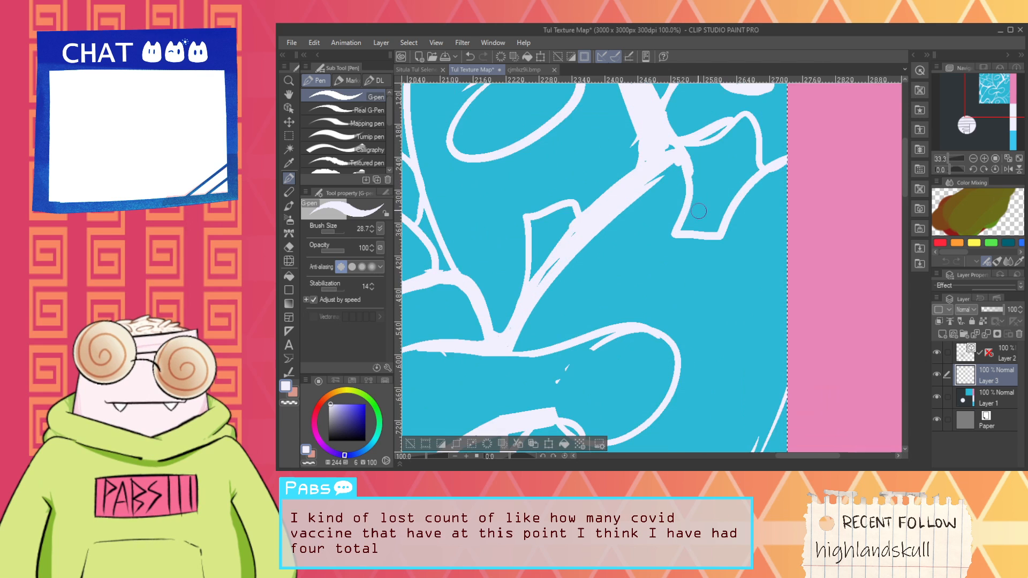
key("space")
left_click_drag(725, 162, 680, 212)
key("e")
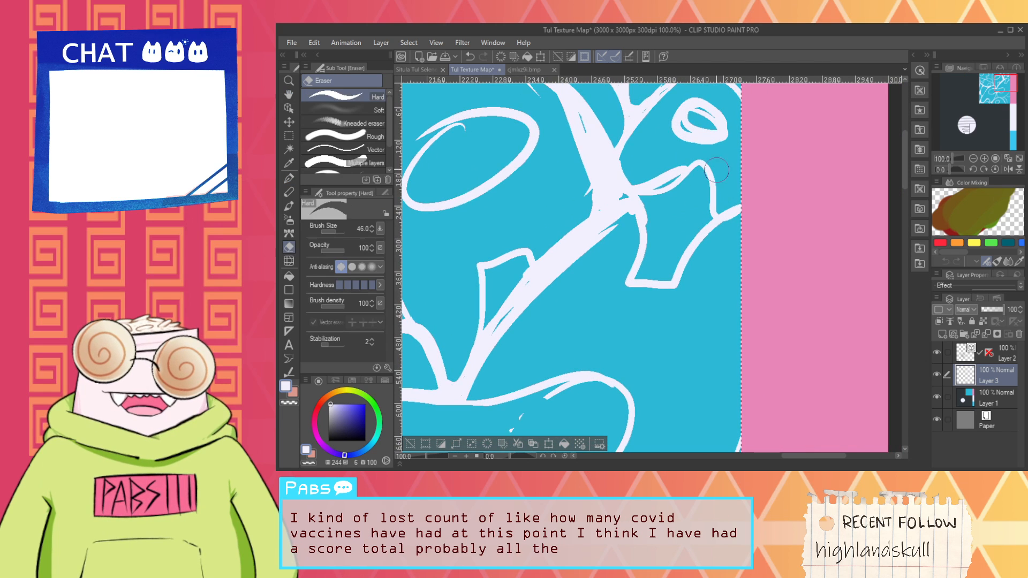
left_click_drag(699, 172, 640, 278)
mouse_move(702, 165)
left_mouse_down()
mouse_move(665, 191)
mouse_move(688, 218)
mouse_move(658, 275)
left_mouse_up()
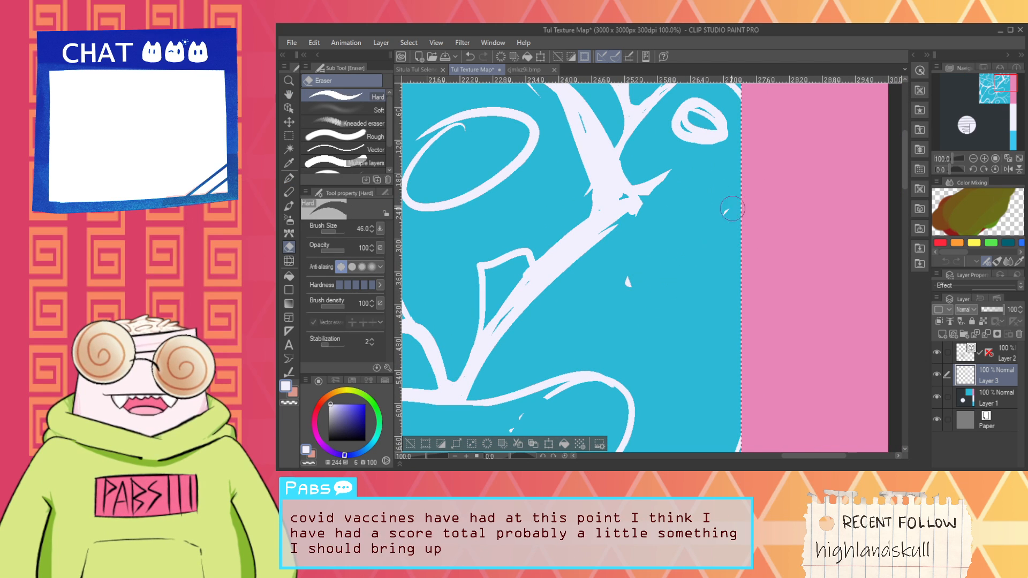
Step: Draw a downward-bowing arc and a thick upper curve from the junction to the blue square's right edge
key("p")
mouse_move(624, 213)
left_mouse_down()
mouse_move(629, 265)
mouse_move(760, 261)
mouse_move(665, 225)
mouse_move(745, 283)
left_mouse_up()
key("ctrl+z")
key("ctrl+z")
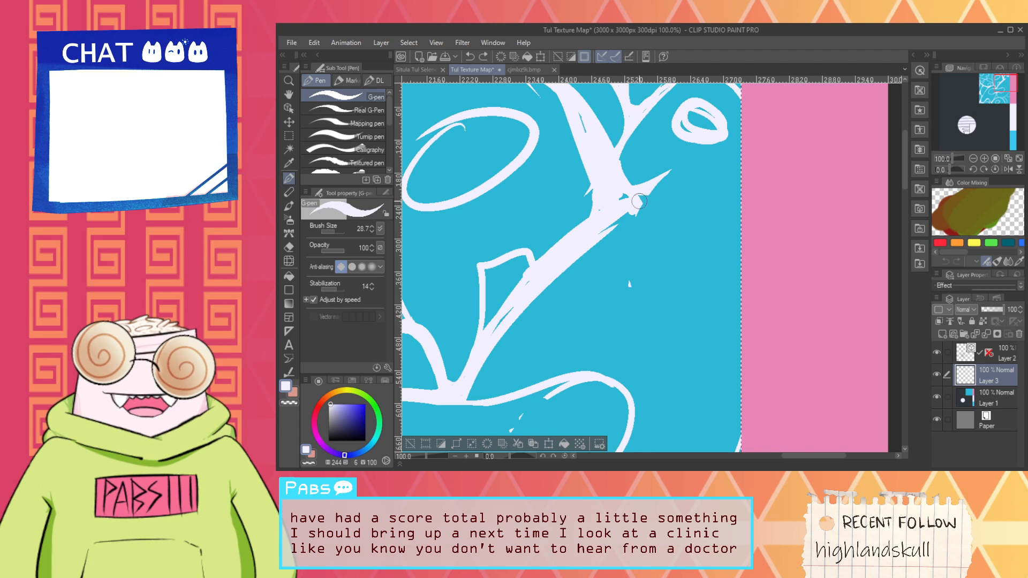
left_click_drag(630, 211, 750, 337)
left_click_drag(626, 238, 752, 169)
left_click_drag(638, 212, 745, 165)
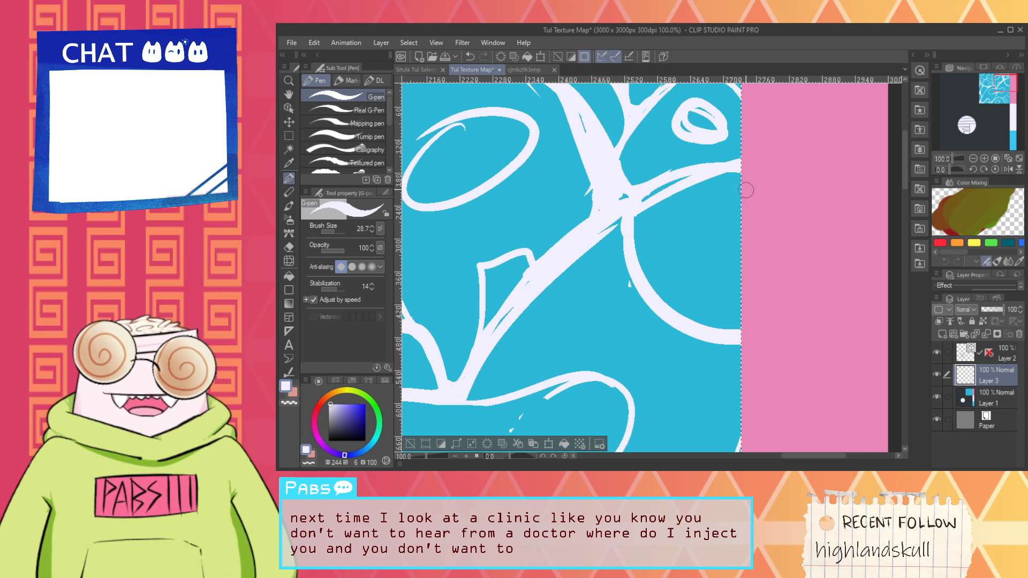
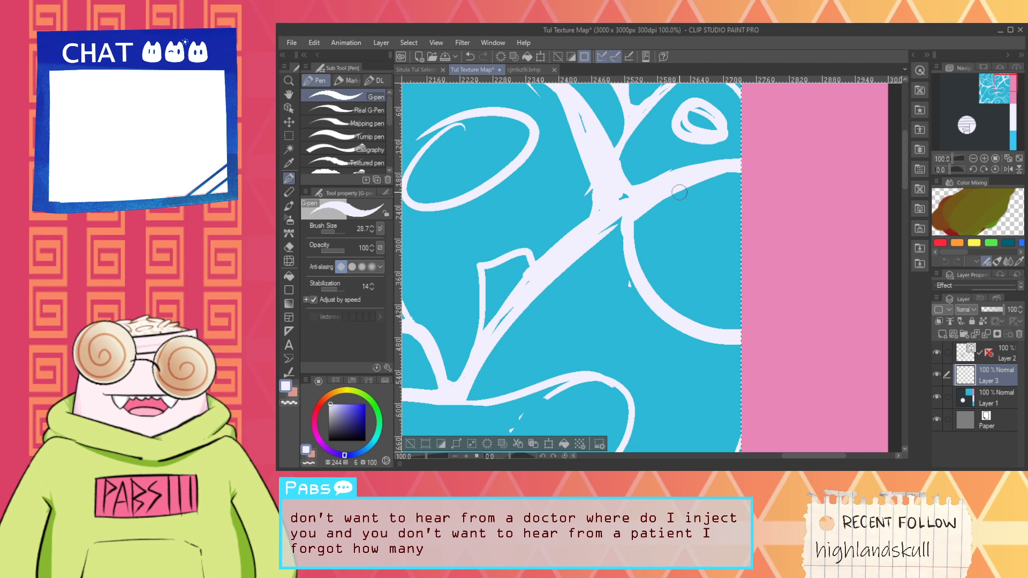
Step: Fill in the upper-right junction and thicken the arc below it, undoing the surplus inner stroke
scroll(685, 262, "down", 4)
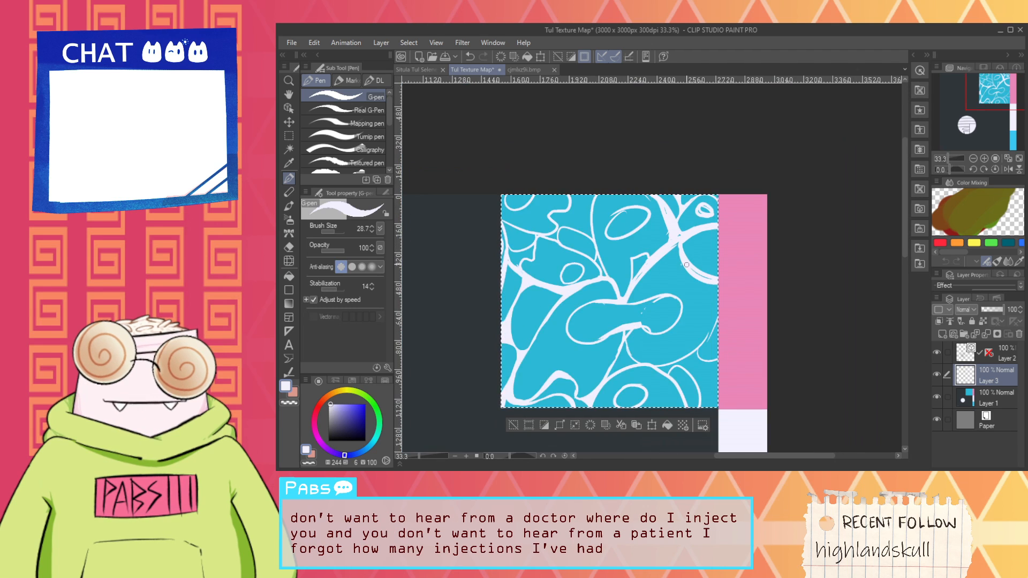
scroll(686, 264, "up", 4)
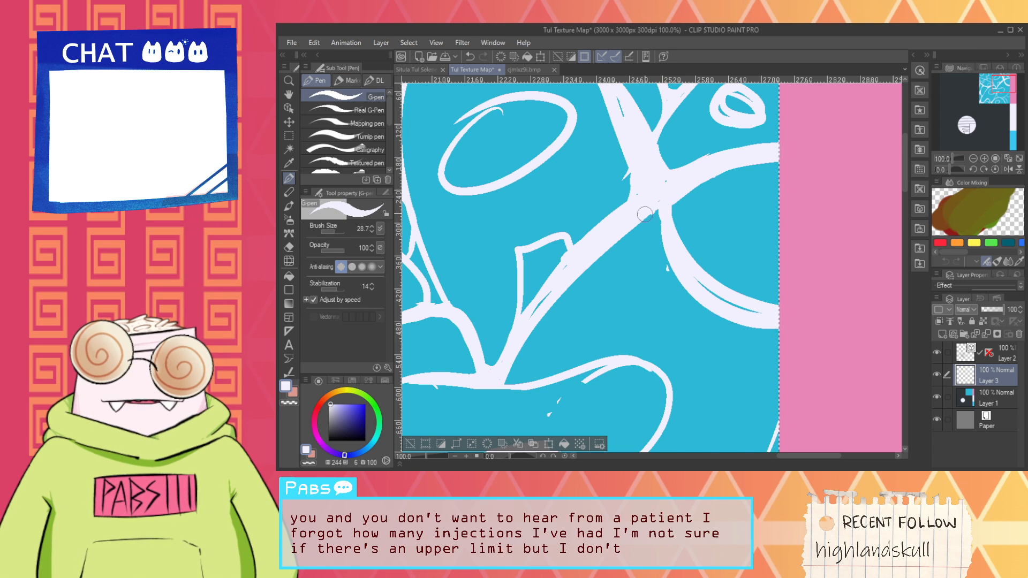
left_click_drag(645, 215, 666, 214)
scroll(665, 196, "down", 3)
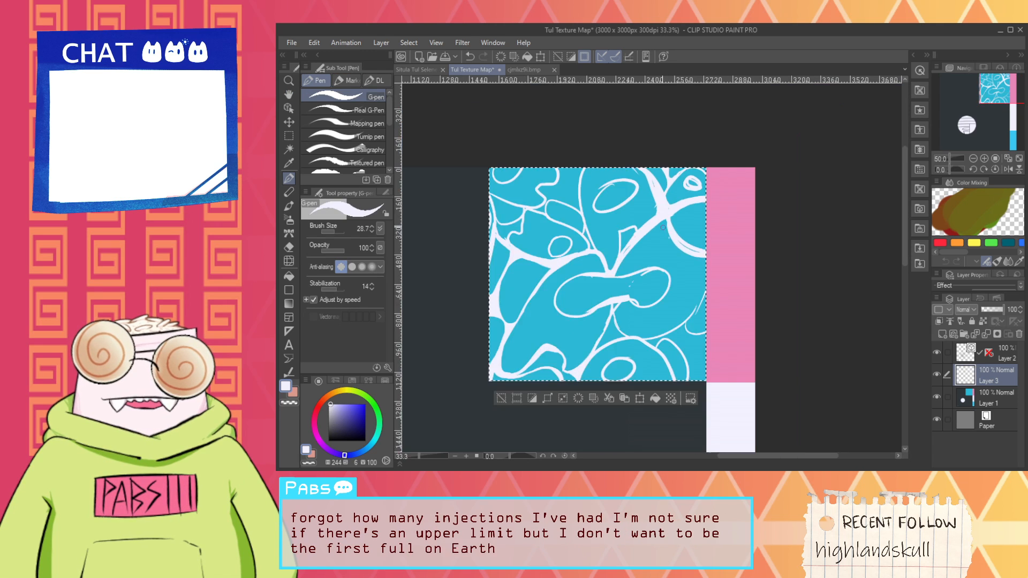
scroll(692, 209, "up", 3)
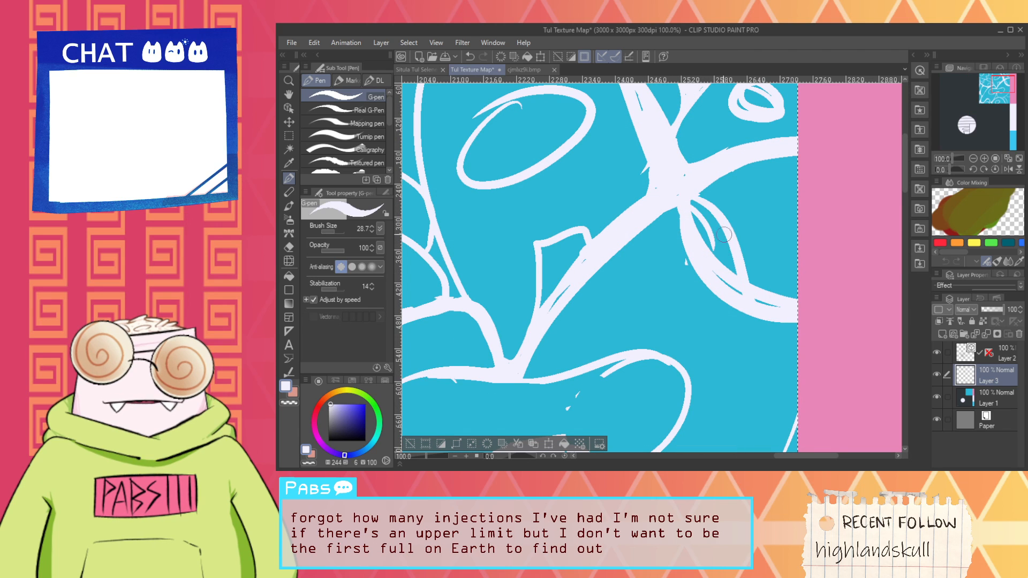
key("ctrl+z")
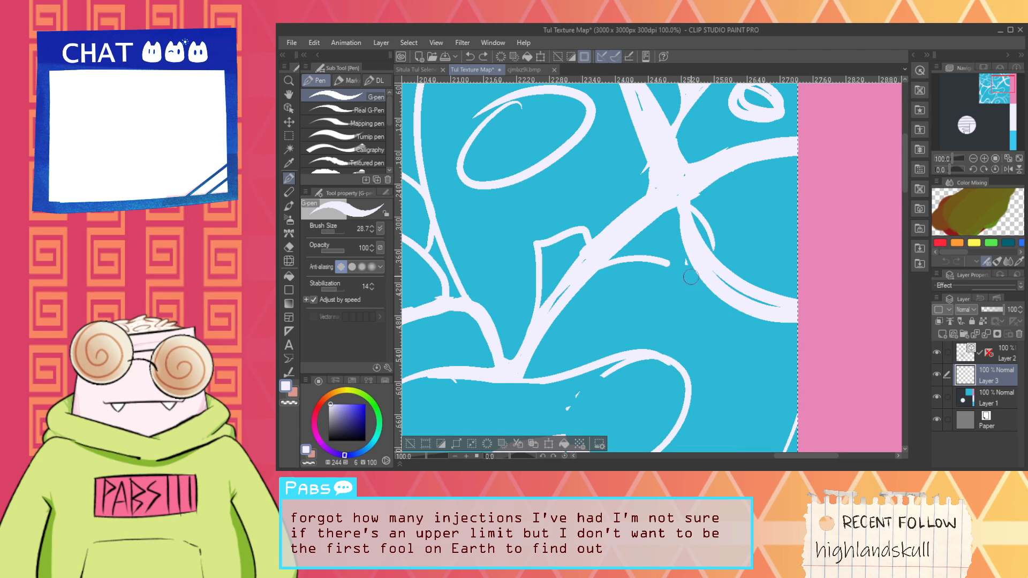
Step: Close a curve between the diagonal branch and the lower arc and fill the enclosed gap white
left_click_drag(691, 277, 720, 302)
key("g")
left_click(664, 251)
scroll(664, 261, "down", 2)
left_click(677, 264)
key("p")
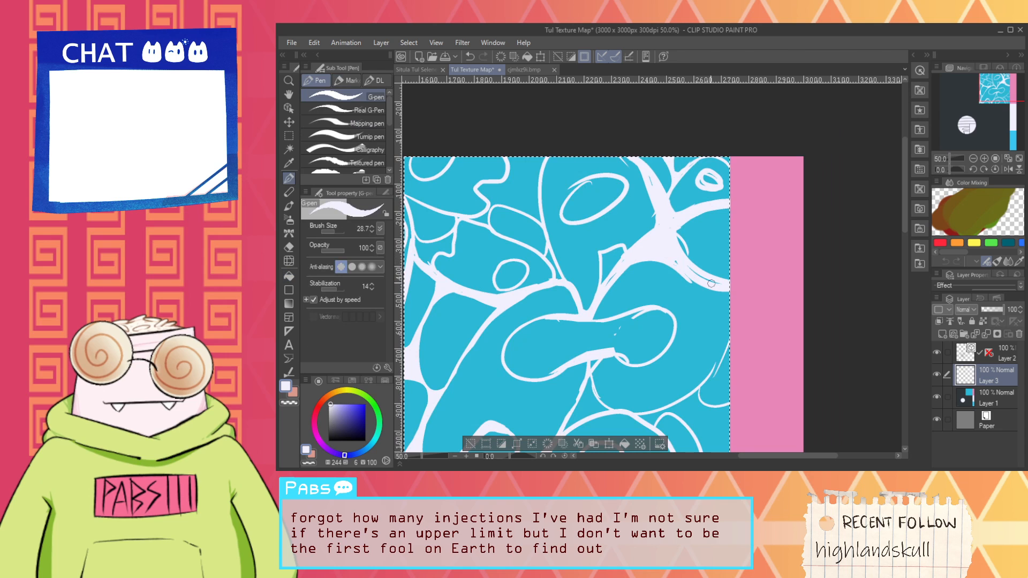
Step: Thicken the curves running to the square's right edge and erase the stray arc beside the junction
left_click_drag(703, 237, 663, 222)
scroll(664, 223, "up", 2)
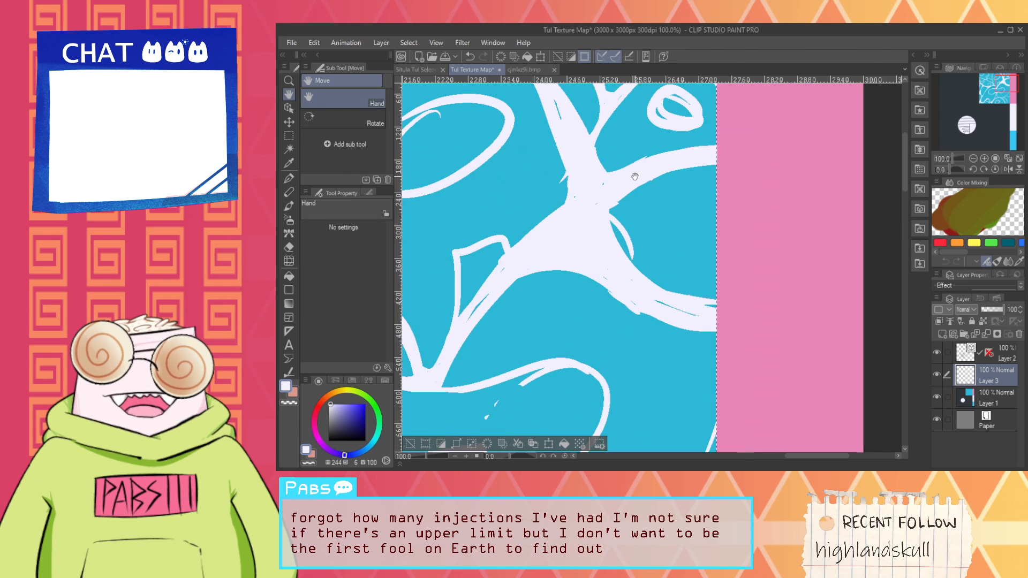
left_click_drag(657, 173, 670, 261)
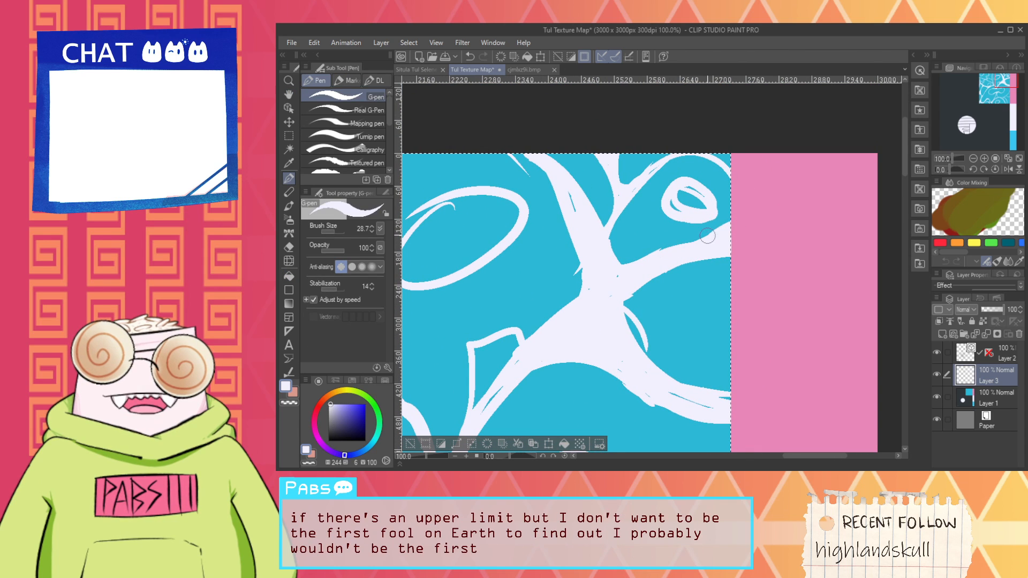
key("e")
left_click_drag(629, 313, 646, 347)
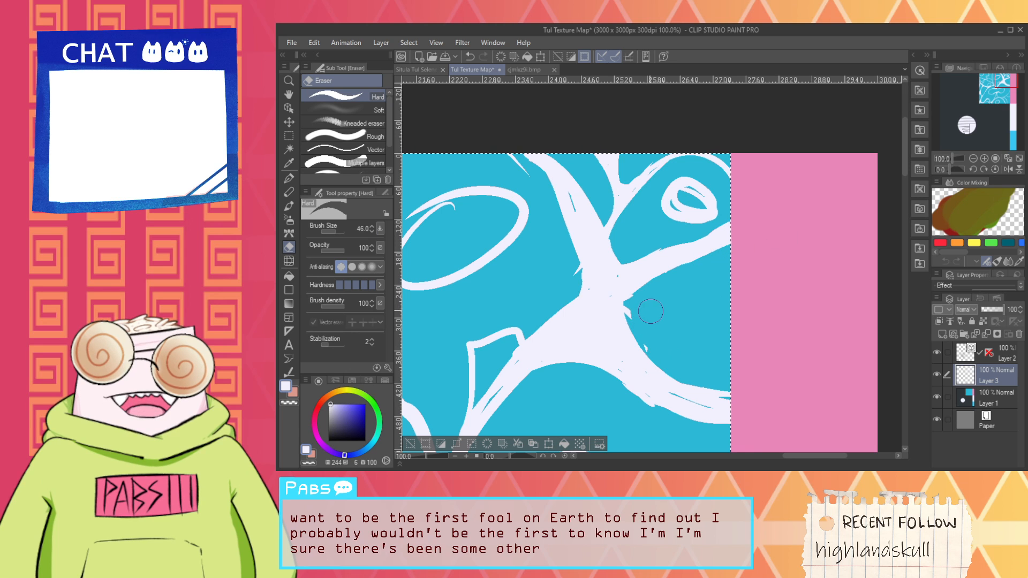
mouse_move(643, 294)
left_mouse_down()
mouse_move(677, 360)
mouse_move(737, 186)
left_mouse_up()
Step: Fill the gaps in the branch beneath the merged shape to form a solid white triangular web
scroll(720, 352, "down", 2)
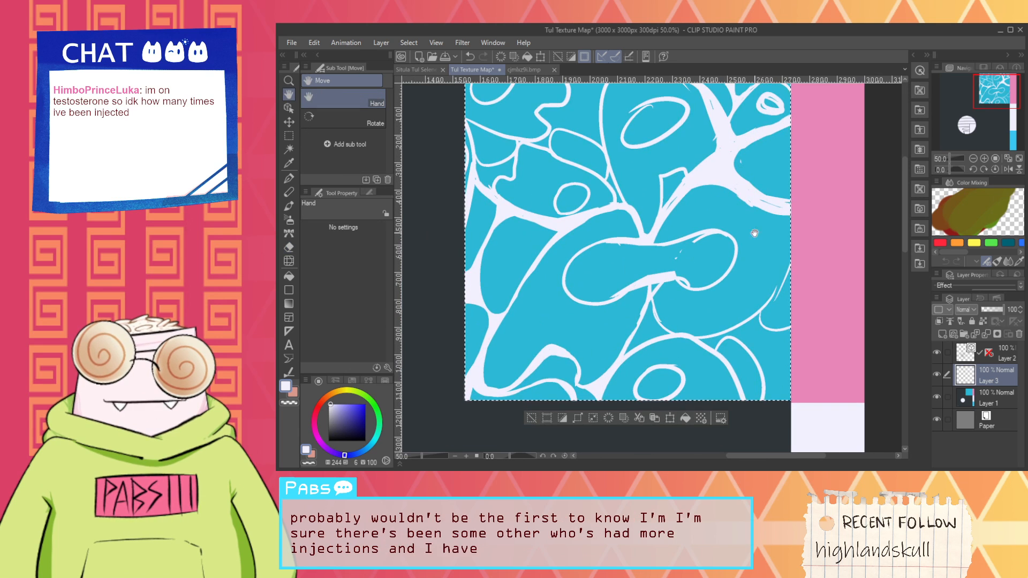
scroll(678, 285, "up", 3)
key("g")
left_click(611, 292)
scroll(615, 285, "down", 1)
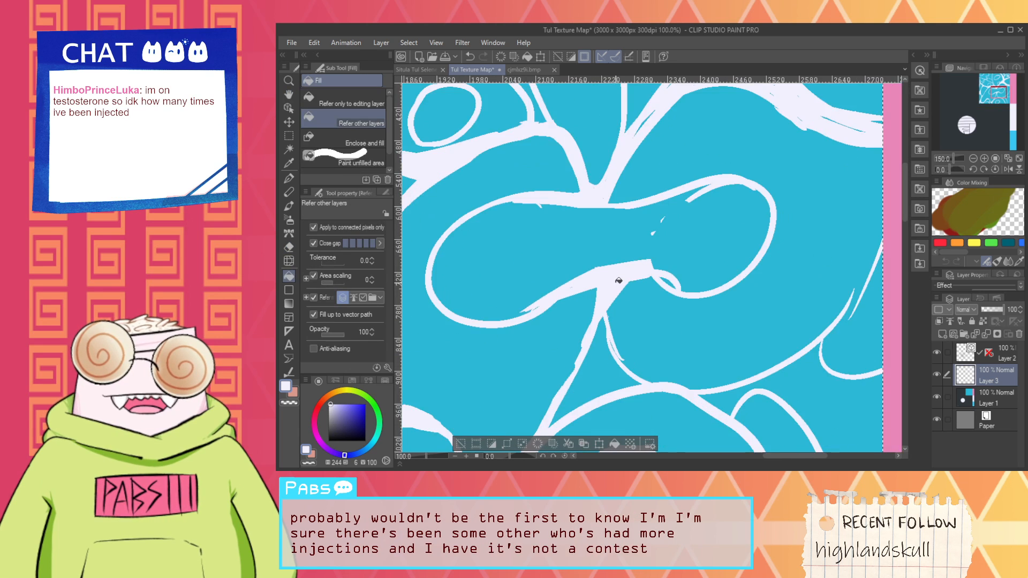
scroll(689, 282, "down", 1)
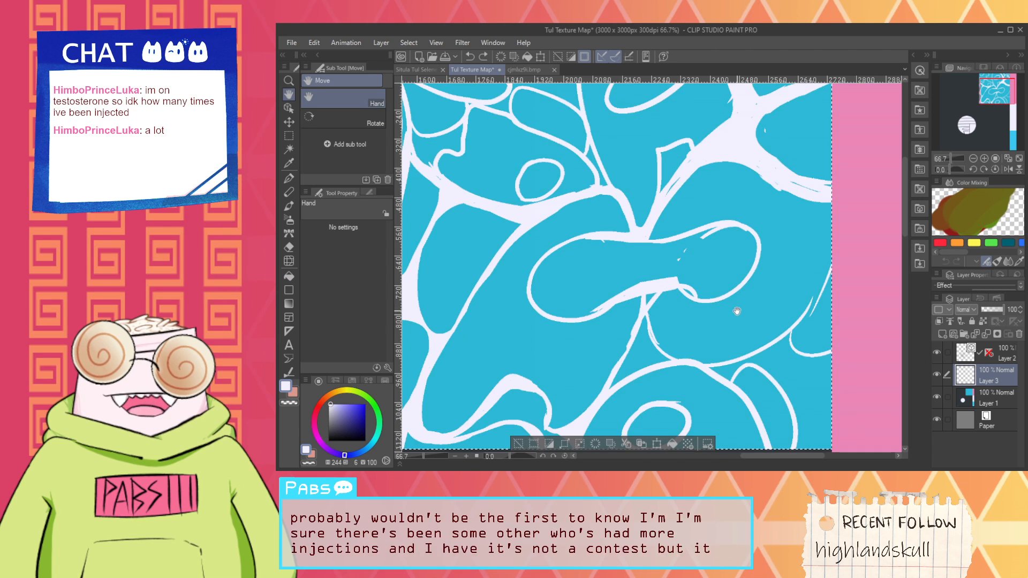
mouse_move(735, 305)
left_mouse_down()
mouse_move(696, 293)
mouse_move(670, 262)
left_mouse_up()
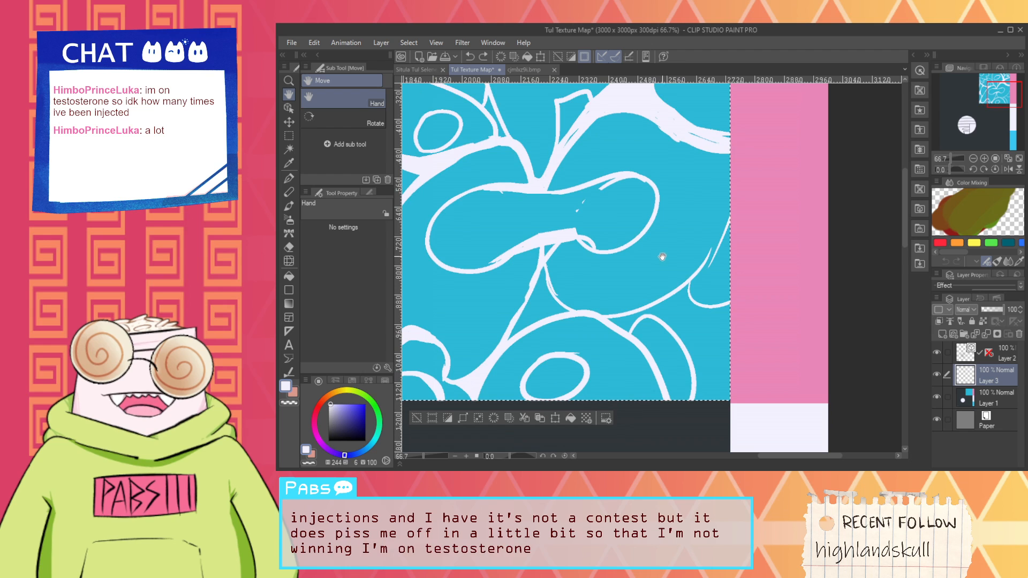
scroll(661, 270, "up", 1)
scroll(643, 293, "up", 1)
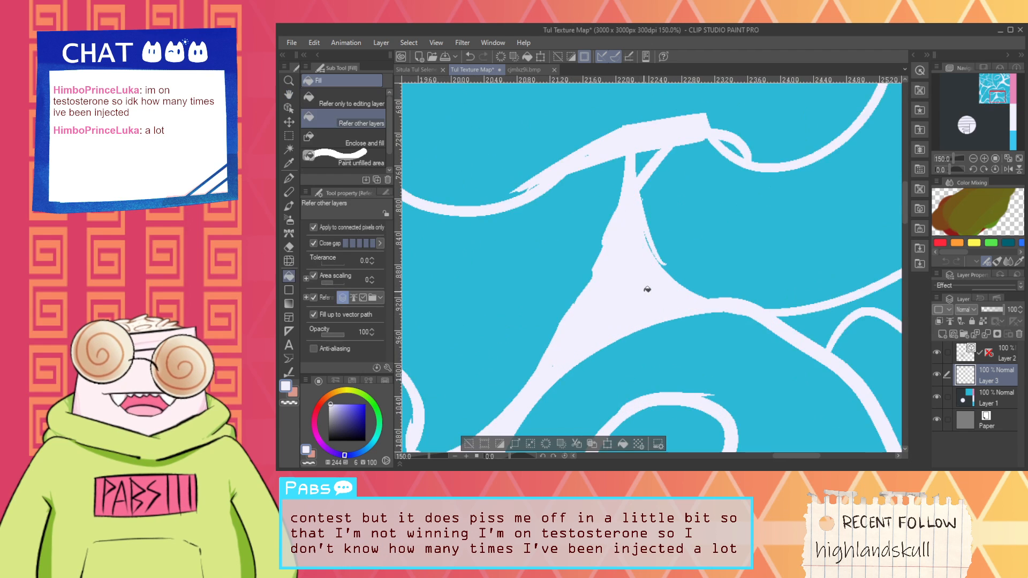
Step: Fill the lower-left arch white and thicken the merged shape's left outline
scroll(648, 289, "down", 3)
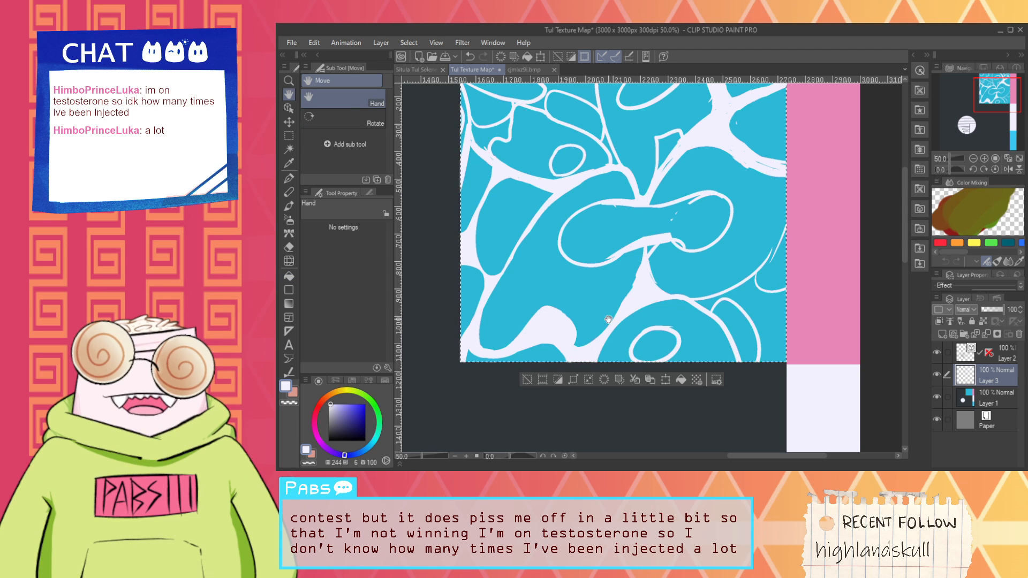
scroll(611, 316, "up", 3)
key("p")
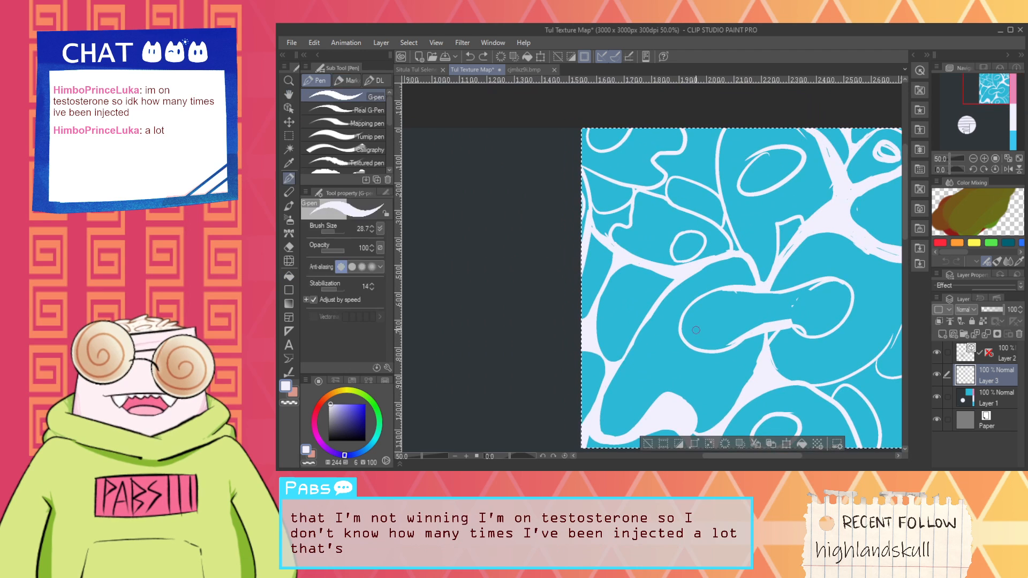
mouse_move(737, 280)
left_mouse_down()
mouse_move(585, 394)
mouse_move(771, 399)
mouse_move(692, 290)
left_mouse_up()
Step: Widen the stem joining the merged shape to the lower web and fill its remaining gap white
scroll(724, 367, "down", 3)
key("space")
key("g")
scroll(691, 289, "up", 2)
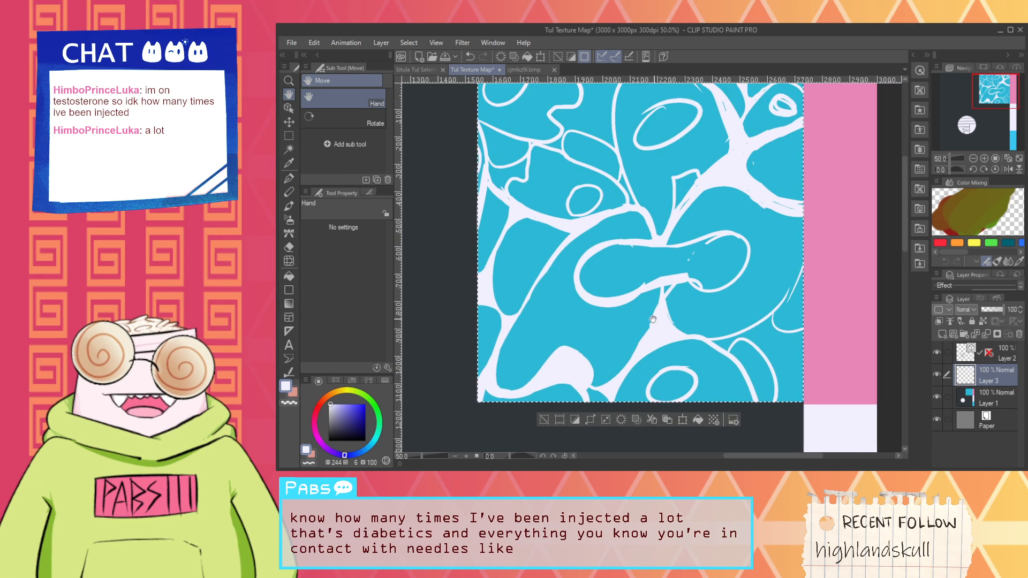
left_click(675, 283)
key("p")
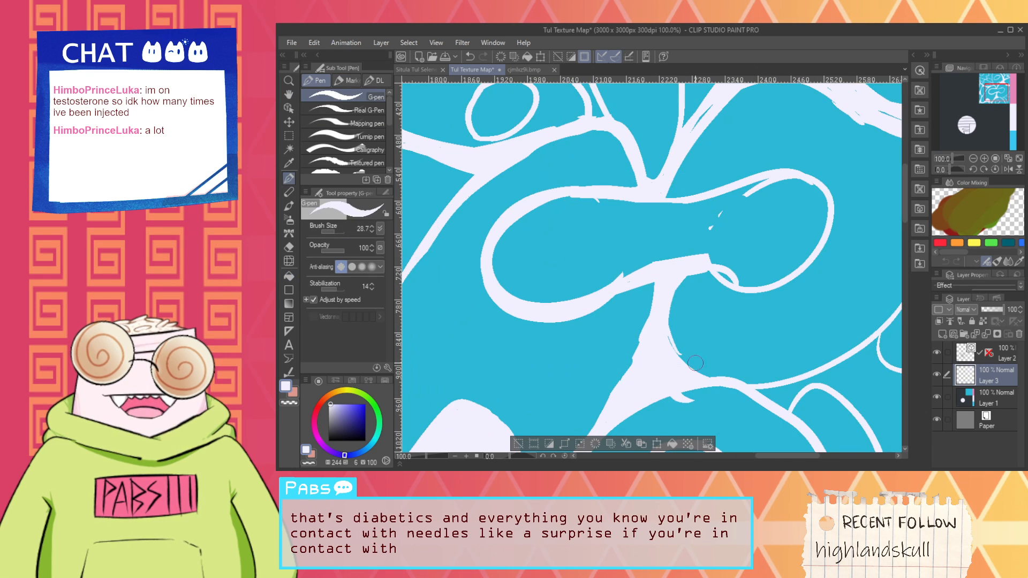
Step: Draw a curve from the lower arch to the small loop at the right edge and fill the enclosed gap white
scroll(709, 373, "down", 3)
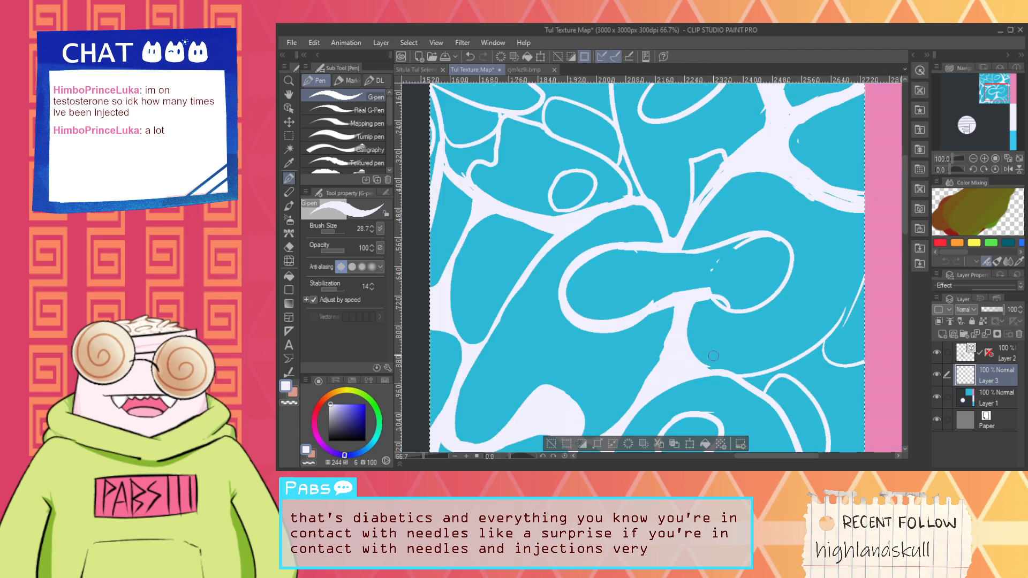
key("h")
scroll(636, 360, "up", 4)
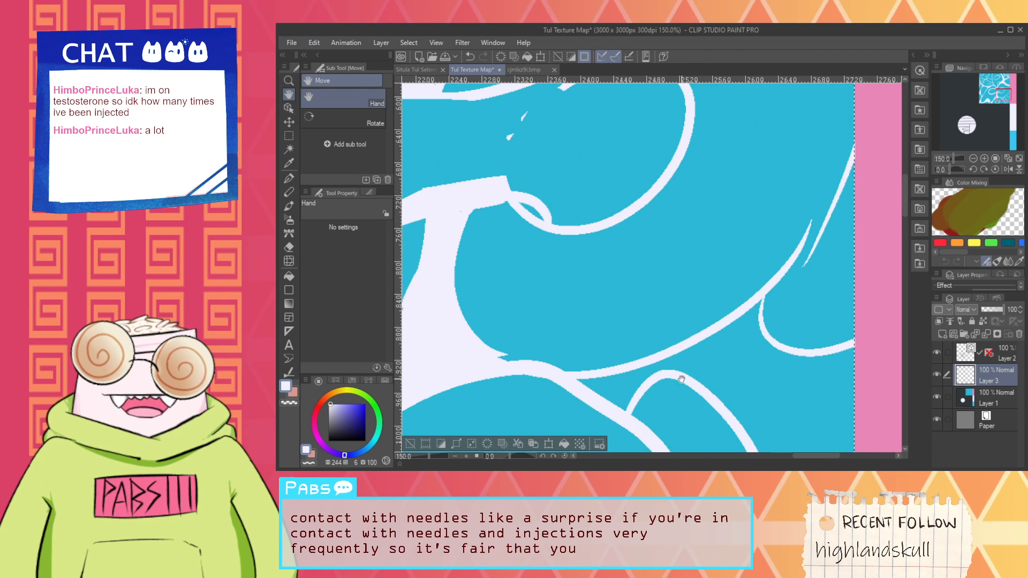
key("p")
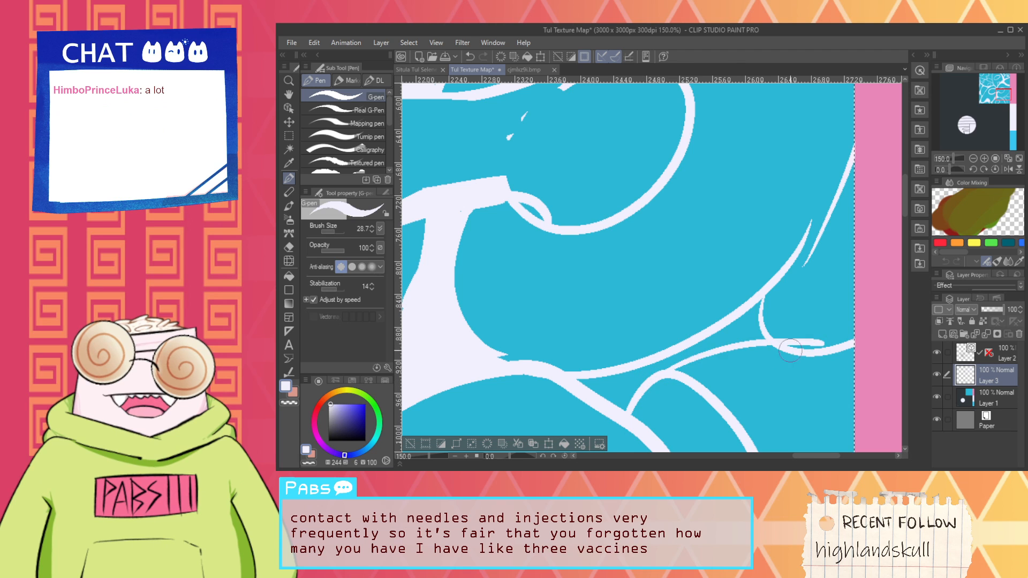
key("g")
left_click(626, 387)
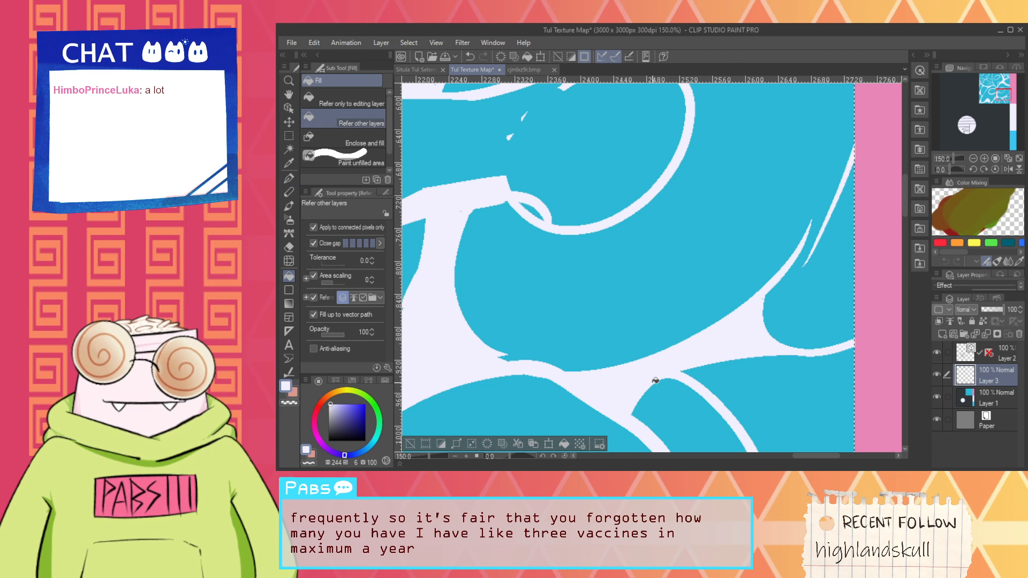
Step: Draw a curve from the lower-right arch to the blue square's bottom-right corner and fill the enclosed corner area white
scroll(623, 359, "down", 2)
key("space")
left_click_drag(668, 417, 753, 354)
scroll(753, 355, "up", 3)
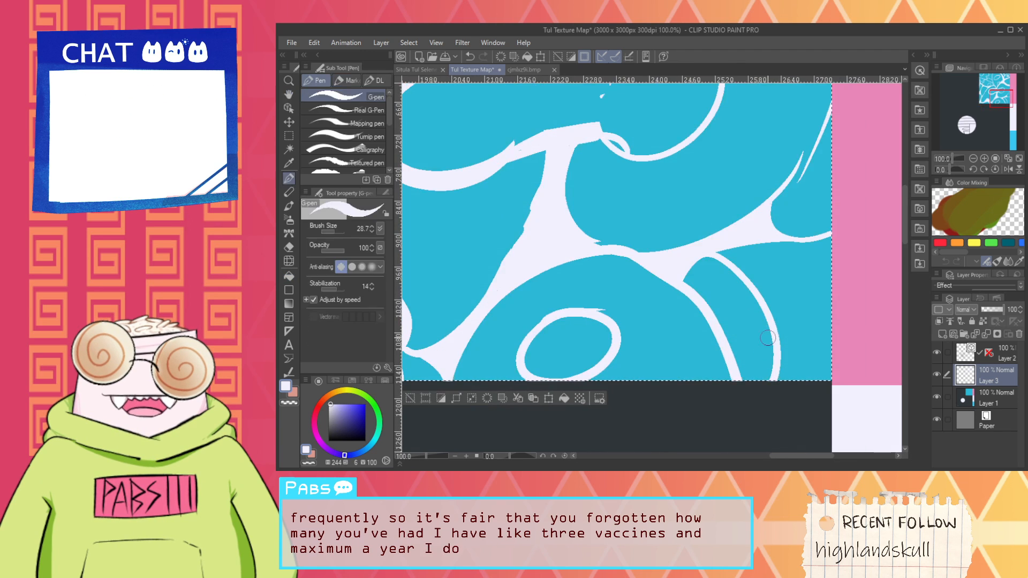
scroll(691, 291, "down", 1)
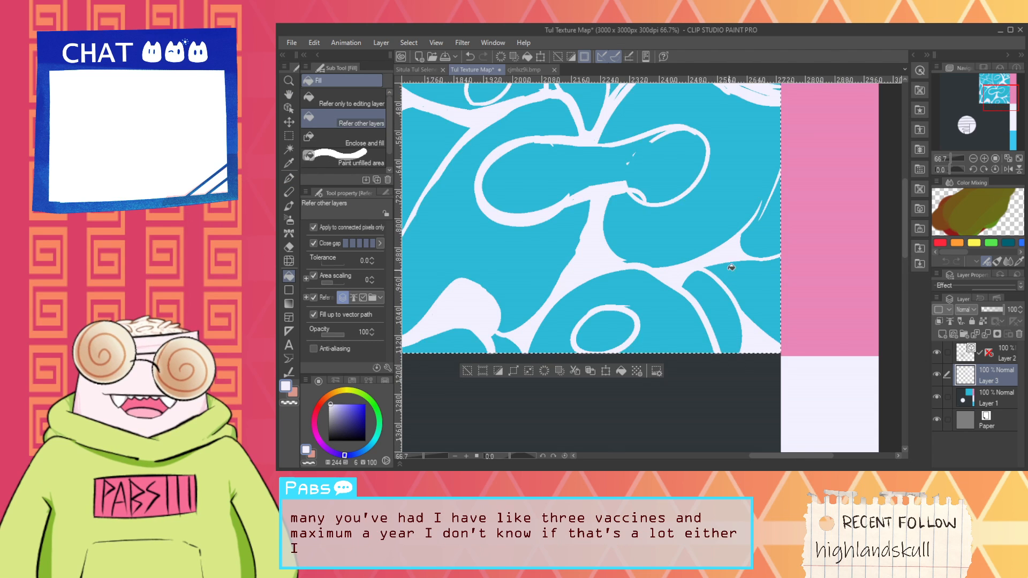
Step: Thicken the left leg of the small arch near the blue square's bottom-right corner with a white stroke
scroll(713, 269, "up", 1)
key("p")
left_click_drag(661, 298, 705, 436)
key("ctrl+z")
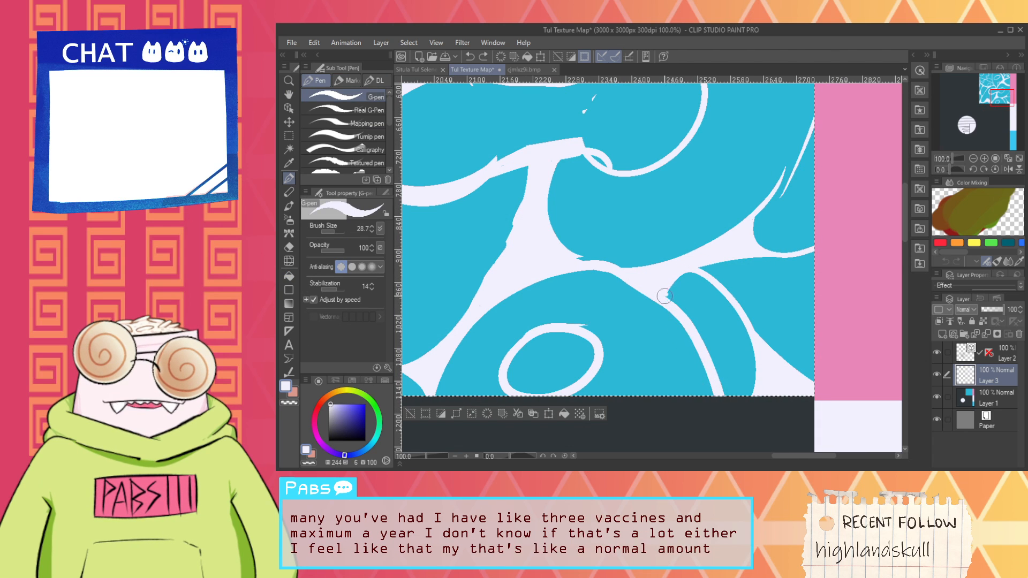
left_click_drag(669, 299, 705, 423)
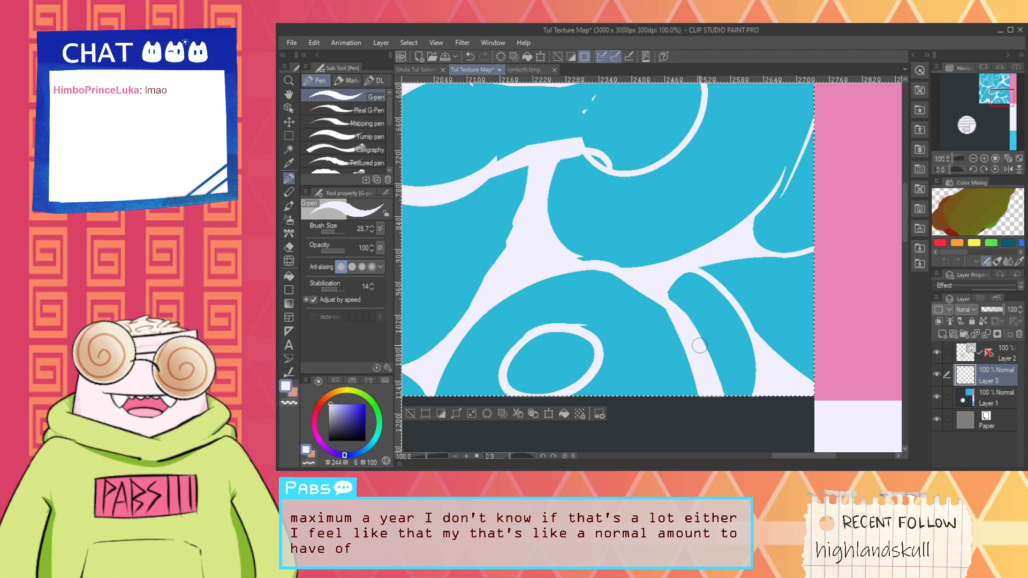
Step: Connect the right side of the small lower-right arch to the branch above and fill the gap between them white
left_click_drag(733, 306, 725, 251)
key("ctrl+z")
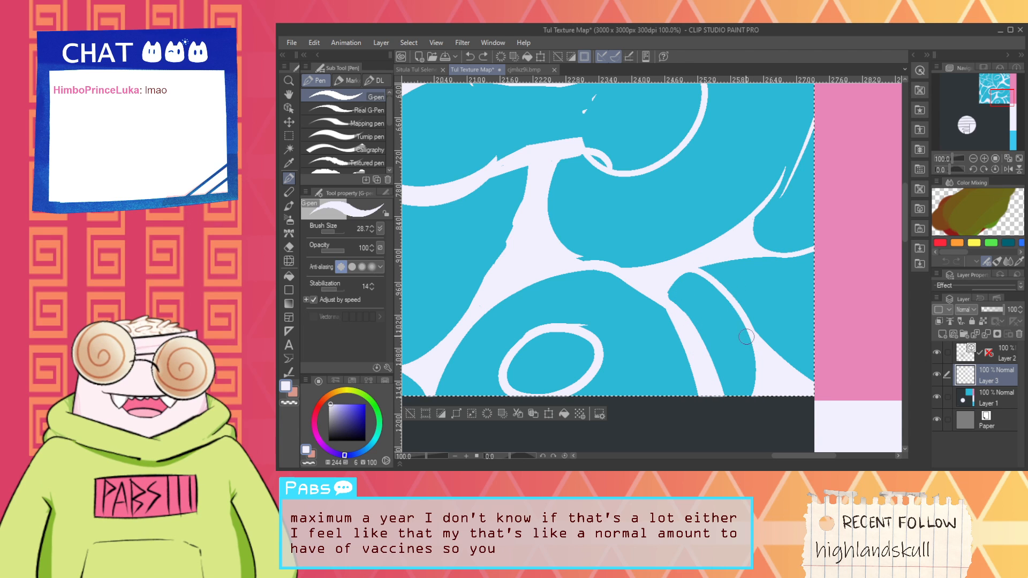
left_click_drag(750, 340, 732, 250)
key("g")
left_click(732, 271)
scroll(733, 274, "down", 2)
scroll(730, 275, "up", 2)
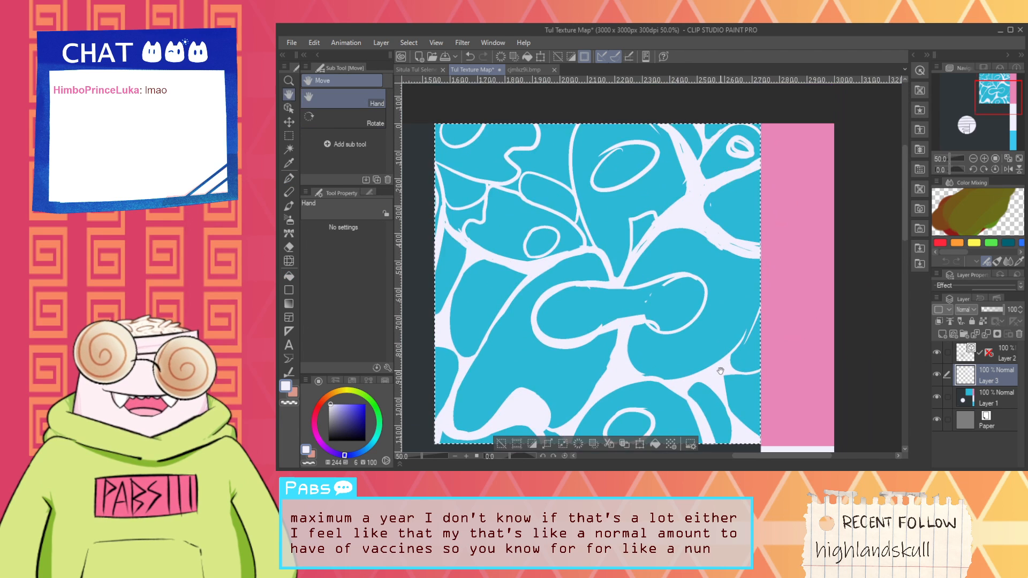
Step: Thicken the branch rising from the lower-right web to the blue square's right edge
key("p")
left_click_drag(708, 357, 772, 237)
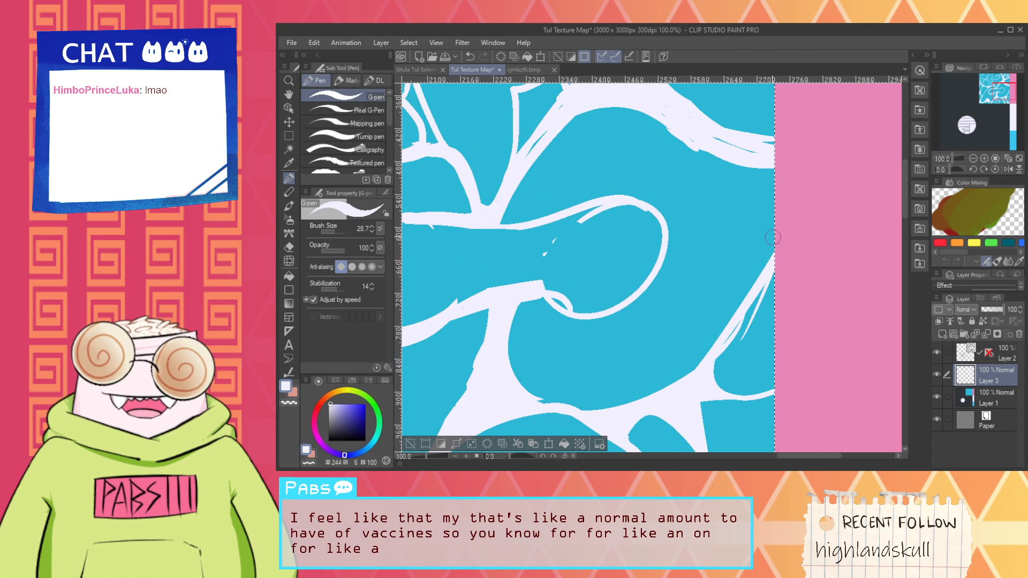
mouse_move(712, 359)
left_mouse_down()
mouse_move(774, 245)
mouse_move(686, 371)
mouse_move(800, 228)
left_mouse_up()
key("ctrl+z")
scroll(789, 272, "down", 3)
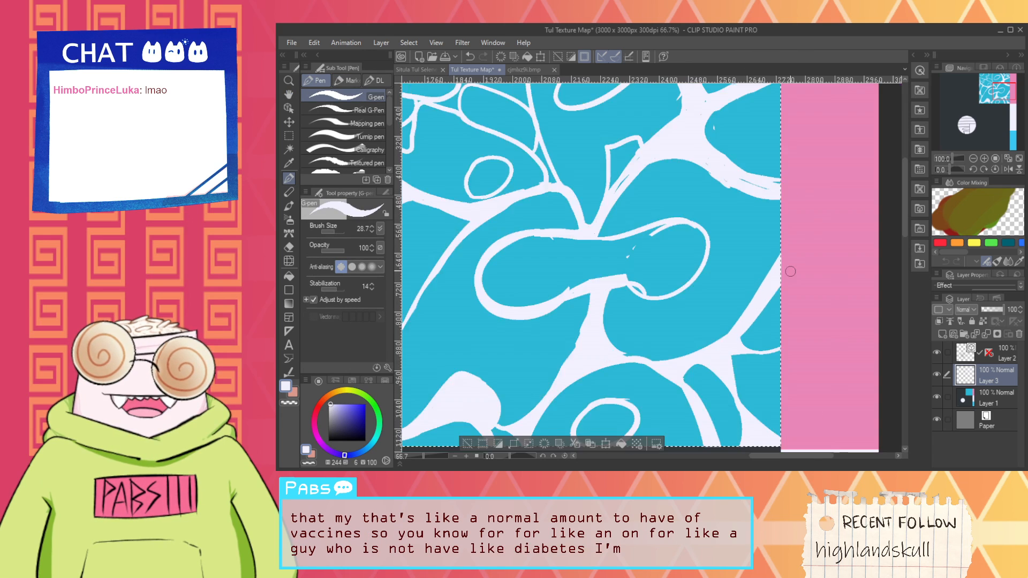
Step: Thicken the outline of the merged shape's right lobe with extra white strokes along its lower and upper edges
key("space")
scroll(742, 277, "up", 4)
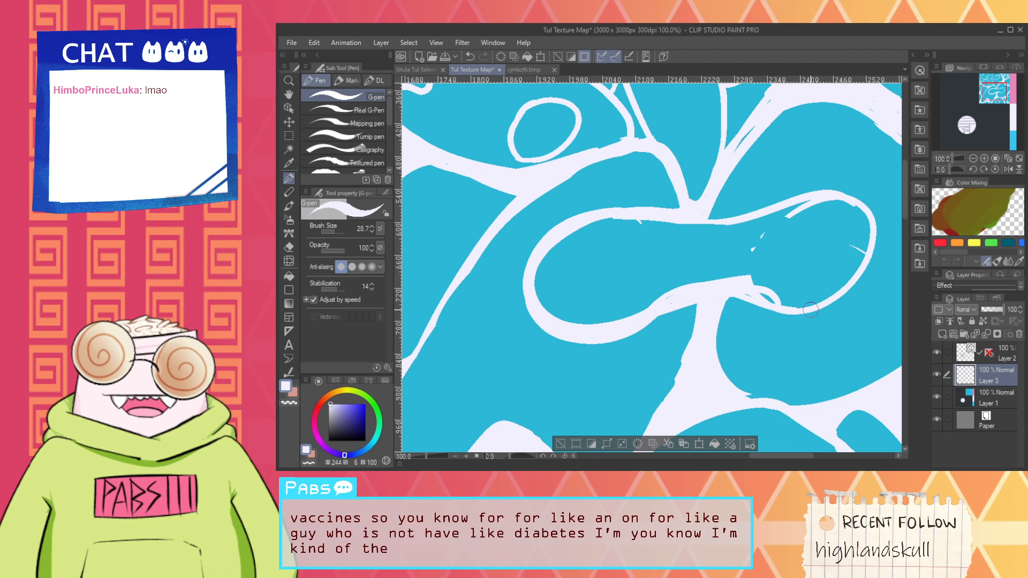
mouse_move(729, 285)
left_mouse_down()
mouse_move(825, 275)
mouse_move(834, 251)
left_mouse_up()
left_click_drag(765, 312, 835, 186)
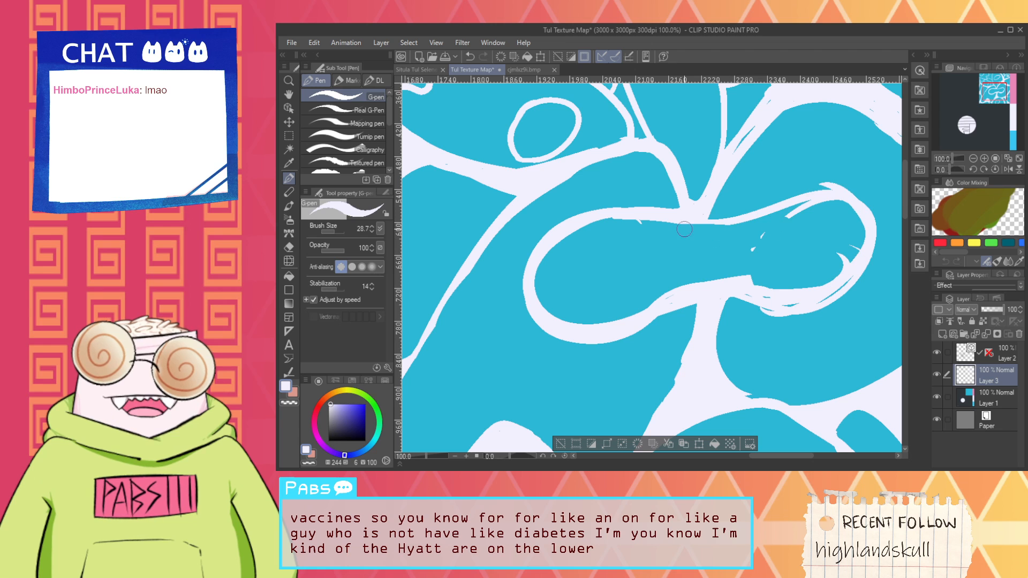
left_click_drag(684, 229, 838, 220)
scroll(763, 299, "down", 5)
key("space")
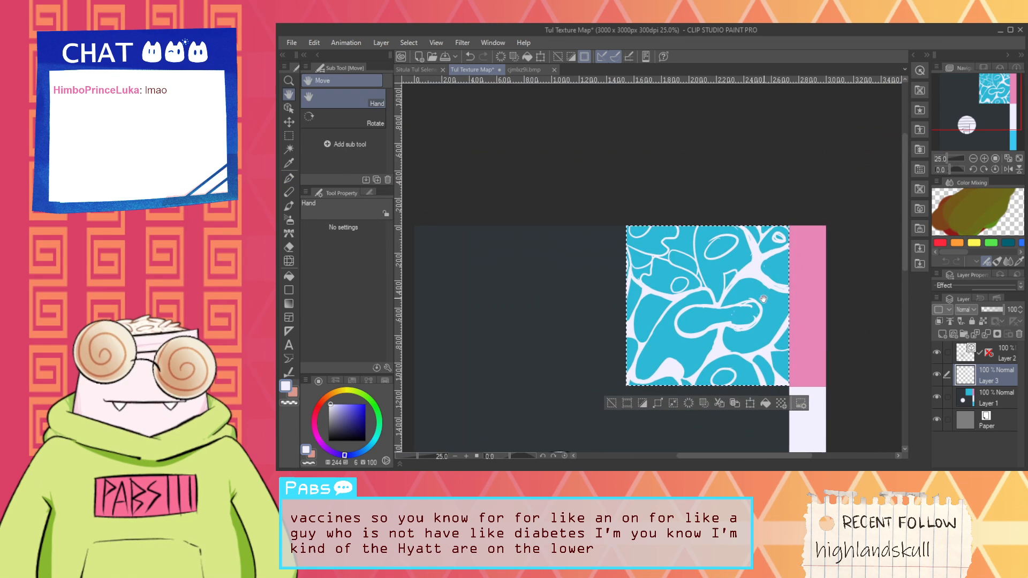
Step: Draw a curve across the merged shape to close its left lobe into an oval
scroll(764, 299, "up", 3)
mouse_move(691, 277)
left_mouse_down()
mouse_move(708, 342)
mouse_move(681, 404)
left_mouse_up()
key("space")
left_click_drag(730, 358, 769, 264)
key("p")
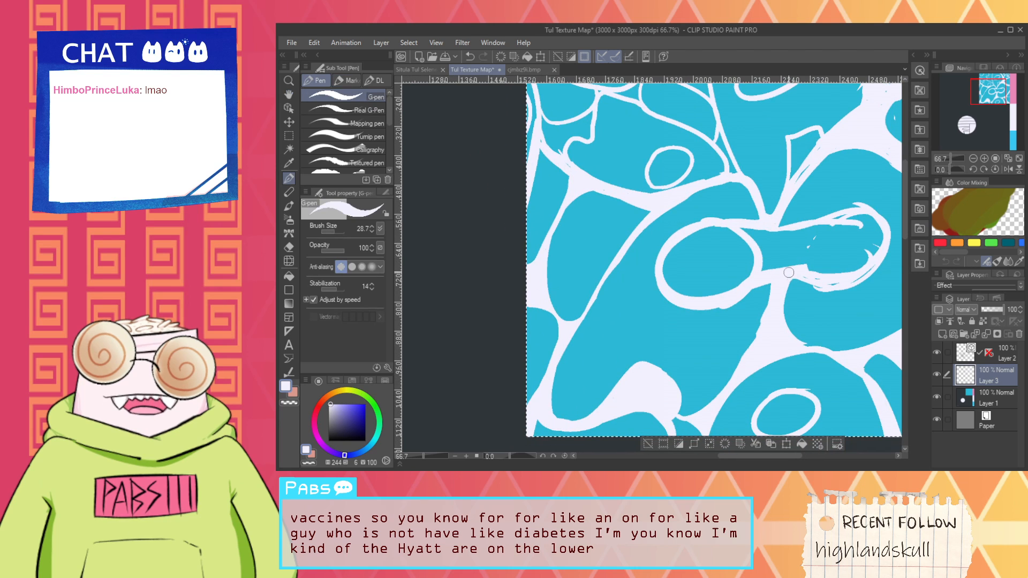
Step: Draw a thick vertical stem through the merged shape, joining the junction above it to the web below
mouse_move(771, 191)
left_mouse_down()
mouse_move(775, 268)
mouse_move(824, 151)
left_mouse_up()
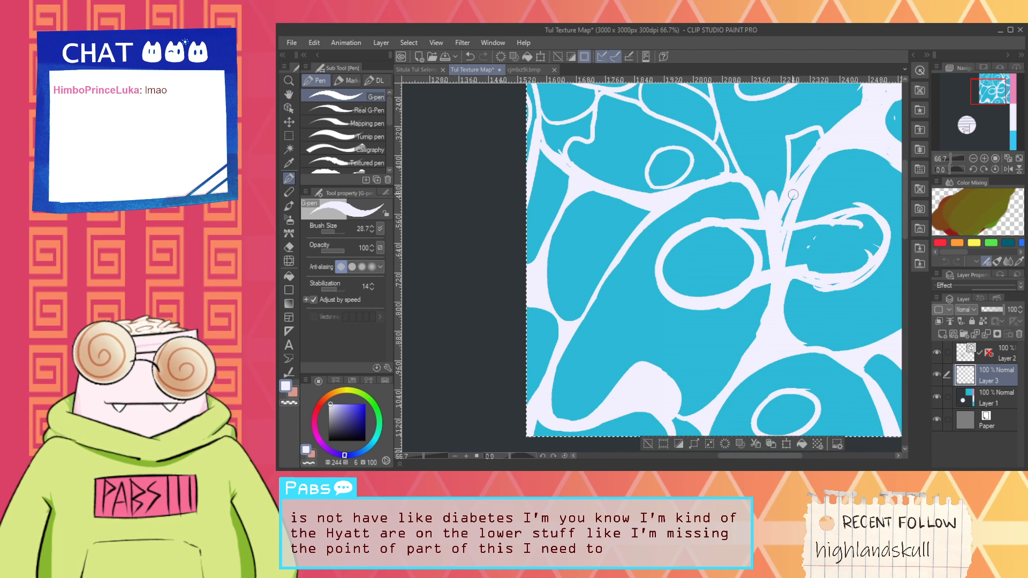
scroll(793, 194, "down", 1)
key("space")
left_click_drag(746, 250, 675, 283)
scroll(674, 283, "up", 1)
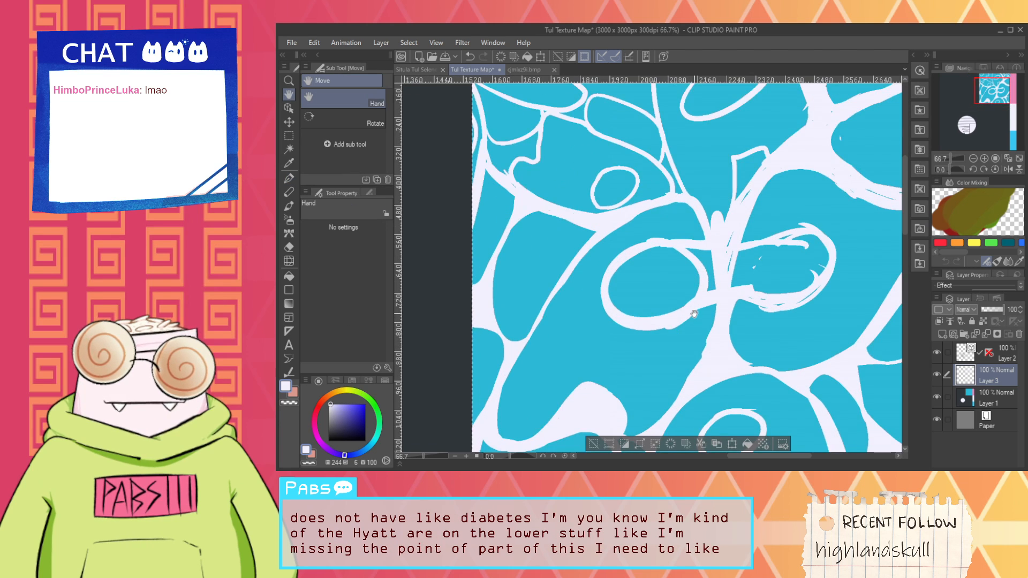
Step: Erase the oval to the left of the vertical stem with the Hard eraser
left_click(662, 341, "alt")
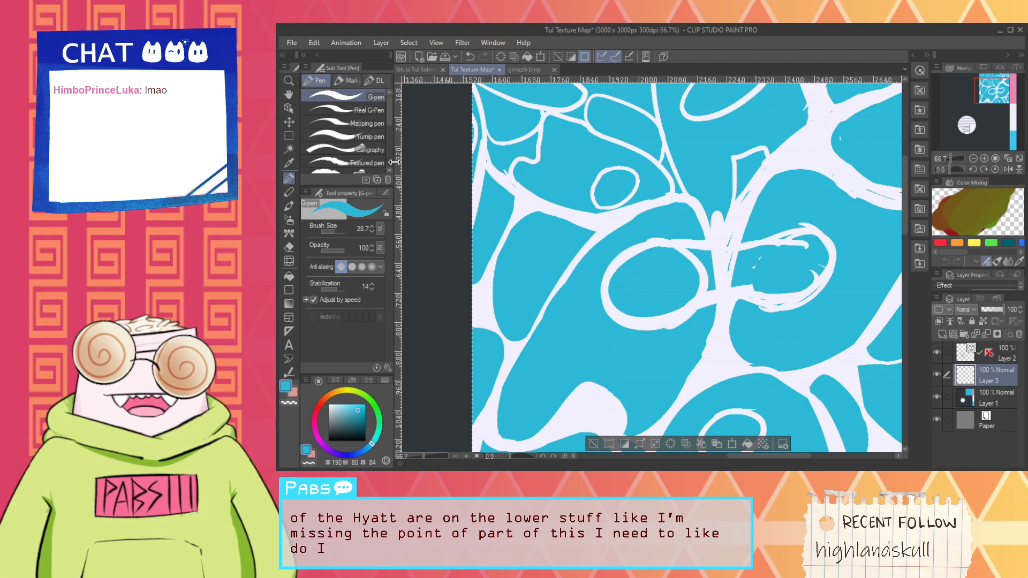
key("e")
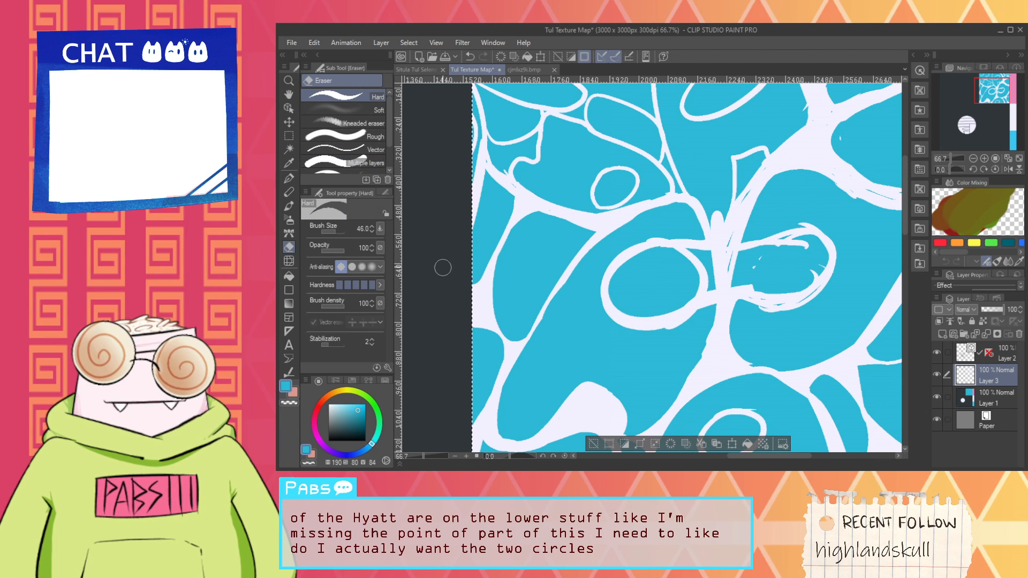
mouse_move(622, 265)
left_mouse_down()
mouse_move(607, 292)
mouse_move(620, 320)
mouse_move(656, 325)
mouse_move(692, 309)
mouse_move(701, 264)
left_mouse_up()
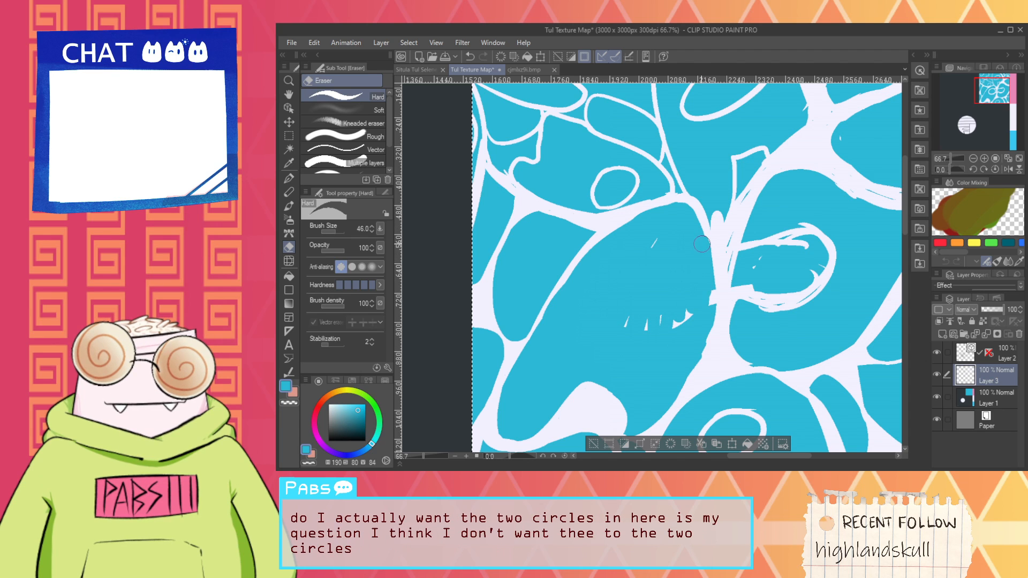
scroll(623, 313, "down", 2)
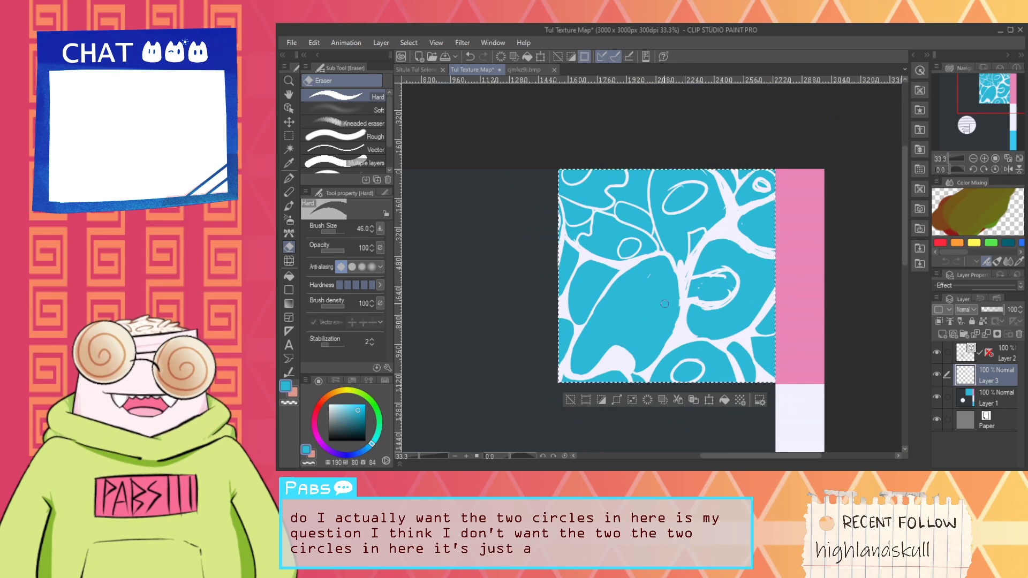
scroll(629, 252, "up", 2)
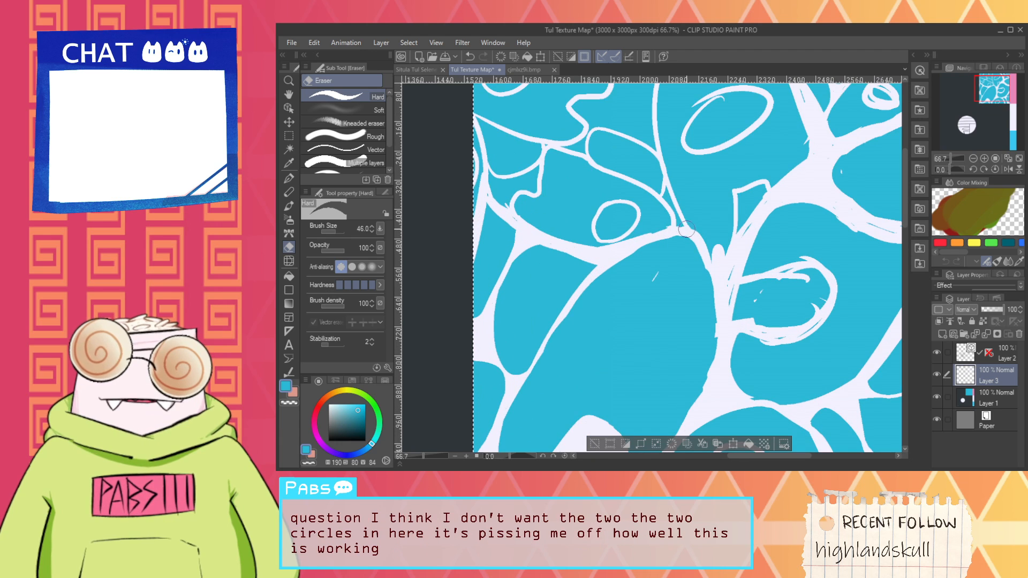
Step: Erase the looped lobe to the right of the vertical stem and its leftover marks
scroll(762, 335, "up", 1)
mouse_move(741, 350)
left_mouse_down()
mouse_move(767, 242)
mouse_move(764, 209)
mouse_move(759, 309)
mouse_move(791, 285)
mouse_move(759, 349)
mouse_move(830, 241)
mouse_move(867, 246)
mouse_move(874, 261)
left_mouse_up()
scroll(845, 262, "down", 2)
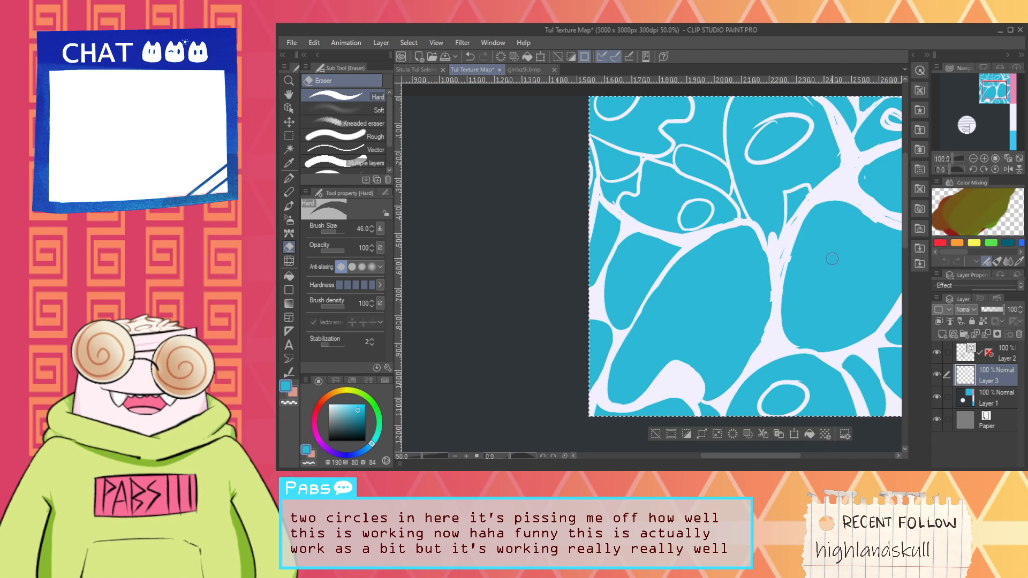
key("space")
left_click_drag(790, 296, 710, 305)
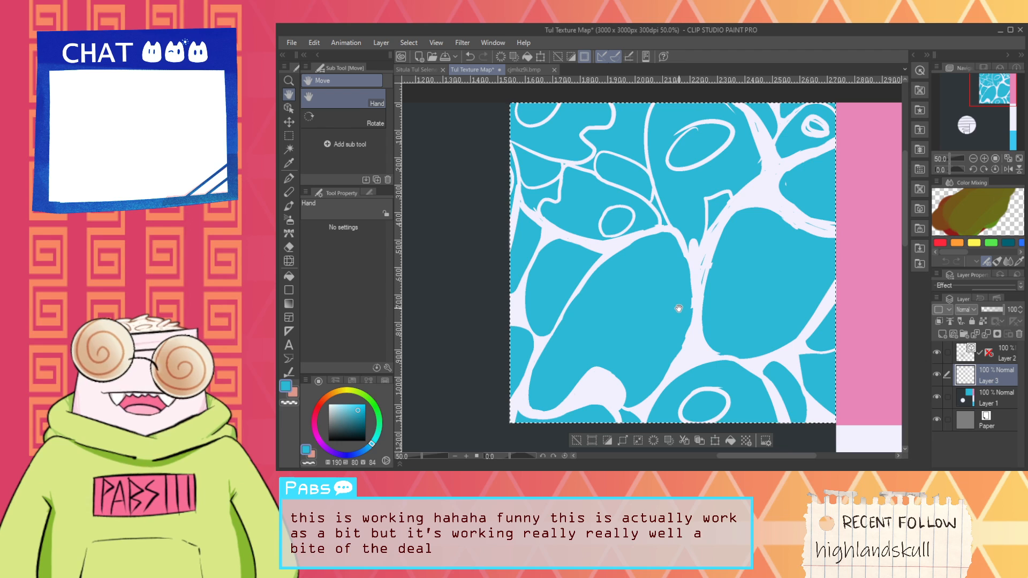
Step: Sample the white line colour and cover the blue slits inside the vertical stem
scroll(705, 289, "up", 2)
left_click(699, 290, "alt")
left_click_drag(703, 218, 698, 281)
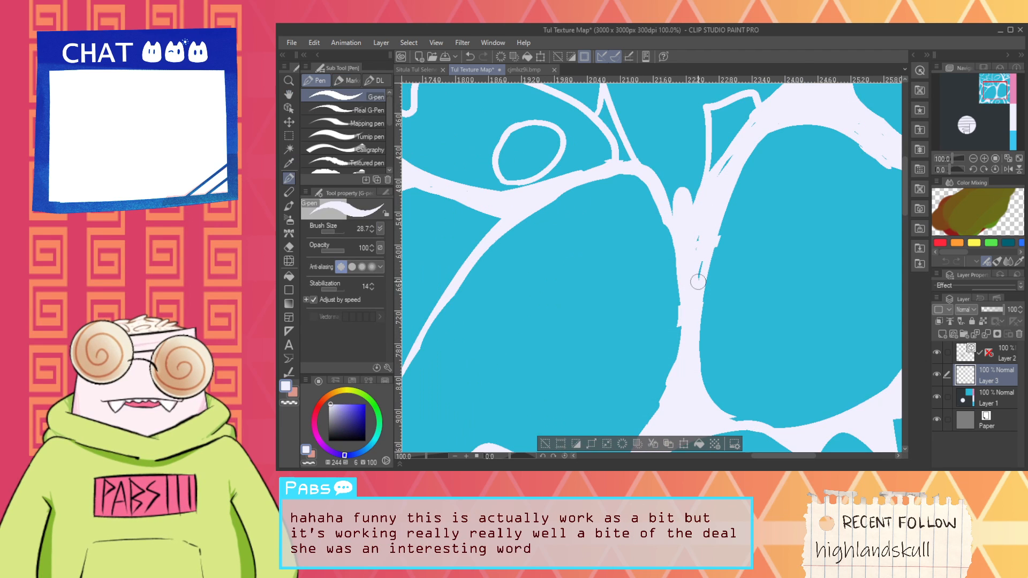
key("g")
key("p")
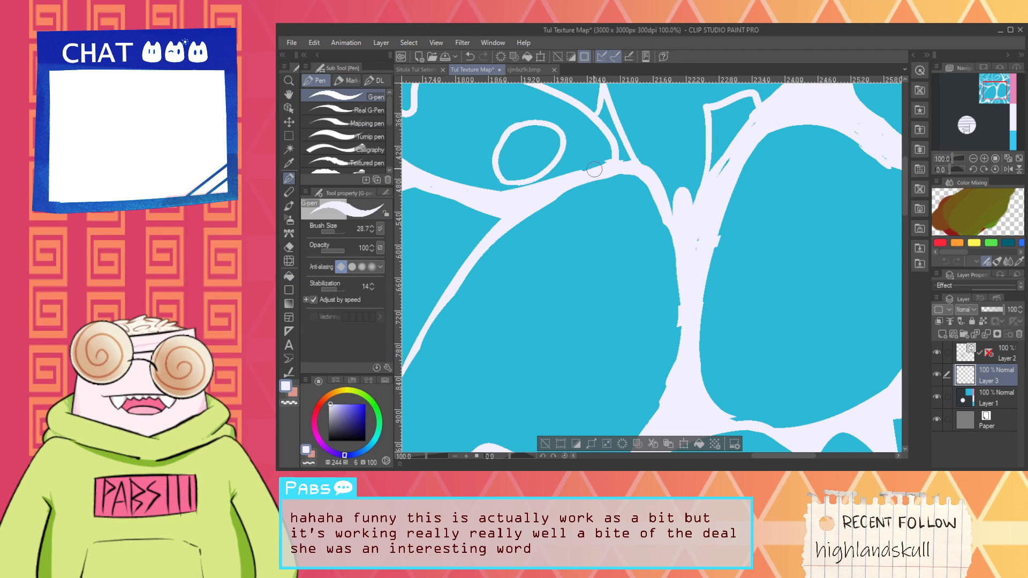
Step: Thicken the branch curving into the top of the stem and fill the gaps at their junction white
left_click_drag(594, 170, 699, 191)
mouse_move(643, 171)
left_mouse_down()
mouse_move(691, 202)
mouse_move(668, 177)
mouse_move(673, 202)
left_mouse_up()
key("ctrl+z")
key("g")
scroll(688, 193, "up", 1)
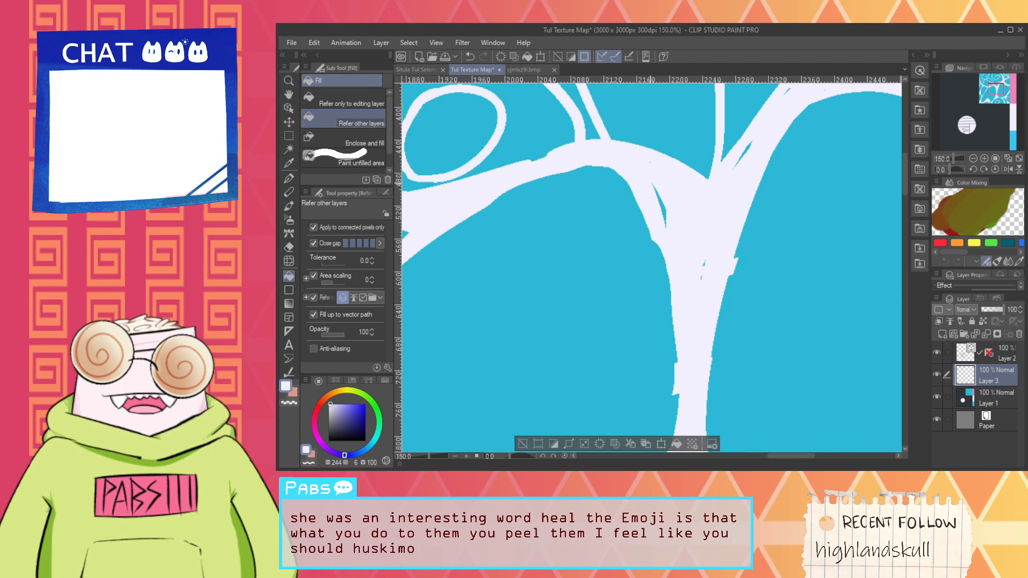
left_click(665, 211)
key("p")
scroll(669, 215, "down", 1)
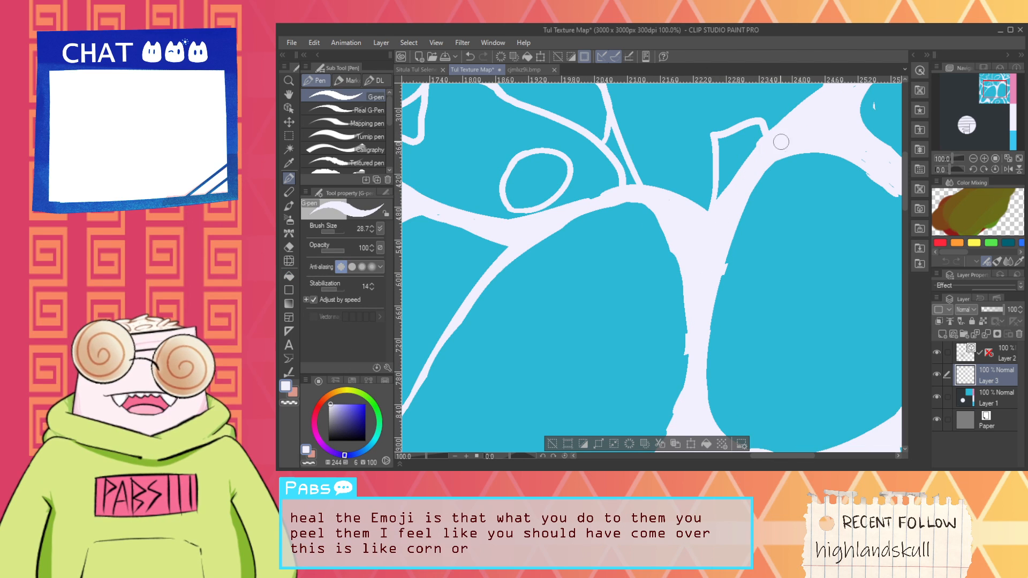
Step: Smooth and widen the vertical stem along its upper left edge and its lower right edge into the web
middle_click_drag(730, 252, 745, 163)
left_click_drag(683, 153, 697, 200)
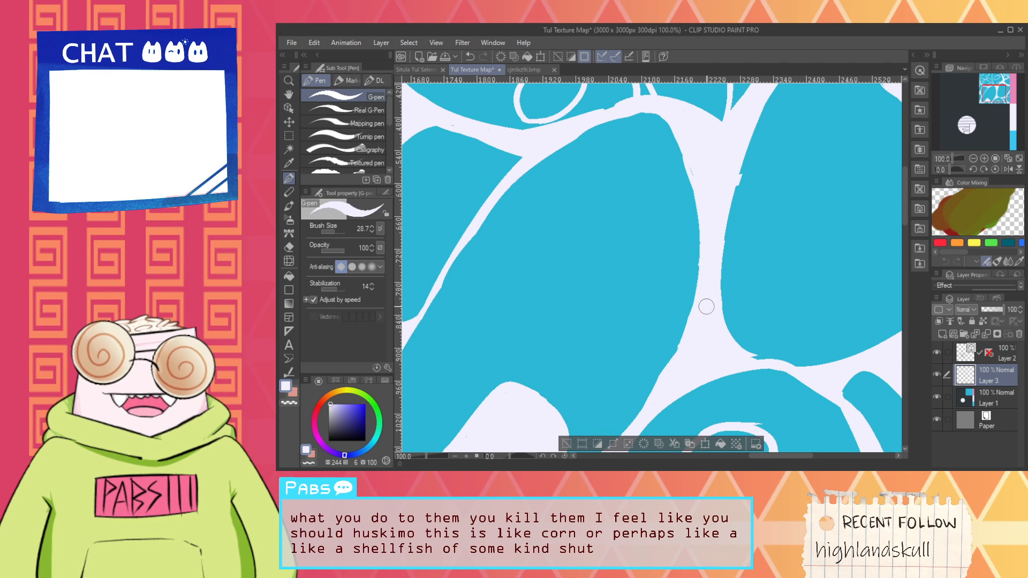
left_click_drag(738, 336, 719, 268)
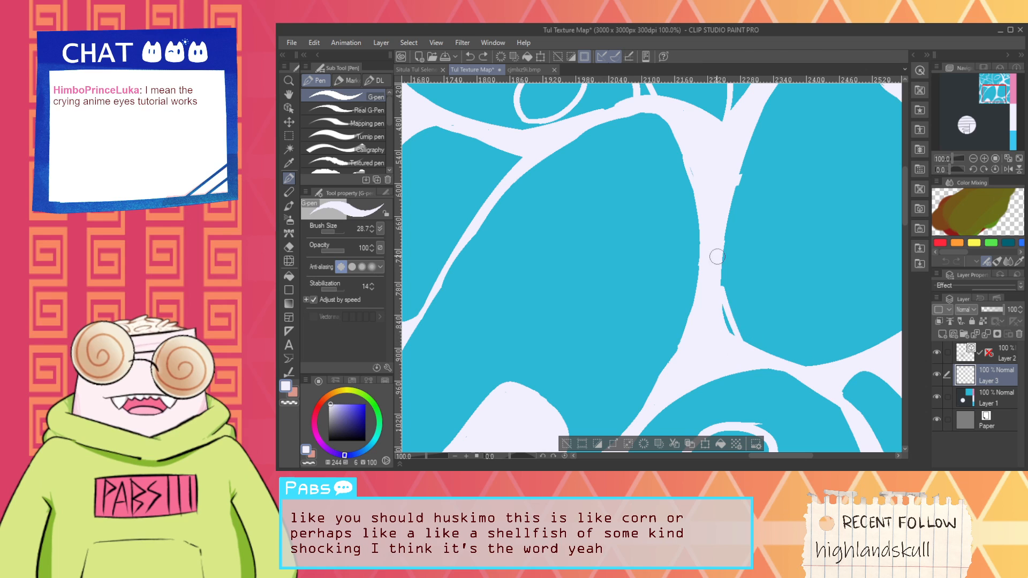
key("ctrl+z")
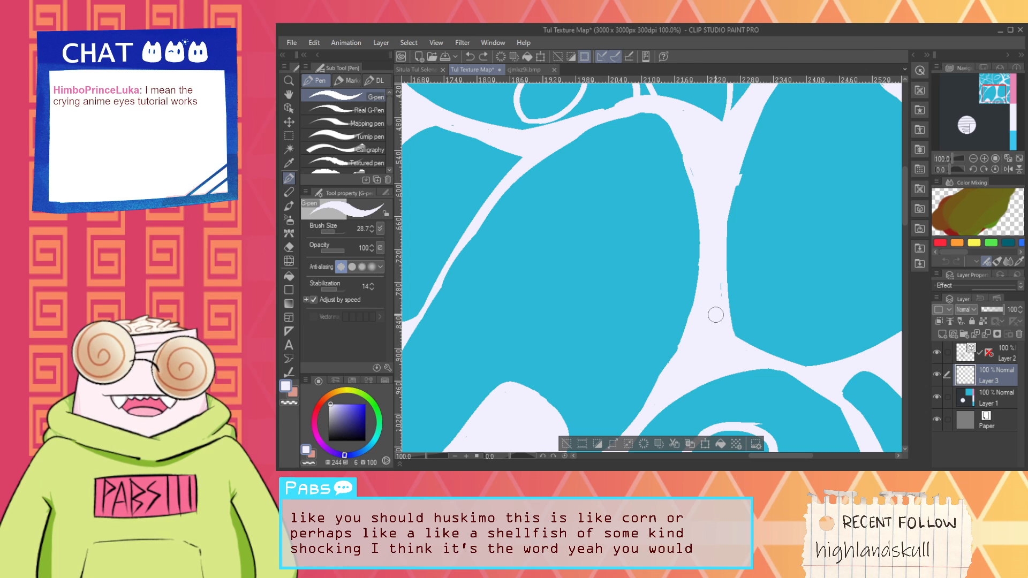
left_click_drag(733, 321, 795, 340)
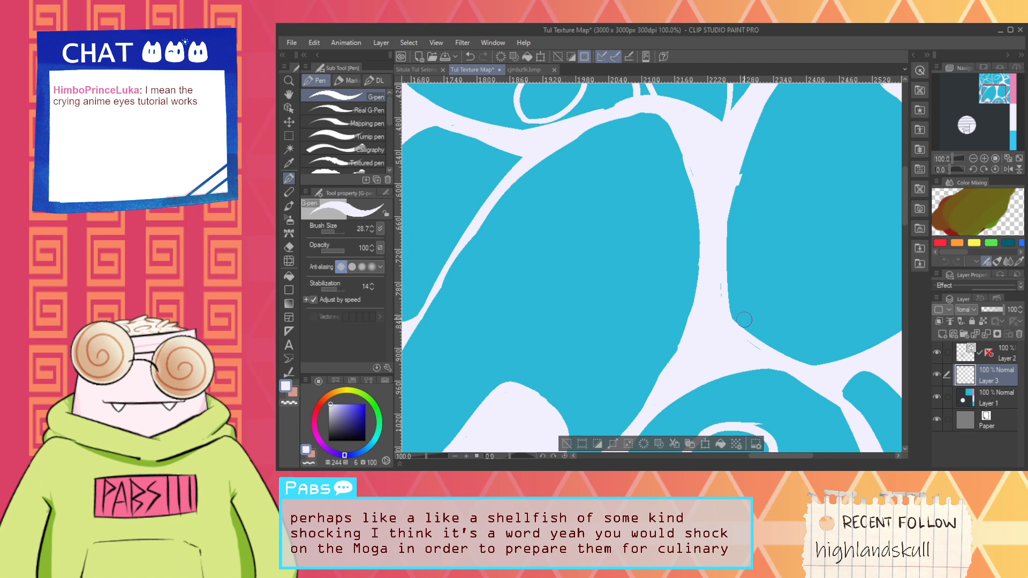
Step: Examine the lower web and arch near the blue square's bottom edge for spots that need refining
scroll(725, 266, "down", 2)
left_click_drag(715, 301, 714, 259)
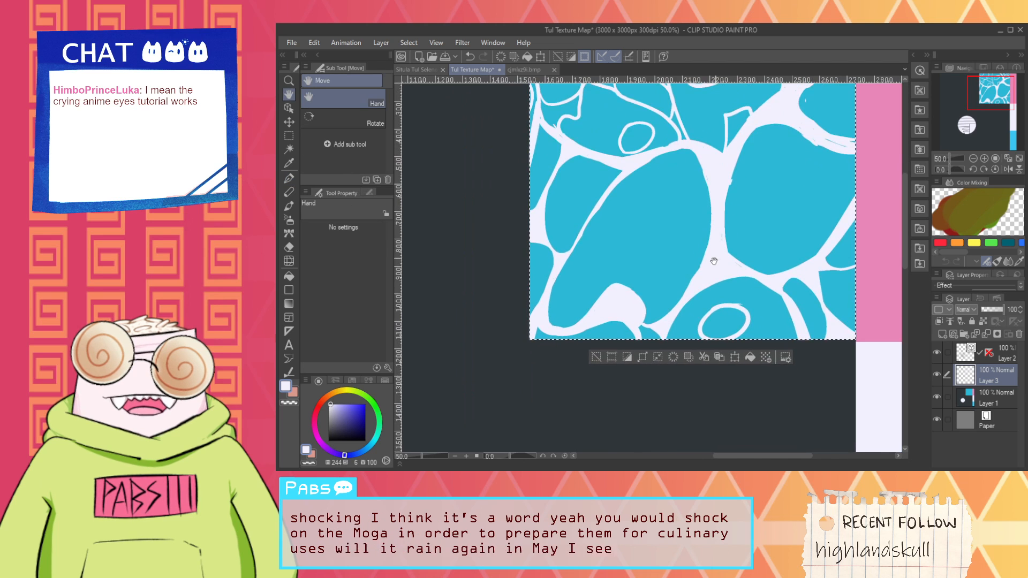
scroll(641, 321, "up", 2)
scroll(637, 324, "up", 1)
key("p")
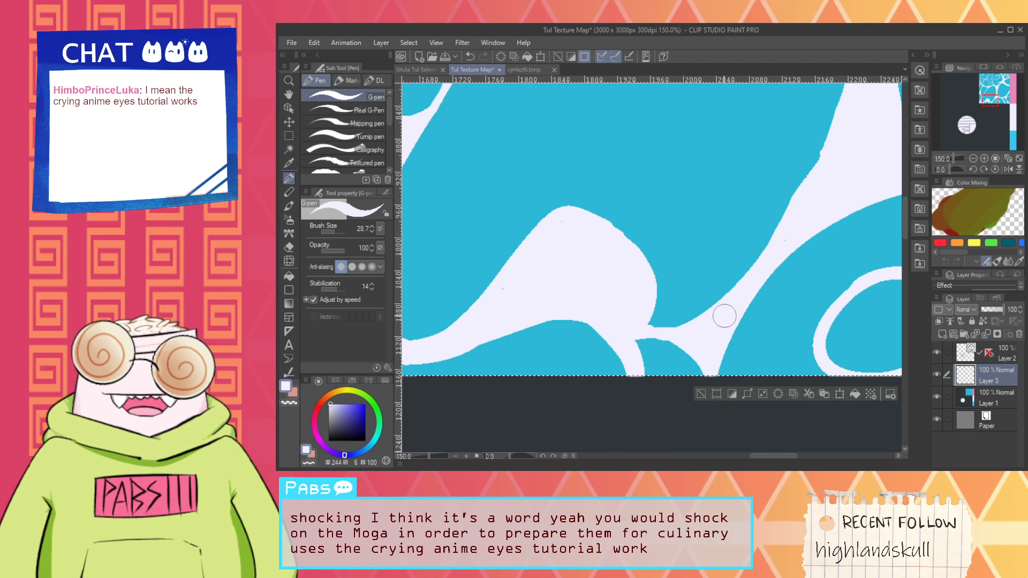
scroll(707, 297, "down", 3)
key("space")
left_click_drag(696, 144, 713, 272)
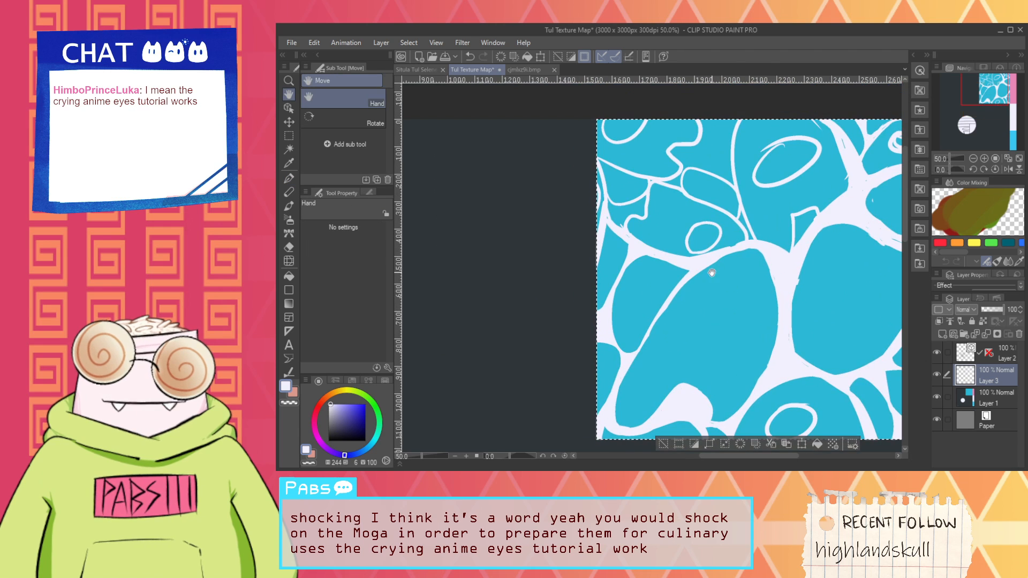
Step: Thicken the branch near the blue square's left edge and cover the gaps where the wavy line joins it
scroll(652, 333, "up", 2)
left_click_drag(653, 197, 675, 400)
key("p")
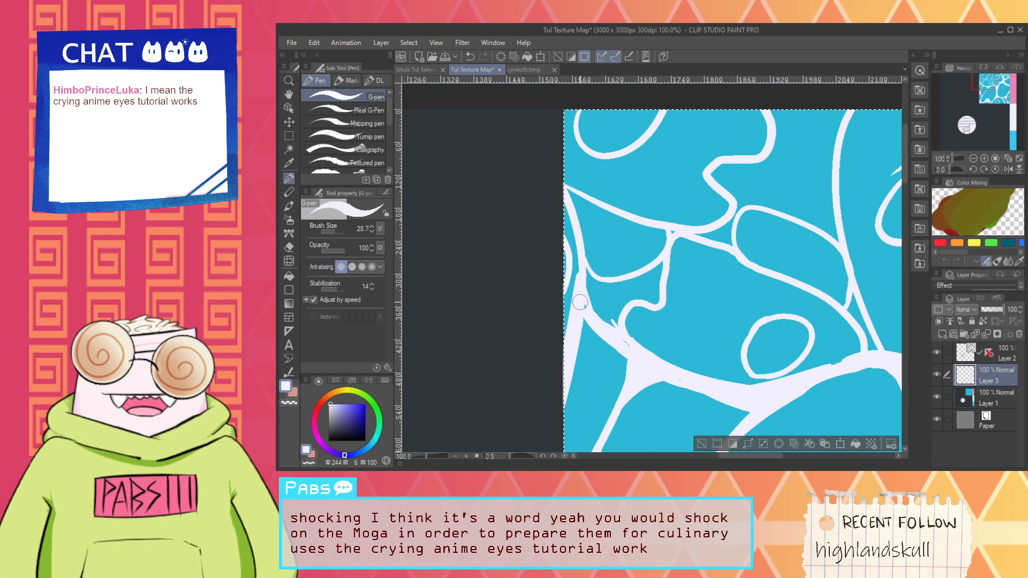
scroll(582, 302, "up", 1)
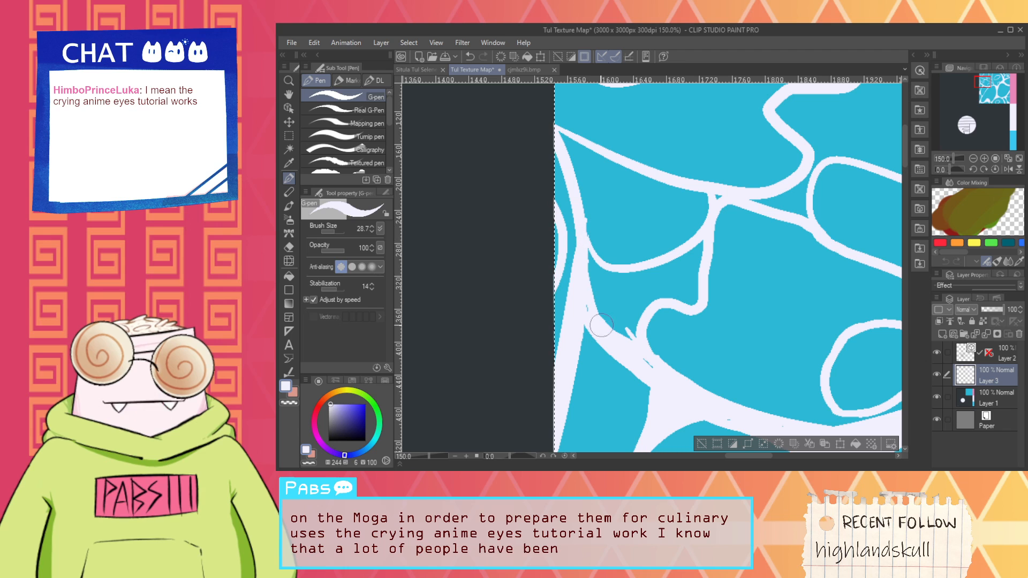
left_click_drag(590, 299, 656, 357)
left_click_drag(616, 320, 663, 362)
Step: Clean up the wavy line's base in blue, trimming the stray white marks where it meets the thick branch
left_click(685, 345, "alt")
scroll(664, 336, "up", 1)
key("ctrl+z")
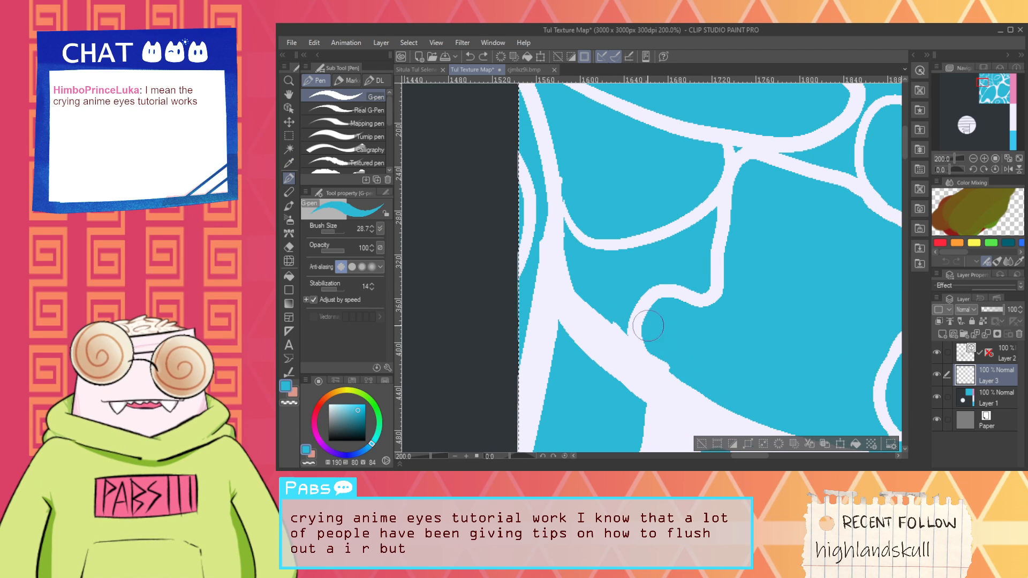
left_click_drag(649, 326, 644, 337)
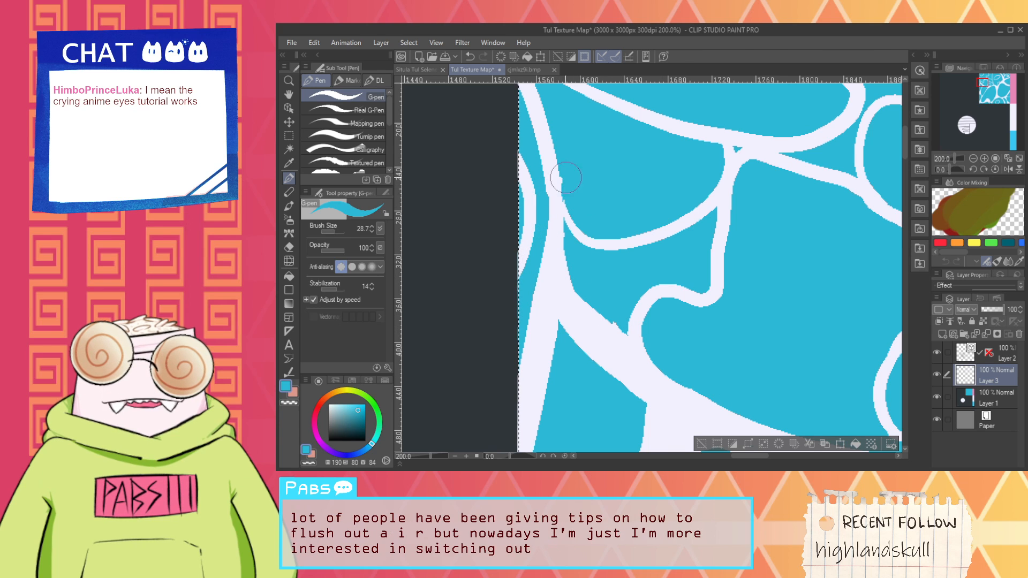
Step: Draw a white curve above the sagging branch near the square's left edge and fill the crescent between them white
left_click(539, 130, "alt")
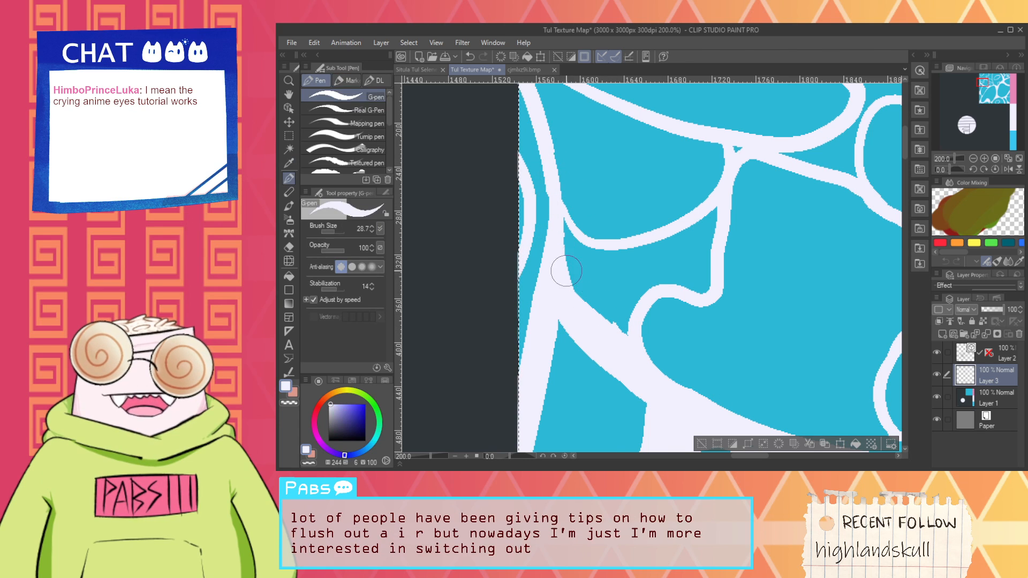
scroll(567, 268, "down", 1)
left_click_drag(612, 225, 628, 304)
scroll(621, 299, "up", 1)
left_click_drag(566, 254, 669, 320)
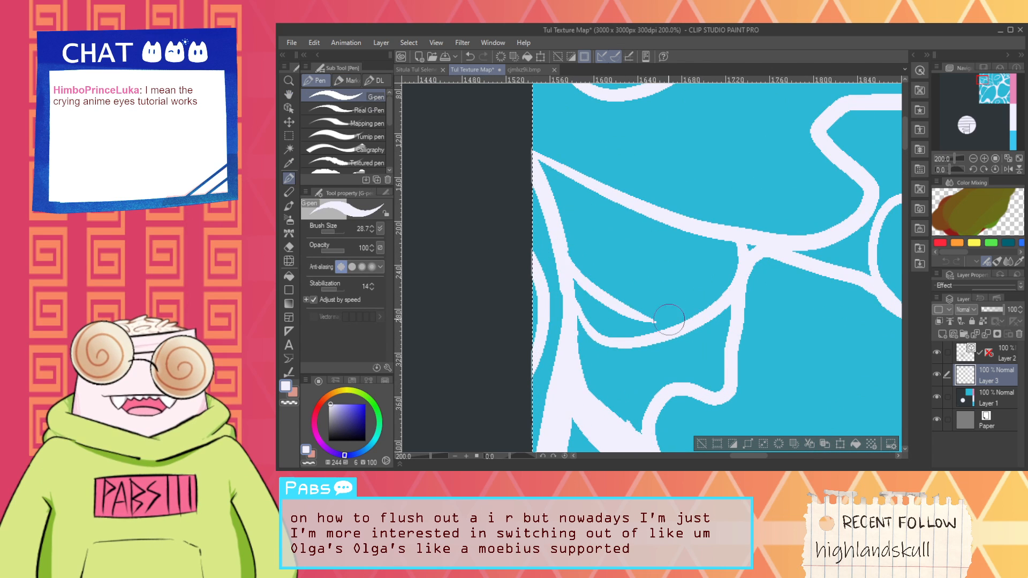
key("ctrl+z")
left_click_drag(556, 217, 687, 321)
key("g")
left_click(625, 307)
key("p")
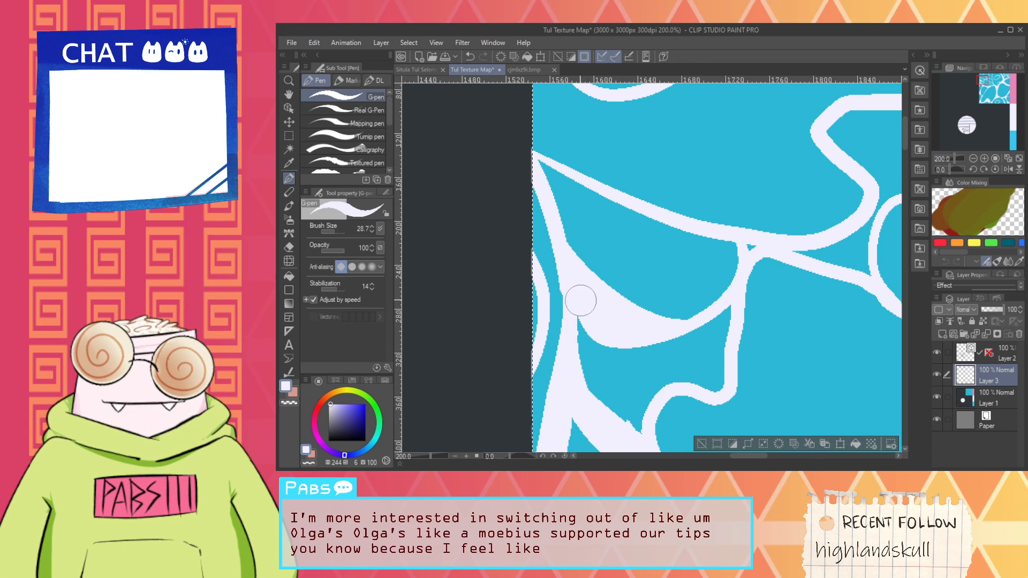
Step: Thicken the sagging branch's right end up to its junction with the upper branch and cover the small gap there white
left_click_drag(672, 370, 636, 260)
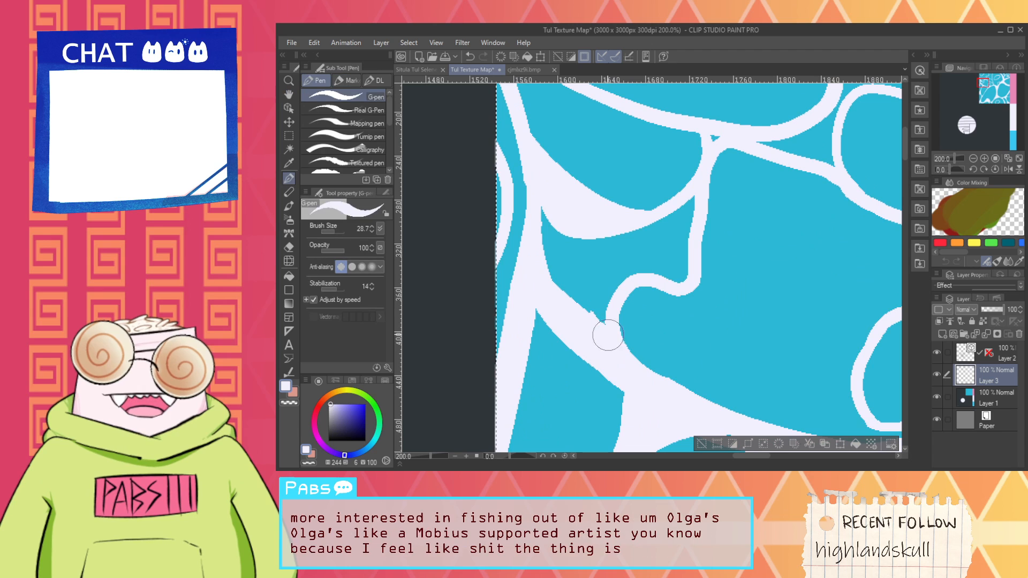
left_click_drag(714, 233, 709, 194)
key("ctrl+z")
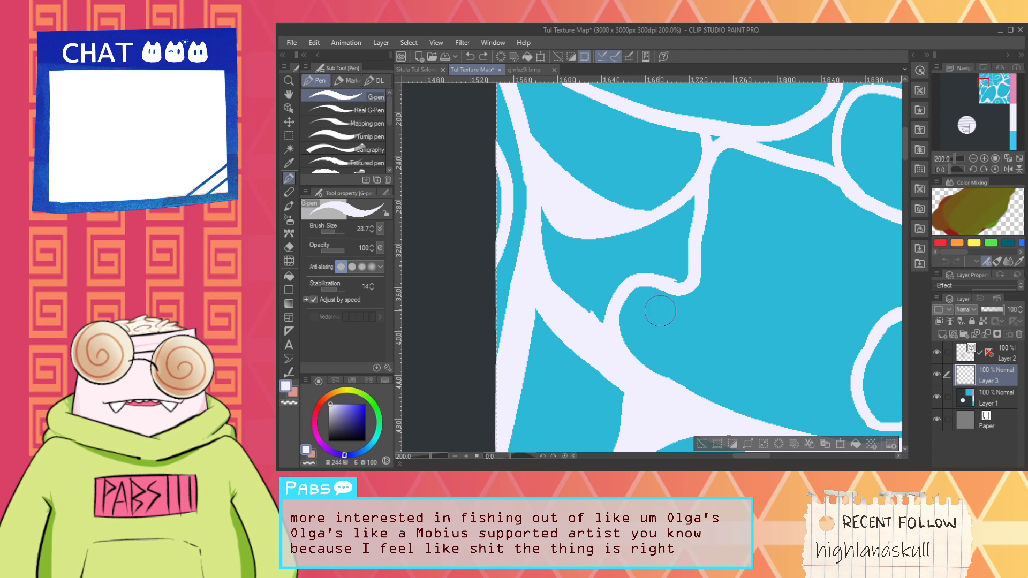
scroll(661, 307, "down", 2)
scroll(640, 248, "up", 2)
mouse_move(645, 273)
left_mouse_down()
mouse_move(730, 204)
mouse_move(723, 241)
left_mouse_up()
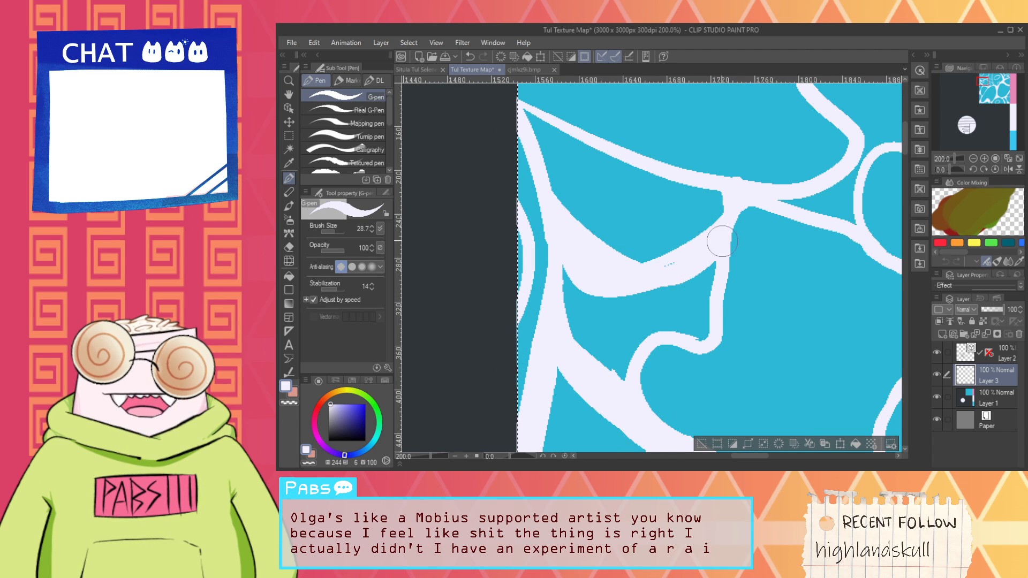
key("ctrl+z")
left_click_drag(647, 273, 725, 214)
Step: Thicken the two branches that spread from the blue square's left edge, carrying the upper one to the wavy line
scroll(690, 252, "down", 1)
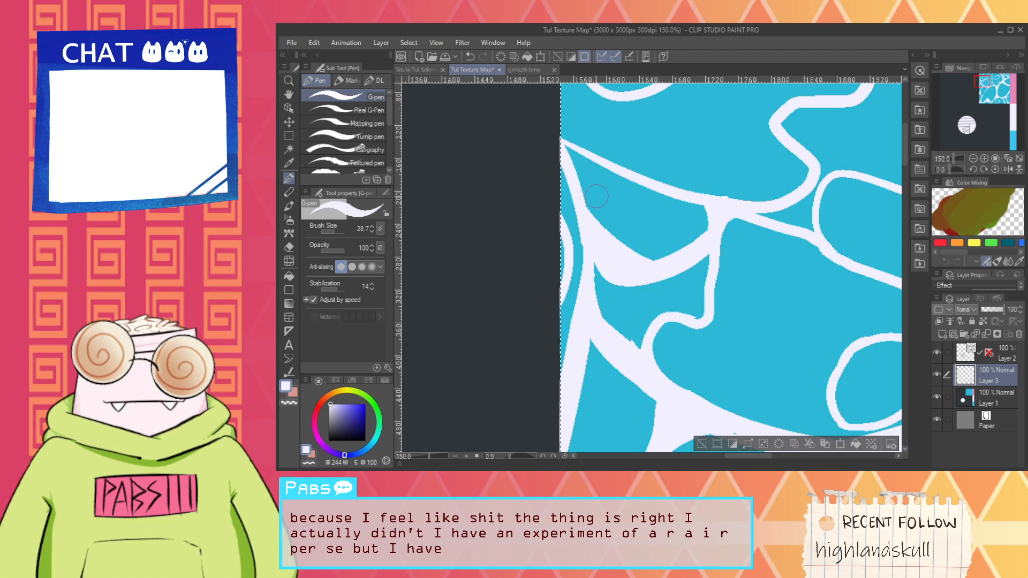
left_click_drag(631, 190, 608, 265)
key("g")
key("p")
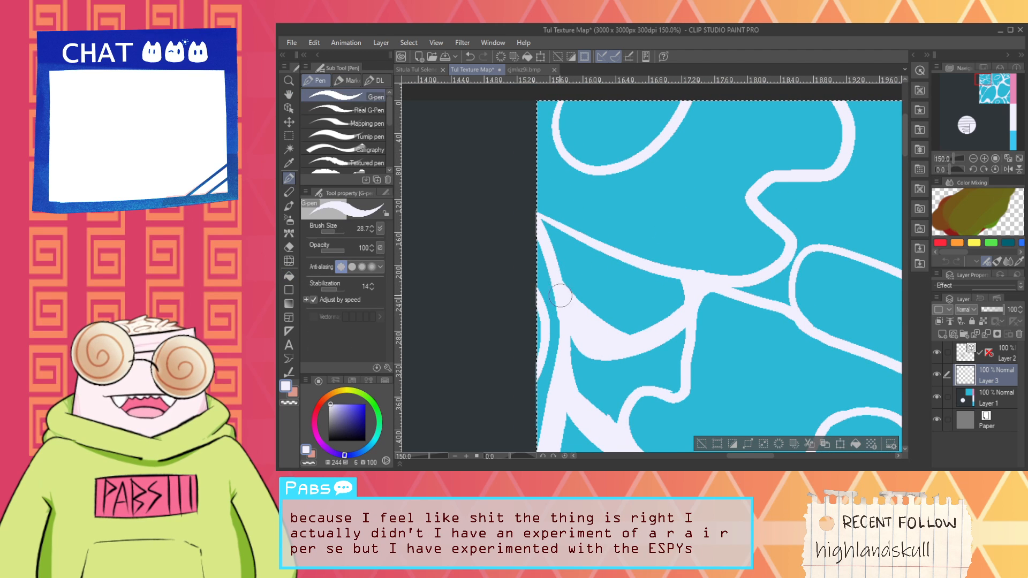
left_click_drag(565, 234, 663, 262)
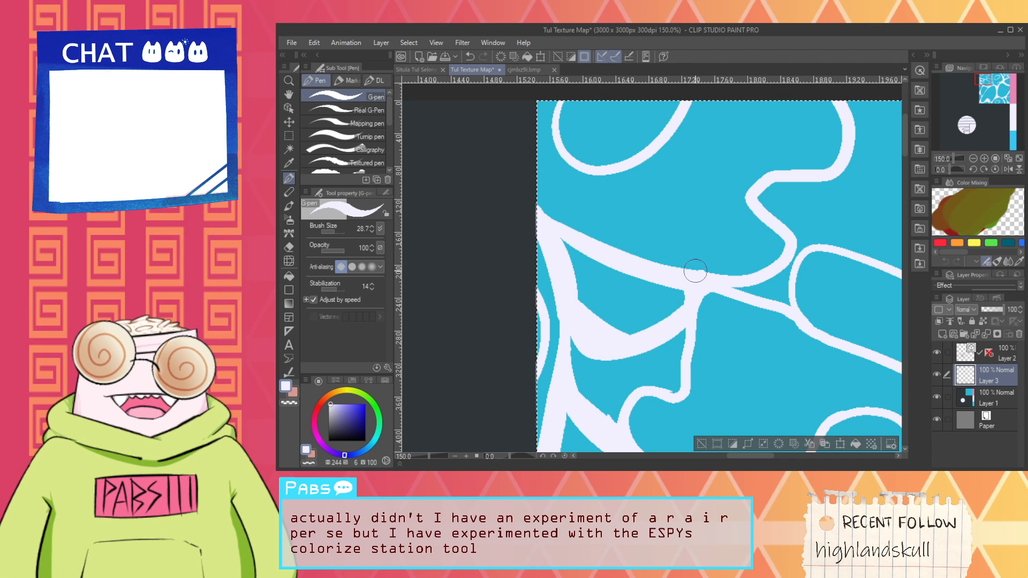
left_click_drag(737, 278, 791, 247)
Step: Erase the wavy line that hangs below the sagging branch down to the lower thick branch
scroll(783, 267, "down", 4)
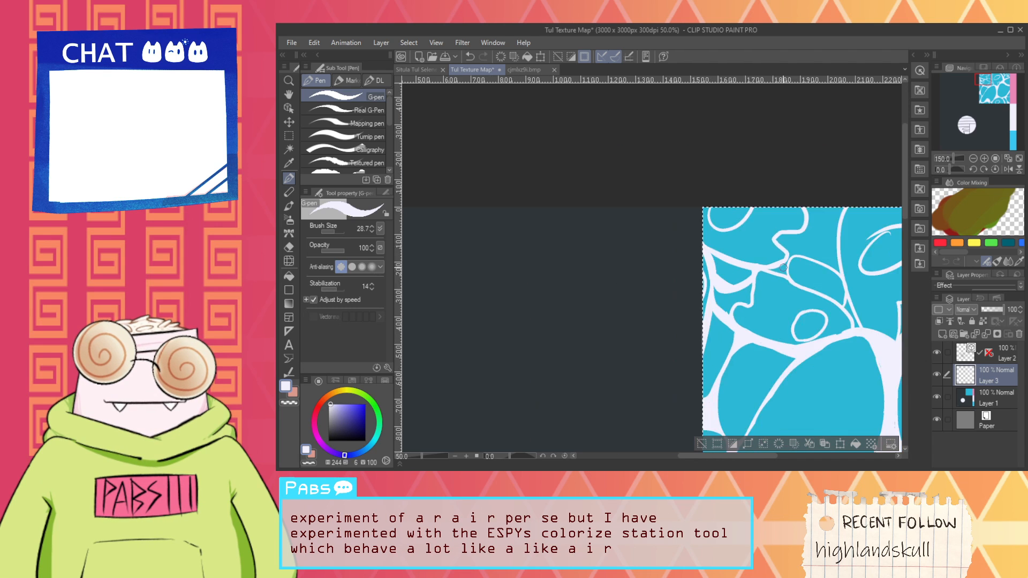
key("space")
scroll(766, 291, "up", 4)
key("e")
mouse_move(743, 311)
left_mouse_down()
mouse_move(727, 317)
mouse_move(690, 301)
mouse_move(721, 341)
left_mouse_up()
left_click_drag(780, 269, 752, 272)
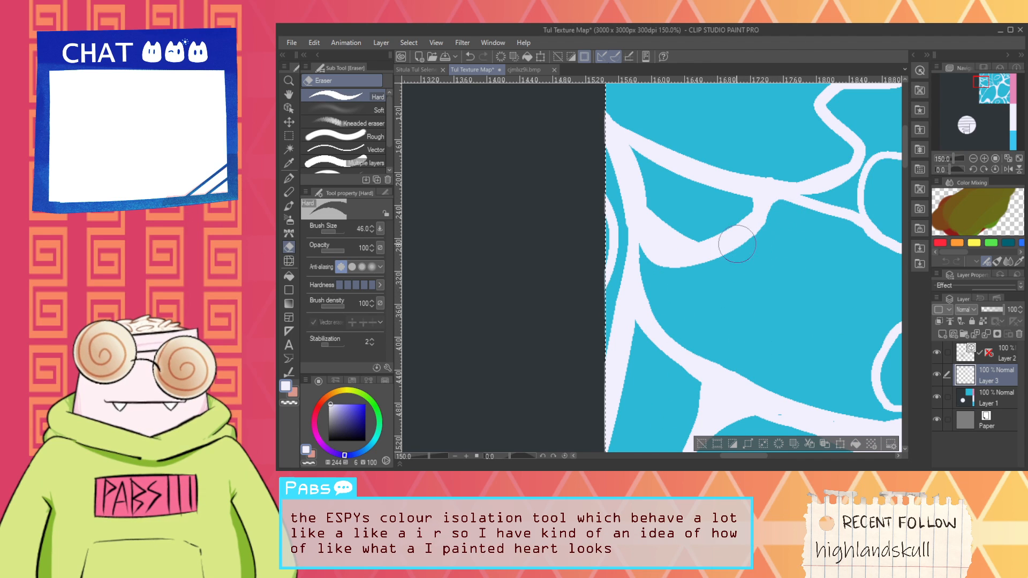
Step: Round off the pointed upper end of the blue opening enclosed by the two left branches
scroll(724, 238, "down", 2)
key("space")
left_click_drag(752, 251, 737, 299)
scroll(667, 238, "up", 4)
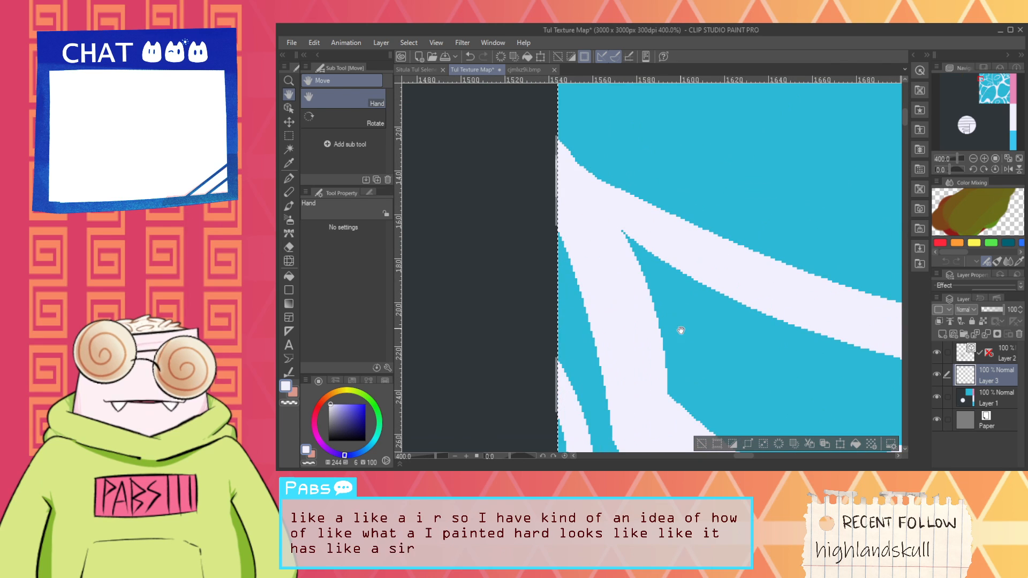
key("e")
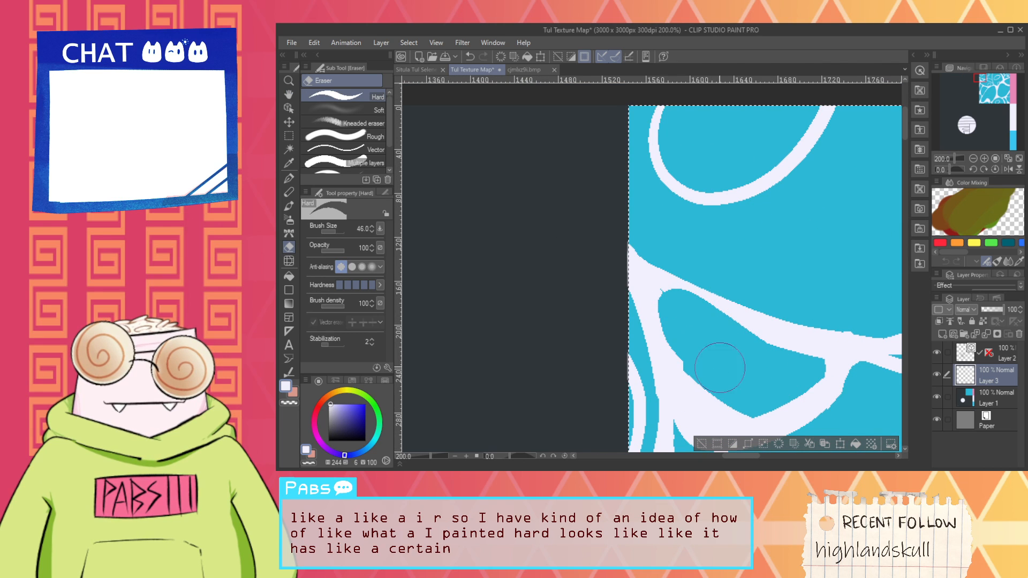
Step: Widen the upper branch with white strokes along its top edge, from the square's left edge towards the junction
key("p")
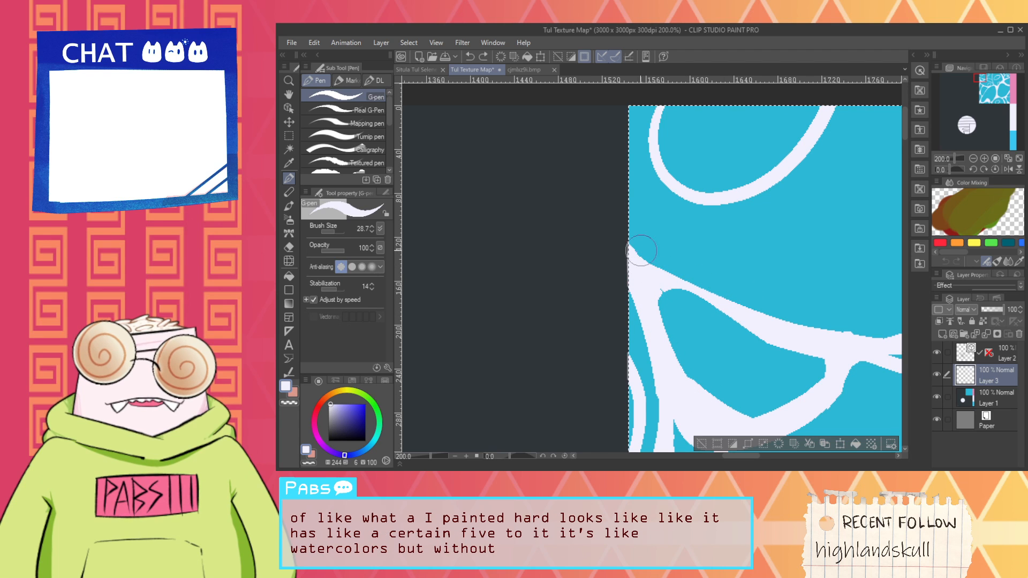
key("ctrl+z")
mouse_move(622, 224)
left_mouse_down()
mouse_move(661, 264)
mouse_move(809, 343)
left_mouse_up()
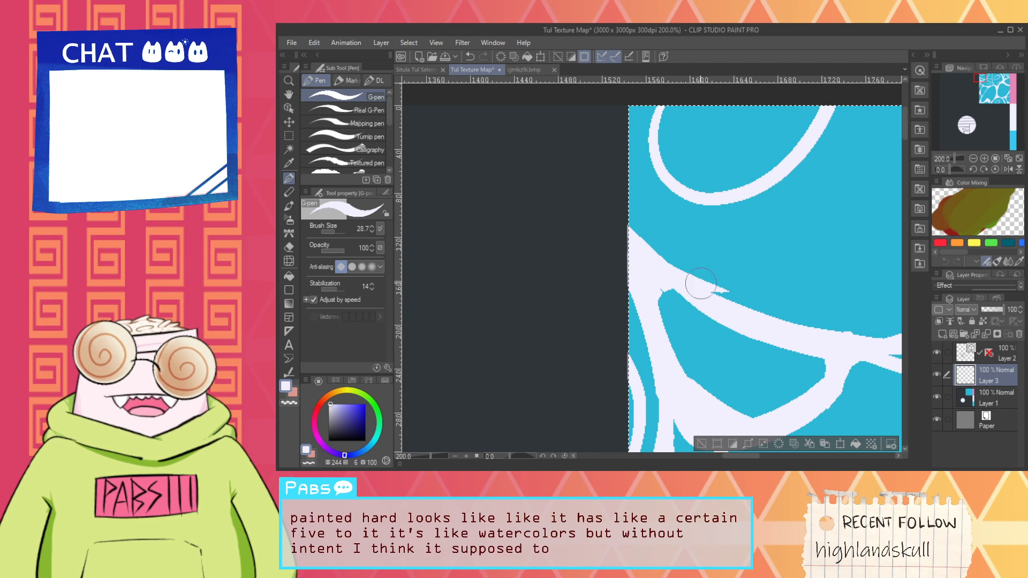
key("ctrl+z")
left_click_drag(692, 280, 800, 340)
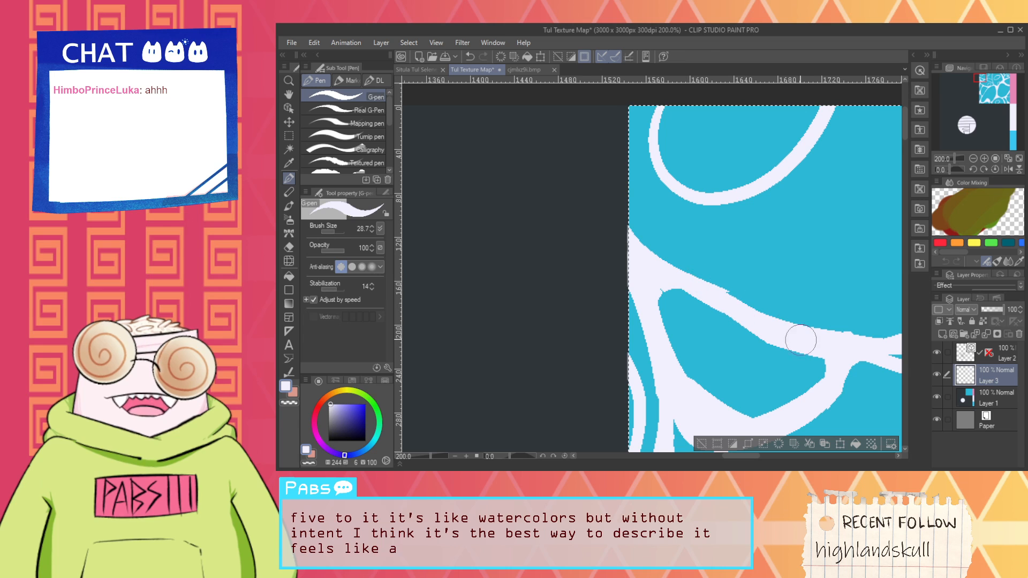
Step: Connect the upper wavy line to the top of the elongated loop and fill the enclosed gap at their junction white
scroll(642, 275, "down", 2)
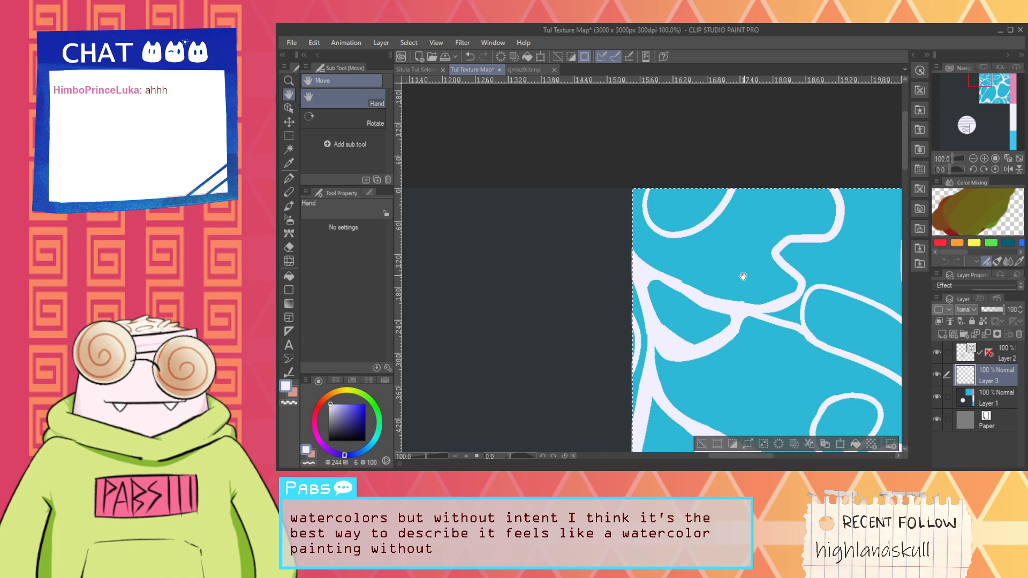
mouse_move(741, 278)
left_mouse_down()
mouse_move(685, 270)
mouse_move(690, 286)
left_mouse_up()
scroll(774, 302, "down", 2)
scroll(775, 298, "up", 3)
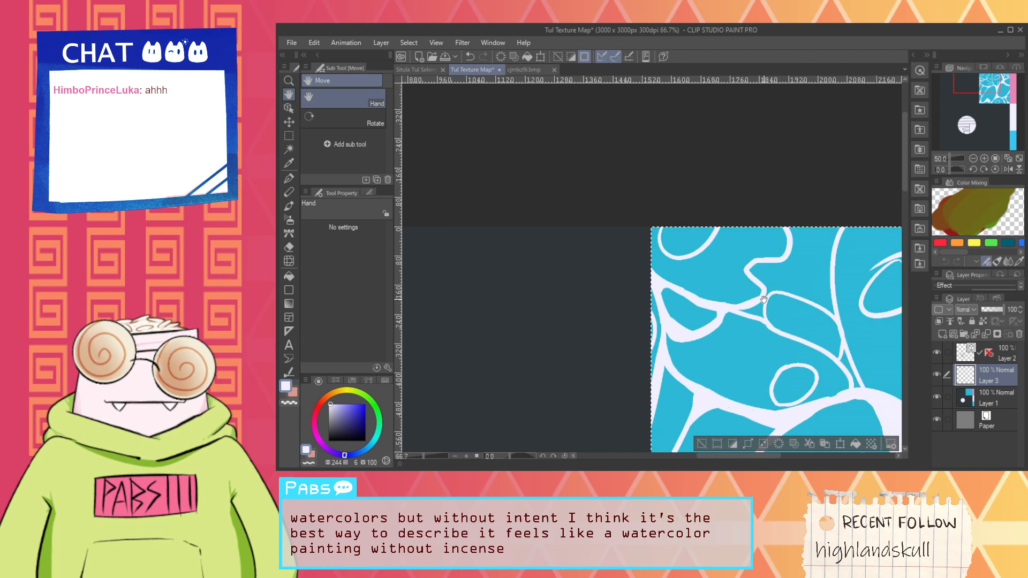
mouse_move(723, 253)
left_mouse_down()
mouse_move(794, 300)
mouse_move(688, 225)
left_mouse_up()
left_click_drag(763, 261, 799, 269)
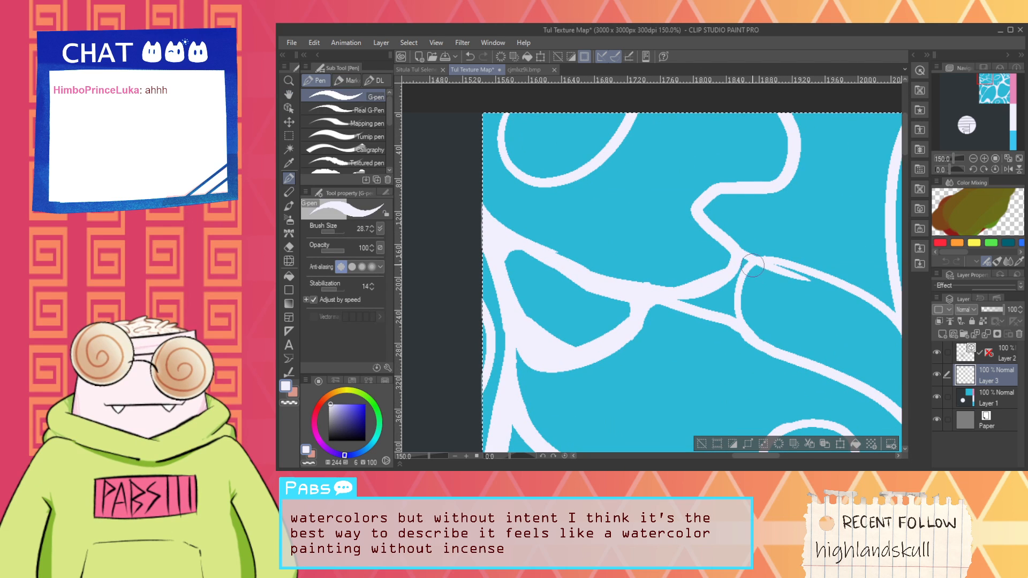
key("ctrl+z")
left_click_drag(692, 204, 834, 268)
key("ctrl+z")
key("ctrl+z")
left_click_drag(696, 217, 800, 274)
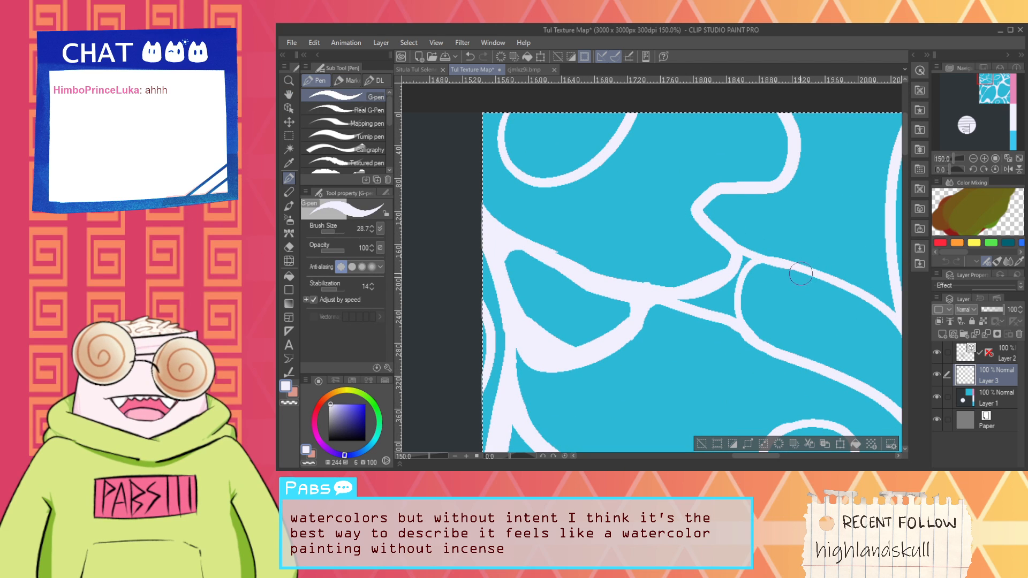
key("g")
left_click(736, 292)
Step: Fill the narrow gap where the elongated loop's lower end meets the long curved branch white
scroll(735, 300, "down", 3)
left_click_drag(760, 317, 721, 276)
scroll(761, 311, "up", 3)
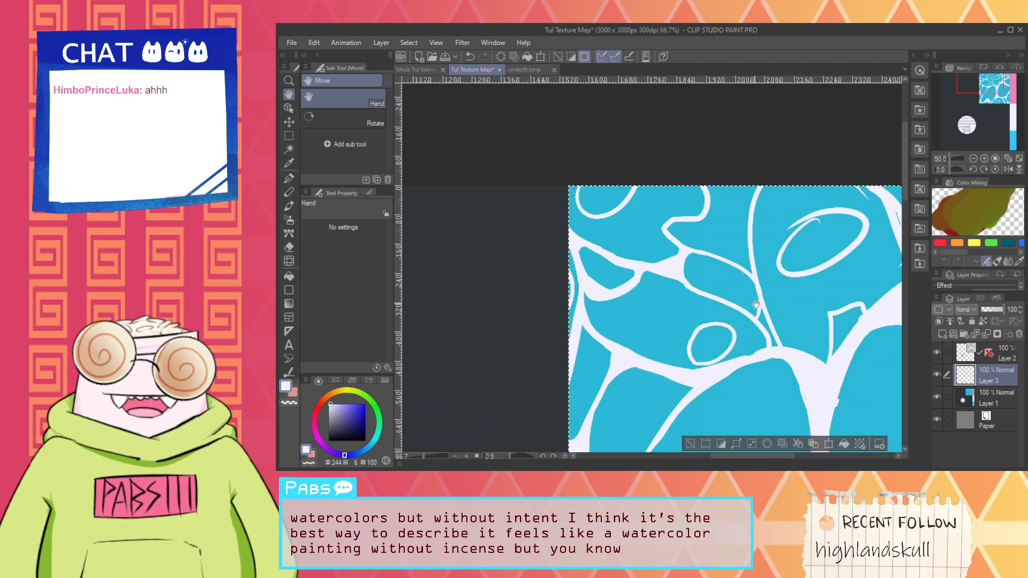
key("p")
key("g")
left_click(751, 321)
scroll(755, 320, "down", 3)
scroll(717, 303, "up", 2)
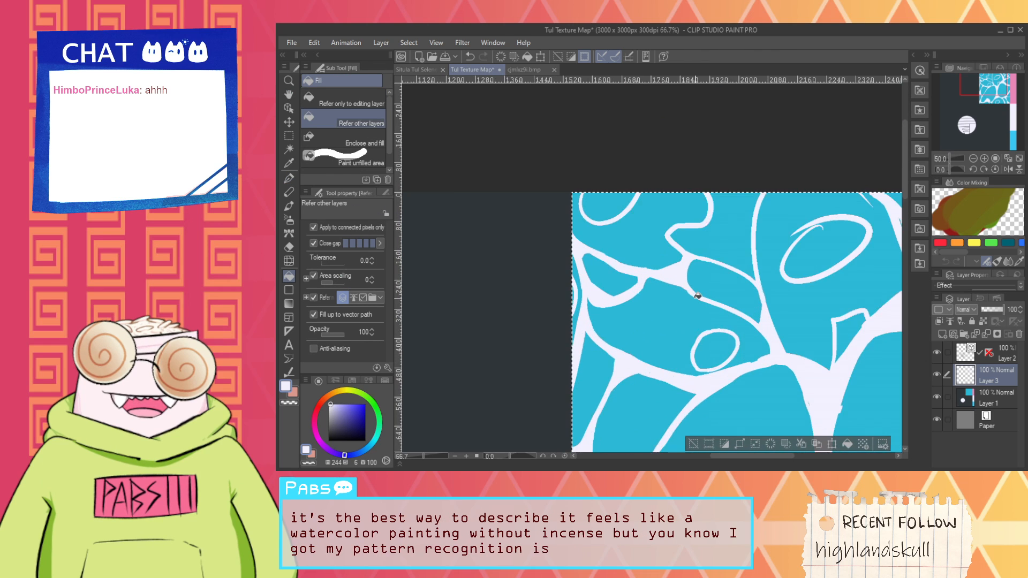
Step: Erase the small oval loop floating below the elongated loop
key("p")
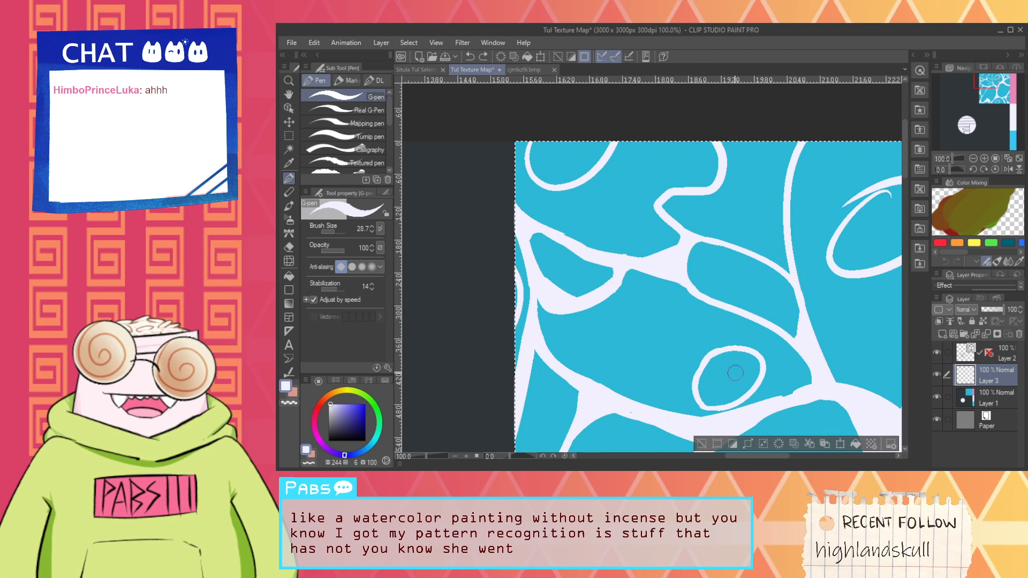
key("h")
mouse_move(727, 375)
left_mouse_down()
mouse_move(732, 289)
mouse_move(723, 263)
mouse_move(758, 272)
mouse_move(712, 310)
mouse_move(693, 302)
mouse_move(723, 320)
left_mouse_up()
key("e")
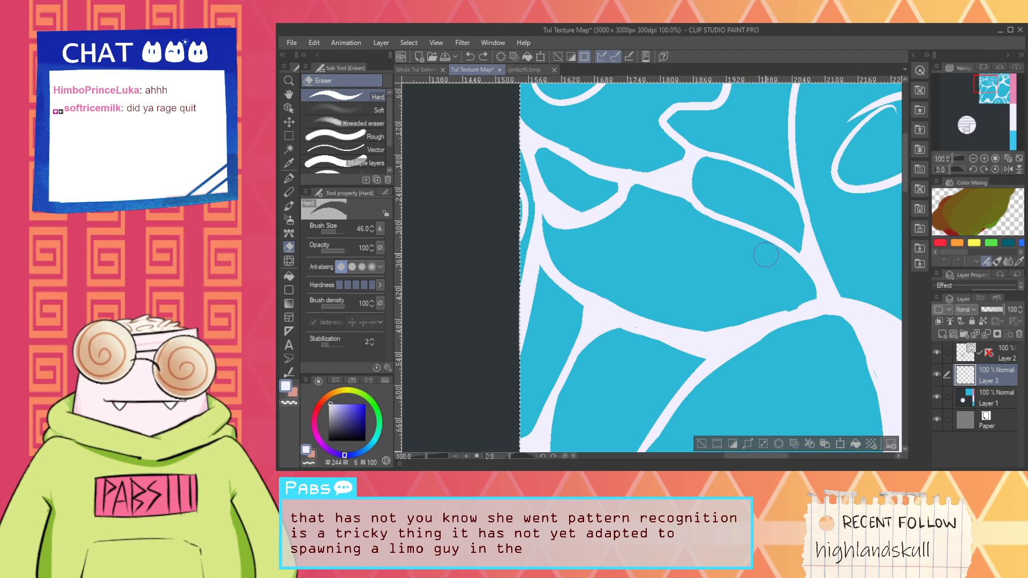
Step: Erase the small angular loop attached to the main branch above the central fork
key("h")
scroll(734, 315, "down", 4)
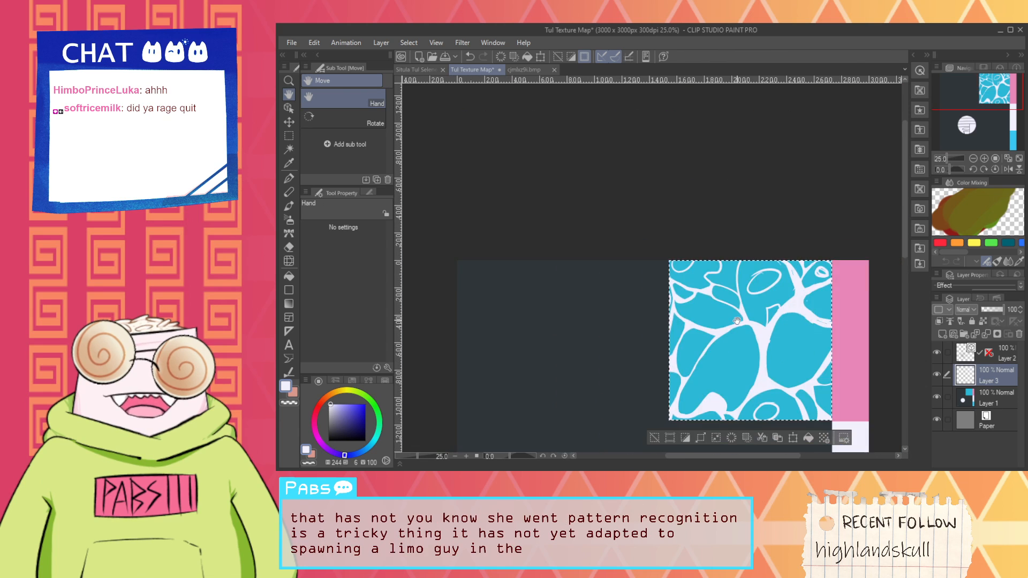
scroll(739, 323, "down", 2)
left_click_drag(741, 354, 751, 213)
left_click_drag(766, 176, 800, 247)
scroll(791, 241, "up", 4)
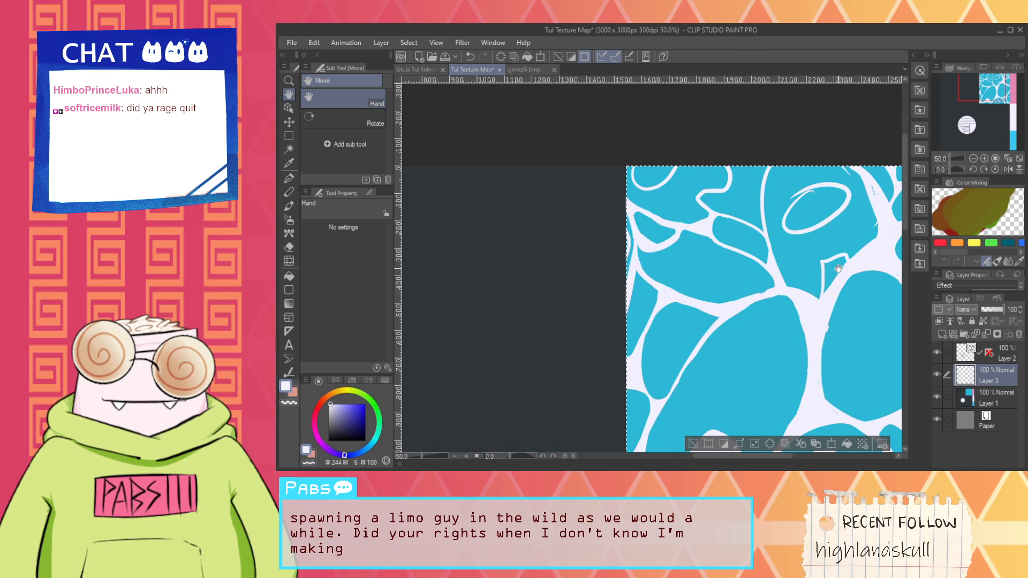
scroll(838, 269, "up", 4)
key("e")
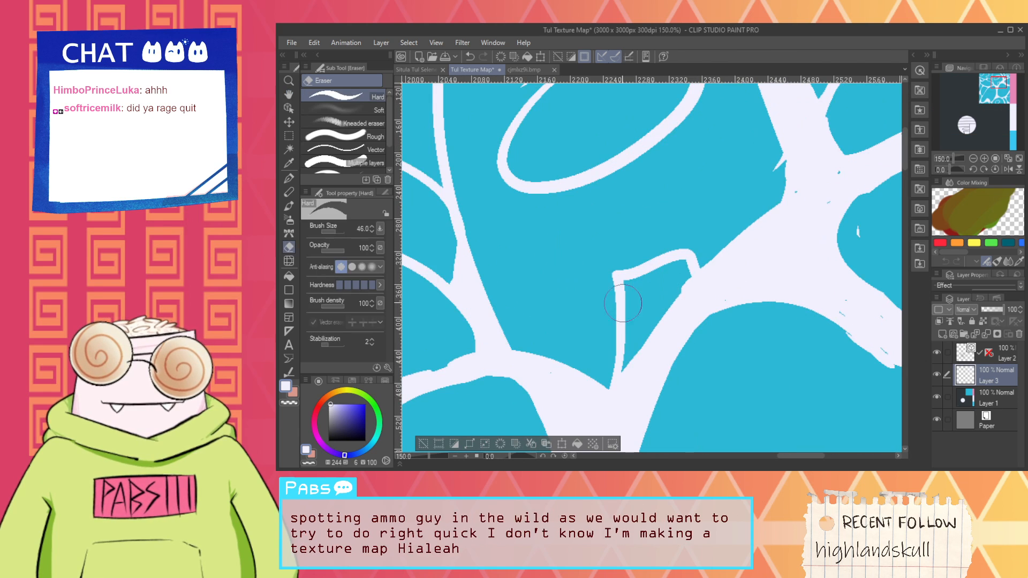
mouse_move(623, 303)
left_mouse_down()
mouse_move(654, 232)
mouse_move(679, 252)
mouse_move(622, 335)
mouse_move(614, 384)
left_mouse_up()
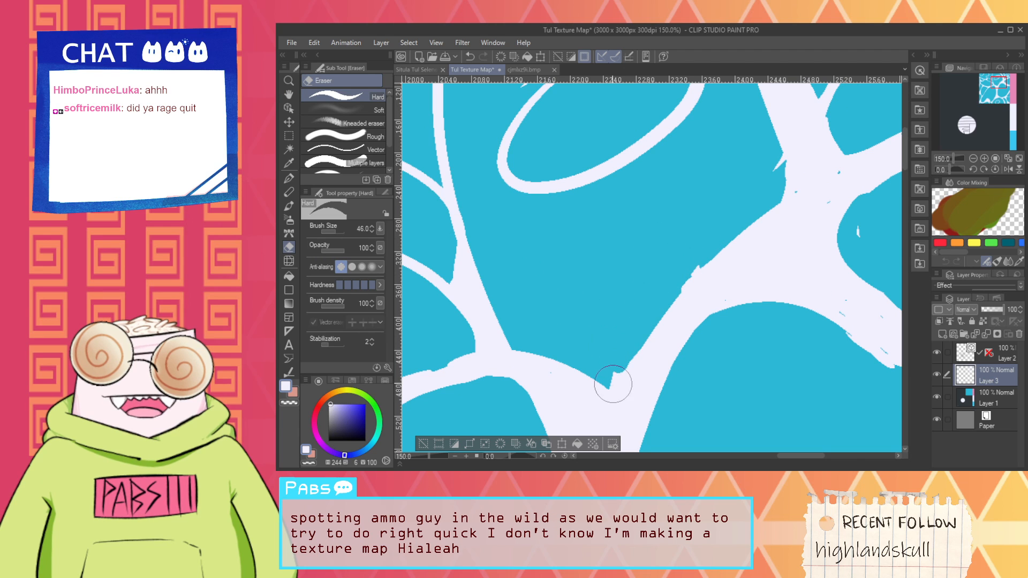
Step: Trim the spur on the thick upper branch and cover the blue specks around its junction with white
scroll(779, 170, "down", 1)
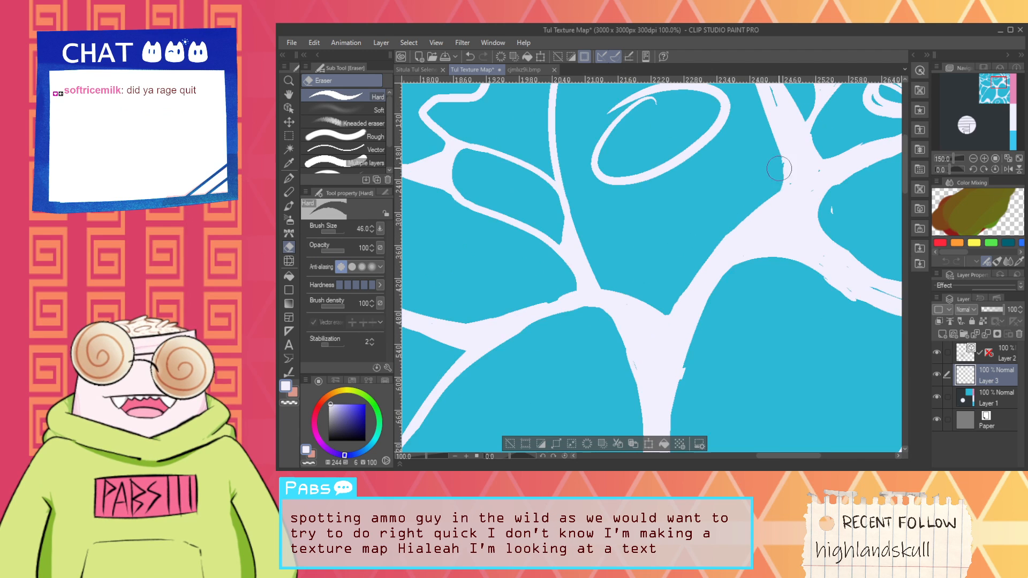
key("p")
left_click_drag(789, 194, 802, 174)
left_click_drag(799, 128, 758, 218)
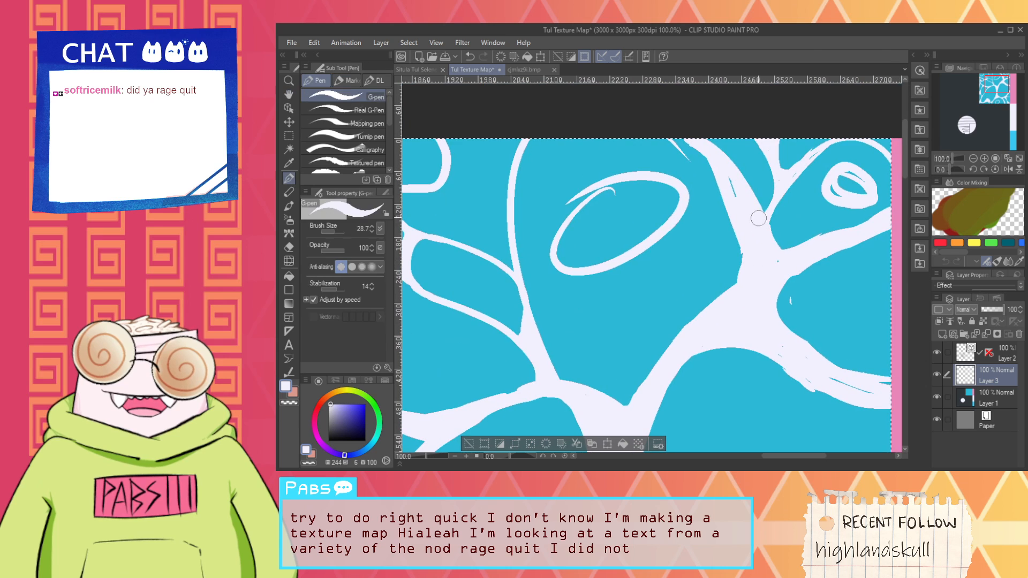
Step: Erase the large oval loop between the long curved branch and the thick upper branch
key("e")
key("space")
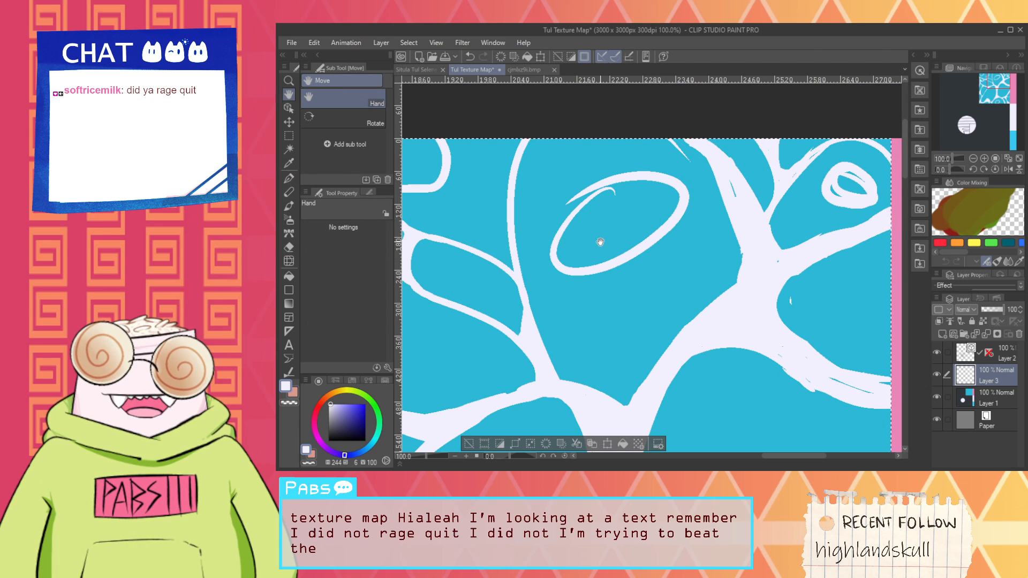
left_click_drag(602, 240, 689, 275)
mouse_move(644, 308)
left_mouse_down()
mouse_move(664, 203)
mouse_move(695, 225)
mouse_move(723, 214)
mouse_move(764, 235)
mouse_move(724, 209)
left_mouse_up()
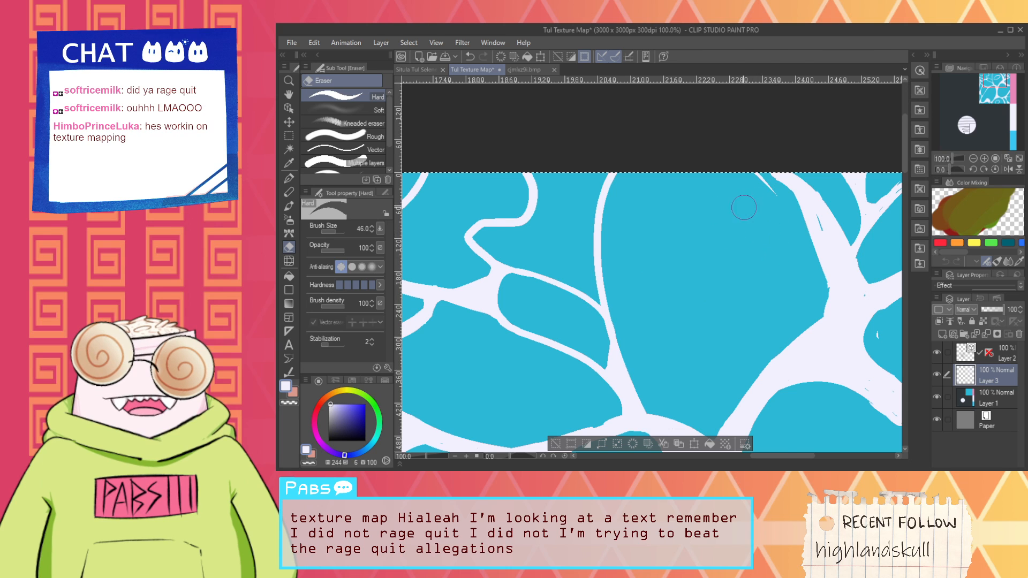
Step: Erase the stray thin line beside the upper end of the thick upper branch
scroll(755, 216, "down", 2)
key("space")
left_click_drag(771, 253, 687, 234)
scroll(695, 227, "up", 2)
key("p")
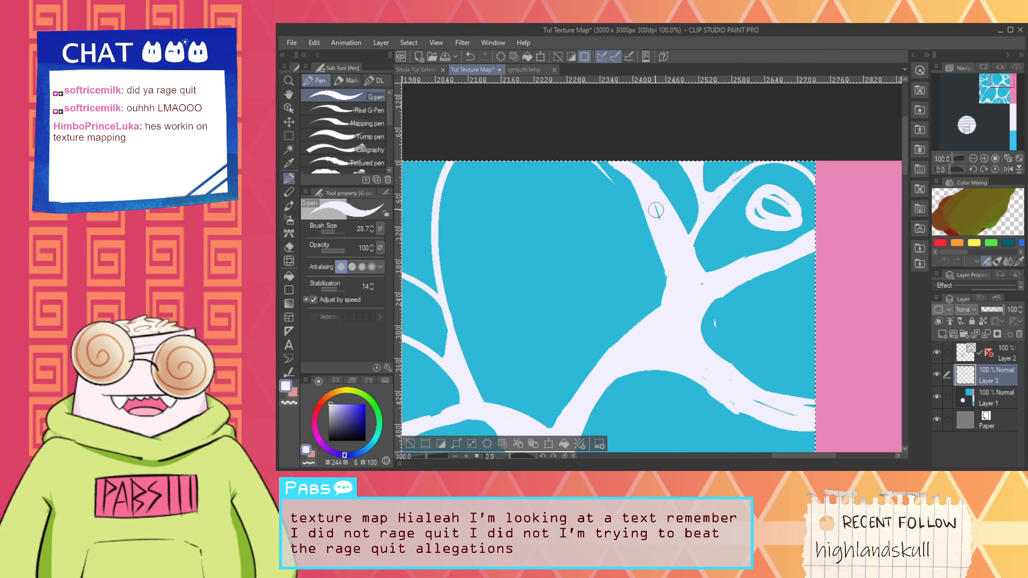
key("e")
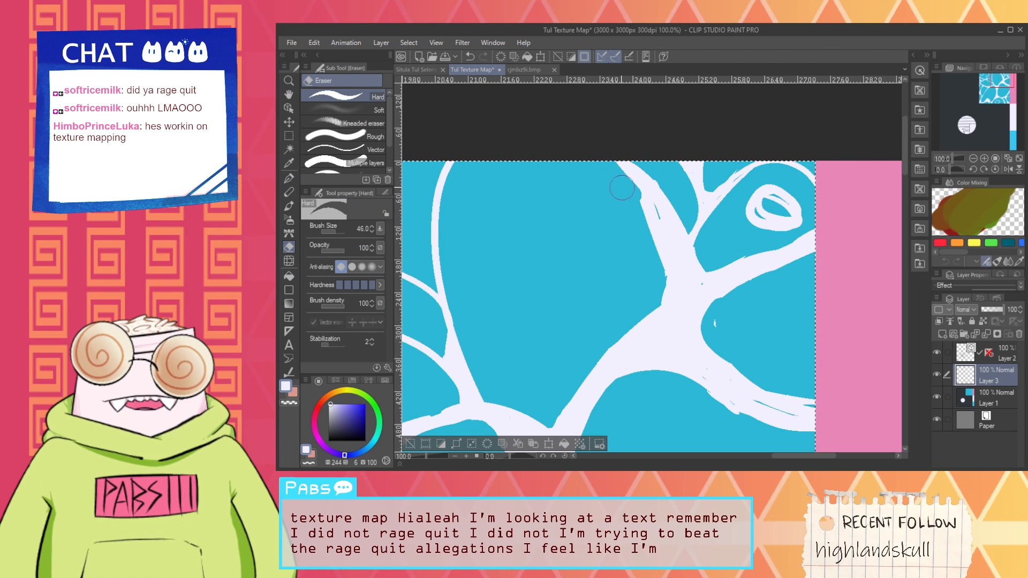
Step: Fill the blue gaps inside the thick upper branch with white and trim its edge inside the narrow fork
scroll(623, 155, "up", 2)
key("p")
mouse_move(667, 245)
left_mouse_down()
mouse_move(618, 147)
mouse_move(633, 150)
left_mouse_up()
key("e")
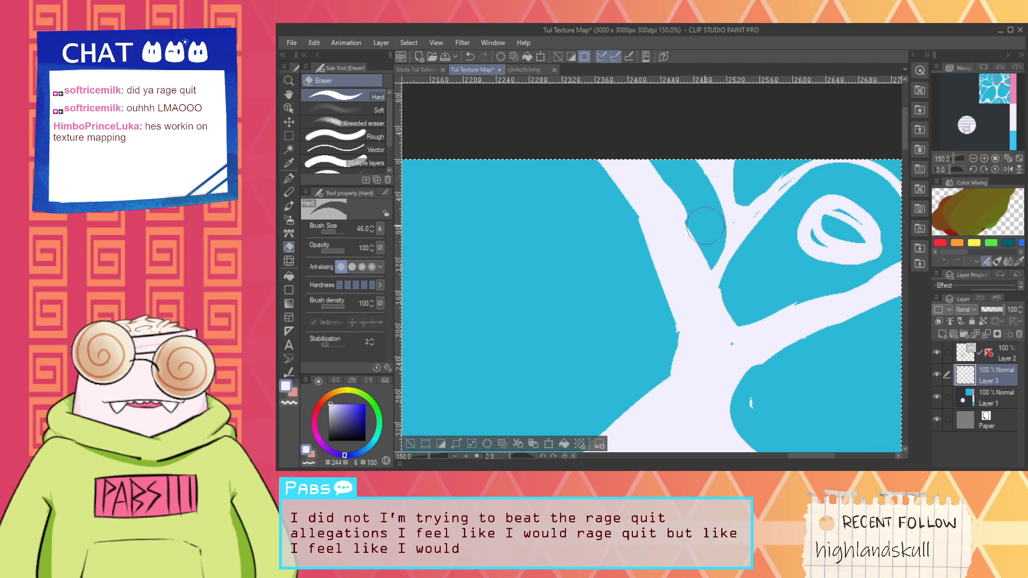
left_click_drag(689, 236, 707, 264)
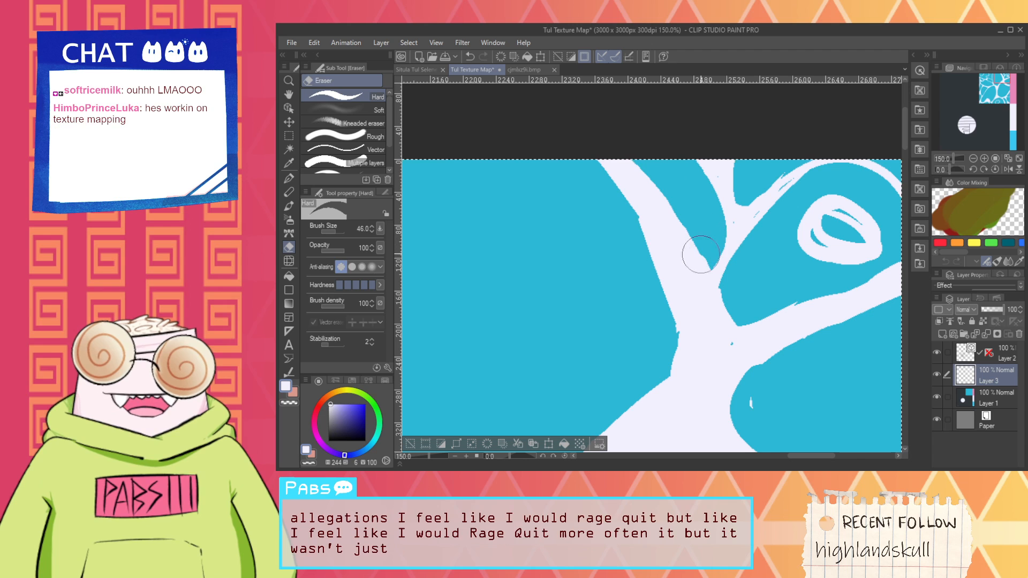
Step: Smooth the outer edge of the thick upper branch where it widens into the junction, undoing the unwanted eraser strokes
left_click_drag(585, 152, 664, 341)
key("ctrl+z")
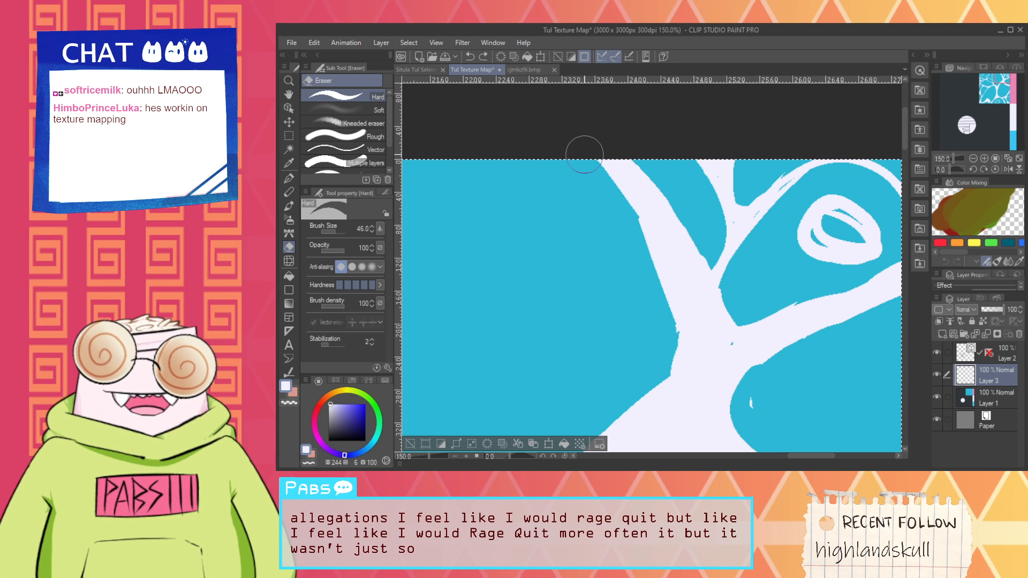
mouse_move(585, 153)
left_mouse_down()
mouse_move(660, 389)
mouse_move(691, 292)
left_mouse_up()
key("ctrl+z")
scroll(608, 278, "down", 1)
scroll(600, 316, "up", 1)
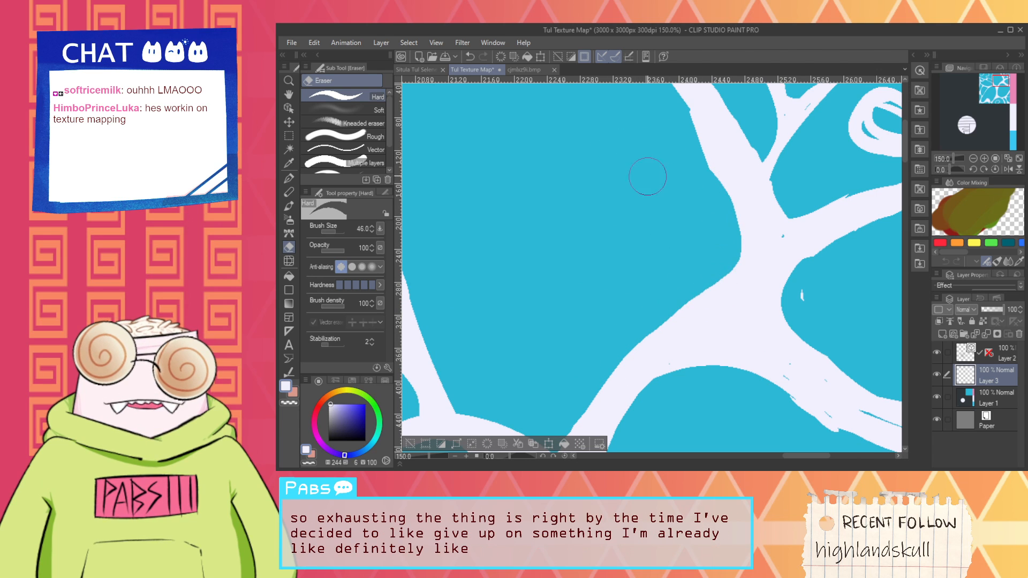
Step: Draw a thin curved white line across the hollow between the two branches that run to the pink strip
scroll(766, 249, "down", 1)
scroll(767, 250, "up", 1)
mouse_move(767, 250)
left_mouse_down()
mouse_move(710, 285)
mouse_move(739, 373)
left_mouse_up()
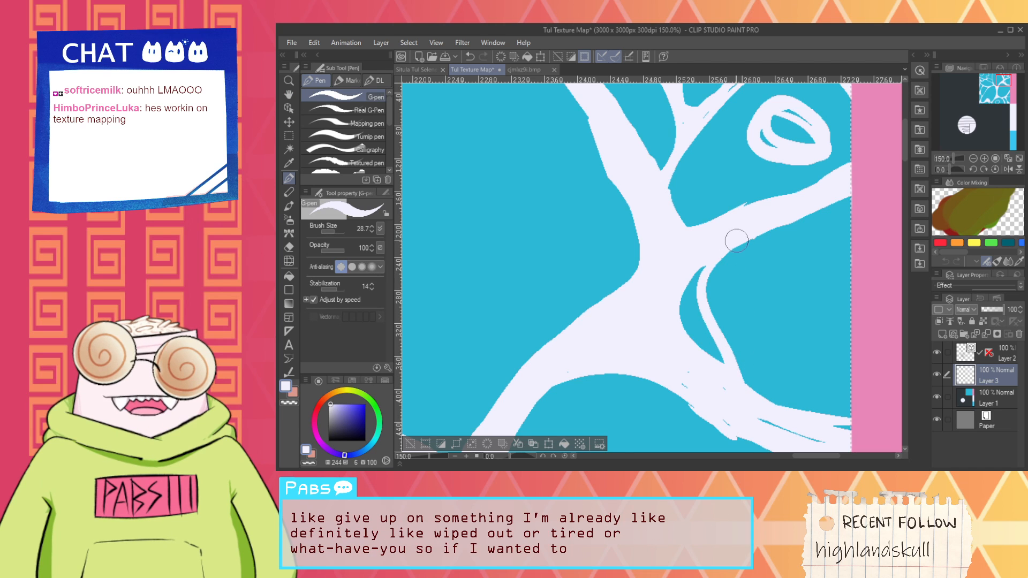
mouse_move(718, 262)
left_mouse_down()
mouse_move(729, 340)
mouse_move(749, 244)
left_mouse_up()
key("ctrl+z")
key("ctrl+z")
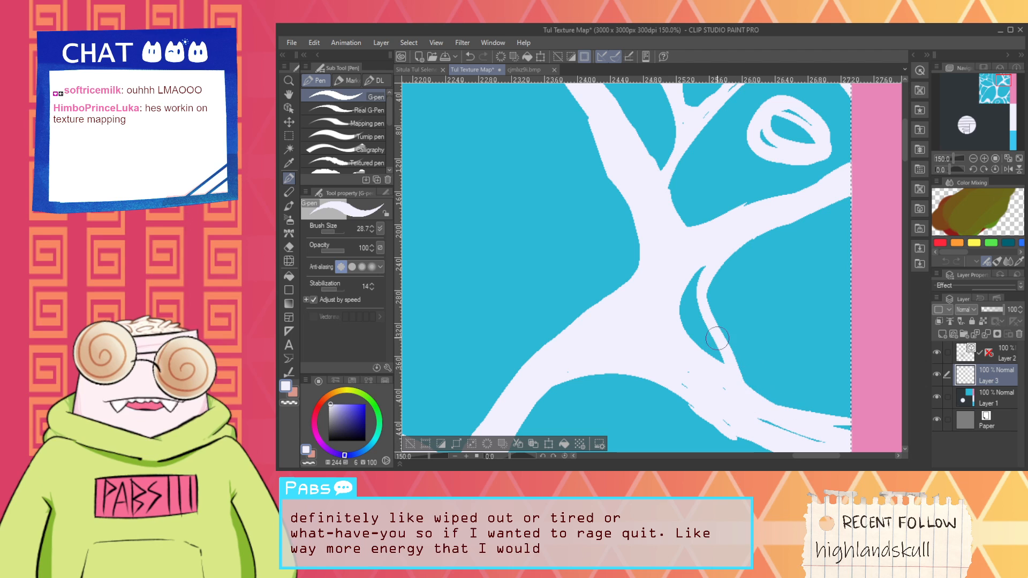
Step: Fill the blue streaks in the lower branch running to the pink strip and smooth its underside
mouse_move(722, 348)
left_mouse_down()
mouse_move(781, 401)
mouse_move(681, 325)
mouse_move(681, 338)
left_mouse_up()
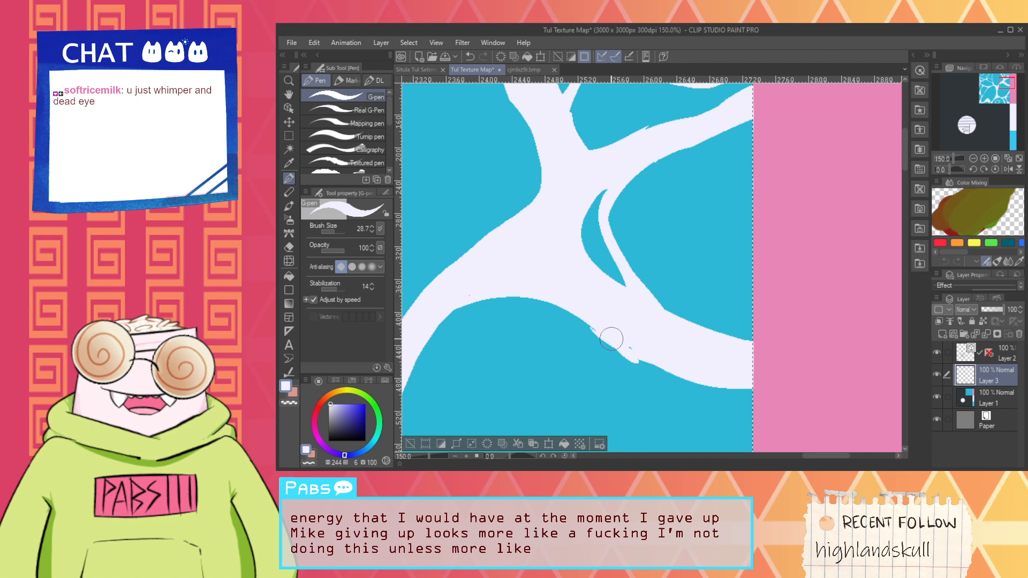
key("e")
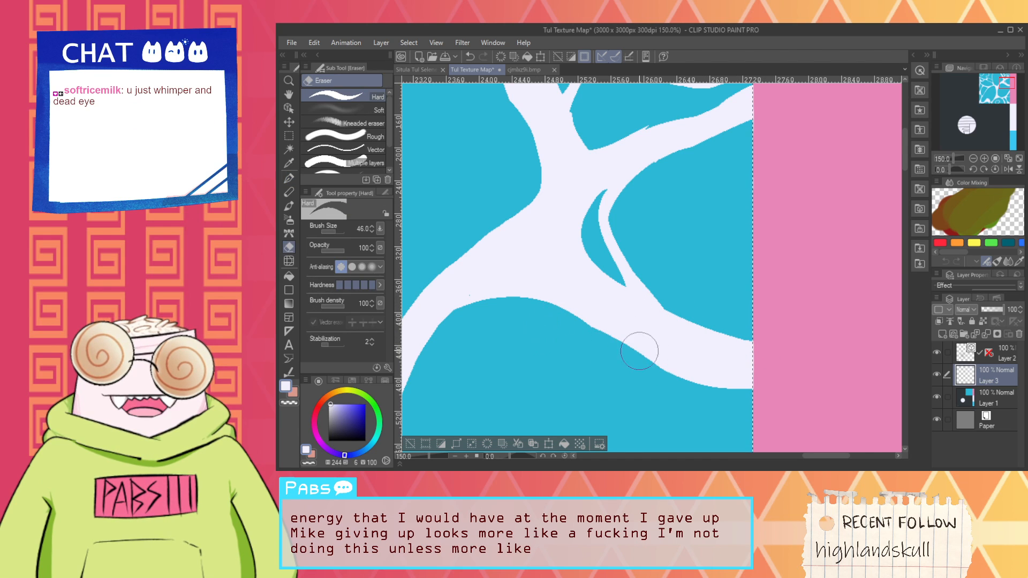
key("space")
left_click_drag(604, 357, 682, 345)
Step: Round off with white the sharp corner where the upper fork meets the branch below the small ring
scroll(658, 340, "down", 2)
scroll(683, 344, "up", 2)
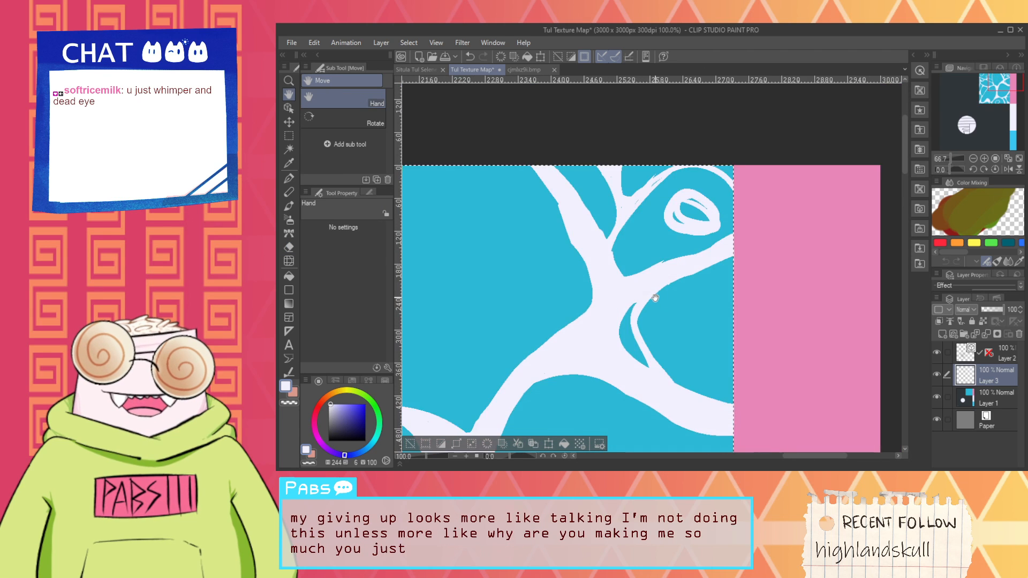
left_click_drag(689, 239, 693, 292)
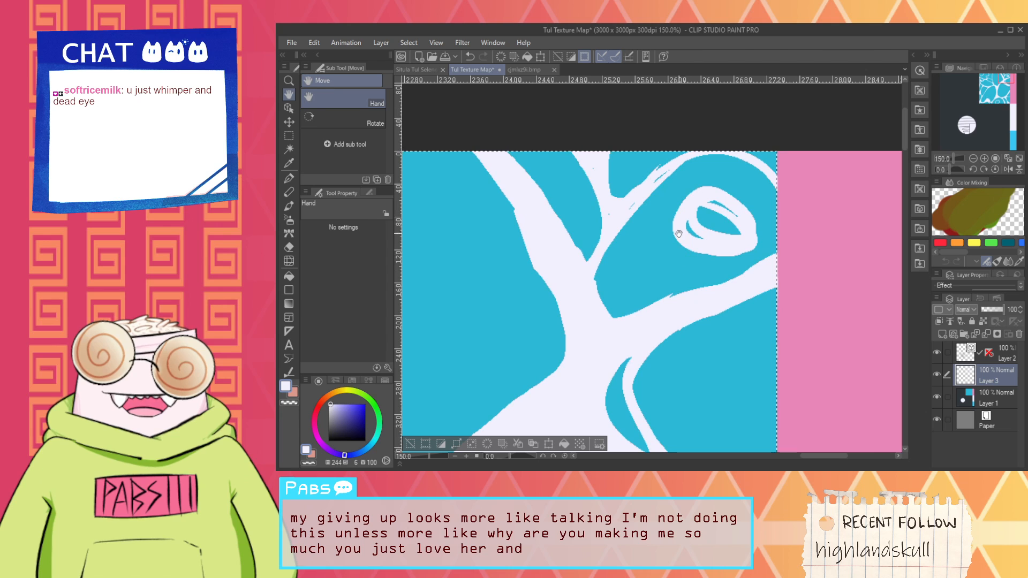
key("p")
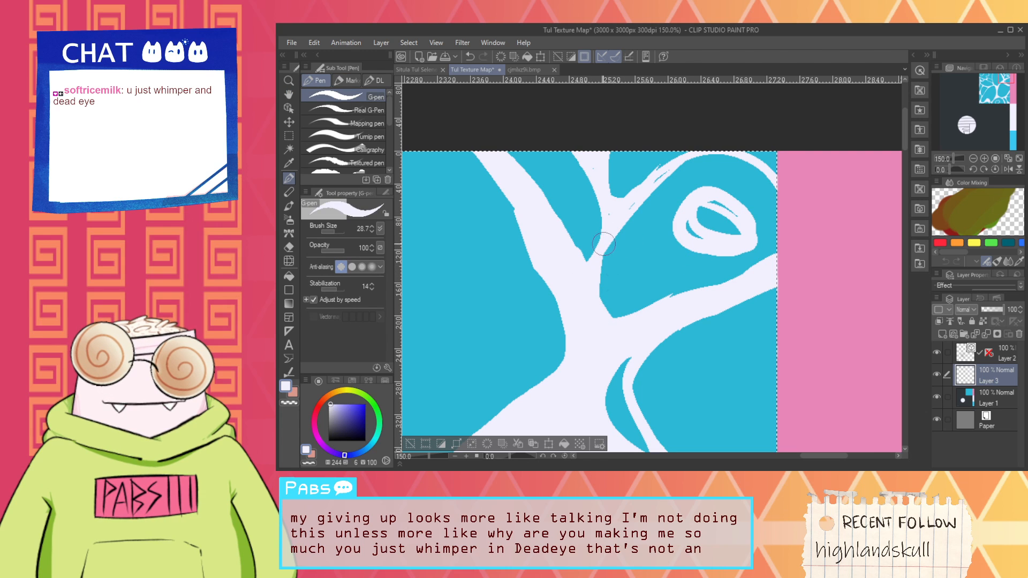
mouse_move(603, 245)
left_mouse_down()
mouse_move(601, 287)
mouse_move(698, 295)
left_mouse_up()
key("ctrl+z")
left_click_drag(620, 308, 687, 294)
key("ctrl+z")
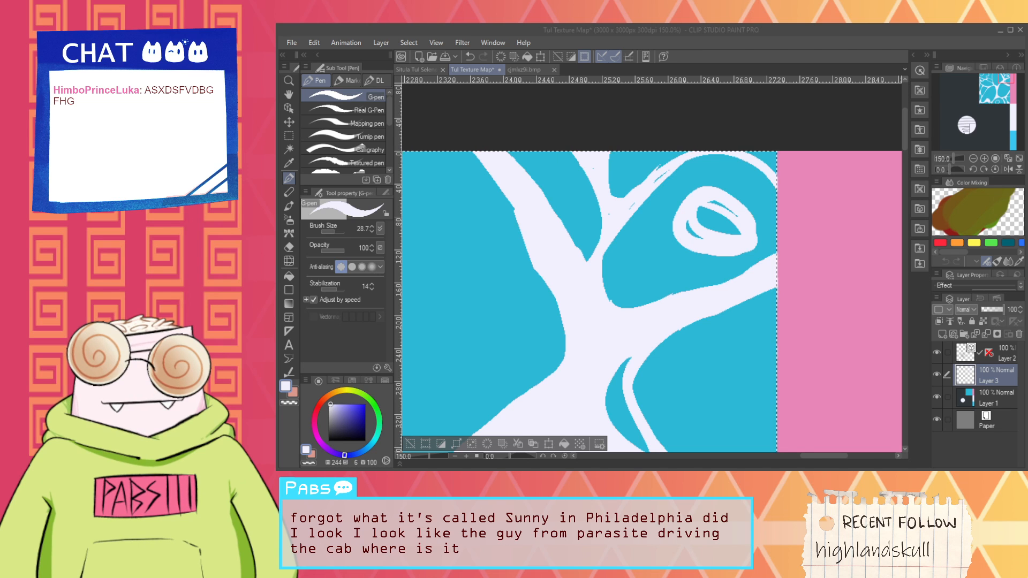
Step: View the yq7orkxe.bmp image, close it and return to the Tul Texture Map
scroll(780, 259, "up", 10)
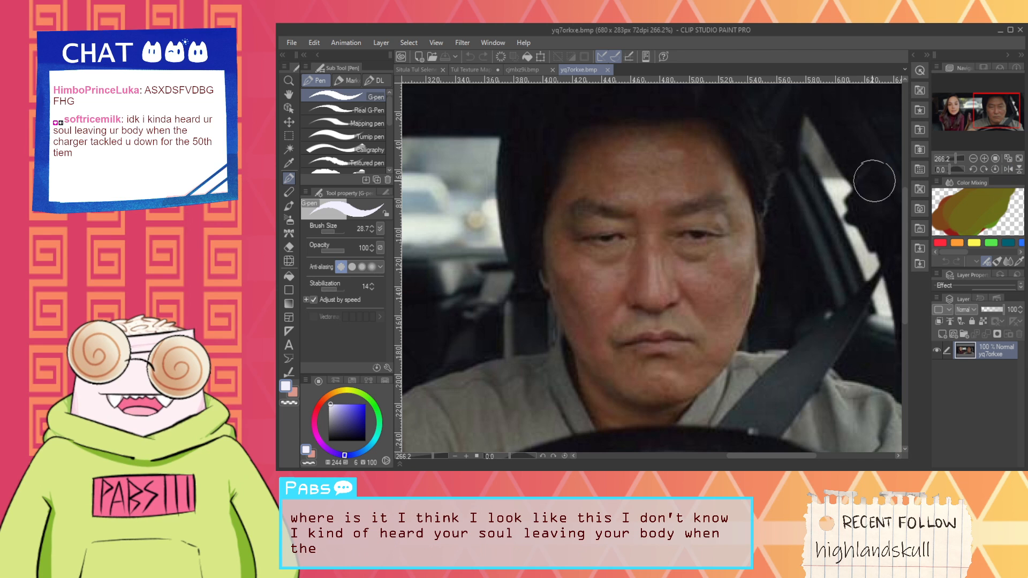
scroll(773, 168, "down", 4)
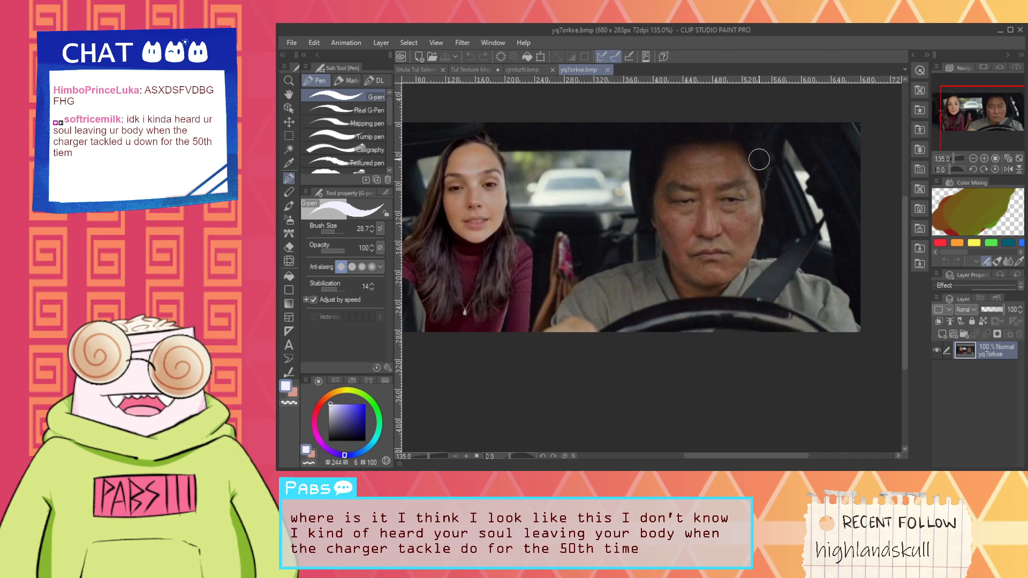
scroll(760, 160, "down", 3)
scroll(525, 186, "up", 3)
scroll(698, 202, "down", 3)
mouse_move(693, 210)
left_mouse_down()
mouse_move(671, 214)
mouse_move(696, 210)
left_mouse_up()
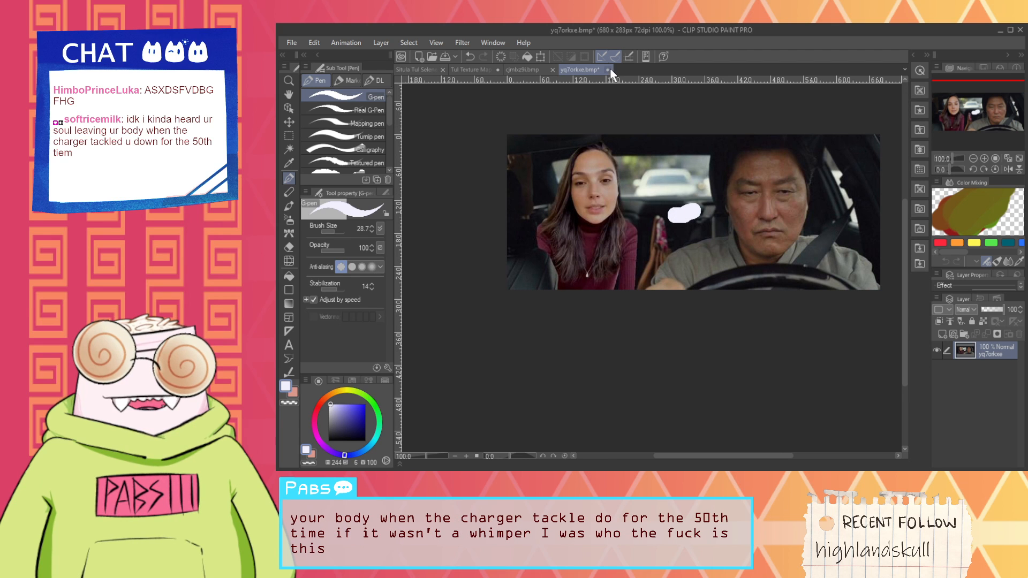
left_click(661, 169)
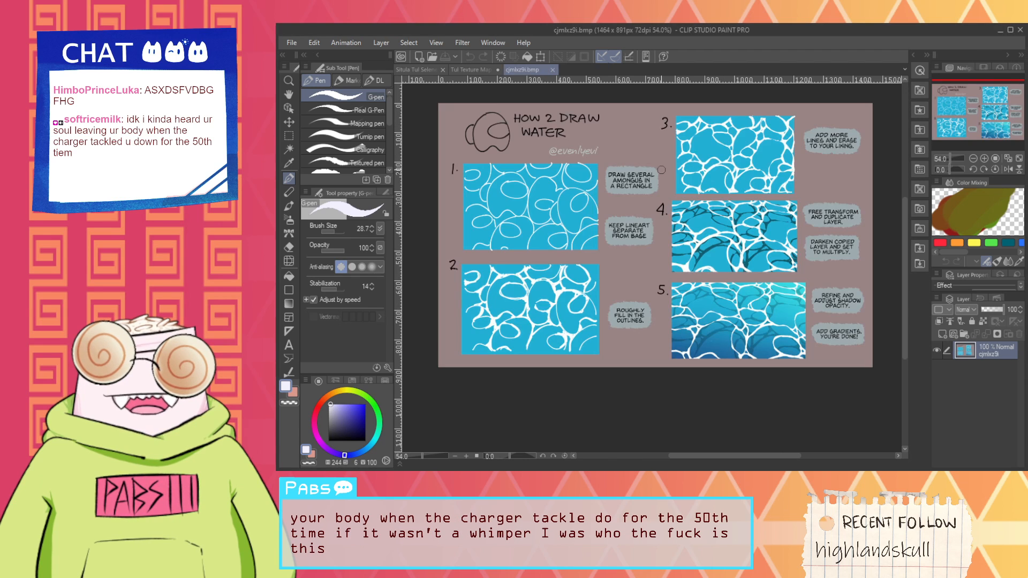
left_click(463, 70)
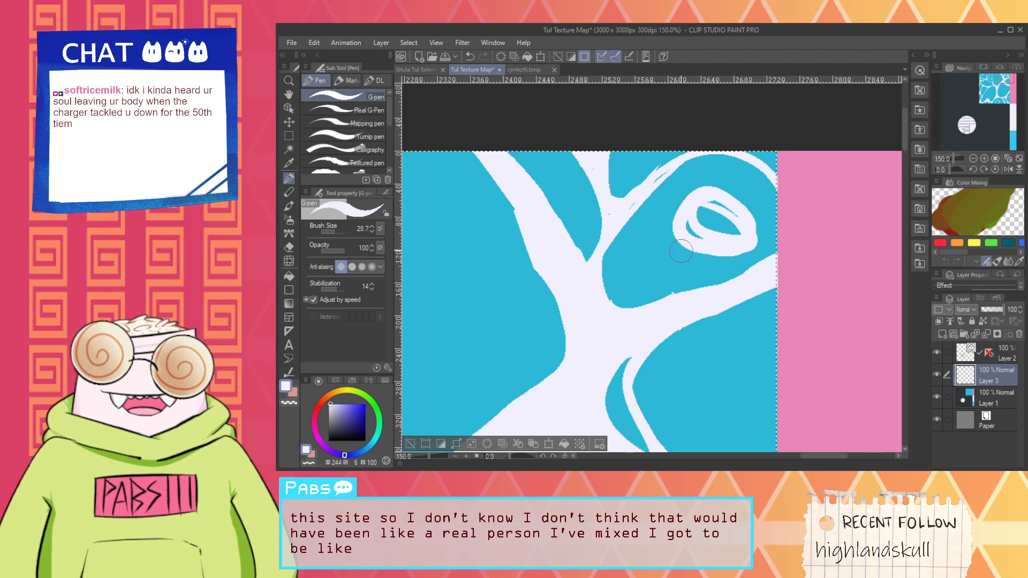
Step: Touch up the upper edge of the branch below the small ring and erase the ring's inner lines
left_click_drag(697, 216, 727, 243)
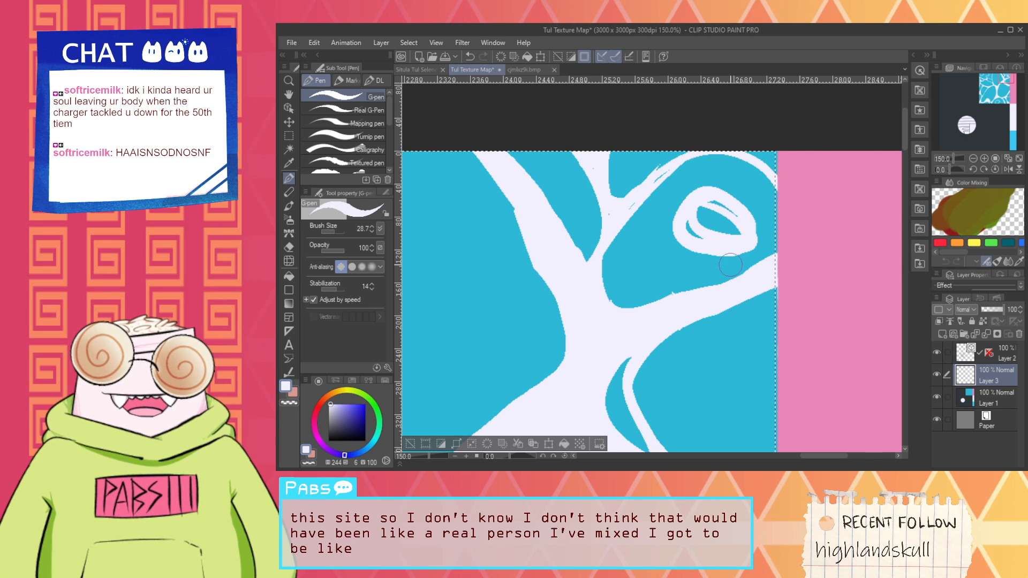
left_click_drag(708, 283, 669, 298)
key("h")
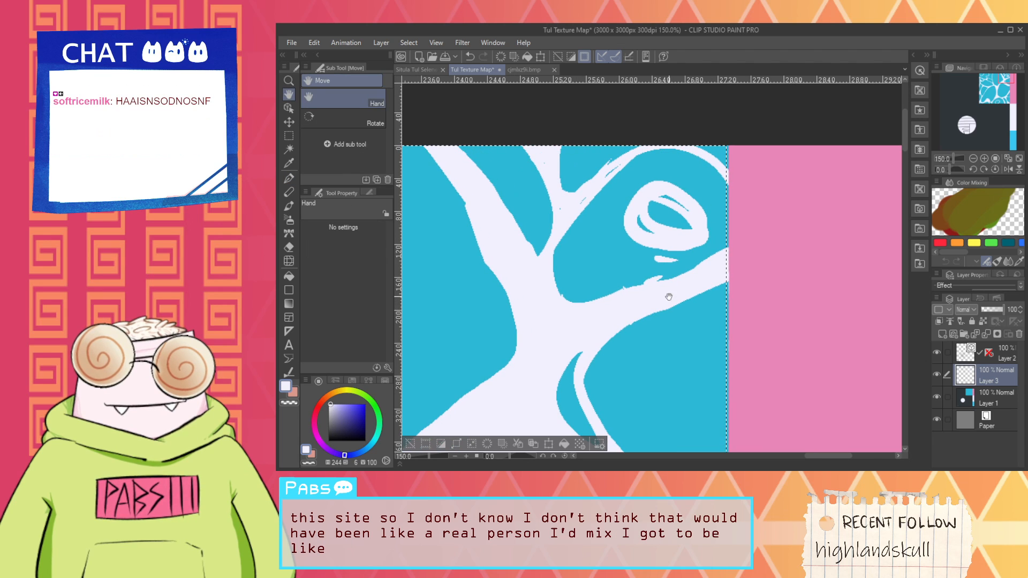
key("e")
scroll(664, 230, "up", 1)
left_click_drag(654, 214, 659, 222)
Step: Fill the gaps in the fork arm above the small ring with solid white
scroll(702, 266, "down", 2)
scroll(705, 266, "down", 1)
scroll(706, 251, "up", 3)
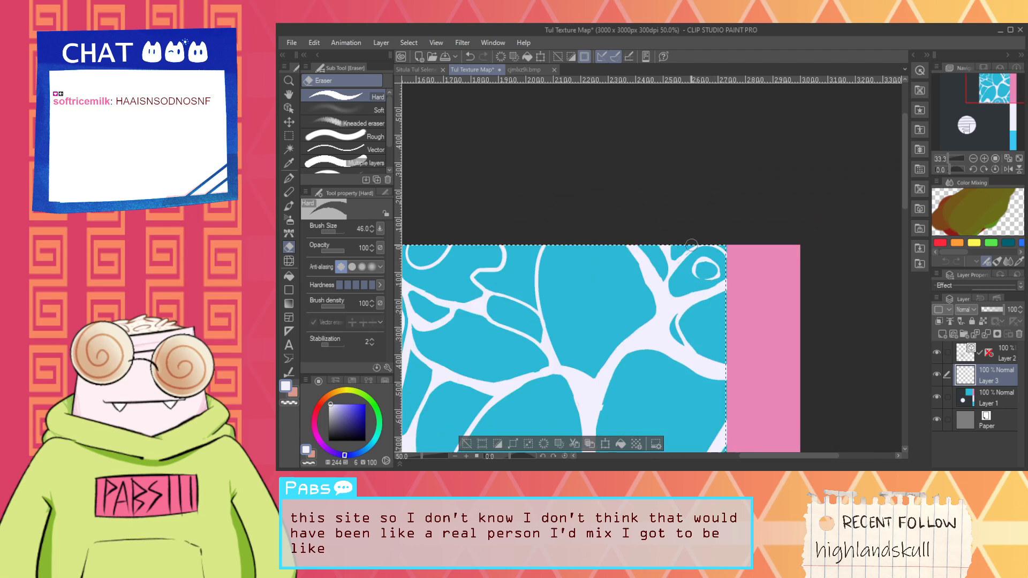
key("p")
mouse_move(709, 231)
left_mouse_down()
mouse_move(651, 279)
mouse_move(716, 212)
left_mouse_up()
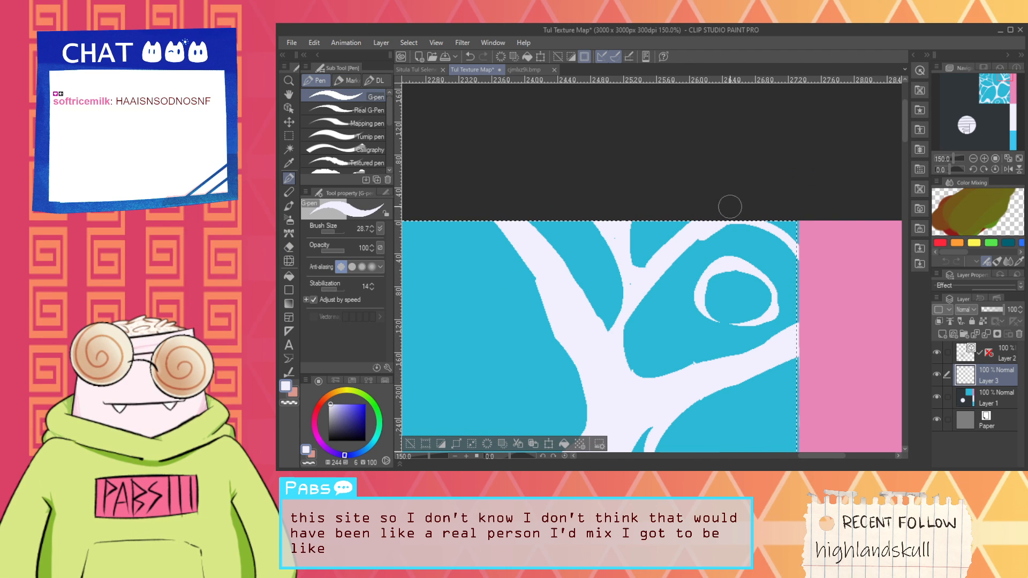
Step: Erase the rough bump on the edge of the vertical trunk beside the large rounded cell
scroll(712, 224, "down", 3)
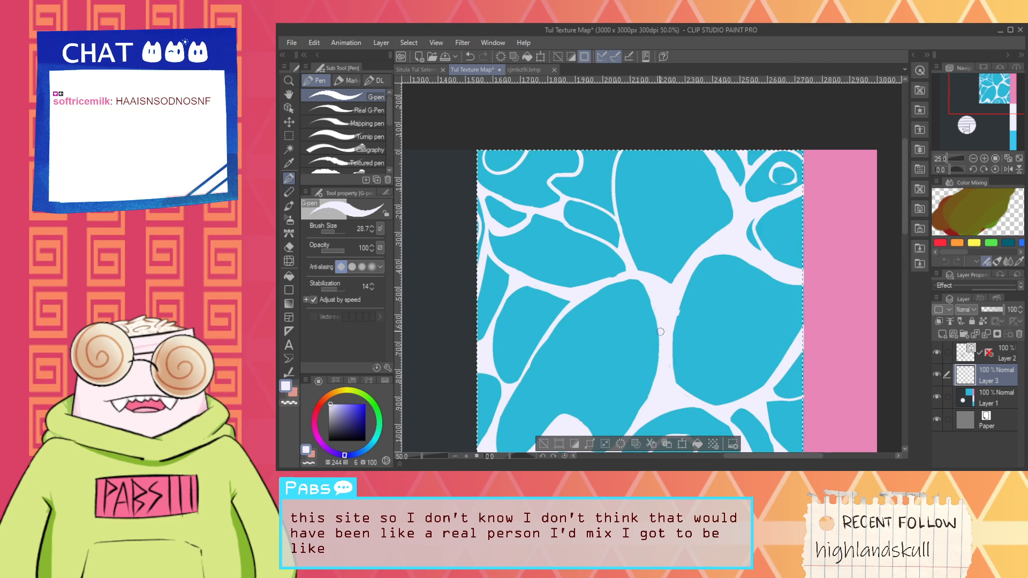
scroll(678, 331, "up", 2)
key("e")
left_click_drag(701, 276, 681, 314)
scroll(699, 279, "down", 2)
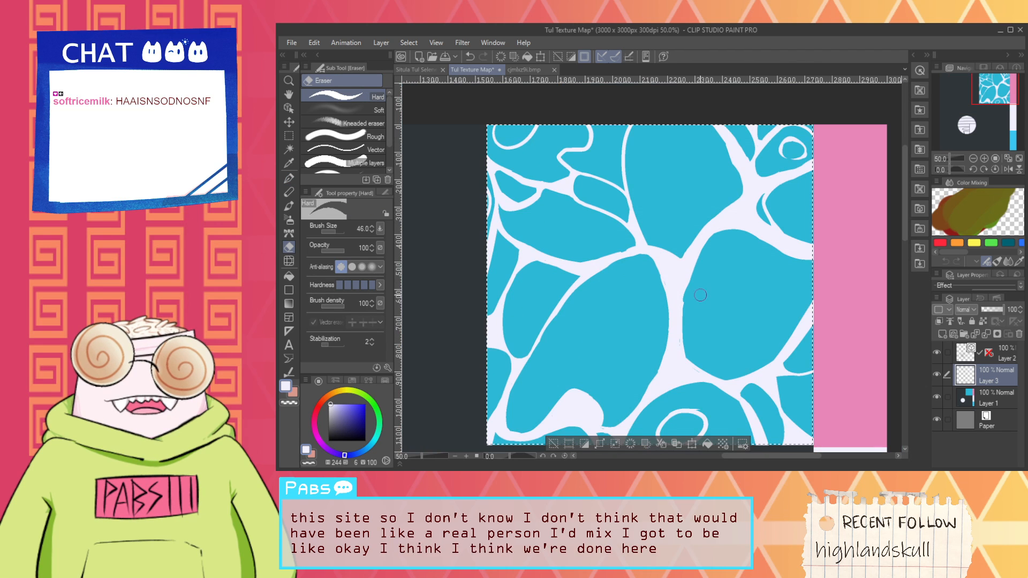
scroll(698, 242, "down", 1)
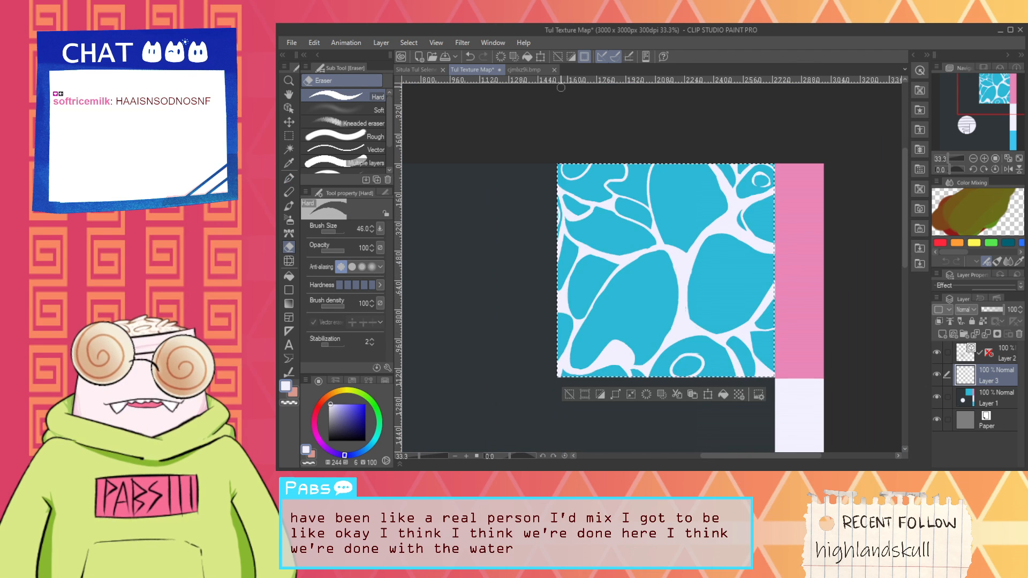
Step: Check the cjmkz9i.bmp water reference and redraw the lower arc of the upper-left corner loop with a thicker line
left_click(520, 69)
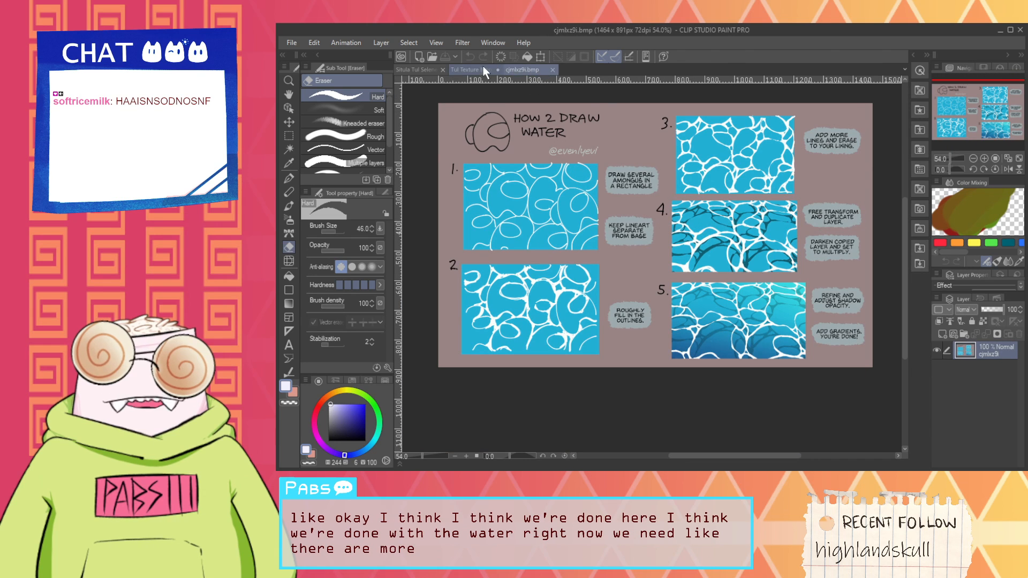
left_click(467, 70)
scroll(584, 91, "up", 4)
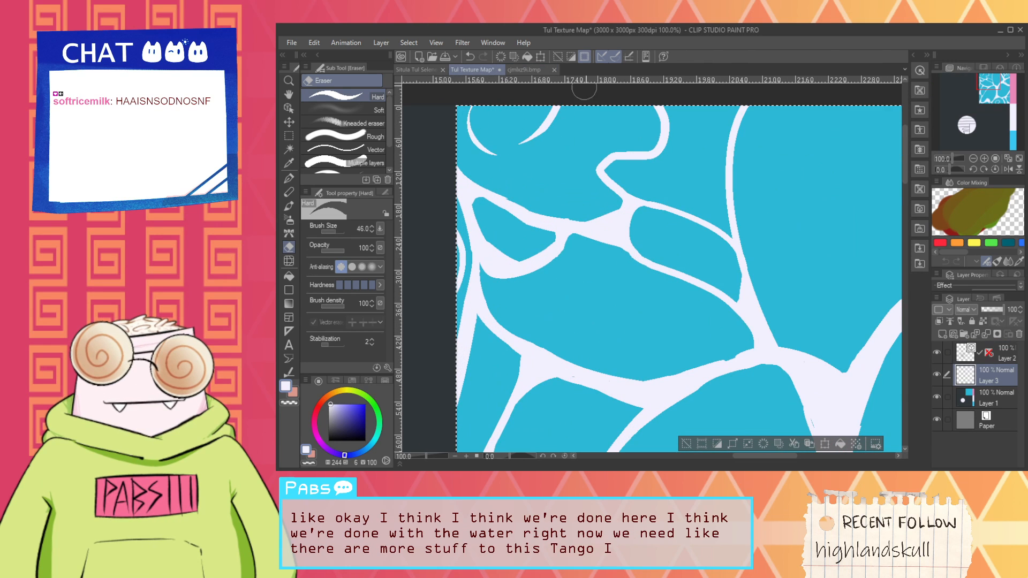
key("p")
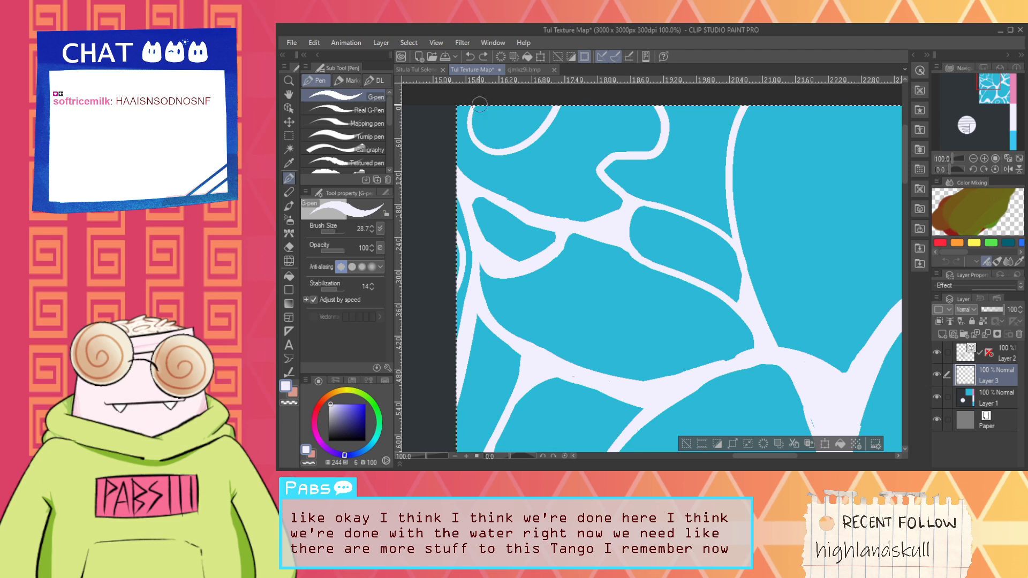
mouse_move(479, 104)
left_mouse_down()
mouse_move(514, 150)
mouse_move(557, 118)
mouse_move(546, 110)
left_mouse_up()
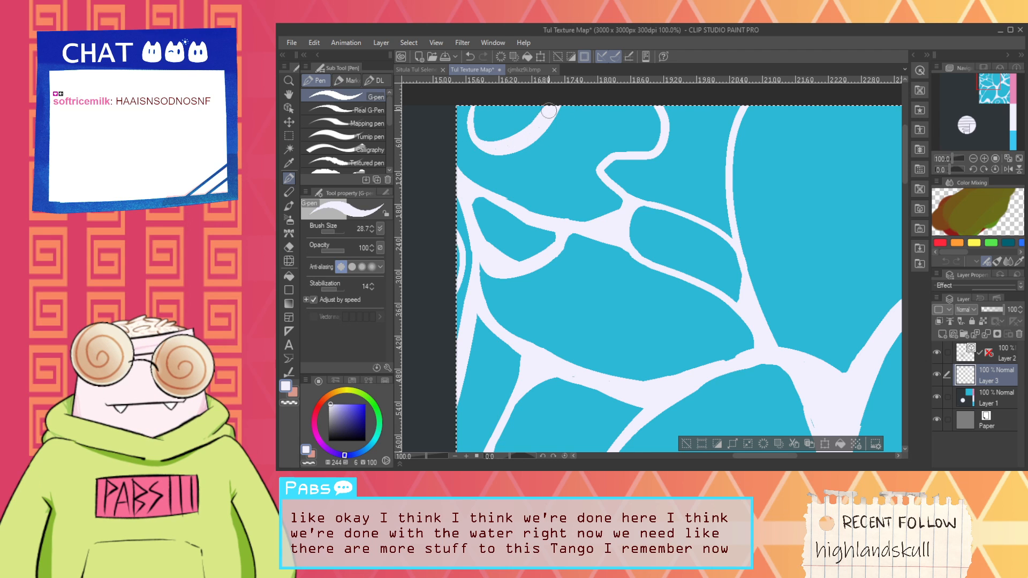
Step: Thicken the central junction above the vertical trunk with white and undo the last stroke there
scroll(549, 111, "down", 2)
scroll(589, 134, "down", 2)
key("space")
left_click_drag(630, 239, 626, 277)
scroll(627, 277, "up", 2)
scroll(620, 272, "up", 1)
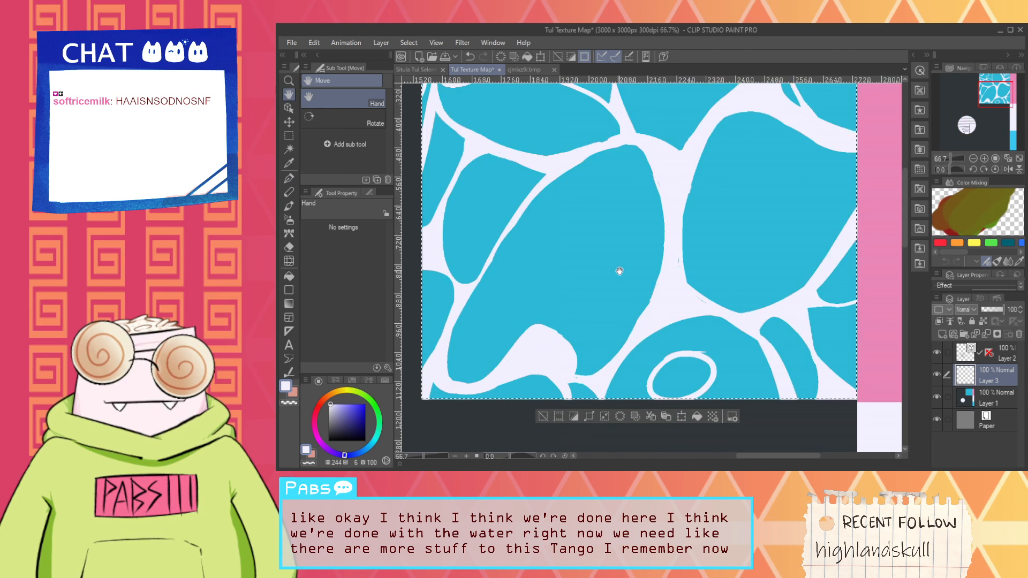
scroll(620, 272, "down", 3)
scroll(585, 260, "up", 5)
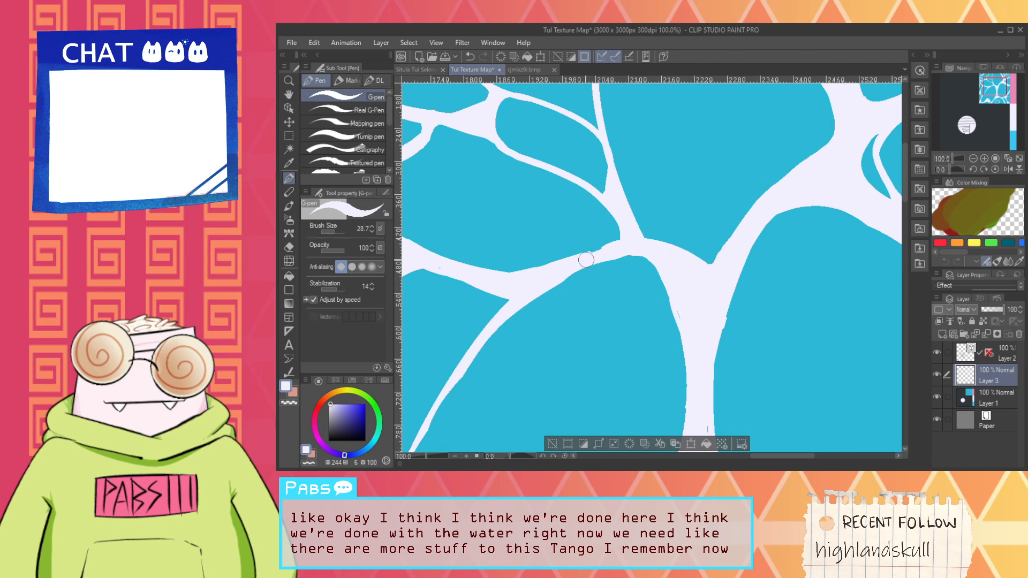
left_click_drag(586, 260, 675, 298)
scroll(663, 269, "down", 4)
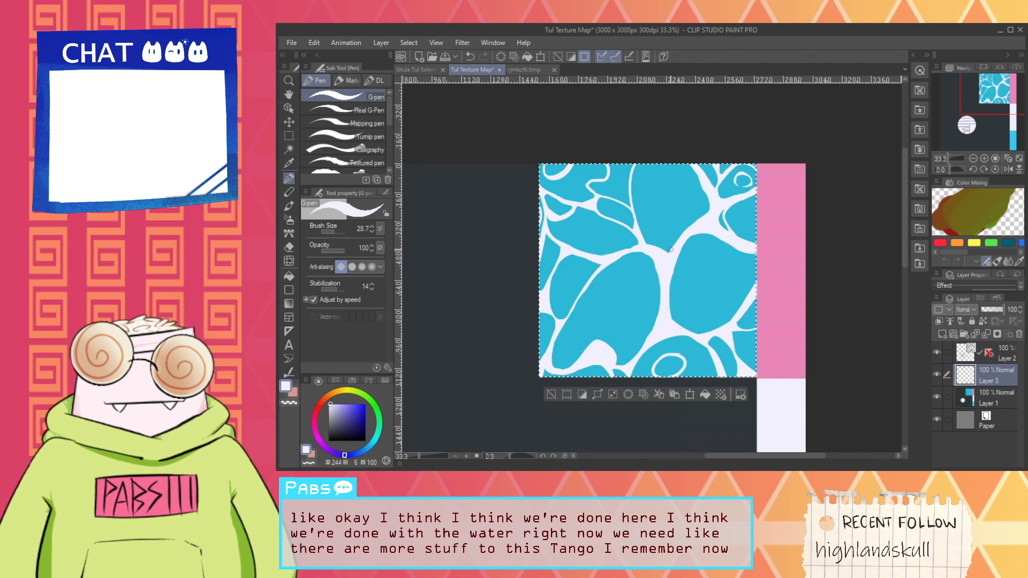
scroll(659, 257, "up", 3)
key("ctrl+z")
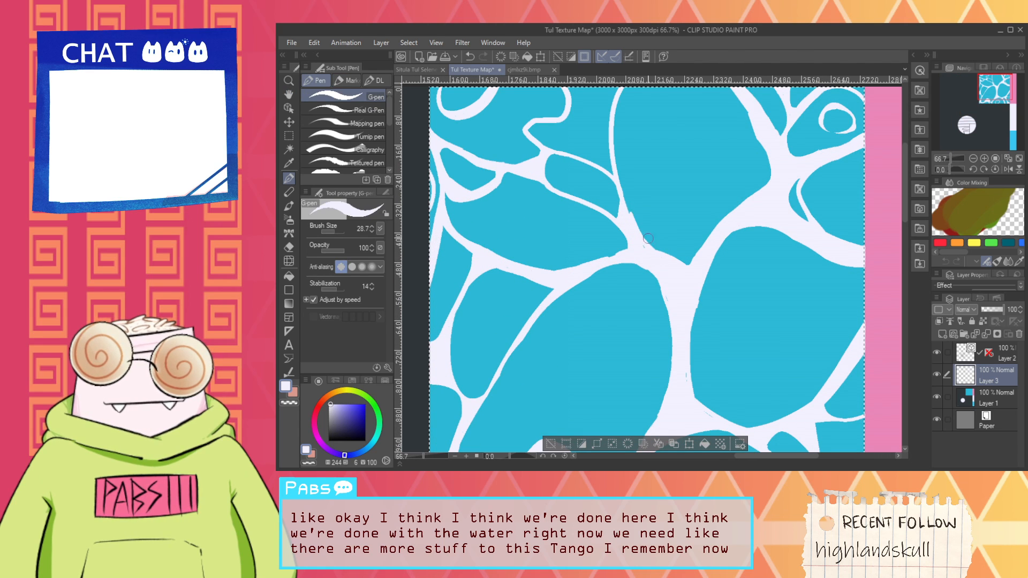
scroll(629, 221, "down", 2)
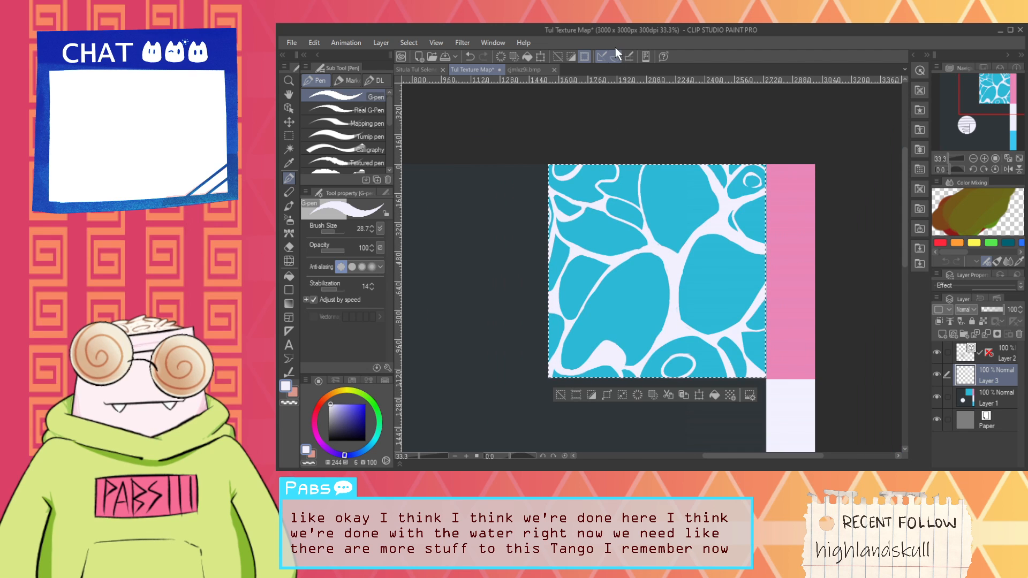
Step: Check the cjmkz9i.bmp water reference and duplicate the white water pattern of Layer 3 in the texture map
left_click(523, 70)
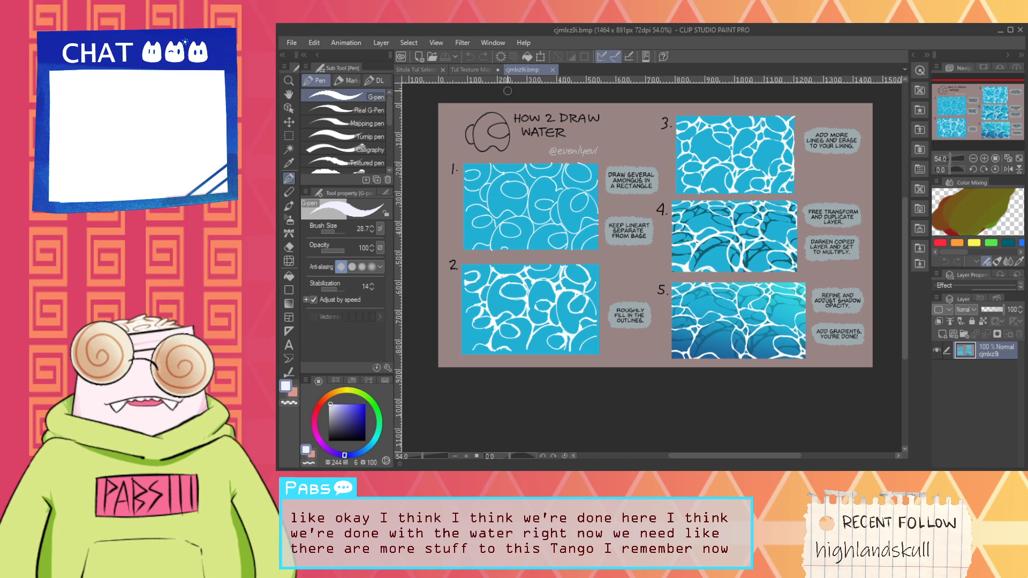
left_click(467, 71)
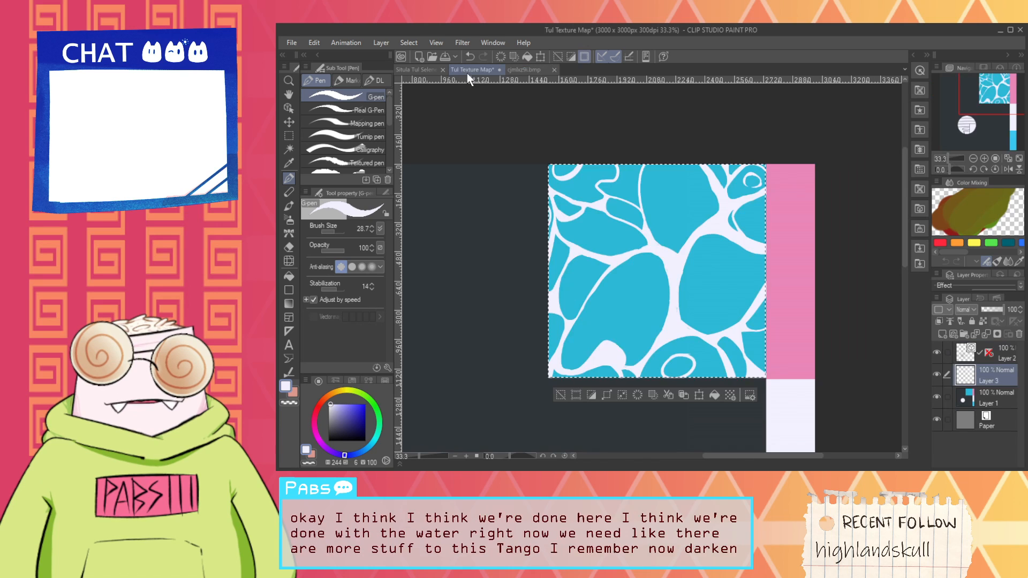
left_click(526, 70)
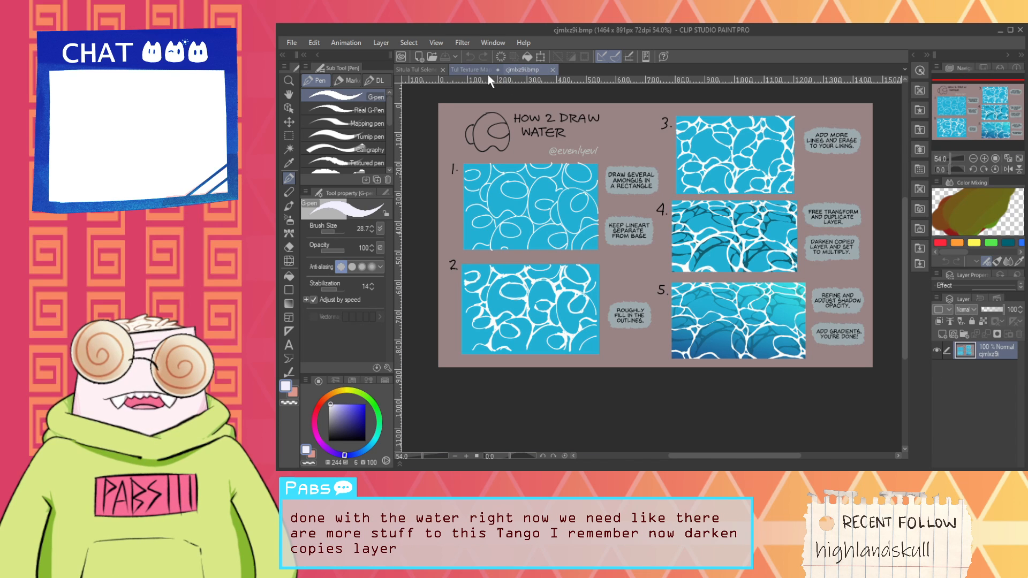
left_click(468, 69)
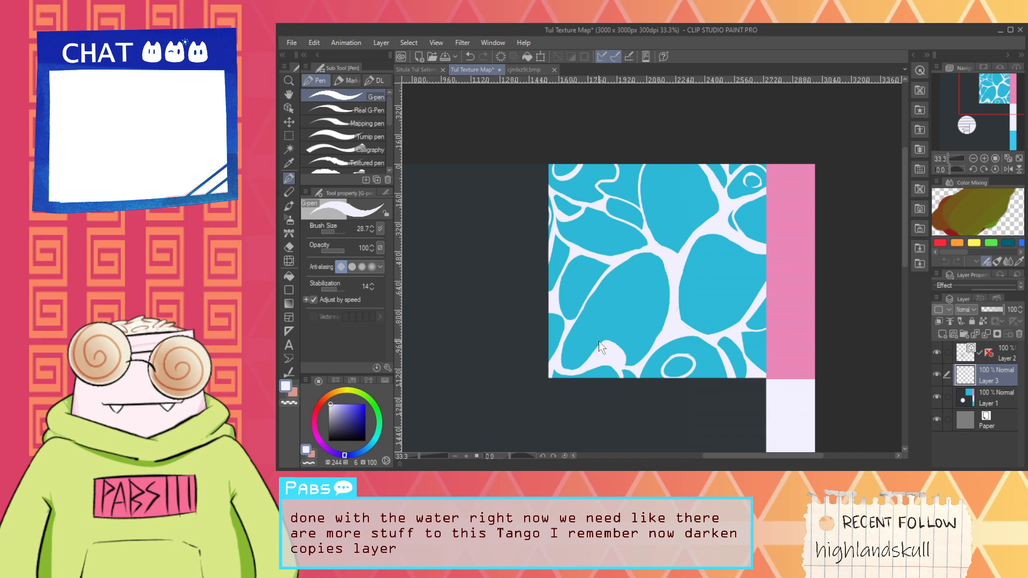
key("ctrl+v")
Step: Enlarge and distort the duplicated pattern past the square's edges with Free Transform, and place its layer beneath Layer 3
key("ctrl+shift+t")
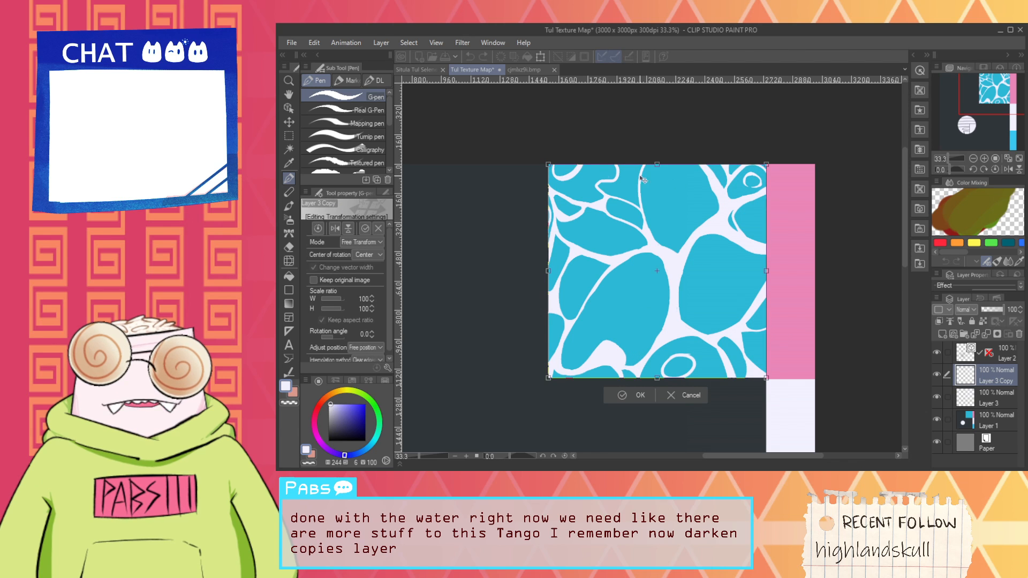
left_click_drag(549, 164, 563, 123)
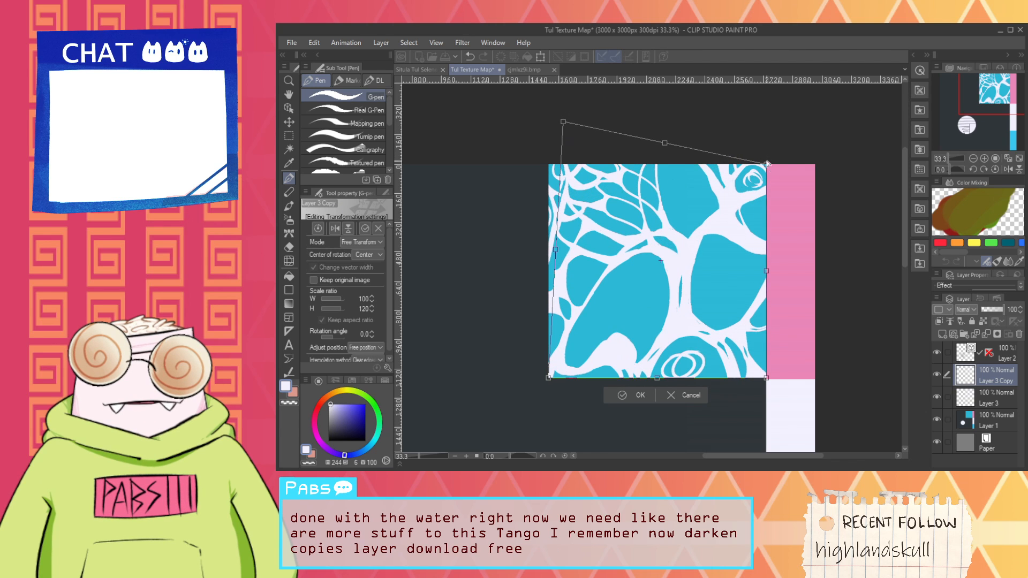
left_click_drag(767, 164, 754, 109)
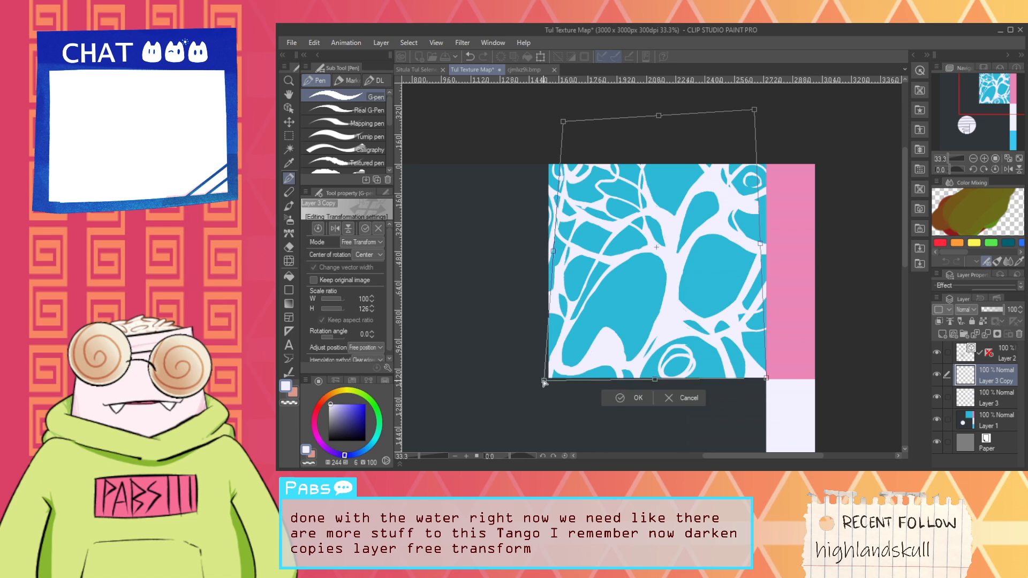
left_click_drag(548, 378, 494, 410)
left_click_drag(767, 378, 816, 427)
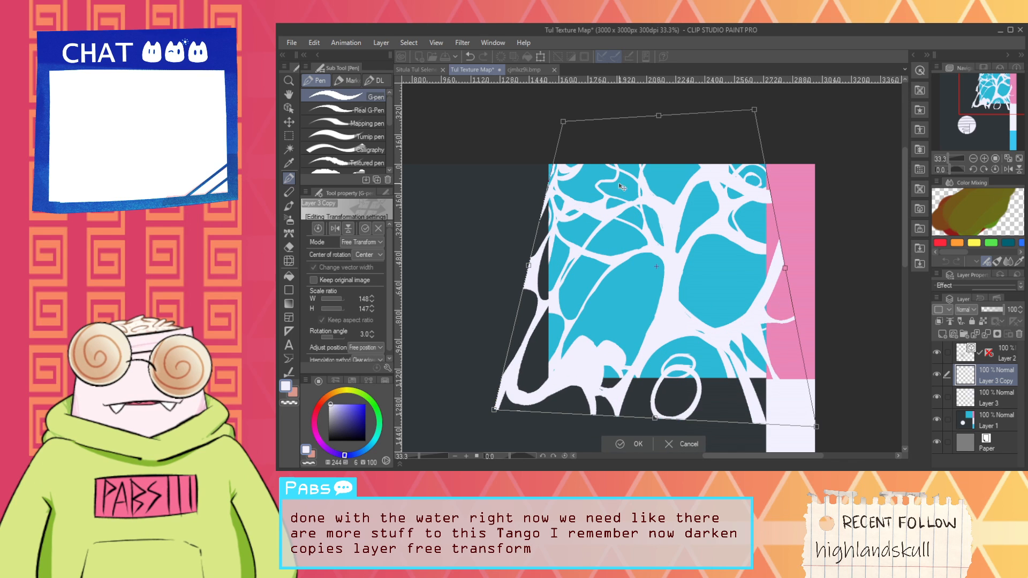
left_click_drag(563, 122, 535, 80)
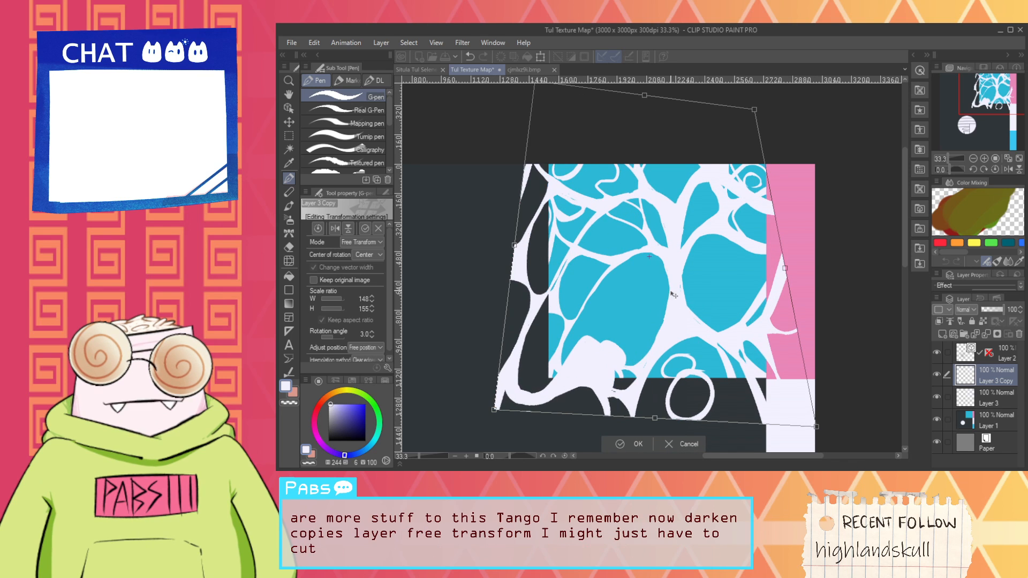
left_click_drag(678, 311, 688, 298)
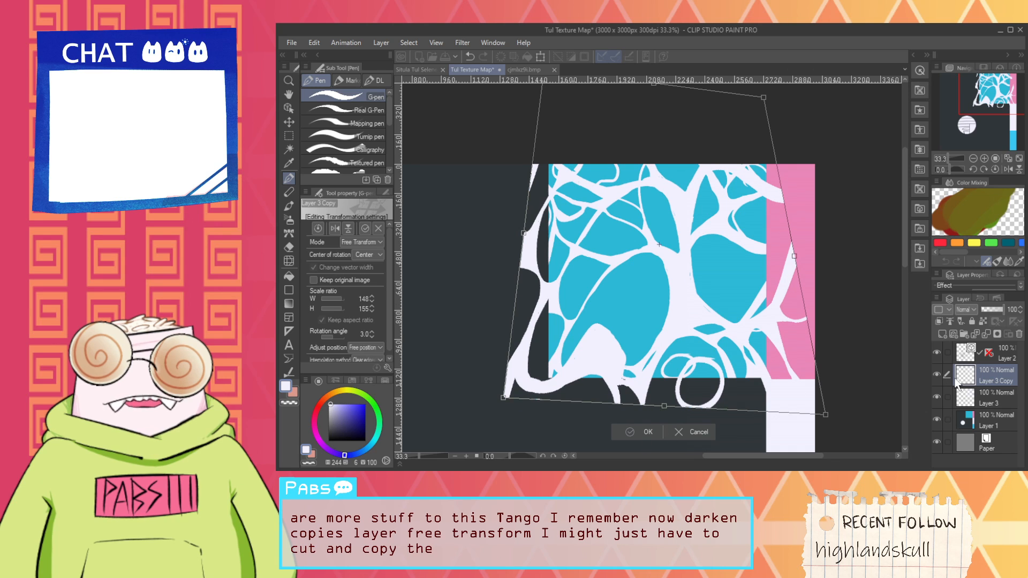
key("Return")
left_click_drag(1000, 372, 1002, 403)
Step: Cut the blue square out of Layer 1 and paste it onto its own layer
left_click(984, 427)
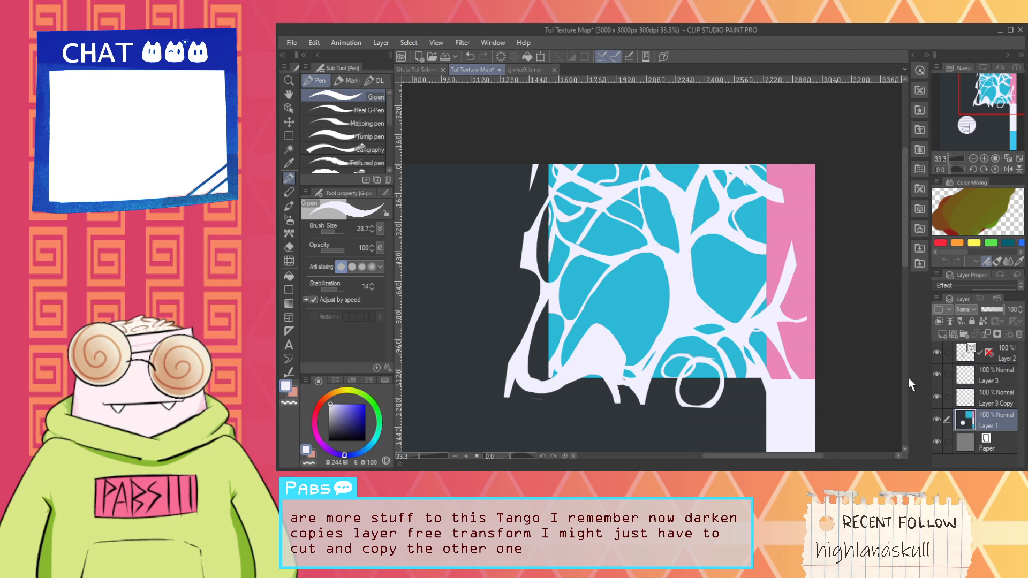
key("w")
left_click(613, 261)
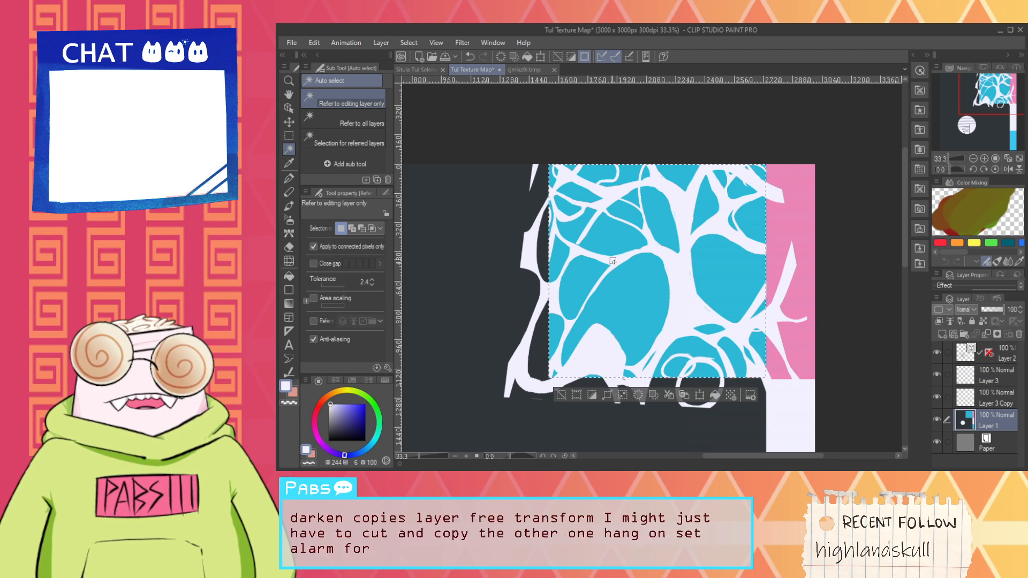
left_click(669, 395)
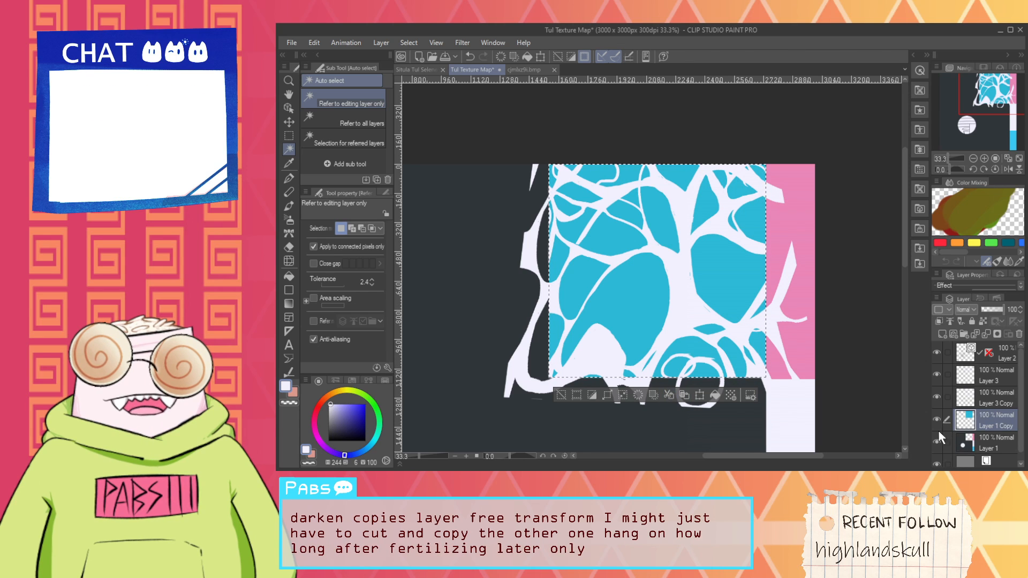
Step: Clip Layer 3 Copy and Layer 3 to the separated blue square
left_click(995, 396)
left_click(939, 322)
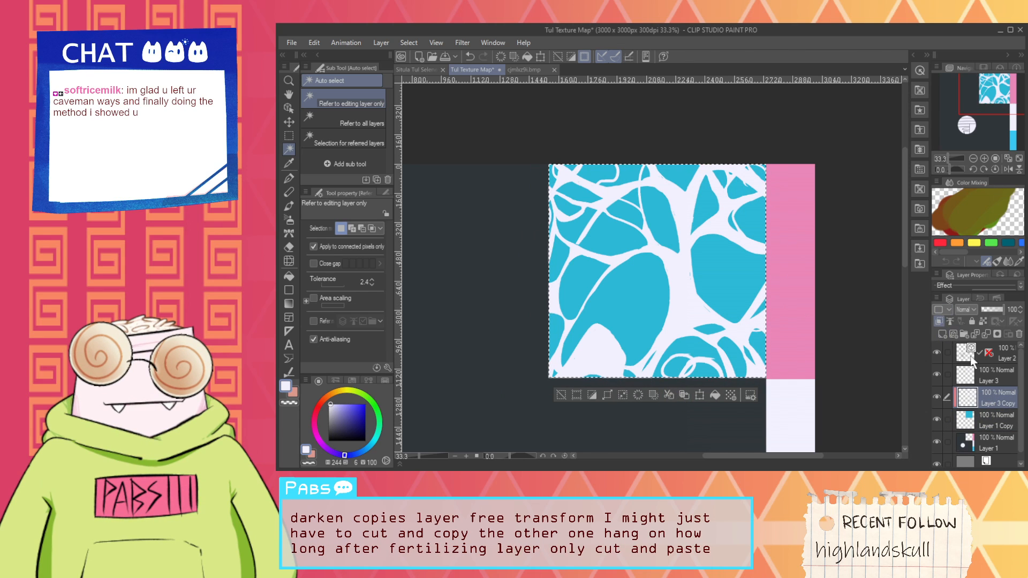
left_click(975, 380)
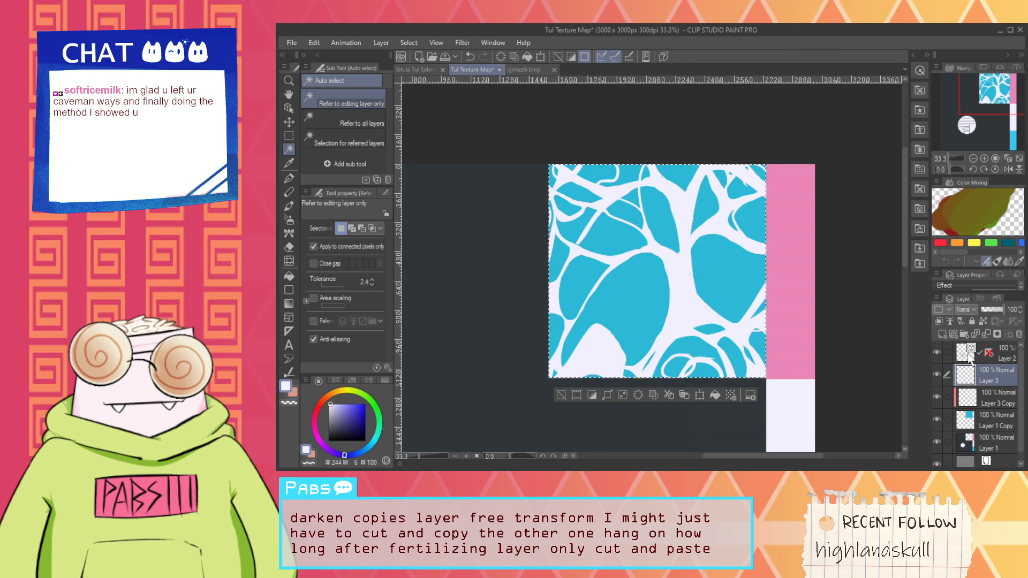
left_click(941, 324)
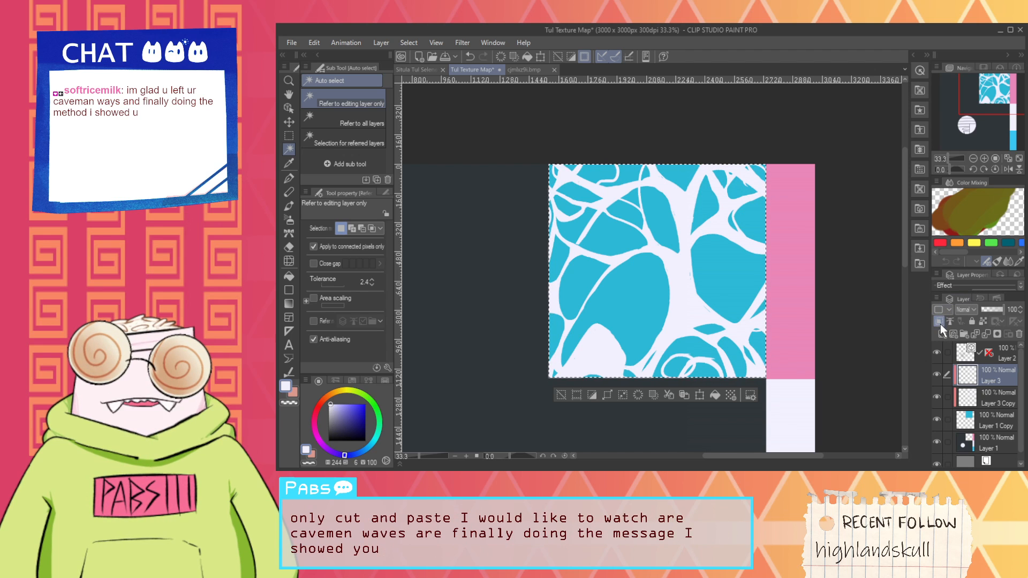
Step: Clear the selection, recolour the duplicated pattern in Layer 3 Copy darker blue and set its blending mode to Darken
scroll(684, 328, "up", 1)
left_click(553, 410)
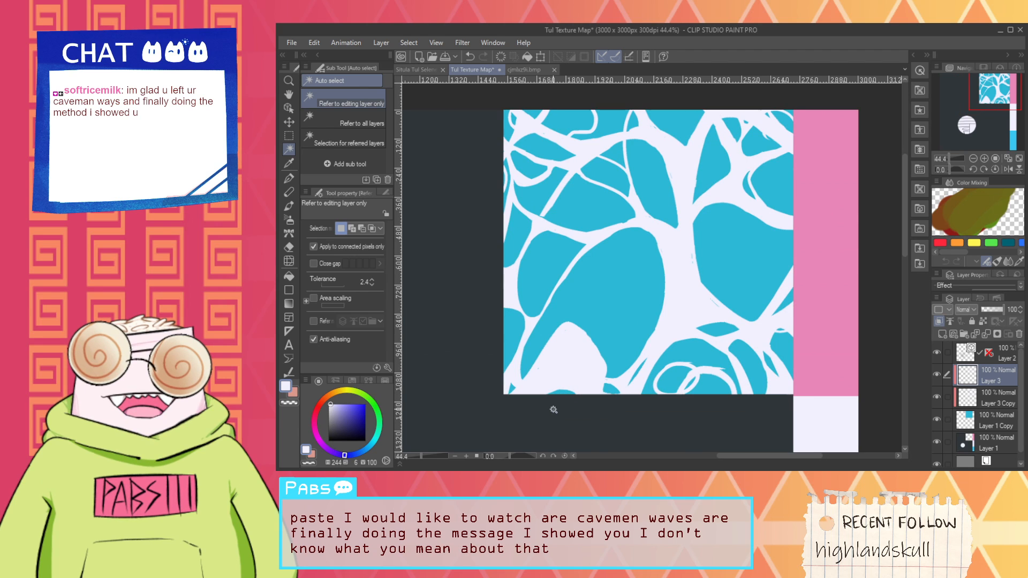
scroll(876, 366, "down", 1)
scroll(781, 343, "up", 1)
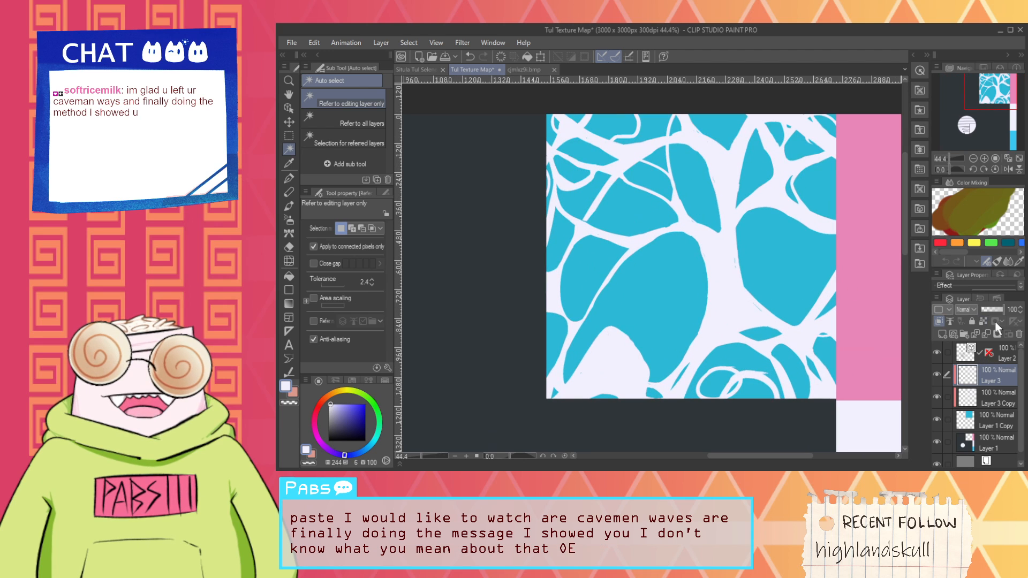
scroll(972, 307, "down", 1)
scroll(972, 308, "up", 1)
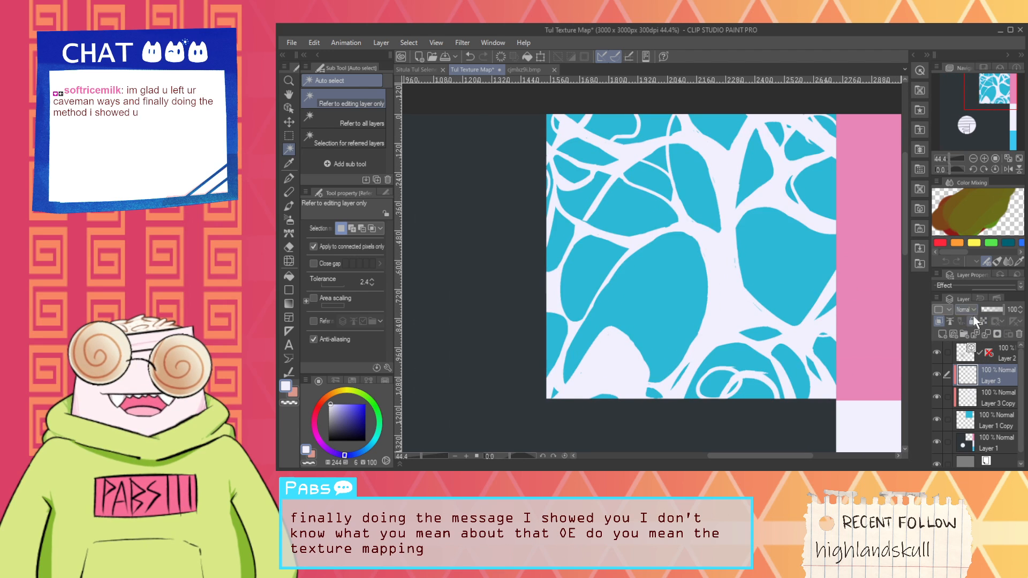
scroll(967, 309, "down", 1)
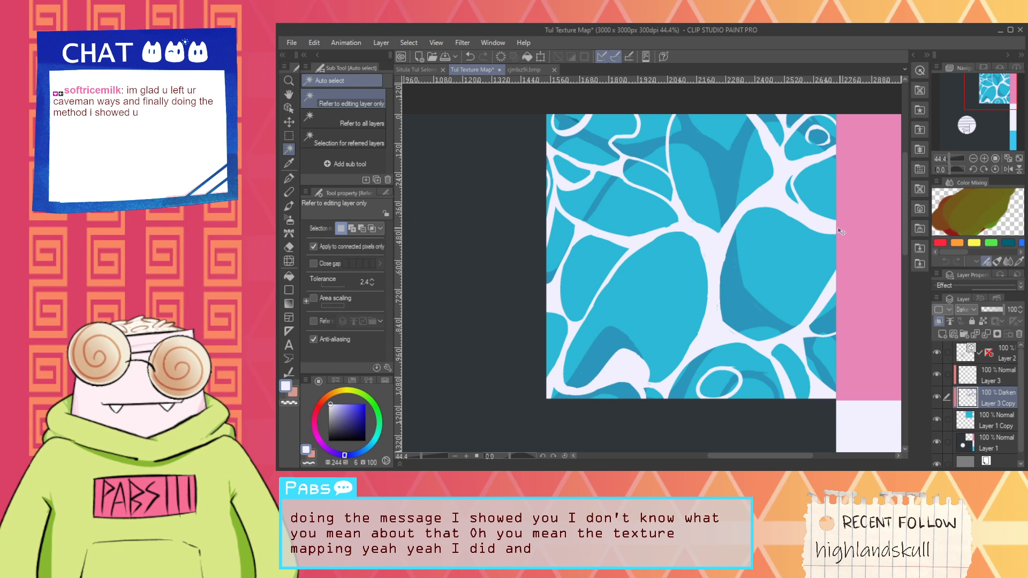
Step: Move the darkened pattern copy to offset its shadows from the white lines, and compare the texture with the water reference
key("k")
scroll(841, 230, "down", 2)
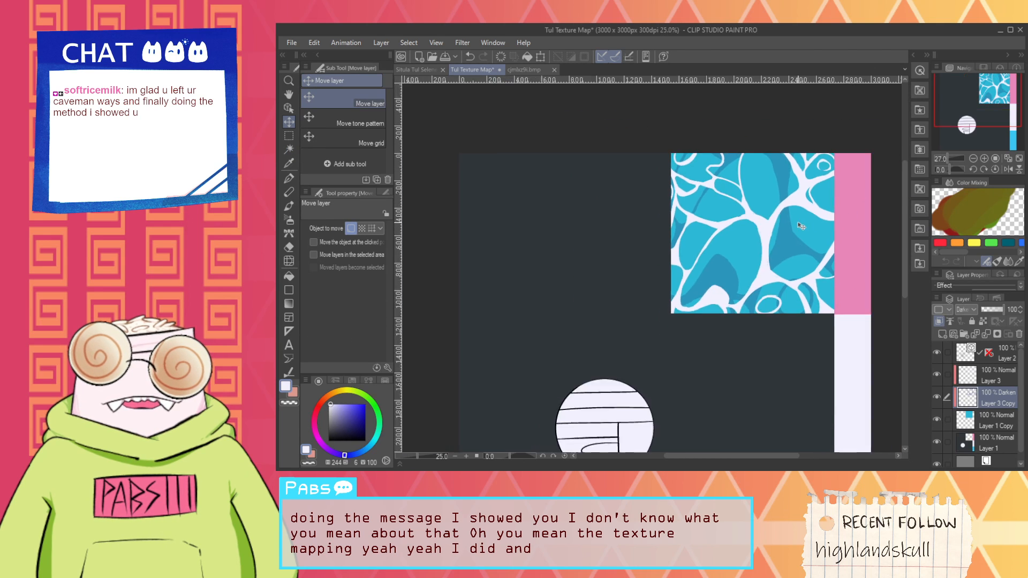
scroll(853, 213, "down", 3)
scroll(853, 213, "up", 4)
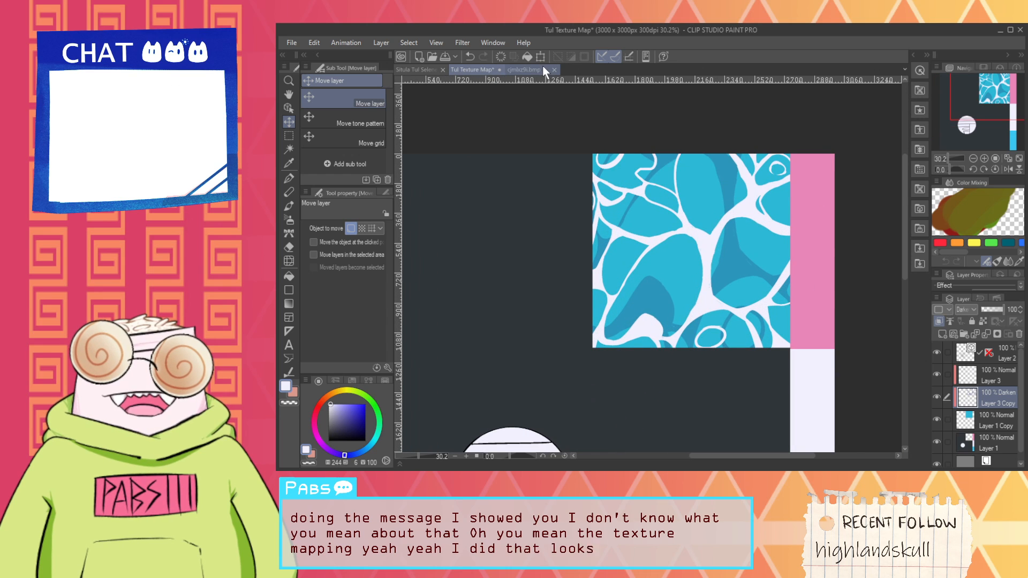
left_click(535, 70)
left_click(477, 70)
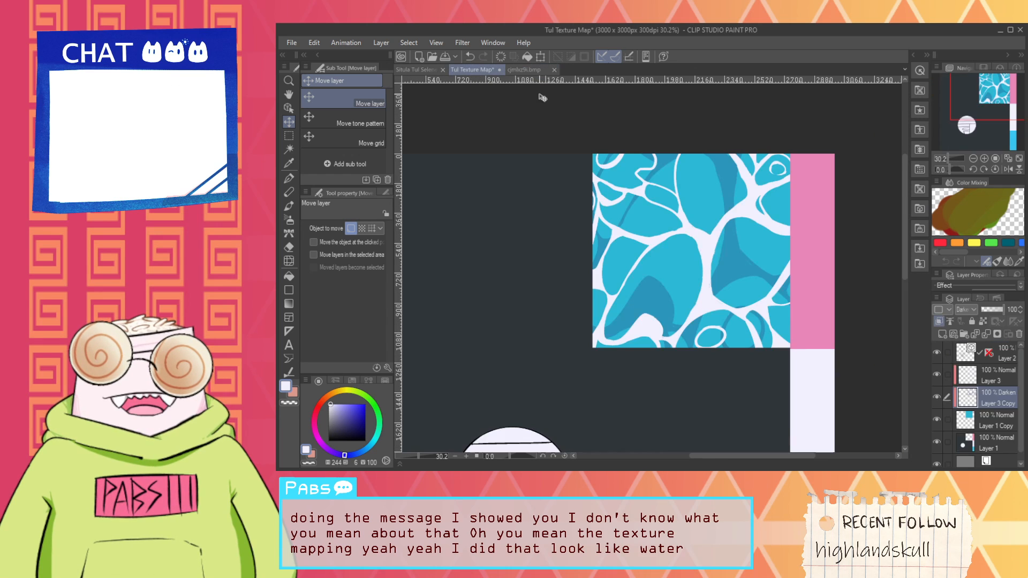
Step: Sample the light water blue and shift its hue to make the main colour a teal green
key("i")
left_click(751, 238)
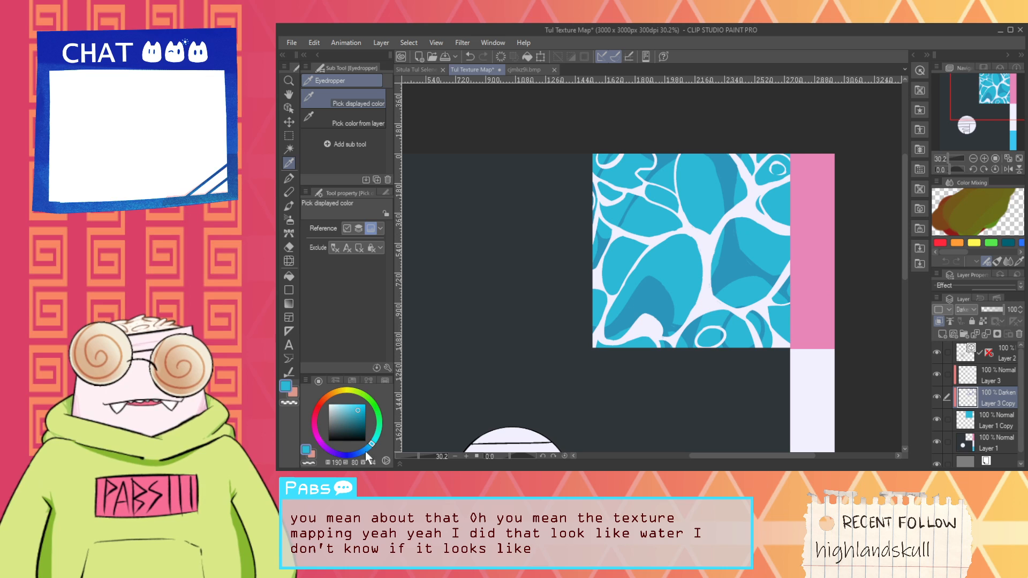
left_click_drag(364, 449, 352, 454)
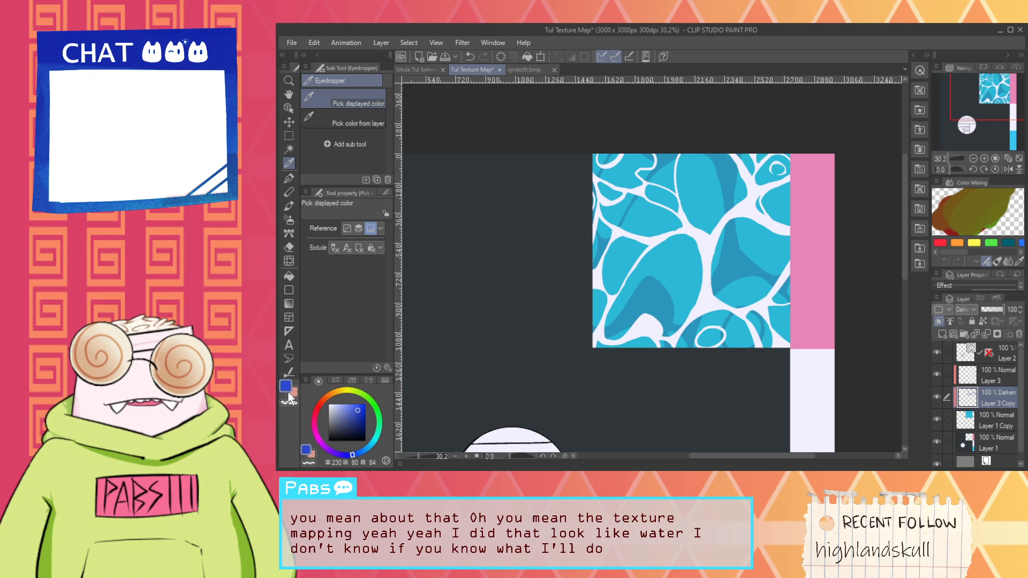
left_click(709, 213)
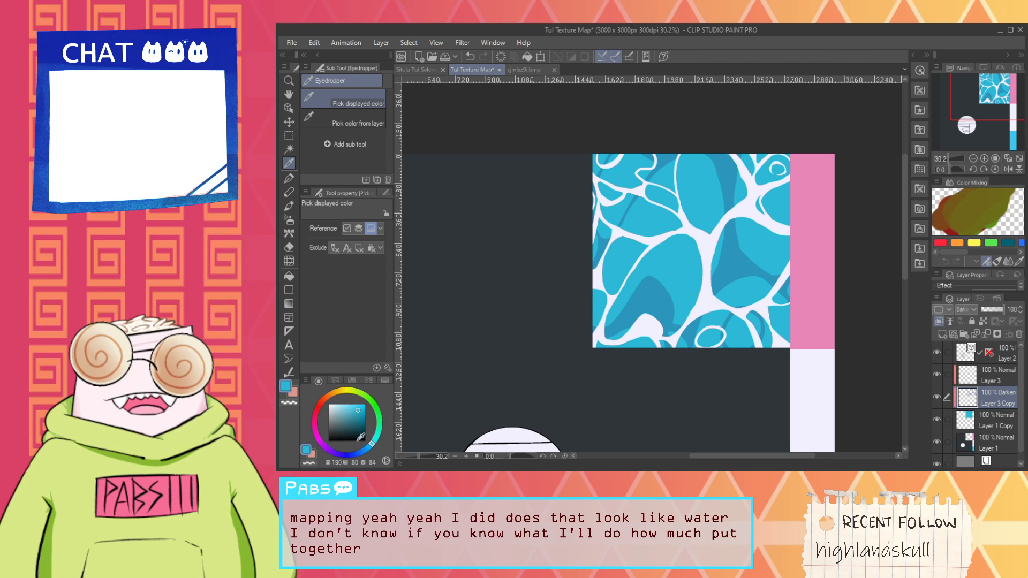
Step: Sample the shadow blue as the sub colour and deepen it to hue 203, saturation 96, value 66
left_click(293, 394)
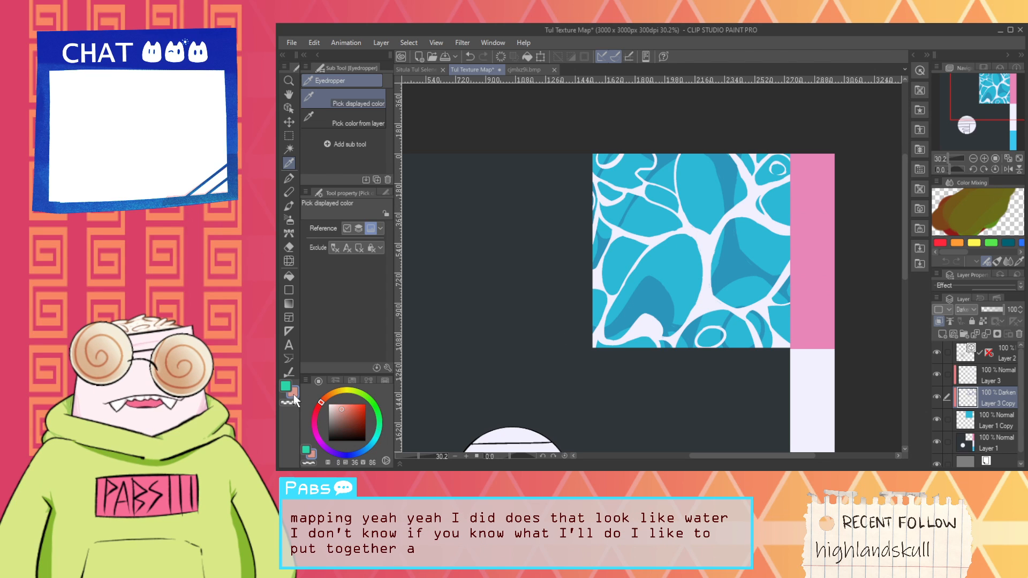
left_click(708, 257)
left_click(687, 272)
left_click(662, 298)
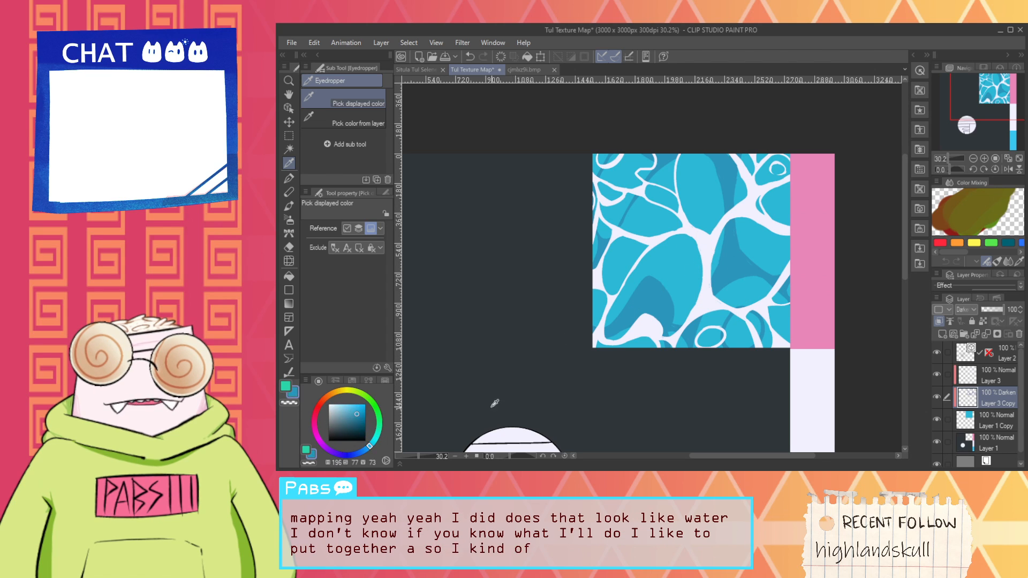
left_click(367, 449)
left_click(365, 417)
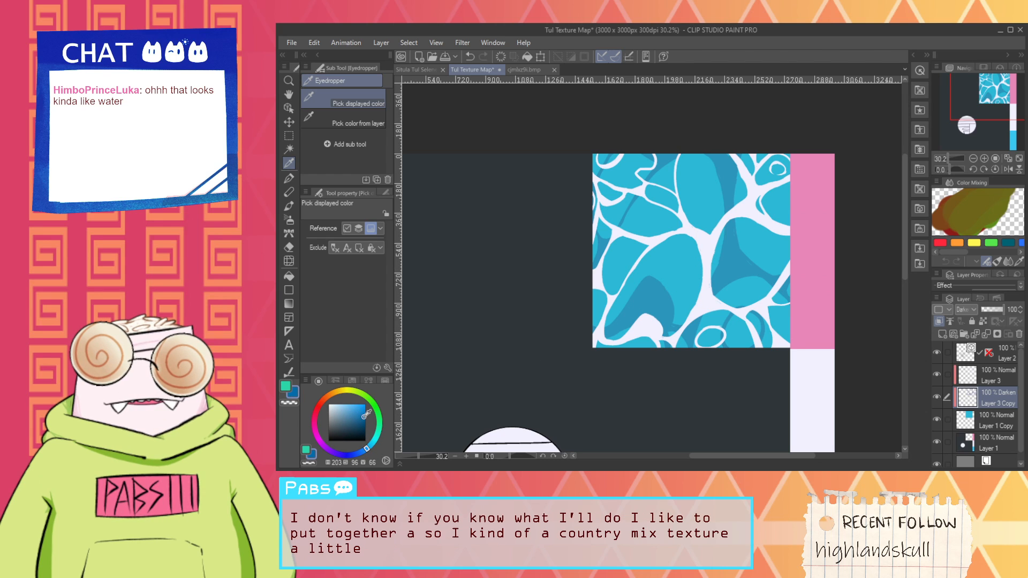
Step: Make Layer 1 Copy with the blue square the active layer and activate the Gradient tool
key("space")
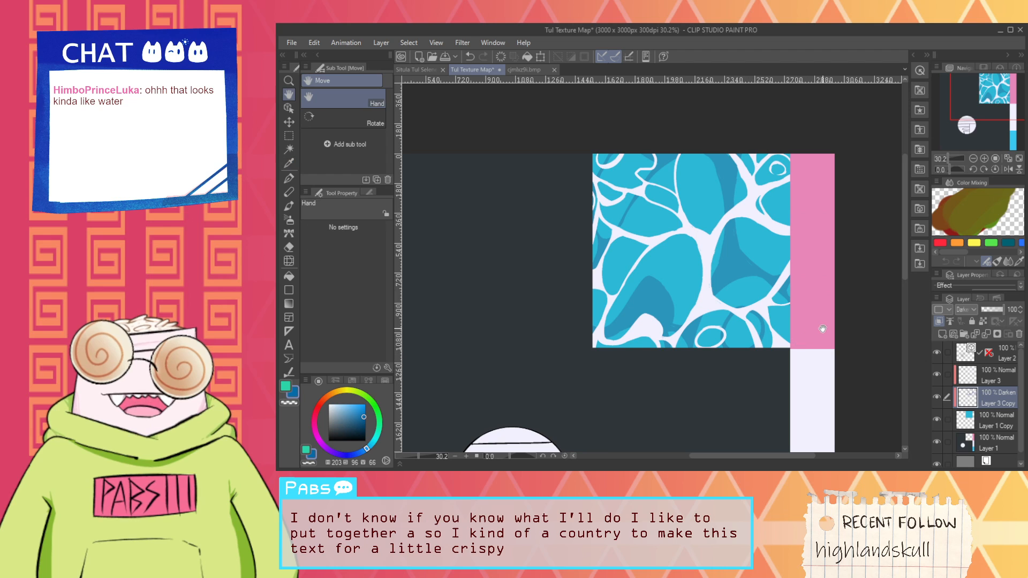
left_click_drag(882, 343, 857, 343)
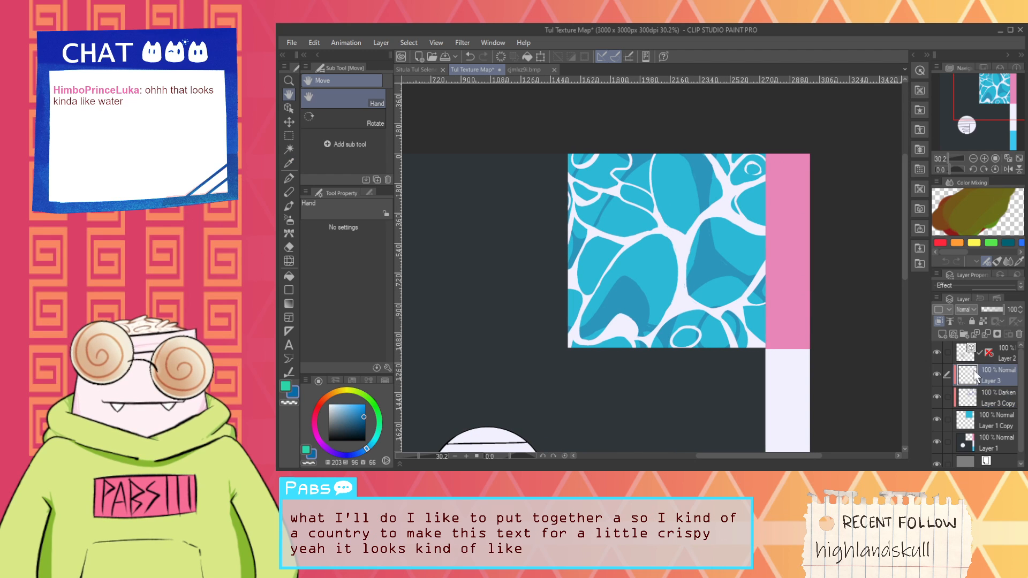
left_click(987, 418)
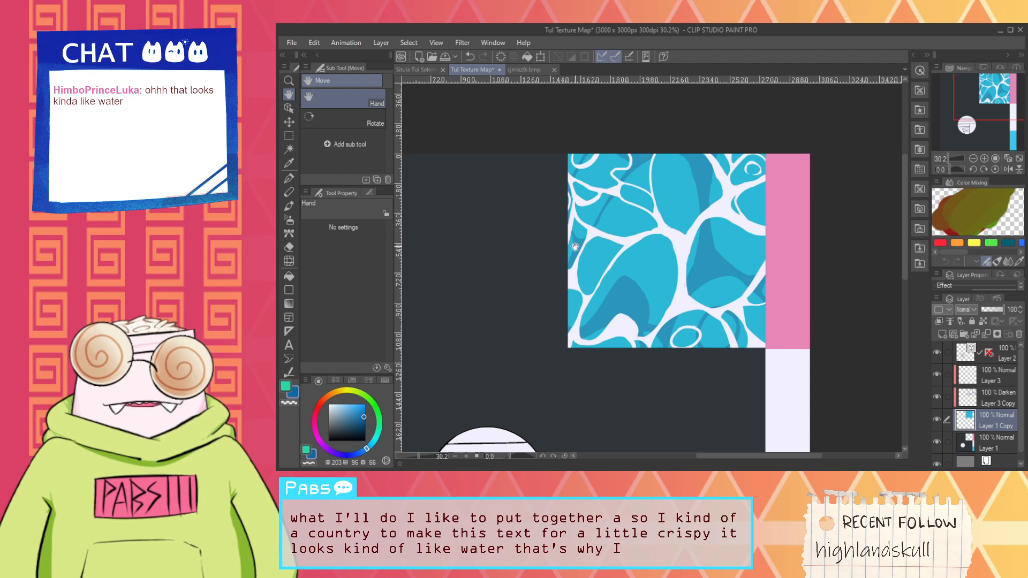
left_click(290, 305)
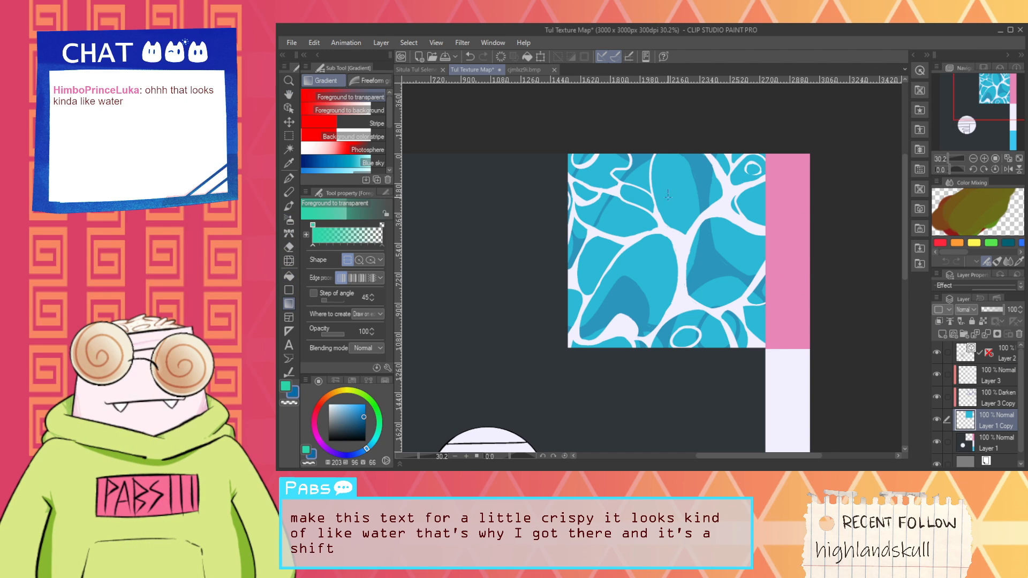
Step: Try a diagonal Foreground to transparent gradient in green across the blue square's layer and undo it
left_click_drag(668, 196, 609, 305)
key("ctrl+z")
key("ctrl+y")
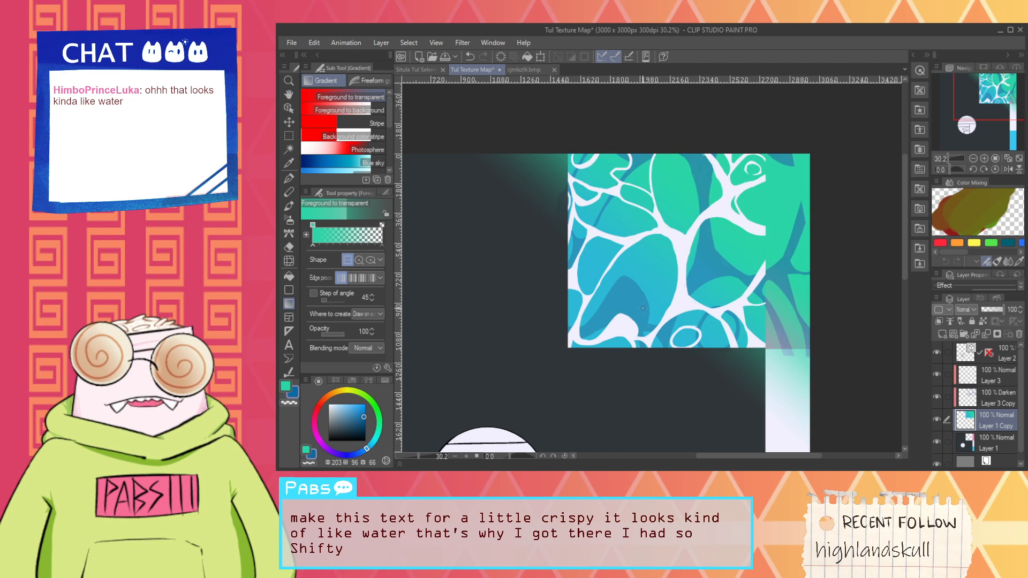
key("ctrl+z")
Step: Switch to the Foreground to background gradient, try it diagonally across Layer 1 Copy, and undo the attempt
left_click(316, 112)
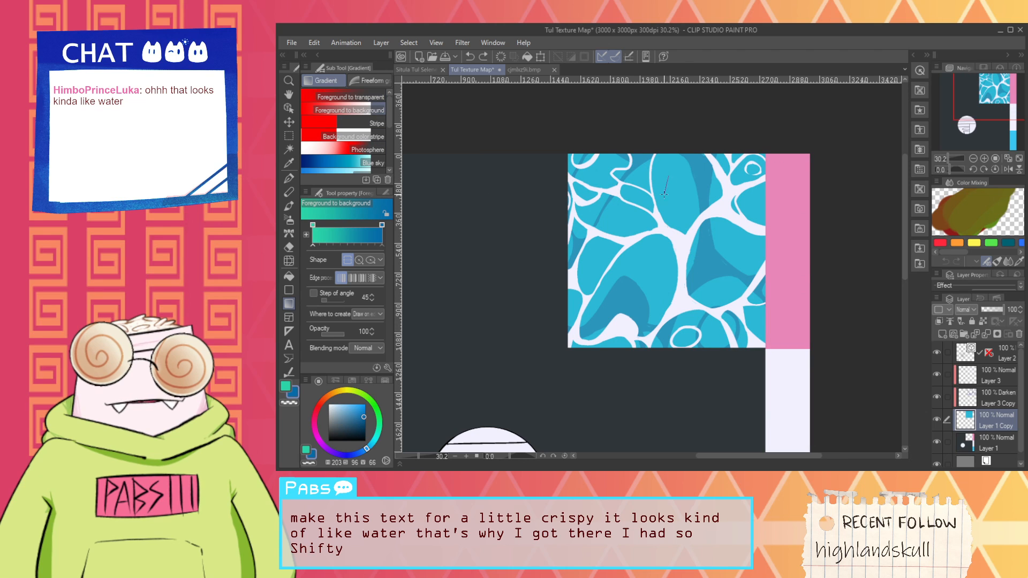
left_click_drag(665, 194, 600, 295)
left_click(939, 322)
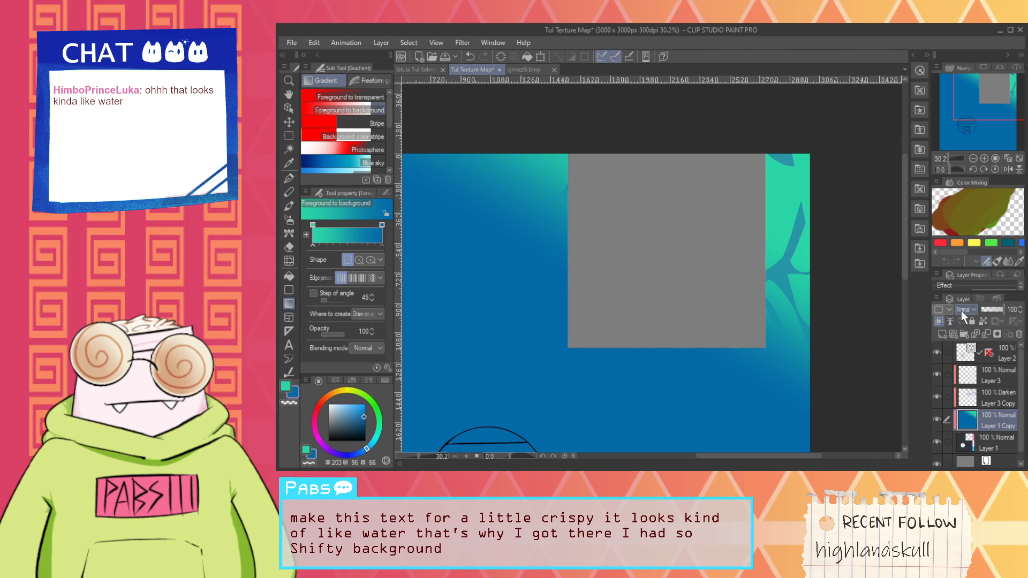
left_click(938, 322)
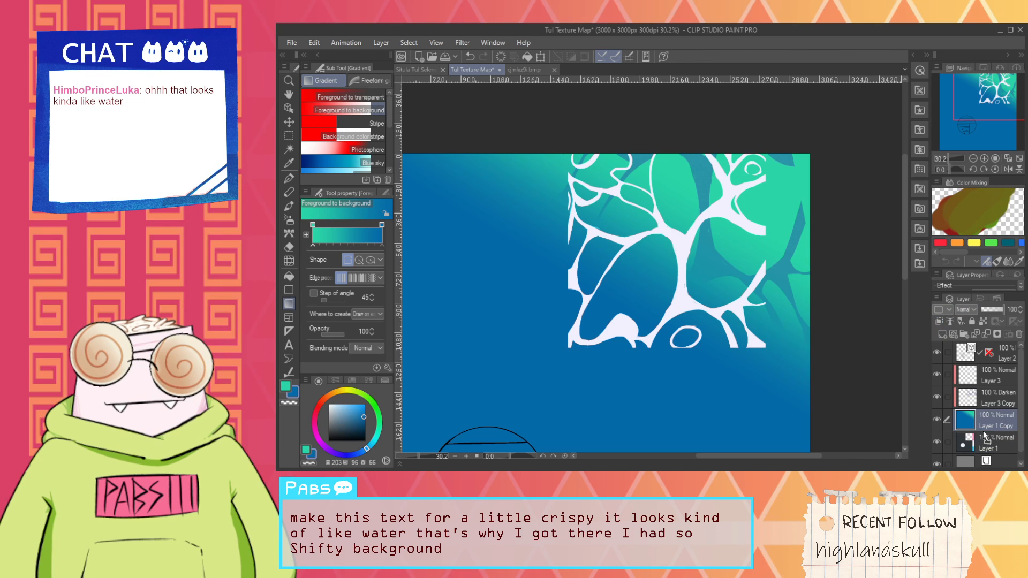
key("ctrl+z")
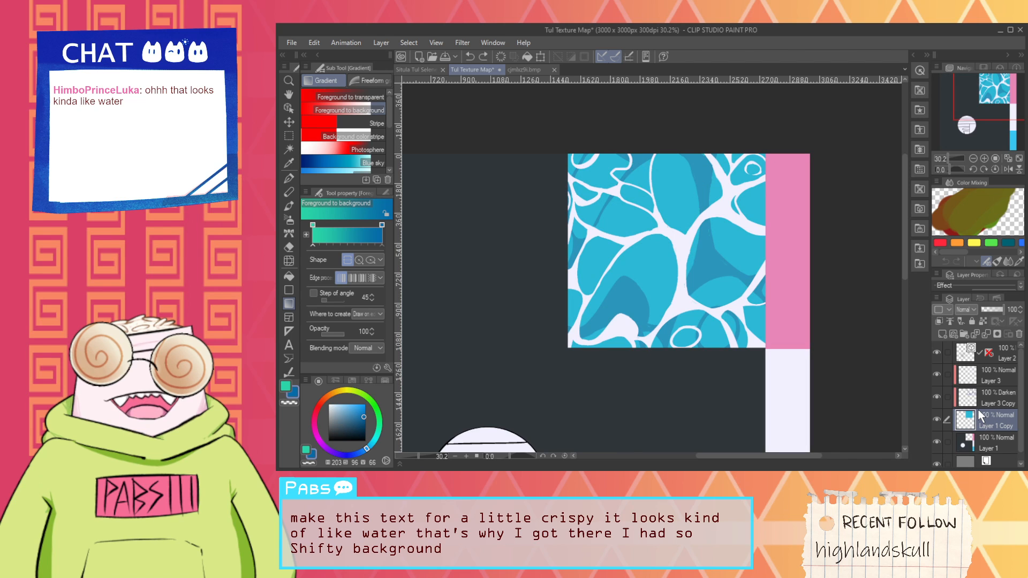
Step: Add a clipped layer above Layer 1 Copy and apply a diagonal green-to-blue Foreground to background gradient across the water square
left_click(942, 334)
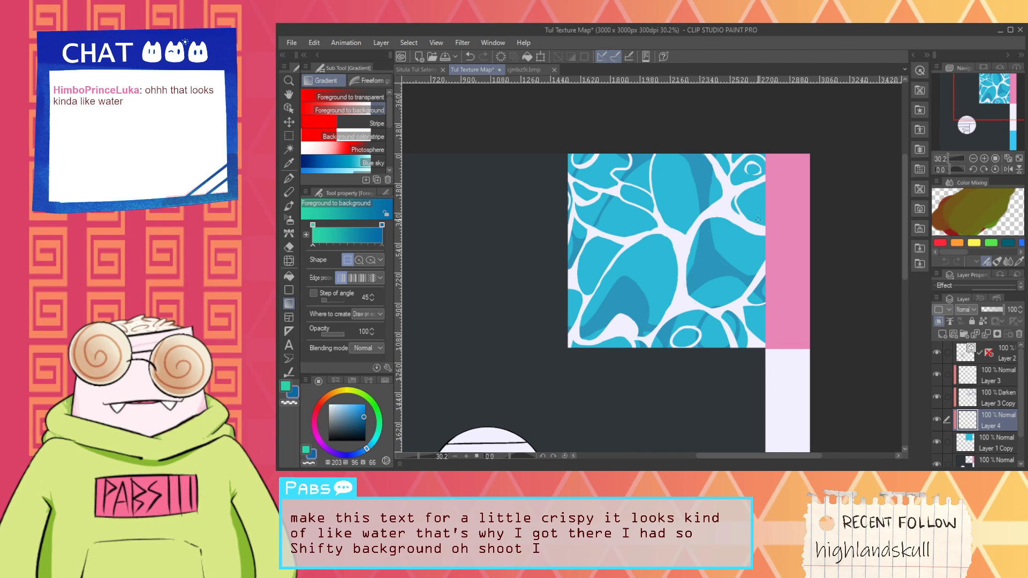
left_click_drag(757, 223, 693, 314)
key("ctrl+z")
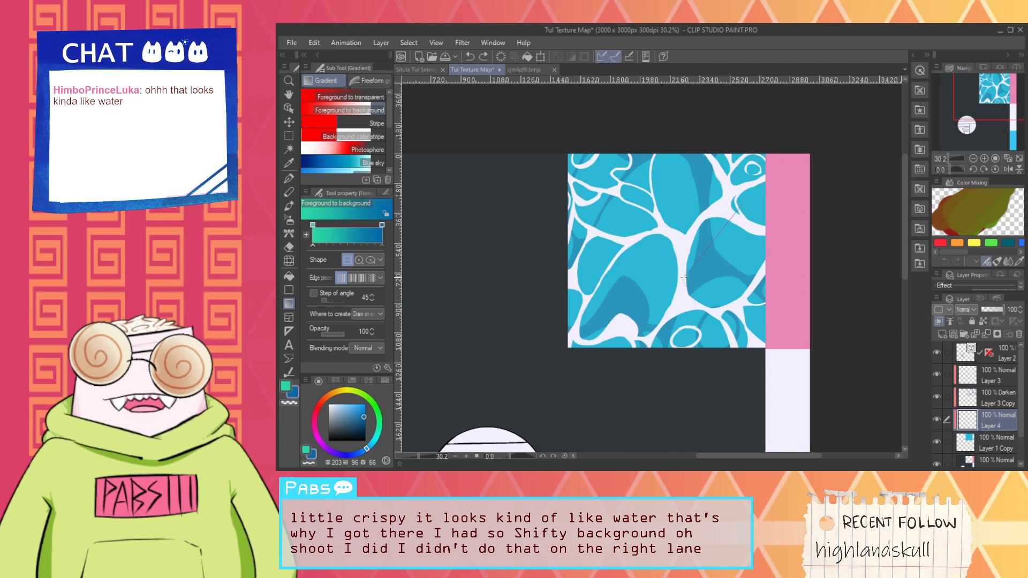
left_click_drag(732, 221, 676, 274)
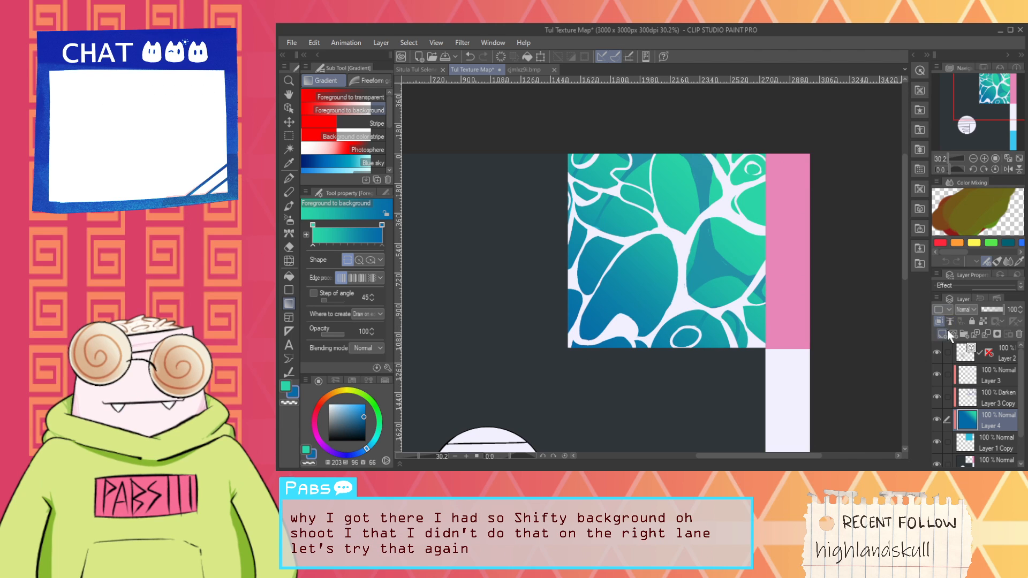
Step: Set the gradient layer's blending mode to Lighten and its opacity to 59%
scroll(966, 309, "down", 7)
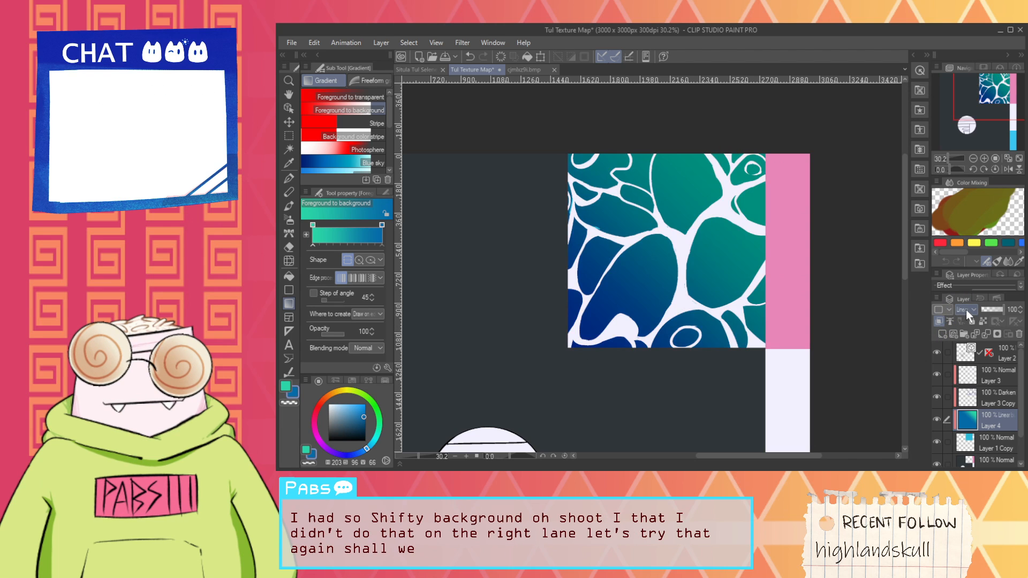
scroll(965, 309, "down", 1)
scroll(964, 309, "up", 1)
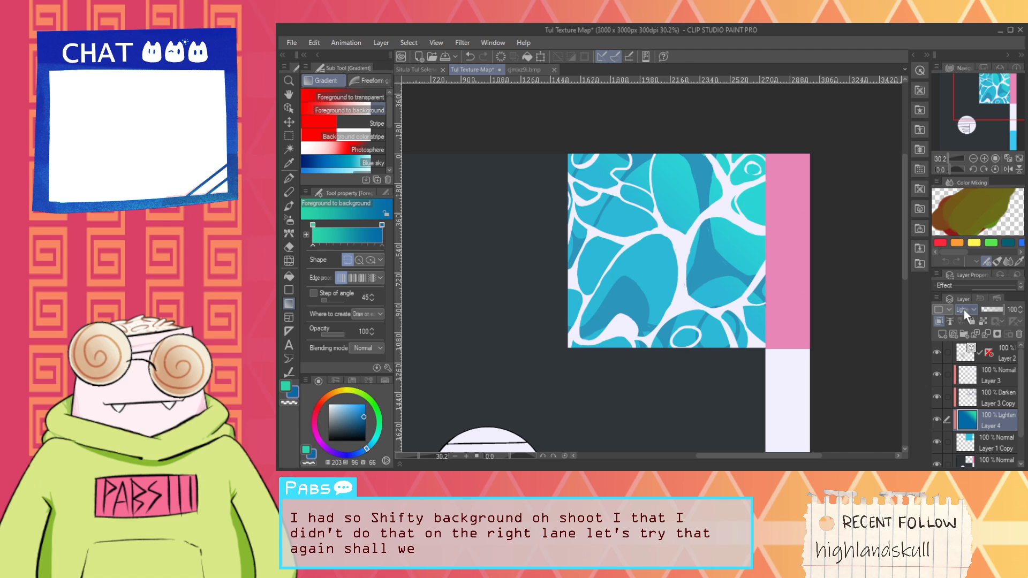
left_click(995, 309)
Step: Save the finished texture document and export it over Tul Texture Map.png
scroll(742, 309, "down", 3)
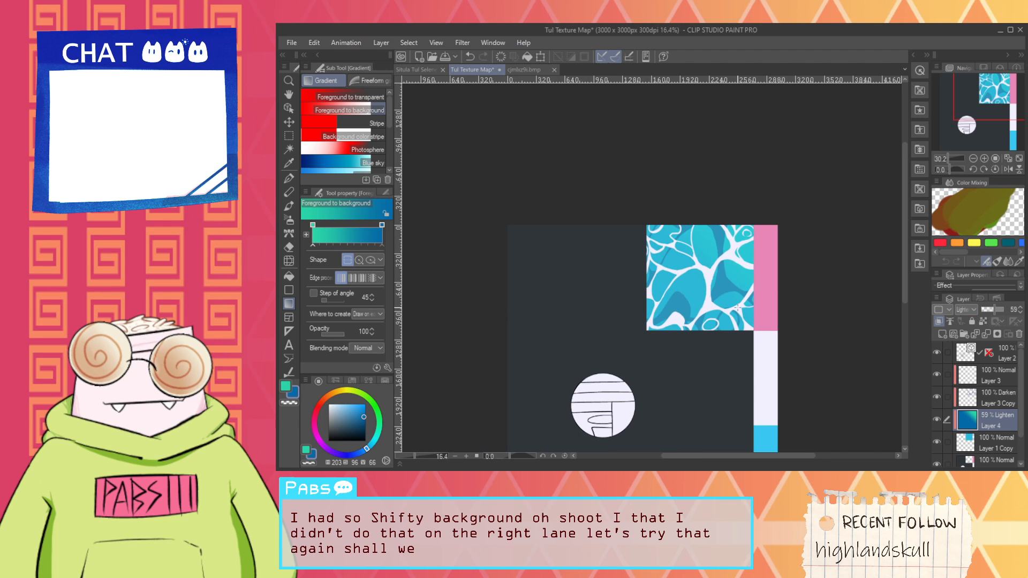
left_click_drag(788, 285, 759, 218)
left_click_drag(738, 273, 762, 255)
scroll(762, 256, "down", 1)
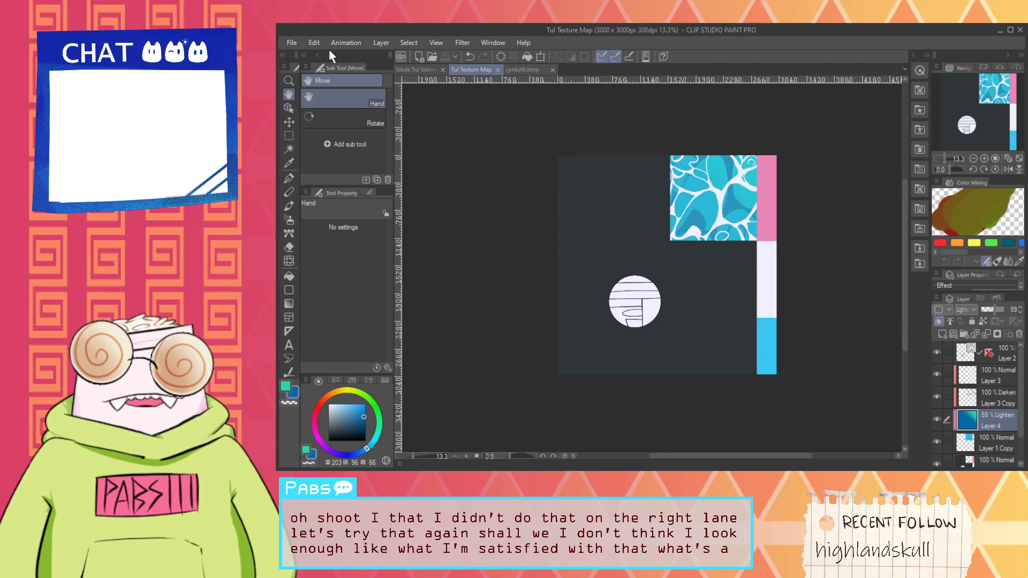
left_click(293, 43)
left_click(475, 208)
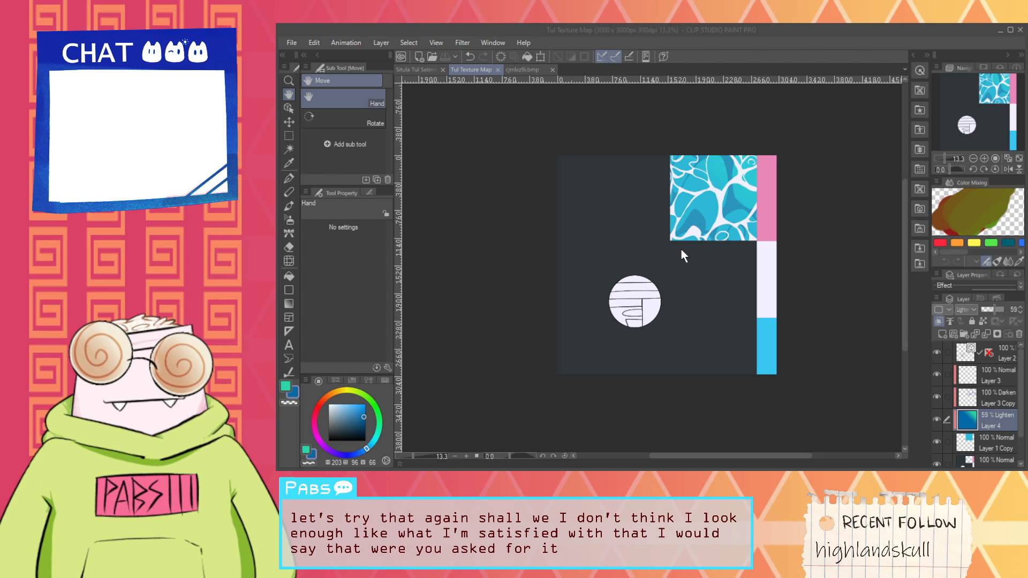
left_click(798, 147)
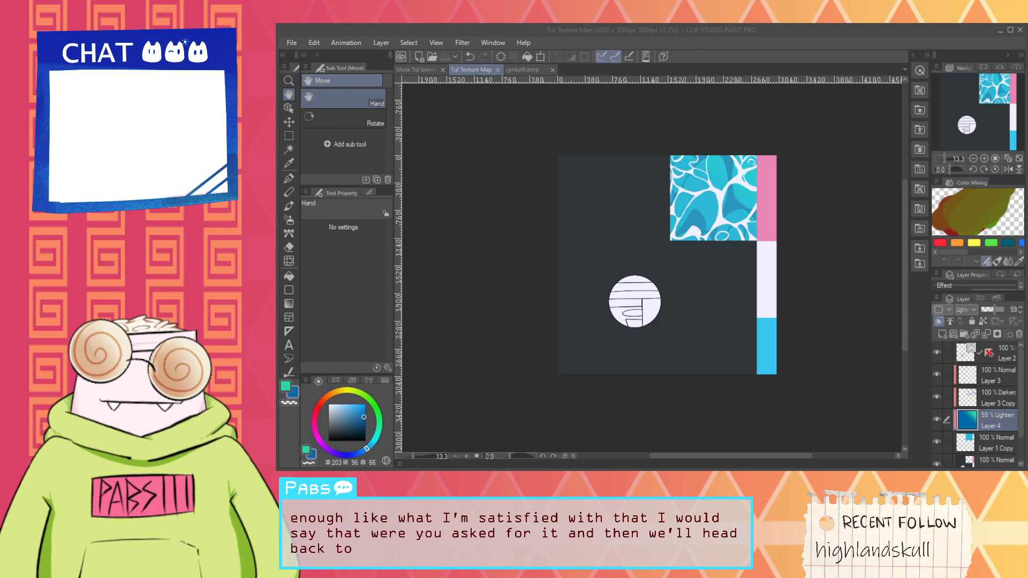
Step: Switch to Blender and select the PabsMain object to show its material nodes
key("alt+Tab")
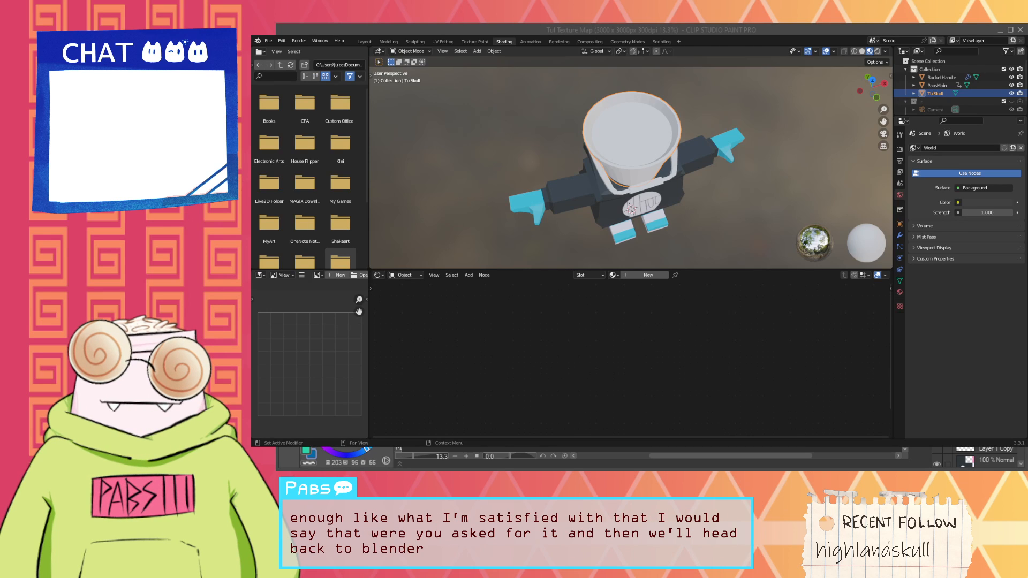
middle_click_drag(787, 182, 796, 221)
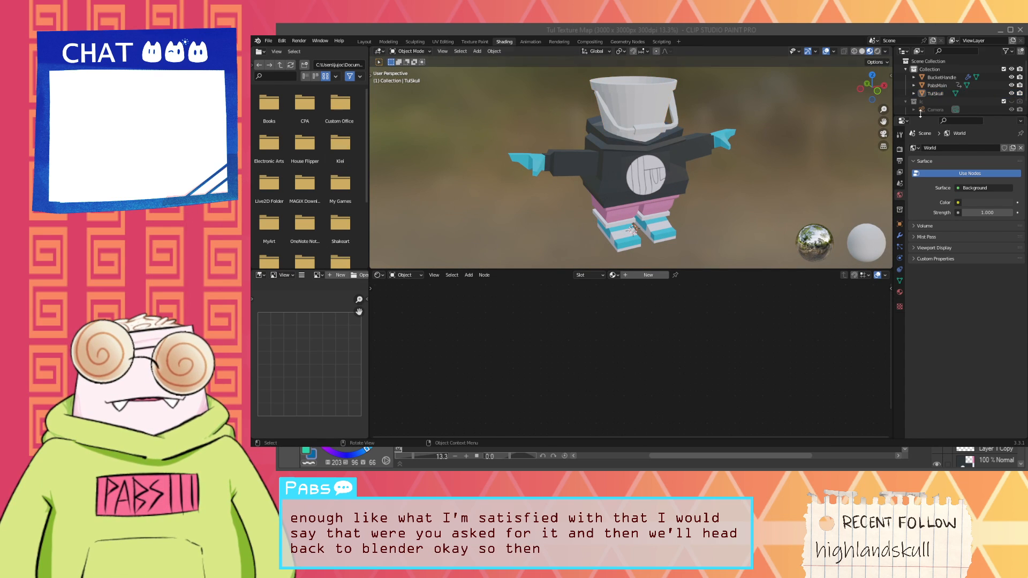
left_click(937, 85)
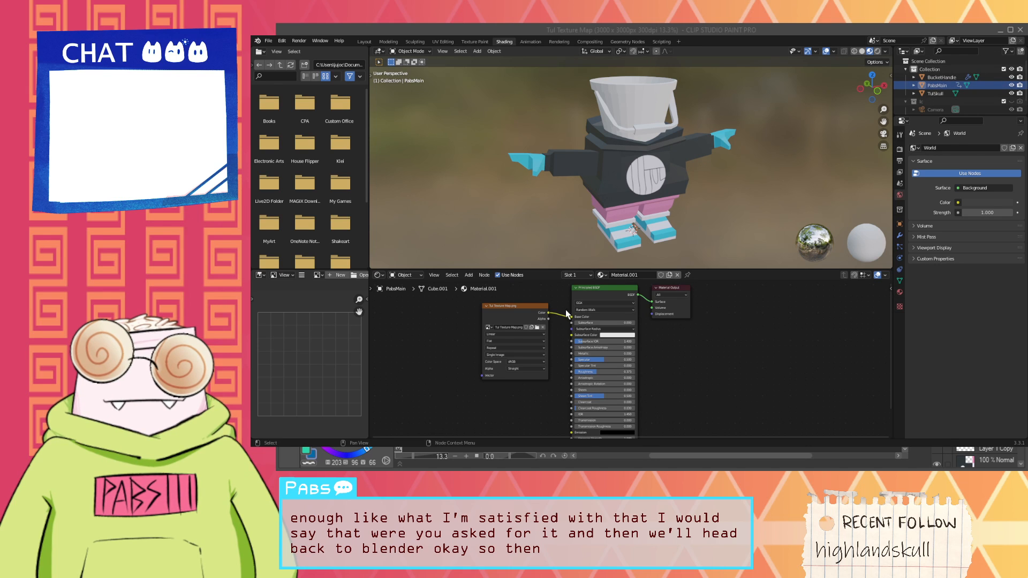
Step: Try a new blank image in PabsMain's image texture node and undo it
left_click(532, 328)
left_click(549, 414)
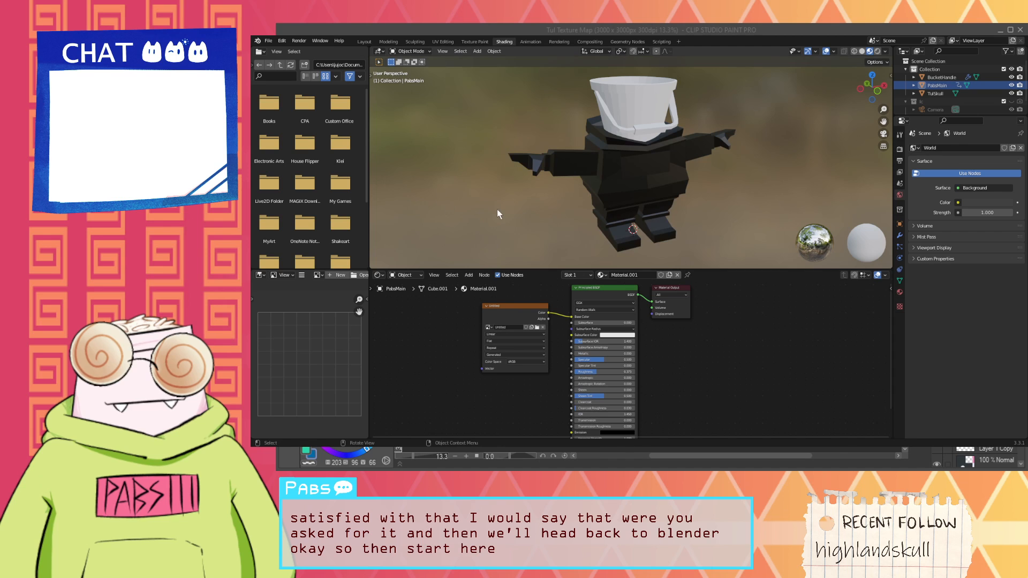
key("ctrl+z")
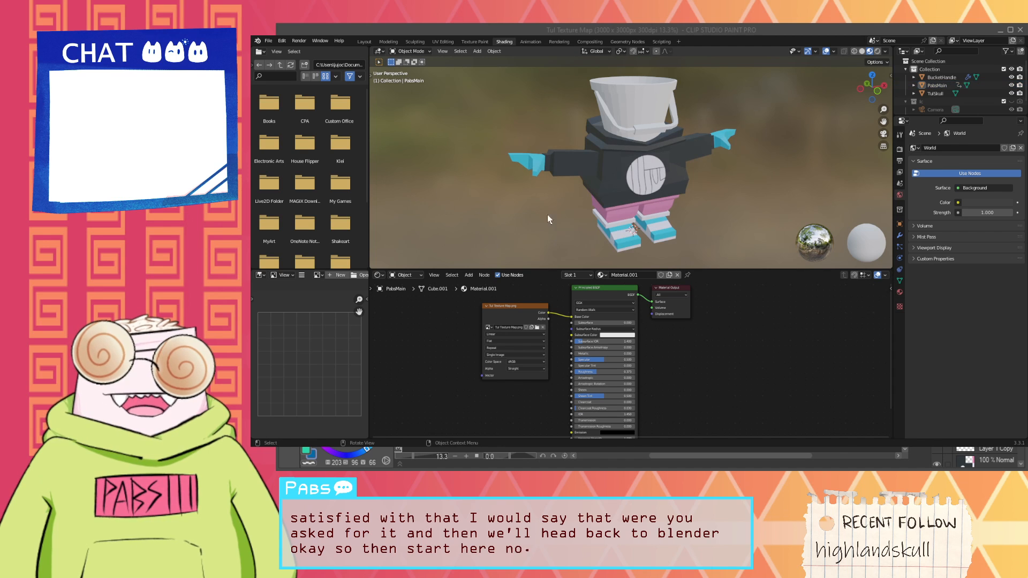
Step: In UV editing, reload the updated texture map and select all linked faces of PabsMain's torso, delimited by seams
left_click(443, 42)
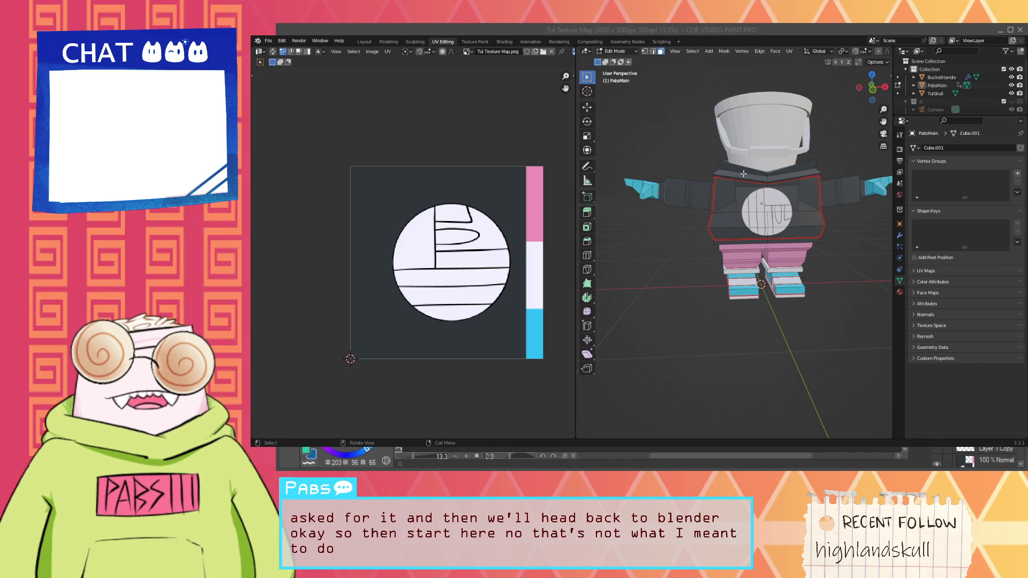
middle_click_drag(722, 204, 683, 231)
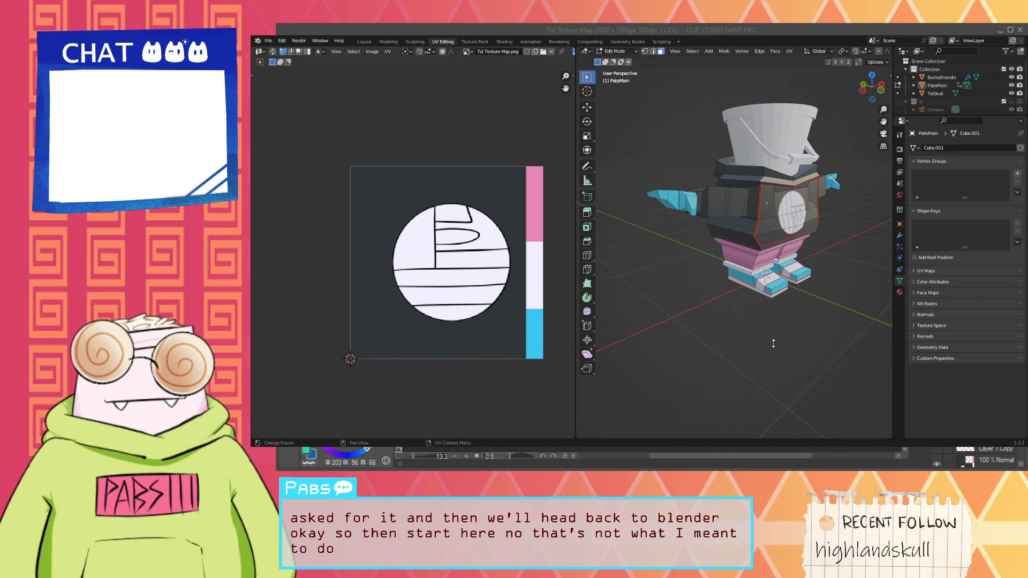
scroll(849, 161, "up", 3)
middle_click_drag(855, 157, 784, 194)
left_click(779, 191)
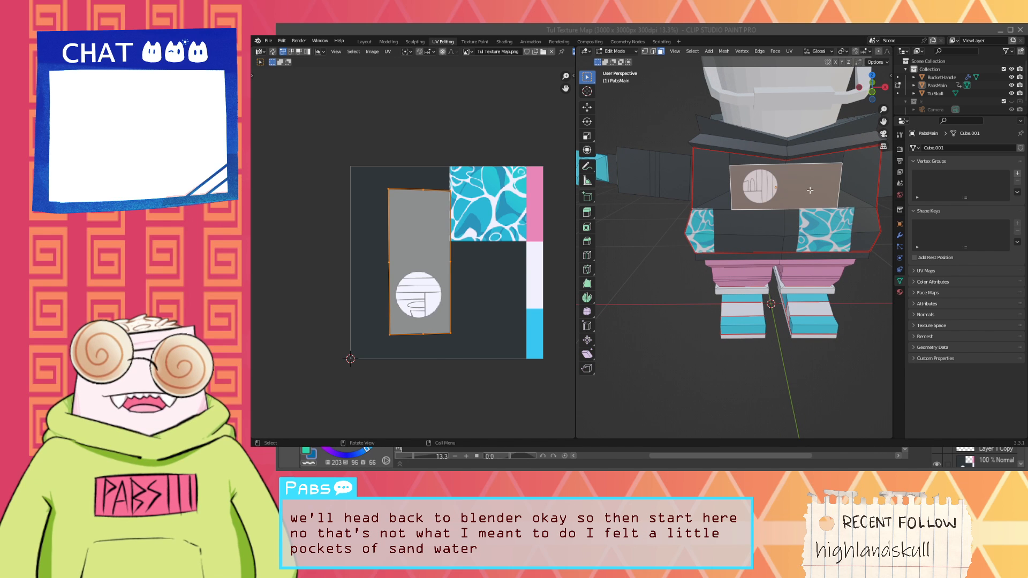
left_click(709, 199)
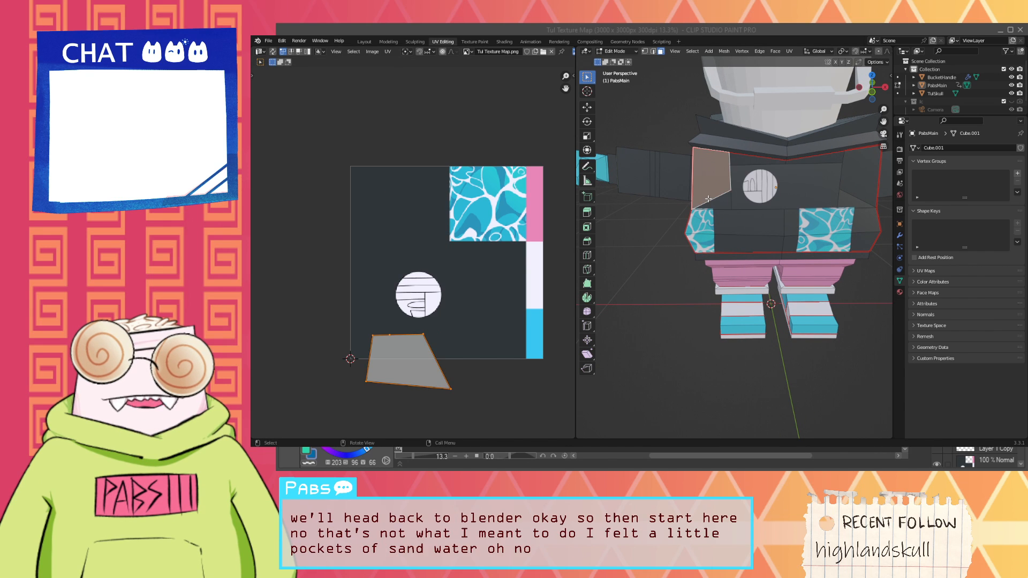
key("ctrl+l")
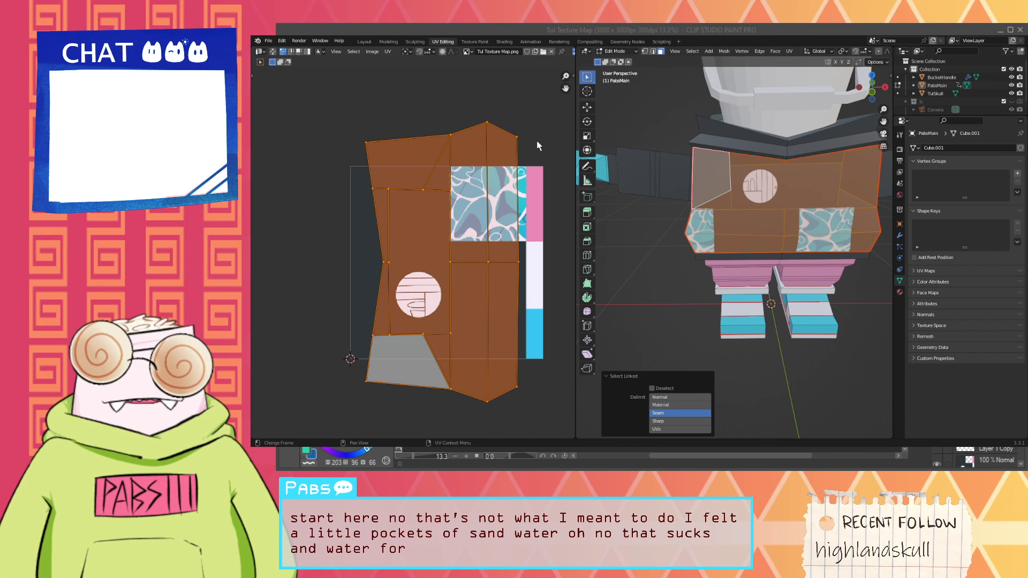
Step: Rotate the torso's UV island about 180 degrees and scale it down
key("r")
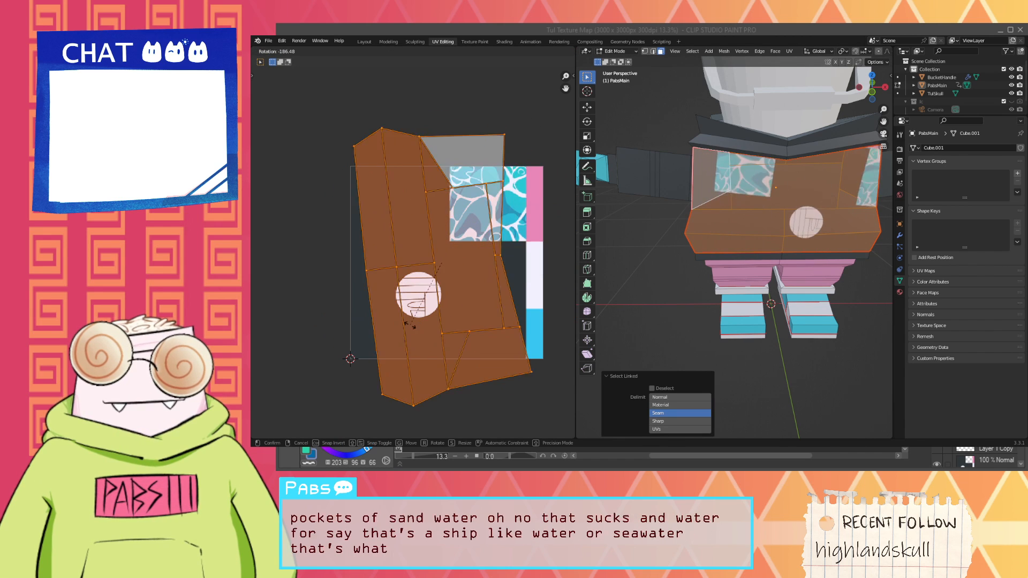
left_click(402, 321)
key("s")
left_click(417, 285)
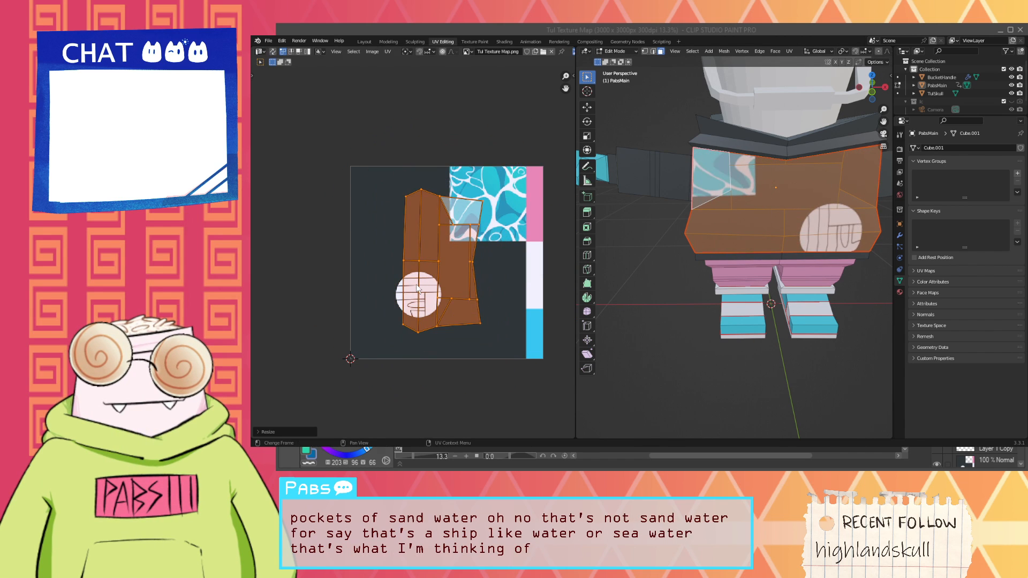
Step: Move the torso's UV island over the TUL circle and shrink it slightly so the logo sits centred on the chest
key("g")
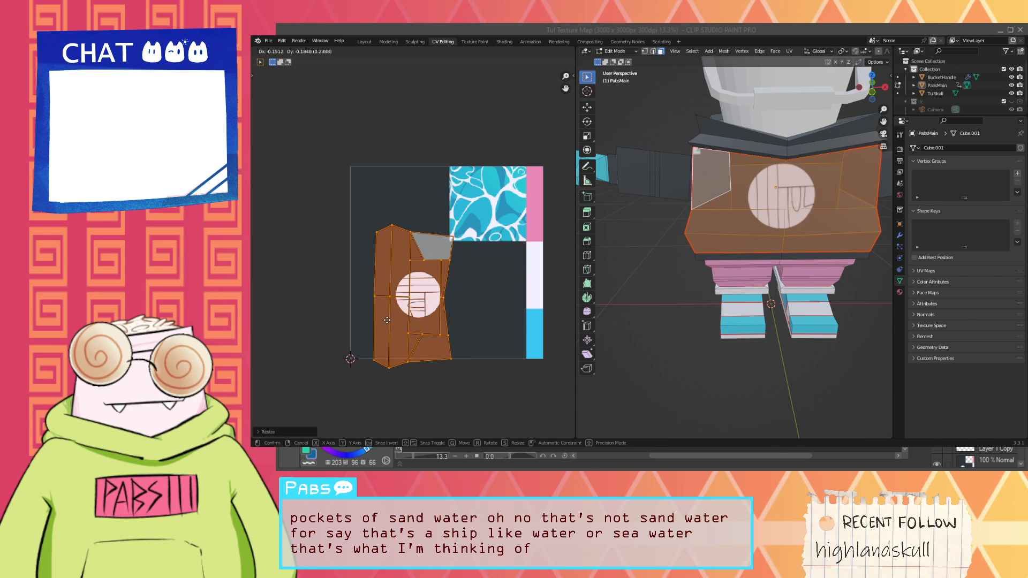
left_click(394, 320)
key("s")
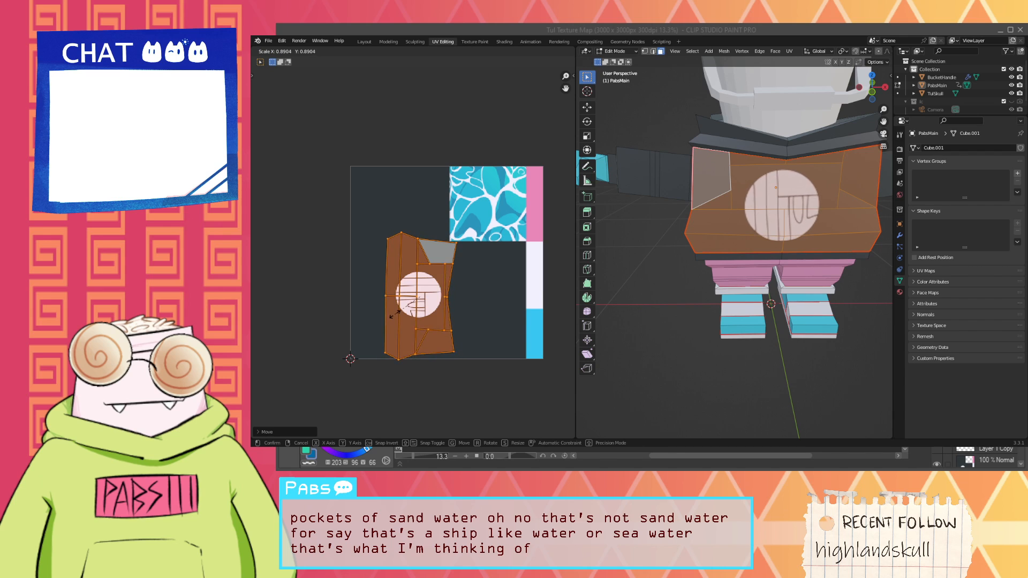
left_click(396, 313)
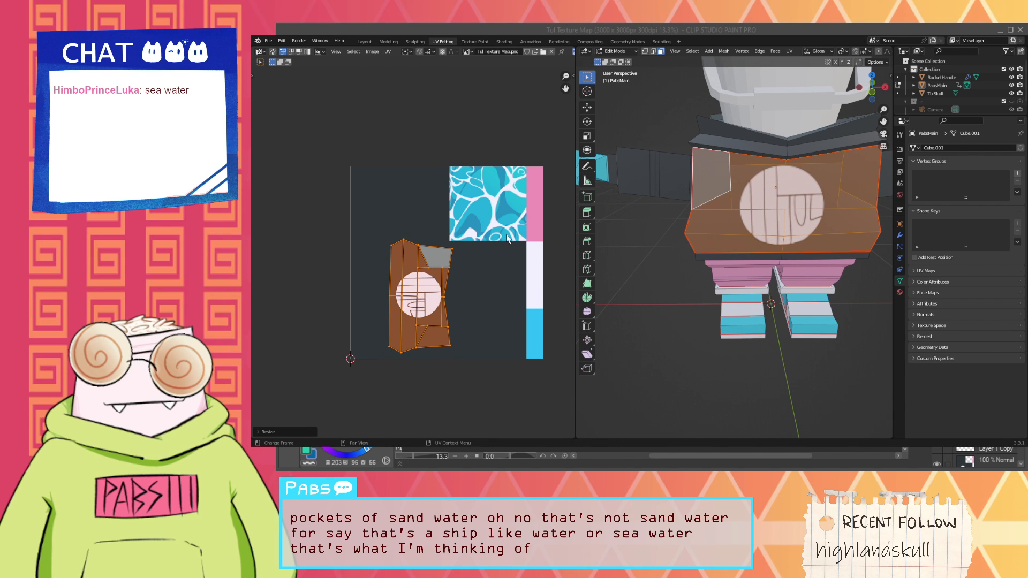
scroll(508, 238, "down", 3)
left_click(508, 177)
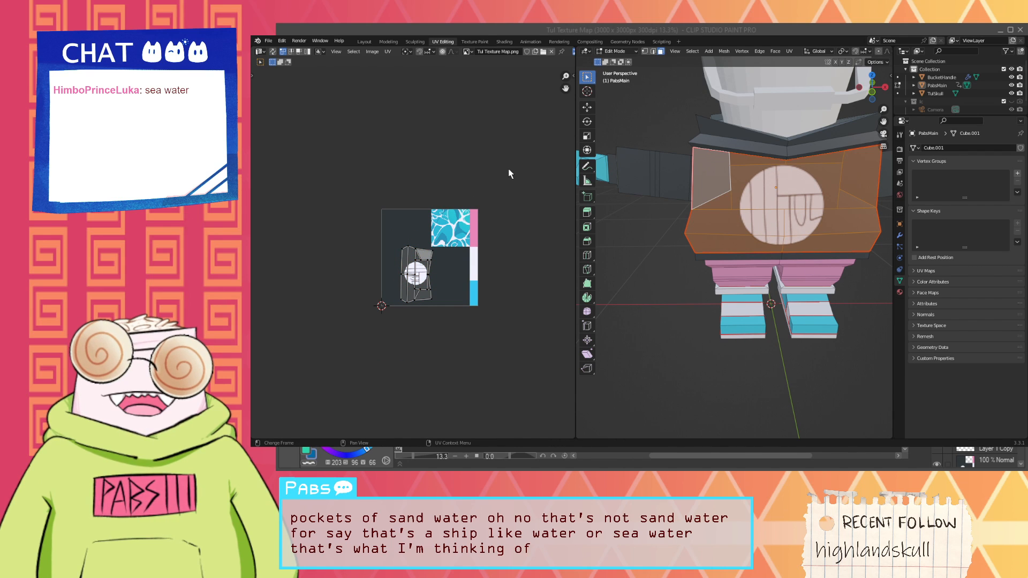
scroll(509, 174, "up", 3)
middle_click_drag(693, 222, 758, 211)
scroll(695, 215, "down", 4)
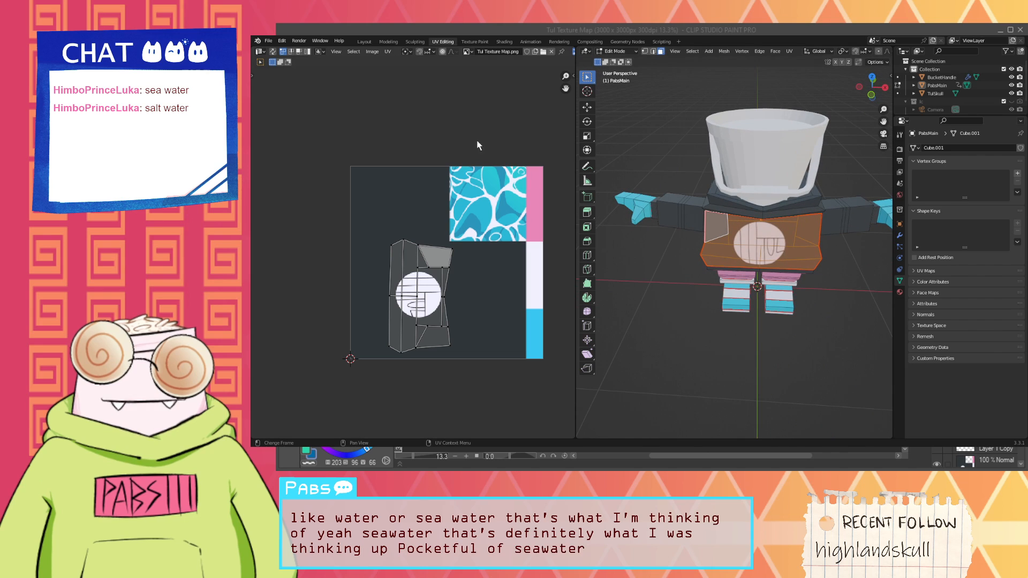
Step: Give TulSkull a new material with a copy of PabsMain's Tul Texture Map image node feeding its Base Color
left_click(505, 41)
left_click(518, 310)
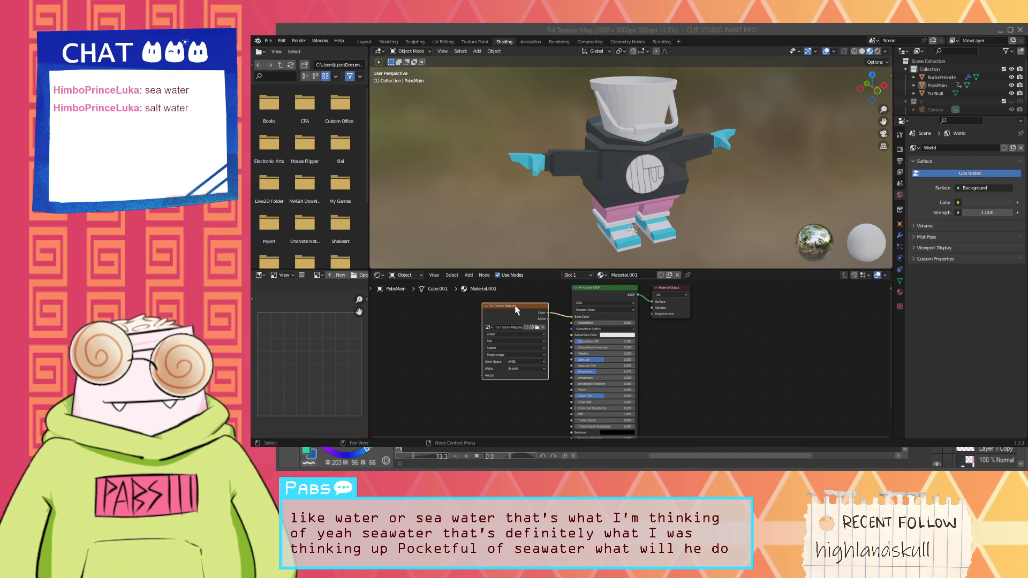
left_click(900, 94)
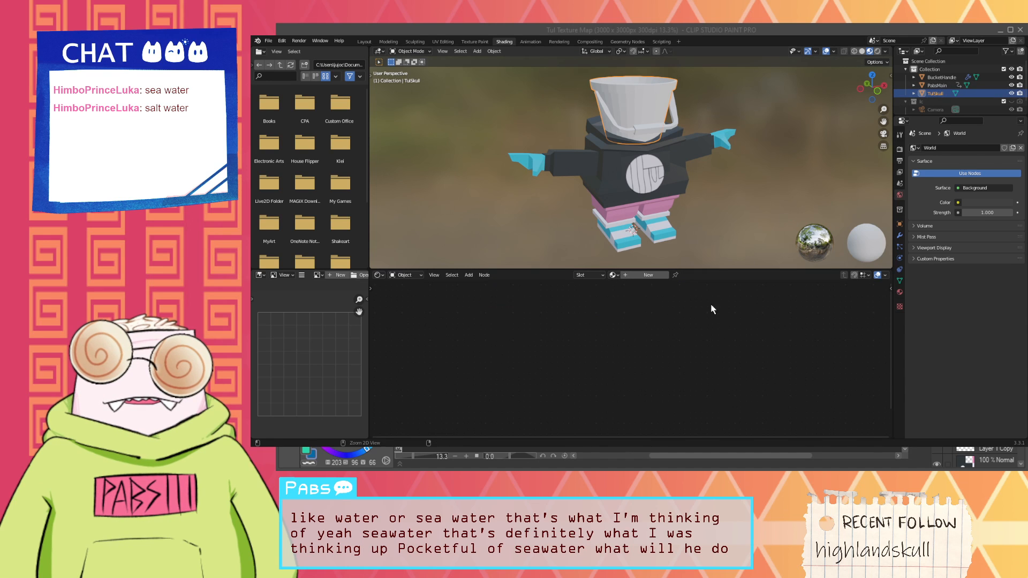
left_click(635, 276)
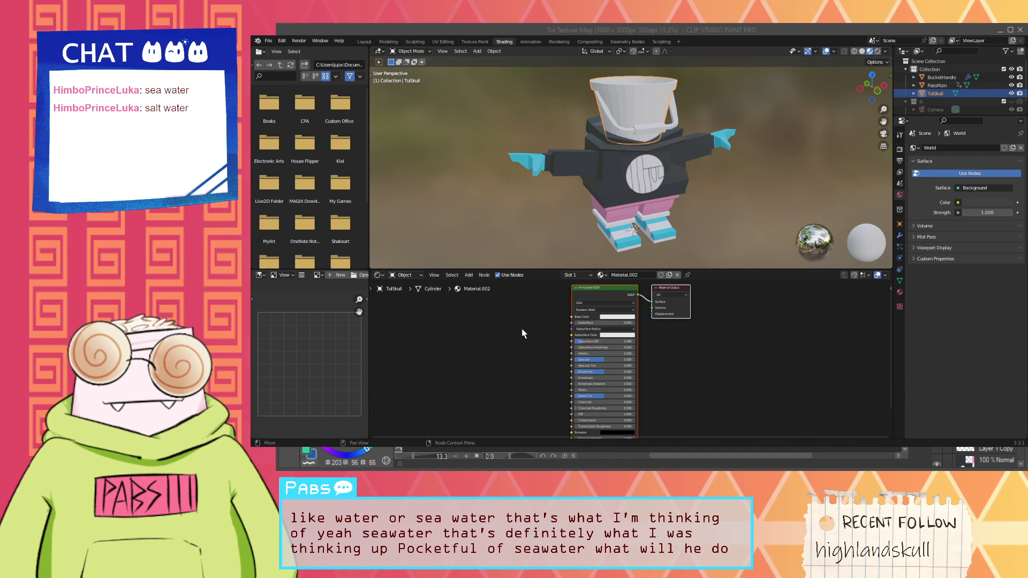
key("ctrl+v")
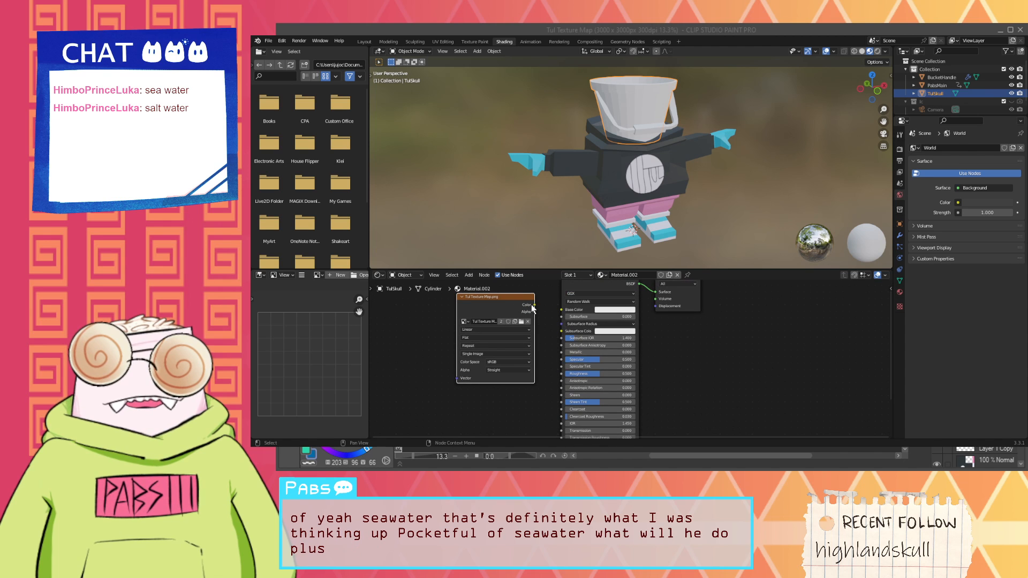
left_click_drag(534, 305, 562, 311)
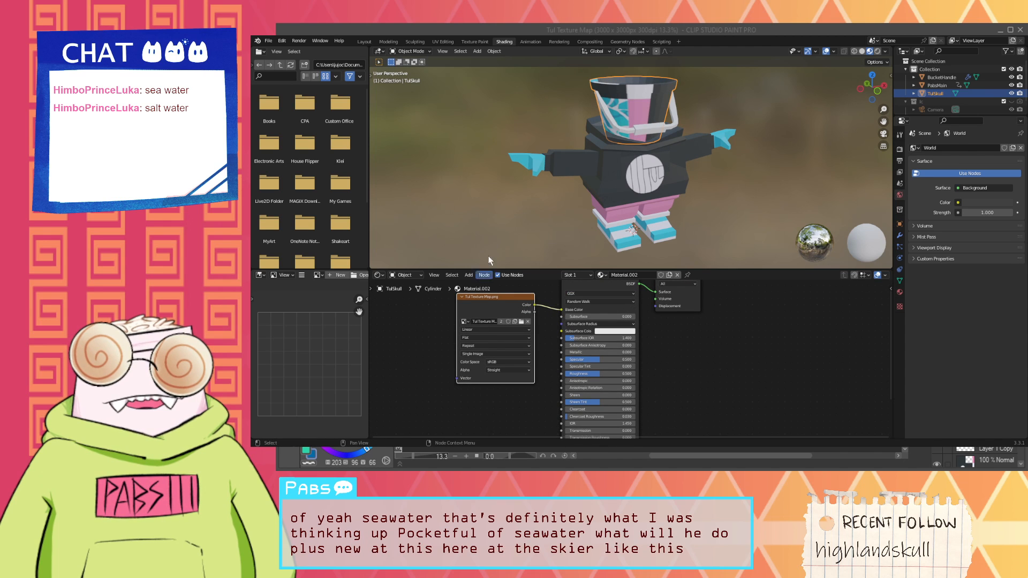
Step: In edit mode on TulSkull, select the round water surface face inside the bucket and mark its outline as a seam
left_click(474, 42)
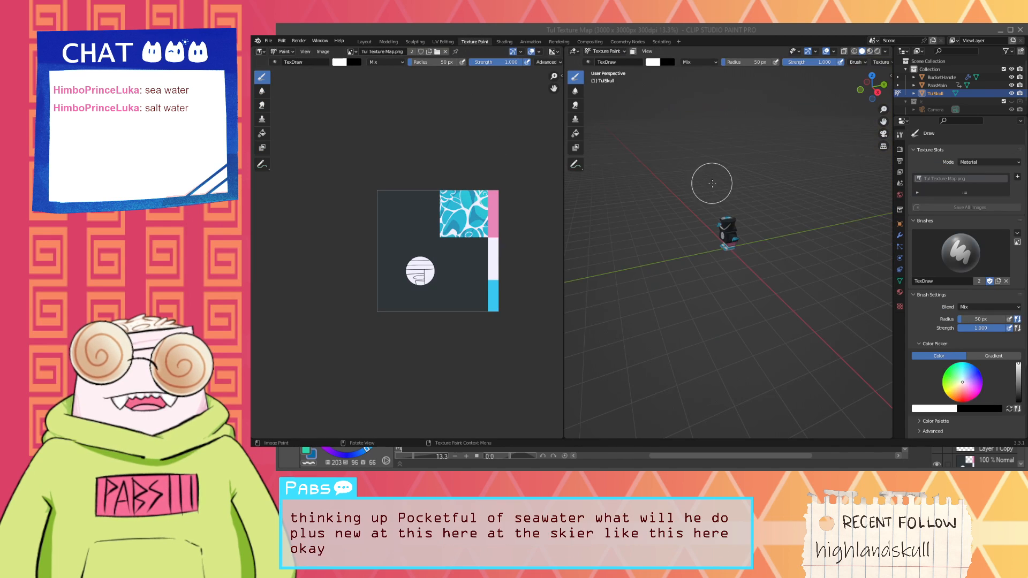
scroll(712, 183, "up", 8)
key("KP_5")
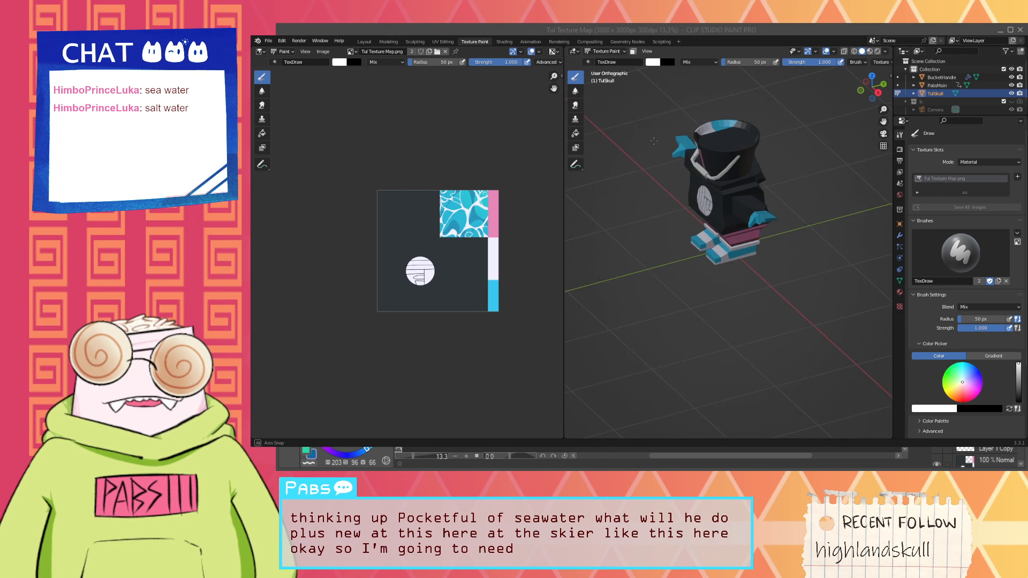
middle_click_drag(634, 134, 659, 113)
left_click(389, 42)
middle_click_drag(546, 97, 569, 126)
scroll(554, 193, "down", 4)
left_click(569, 126)
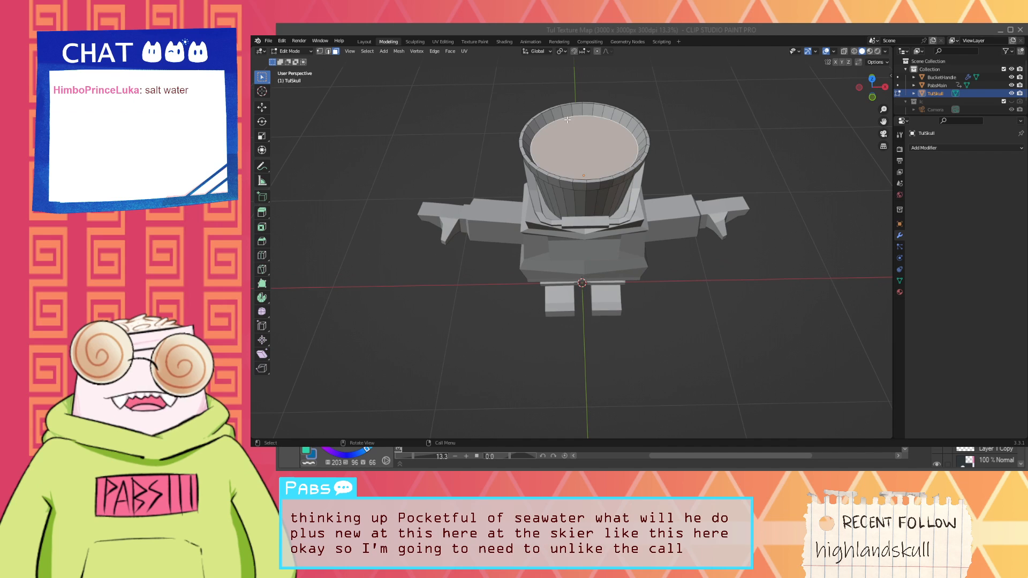
left_click(433, 51)
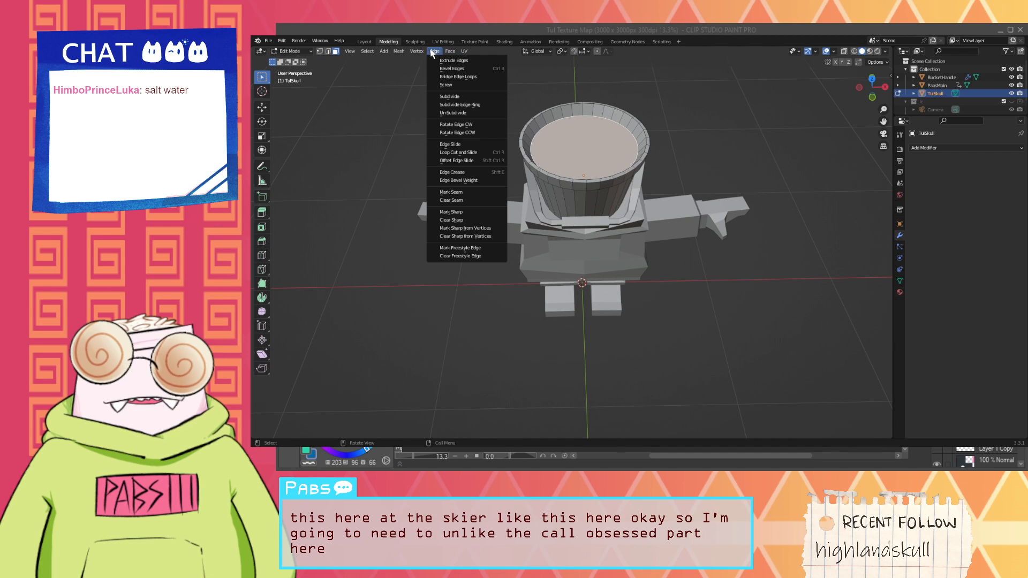
left_click(463, 192)
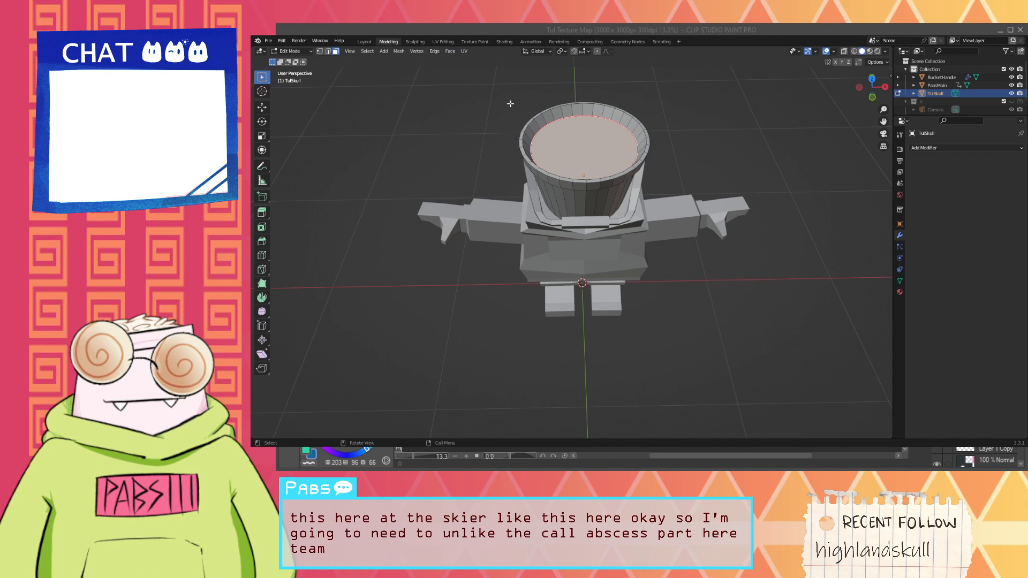
Step: In UV editing, unwrap the bucket's round water surface face
left_click(443, 42)
key("u")
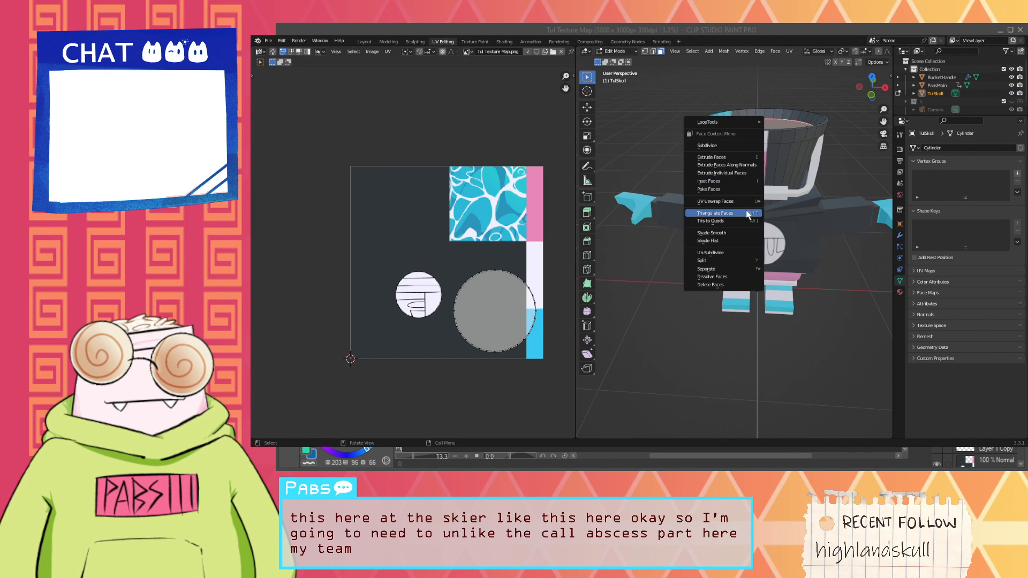
left_click(789, 52)
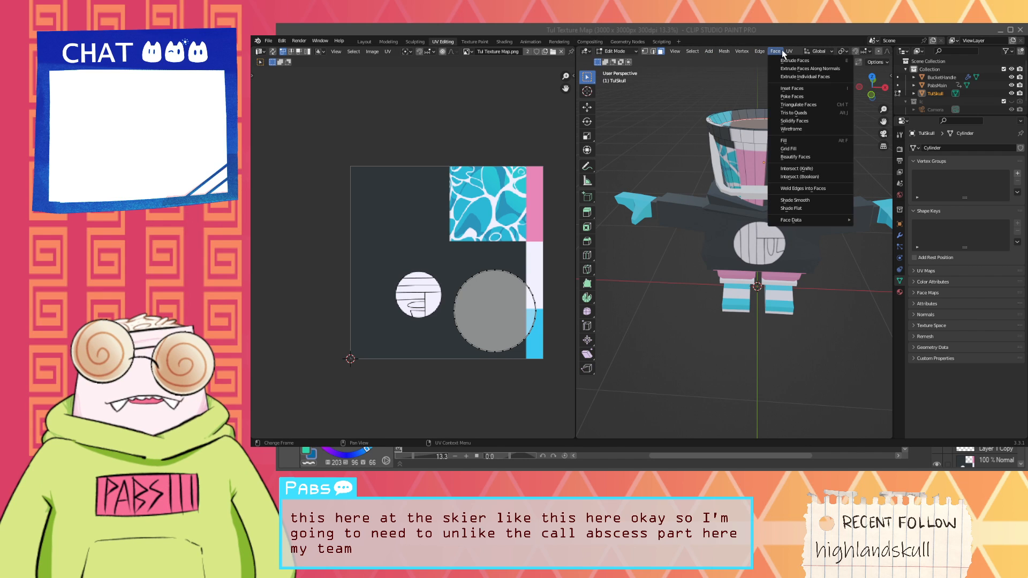
left_click(804, 61)
scroll(533, 206, "down", 1)
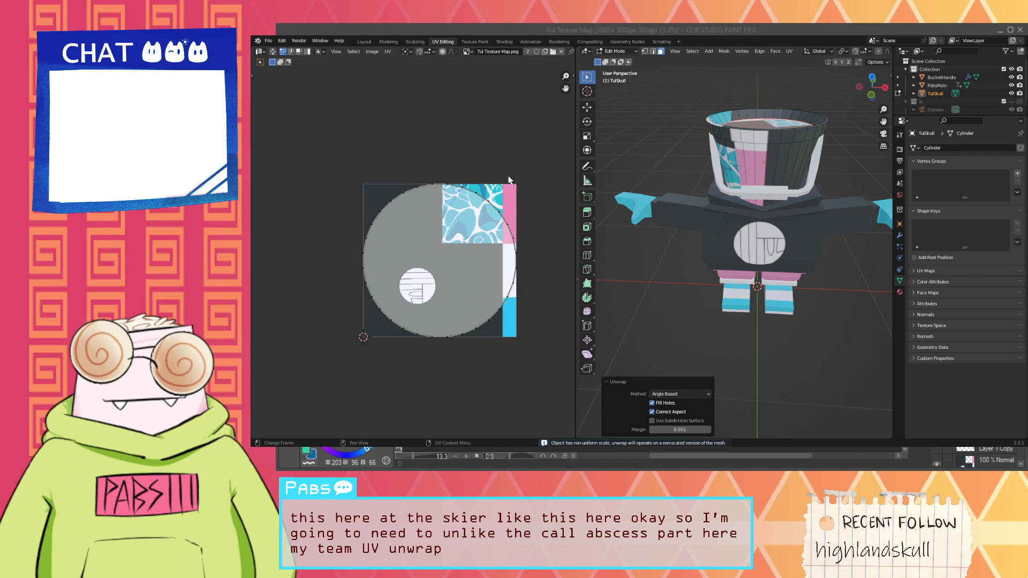
scroll(533, 206, "up", 2)
scroll(512, 141, "down", 1)
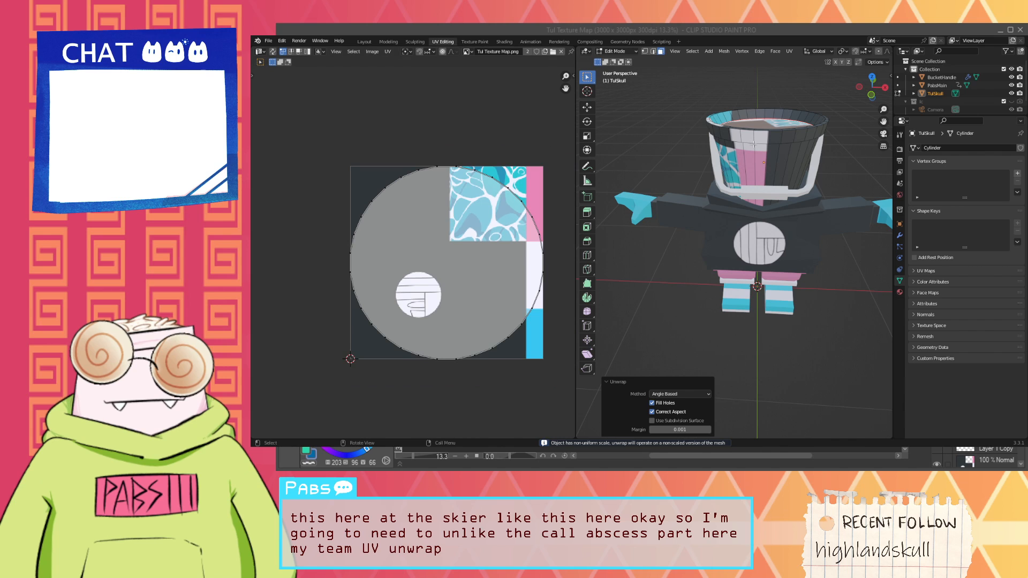
Step: Scale down the water surface's UV island and move it over the water pattern in the texture map
middle_click_drag(762, 123, 763, 165)
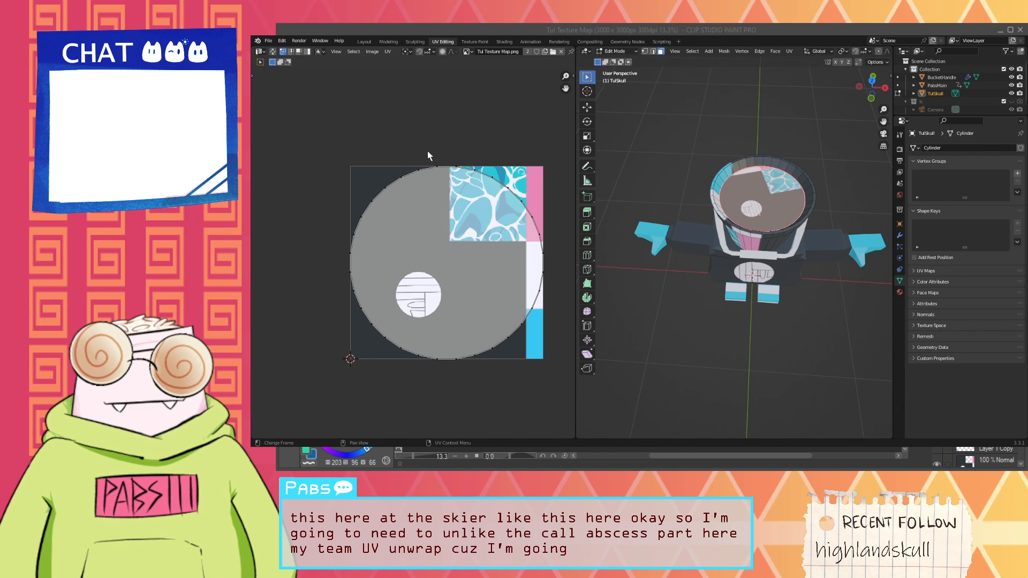
key("a")
key("g")
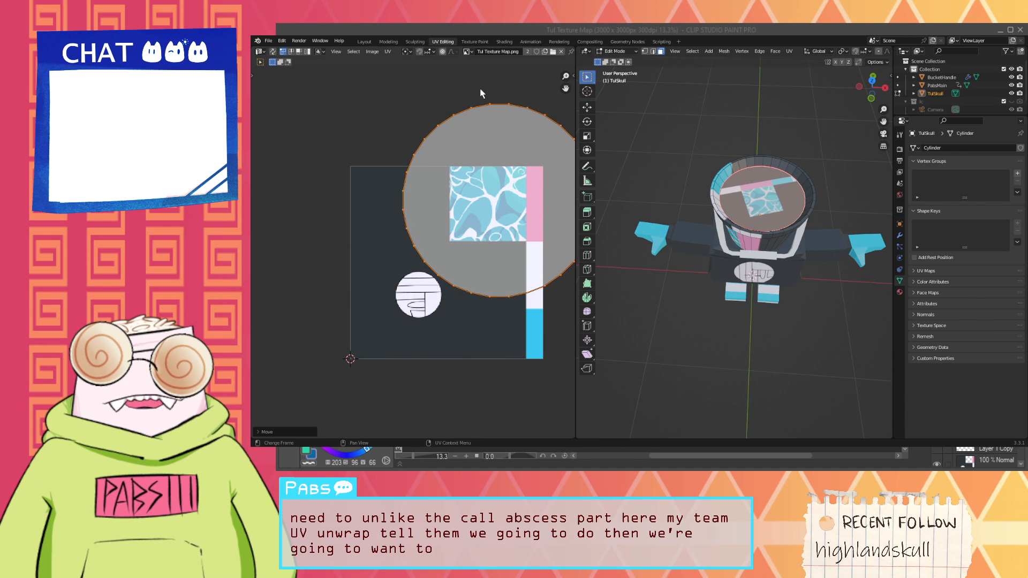
key("s")
left_click(511, 162)
key("g")
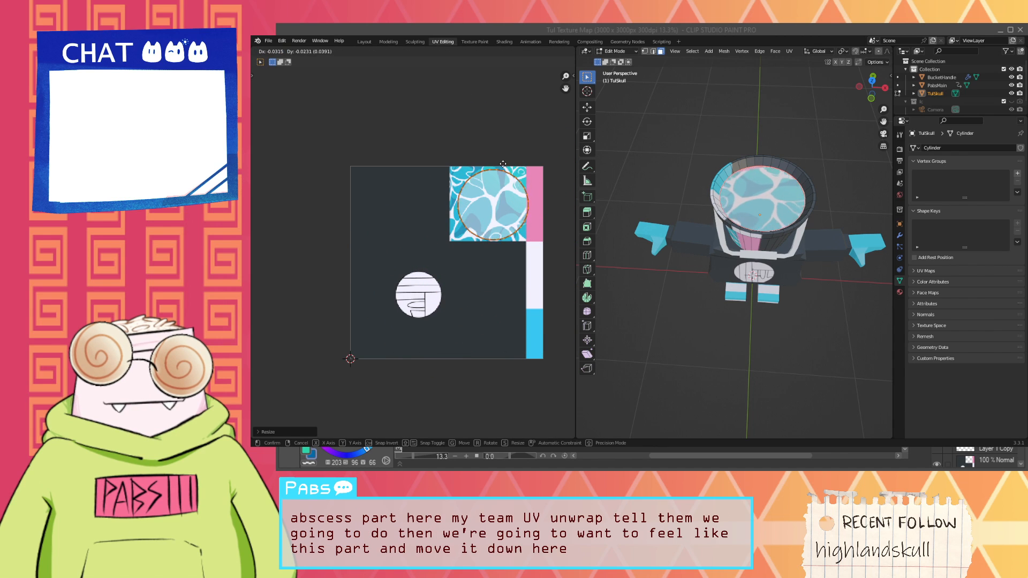
left_click(505, 163)
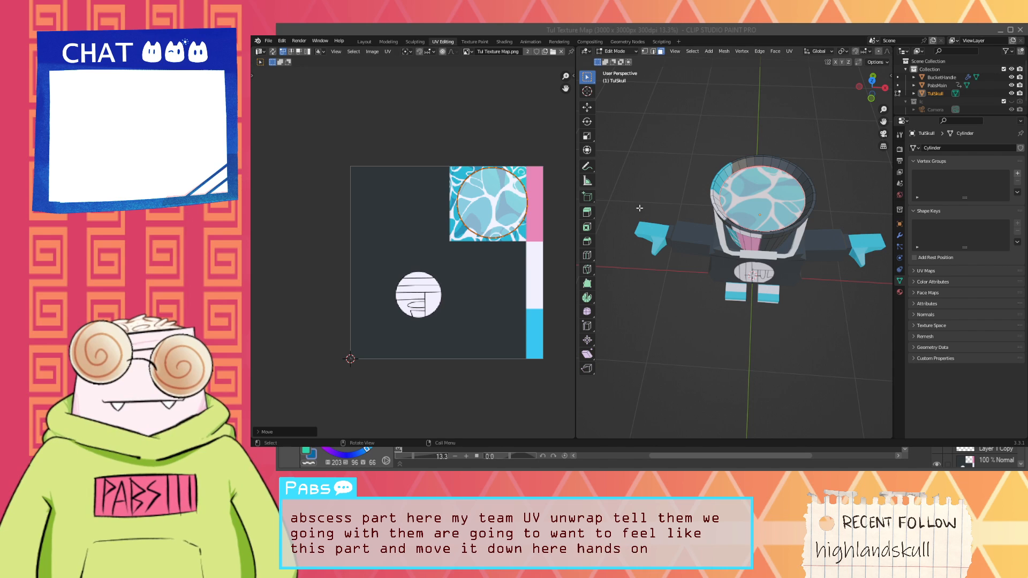
Step: Shift the water surface's UV island so it sits centred within the water pattern square
middle_click_drag(725, 183, 716, 190)
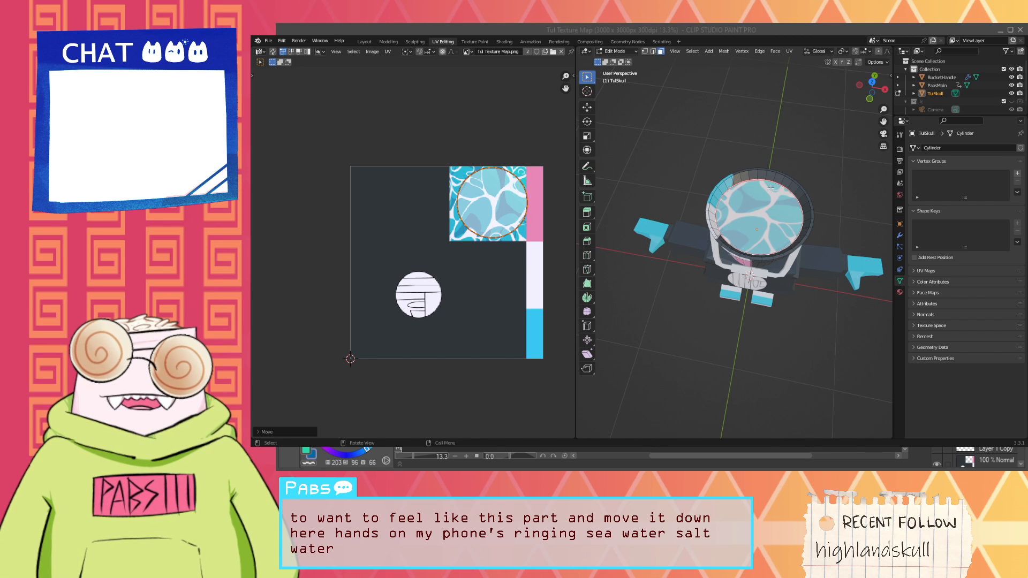
mouse_move(717, 189)
middle_mouse_down()
mouse_move(771, 186)
mouse_move(718, 206)
mouse_move(723, 198)
middle_mouse_up()
scroll(532, 187, "up", 3)
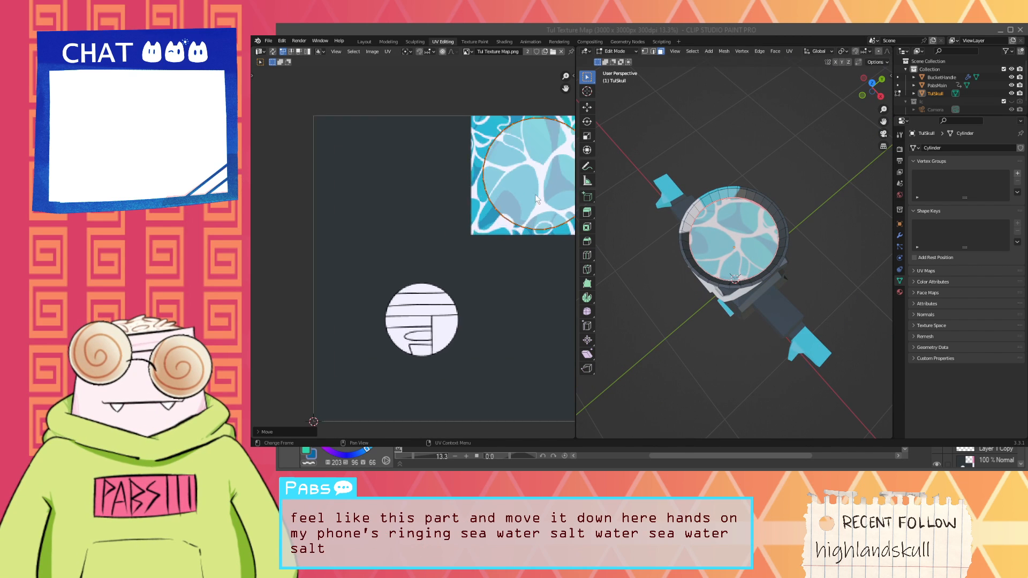
middle_click_drag(531, 184, 422, 211)
key("g")
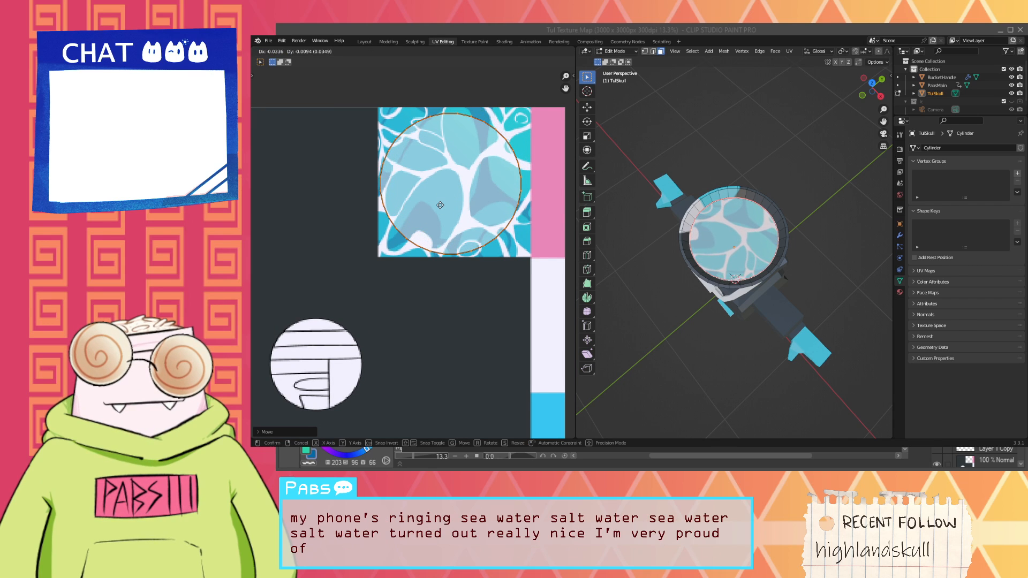
left_click(443, 205)
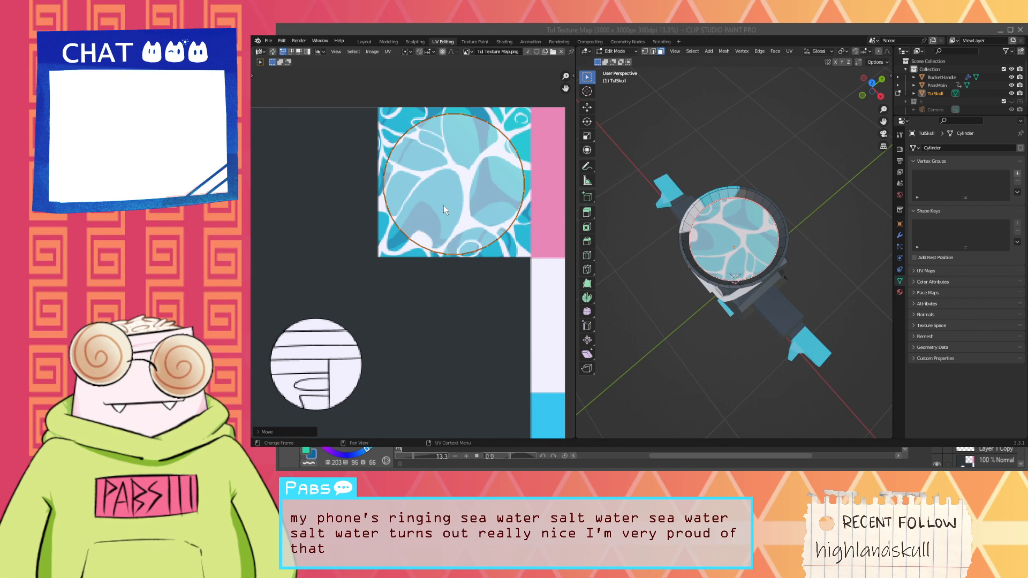
Step: Adjust the water surface's UV island size until it nearly fills the water pattern square, and nudge it into place
key("s")
left_click(442, 201)
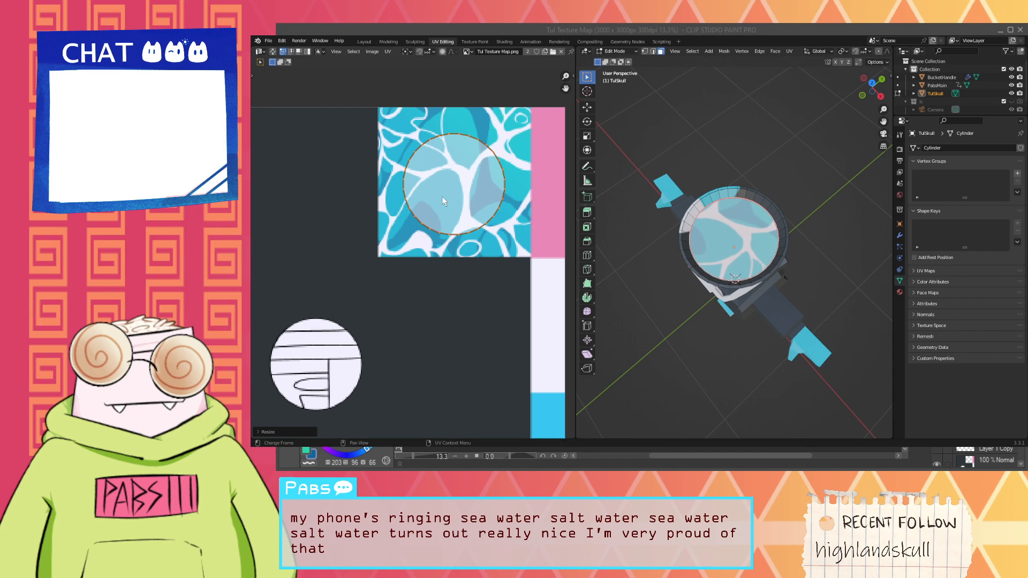
key("s")
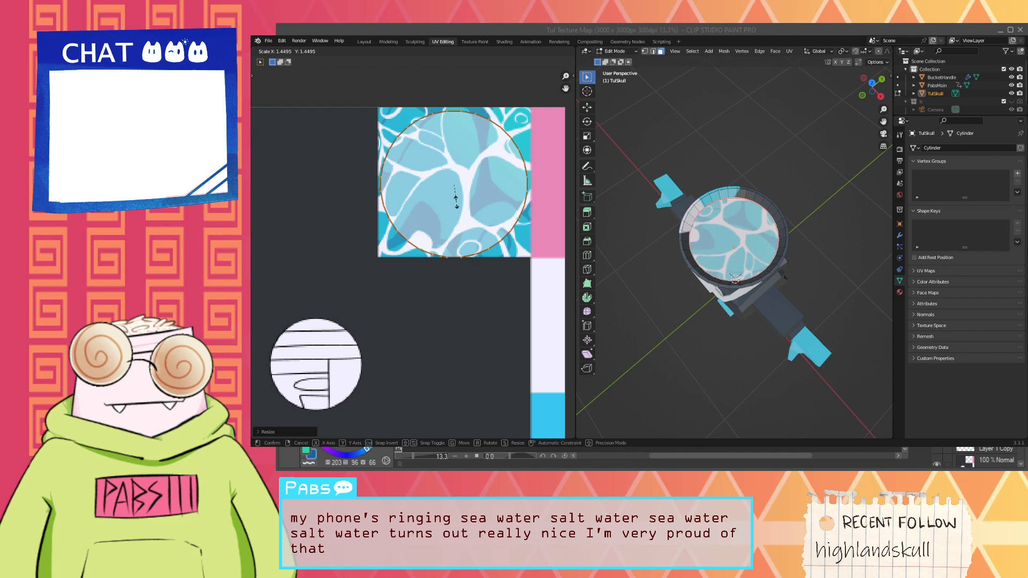
left_click(457, 207)
scroll(459, 206, "down", 2)
scroll(461, 205, "up", 2)
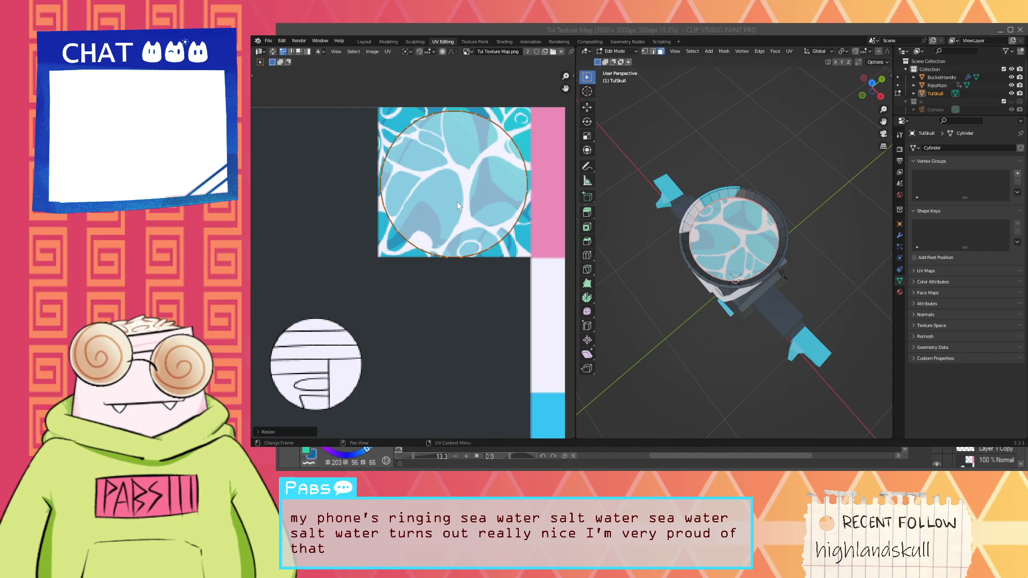
key("g")
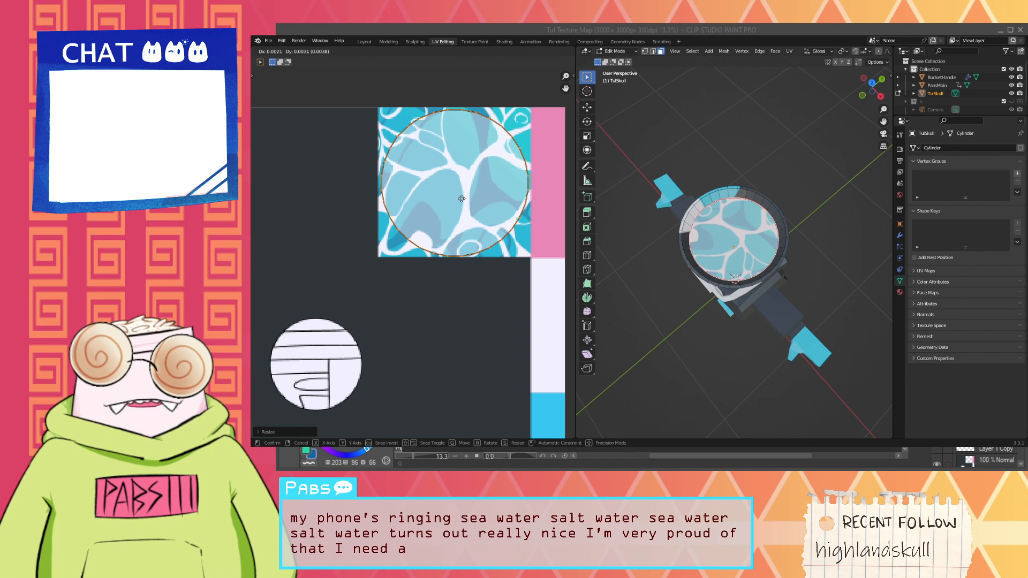
left_click(461, 206)
Step: Collapse the UVs of the bucket's seam-delimited linked faces to a point with scale 0 and move it onto the light blue swatch
middle_click_drag(601, 213, 733, 147)
scroll(496, 242, "down", 3)
middle_click_drag(654, 229, 671, 219)
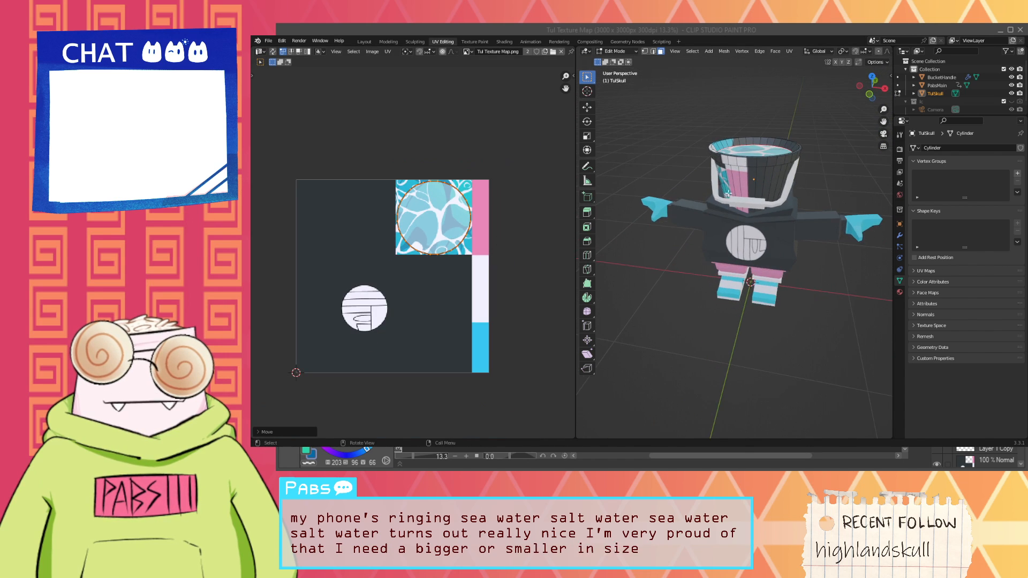
left_click(726, 194)
key("l")
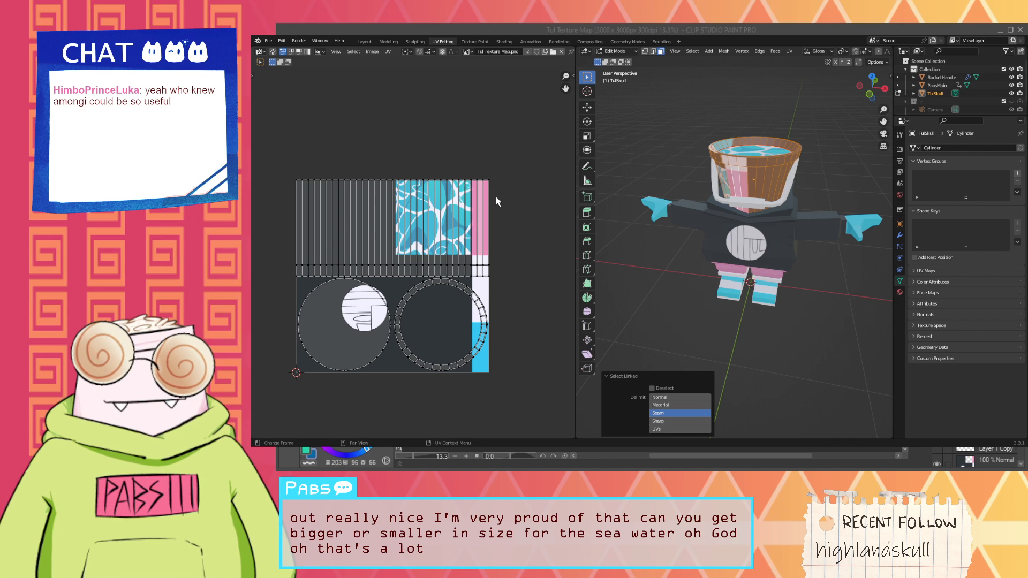
left_click(483, 164)
key("a")
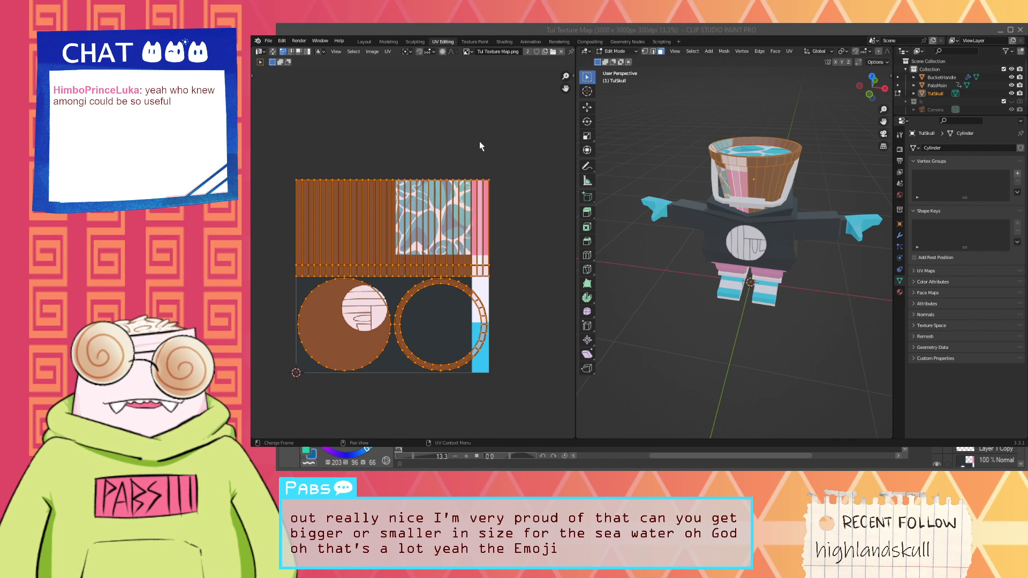
key("s")
key("0")
key("Return")
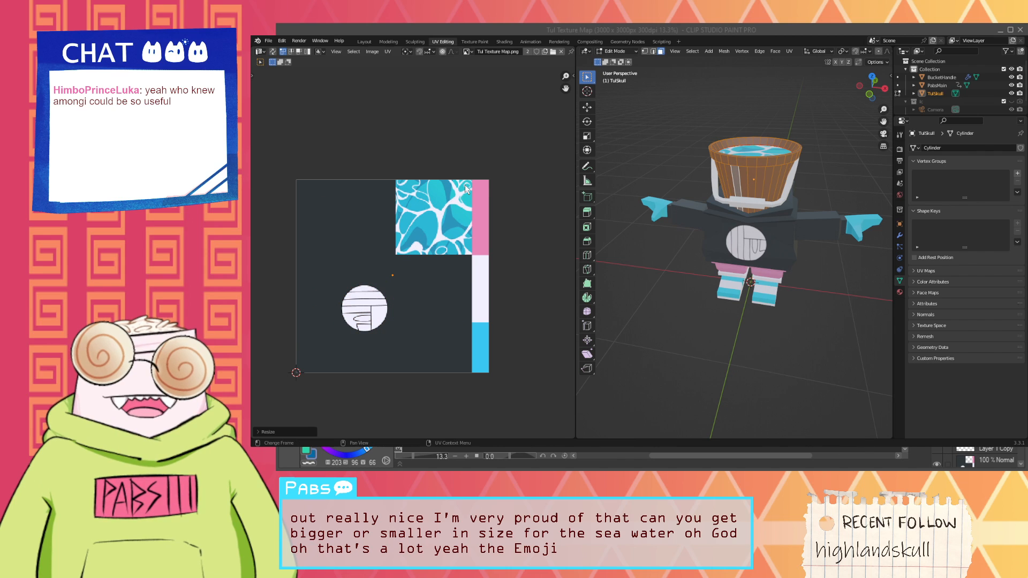
key("g")
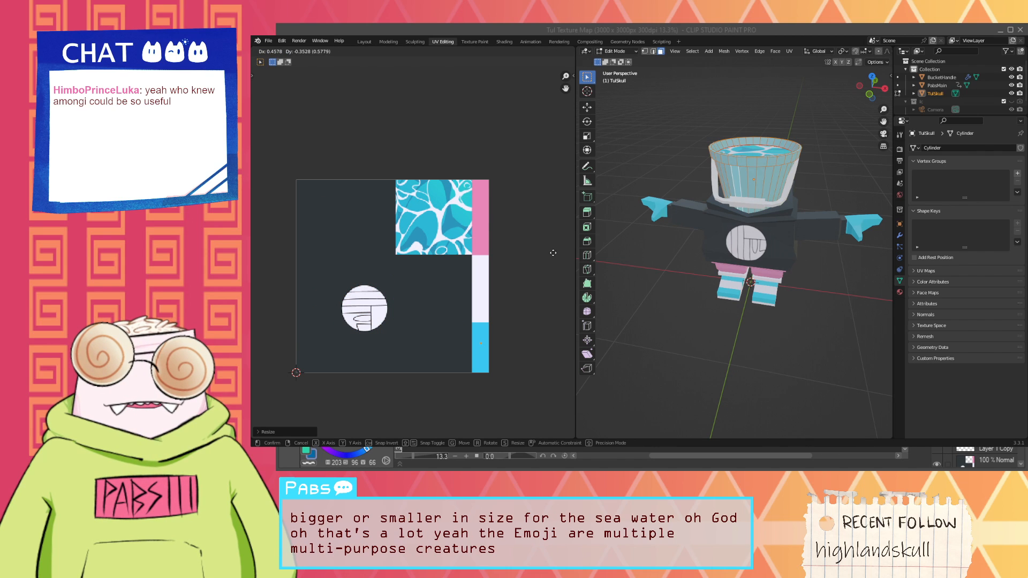
left_click(553, 253)
middle_click_drag(672, 121, 643, 135)
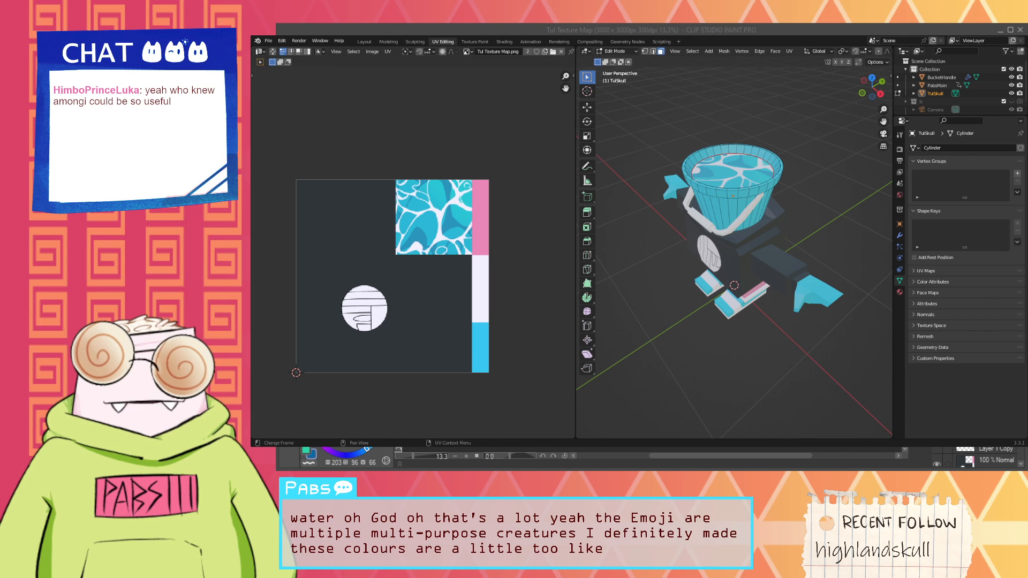
Step: Switch to the Tul Texture Map in Clip Studio Paint and group Layer 3, Layer 3 Copy, Layer 4 and Layer 1 Copy in a new folder
key("alt+Tab")
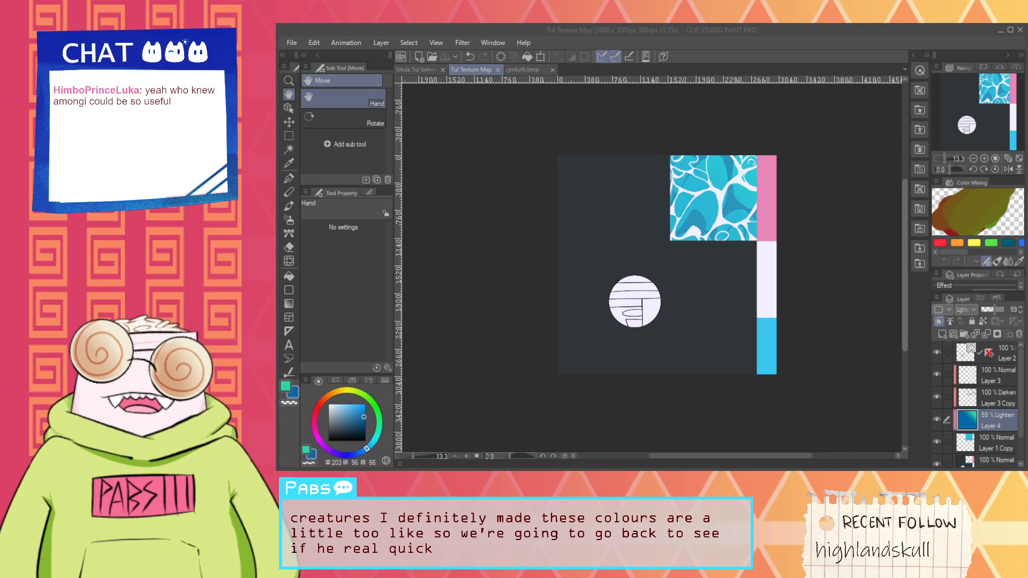
scroll(814, 215, "up", 3)
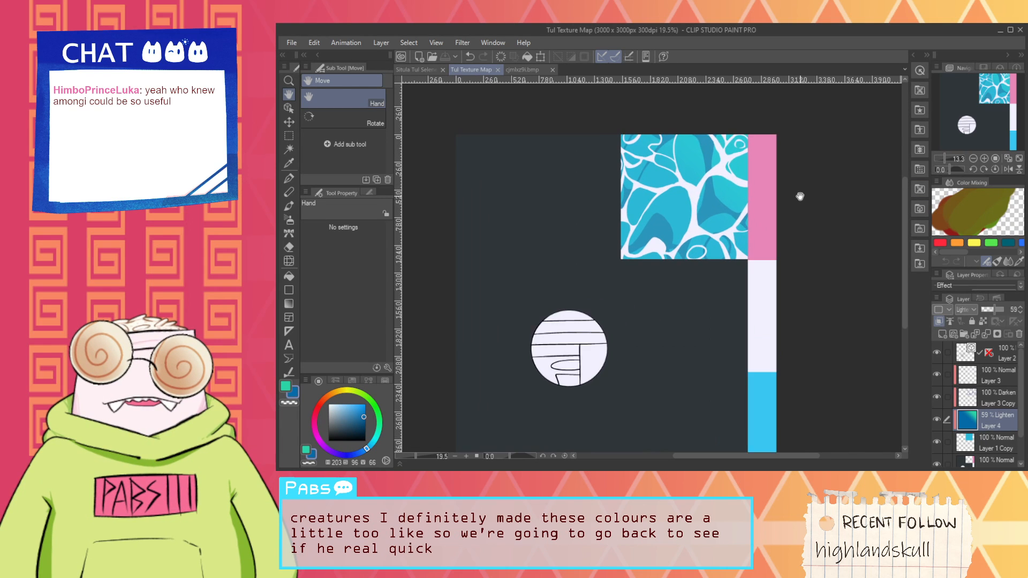
left_click(981, 375)
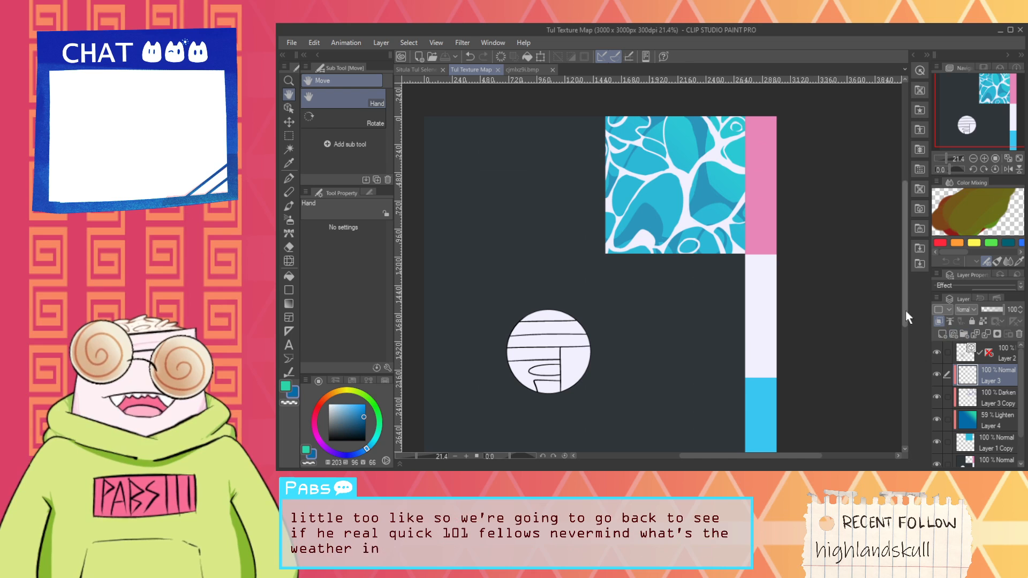
left_click(964, 334)
left_click(985, 397)
scroll(988, 406, "down", 1)
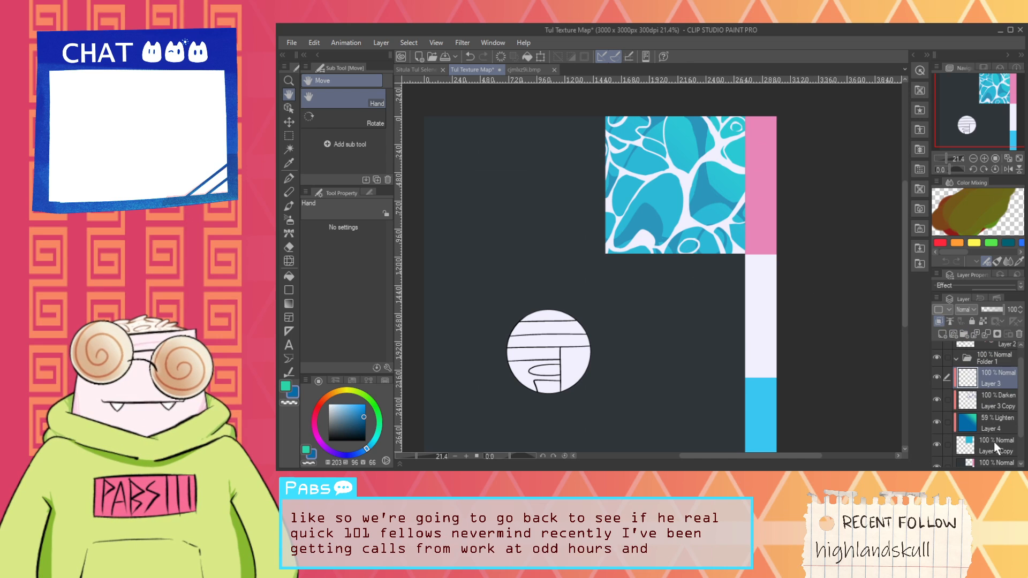
left_click(994, 443, "shift")
left_click_drag(976, 380, 977, 357)
left_click(956, 358)
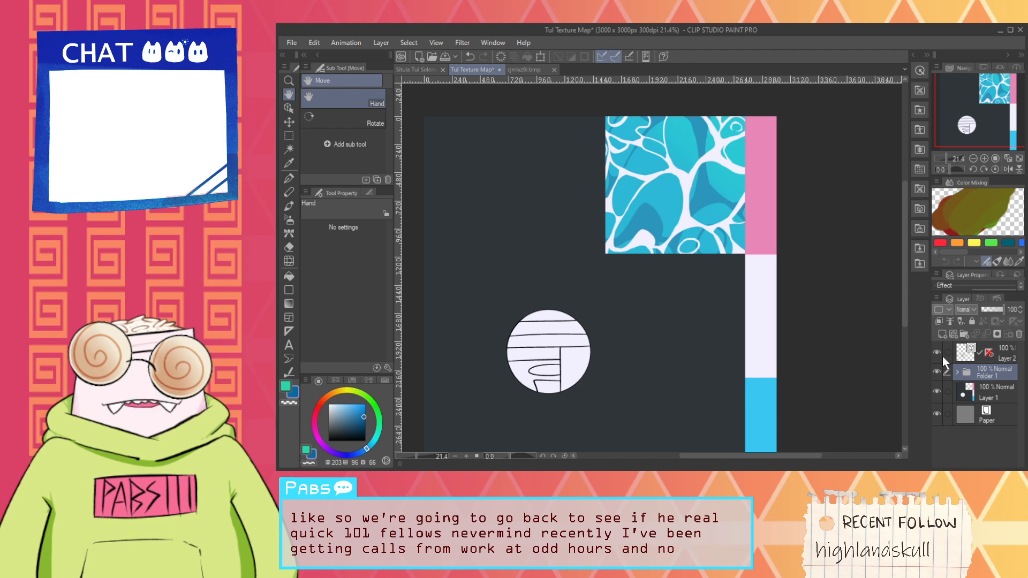
scroll(729, 199, "up", 1)
scroll(773, 232, "up", 1)
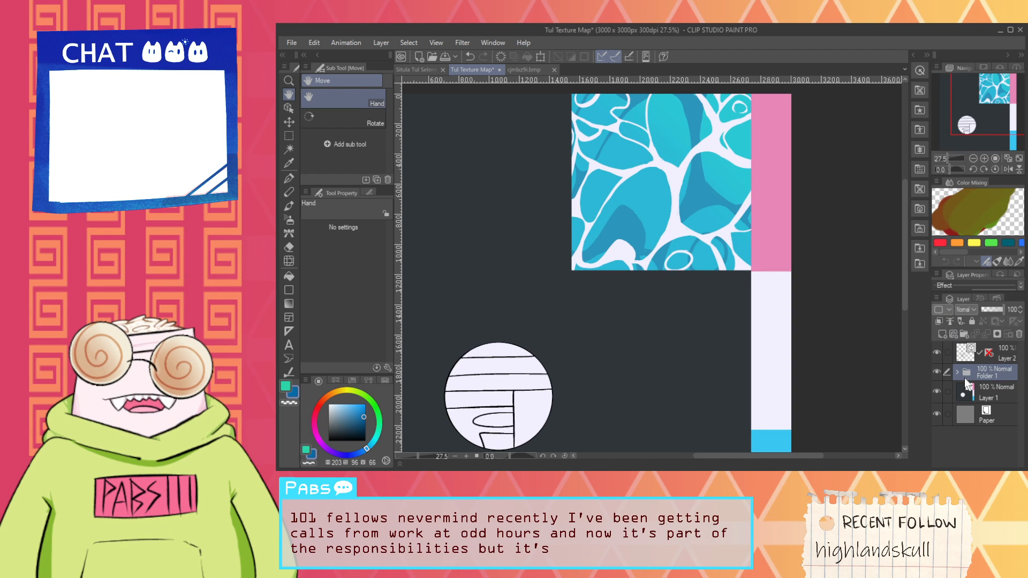
left_click(956, 372)
left_click(964, 390)
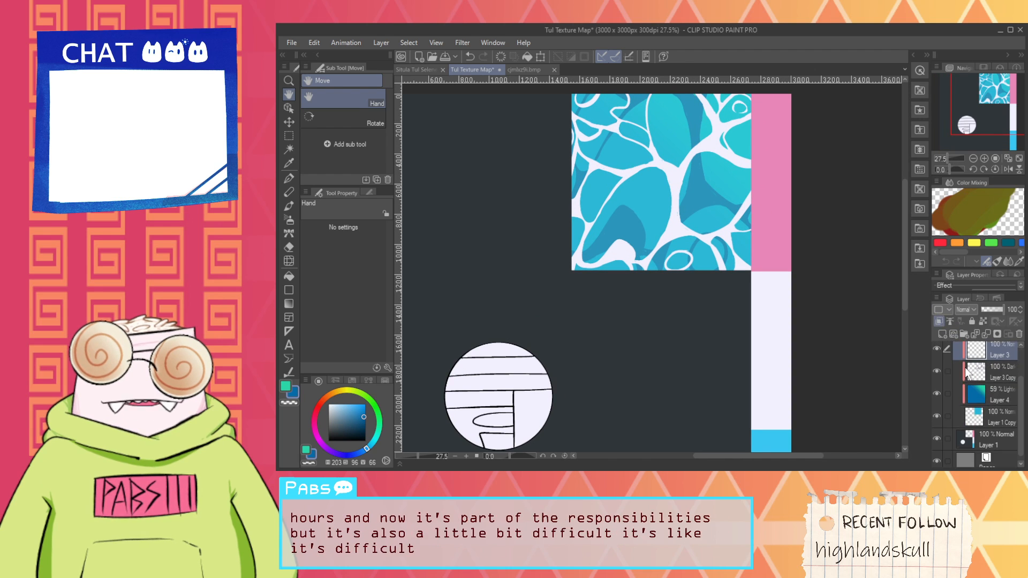
scroll(956, 364, "down", 1)
left_click(955, 356)
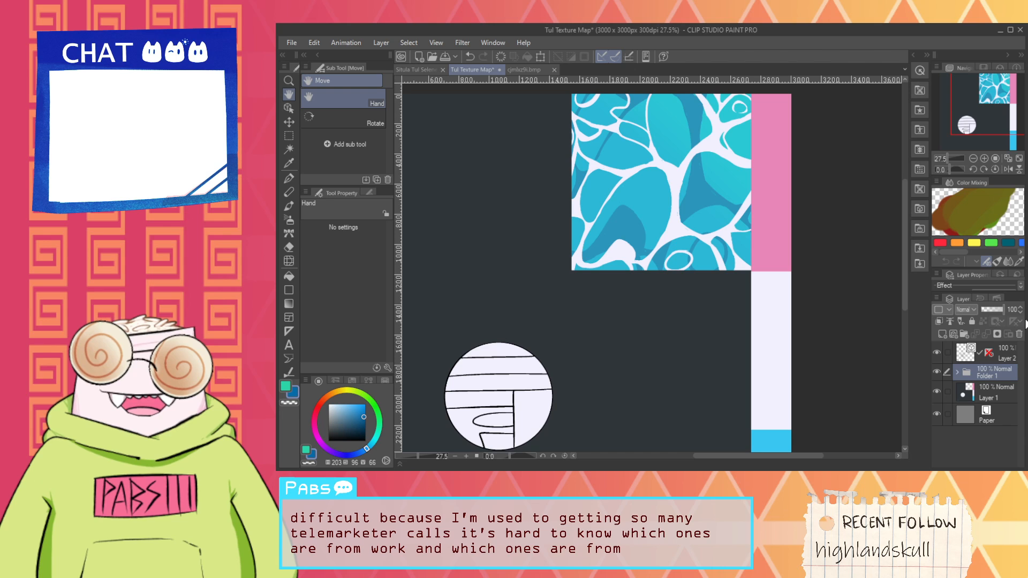
Step: Duplicate Folder 1, hide the original folder, and merge the copy into a single layer
key("ctrl+v")
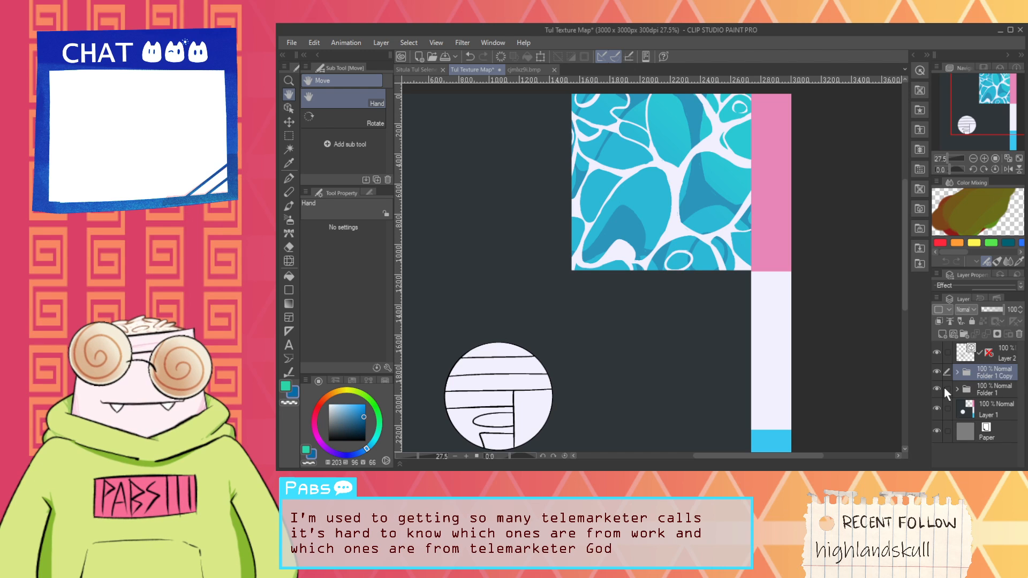
left_click(944, 388)
left_click(937, 391)
left_click(984, 370)
right_click(985, 369)
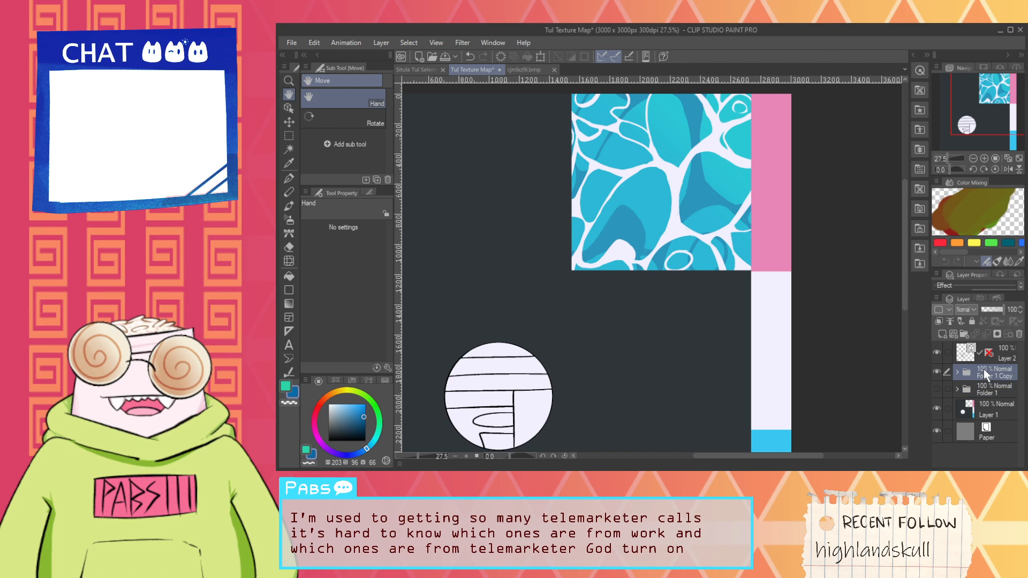
left_click(1019, 325)
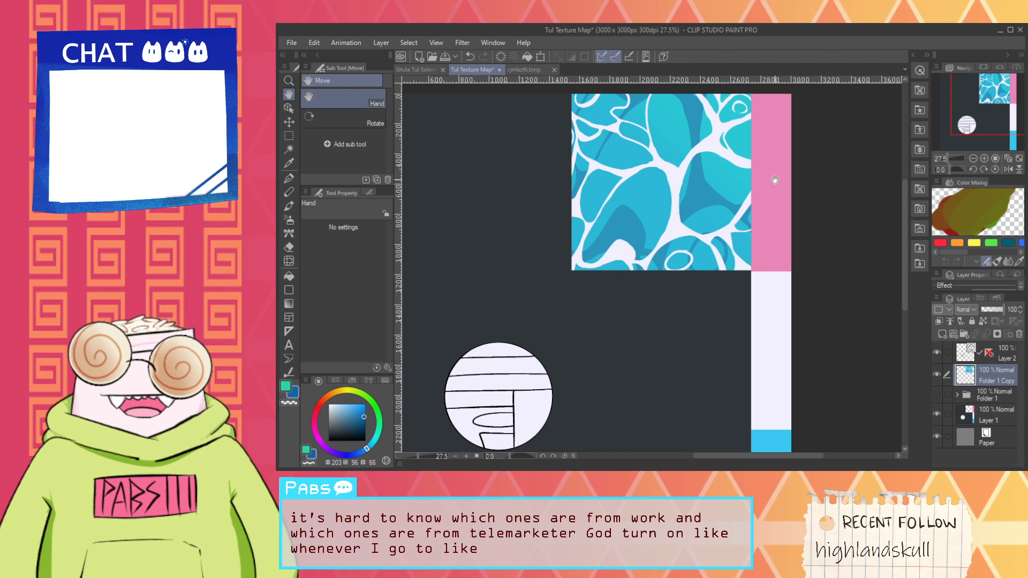
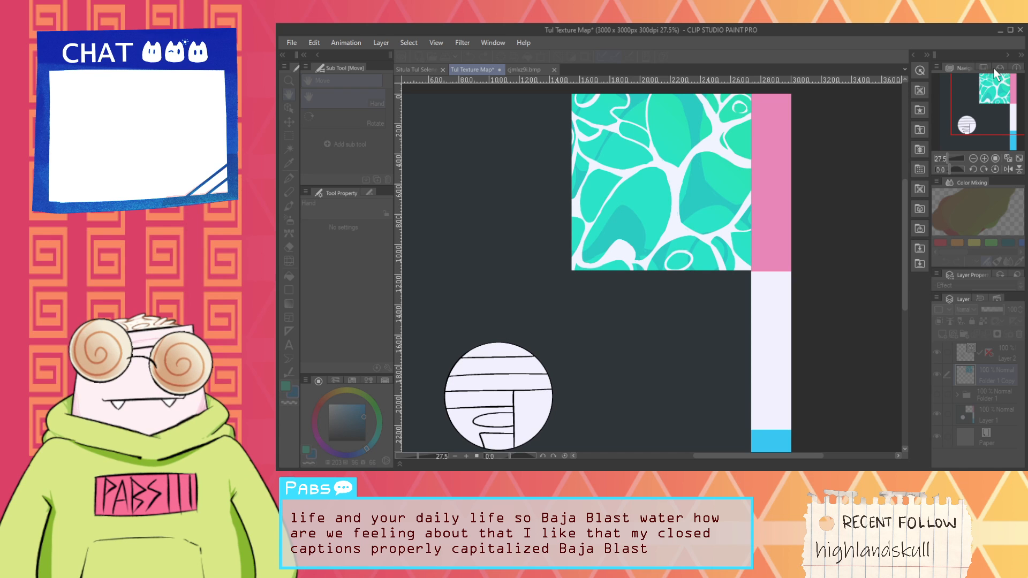
Step: Save the texture map with the merged water pattern's hue shifted to turquoise green
scroll(856, 106, "down", 4)
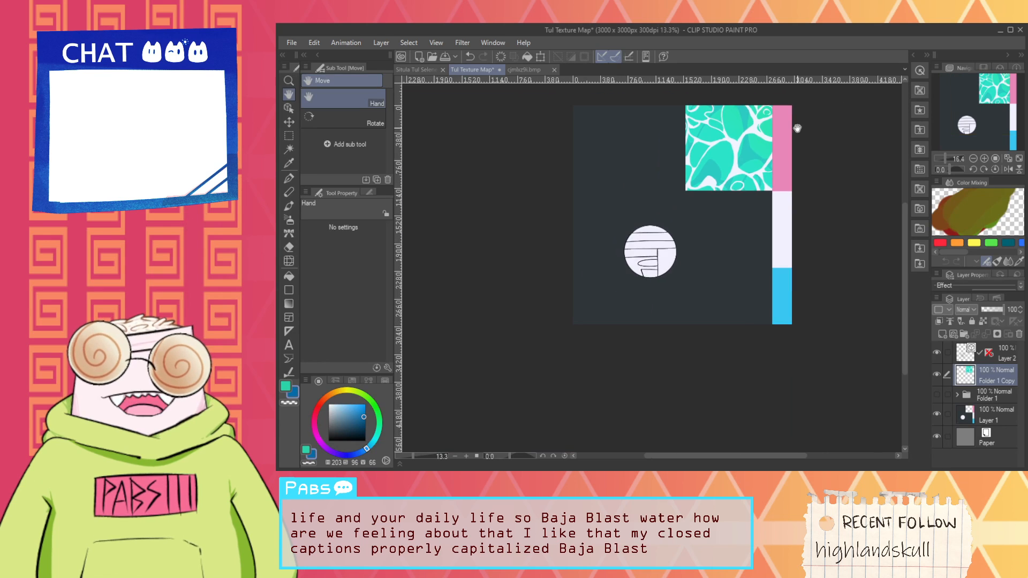
key("ctrl+s")
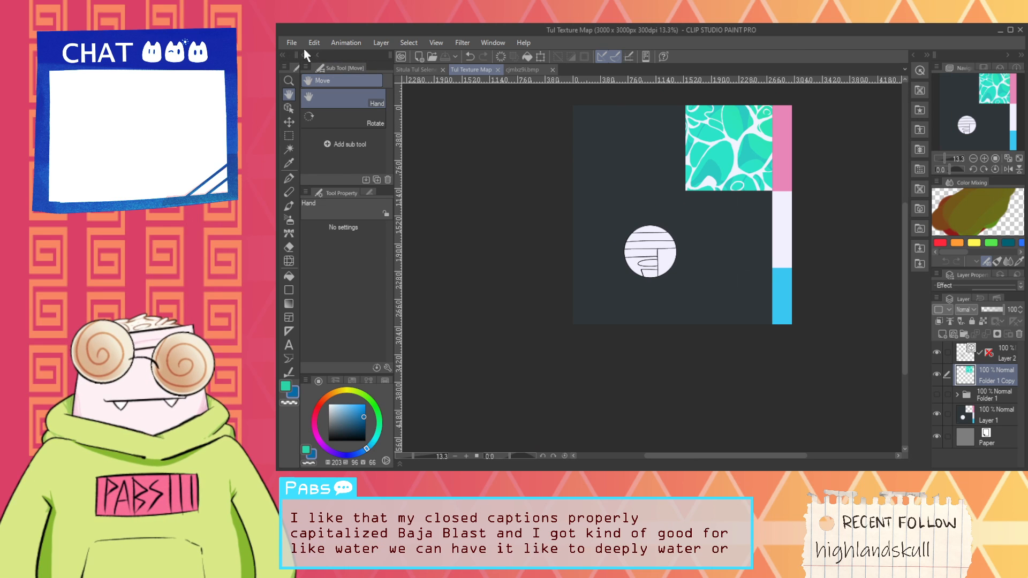
key("alt+Tab")
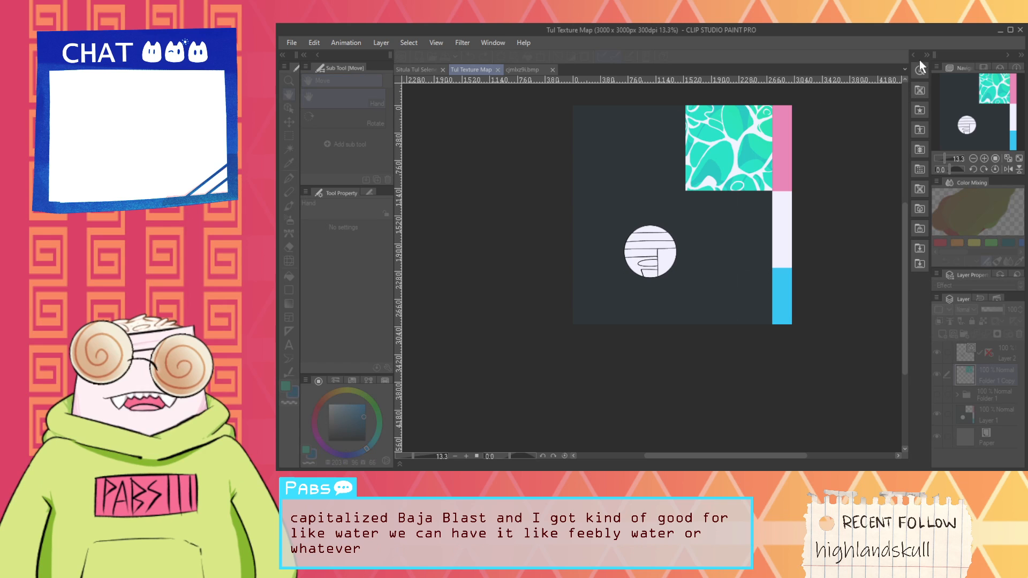
left_click(913, 41)
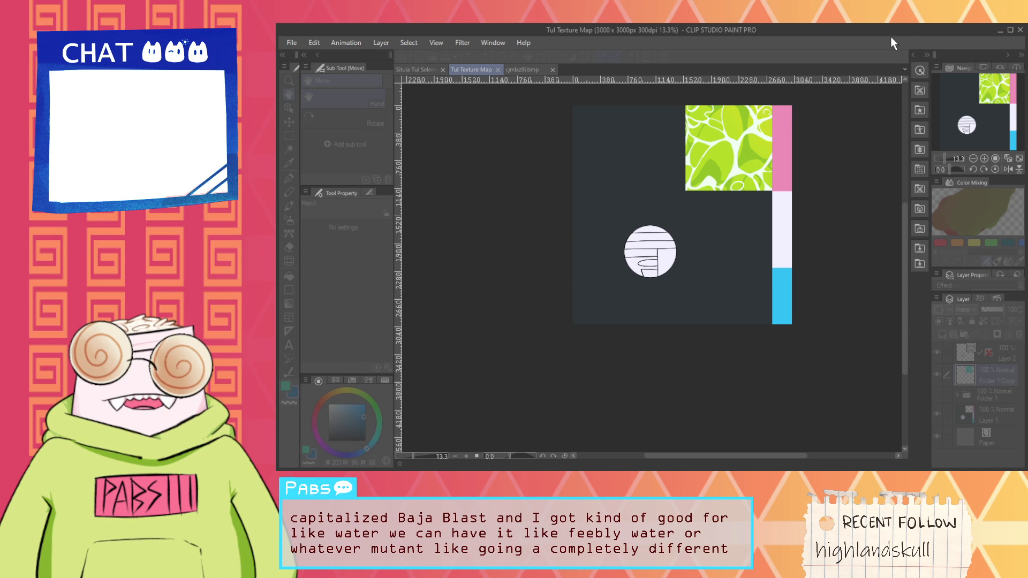
left_click(1009, 37)
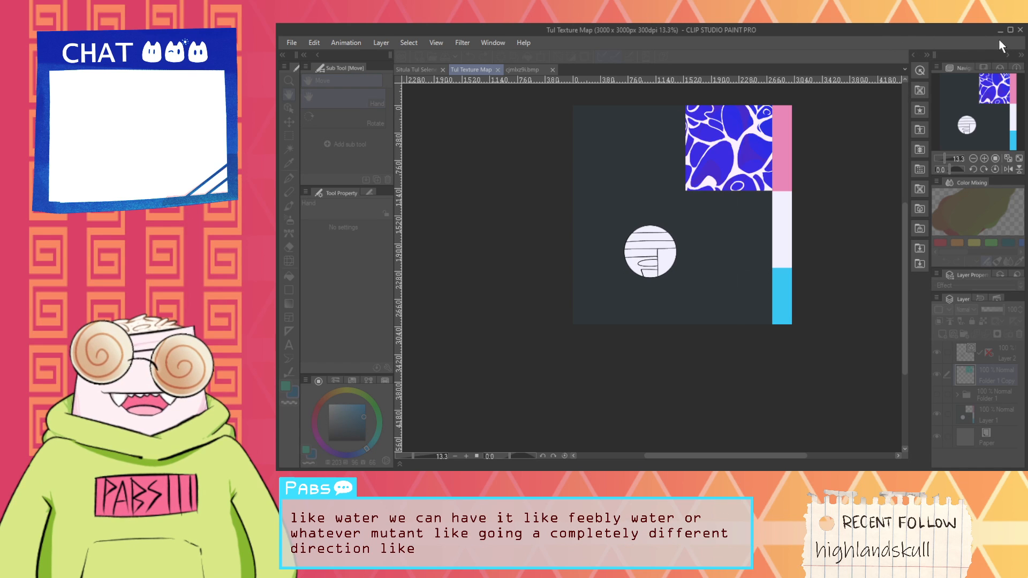
left_click(1009, 43)
left_click(994, 41)
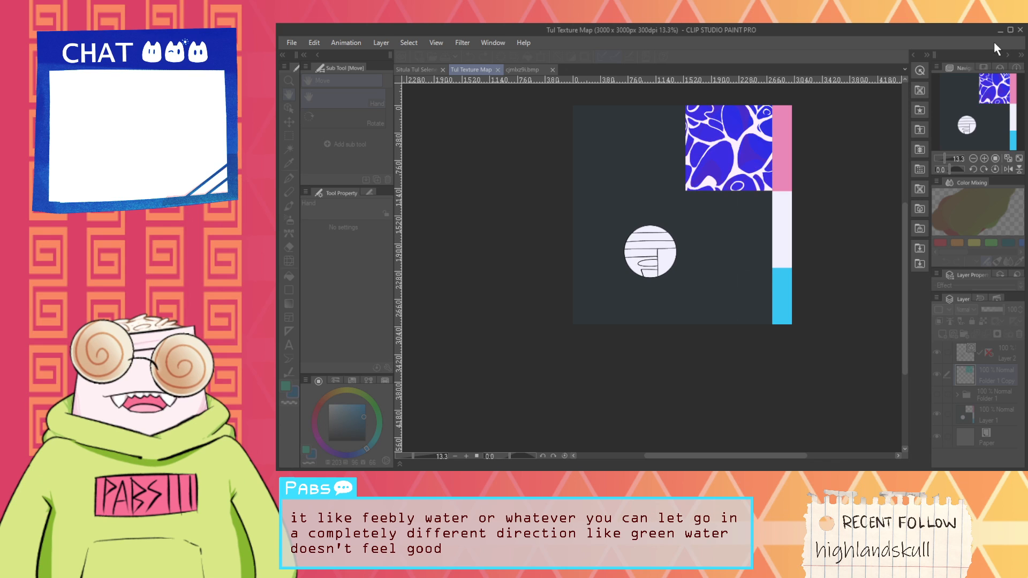
left_click(977, 39)
scroll(811, 121, "up", 1)
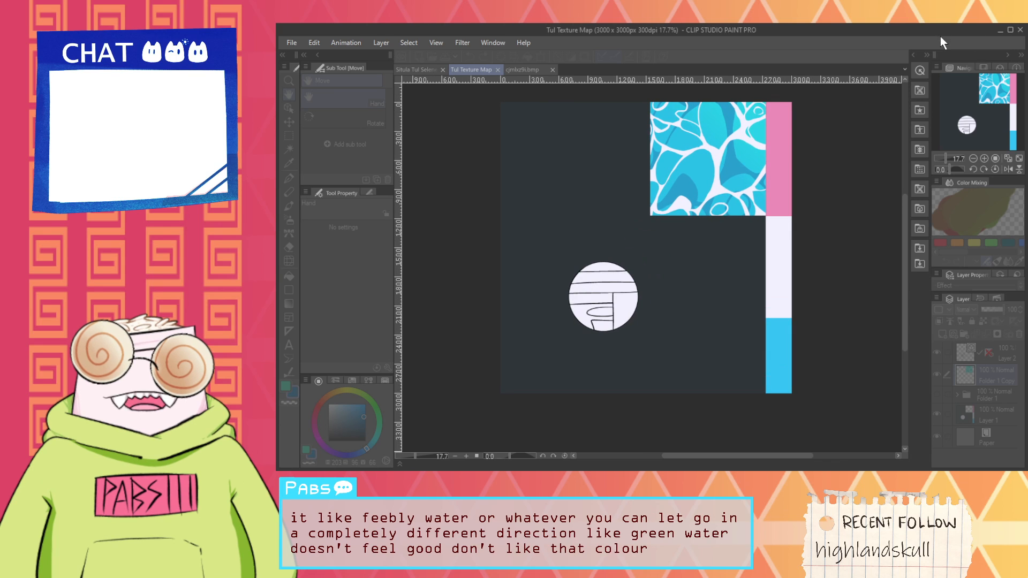
left_click_drag(941, 37, 866, 37)
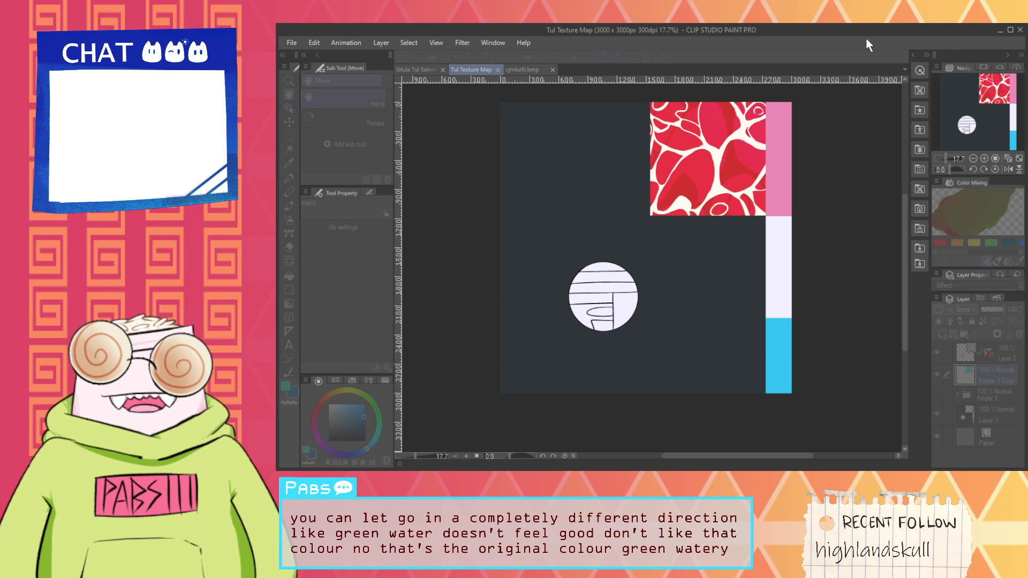
key("Escape")
Step: Fine-tune the hue of the merged water pattern layer, keeping it turquoise green
scroll(820, 71, "up", 3)
scroll(795, 215, "down", 1)
scroll(793, 399, "up", 4)
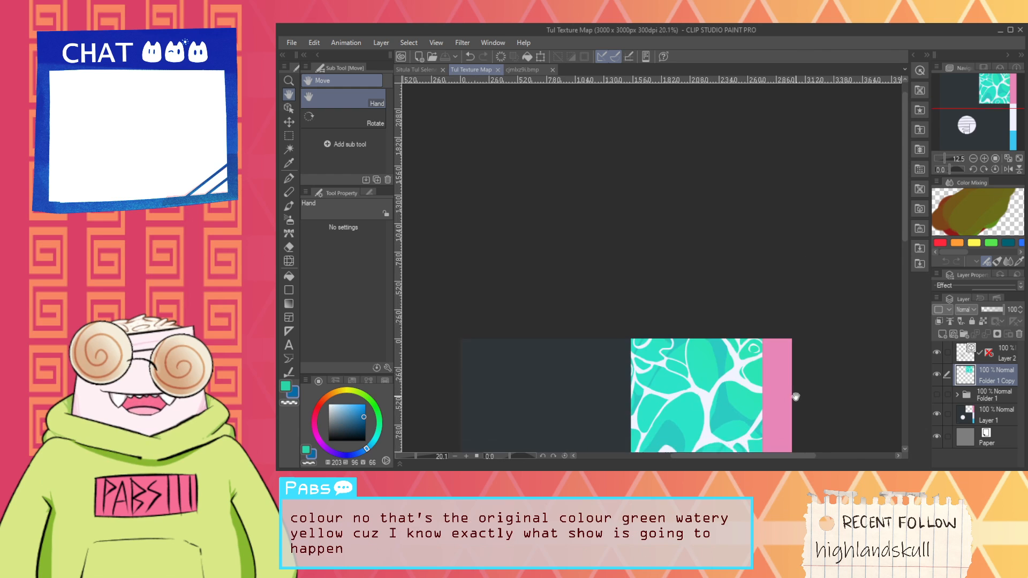
left_click_drag(763, 381, 746, 271)
key("ctrl+u")
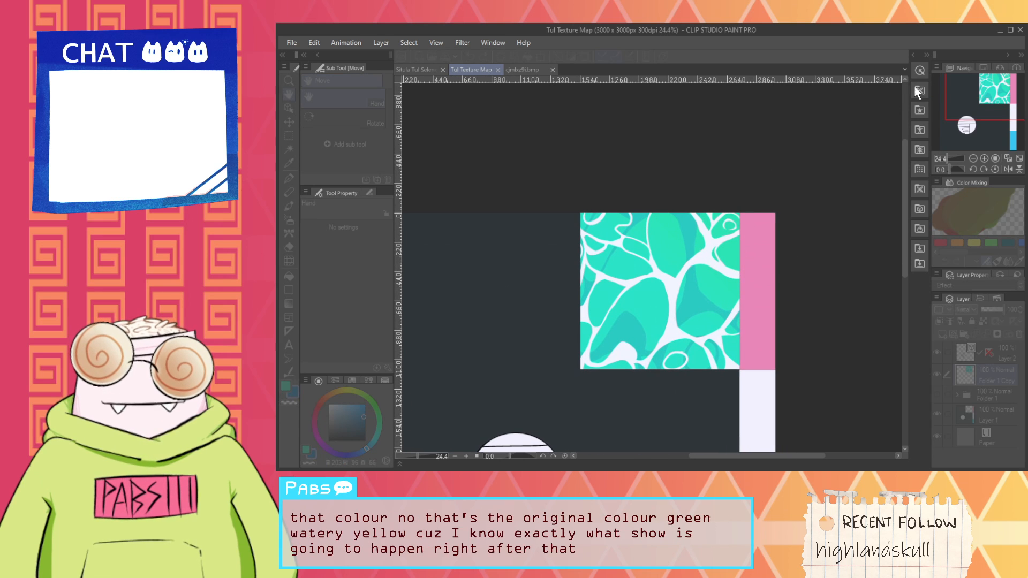
left_click(975, 39)
left_click_drag(975, 39, 959, 38)
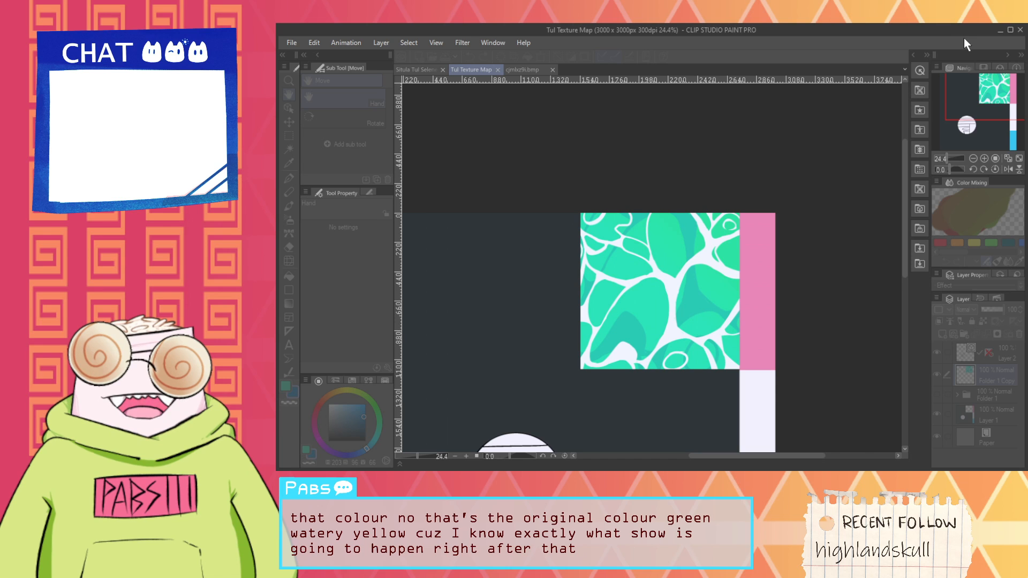
left_click(999, 37)
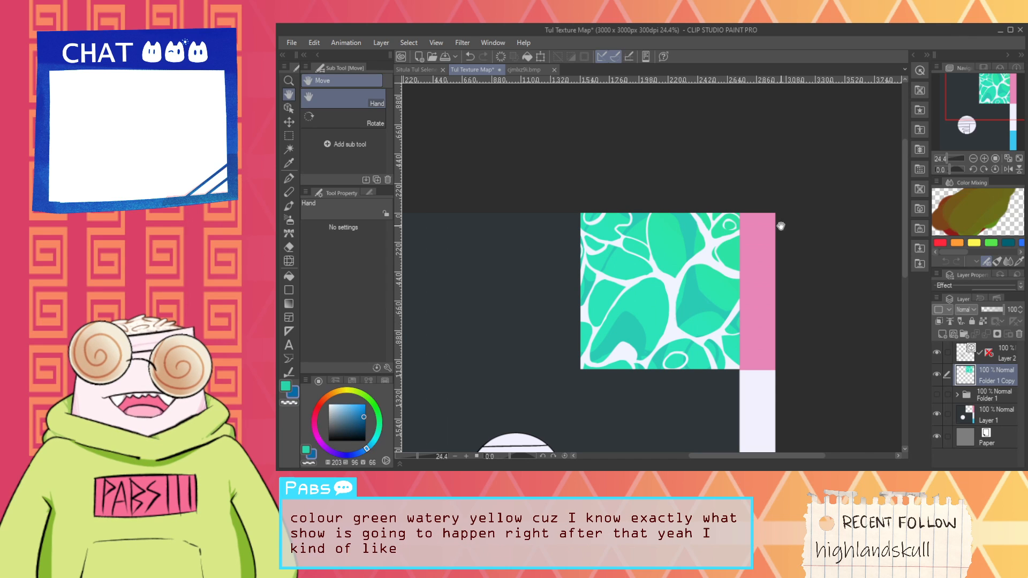
Step: Save the texture map and export the recoloured version over Tul Texture Map.png
scroll(780, 226, "down", 3)
key("ctrl+s")
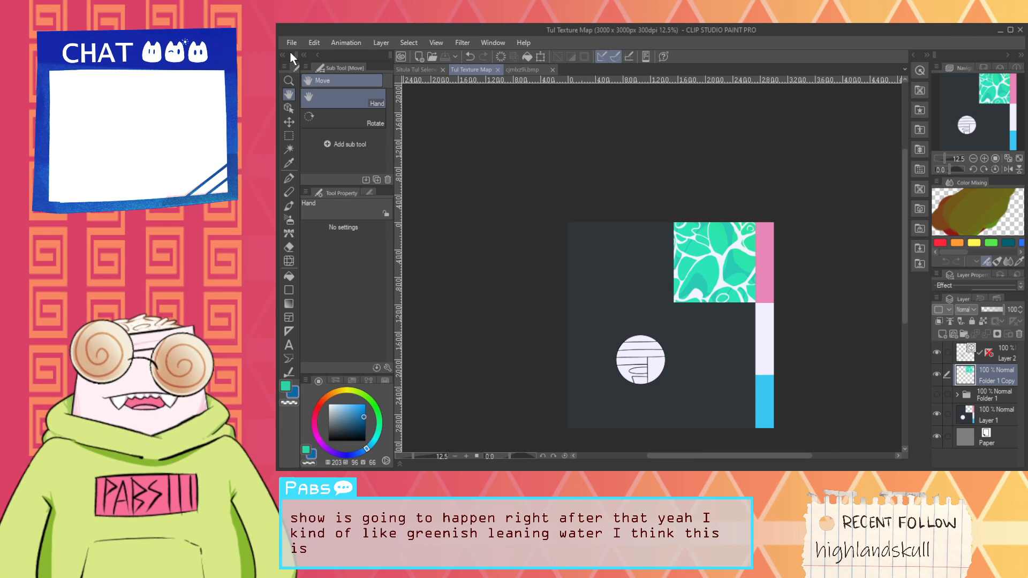
left_click(291, 46)
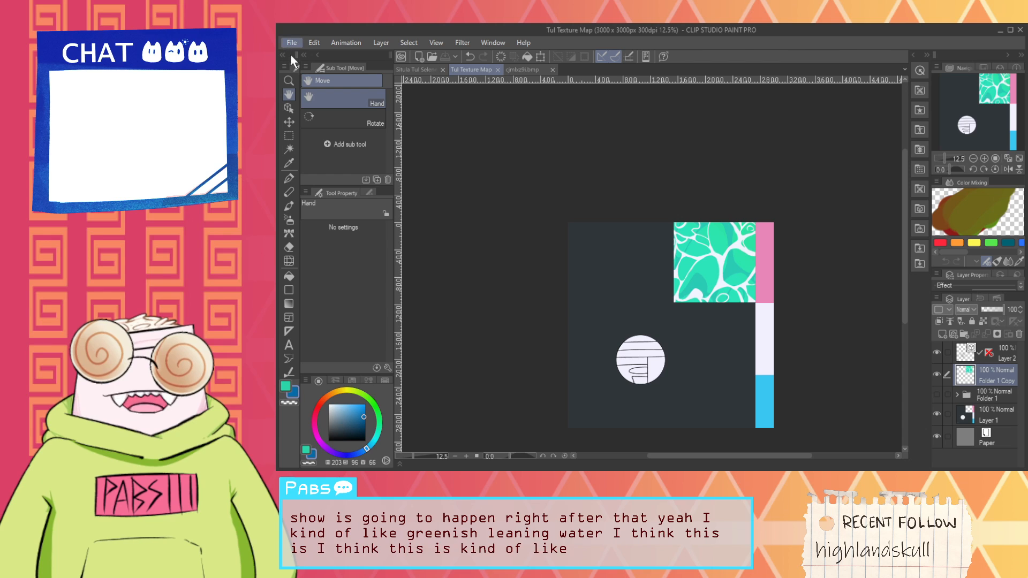
left_click(500, 212)
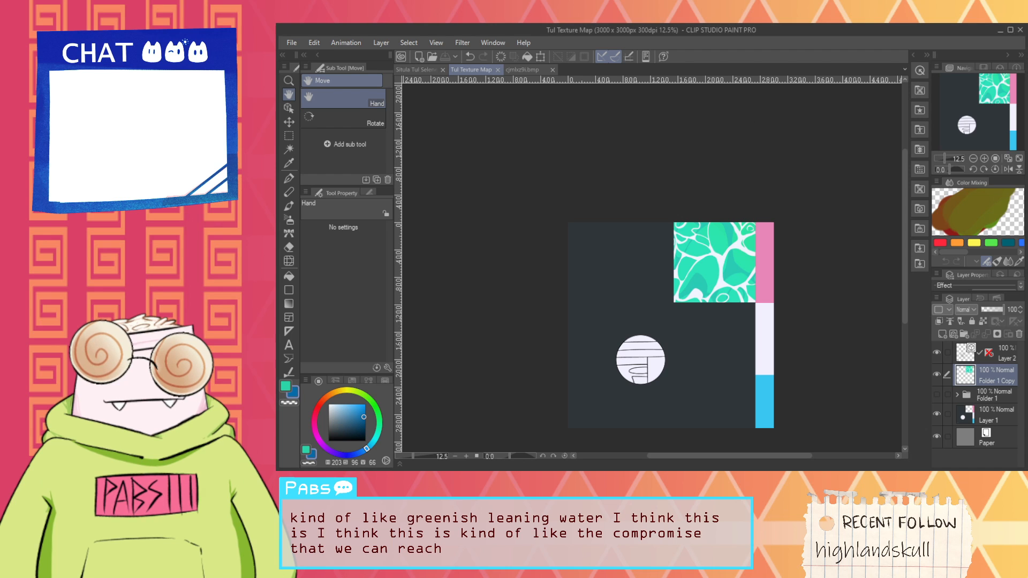
Step: Switch to Blender and reload the Tul Texture Map image so the bucket's water uses the green pattern
key("alt+Tab")
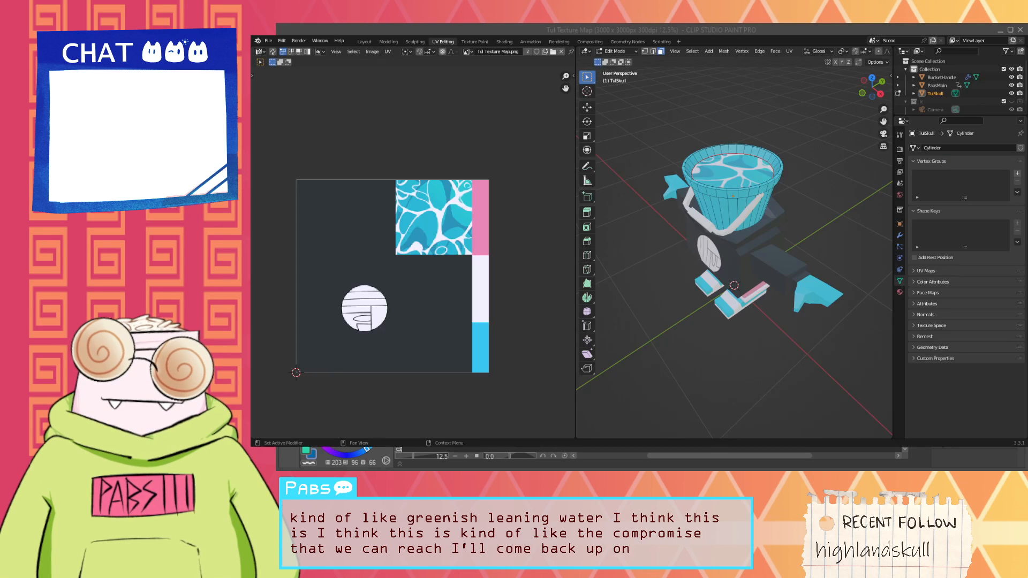
middle_click_drag(679, 253, 692, 265)
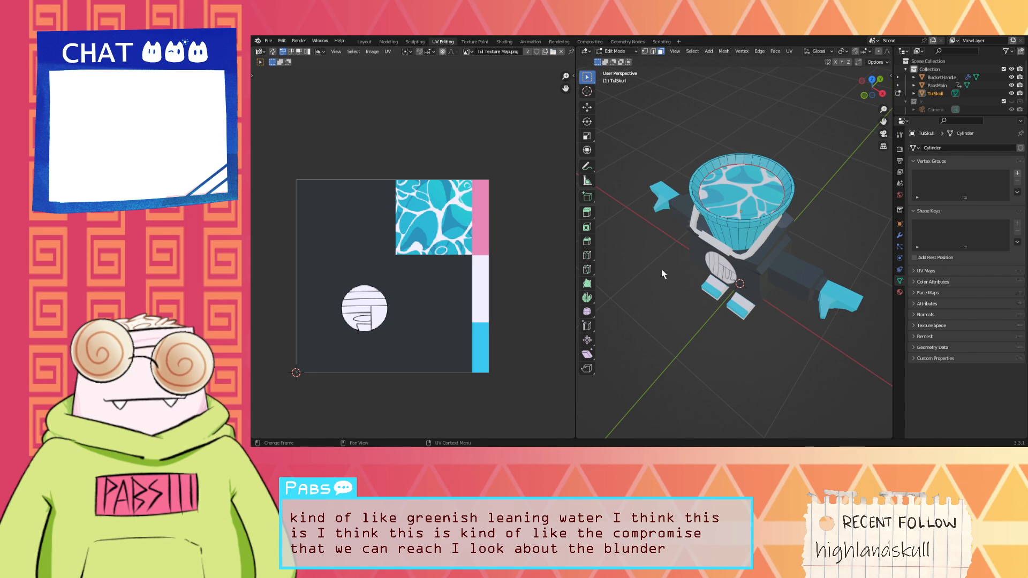
middle_click_drag(777, 245, 821, 198)
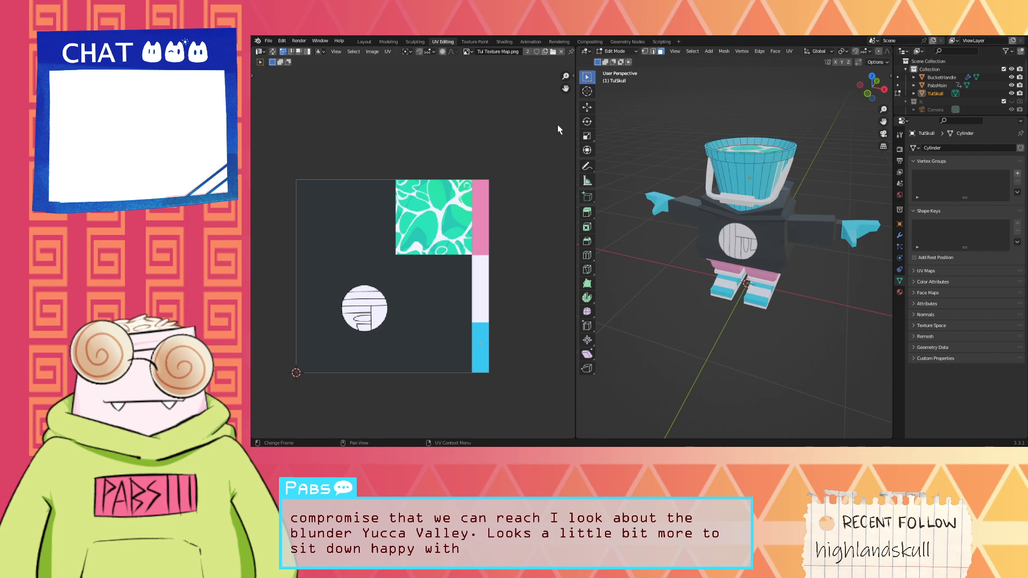
Step: Select the BucketHandle object and give it a new material with the default white base colour
left_click(898, 77)
middle_click_drag(796, 150, 574, 97)
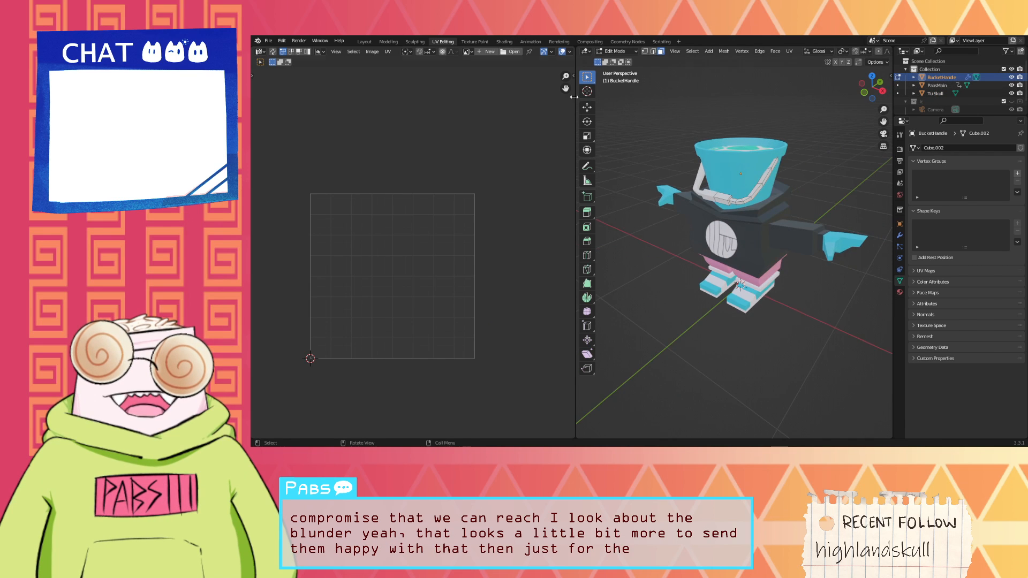
left_click(507, 41)
left_click(525, 41)
left_click(510, 41)
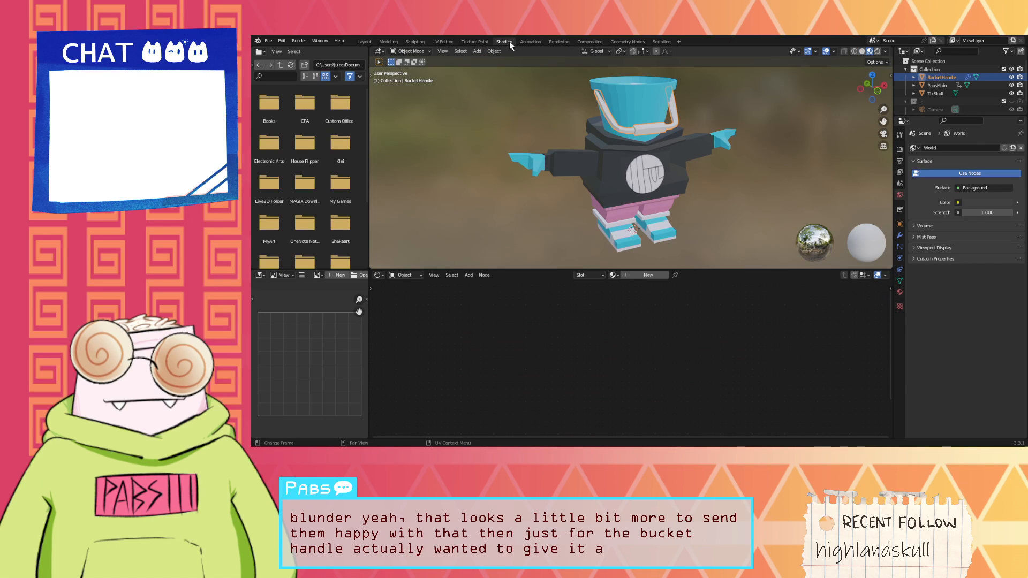
left_click(625, 276)
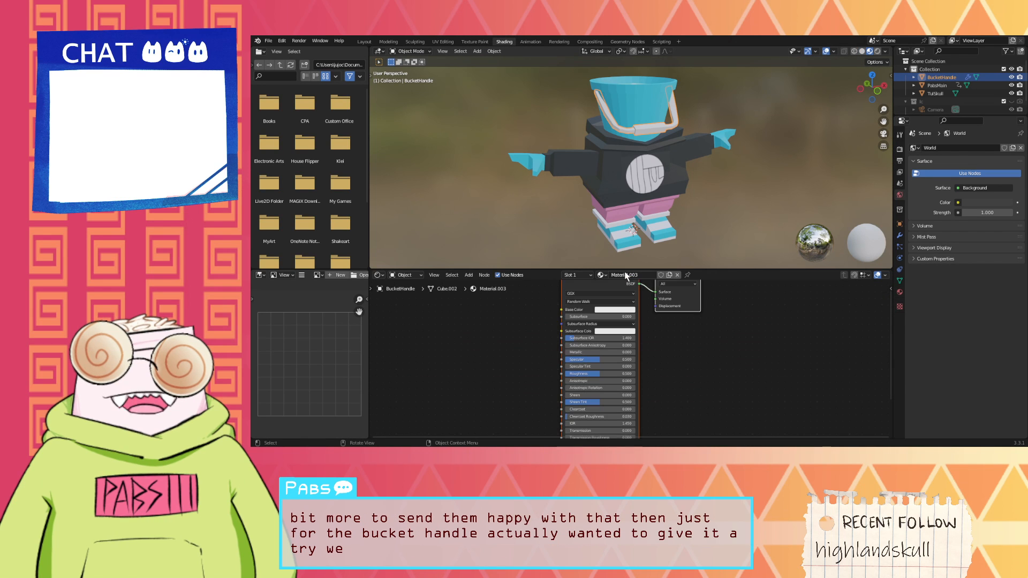
middle_click_drag(692, 149, 696, 107)
middle_click_drag(515, 152, 478, 109)
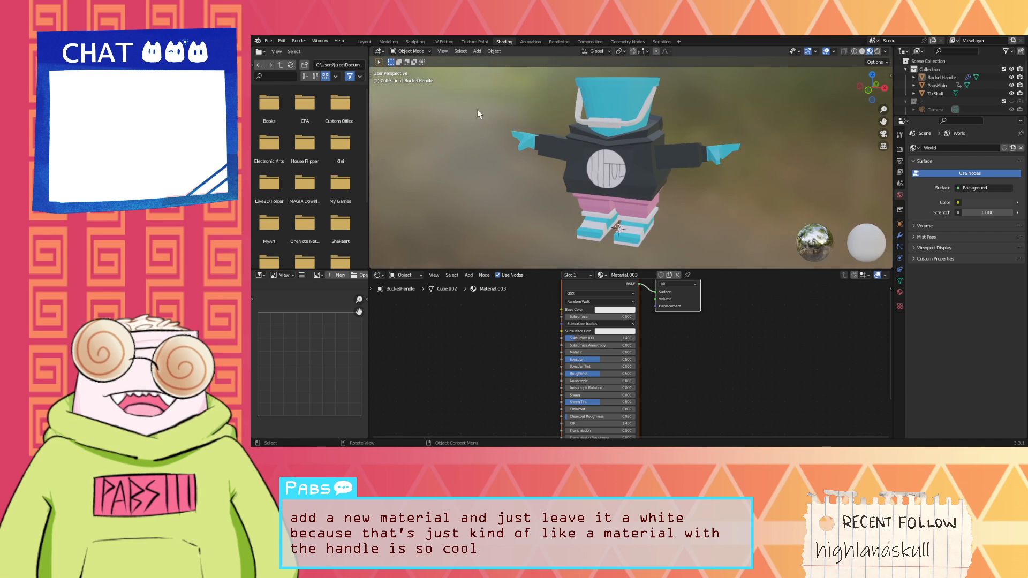
Step: In the Modeling workspace, apply the BucketHandle's Mirror modifier in Object Mode
left_click(389, 41)
scroll(665, 87, "up", 5)
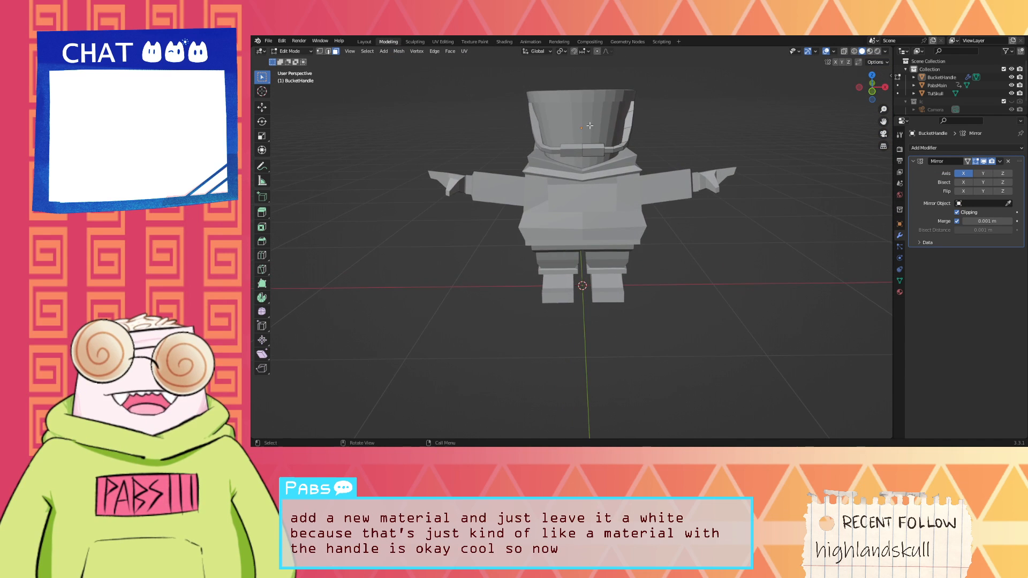
middle_click_drag(666, 86, 681, 116)
scroll(681, 116, "down", 4)
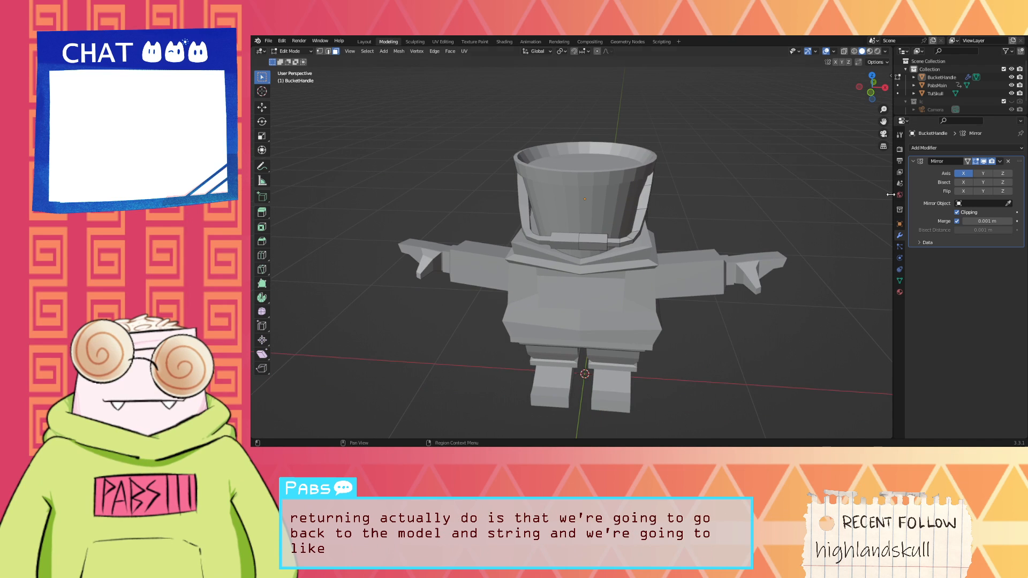
middle_click_drag(798, 176, 831, 172)
left_click(929, 92)
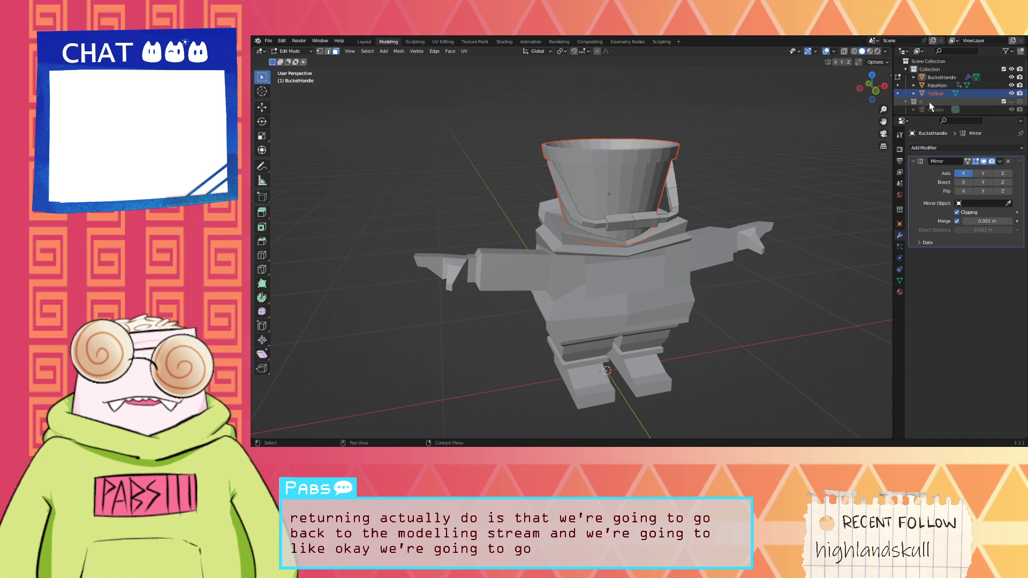
middle_click_drag(820, 124, 806, 127)
left_click(941, 77)
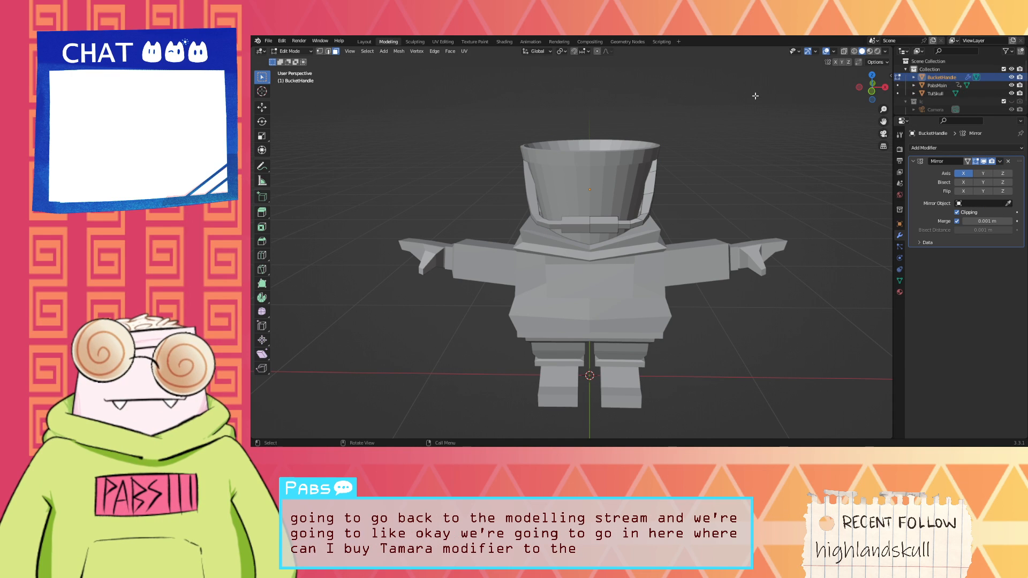
key("Tab")
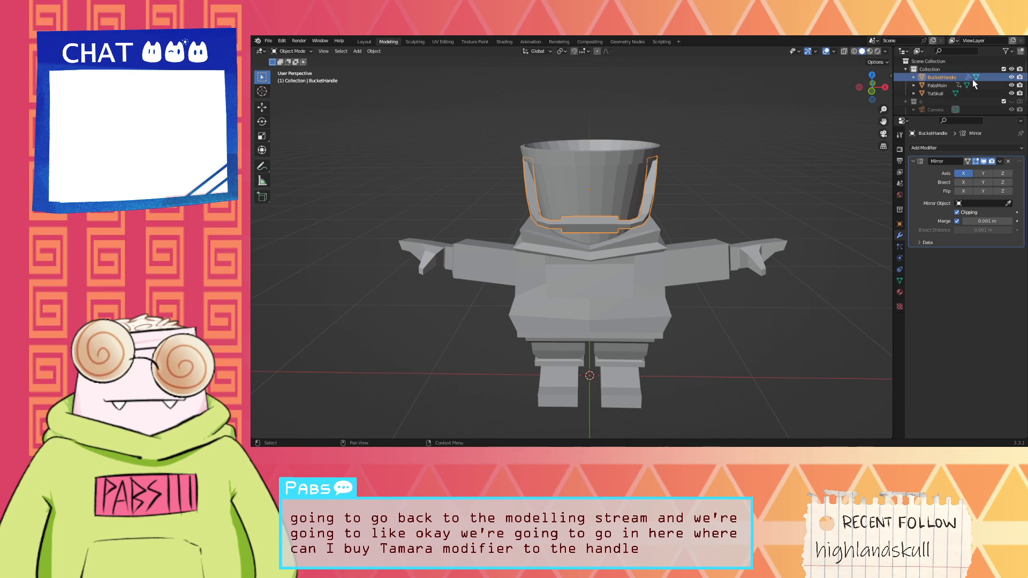
left_click(999, 161)
left_click(986, 171)
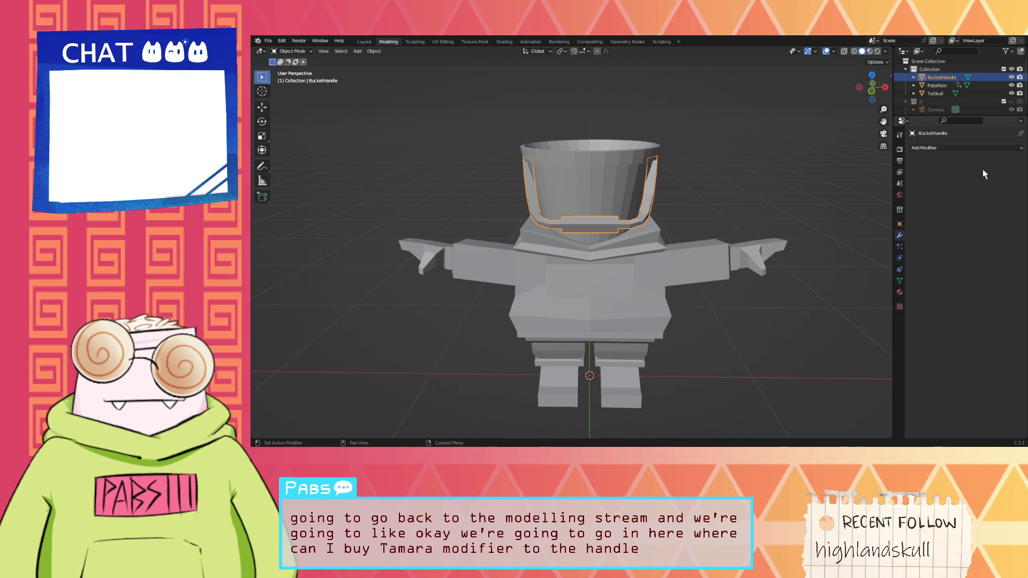
Step: Add a circle mesh to the scene as a new object
left_click(976, 92)
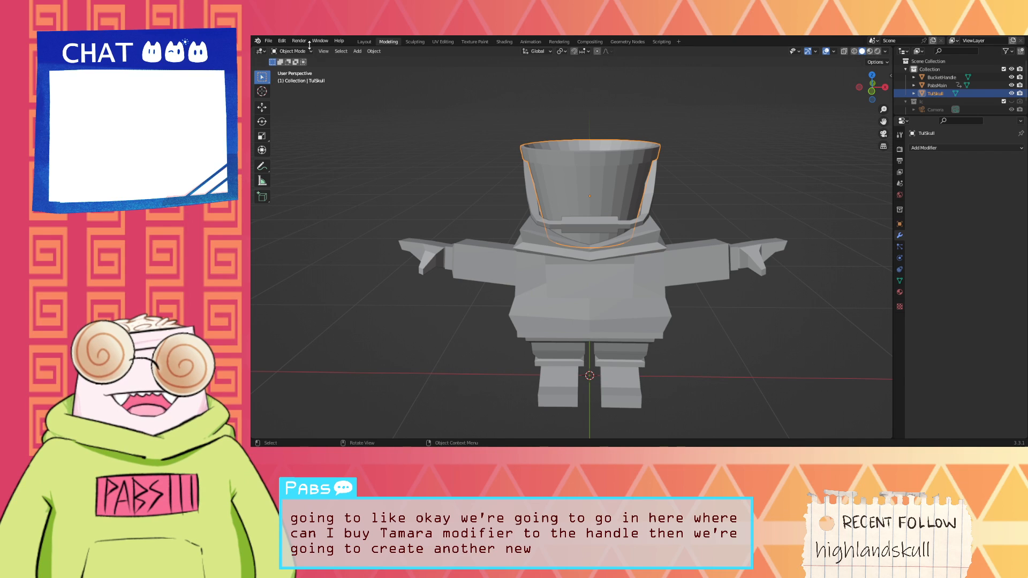
left_click(343, 53)
mouse_move(357, 52)
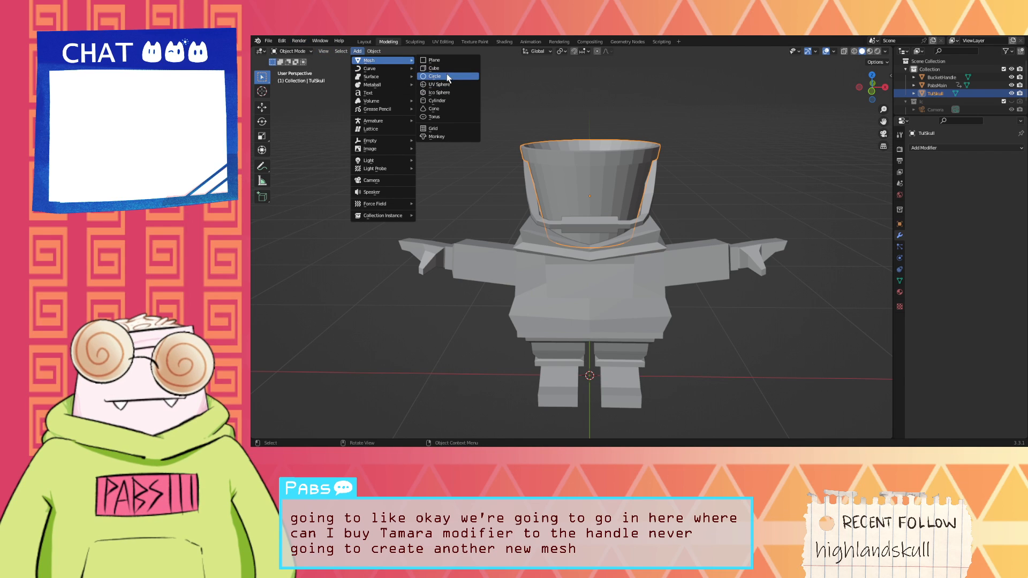
left_click(435, 76)
scroll(571, 129, "down", 3)
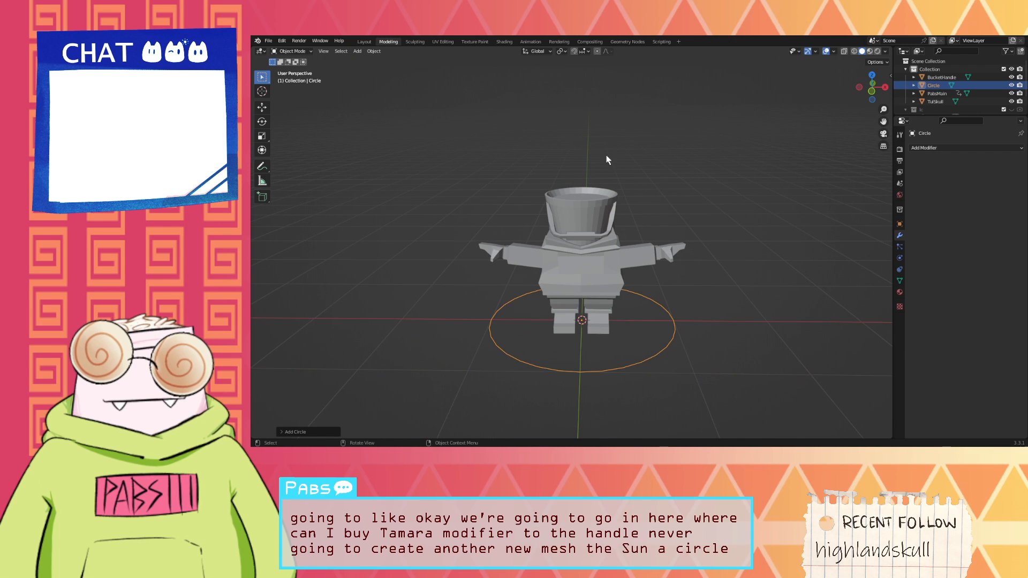
key("g")
key("z")
left_click(624, 65)
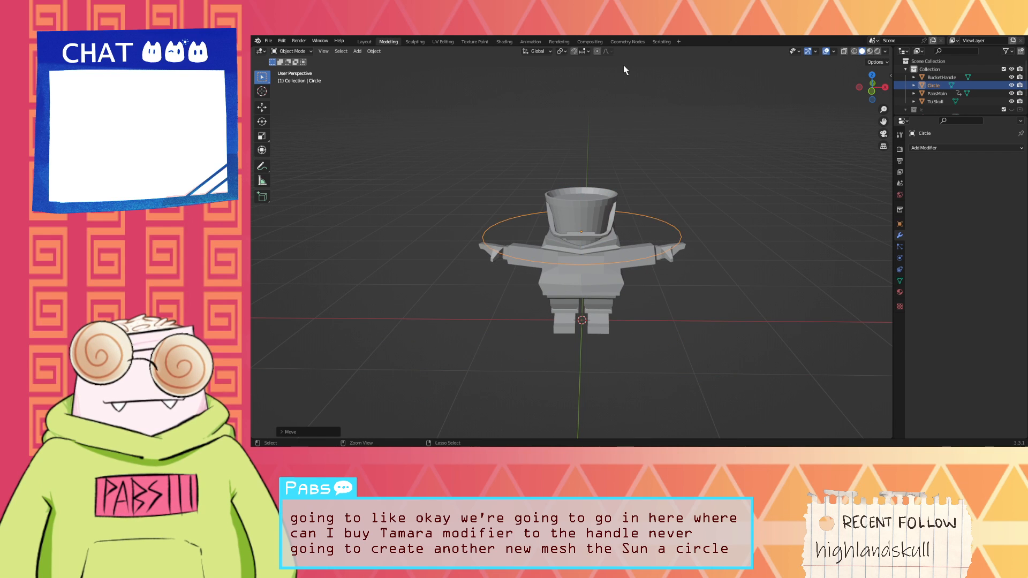
key("ctrl+z")
Step: Raise the circle object slightly above the ground, to a Z location of about 0.22 m
key("g")
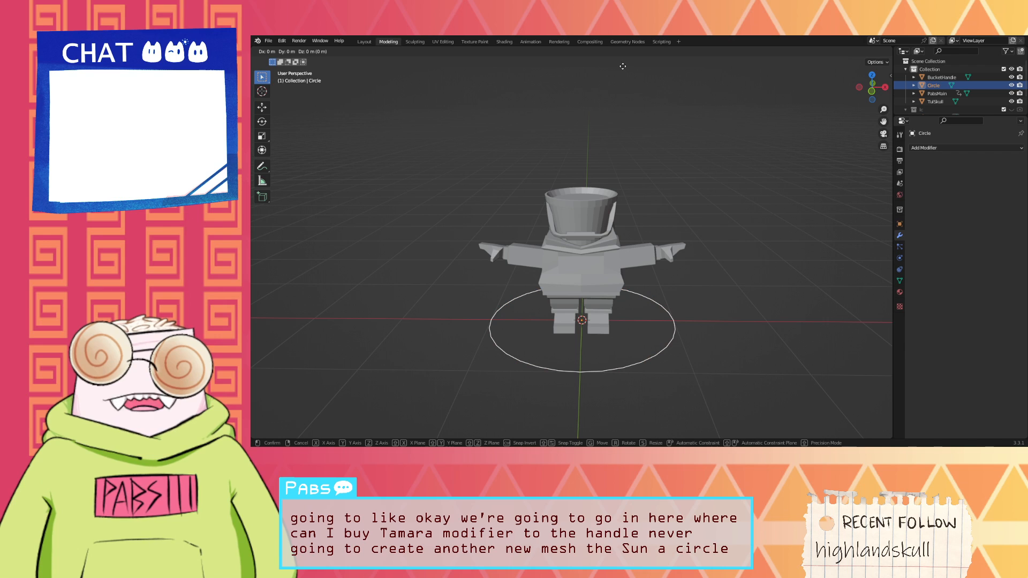
left_click(623, 431)
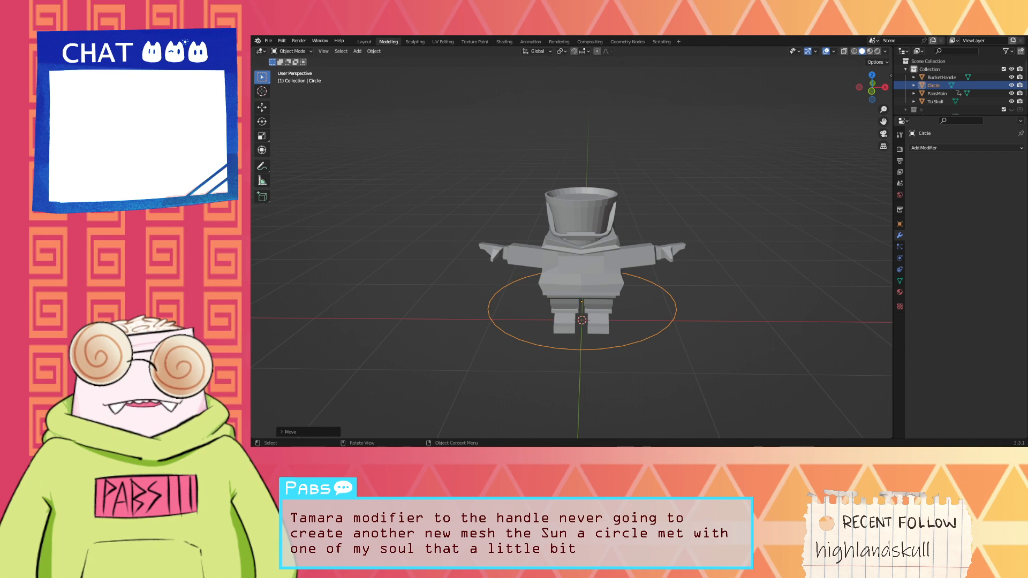
left_click(597, 400)
left_click(606, 351)
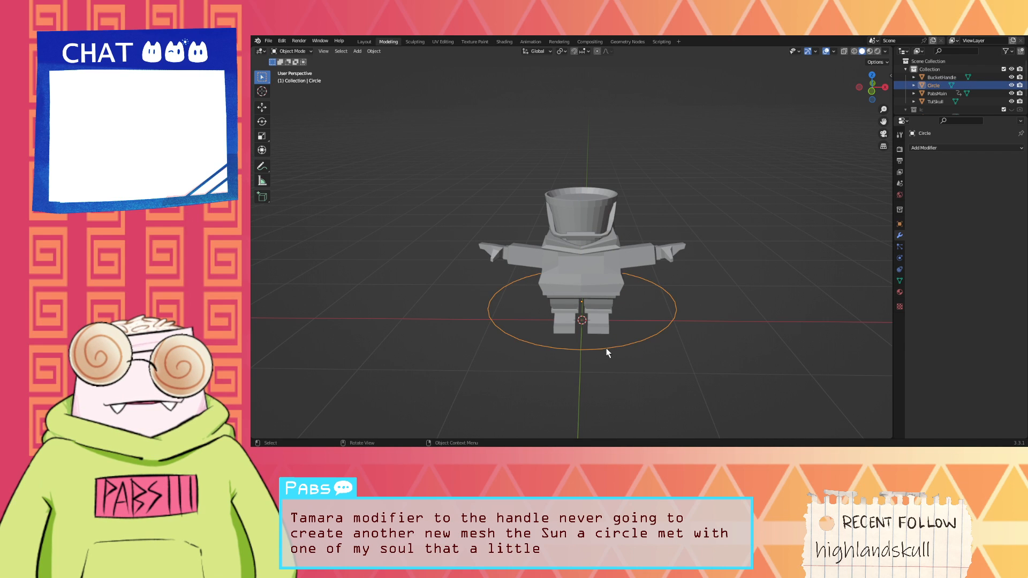
key("Delete")
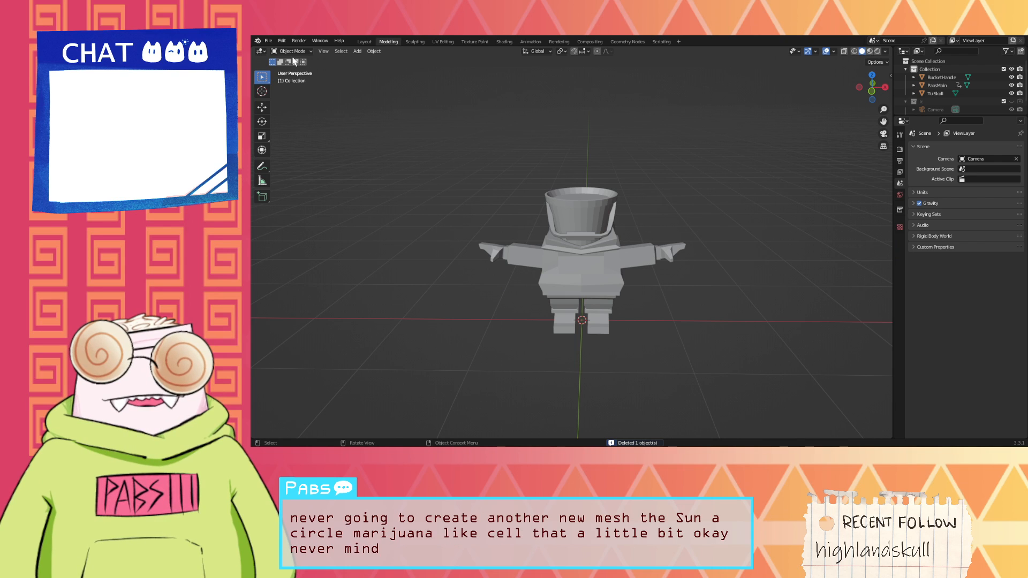
key("ctrl+z")
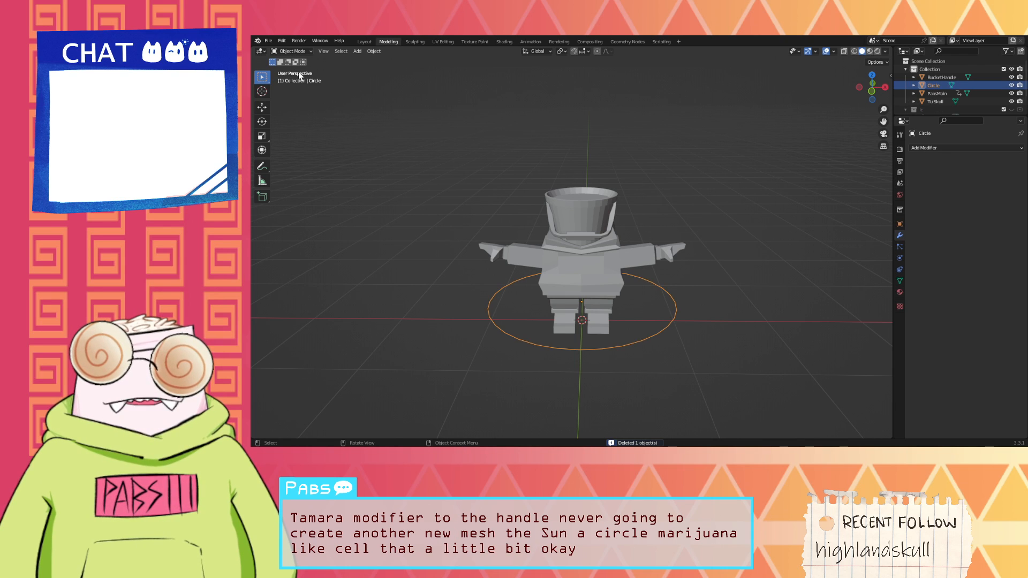
Step: In Edit Mode, fill the circle with a face to make a solid disc
key("Tab")
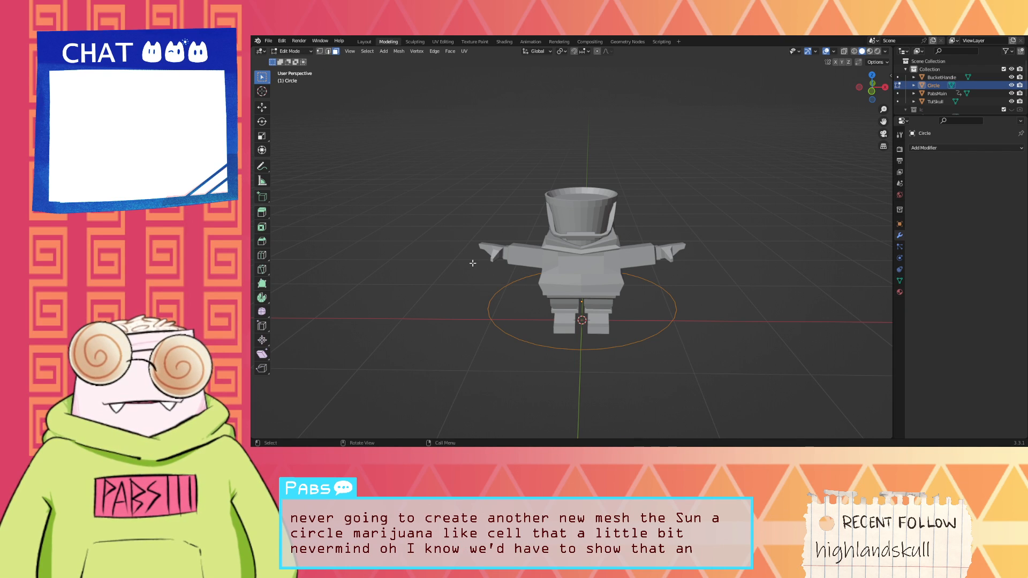
key("f")
middle_click_drag(594, 311, 609, 340)
scroll(609, 340, "up", 4)
scroll(719, 334, "down", 4)
middle_click_drag(720, 334, 672, 335)
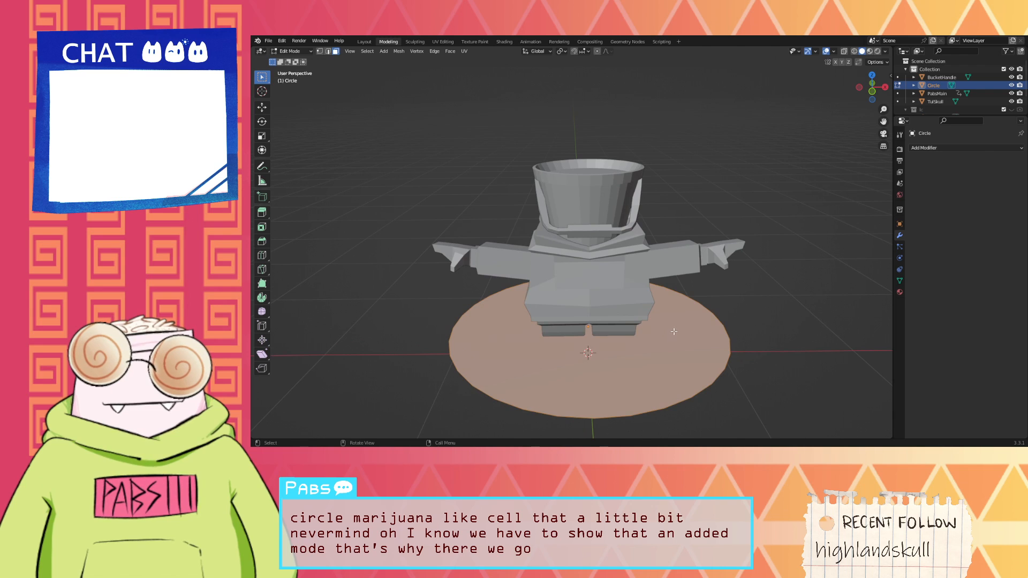
Step: Raise the disc's geometry along the Z axis until it sits at the height of the character's bucket
key("g")
key("z")
left_click(650, 204)
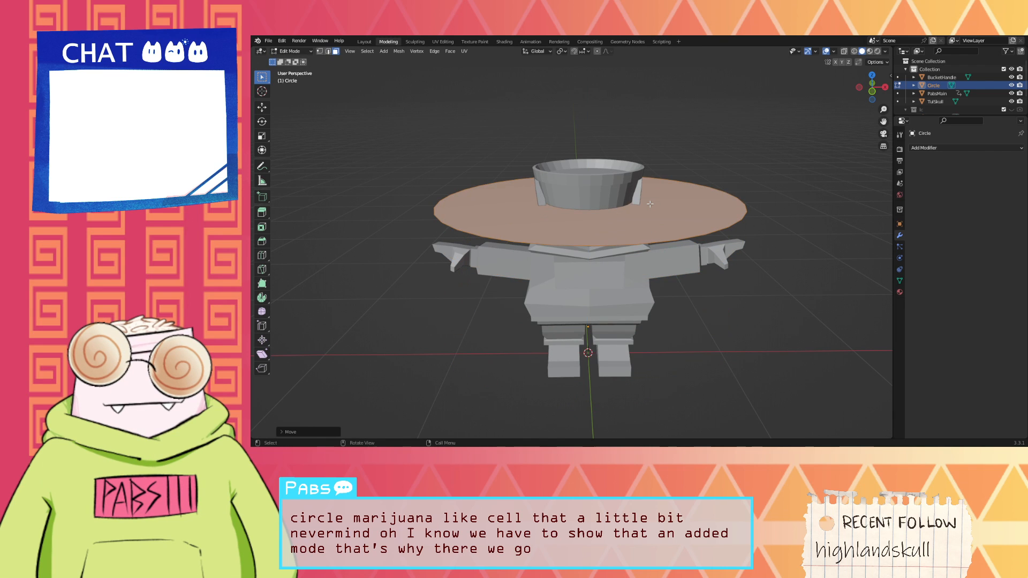
middle_click_drag(670, 219, 674, 199)
key("g")
key("z")
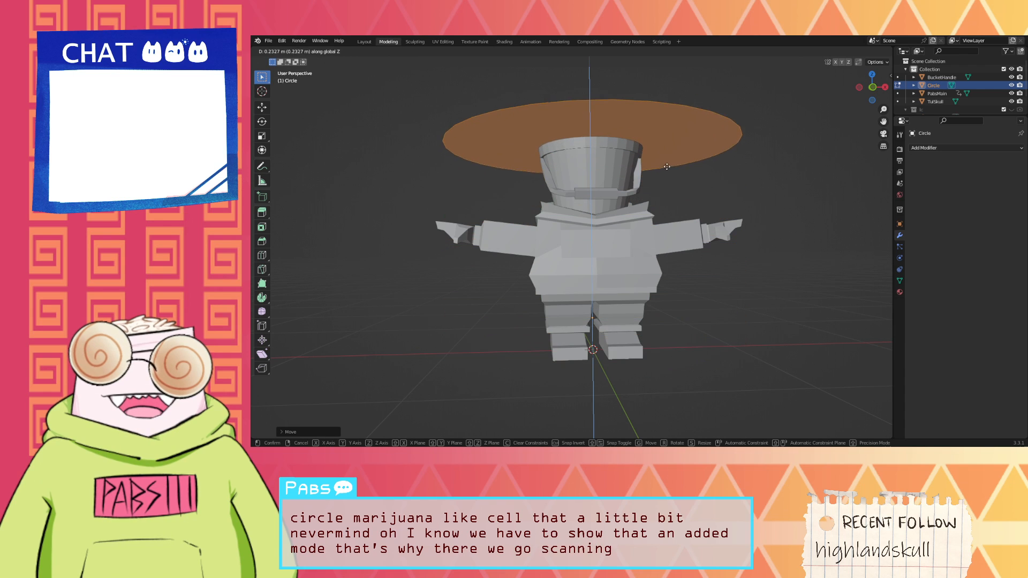
left_click(643, 196)
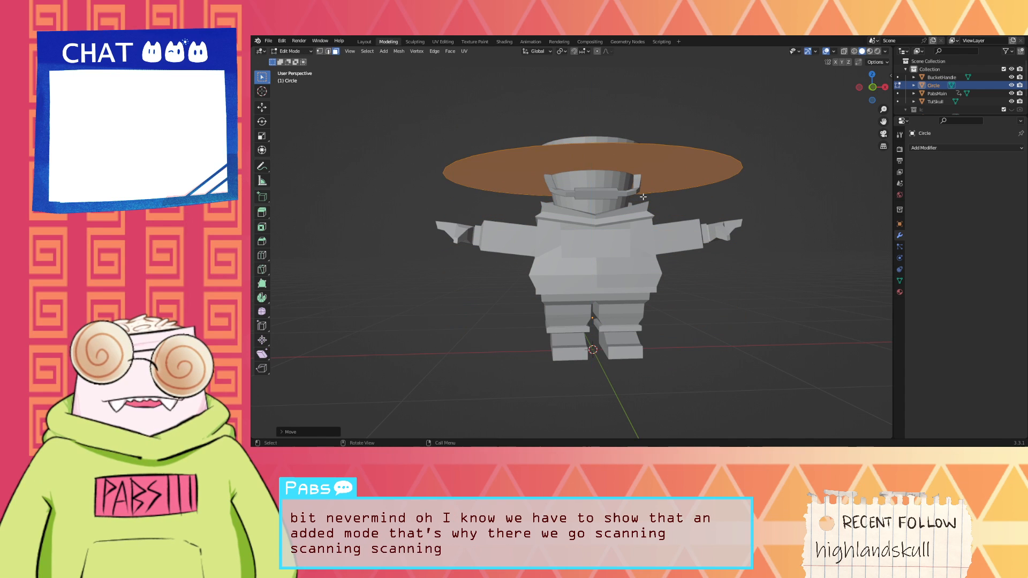
middle_click_drag(643, 197, 643, 230)
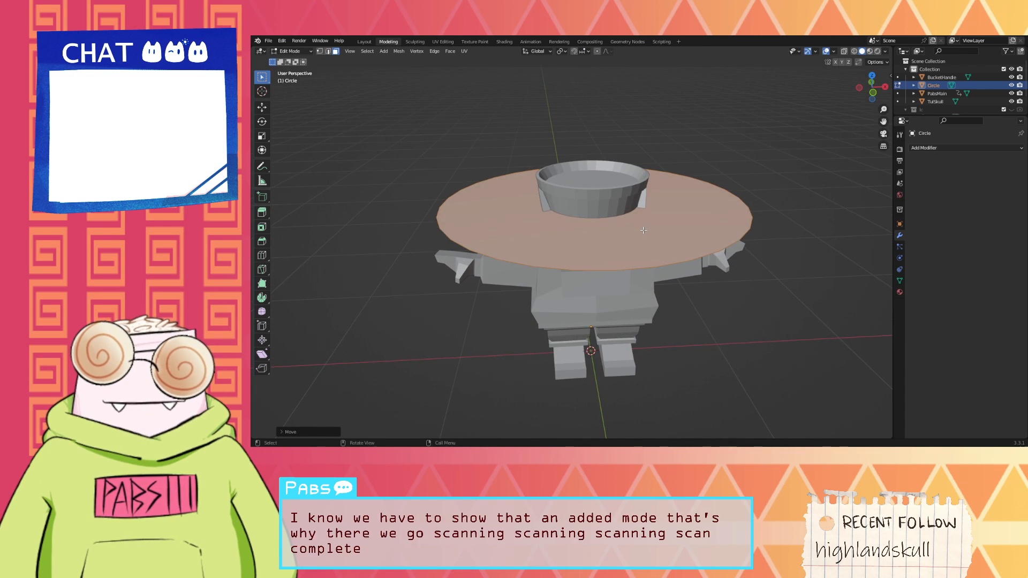
Step: Rotate the disc's face about the view axis by exactly 90° in Edit Mode
key("r")
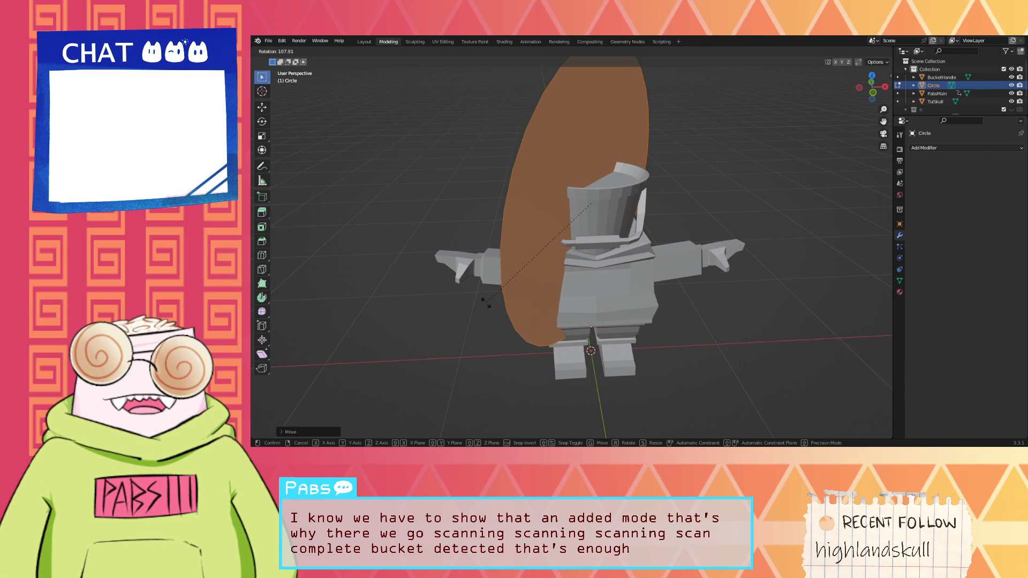
left_click(490, 307)
left_click(321, 432)
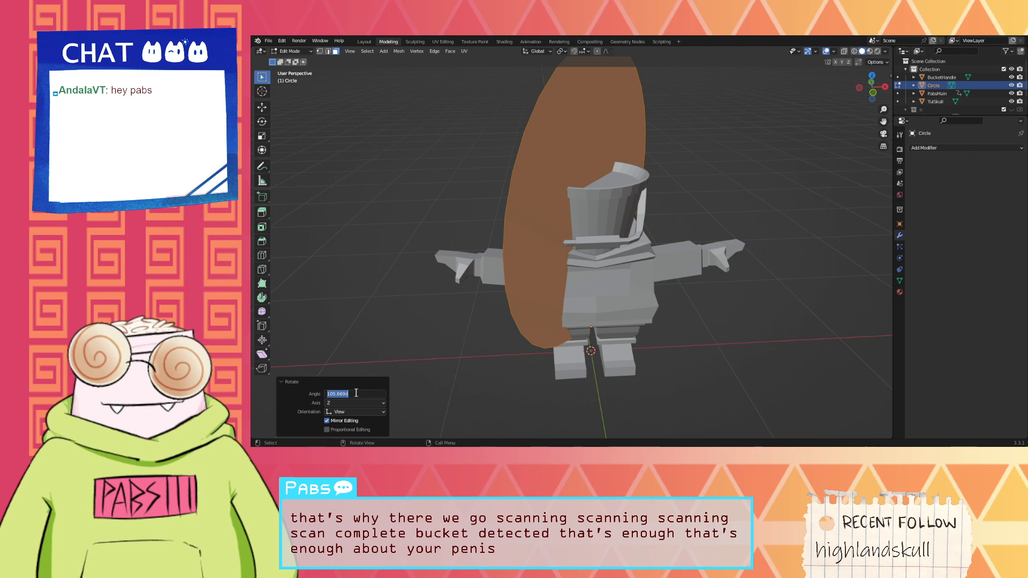
key("Return")
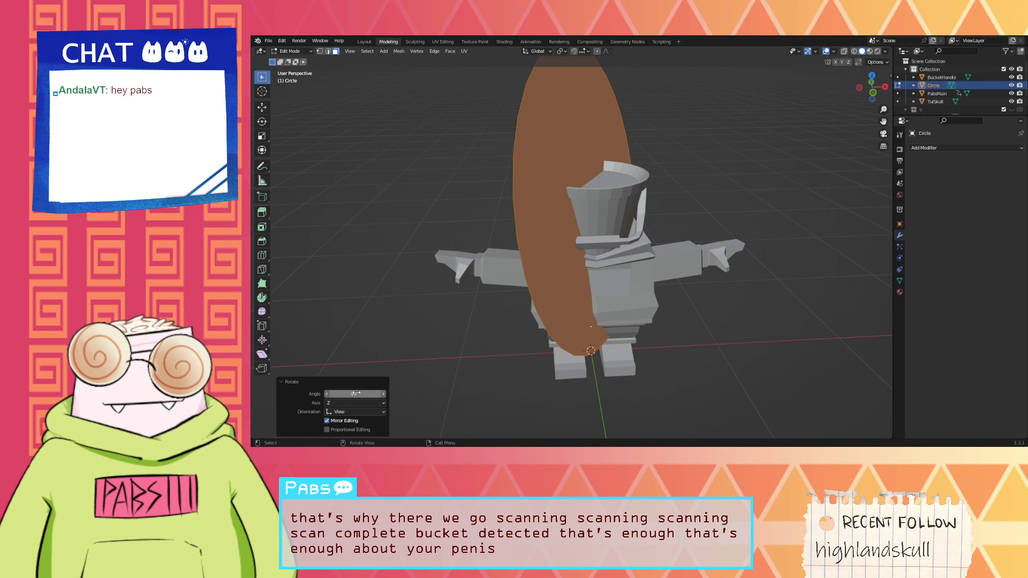
middle_click_drag(405, 250, 419, 280)
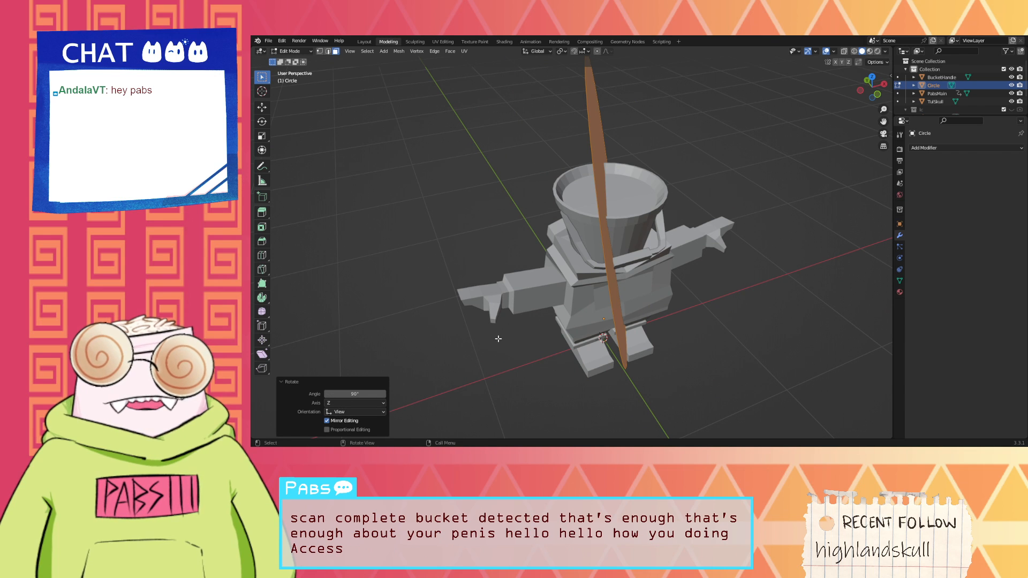
middle_click_drag(557, 322, 652, 275)
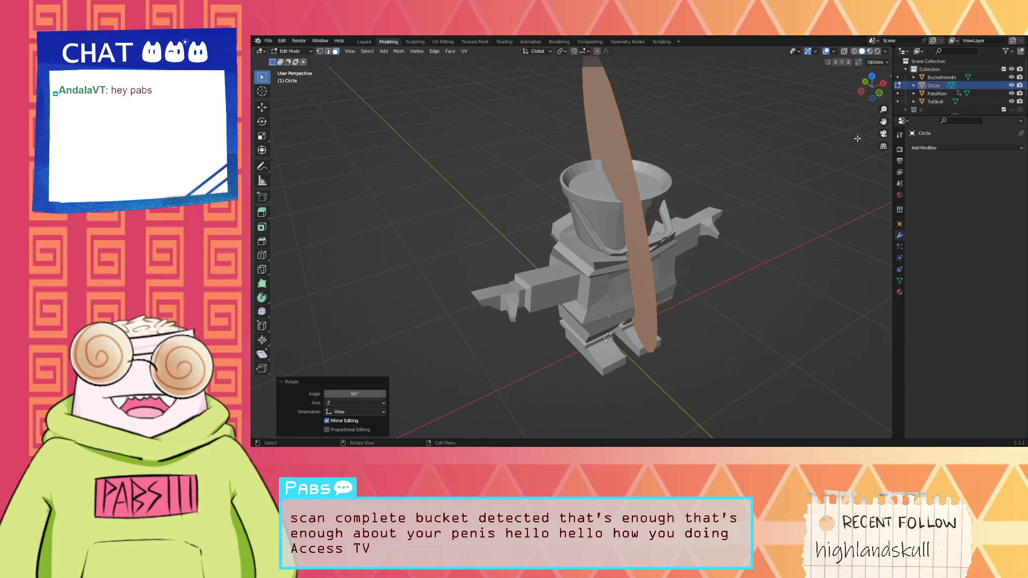
Step: In Object Mode, show the transform values and set the Circle object's X rotation to 45°
key("Tab")
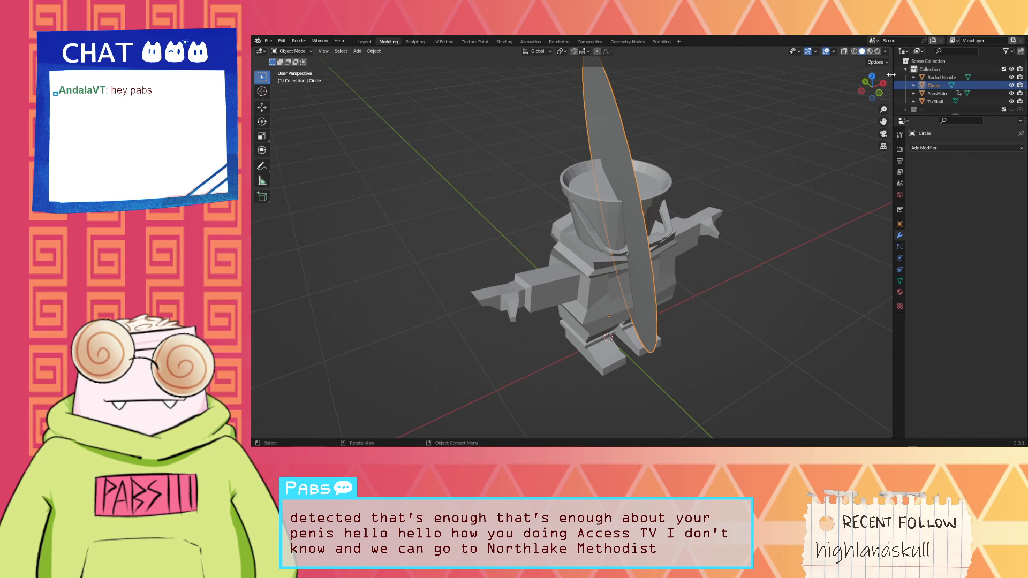
key("n")
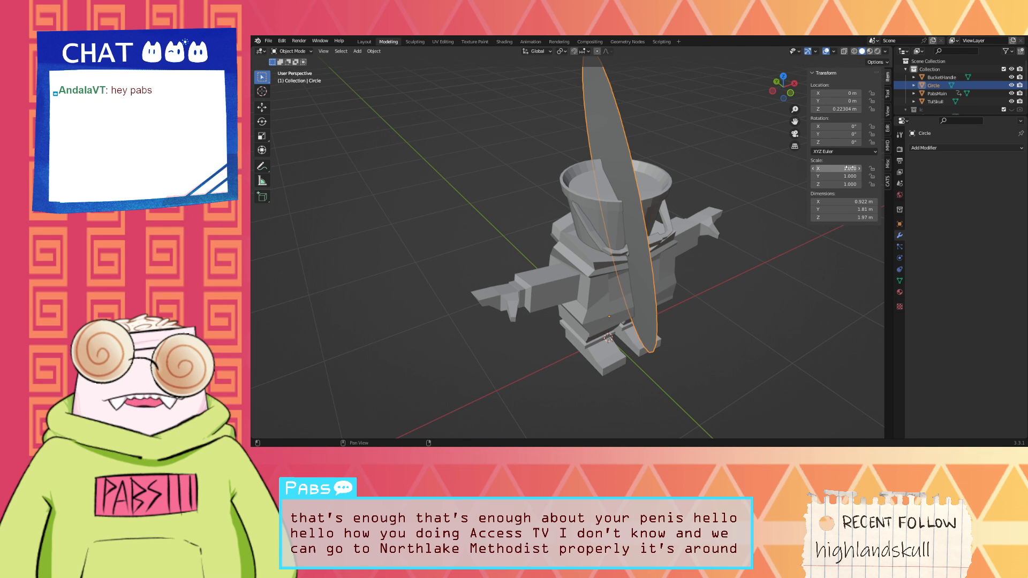
left_click_drag(839, 124, 866, 124)
middle_click_drag(710, 181, 779, 173)
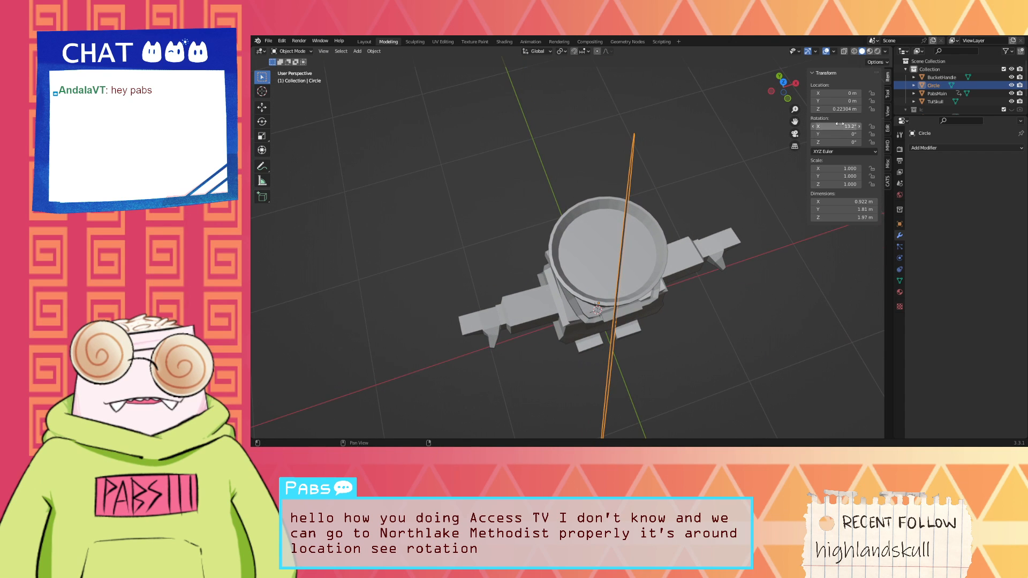
type("45")
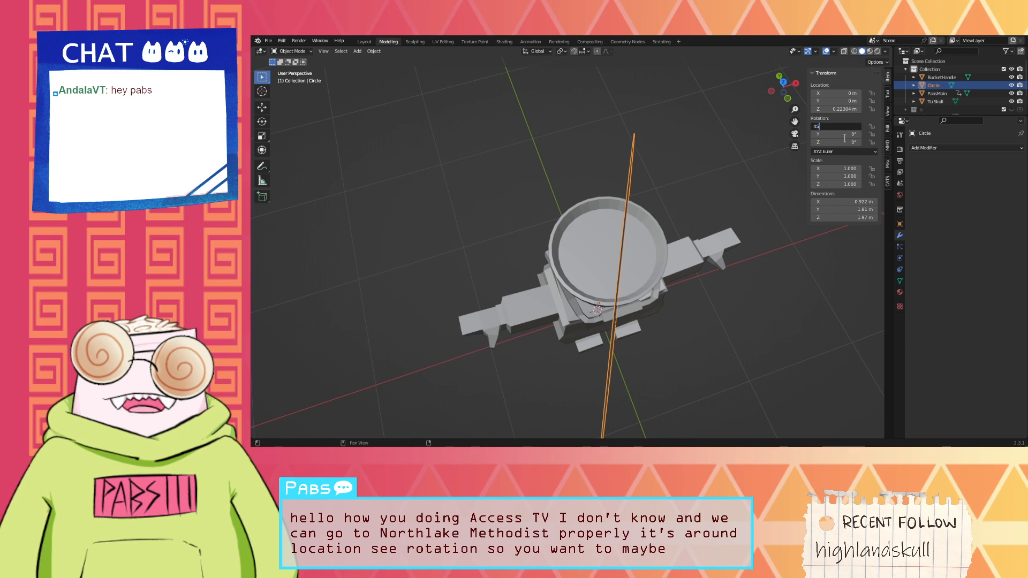
key("Return")
middle_click_drag(674, 176, 659, 230)
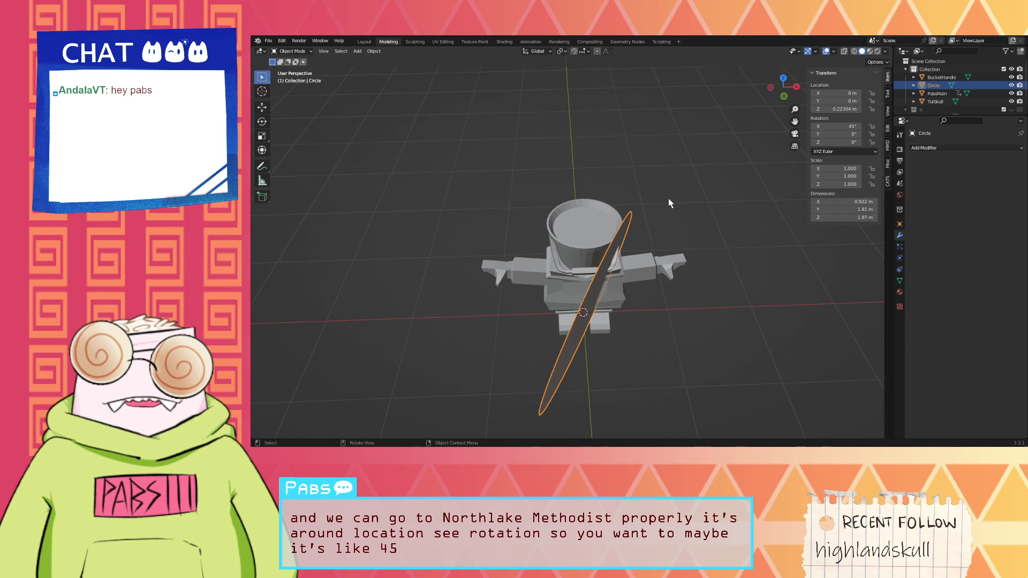
Step: Undo the Circle's 45° object rotation and the 90° rotation of its face
key("ctrl+z")
key("ctrl+z")
key("ctrl+z")
key("ctrl+z")
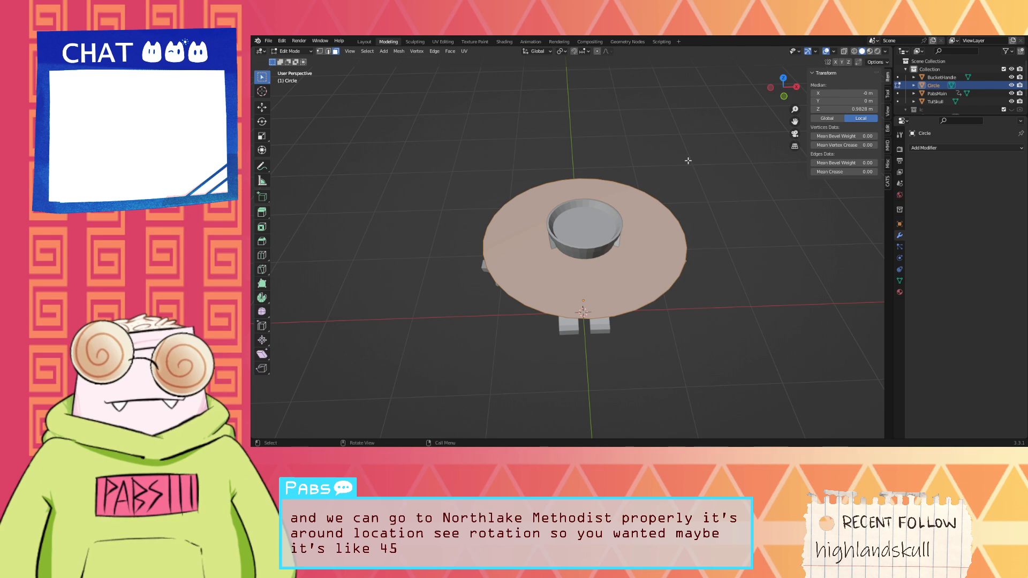
Step: Return to Object Mode and set the Circle object's X rotation to 90° so the disc stands upright
key("Tab")
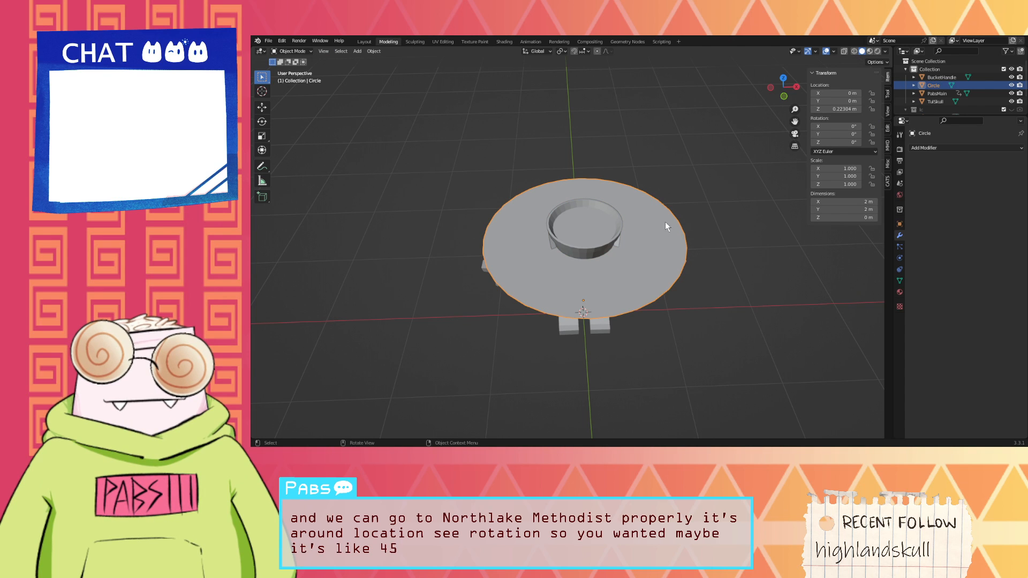
left_click(834, 129)
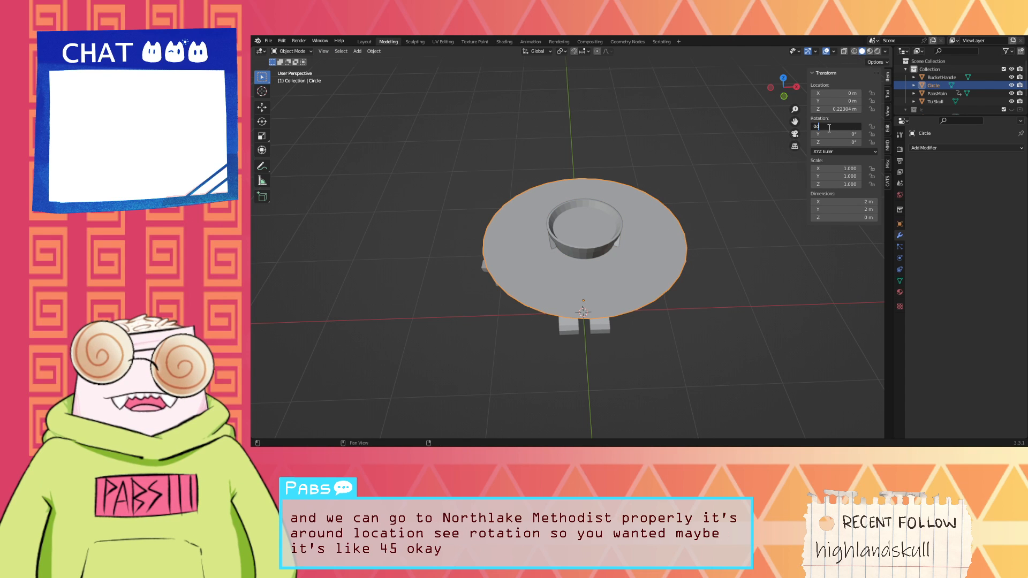
left_click(830, 143)
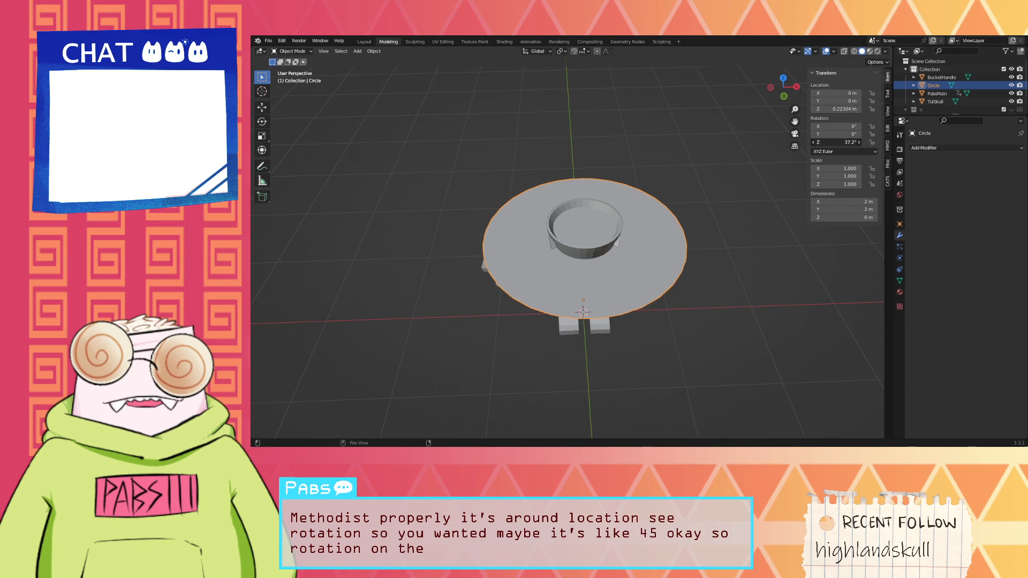
left_click_drag(838, 126, 878, 126)
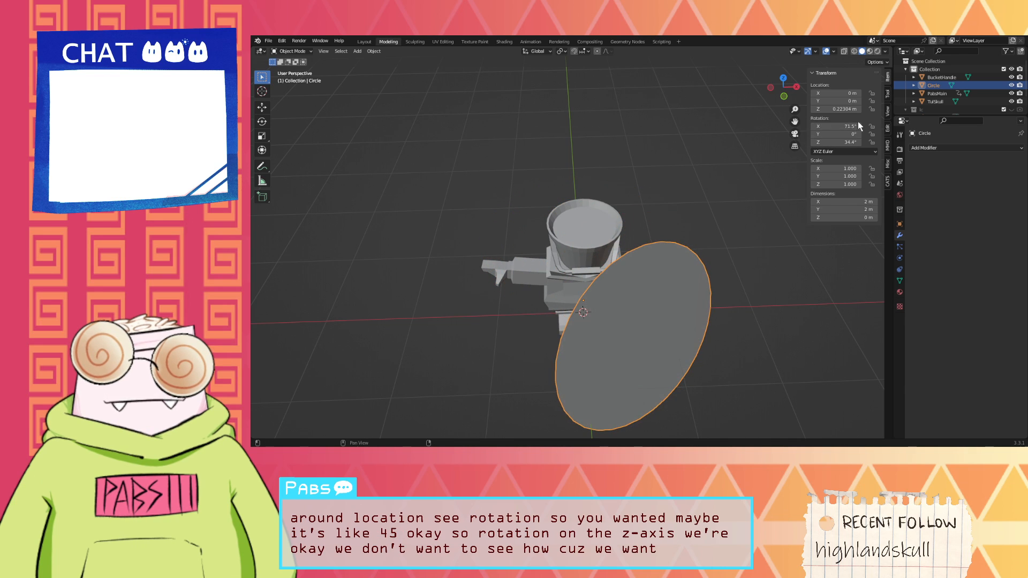
left_click(852, 126)
type("90")
key("Return")
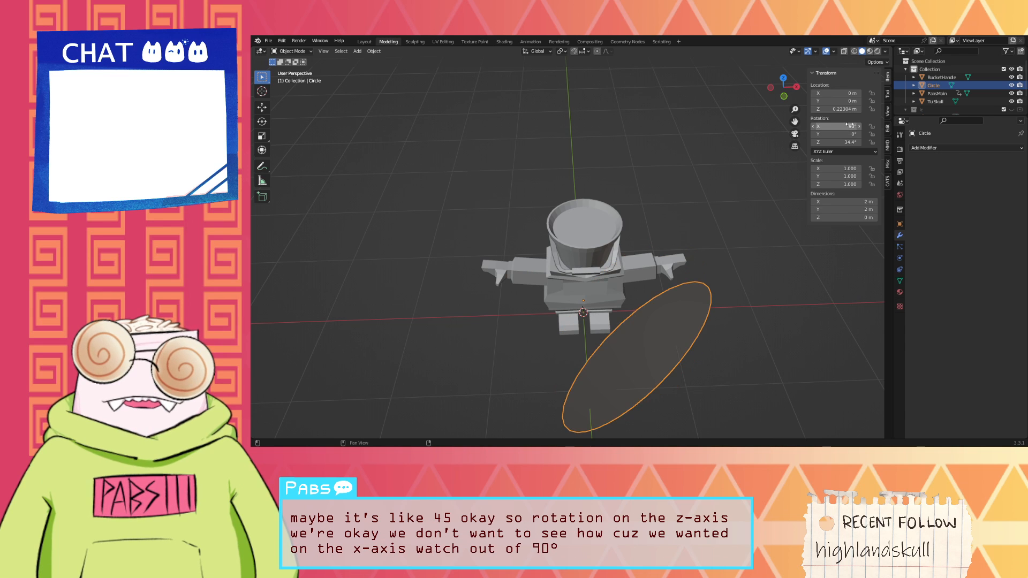
Step: Turn the upright disc about the Z axis to face forward, setting its Z rotation to 0°
key("r")
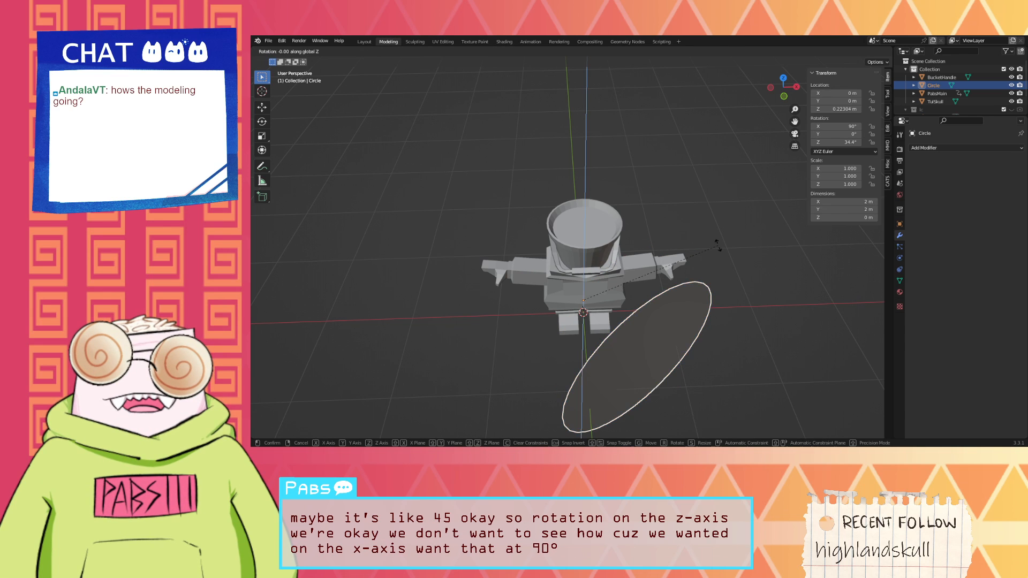
key("z")
left_click(663, 310)
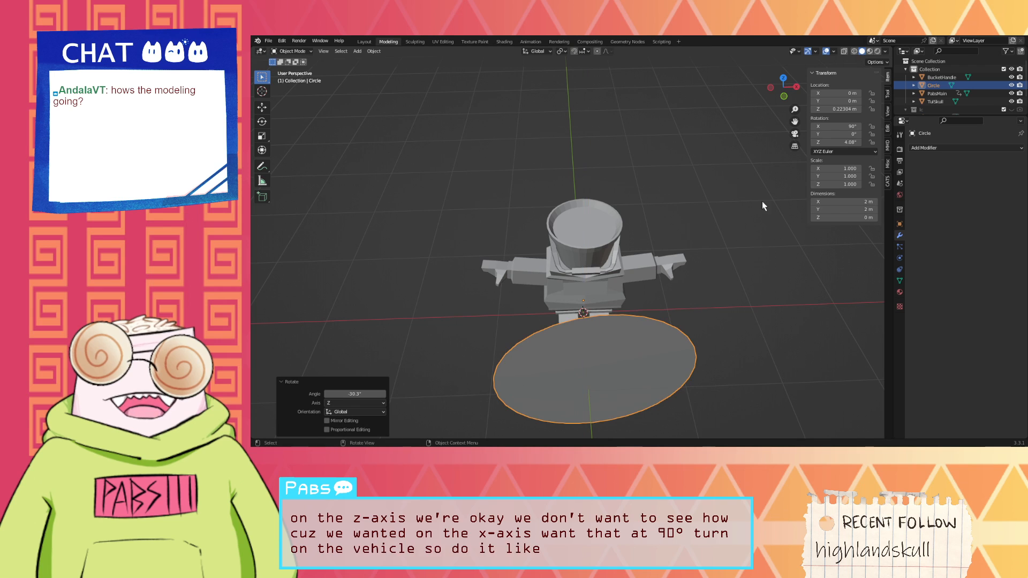
type("0")
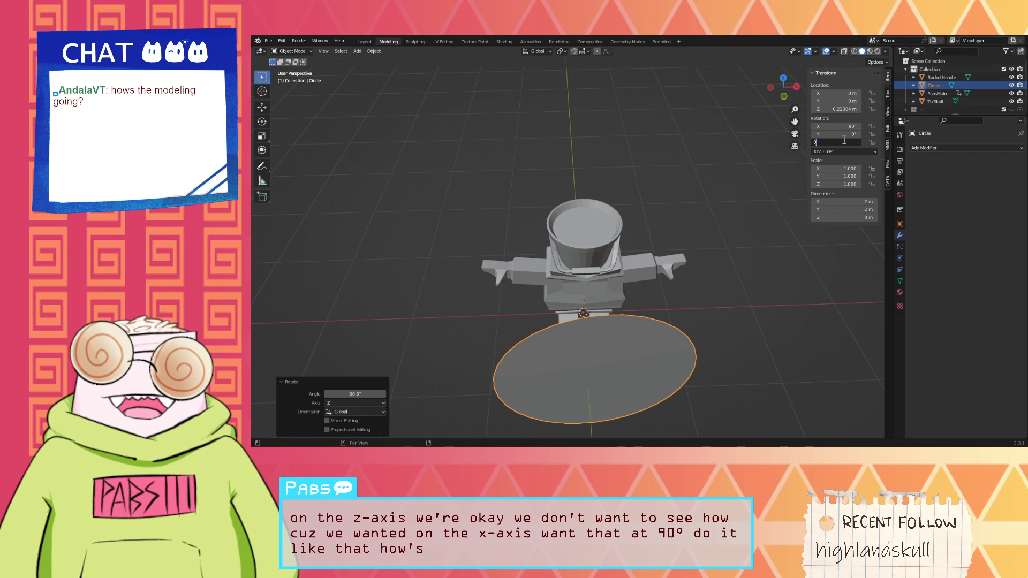
key("Return")
Step: Move the disc up over the character, to about X 0.25 m, Y 0.53 m and Z 1.20 m
mouse_move(783, 184)
middle_mouse_down()
mouse_move(773, 155)
mouse_move(790, 149)
mouse_move(778, 176)
middle_mouse_up()
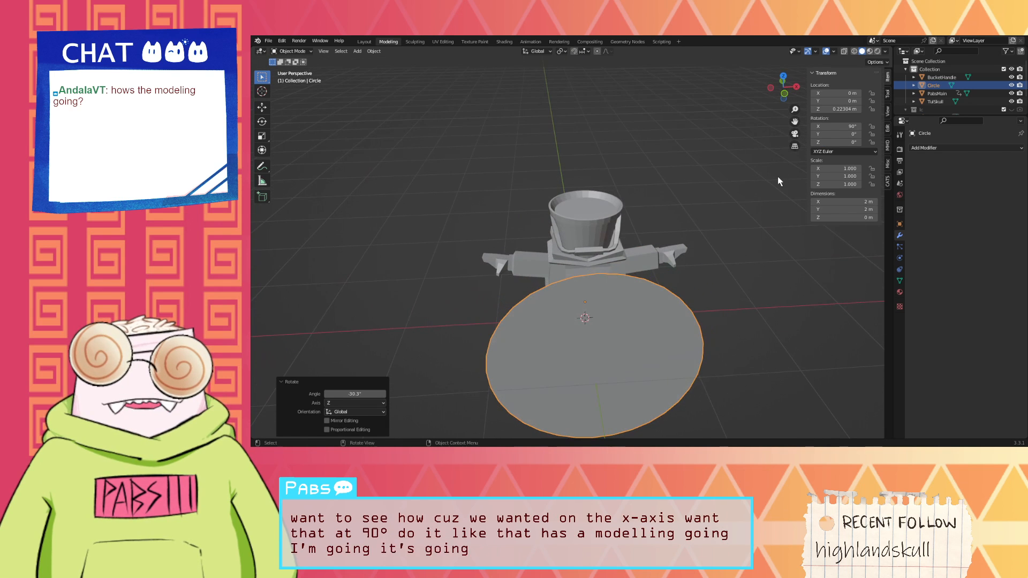
key("g")
left_click(749, 114)
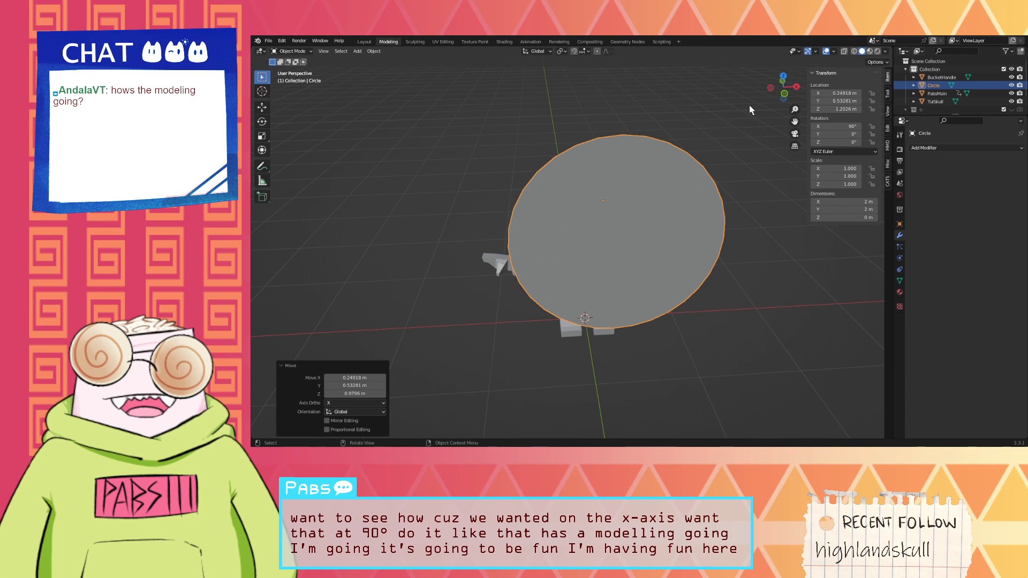
key("z")
right_click(748, 115)
key("g")
key("z")
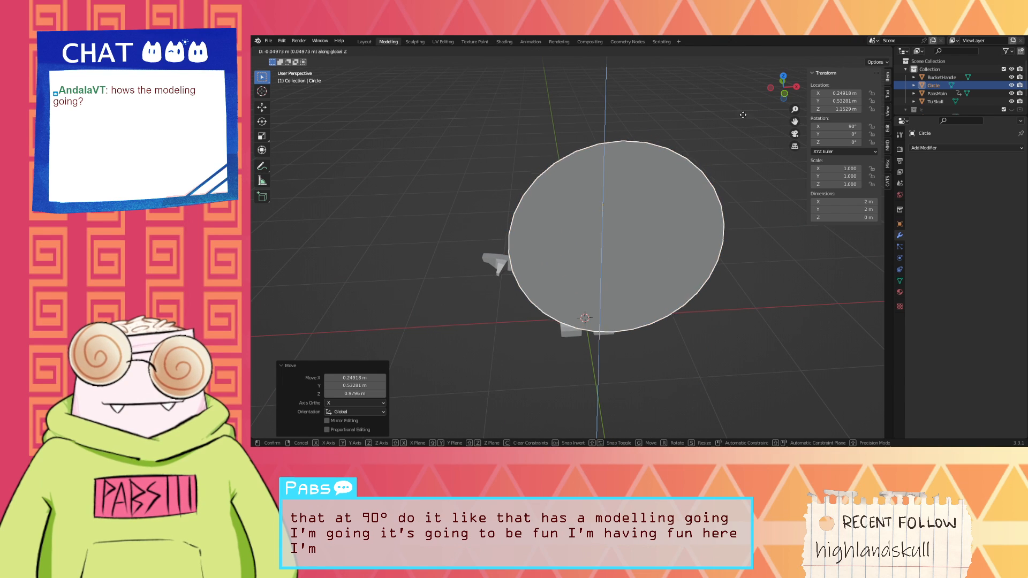
right_click(720, 134)
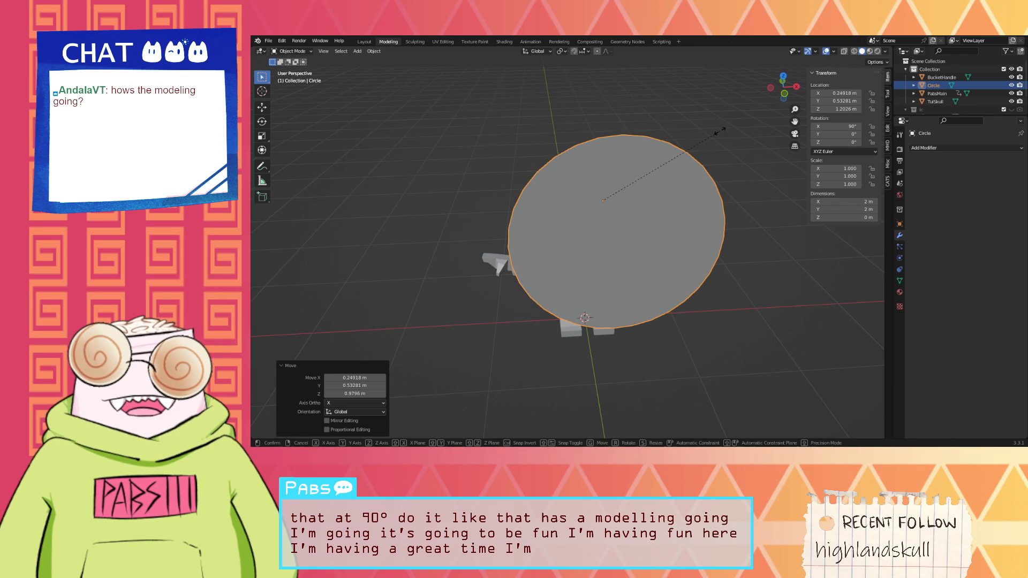
Step: Scale the disc uniformly to 0.275 and bring it forward along the Y axis to about -0.085 m
key("s")
left_click(654, 160)
scroll(655, 152, "up", 4)
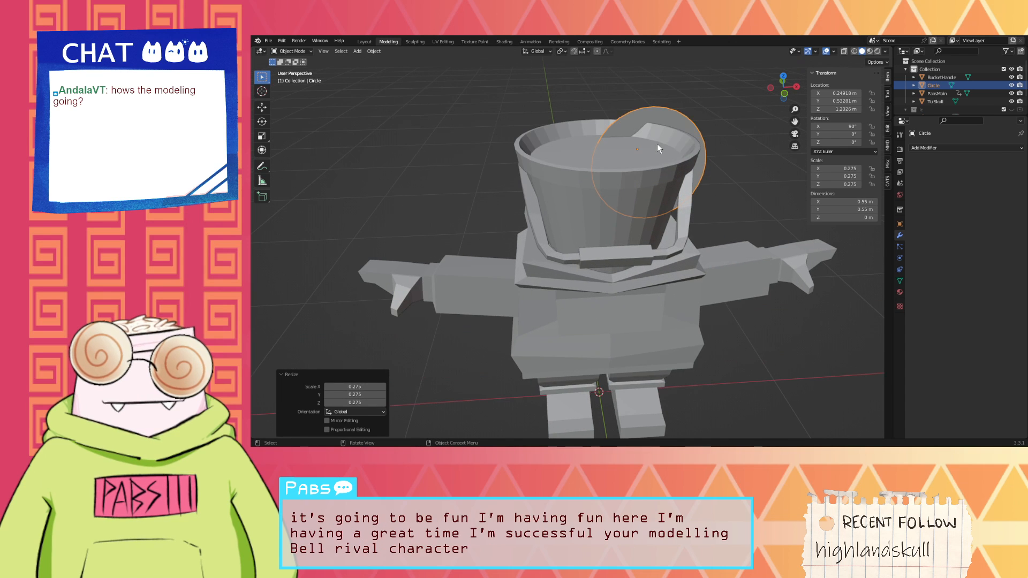
key("g")
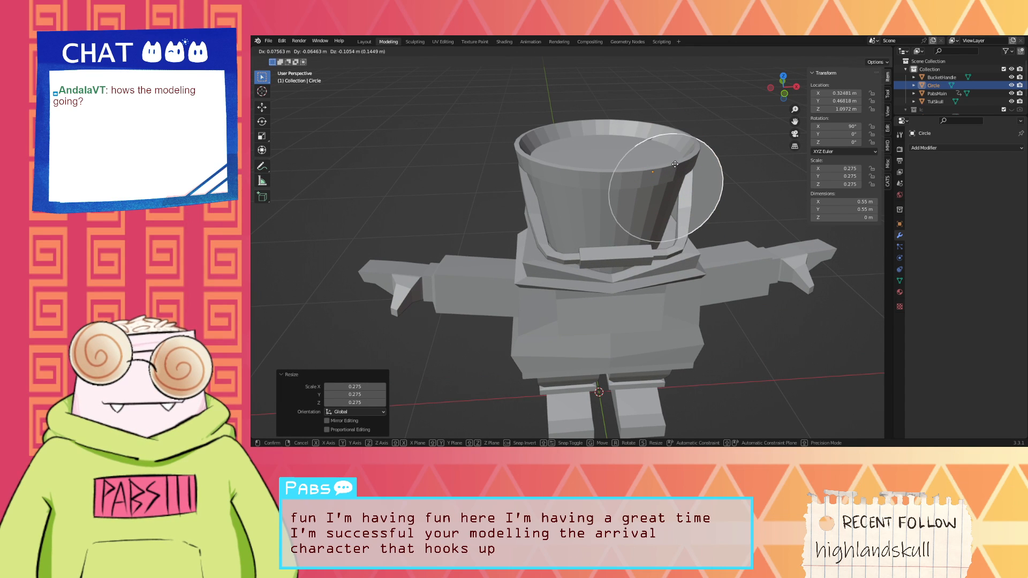
key("y")
left_click(689, 188)
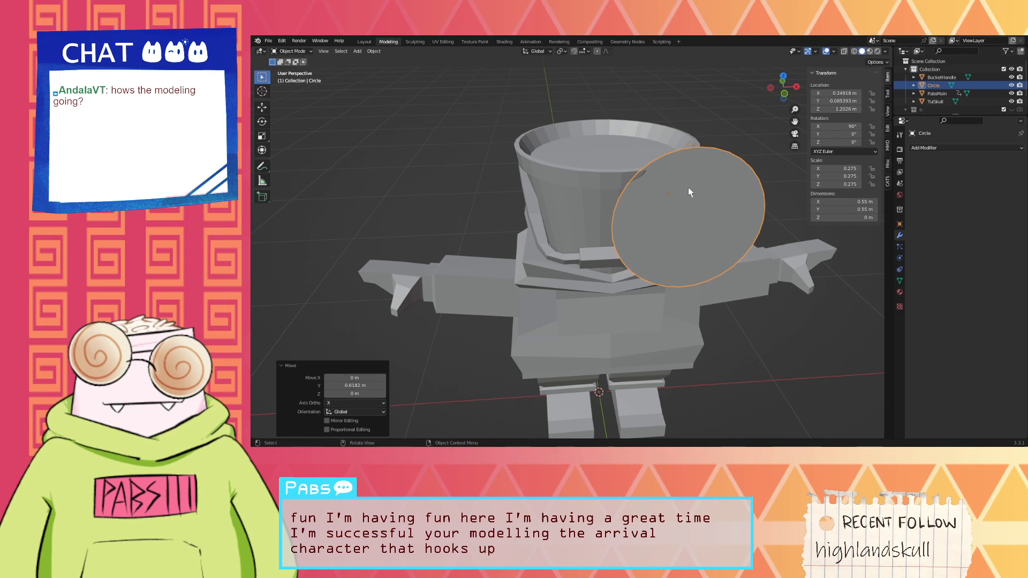
key("g")
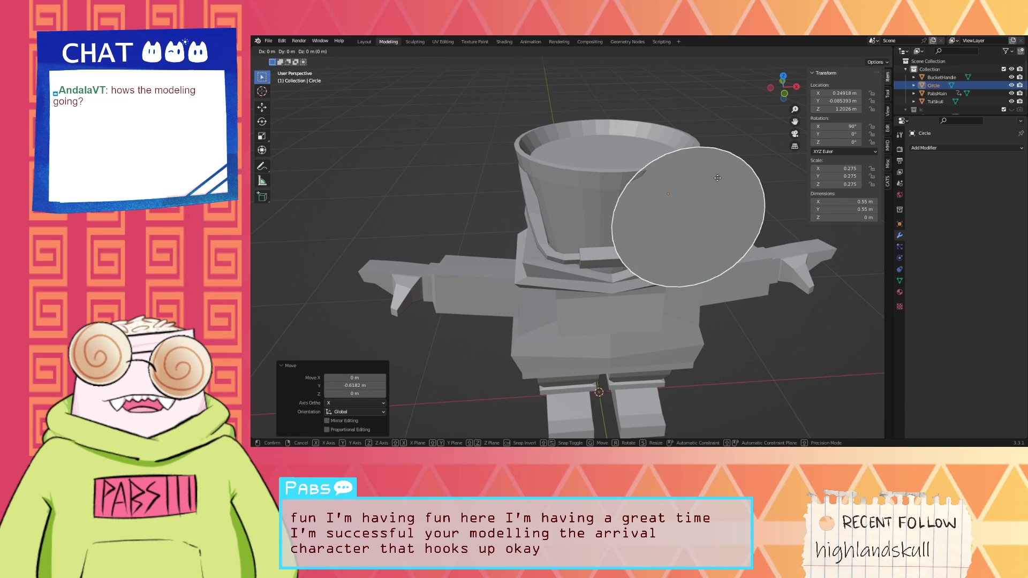
key("z")
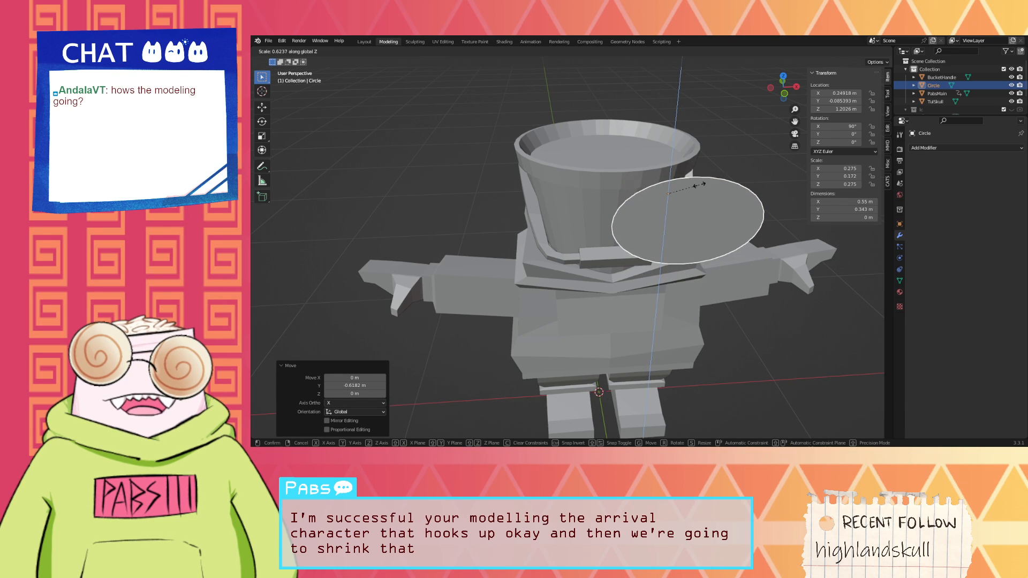
key("Escape")
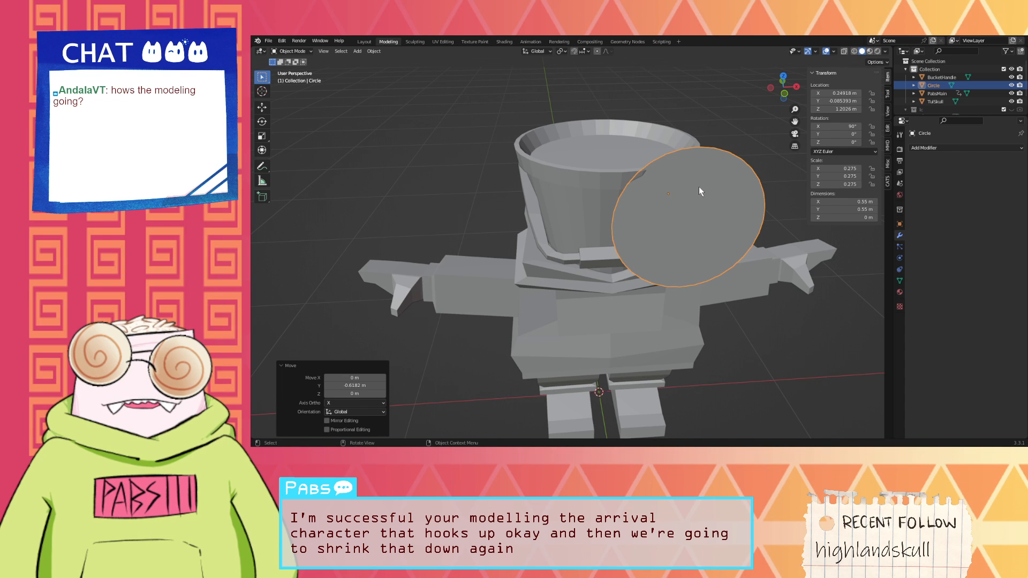
key("s")
key("z")
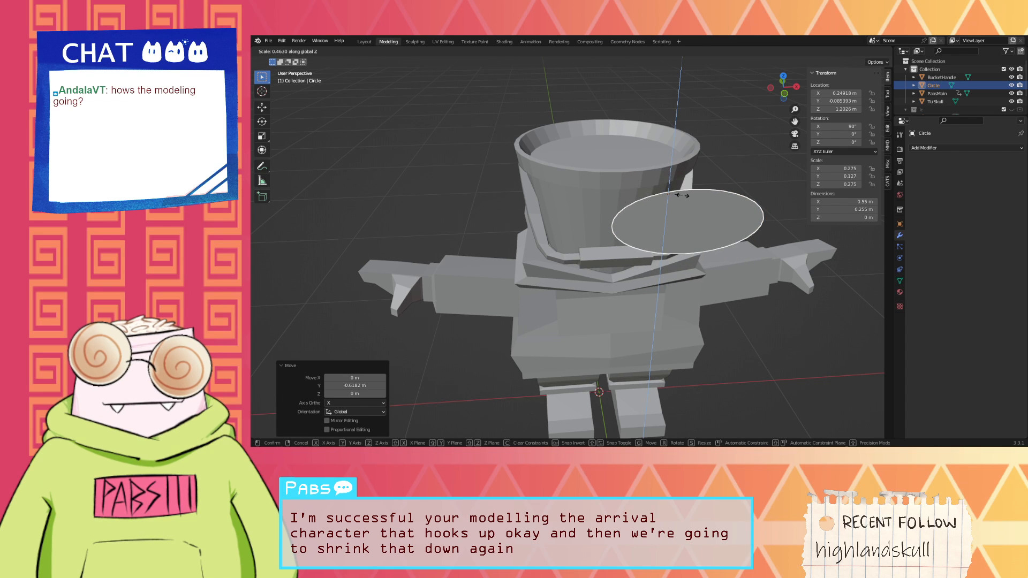
key("Escape")
Step: Shrink the disc uniformly to a scale of about 0.076 and move it along Y to about -0.27 m
key("s")
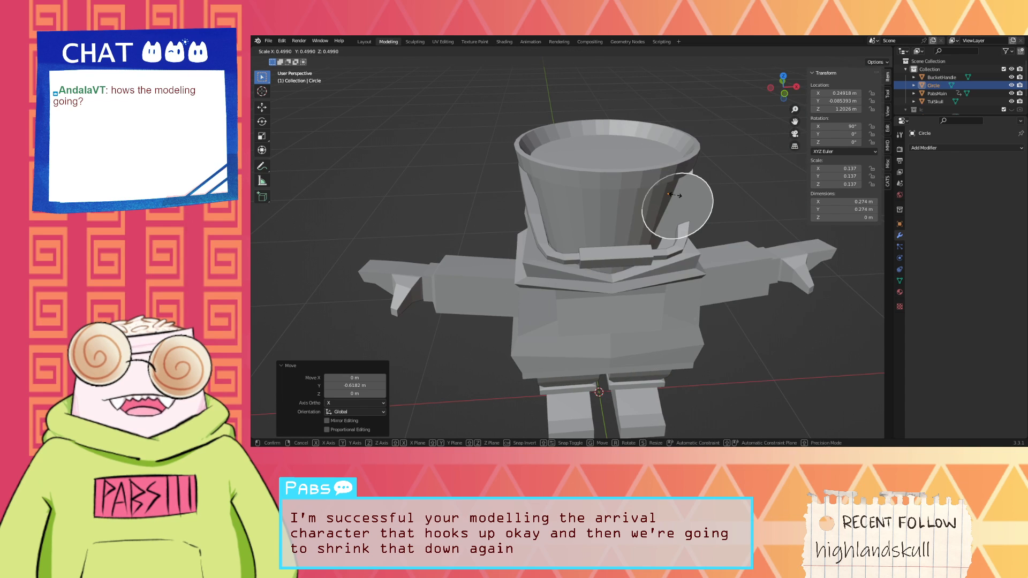
left_click(674, 199)
middle_click_drag(674, 200, 644, 181)
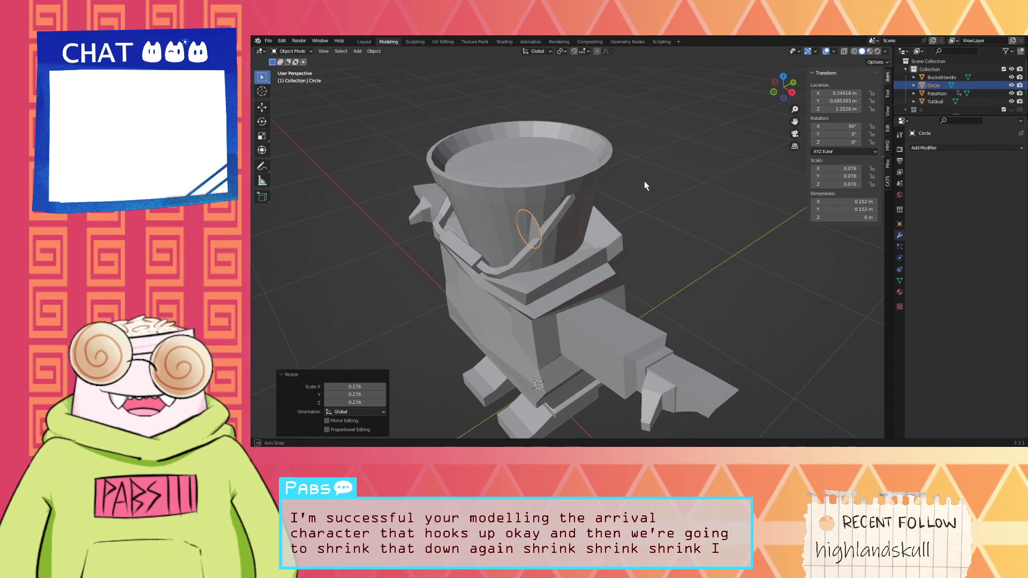
key("g")
key("y")
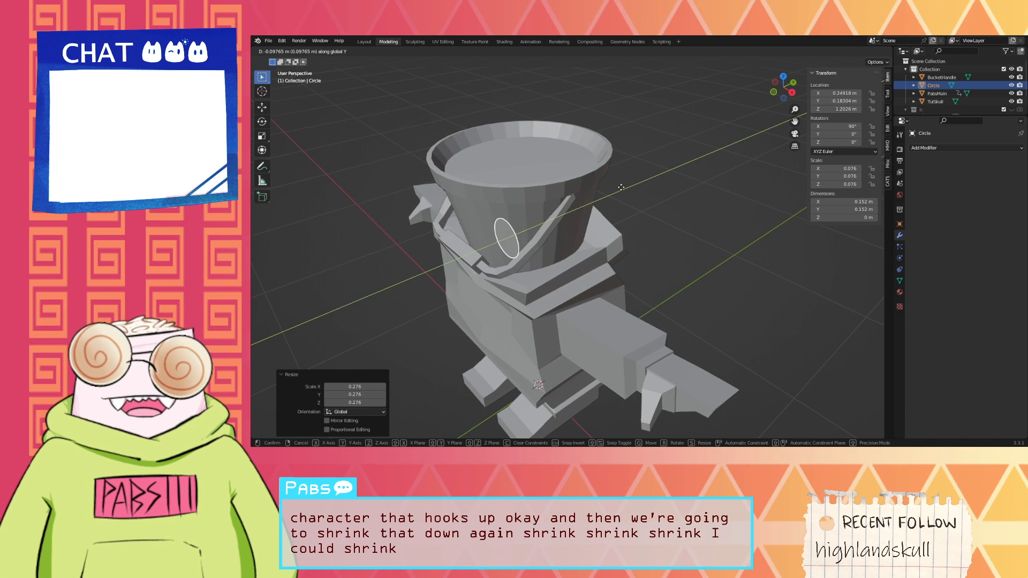
left_click(595, 191)
Step: Move the small disc along X over the bucket's front, to about 0.12 m
middle_click_drag(596, 191, 634, 191)
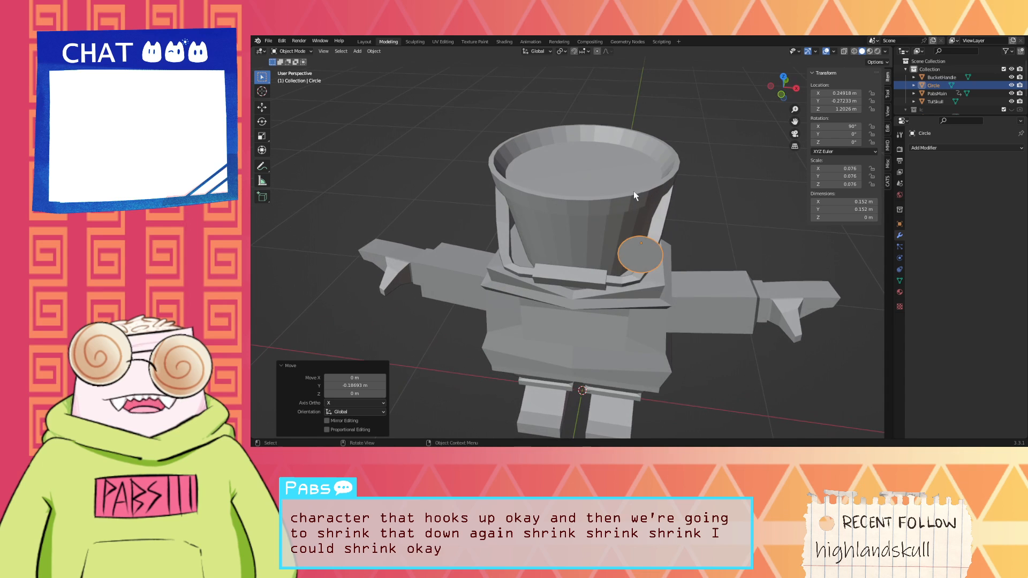
key("g")
key("x")
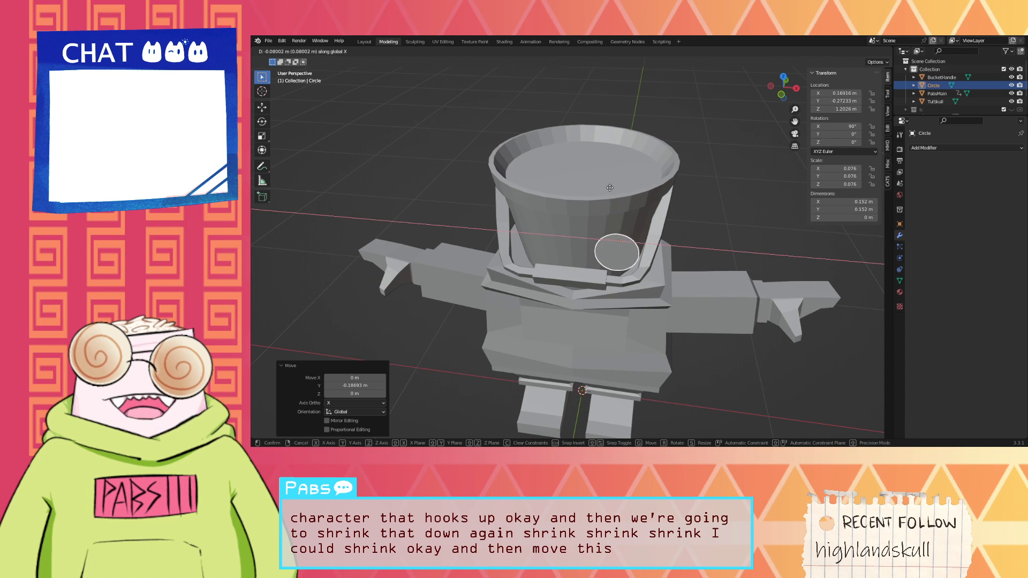
left_click(602, 185)
Step: Add a Mirror modifier to the Circle object
middle_click_drag(601, 184, 617, 166)
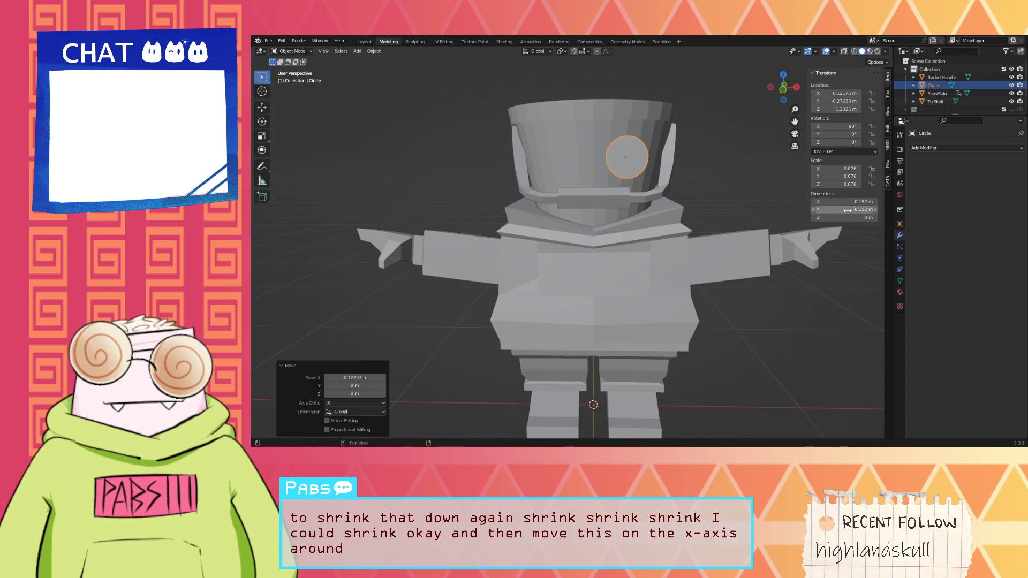
left_click(928, 149)
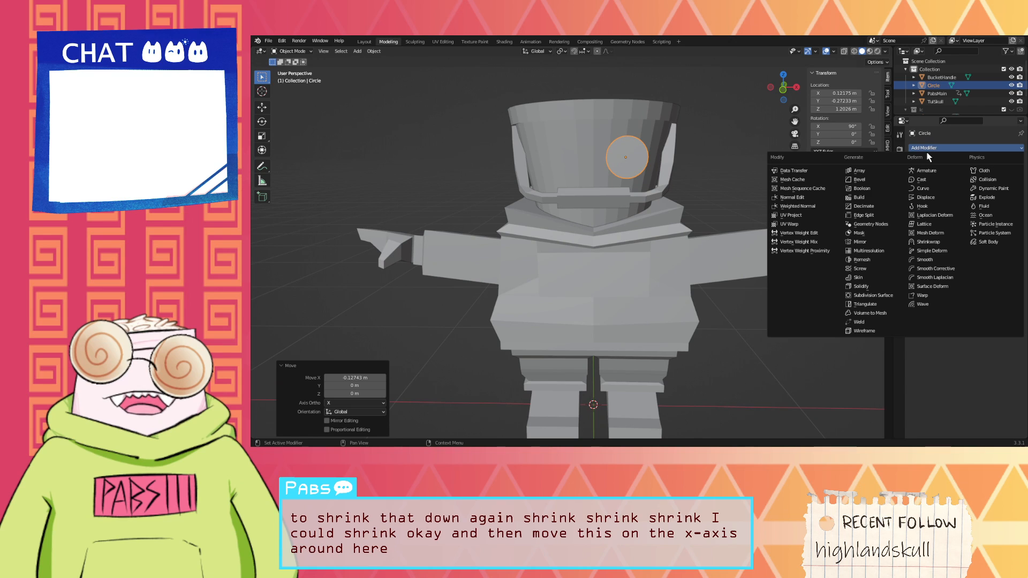
left_click(864, 242)
Step: Reposition the disc beside the bucket's front, at about X 0.275 m, Y -0.275 m and Z 1.174 m
middle_click_drag(728, 191, 708, 207)
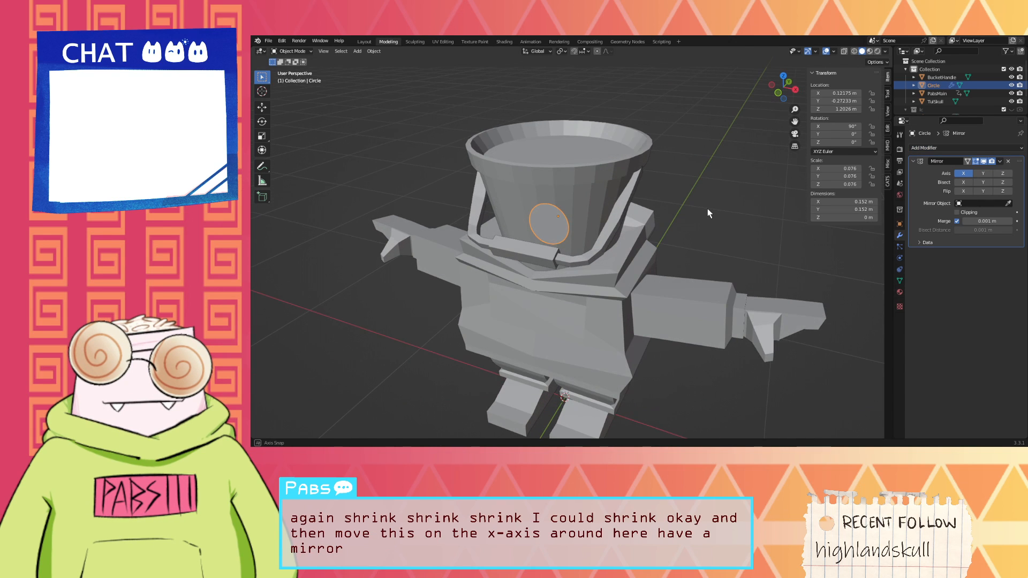
key("g")
left_click(714, 219)
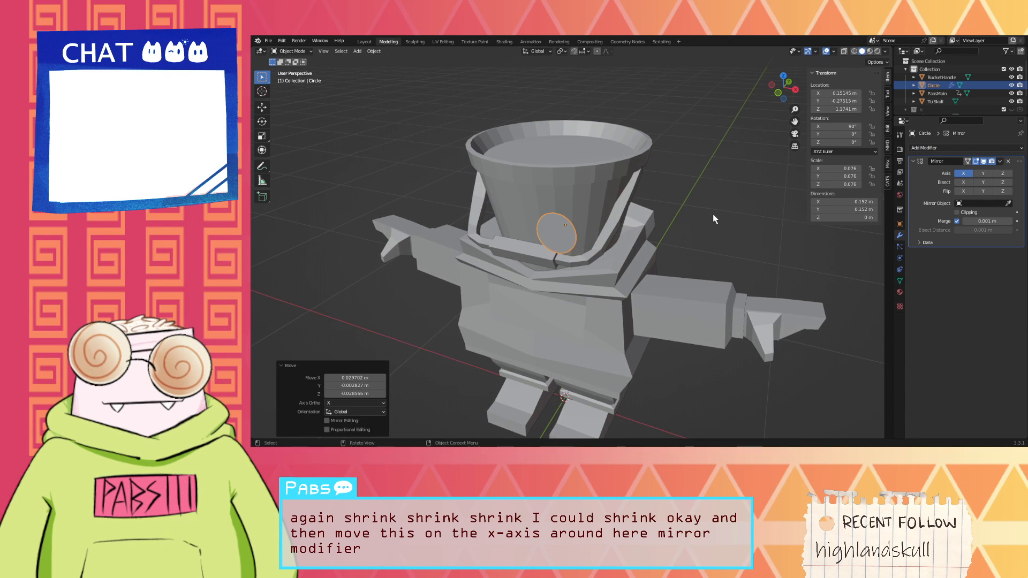
key("g")
key("x")
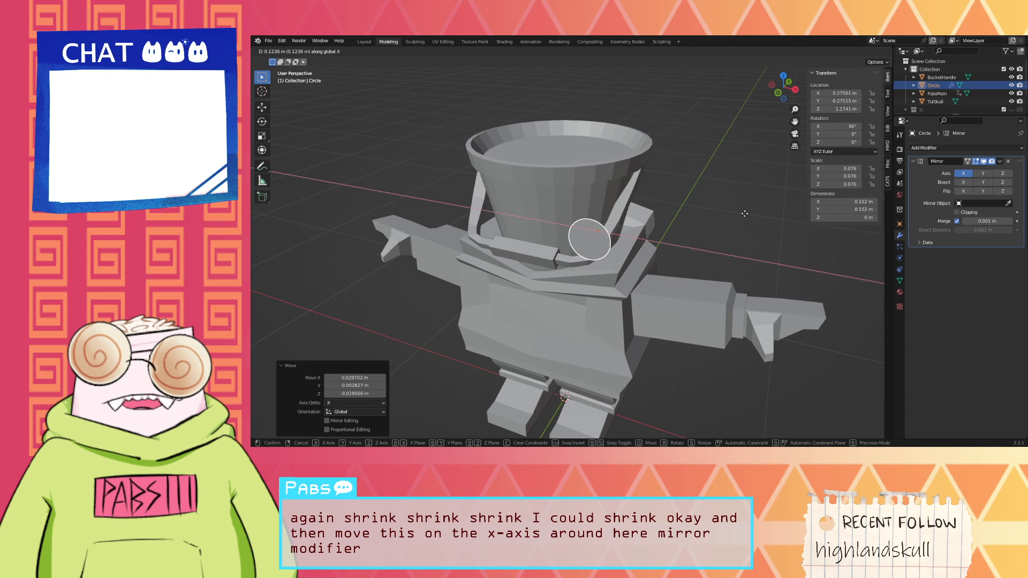
left_click(744, 215)
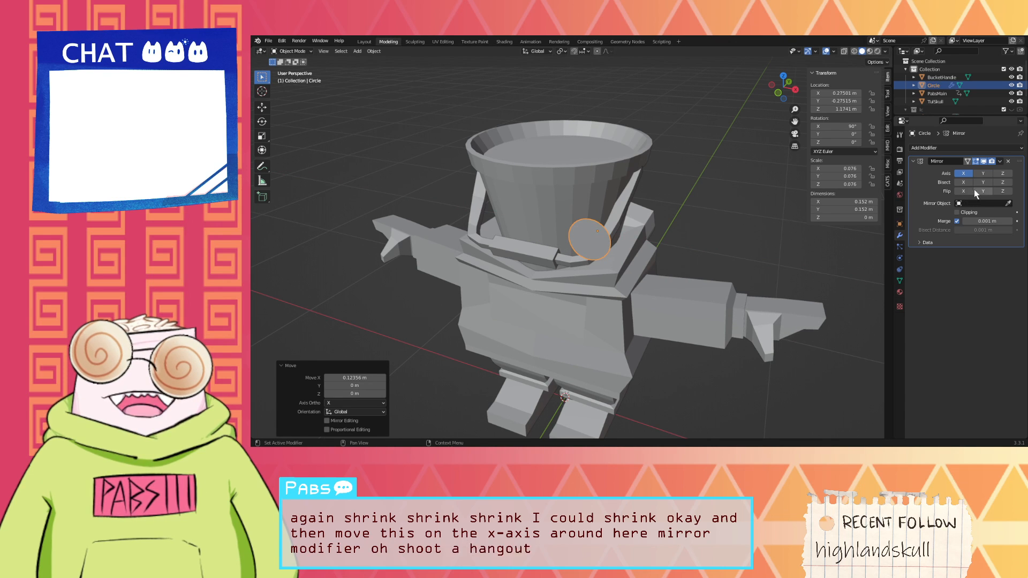
Step: Set TutSkull as the Mirror modifier's mirror object and move the disc along X to about 0.109 m
left_click(979, 204)
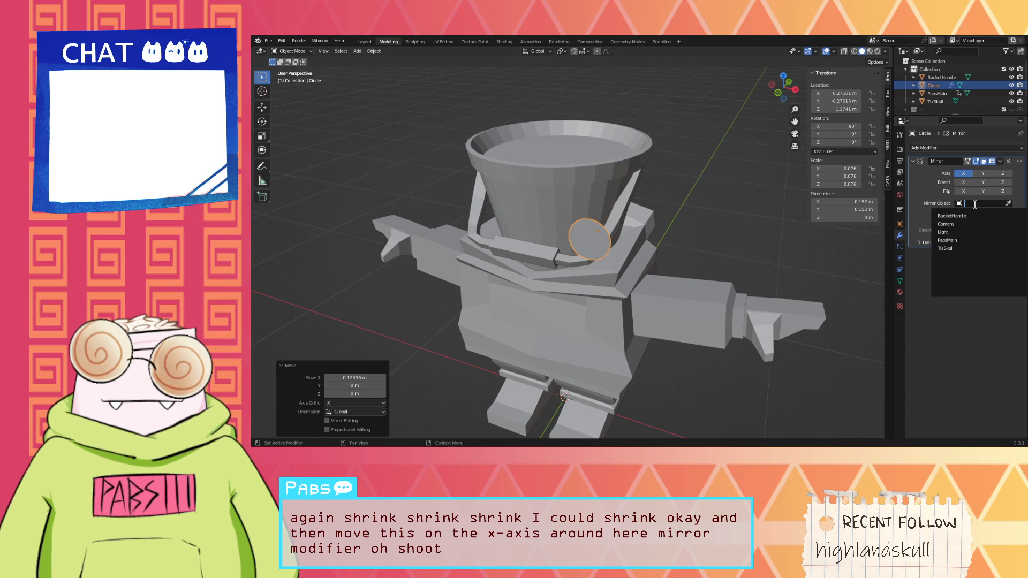
left_click(946, 248)
middle_click_drag(760, 210, 713, 184)
key("g")
key("x")
left_click(703, 191)
Step: Adjust the mirrored discs along the Y axis against the bucket's front, ending at about -0.234 m
key("y")
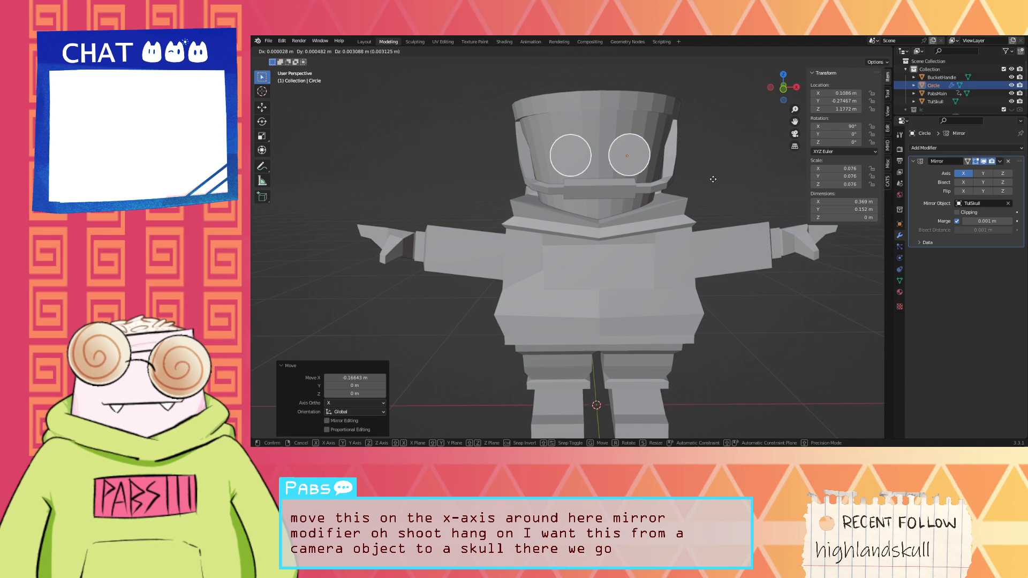
left_click(721, 145)
middle_click_drag(721, 144, 689, 157)
key("g")
key("y")
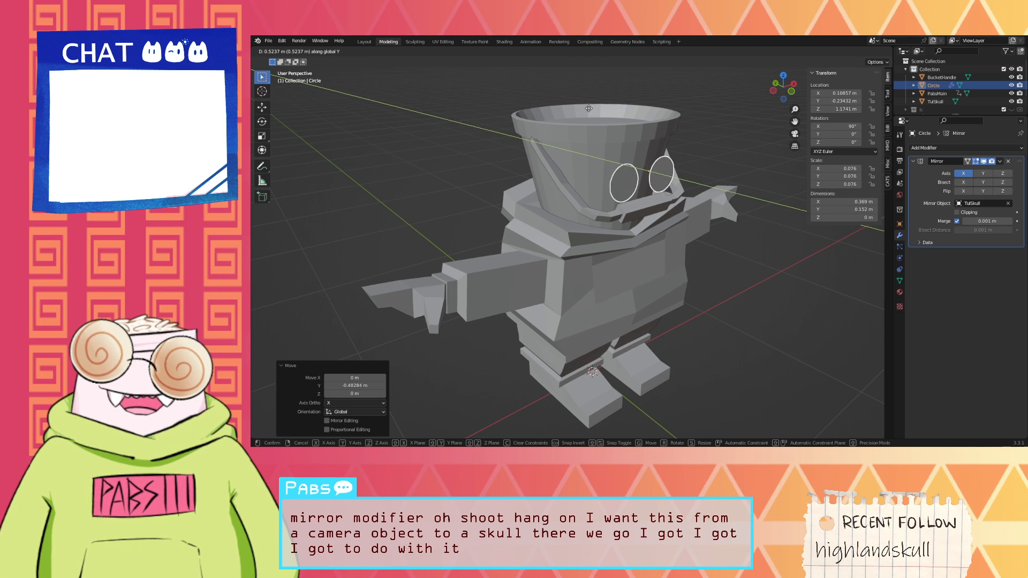
left_click(627, 123)
Step: Raise the pair of eye discs along the Z axis to about 1.238 m
middle_click_drag(627, 123, 598, 106)
key("g")
key("z")
left_click(605, 137)
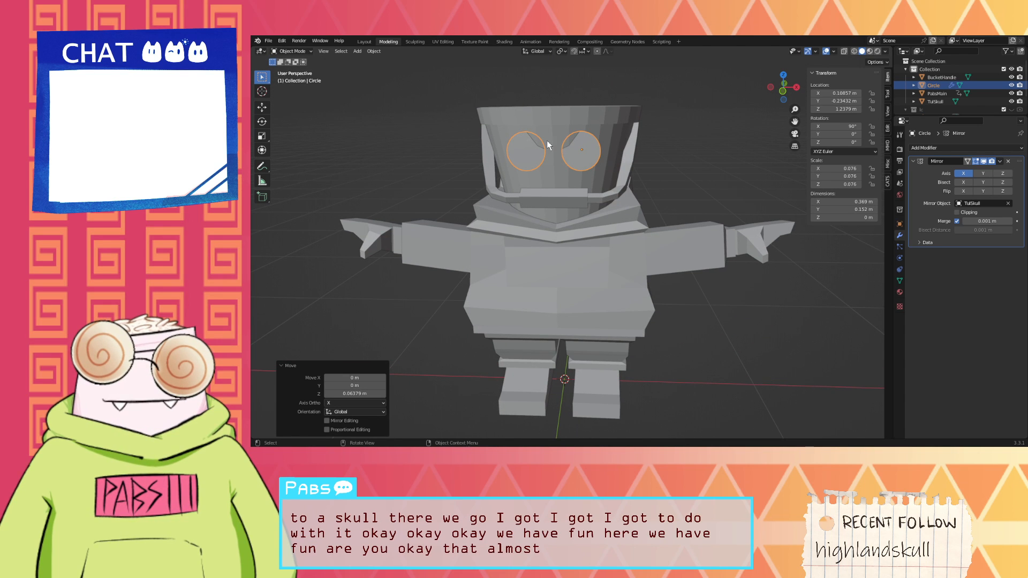
Step: Shift the eye discs along the Y axis to stand just in front of the bucket, at about -0.299 m
key("g")
key("y")
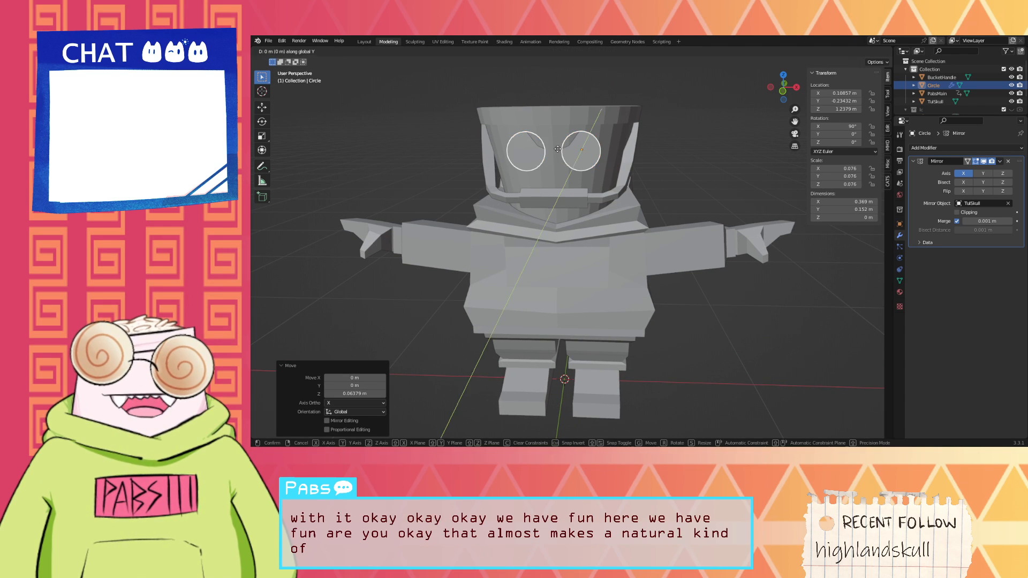
left_click(561, 149)
key("g")
key("y")
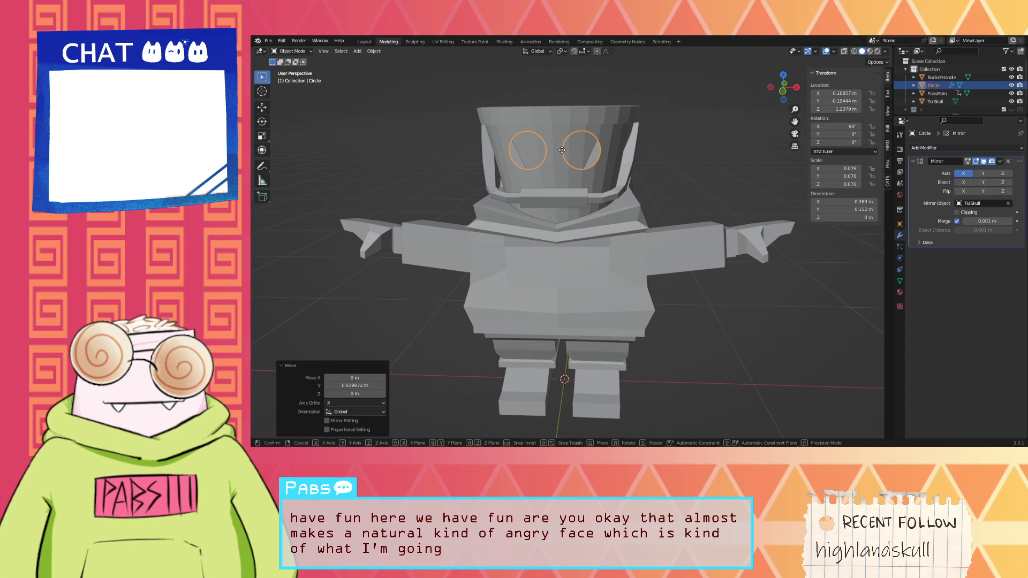
left_click(561, 153)
Step: Spread the eyes further apart by moving the disc along the X axis to about 0.138 m
middle_click_drag(561, 153, 603, 134)
key("g")
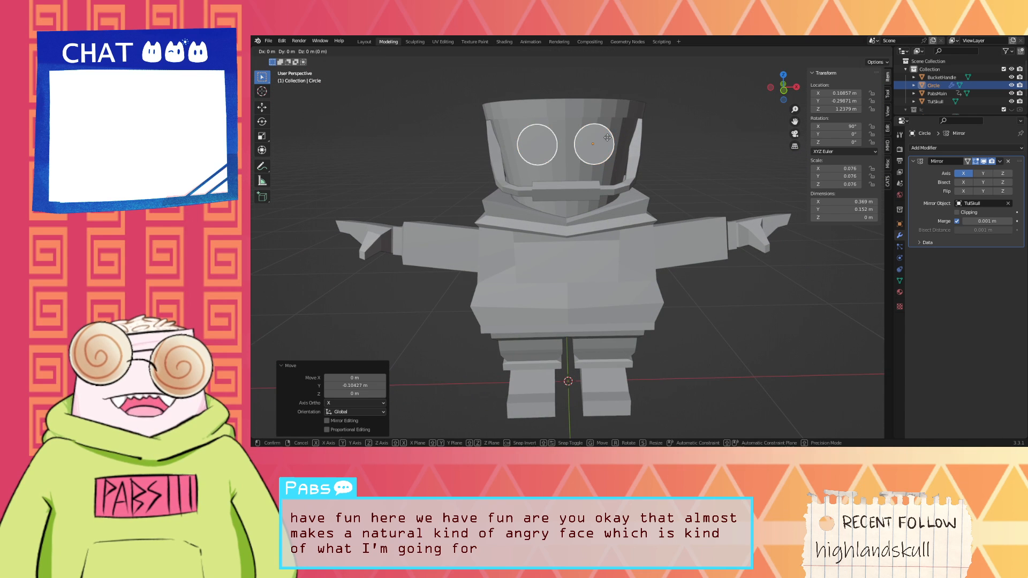
key("x")
left_click(615, 139)
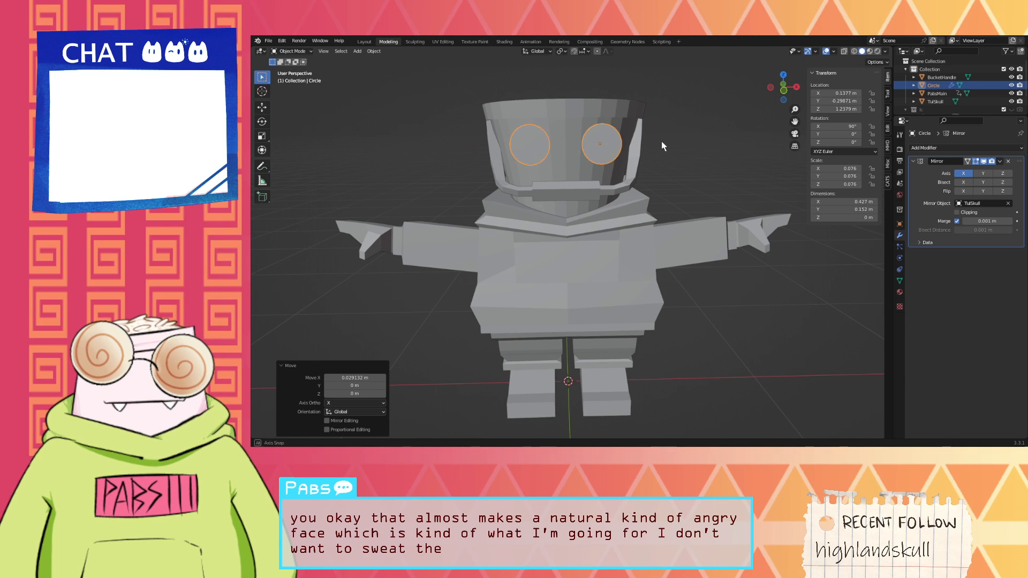
middle_click_drag(661, 141, 700, 138)
left_click(701, 138)
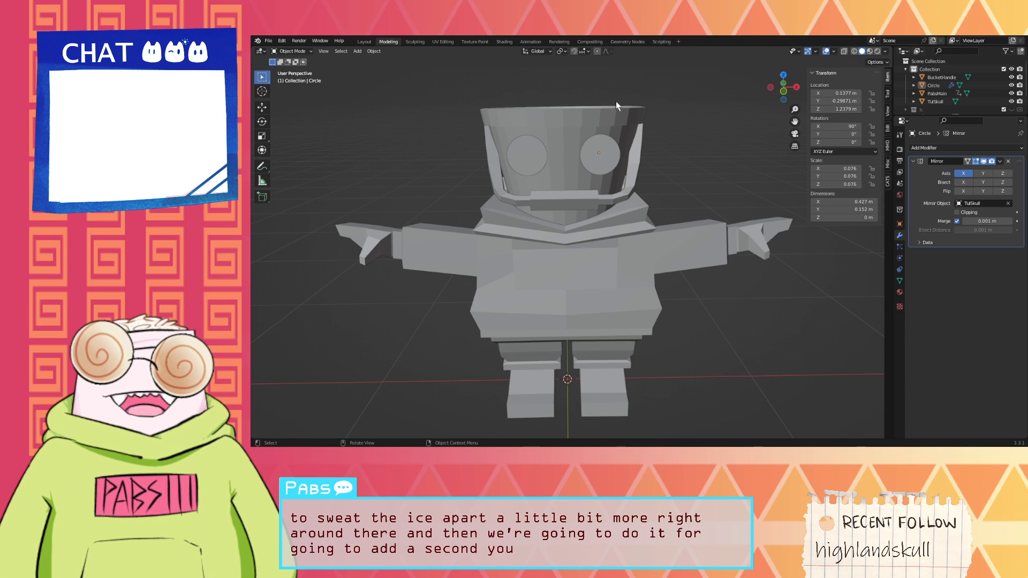
left_click(358, 51)
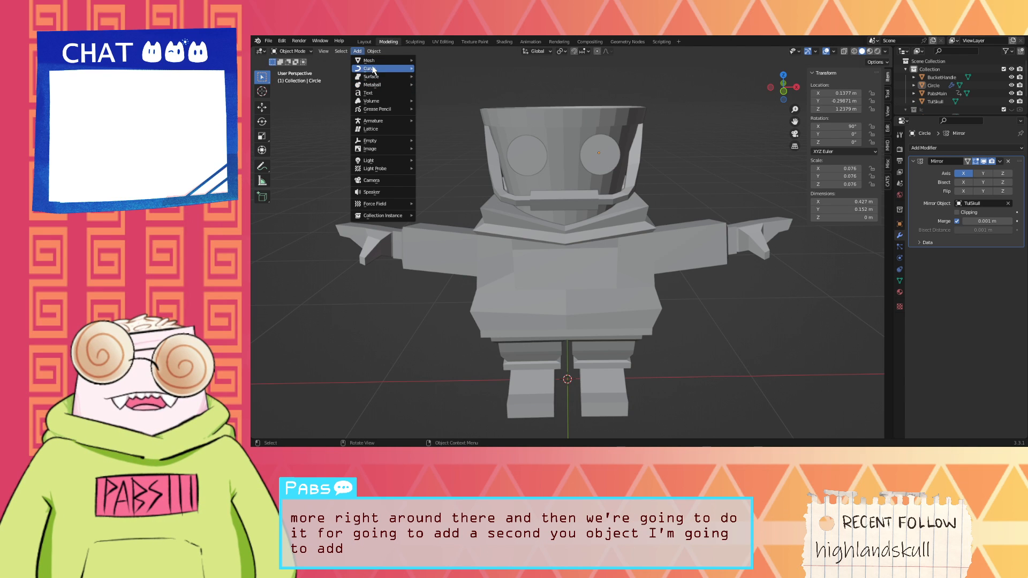
mouse_move(375, 64)
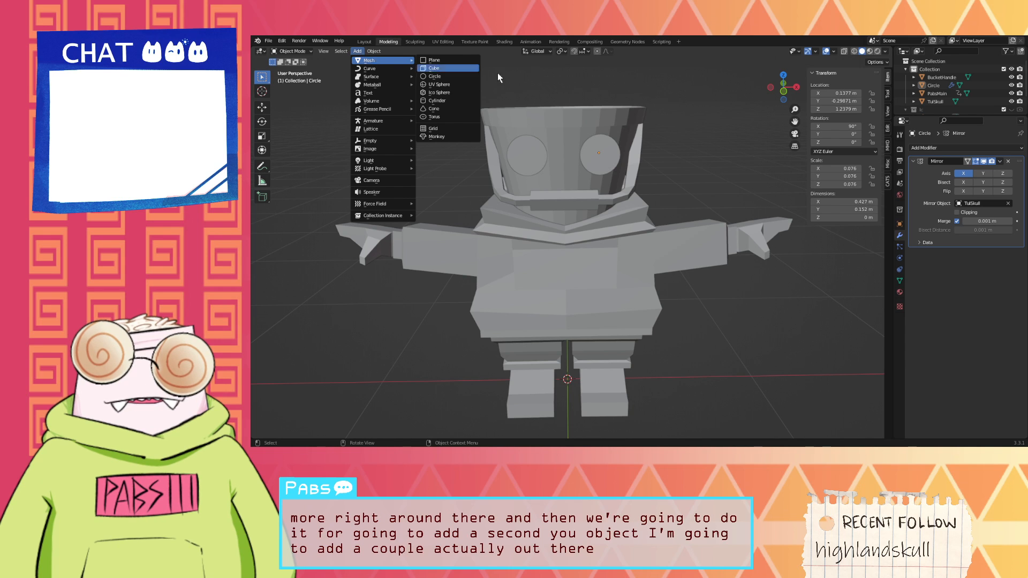
Step: Select the mirrored eye disc on the bucket's front
left_click(600, 164)
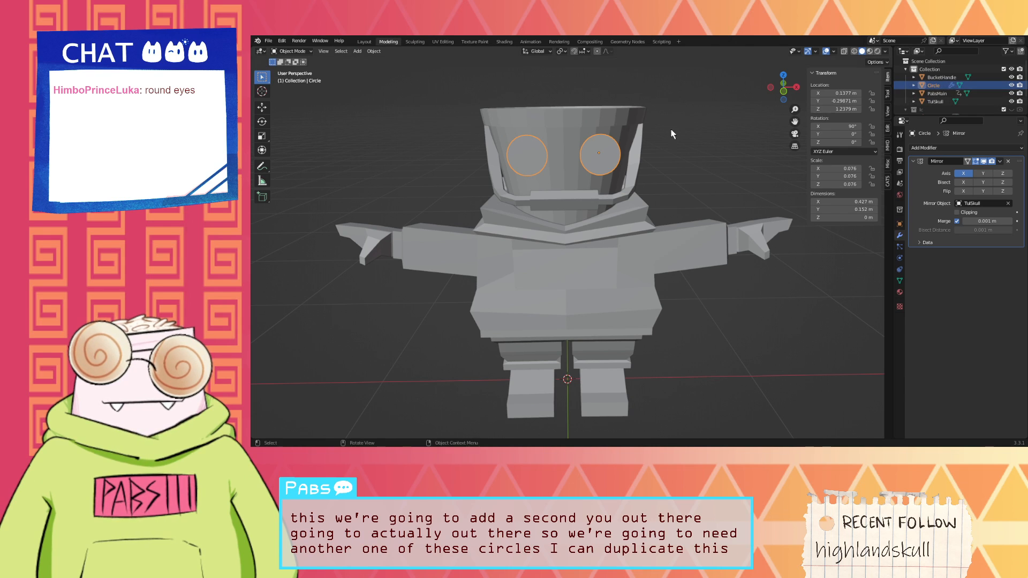
key("shift+d")
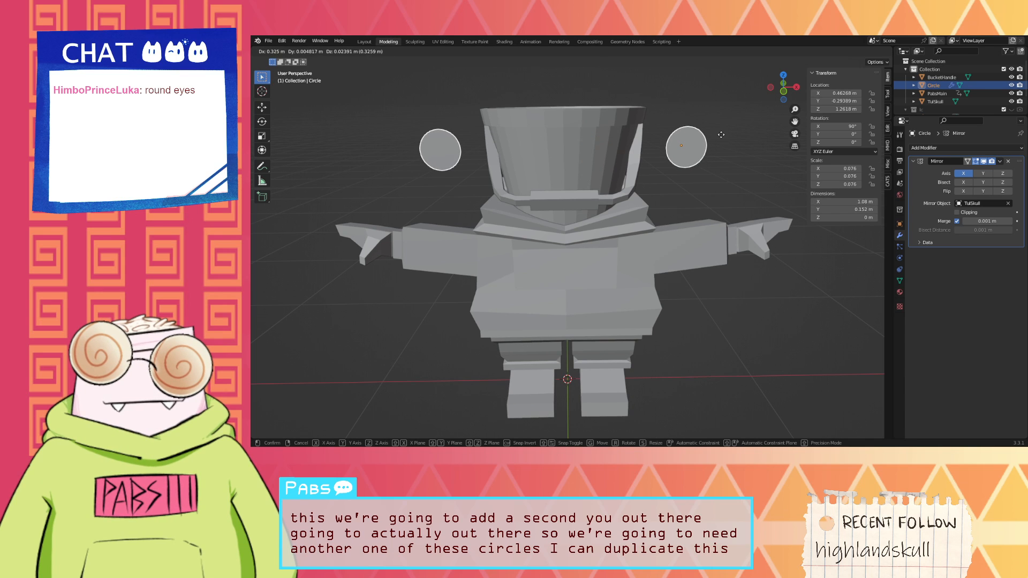
key("Escape")
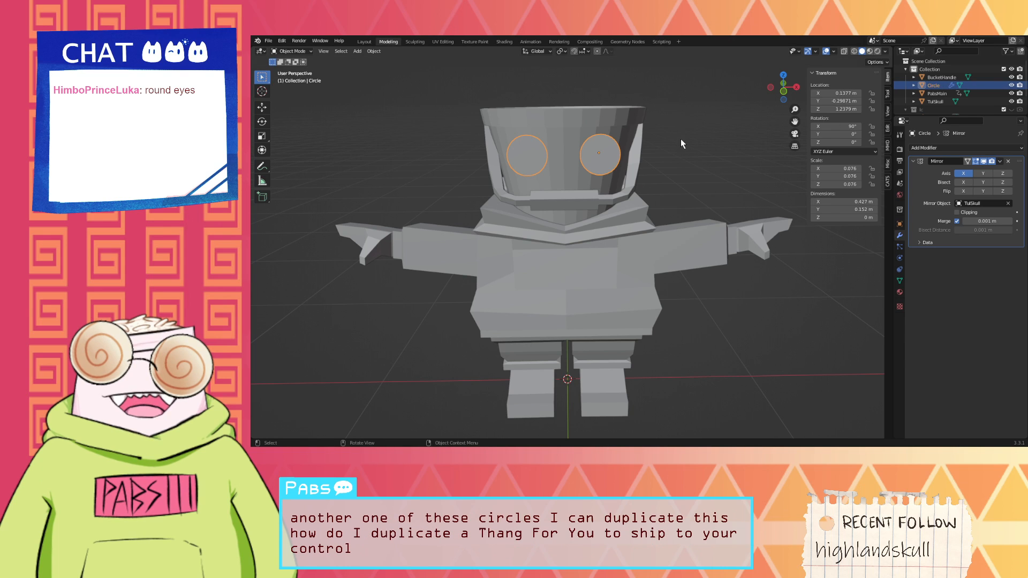
right_click(904, 86)
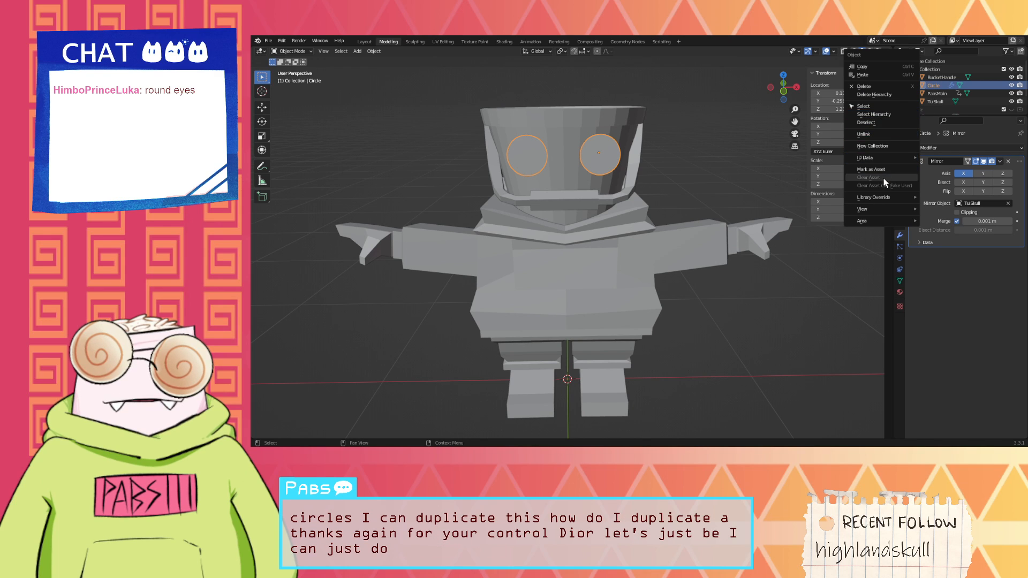
right_click(979, 86)
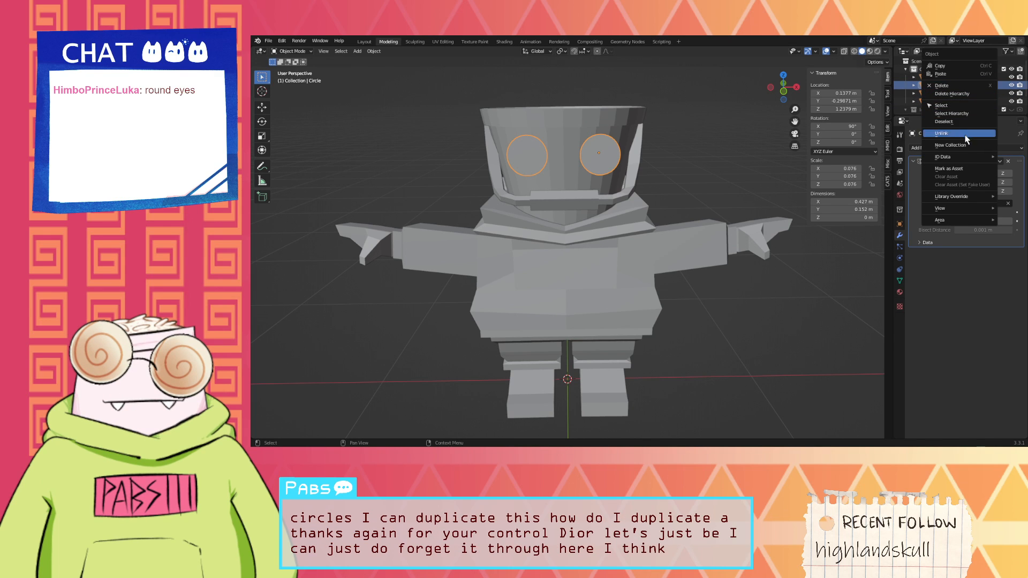
key("Escape")
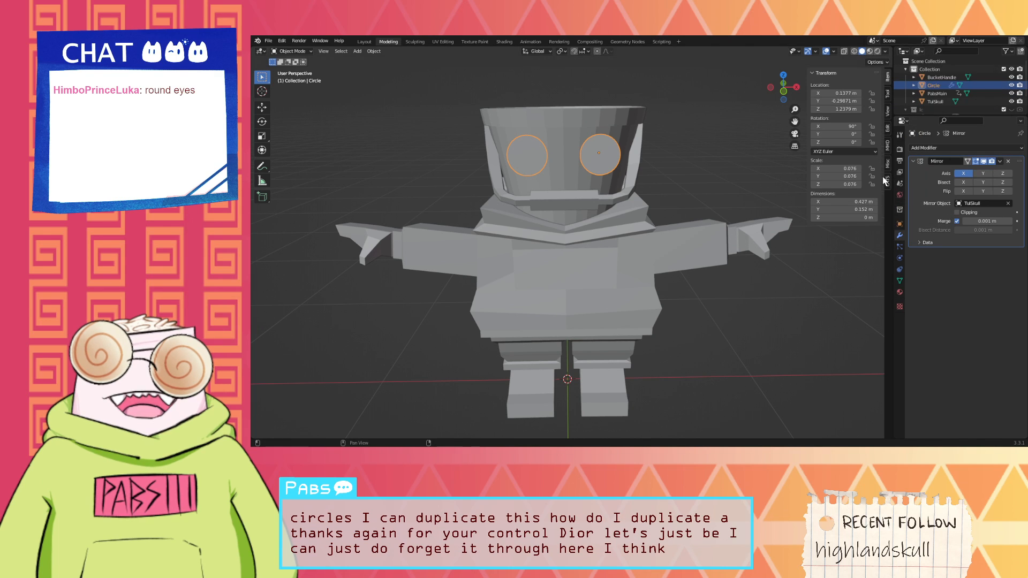
Step: Duplicate the mirrored round eye discs beside the originals and narrow the copies along X by a factor of about 0.25
middle_click_drag(761, 155, 697, 116)
key("shift+d")
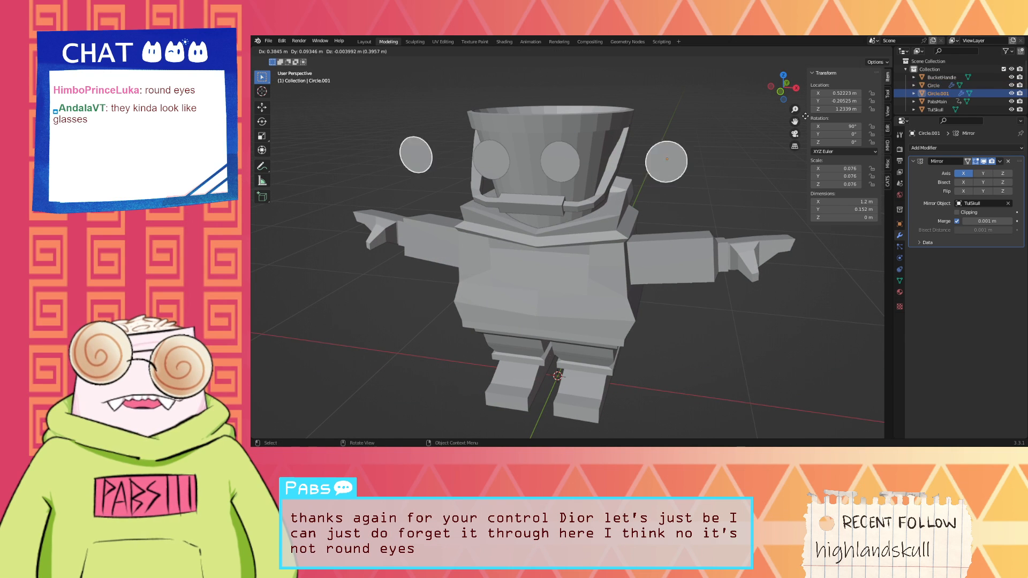
left_click(718, 111)
key("s")
key("x")
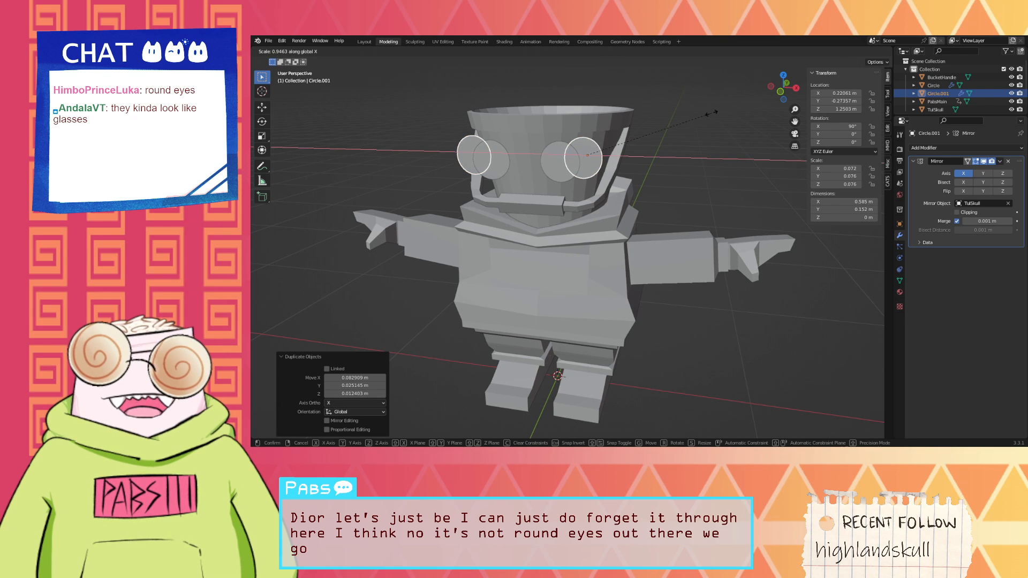
left_click(589, 124)
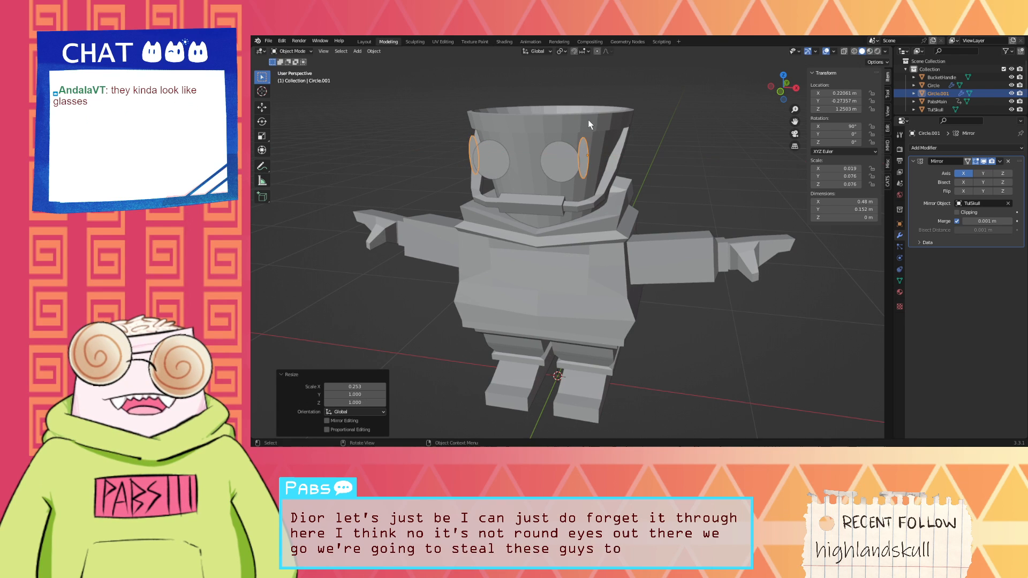
Step: Move the narrow pupils inward along X over the round eyes and about 0.041 m forward along Y
middle_click_drag(589, 125, 631, 139)
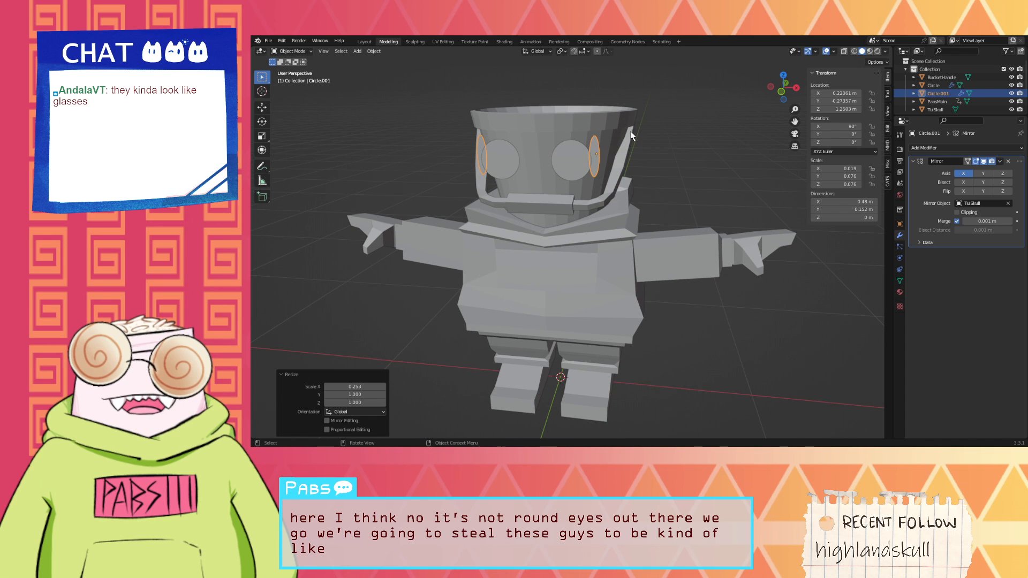
key("g")
key("x")
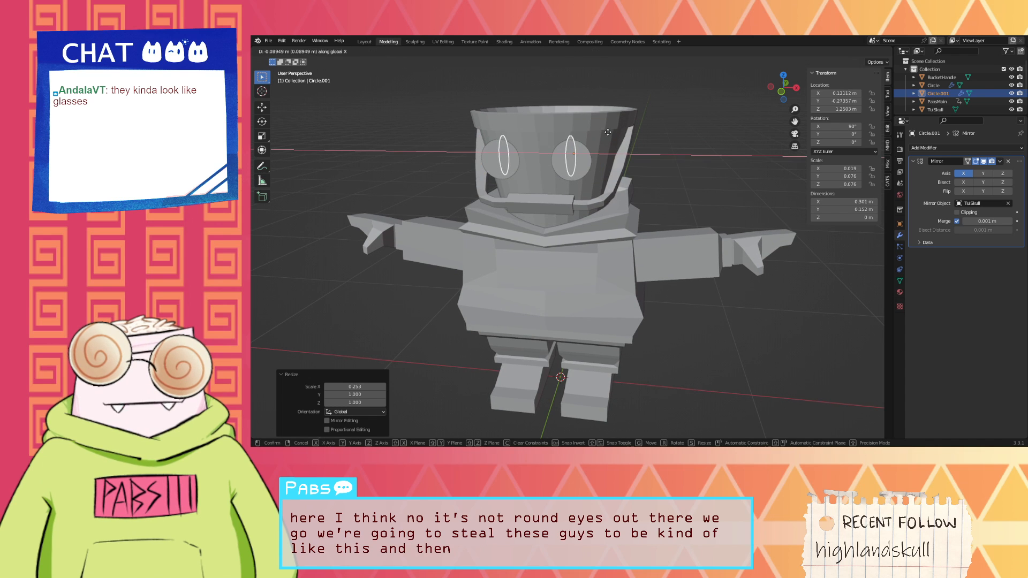
left_click(608, 133)
mouse_move(608, 133)
middle_mouse_down()
mouse_move(621, 128)
mouse_move(625, 159)
mouse_move(654, 162)
mouse_move(702, 146)
mouse_move(624, 127)
middle_mouse_up()
key("g")
key("y")
left_click(705, 140)
scroll(624, 127, "up", 8)
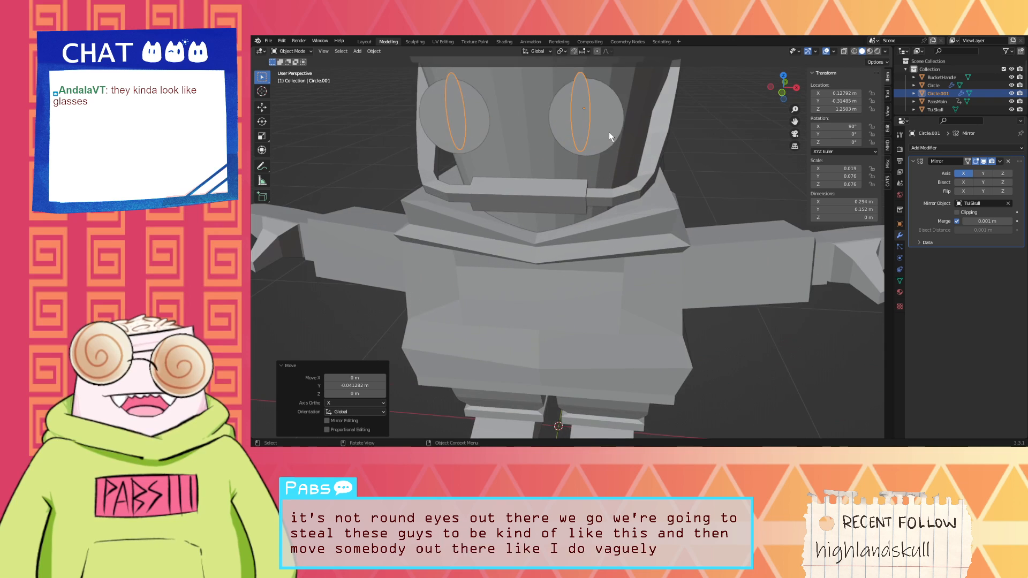
Step: Readjust the pupils' depth along Y in front of the bucket to a Y location of about -0.30 m
scroll(621, 126, "down", 3)
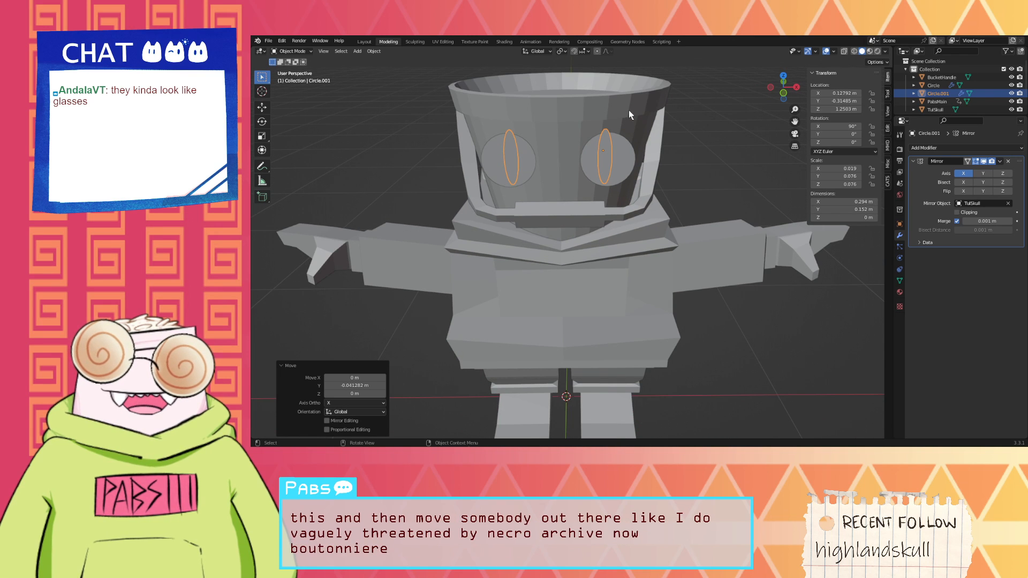
key("g")
left_click(630, 115)
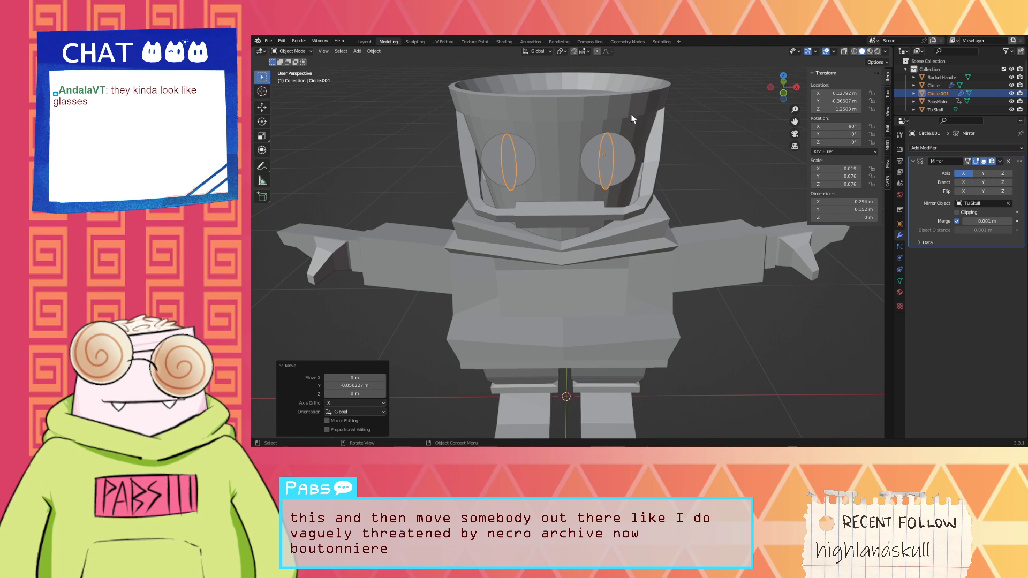
middle_click_drag(639, 126, 707, 129)
key("g")
key("y")
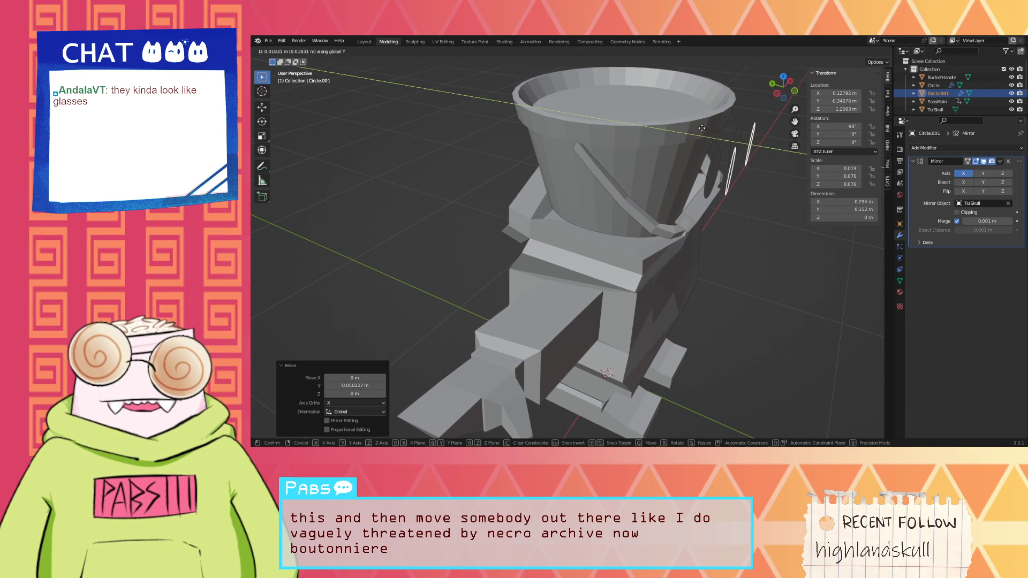
left_click(689, 123)
Step: Scale the pupils uniformly by about 0.745 and shift them about 0.019 m outward along X
mouse_move(689, 123)
middle_mouse_down()
mouse_move(739, 124)
mouse_move(699, 120)
middle_mouse_up()
key("s")
left_click(681, 125)
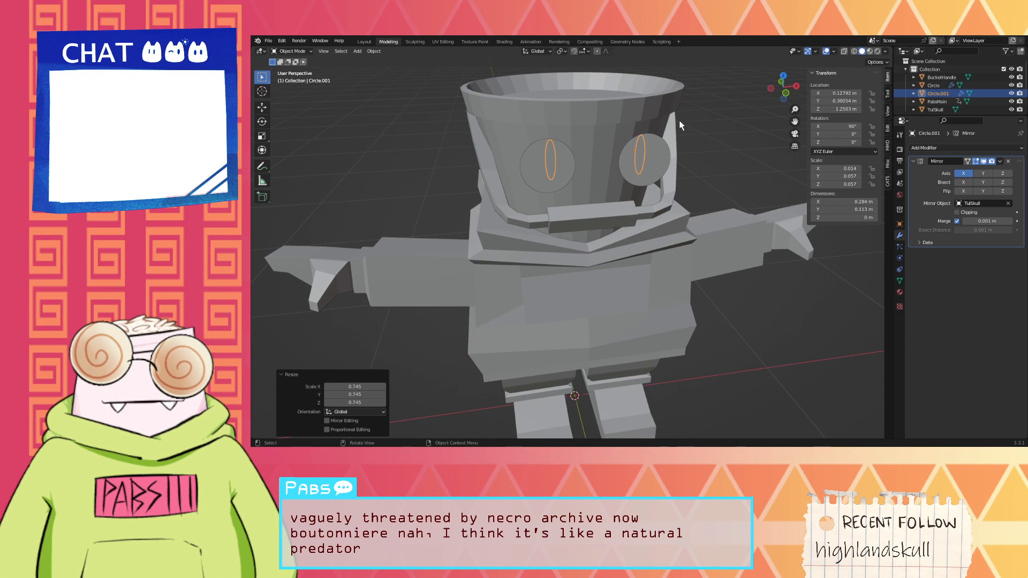
key("g")
key("x")
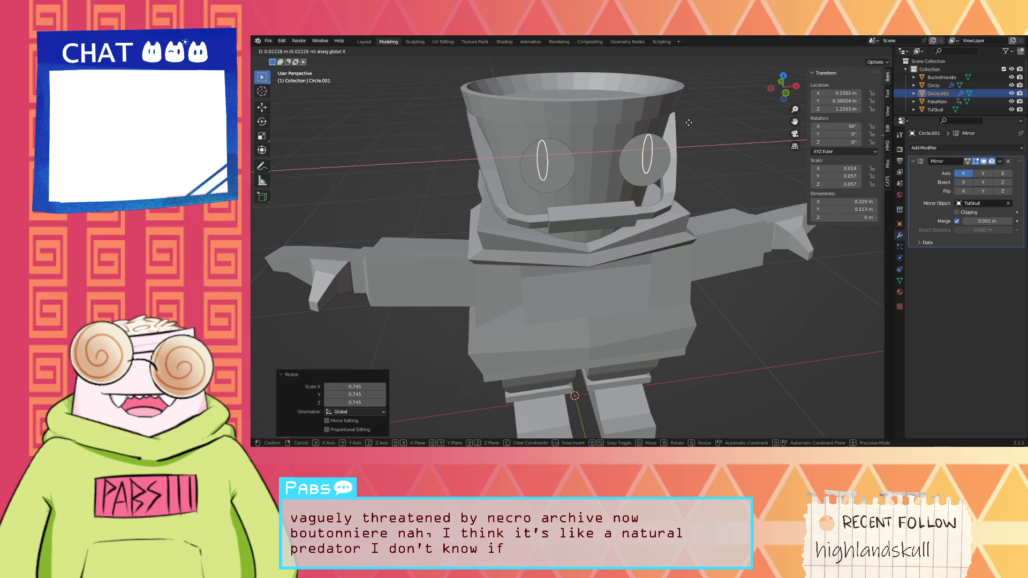
left_click(689, 122)
middle_click_drag(690, 121, 680, 123)
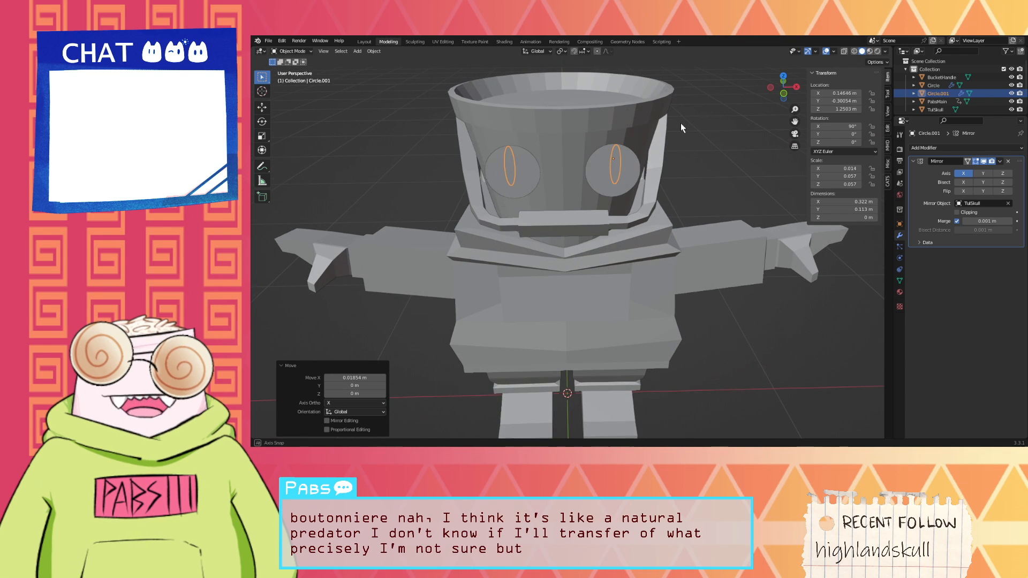
Step: Lower the pupils about 0.03 m along Z and move them inward to an X location of about 0.119 m
key("g")
key("y")
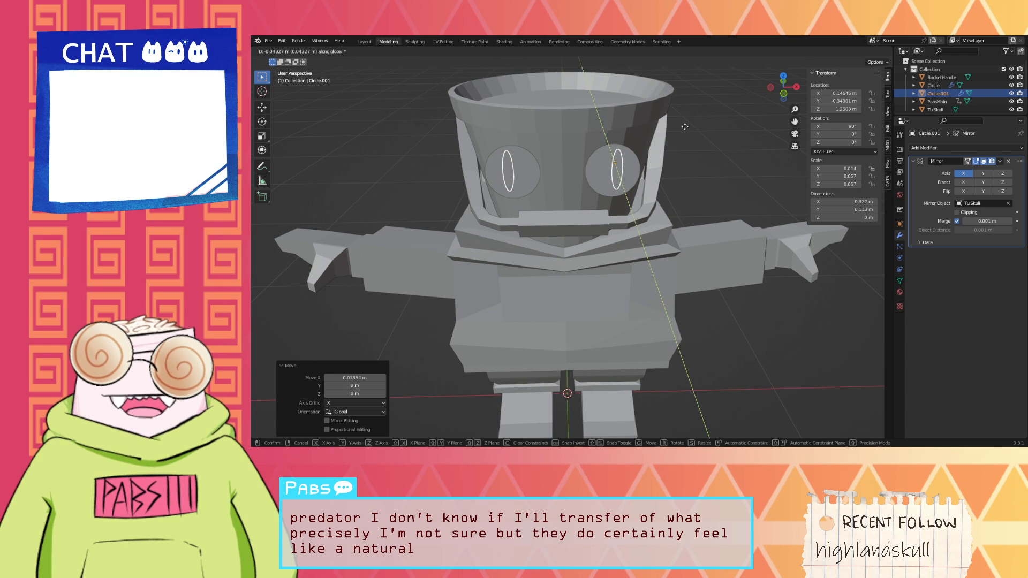
key("z")
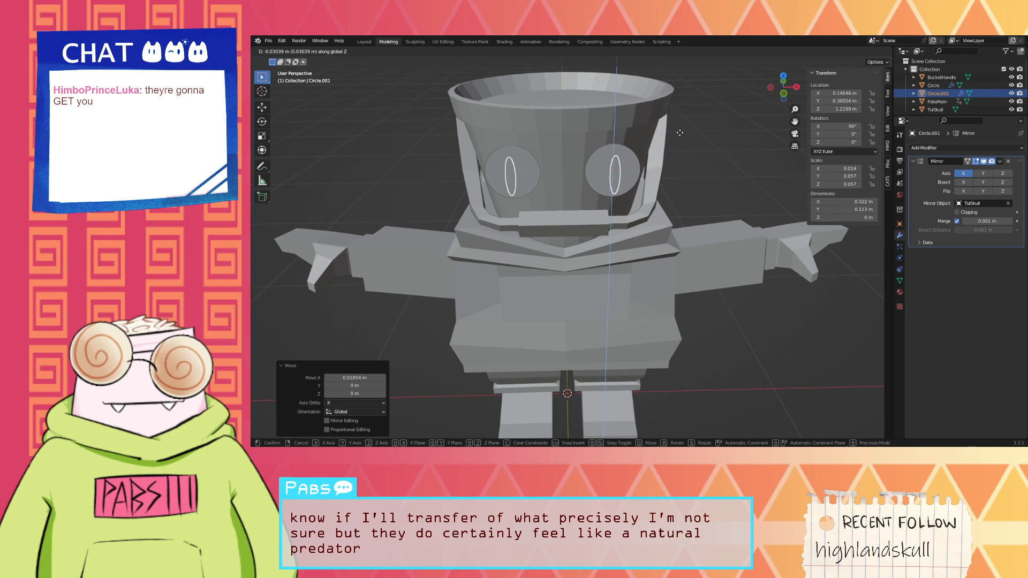
left_click(680, 133)
key("g")
key("x")
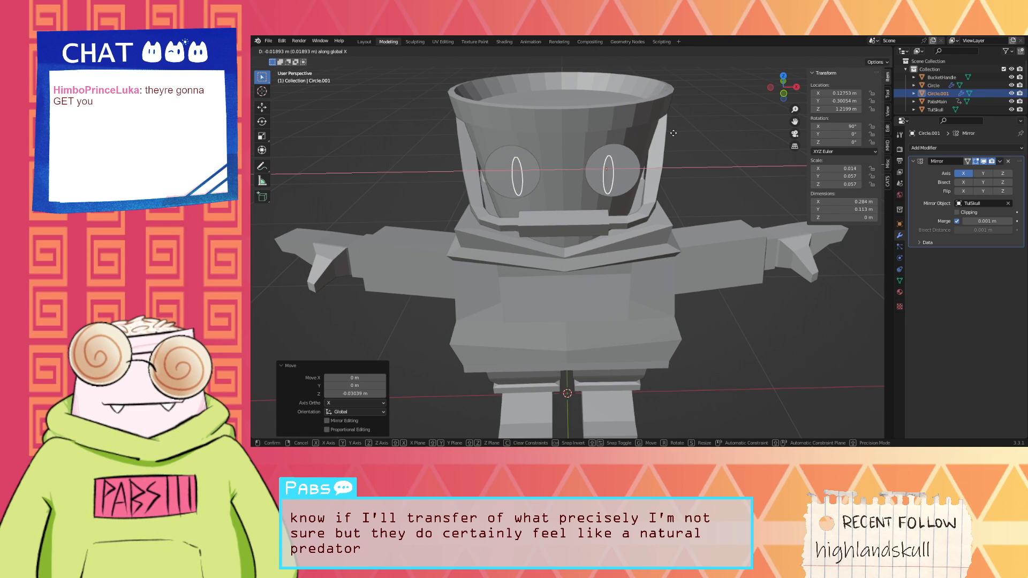
left_click(670, 133)
left_click(685, 136)
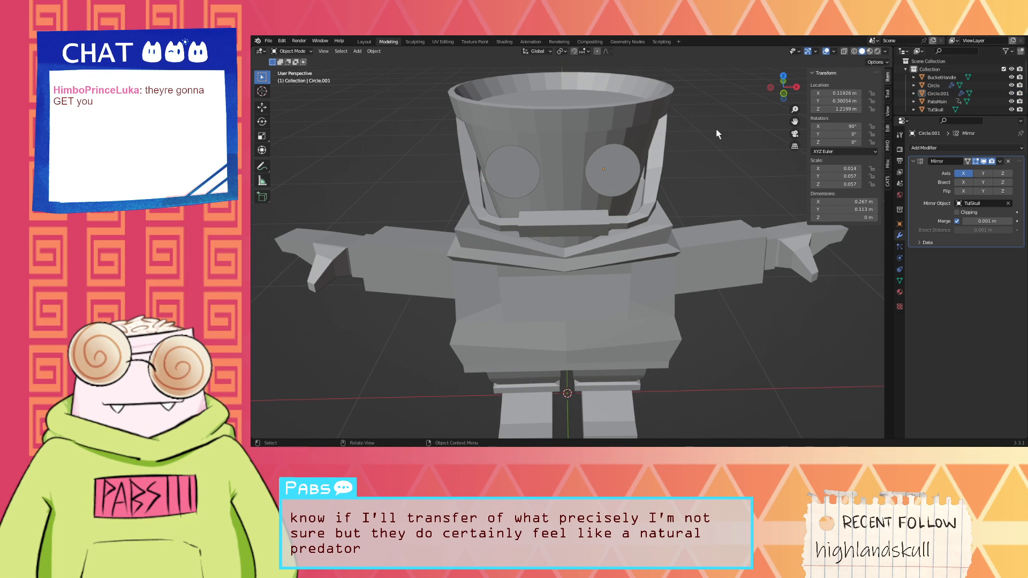
Step: Move the Circle.001 pupils forward out of the eye discs along Y to about -0.323 m and deselect them
middle_click_drag(717, 134, 766, 136)
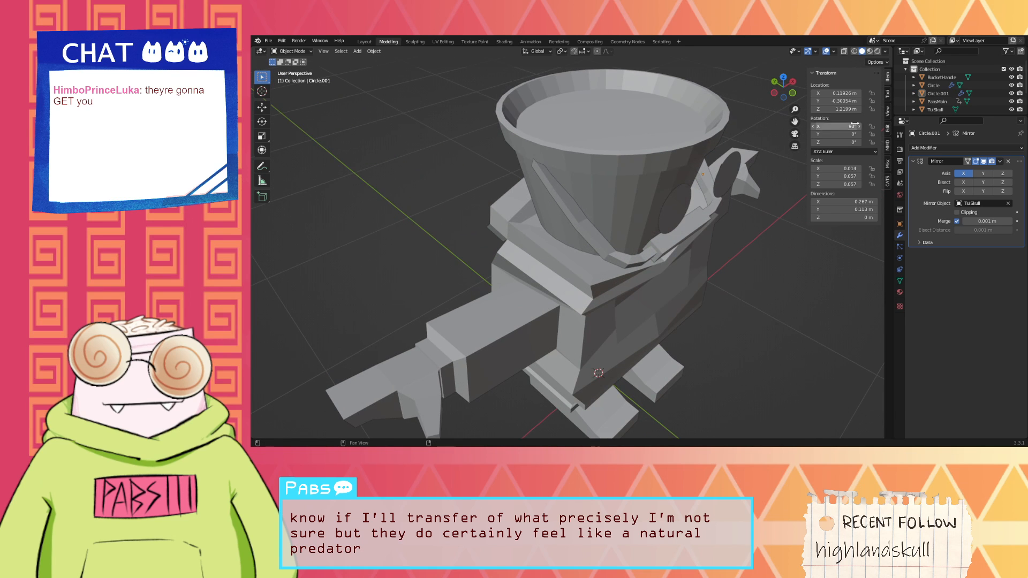
left_click(957, 94)
key("g")
key("y")
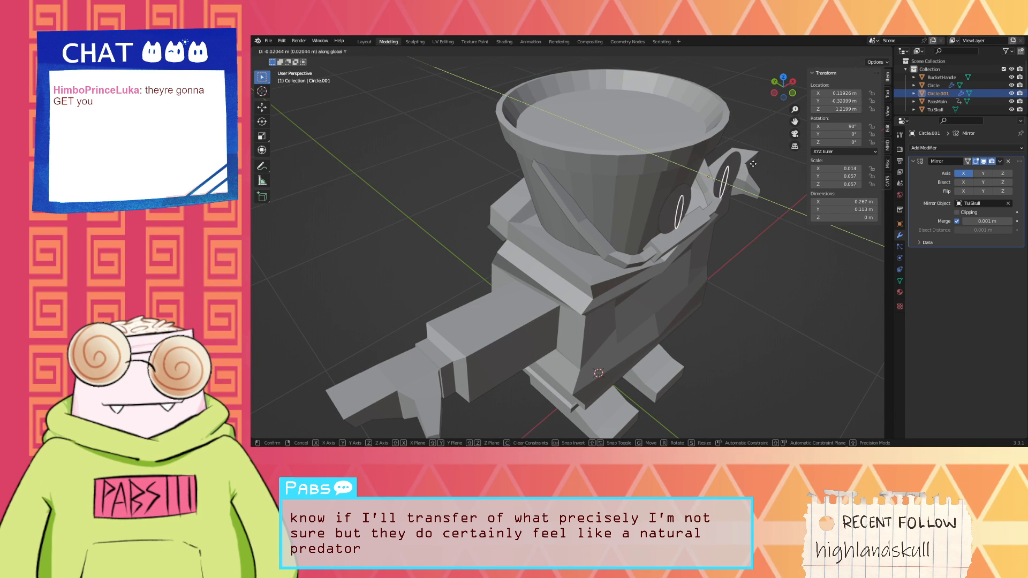
left_click(753, 163)
middle_click_drag(753, 163, 701, 145)
left_click(730, 118)
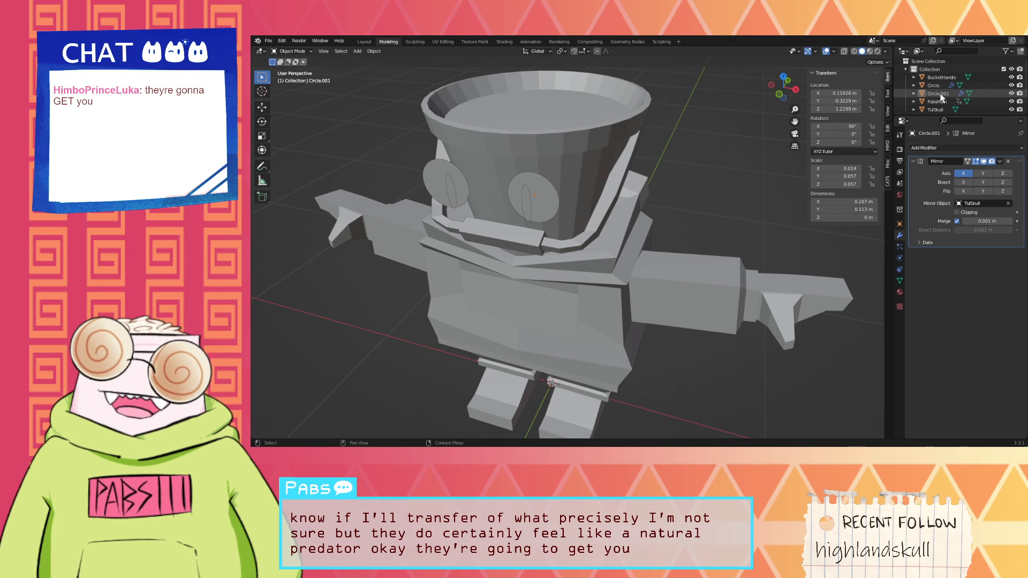
Step: Add a cube, scale it down to about 0.14, and move it up to the bucket head
middle_click_drag(699, 114, 724, 94)
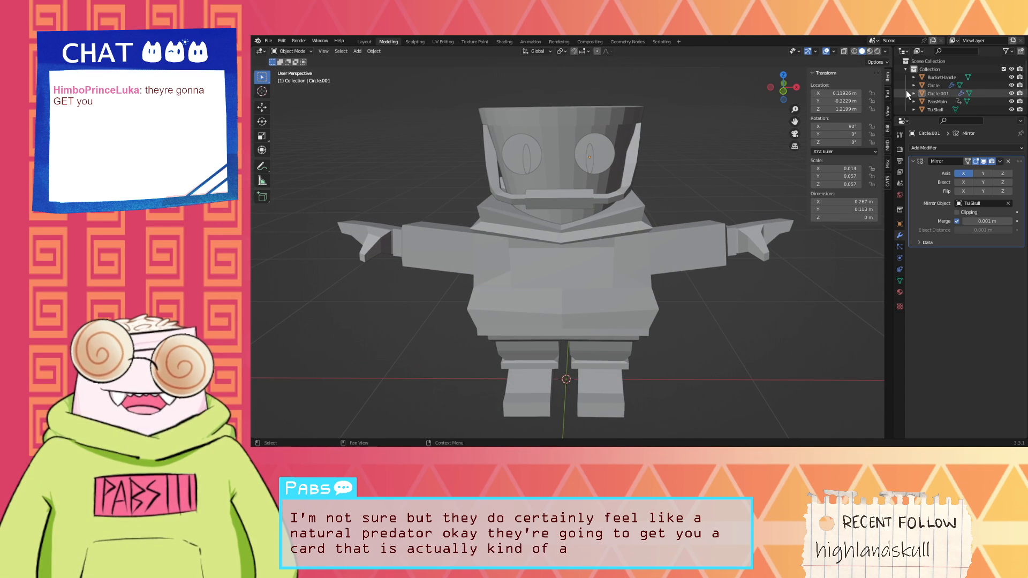
left_click(355, 52)
mouse_move(371, 61)
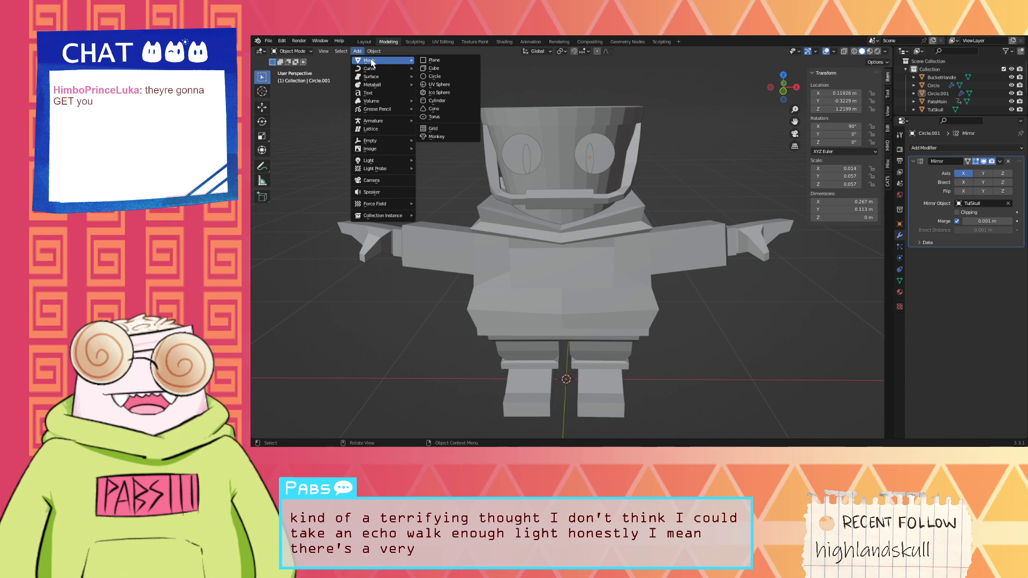
left_click(434, 69)
key("s")
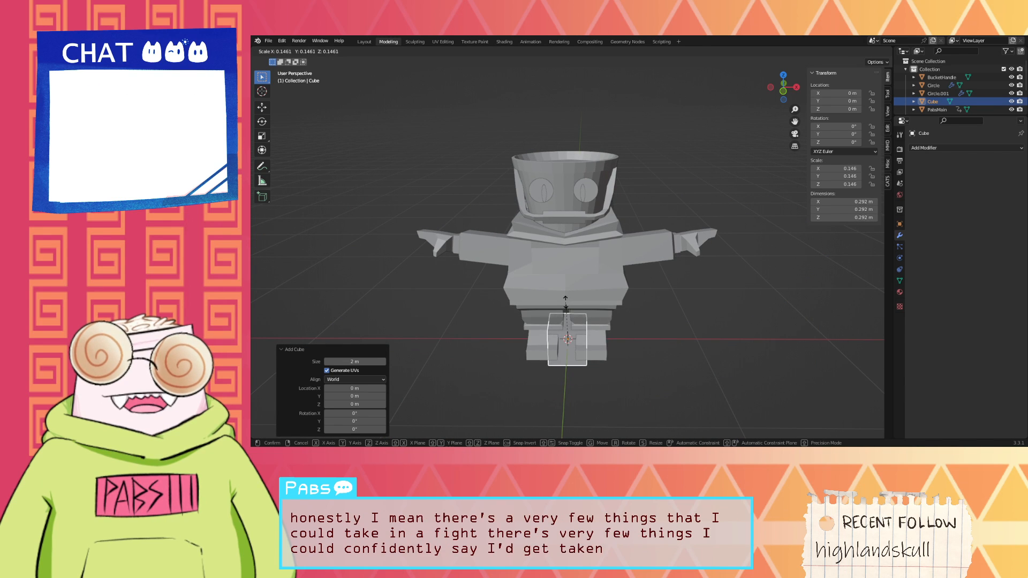
left_click(566, 300)
key("g")
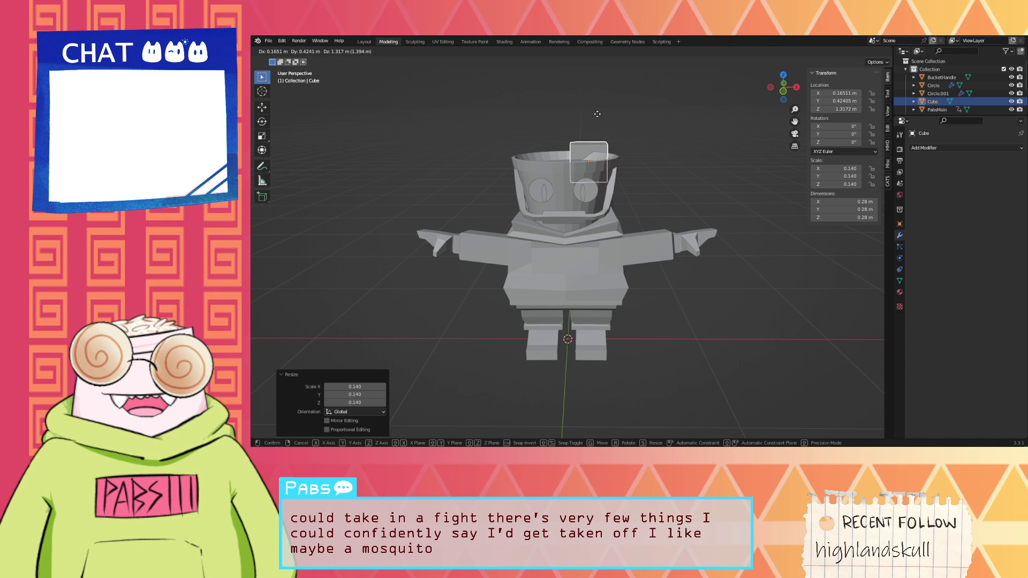
left_click(596, 114)
Step: Move the cube about 0.776 m along Y to the front of the bucket and raise it about 0.108 m
middle_click_drag(596, 114, 682, 143)
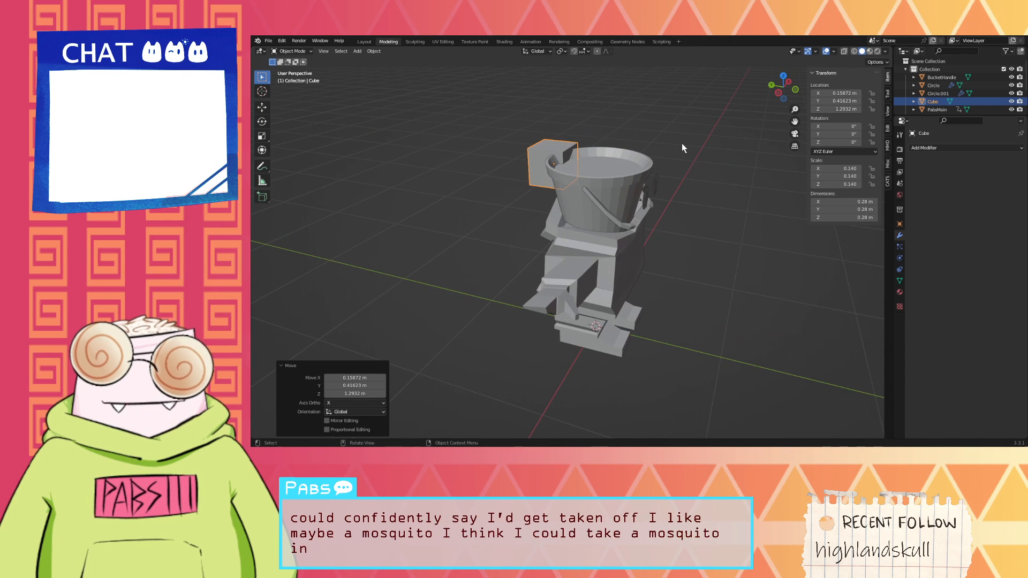
key("g")
key("y")
left_click(776, 159)
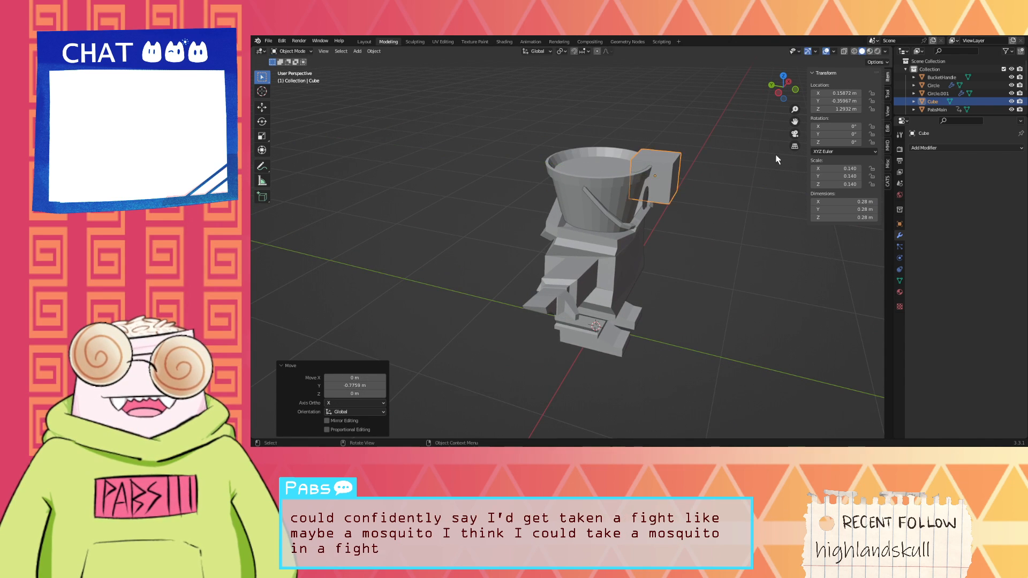
middle_click_drag(778, 159, 705, 149, "alt")
key("g")
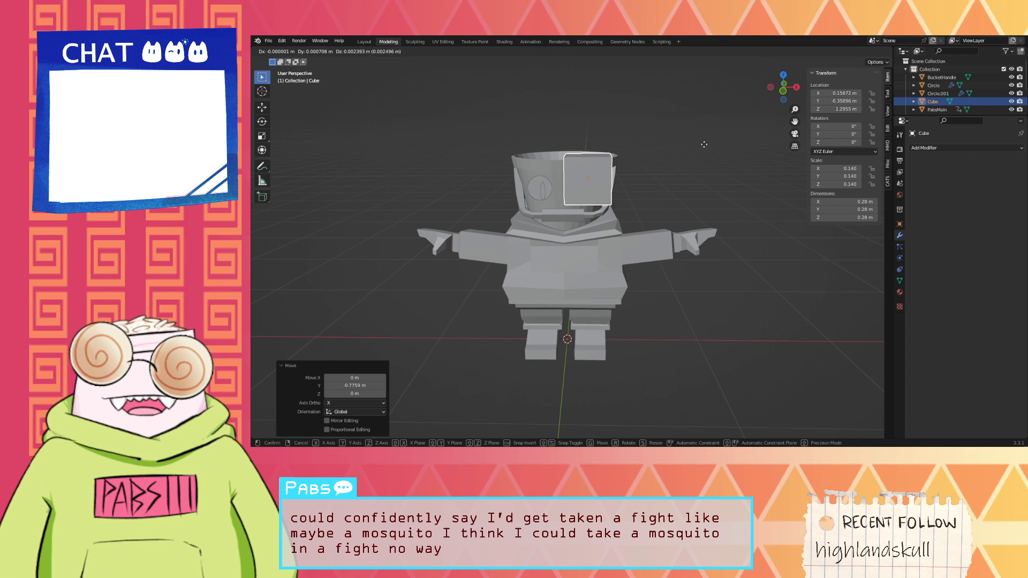
key("z")
left_click(705, 126)
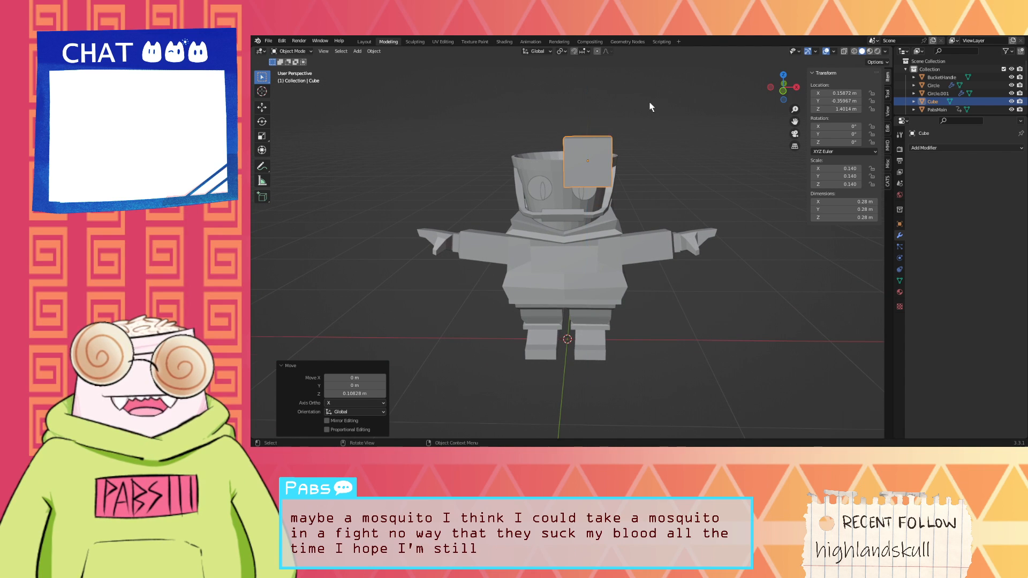
Step: Scale the cube uniformly by about 0.59 and stretch it along X by about 1.71 above the eye
scroll(679, 105, "up", 3)
mouse_move(679, 105)
middle_mouse_down()
mouse_move(665, 111)
mouse_move(677, 104)
middle_mouse_up()
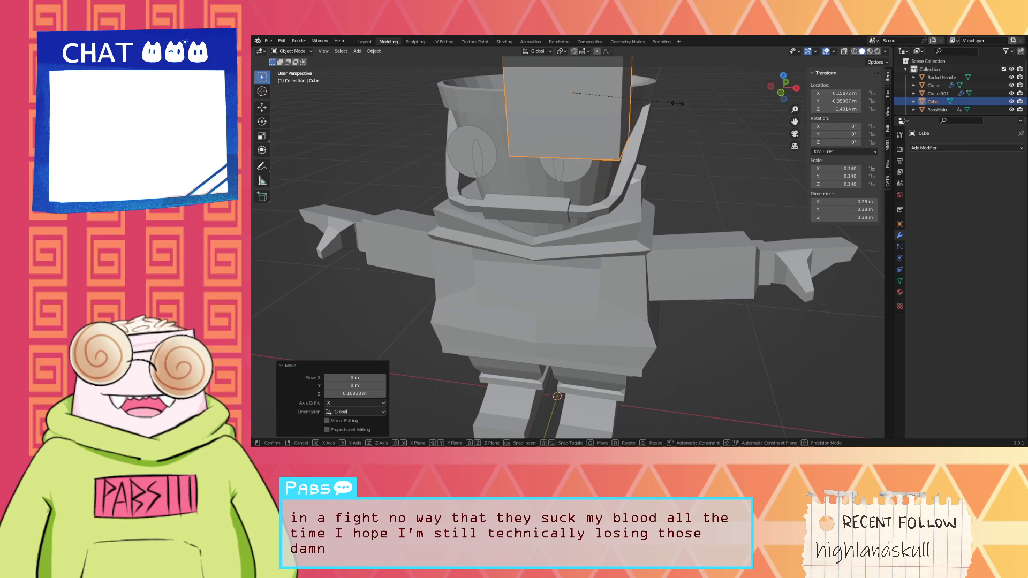
key("s")
left_click(633, 107)
key("s")
key("x")
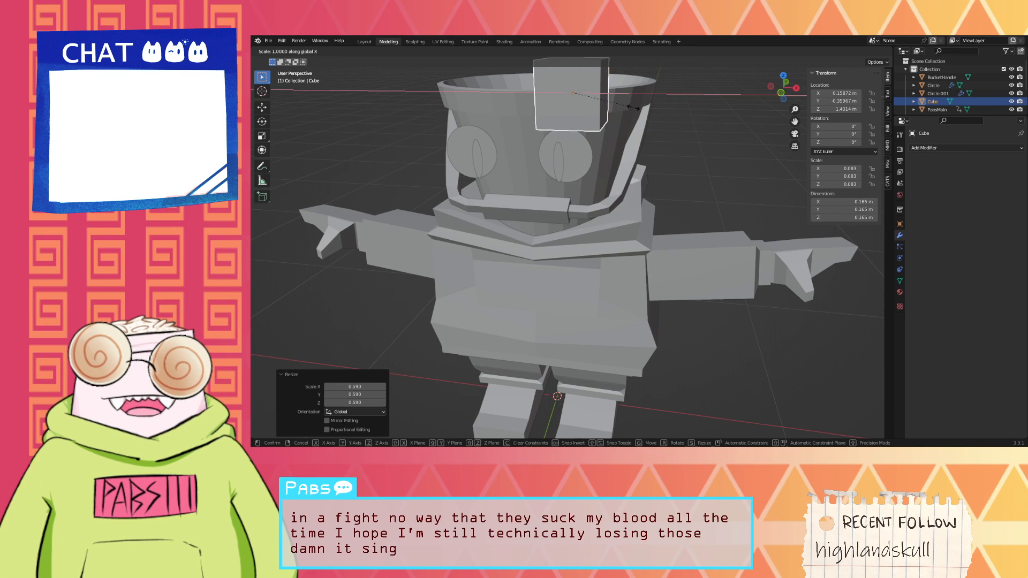
left_click(679, 107)
Step: Rotate the brow block about -24.8° in the view plane and lower it about 0.057 m over the eye
key("r")
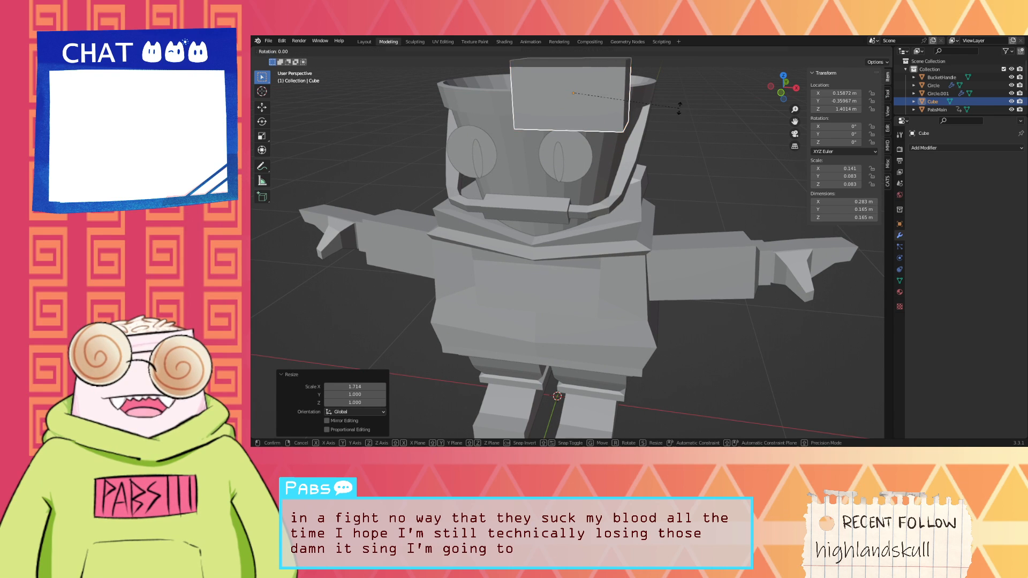
left_click(651, 91)
middle_click_drag(650, 91, 661, 81)
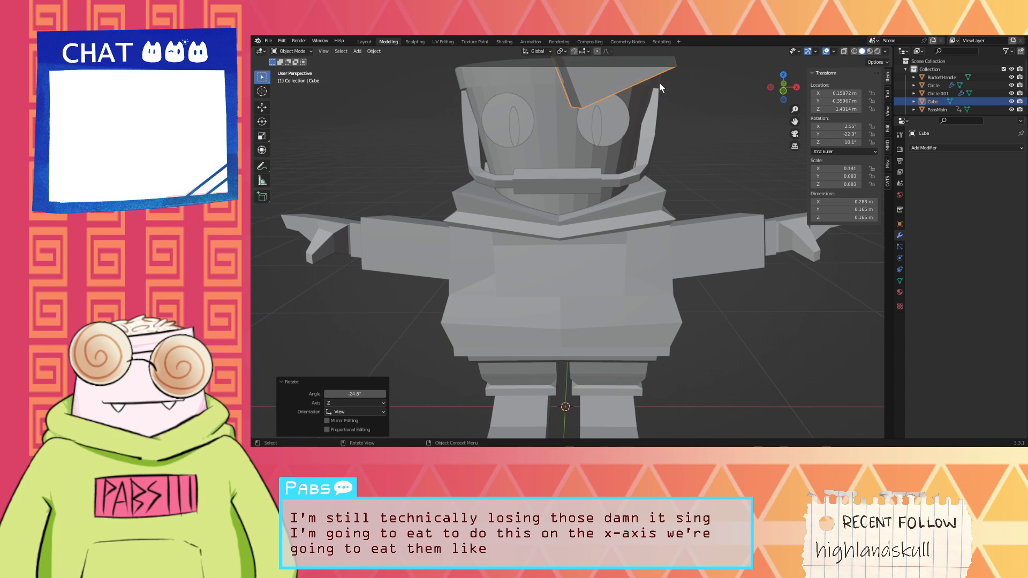
key("g")
key("z")
left_click(658, 104)
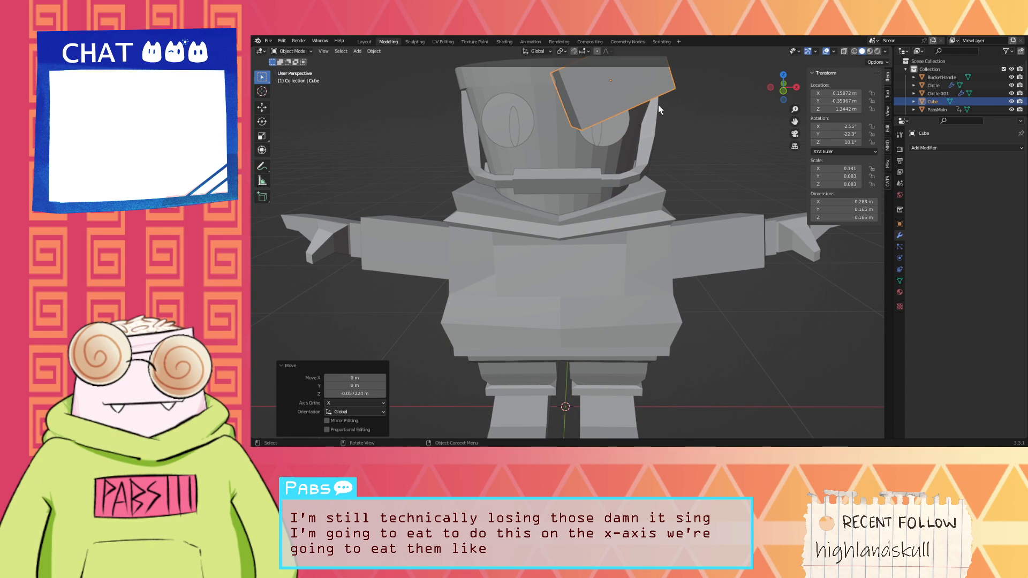
middle_click_drag(657, 104, 689, 107)
scroll(690, 104, "down", 1)
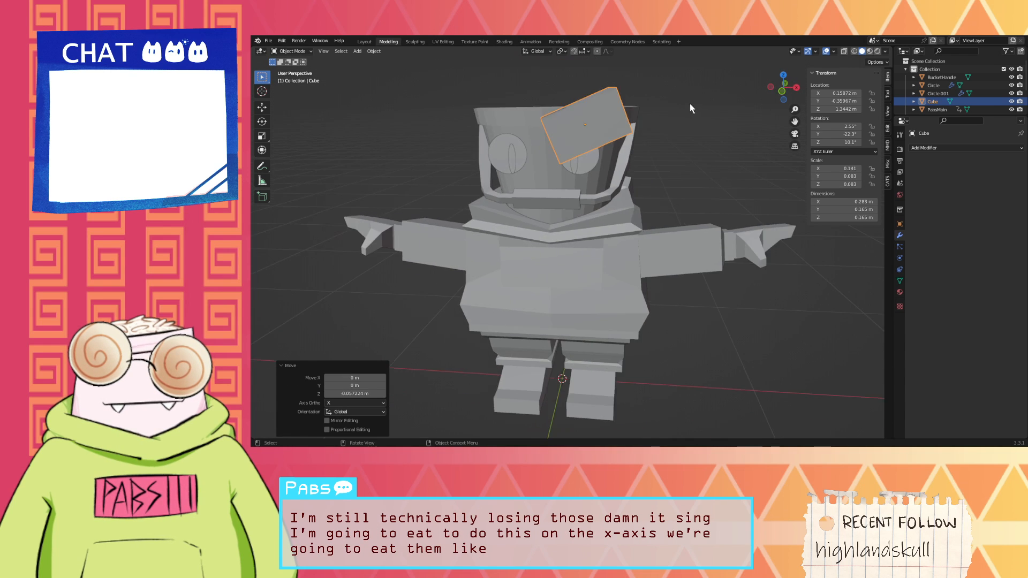
Step: Add a Mirror modifier on the X axis to the brow block, using the bucket head as the mirror object
left_click(925, 147)
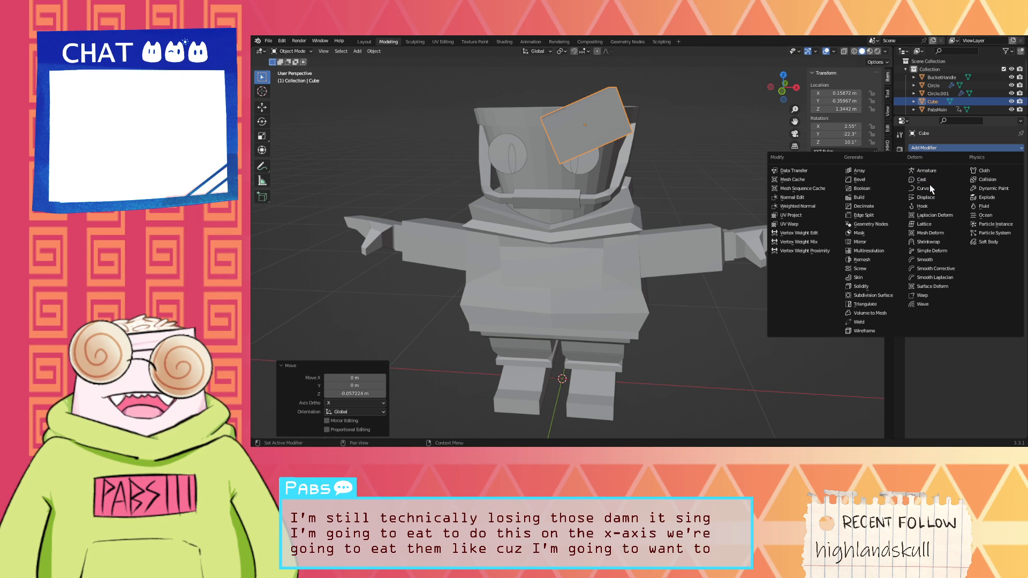
left_click(868, 242)
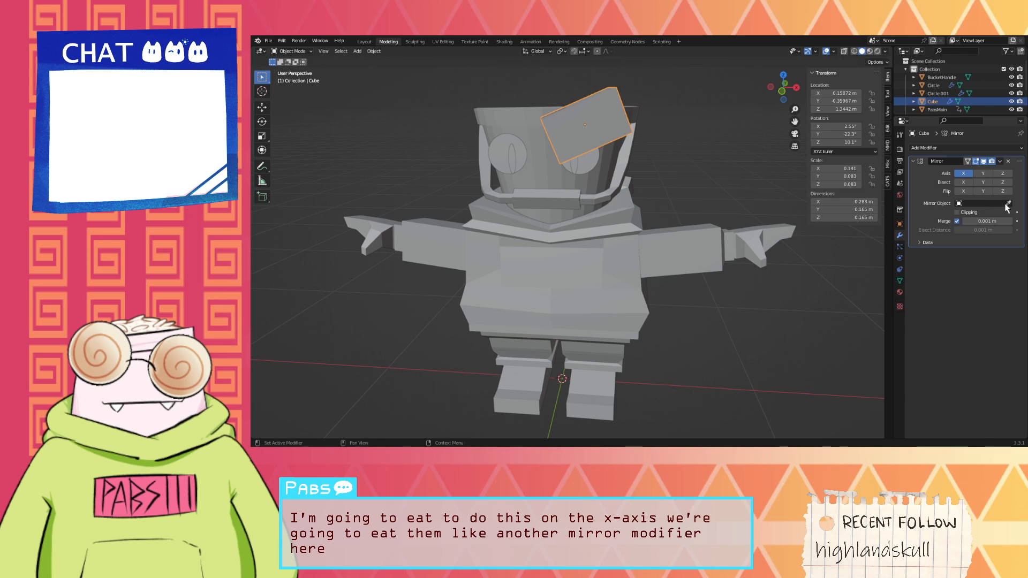
left_click(537, 164)
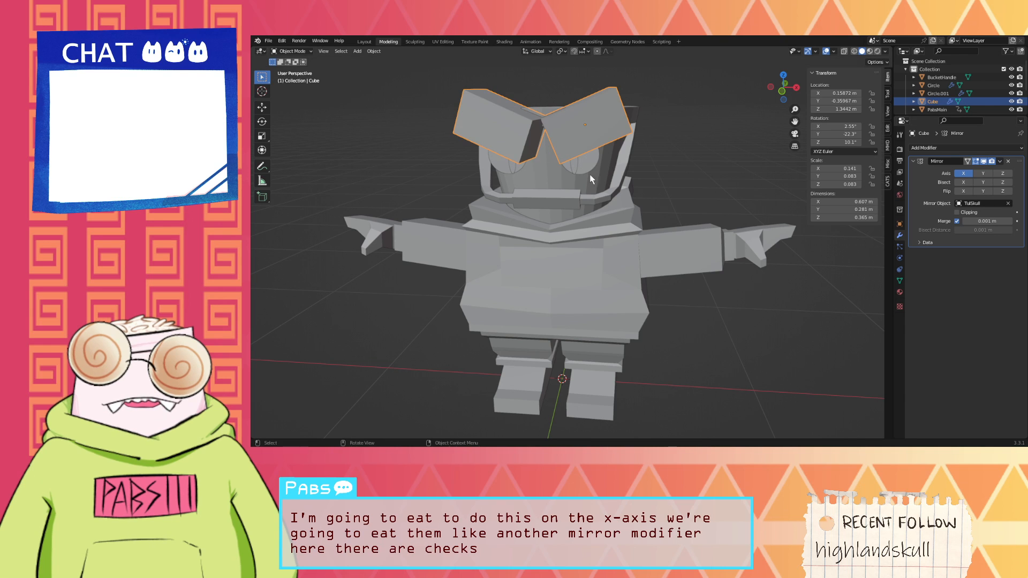
Step: Scale the mirrored brow blocks by about 0.805 and move them about -0.044 m in X and -0.031 m in Z
middle_click_drag(709, 160, 705, 152)
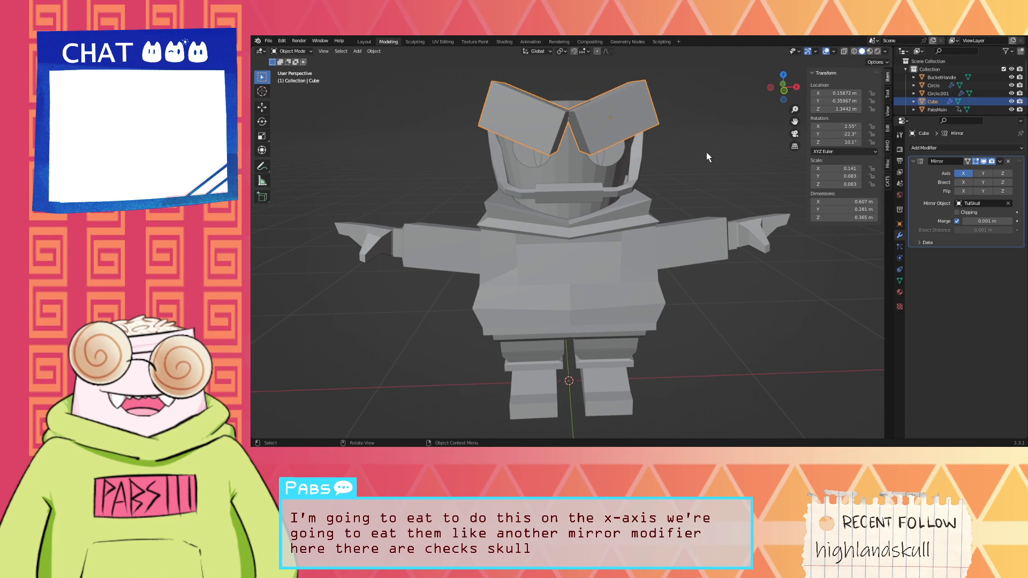
key("s")
left_click(688, 143)
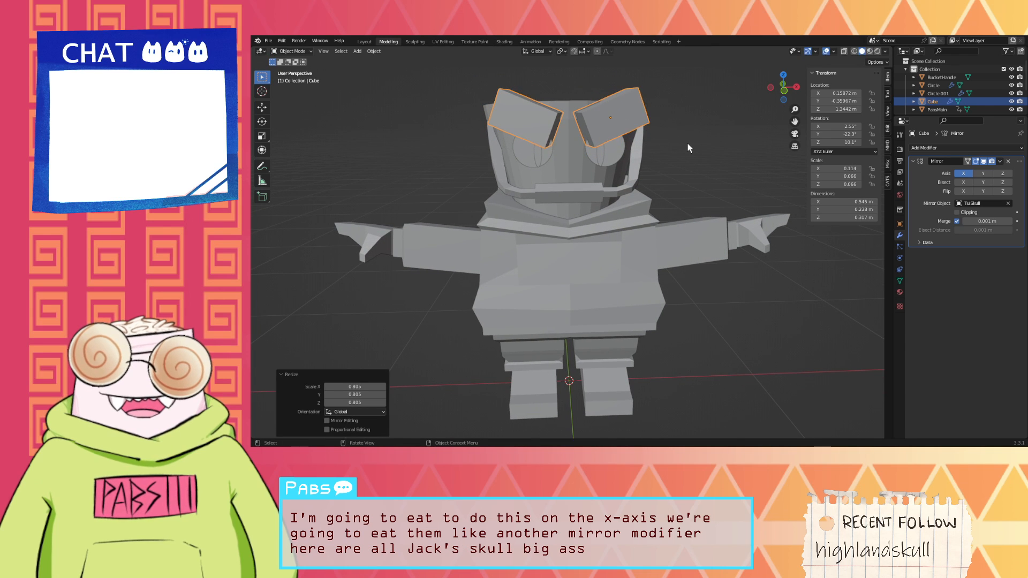
key("g")
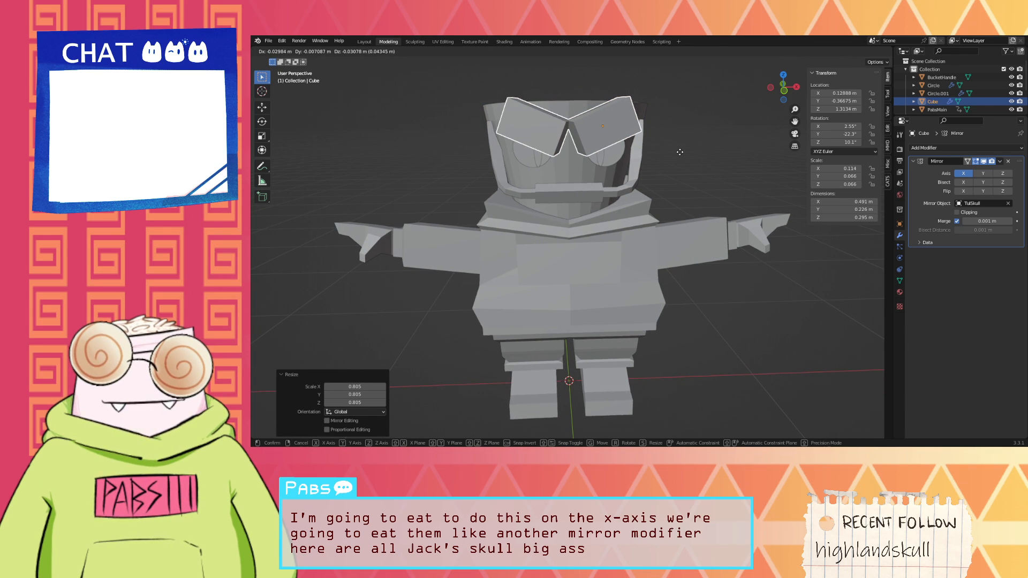
left_click(677, 152)
middle_click_drag(679, 149, 698, 134)
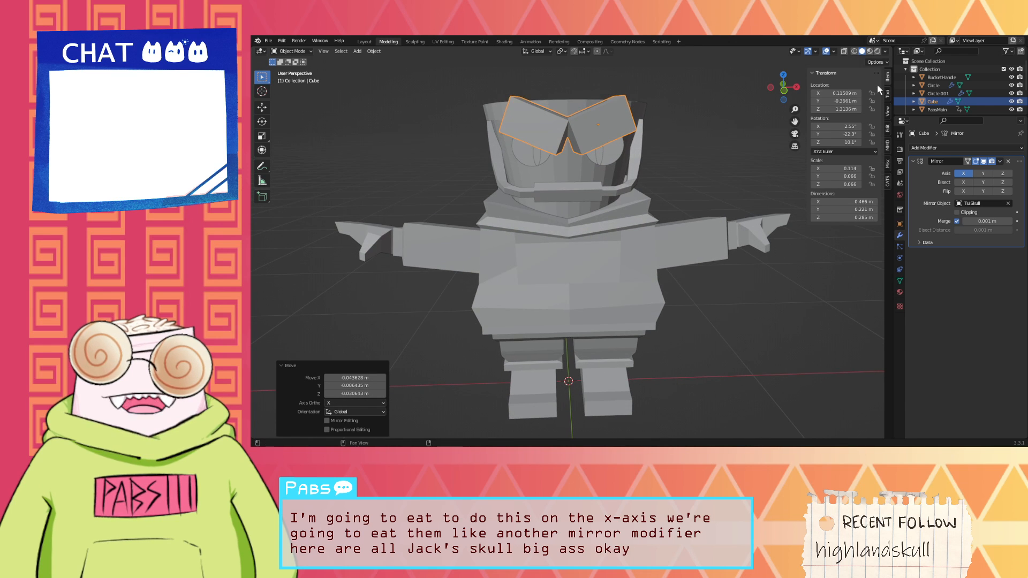
Step: Rename the Circle eye discs as Sclera
left_click(941, 93)
left_click(924, 149)
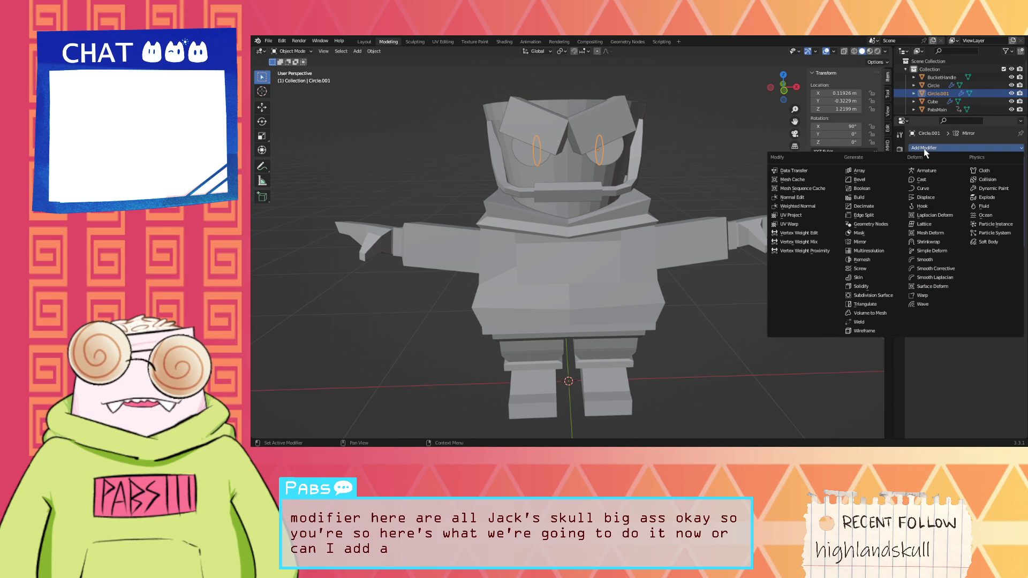
double_click(933, 85)
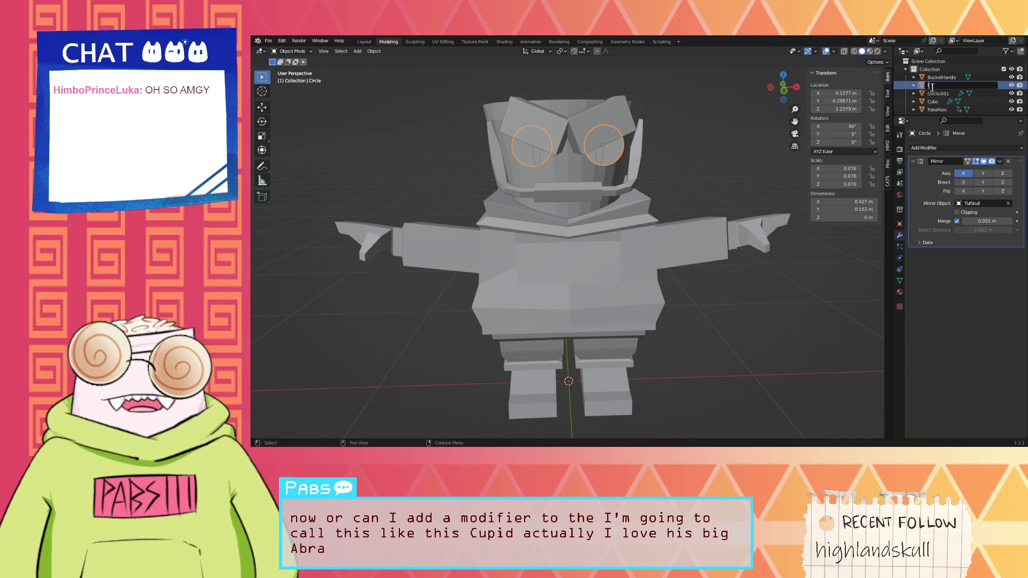
type("a")
key("Return")
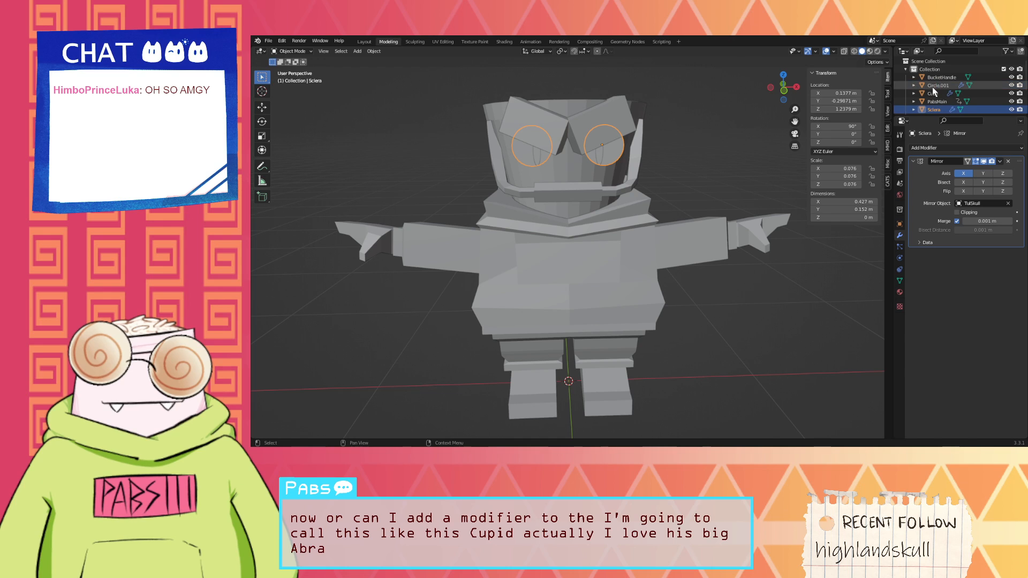
Step: Rename the Circle.001 pupils as Iris and the Cube brow blocks as Angy
double_click(932, 85)
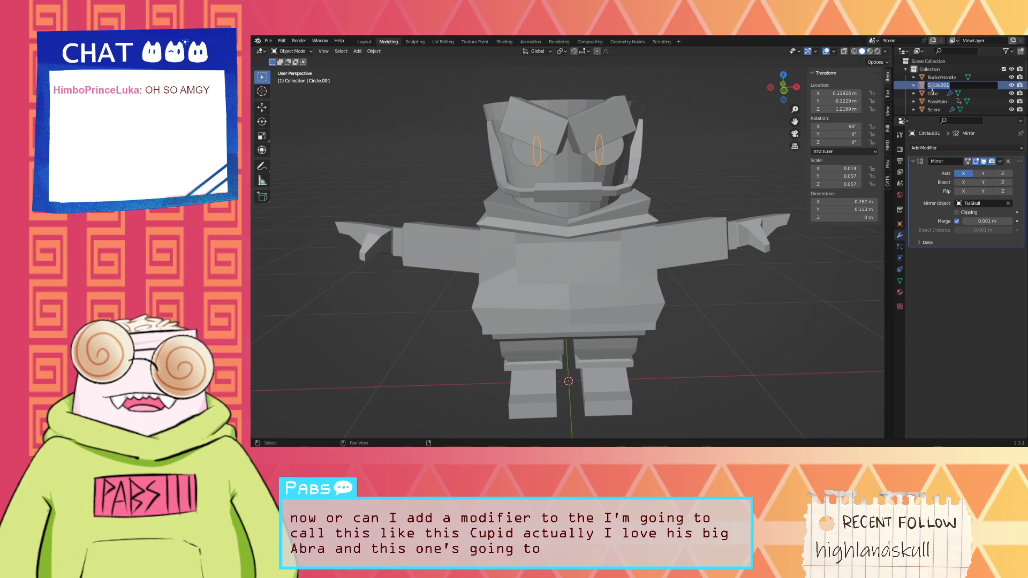
type("Iris")
key("Return")
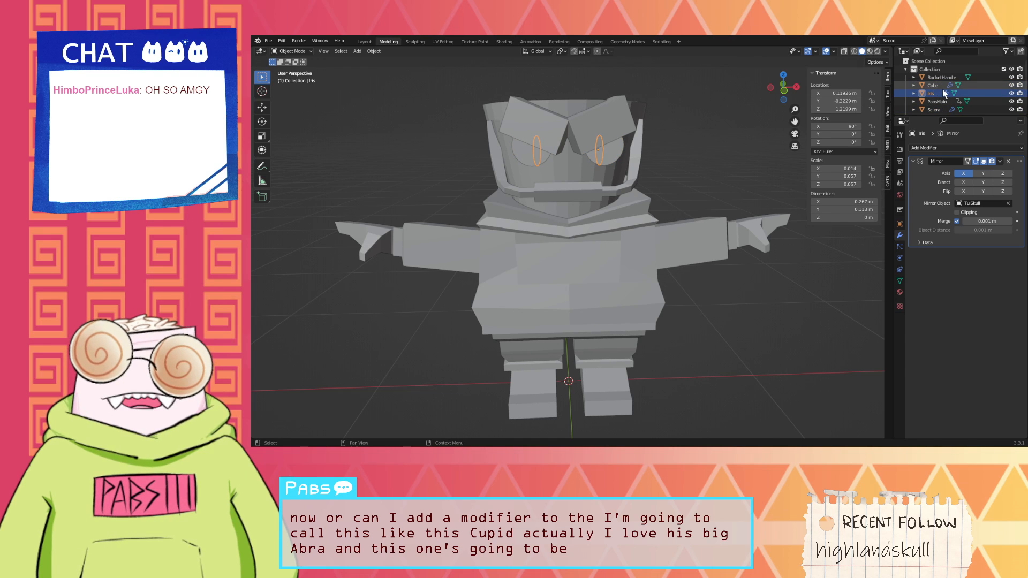
double_click(933, 85)
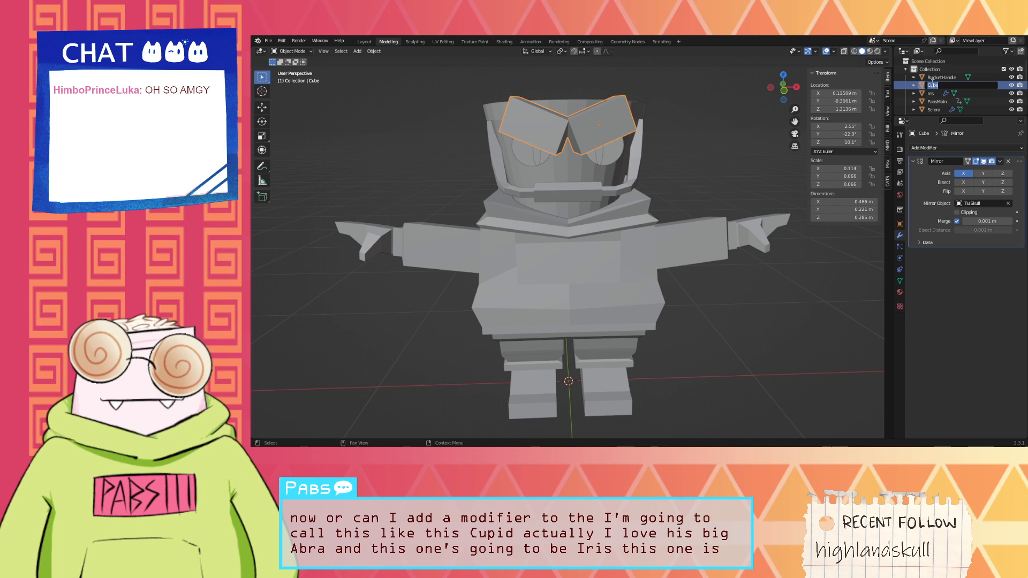
type("Angy")
key("Return")
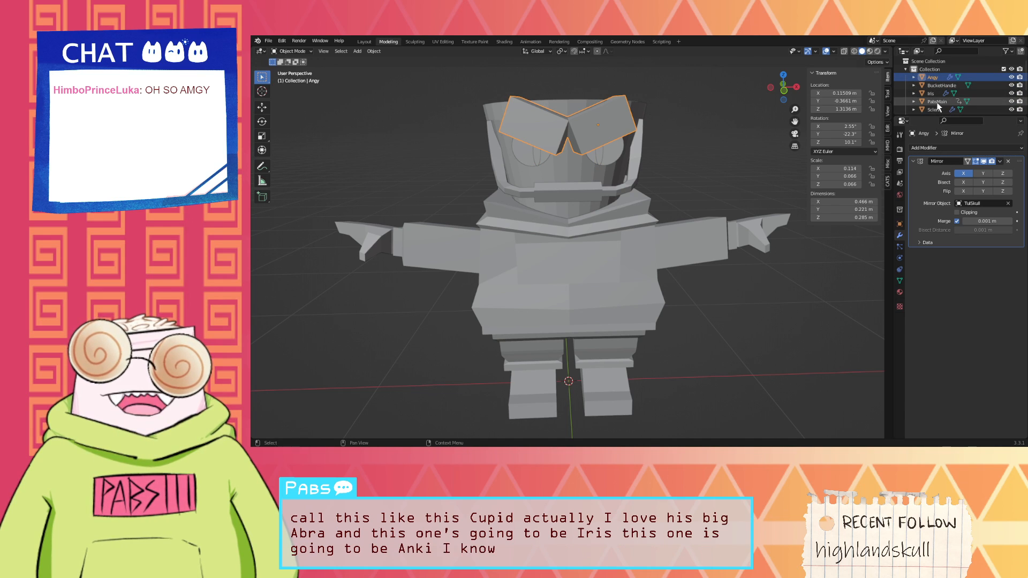
Step: Add a Difference Boolean modifier to Iris, place it above the Mirror modifier, and set Angy as its object
left_click(931, 93)
left_click(936, 147)
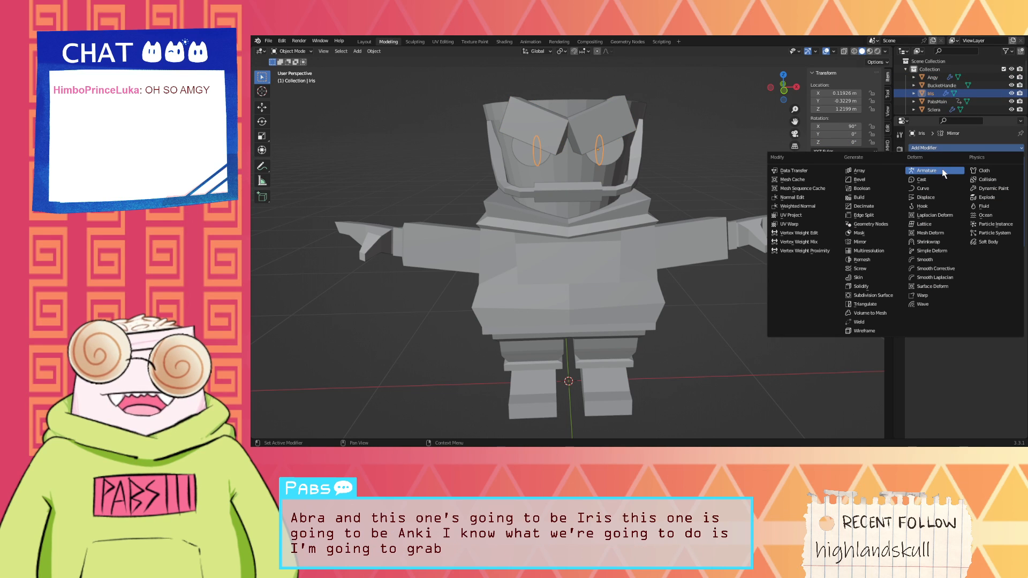
left_click(860, 188)
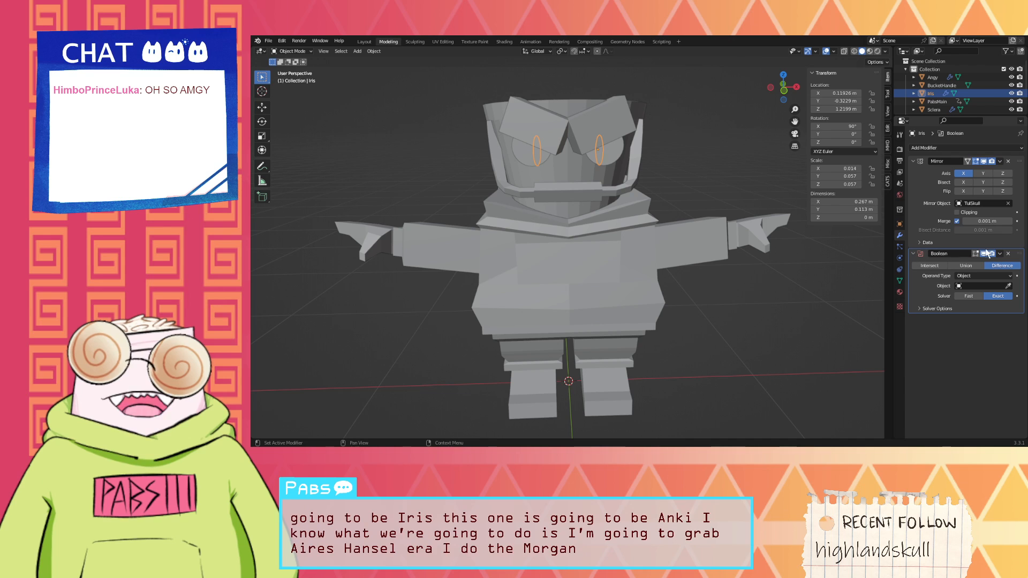
left_click_drag(1019, 255, 1018, 162)
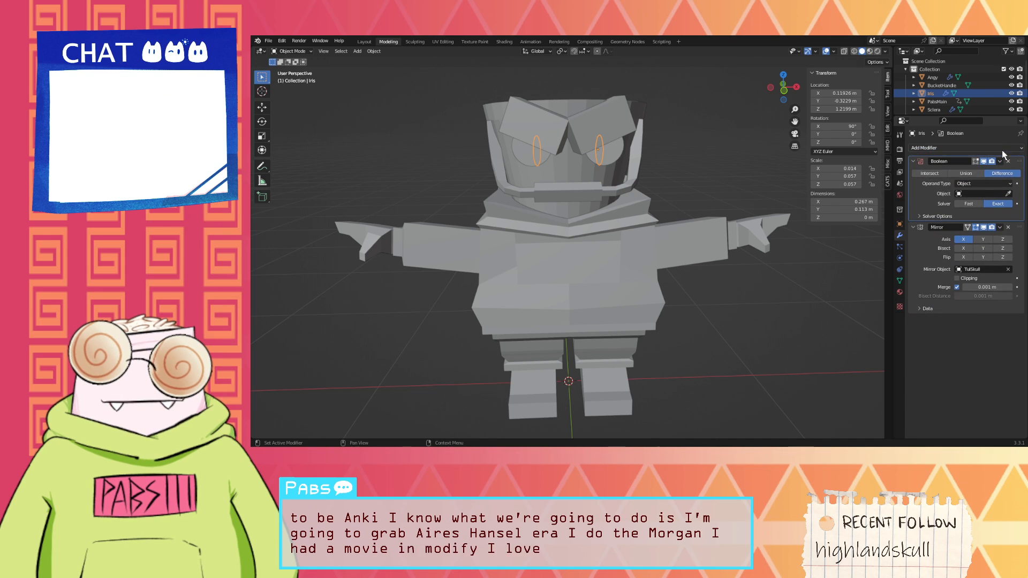
left_click(1008, 194)
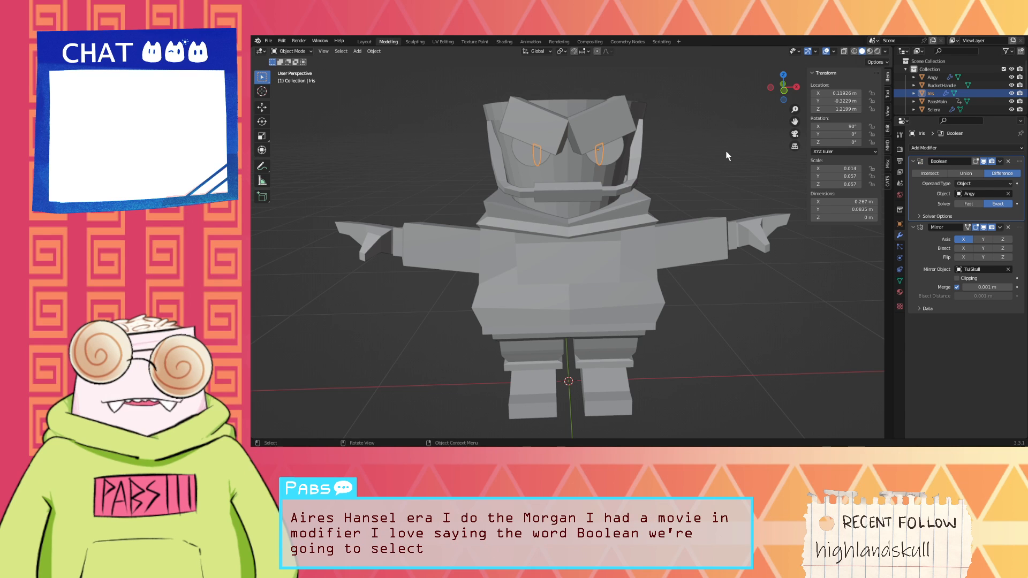
Step: Add a Difference Boolean modifier to Sclera and place it above the Mirror modifier
scroll(747, 156, "up", 4)
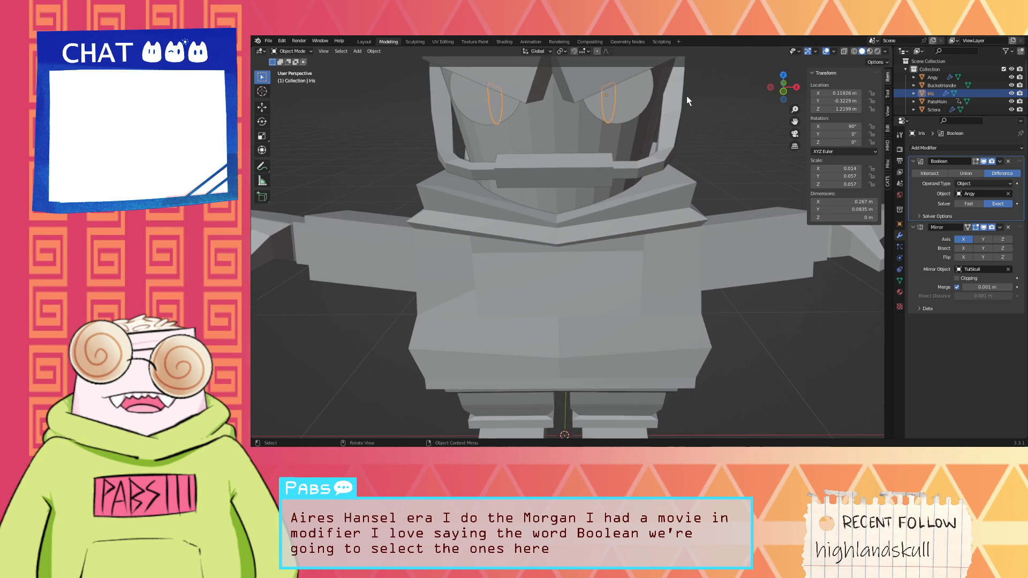
left_click(985, 109)
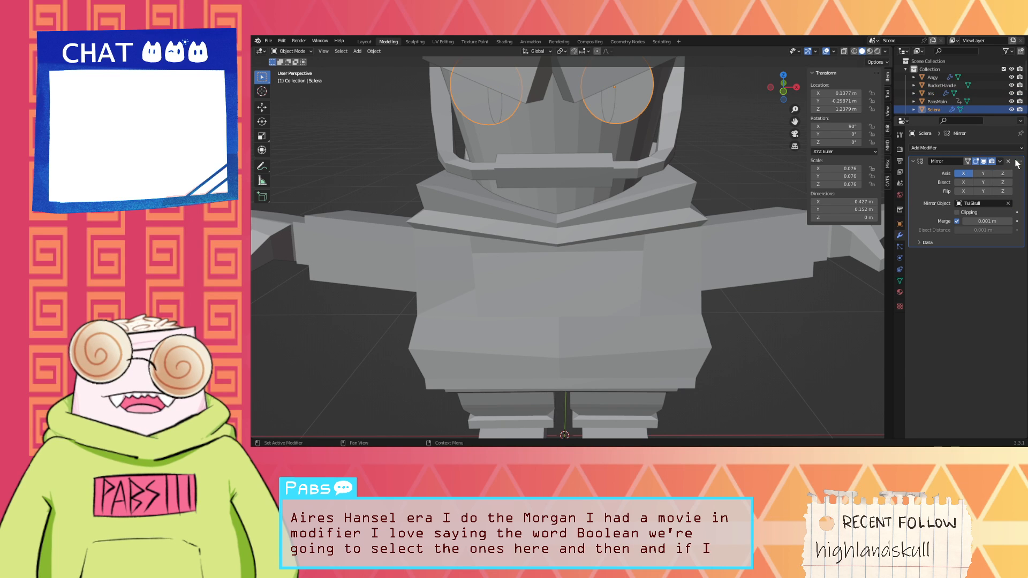
left_click(995, 148)
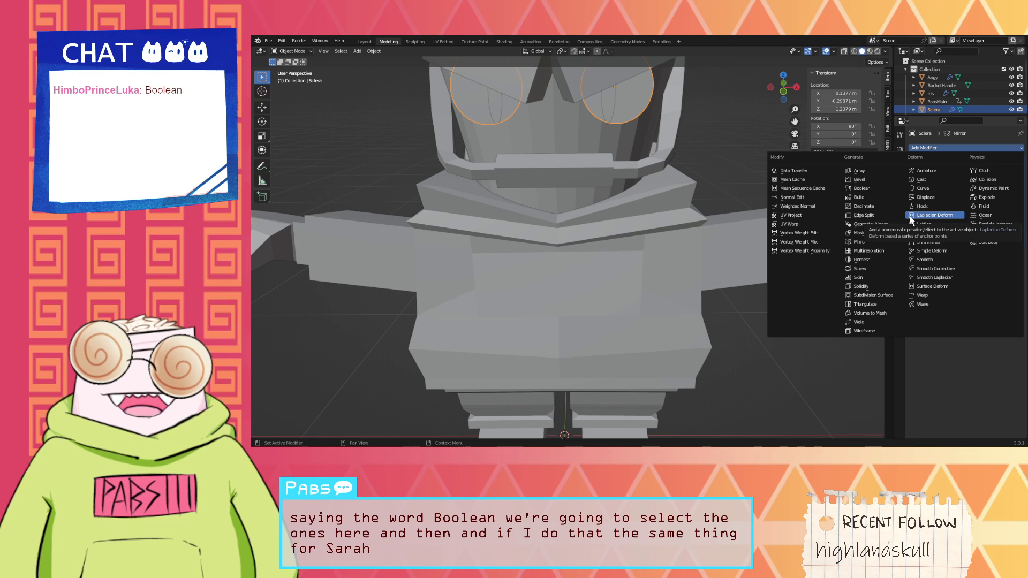
left_click(863, 189)
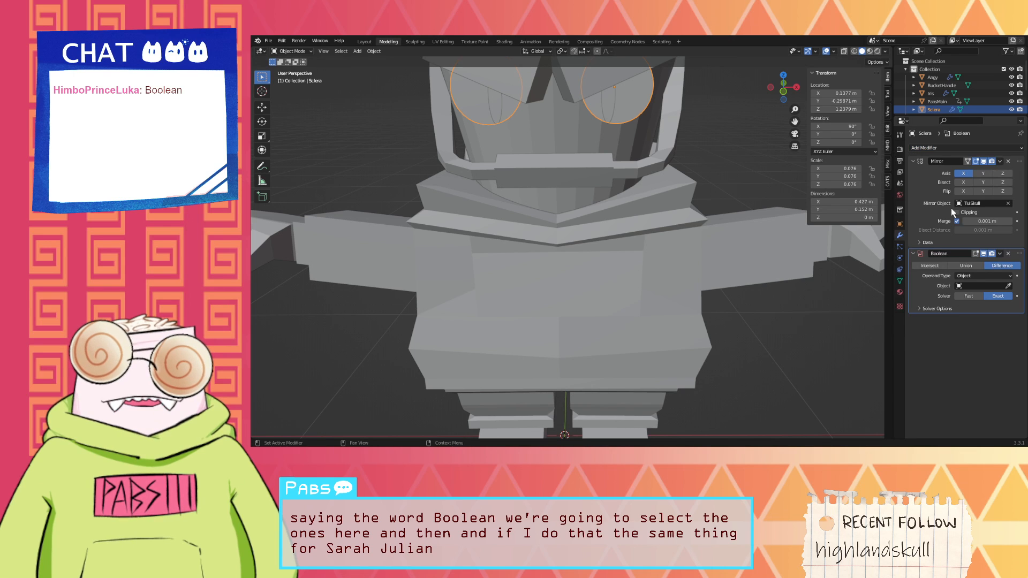
left_click_drag(1019, 254, 994, 148)
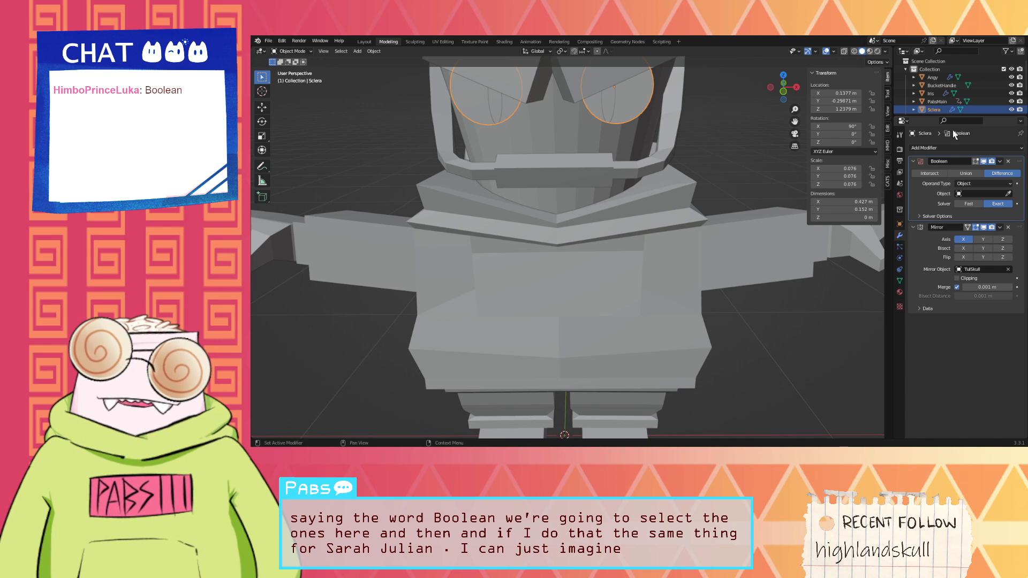
Step: Handwrite the word BOOLEAN above the character's head with the Annotate tool
scroll(557, 355, "down", 5)
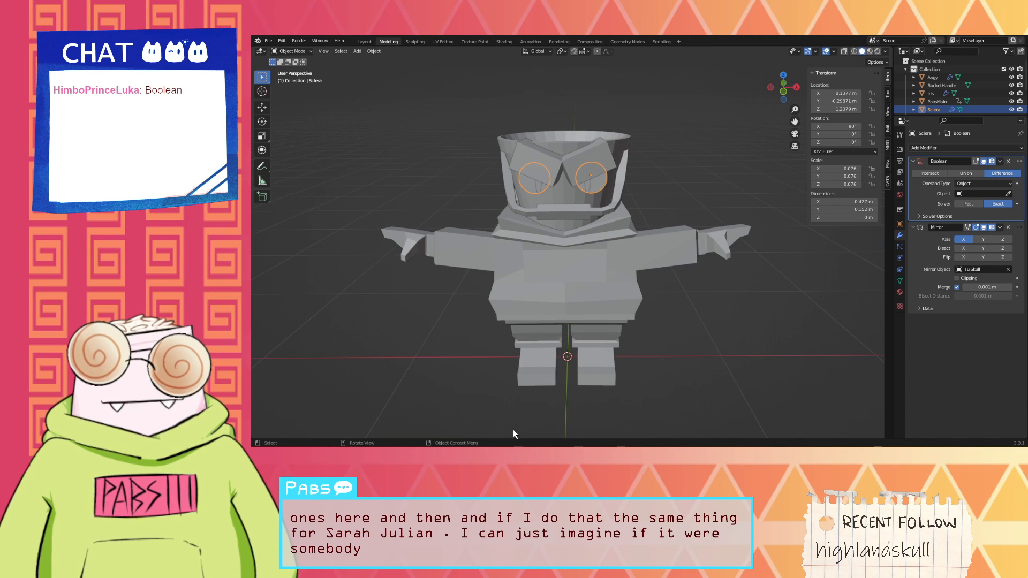
scroll(491, 262, "down", 2)
left_click(262, 165)
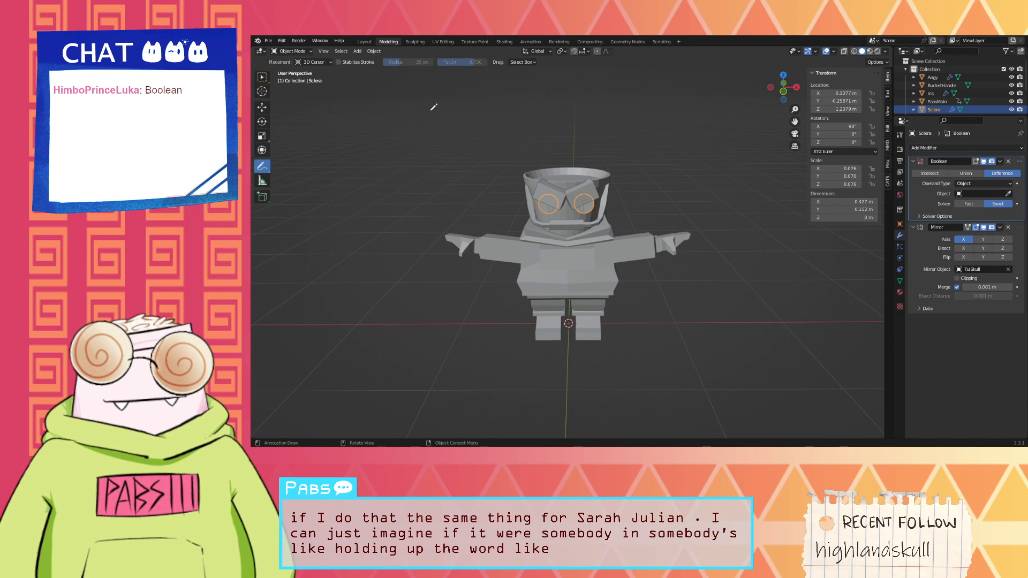
left_click_drag(470, 102, 469, 133)
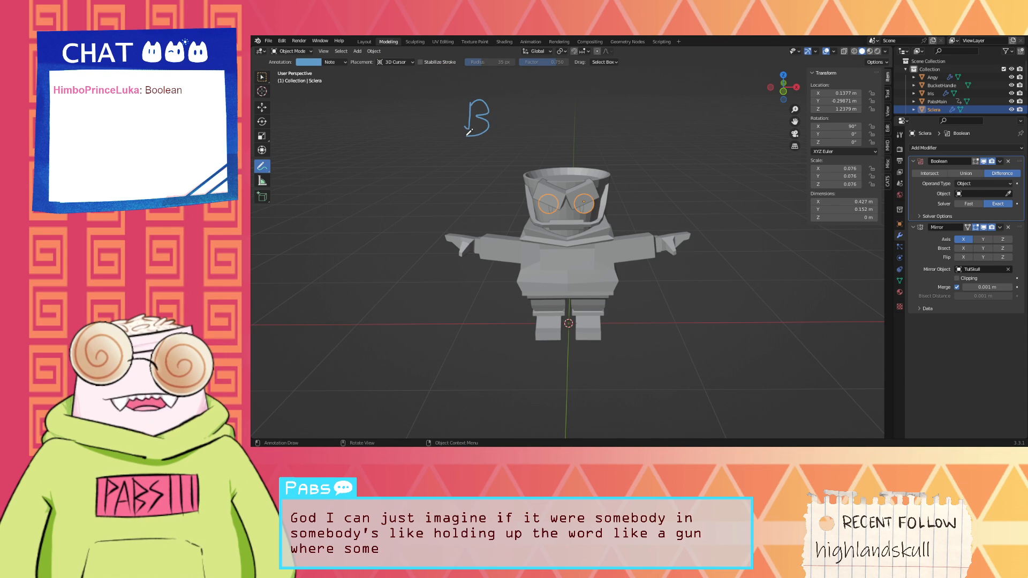
left_click_drag(527, 102, 535, 116)
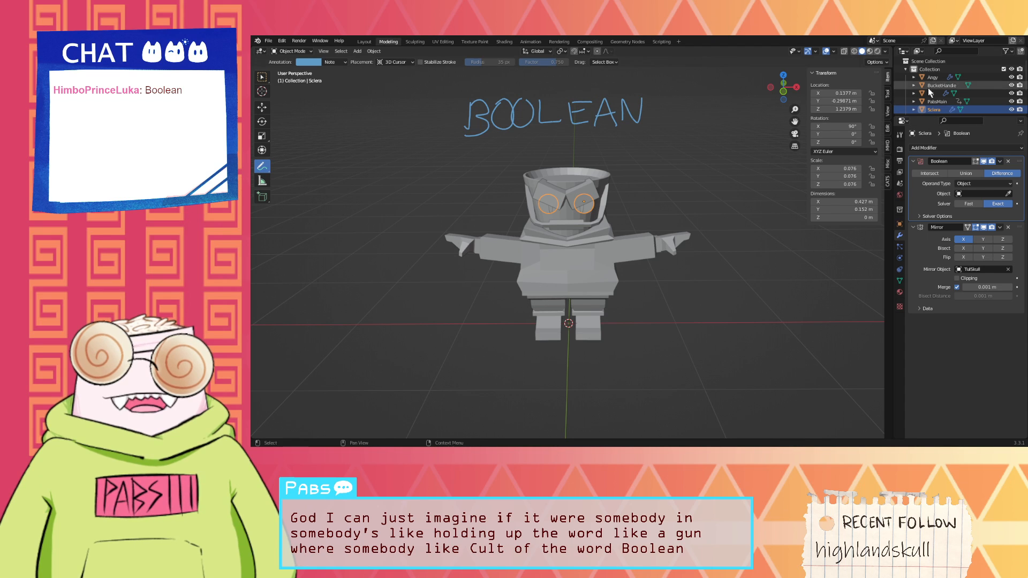
scroll(465, 123, "up", 2)
scroll(464, 123, "down", 3)
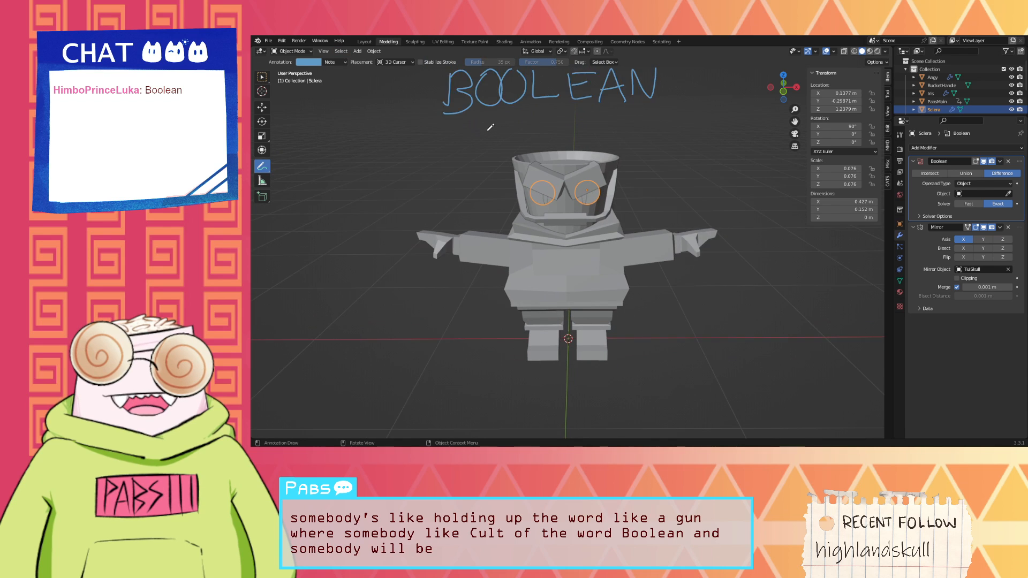
left_click(358, 51)
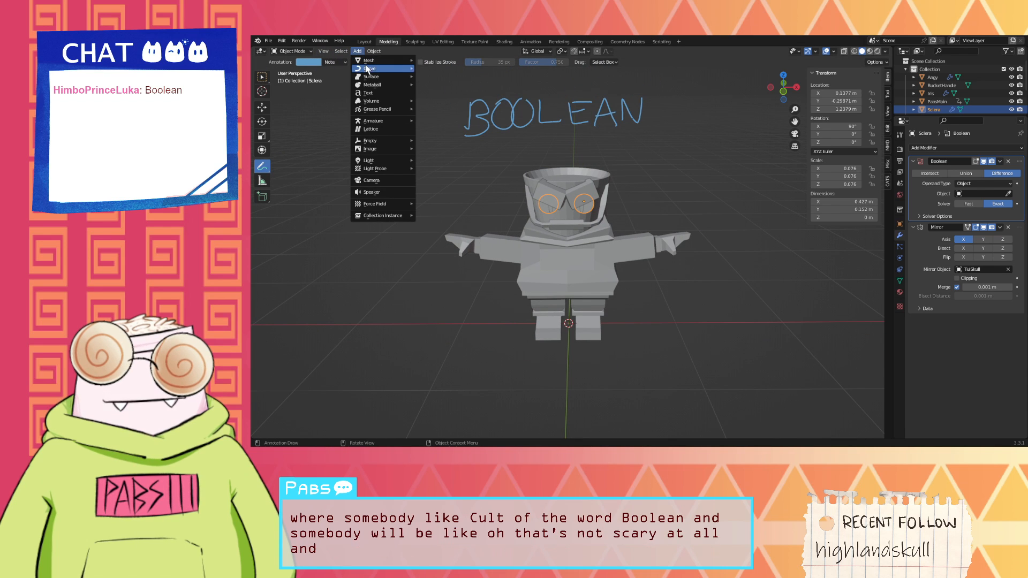
mouse_move(399, 69)
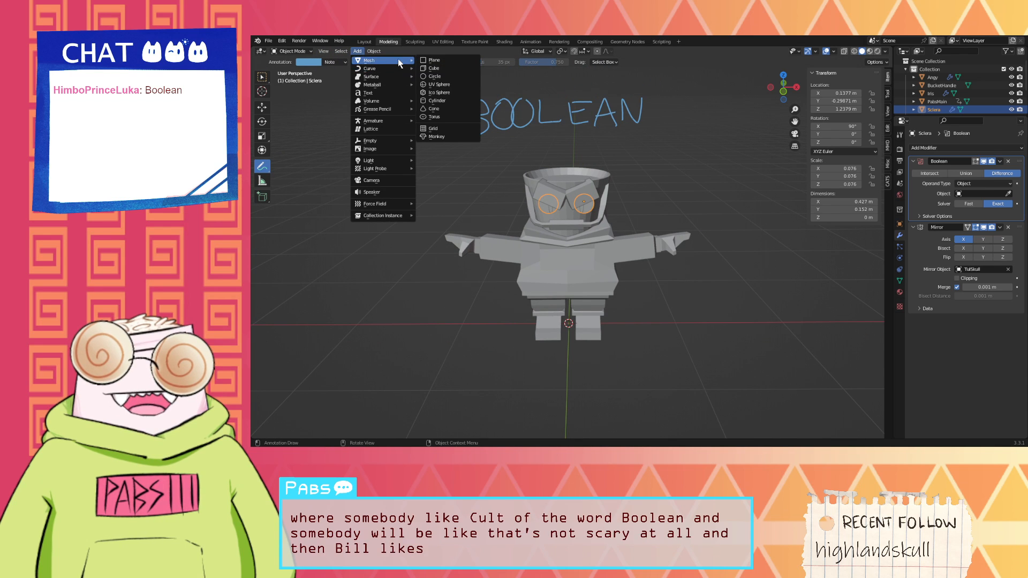
left_click(436, 68)
key("g")
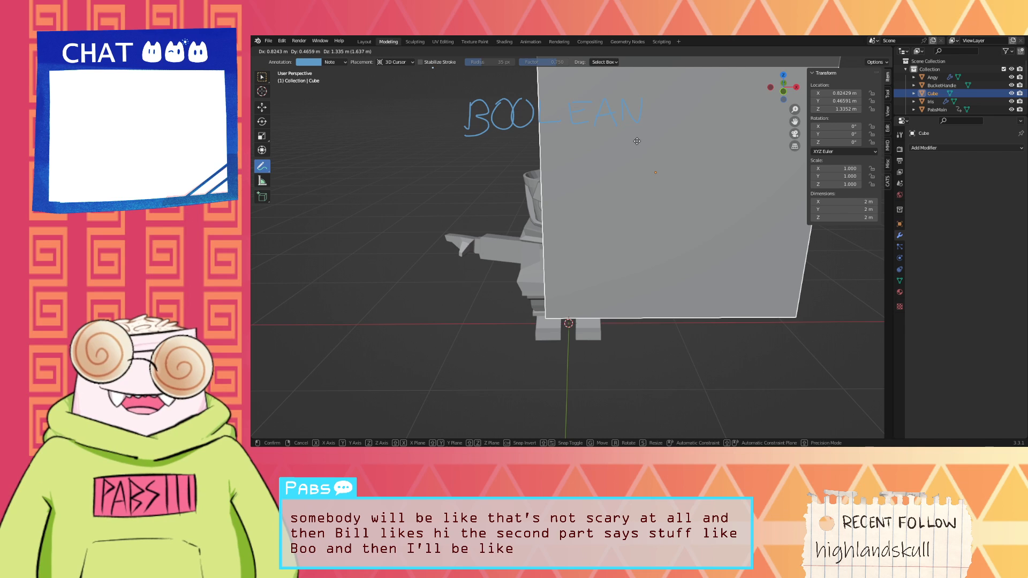
right_click(637, 141)
Step: Undo the added cube and all the handwritten BOOLEAN strokes above the character's head
key("ctrl+z")
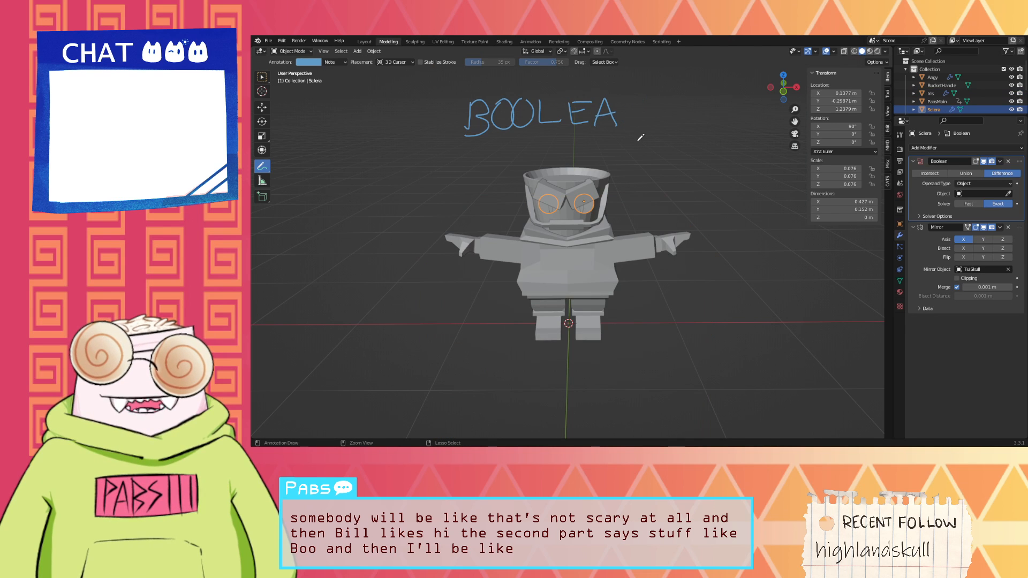
key("ctrl+z")
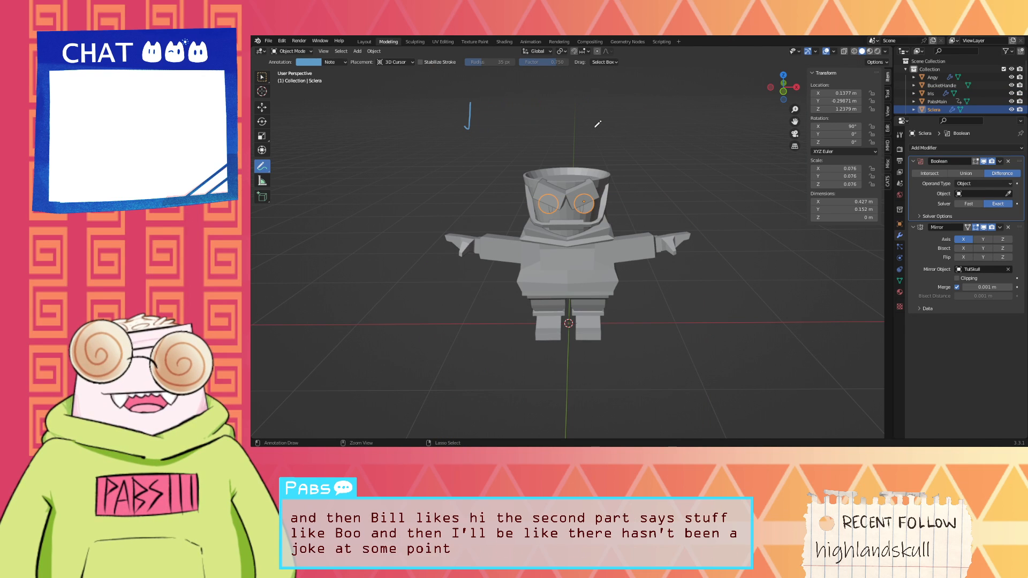
key("ctrl+z")
Step: Set Angy as the cutter object of Sclera's Difference Boolean modifier
scroll(598, 123, "up", 5)
scroll(593, 102, "down", 2)
mouse_move(634, 100)
middle_mouse_down("shift")
mouse_move(645, 140)
mouse_move(691, 142)
middle_mouse_up("shift")
middle_click_drag(707, 179, 830, 155)
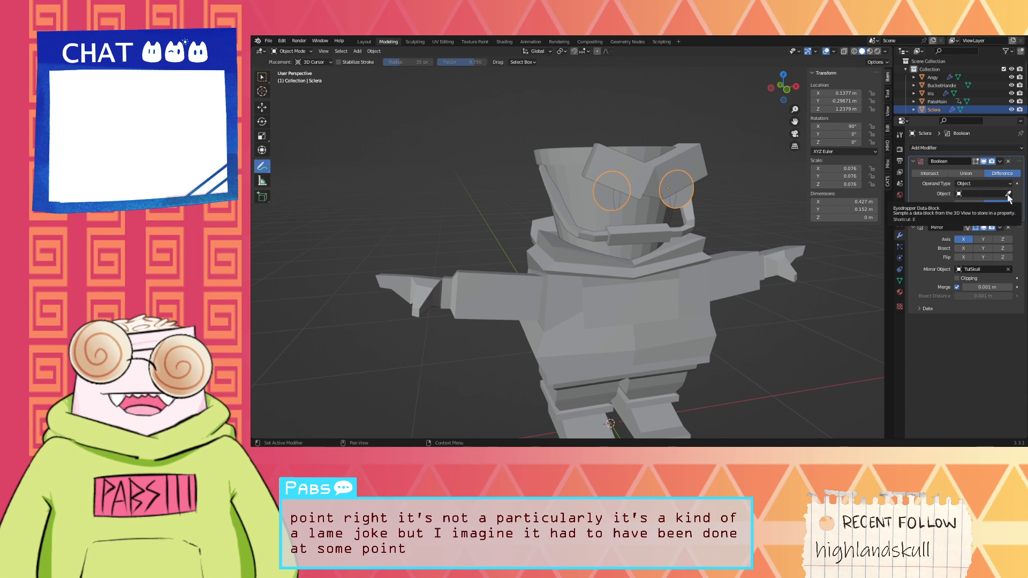
left_click(982, 193)
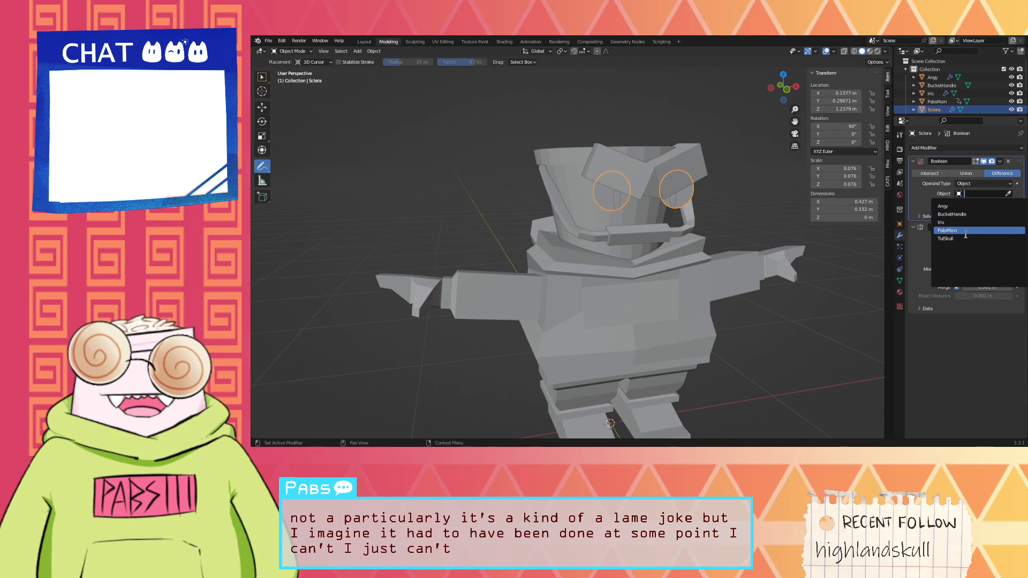
left_click(959, 206)
middle_click_drag(803, 185, 767, 181)
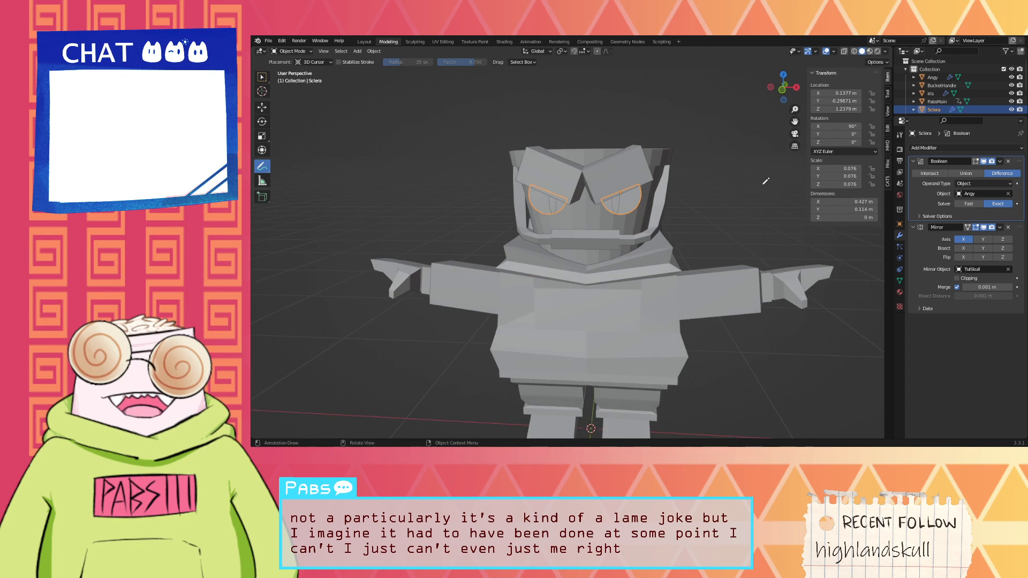
scroll(767, 181, "up", 1)
Step: Hide the Angy brow blocks in the viewport, switch from annotating back to the Select Box tool, and deselect everything
left_click(1011, 78)
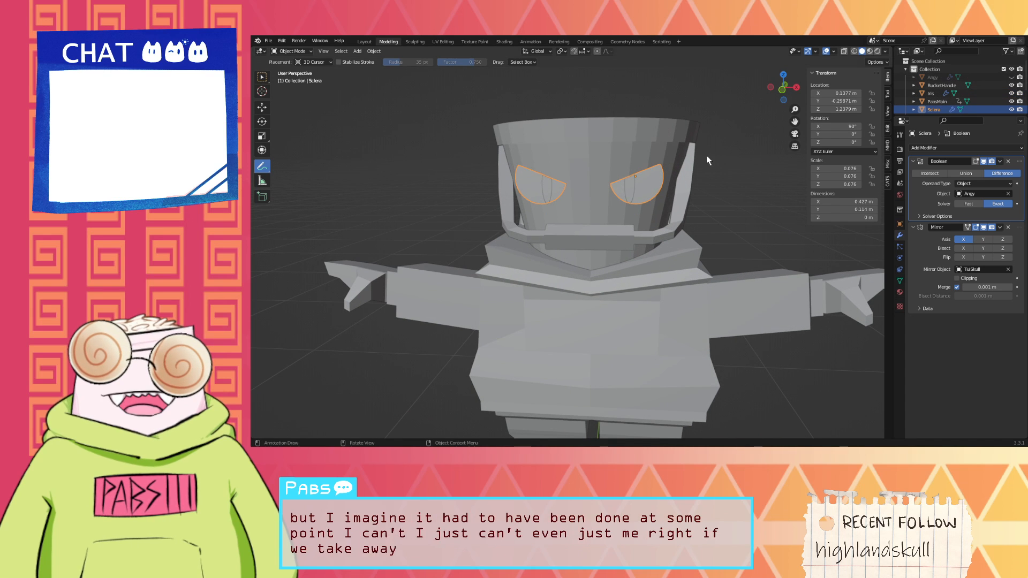
middle_click_drag(707, 153, 750, 158)
left_click(732, 154)
key("ctrl+z")
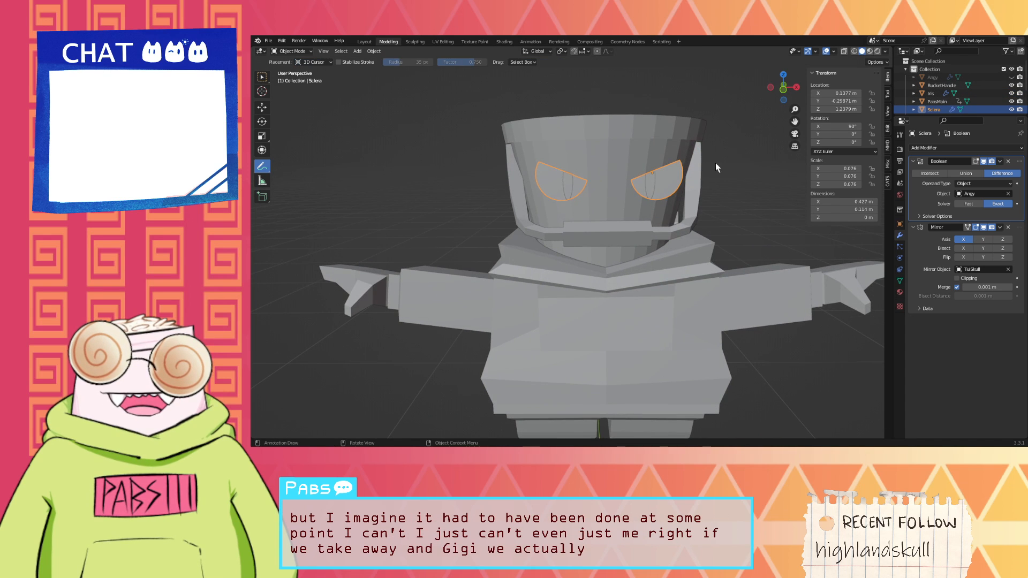
key("w")
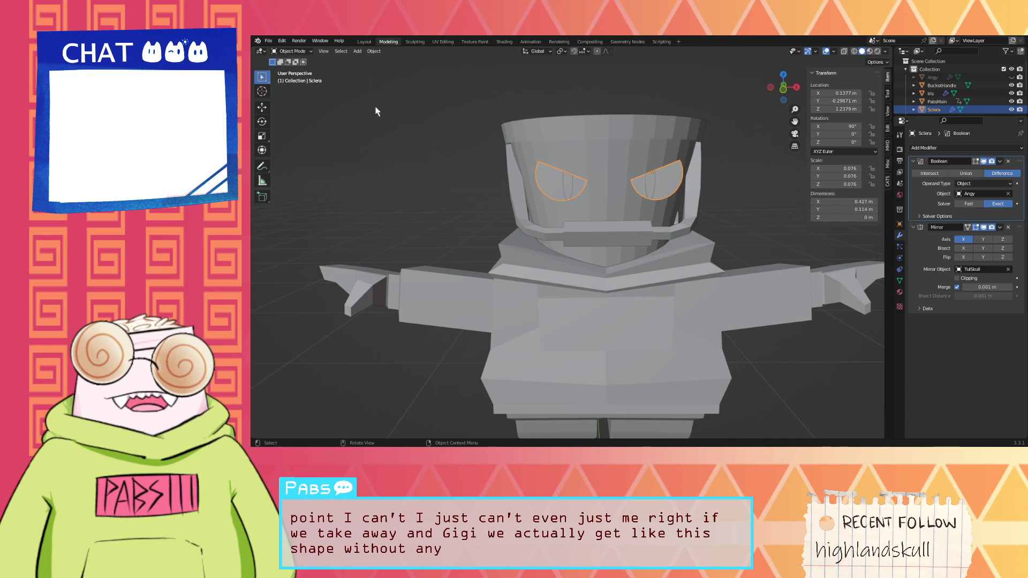
middle_click_drag(563, 126, 579, 107)
left_click(584, 105)
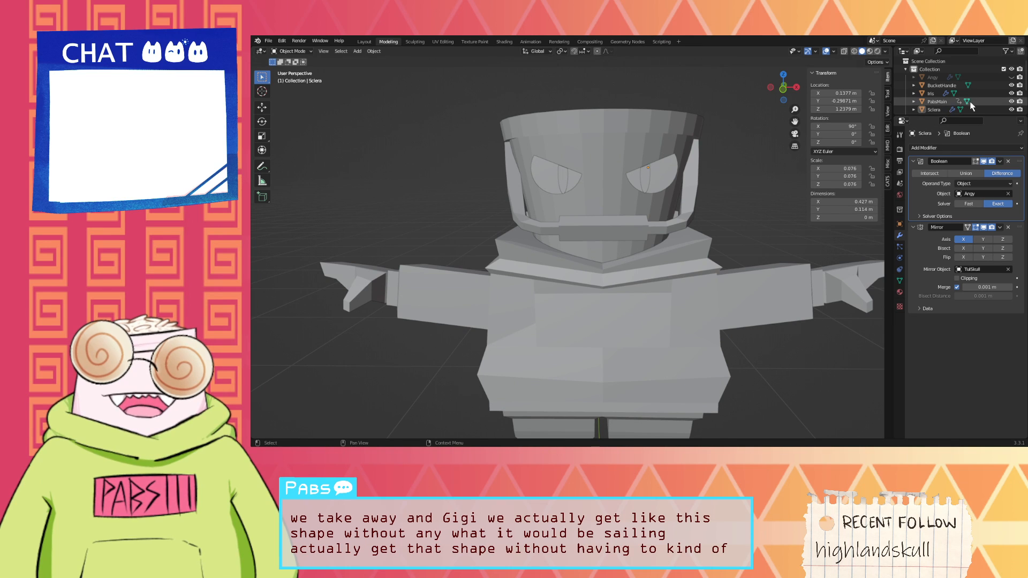
Step: Select Iris and Sclera together and move them about 0.06 m along Y, closer to the bucket's front surface
left_click(982, 110)
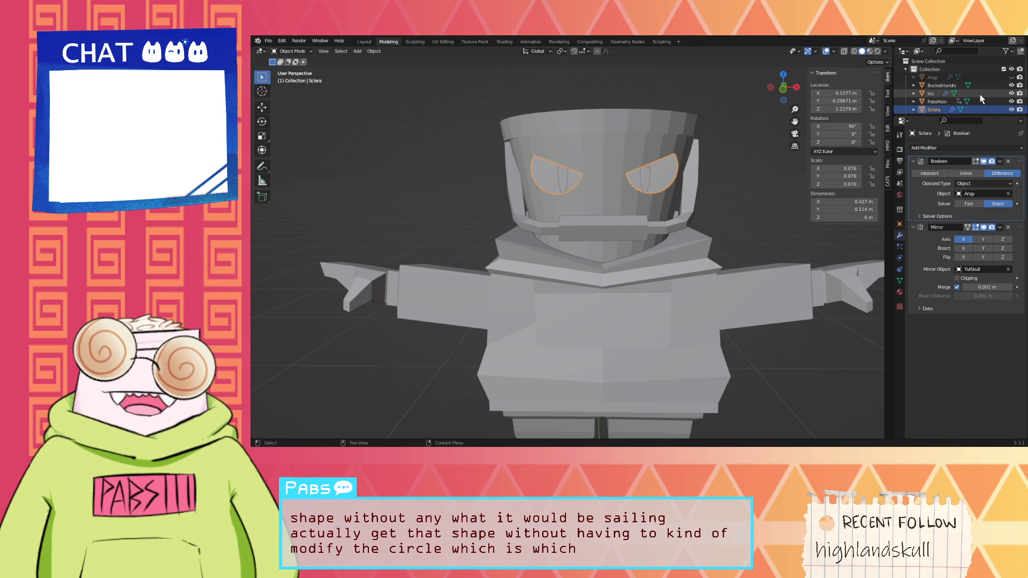
left_click(980, 94, "ctrl")
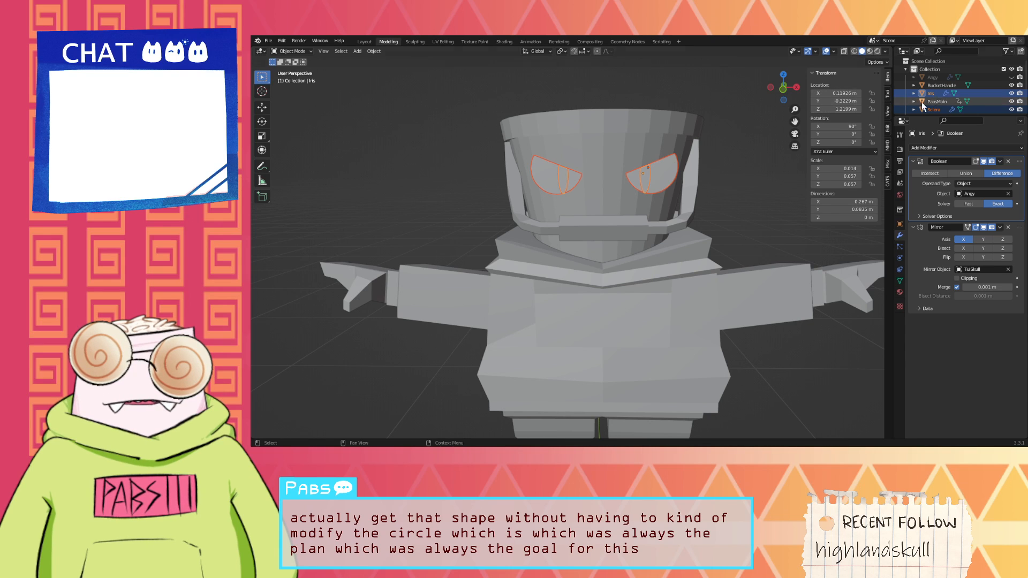
left_click(984, 109, "shift")
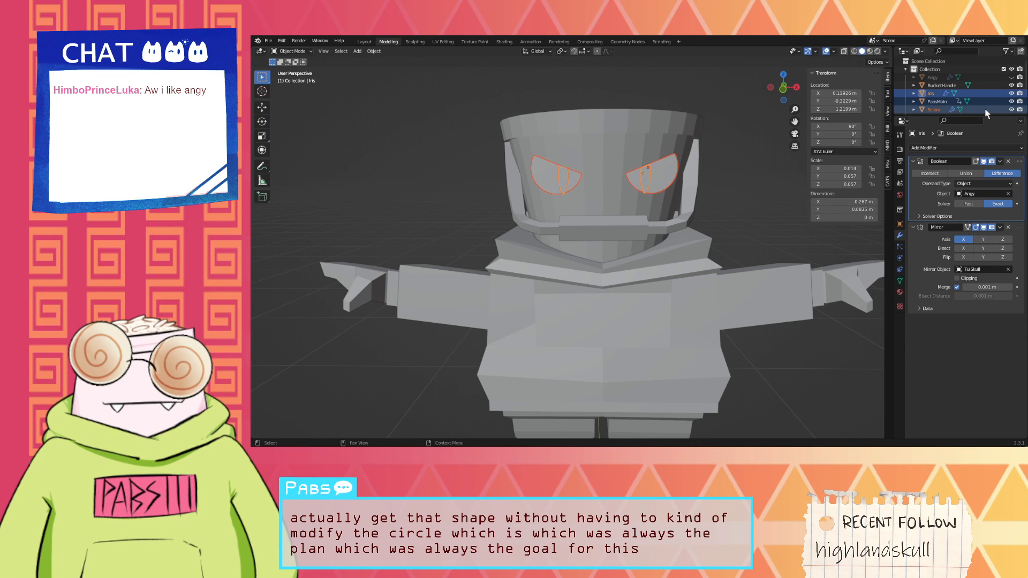
left_click(986, 109)
left_click(977, 88, "ctrl")
left_click(978, 87, "ctrl")
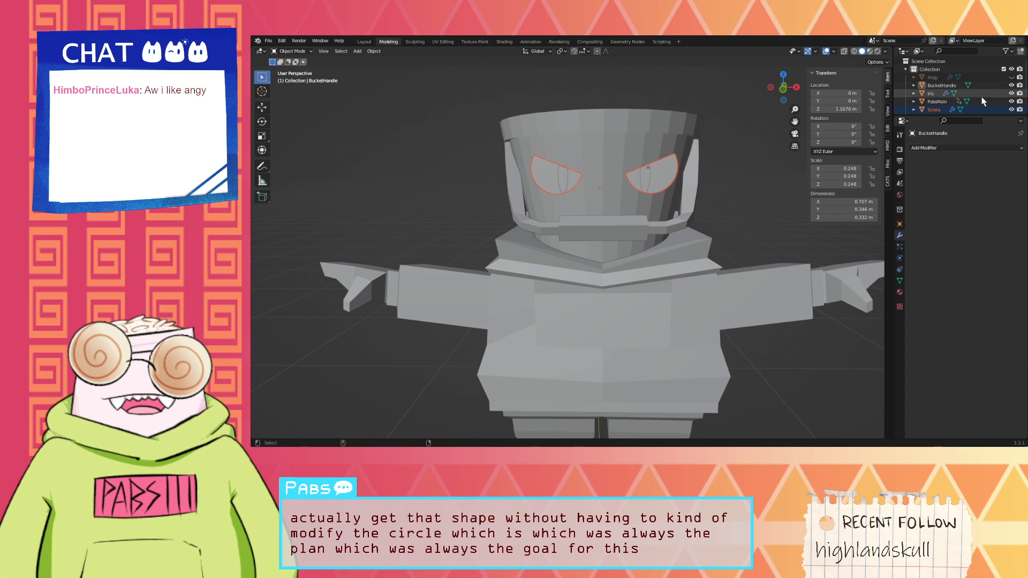
left_click(984, 109)
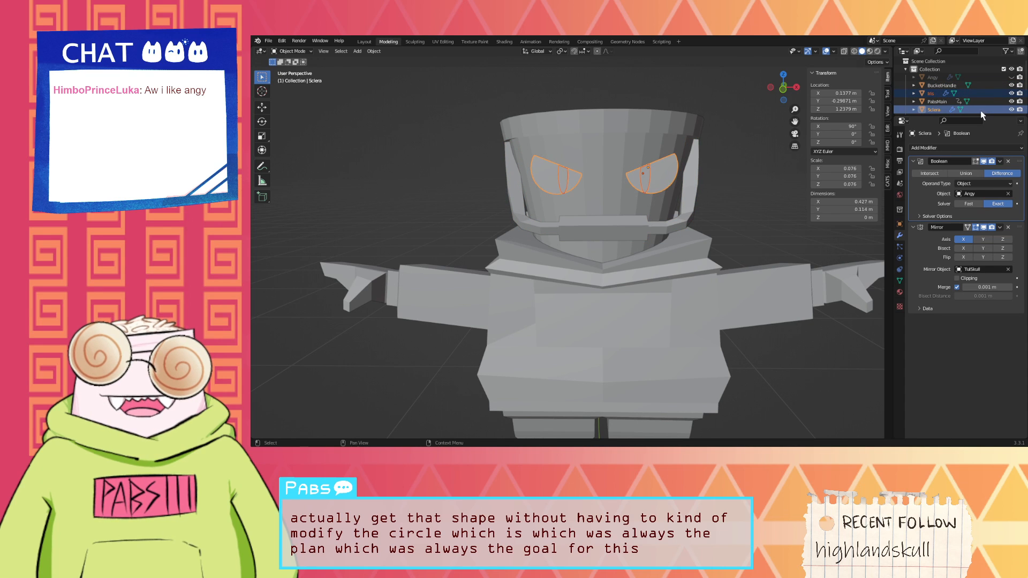
middle_click_drag(677, 185, 749, 214)
left_click_drag(761, 233, 737, 162)
key("g")
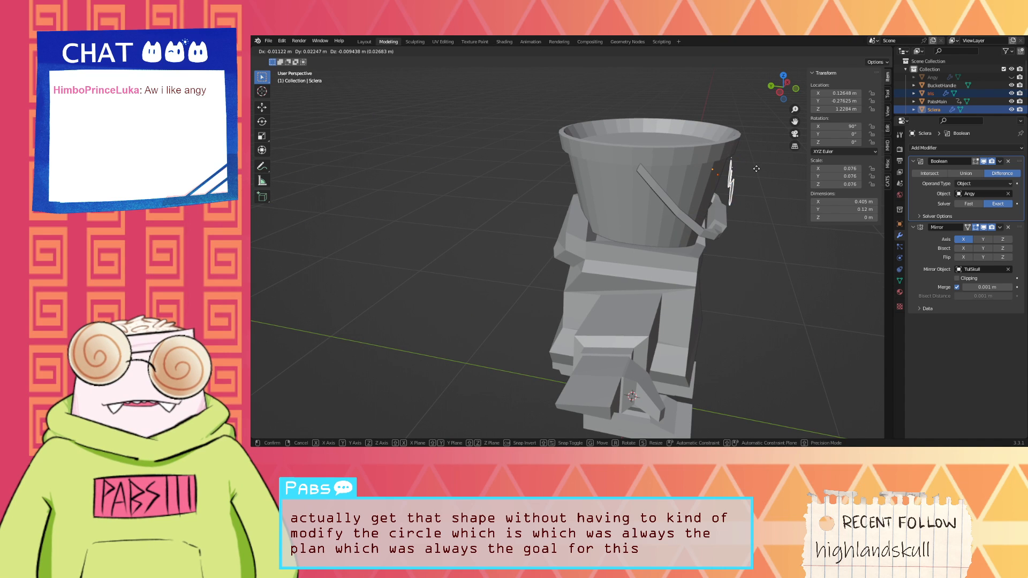
key("y")
left_click(748, 168)
mouse_move(759, 166)
middle_mouse_down()
mouse_move(693, 162)
mouse_move(703, 152)
mouse_move(732, 161)
mouse_move(721, 139)
middle_mouse_up()
scroll(637, 122, "down", 3)
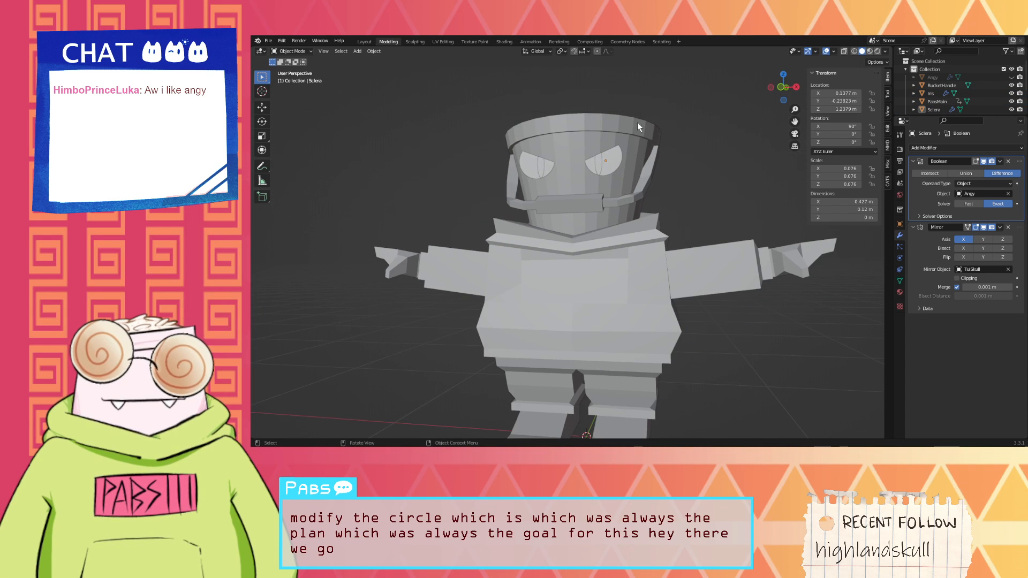
Step: Switch to the Shading workspace and give the Sclera object a new material
left_click(489, 43)
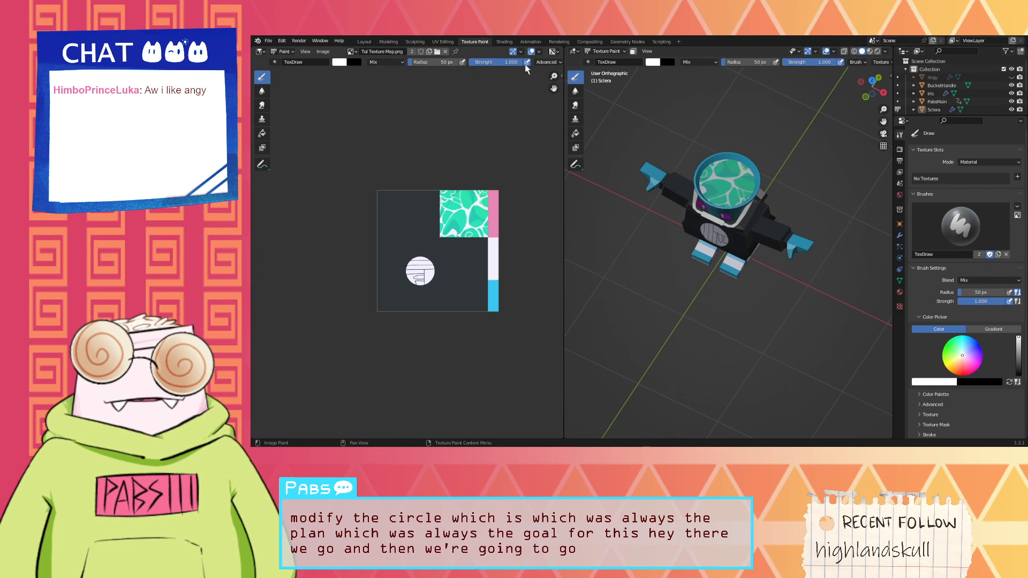
left_click(504, 41)
left_click(632, 99)
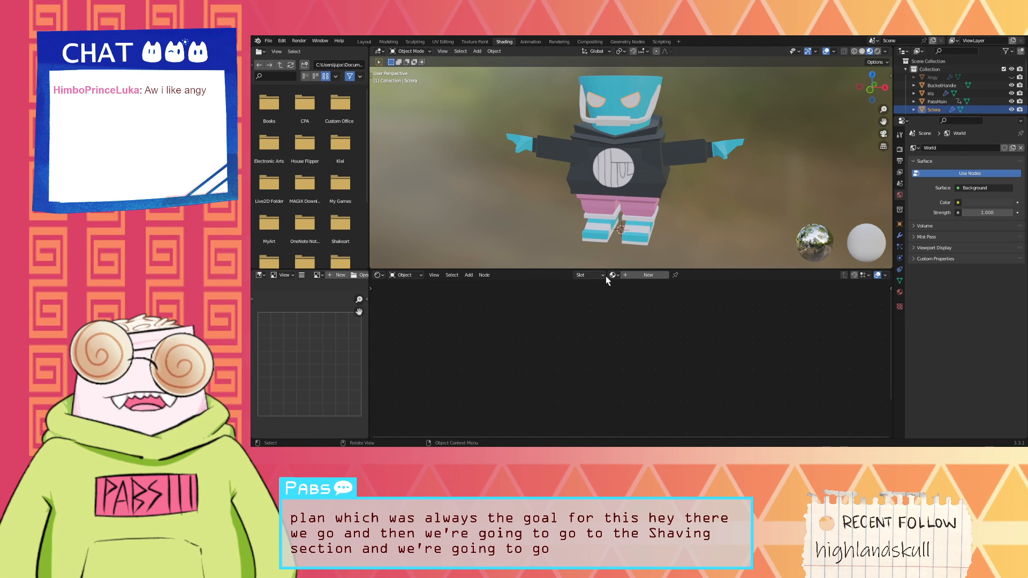
left_click(624, 275)
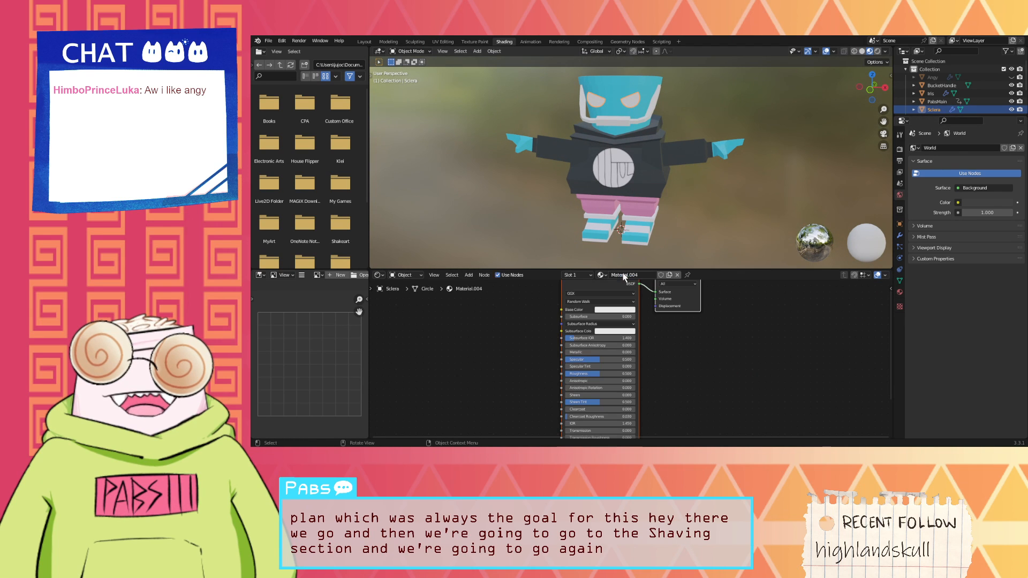
Step: Give the Iris object its own new material and darken its Base Color to near-black
left_click(935, 93)
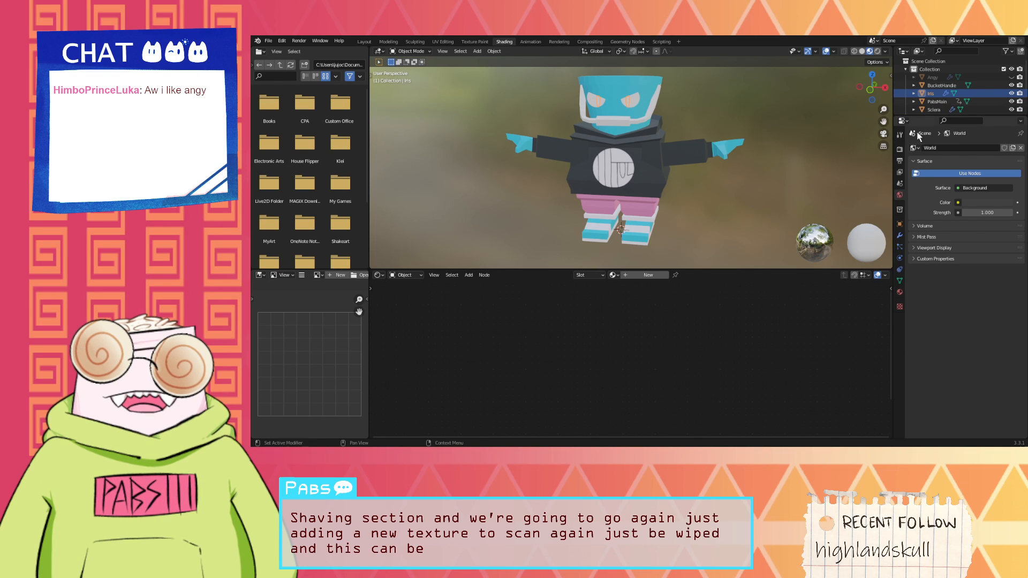
left_click(640, 276)
left_click(618, 312)
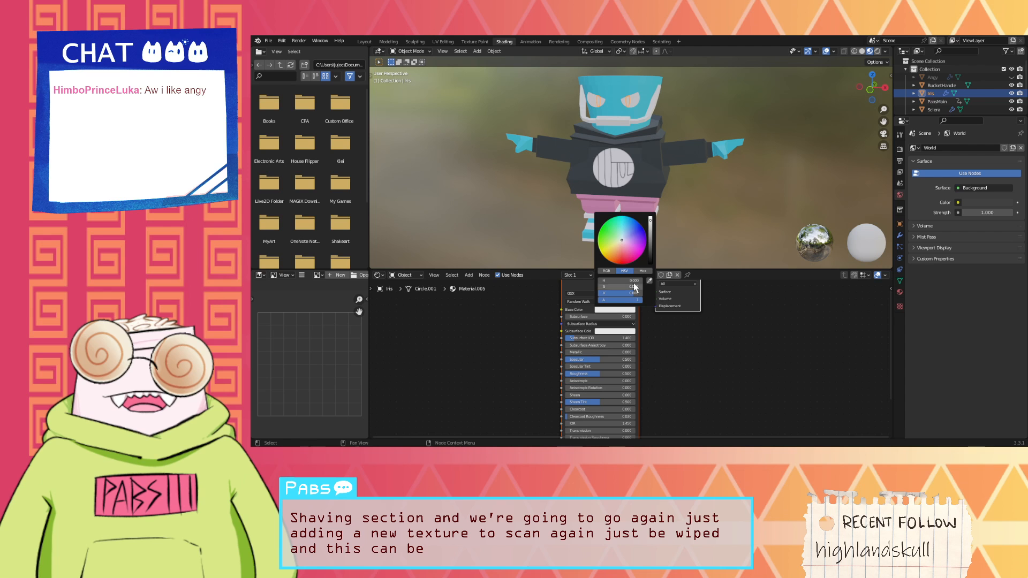
left_click_drag(650, 249, 650, 259)
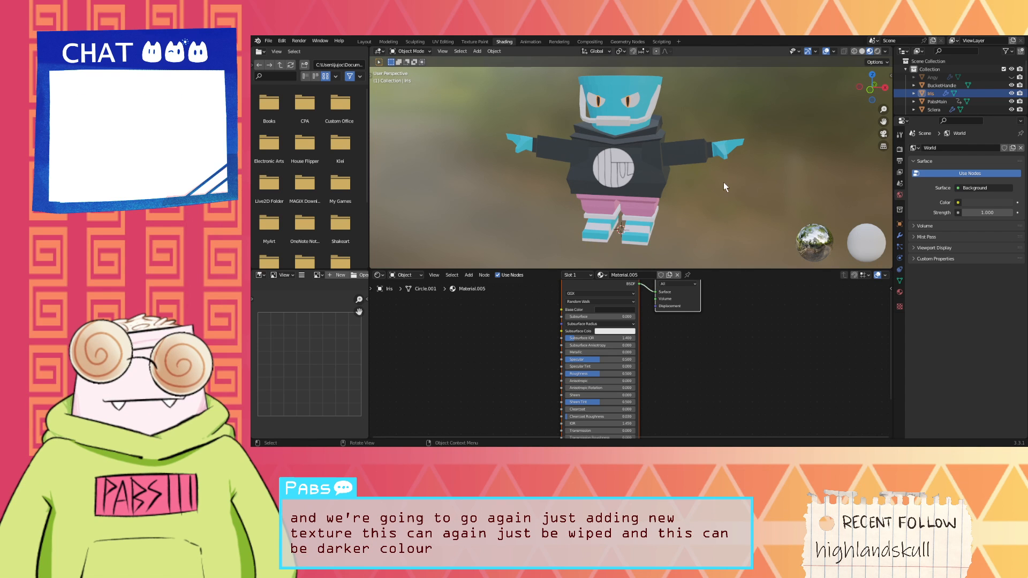
middle_click_drag(724, 182, 692, 177)
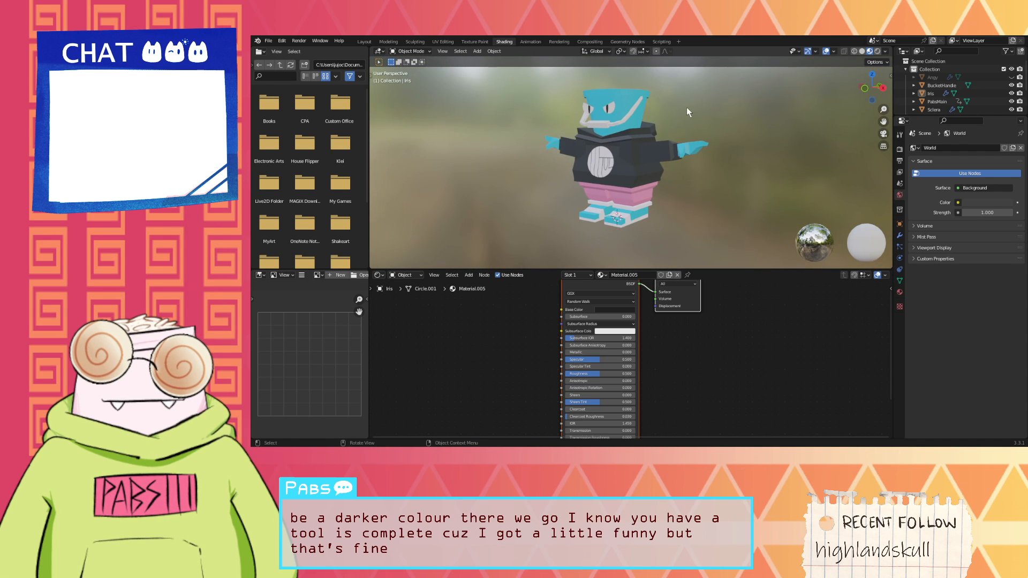
middle_click_drag(687, 108, 732, 113)
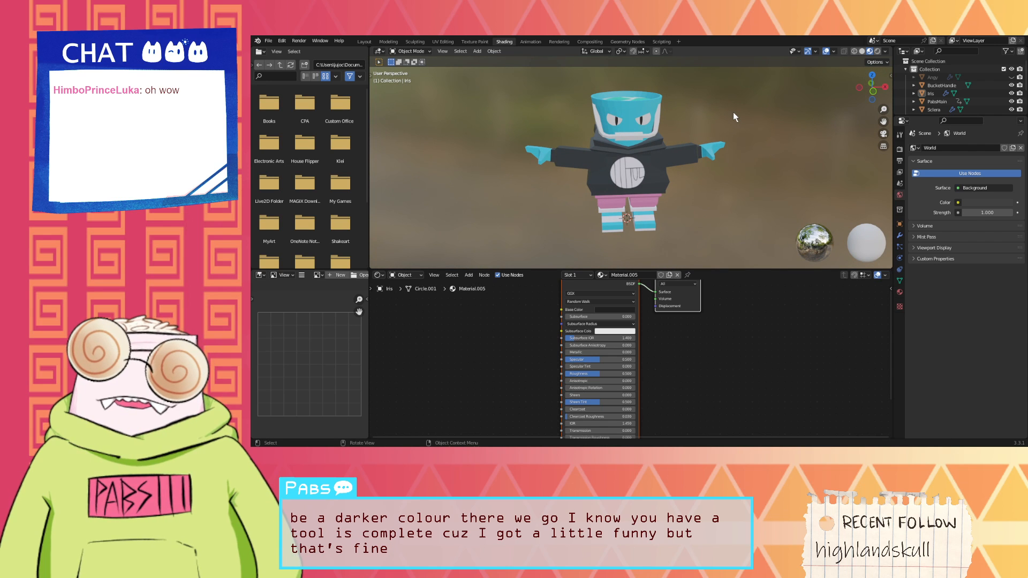
middle_click_drag(731, 113, 701, 115)
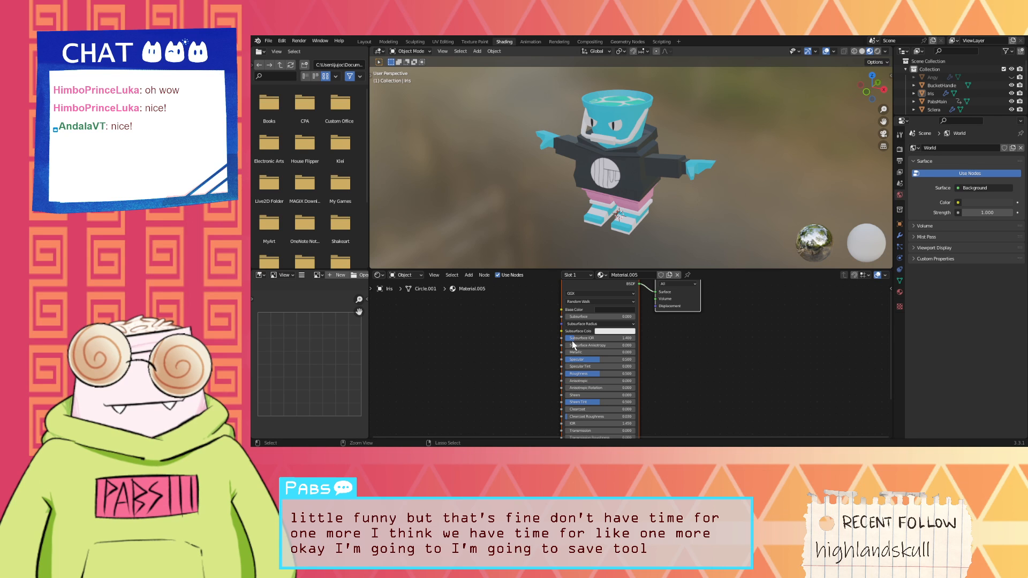
Step: Save the character file and create a new file from the General template
key("ctrl+s")
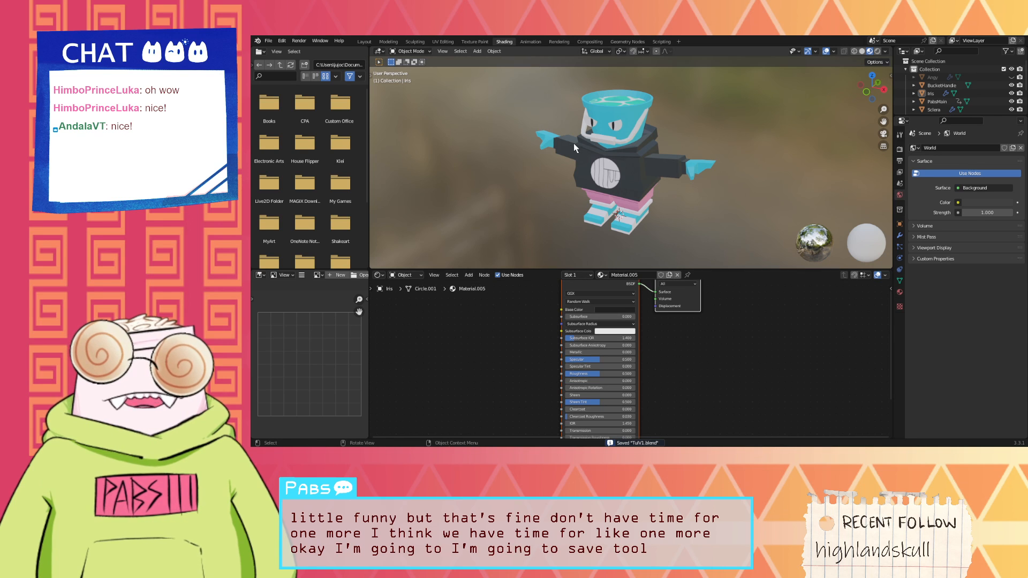
key("ctrl+n")
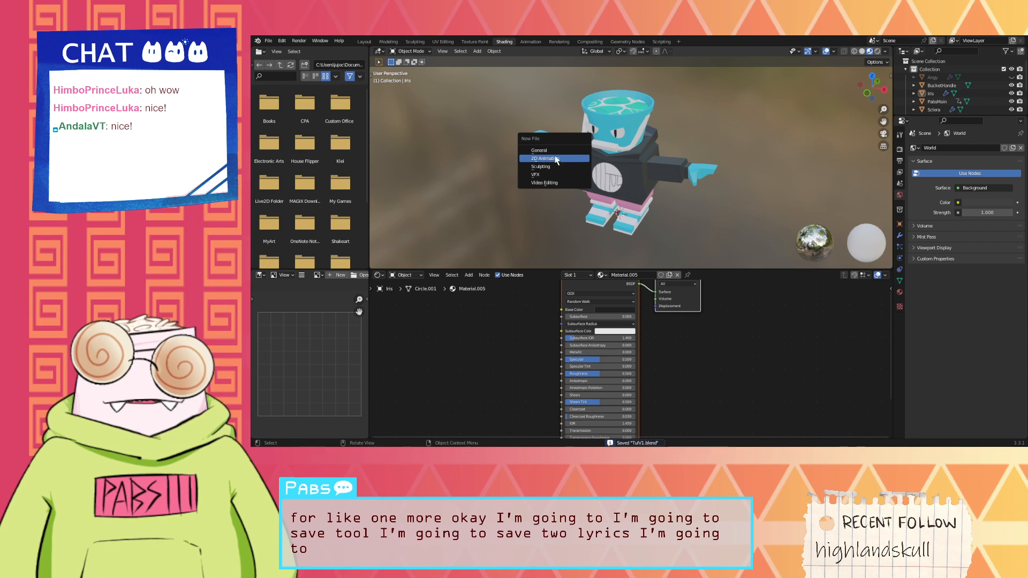
left_click(554, 150)
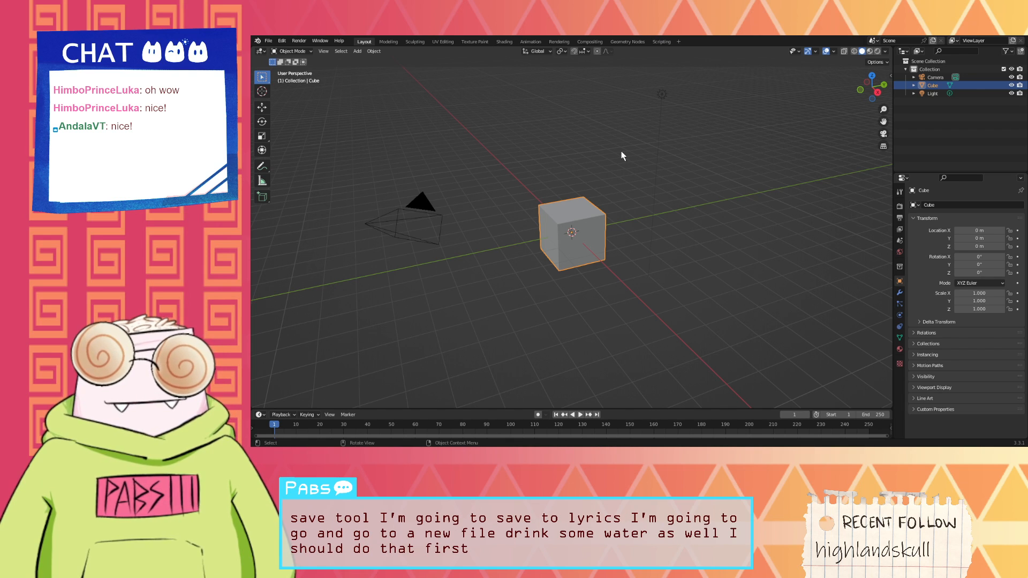
Step: Delete the default cube and add an ico sphere mesh at the origin
scroll(567, 170, "up", 3)
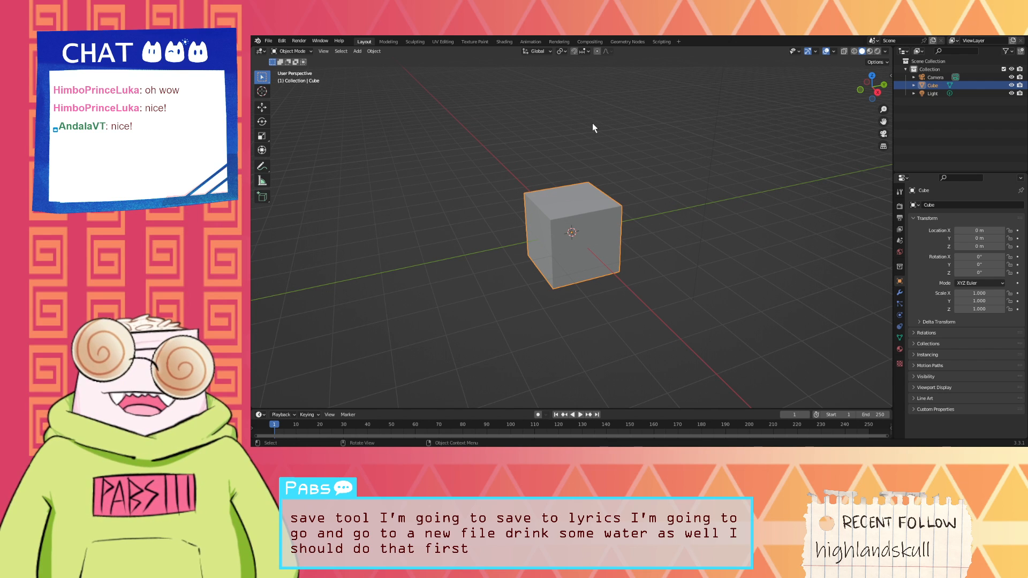
mouse_move(516, 142)
middle_mouse_down()
mouse_move(512, 155)
mouse_move(506, 144)
middle_mouse_up()
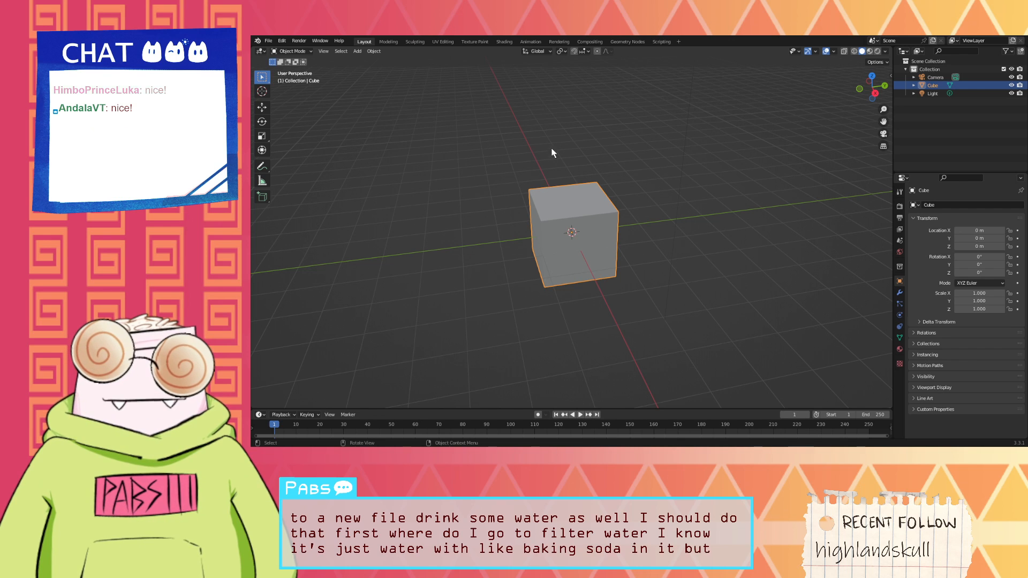
middle_click_drag(492, 149, 521, 139)
key("Delete")
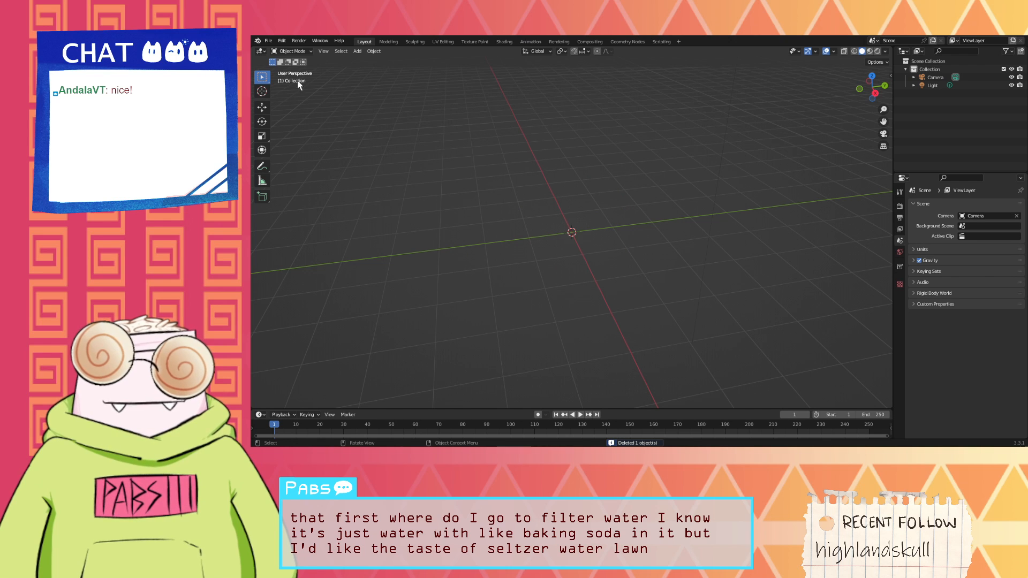
left_click(357, 51)
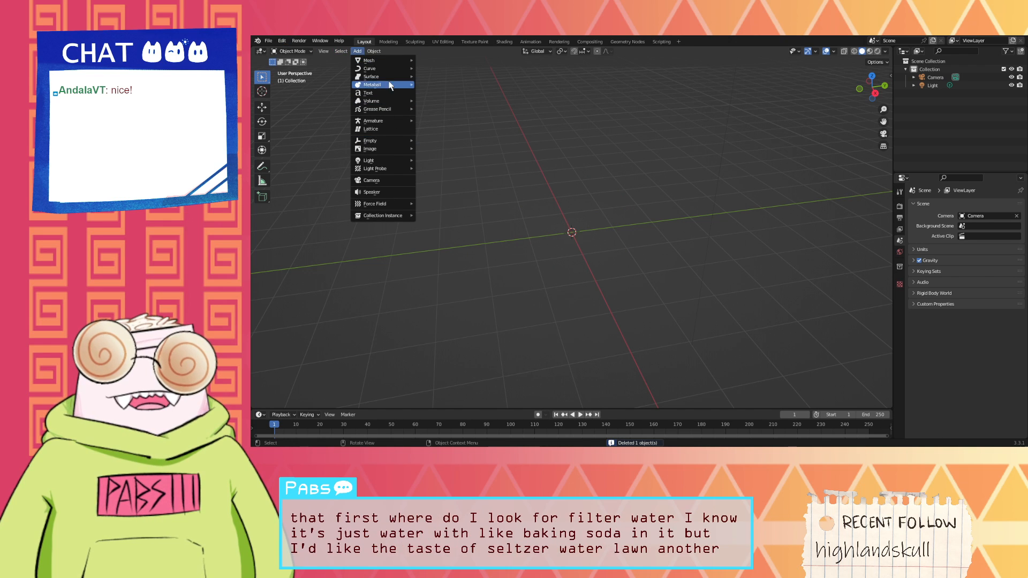
mouse_move(396, 60)
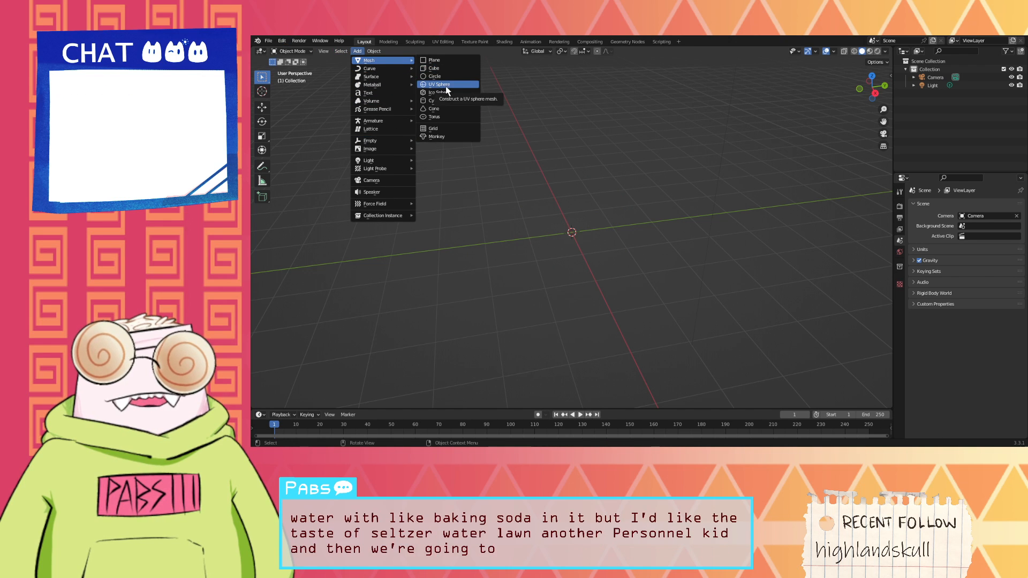
left_click(450, 89)
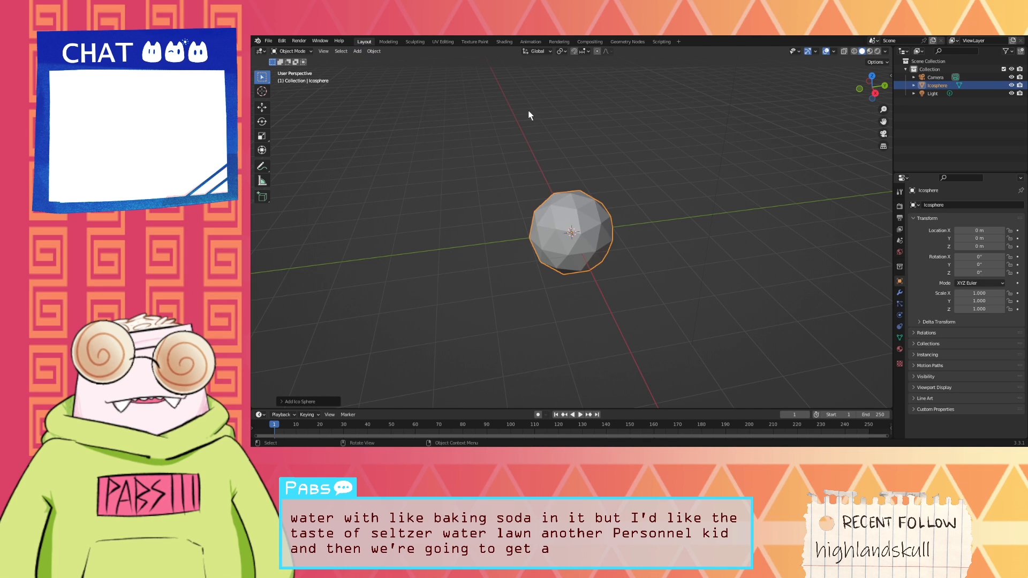
Step: Raise the ico sphere about 2.1 m along Z
middle_click_drag(528, 110, 516, 91)
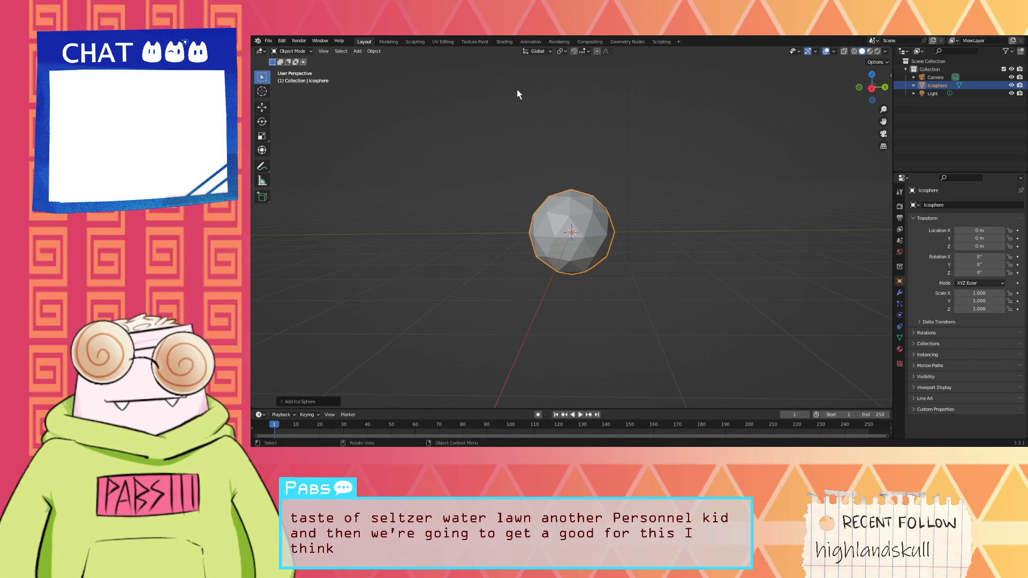
key("g")
key("z")
left_click(514, 354)
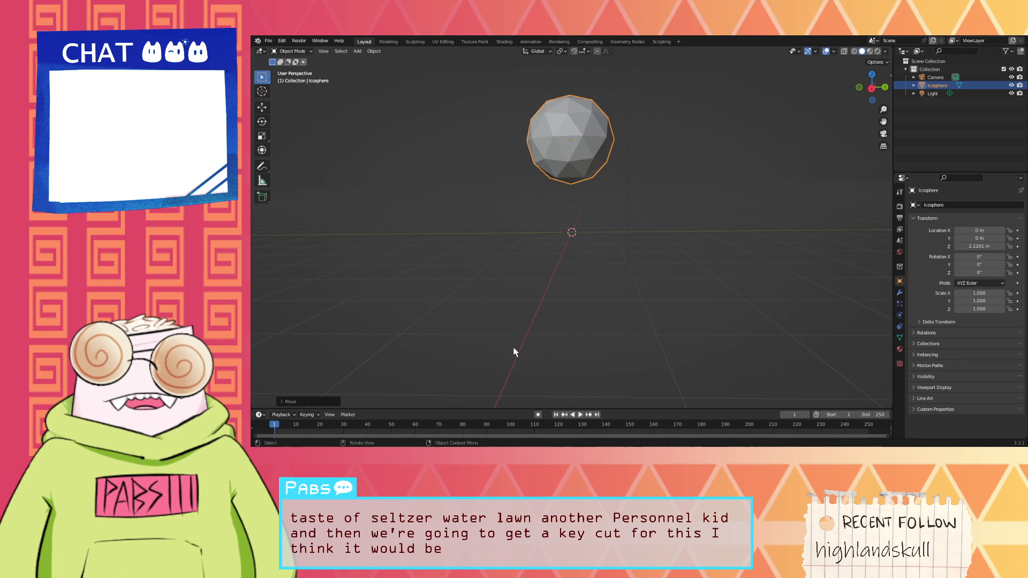
Step: Switch to the front orthographic view and add a cube at the origin below the ico sphere
middle_click_drag(515, 355, 779, 355)
key("grave")
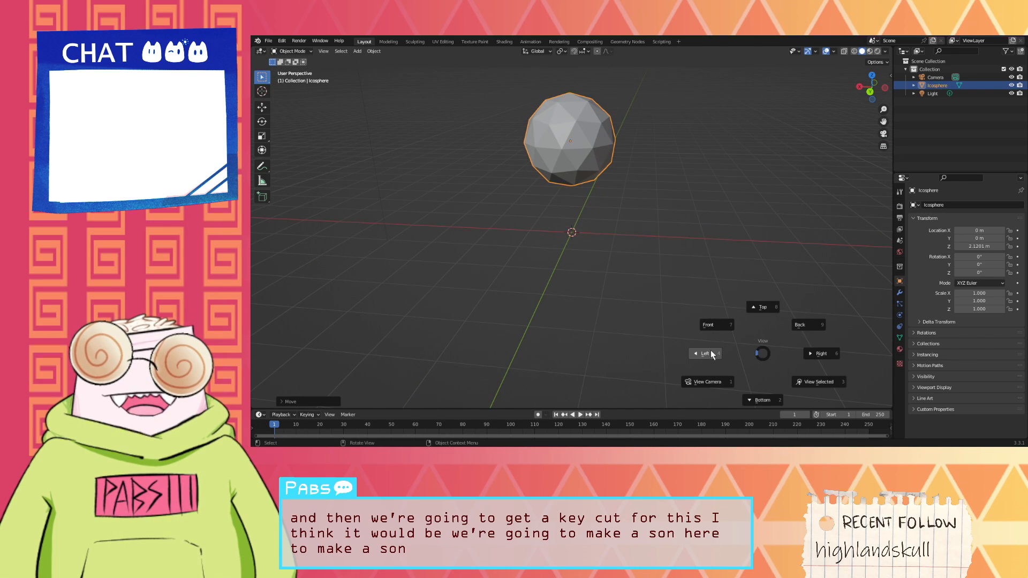
left_click(712, 323)
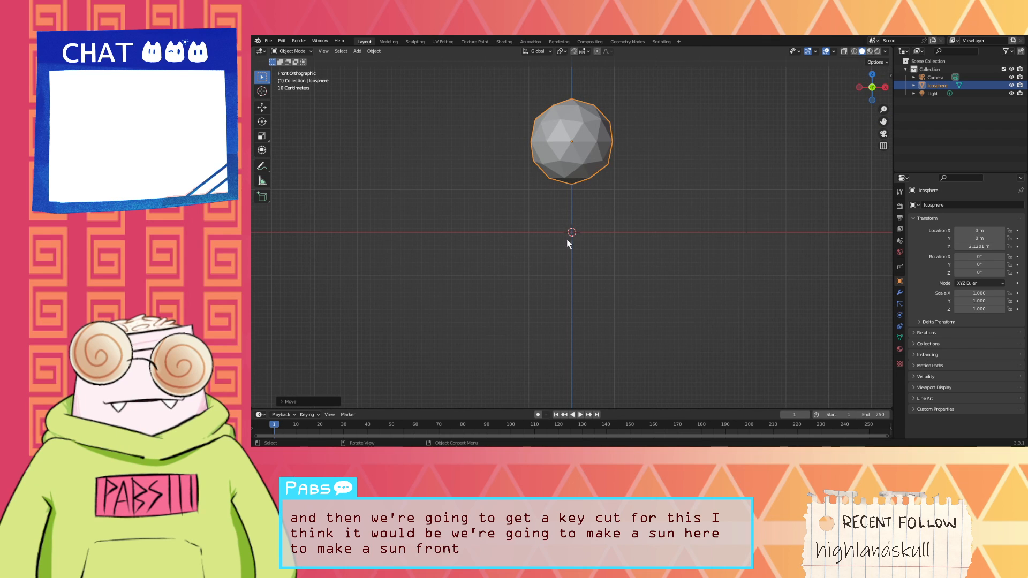
left_click(535, 241)
left_click(323, 52)
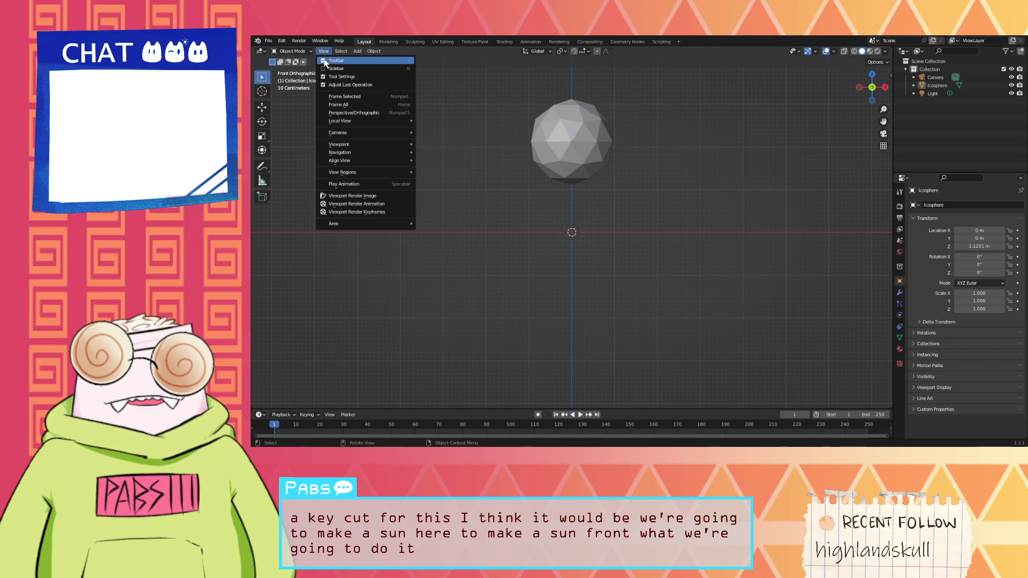
left_click(306, 51)
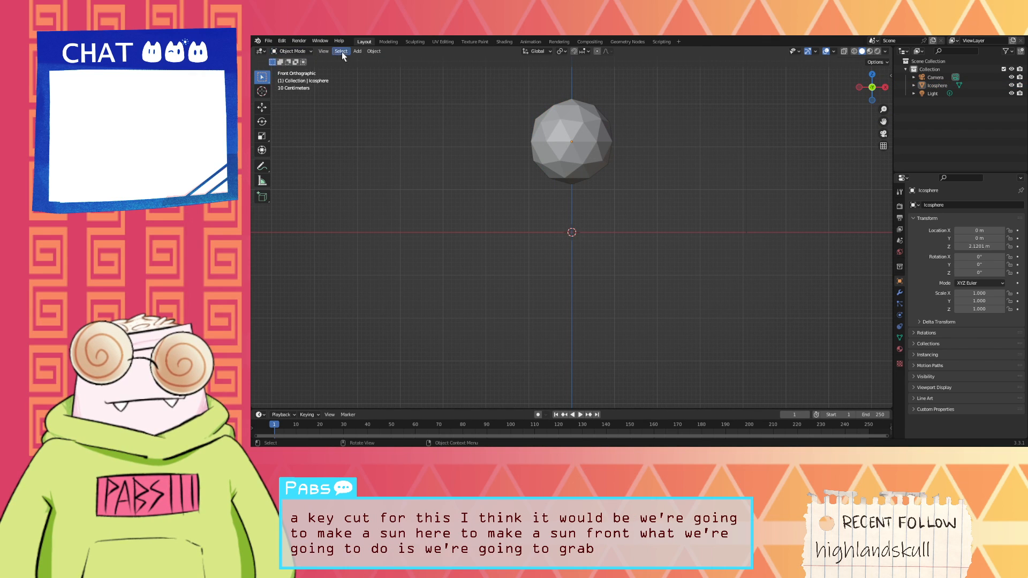
left_click(357, 52)
mouse_move(378, 64)
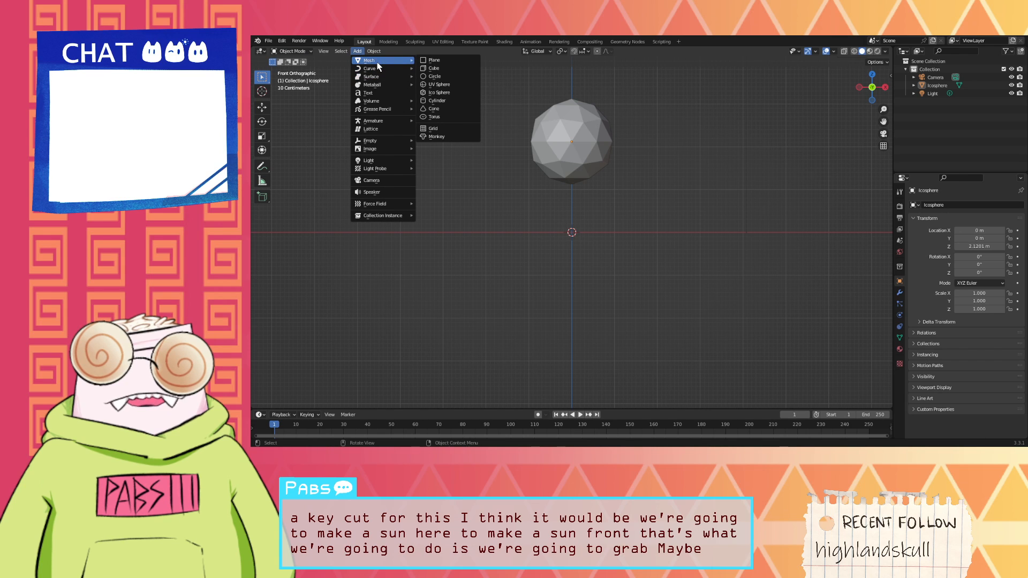
left_click(440, 69)
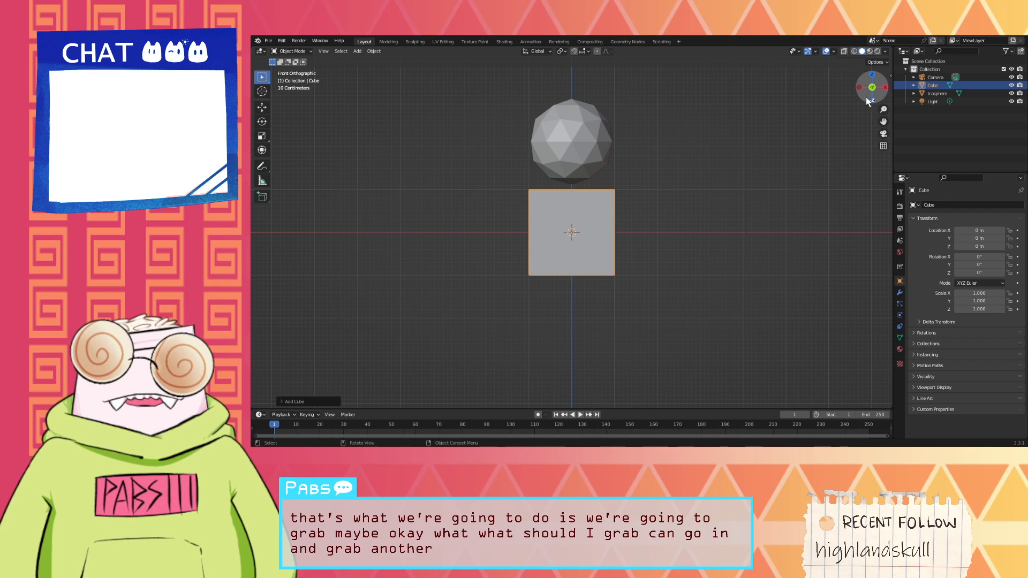
Step: Apply Auto Mirror to the cube along X with cut and mirror, and enter Edit Mode
key("n")
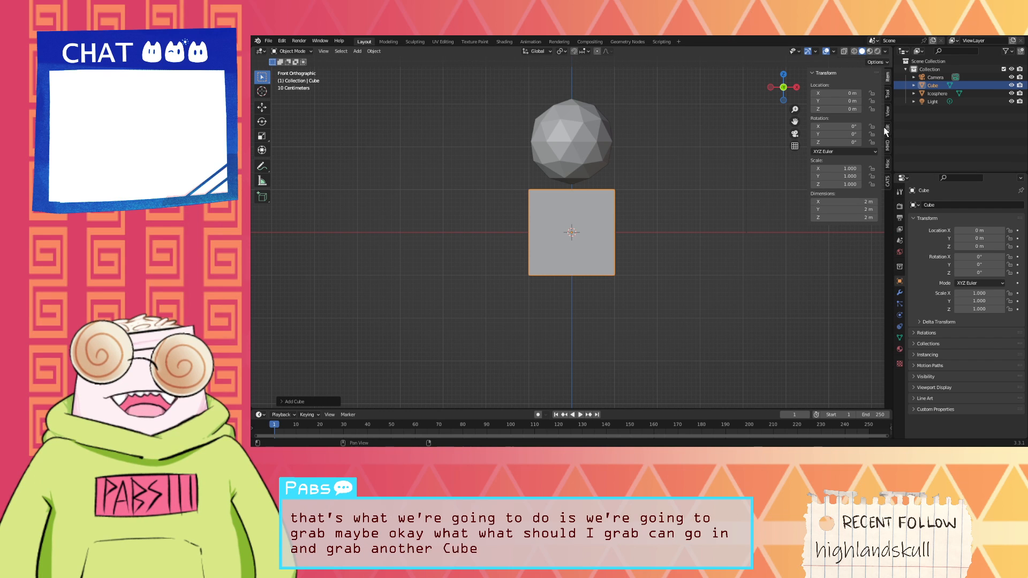
left_click(886, 129)
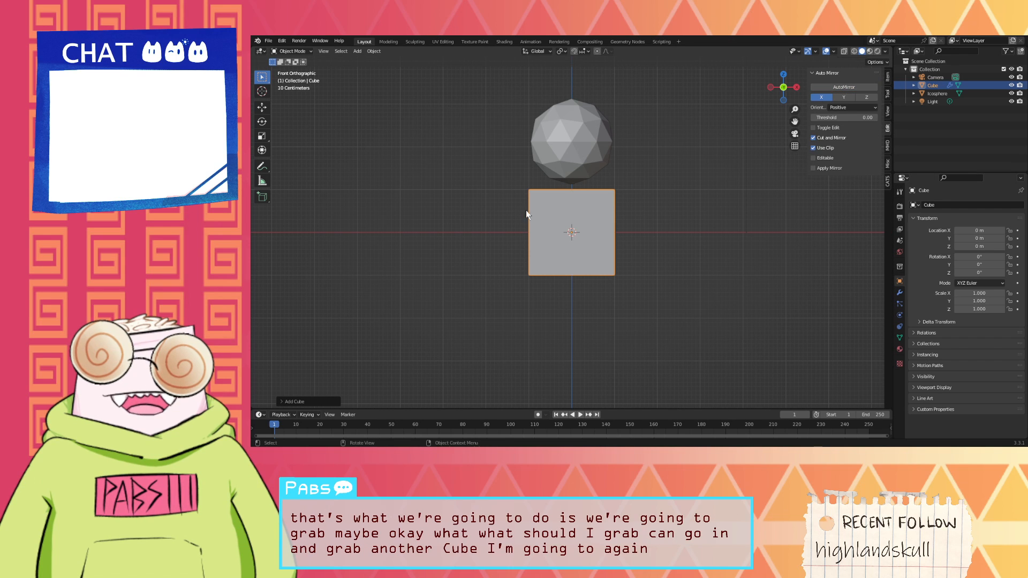
right_click(298, 52)
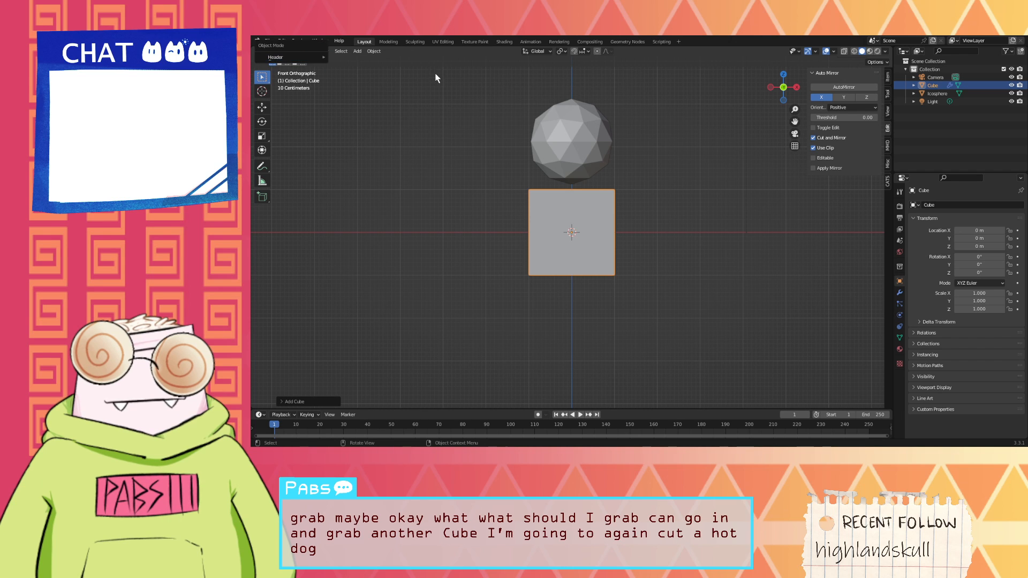
left_click(292, 51)
left_click(315, 70)
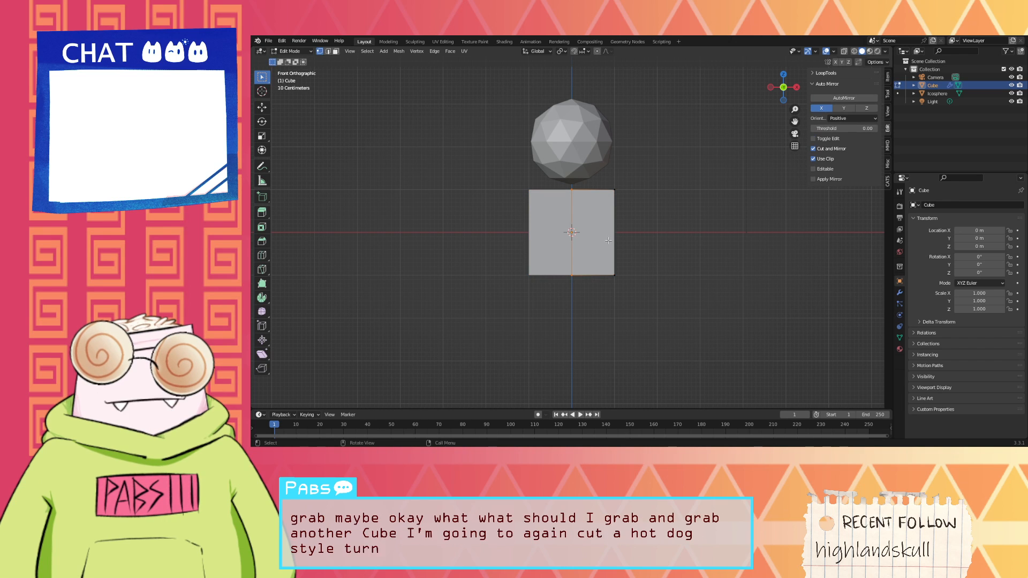
Step: With X-ray on, select the cube's lower outer vertices and move them along X close to the centre line, forming a V-shaped wedge
scroll(638, 247, "up", 2)
left_click_drag(679, 360, 559, 166)
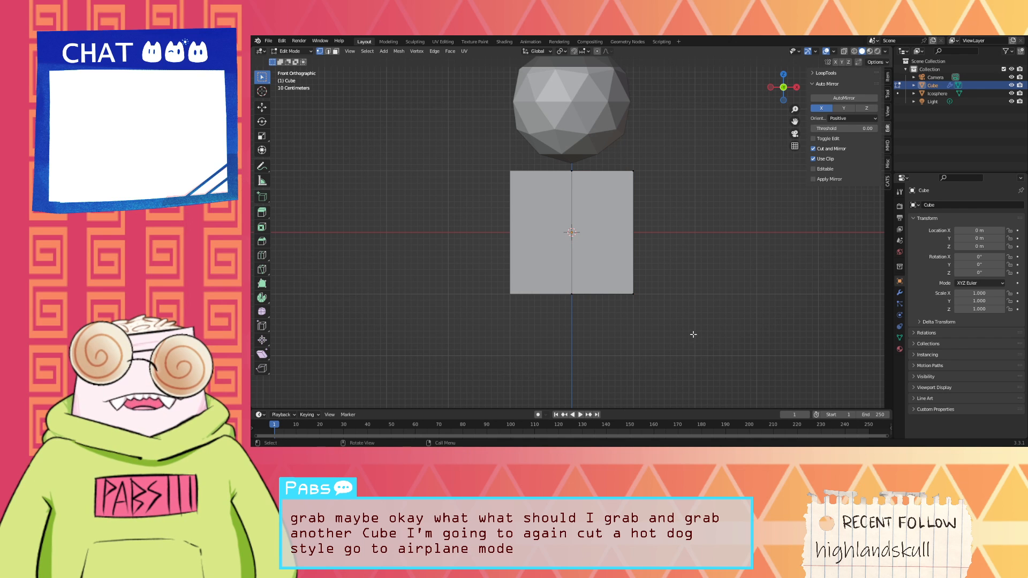
left_click_drag(652, 322, 652, 322)
mouse_move(669, 317)
middle_mouse_down()
mouse_move(612, 340)
mouse_move(672, 319)
mouse_move(680, 303)
middle_mouse_up()
left_click_drag(693, 323, 622, 283)
middle_click_drag(710, 308, 679, 316)
key("alt+z")
left_click_drag(679, 316, 634, 294)
key("g")
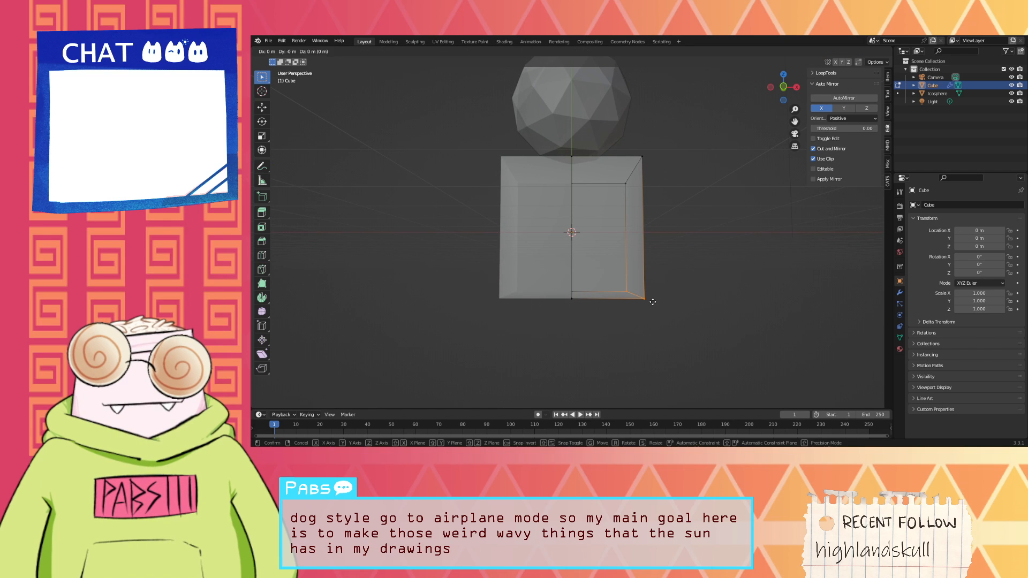
key("x")
left_click(594, 296)
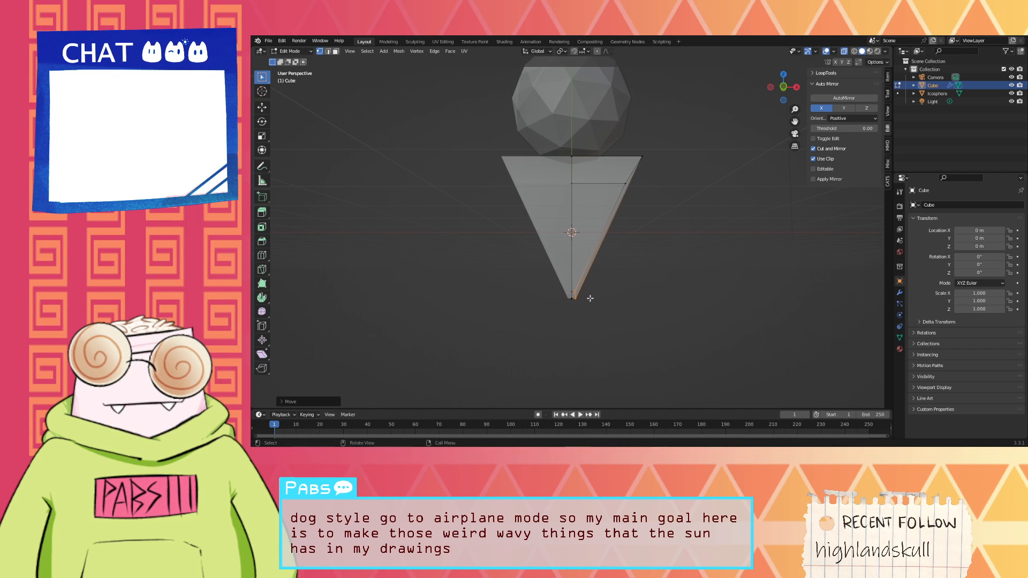
Step: Add the lower centre-line vertices to the selection and merge all the wedge's bottom vertices into a single point
left_click(573, 302)
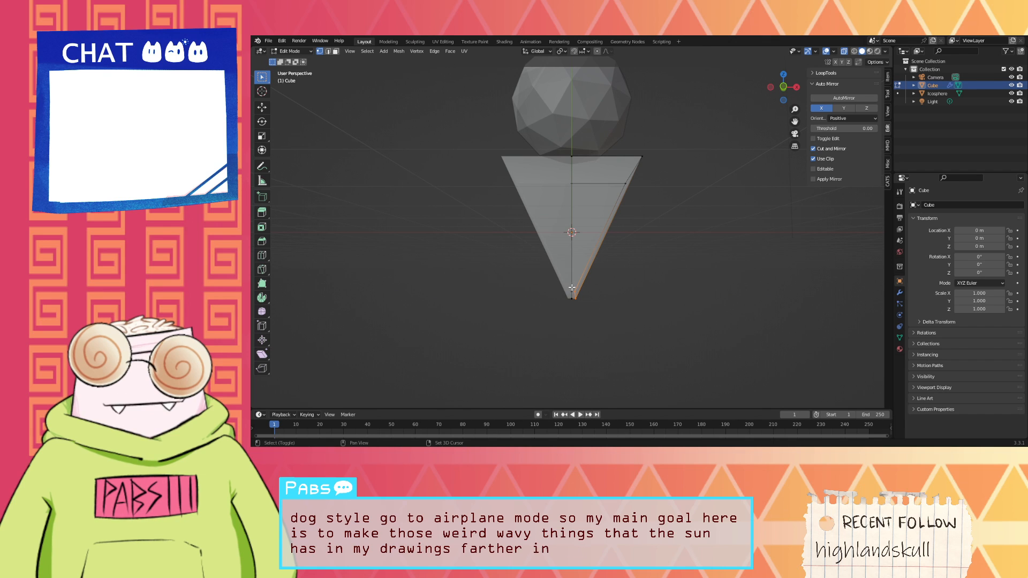
left_click(572, 288, "shift")
left_click(573, 301, "shift")
right_click(573, 301)
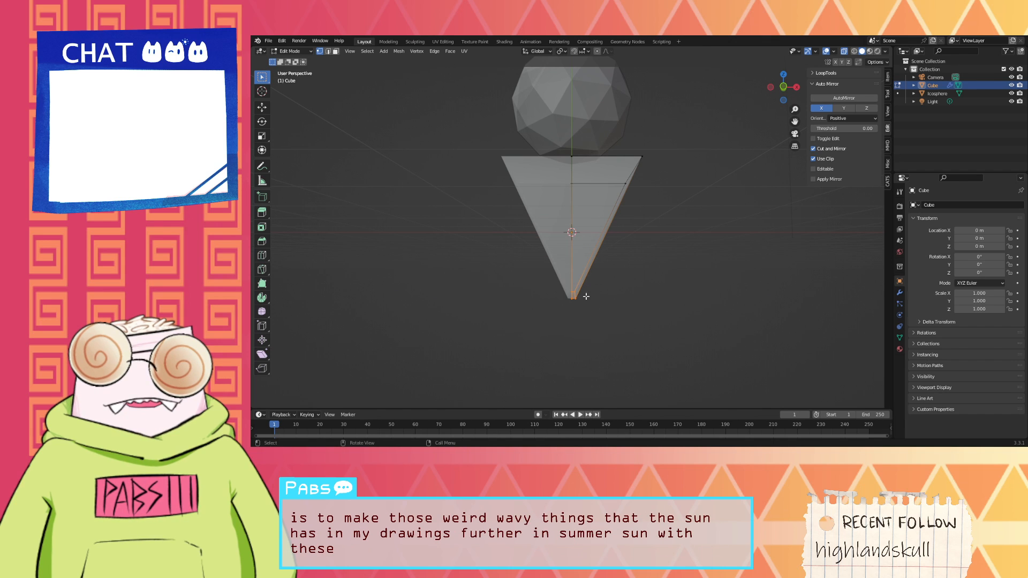
right_click(577, 296)
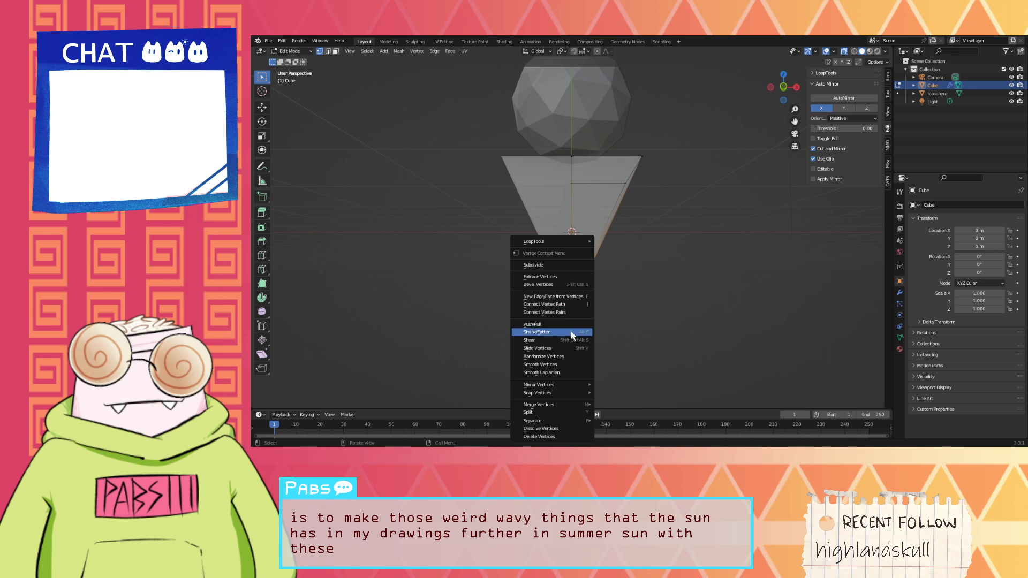
key("Escape")
key("m")
left_click(558, 373)
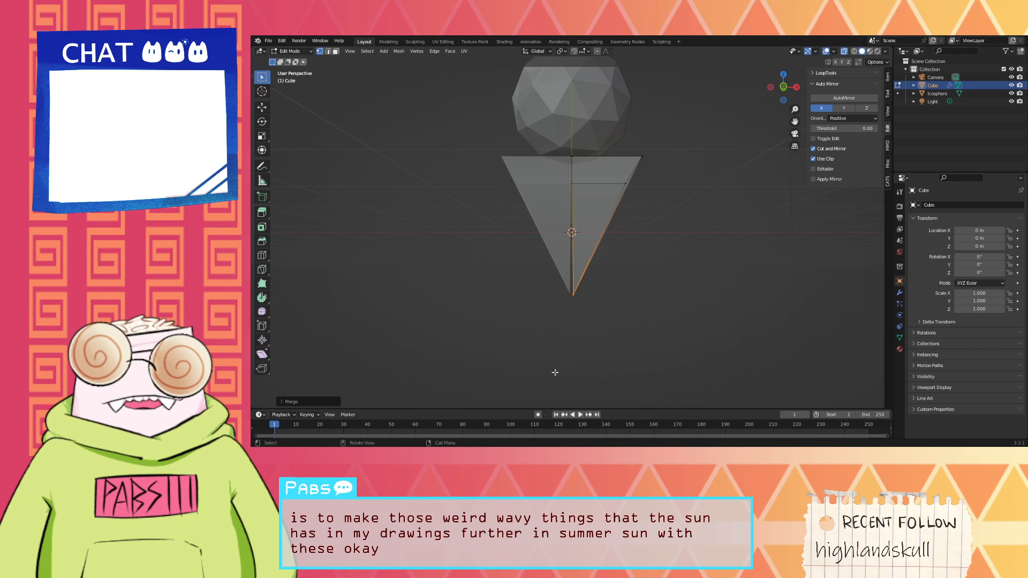
Step: Move the merged tip vertex along X onto the mirror's centre line to close the gap
middle_click_drag(553, 371, 622, 342)
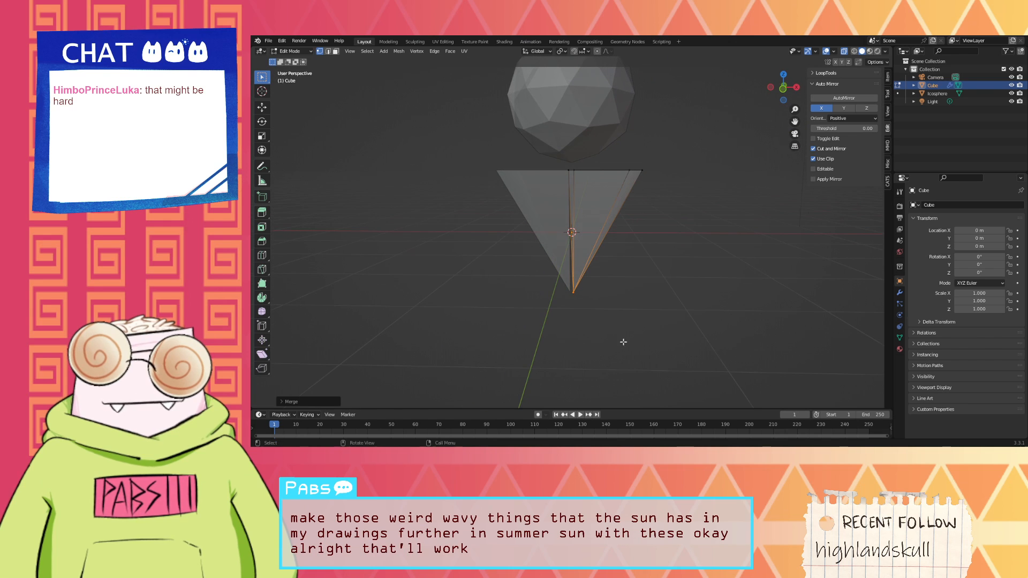
key("g")
key("x")
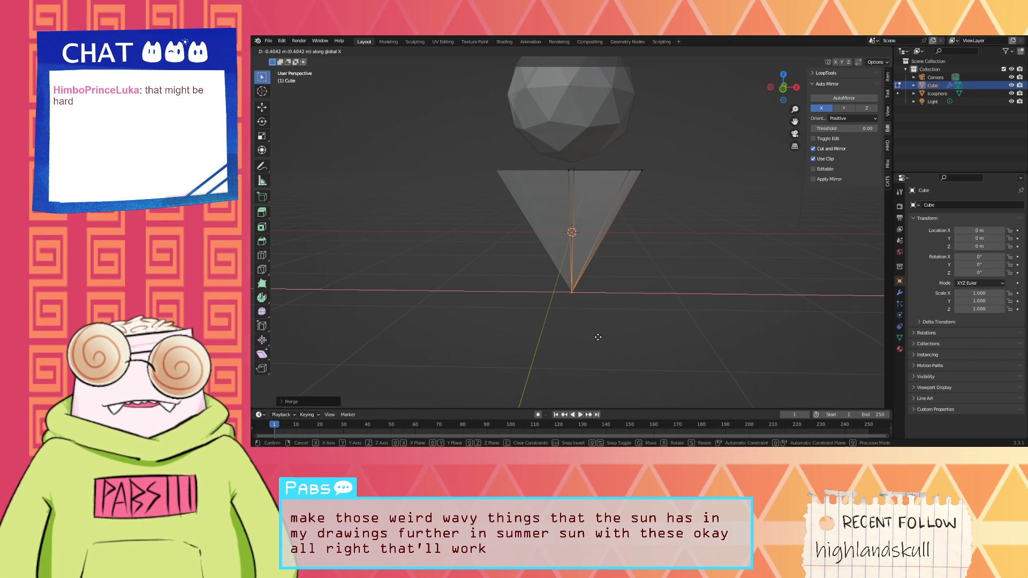
left_click(598, 337)
Step: Select the whole wedge mesh and scale it down uniformly to about 0.48
middle_click_drag(601, 328, 632, 301)
key("s")
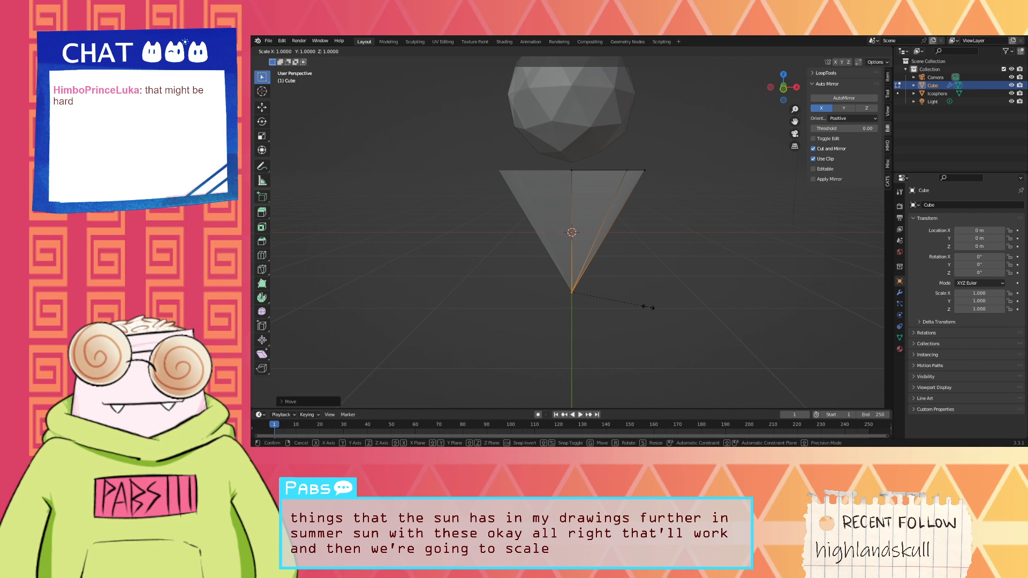
right_click(648, 308)
key("a")
key("s")
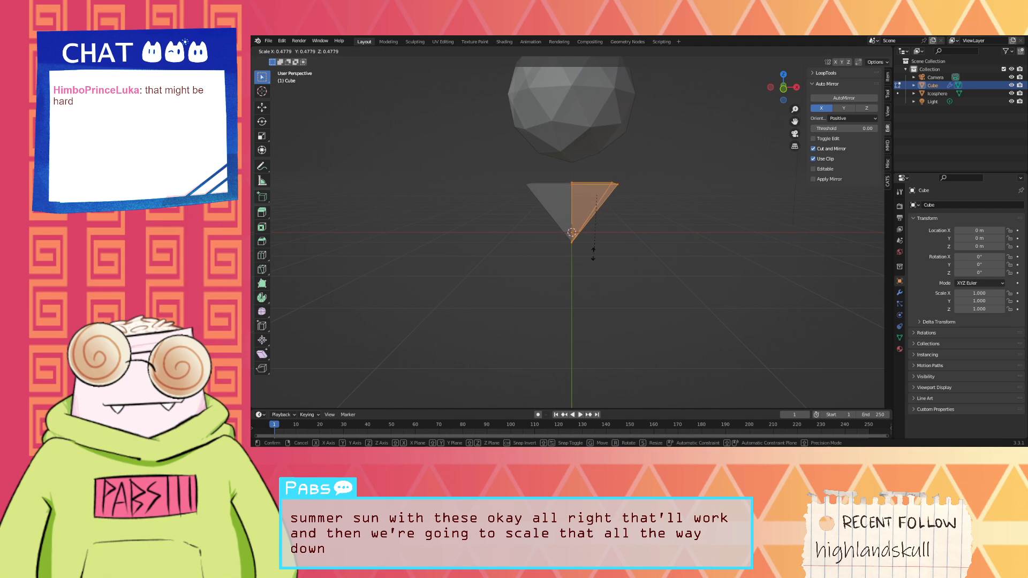
left_click(592, 251)
Step: Raise the wedge along Z to just beneath the ico sphere and scale it down again to a small spike
key("g")
key("z")
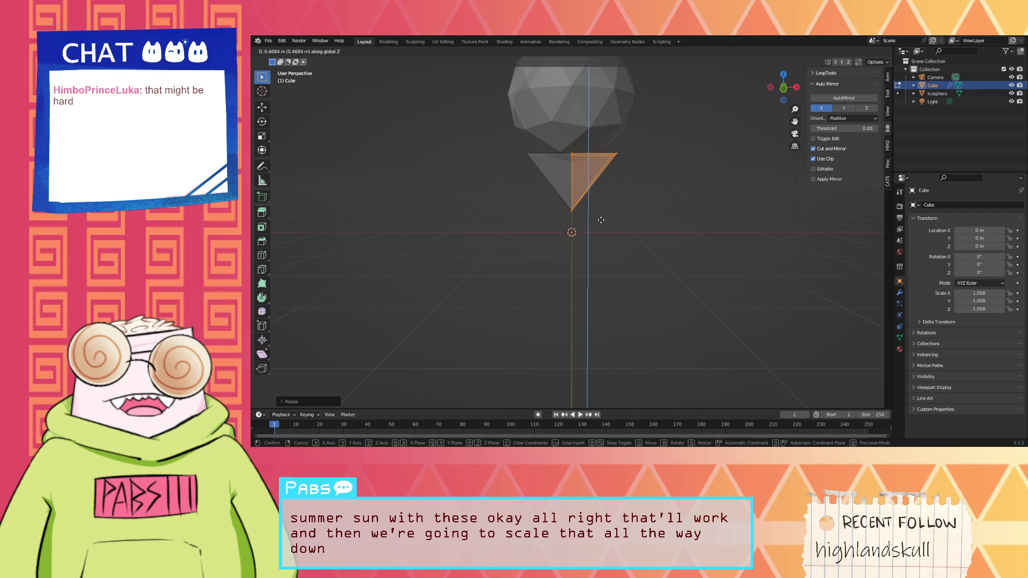
left_click(602, 228)
key("s")
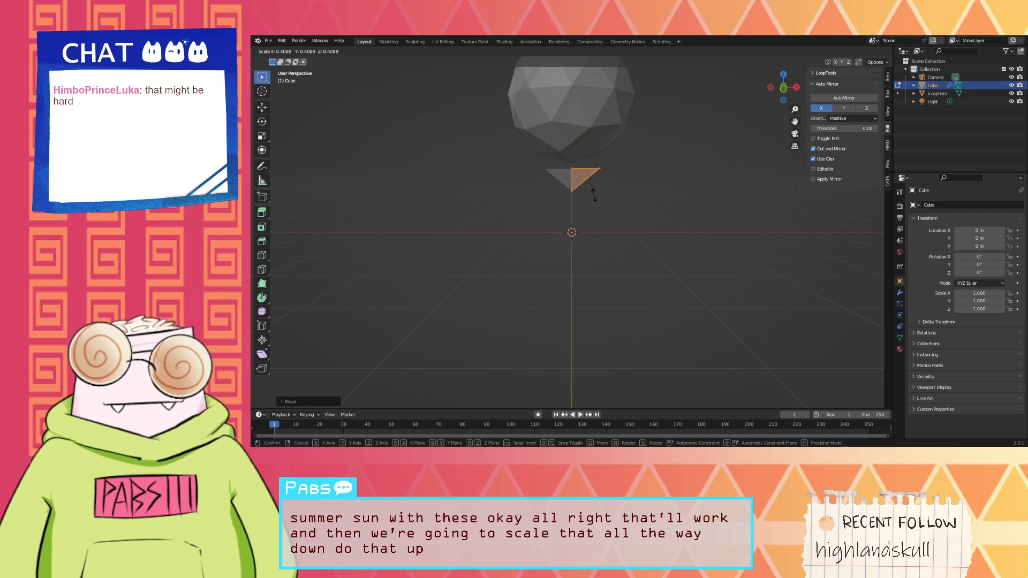
left_click(599, 172)
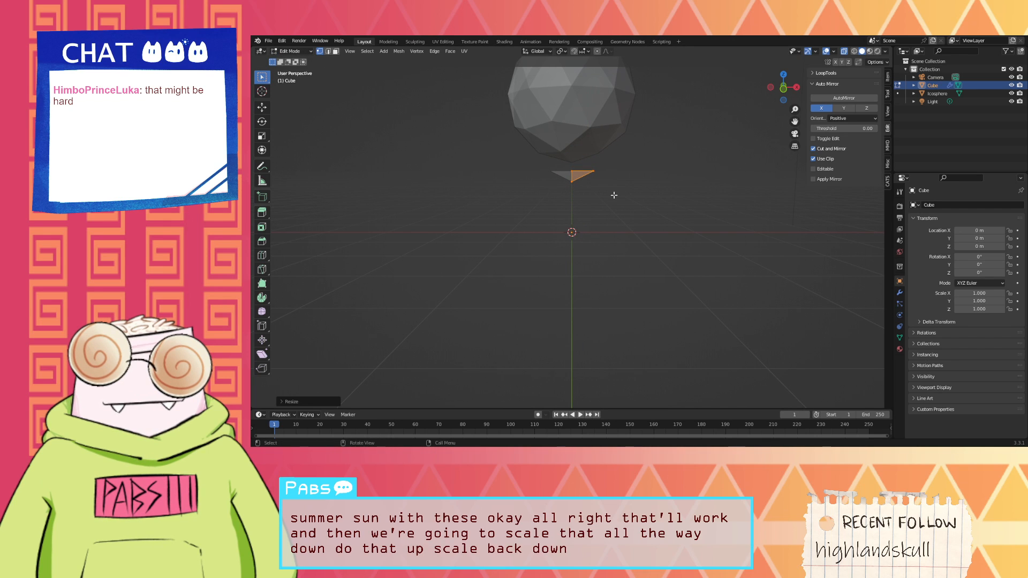
Step: Select the wedge's outer top corner vertices and move them along X toward the centre line to narrow the wedge
scroll(615, 195, "up", 5)
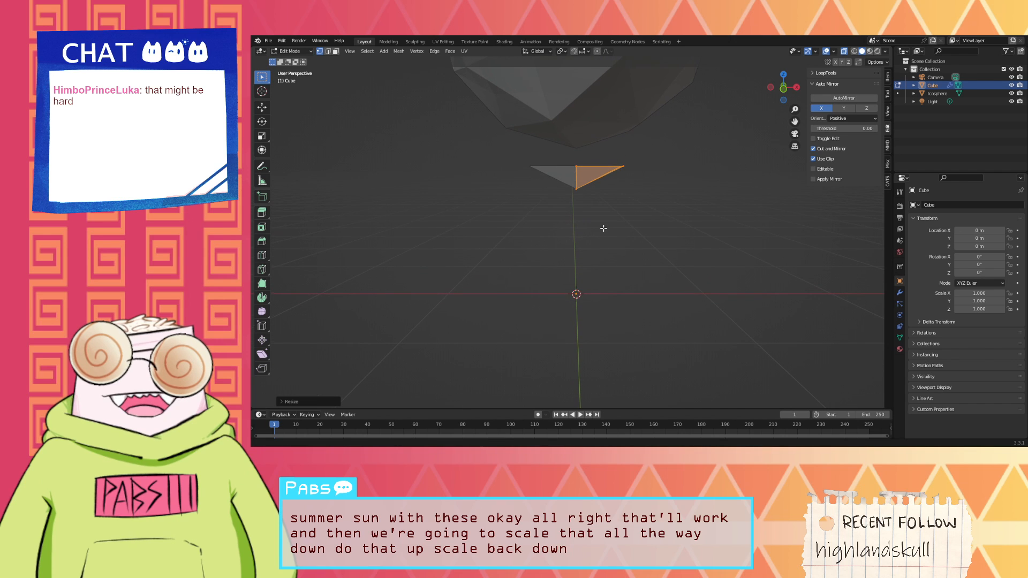
left_click_drag(666, 199, 604, 142)
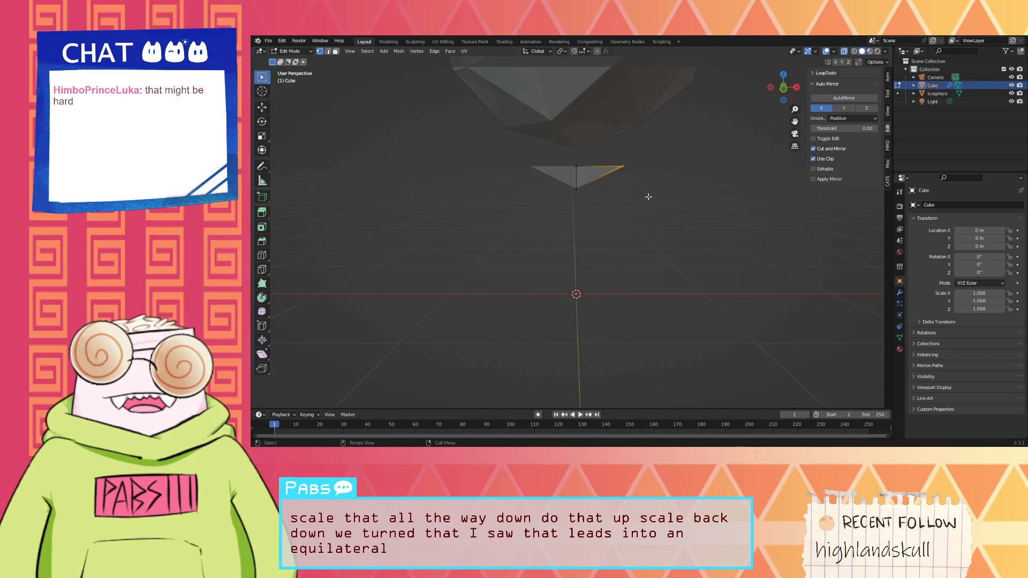
mouse_move(649, 196)
middle_mouse_down()
mouse_move(634, 218)
mouse_move(636, 208)
mouse_move(604, 228)
mouse_move(642, 205)
middle_mouse_up()
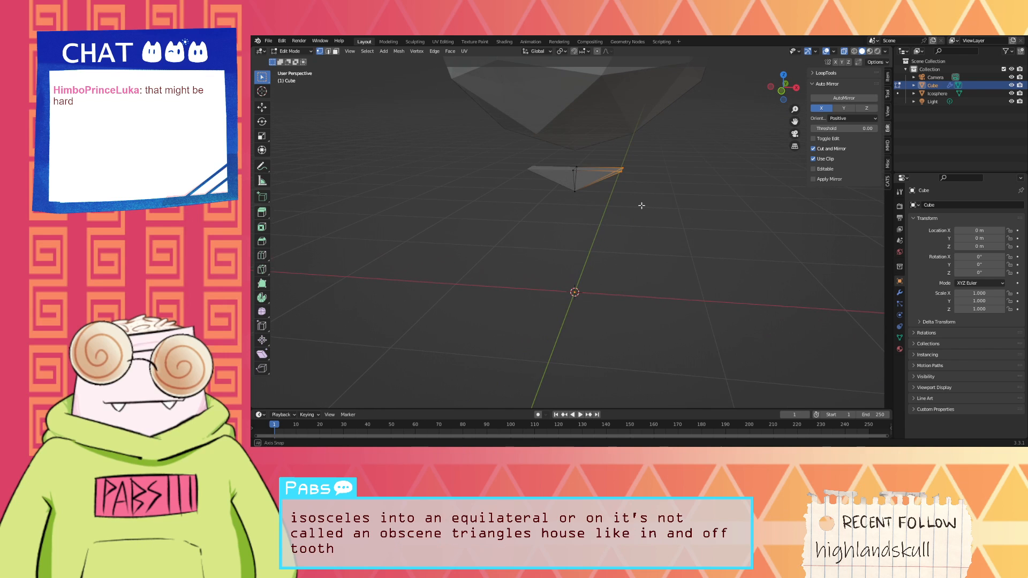
key("g")
key("x")
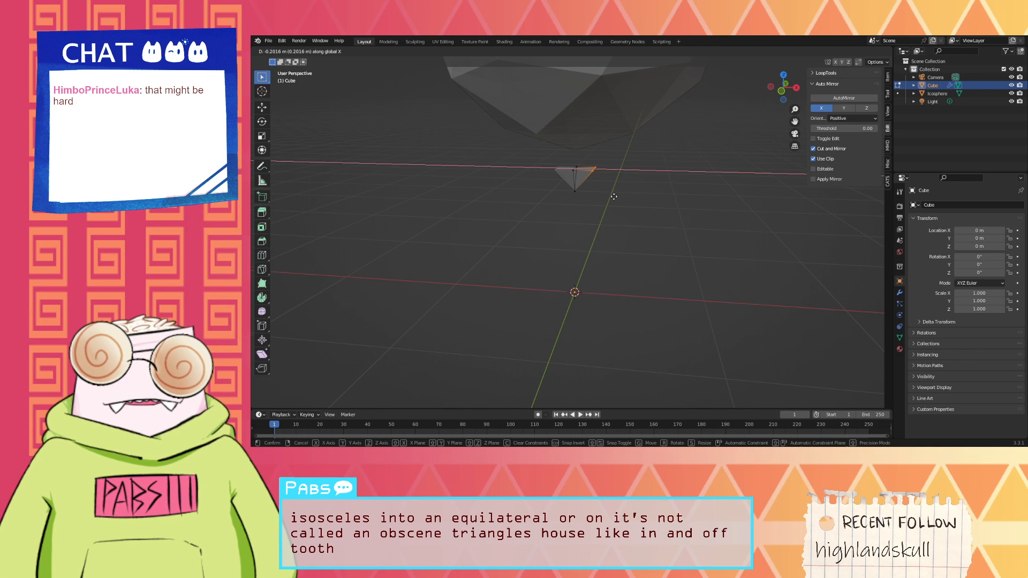
left_click(614, 197)
Step: Select the wedge's bottom tip vertex and lower it along Z by about 0.54 m to form a long spike
left_click_drag(585, 200, 564, 182)
middle_click_drag(575, 205, 626, 196)
key("g")
key("z")
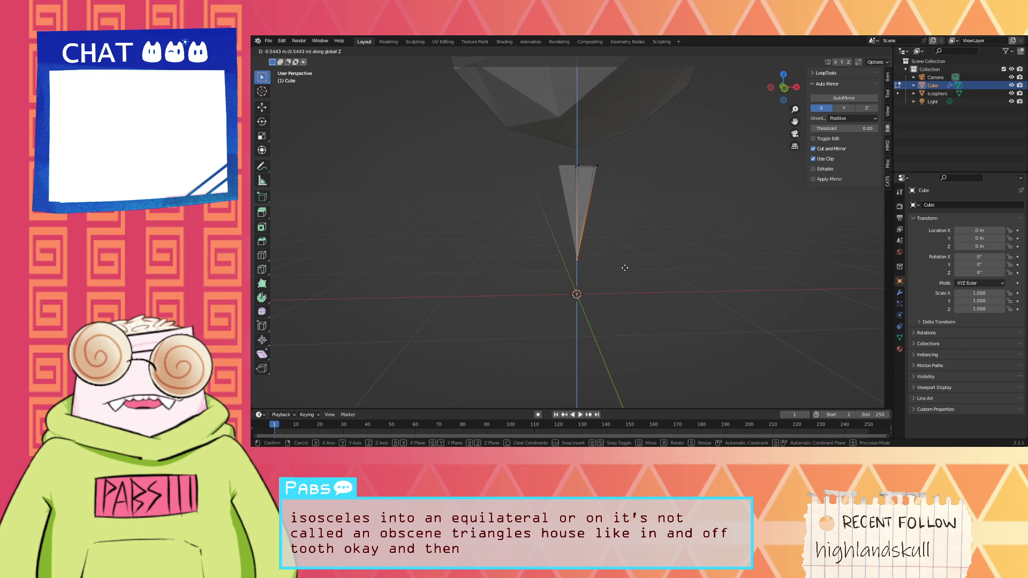
left_click(625, 273)
Step: Enable the Z axis in the Mirror modifier and set the ico sphere as its mirror object
middle_click_drag(624, 287, 860, 270)
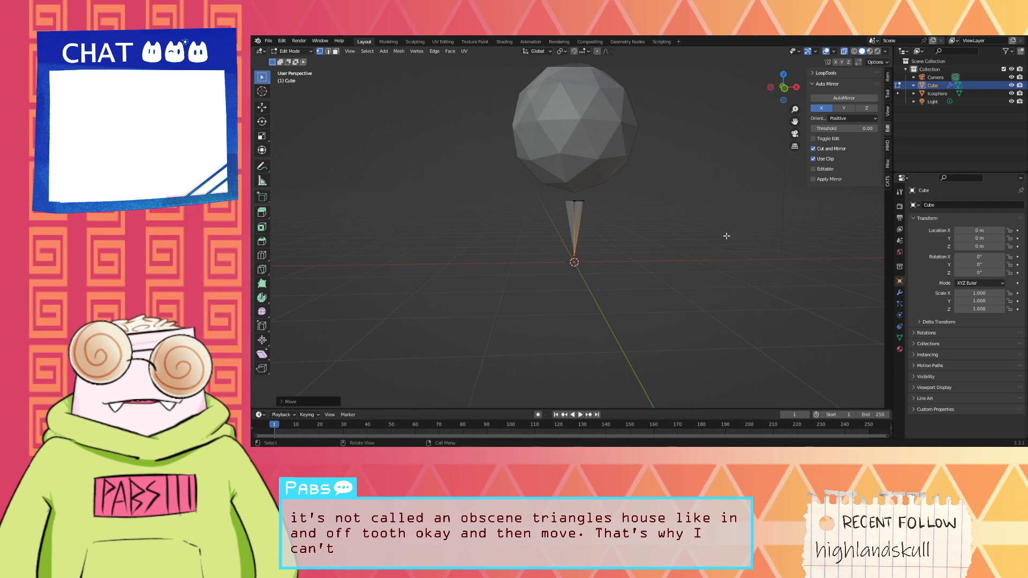
left_click(900, 292)
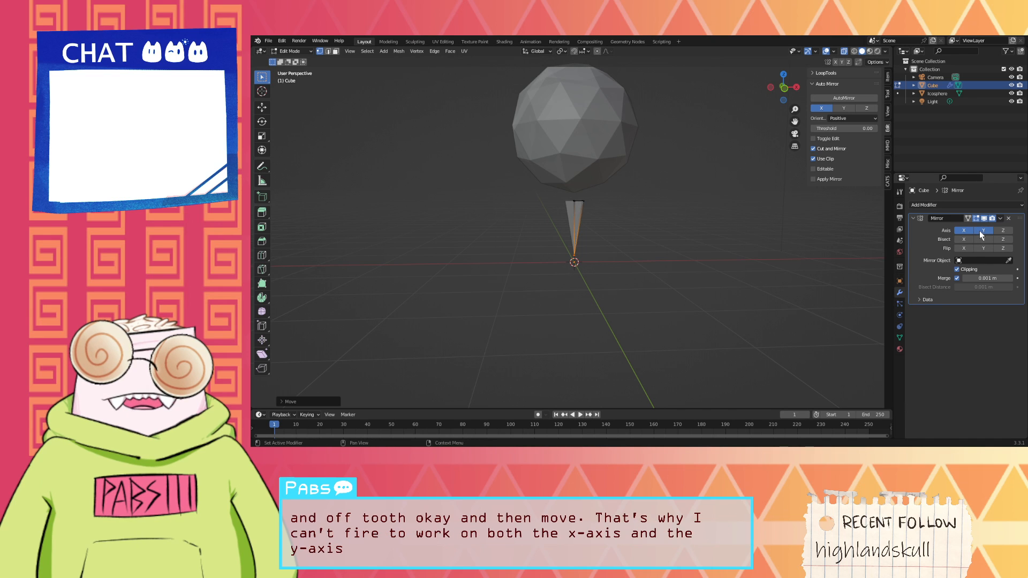
scroll(709, 225, "down", 4)
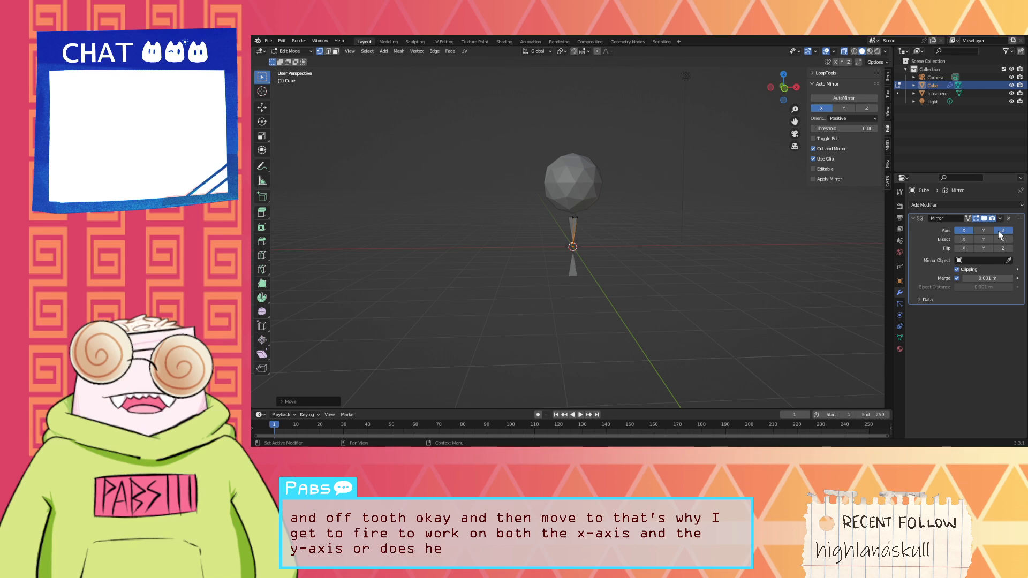
scroll(679, 234, "up", 5)
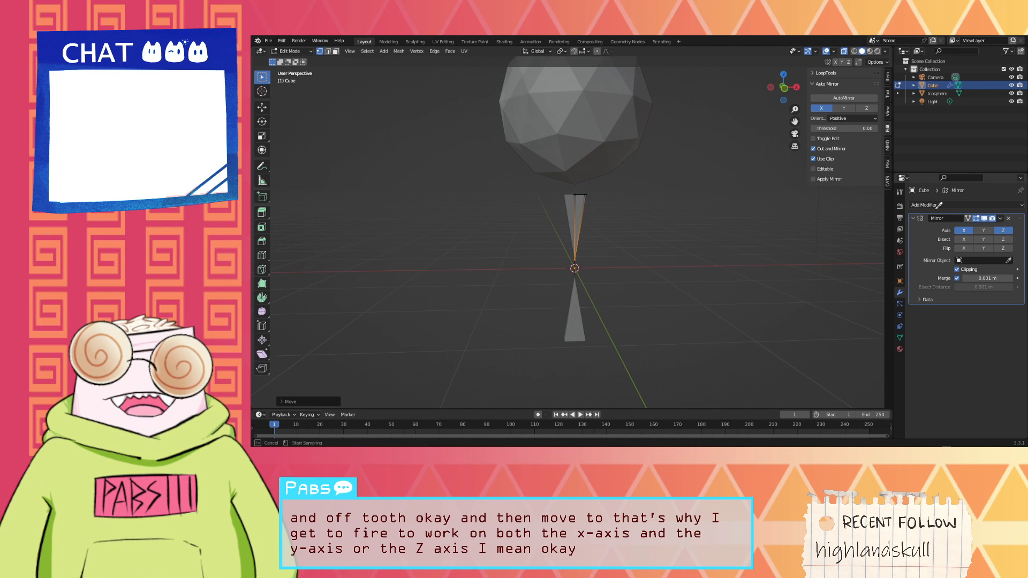
left_click(613, 117)
scroll(683, 155, "down", 5)
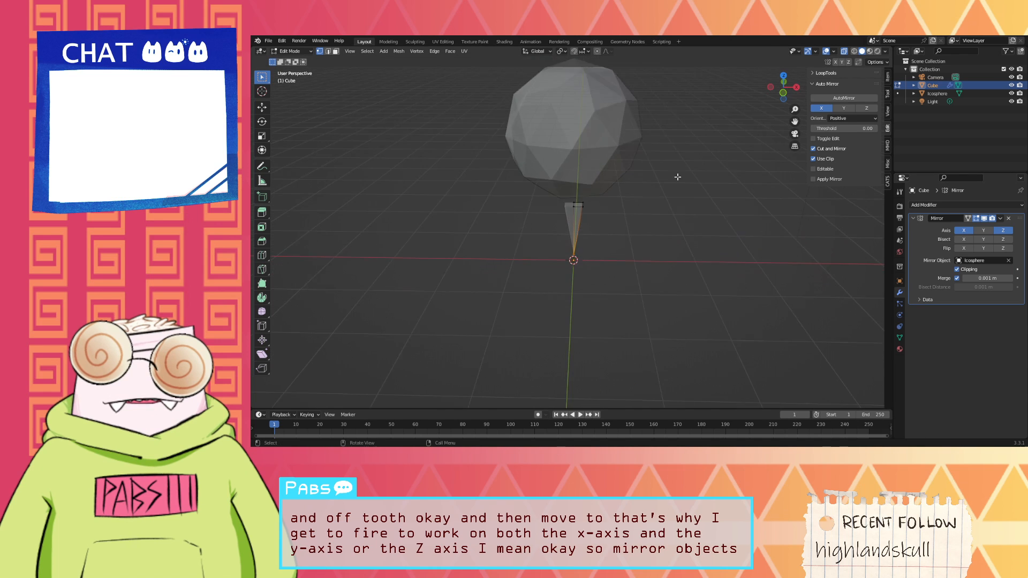
middle_click_drag(684, 144, 681, 150)
scroll(645, 184, "up", 4)
middle_click_drag(654, 195, 650, 206)
scroll(650, 204, "up", 2)
scroll(650, 202, "down", 2)
scroll(650, 198, "down", 3)
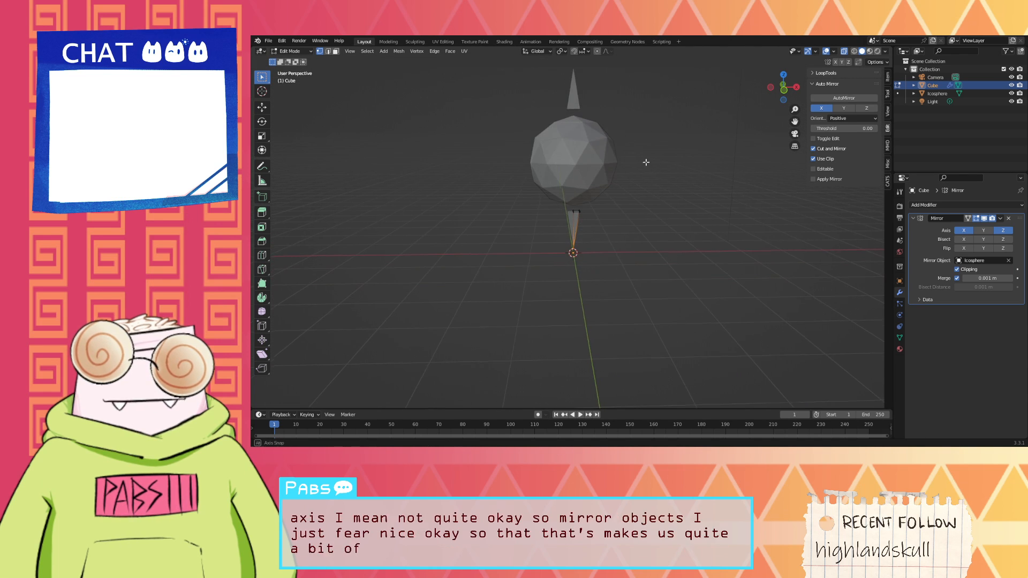
middle_click_drag(653, 167, 590, 188)
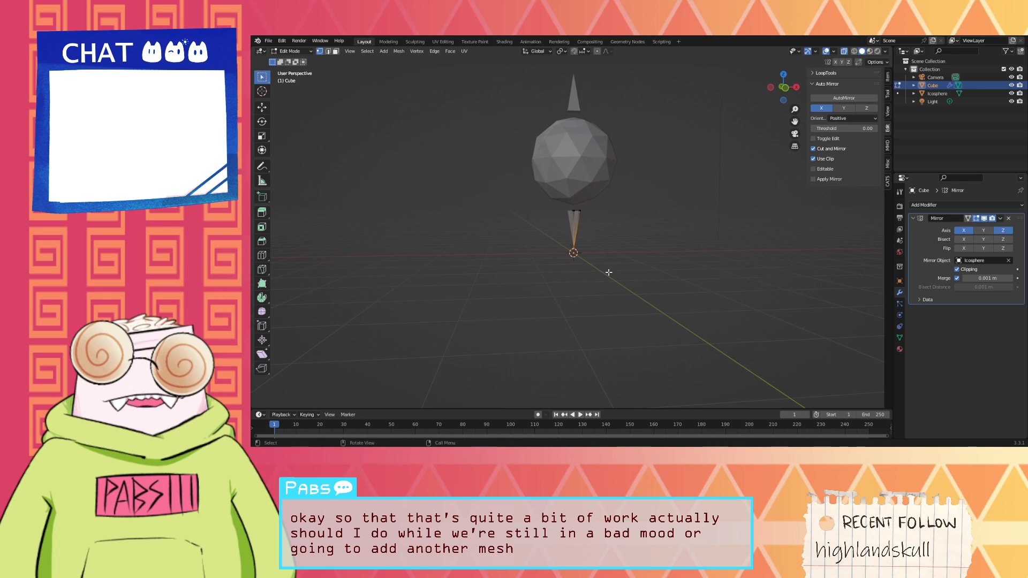
key("g")
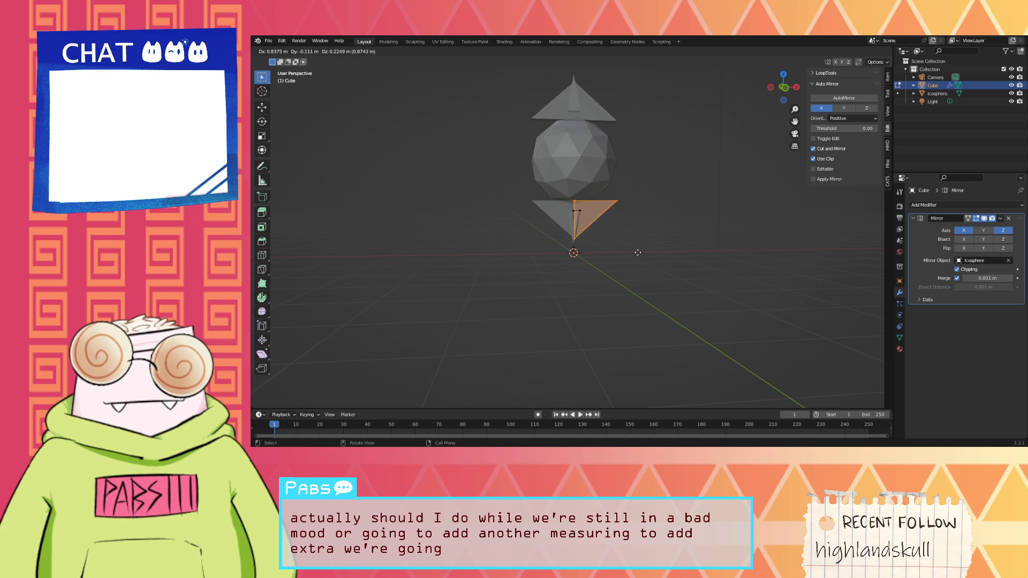
left_click(620, 255)
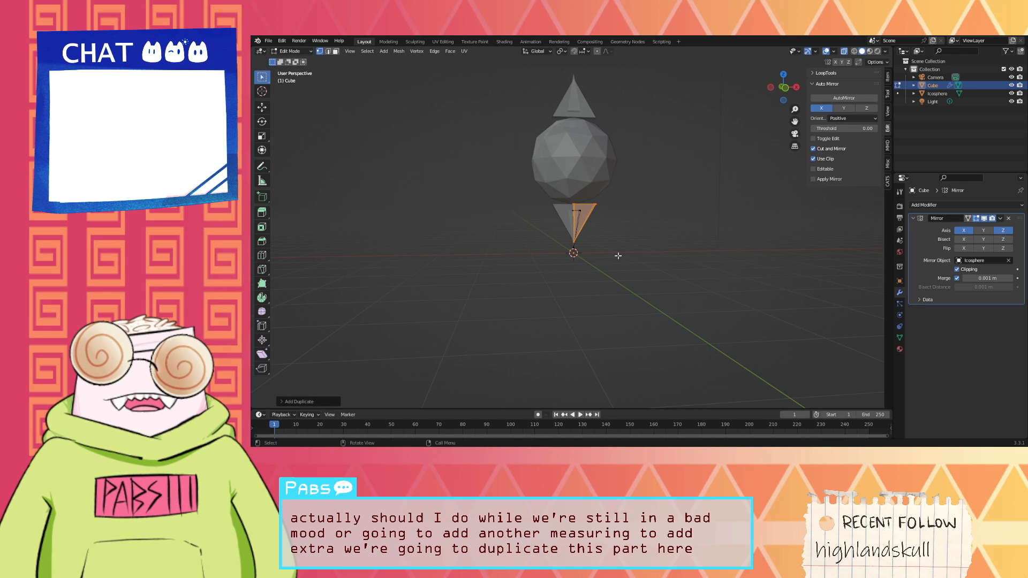
key("ctrl+z")
Step: Add a cube to the spike's mesh and, with mirror clipping turned off, place it beside the spike, clear of the centre line
scroll(599, 209, "up", 3)
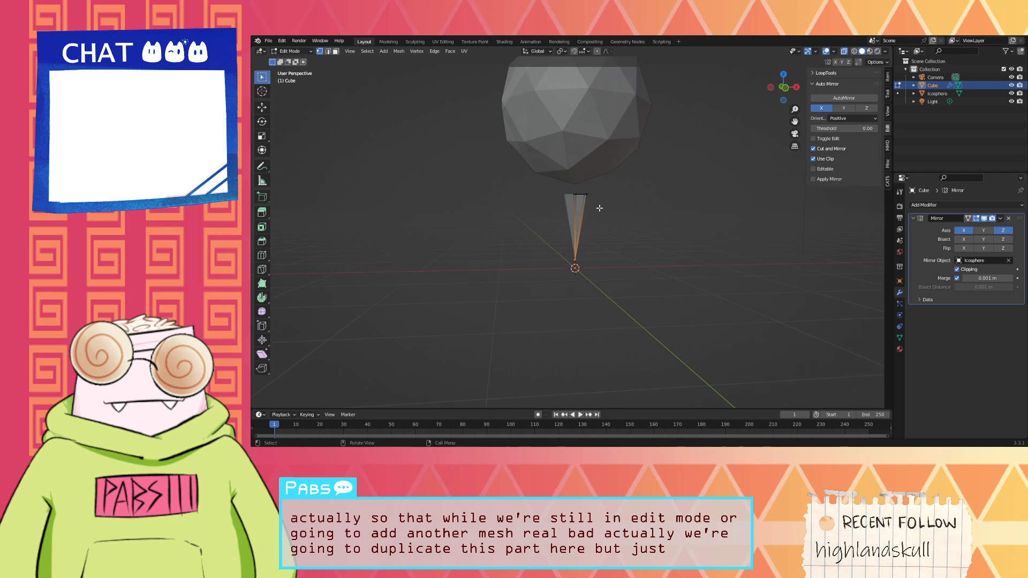
middle_click_drag(600, 209, 622, 216)
left_click(622, 217)
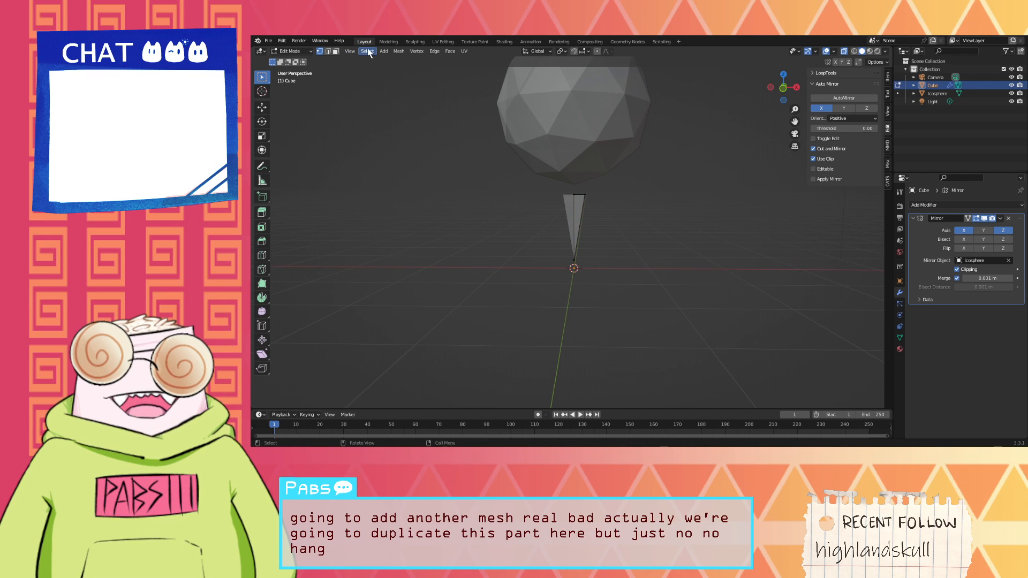
left_click(384, 52)
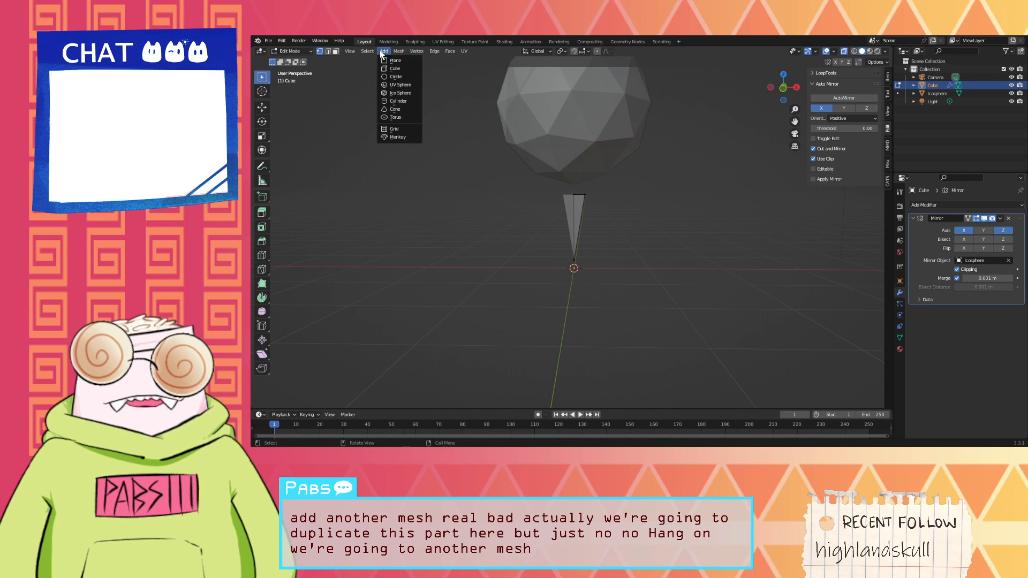
left_click(398, 69)
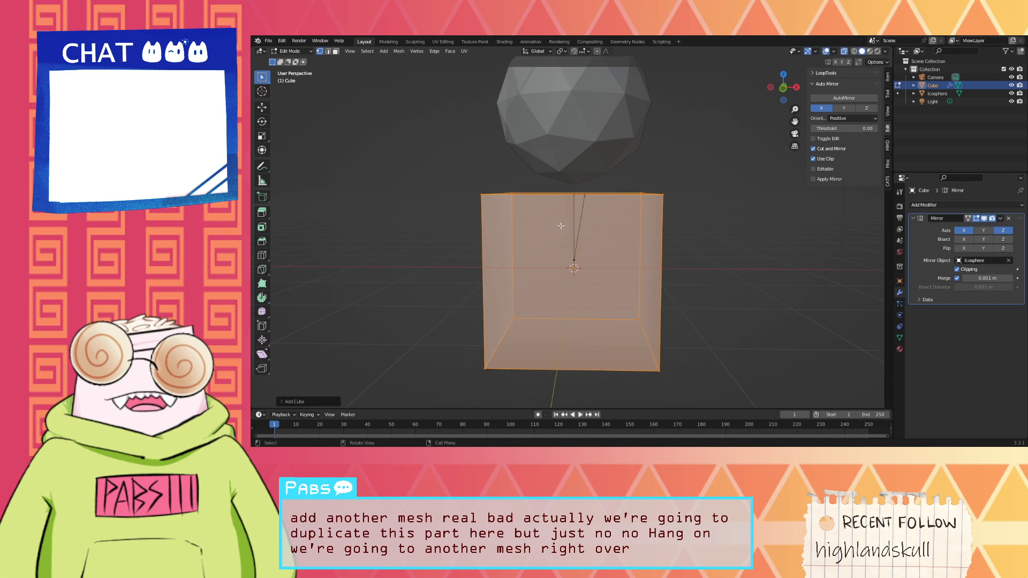
key("g")
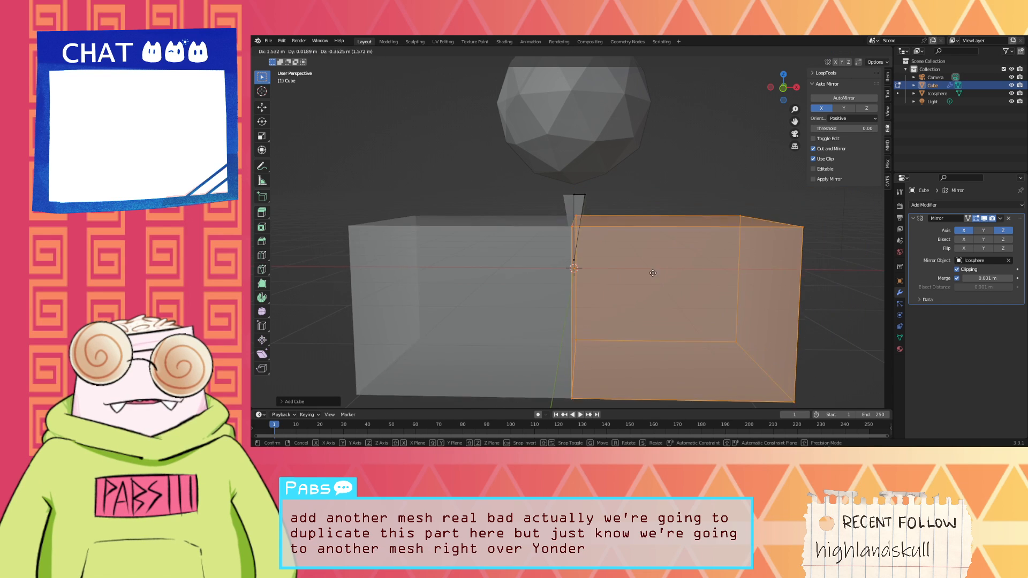
left_click(582, 304)
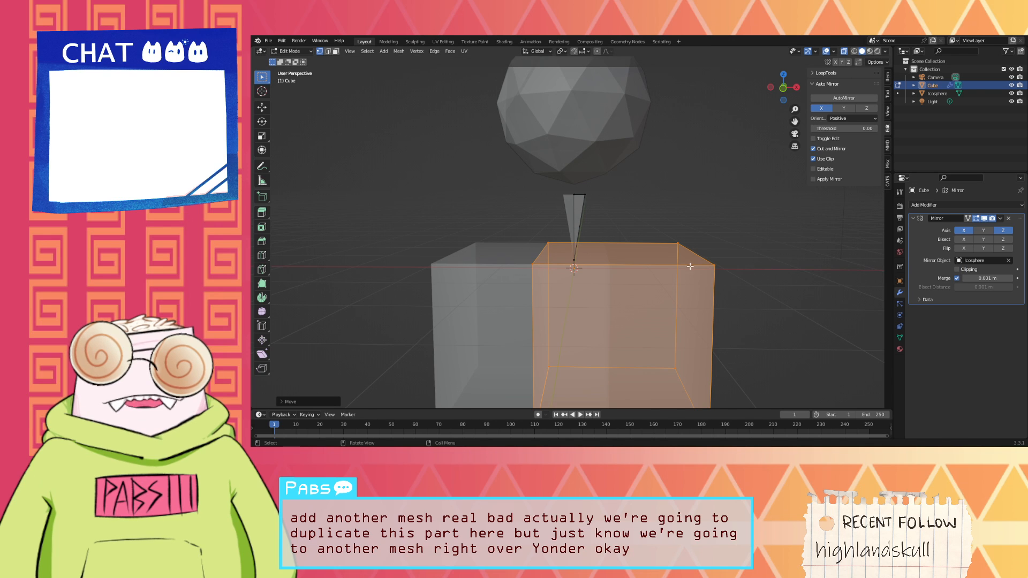
key("g")
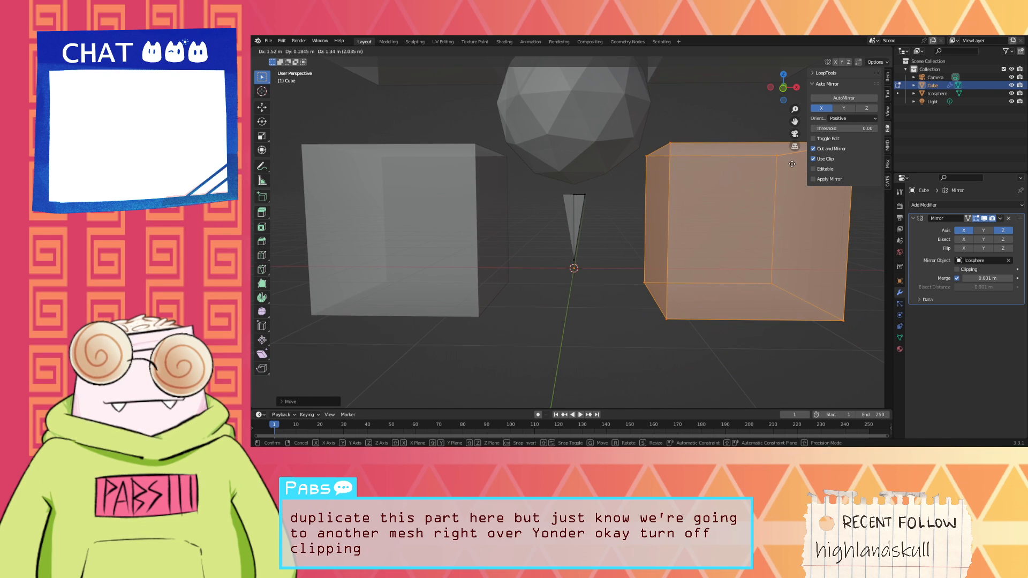
left_click(791, 175)
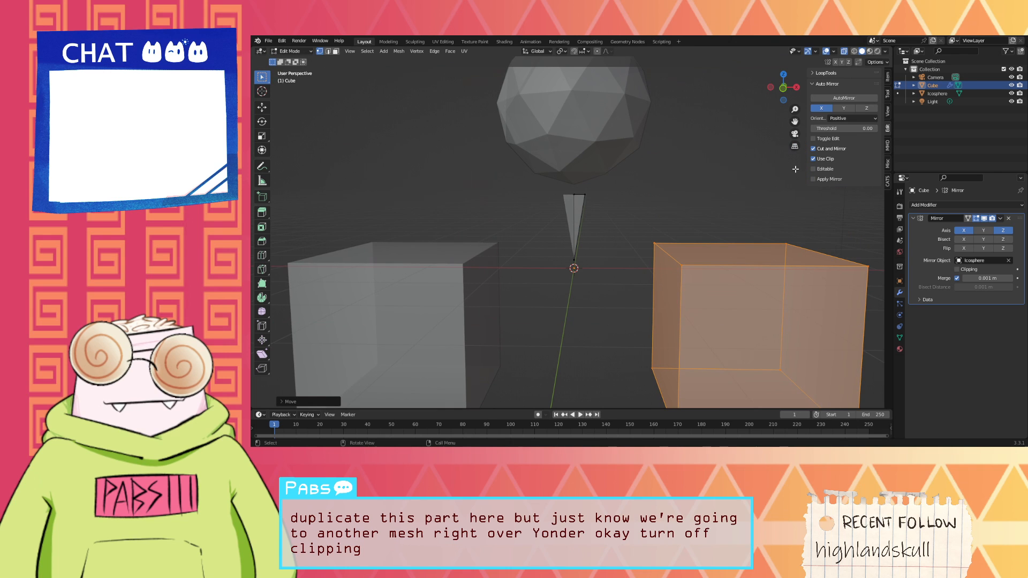
Step: Move the new cube along Y to bring it roughly in line with the spike and the ico sphere
key("y")
left_click(739, 127)
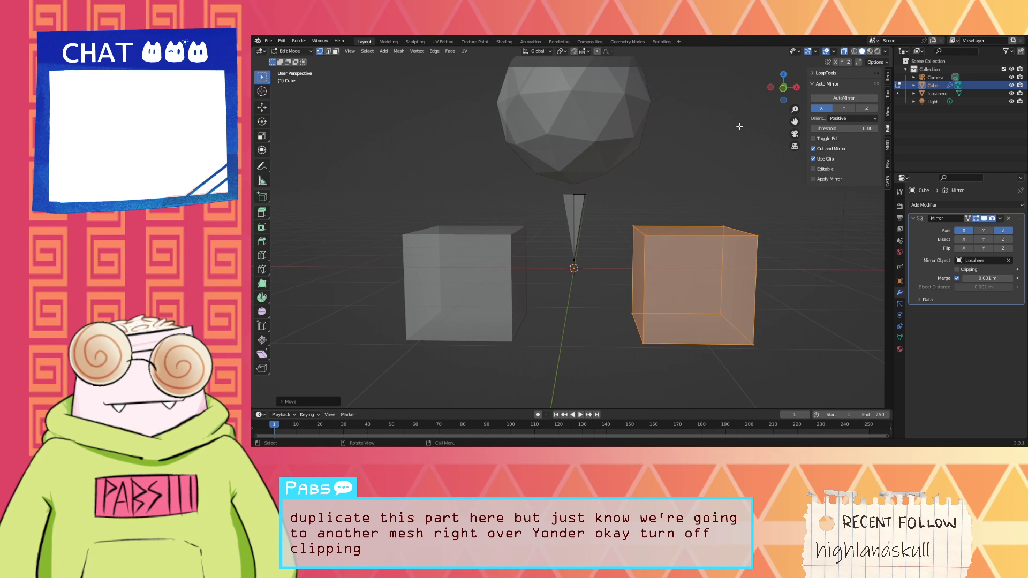
middle_click_drag(739, 127, 694, 177)
scroll(695, 177, "down", 4)
key("g")
key("y")
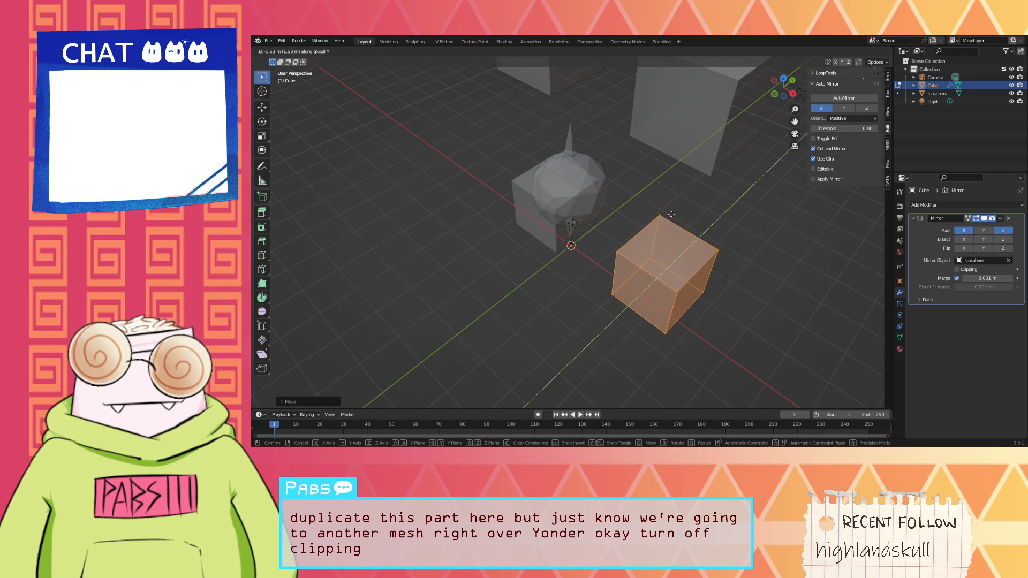
left_click(648, 228)
middle_click_drag(648, 228, 579, 225)
key("g")
key("y")
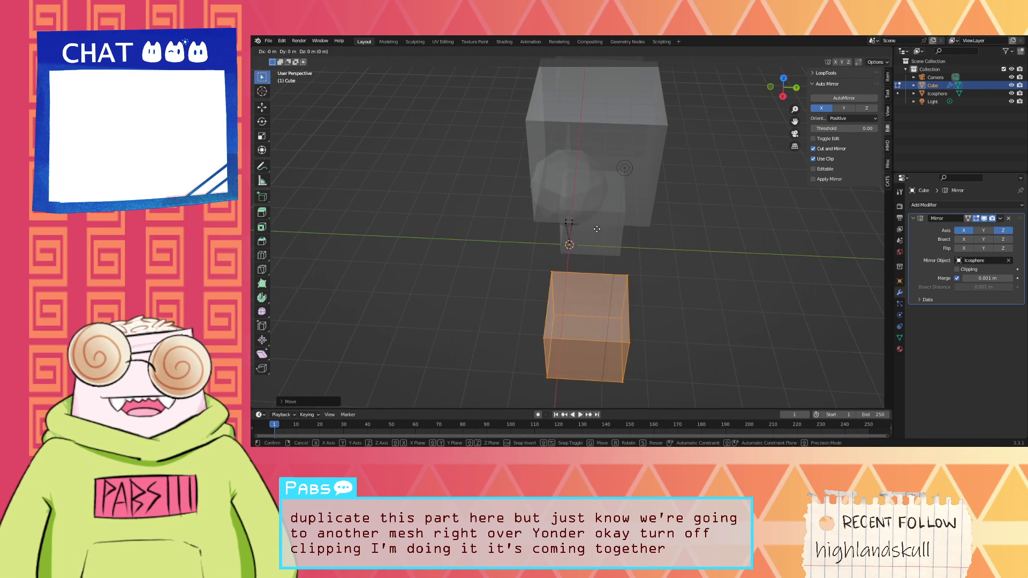
left_click(574, 227)
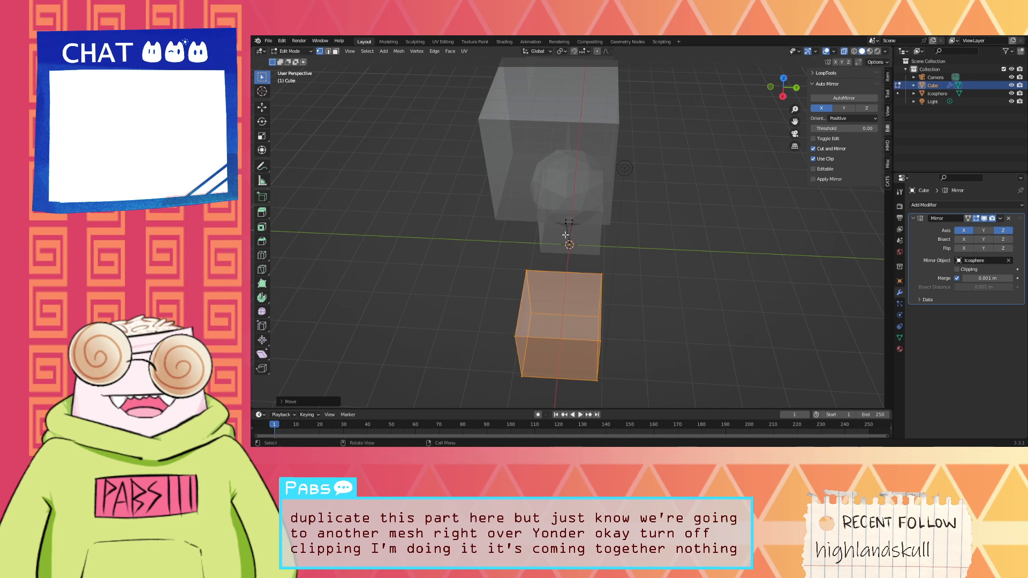
Step: Rotate the cube by about 51° in the front-facing view and scale it down uniformly to a small block
middle_click_drag(573, 228, 659, 191)
scroll(660, 192, "up", 3)
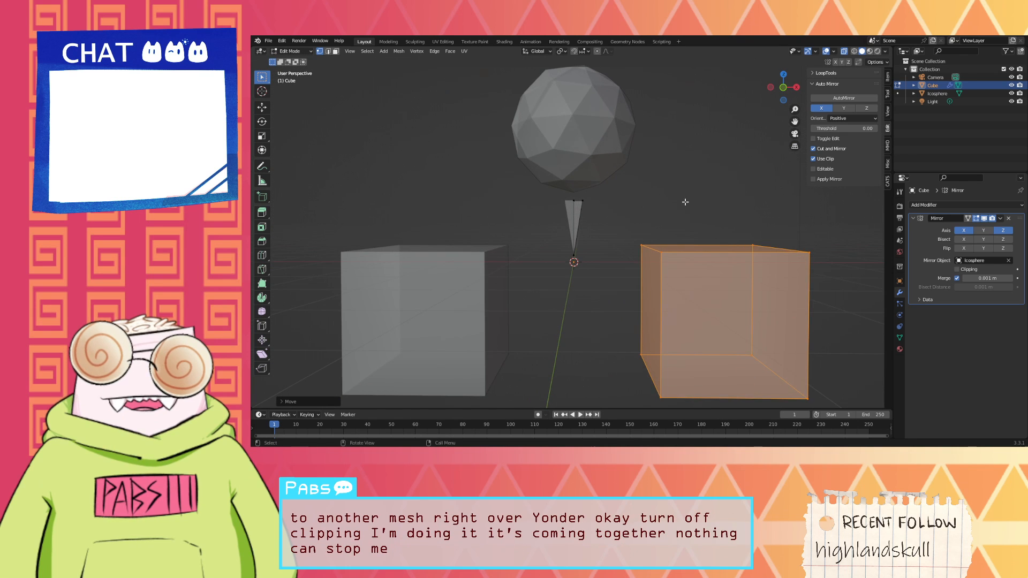
key("r")
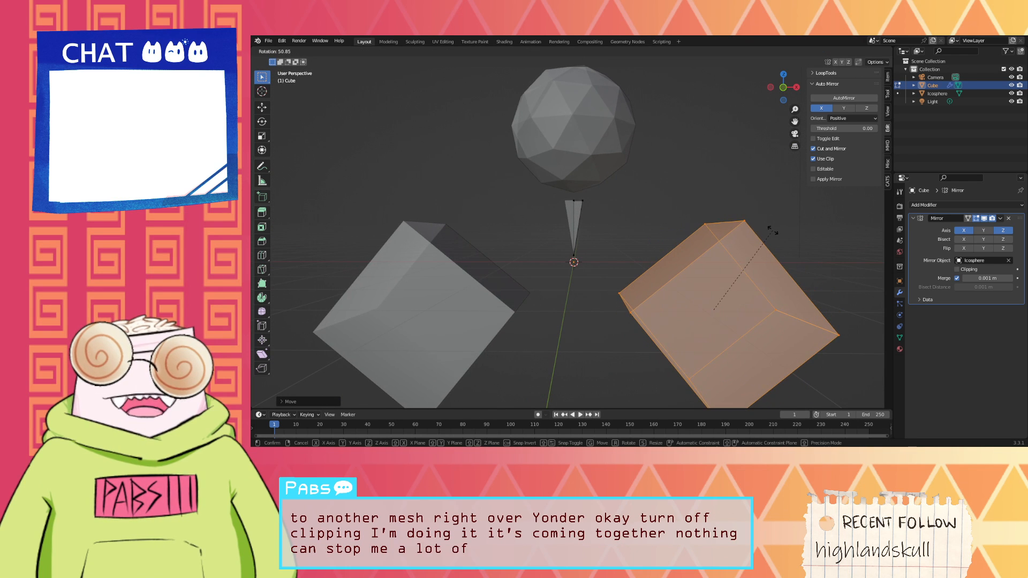
left_click(772, 230)
key("s")
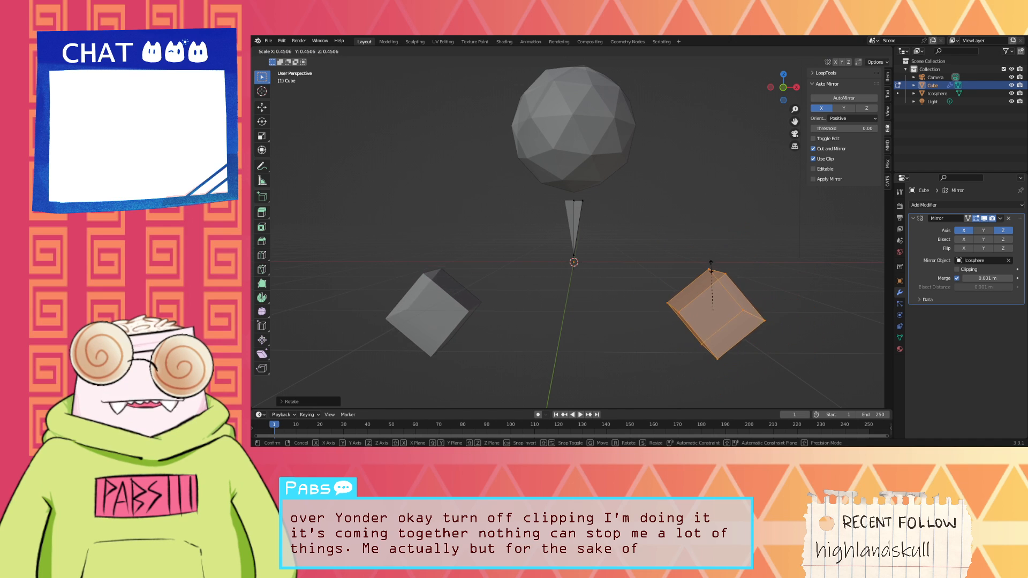
left_click(737, 260)
Step: Reposition the small cube with its transform values shown, shifting it along Y onto the X axis at a median Y of about -0.05 m
middle_click_drag(738, 259, 653, 268)
key("g")
left_click(678, 261)
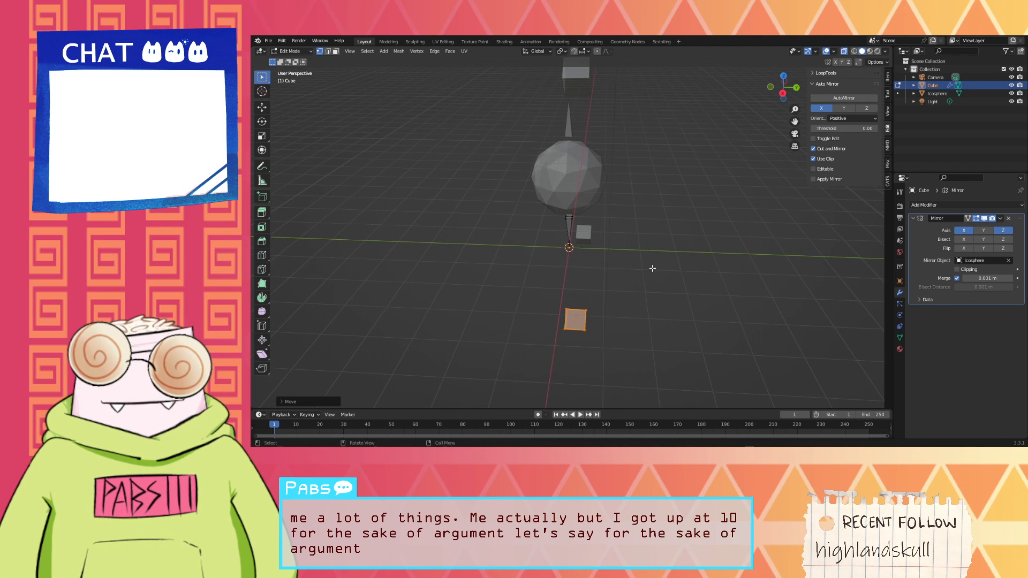
key("Tab")
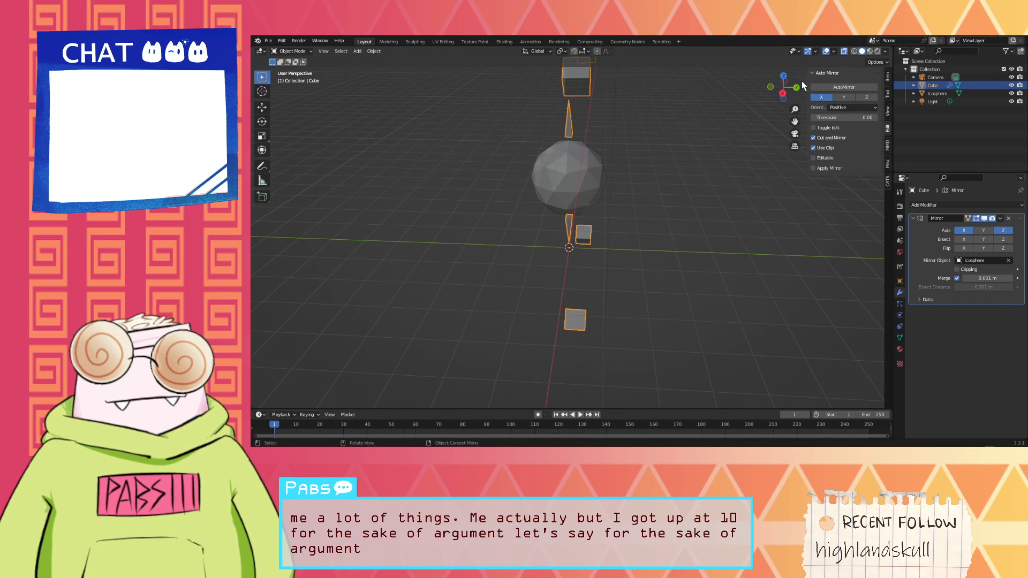
left_click(887, 79)
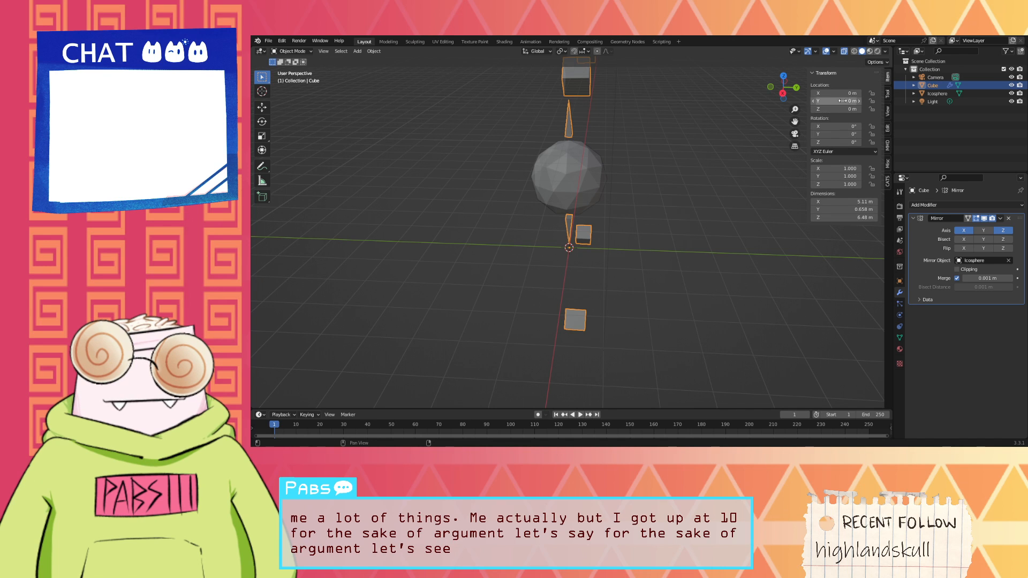
middle_click_drag(637, 225, 631, 298)
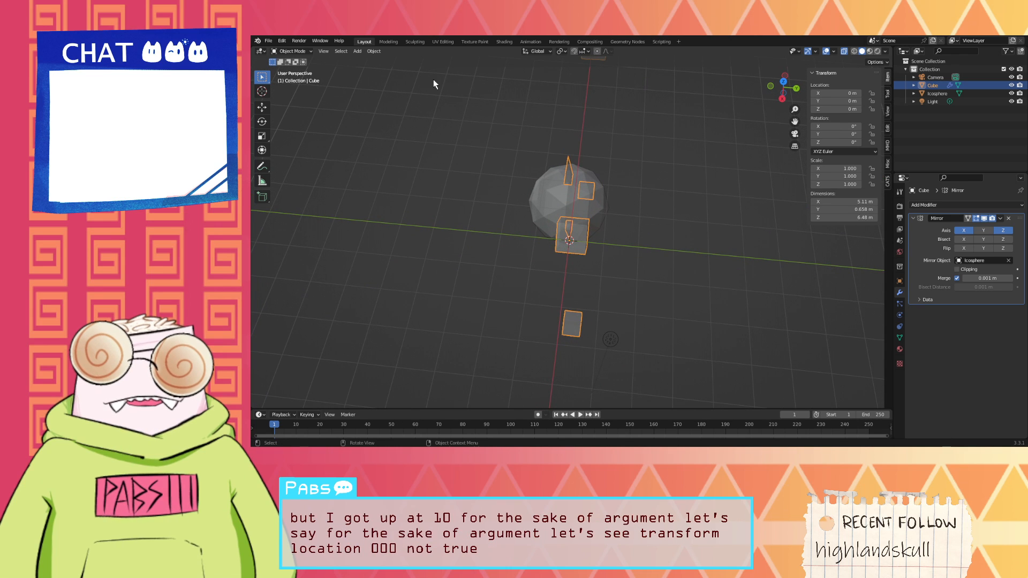
key("Tab")
key("g")
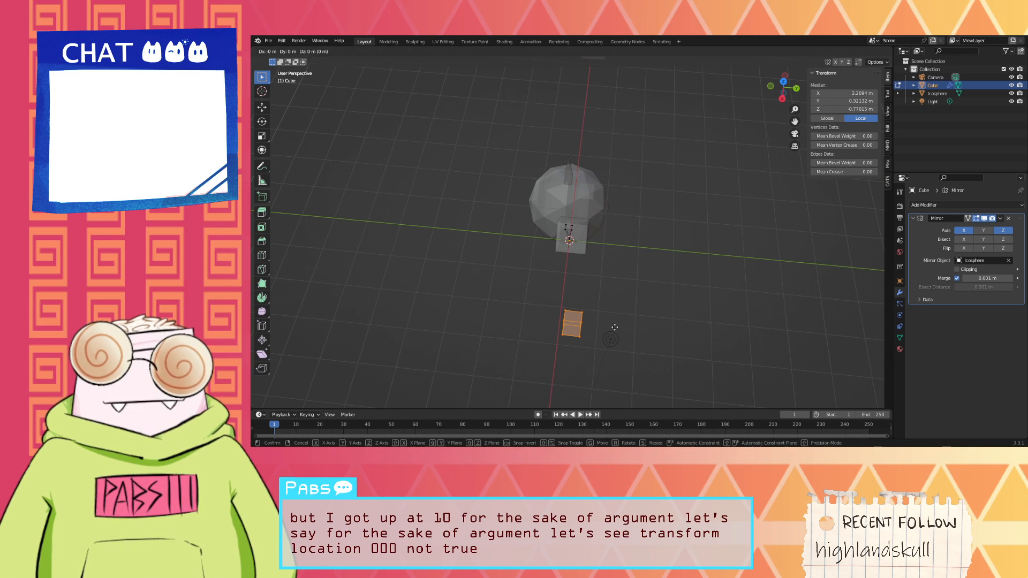
key("y")
left_click(603, 322)
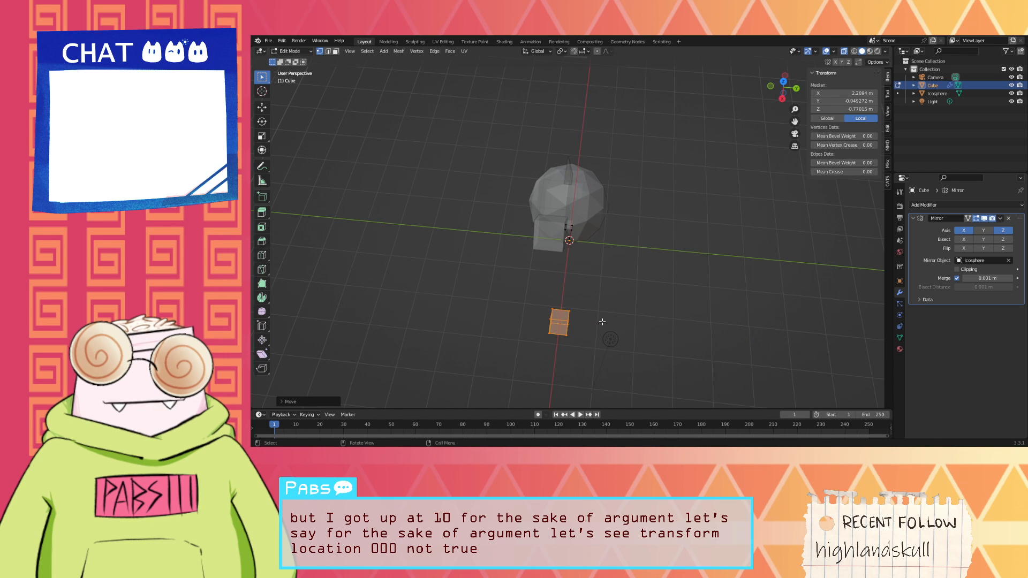
key("r")
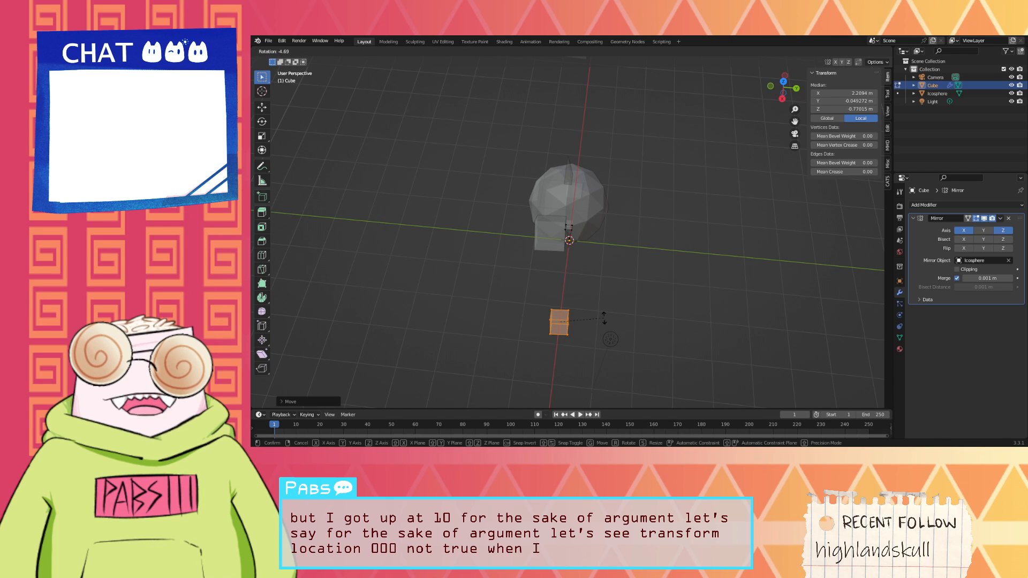
key("0")
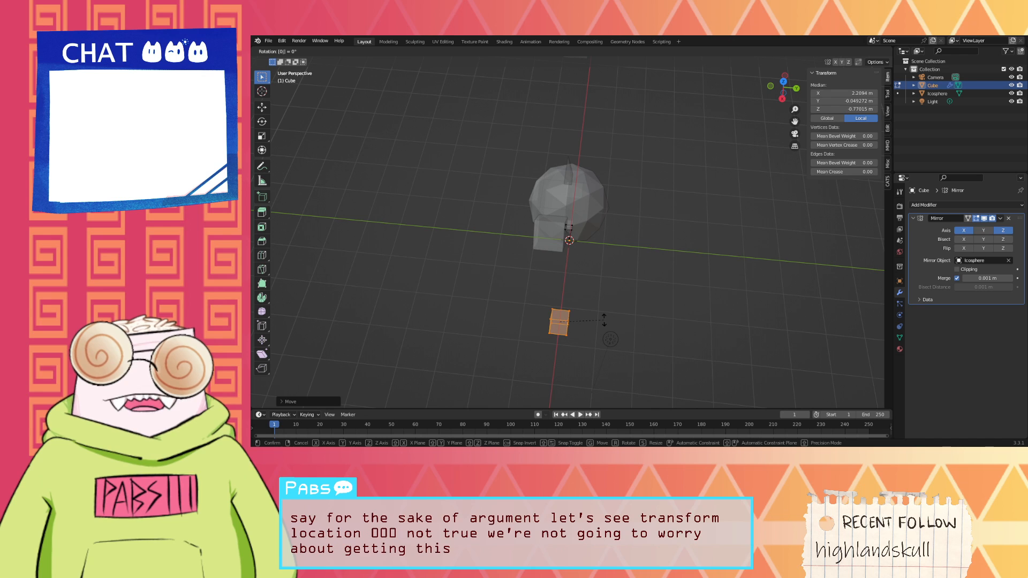
left_click(602, 297)
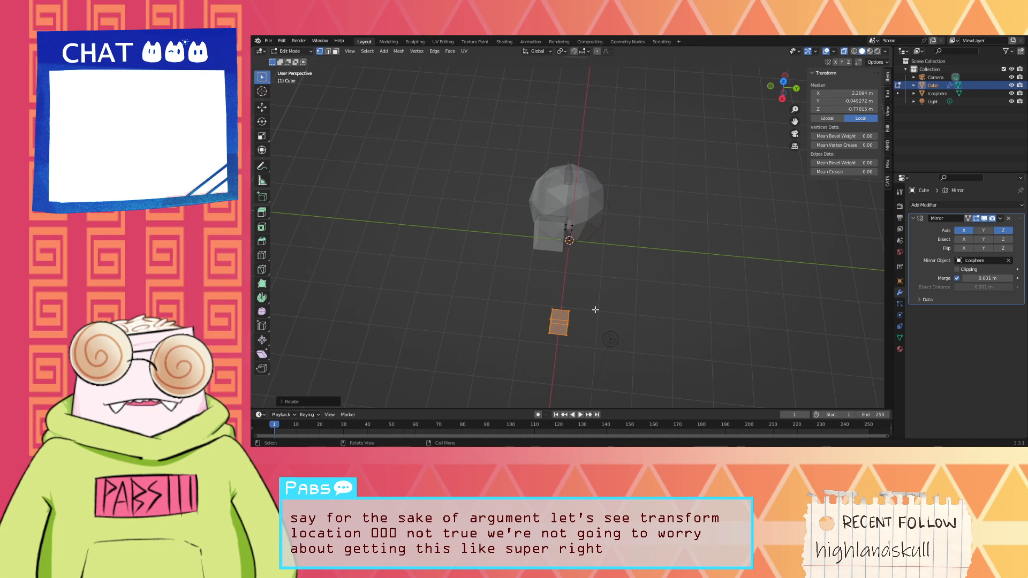
right_click(556, 325)
mouse_move(535, 407)
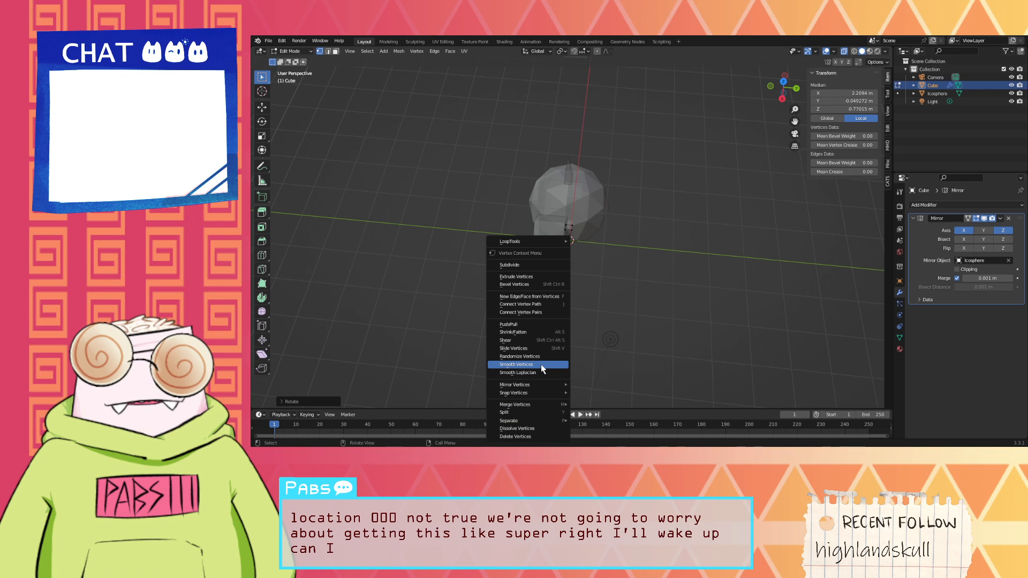
key("Escape")
Step: Raise the small cube along Z to a median of about 1.11 m and bring it closer to the ico sphere along X
middle_click_drag(541, 364, 683, 278)
key("g")
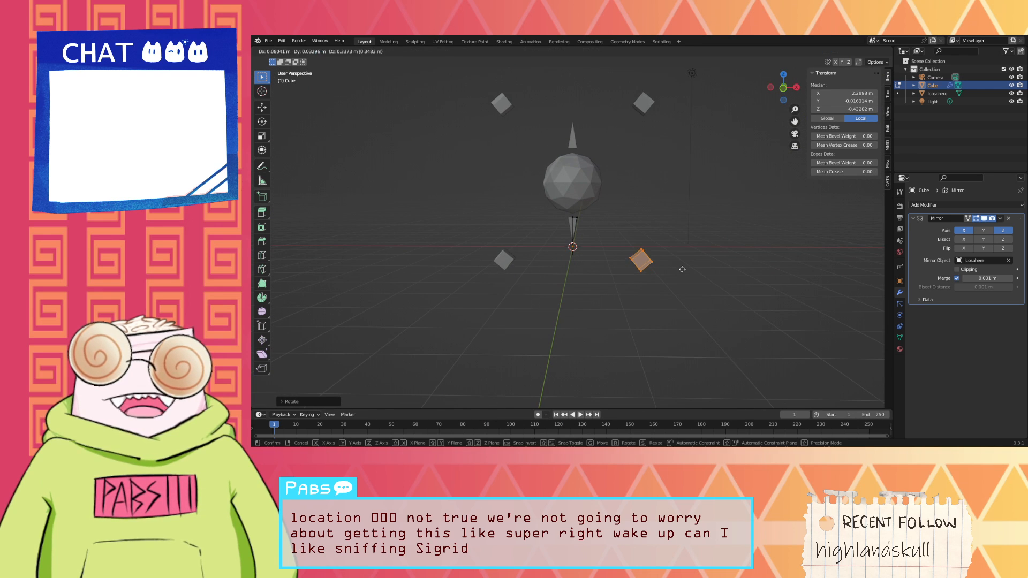
key("z")
left_click(667, 223)
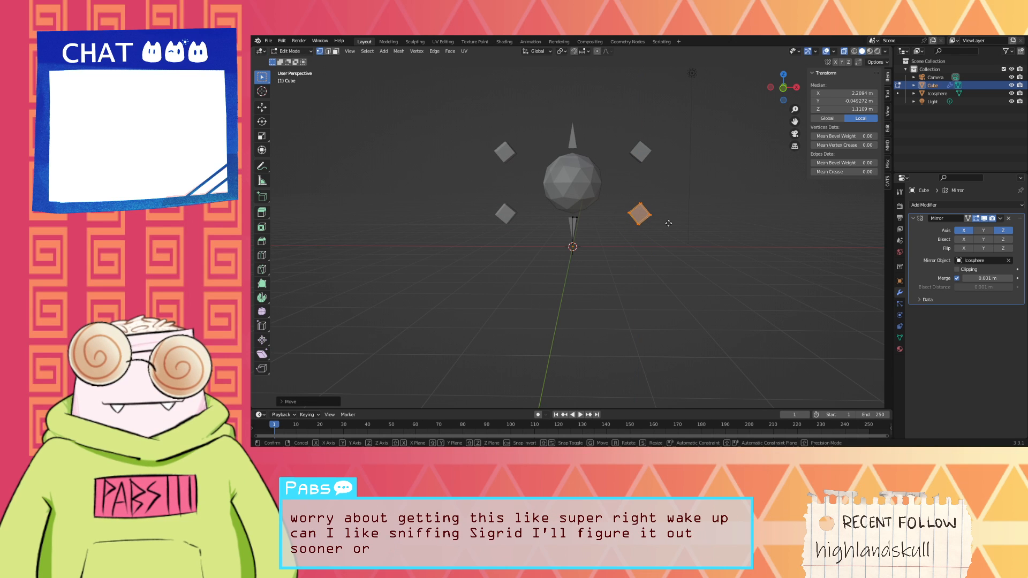
key("g")
left_click(640, 223)
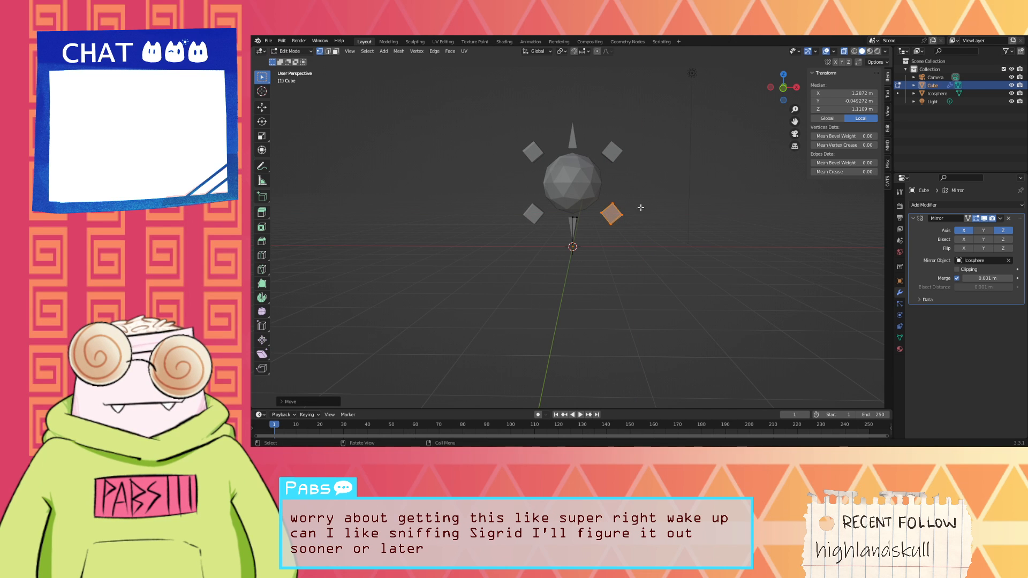
middle_click_drag(640, 222, 642, 197)
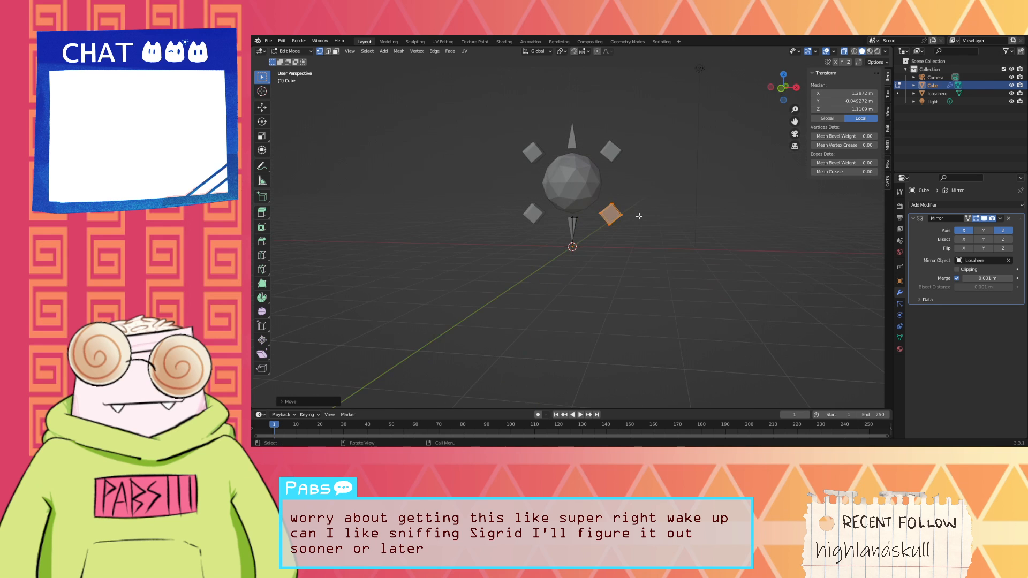
left_click(640, 236)
Step: Select the small cube's outer lower face and edge-slide it by about 0.72 towards the sphere, thinning the block
mouse_move(640, 236)
middle_mouse_down()
mouse_move(649, 241)
mouse_move(640, 268)
mouse_move(610, 268)
mouse_move(666, 232)
mouse_move(688, 257)
mouse_move(627, 257)
mouse_move(629, 214)
mouse_move(621, 232)
middle_mouse_up()
scroll(657, 223, "up", 4)
scroll(654, 229, "down", 1)
scroll(702, 207, "up", 4)
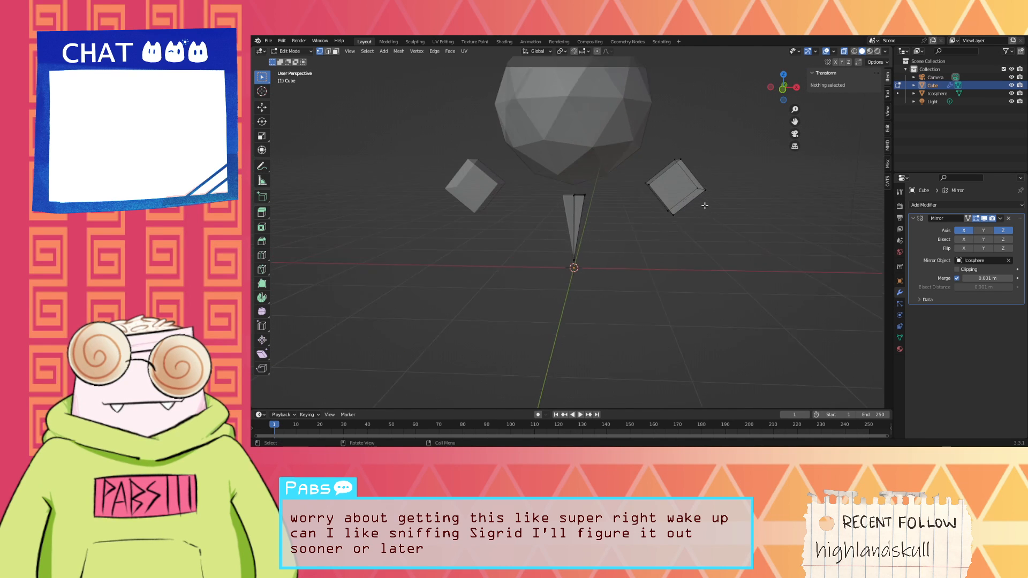
middle_click_drag(713, 210, 624, 239, "shift")
left_click_drag(622, 274, 697, 185)
left_click_drag(617, 286, 695, 189)
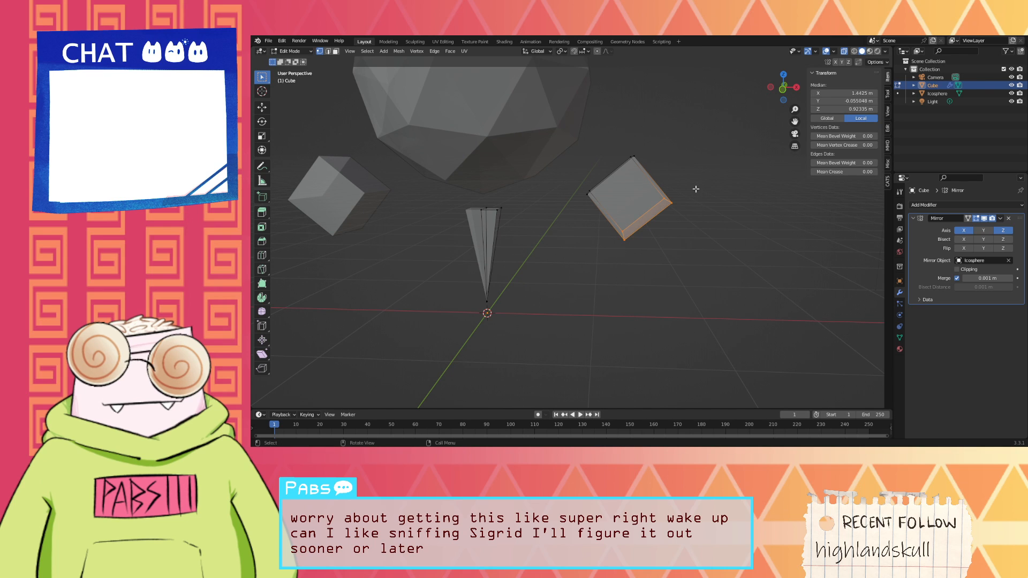
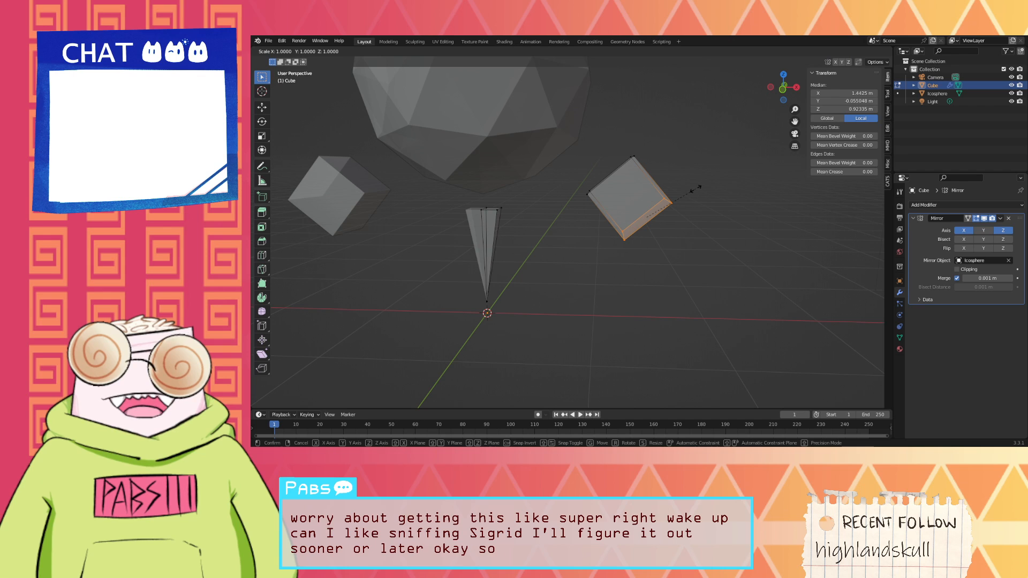
right_click(660, 181)
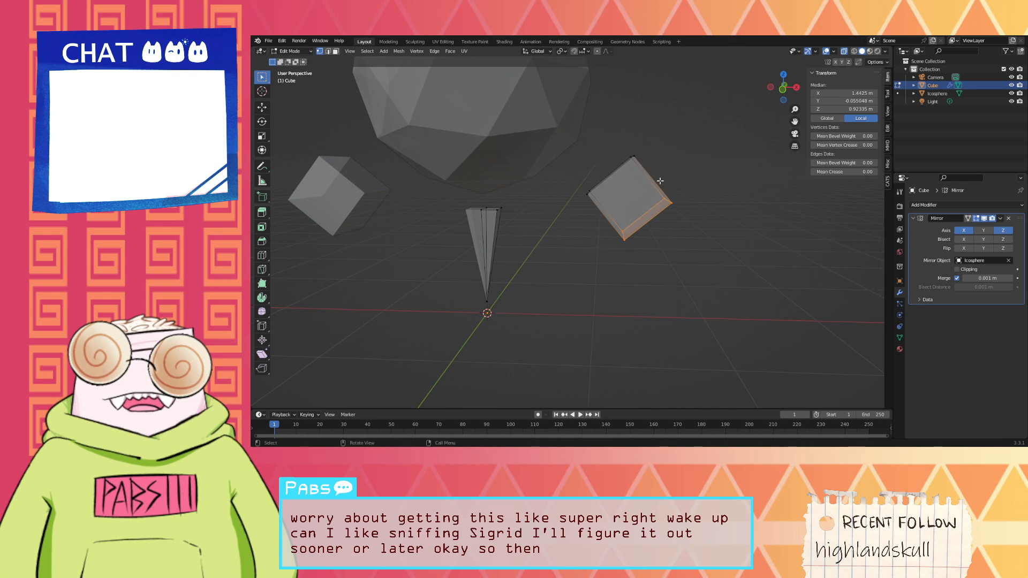
key("g")
key("g")
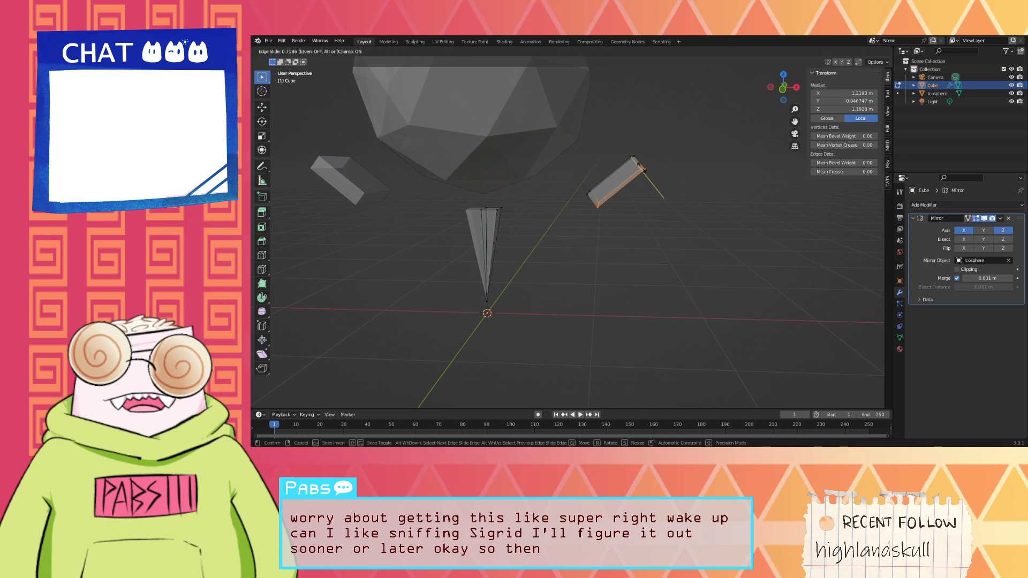
left_click(639, 165)
Step: Extrude the thinned block's outer face outward, away from the sphere, to a median X of about 1.42 m
middle_click_drag(639, 165, 587, 182)
key("g")
key("z")
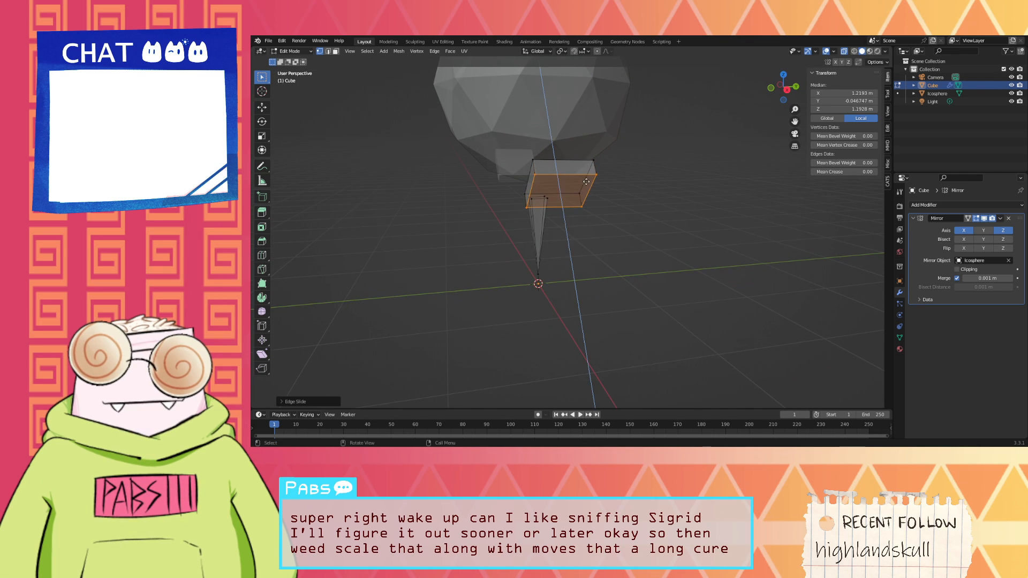
left_click(584, 239)
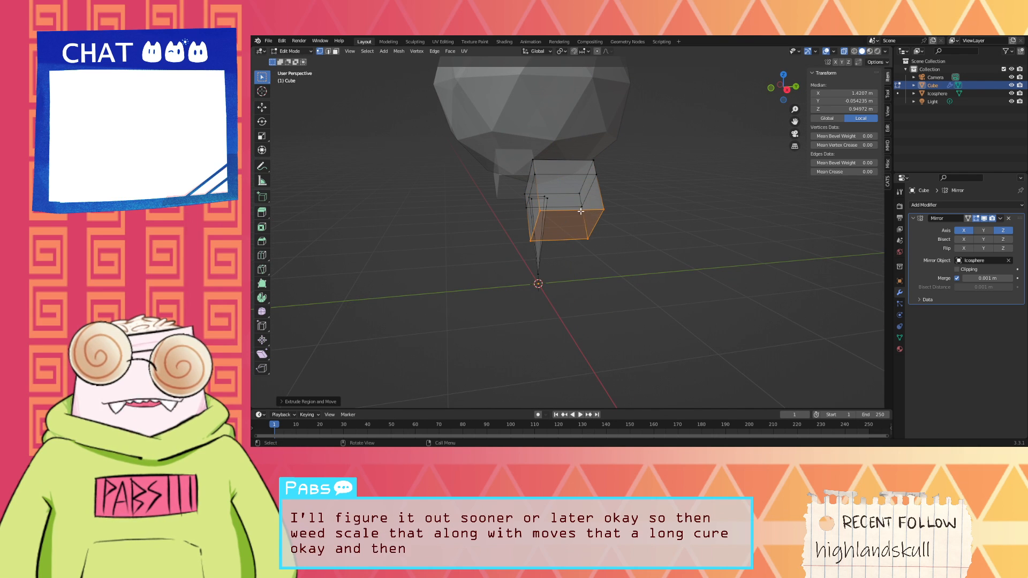
Step: Select the upper outer edge of the extruded section and slide it by about 0.58 back towards the sphere
left_click(581, 211)
left_click(328, 51)
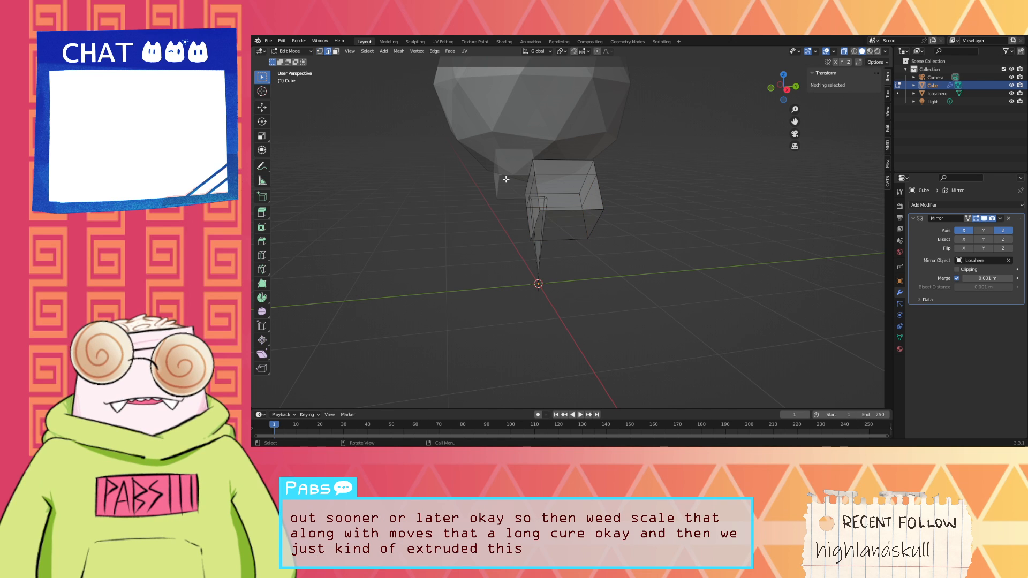
left_click(565, 209)
key("g")
key("g")
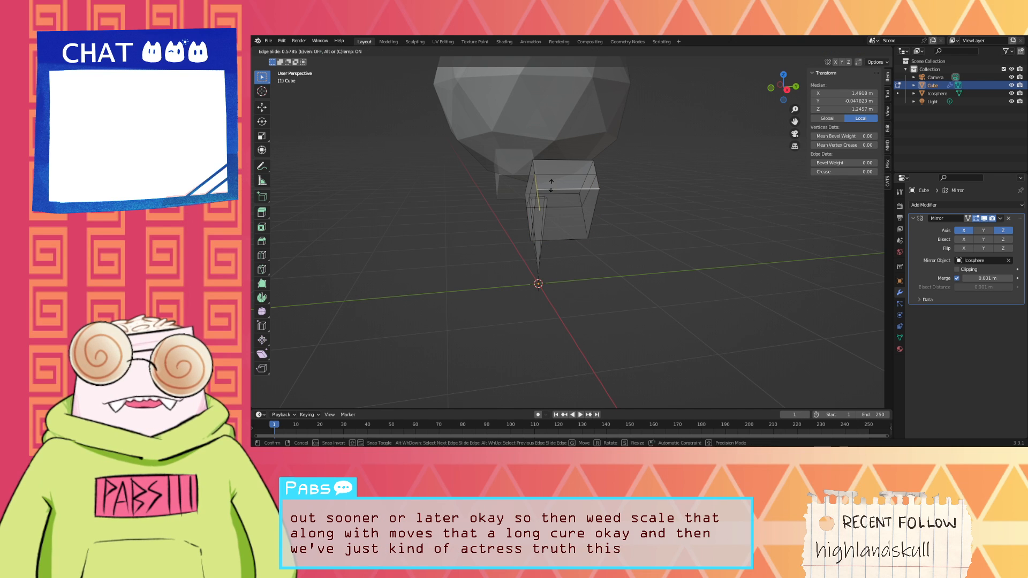
left_click(551, 186)
Step: Extrude the ray's slanted outer face outward along its normal by about 0.29 m
middle_click_drag(551, 186, 455, 198)
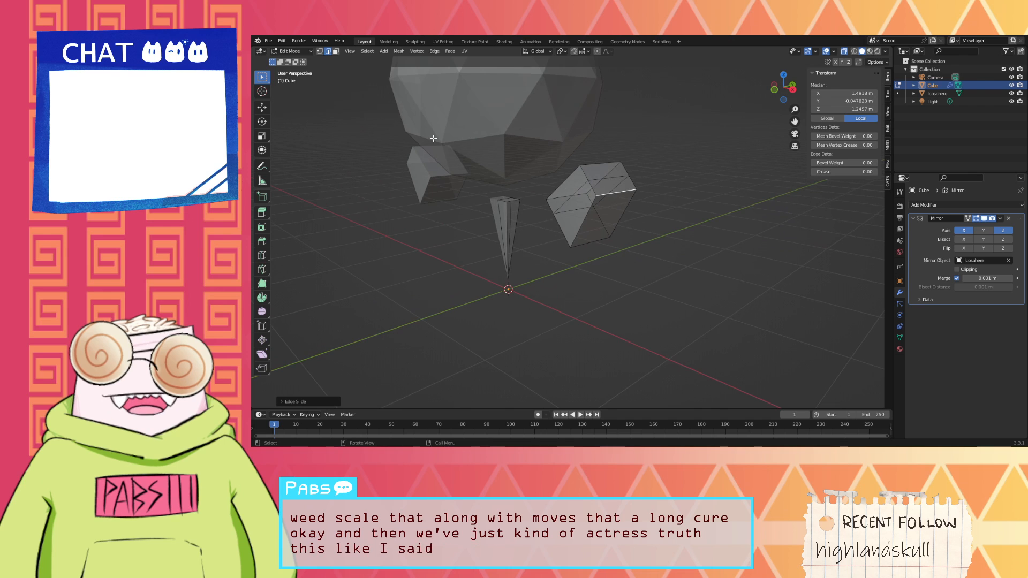
left_click(335, 51)
left_click(606, 215)
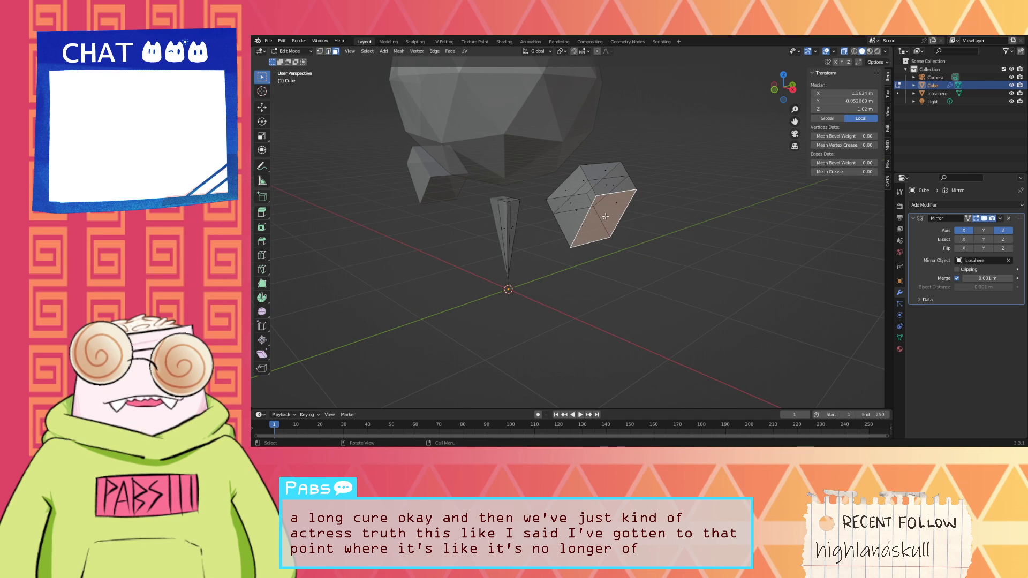
key("e")
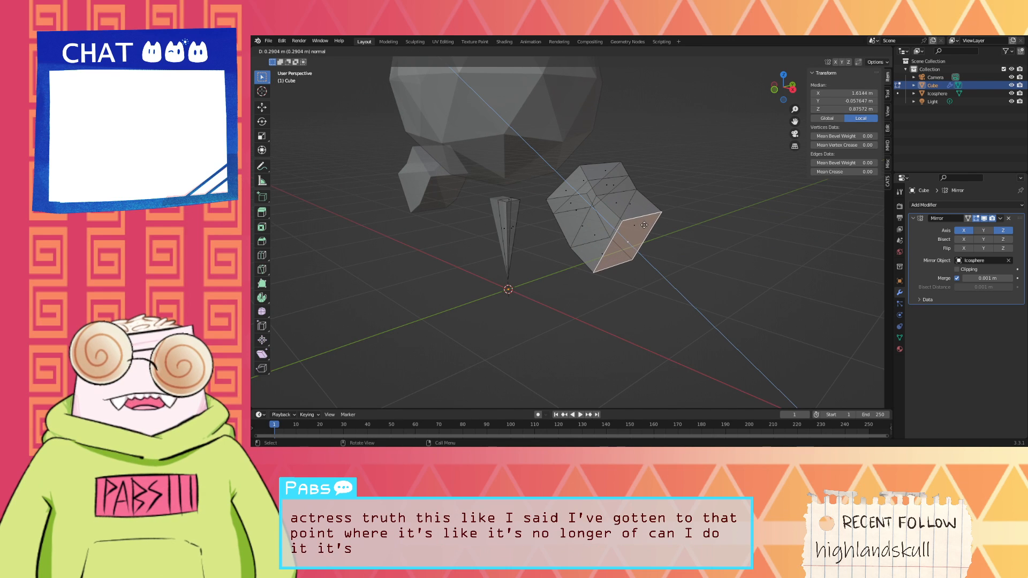
left_click(655, 224)
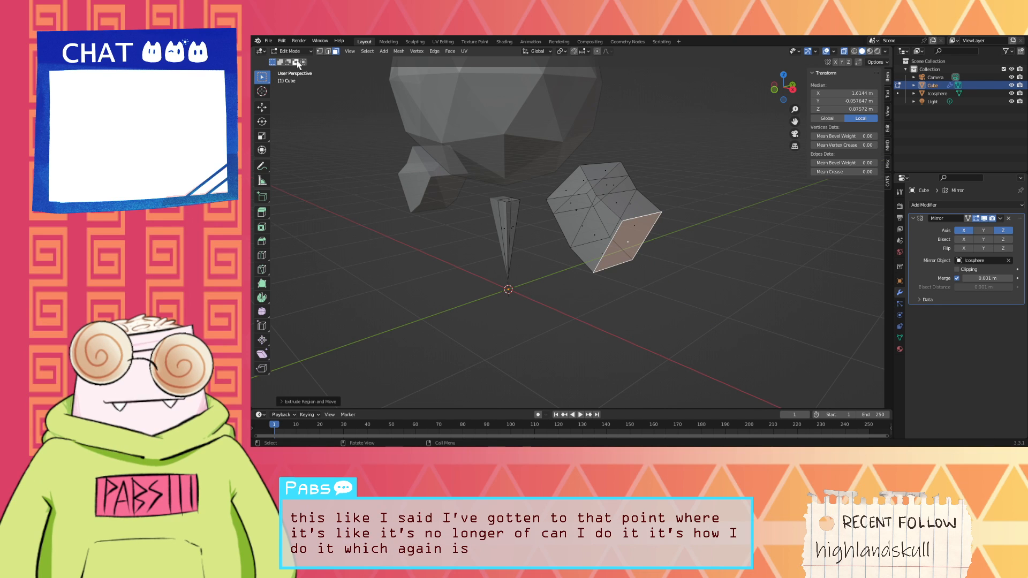
Step: Slide the upper edge of the newly extruded outer face back to a median X of about 1.59 m
left_click(329, 51)
left_click(644, 213)
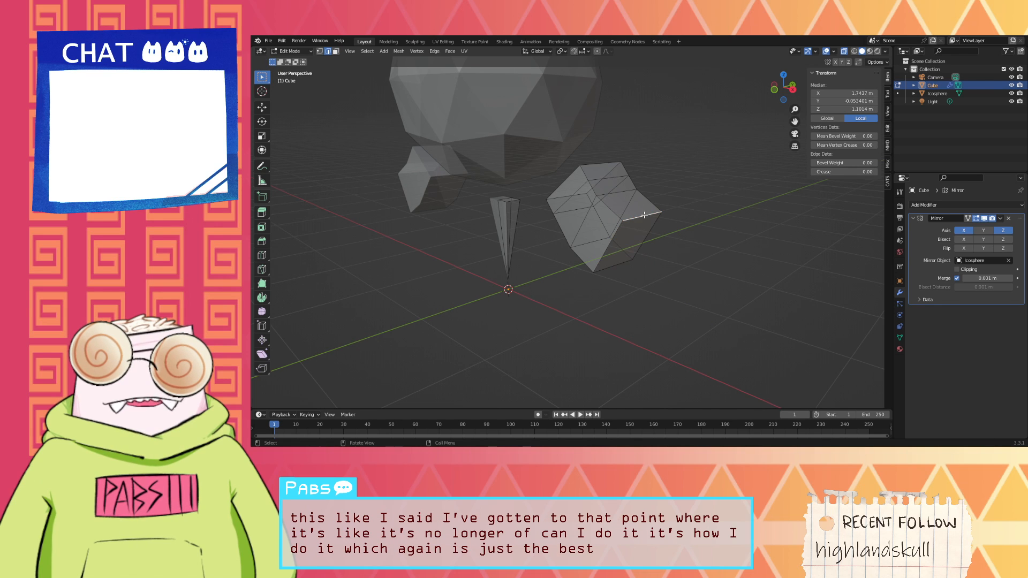
key("g")
key("g")
left_click(605, 190)
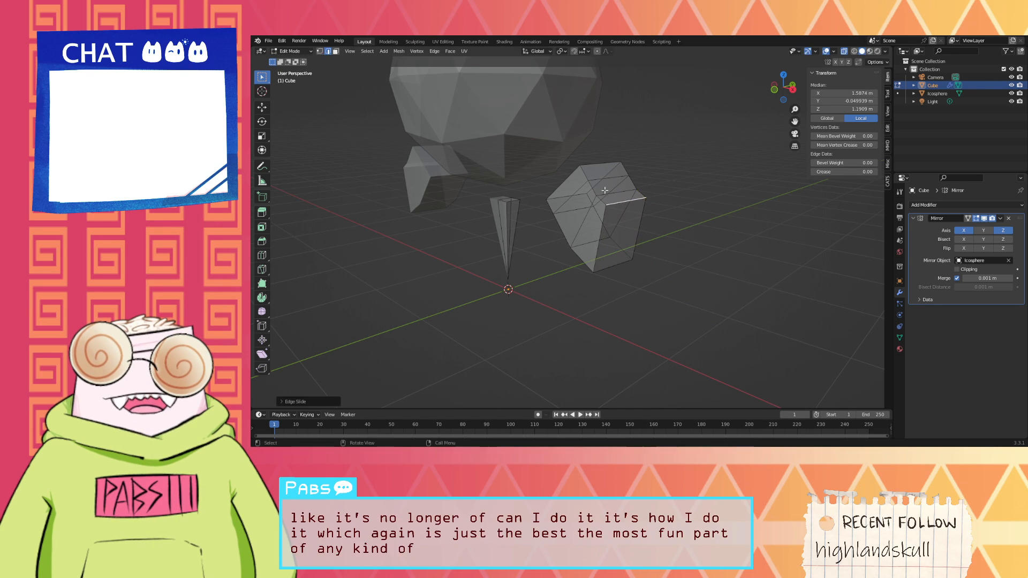
Step: Move the ray's lowest tip edge outward along X to a median of about 1.9 m
middle_click_drag(659, 252, 701, 272)
scroll(621, 265, "up", 3)
left_click(660, 257)
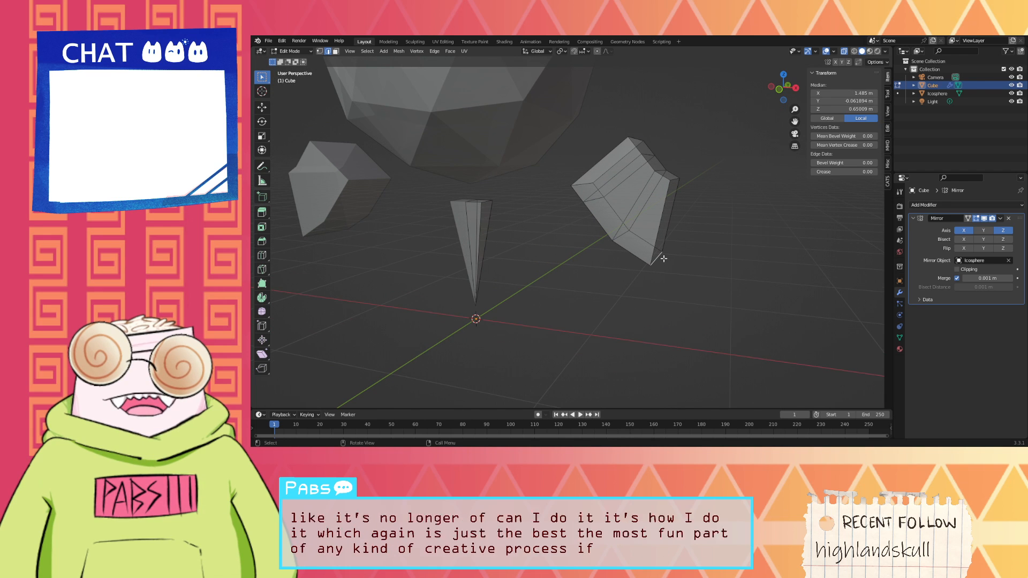
key("g")
key("x")
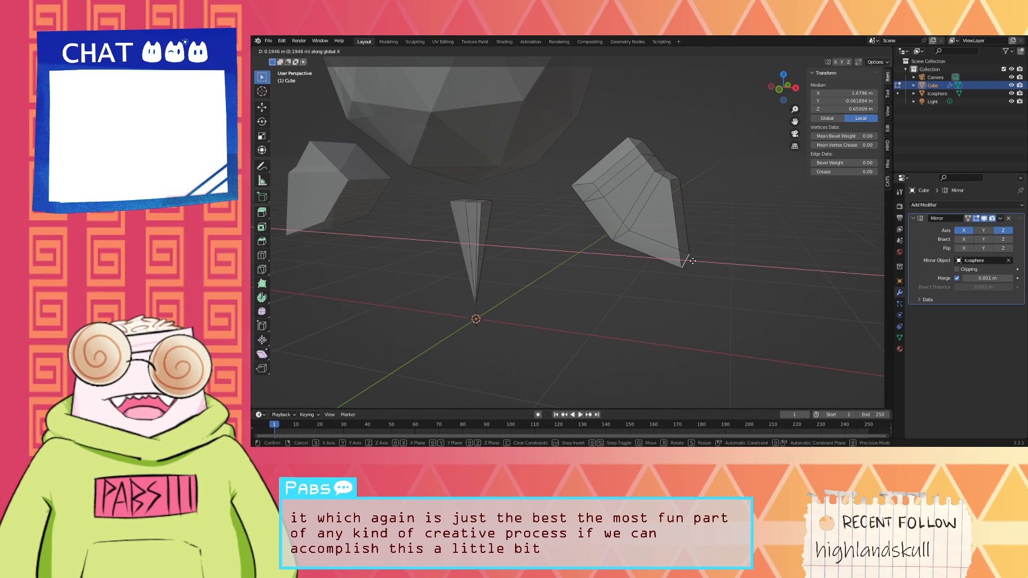
left_click(731, 250)
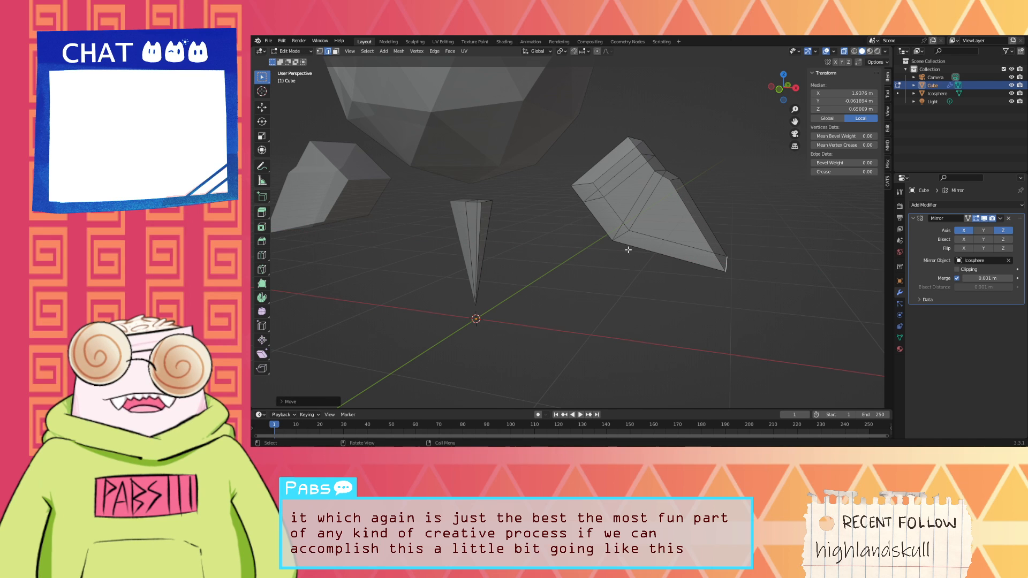
Step: Move the ray's lower inner corner edge inward along X to a median of about 0.99 m
left_click(614, 241)
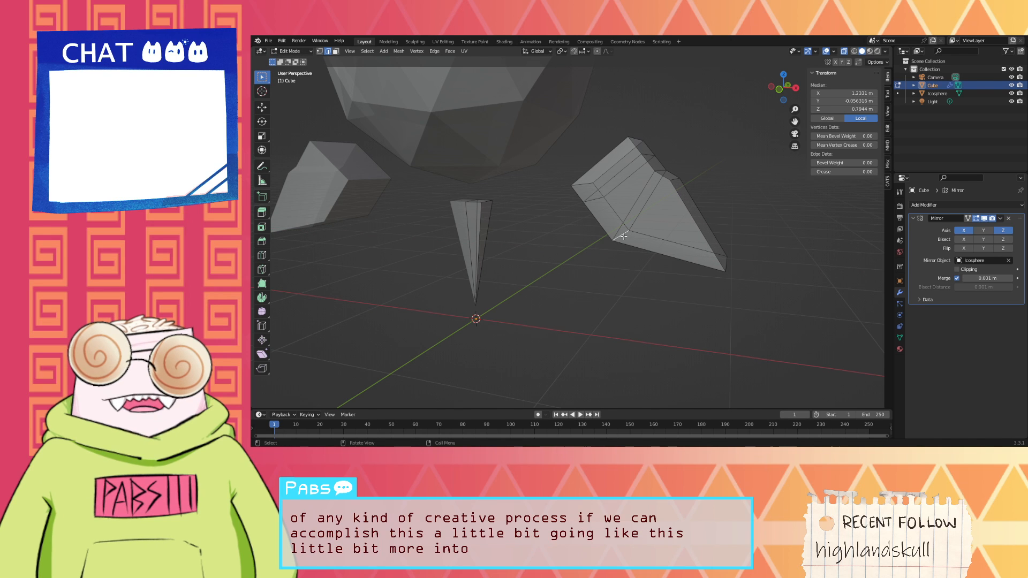
key("g")
key("x")
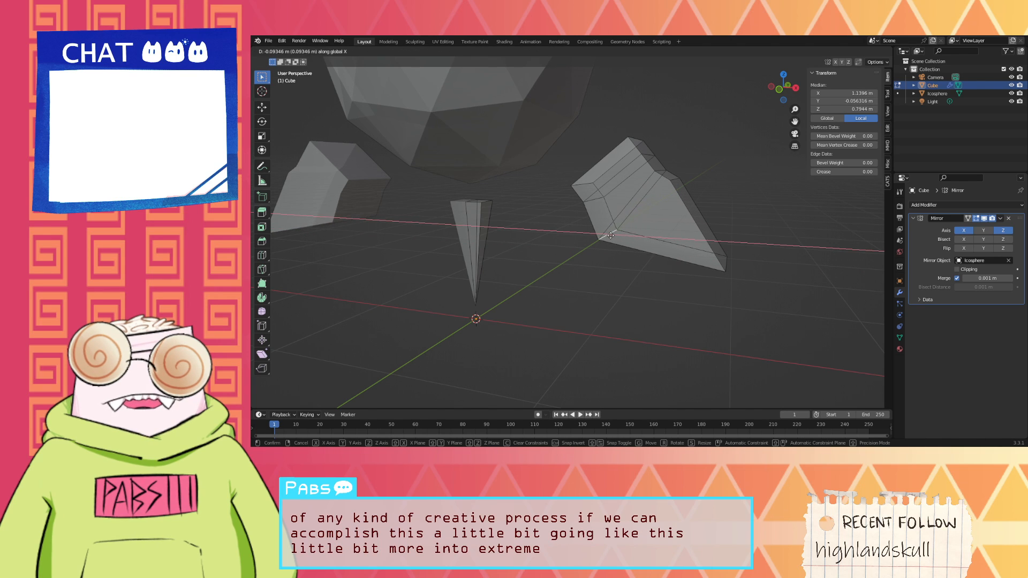
left_click(642, 182)
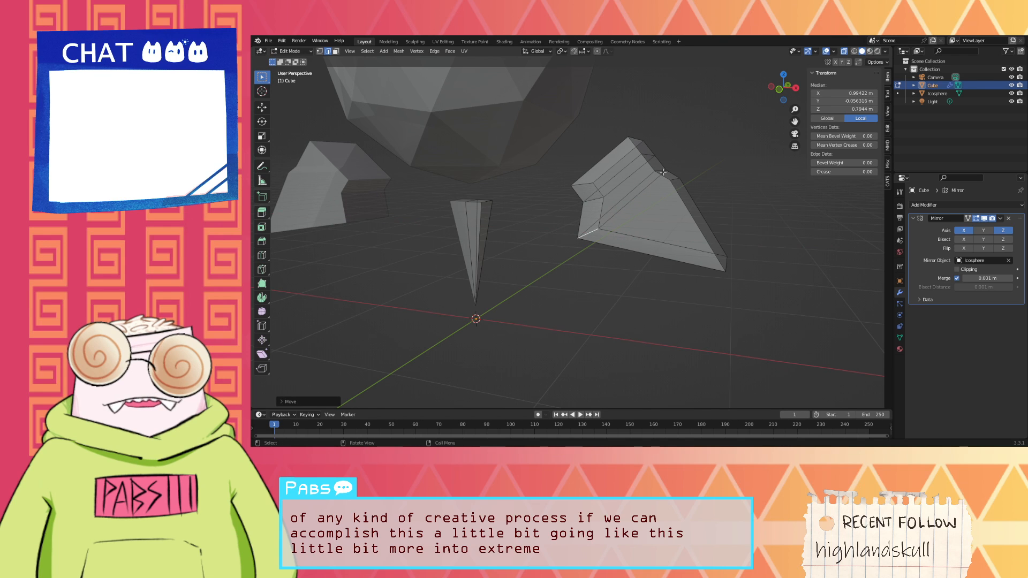
Step: Lower the edge in the middle of the ray's upper side by about 0.28 m along Z and shift it inward along X
left_click(661, 171)
key("g")
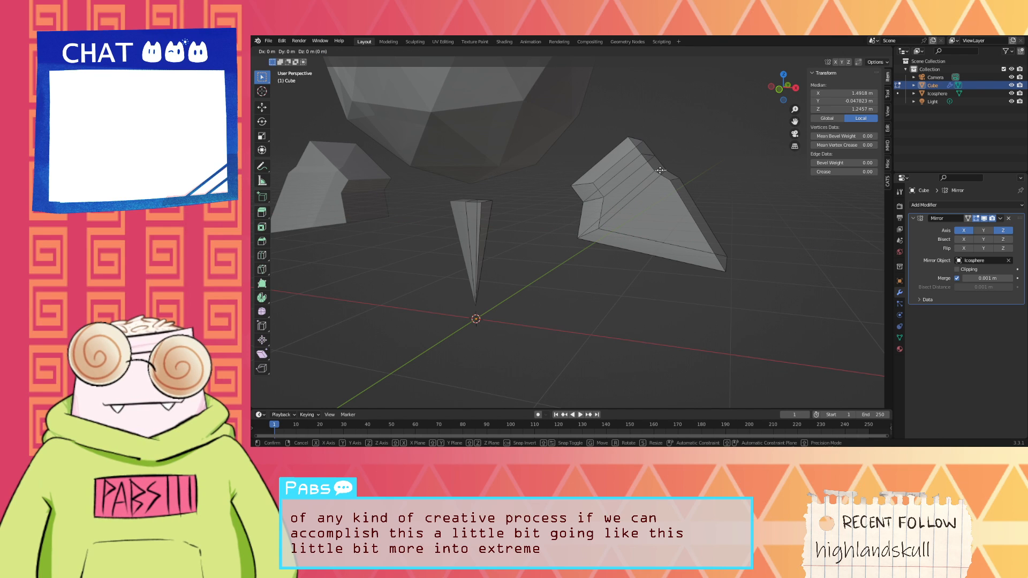
key("z")
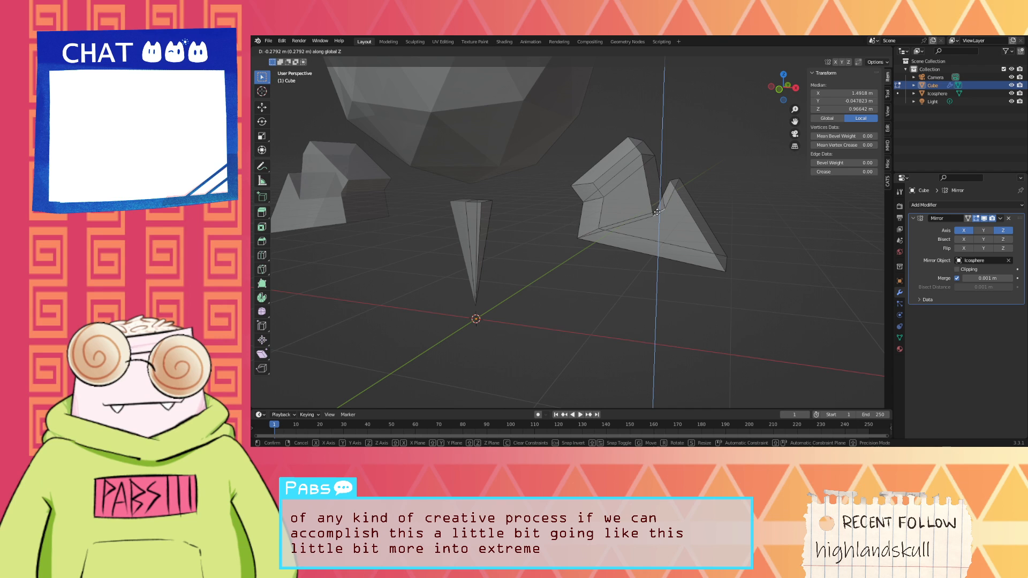
left_click(656, 213)
key("g")
key("x")
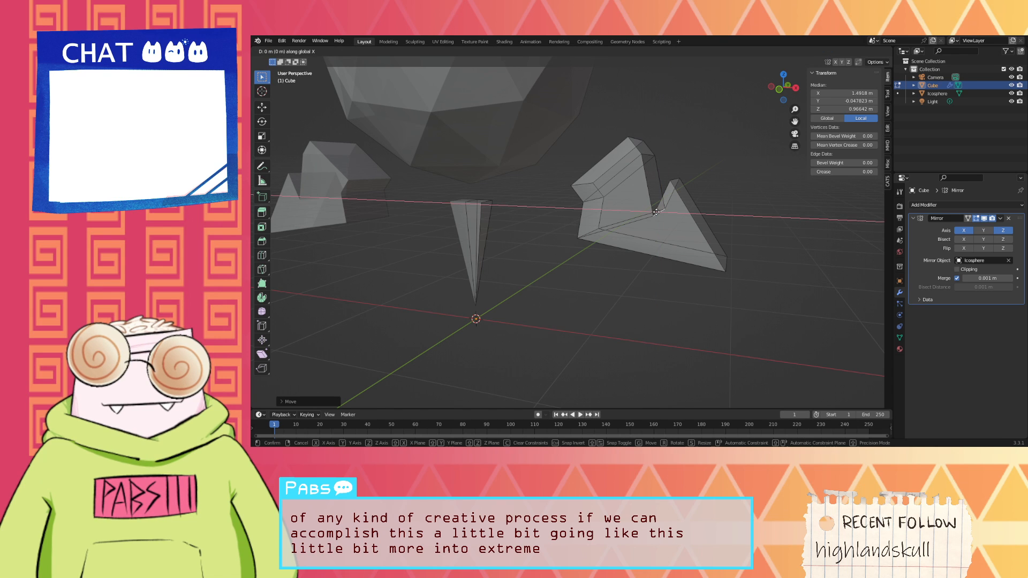
left_click(638, 202)
Step: Select the peak edge on the outer part of the ray and lower it along Z to a median of about 1 m
middle_click_drag(638, 201, 650, 211)
key("g")
left_click(688, 200)
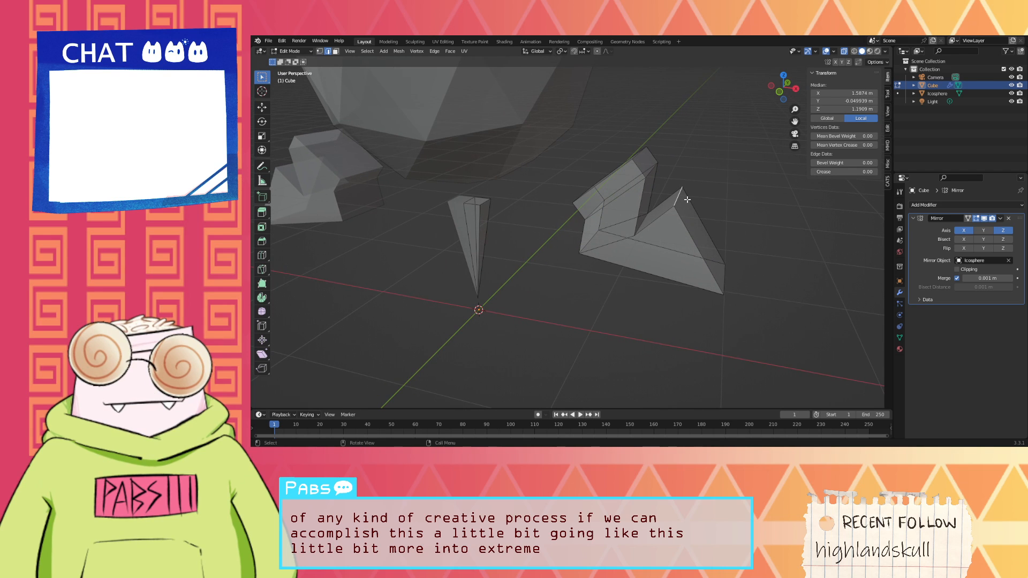
key("g")
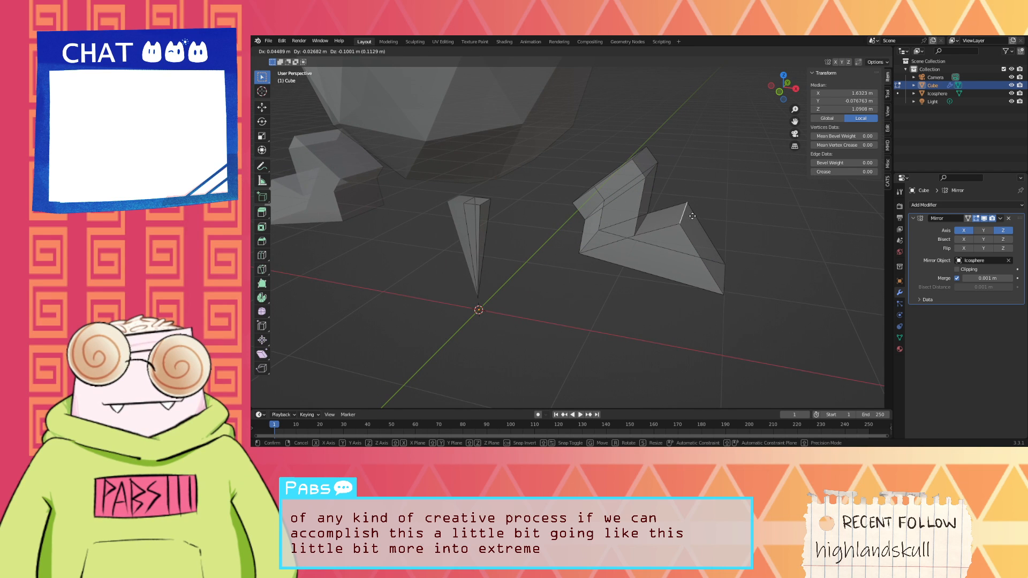
key("z")
left_click(692, 228)
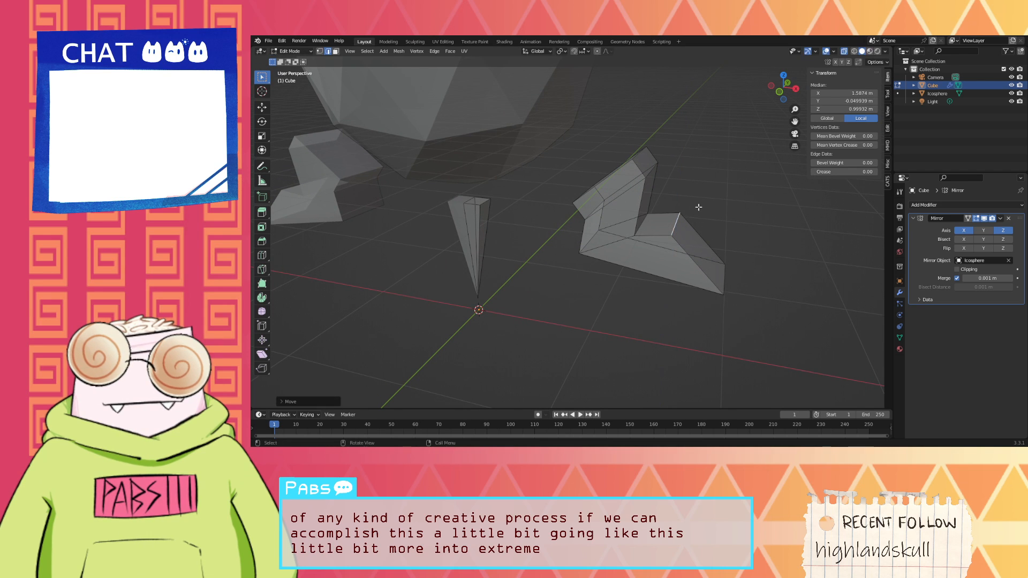
Step: Extrude the ray's outer slanted face outward to a median of about X 2.2 m and Z 1.3 m
middle_click_drag(699, 207, 659, 213)
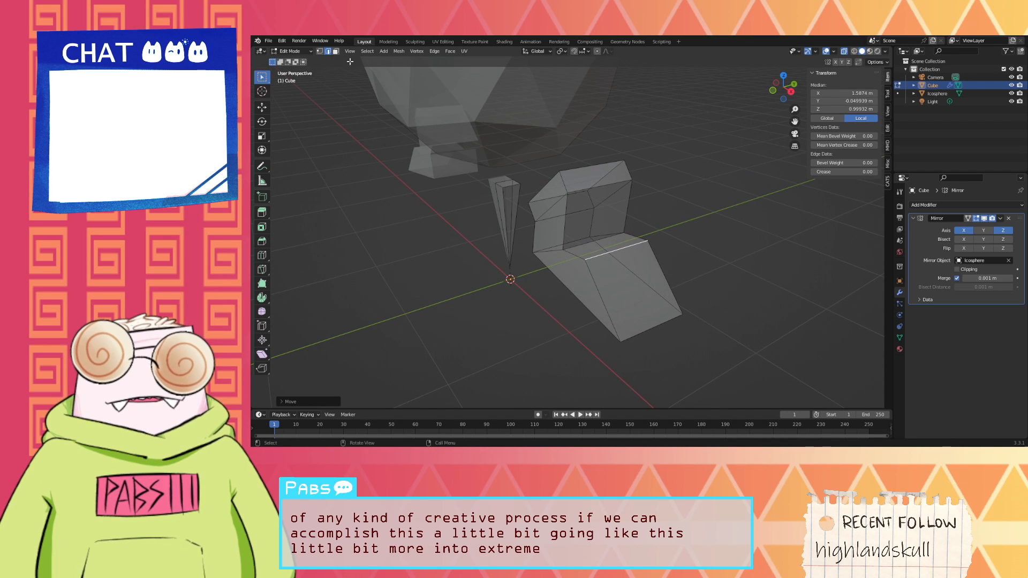
left_click(336, 51)
left_click(645, 287)
key("e")
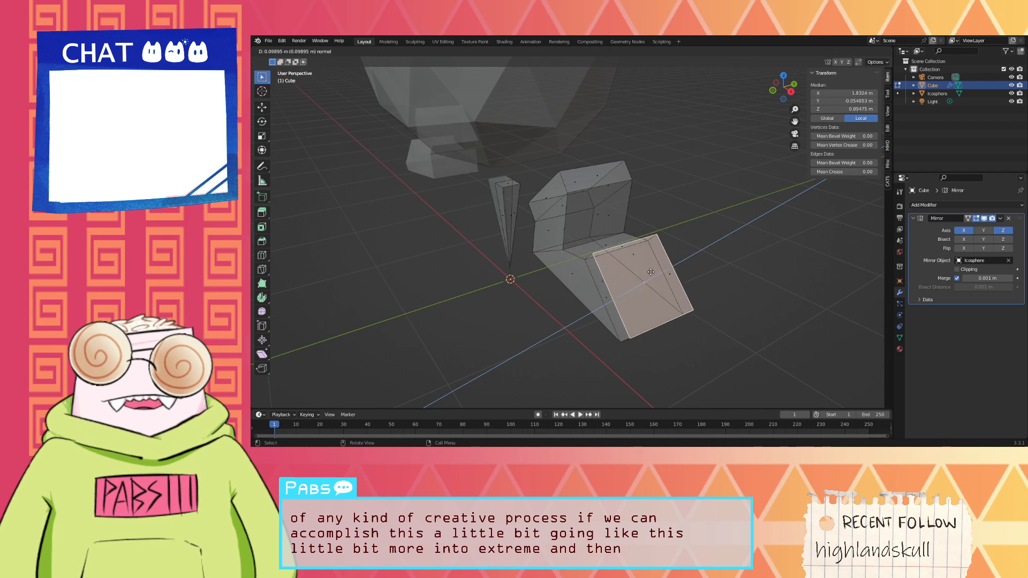
left_click(709, 237)
middle_click_drag(709, 239, 679, 252)
Step: Edge-slide the upper edge of the newly extruded block back down towards the ray's notch
left_click(329, 51)
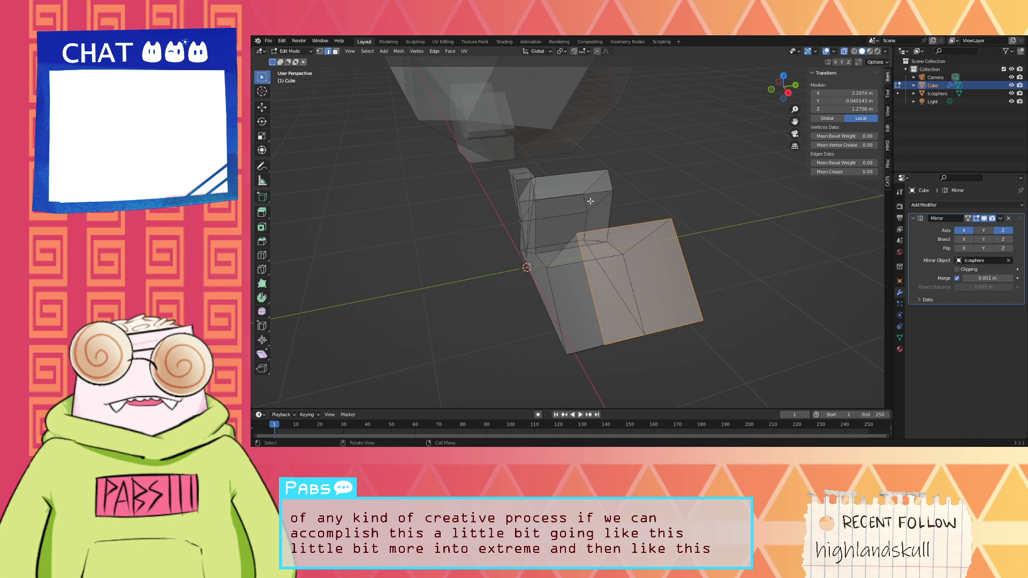
left_click(638, 223)
middle_click_drag(638, 223, 698, 217)
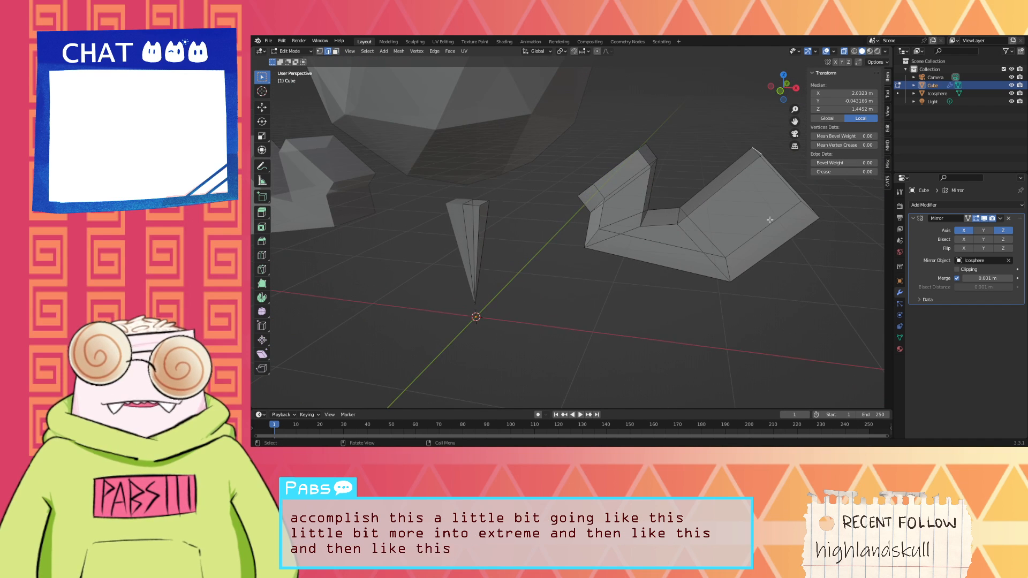
mouse_move(810, 208)
middle_mouse_down()
mouse_move(792, 192)
mouse_move(803, 204)
mouse_move(809, 194)
middle_mouse_up()
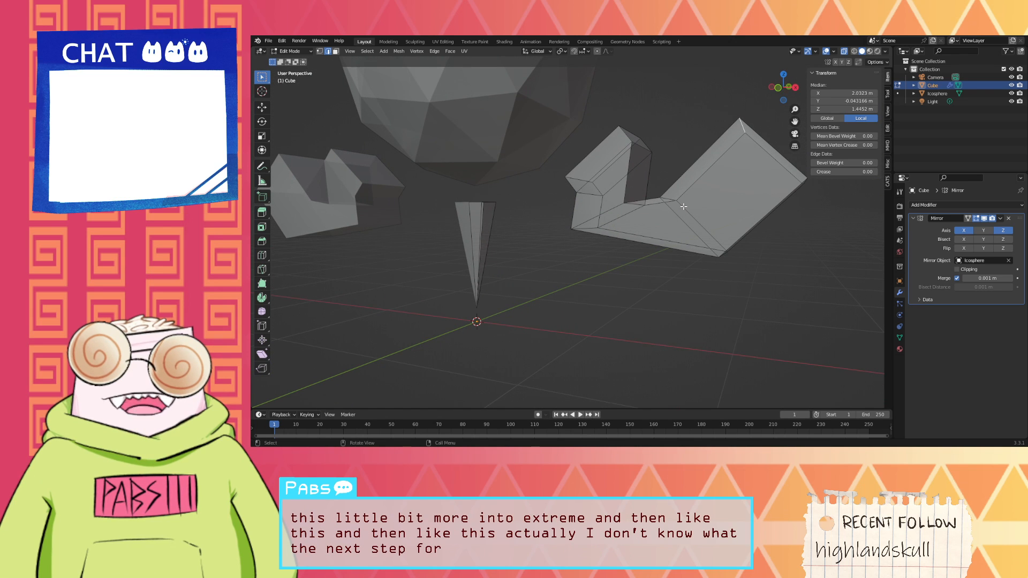
scroll(572, 360, "down", 2)
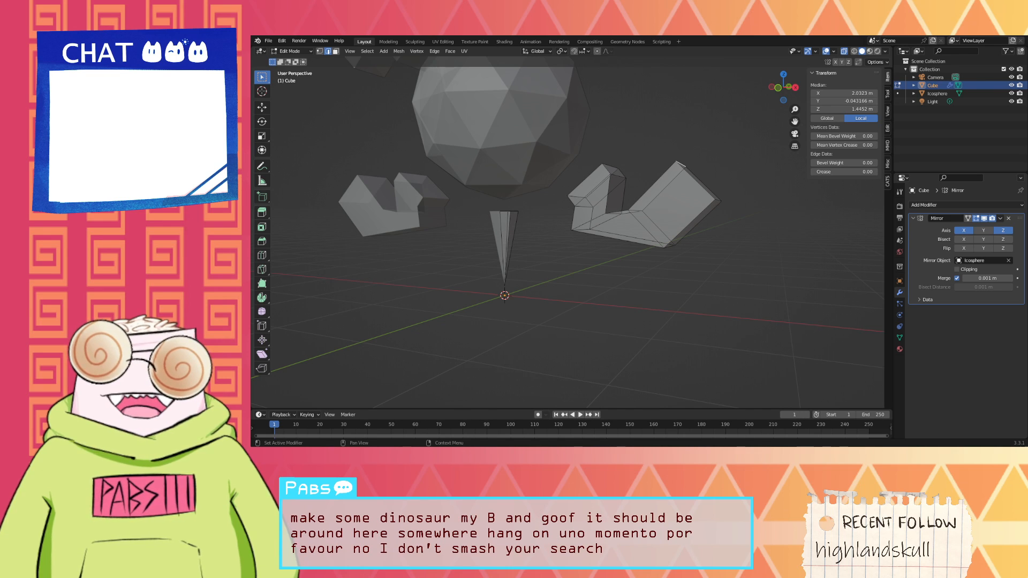
mouse_move(725, 197)
middle_mouse_down()
mouse_move(702, 227)
mouse_move(738, 213)
middle_mouse_up()
key("g")
key("g")
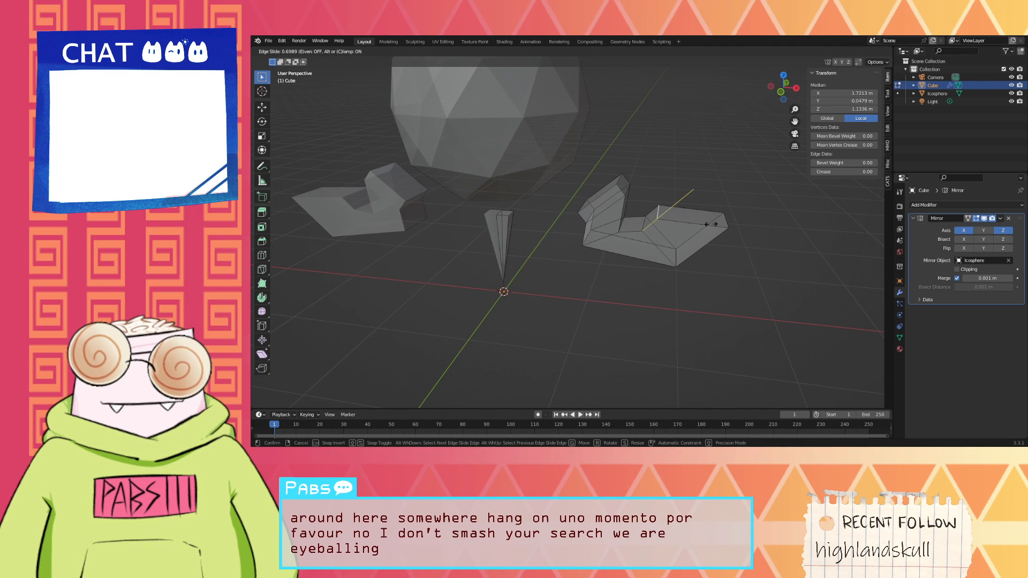
left_click(706, 227)
Step: Move the extruded block's outermost edge inward along X to a median of about 1.9 m
left_click(728, 223)
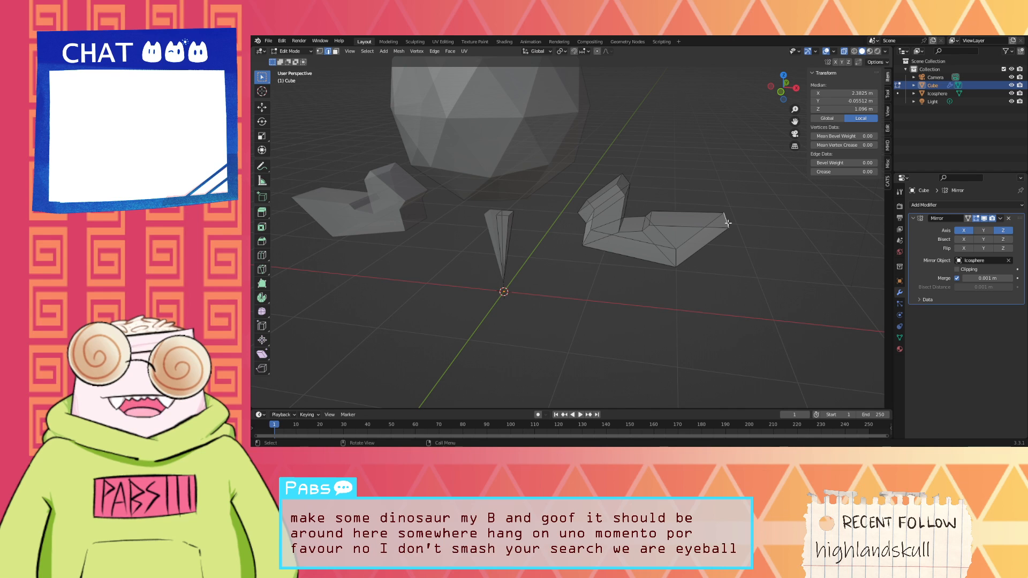
key("g")
key("x")
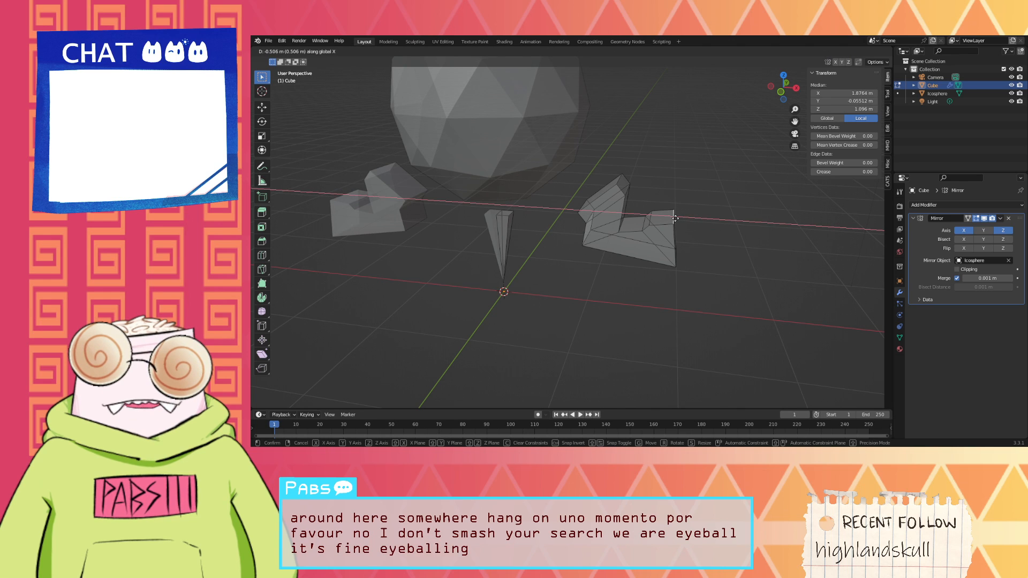
left_click(679, 218)
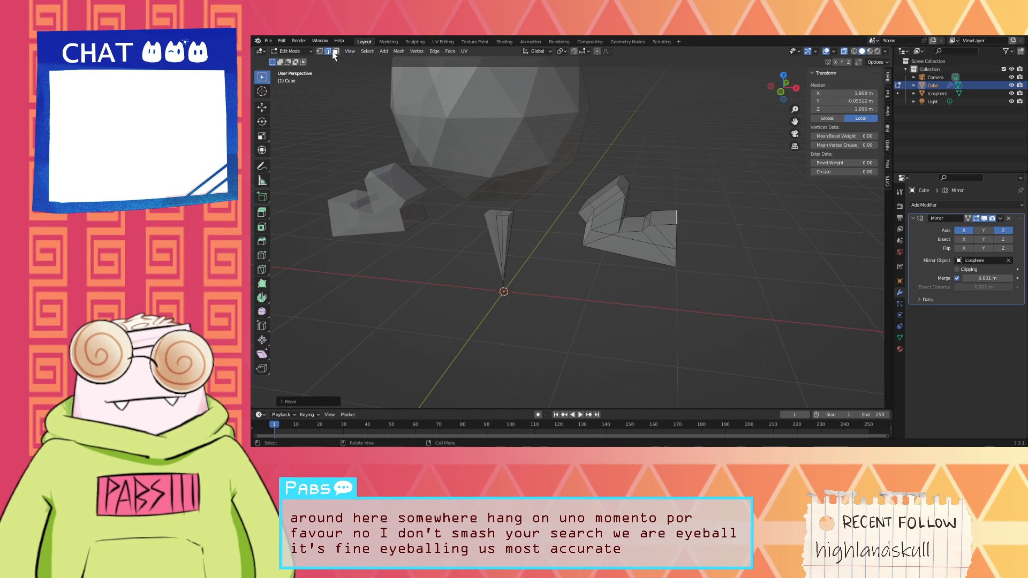
Step: Extrude the small upper face at the ray's outer end upward by about 0.32 m
left_click(668, 218)
left_click(668, 214)
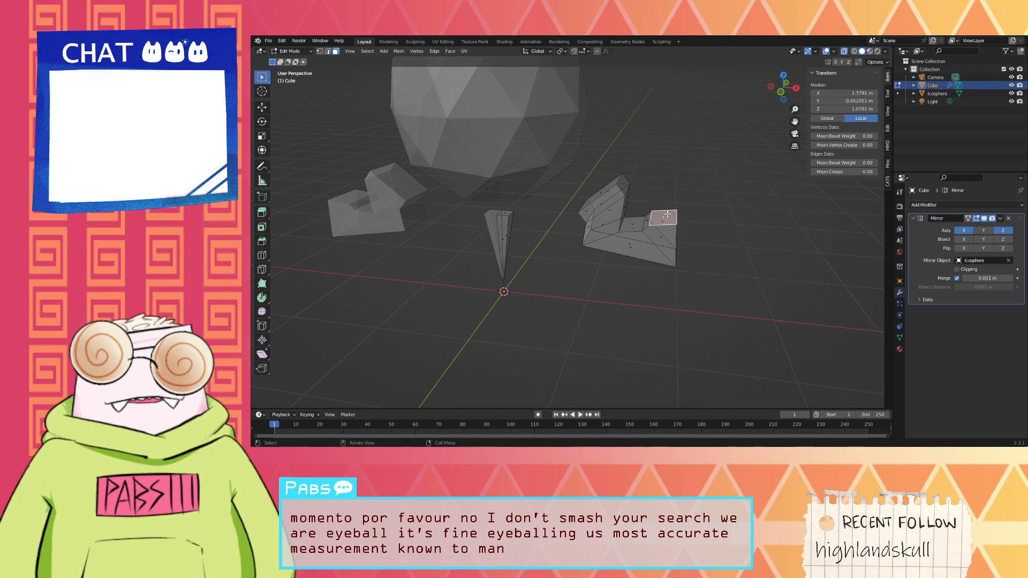
key("e")
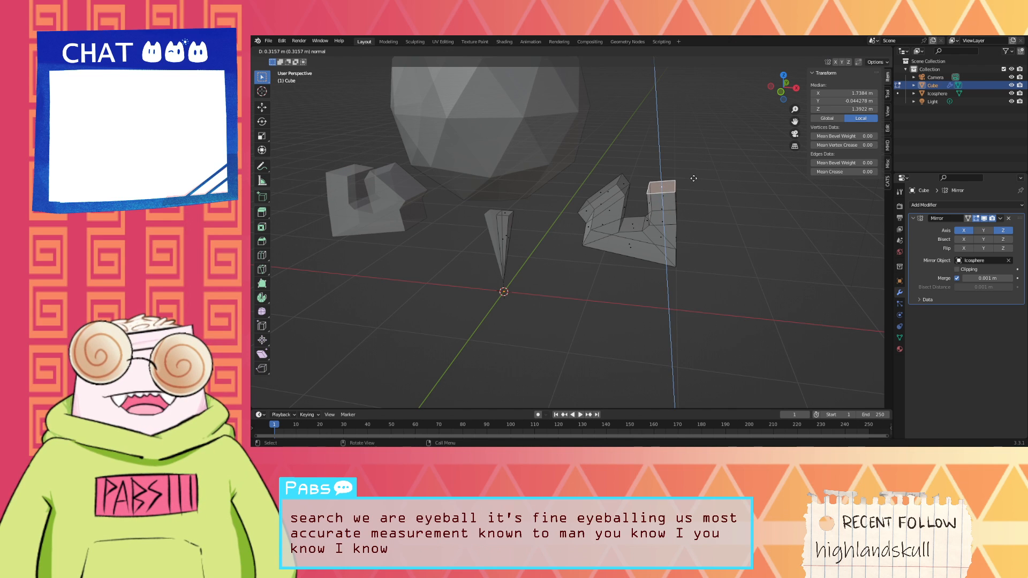
left_click(688, 182)
Step: Move the lower outer corner edge of the ray inward along X to a median of about 1.58 m
middle_click_drag(672, 188, 684, 172)
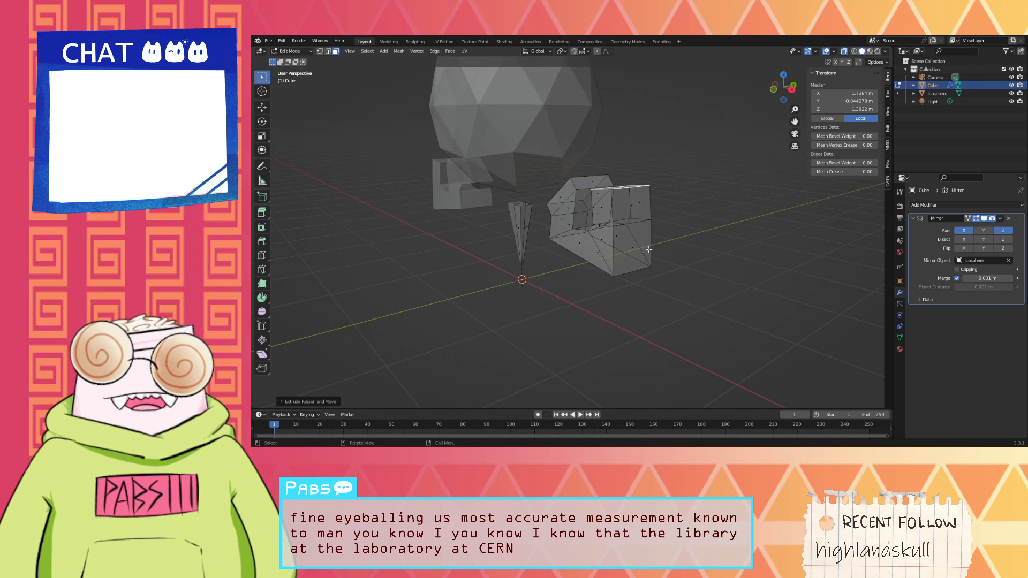
middle_click_drag(650, 246, 314, 89)
left_click(328, 51)
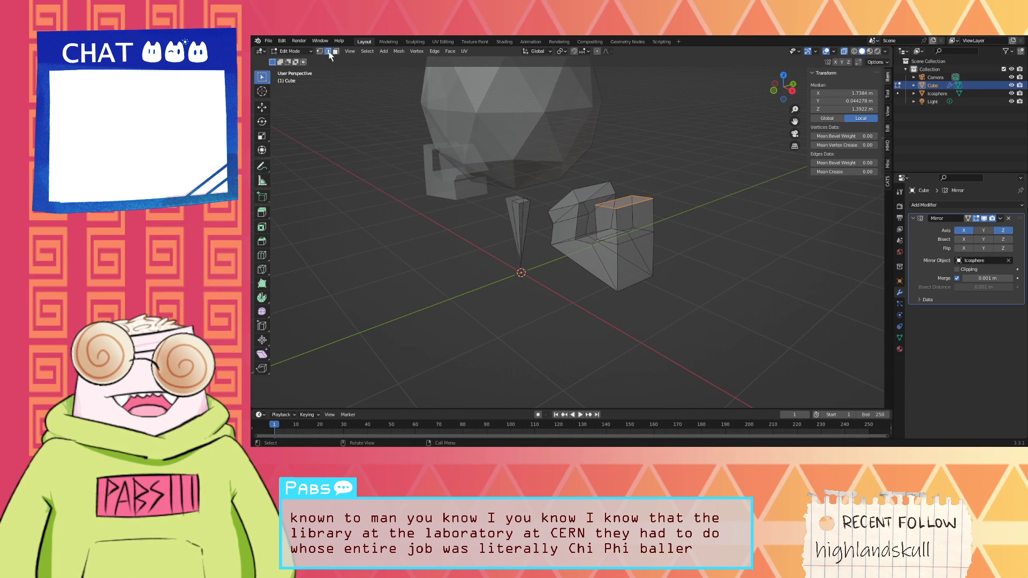
left_click(627, 274)
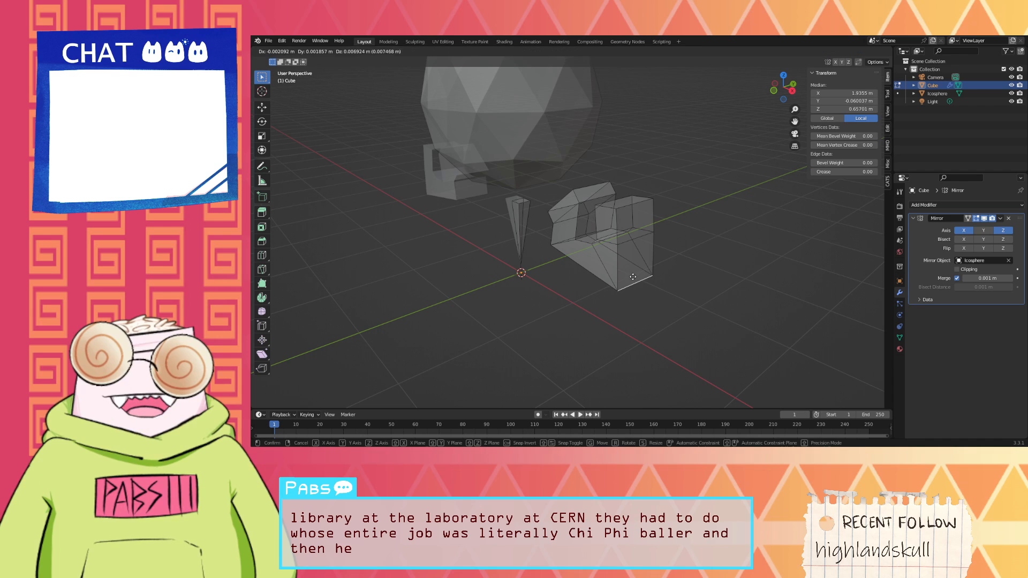
key("g")
key("x")
left_click(612, 248)
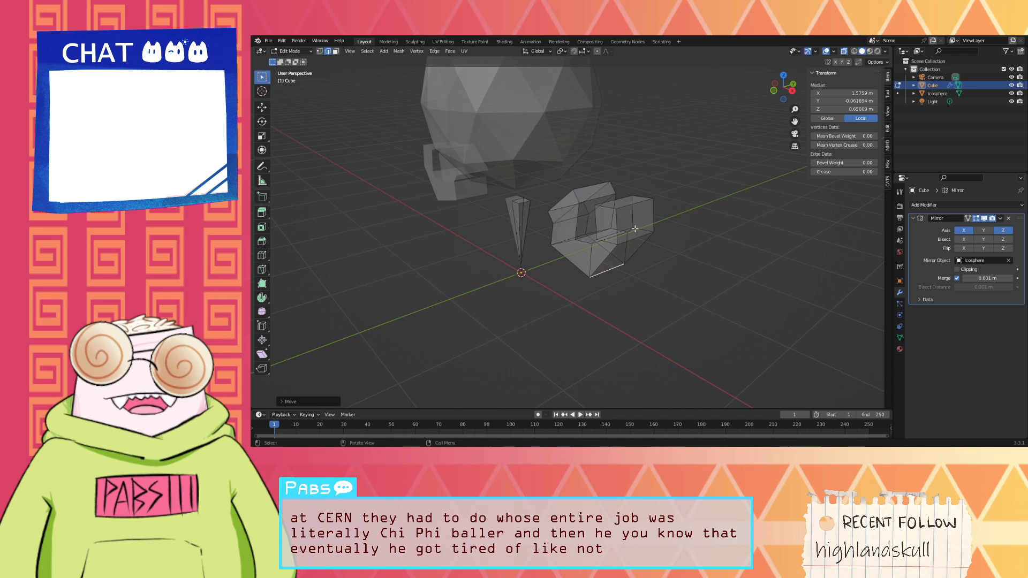
Step: Edge-slide the upper outer edge of the extruded arm down to a median of about 1.2 m in Z
left_click(642, 205)
key("g")
key("g")
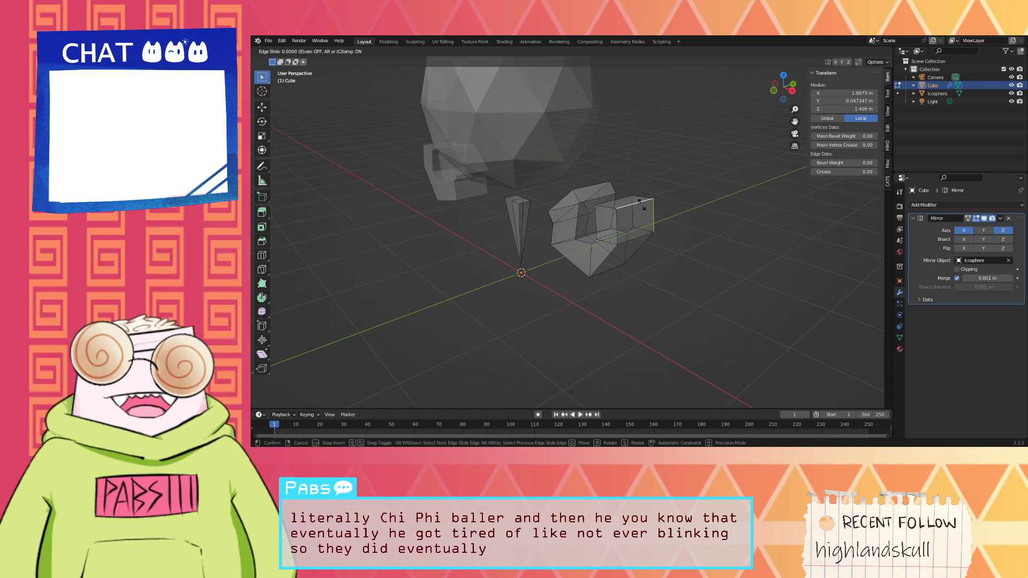
left_click(634, 227)
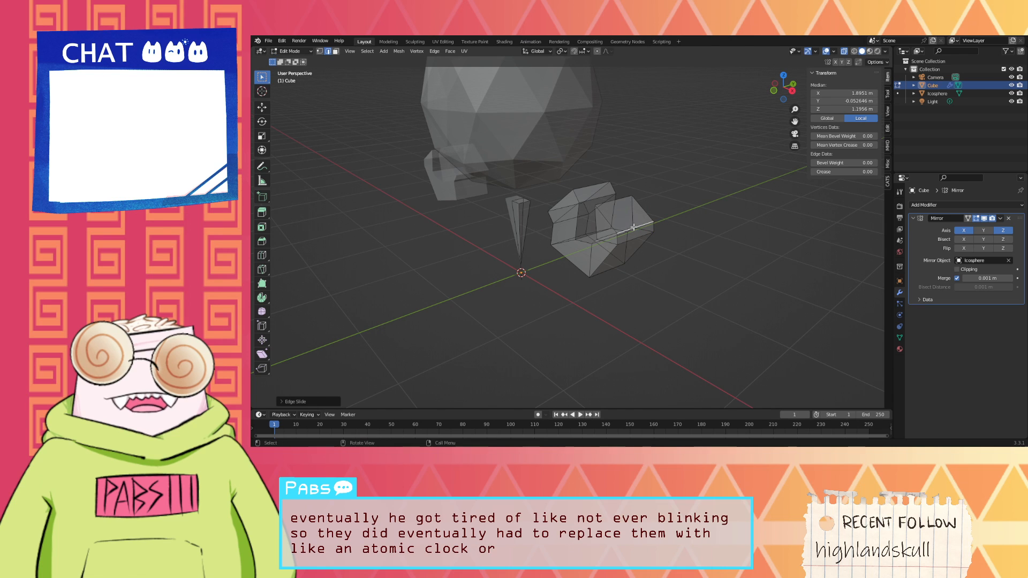
Step: Move the top edge of the ray's outer arm outward along X to a median of about 1.82 m
middle_click_drag(639, 217, 646, 185)
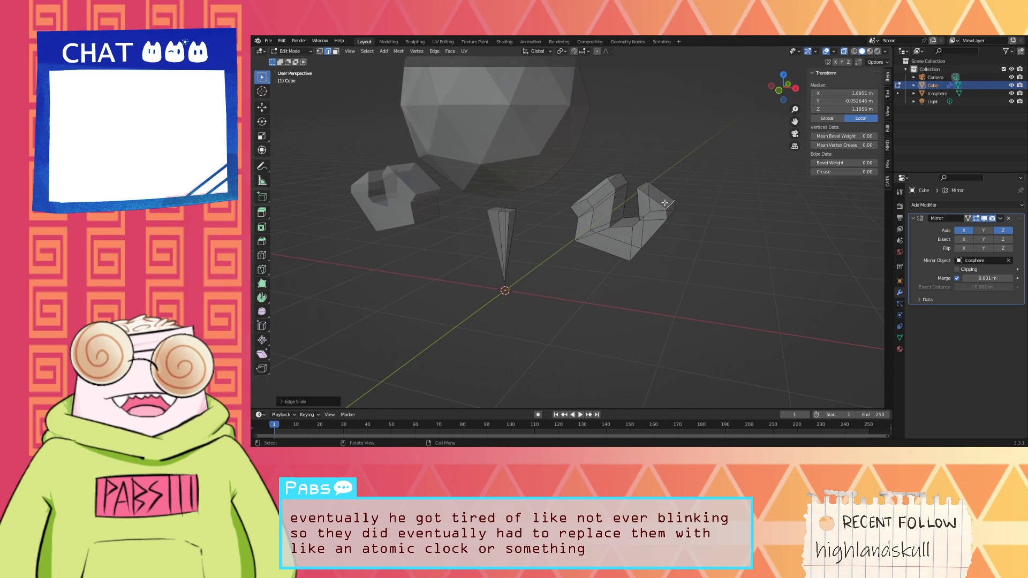
left_click(646, 183)
key("g")
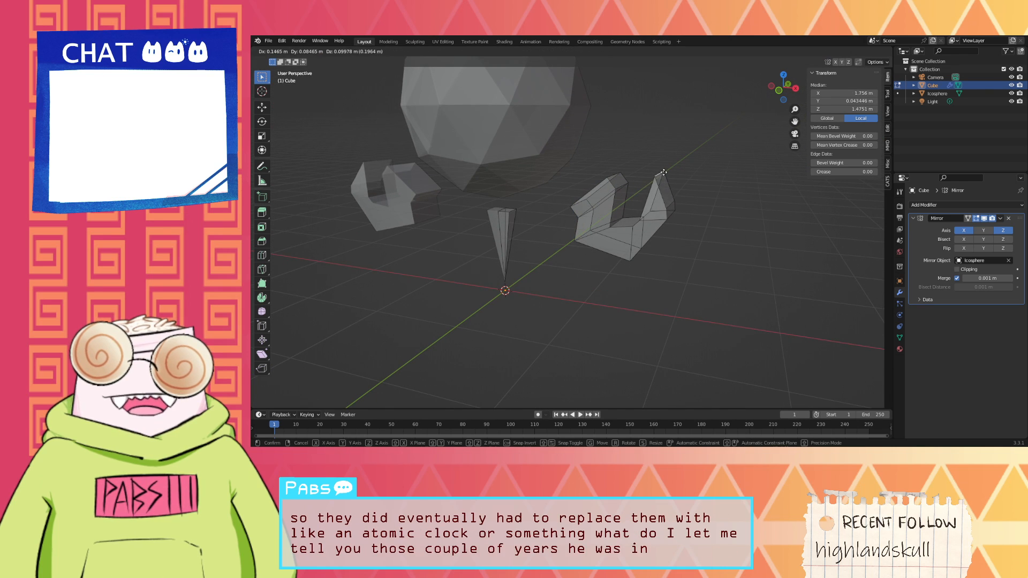
key("x")
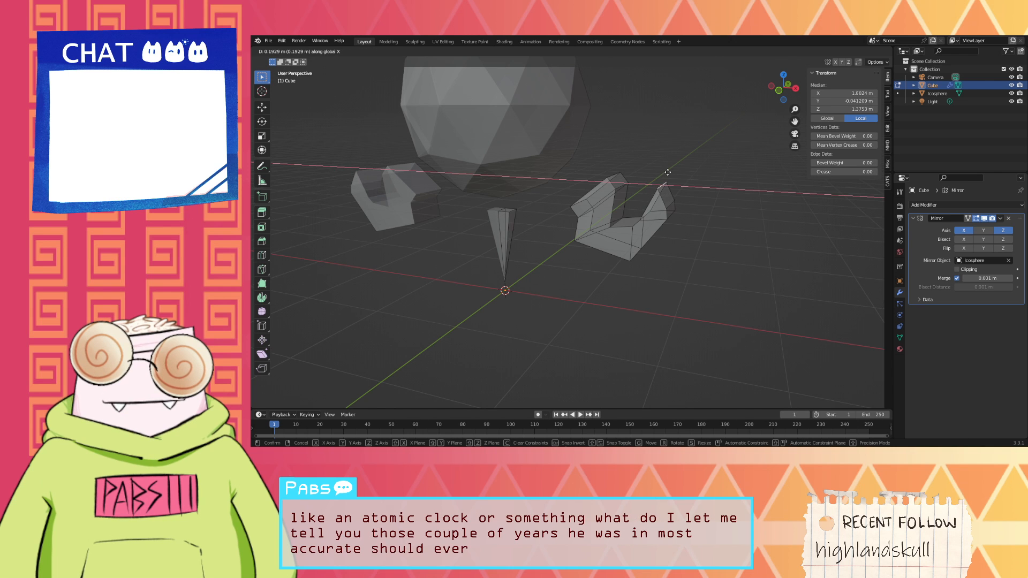
left_click(668, 172)
Step: Select the ray's whole mesh and rotate it about -274° around the global X axis
middle_click_drag(669, 174, 689, 184)
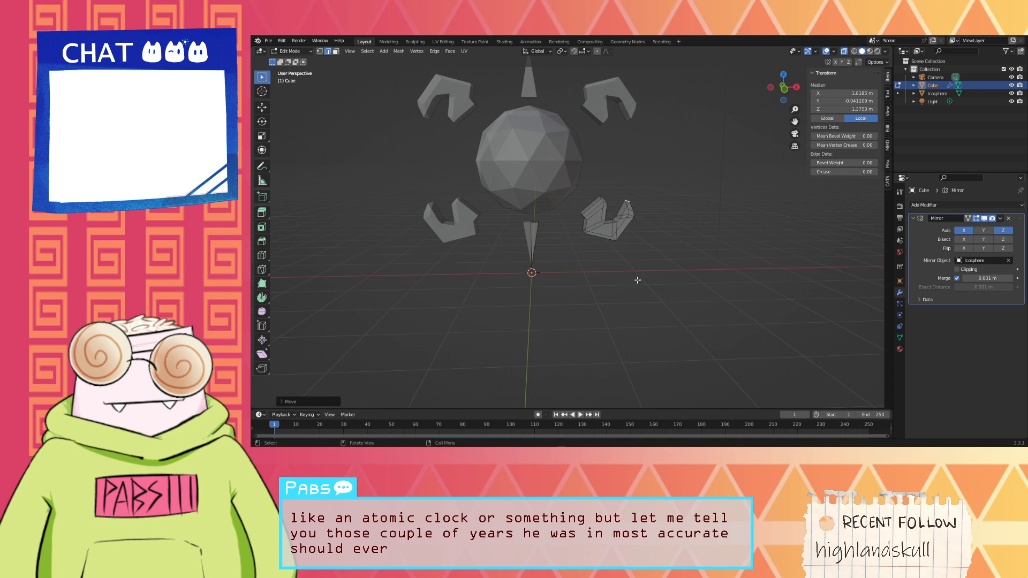
left_click_drag(637, 281, 570, 172)
key("r")
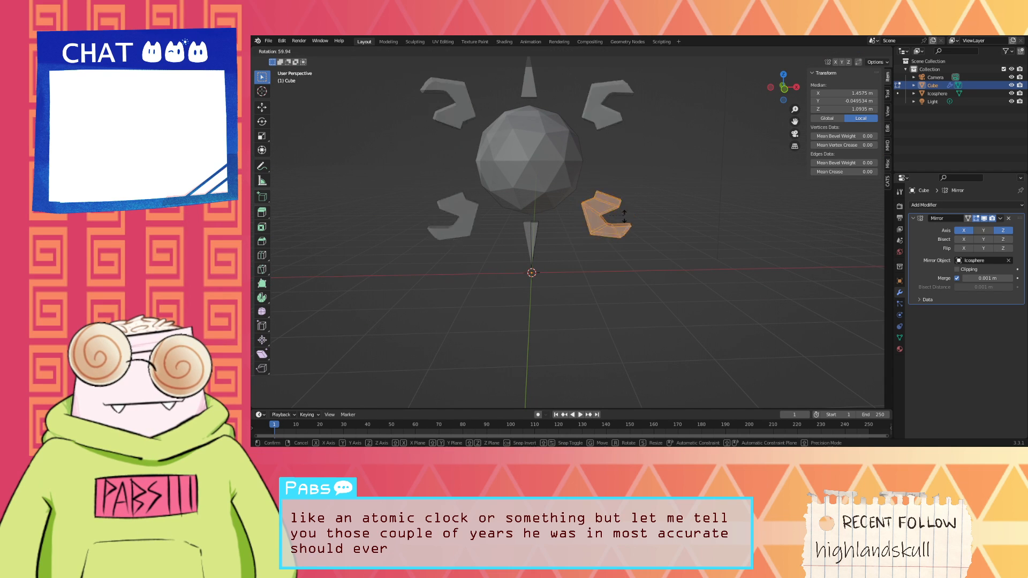
left_click(574, 208)
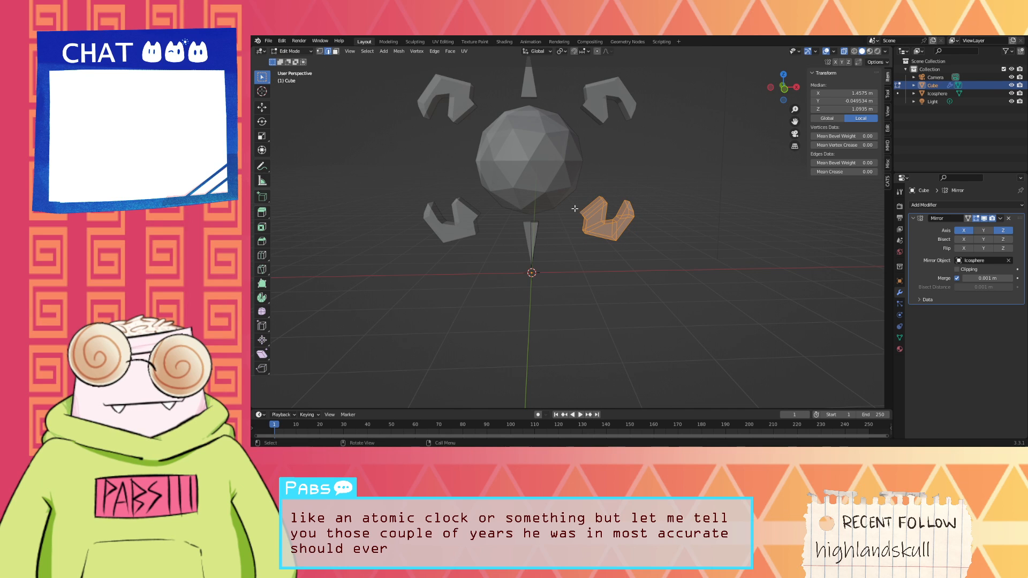
key("r")
key("x")
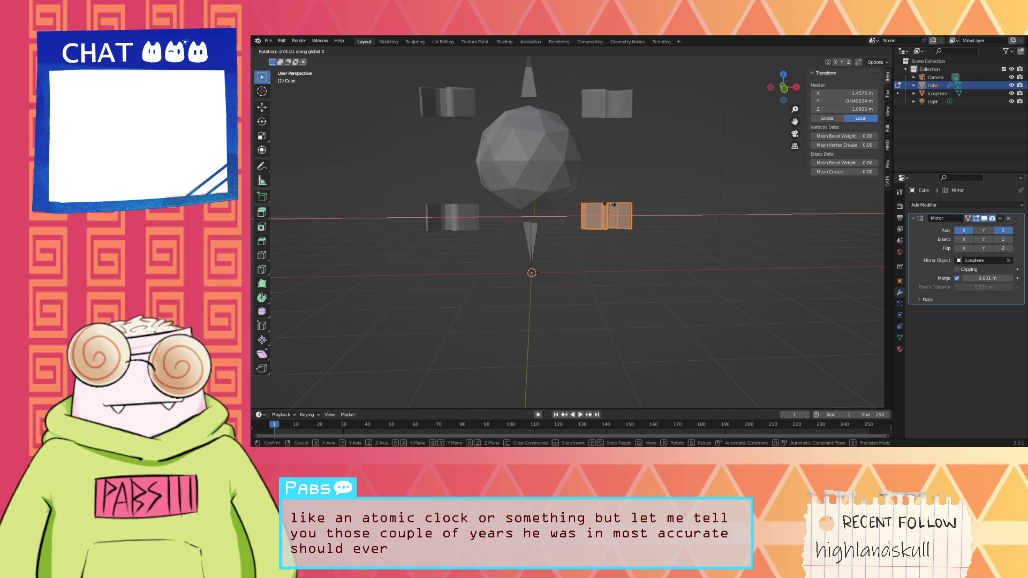
left_click(609, 174)
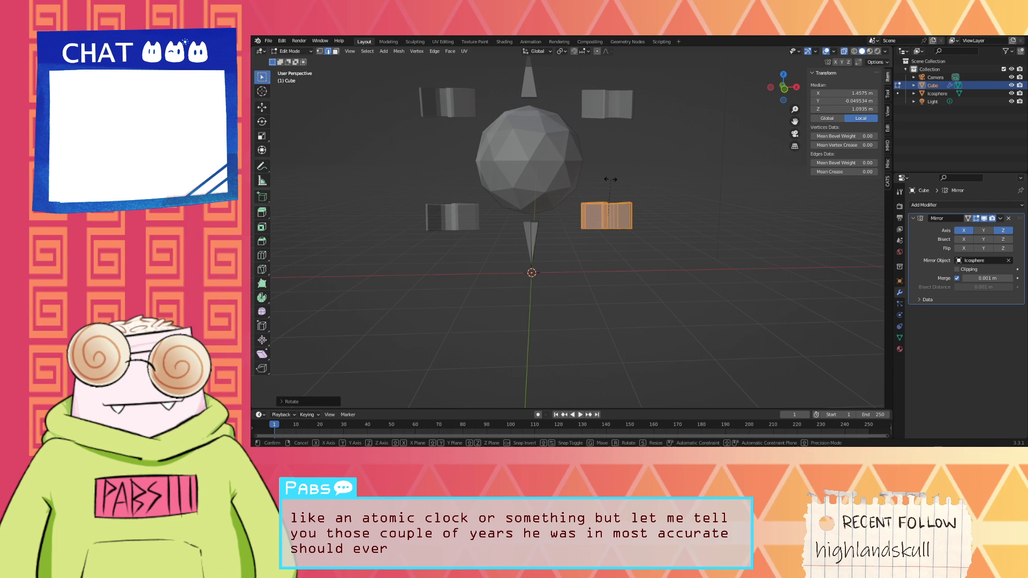
Step: Rotate the whole ray further around the global X axis until its notch opens downward
key("r")
key("x")
left_click(608, 132)
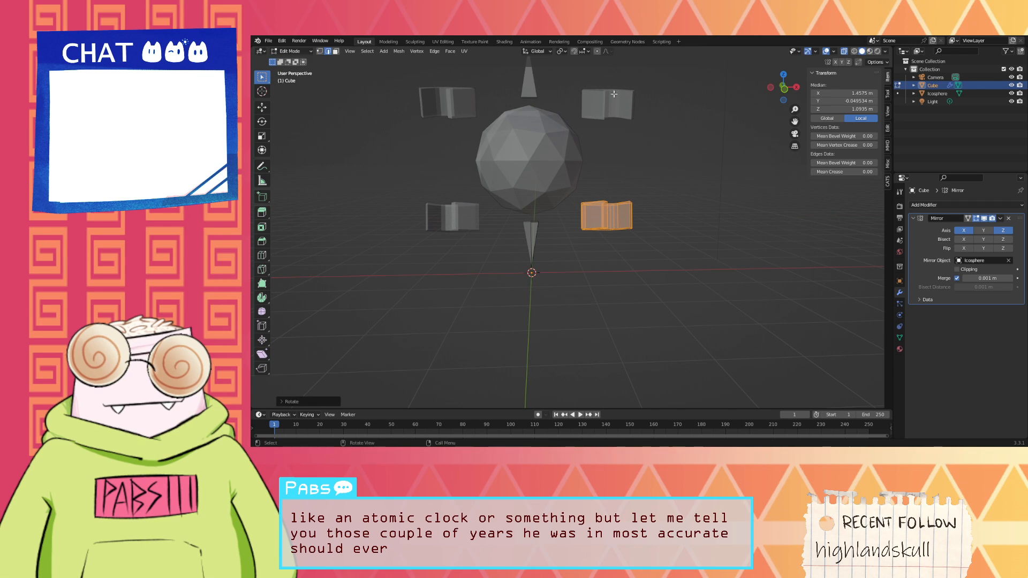
key("r")
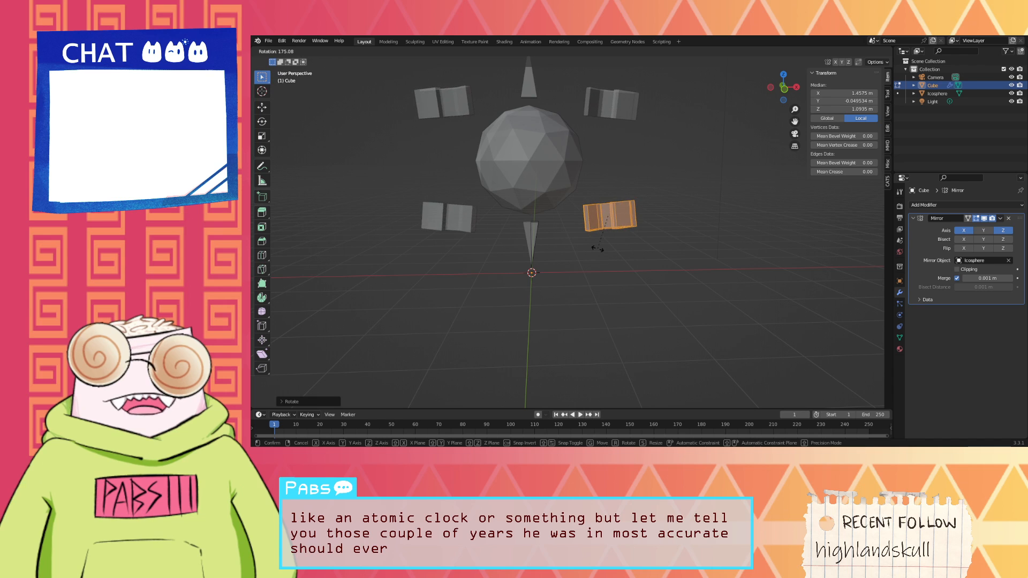
key("r")
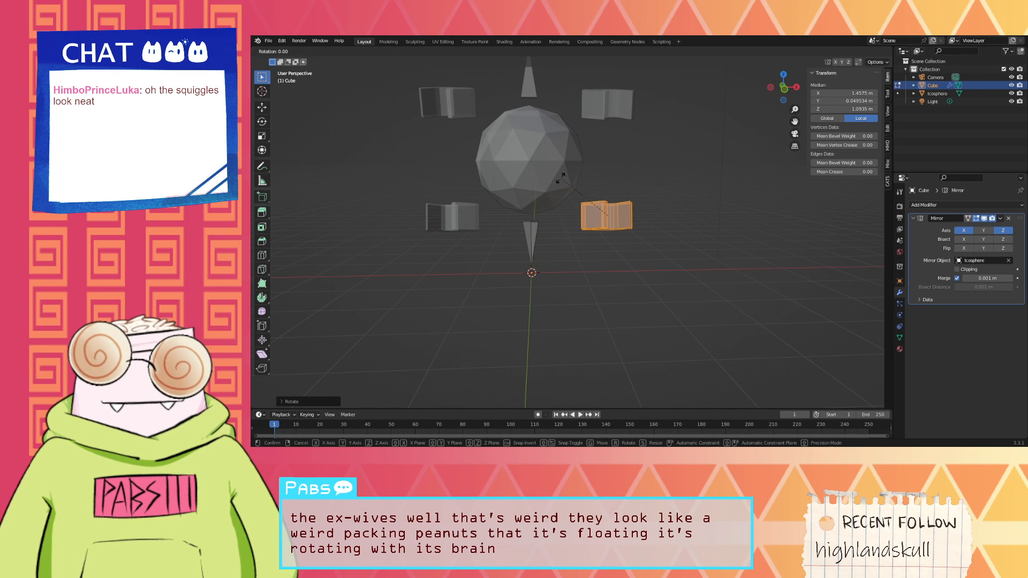
key("x")
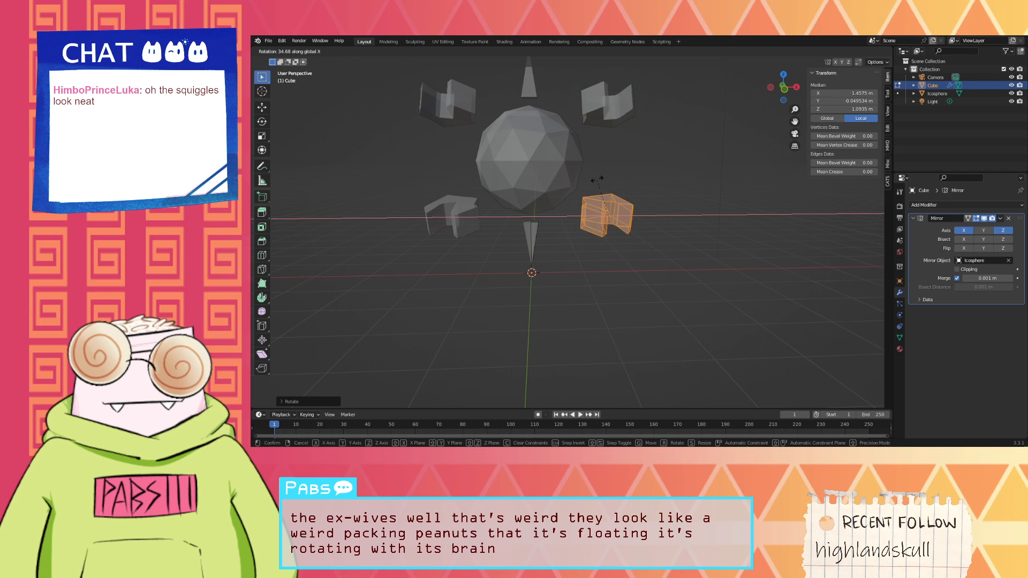
left_click(623, 67)
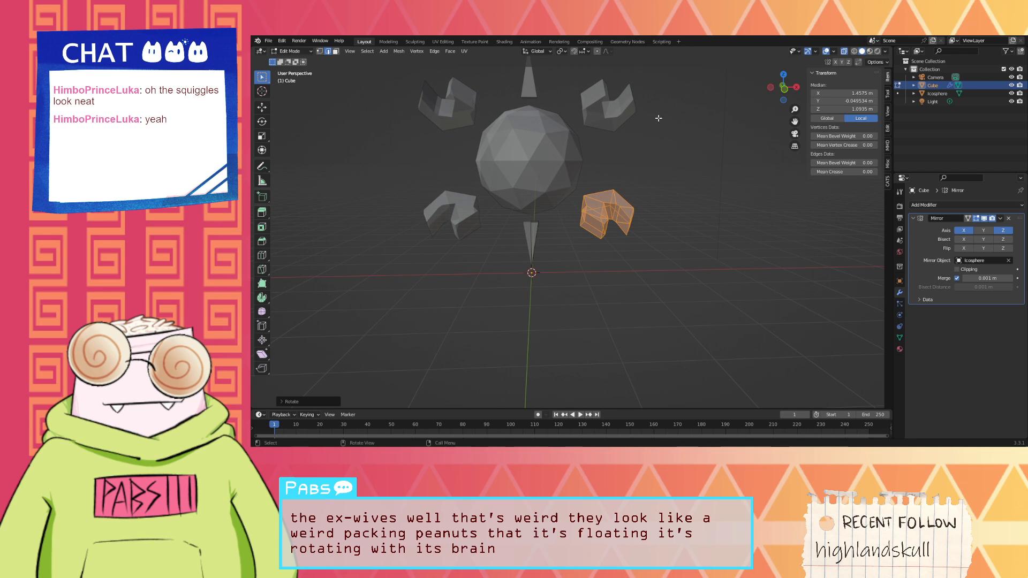
Step: Rotate the whole ray freely in the view so its bend points outward, away from the sun body
key("r")
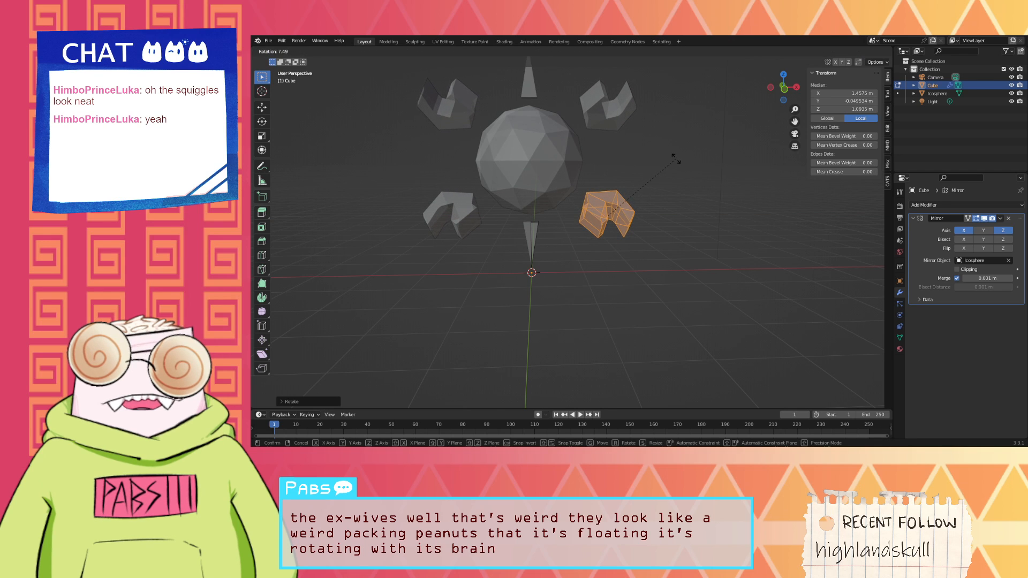
left_click(650, 214)
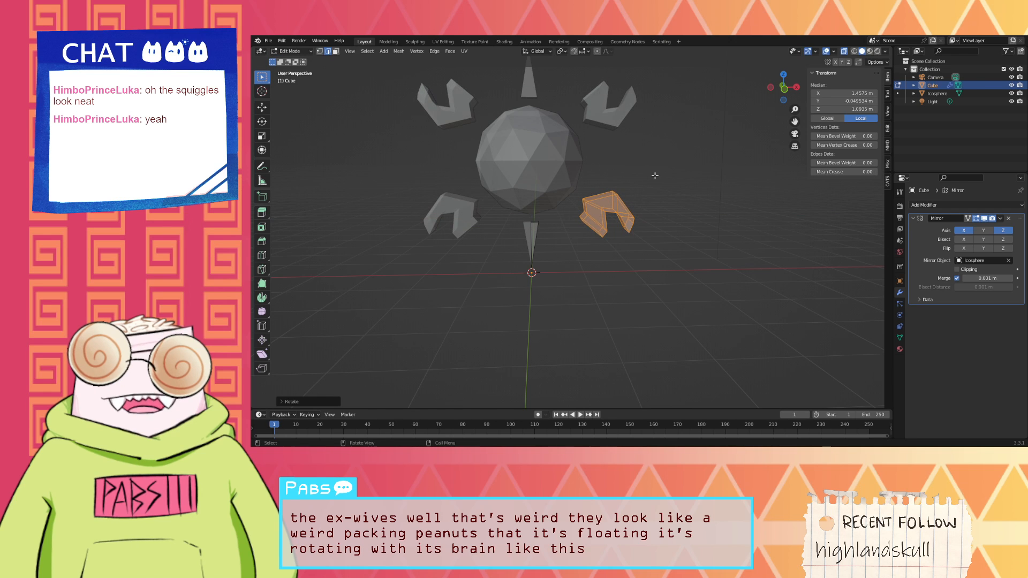
key("r")
left_click(613, 179)
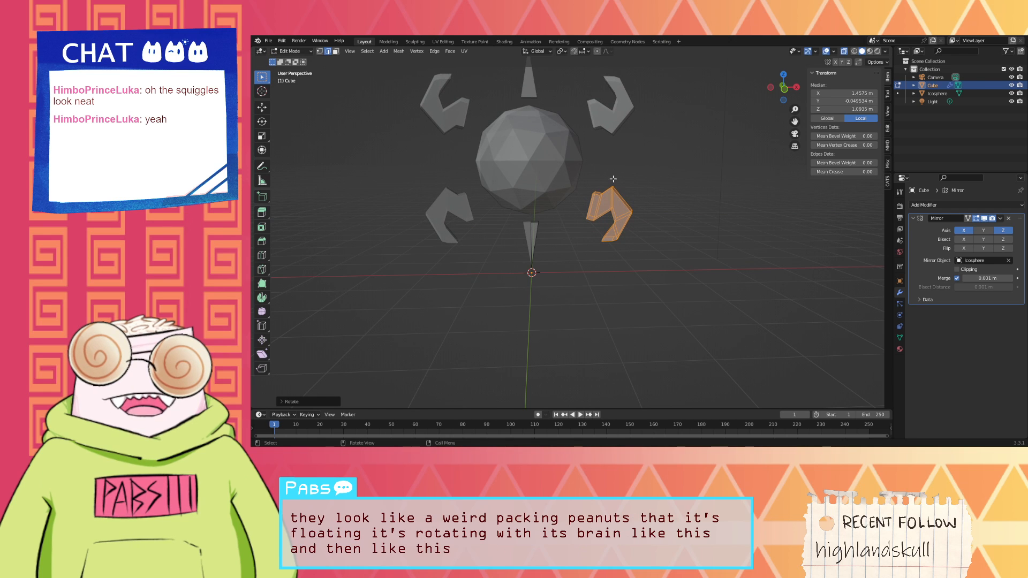
scroll(613, 179, "up", 2)
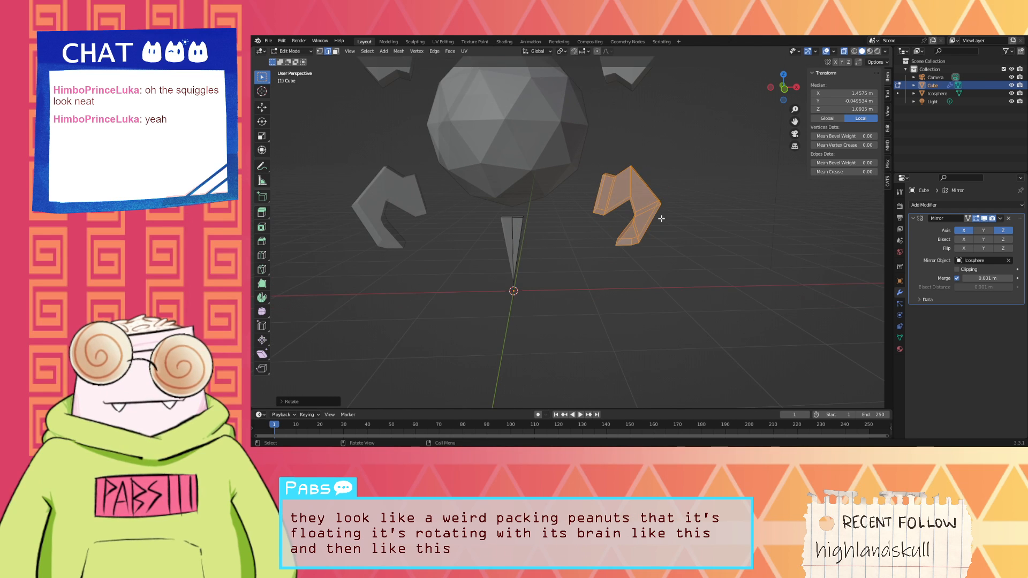
Step: Lower the whole ray along Z to a median of about 1.02 m
key("g")
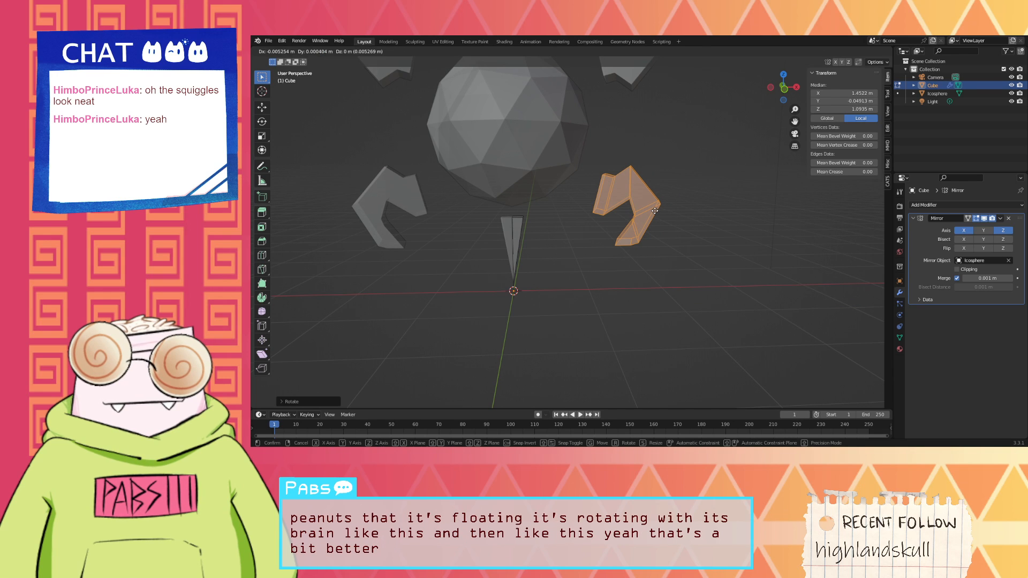
key("z")
left_click(641, 216)
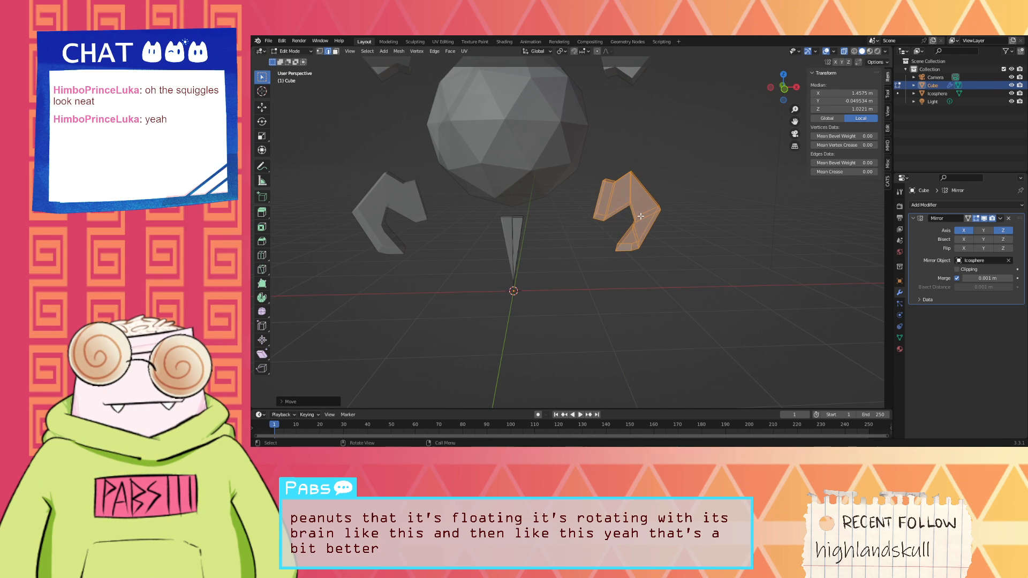
key("x")
left_click(641, 216)
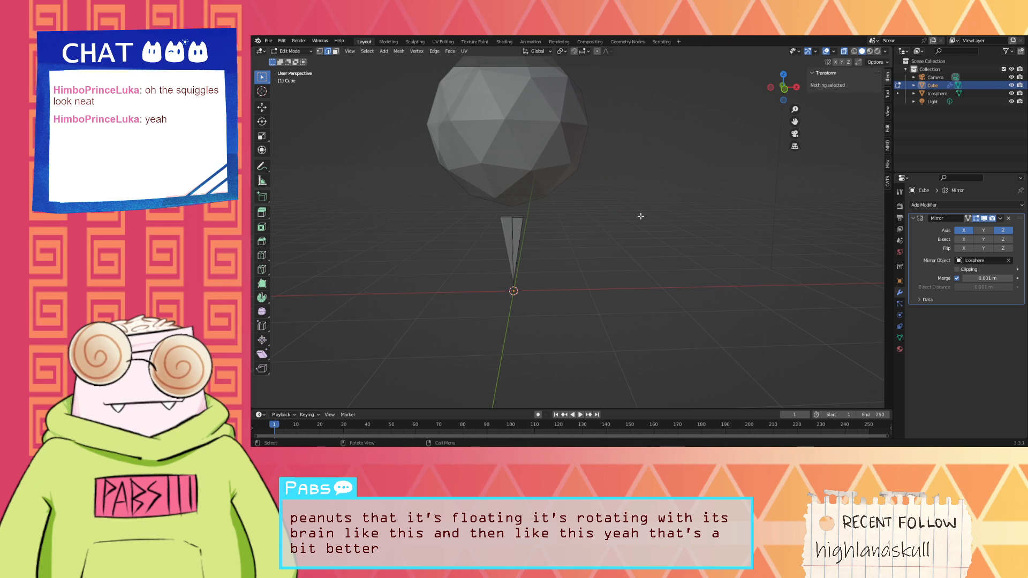
key("ctrl+z")
Step: Move the whole ray inward along X toward the sun body to a median of about 1.27 m
key("g")
key("x")
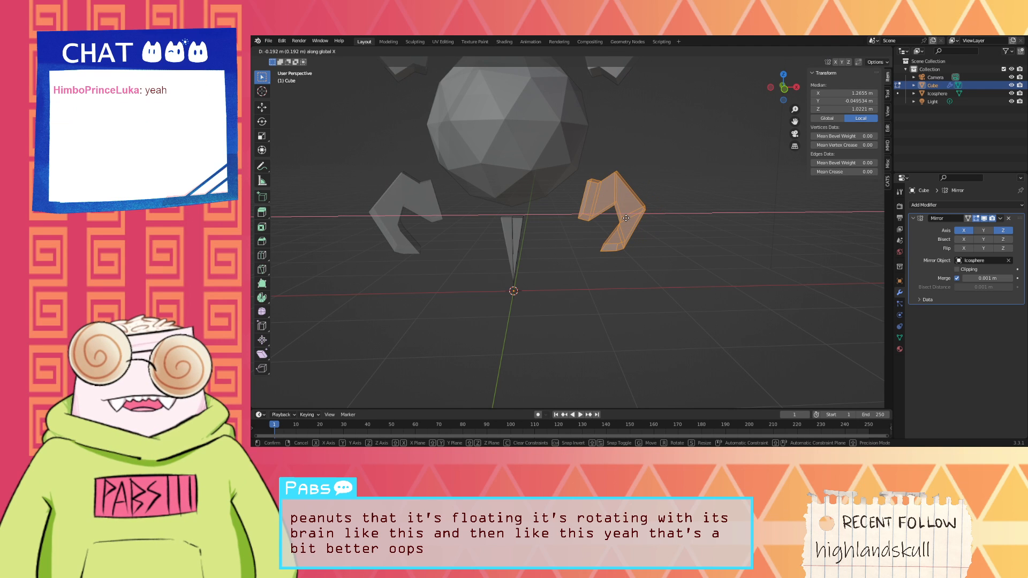
left_click(626, 217)
middle_click_drag(626, 218, 732, 223)
left_click(589, 215)
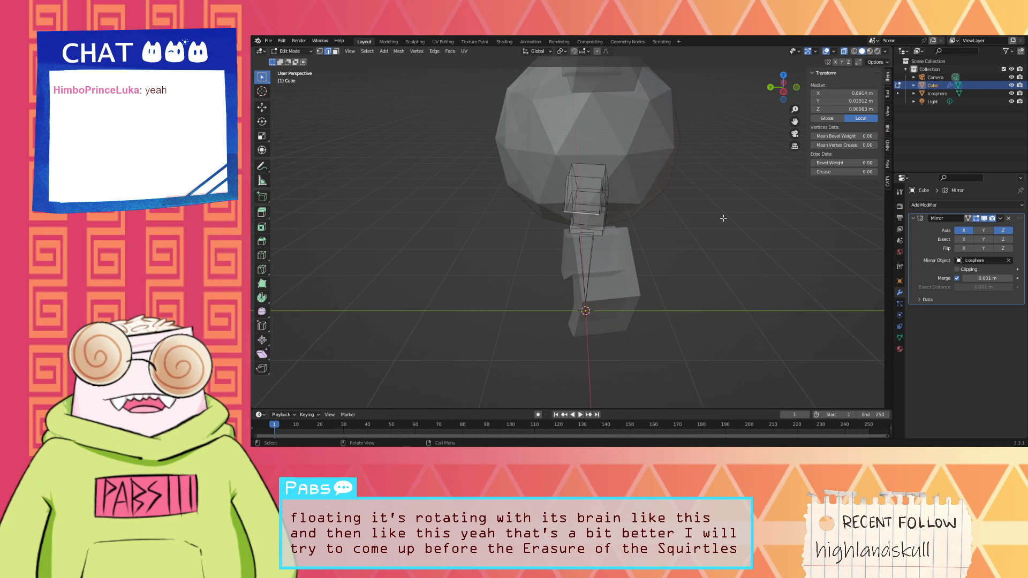
key("r")
key("z")
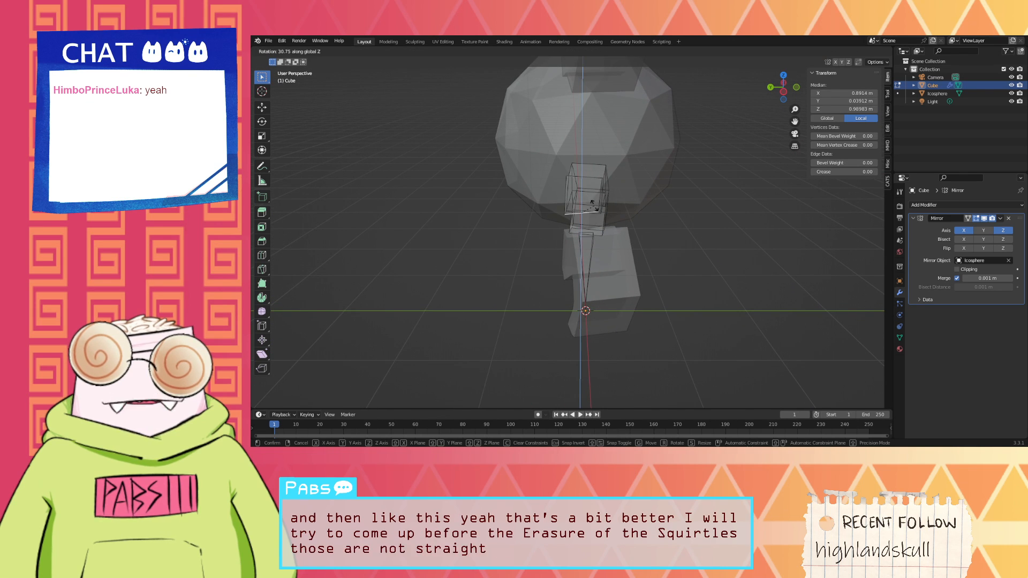
left_click(632, 209)
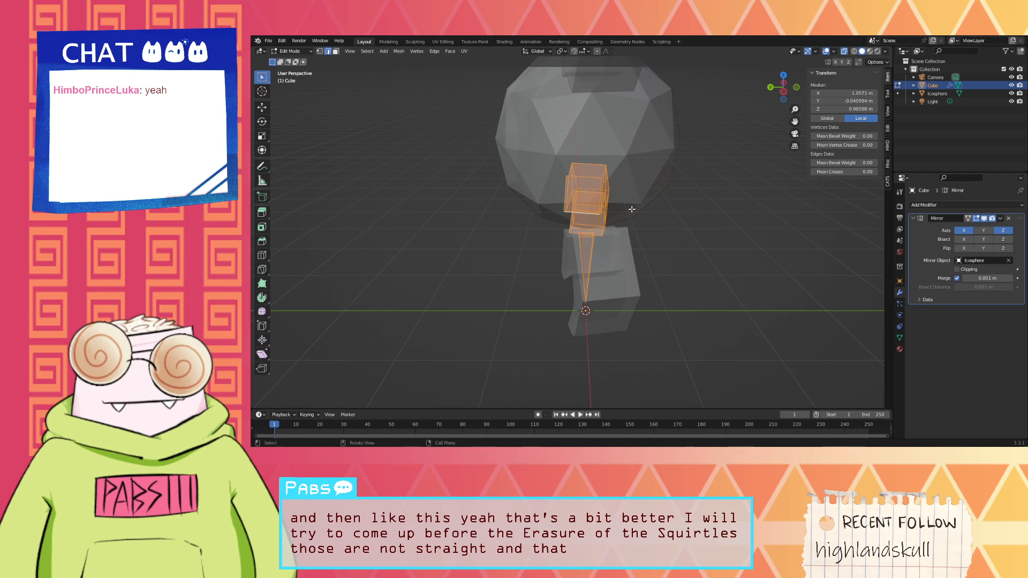
Step: Select only the ray's whole mesh and rotate it about 10° around the global Z axis to straighten it
left_click(672, 210)
middle_click_drag(665, 218, 717, 237)
left_click_drag(688, 274, 590, 130)
left_click_drag(654, 263, 557, 130)
mouse_move(643, 220)
middle_mouse_down()
mouse_move(663, 227)
mouse_move(645, 217)
middle_mouse_up()
key("g")
key("r")
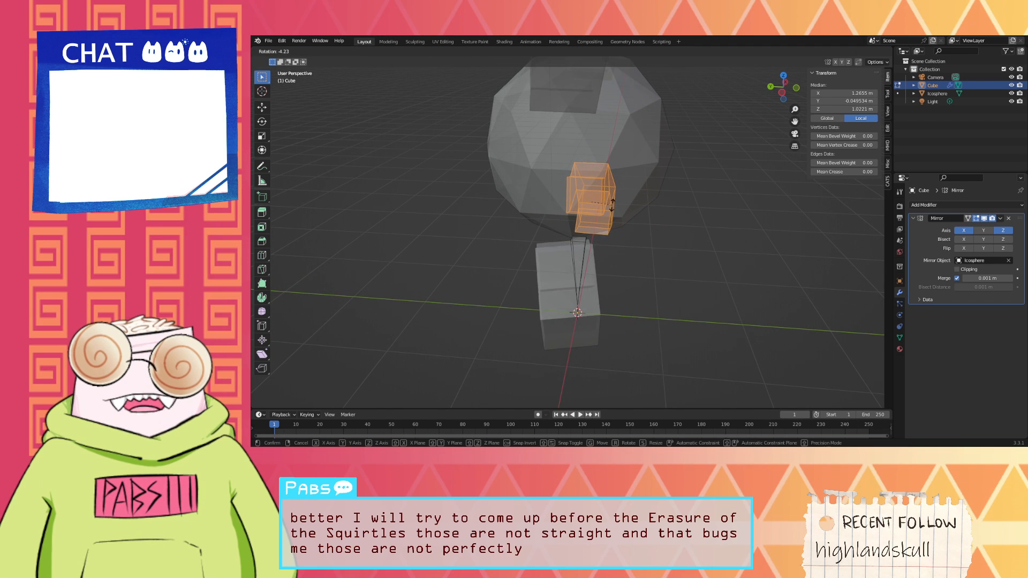
key("z")
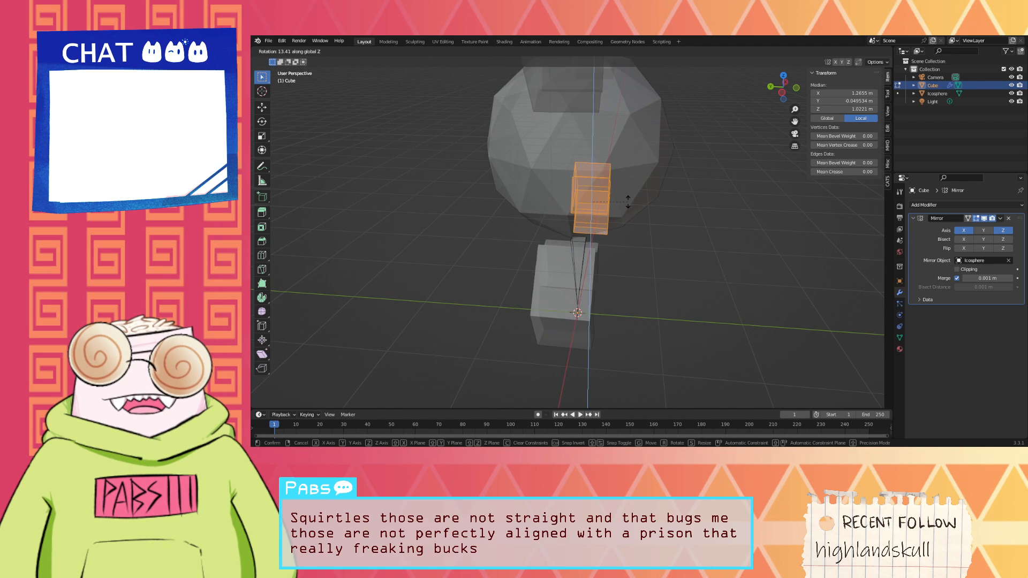
left_click(622, 202)
Step: Refine the ray's rotation around global Z to 13.6°
middle_click_drag(622, 203, 586, 367)
right_click(587, 368)
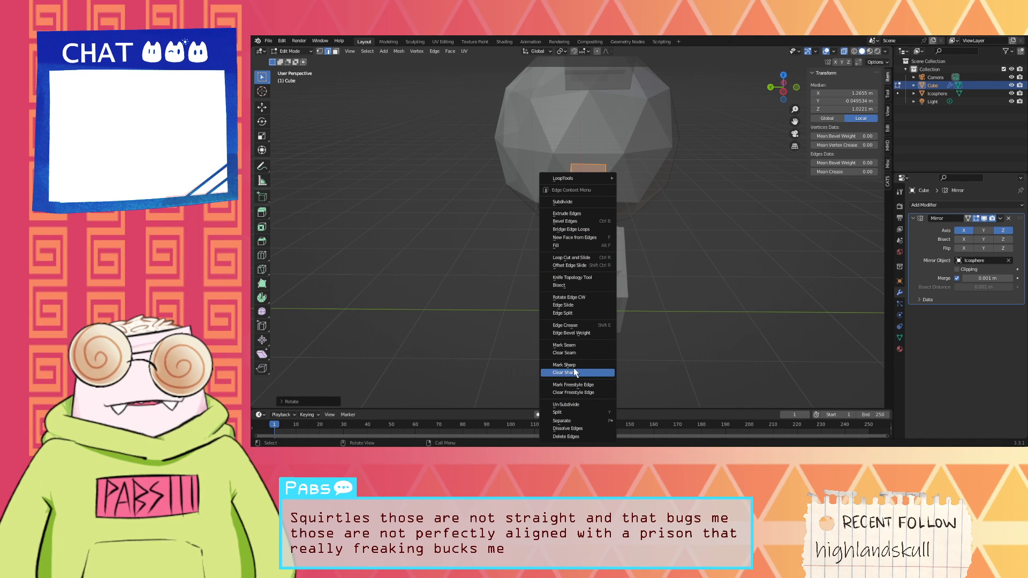
key("Escape")
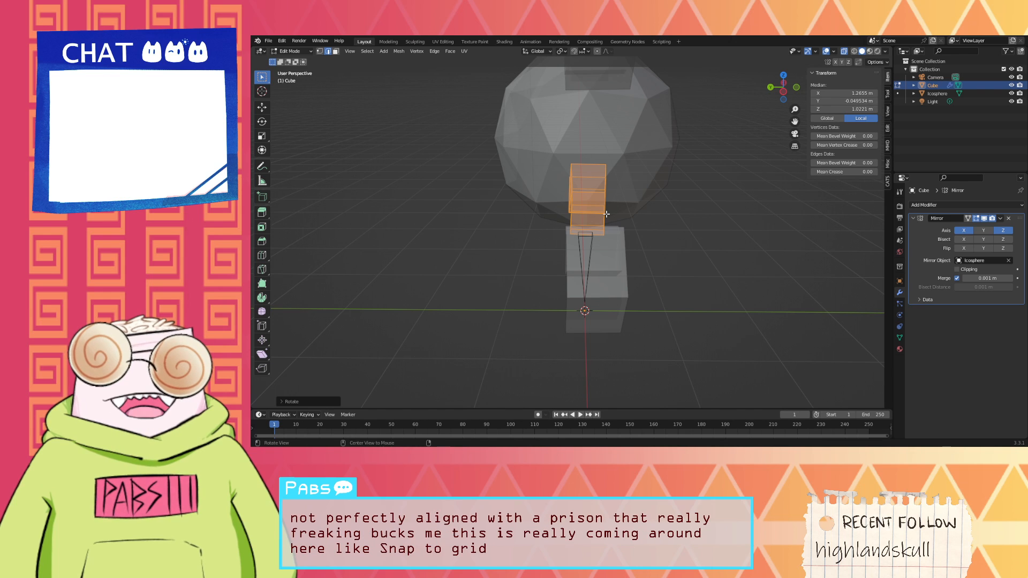
left_click(292, 401)
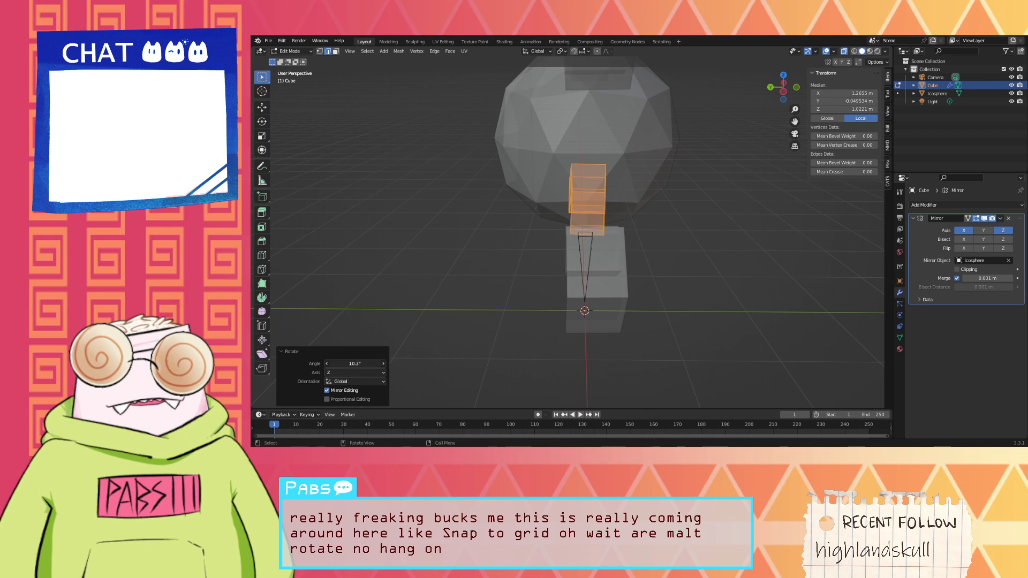
left_click_drag(355, 364, 365, 364)
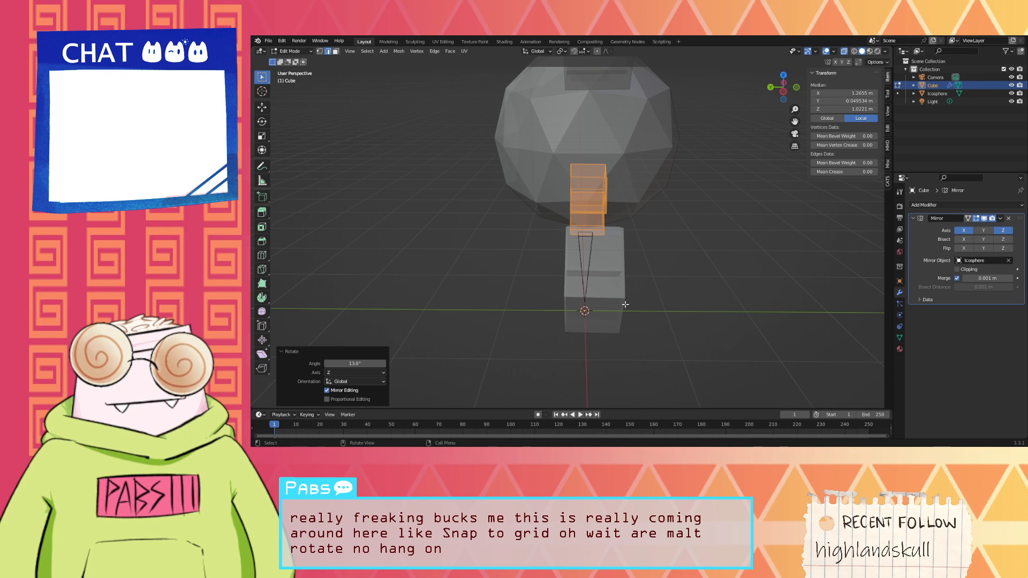
Step: Shift the whole ray along the global Y axis to a median of about 0.03 m
key("g")
key("x")
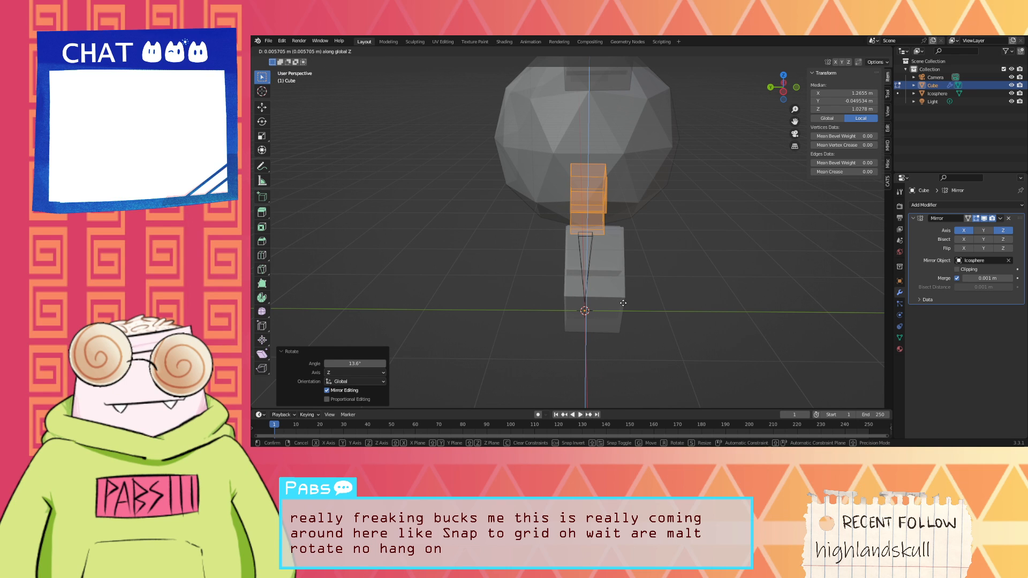
key("y")
left_click(643, 302)
Step: Move the lower edge of the ray's inner end along X to about 0.78 m and up along Z to about 1.19 m
middle_click_drag(642, 302, 583, 220)
left_click(580, 217)
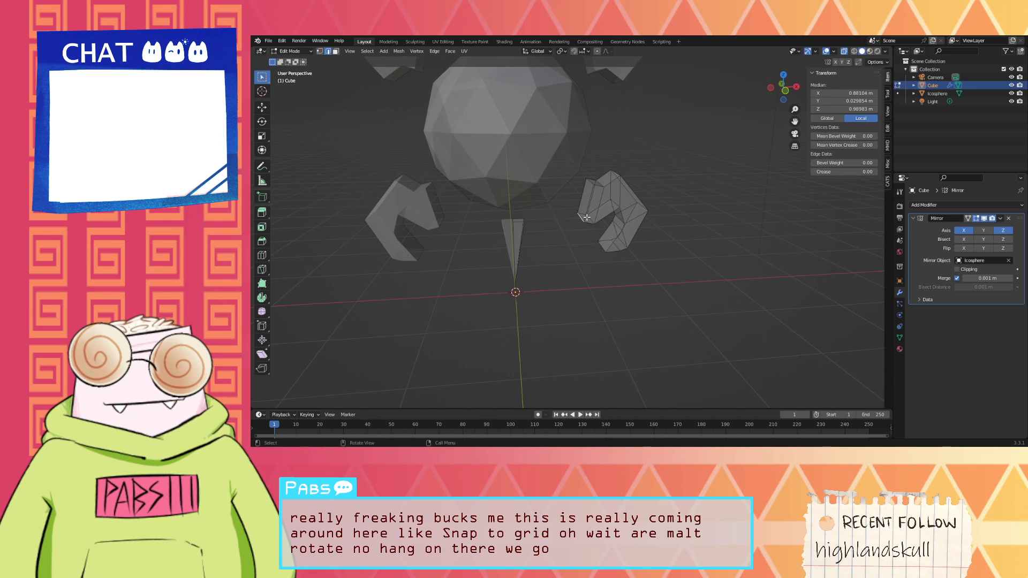
key("g")
key("x")
left_click(579, 218)
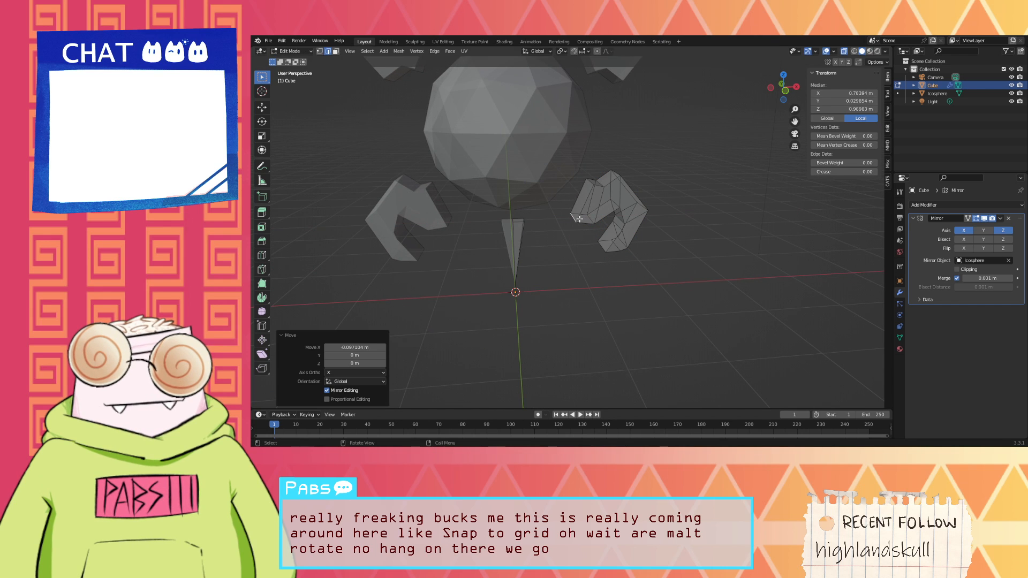
key("g")
key("z")
left_click(580, 204)
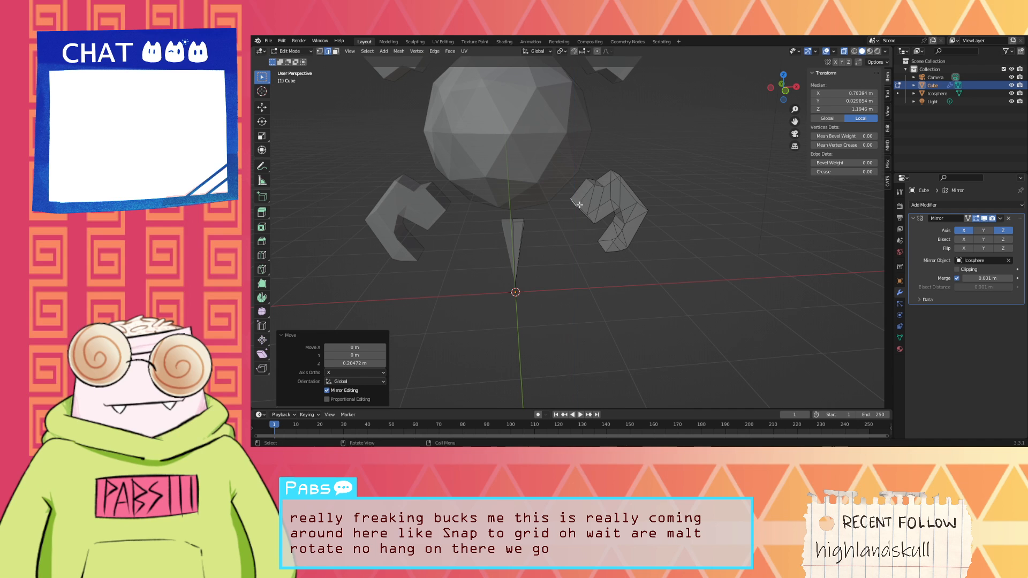
Step: Move the adjacent edge on the underside of the ray's inner arm slightly outward along X
mouse_move(604, 222)
middle_mouse_down()
mouse_move(634, 223)
mouse_move(587, 221)
middle_mouse_up()
key("g")
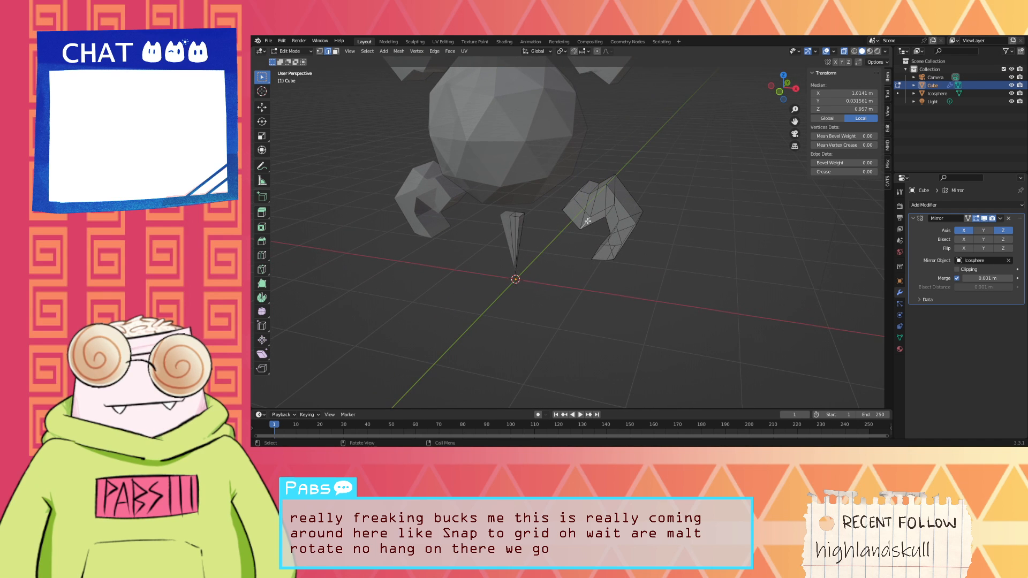
key("x")
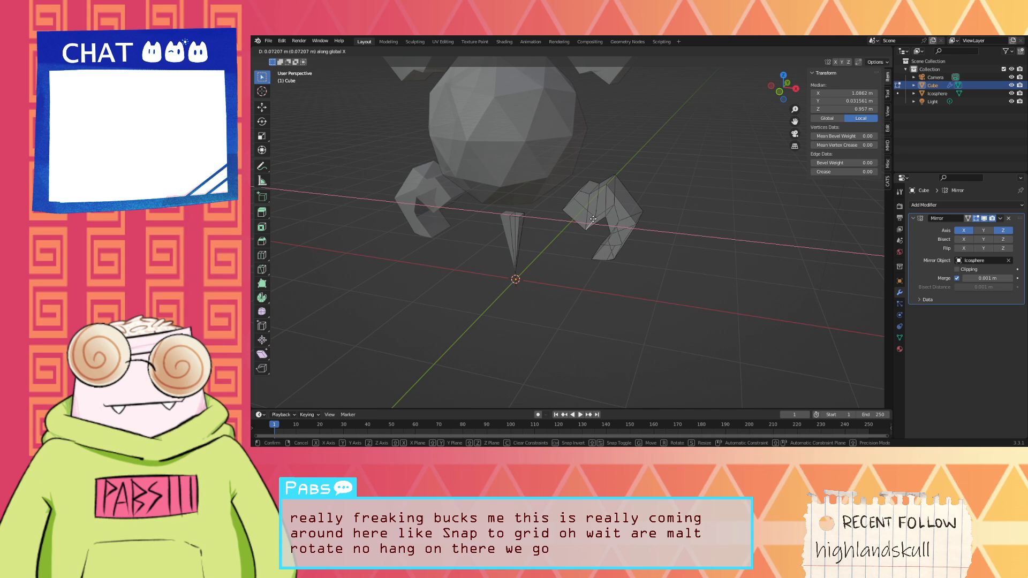
left_click(594, 219)
Step: Lower the end edge of the ray's outer arm to about 0.31 m in Z and pull it outward along X
mouse_move(618, 266)
middle_mouse_down()
mouse_move(618, 255)
mouse_move(579, 244)
mouse_move(637, 230)
mouse_move(612, 242)
mouse_move(633, 266)
middle_mouse_up()
left_click(630, 234)
key("g")
key("z")
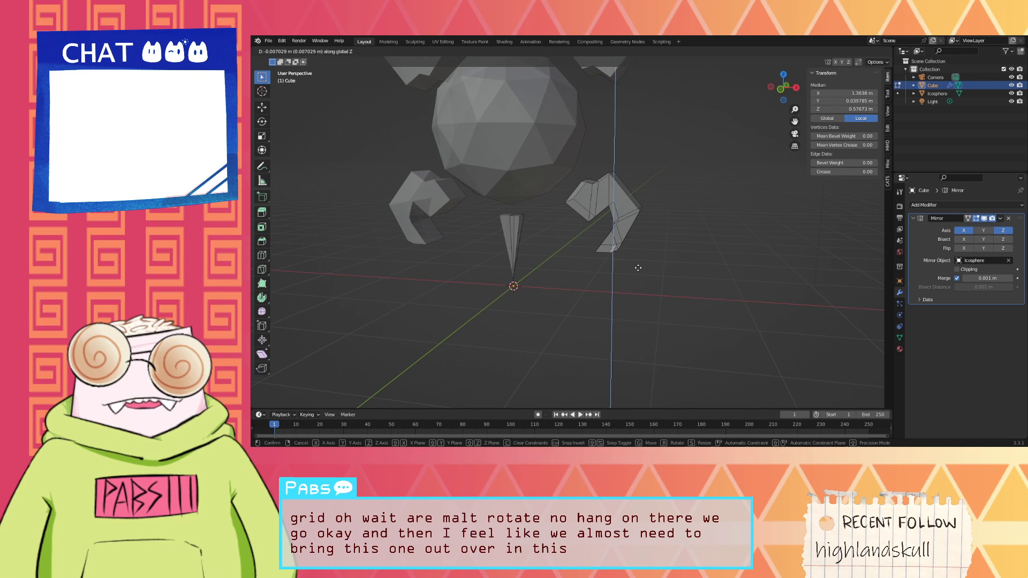
left_click(639, 291)
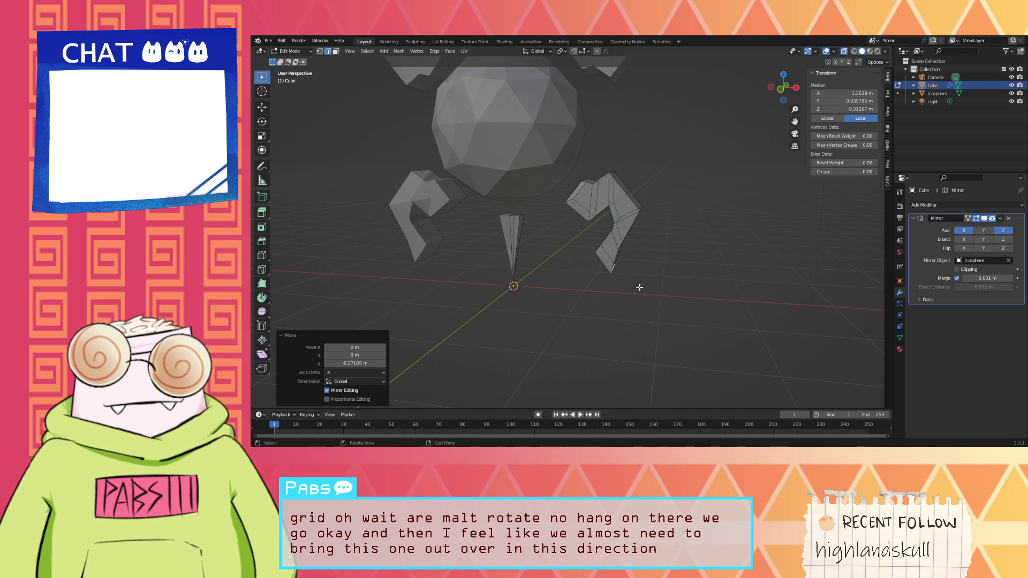
middle_click_drag(638, 290, 628, 282)
key("g")
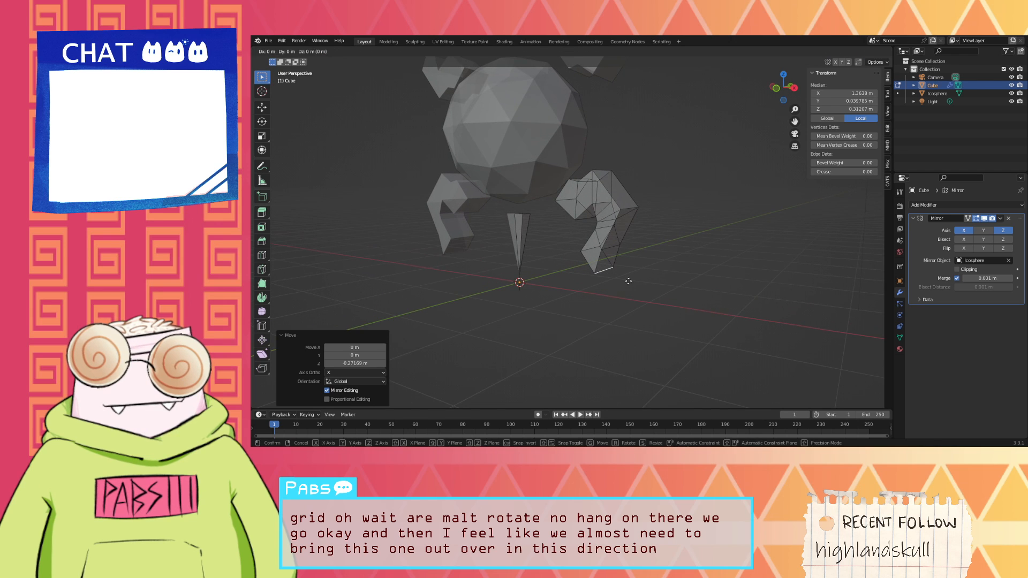
key("x")
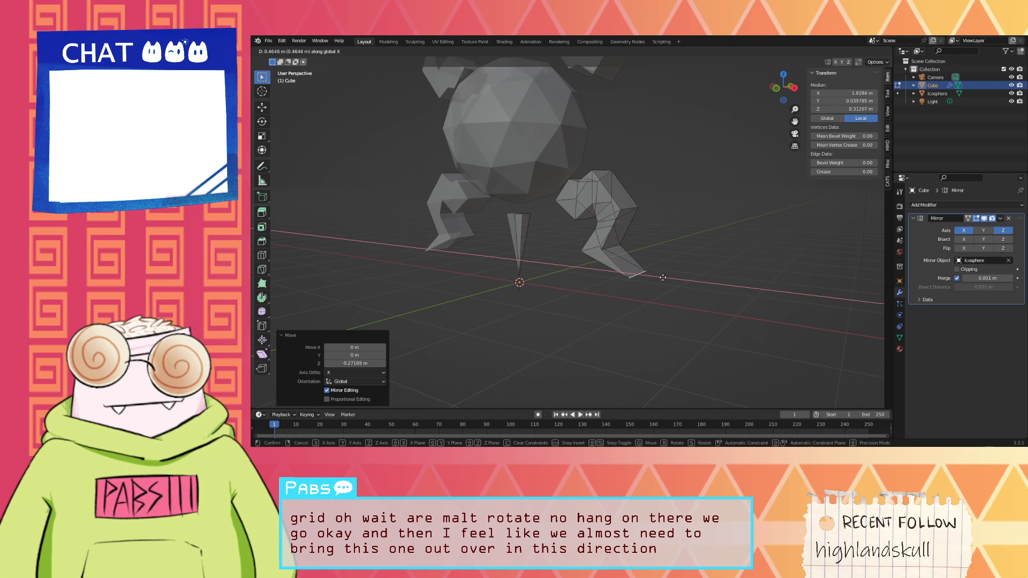
left_click(676, 275)
Step: Select the ray's whole mesh and duplicate it, placing the copy freely above the original beside the sun body
middle_click_drag(675, 276, 658, 220)
left_click(659, 220)
left_click_drag(647, 267, 566, 190)
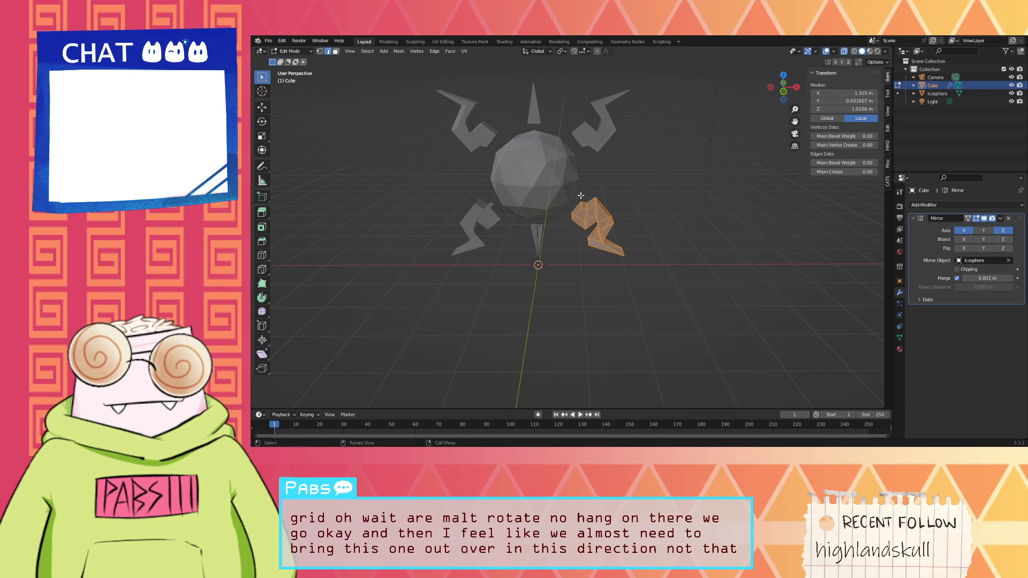
scroll(594, 207, "down", 1)
key("shift+d")
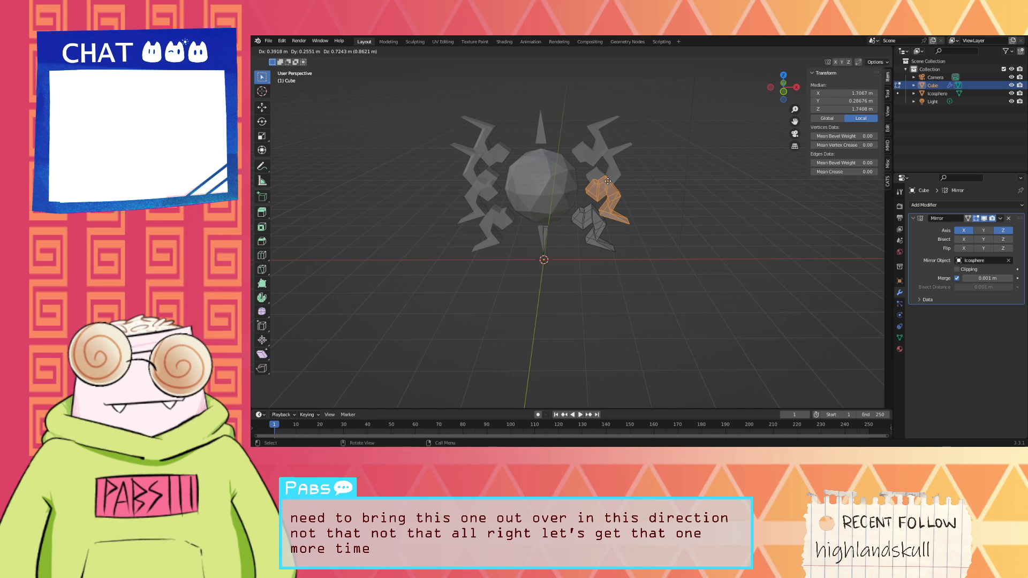
left_click(604, 178)
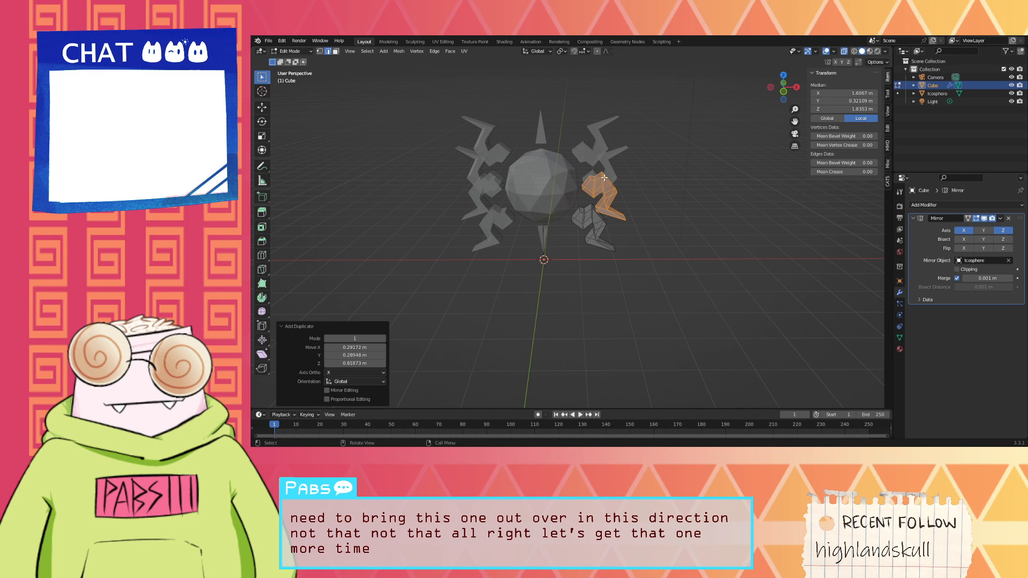
Step: Enable clipping on the Mirror modifier
left_click(965, 271)
scroll(691, 220, "up", 3)
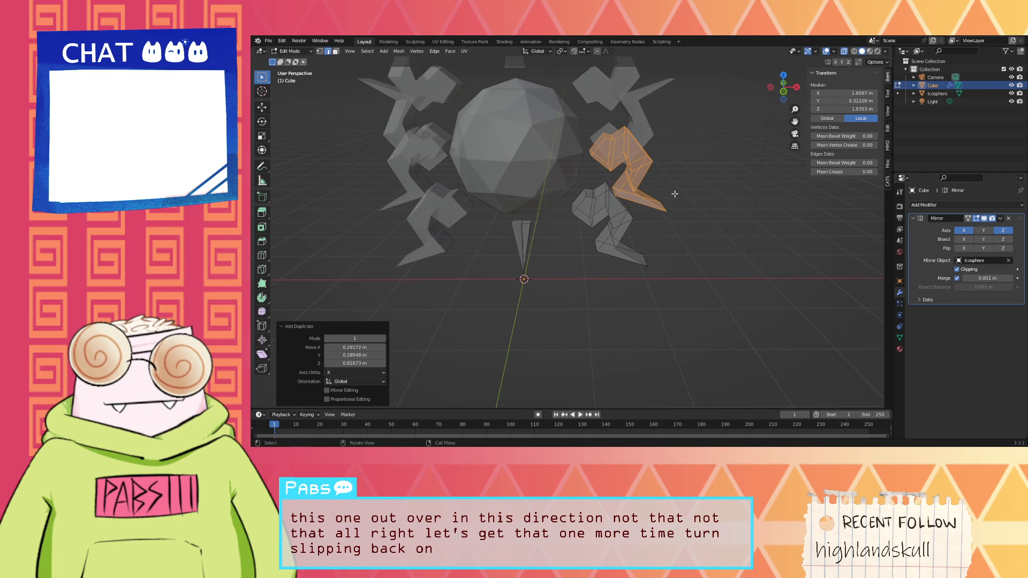
middle_click_drag(675, 194, 592, 213)
key("g")
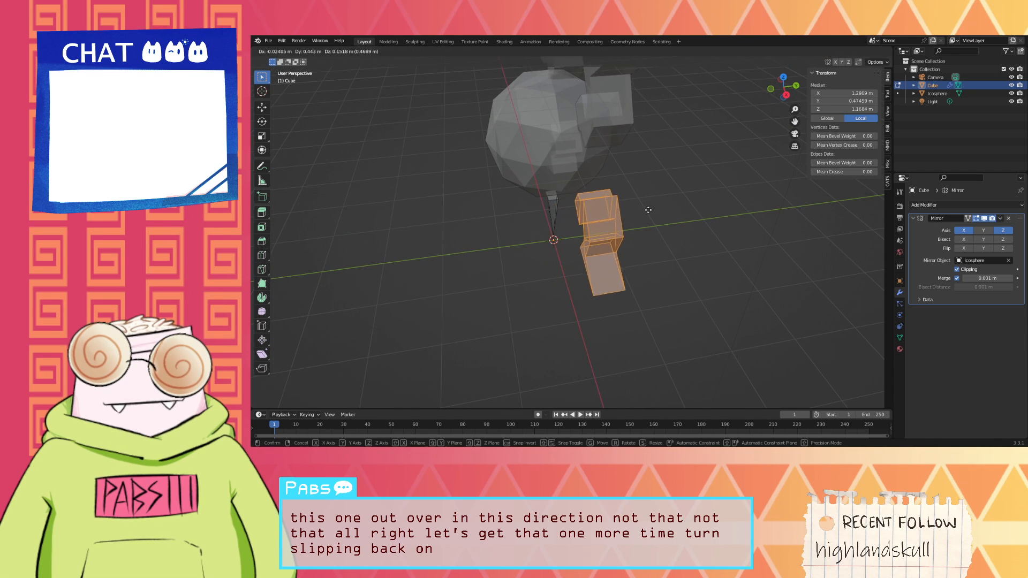
left_click(634, 222)
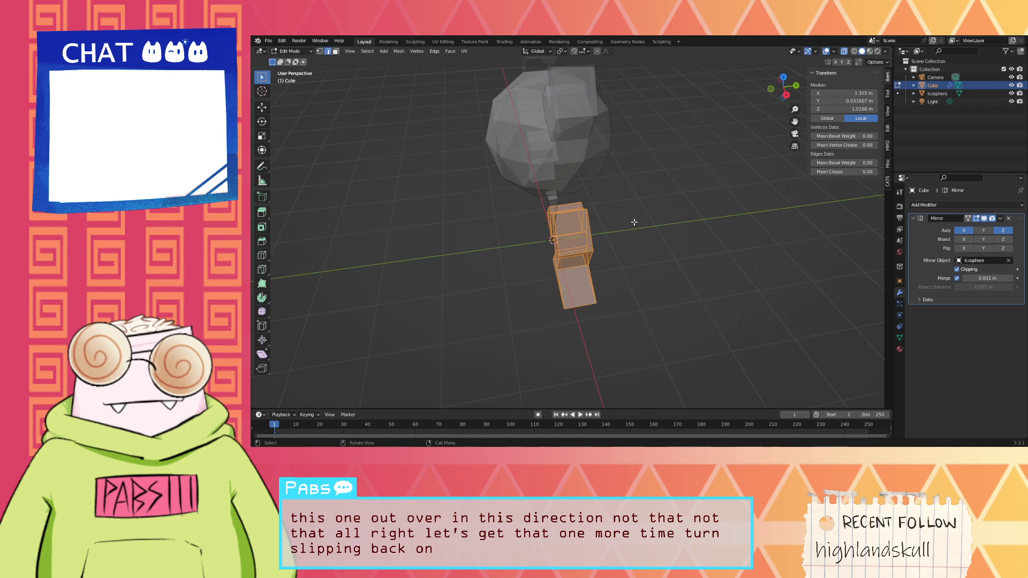
Step: Duplicate the original ray and move the copy about 1.63 m up along the global Z axis
key("g")
key("x")
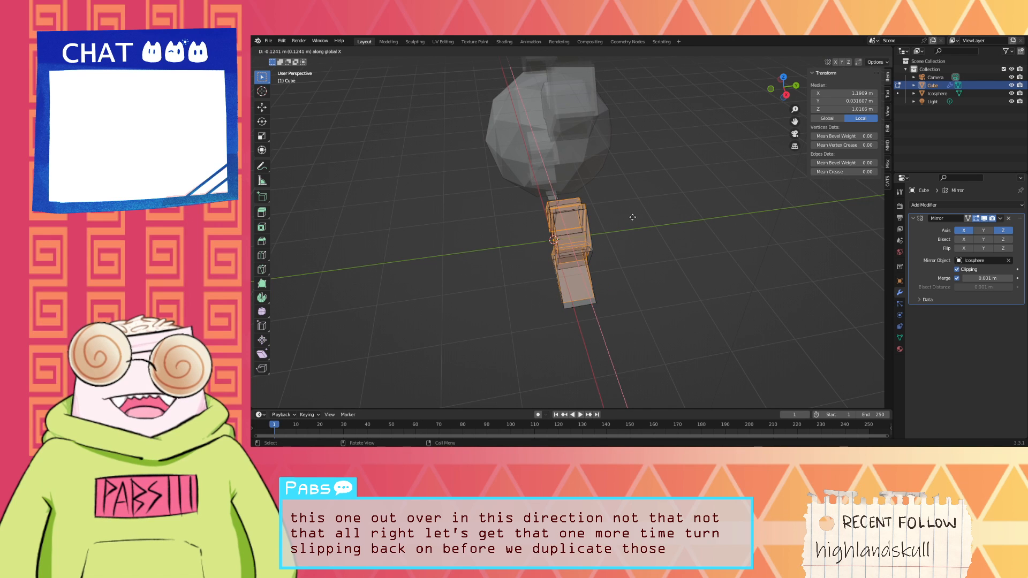
key("z")
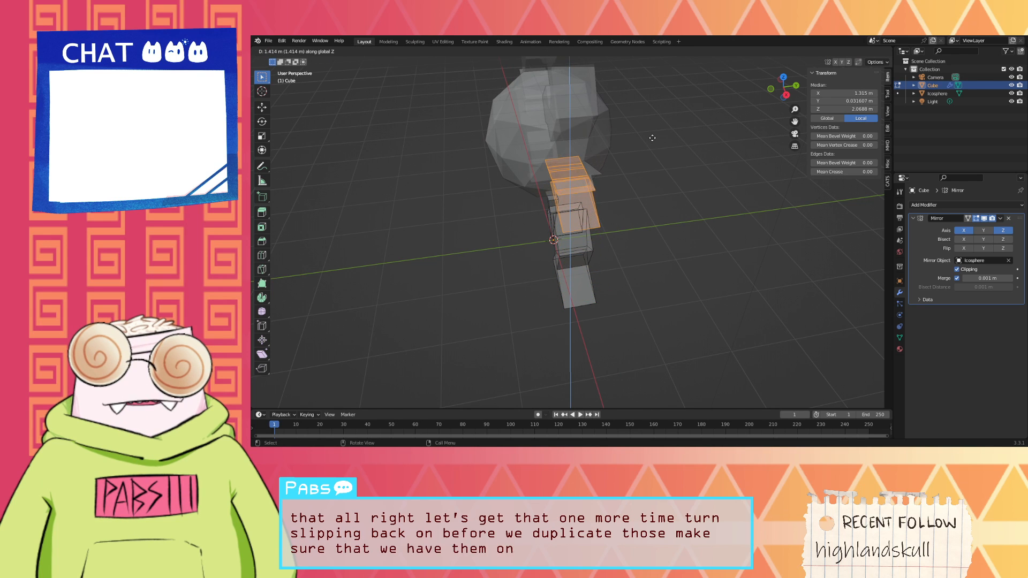
left_click(653, 122)
middle_click_drag(652, 122, 654, 244)
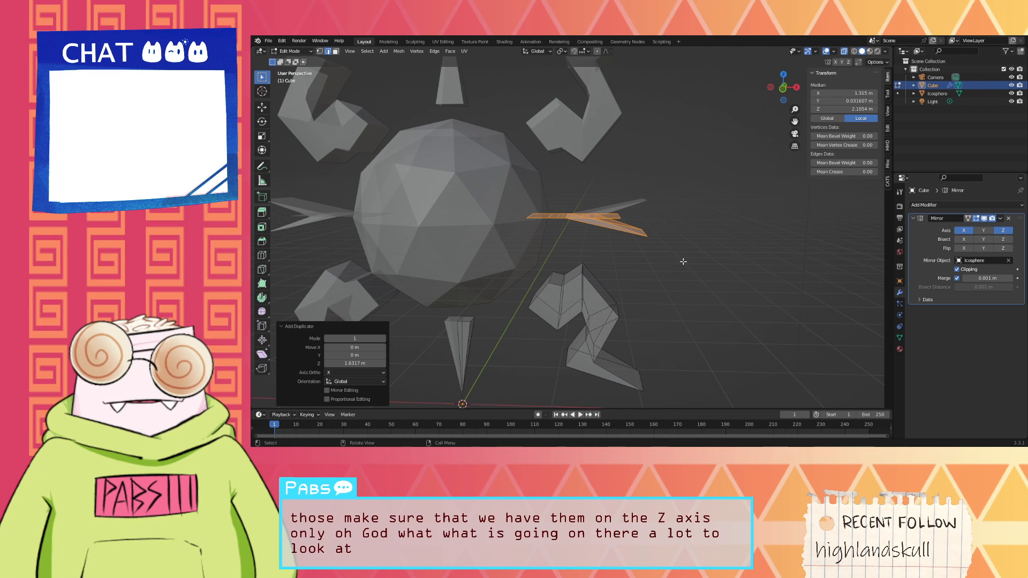
Step: Move the duplicated ray about 0.29 m outward in X and 0.3 m down, and select part of its inner arm
key("g")
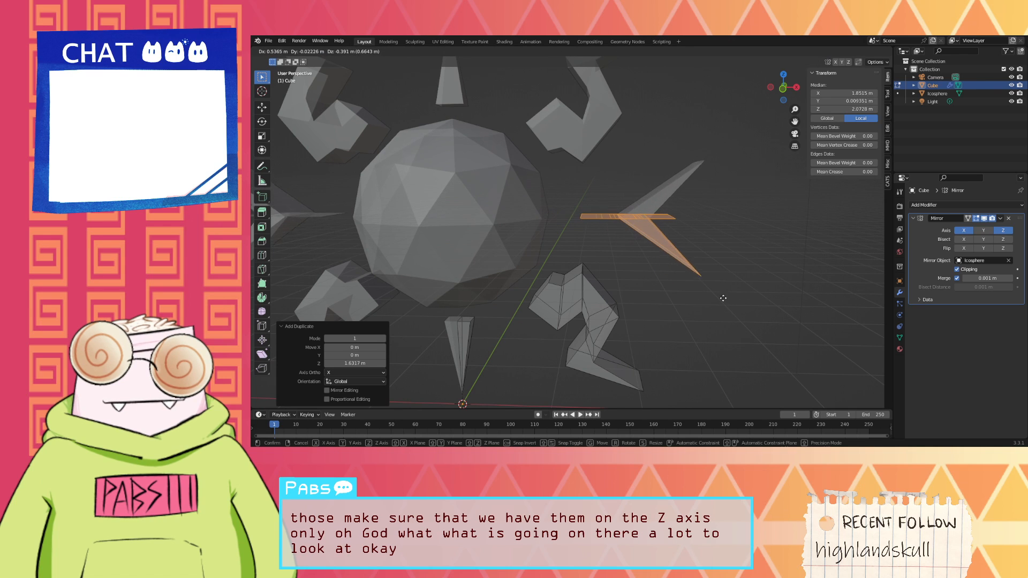
left_click(700, 289)
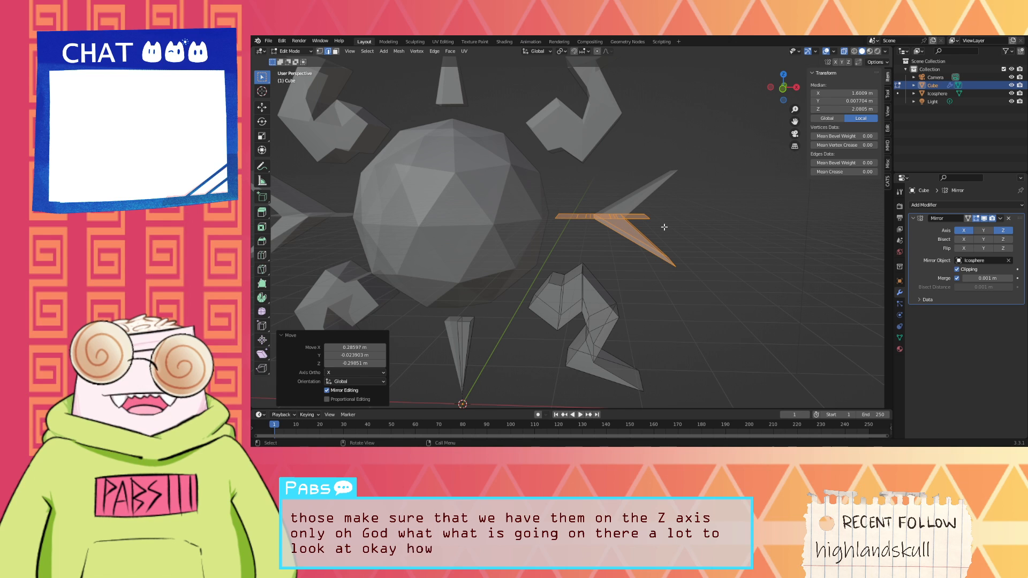
left_click_drag(558, 196, 593, 248)
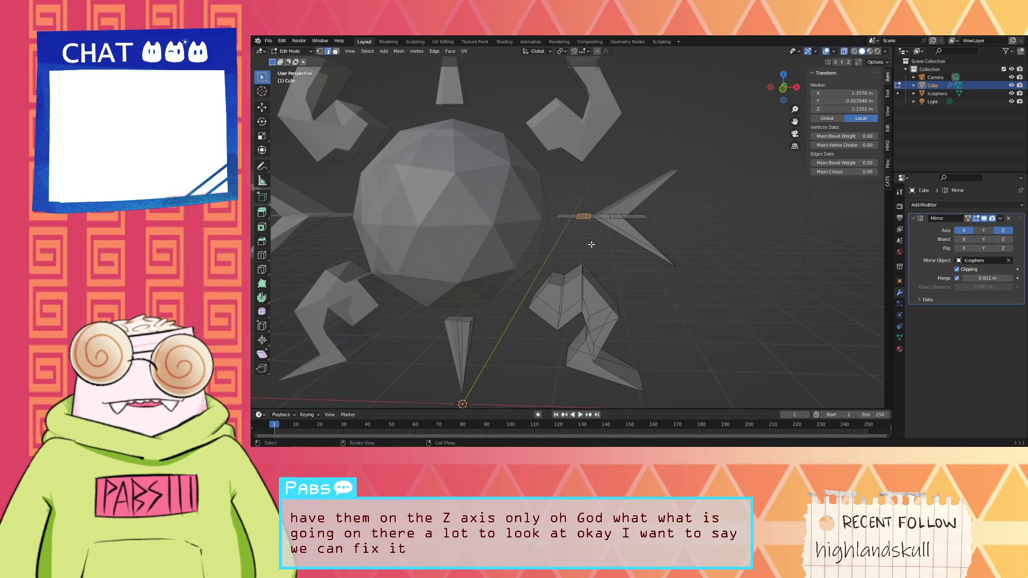
Step: Delete the flattened inner-end edges of the duplicated ray beside the sun body
middle_click_drag(578, 216, 583, 234)
left_click_drag(563, 199, 585, 255)
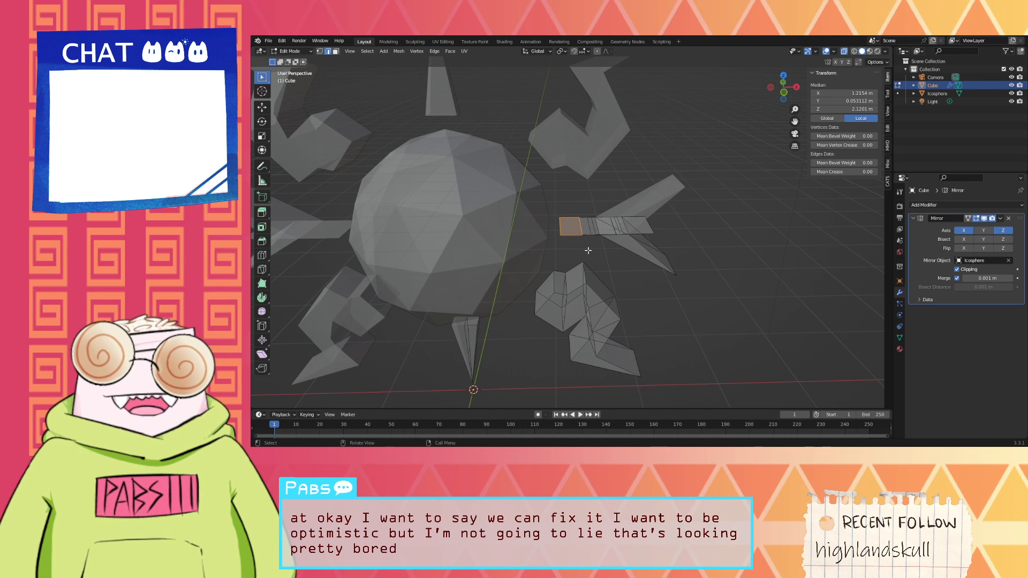
key("x")
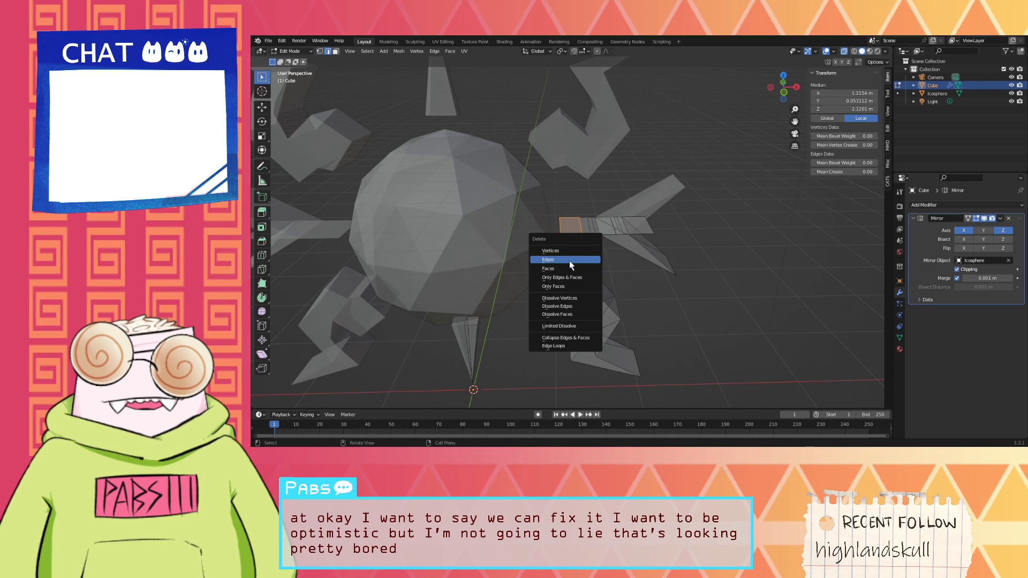
left_click(570, 262)
left_click_drag(552, 202, 585, 251)
key("x")
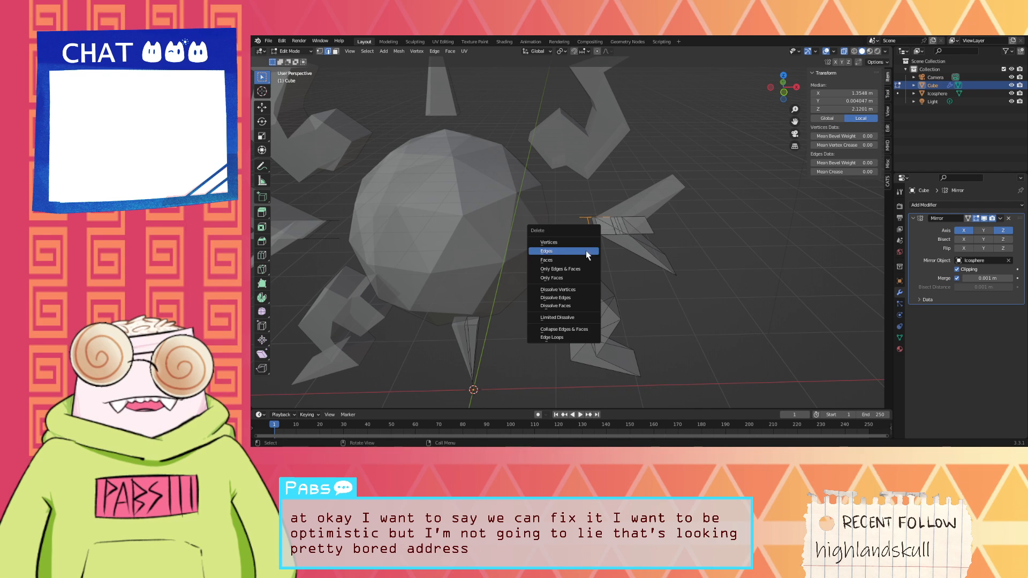
left_click(571, 260)
Step: Delete the leftover single edges at the inner end of the duplicated side ray
middle_click_drag(570, 260, 578, 258)
left_click(579, 251)
key("x")
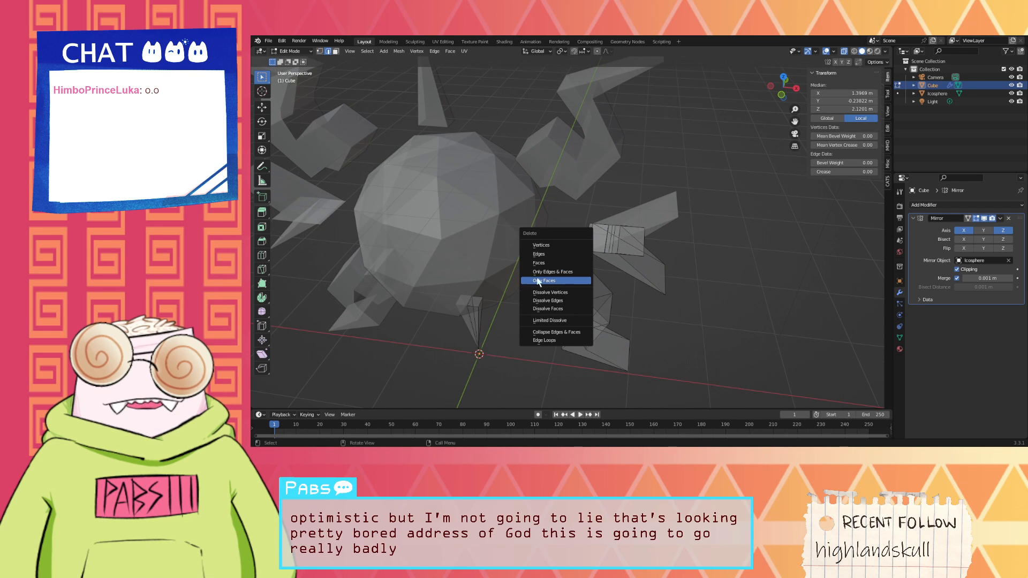
left_click(562, 262)
middle_click_drag(629, 258, 635, 229)
left_click(589, 220)
key("x")
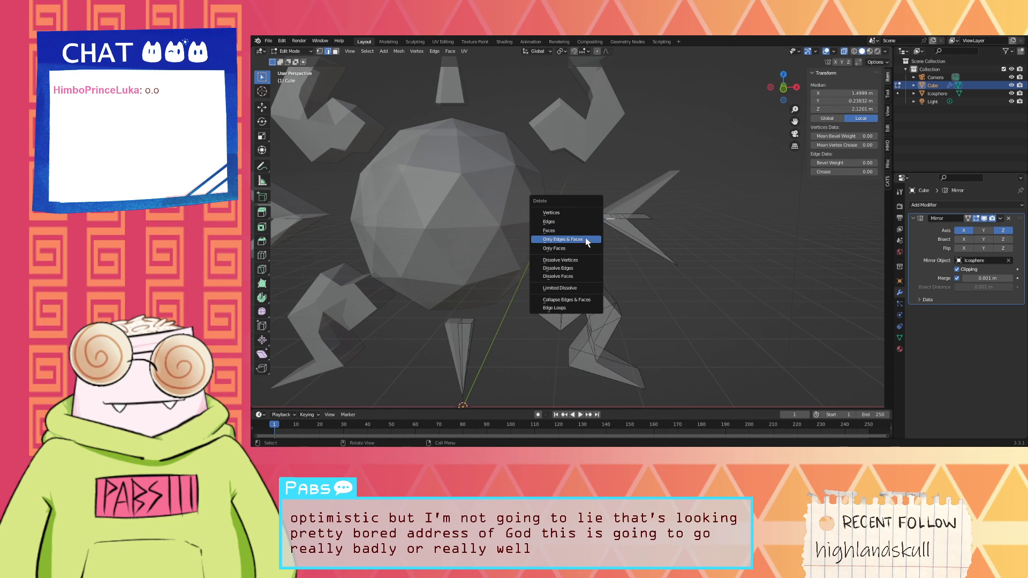
left_click(579, 222)
Step: Undo the edge deletions and the ray duplication, keeping only the complete original zigzag ray with nothing selected
key("ctrl+z")
key("ctrl+z")
key("ctrl+z")
key("ctrl+z")
key("ctrl+z")
key("ctrl+z")
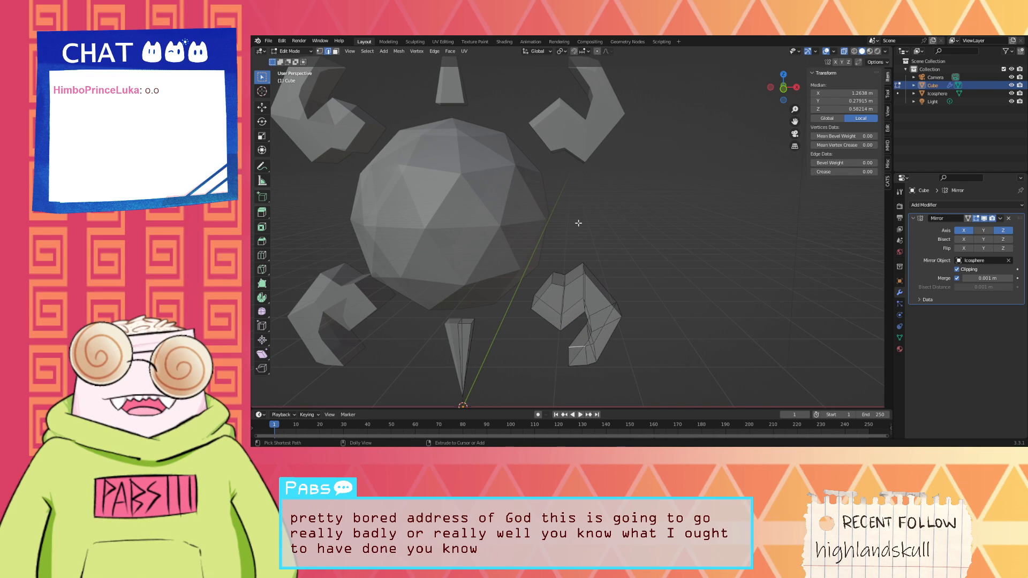
key("ctrl+shift+z")
key("ctrl+shift+z")
key("ctrl+shift+z")
key("ctrl+z")
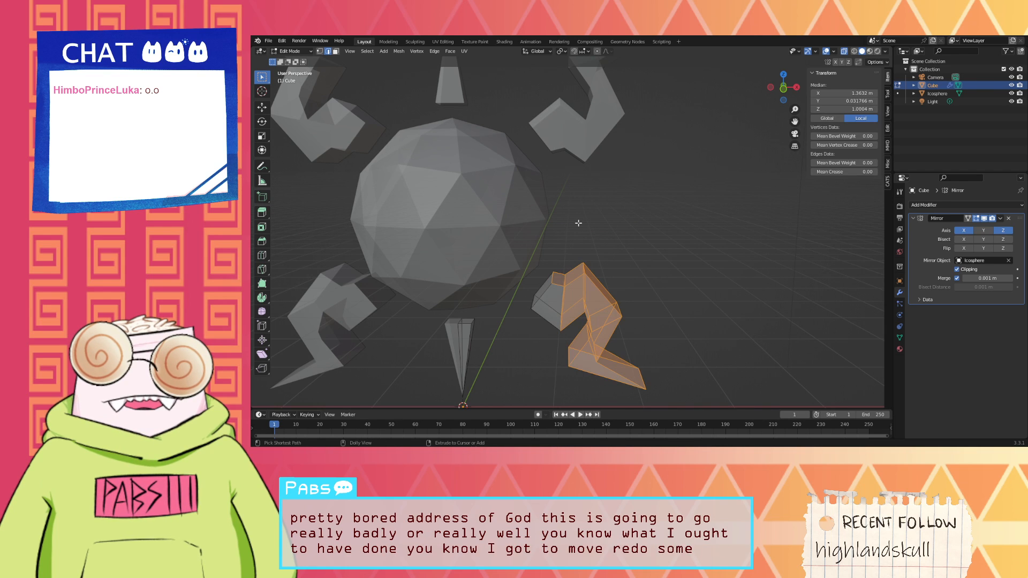
key("ctrl+shift+z")
key("ctrl+z")
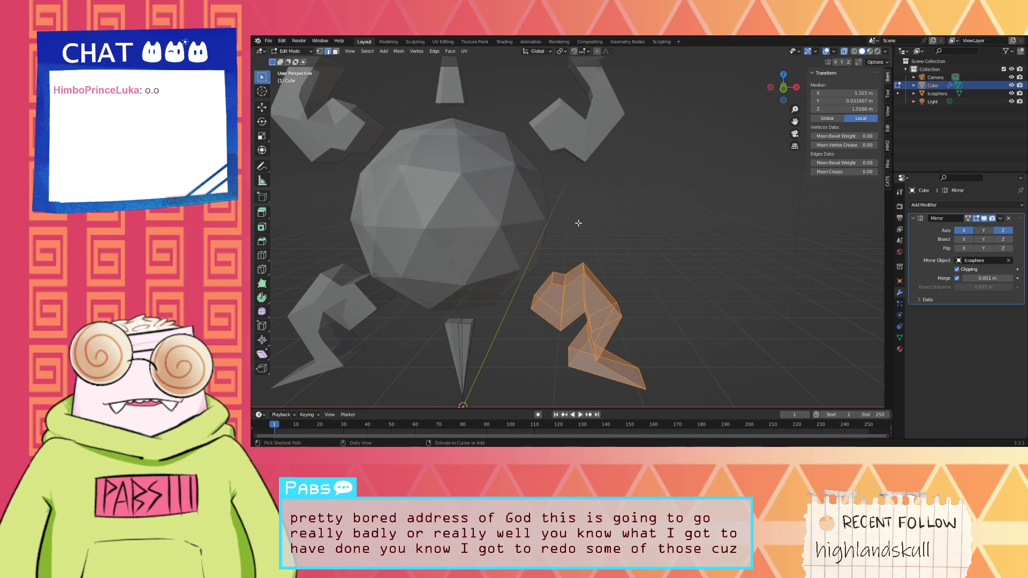
key("ctrl+z")
key("ctrl+shift+z")
key("ctrl+shift+z")
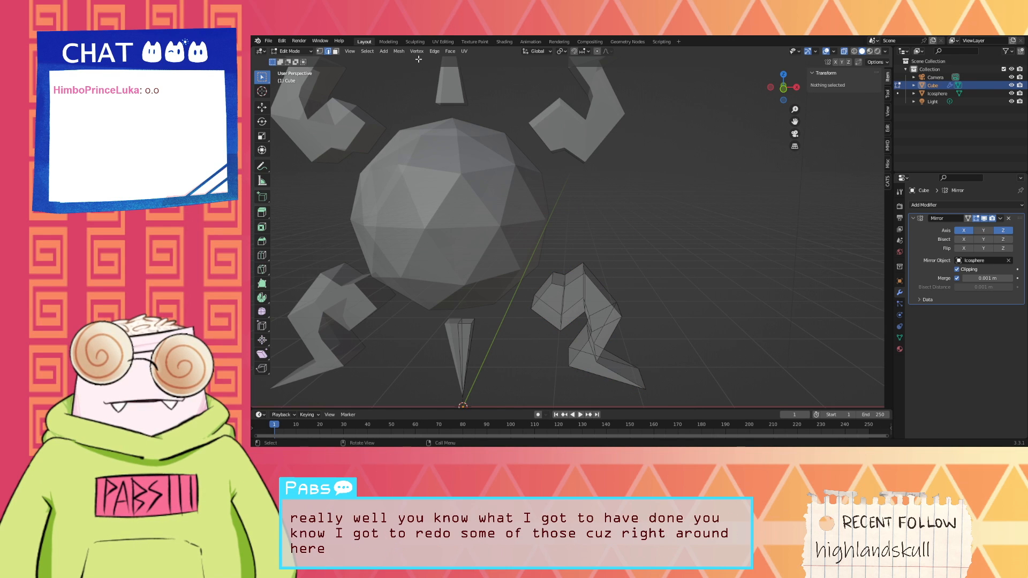
Step: Add a 2 m cube to the mesh and move it about 2.54 m in X, 0.11 m in Y and 0.8 m in Z
left_click(394, 51)
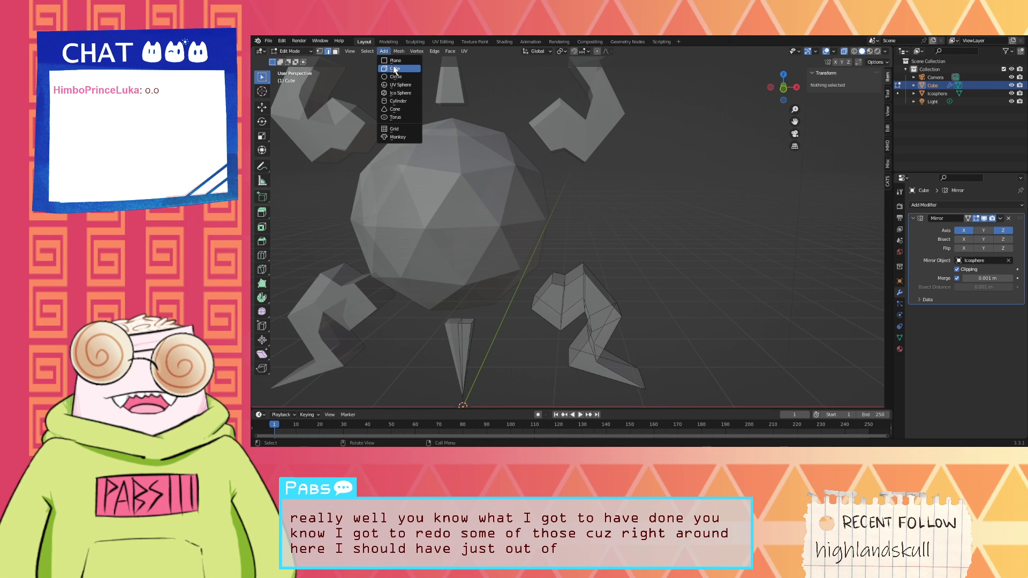
left_click(396, 68)
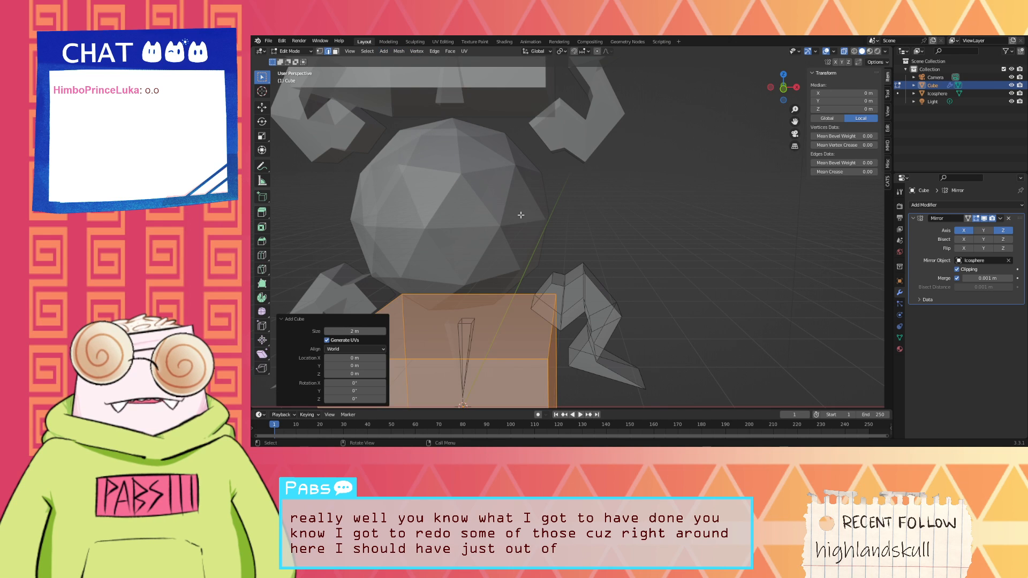
scroll(538, 252, "down", 3)
key("g")
key("x")
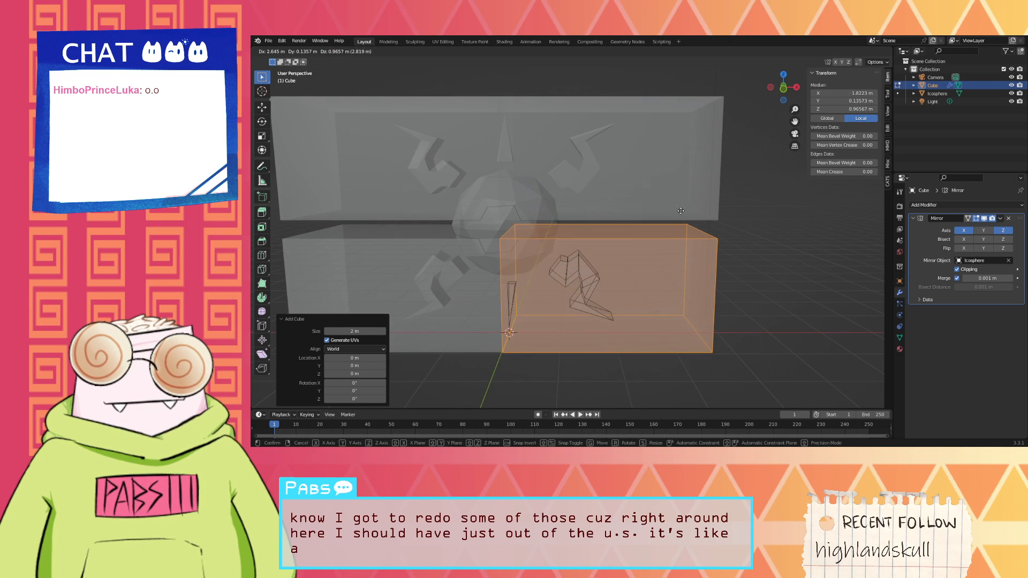
left_click(670, 227)
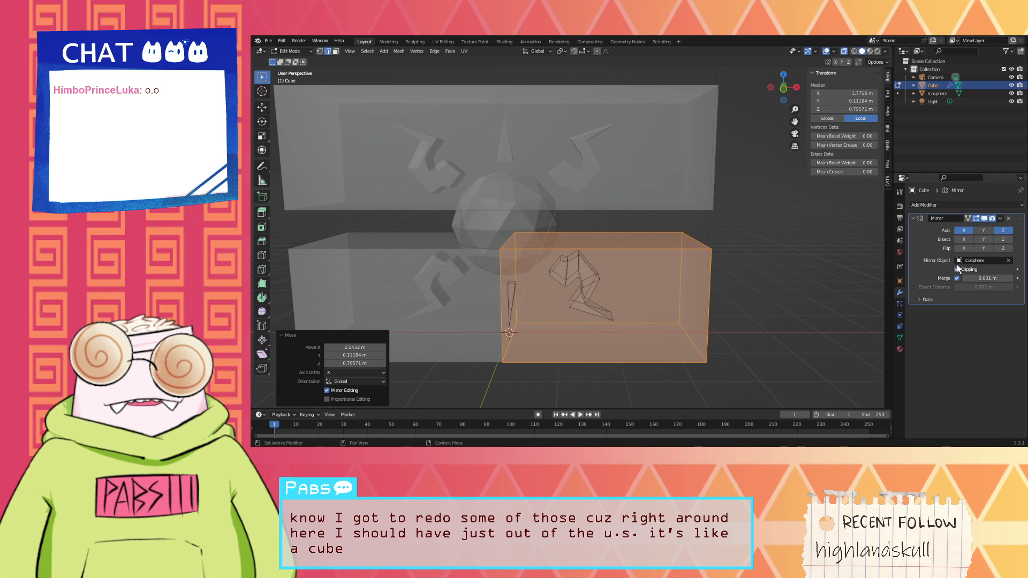
Step: Disable the Mirror modifier's clipping and move the cube about 2.45 m outward in X and 0.18 m up, clear of the rays
key("g")
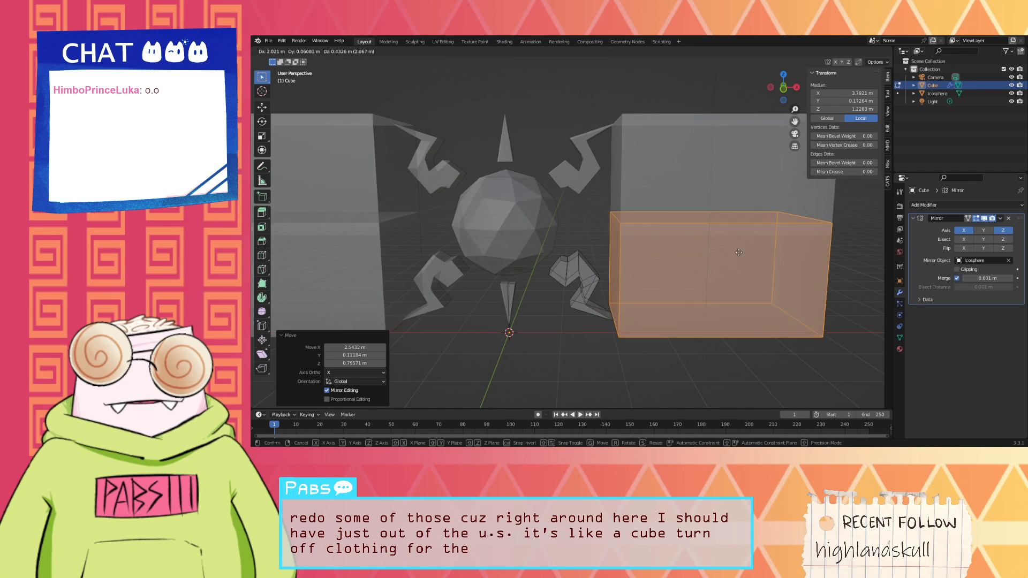
left_click(736, 211)
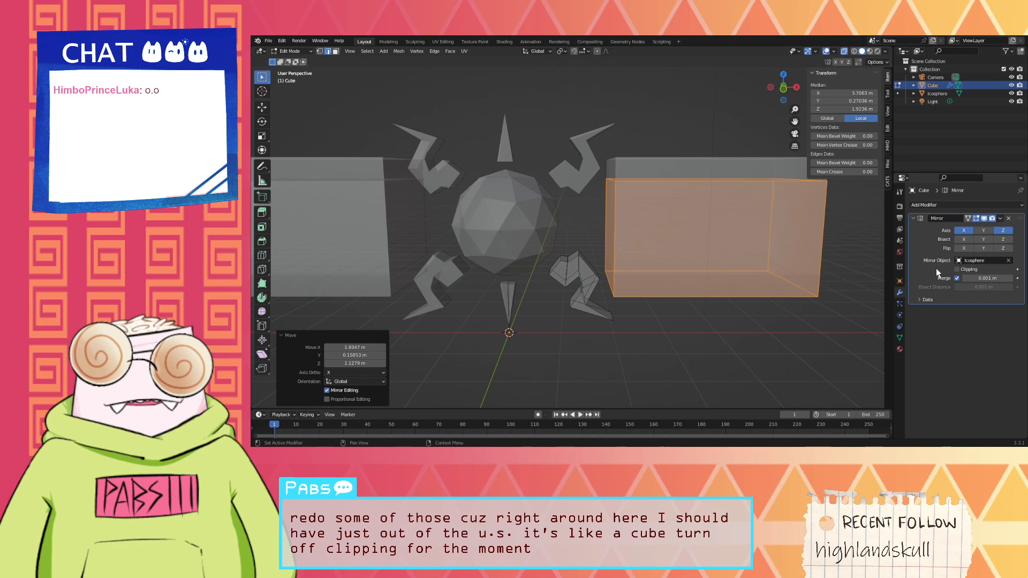
key("g")
key("z")
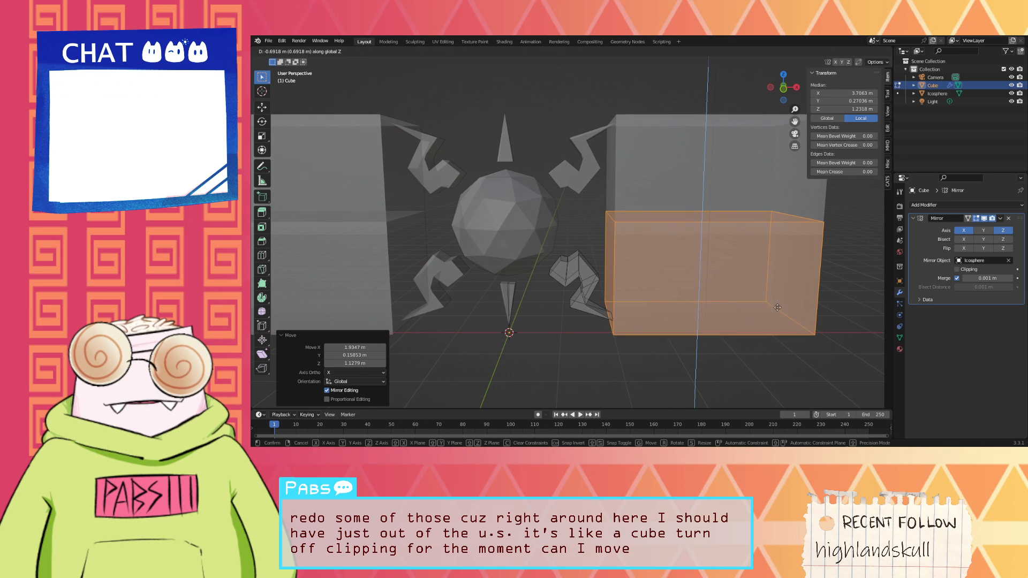
left_click(780, 320)
key("g")
key("x")
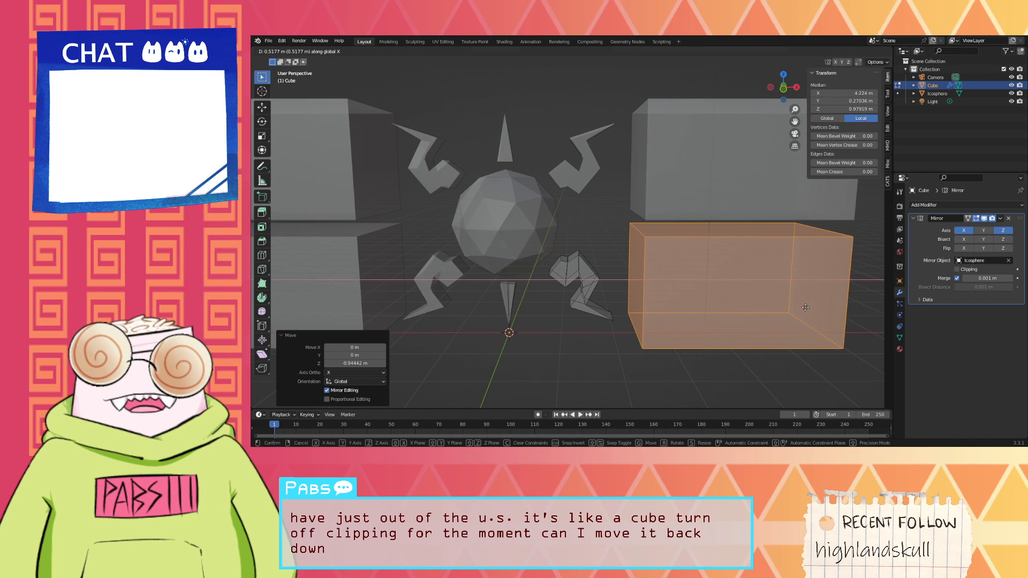
left_click(807, 307)
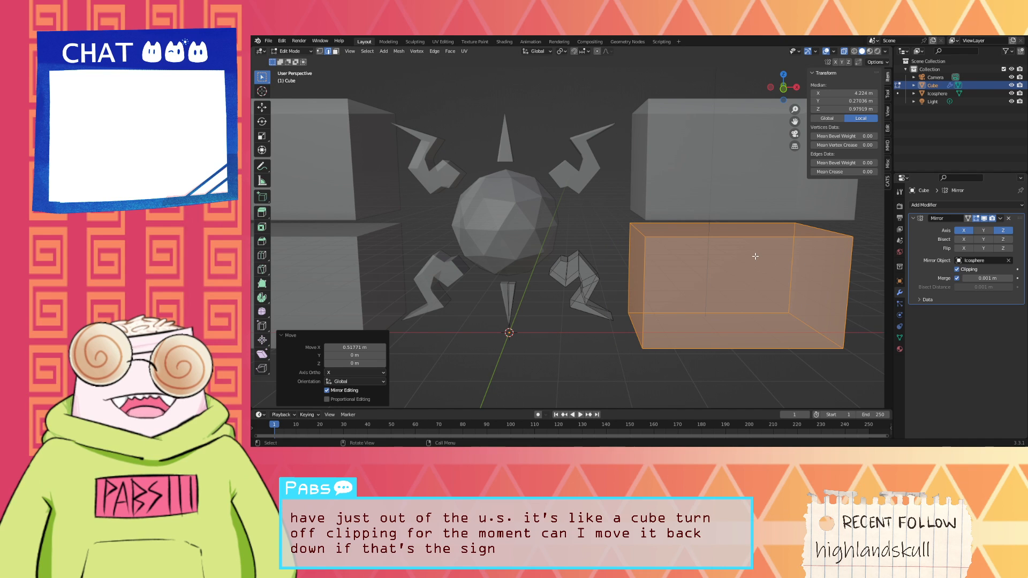
Step: Enable Mirror clipping, raise the cube about 1.67 m against the mirror plane, and move it about 1.12 m toward the sun along X
key("g")
key("x")
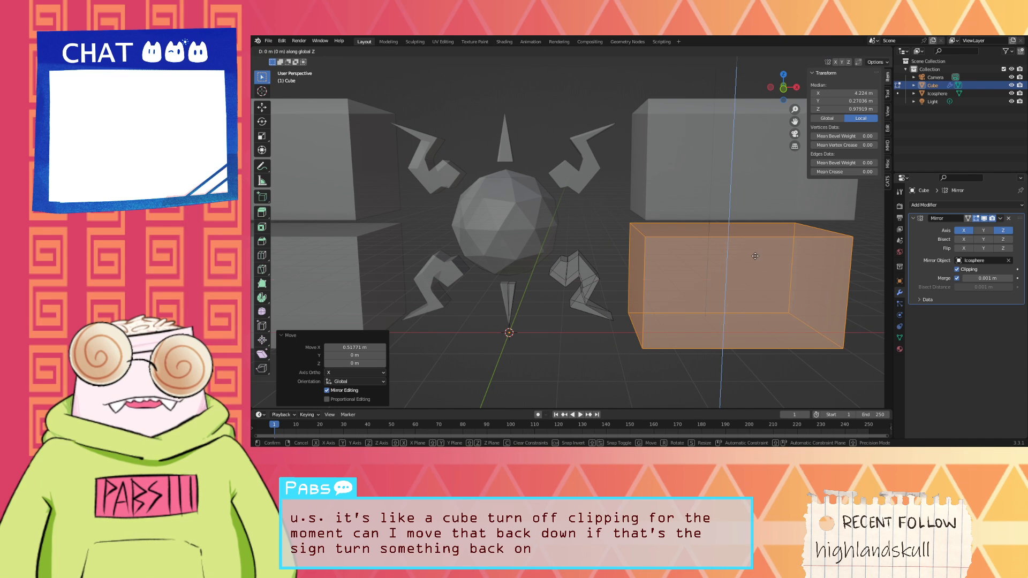
left_click(754, 171)
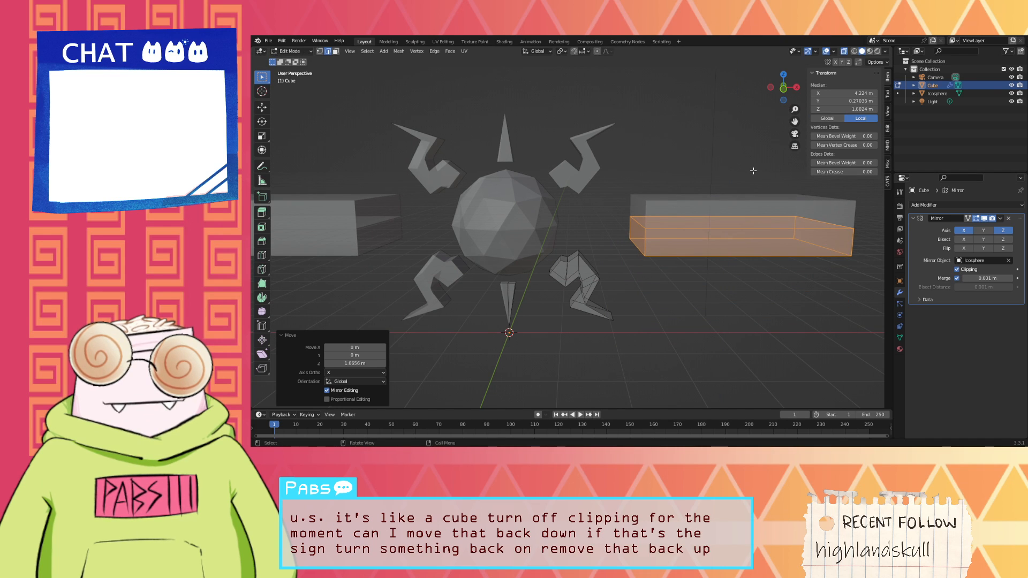
key("g")
key("x")
left_click(695, 170)
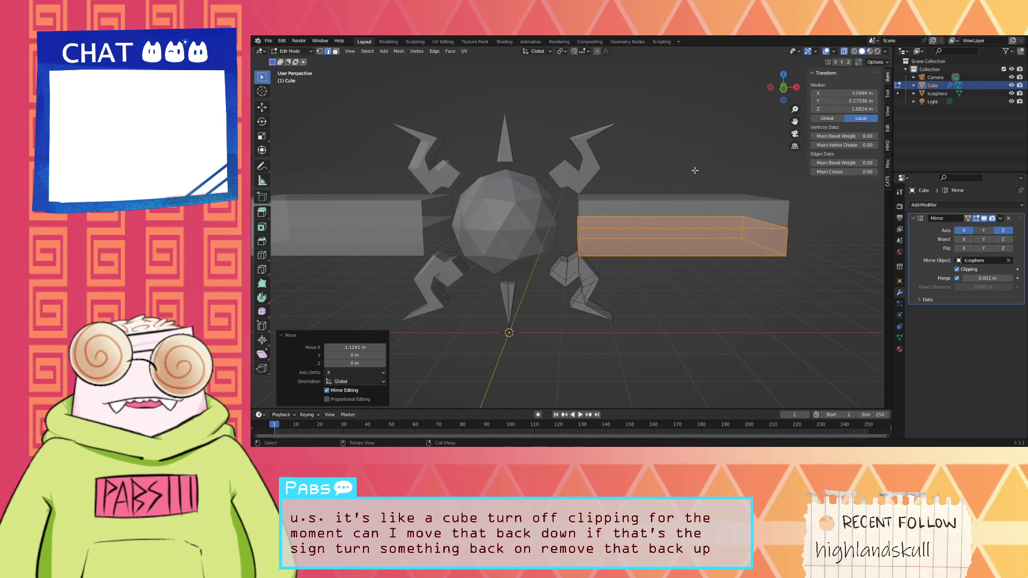
key("s")
left_click(656, 229)
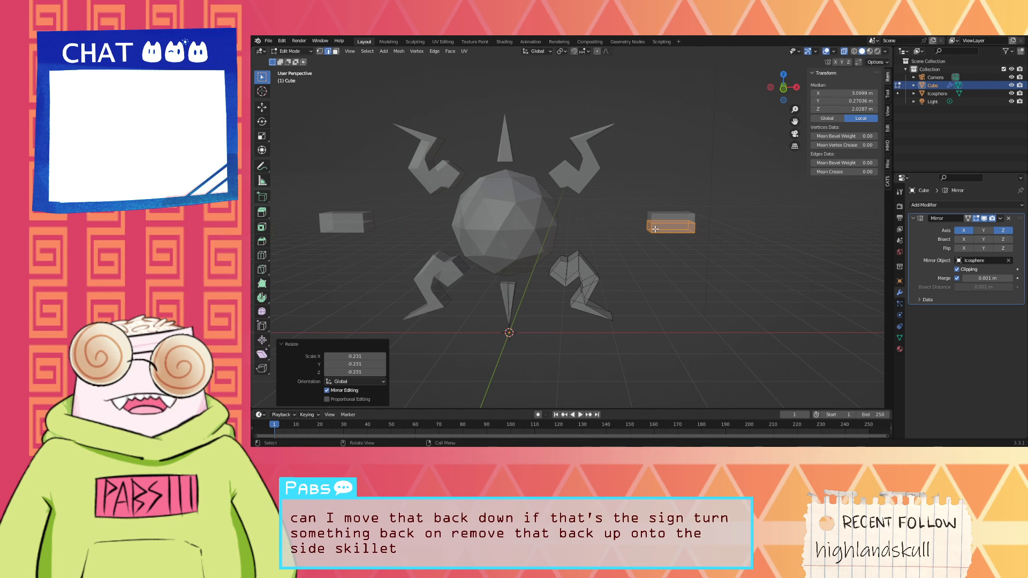
key("shift+d")
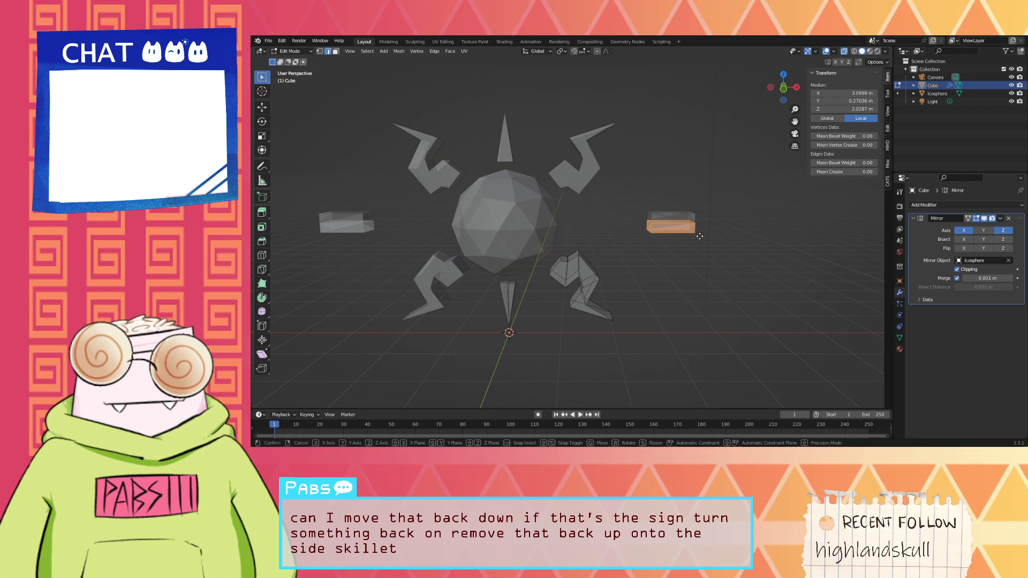
right_click(699, 236)
key("ctrl+z")
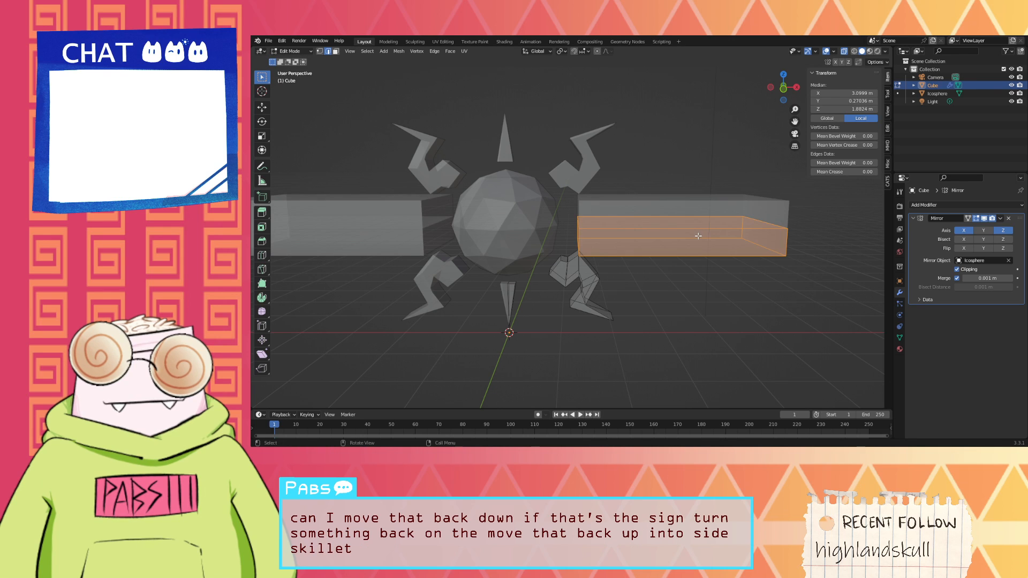
Step: Scale the cube by about 0.223 and move it about 1.46 m along X toward the sun body
key("s")
left_click(675, 229)
key("g")
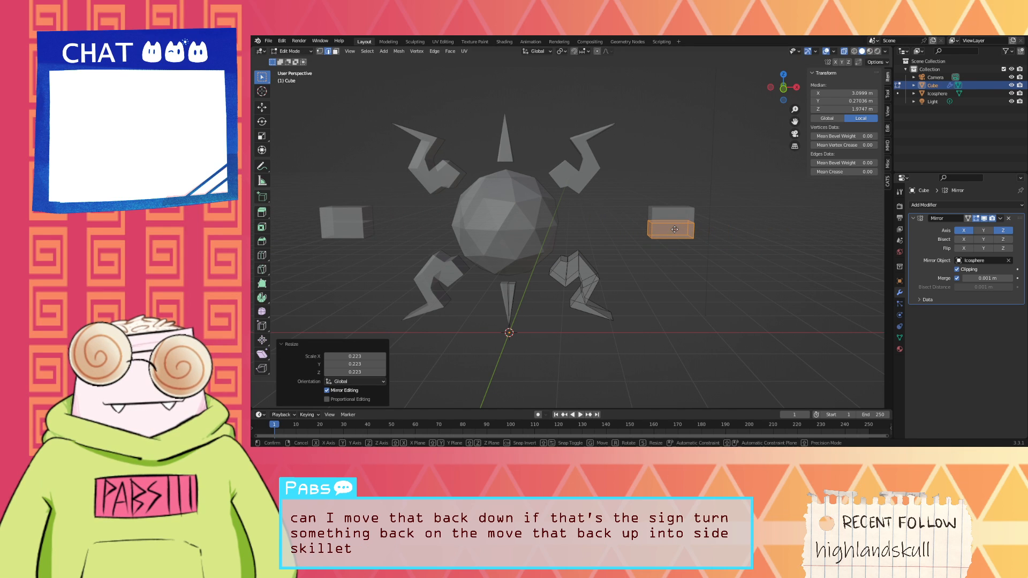
key("g")
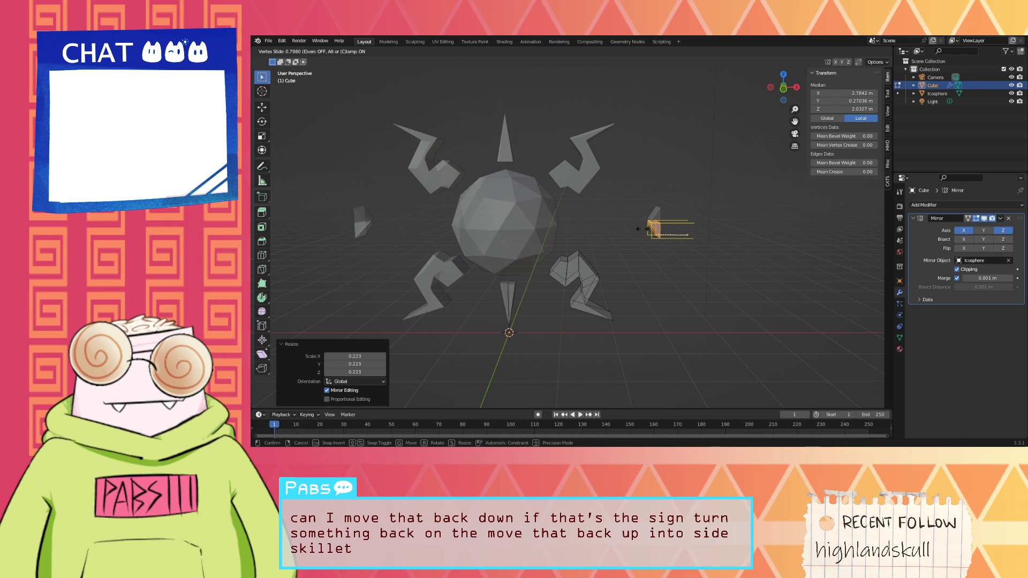
key("Escape")
key("a")
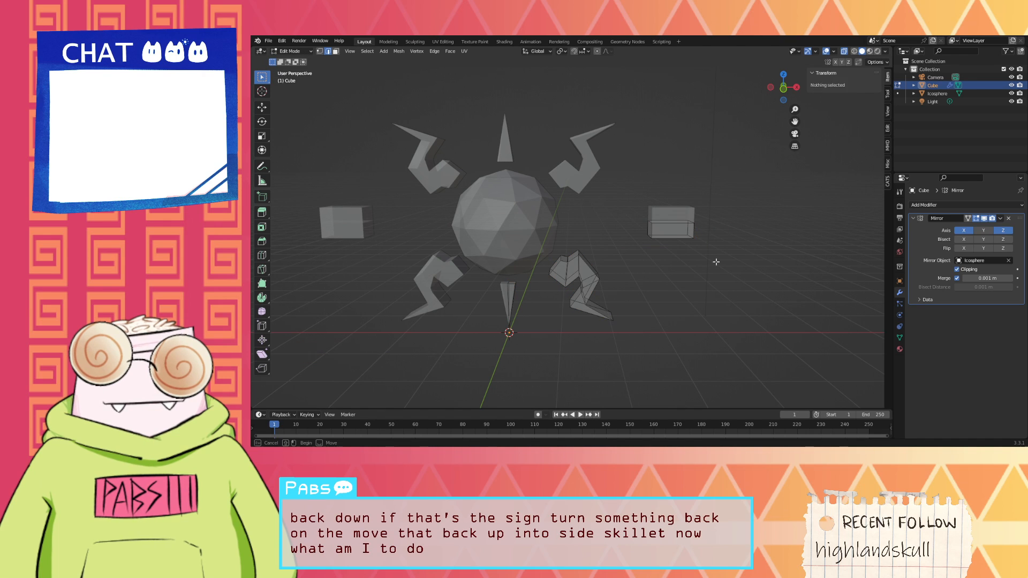
left_click_drag(717, 262, 638, 201)
key("g")
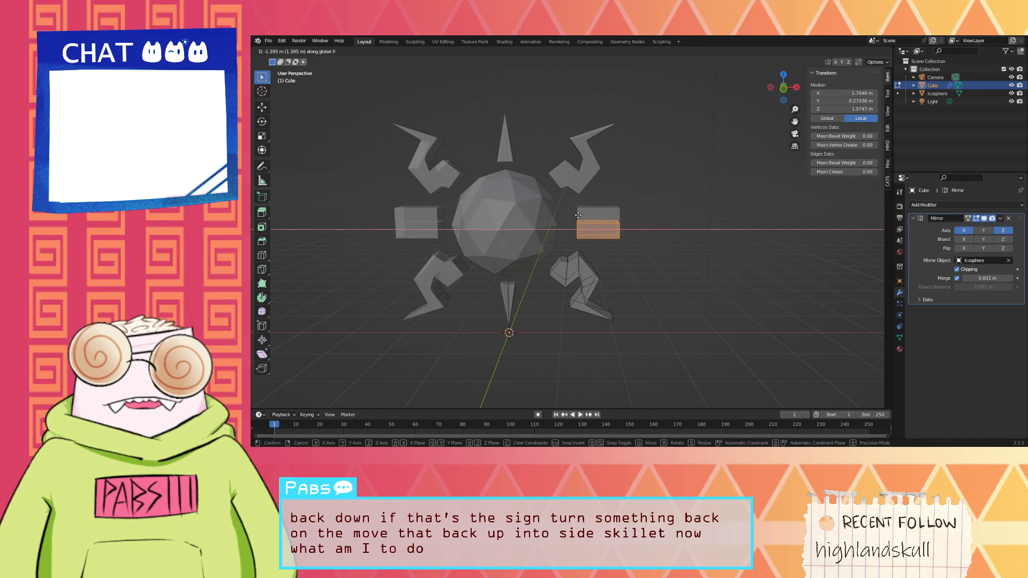
left_click(576, 213)
Step: Select the vertices of the small cube's outer face and merge them at center to form a pointed tip
scroll(603, 207, "up", 2)
scroll(604, 208, "up", 2)
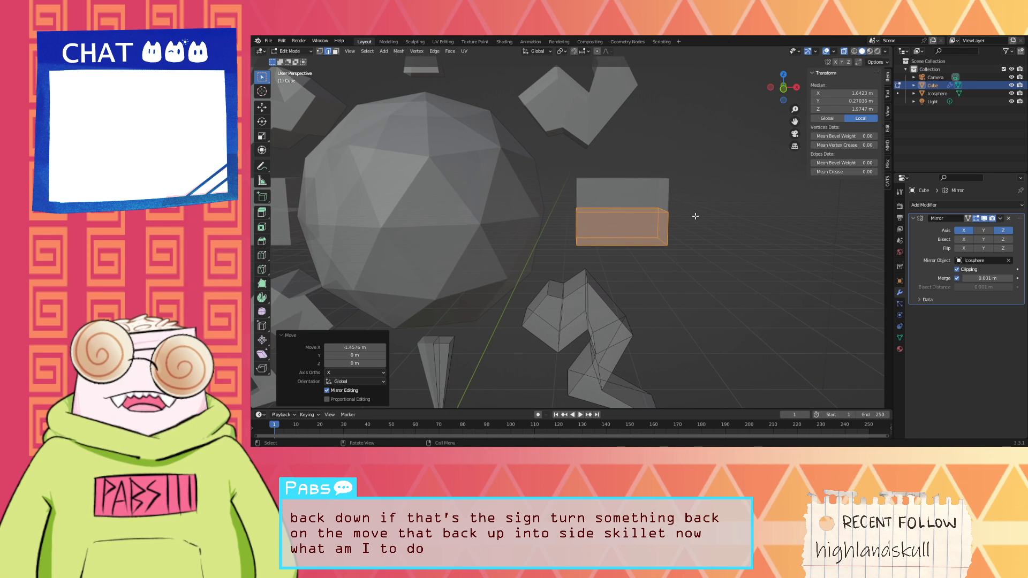
middle_click_drag(719, 214, 690, 293)
left_click(661, 264)
left_click_drag(689, 294, 649, 194)
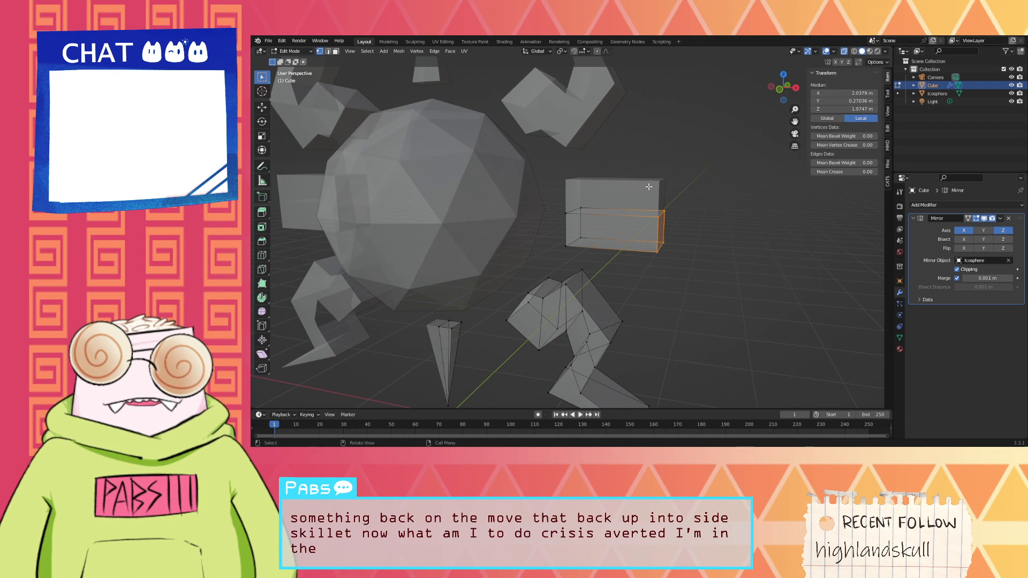
key("m")
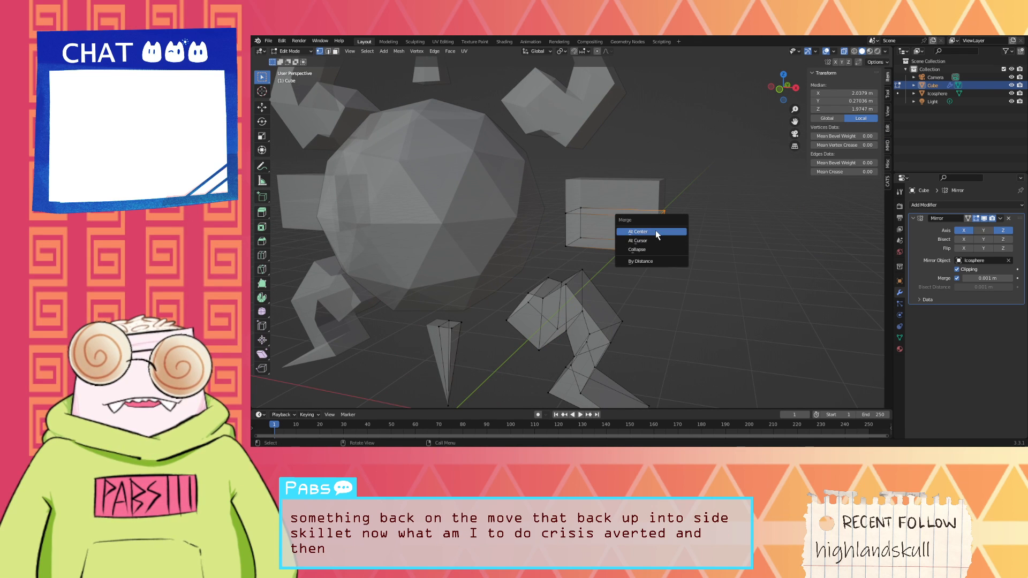
left_click(655, 231)
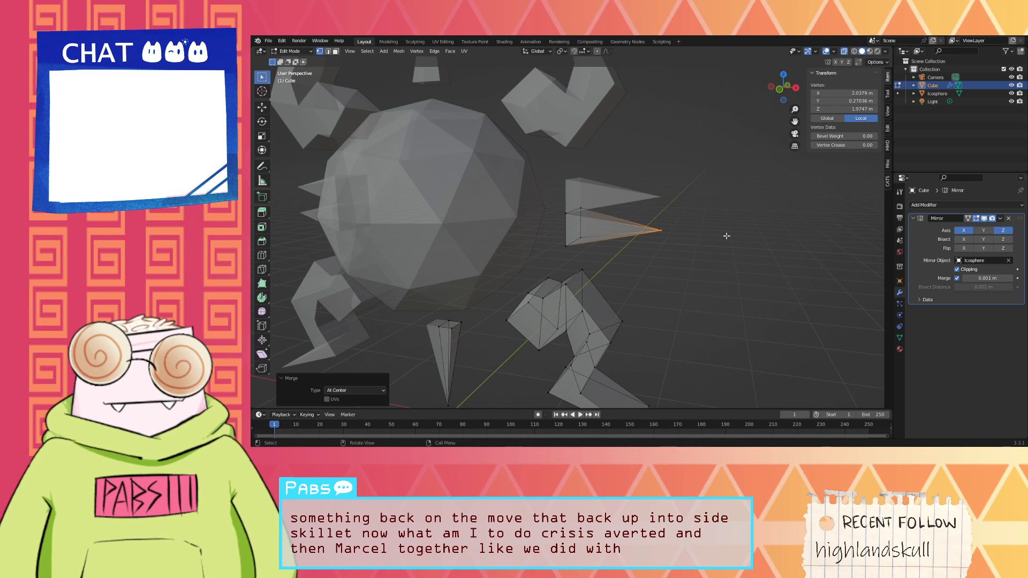
Step: Move the side spike's tip vertex up along Z to the mirror plane
key("g")
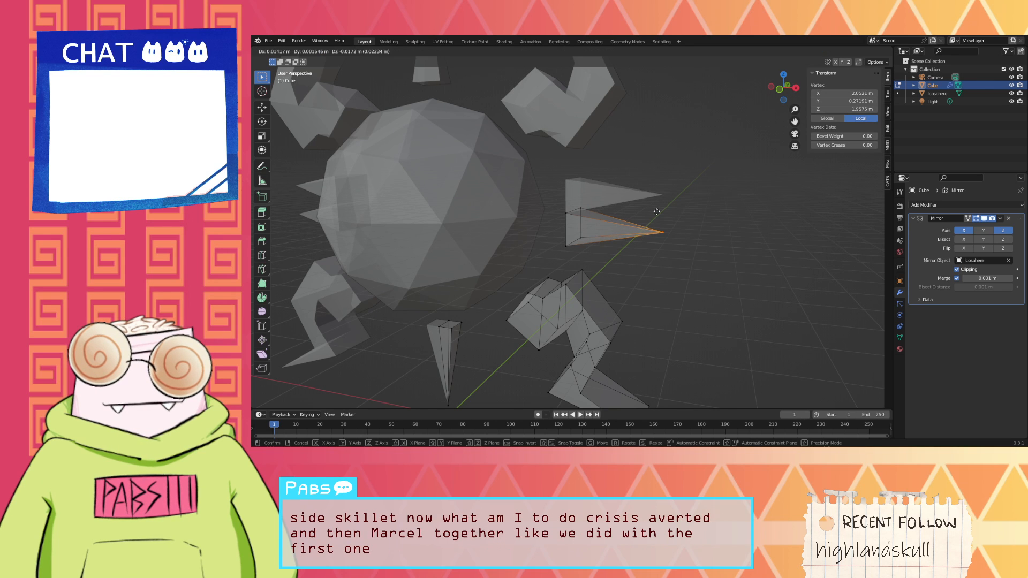
key("z")
left_click(668, 163)
Step: Select the side spike's base vertices and move them about 0.11 m up along Z to slim the spike
middle_click_drag(701, 194, 721, 196)
left_click_drag(597, 257, 550, 182)
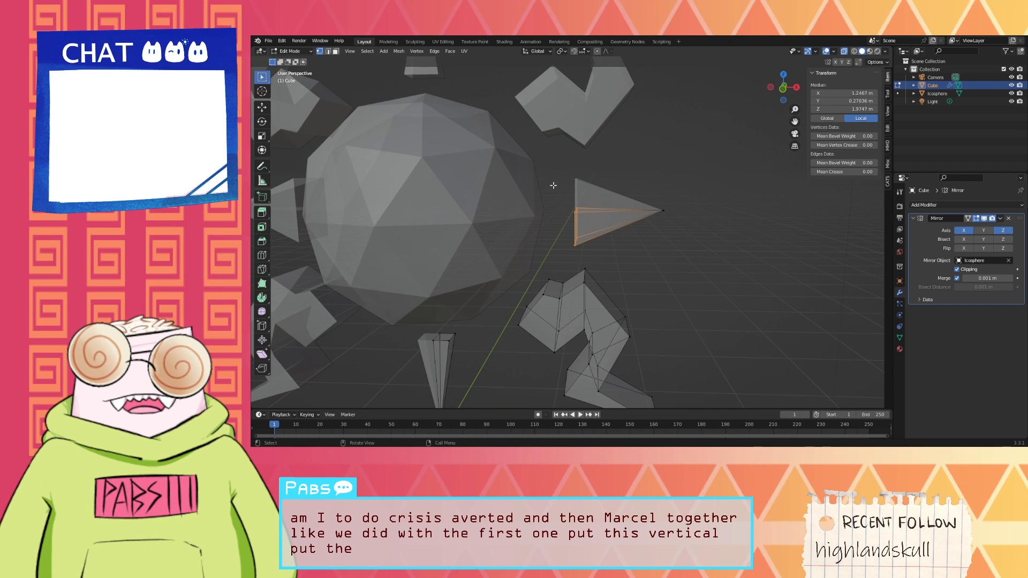
key("g")
key("z")
left_click(554, 174)
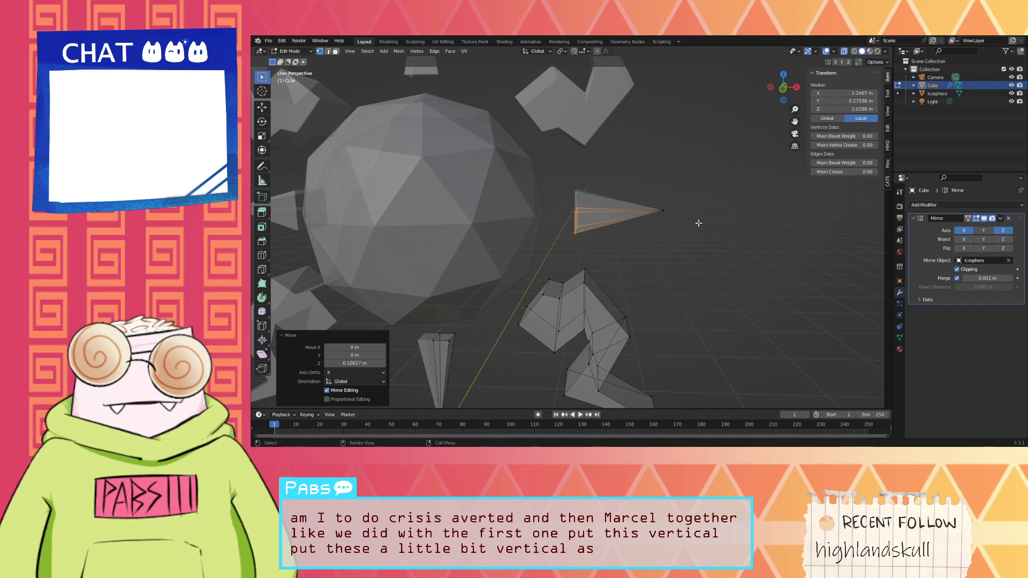
Step: Lengthen the side spike by moving its tip vertex about 0.82 m outward along X
left_click_drag(706, 246, 647, 190)
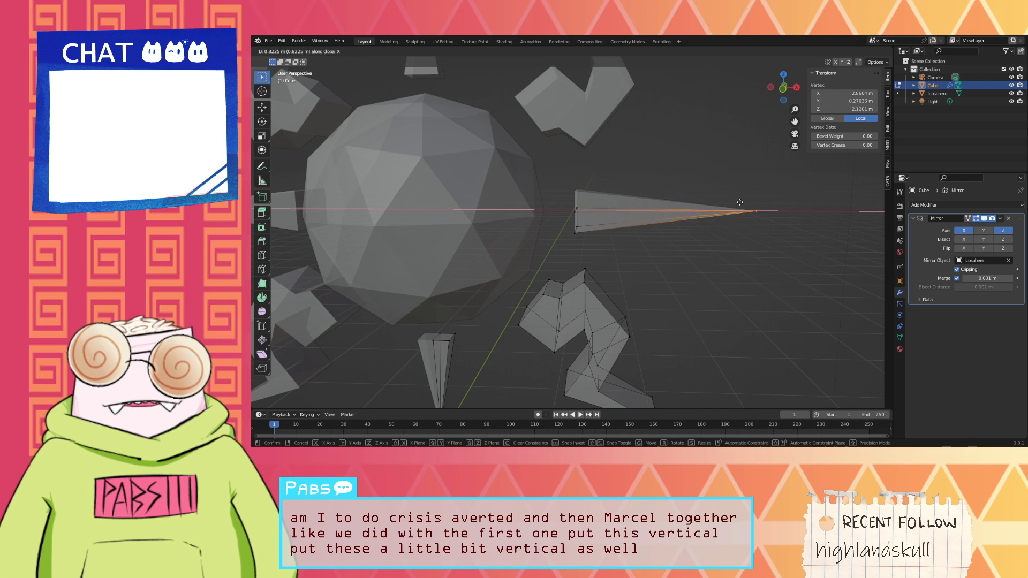
left_click(739, 202)
scroll(676, 215, "down", 5)
scroll(676, 214, "up", 3)
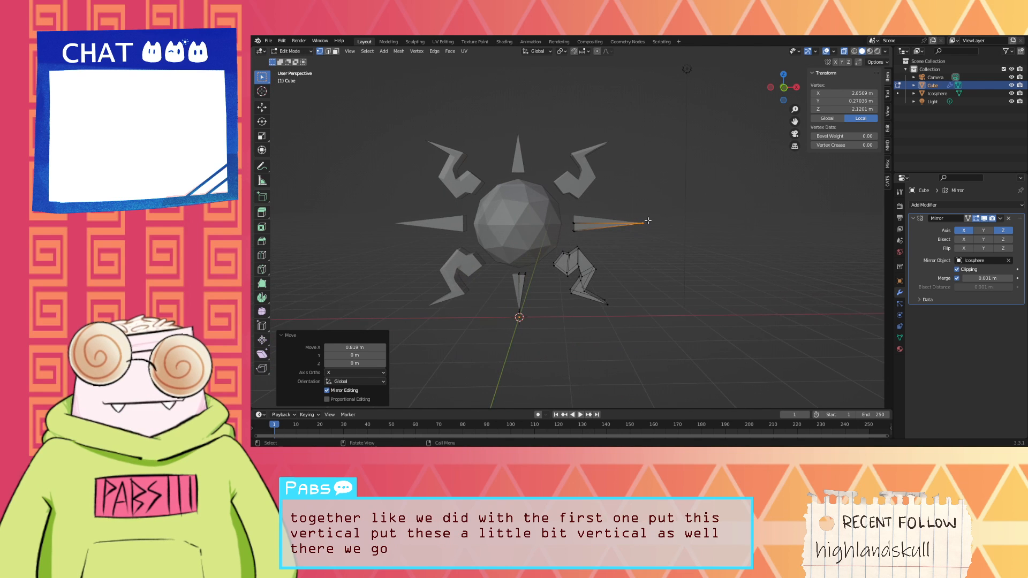
middle_click_drag(663, 222, 654, 222)
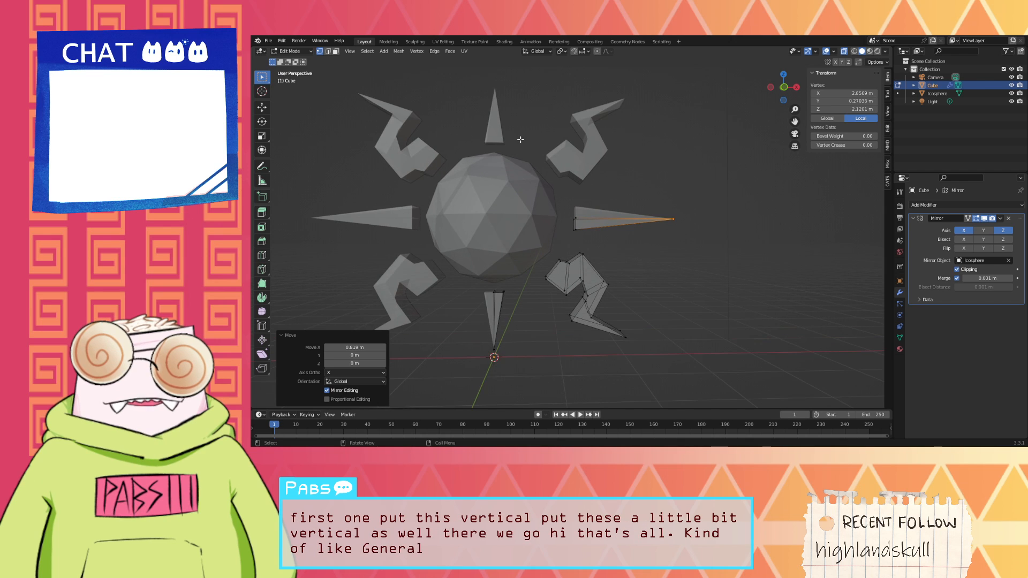
scroll(563, 198, "down", 1)
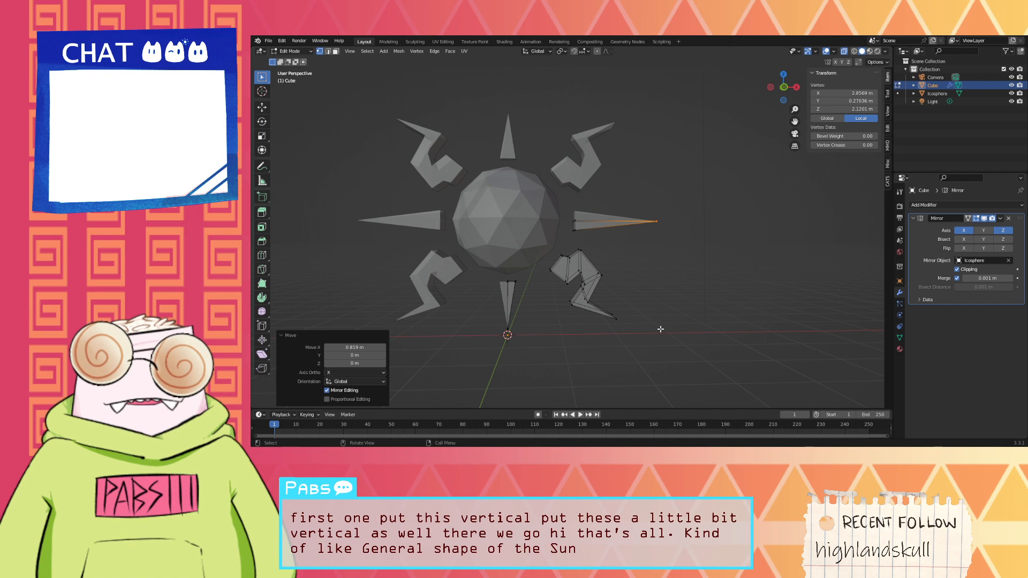
left_click_drag(661, 330, 546, 166)
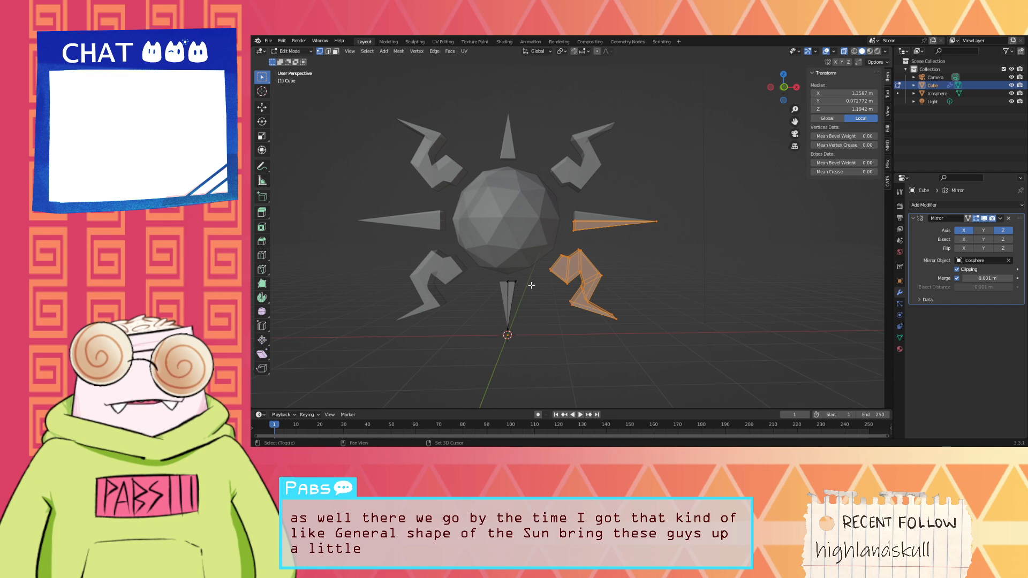
left_click_drag(532, 286, 482, 261, "shift")
key("g")
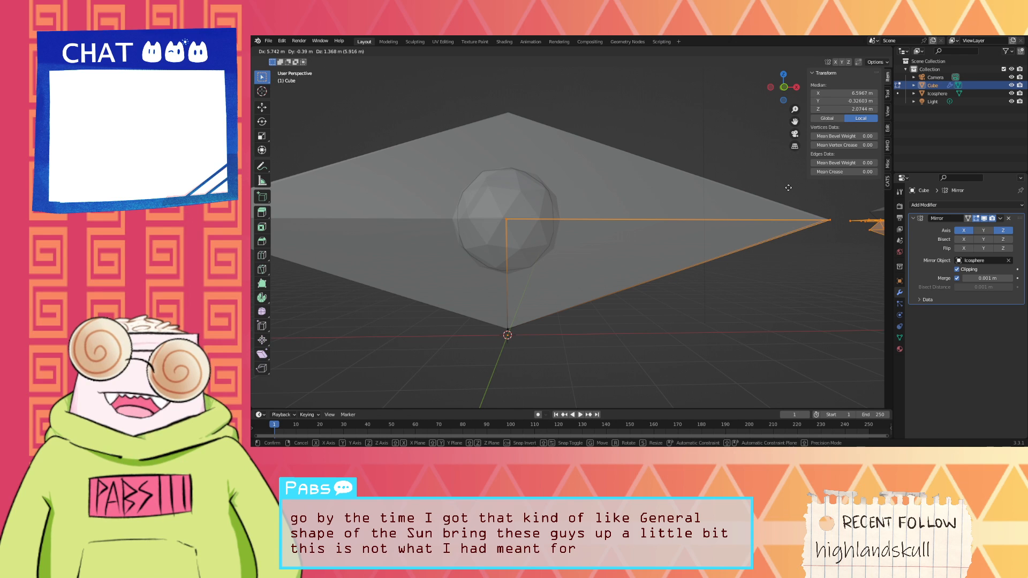
key("Escape")
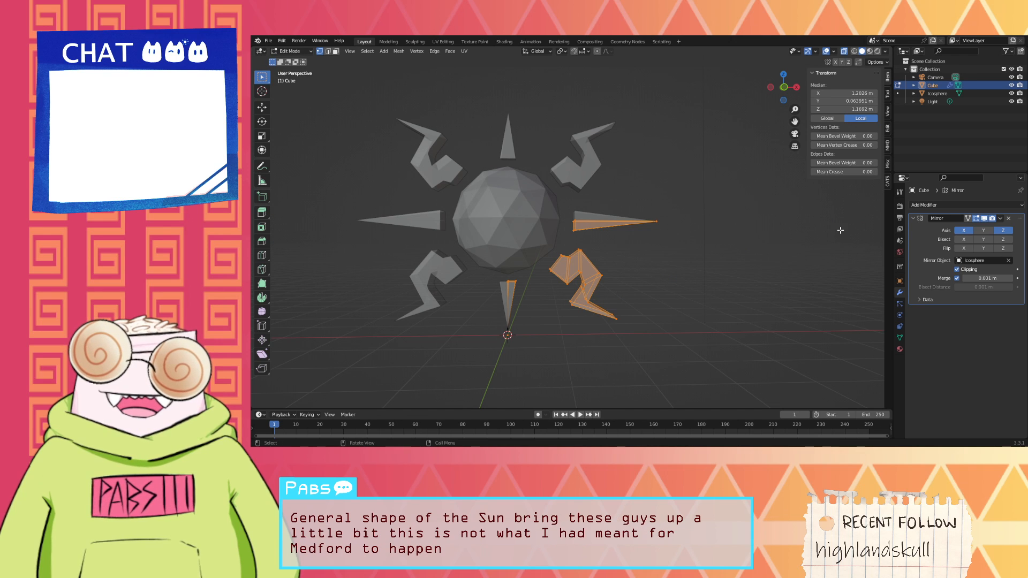
Step: Shorten the side spike by moving its tip vertex about 0.34 m inward along X, plus a little more in a second move
left_click(799, 231)
left_click(657, 221)
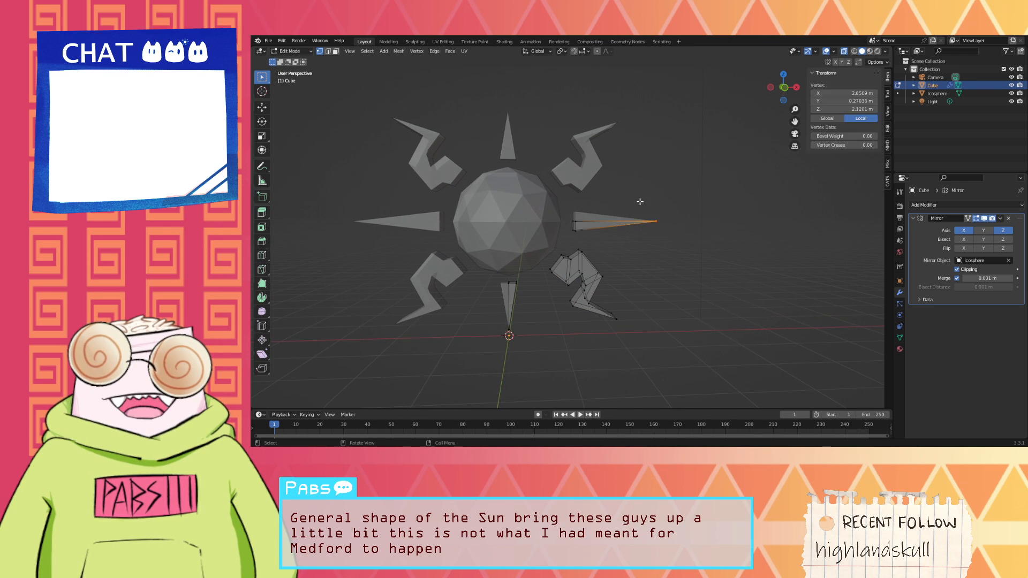
key("g")
key("x")
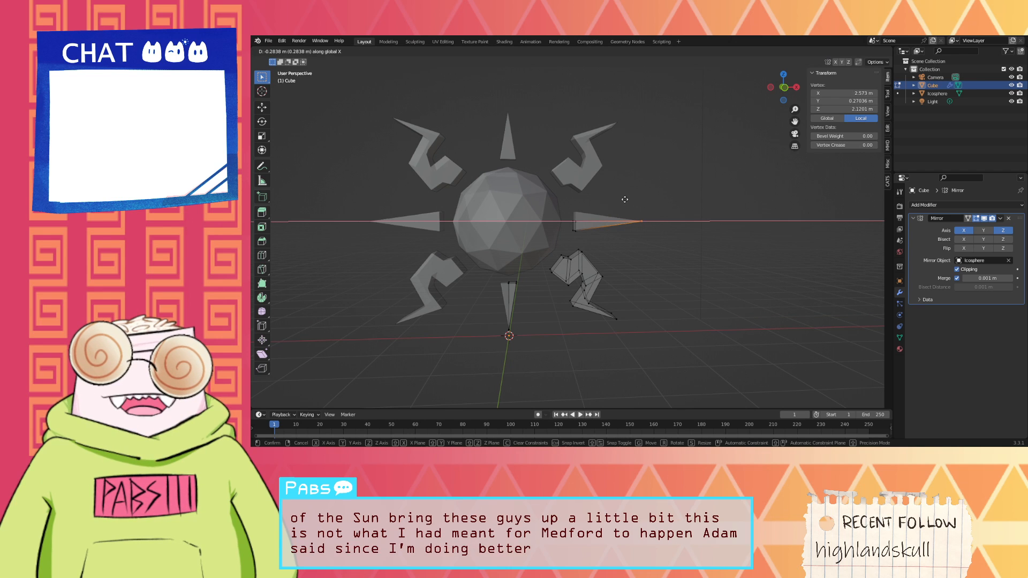
left_click(622, 199)
key("g")
key("x")
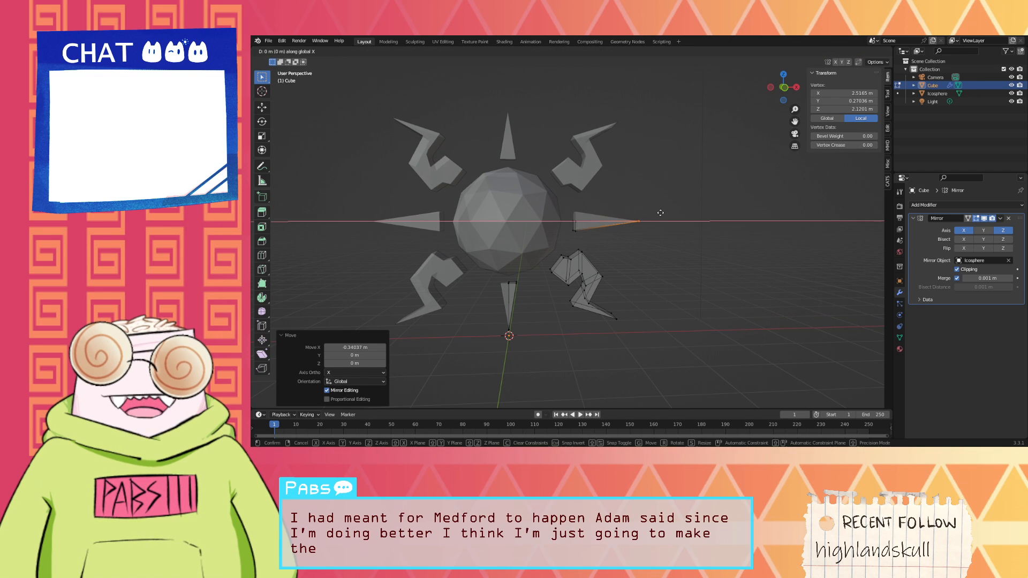
left_click(648, 212)
left_click(659, 213)
mouse_move(658, 213)
middle_mouse_down()
mouse_move(675, 204)
mouse_move(652, 188)
mouse_move(657, 213)
middle_mouse_up()
scroll(656, 213, "down", 3)
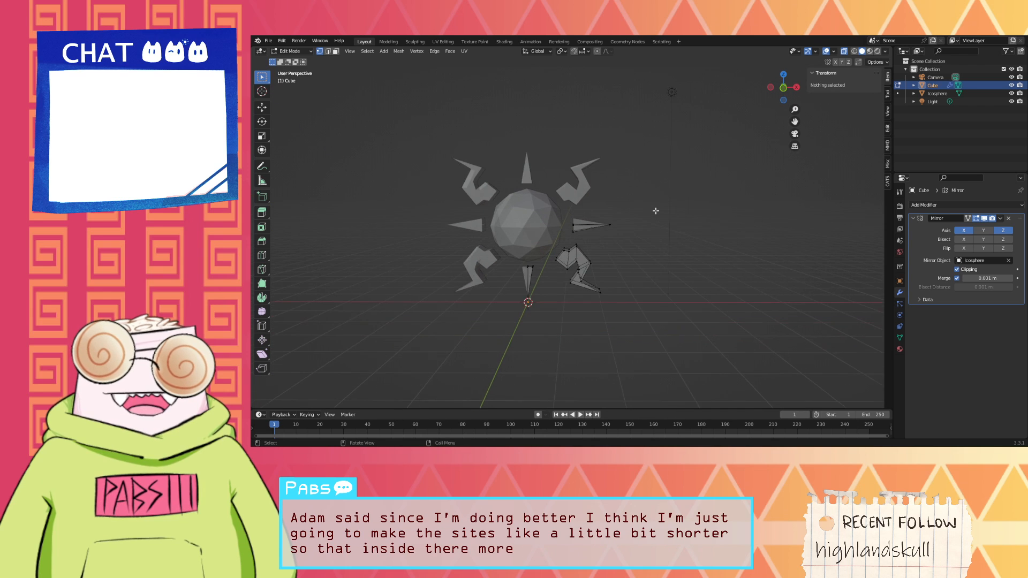
scroll(656, 209, "up", 2)
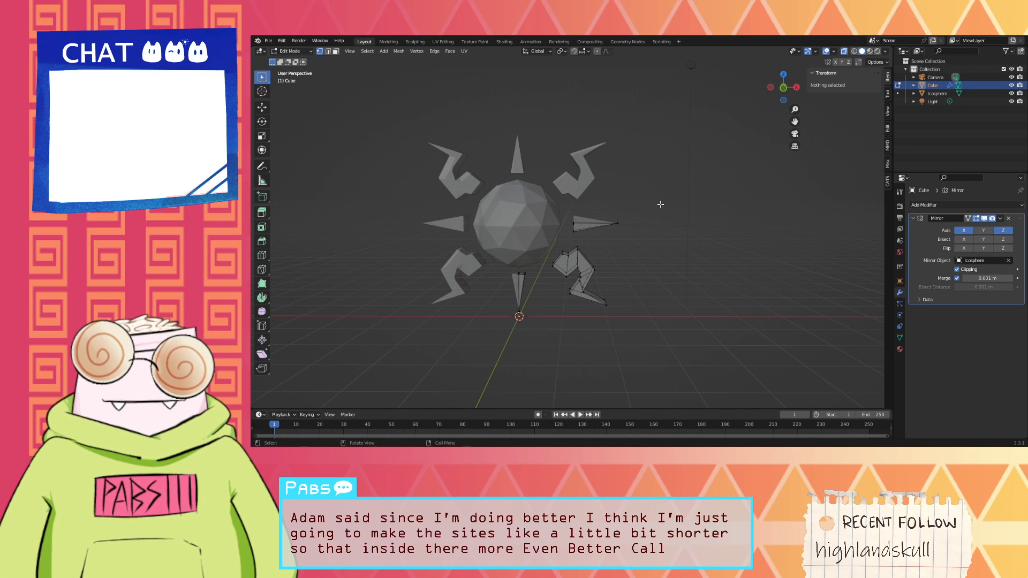
Step: Switch mesh editing from the rays to the icosphere body and set the selection mode to edges
middle_click_drag(636, 197, 688, 211)
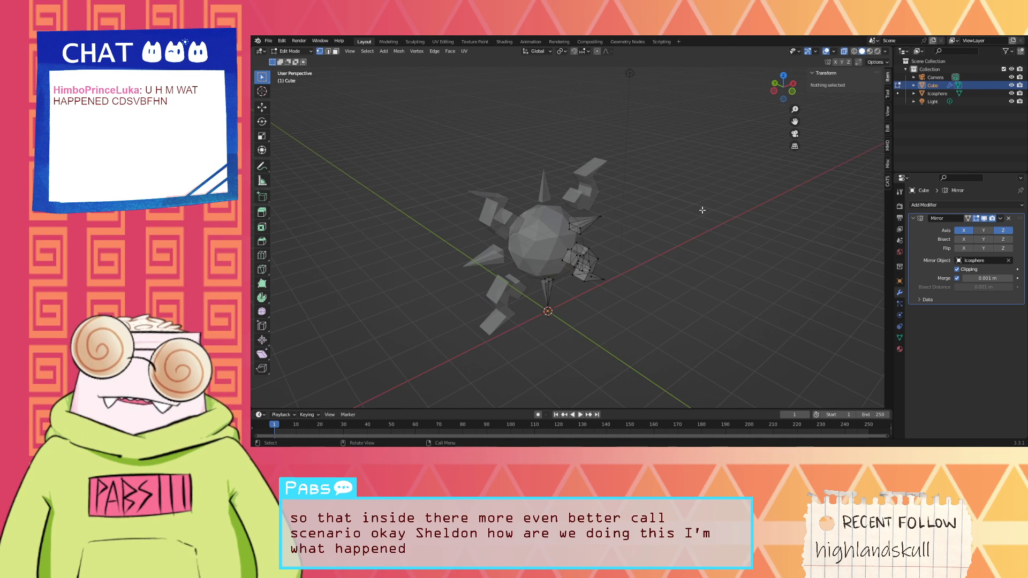
scroll(691, 214, "up", 2)
mouse_move(665, 223)
middle_mouse_down()
mouse_move(658, 234)
mouse_move(613, 193)
mouse_move(662, 212)
middle_mouse_up()
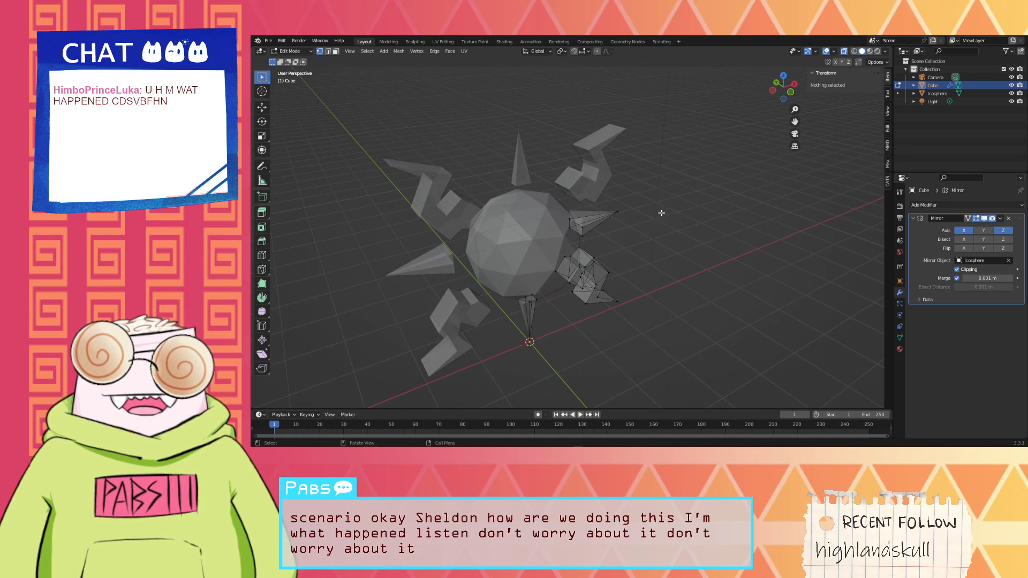
left_click(937, 93)
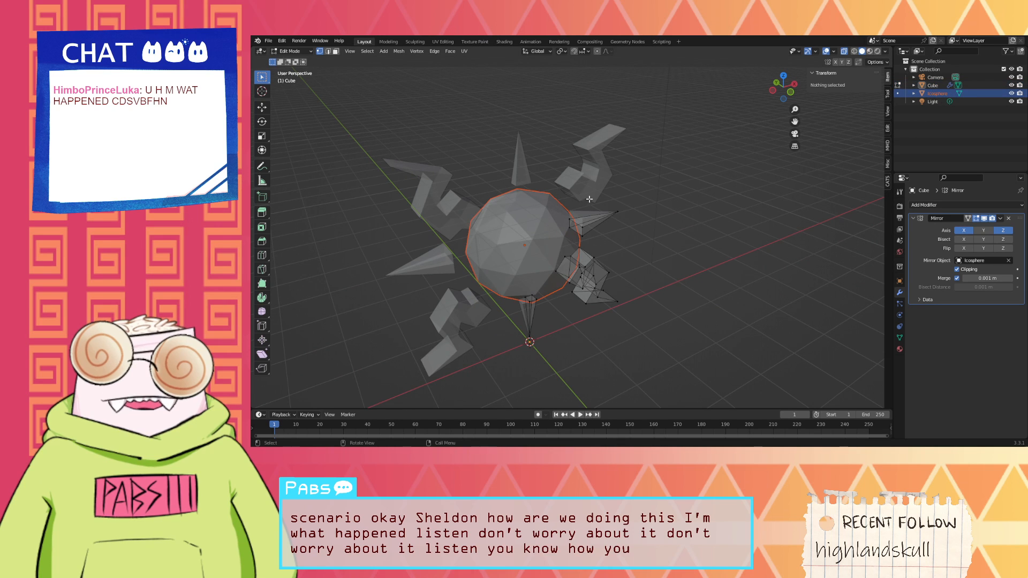
scroll(581, 195, "up", 3)
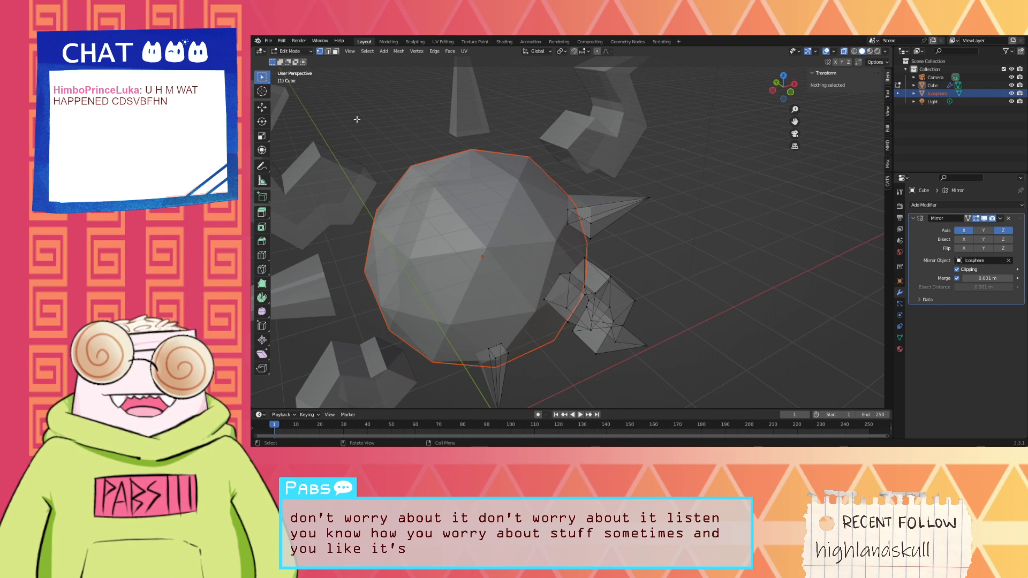
left_click(898, 93)
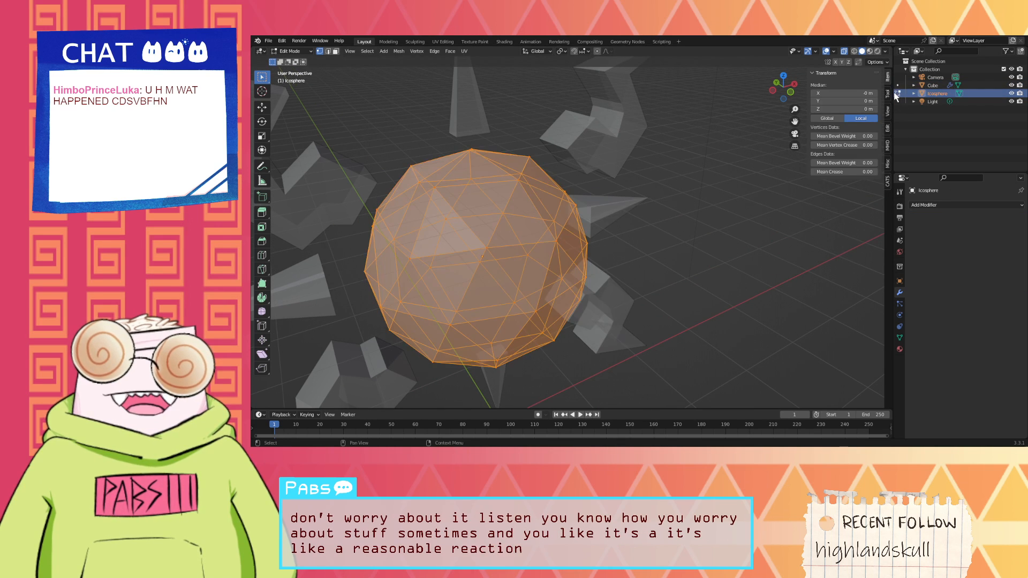
left_click(328, 51)
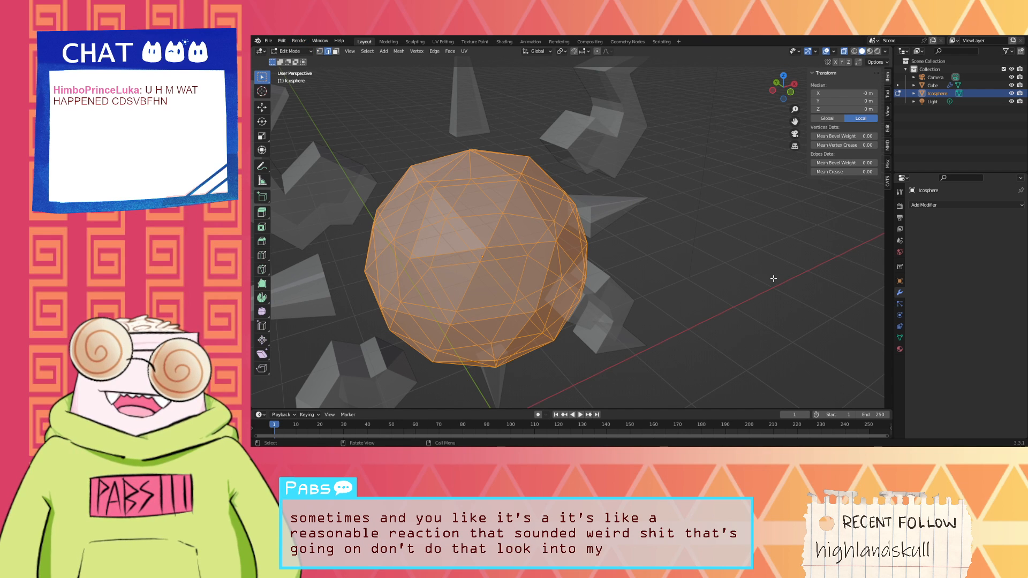
Step: Try picking individual edges on the front and upper part of the icosphere
left_click(490, 232)
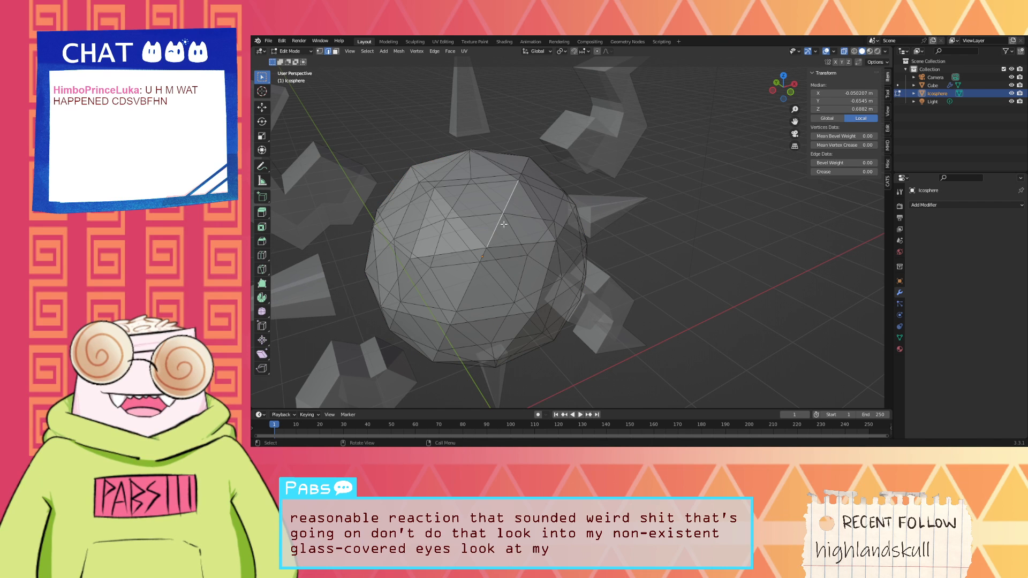
middle_click_drag(504, 224, 488, 224)
left_click(485, 204, "shift")
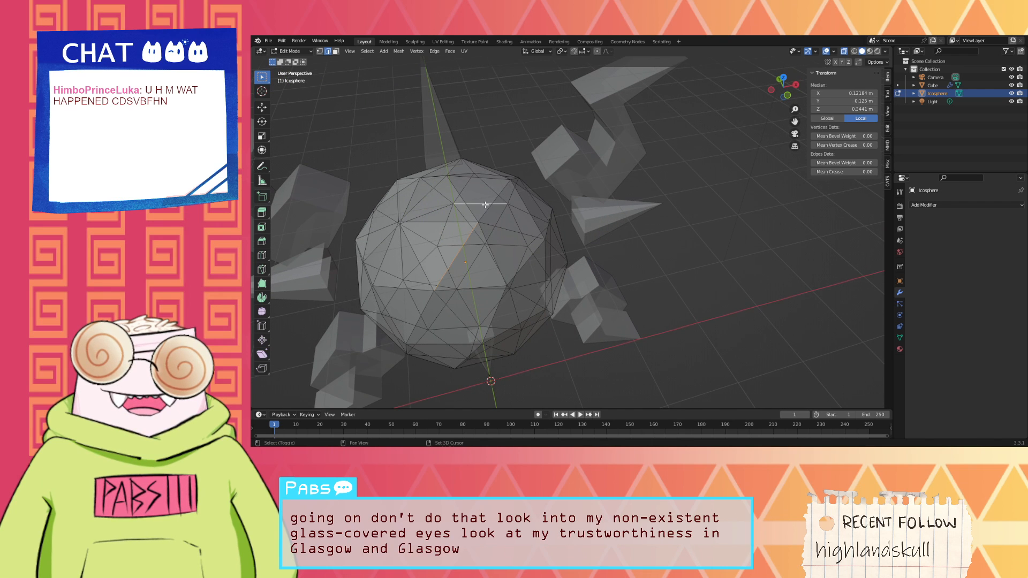
left_click(507, 186)
mouse_move(504, 196)
middle_mouse_down()
mouse_move(513, 157)
mouse_move(500, 195)
middle_mouse_up()
scroll(512, 163, "down", 3)
Step: From the front view with X-ray off, select only the icosphere's front-facing faces in face select mode
key("grave")
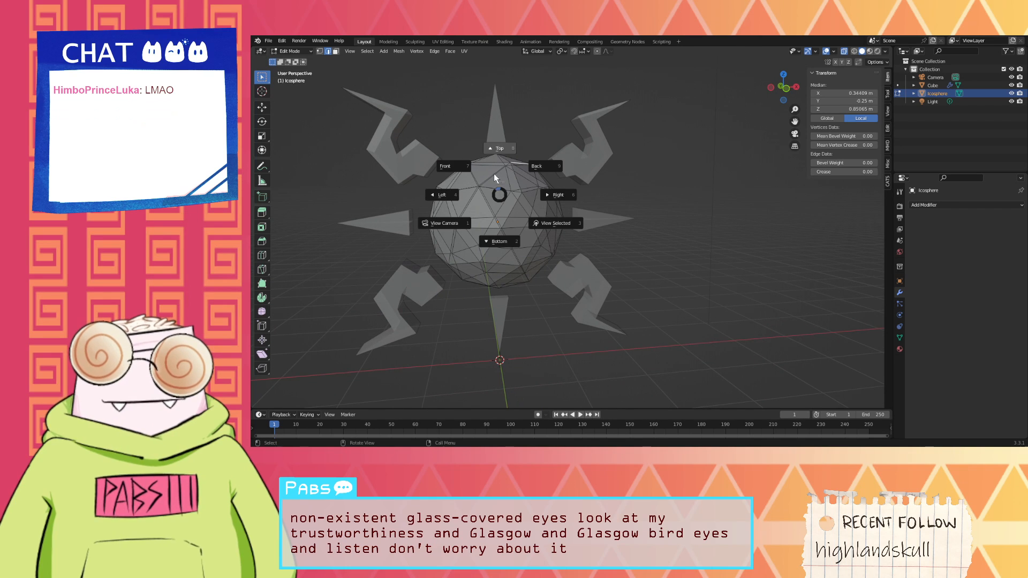
left_click(464, 167)
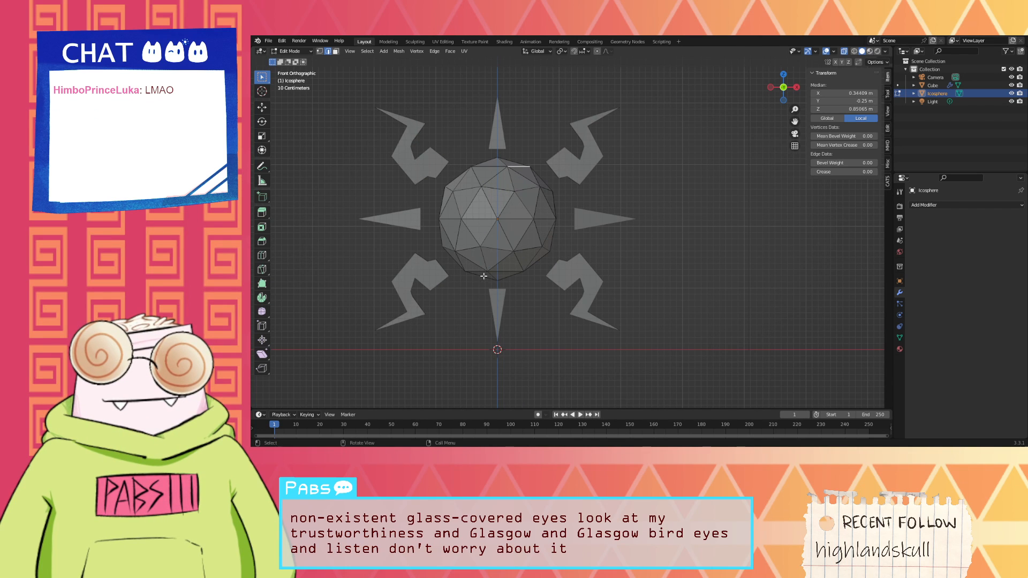
key("z")
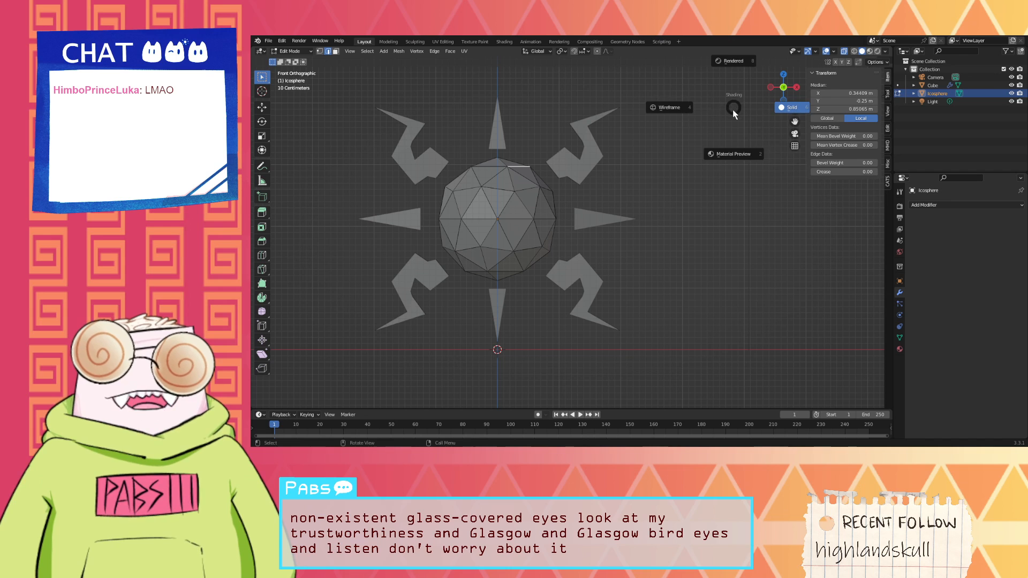
left_click(736, 107)
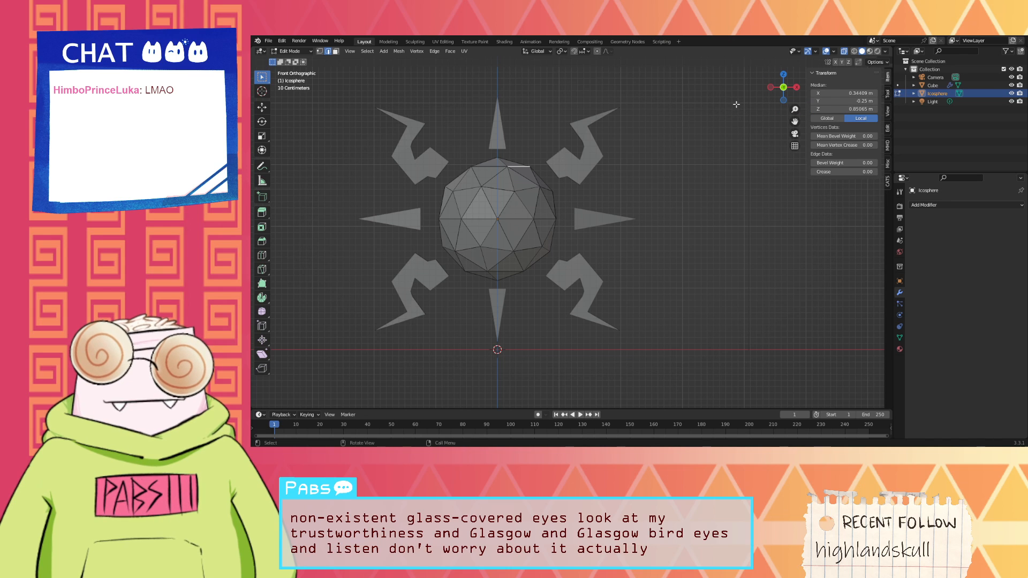
key("alt+z")
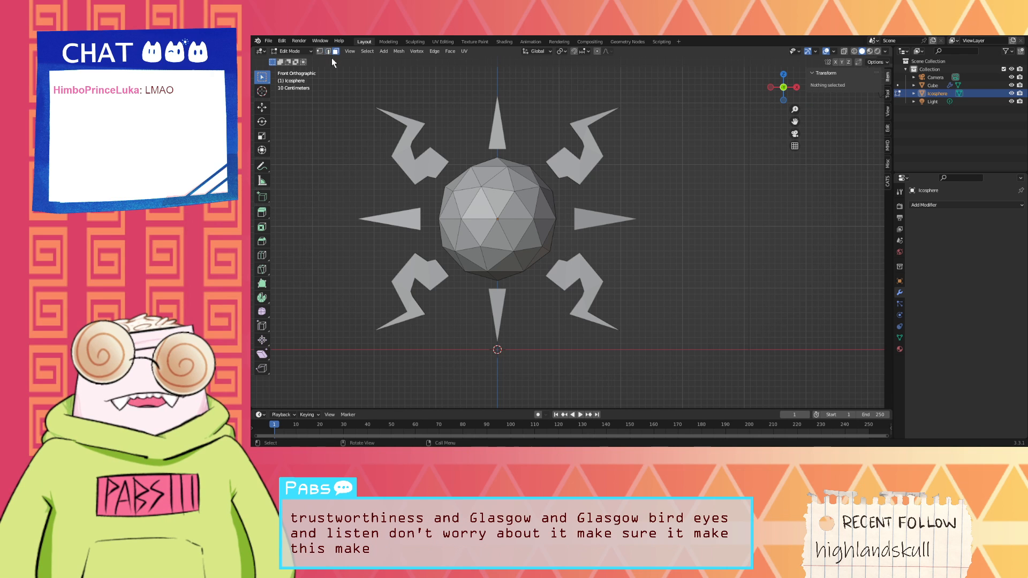
left_click_drag(382, 113, 566, 280)
middle_click_drag(566, 280, 559, 241)
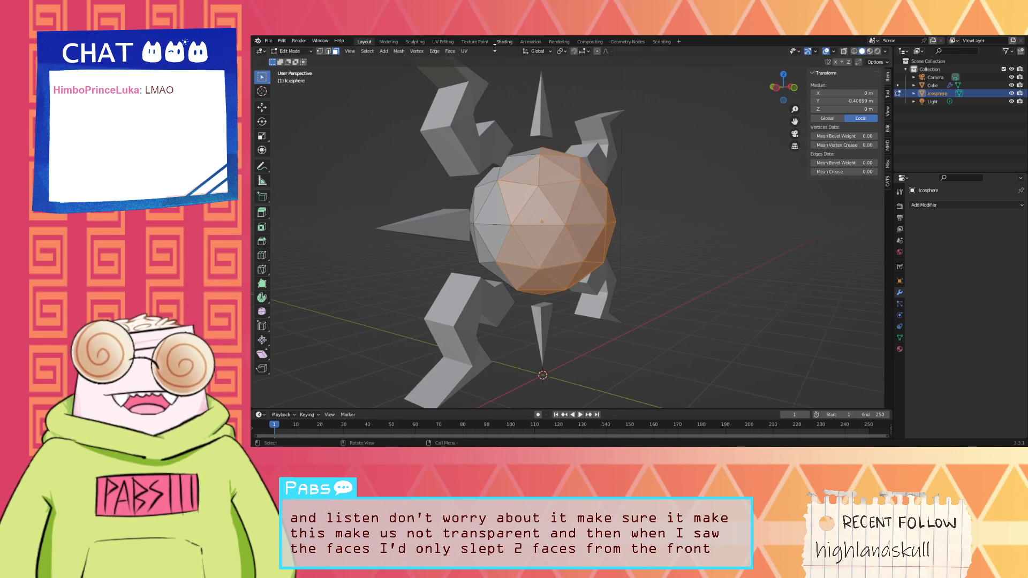
Step: Mark the edges of the selected front faces as seams and unwrap those faces
left_click(434, 51)
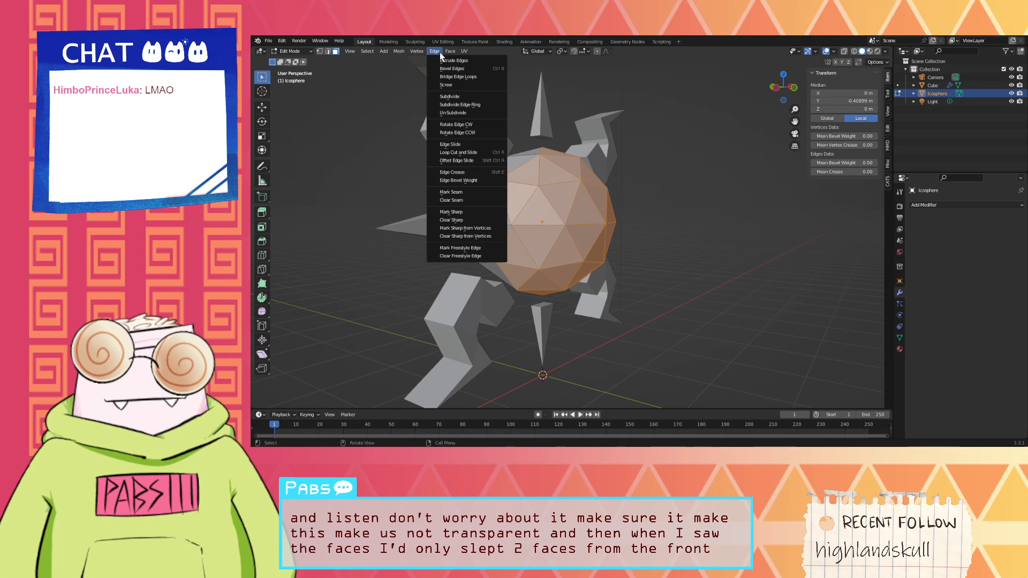
left_click(465, 193)
middle_click_drag(628, 193, 432, 66)
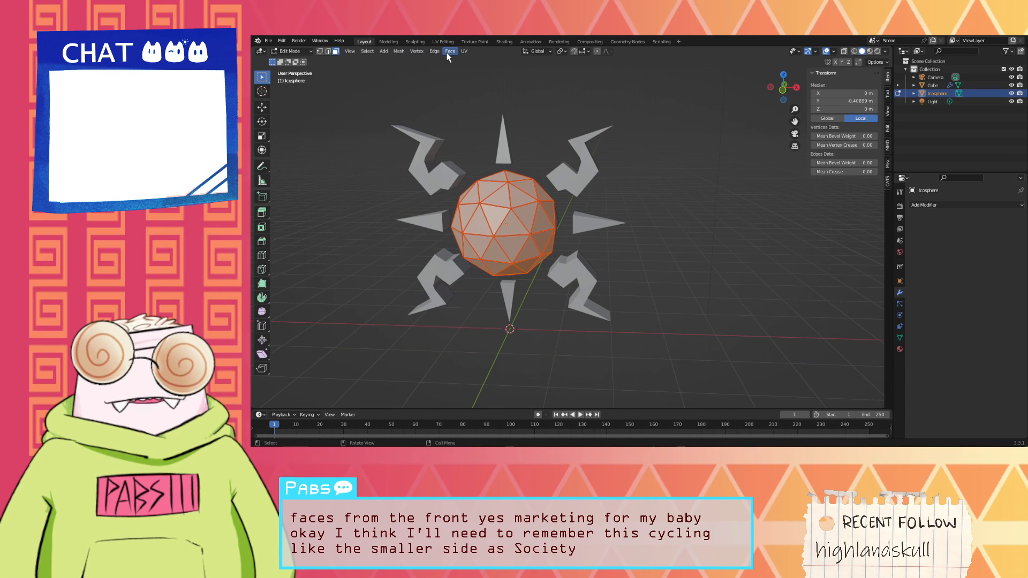
left_click(464, 51)
left_click(473, 60)
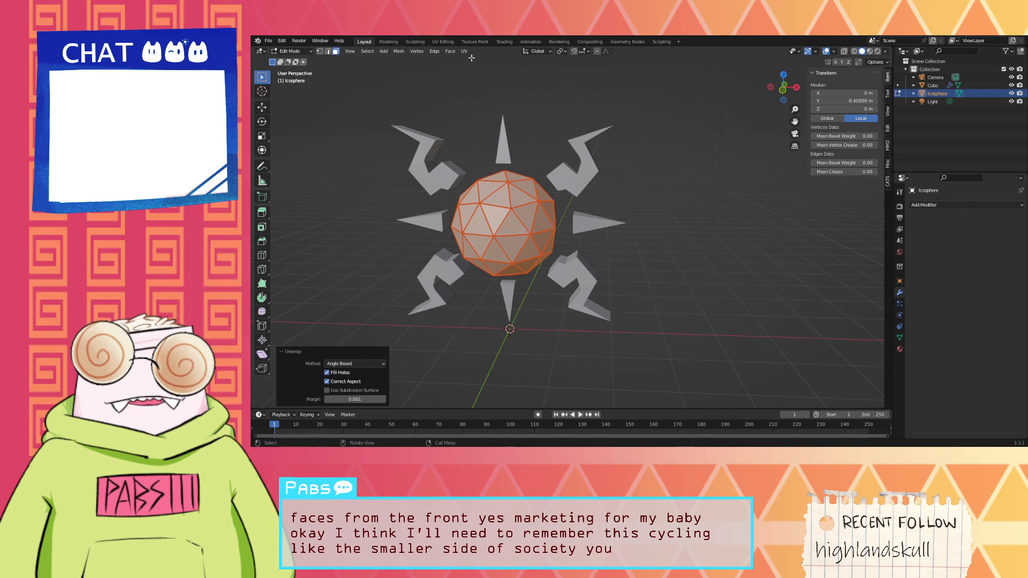
Step: Examine the icosphere's unwrapped UV islands in the UV Editing workspace and compare them with the seams on the mesh
left_click(443, 42)
scroll(471, 221, "up", 3)
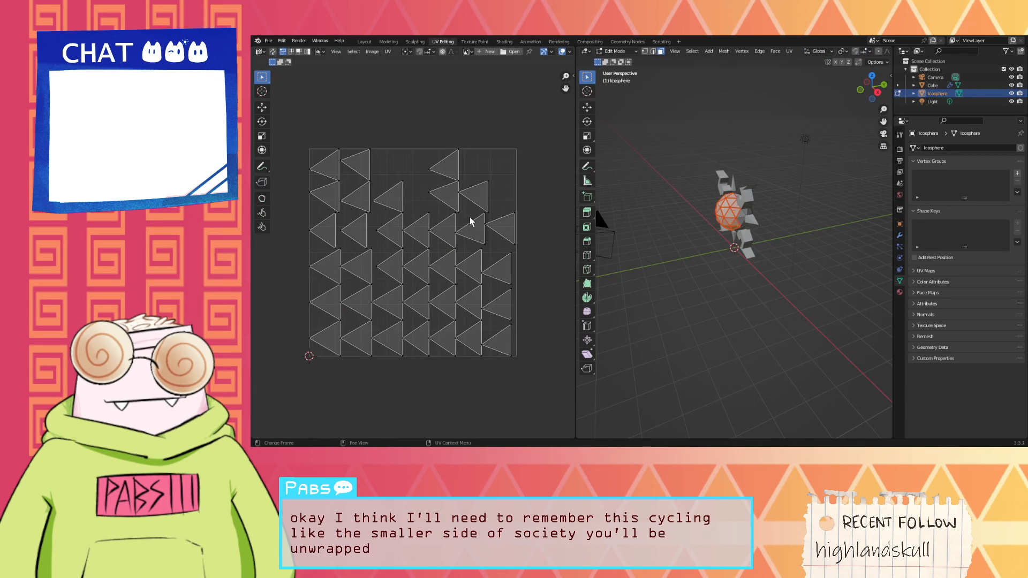
middle_click_drag(670, 218, 733, 229)
scroll(734, 229, "up", 7)
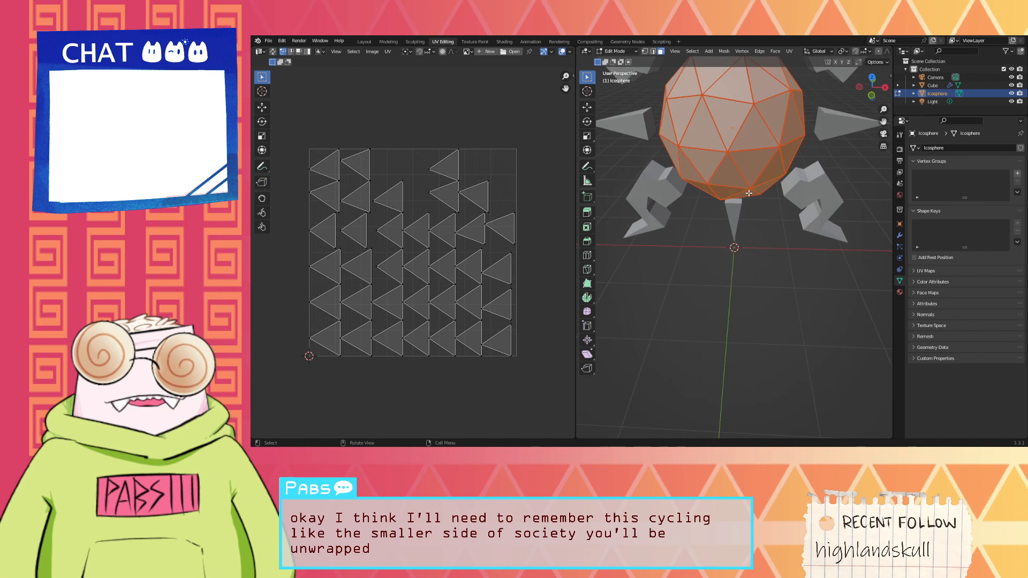
middle_click_drag(669, 160, 698, 197)
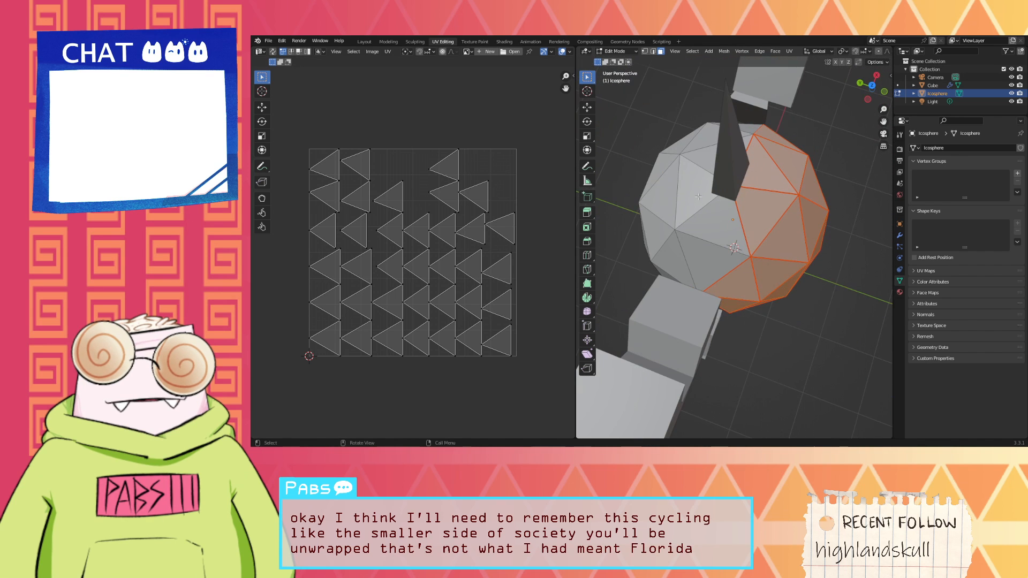
Step: Return to the Modeling workspace, view the icosphere from the front and enable edge select mode
left_click(363, 40)
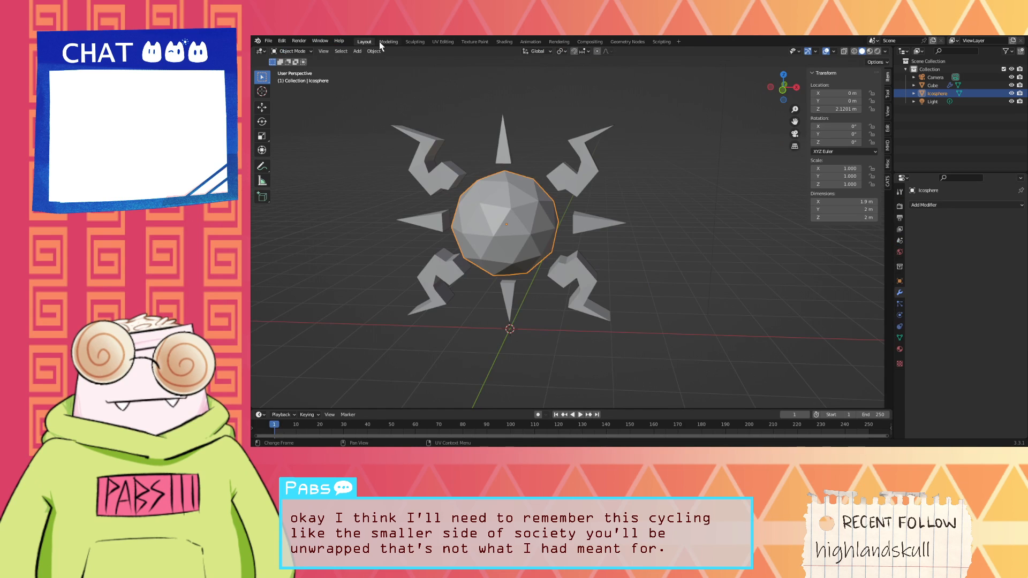
left_click(385, 42)
scroll(557, 140, "up", 4)
middle_click_drag(571, 153, 565, 356)
scroll(589, 131, "up", 5)
scroll(564, 354, "down", 2)
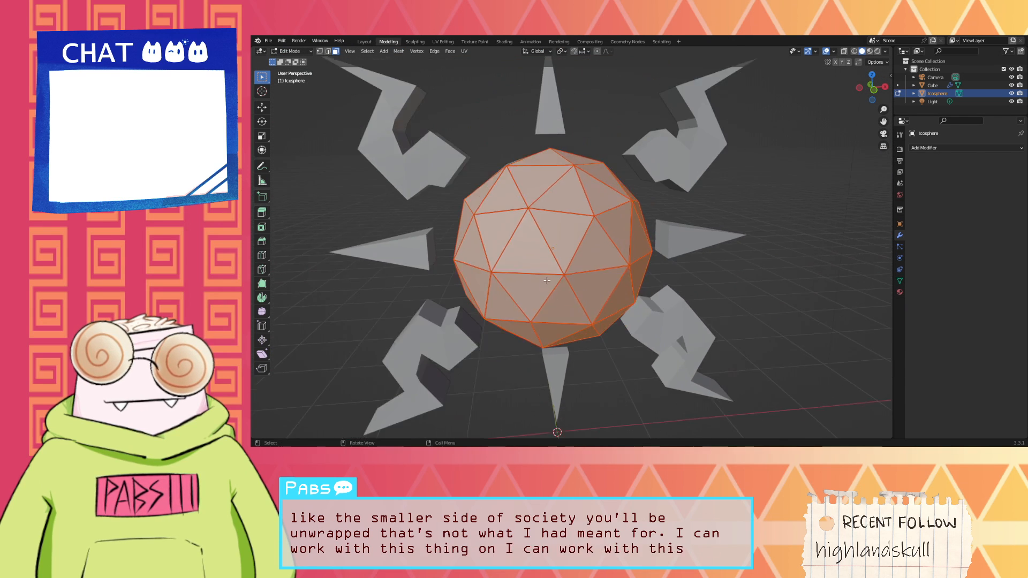
key("grave")
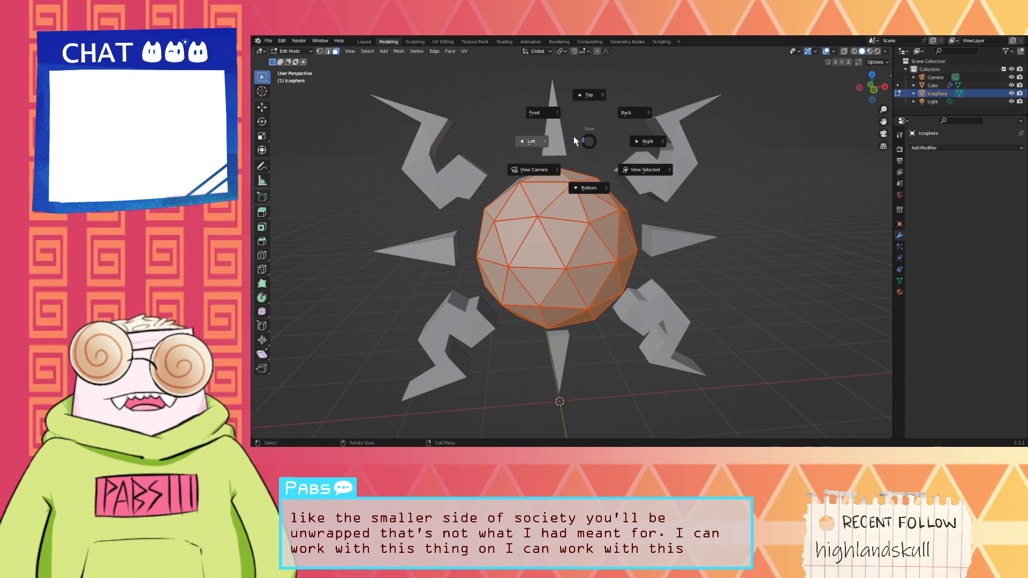
left_click(539, 113)
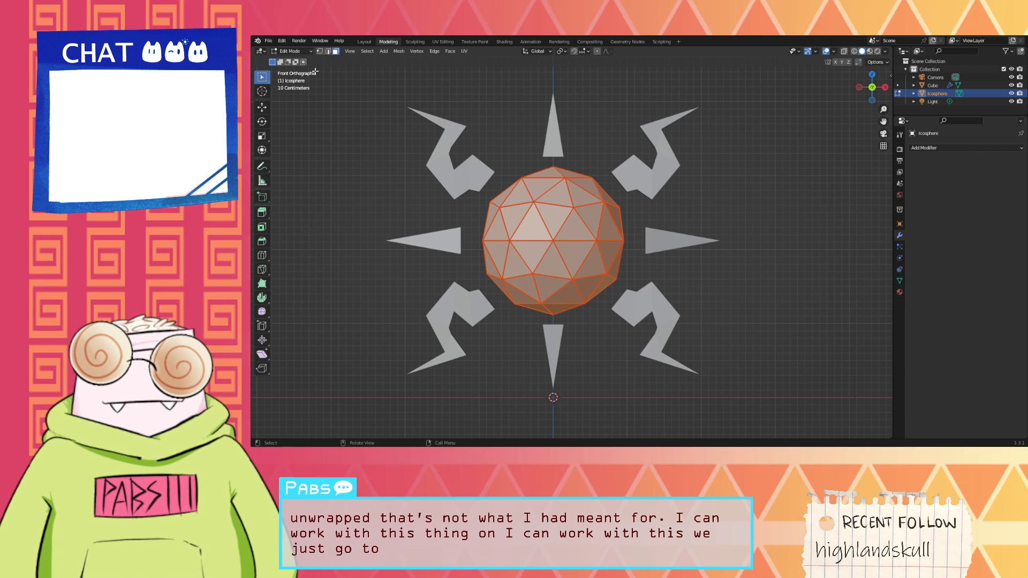
key("2")
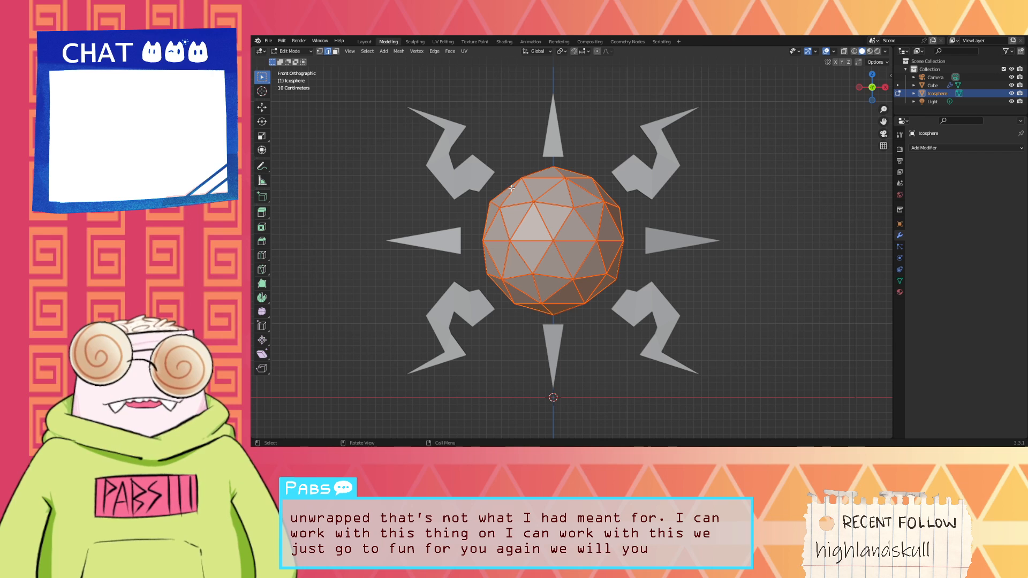
Step: Try to box-select the icosphere's inner front edges from the front view
left_click_drag(603, 286, 503, 199)
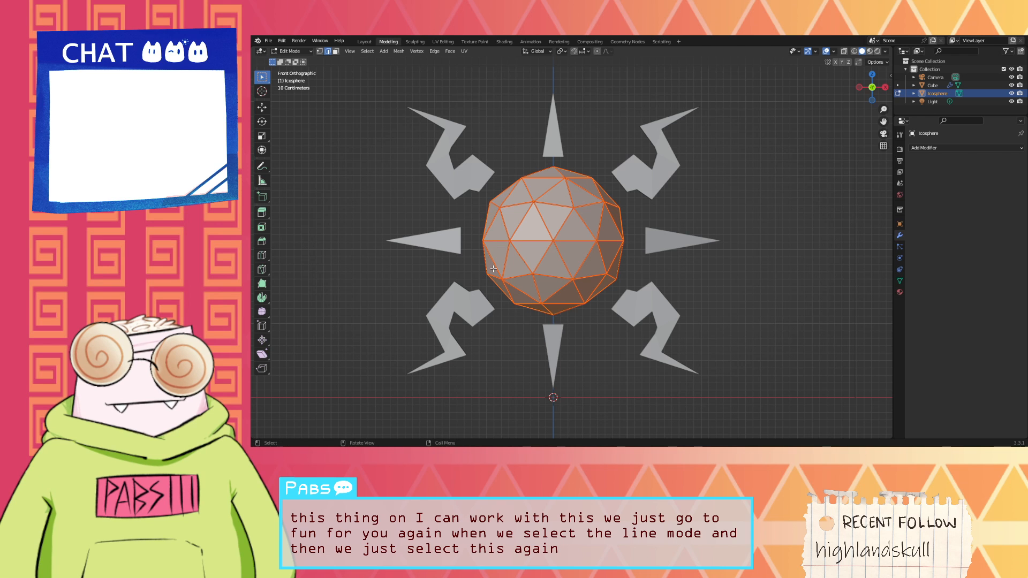
middle_click_drag(493, 269, 557, 250)
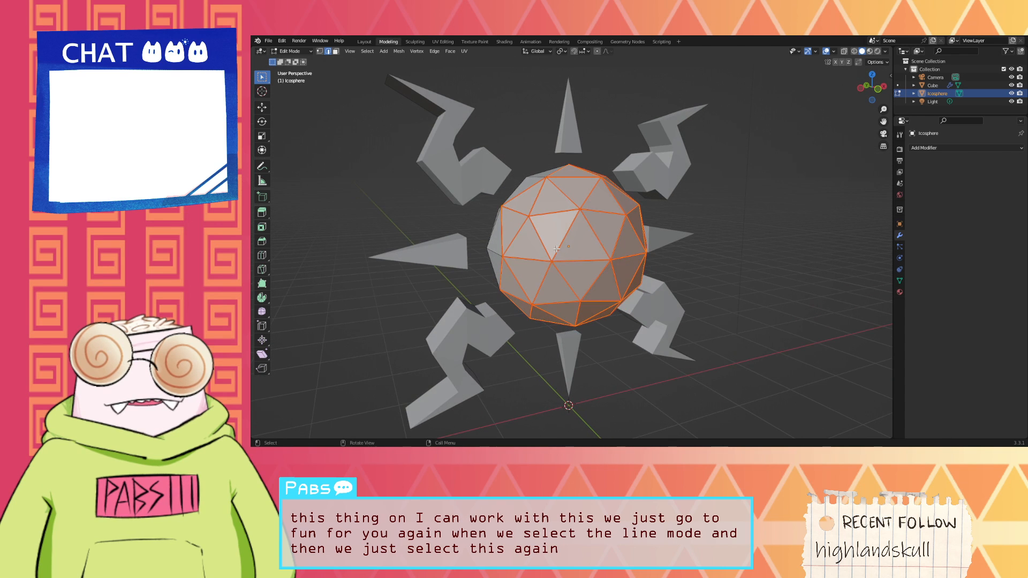
key("grave")
left_click(504, 214)
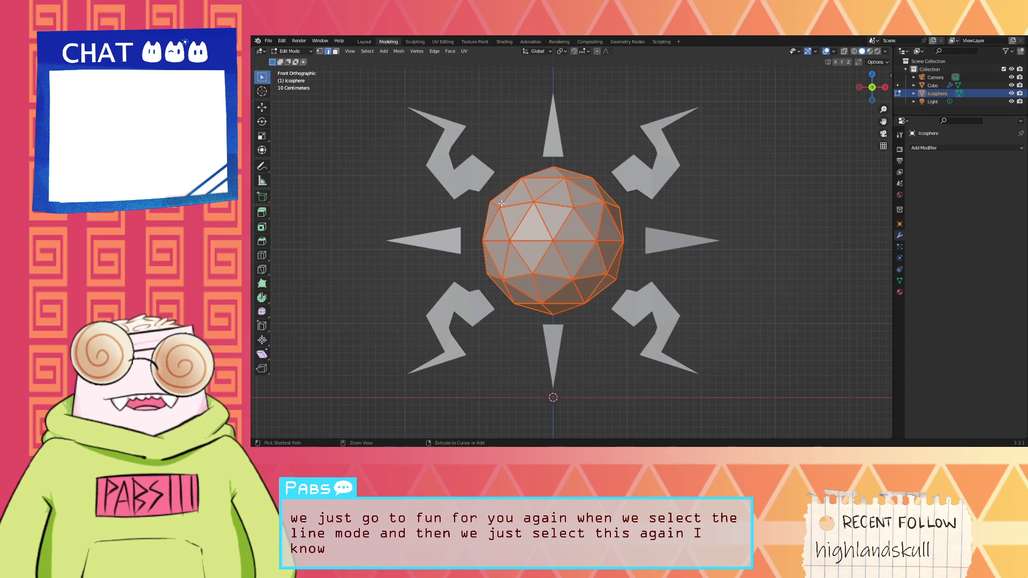
left_click_drag(501, 203, 518, 221, "shift")
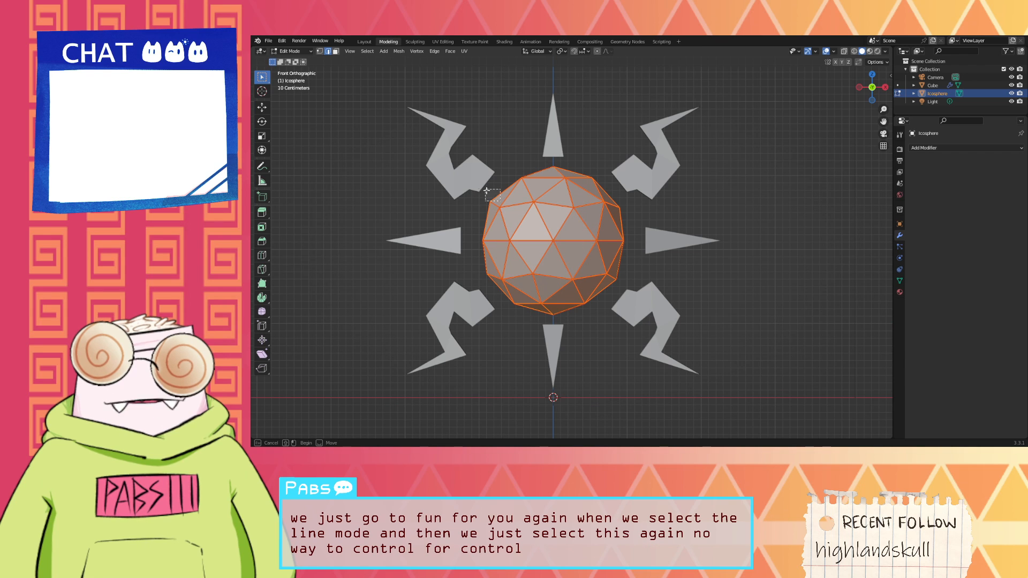
left_click_drag(486, 190, 487, 183, "shift")
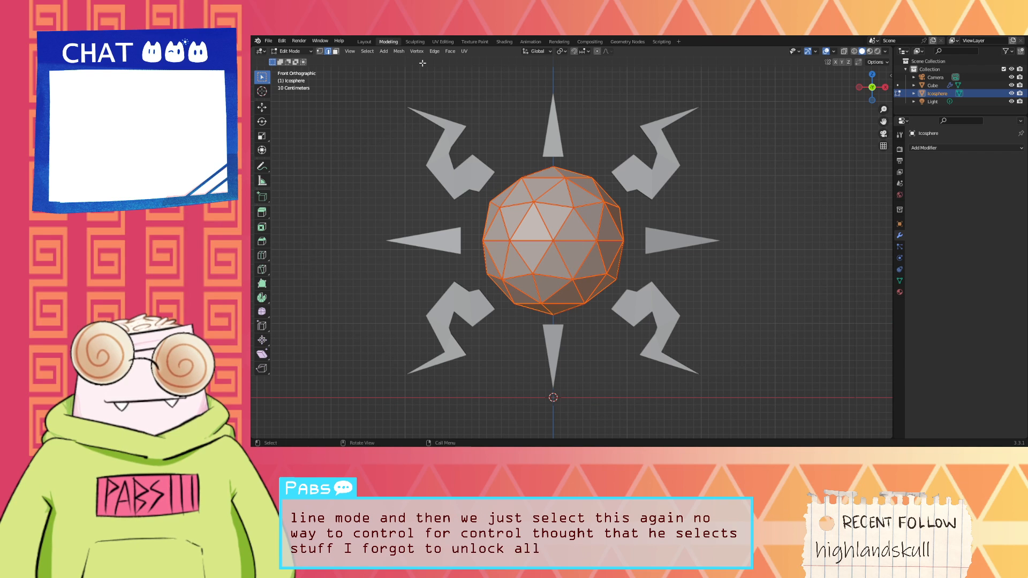
Step: Clear the seams from all selected edges of the icosphere
left_click(401, 51)
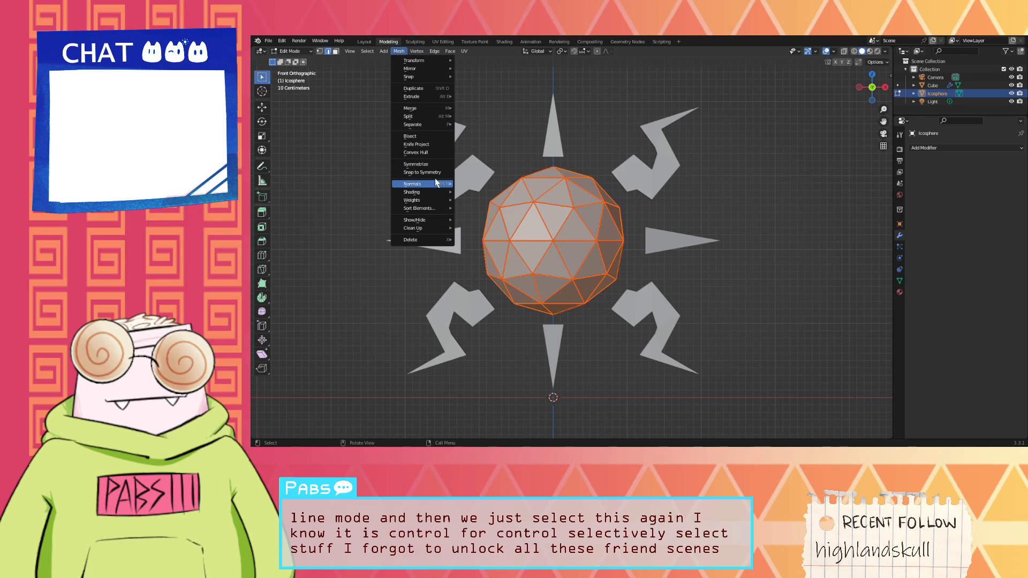
left_click(434, 51)
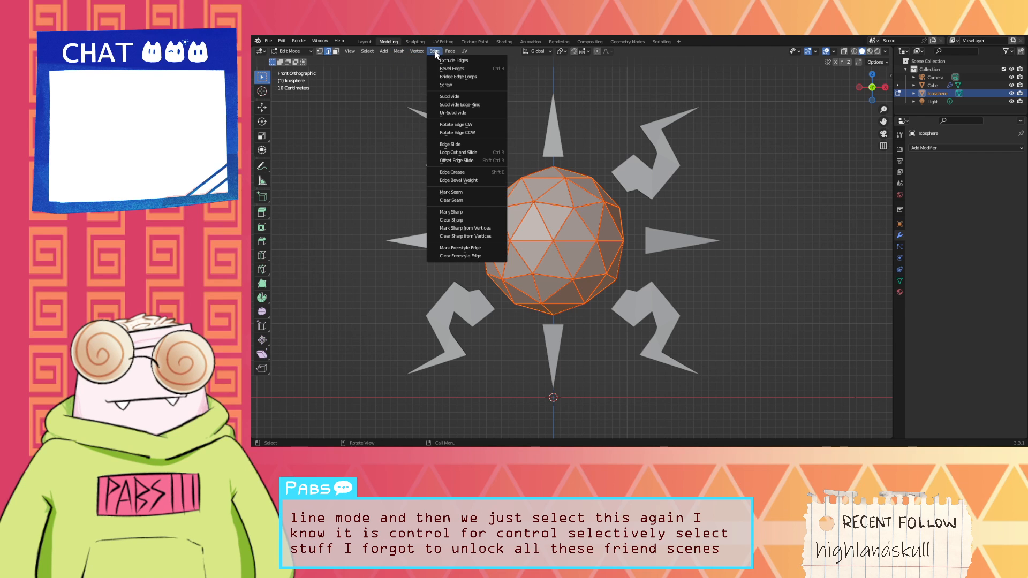
left_click(461, 201)
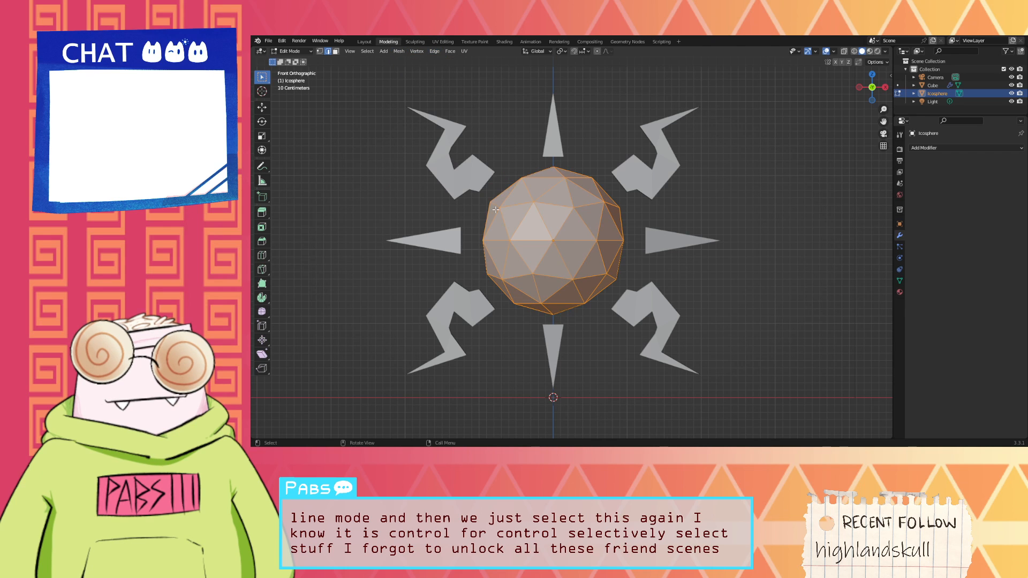
key("m")
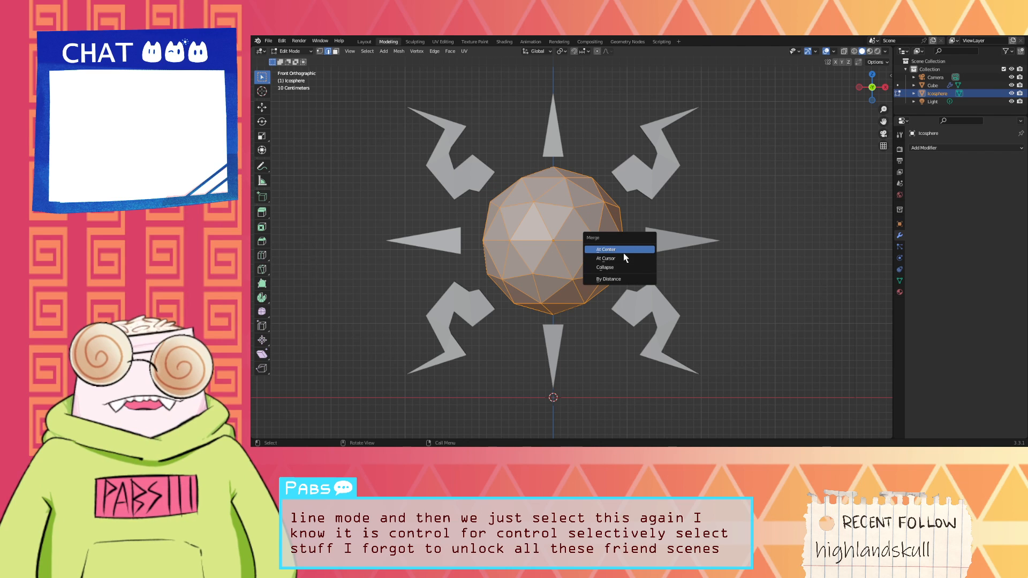
key("Escape")
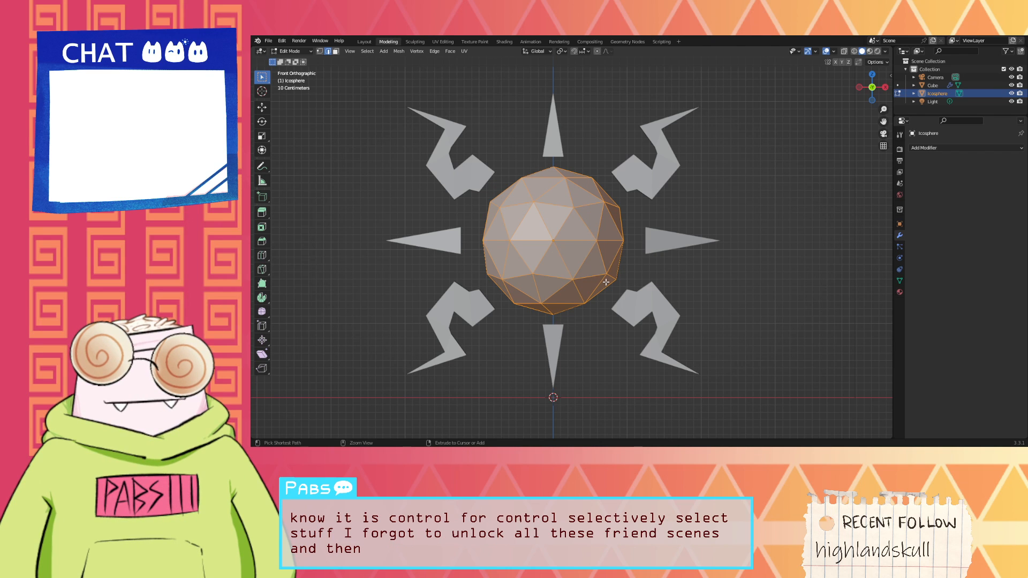
Step: Deselect the icosphere's inner front edges region by region, leaving only the outer silhouette edges selected
left_click_drag(607, 282, 549, 226)
left_click_drag(499, 198, 498, 197, "ctrl")
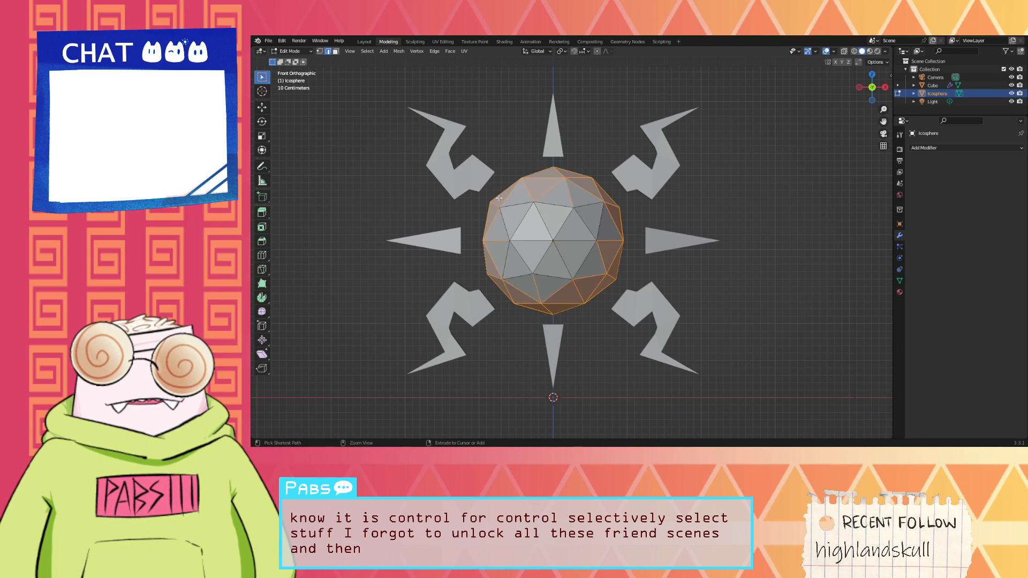
left_click_drag(509, 280, 497, 239, "ctrl")
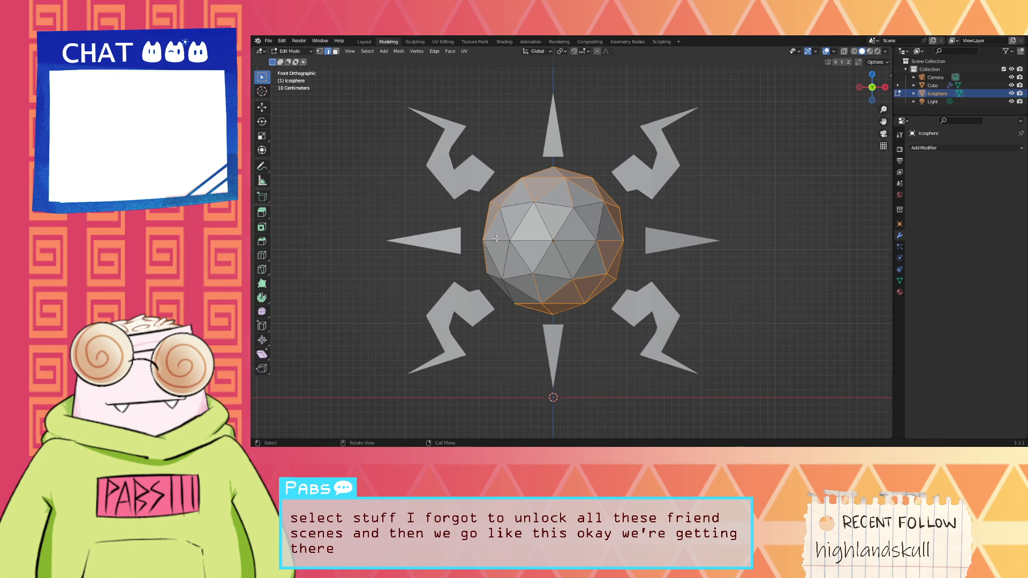
left_click_drag(510, 284, 500, 233, "ctrl")
left_click_drag(553, 309, 545, 305, "ctrl")
left_click_drag(585, 221, 609, 283, "ctrl")
left_click_drag(567, 250, 606, 286, "ctrl")
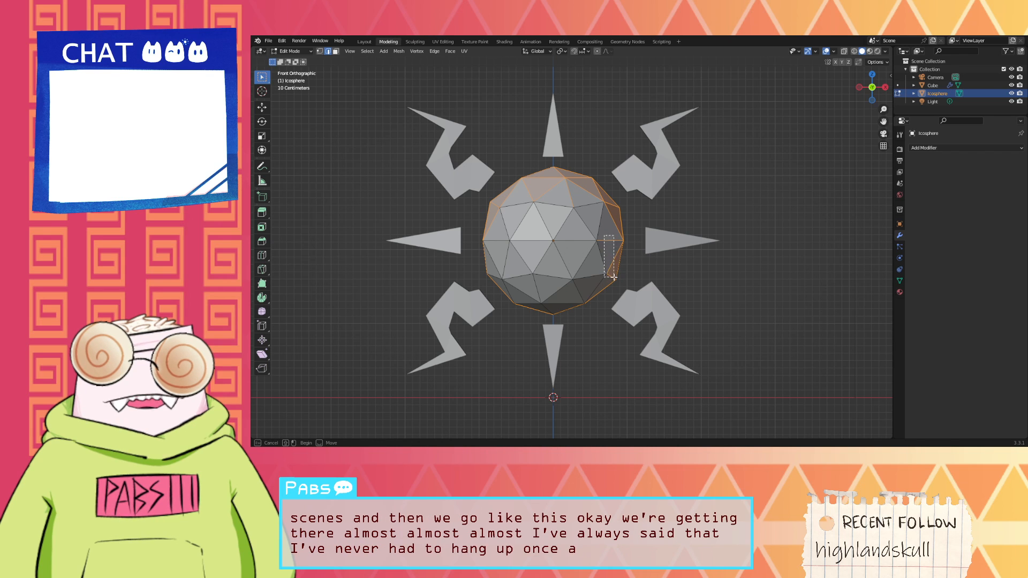
left_click_drag(616, 233, 550, 189, "ctrl")
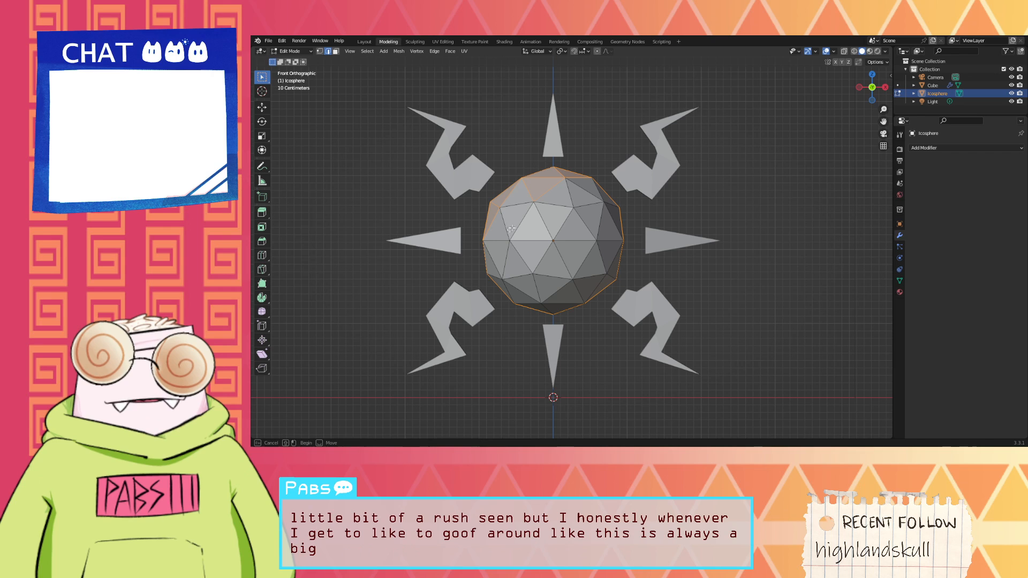
left_click_drag(508, 232, 556, 178, "ctrl")
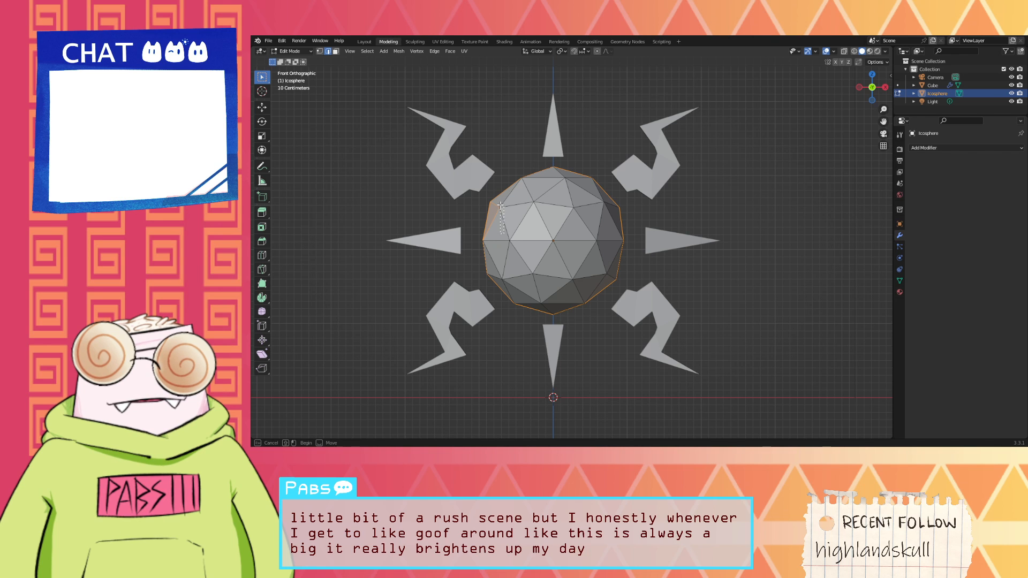
Step: Mark the selected outline edges of the icosphere as a seam and check the loop from above
middle_click_drag(496, 204, 406, 114)
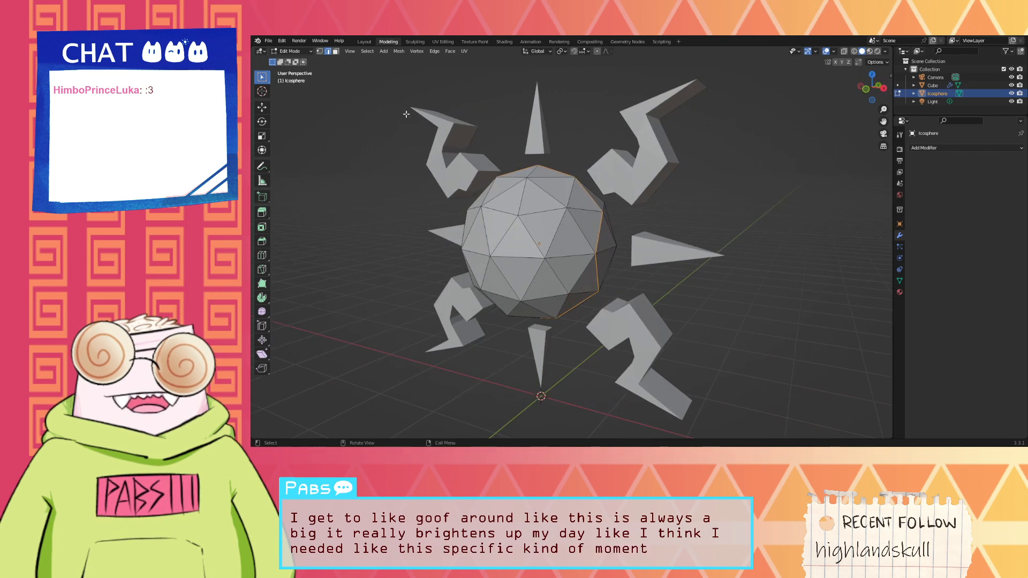
left_click(435, 51)
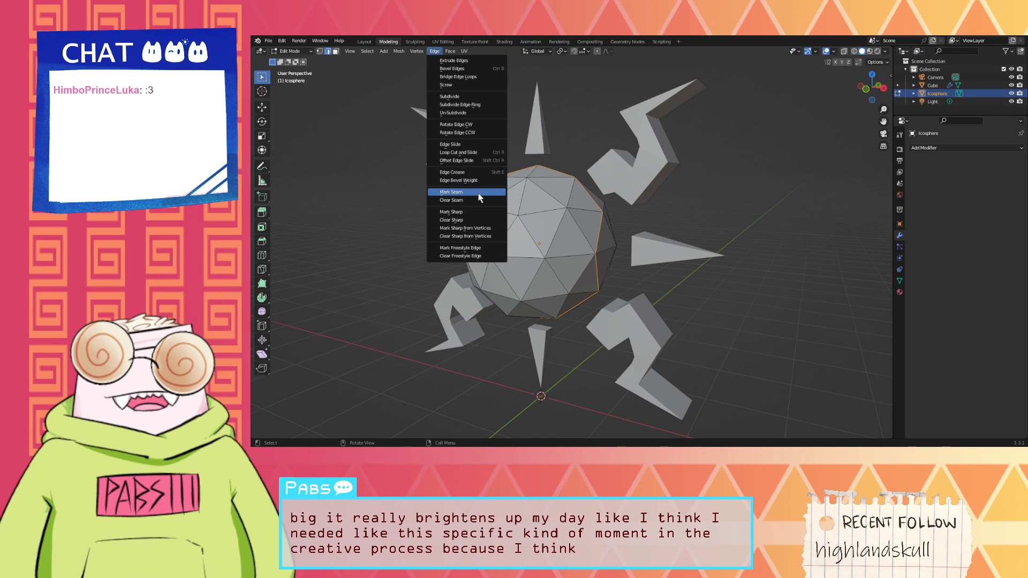
left_click(475, 193)
middle_click_drag(547, 198, 568, 249)
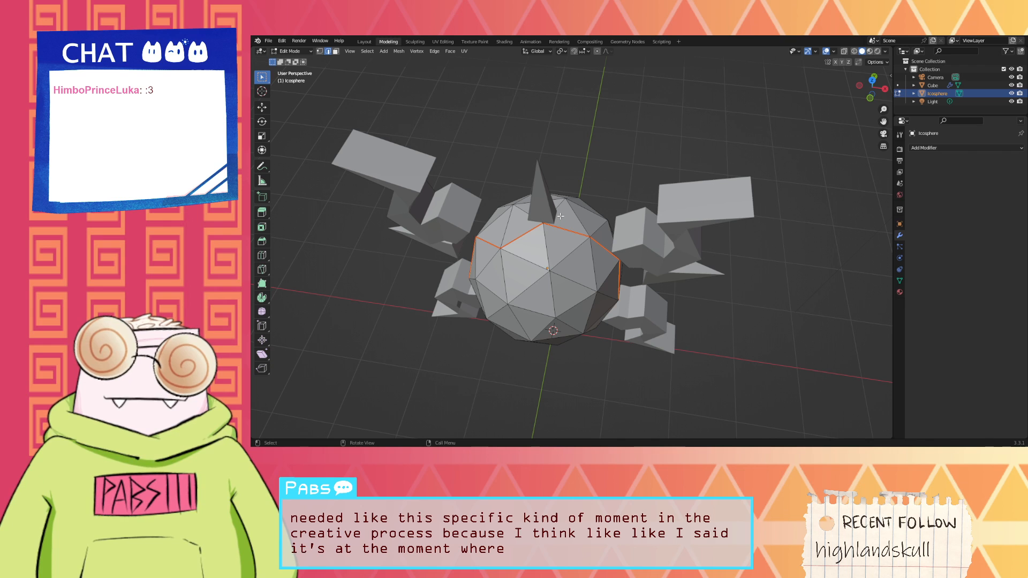
middle_click_drag(561, 216, 569, 166)
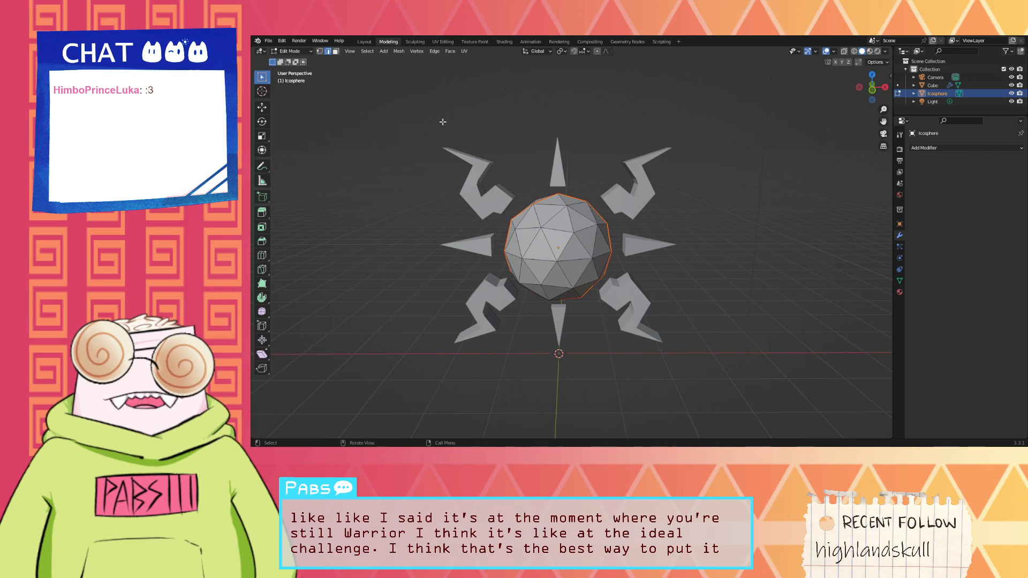
Step: Select the whole icosphere mesh and unwrap it along the marked seam
left_click(438, 41)
left_click(389, 42)
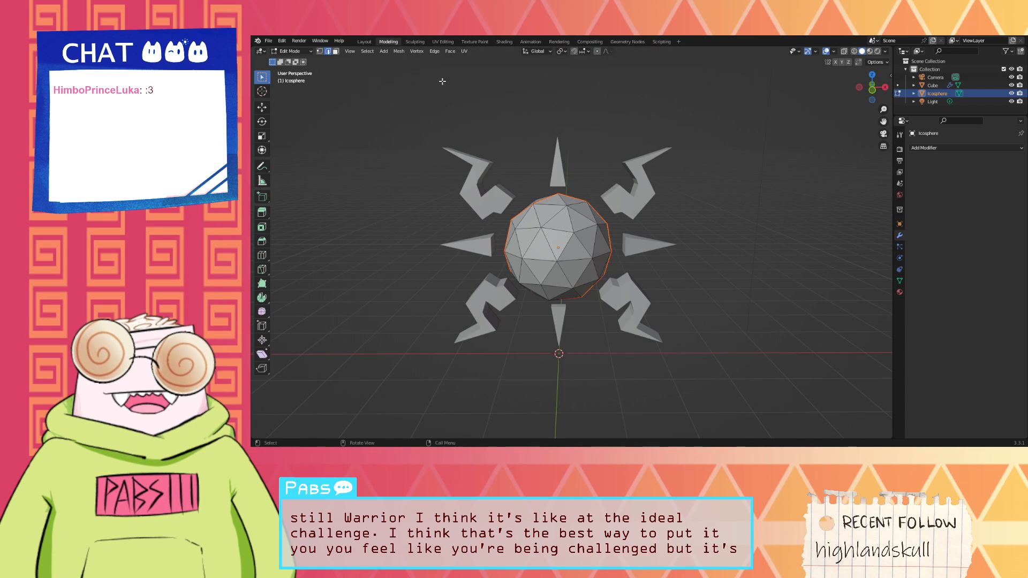
key("a")
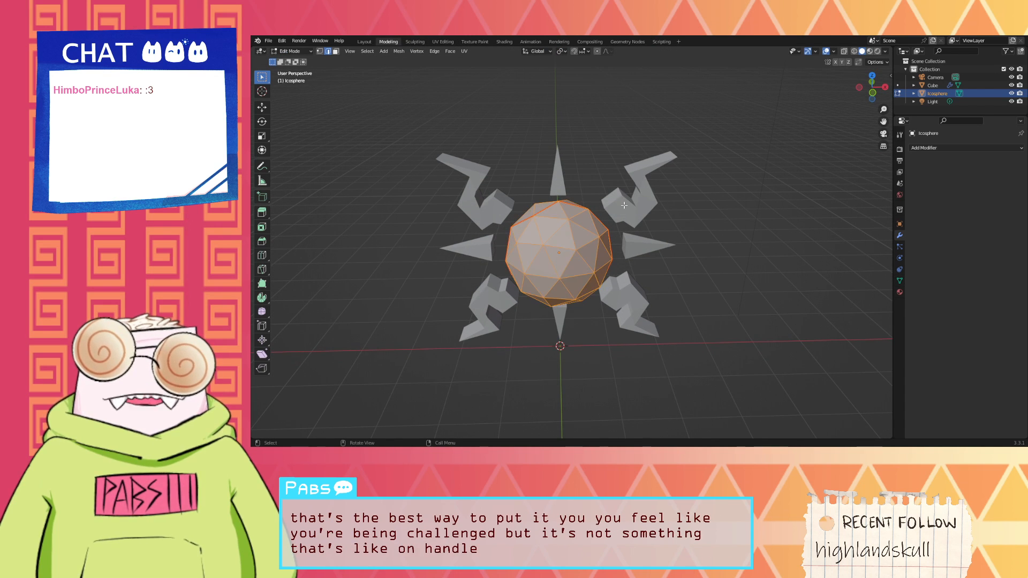
middle_click_drag(624, 205, 562, 229)
right_click(563, 229)
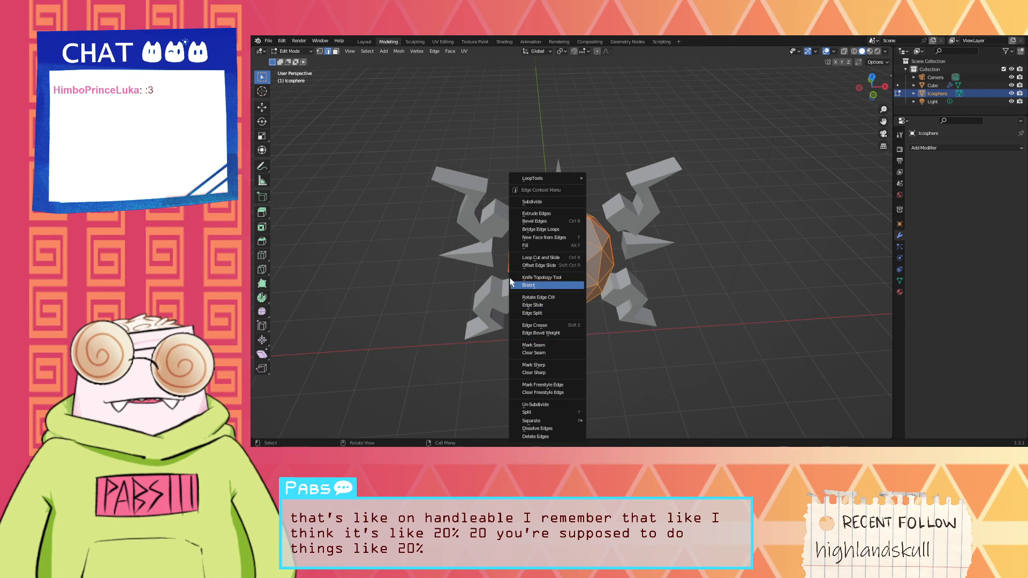
left_click(464, 50)
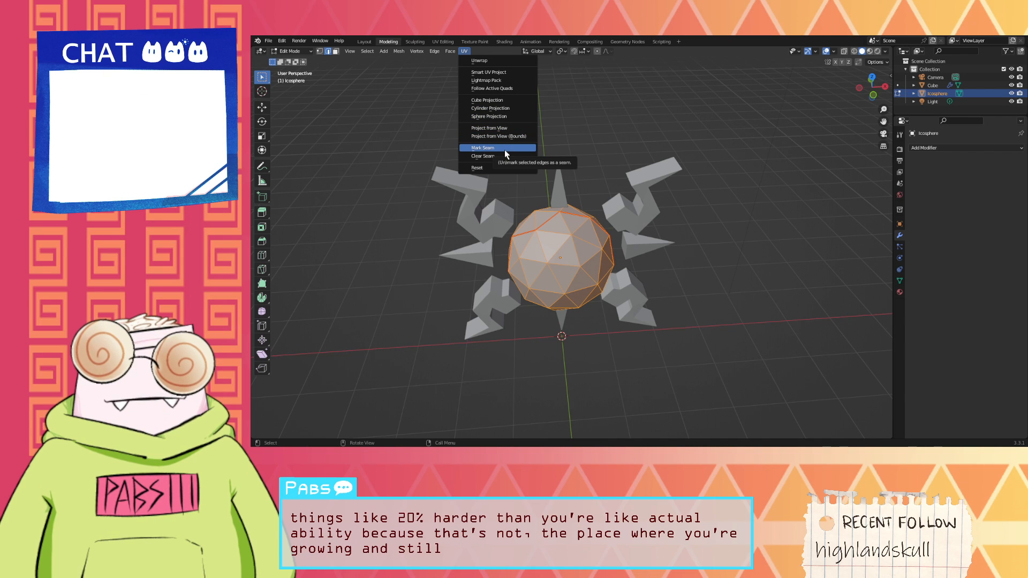
left_click(492, 63)
Step: In the UV Editing workspace, select only the front half linked within the seam and inspect its UV island
left_click(442, 41)
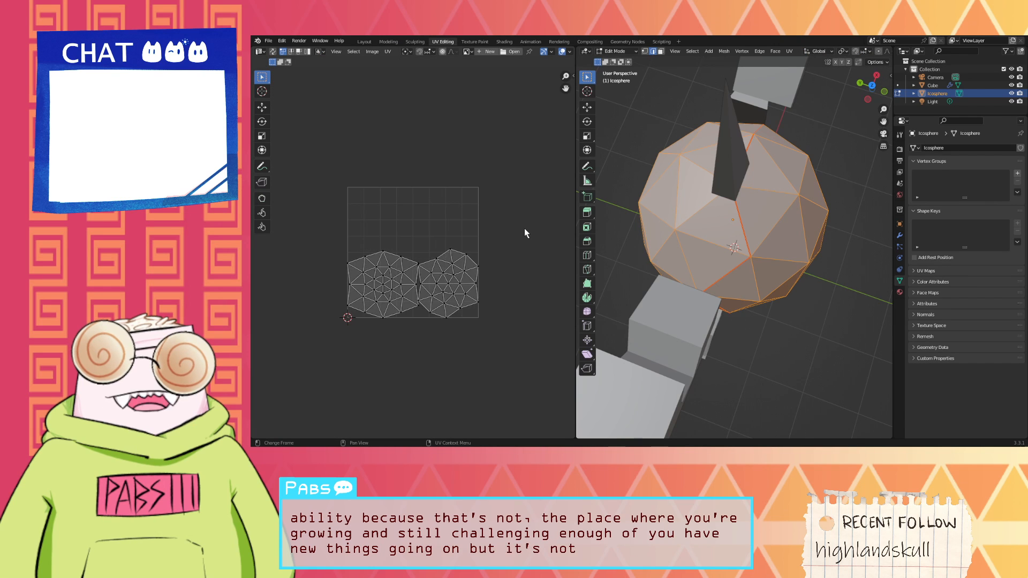
middle_click_drag(699, 226, 736, 235)
key("alt+a")
key("l")
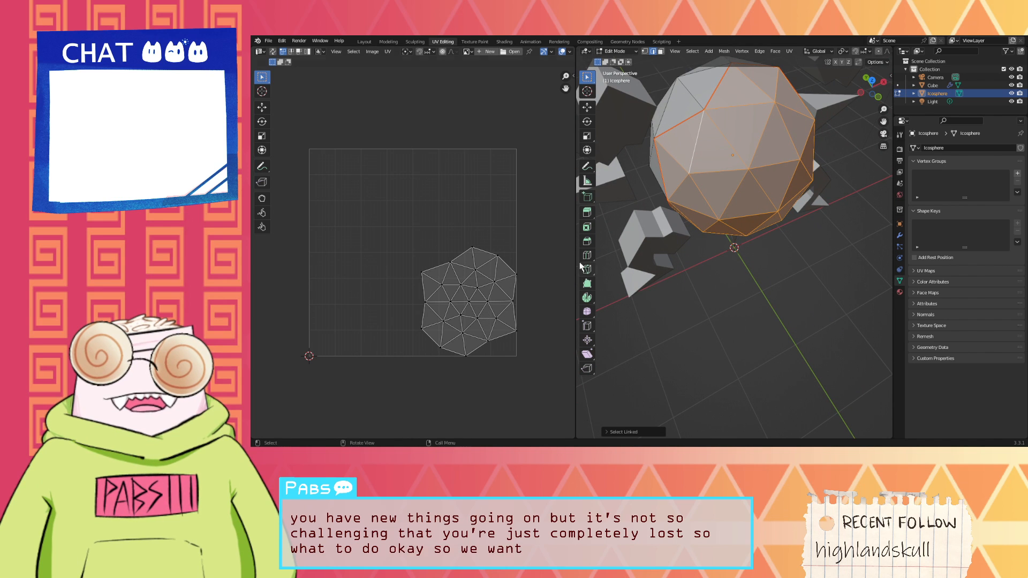
scroll(680, 287, "down", 4)
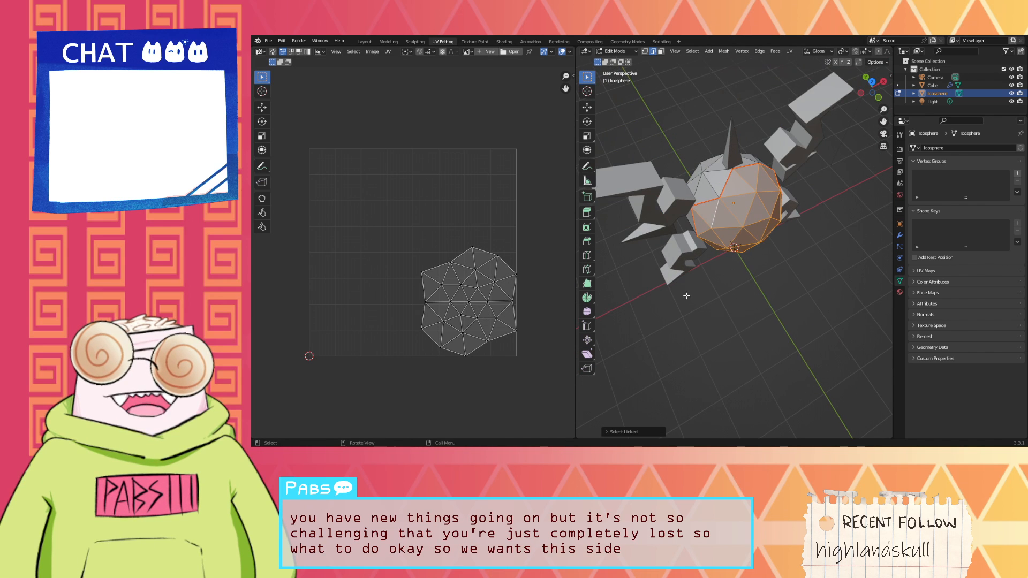
middle_click_drag(711, 295, 778, 266)
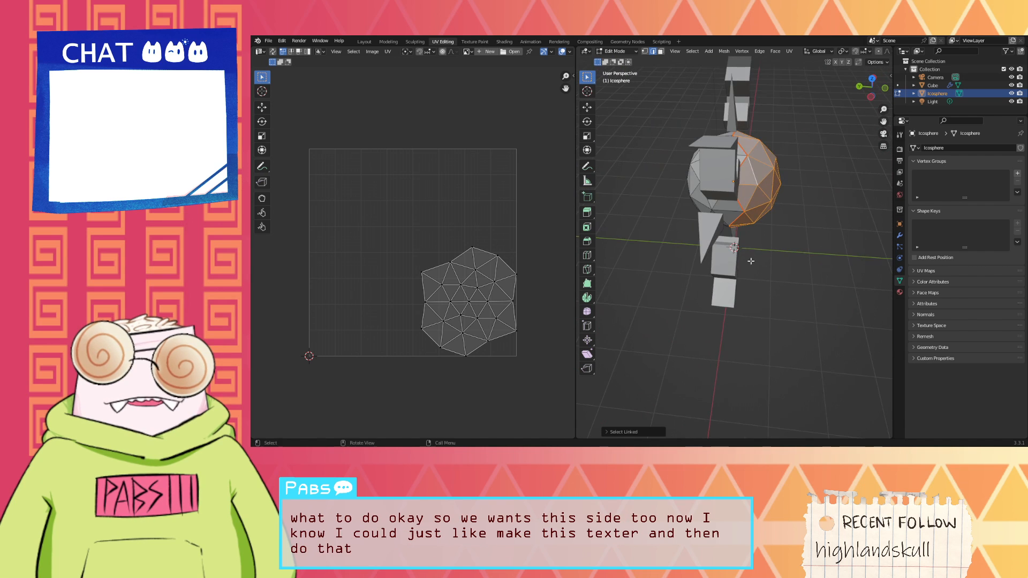
Step: Back in the Modeling workspace, edit the Cube rays in vertex select mode and merge the lower bent ray's tip vertices at center
left_click(389, 42)
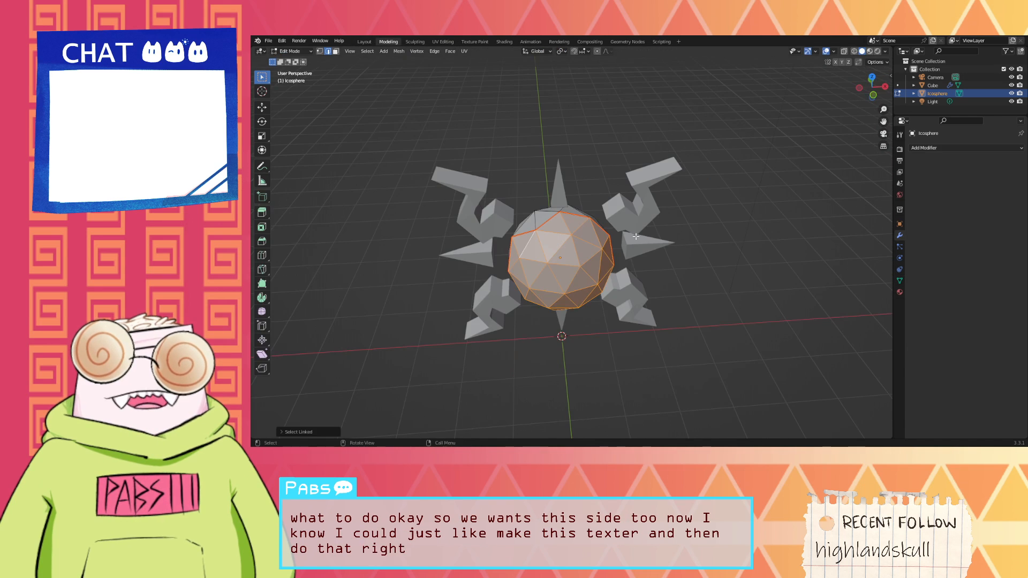
middle_click_drag(589, 231, 591, 306)
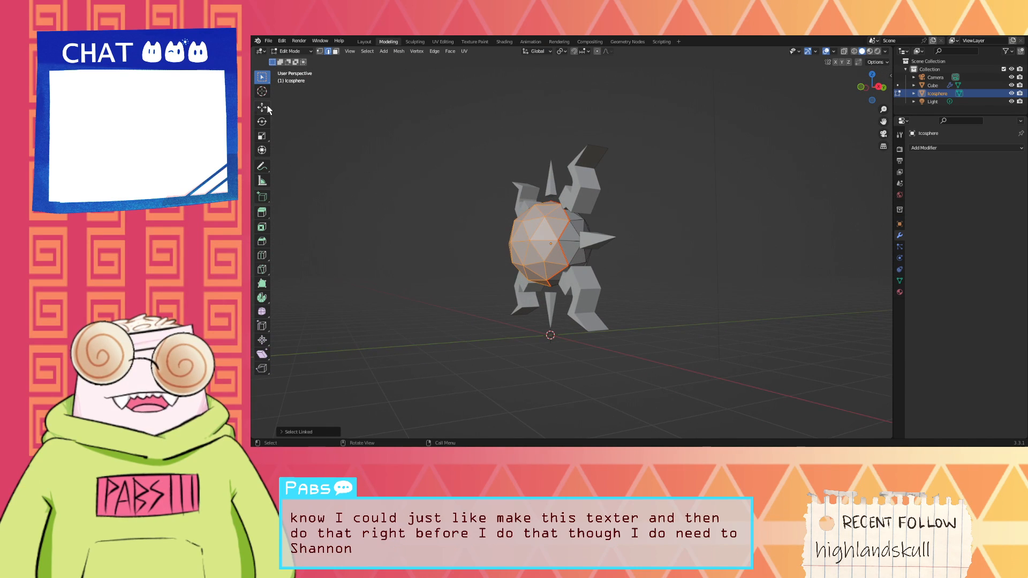
left_click(365, 52)
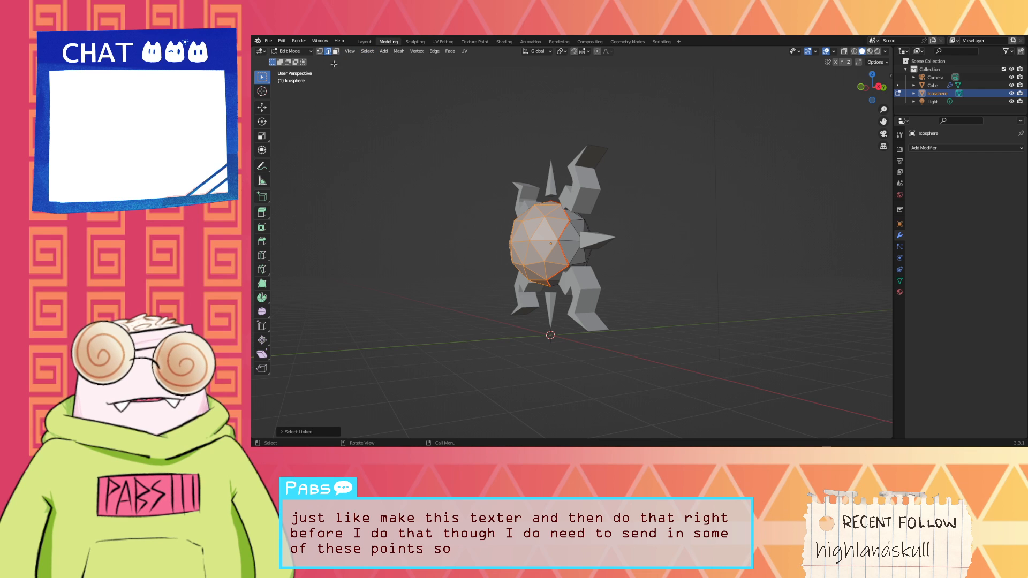
left_click(320, 51)
scroll(587, 276, "up", 2)
scroll(587, 276, "up", 2)
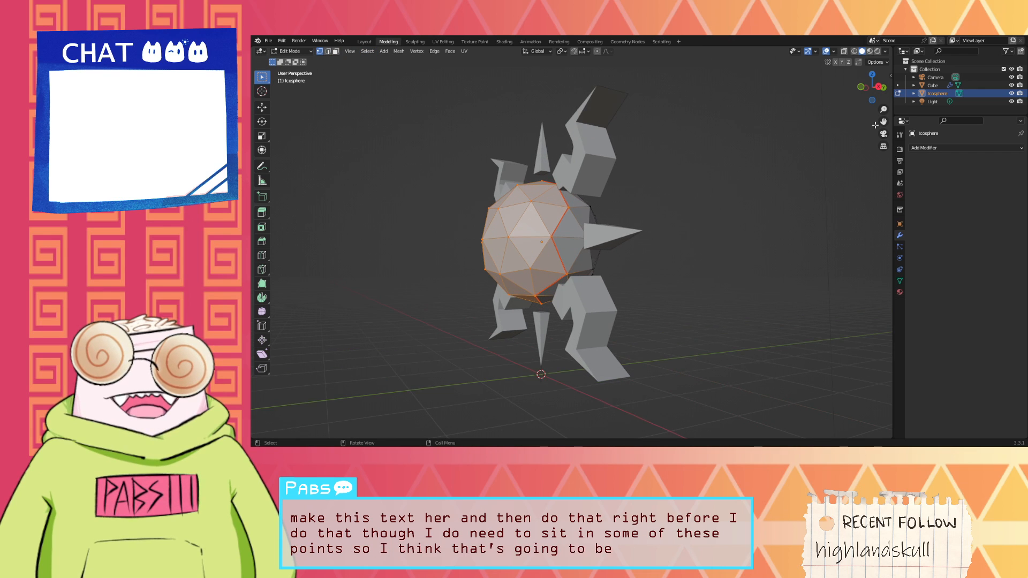
left_click(898, 85)
left_click_drag(658, 413, 572, 372)
key("m")
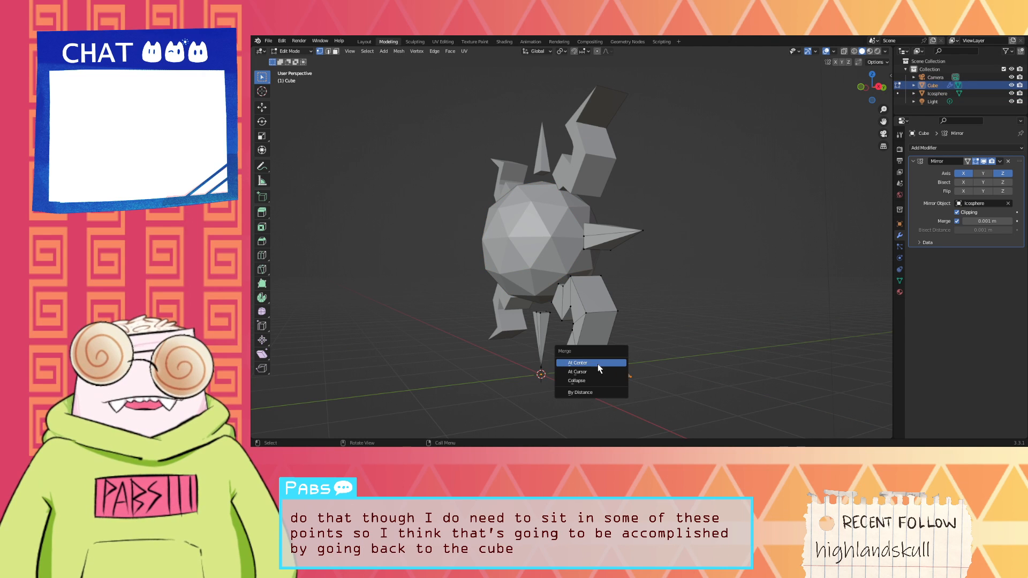
left_click(593, 363)
Step: Scale the edge just above the lower bent ray's tip along the Y axis
middle_click_drag(677, 348, 551, 356)
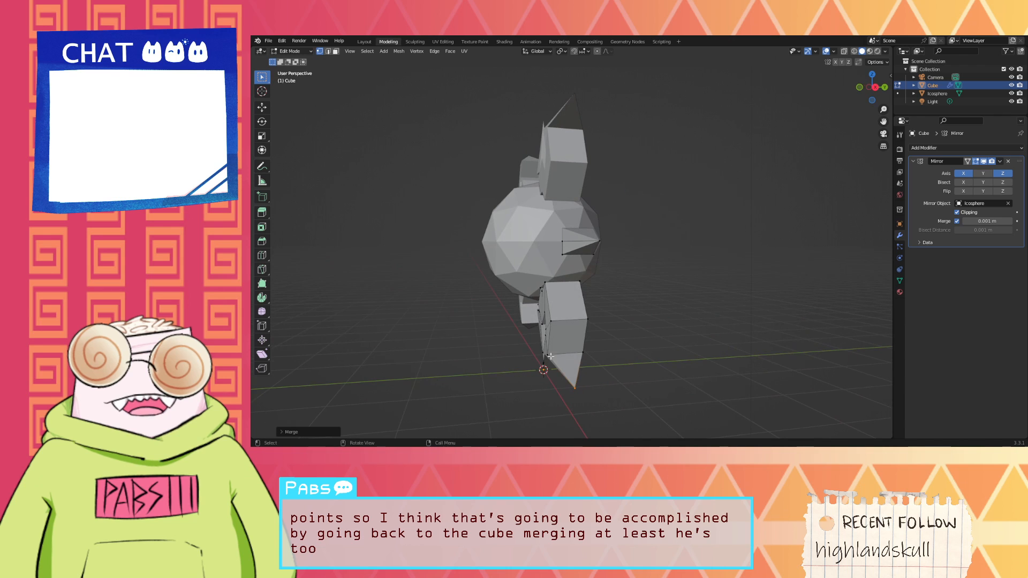
left_click(548, 355)
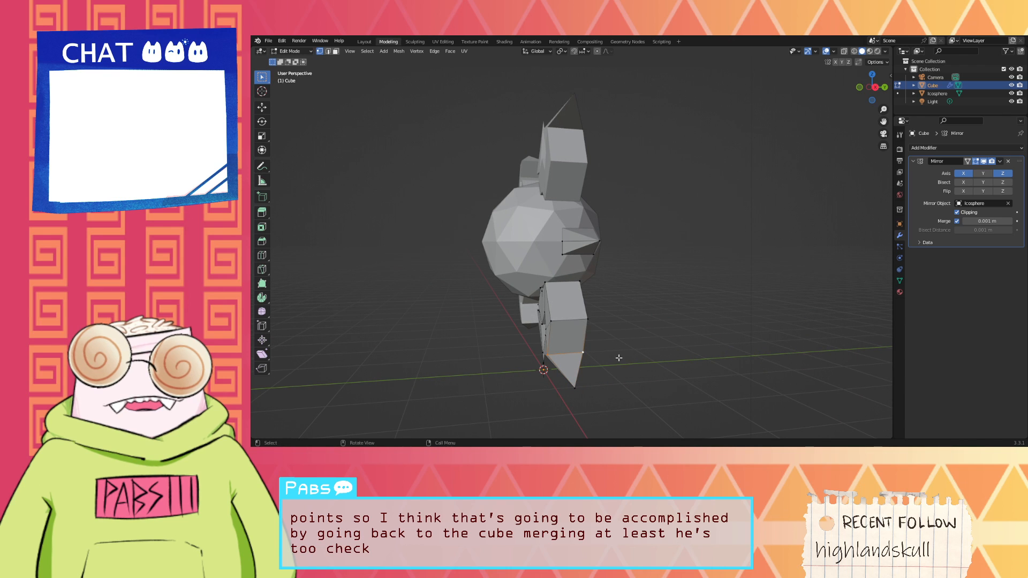
key("s")
key("y")
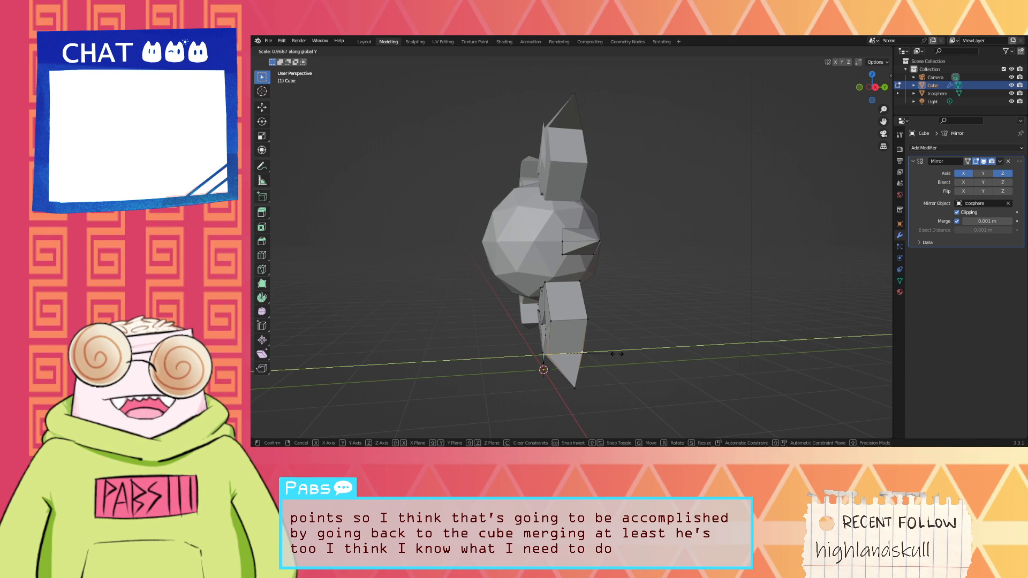
Step: Narrow the end edge of the lower curved ray along global Y and select the vertices at its lower bend
left_click(616, 354)
middle_click_drag(617, 354, 707, 351)
left_click(639, 339)
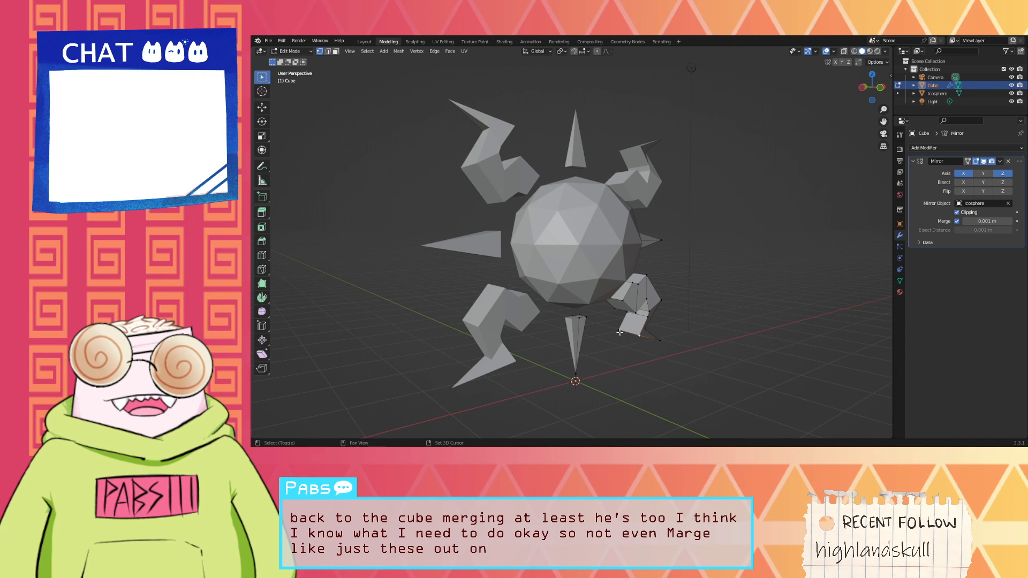
key("g")
key("y")
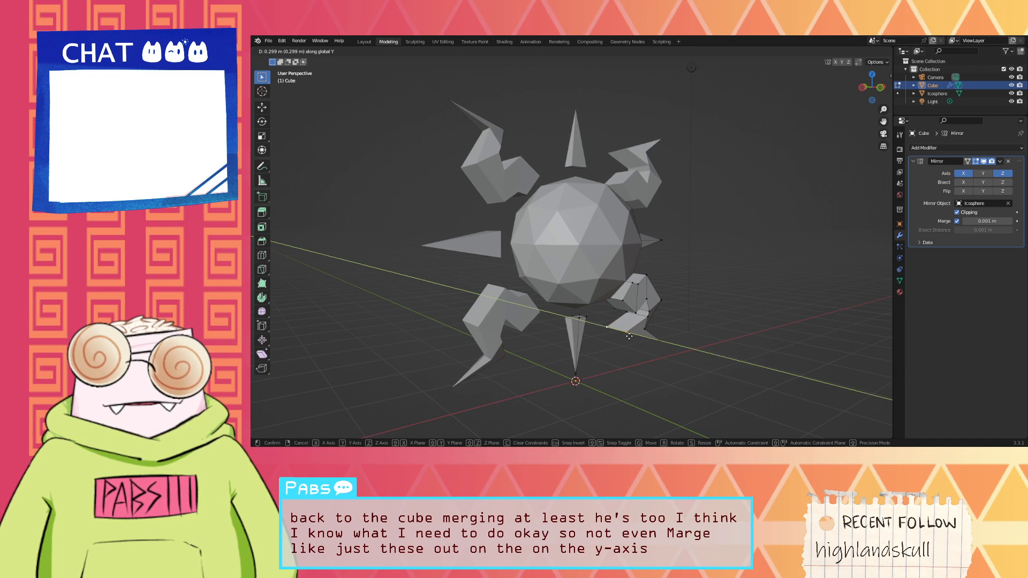
right_click(629, 336)
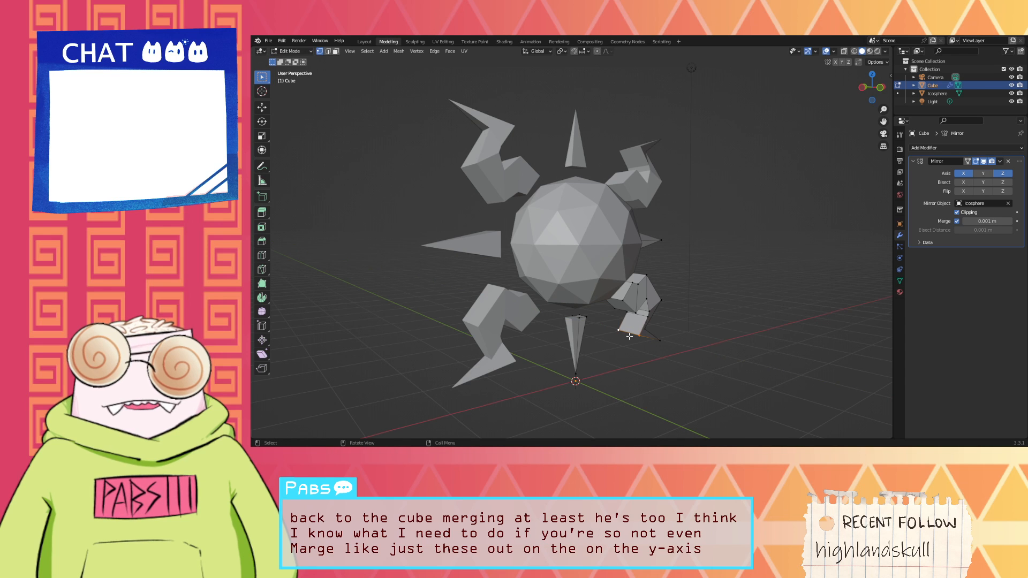
Step: Scale the selected lower-bend vertices of the curved ray along global Y by about 1.3
key("s")
key("y")
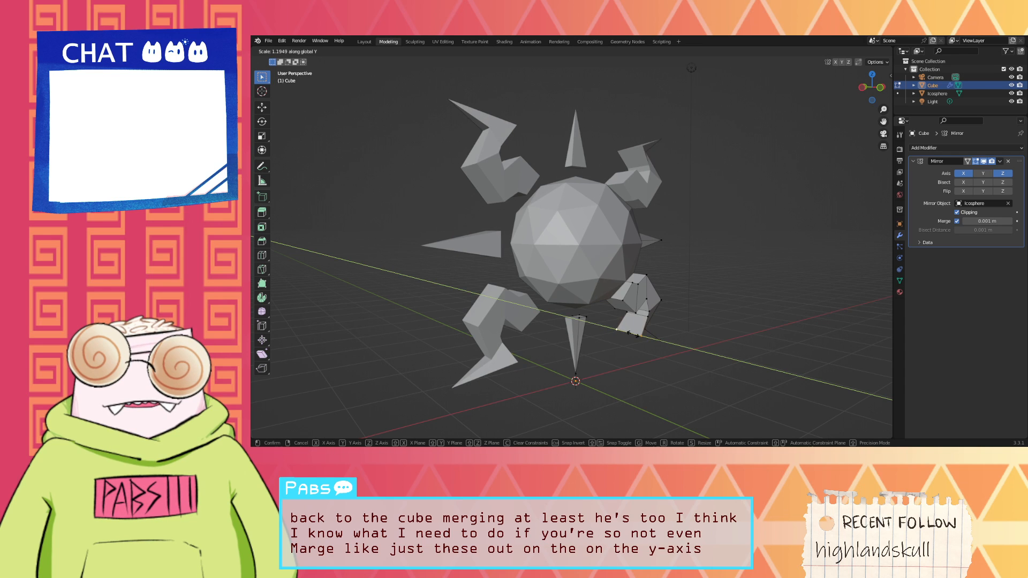
left_click(627, 333)
middle_click_drag(627, 333, 651, 329)
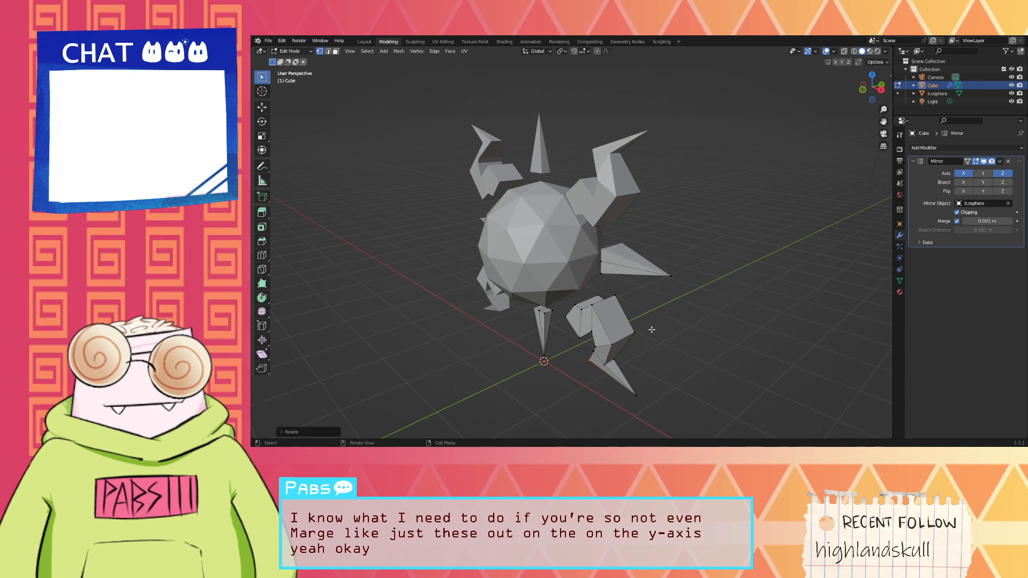
Step: Select the outer corner edge of the lower curved ray's bend and scale it along global Y to about 0.6
left_click_drag(604, 349, 612, 350)
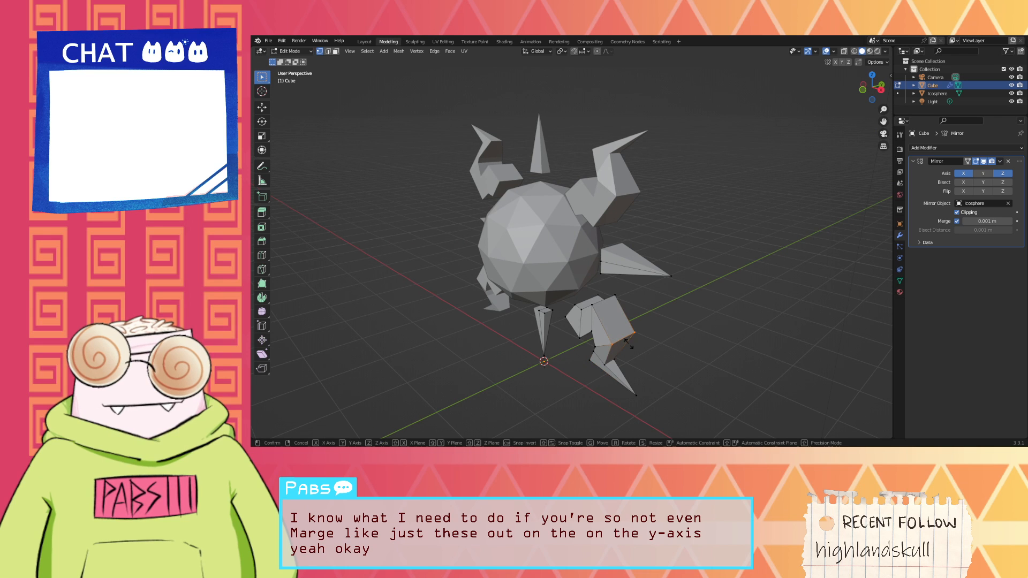
key("s")
key("y")
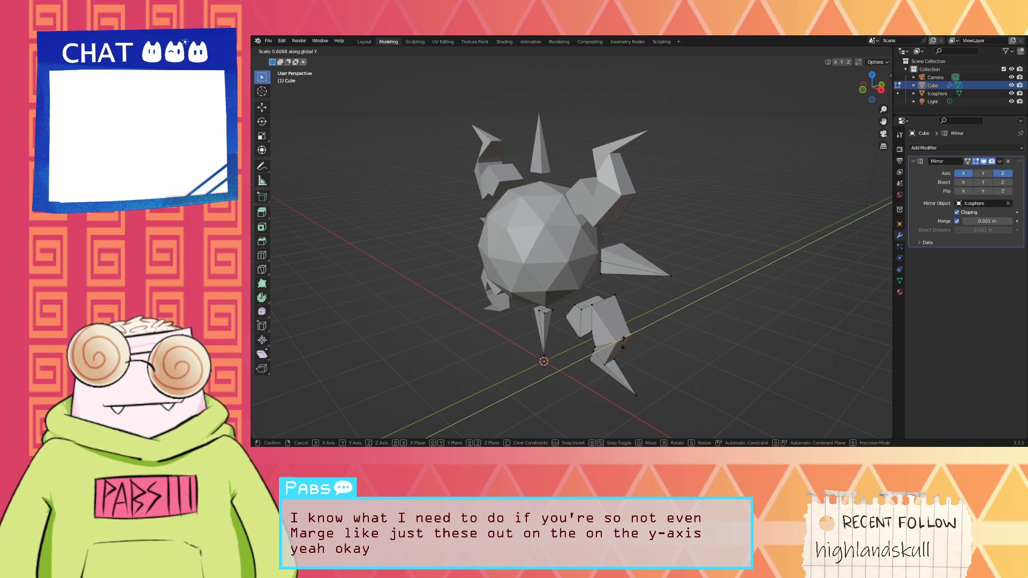
left_click(659, 329)
middle_click_drag(658, 328, 708, 300)
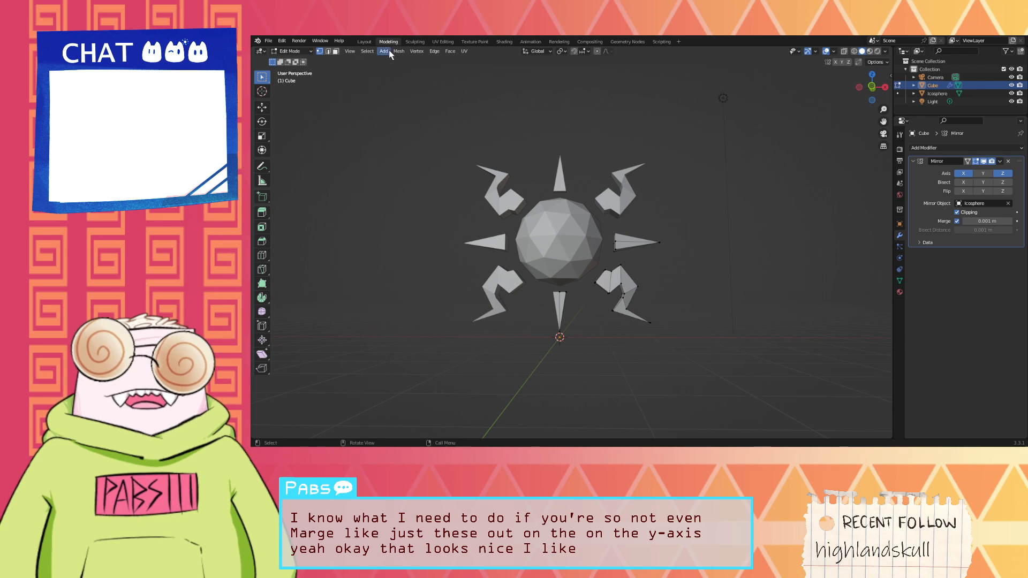
left_click(444, 42)
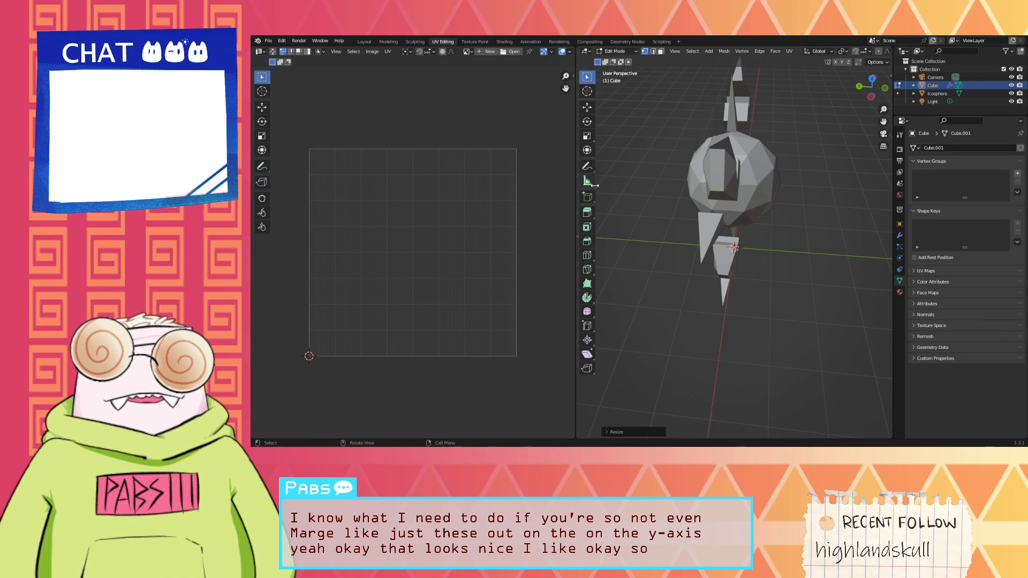
middle_click_drag(761, 207, 707, 212)
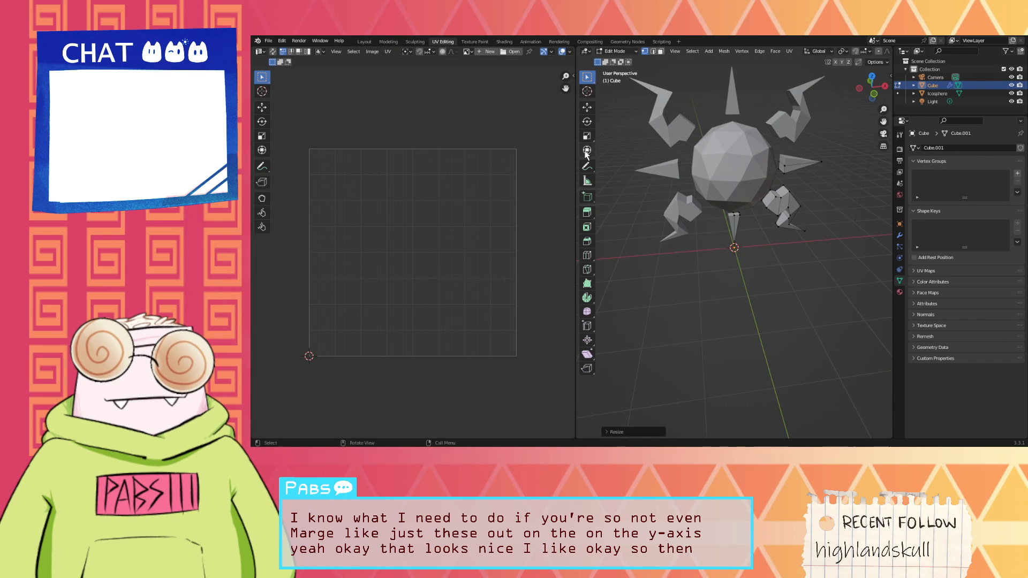
left_click(385, 43)
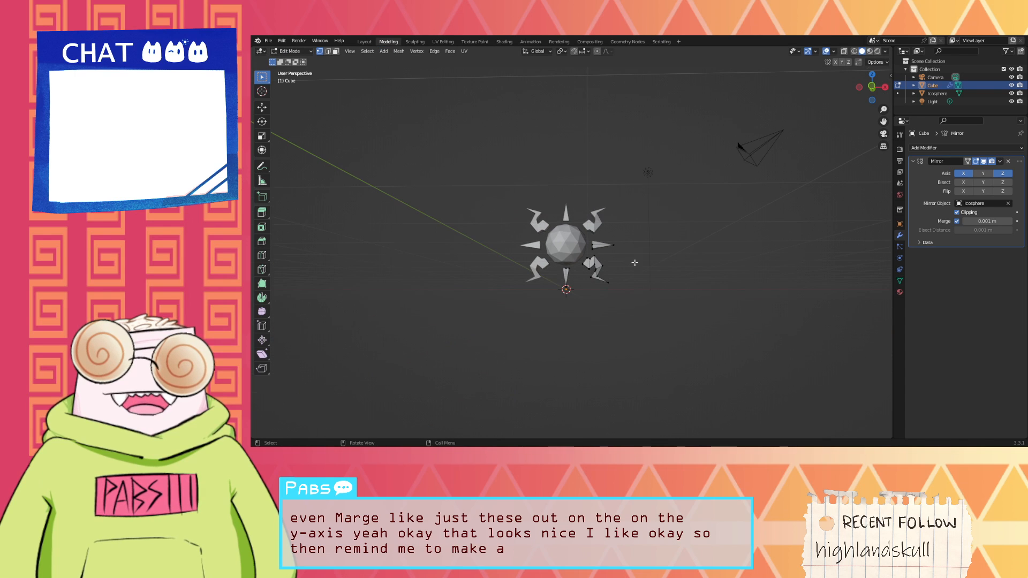
scroll(557, 297, "up", 6)
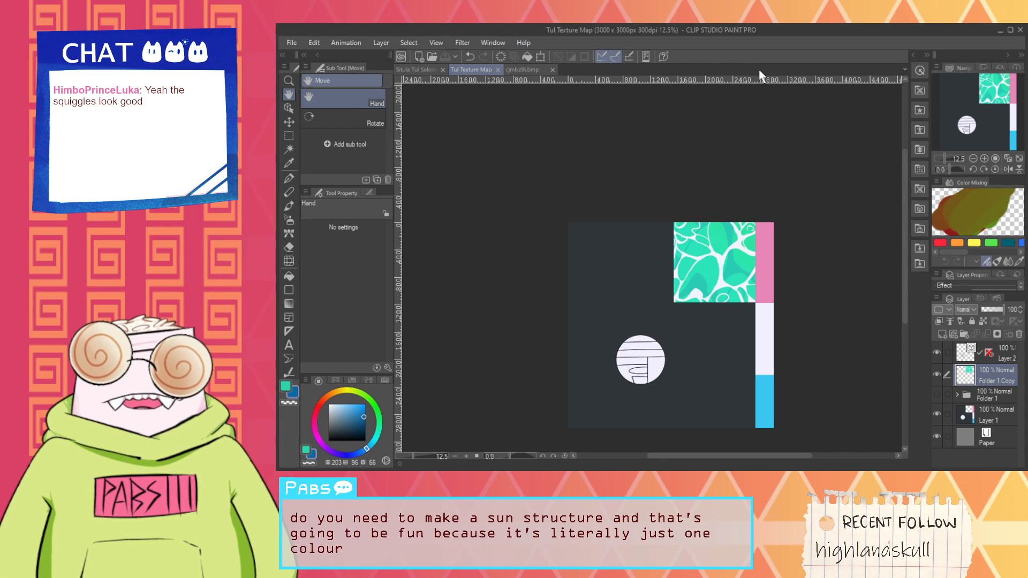
Step: Switch to Clip Studio Paint and create a new 3000 x 3000 px illustration at 300 dpi
key("ctrl+n")
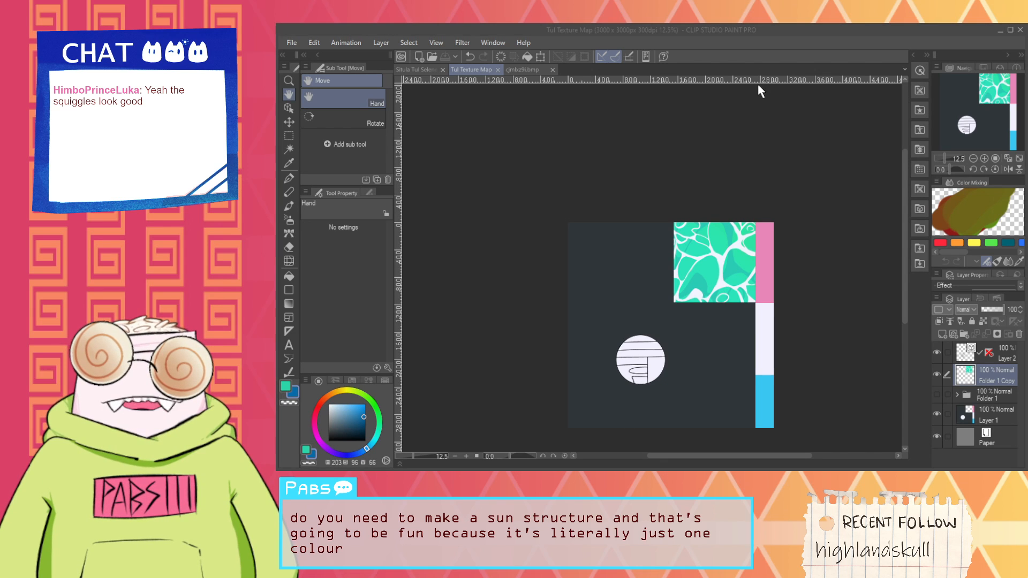
left_click(608, 205)
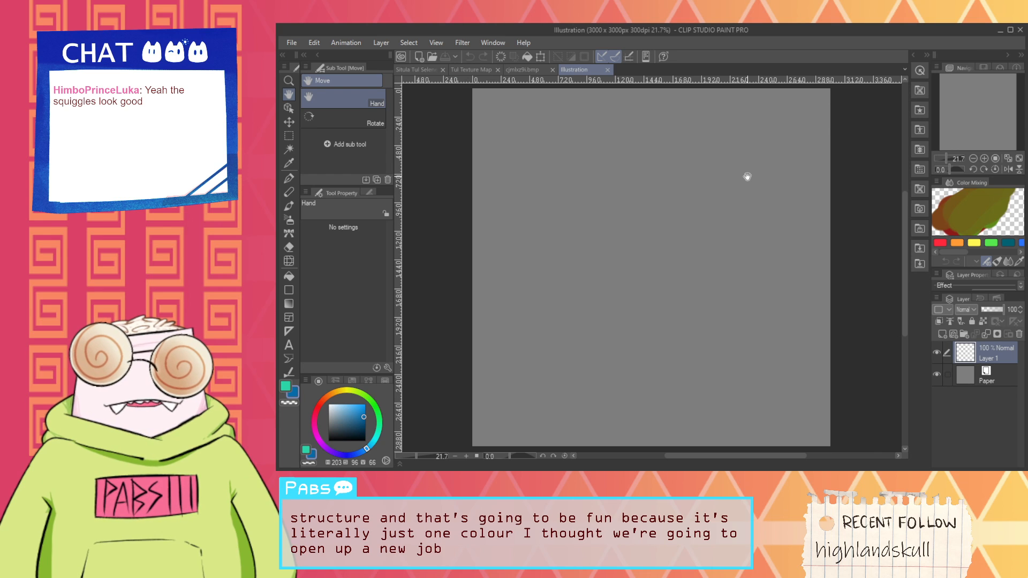
scroll(748, 177, "down", 2)
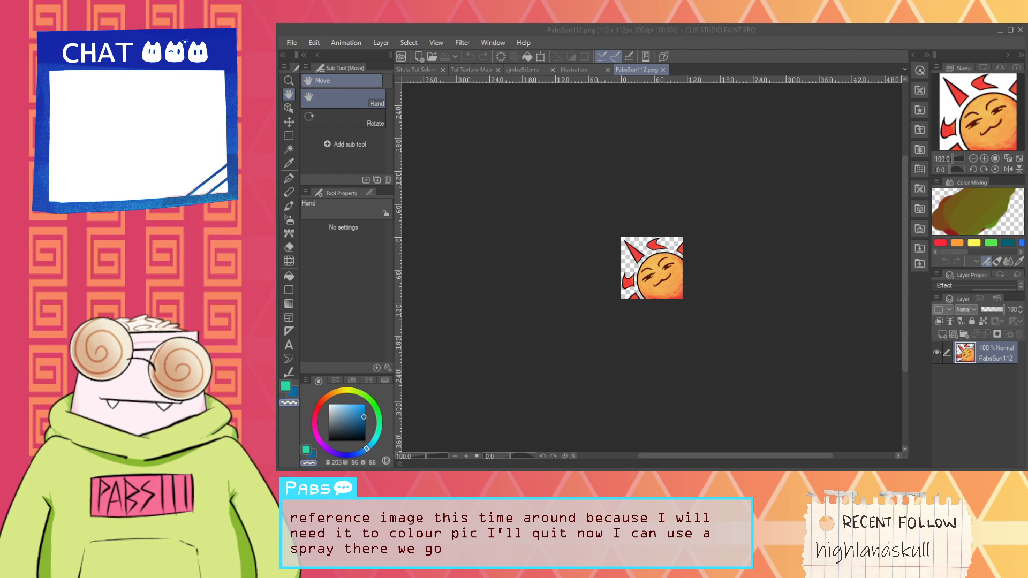
Step: Sample the sun face's yellow-orange and a ray's red from the PabsSun112.png reference as the two drawing colours
scroll(669, 267, "up", 5)
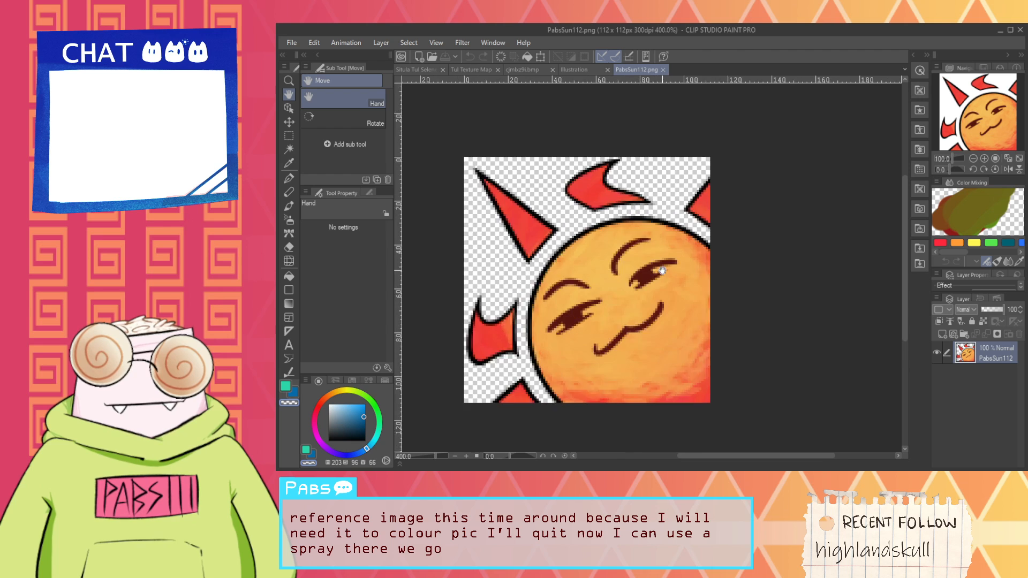
left_click_drag(663, 271, 685, 261)
key("i")
left_click(639, 277)
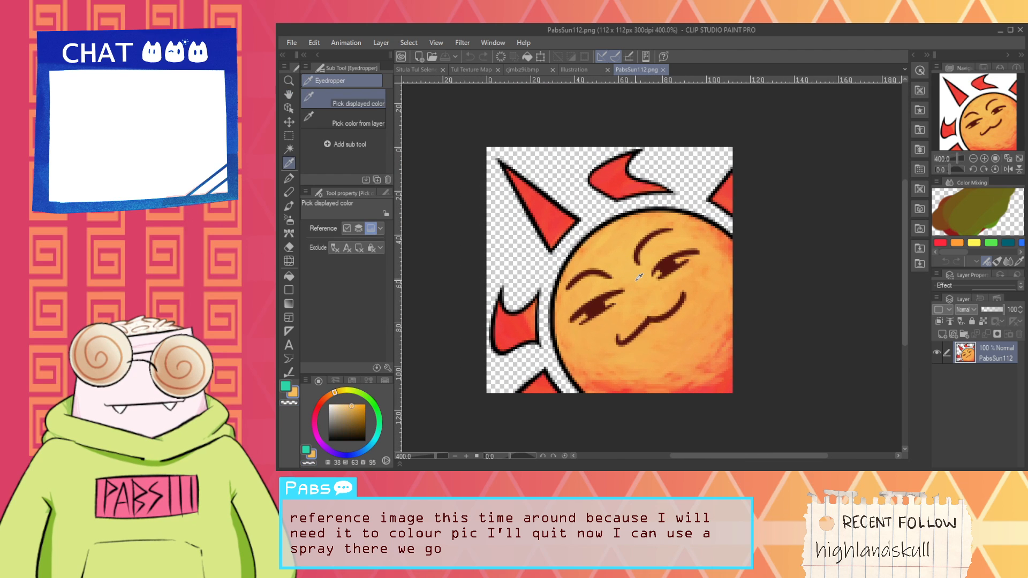
left_click(545, 208)
Step: Fill Layer 1 of the new illustration with the sampled red
left_click(577, 68)
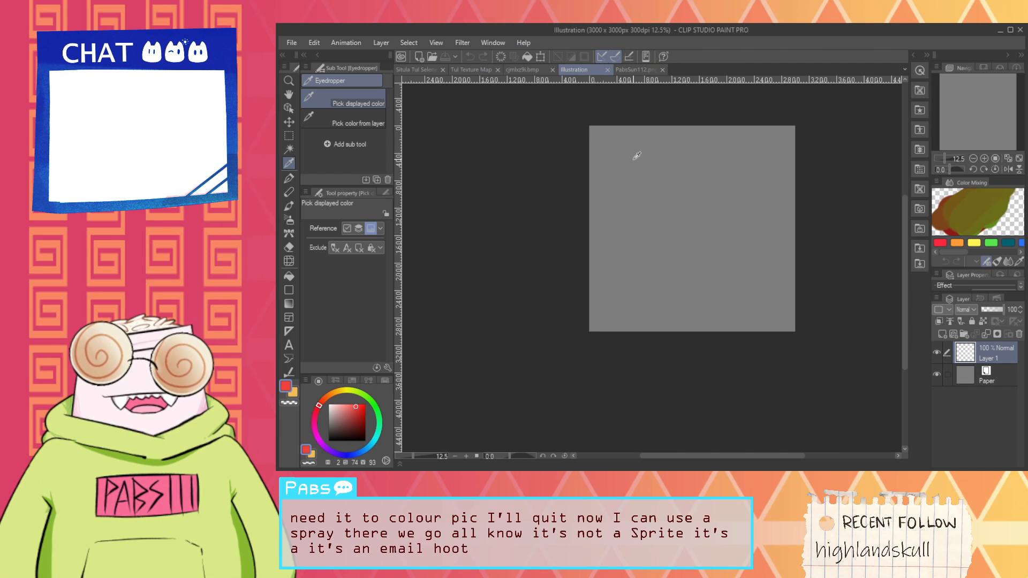
key("g")
left_click(652, 287)
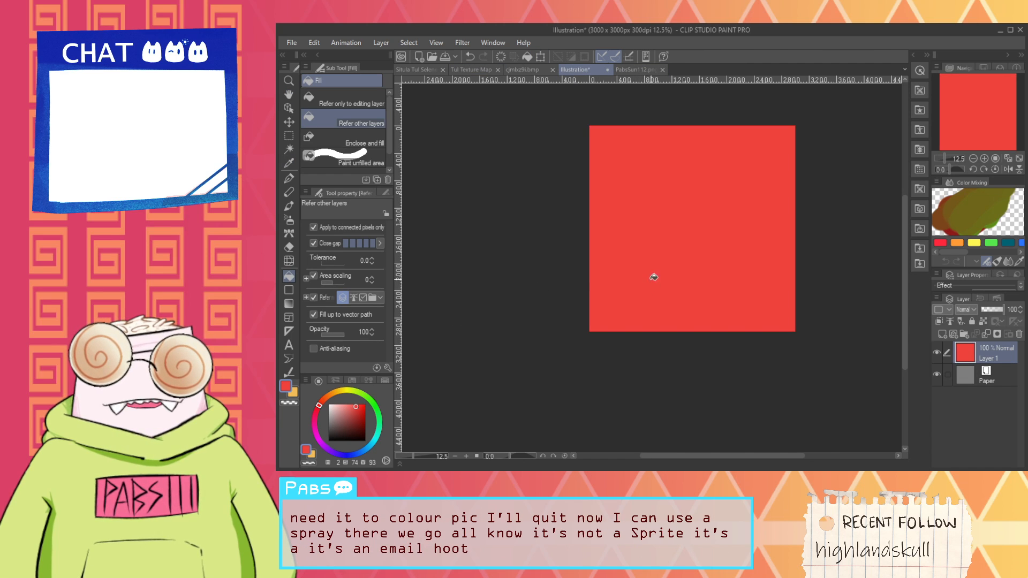
key("h")
left_click_drag(698, 211, 647, 279)
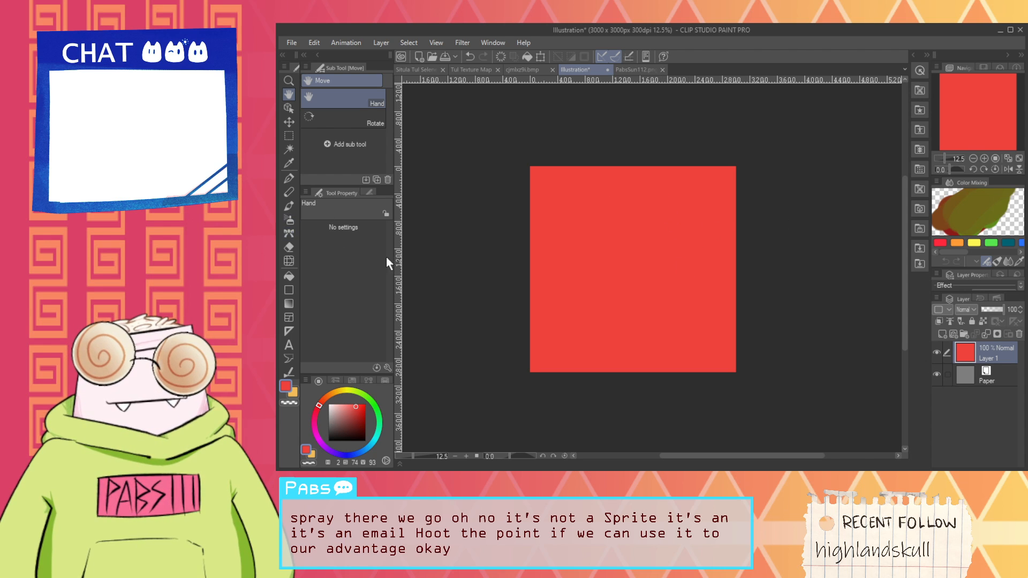
Step: Add a new layer and paint a large swirling yellow-orange disc over the red with the Pointillism brush
left_click(942, 335)
key("e")
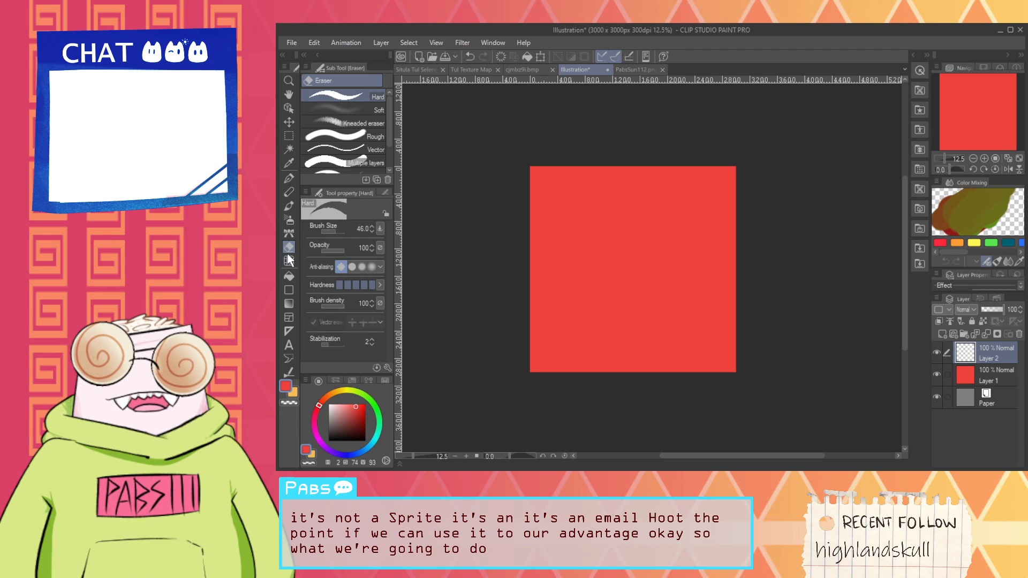
left_click(290, 206)
left_click(380, 78)
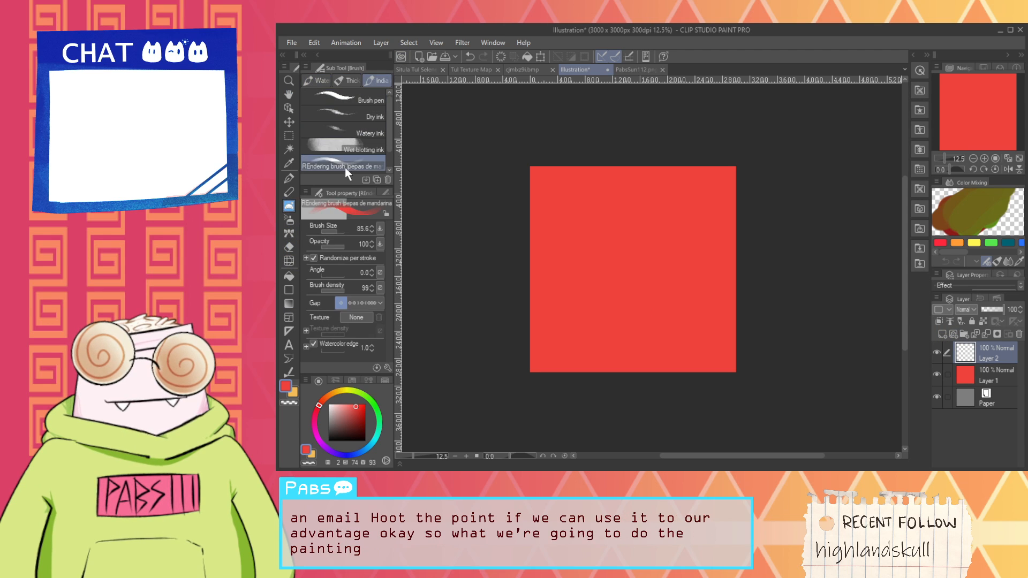
left_click(378, 129)
left_click(343, 82)
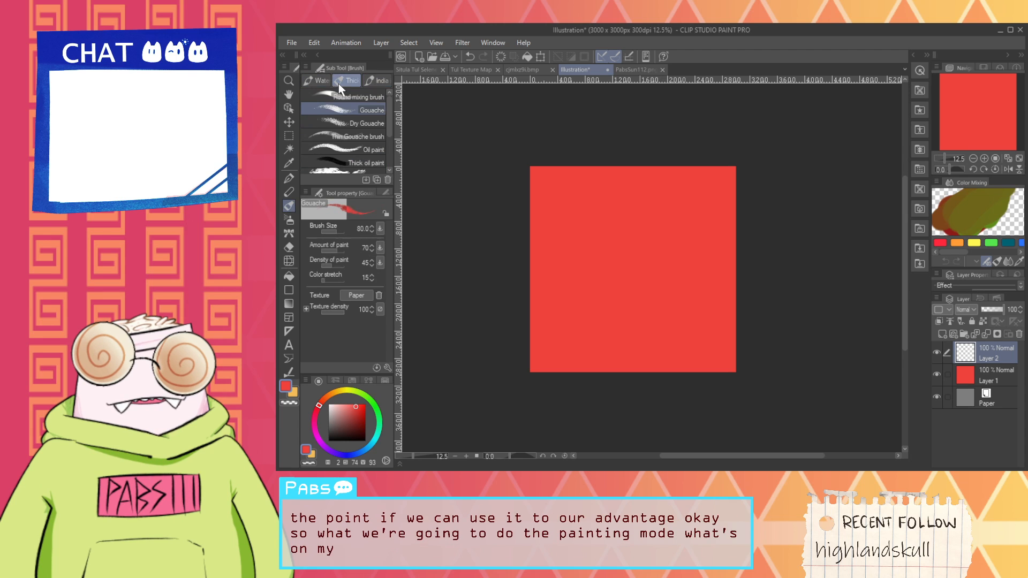
scroll(380, 150, "down", 3)
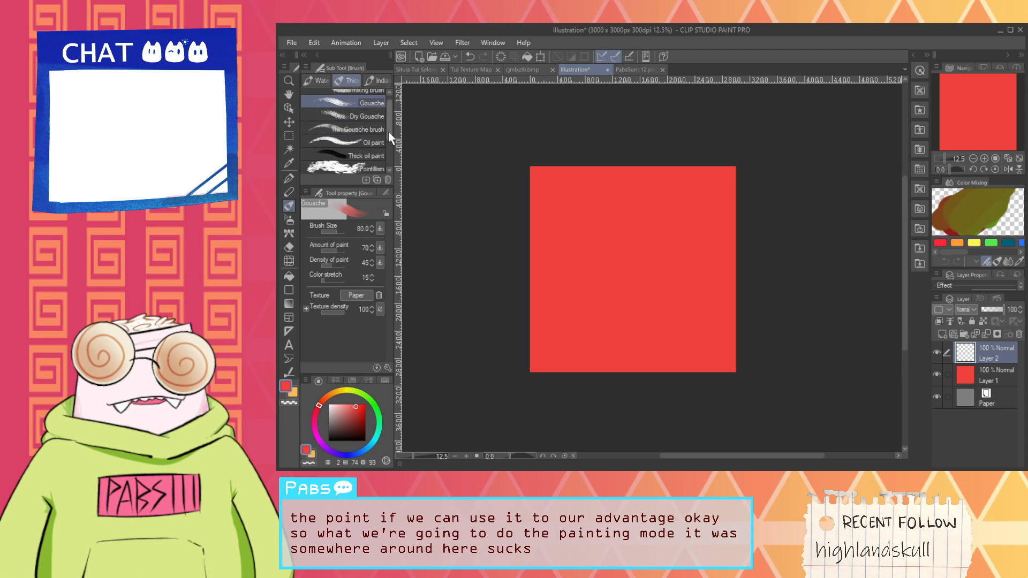
left_click(364, 138)
left_click(292, 393)
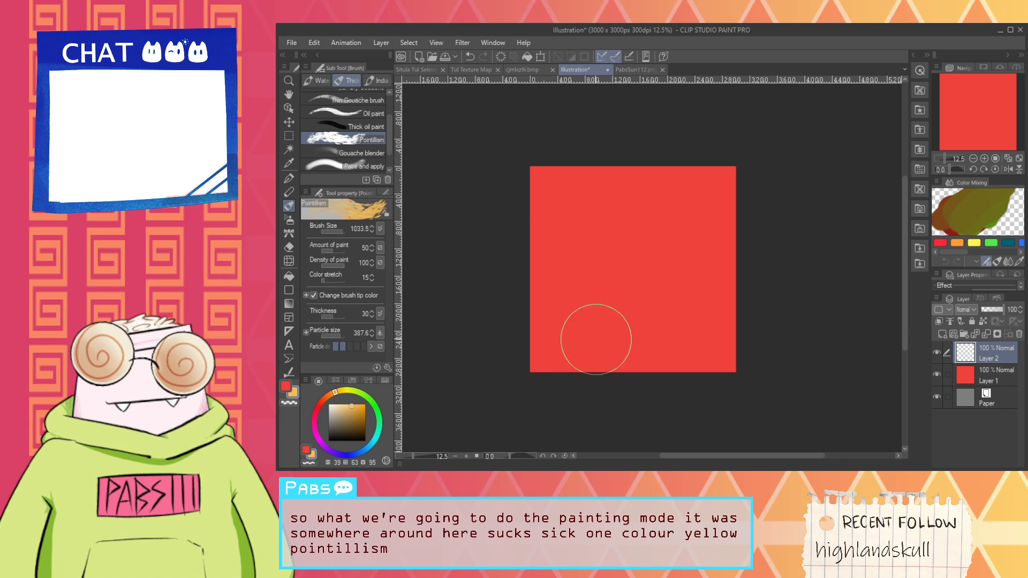
mouse_move(592, 333)
left_mouse_down()
mouse_move(586, 345)
mouse_move(616, 300)
mouse_move(584, 252)
mouse_move(665, 262)
mouse_move(620, 289)
mouse_move(616, 258)
mouse_move(651, 250)
mouse_move(688, 264)
mouse_move(573, 274)
mouse_move(686, 252)
mouse_move(664, 231)
mouse_move(588, 236)
mouse_move(668, 291)
mouse_move(641, 292)
left_mouse_up()
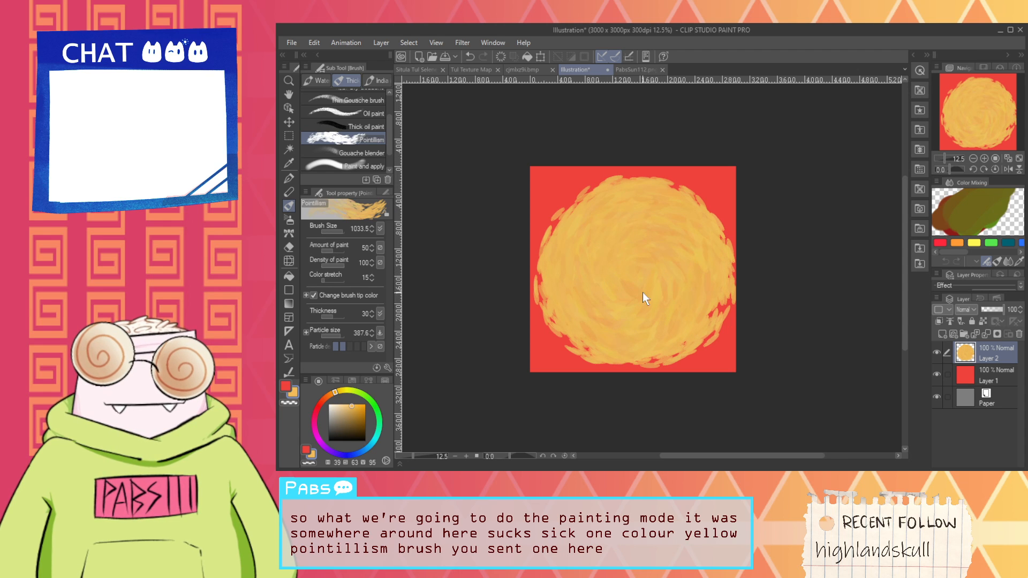
Step: Scale the yellow-orange disc down to 72% and centre it on the red canvas
key("ctrl+t")
left_click_drag(734, 370, 679, 315)
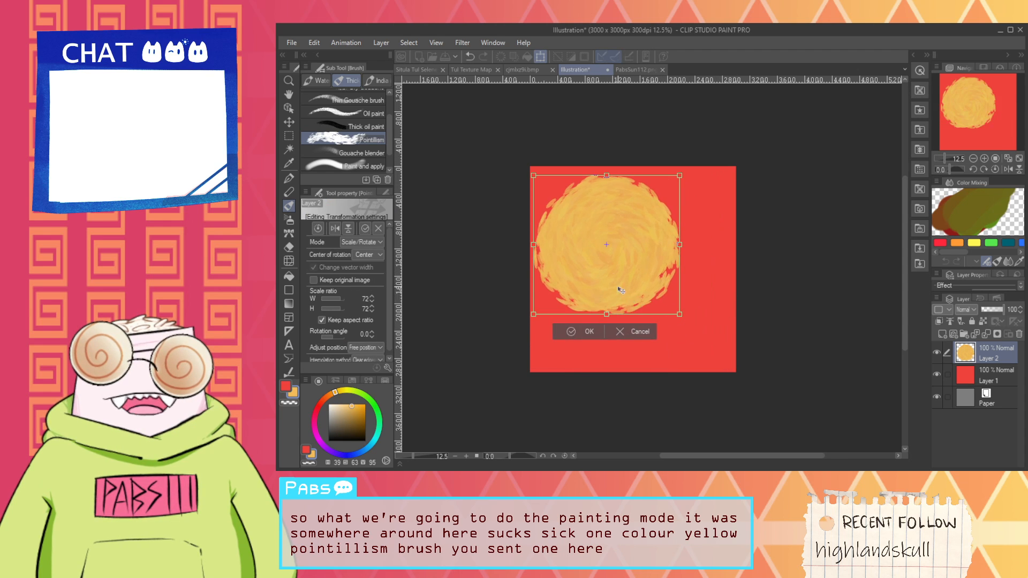
left_click_drag(626, 282, 648, 300)
double_click(591, 356)
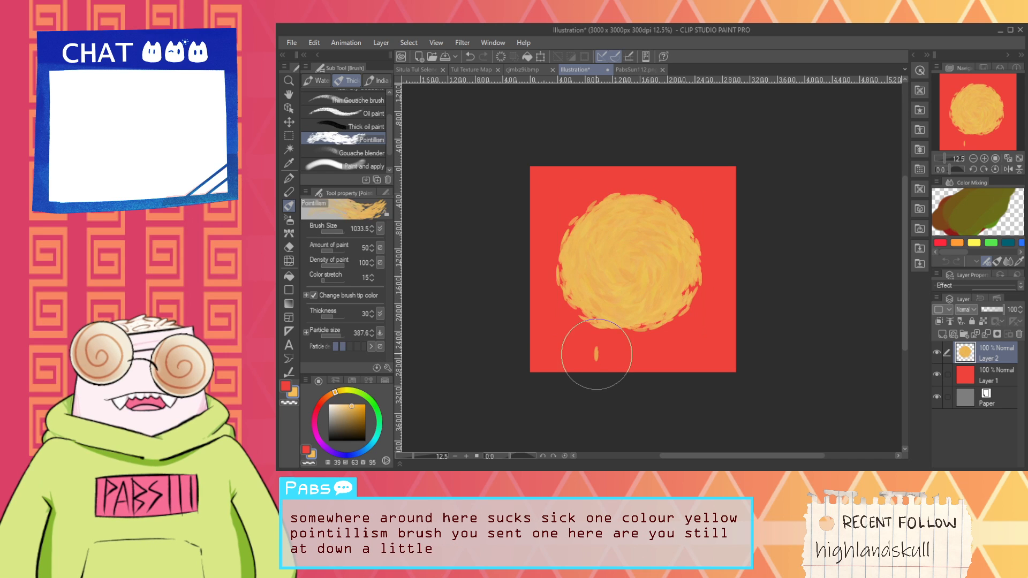
Step: Check the sun reference, test an orange stroke on the disc's lower edge, and set the brush colour to hue 19, saturation 99, value 86
left_click(632, 70)
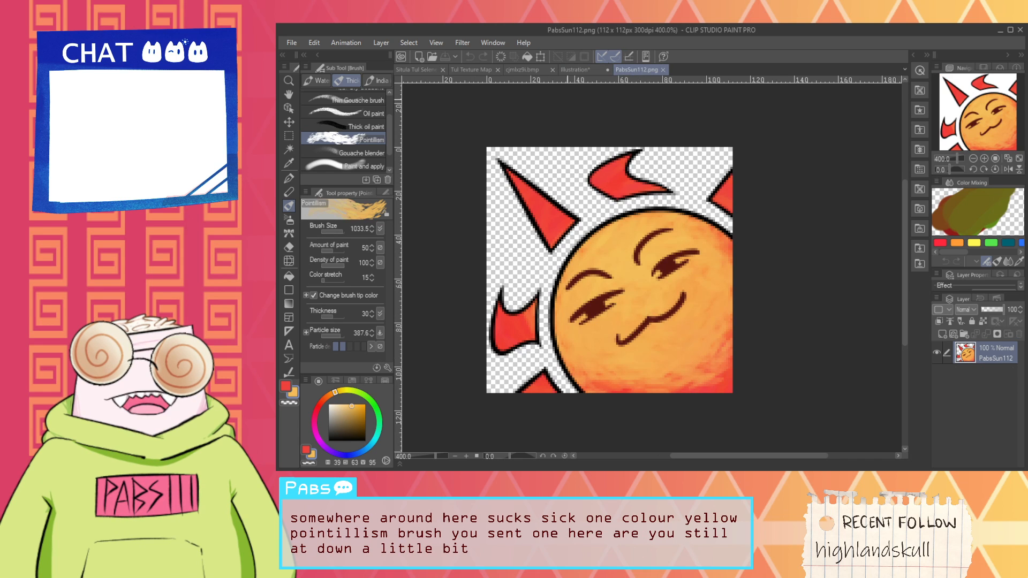
left_click(589, 69)
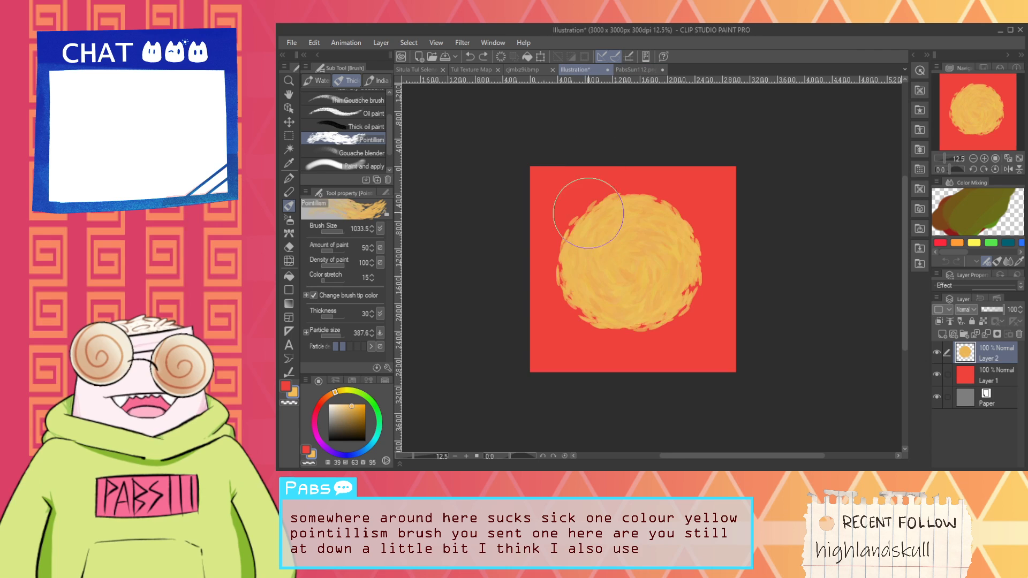
left_click(324, 397)
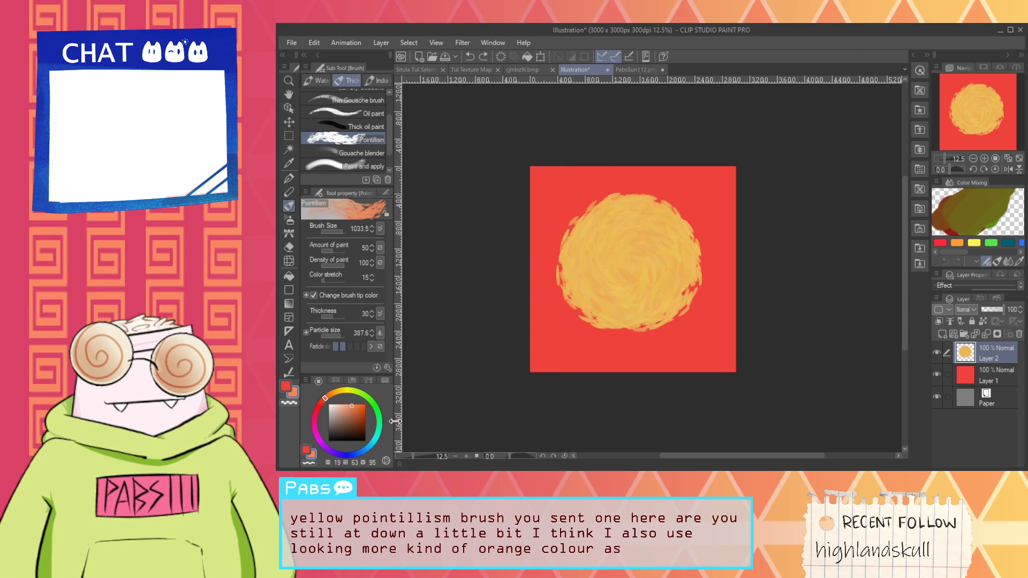
mouse_move(624, 338)
left_mouse_down()
mouse_move(584, 321)
mouse_move(594, 314)
left_mouse_up()
key("ctrl+z")
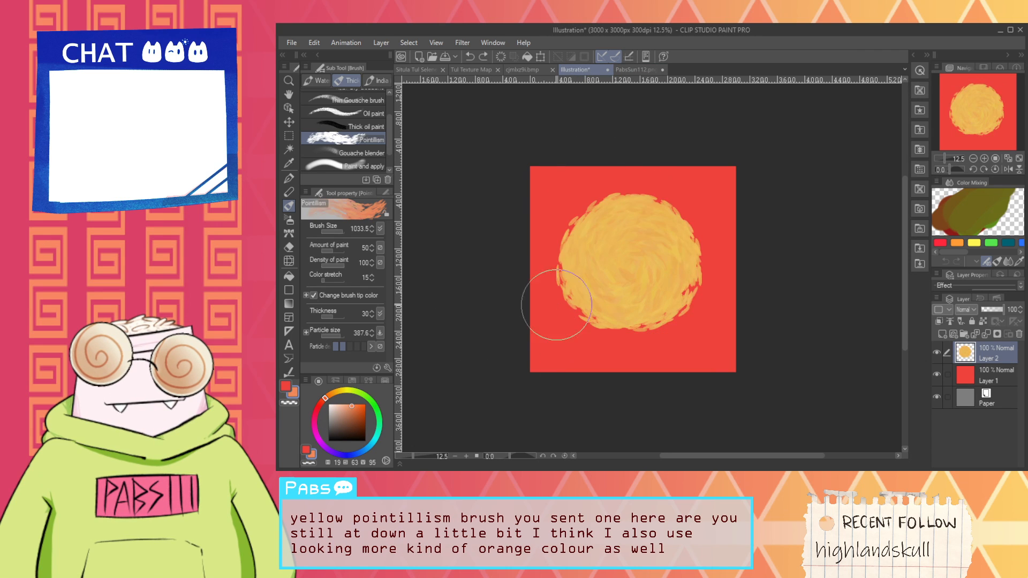
left_click(365, 409)
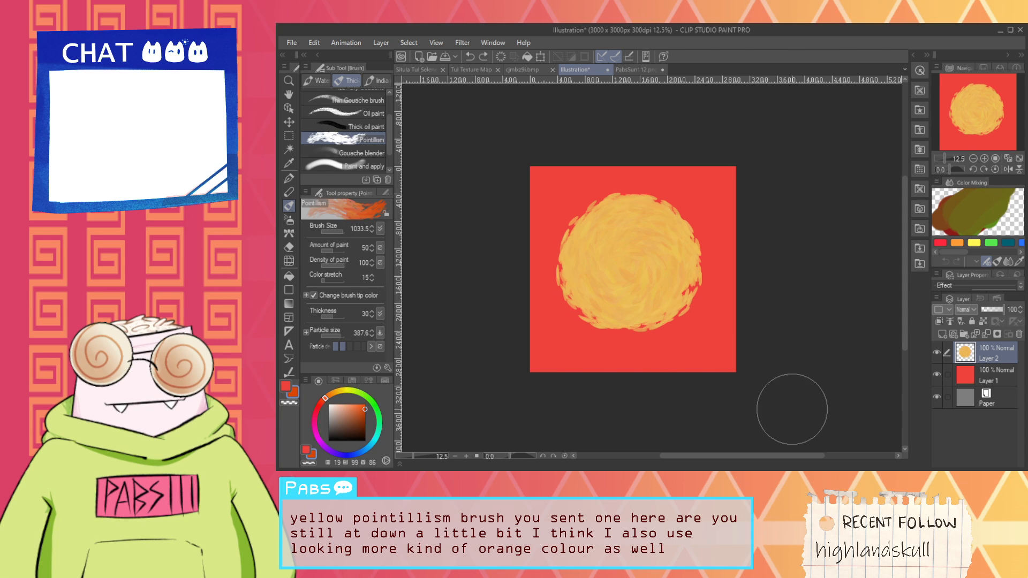
Step: Add a layer between the red fill and the disc, and try a deep orange Pointillism stroke around the disc's upper edge
left_click(966, 375)
left_click(942, 335)
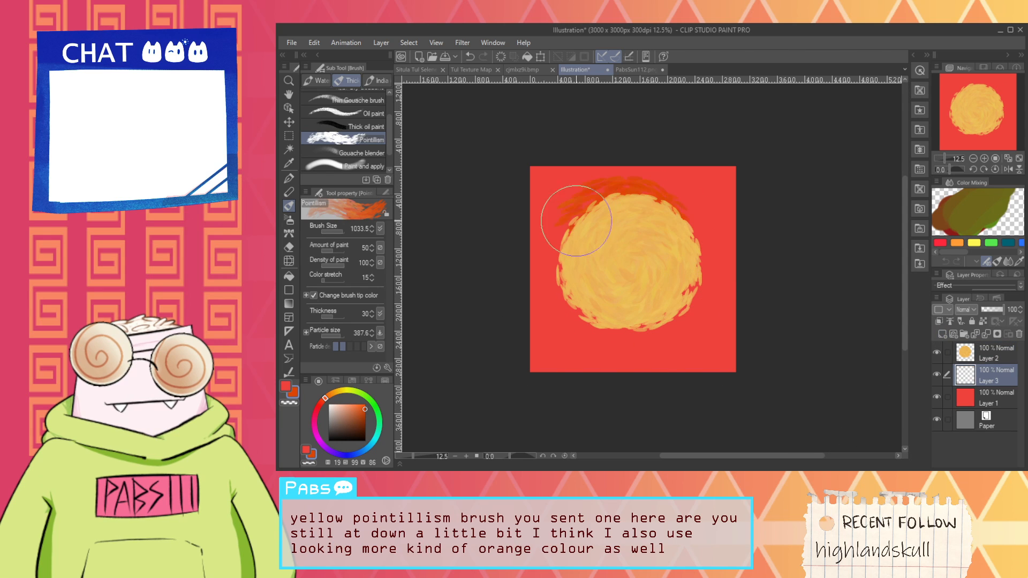
left_click_drag(576, 209, 567, 264)
key("ctrl+z")
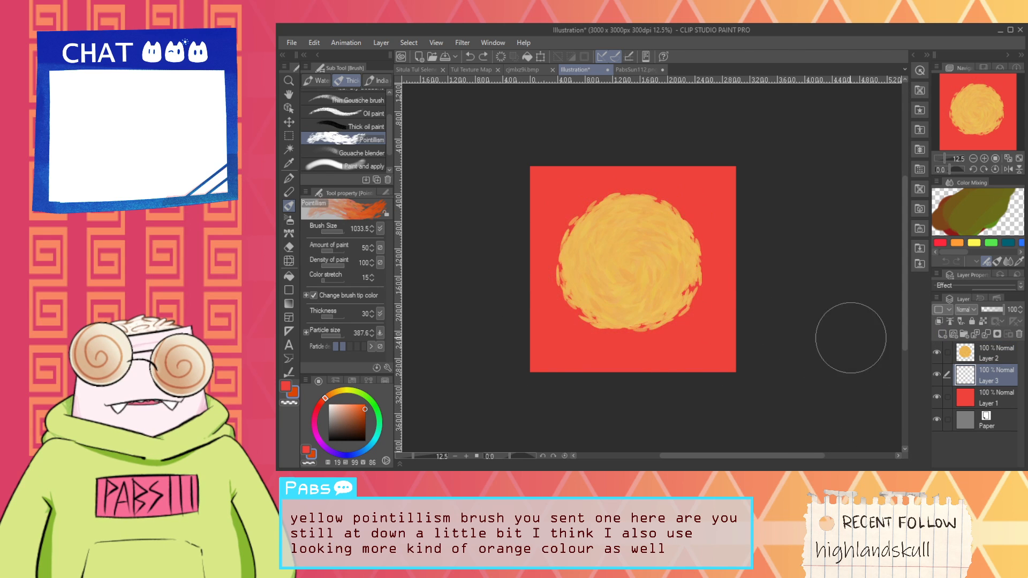
Step: Paint a lighter orange ring (hue 19, saturation 75, value 100) behind the yellow disc, and merge the disc layer down onto it
left_click(353, 403)
mouse_move(667, 291)
left_mouse_down()
mouse_move(660, 230)
mouse_move(574, 264)
mouse_move(650, 287)
mouse_move(593, 293)
left_mouse_up()
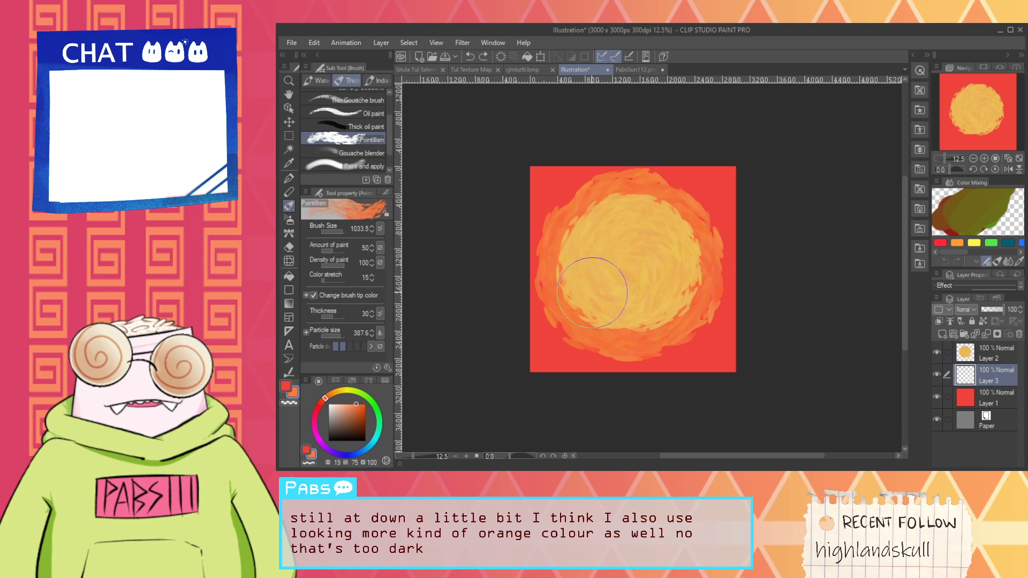
left_click(984, 353)
key("ctrl+e")
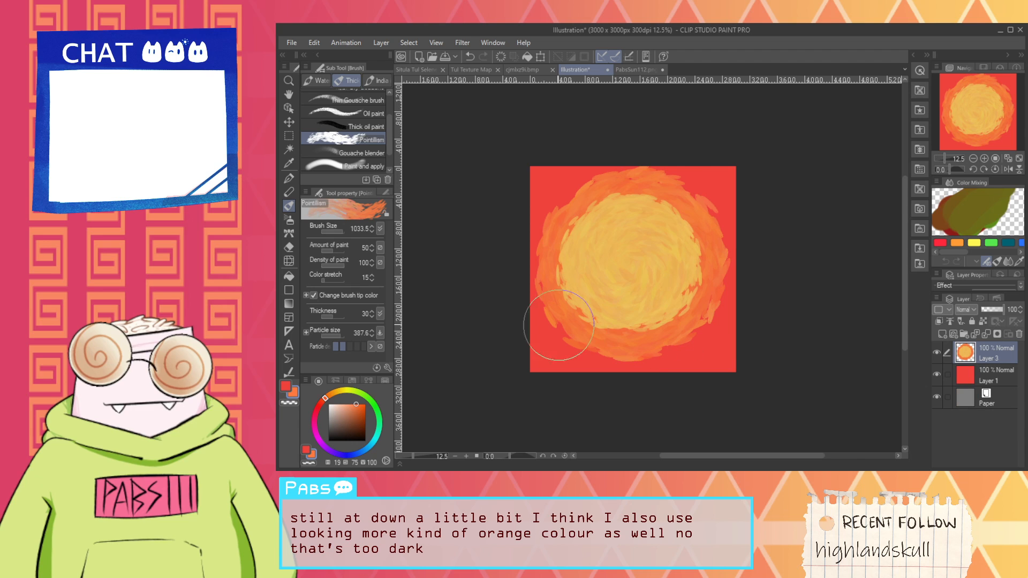
Step: Choose the Gouache blender brush and scale the merged sun down to 82%, centring it on the red canvas
left_click(368, 166)
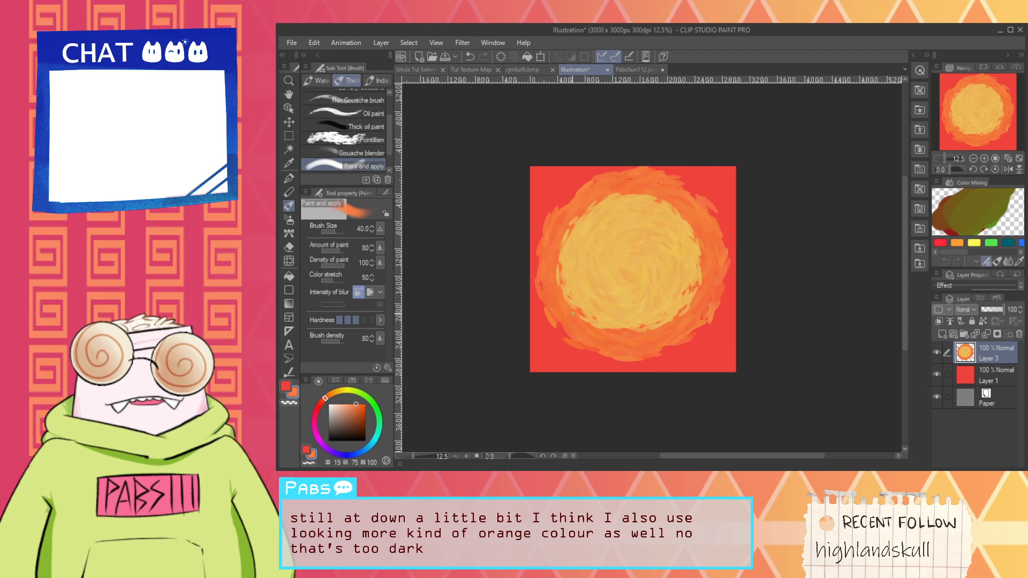
left_click(369, 153)
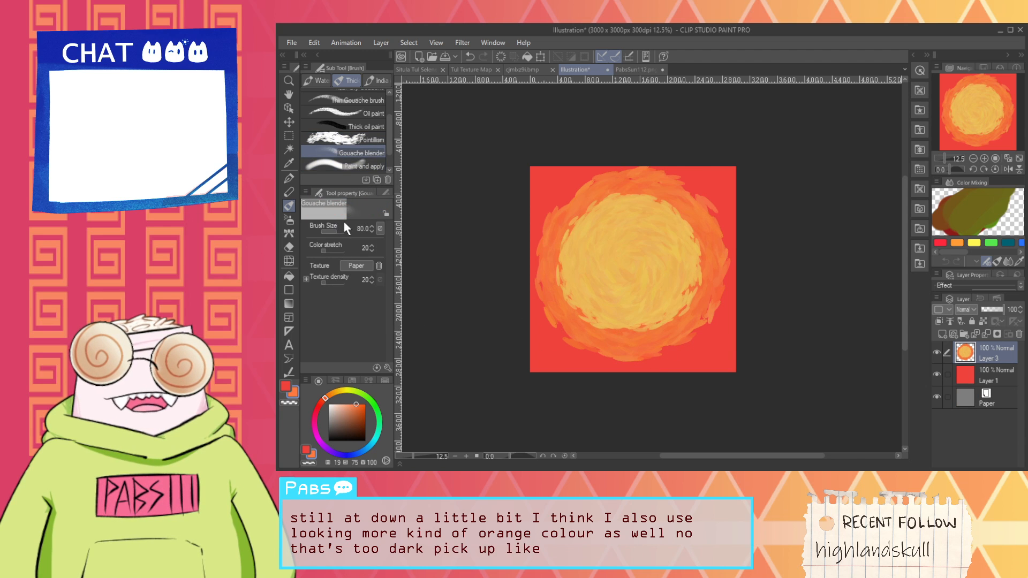
key("ctrl+t")
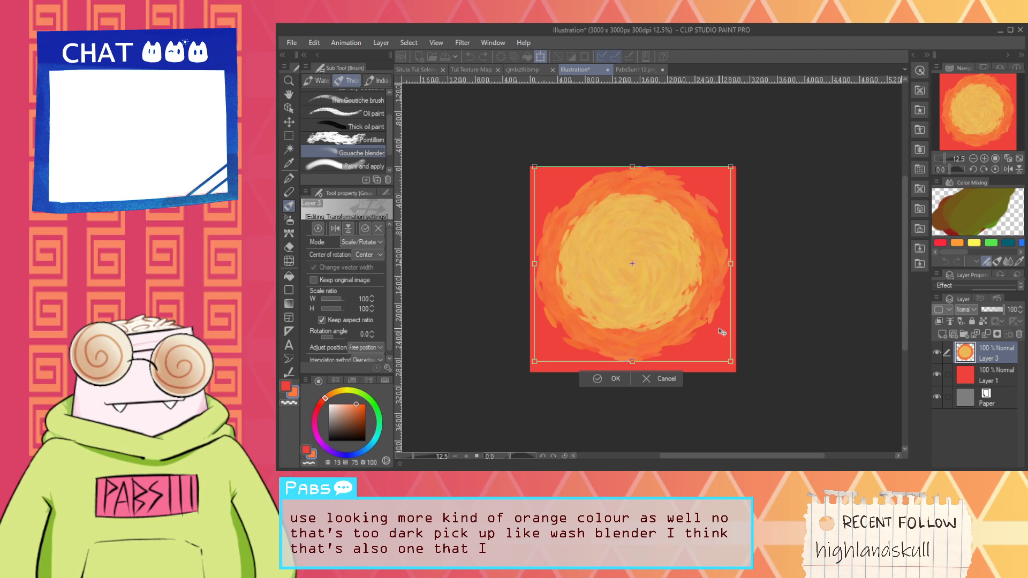
left_click_drag(727, 359, 690, 324)
left_click_drag(644, 293, 660, 317)
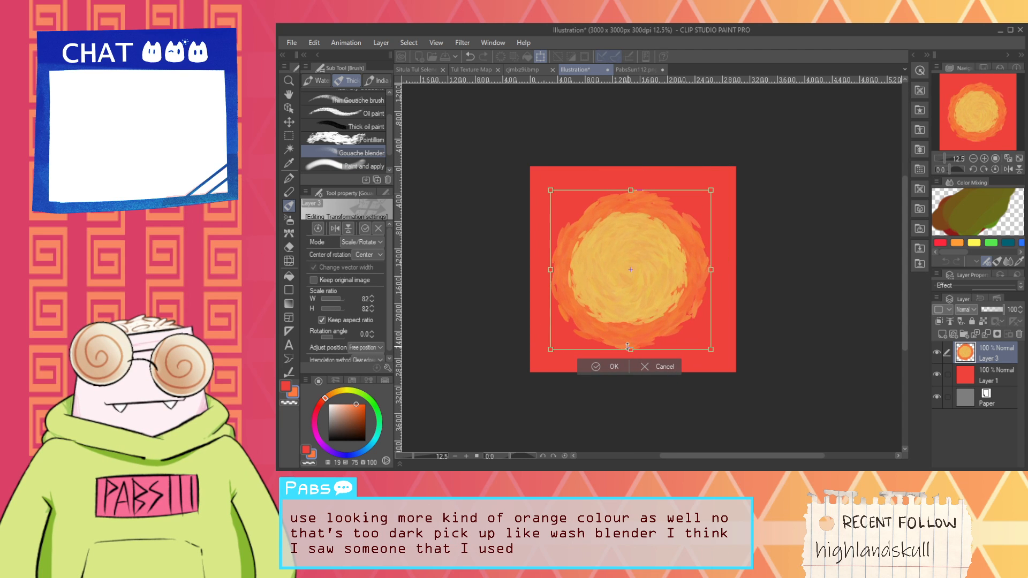
left_click(598, 367)
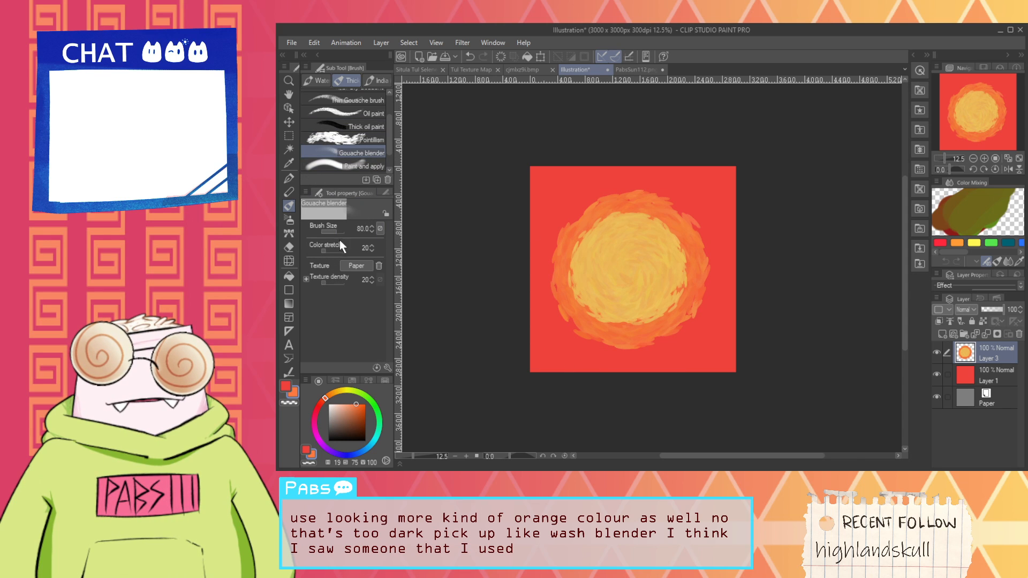
Step: Try the Gouache blender at size 1248, and blend the sun's yellow, orange and red edges with the Painterly blender at size 486
left_click_drag(340, 229, 343, 231)
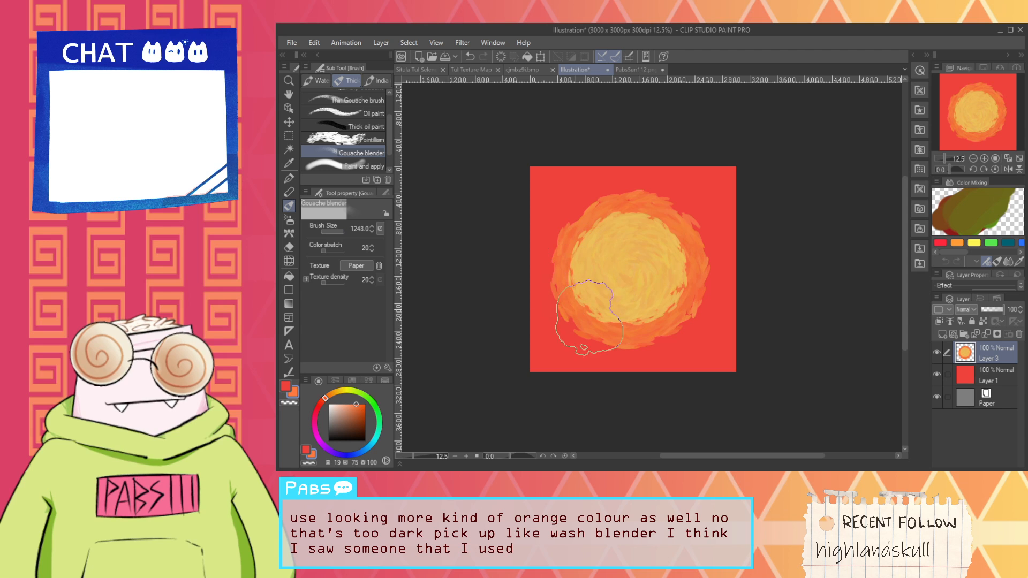
mouse_move(660, 245)
left_mouse_down()
mouse_move(589, 252)
mouse_move(637, 305)
mouse_move(616, 225)
mouse_move(623, 288)
mouse_move(667, 207)
mouse_move(562, 299)
mouse_move(616, 321)
left_mouse_up()
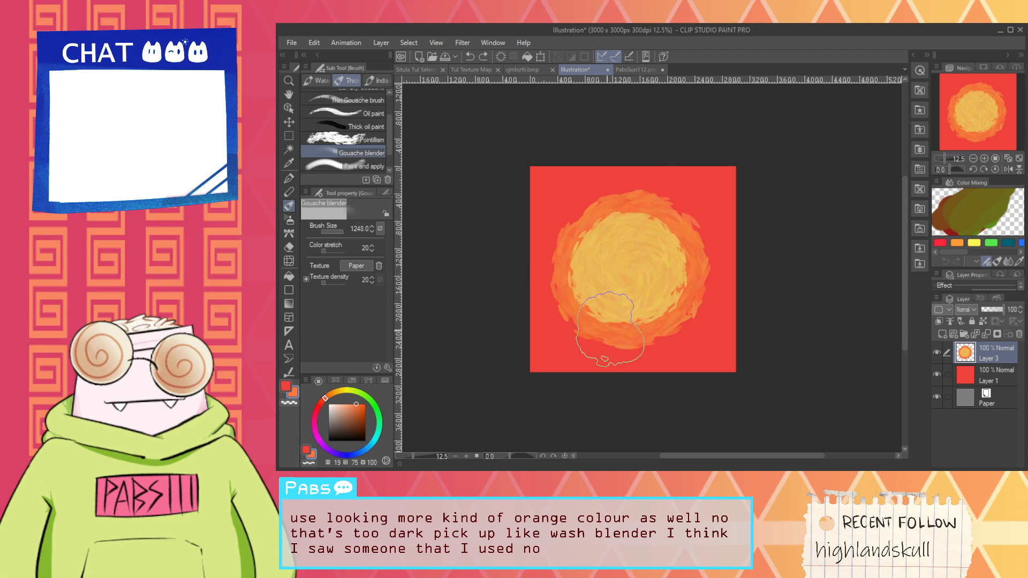
left_click(289, 260)
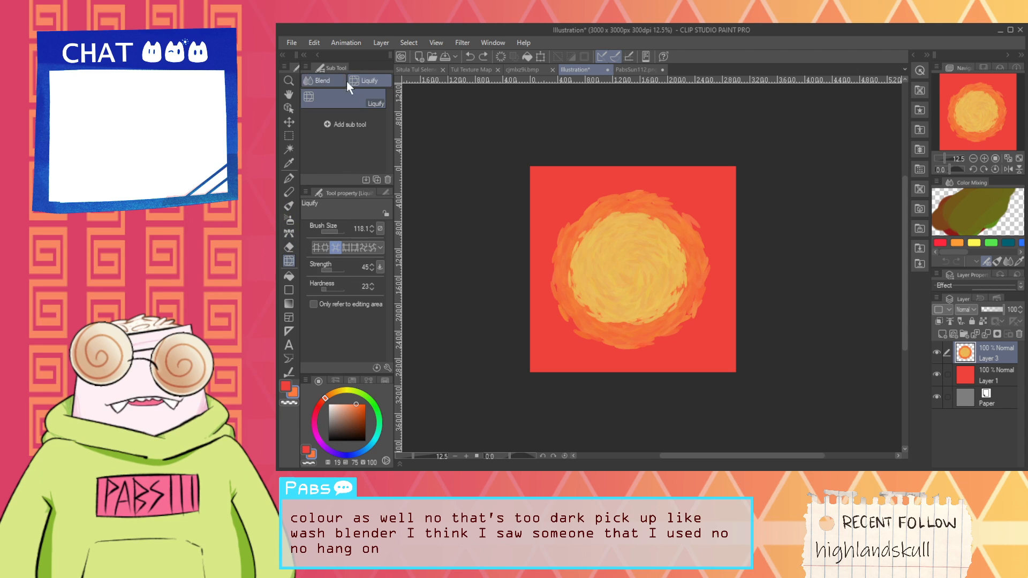
scroll(387, 87, "up", 5)
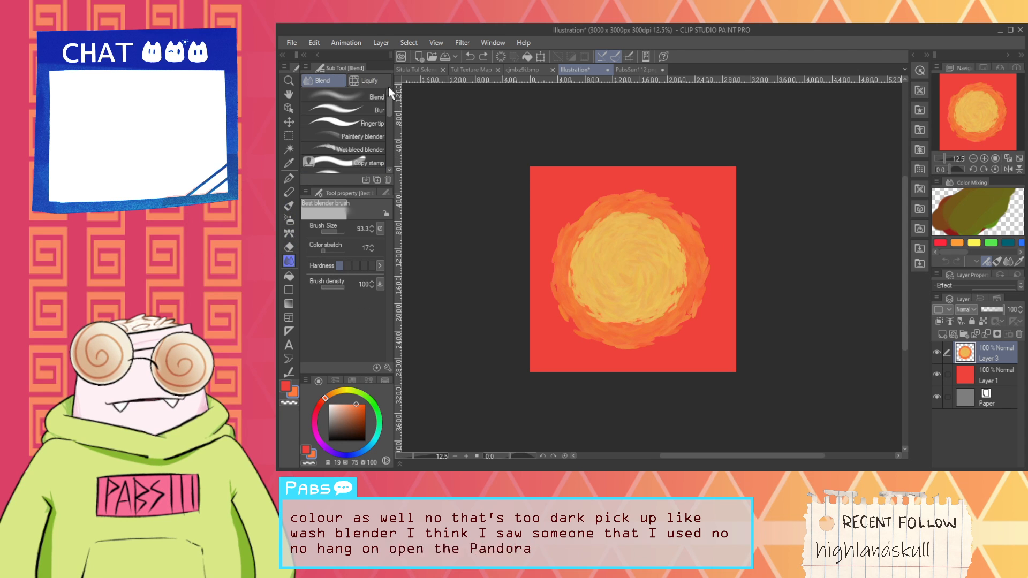
left_click(352, 135)
scroll(571, 278, "up", 2)
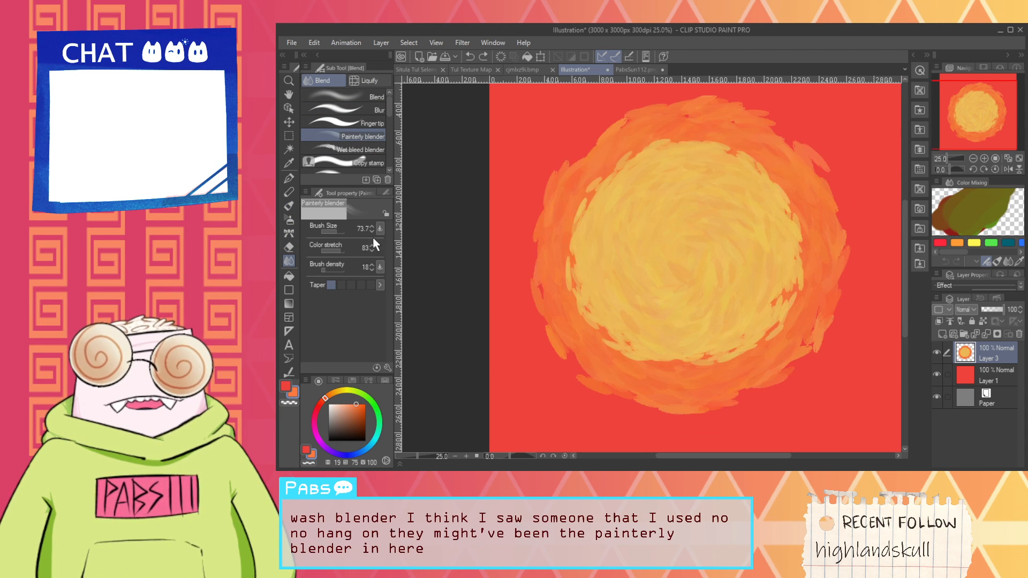
left_click_drag(340, 233, 342, 232)
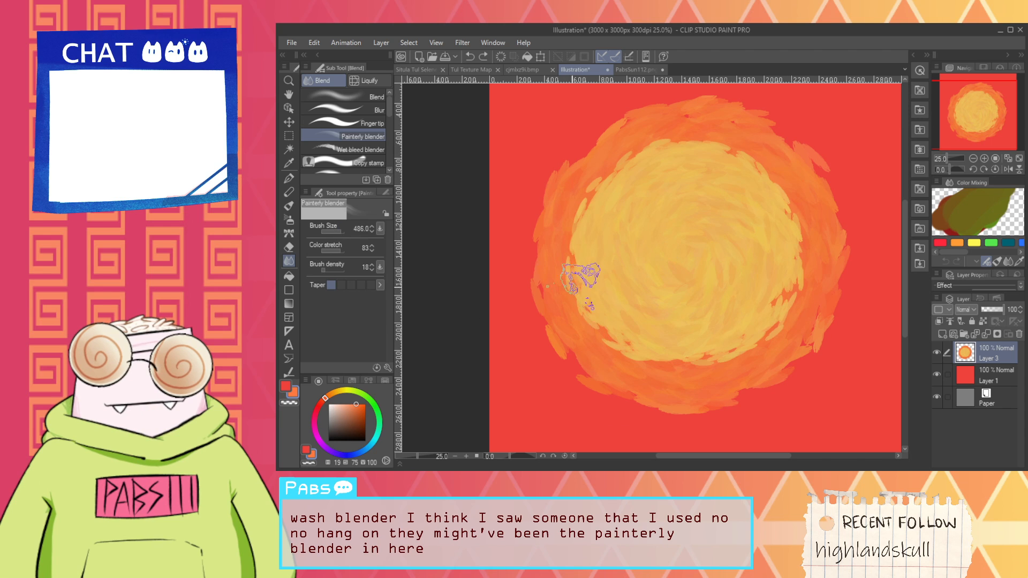
mouse_move(573, 284)
left_mouse_down()
mouse_move(554, 263)
mouse_move(659, 347)
mouse_move(602, 325)
left_mouse_up()
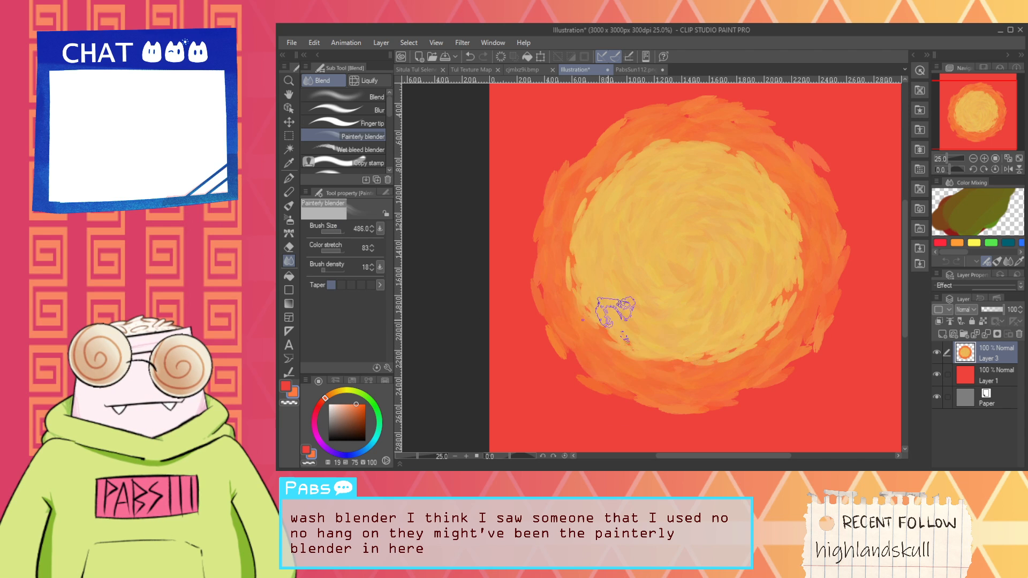
mouse_move(758, 309)
left_mouse_down()
mouse_move(679, 358)
mouse_move(578, 288)
mouse_move(587, 225)
left_mouse_up()
left_click_drag(568, 268, 591, 197)
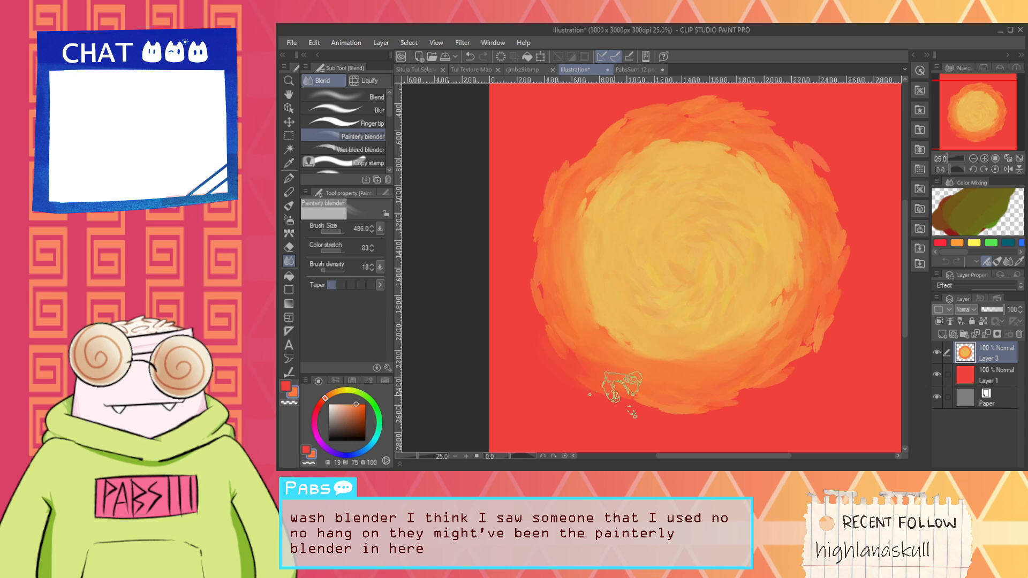
mouse_move(686, 416)
left_mouse_down()
mouse_move(525, 246)
mouse_move(611, 112)
mouse_move(795, 138)
mouse_move(657, 357)
left_mouse_up()
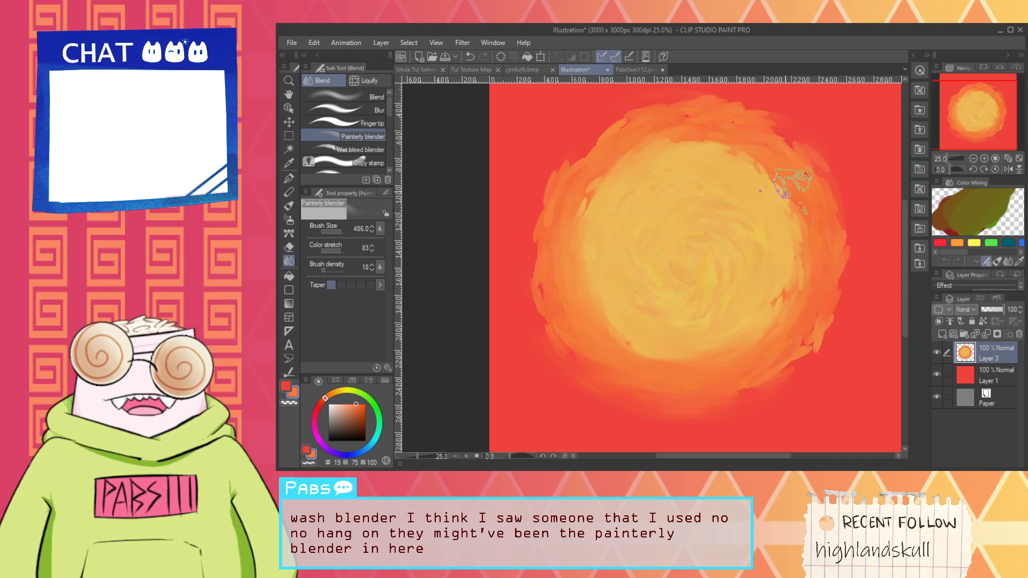
scroll(666, 209, "down", 2)
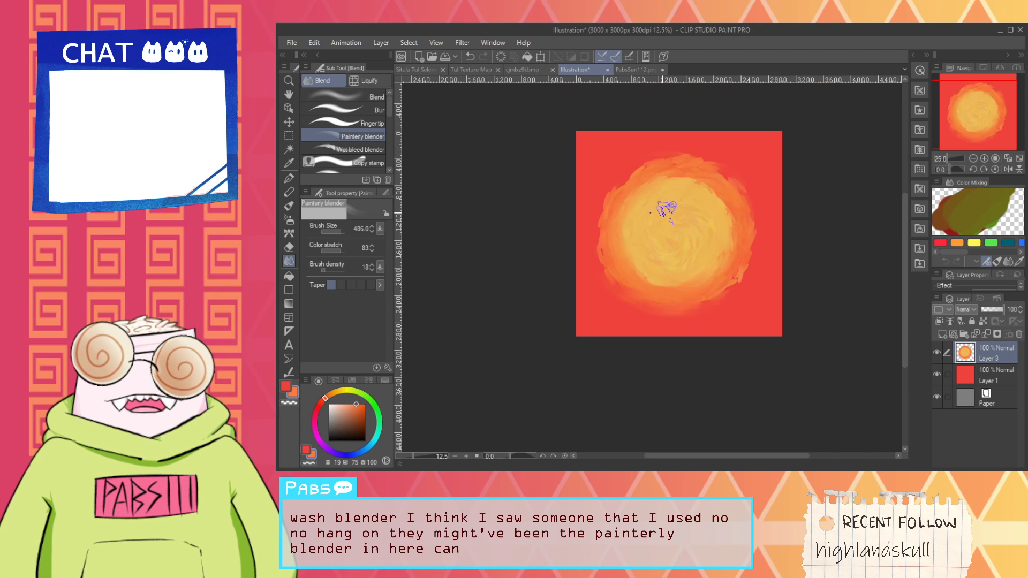
key("space")
left_click_drag(618, 239, 541, 301)
scroll(546, 298, "up", 3)
scroll(607, 301, "down", 1)
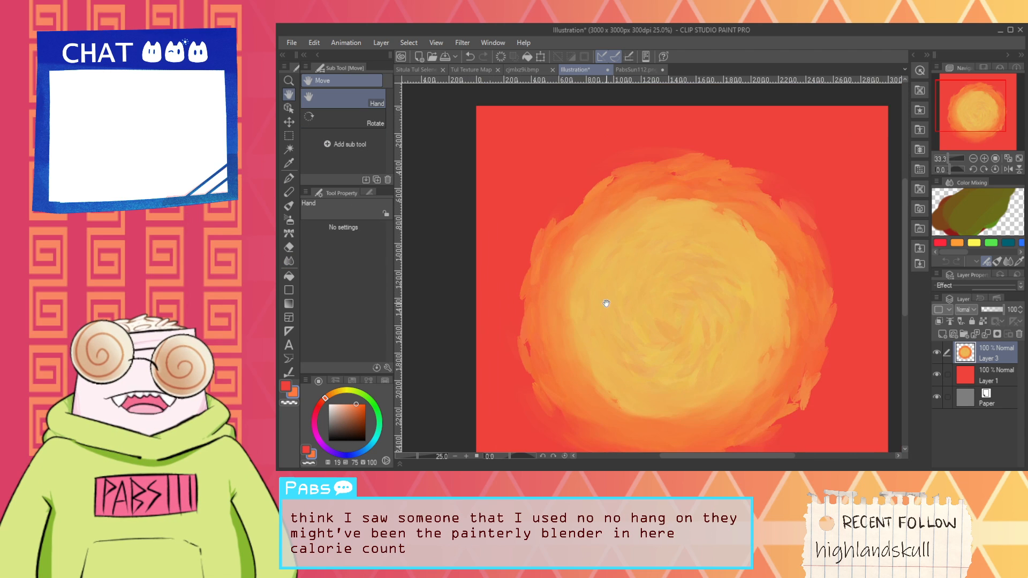
left_click_drag(655, 351, 607, 300)
scroll(566, 266, "down", 2)
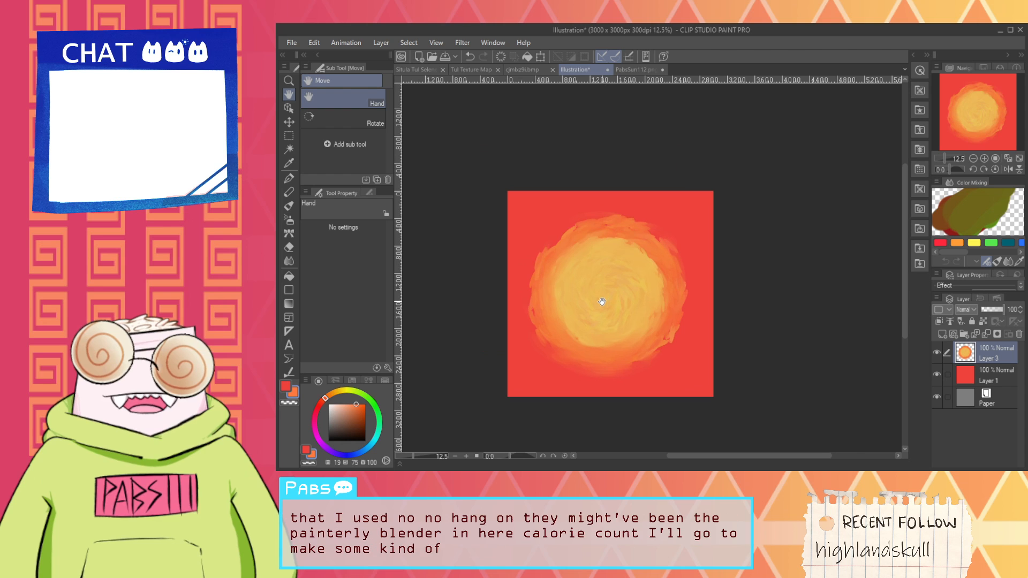
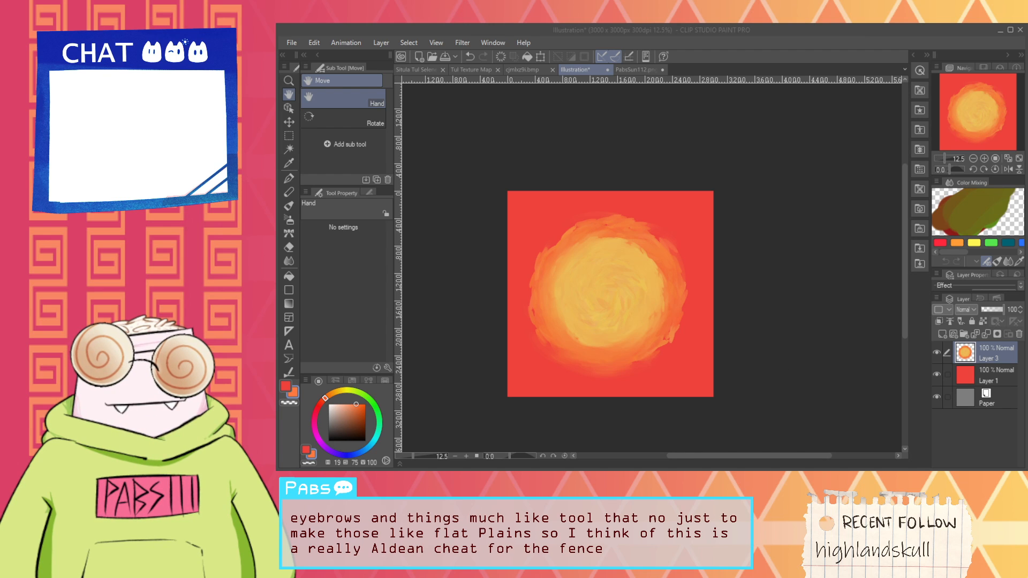
Step: Save the sun painting under the name SunTexture
key("Return")
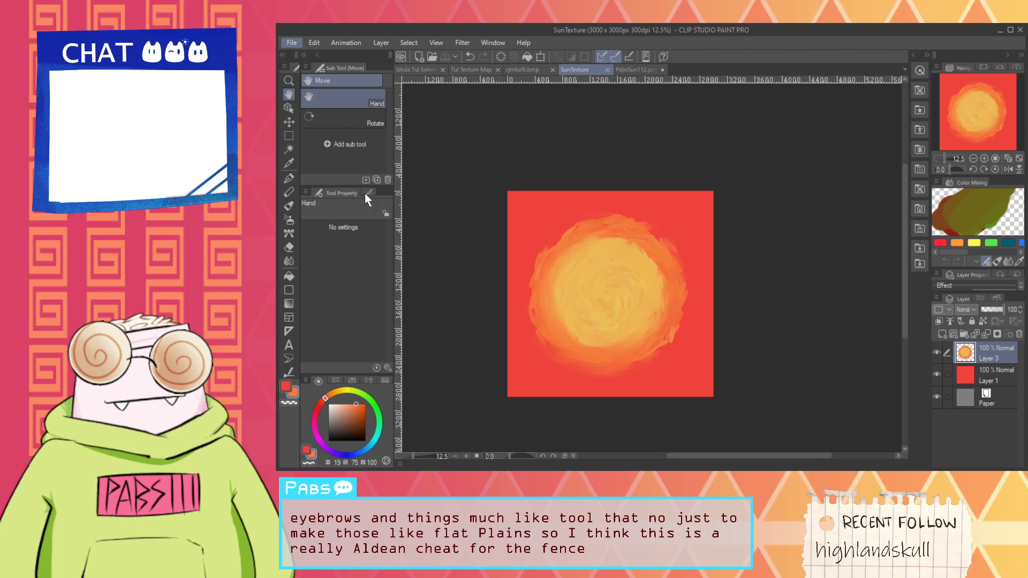
left_click(510, 211)
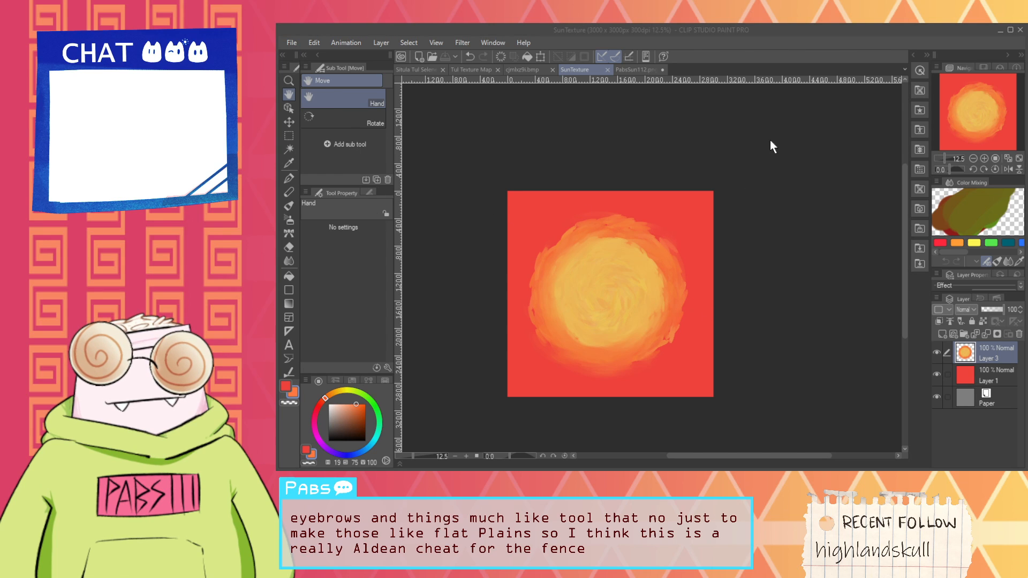
left_click(805, 146)
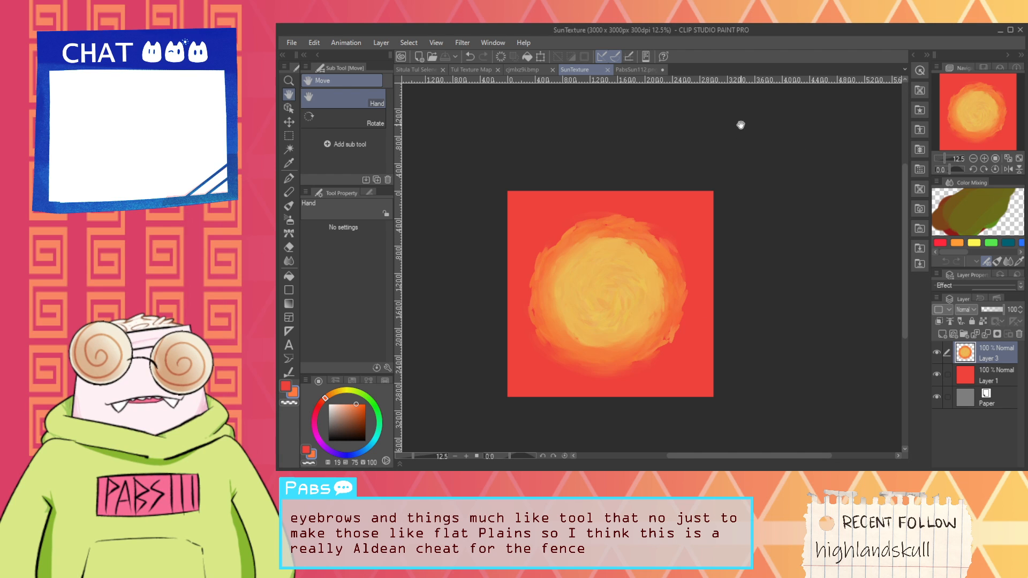
Step: Close the SunTexture and PabsSun112.png documents and exit the painting program
left_click(608, 70)
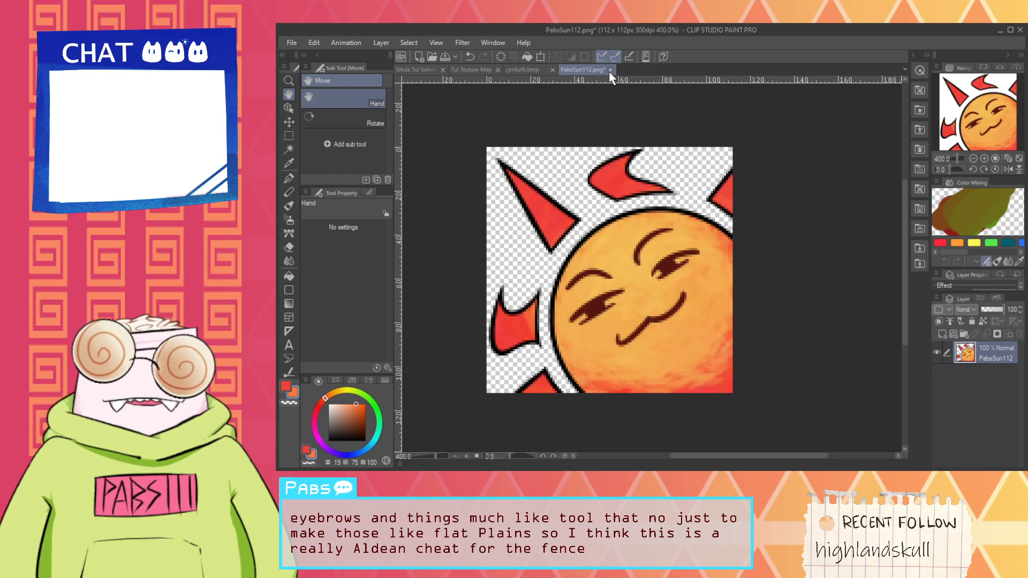
left_click(666, 176)
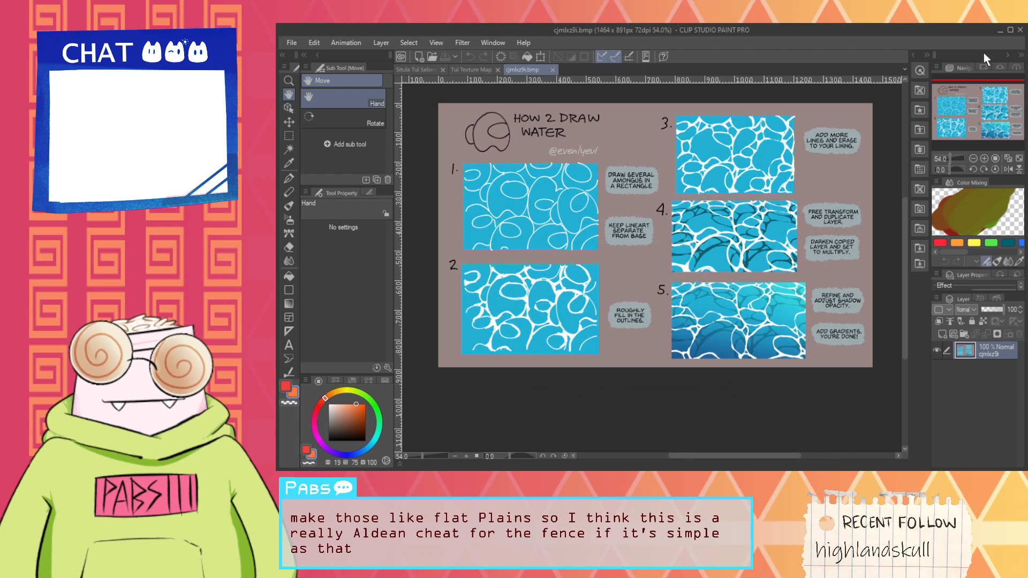
left_click(1020, 31)
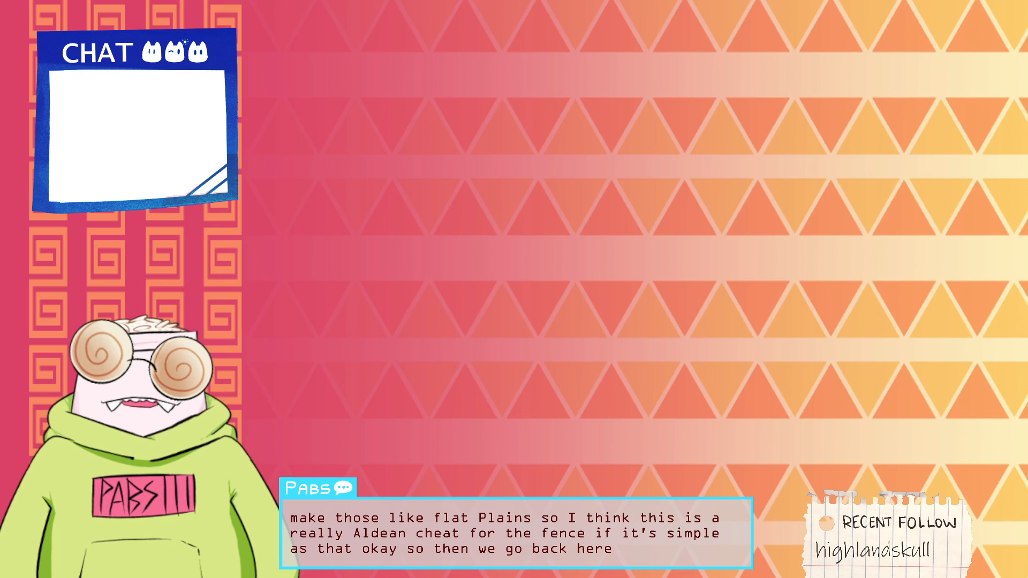
Step: Switch to Blender, leave Edit Mode on the rays object and apply its Mirror modifier
key("alt+Tab")
mouse_move(863, 251)
middle_mouse_down()
mouse_move(883, 250)
mouse_move(846, 245)
middle_mouse_up()
scroll(879, 249, "down", 1)
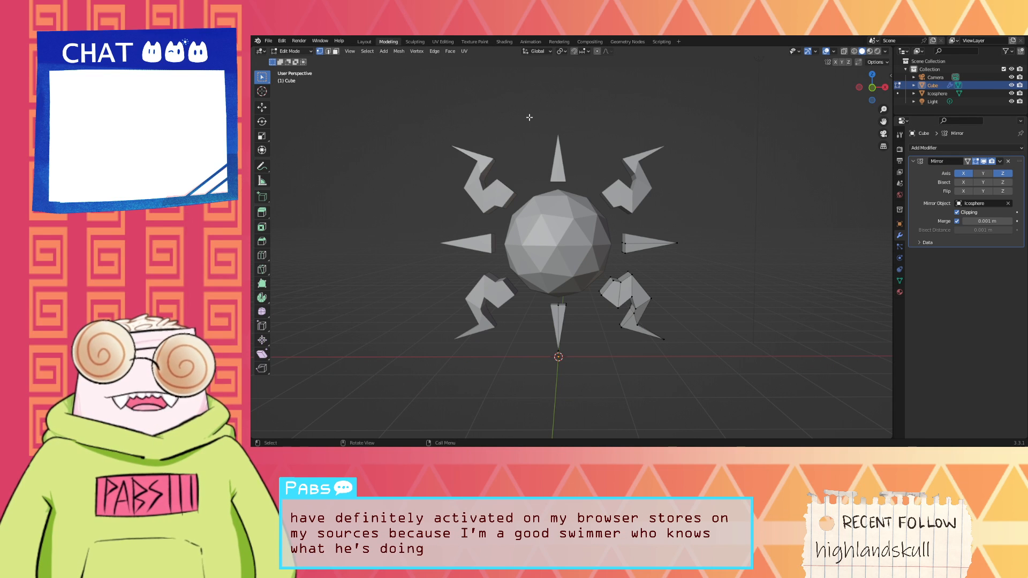
key("Tab")
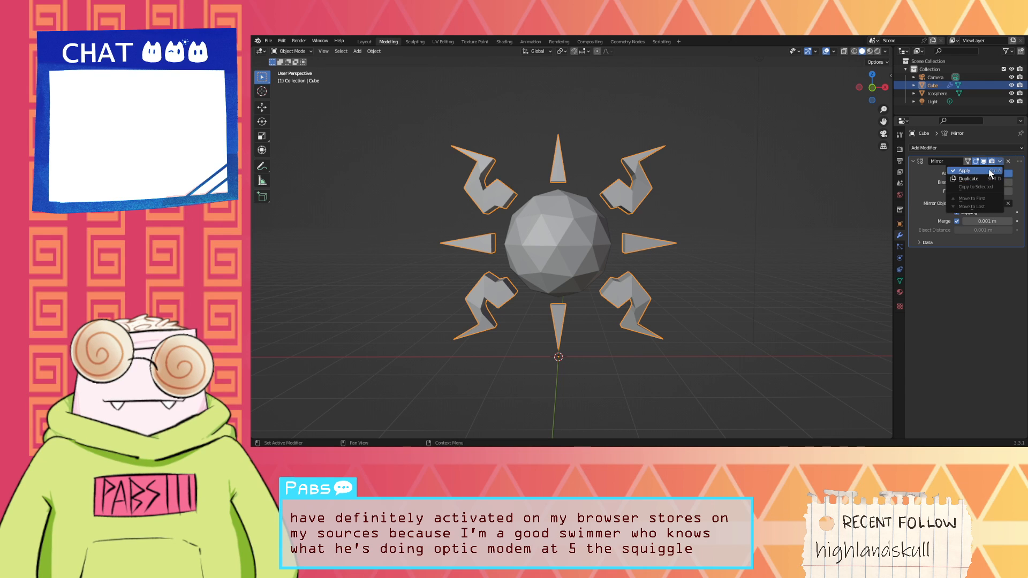
key("ctrl+a")
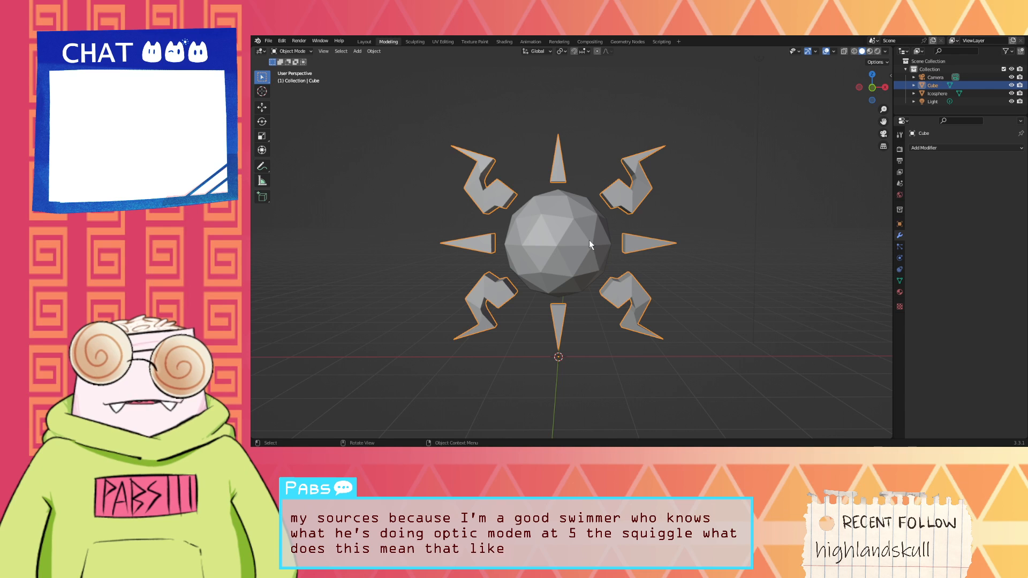
Step: Place the 3D cursor near the centre of the icosphere and try to rotate the rays
mouse_move(589, 242)
middle_mouse_down()
mouse_move(582, 253)
mouse_move(582, 241)
middle_mouse_up()
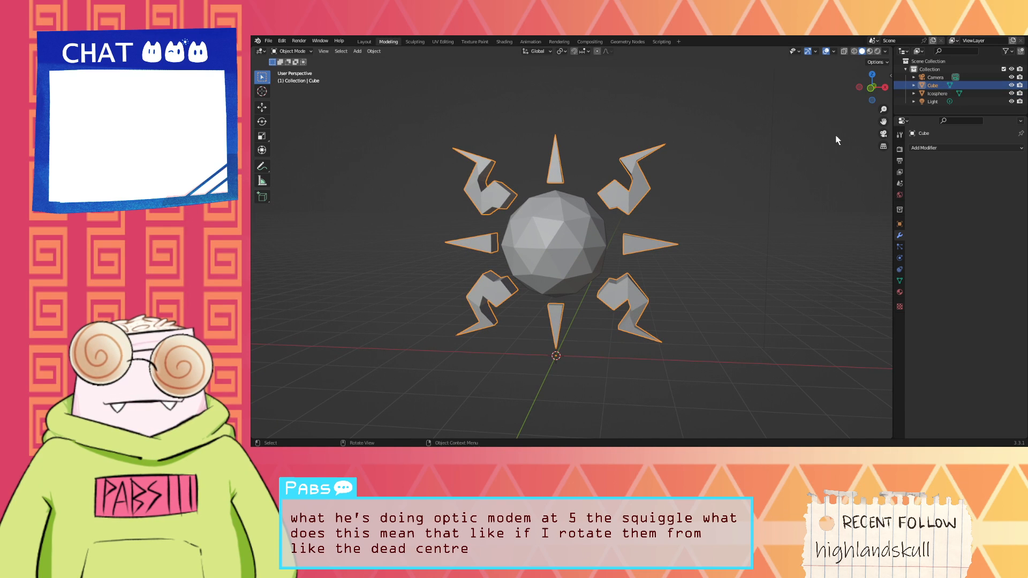
key("r")
key("Escape")
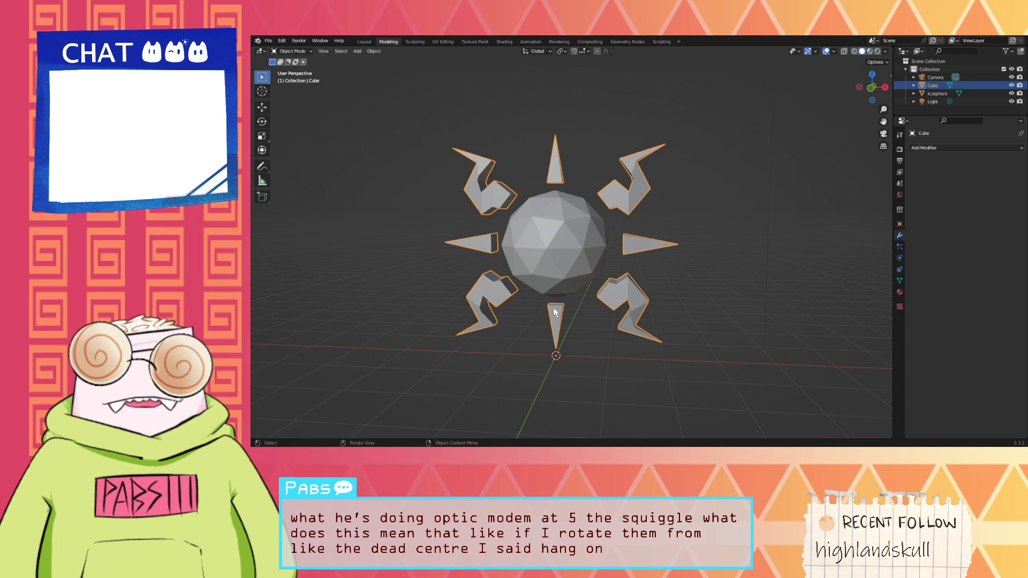
key("r")
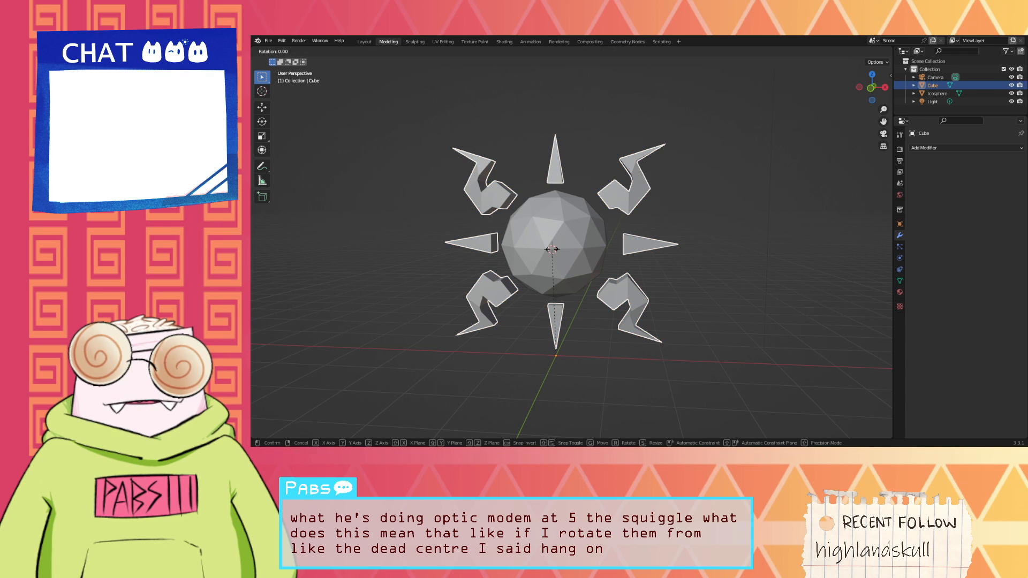
key("Escape")
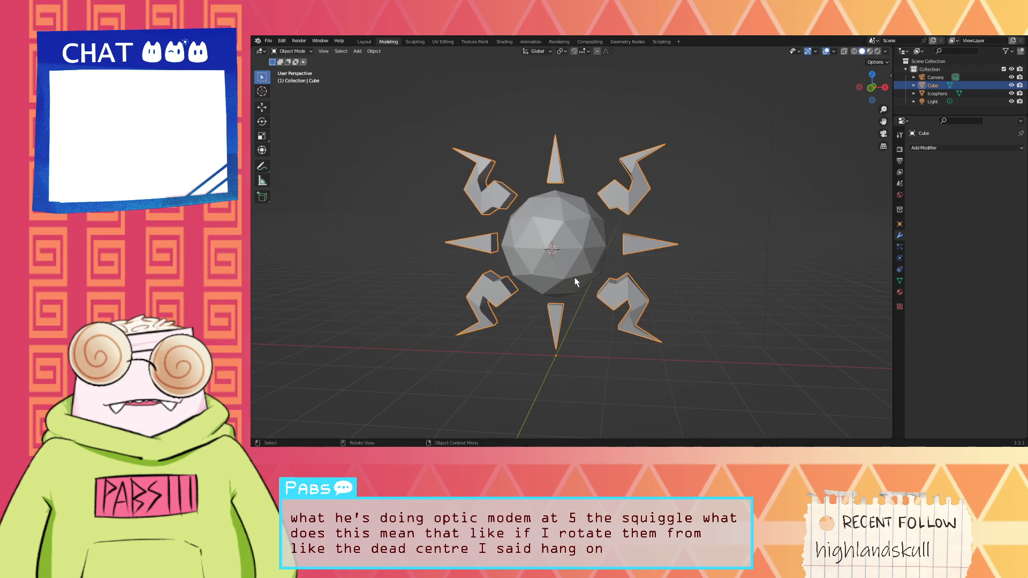
Step: Restrict transforms to origins only and move the rays' origin about 2.07 m up along Z to the sun's centre
left_click(565, 365)
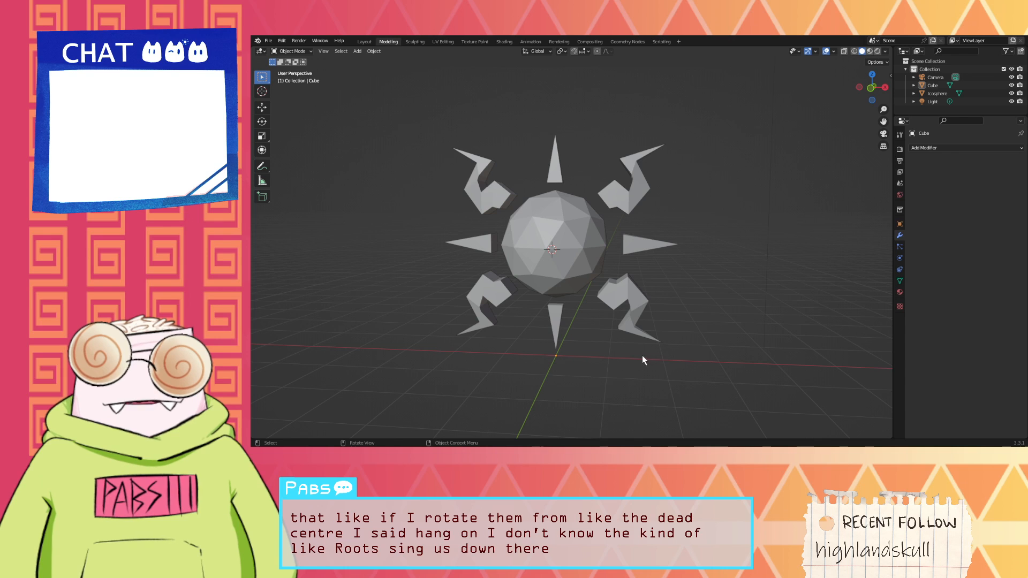
left_click(885, 50)
left_click(886, 51)
left_click(885, 51)
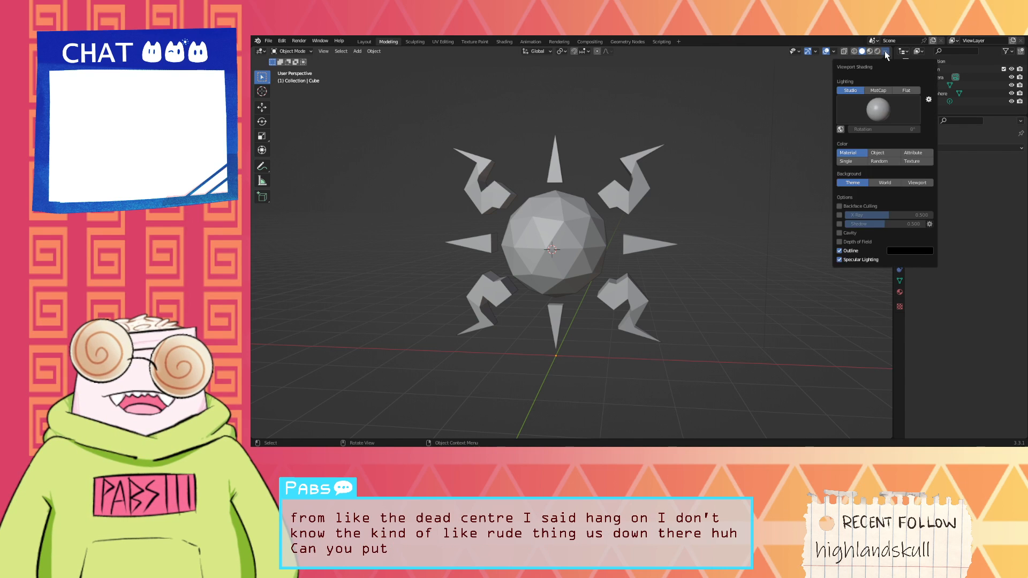
left_click(876, 62)
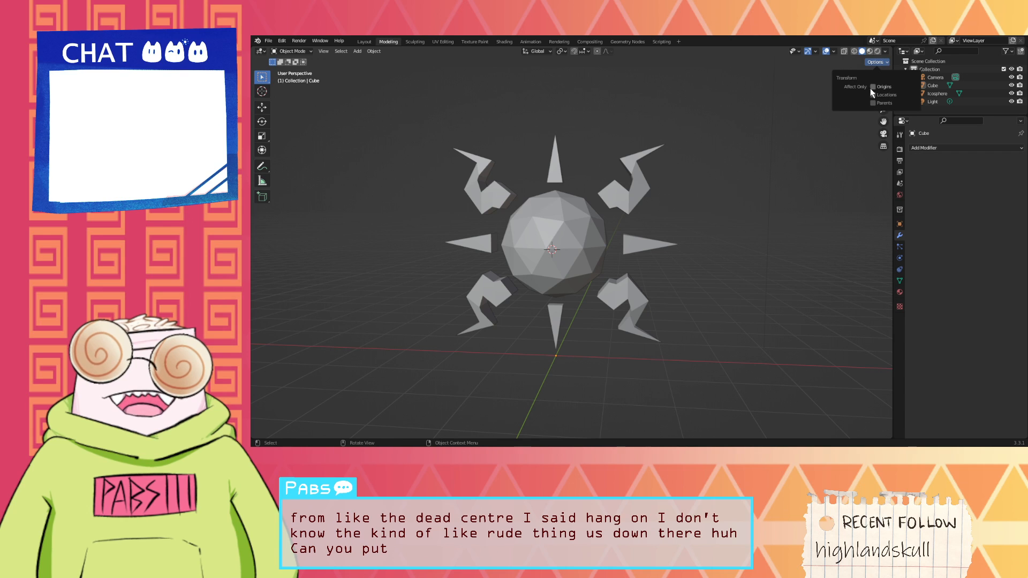
left_click(553, 357)
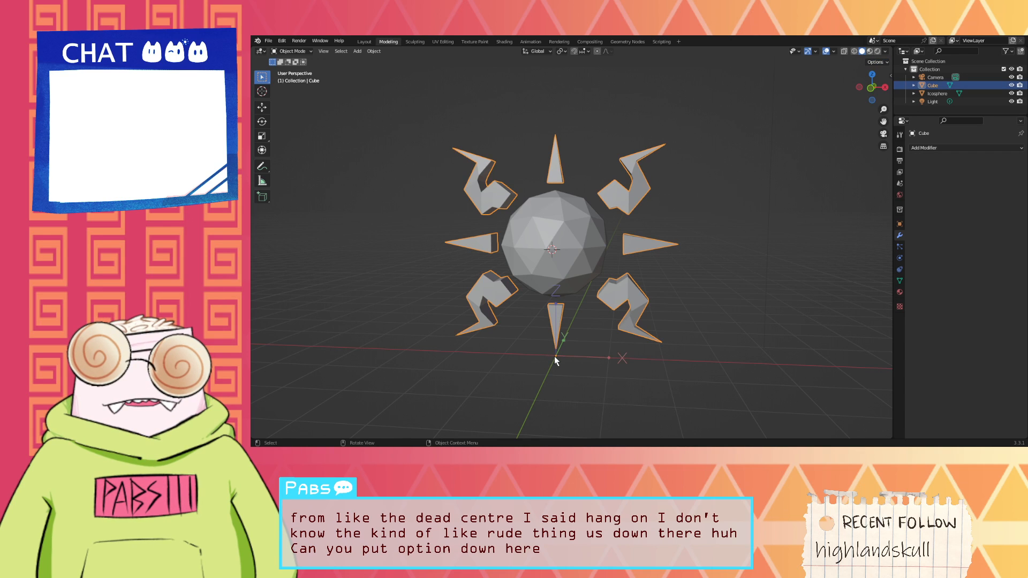
key("g")
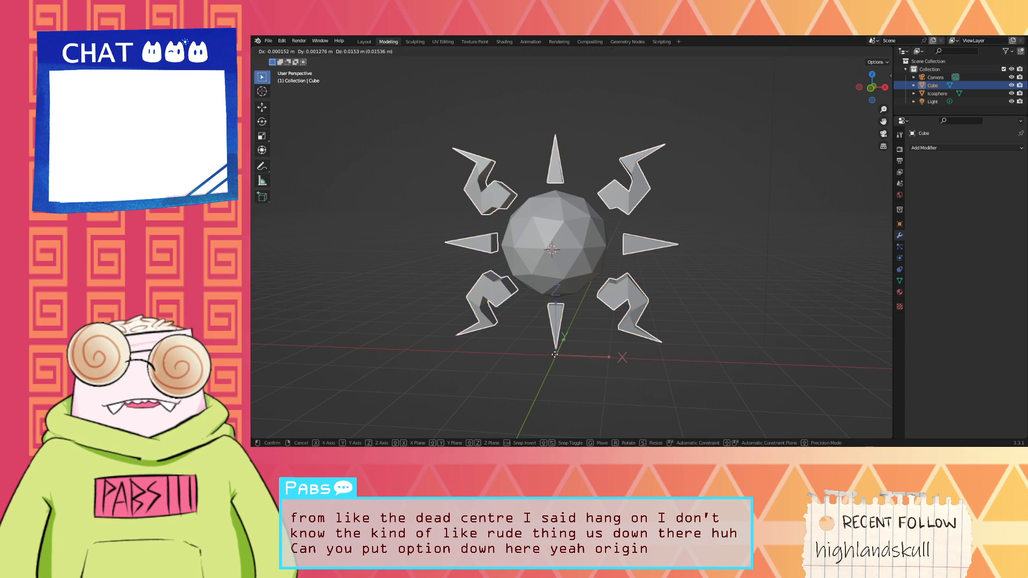
key("z")
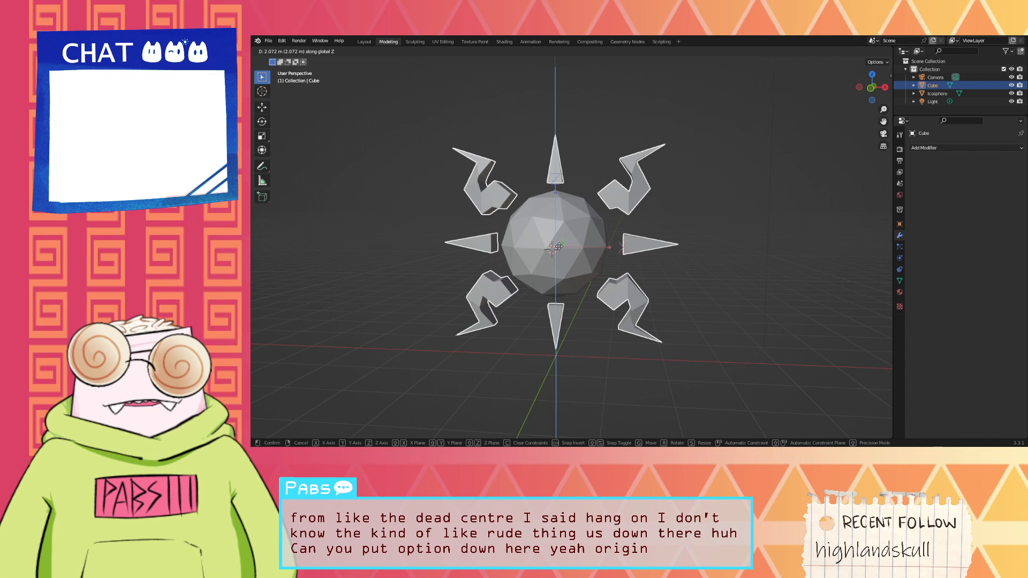
left_click(561, 247)
middle_click_drag(560, 248, 605, 258)
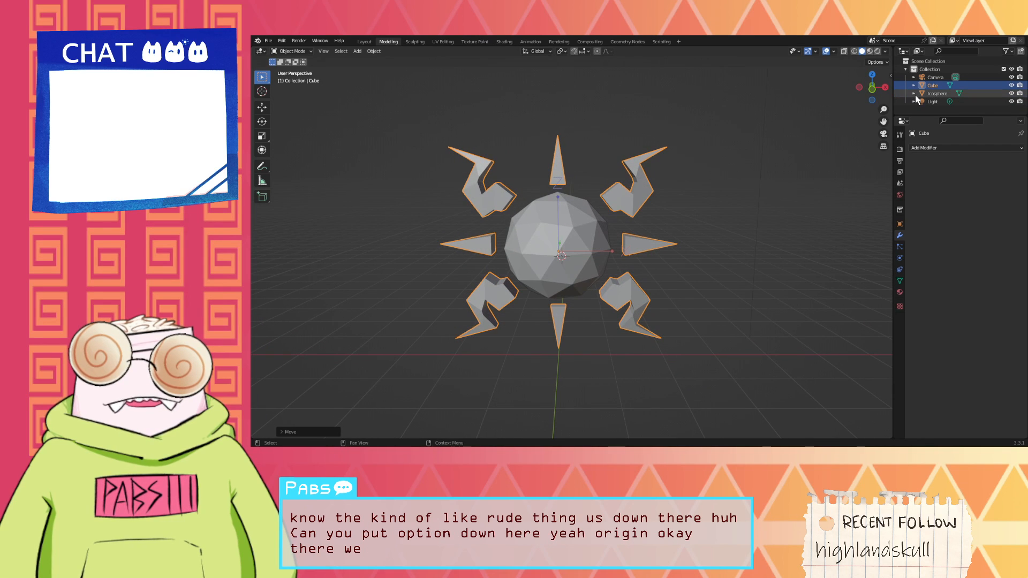
Step: Turn off the origins-only transform restriction so that objects rotate with their geometry
left_click(781, 135)
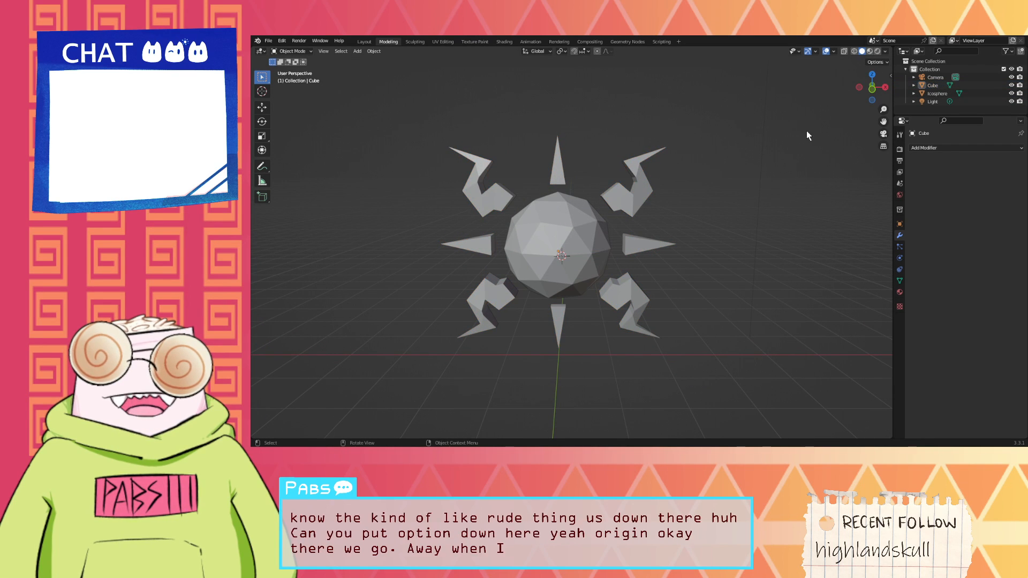
key("a")
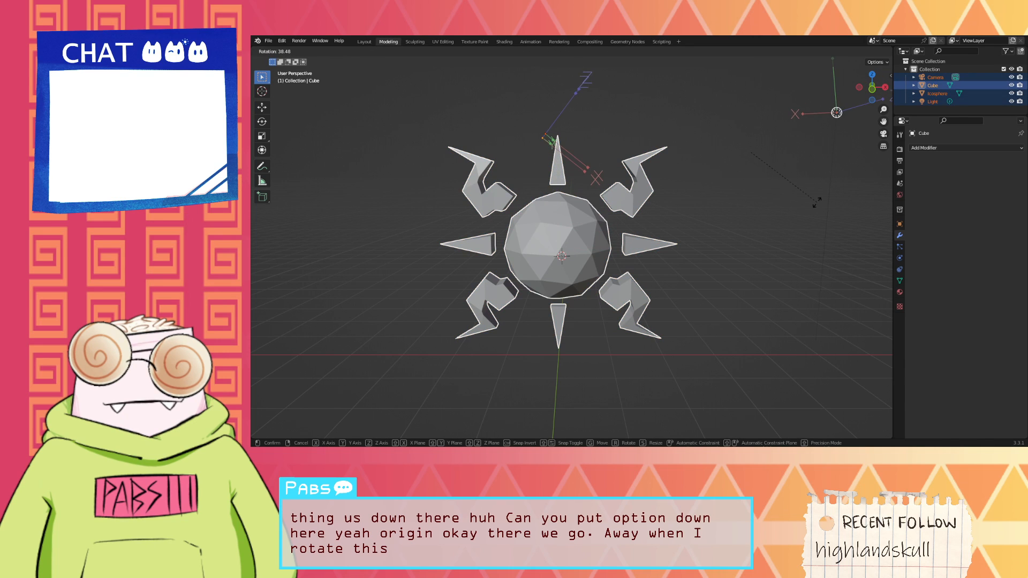
left_click(885, 51)
left_click(883, 63)
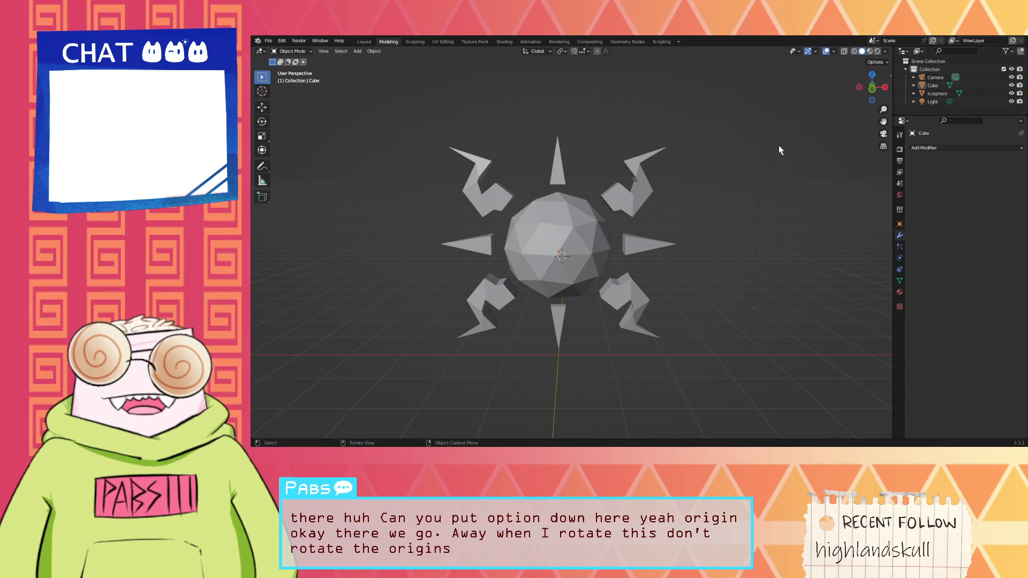
Step: Try rotating the rays object around the sun's centre
left_click(965, 84)
key("r")
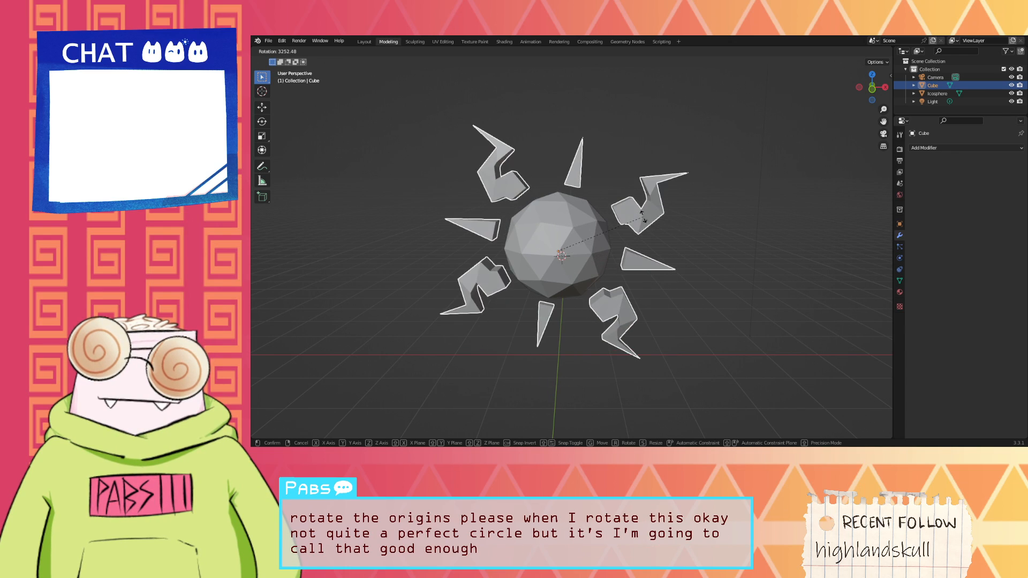
left_click(650, 182)
Step: Scale the rays object down slightly so the rays sit closer to the sun
middle_click_drag(650, 182, 251, 179)
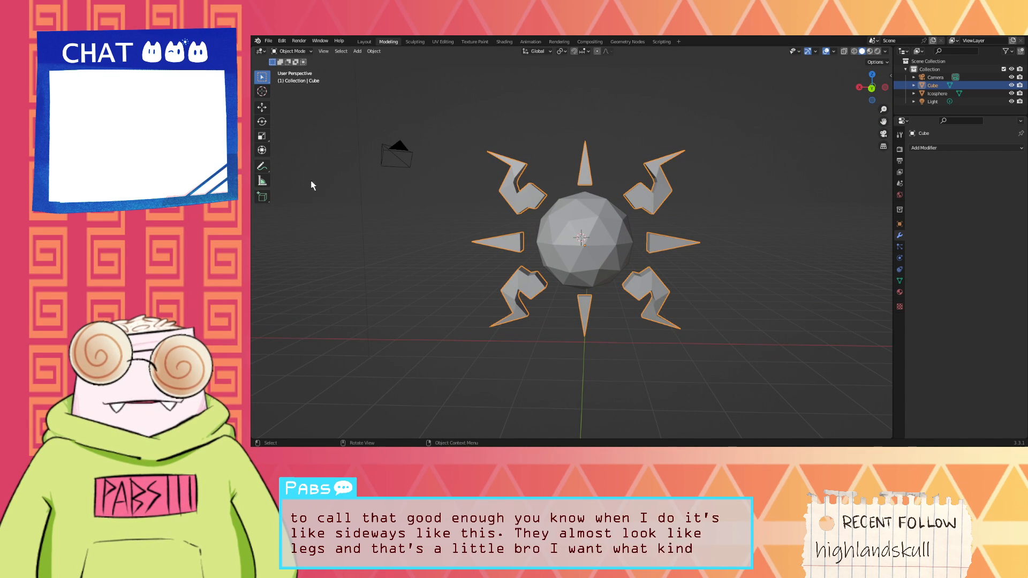
key("s")
left_click(480, 172)
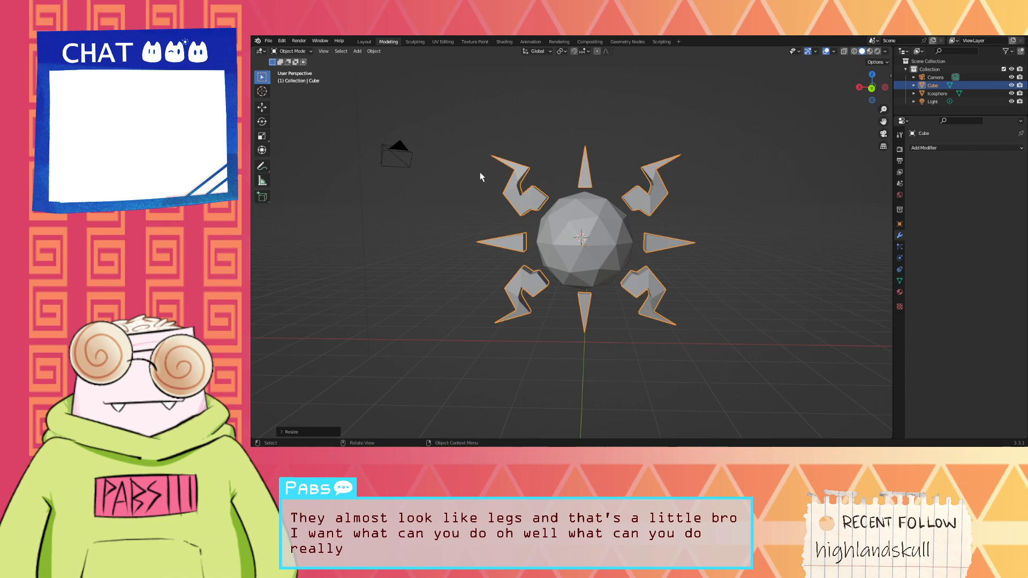
middle_click_drag(480, 172, 485, 170)
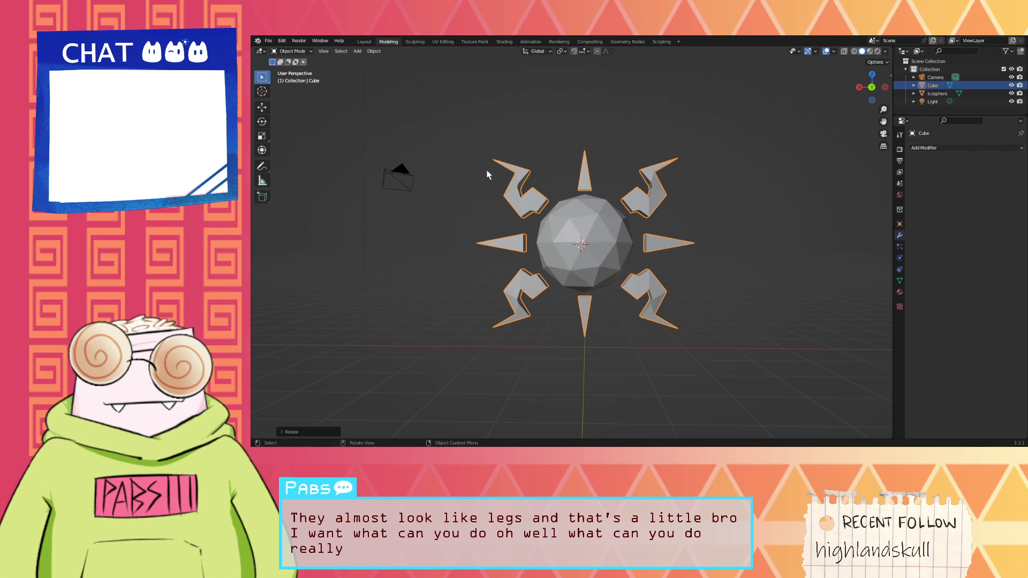
Step: In the Shading workspace, add an Image Texture node beside the Principled BSDF in the rays' material
left_click(443, 41)
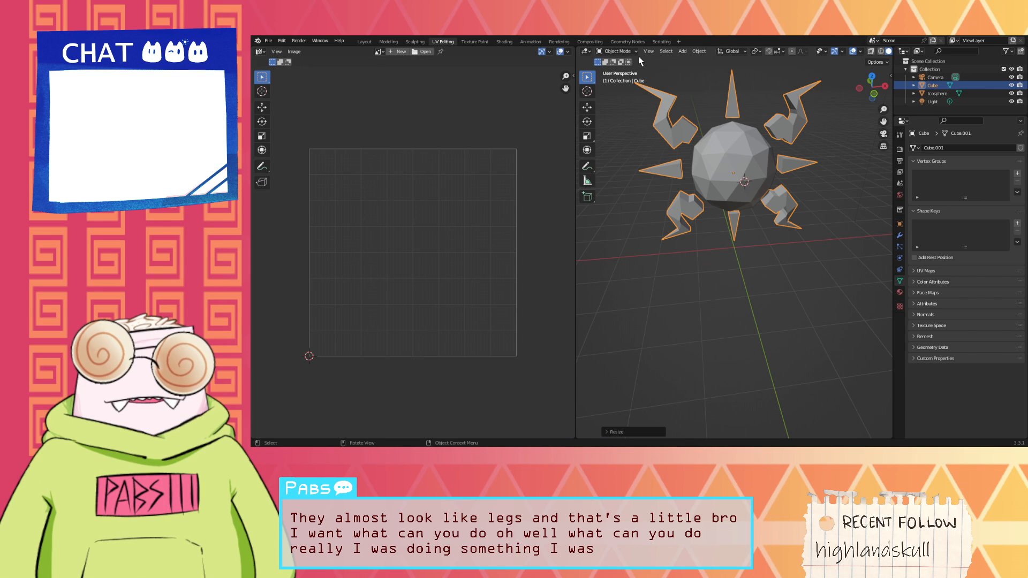
left_click(505, 42)
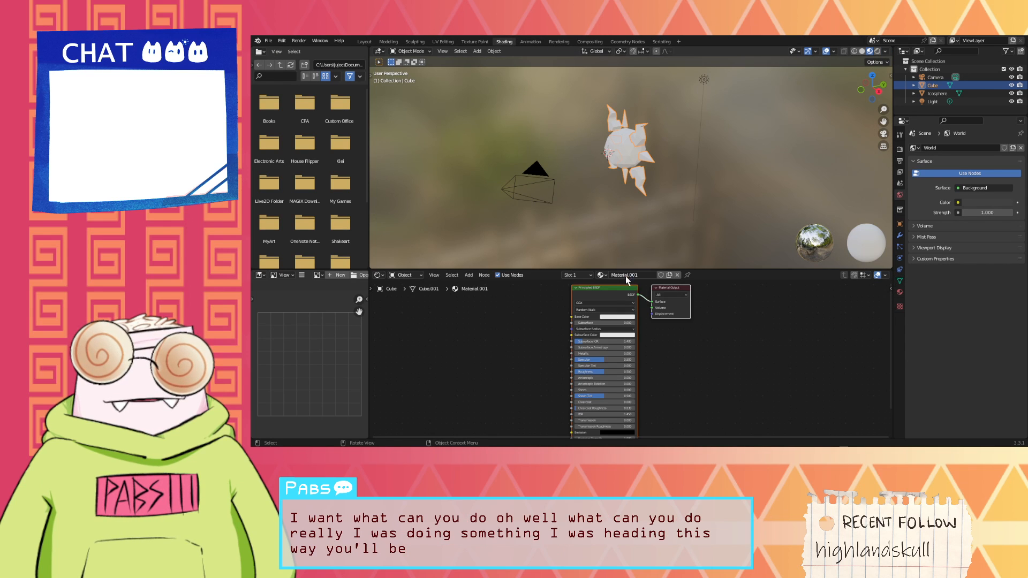
scroll(670, 311, "up", 3)
middle_click_drag(670, 311, 758, 362)
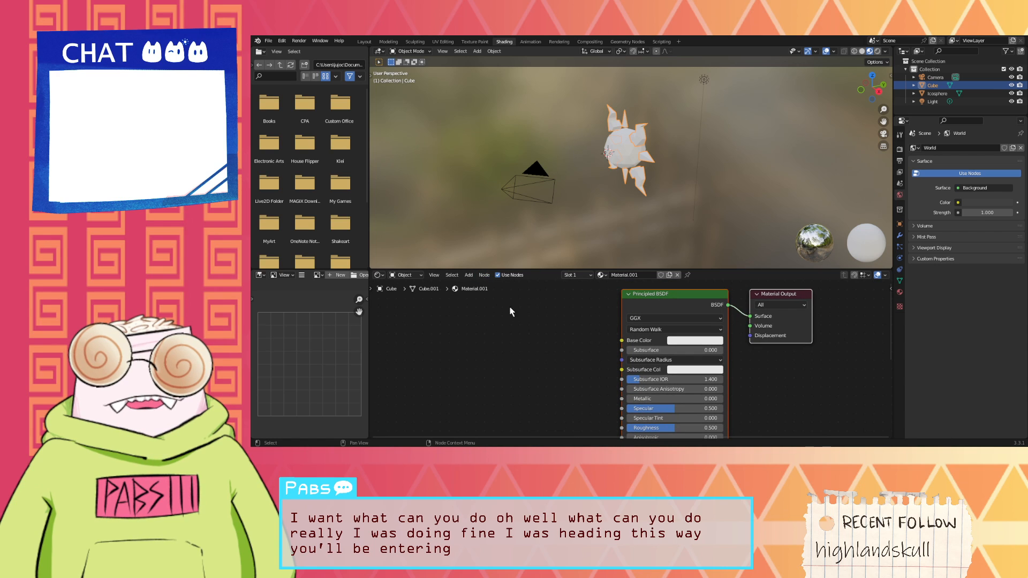
left_click(470, 275)
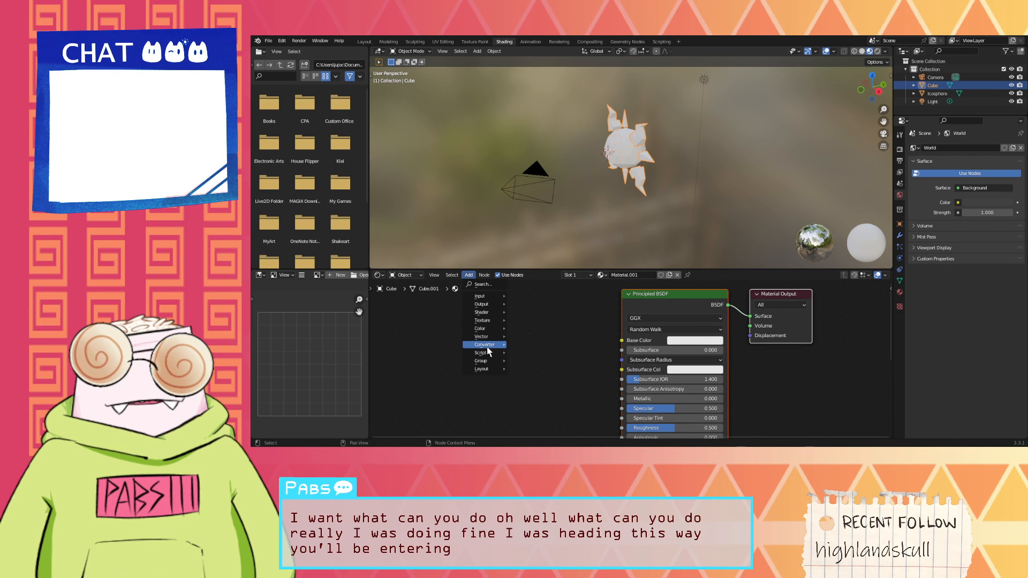
mouse_move(490, 320)
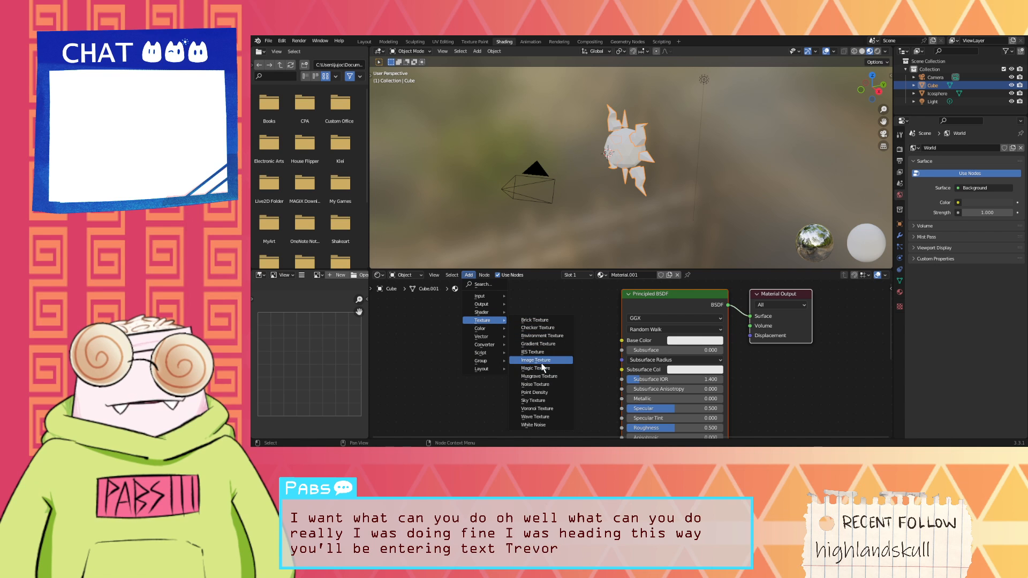
left_click(536, 360)
left_click(486, 308)
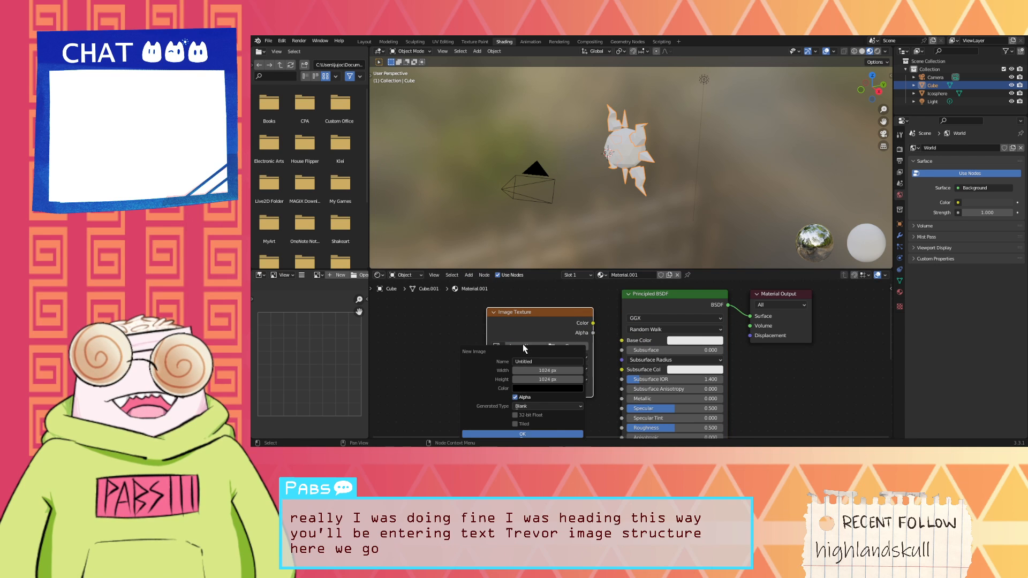
Step: Load SunTexture.png into the Image Texture node
left_click(570, 346)
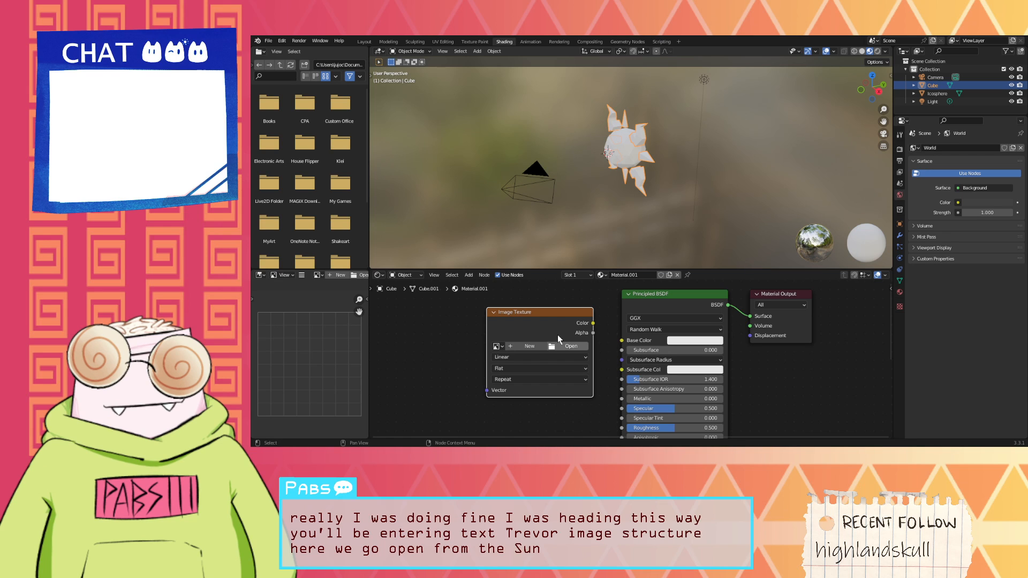
left_click(753, 354)
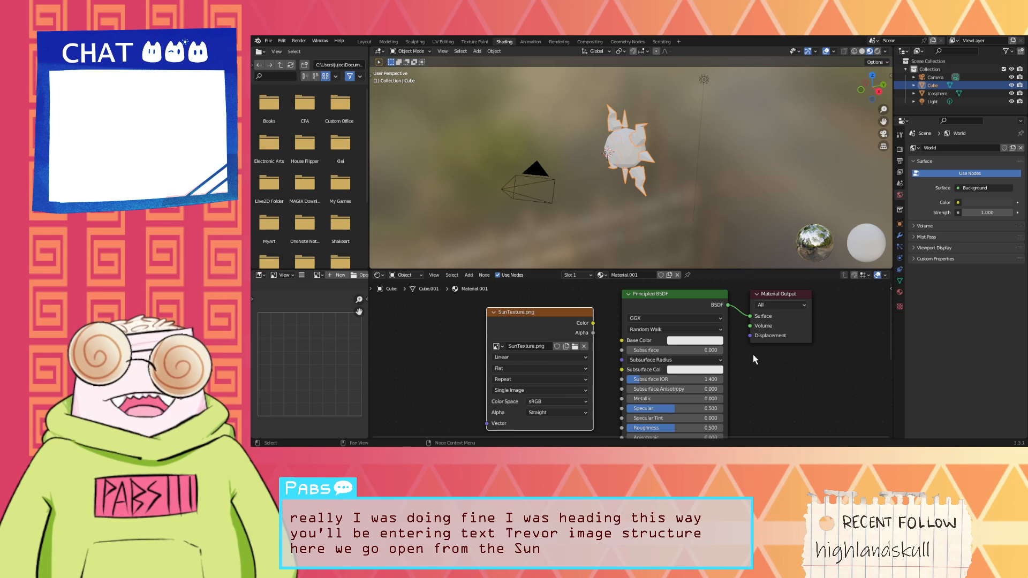
scroll(575, 351, "down", 1)
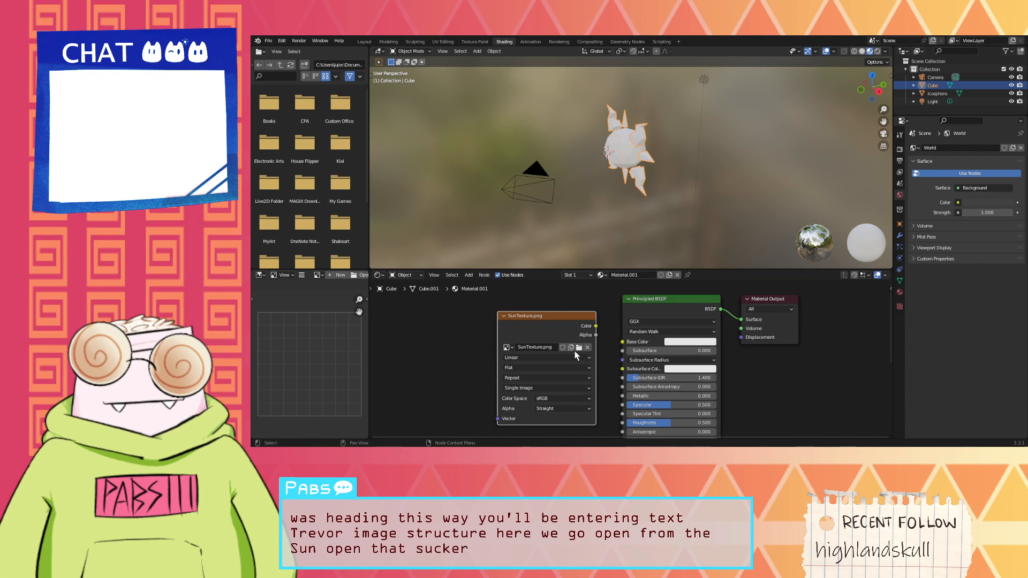
left_click(440, 42)
middle_click_drag(798, 166, 832, 153)
left_click(483, 44)
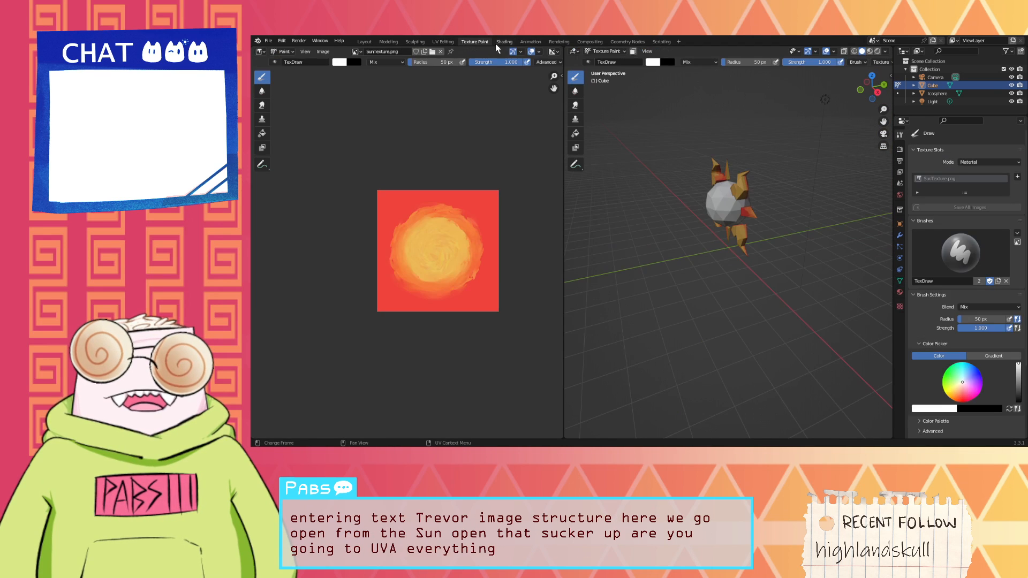
left_click(500, 43)
left_click(526, 42)
left_click(550, 40)
left_click(508, 42)
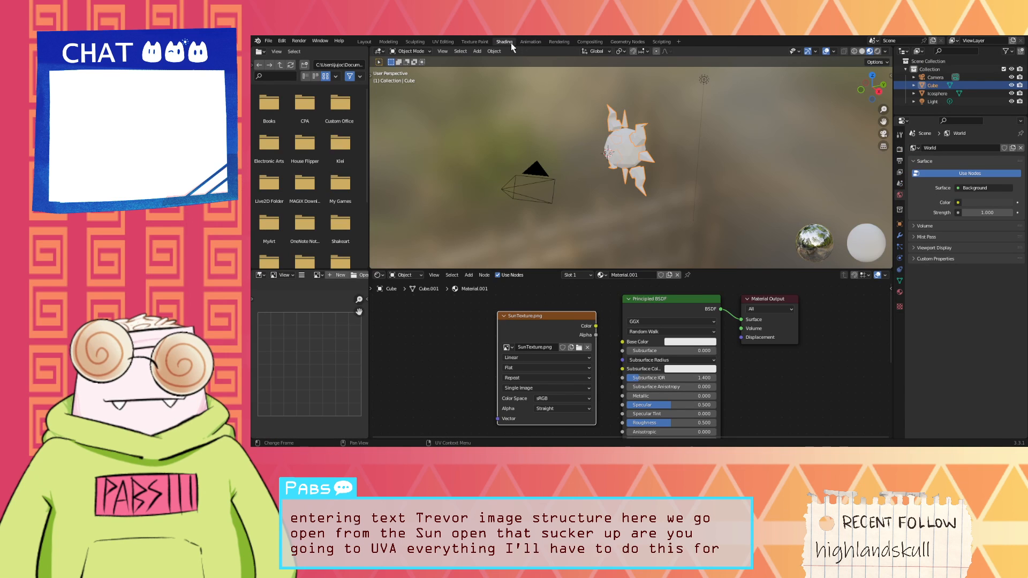
Step: Rename the rays object Cube as Squiggles
middle_click_drag(712, 151, 779, 130)
double_click(933, 85)
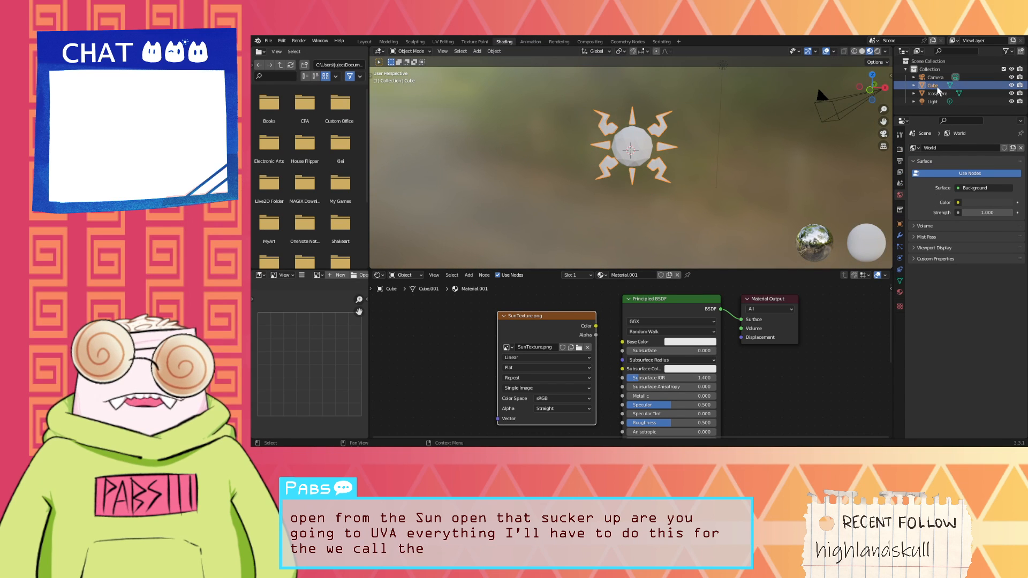
type("PS")
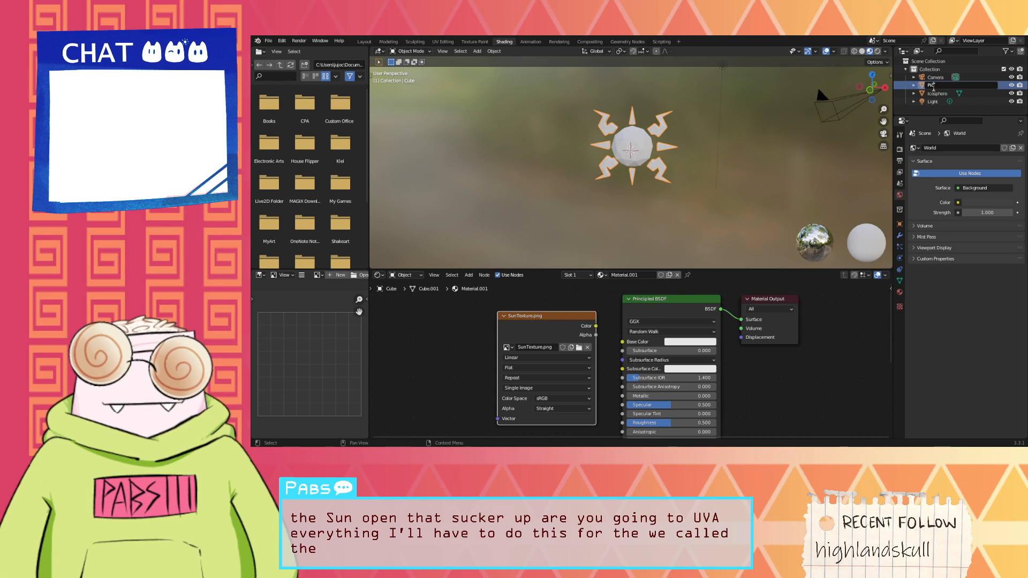
key("BackSpace")
key("BackSpace")
type("Squ")
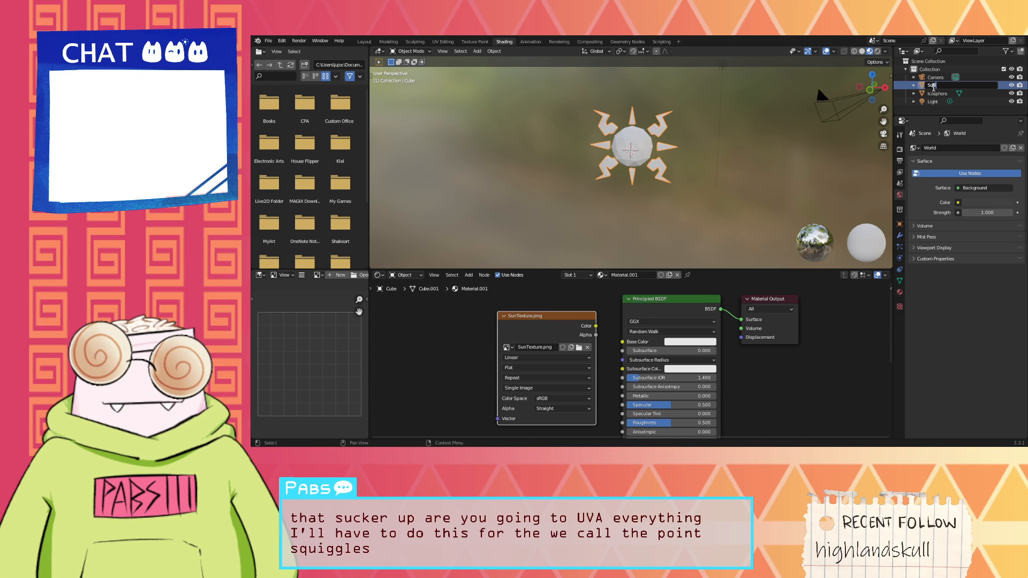
type("iggles")
key("Return")
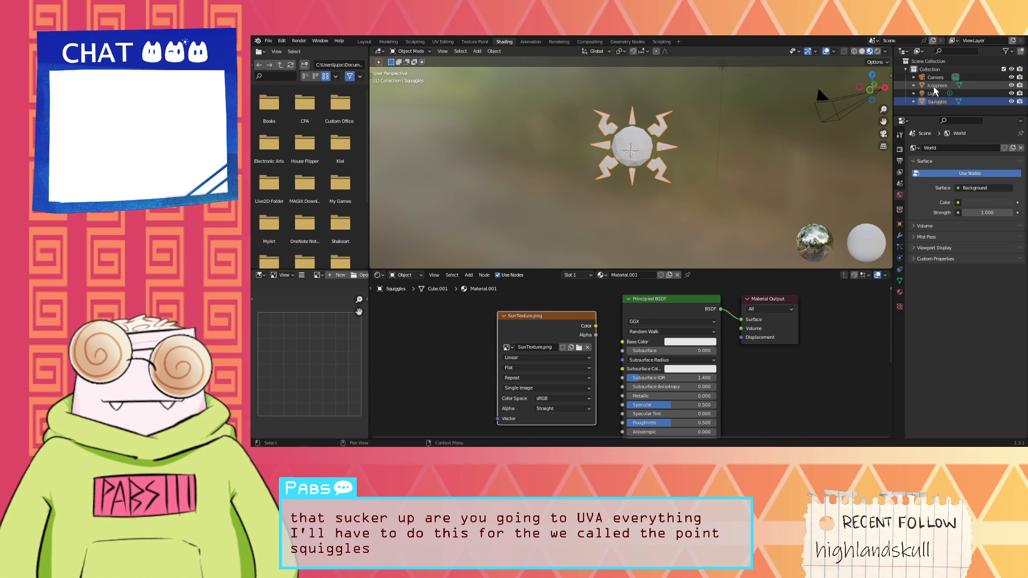
Step: Rename the Icosphere object as Sun
left_click(932, 87)
double_click(932, 87)
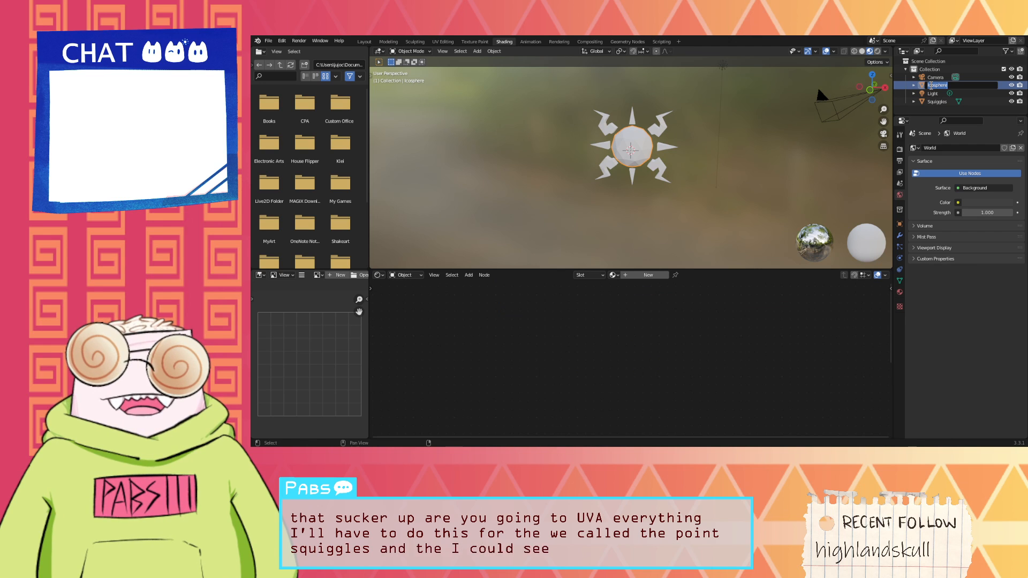
type("Sung")
key("Return")
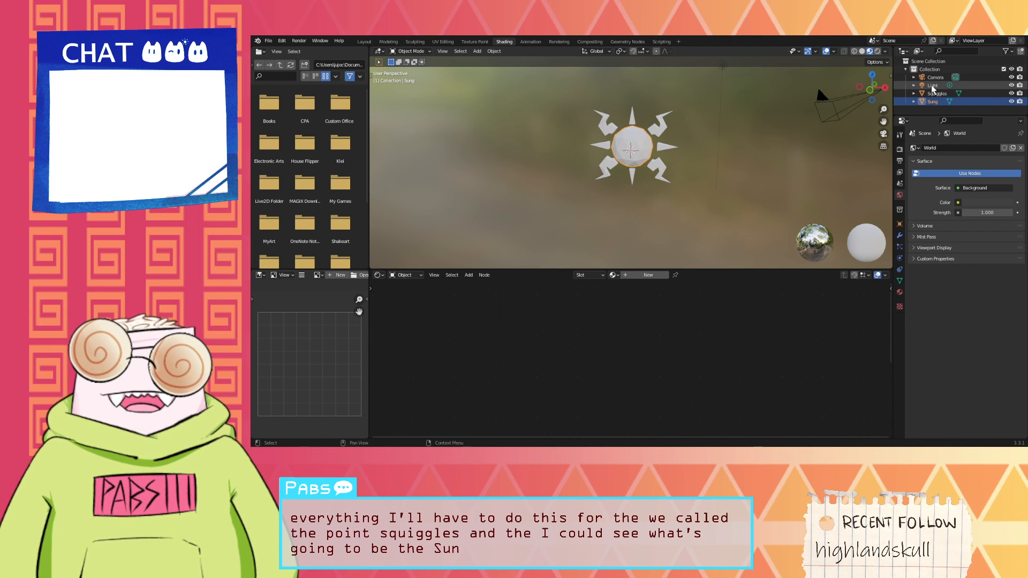
double_click(936, 101)
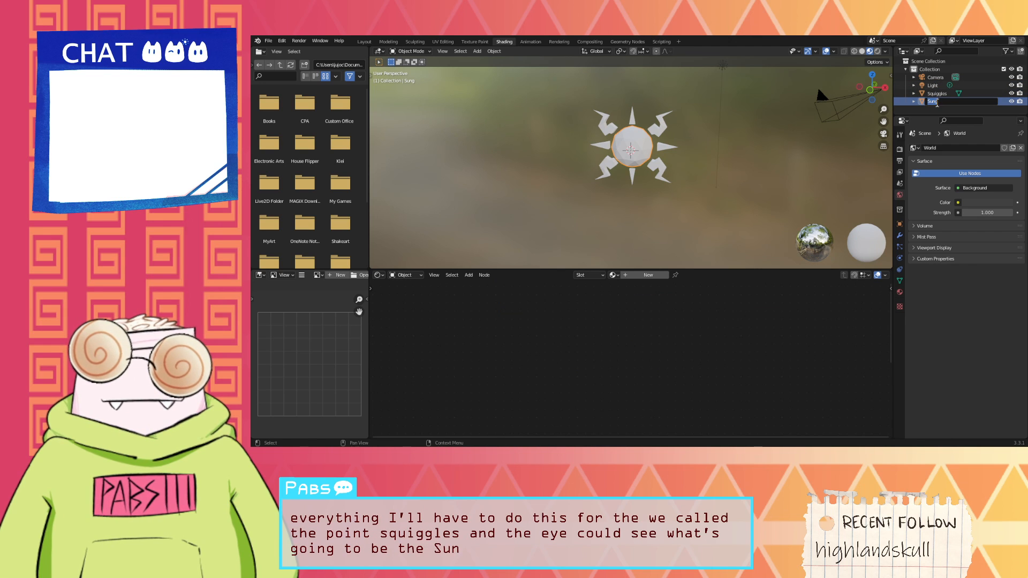
type("Sun")
key("Return")
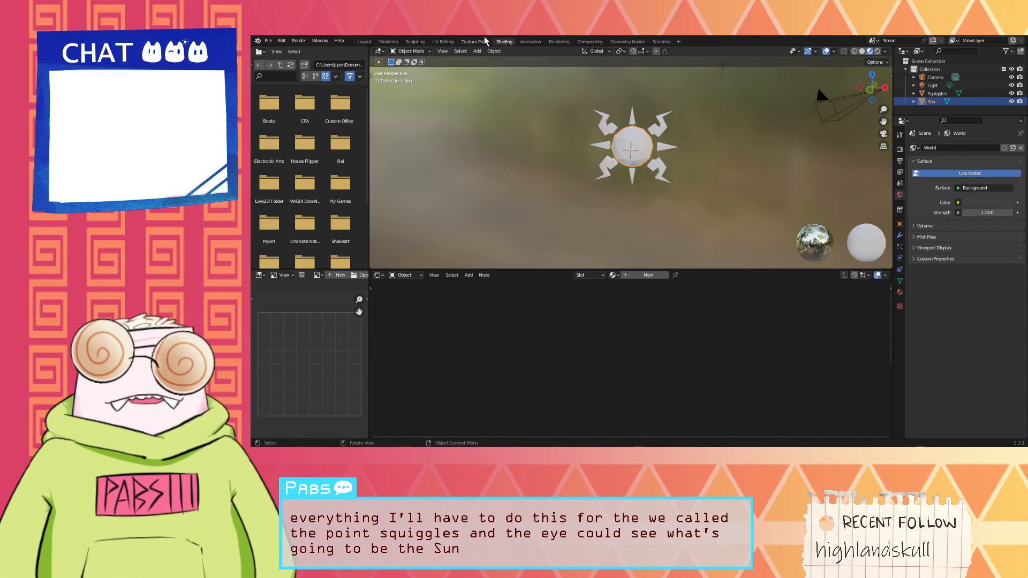
Step: Create a new material for the Sun object in the Shading workspace
left_click(443, 41)
middle_click_drag(647, 177, 650, 186)
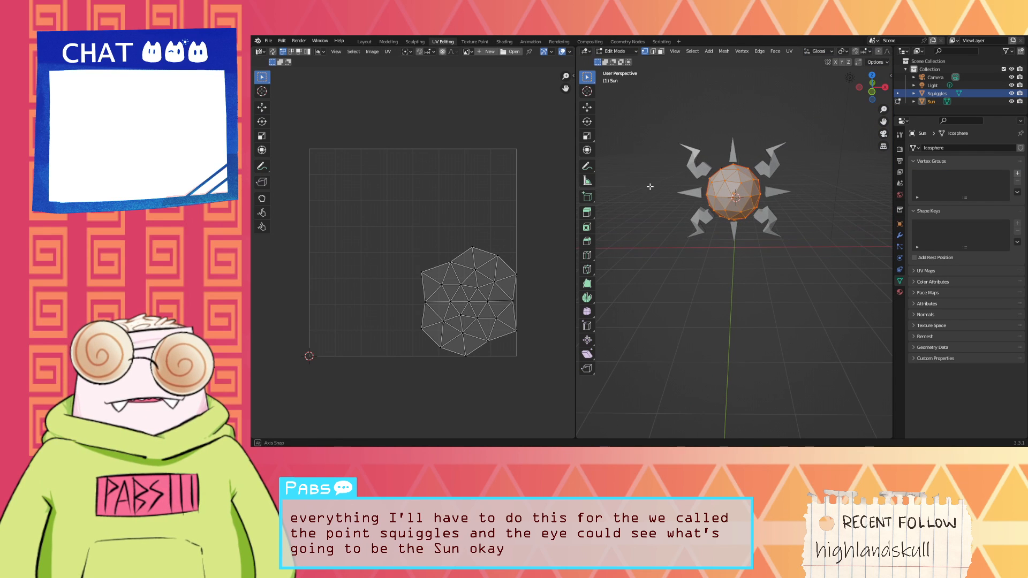
left_click(475, 41)
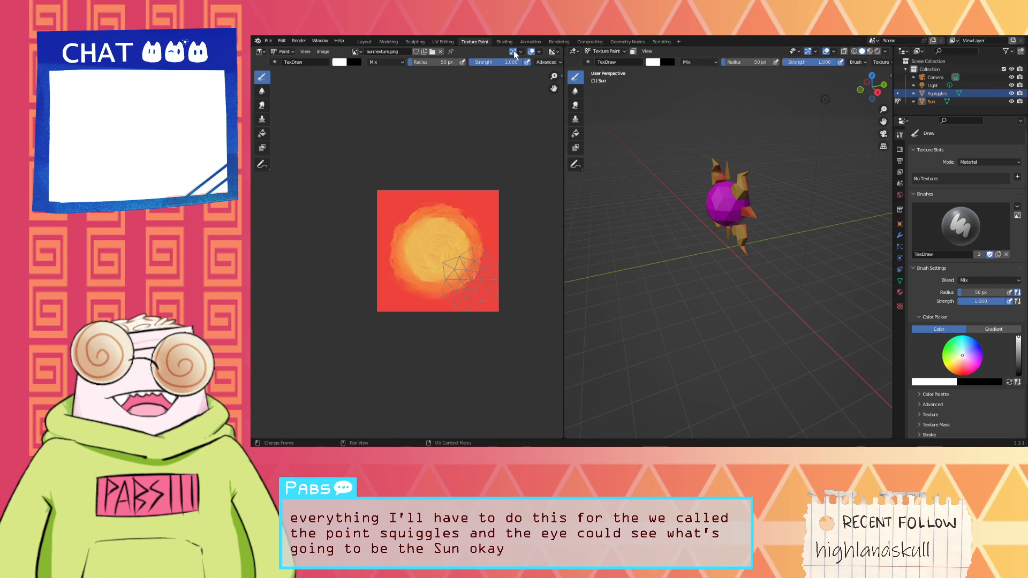
left_click(506, 42)
middle_click_drag(582, 80, 602, 102)
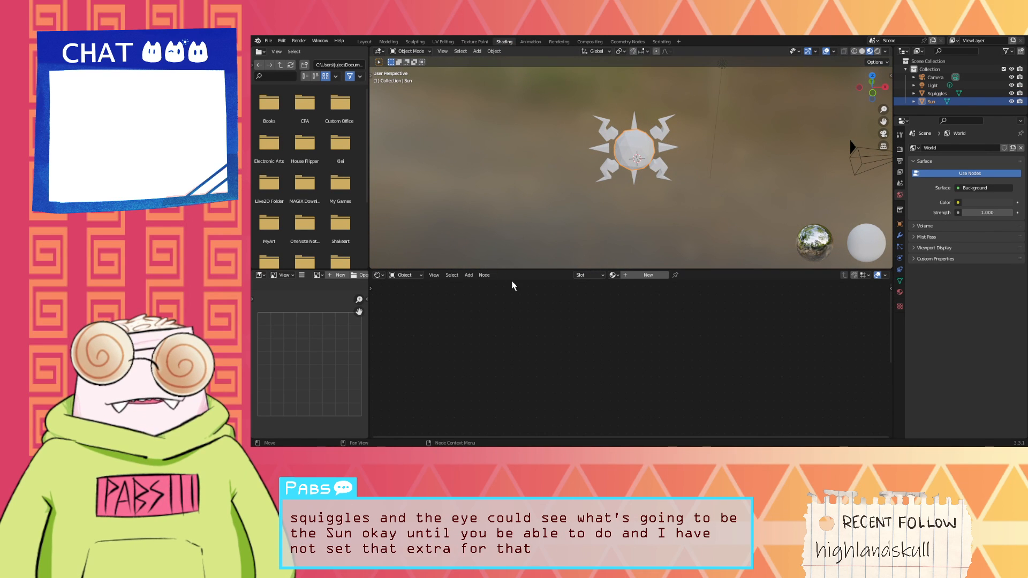
left_click(630, 276)
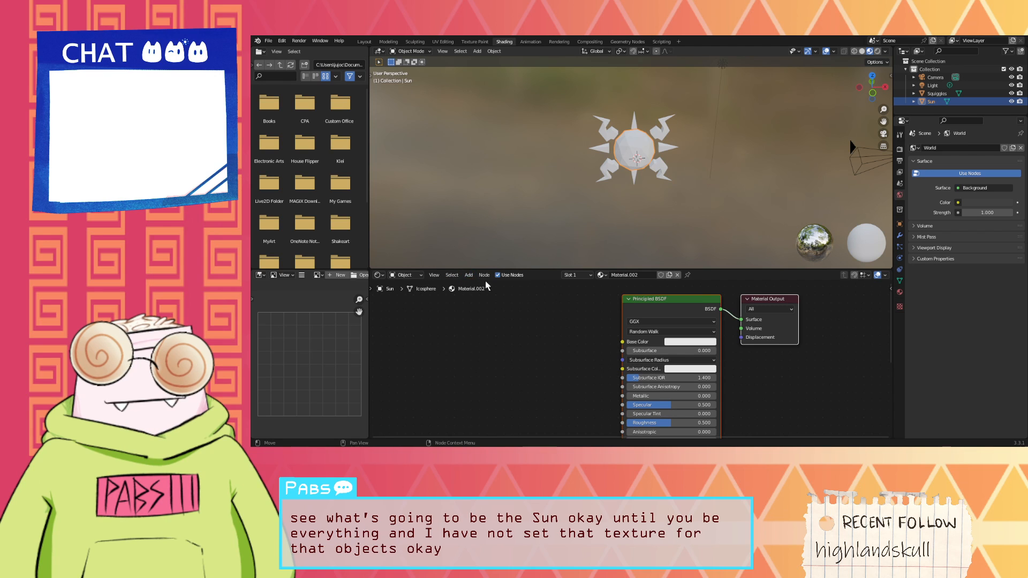
Step: Link the SunTexture.png node's Color to Base Color in the Squiggles material, and add the same linked image node to the Sun's material
left_click(937, 93)
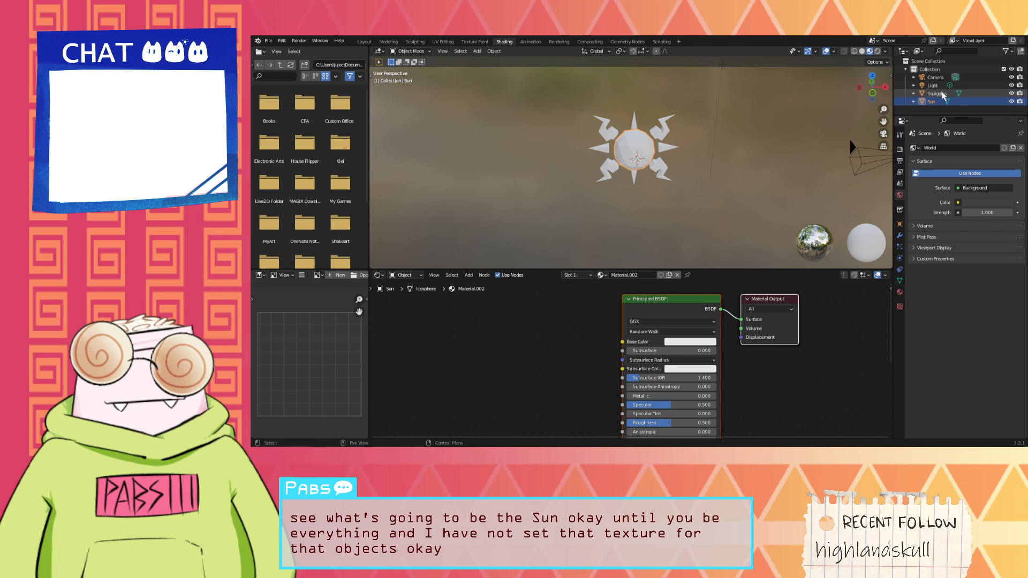
left_click_drag(596, 326, 622, 341)
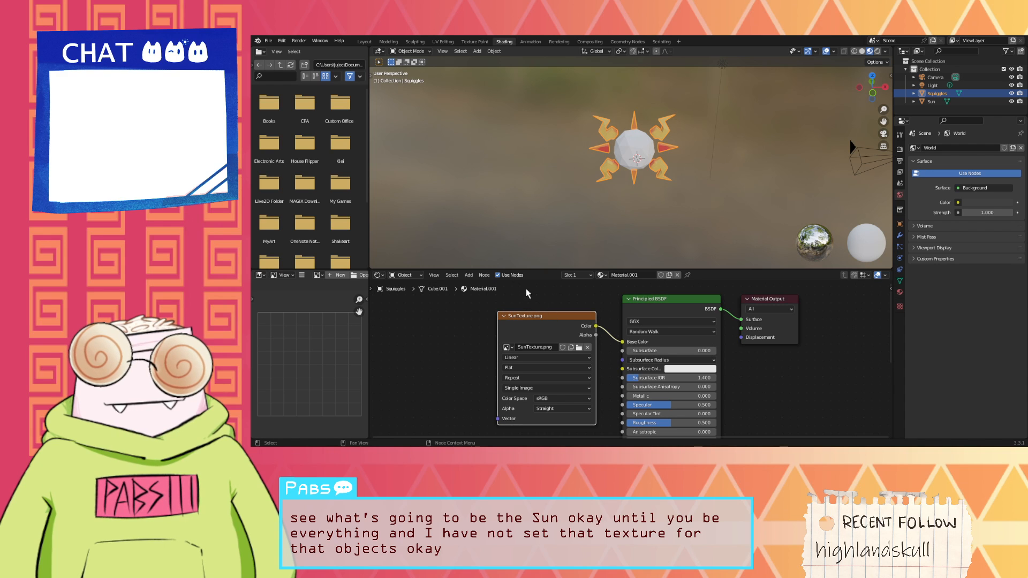
left_click(932, 101)
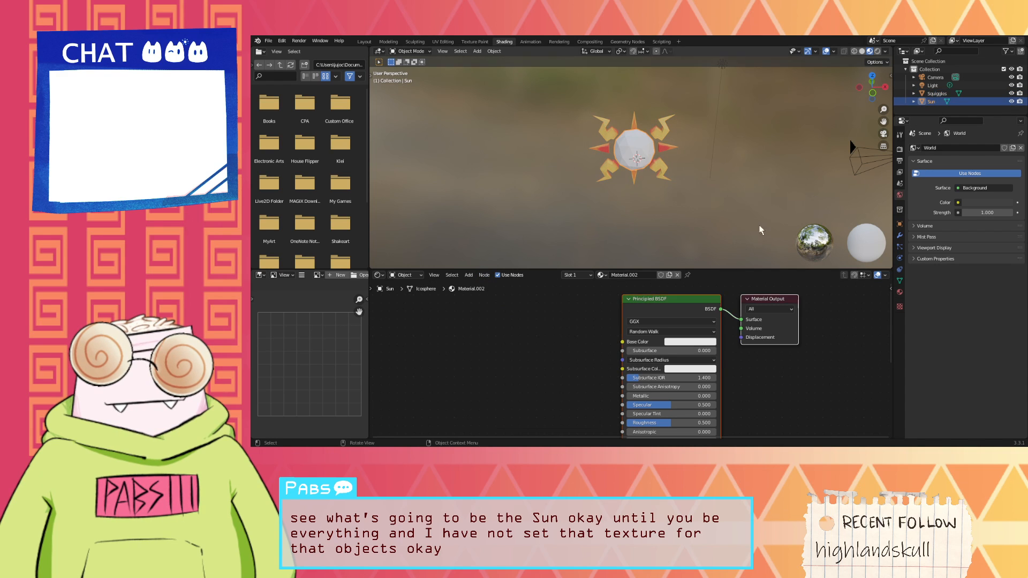
left_click_drag(623, 345, 622, 343)
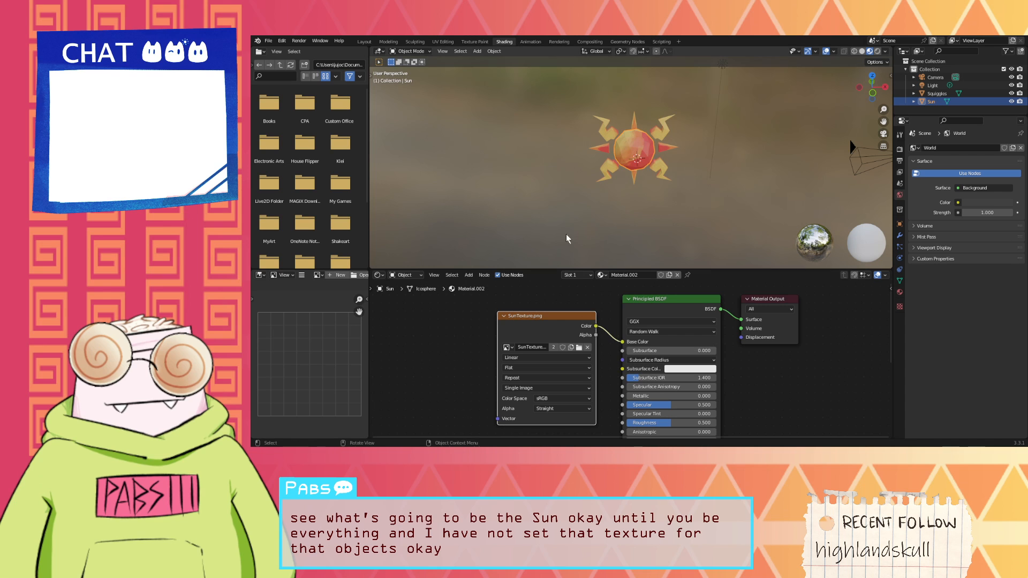
middle_click_drag(567, 236, 510, 124)
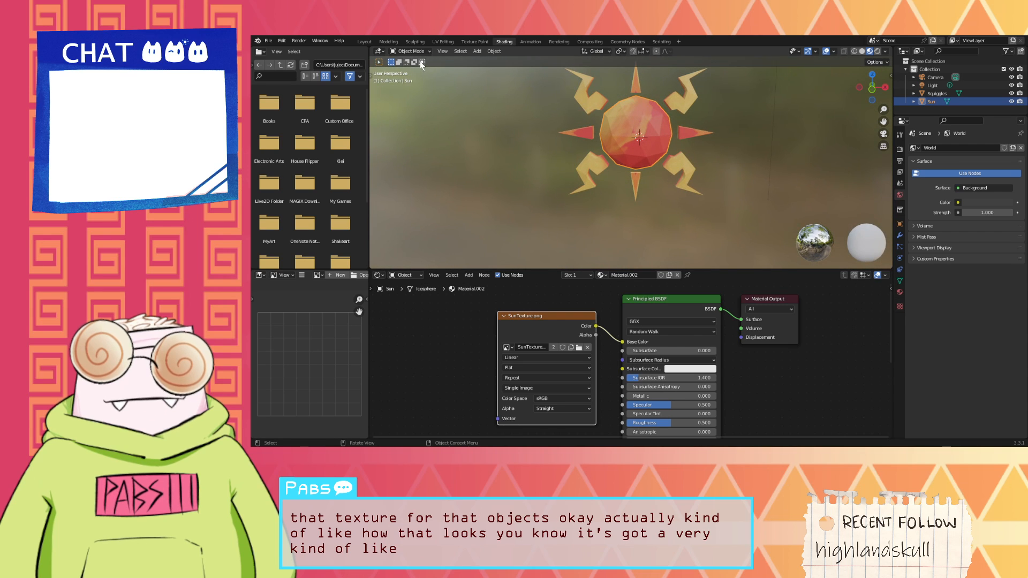
Step: In the UV Editing workspace, select the Sun's front UV island, enlarge it and centre it over the painted sun
left_click(418, 41)
left_click(442, 42)
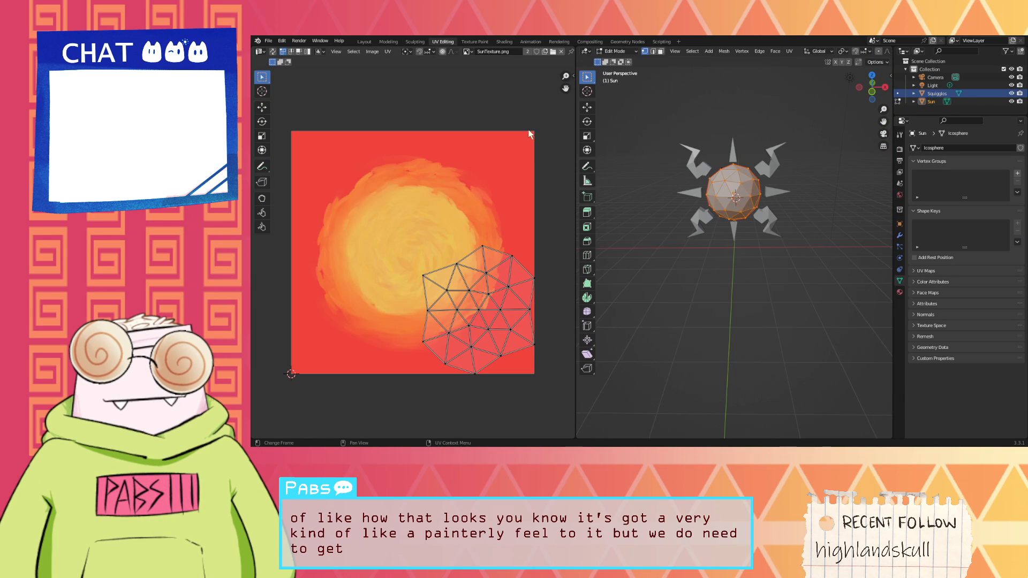
left_click_drag(365, 204, 530, 397)
left_click_drag(397, 225, 545, 404)
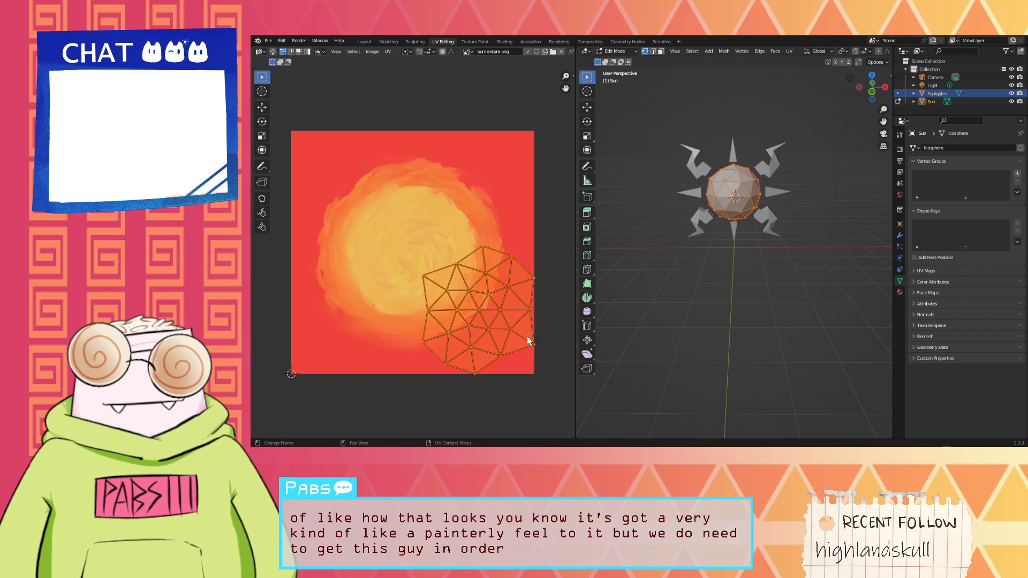
key("s")
left_click(532, 345)
key("g")
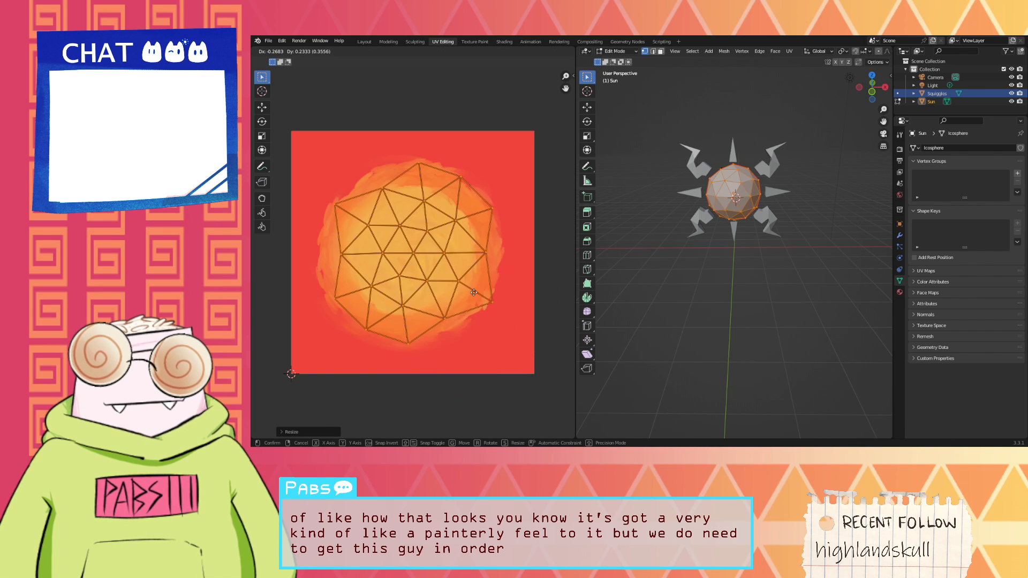
left_click(468, 293)
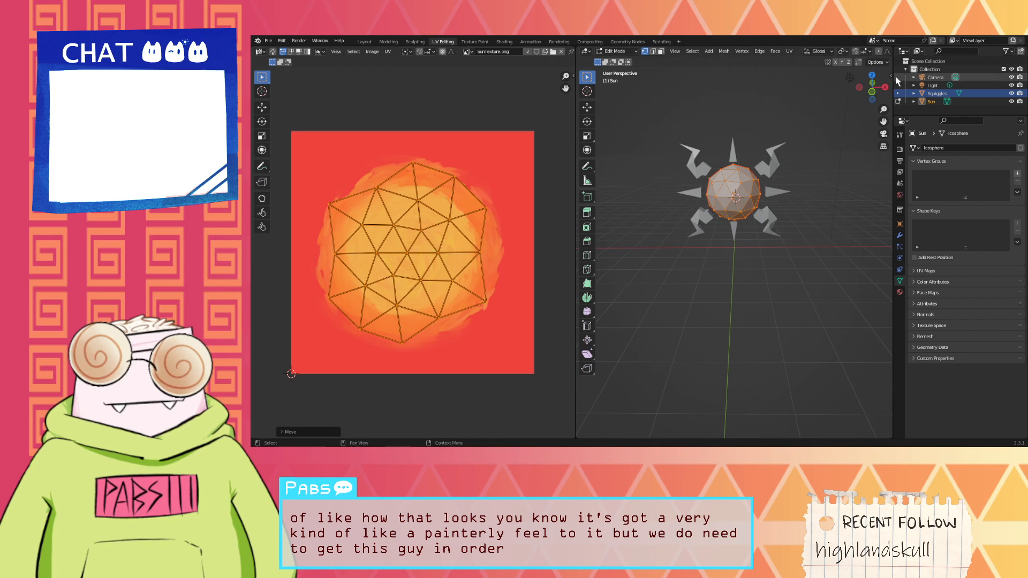
Step: Show the model in Material Preview shading and enlarge the Sun's front UV island until it extends past the texture's edges
scroll(855, 54, "down", 5)
left_click(869, 51)
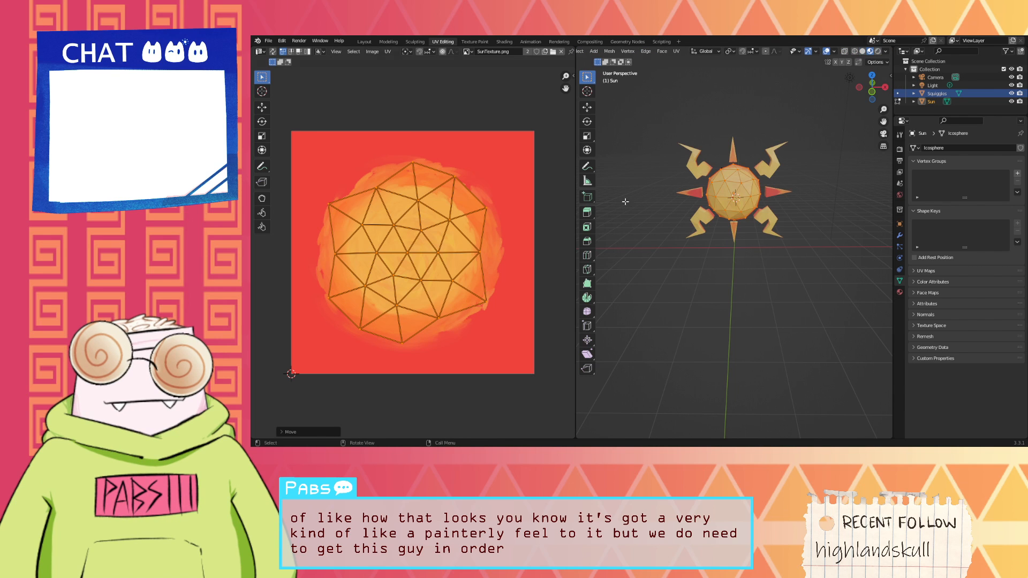
key("s")
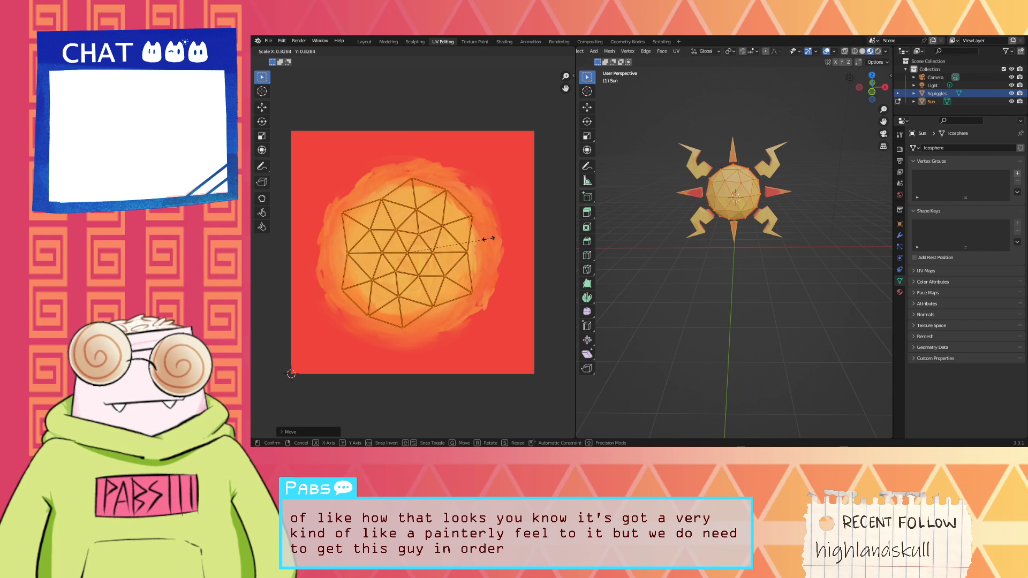
left_click(479, 242)
key("s")
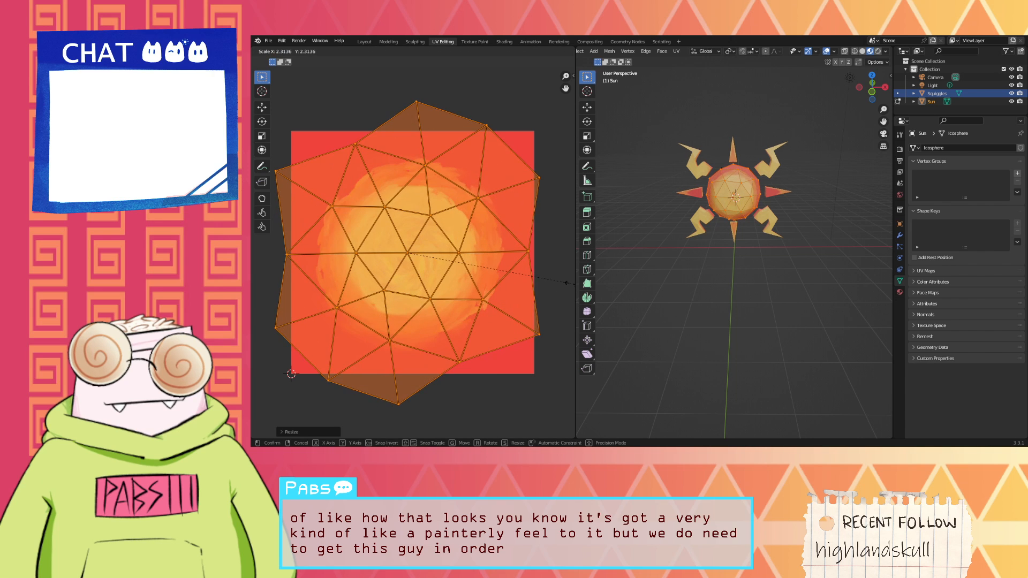
left_click(262, 293)
Step: Select the linked geometry of the Sun's back half, shrink its UV island and move it into the texture's lower-left red area
middle_click_drag(696, 247, 751, 233)
left_click(708, 192)
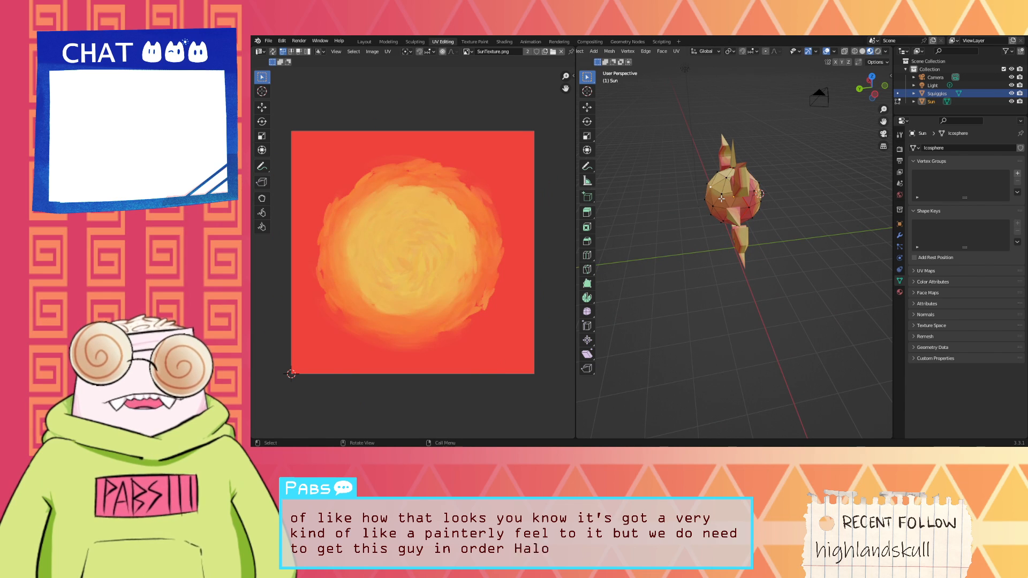
key("l")
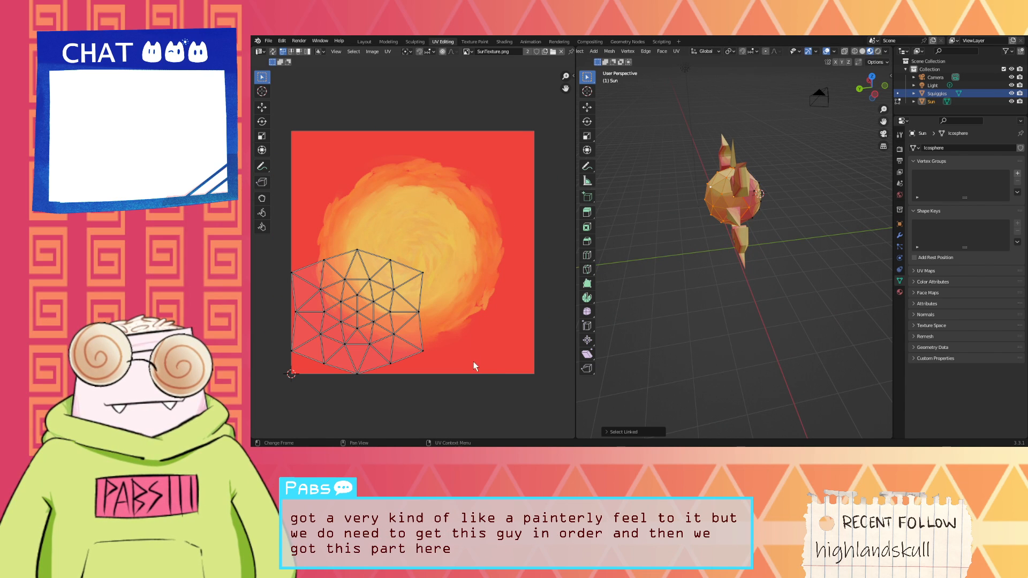
key("a")
key("s")
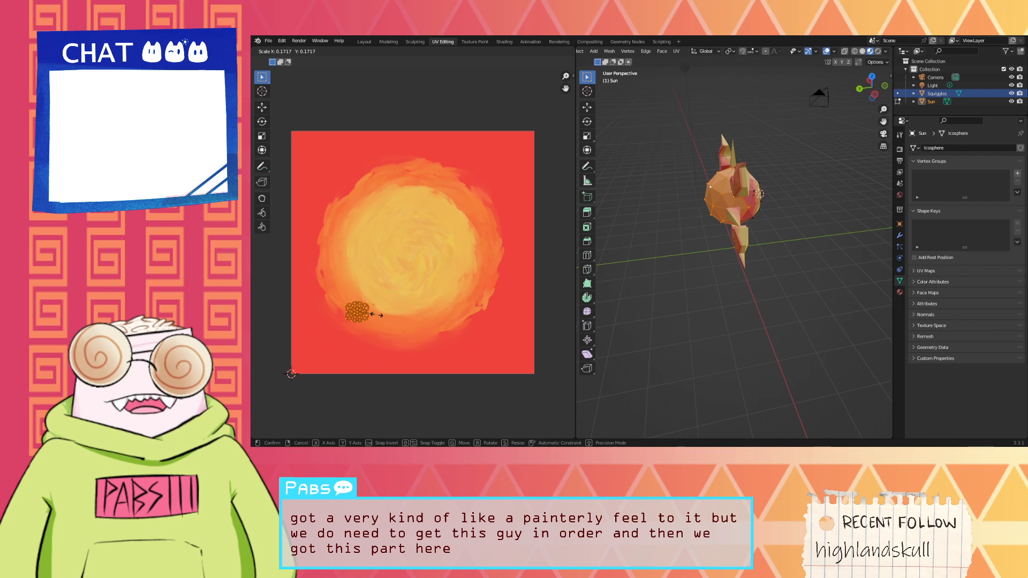
left_click(378, 316)
key("g")
left_click(344, 360)
left_click(674, 248)
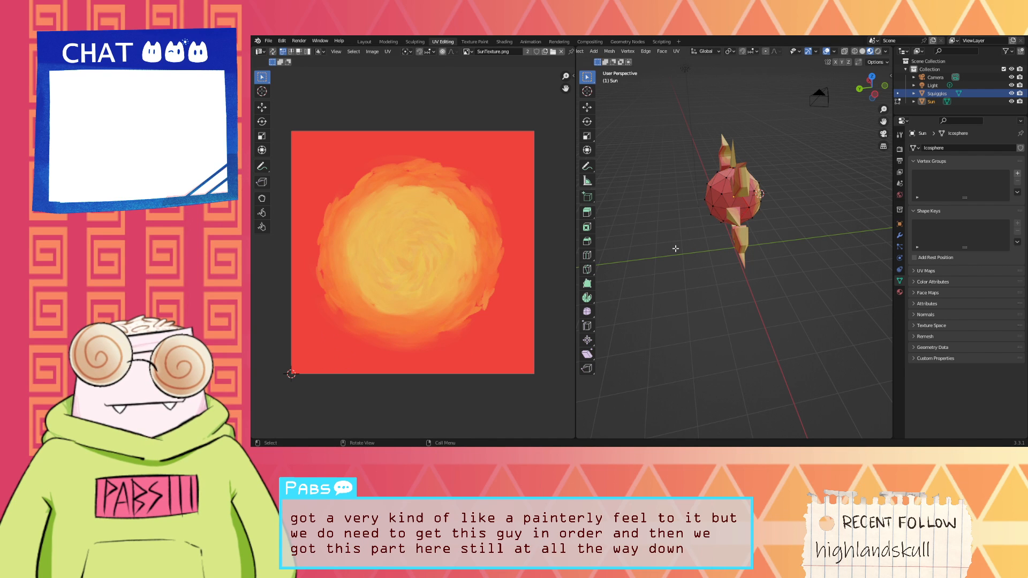
Step: Select the Sun's front half, rotate its UV island and shift it slightly down over the painted sun
middle_click_drag(675, 248, 588, 234)
scroll(742, 209, "up", 3)
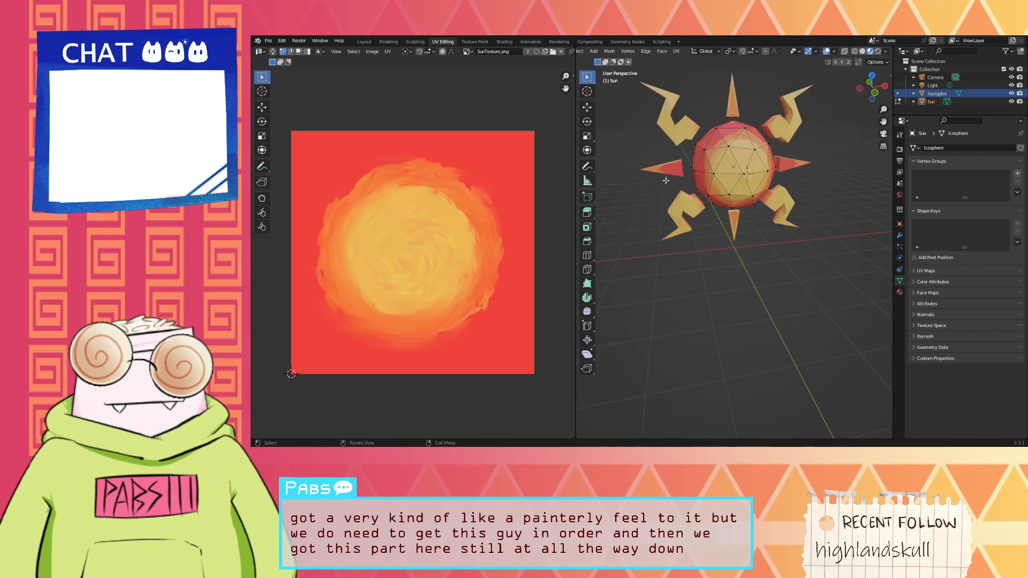
middle_click_drag(742, 204, 722, 183)
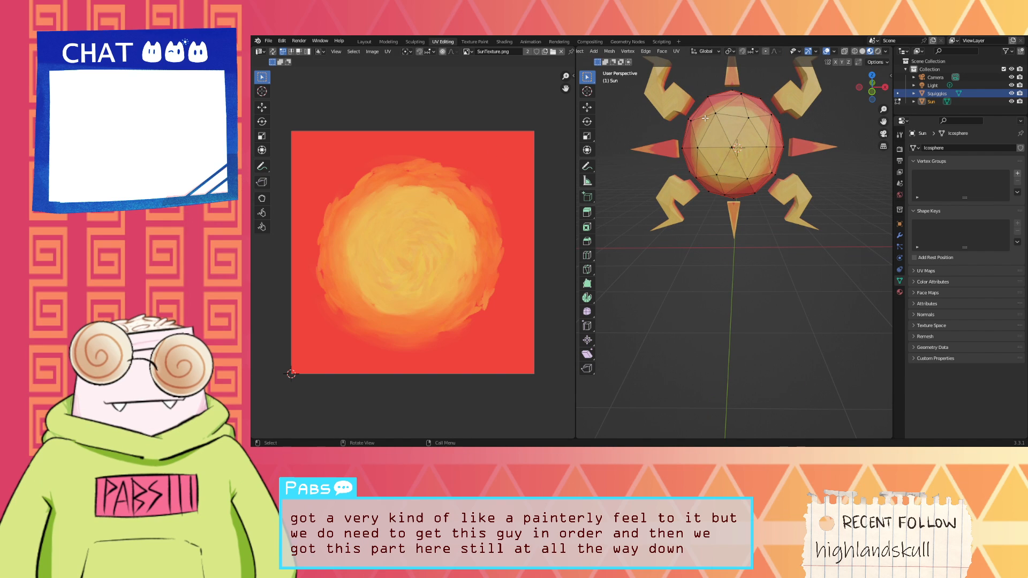
key("ctrl+l")
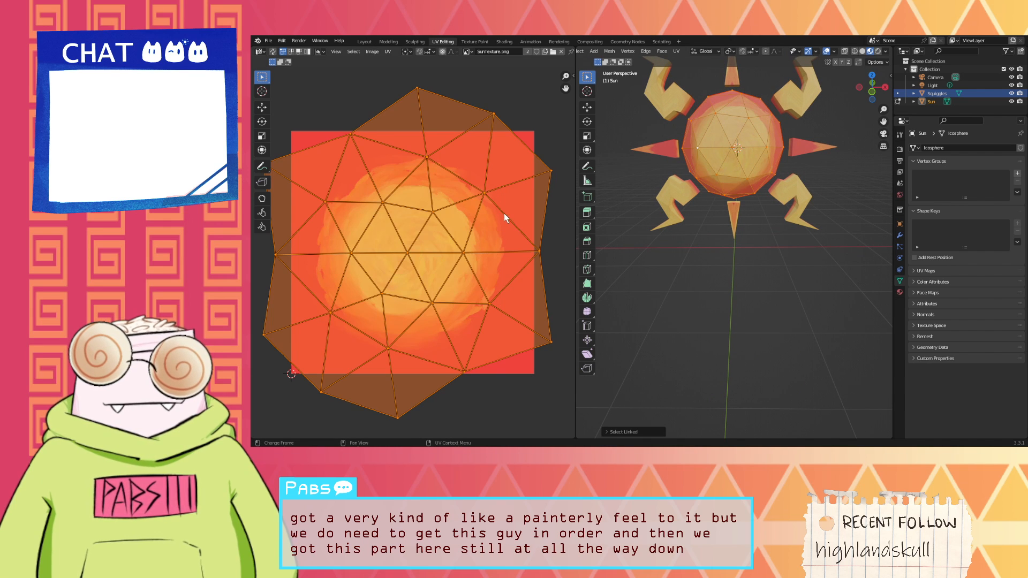
key("r")
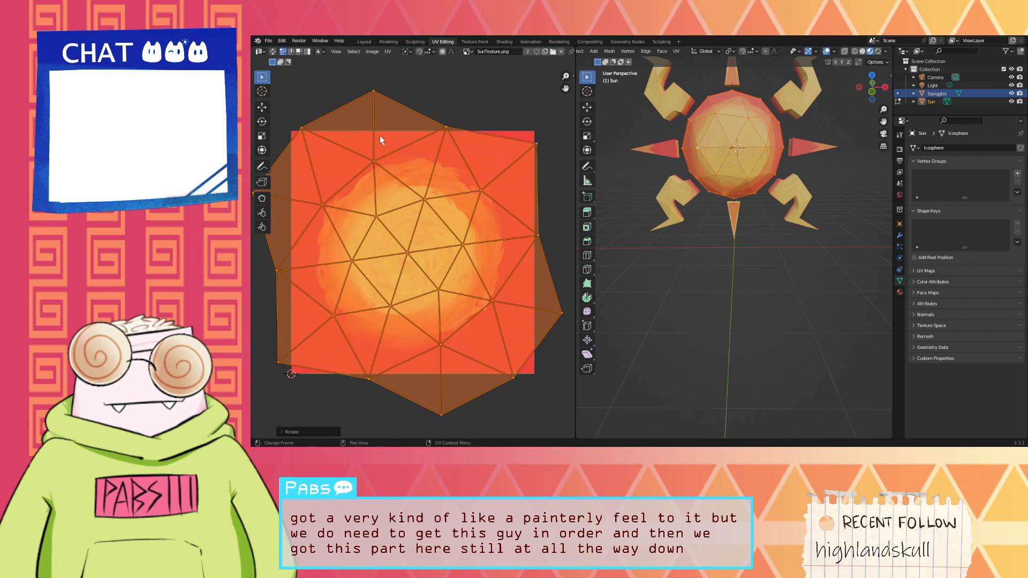
left_click(448, 151)
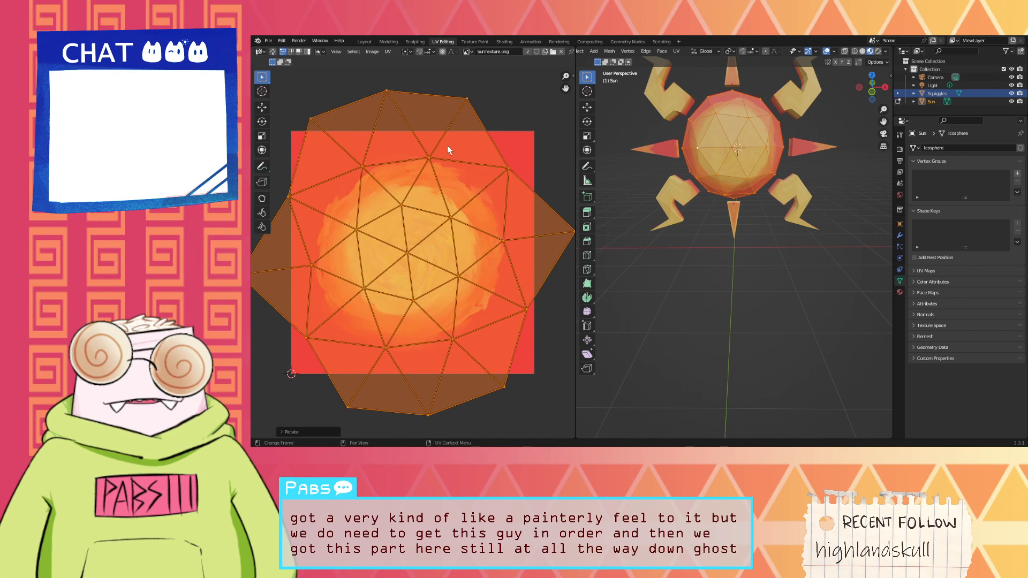
key("g")
left_click(449, 159)
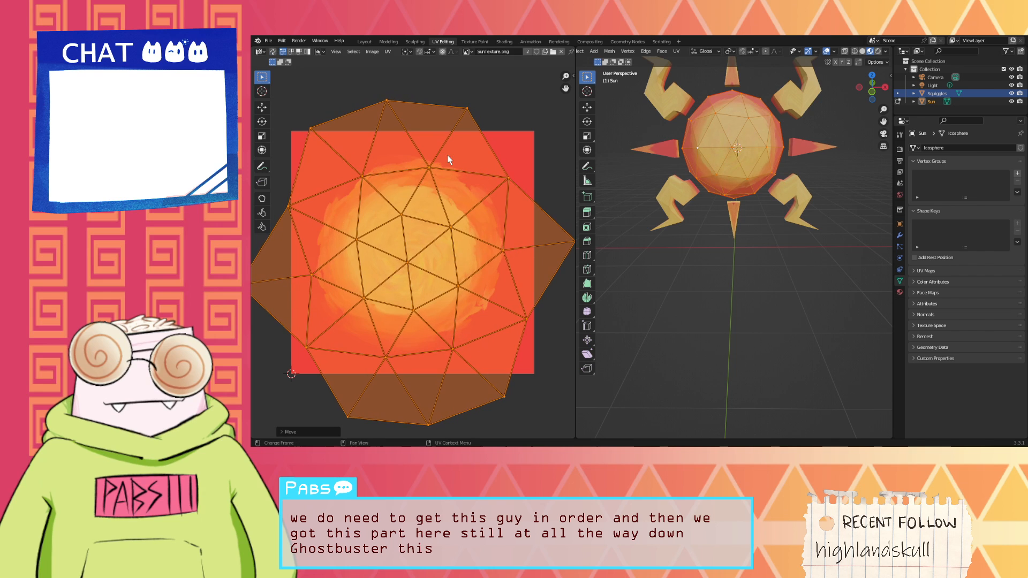
Step: Reselect the Sun's front half and scale its UV island down slightly so the red border reads at the seam
left_click(626, 187)
middle_click_drag(628, 195, 607, 217)
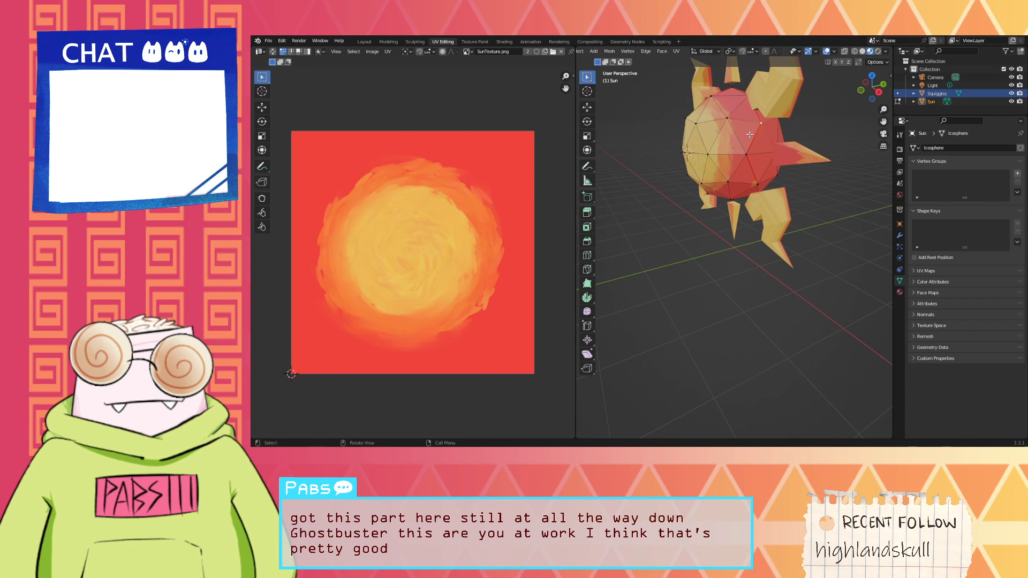
key("l")
left_click(701, 142)
key("l")
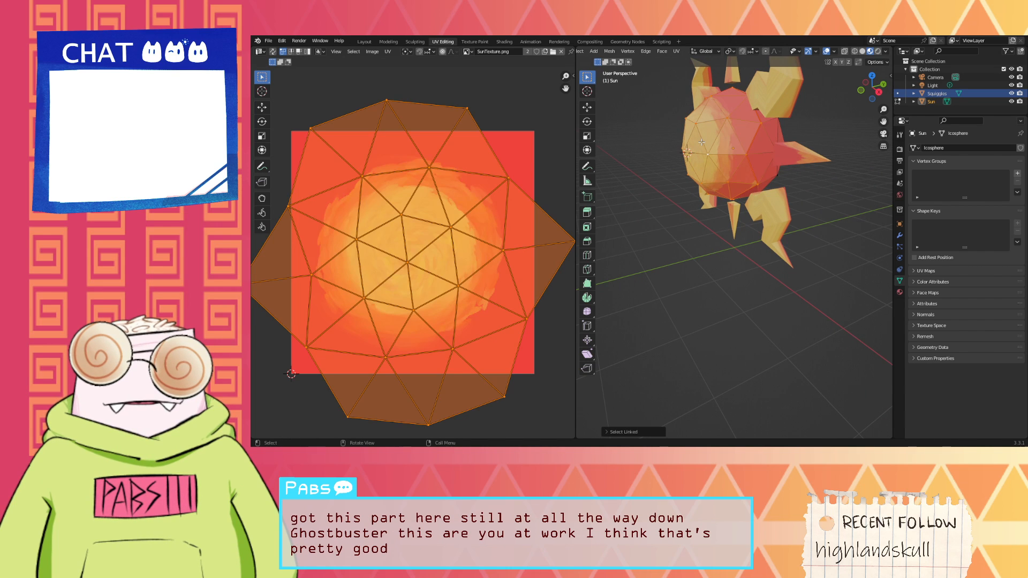
key("s")
left_click(502, 173)
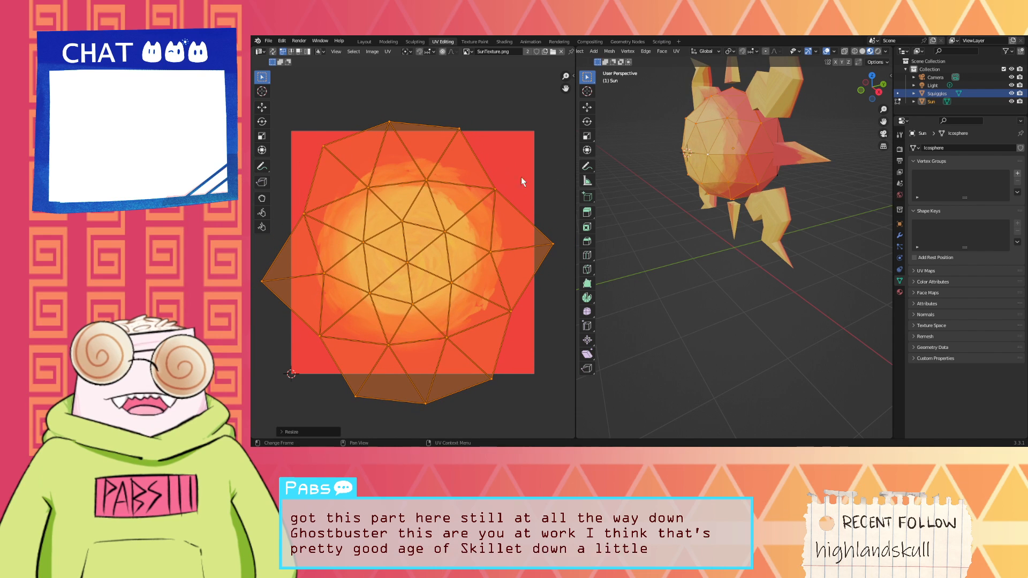
middle_click_drag(630, 212, 734, 159)
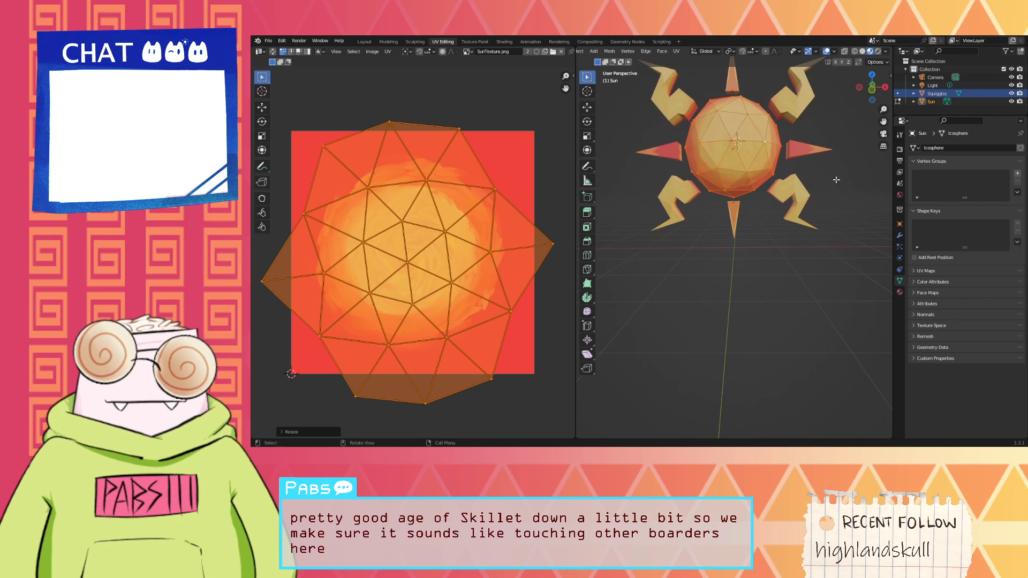
left_click(742, 156)
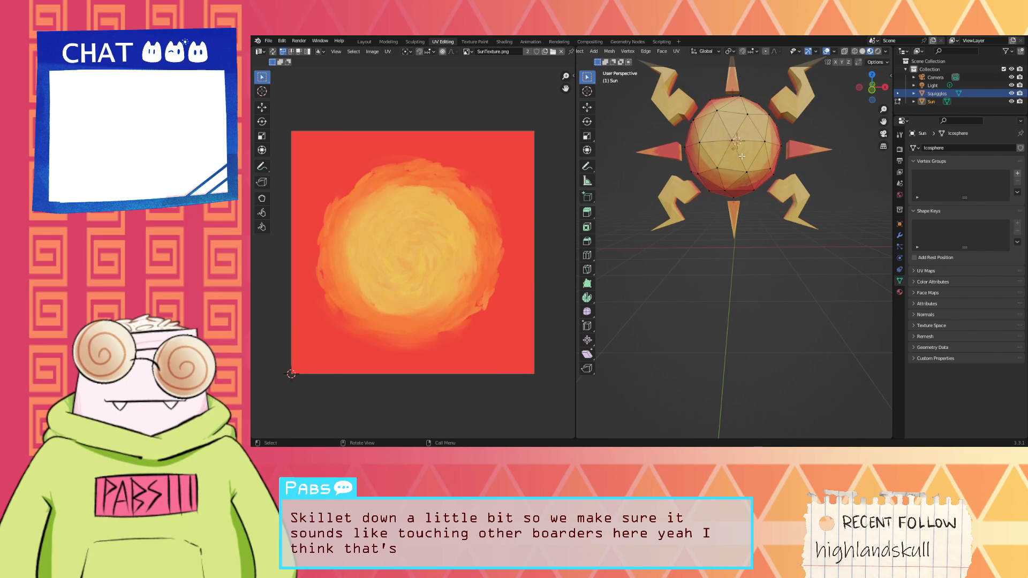
Step: Switch editing to the Squiggles rays, scale all their UVs down and move them into the texture's lower-right red area
left_click(978, 96)
left_click(898, 93)
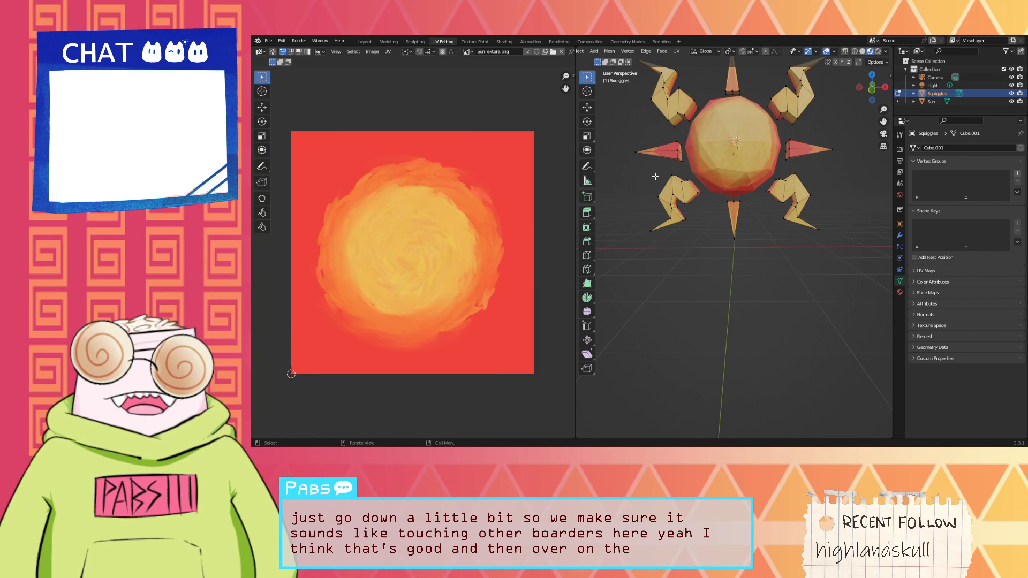
key("a")
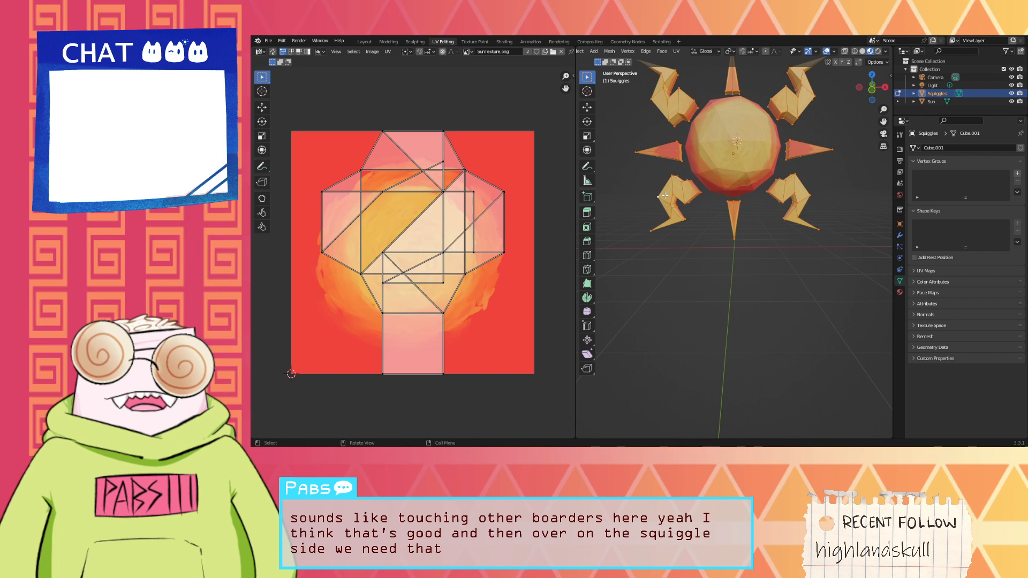
key("a")
key("s")
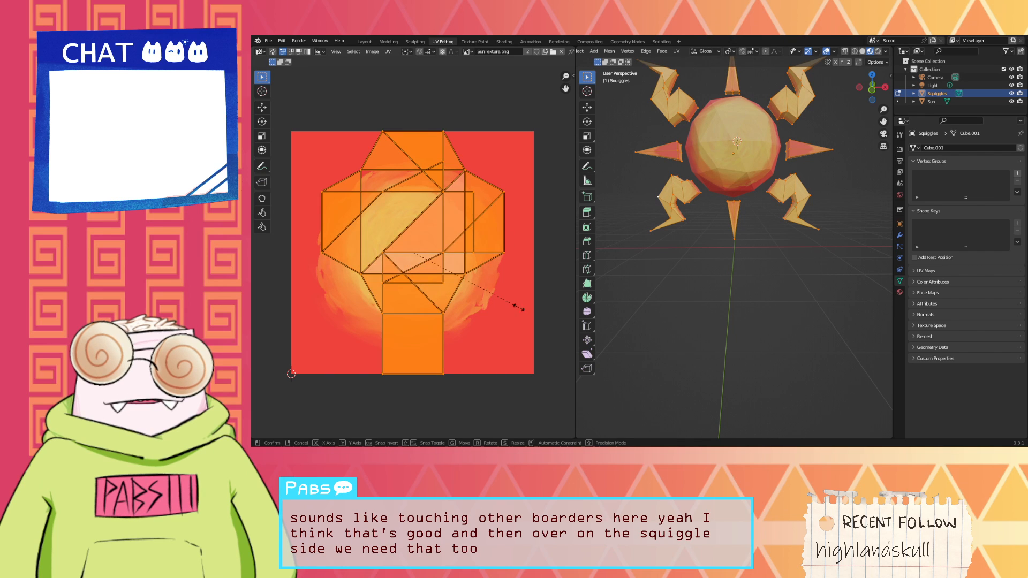
left_click(439, 246)
key("g")
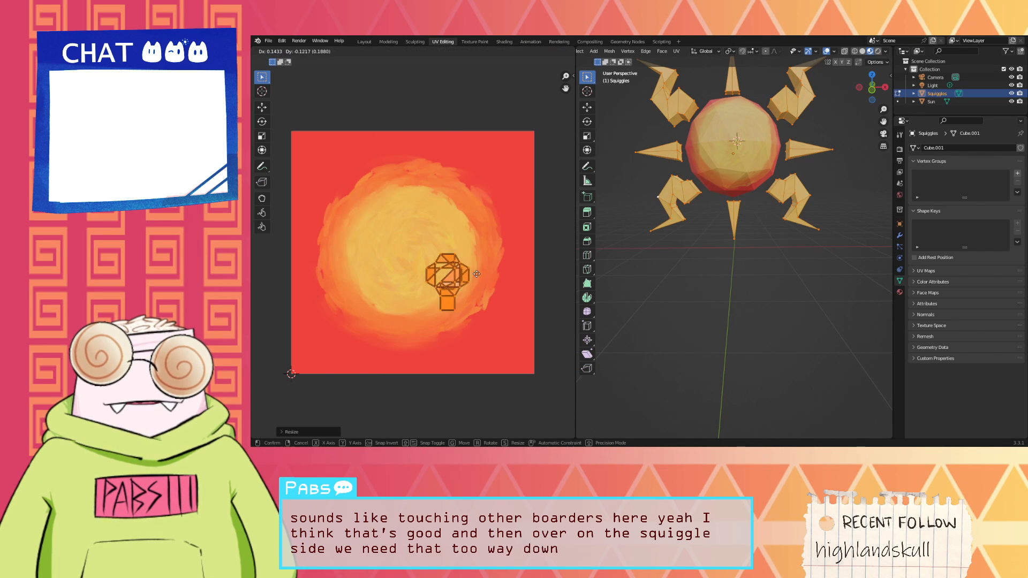
left_click(539, 327)
key("alt+a")
Step: Examine the recoloured rays around the sun from several angles and compare Rendered with Material Preview shading
middle_click_drag(602, 183, 620, 190)
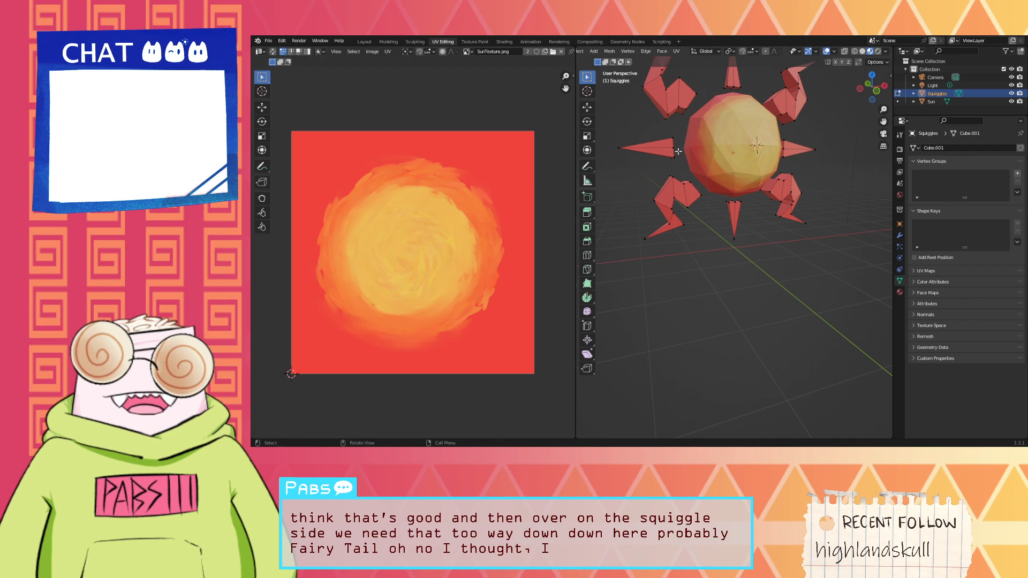
middle_click_drag(678, 152, 705, 109)
scroll(652, 139, "down", 2)
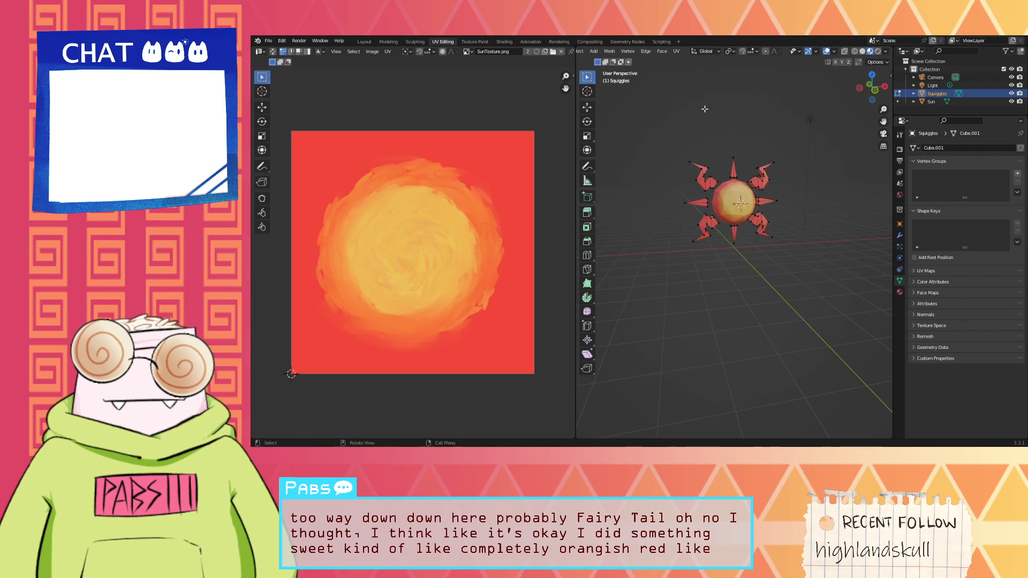
scroll(715, 108, "up", 2)
middle_click_drag(830, 127, 801, 145)
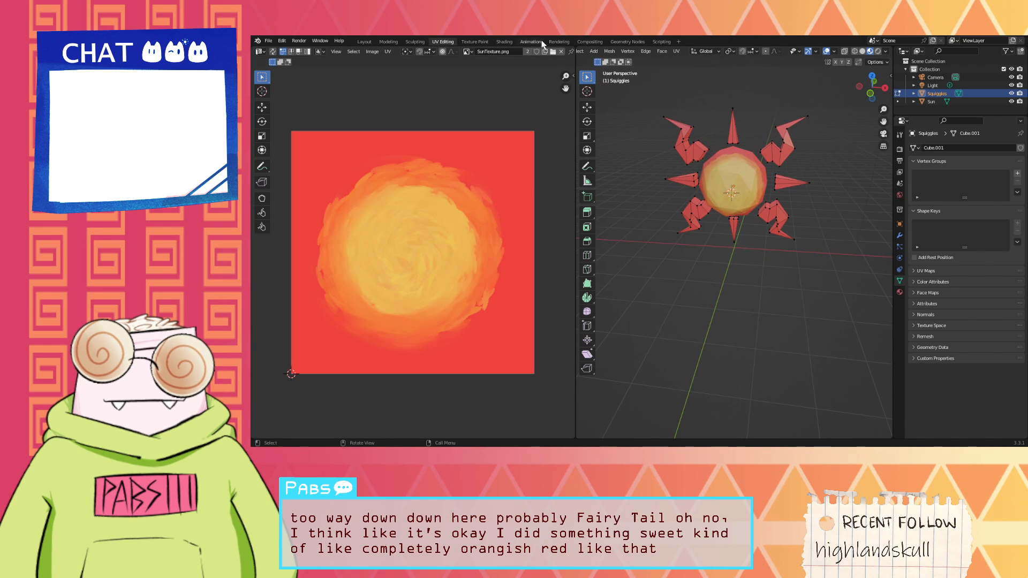
left_click(878, 52)
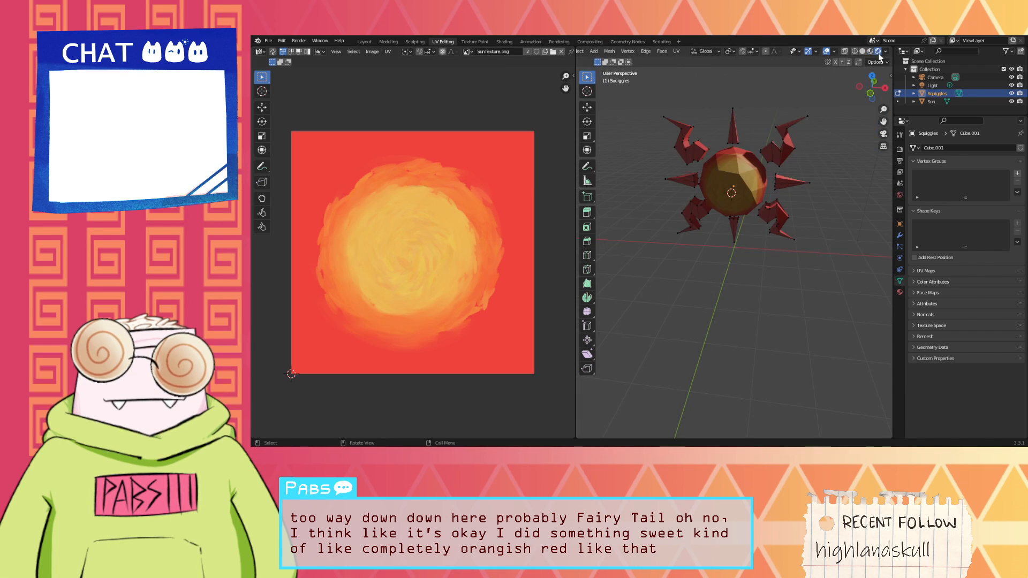
left_click(869, 53)
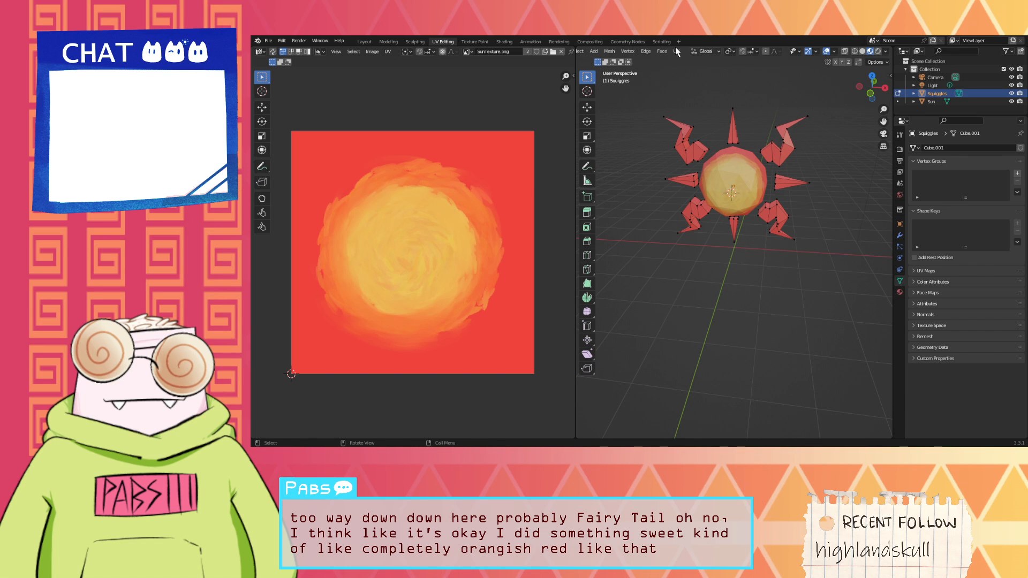
left_click(474, 41)
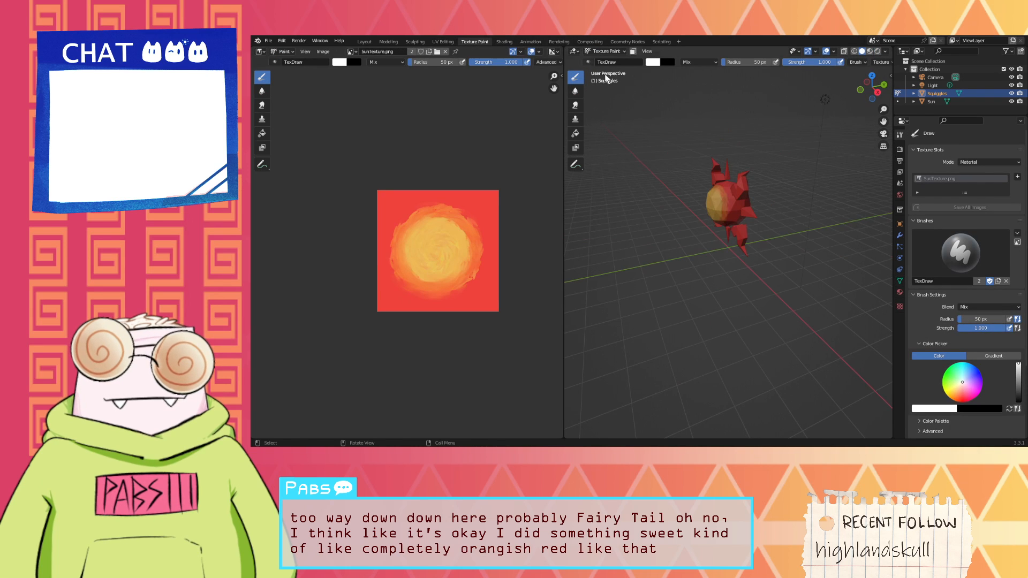
middle_click_drag(607, 78, 760, 139)
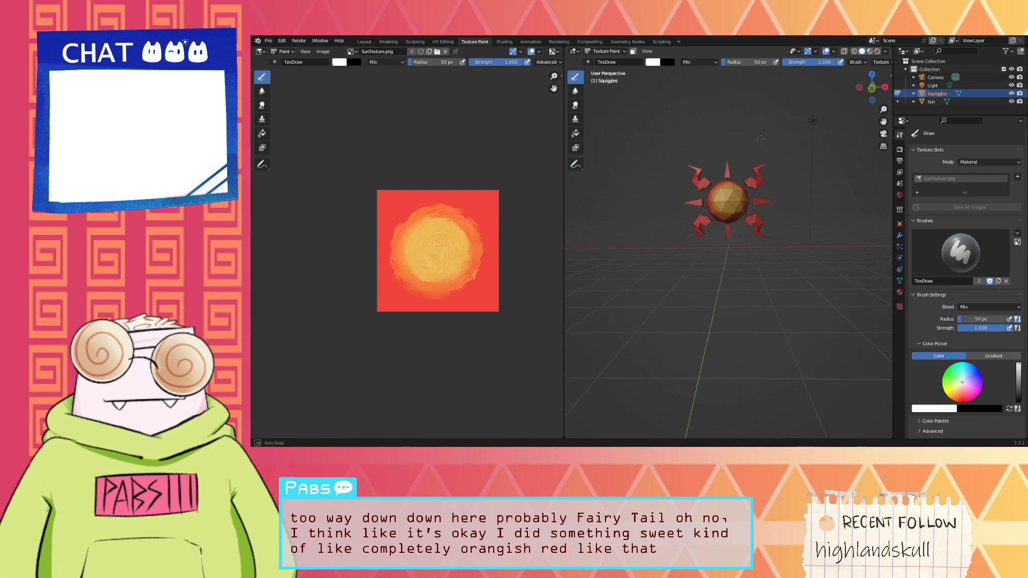
scroll(760, 138, "up", 4)
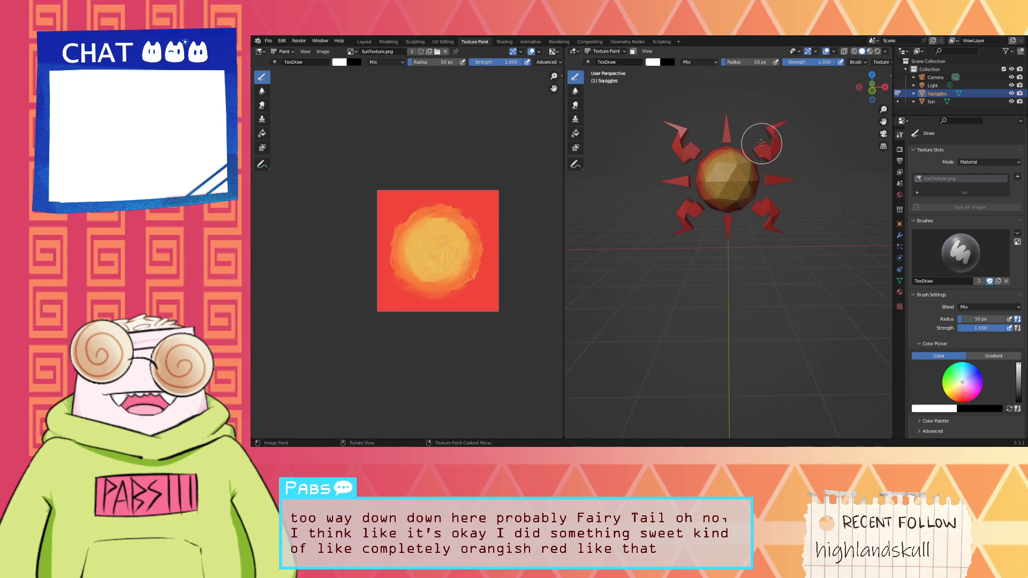
left_click(504, 42)
mouse_move(607, 121)
middle_mouse_down()
mouse_move(573, 139)
mouse_move(508, 115)
middle_mouse_up()
left_click(412, 42)
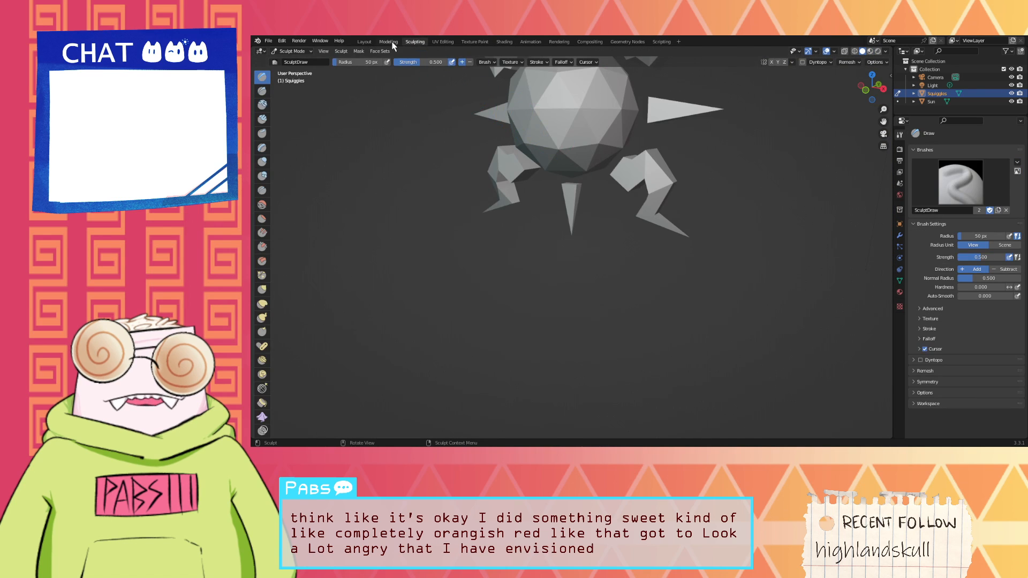
left_click(389, 42)
left_click(415, 41)
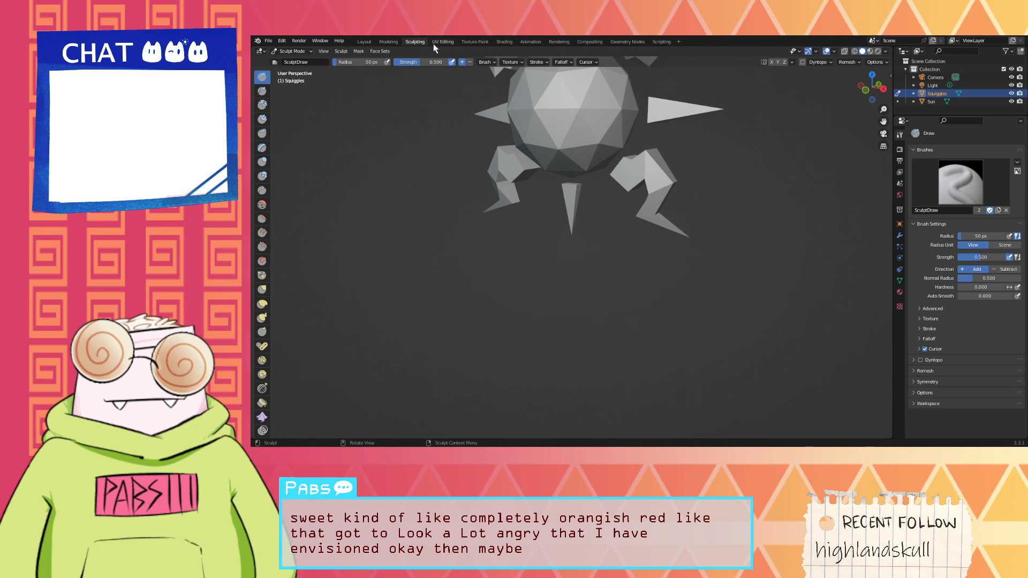
left_click(433, 43)
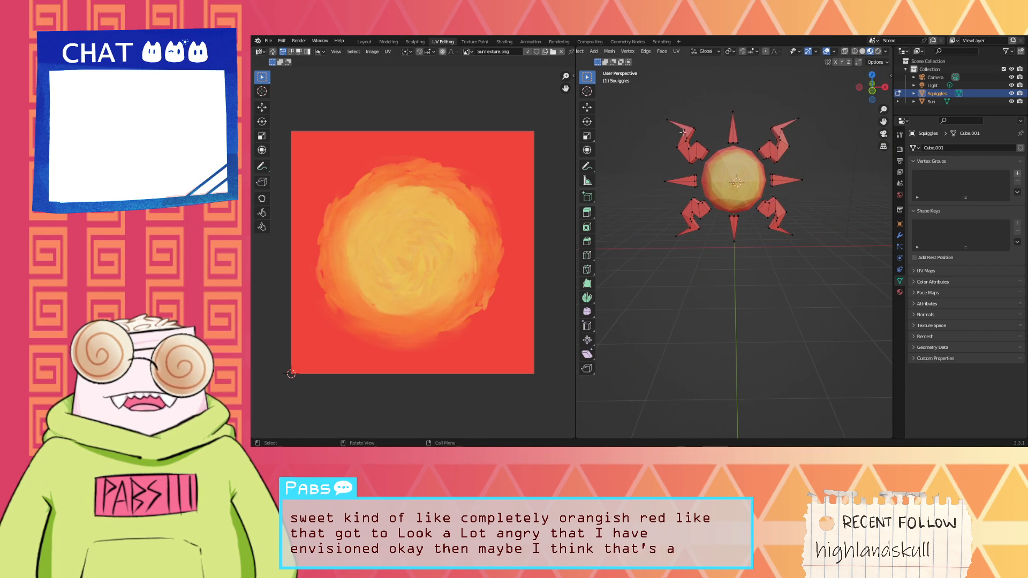
Step: Switch to the Modeling workspace, return to Object Mode and add a cube mesh
left_click(379, 42)
scroll(575, 147, "up", 3)
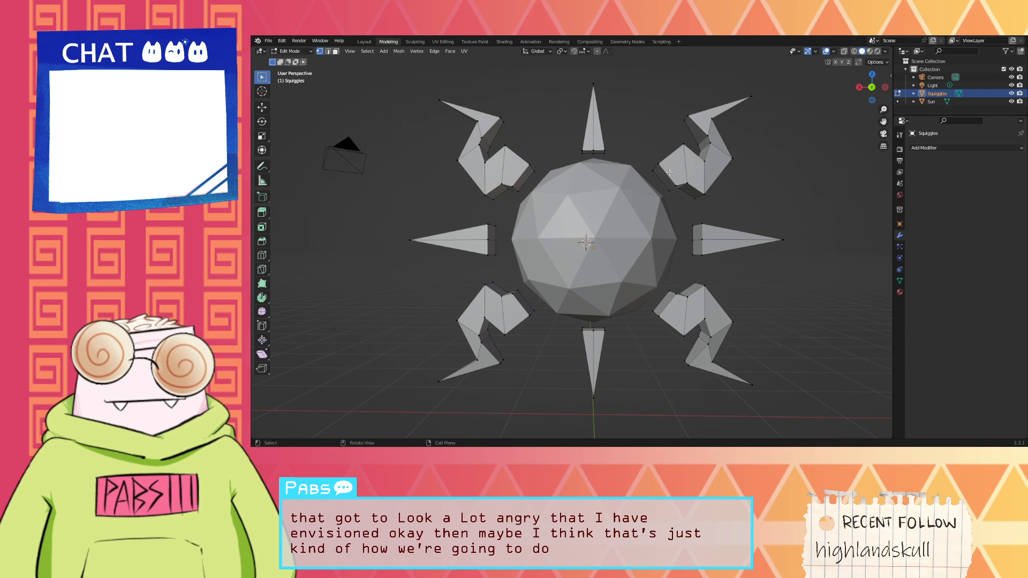
left_click(979, 102)
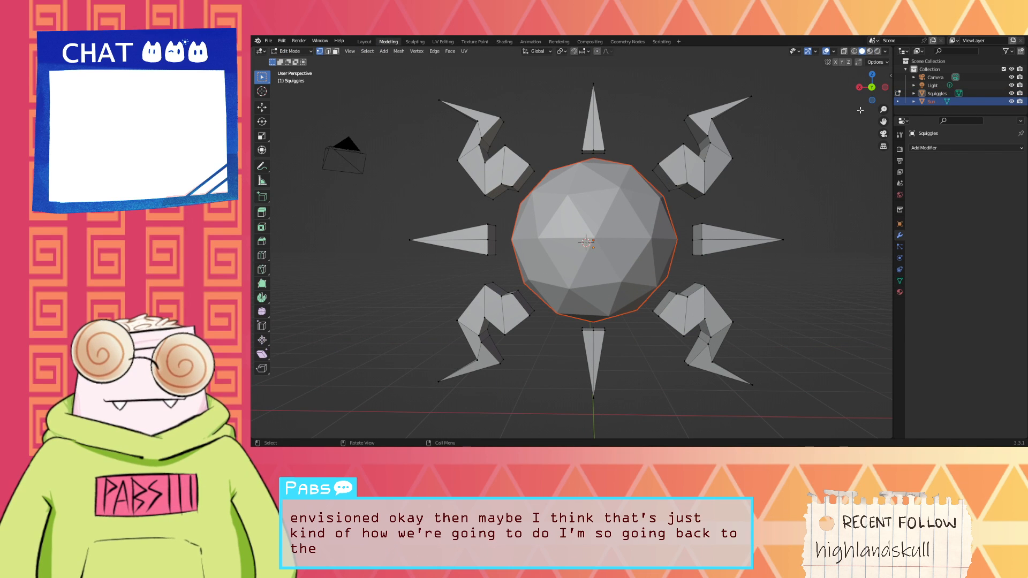
left_click(301, 51)
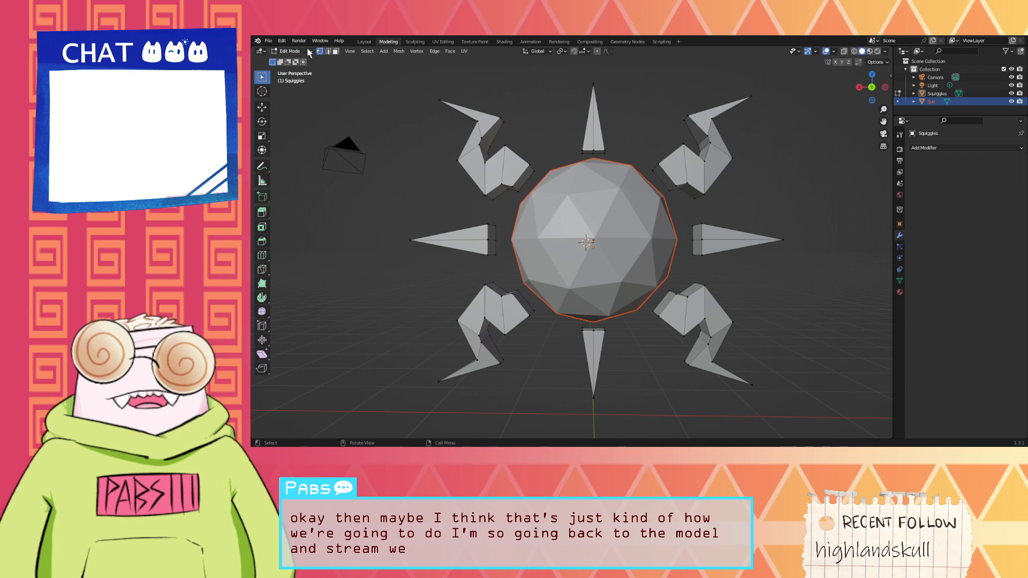
left_click(306, 61)
left_click(357, 51)
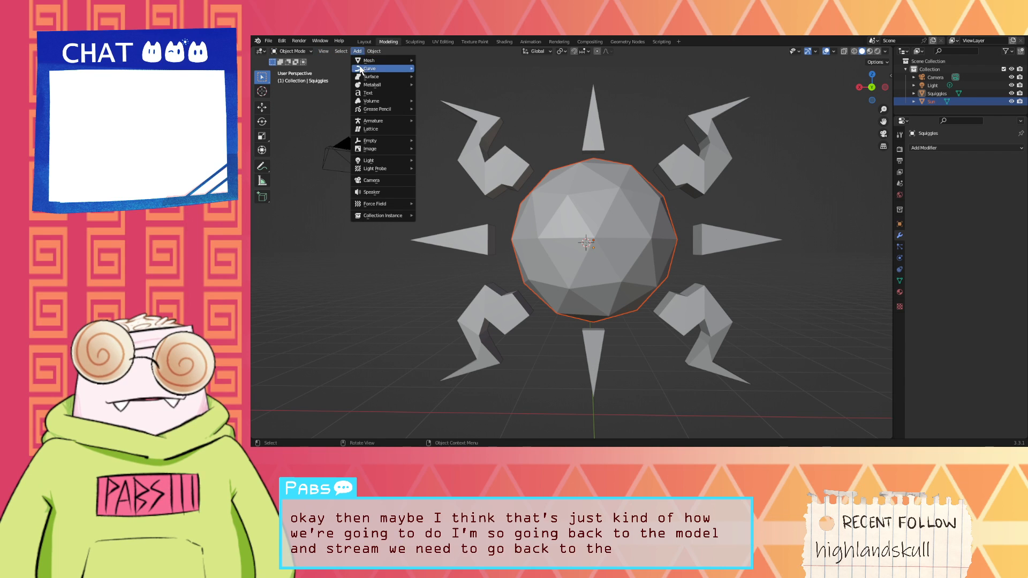
mouse_move(367, 60)
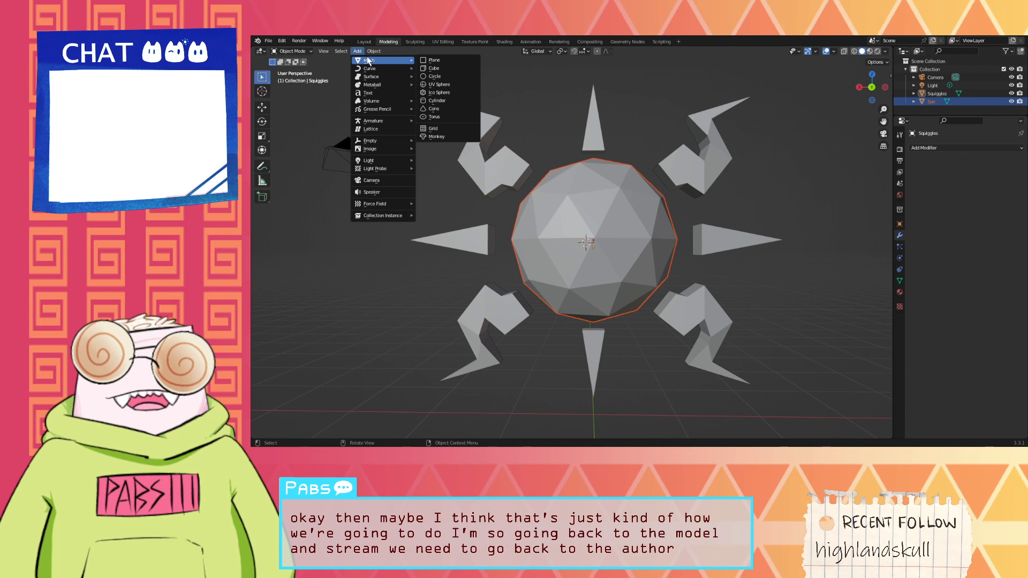
left_click(464, 69)
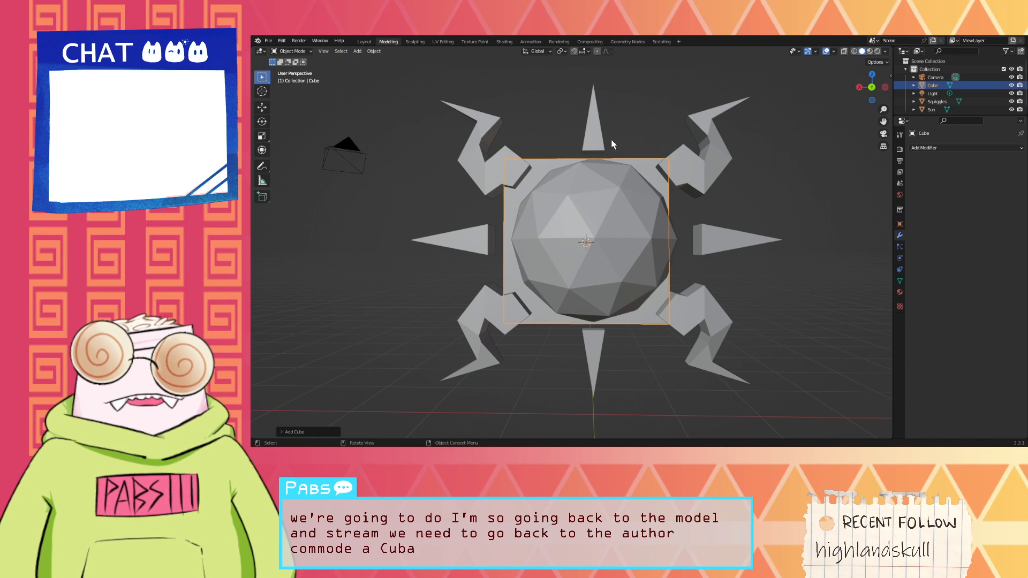
Step: Reposition the 3D cursor near the world origin below the sun
middle_click_drag(613, 145, 676, 175)
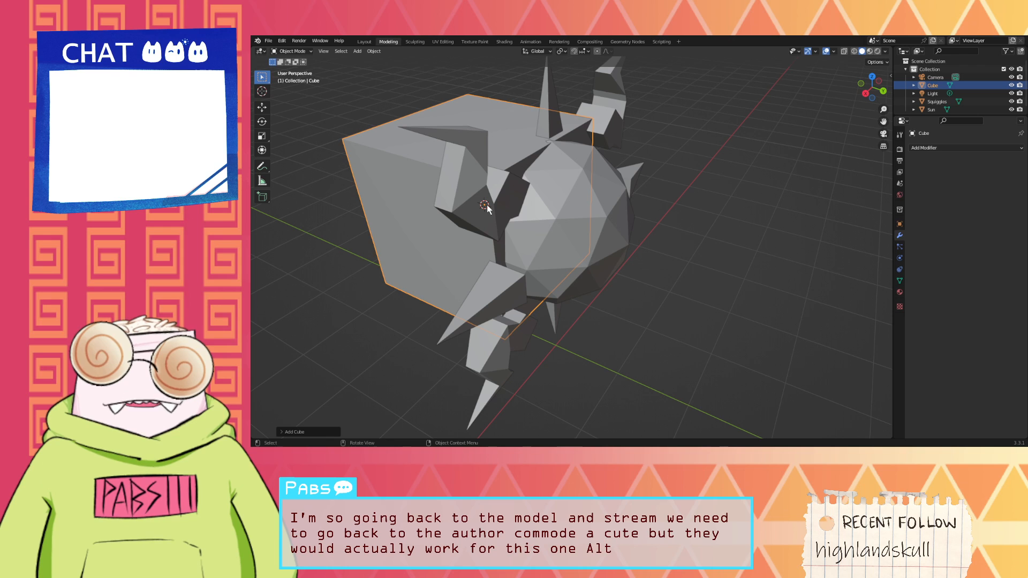
right_click(431, 224)
key("Escape")
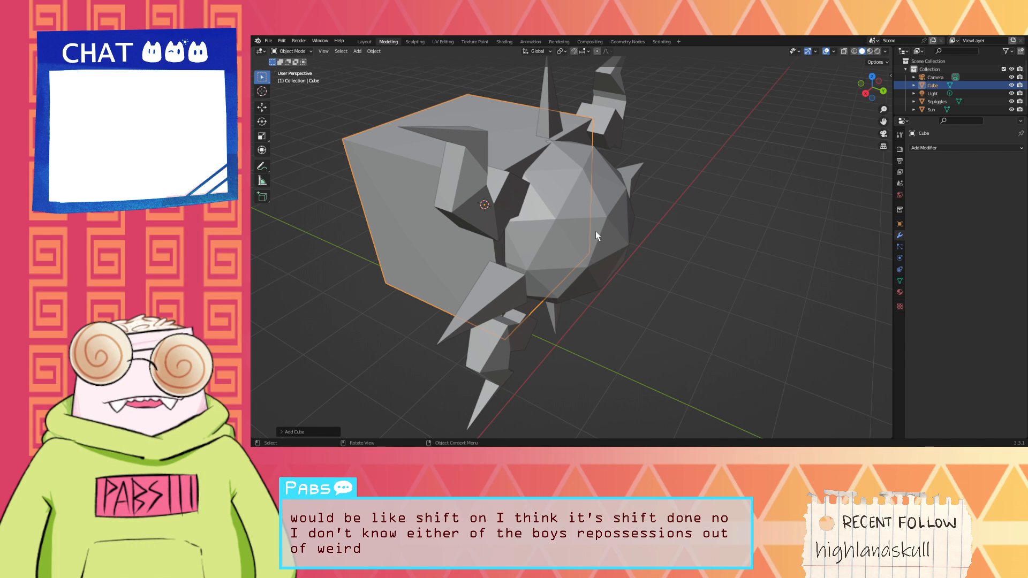
right_click_drag(574, 334, 554, 347, "shift")
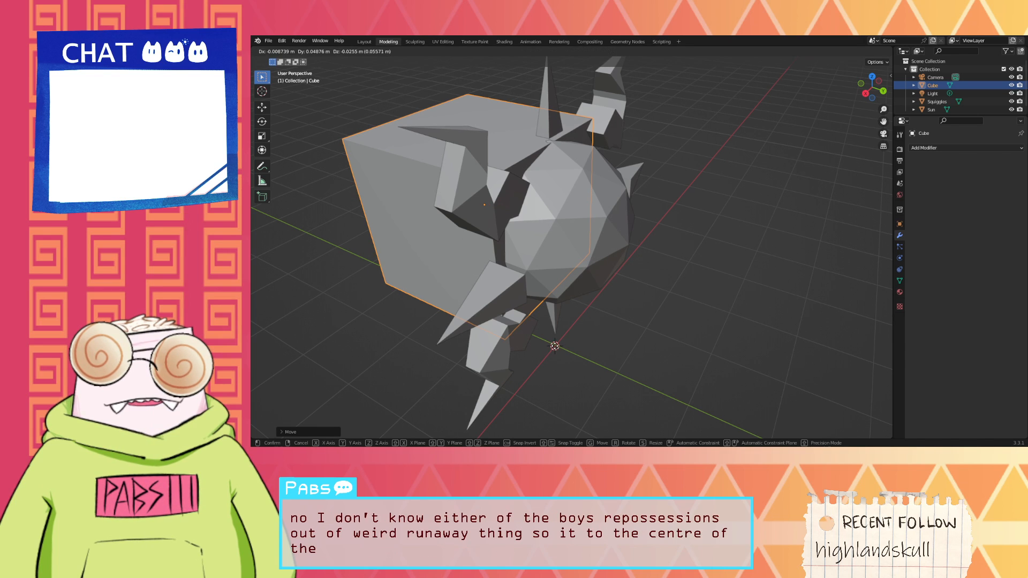
left_click(623, 298)
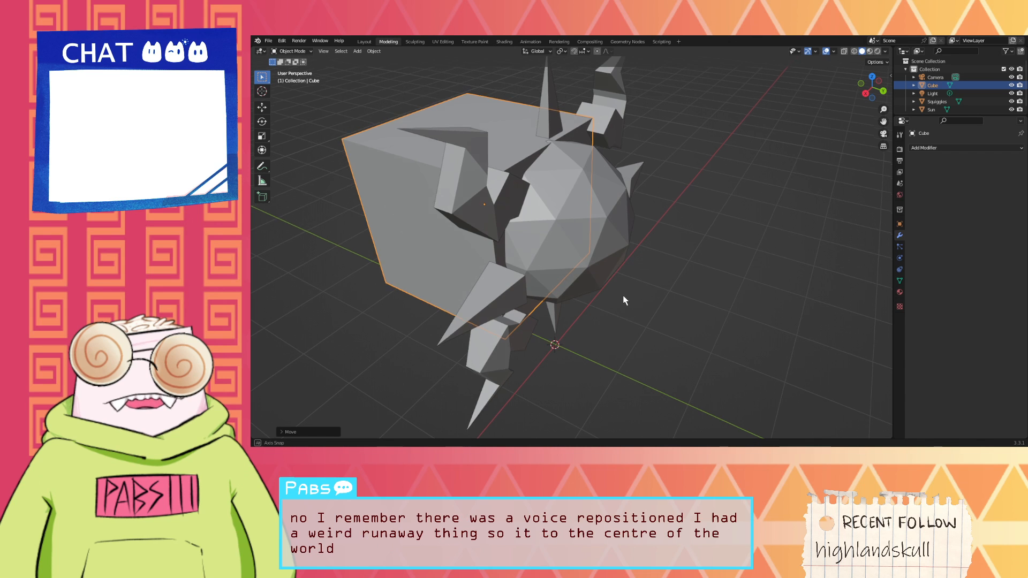
Step: Move the cube along the Y axis toward the sun's front and scale it down to a small block
middle_click_drag(623, 297, 560, 283)
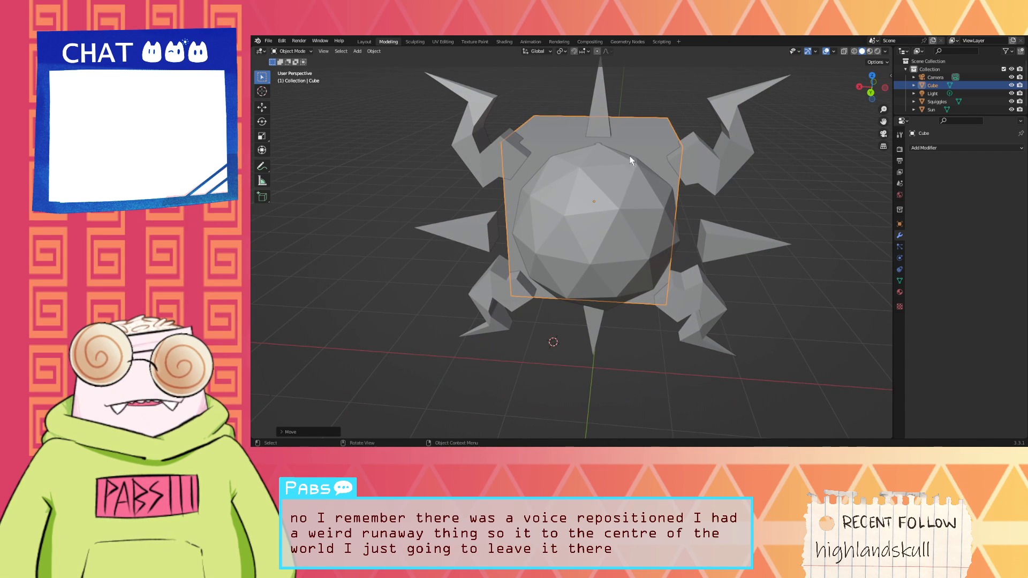
key("g")
key("y")
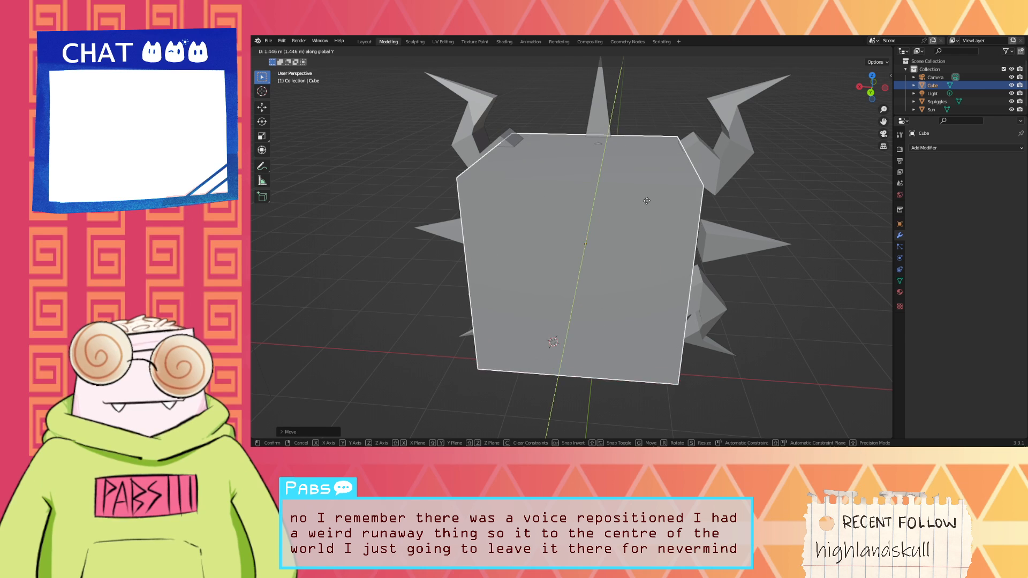
left_click(647, 195)
key("s")
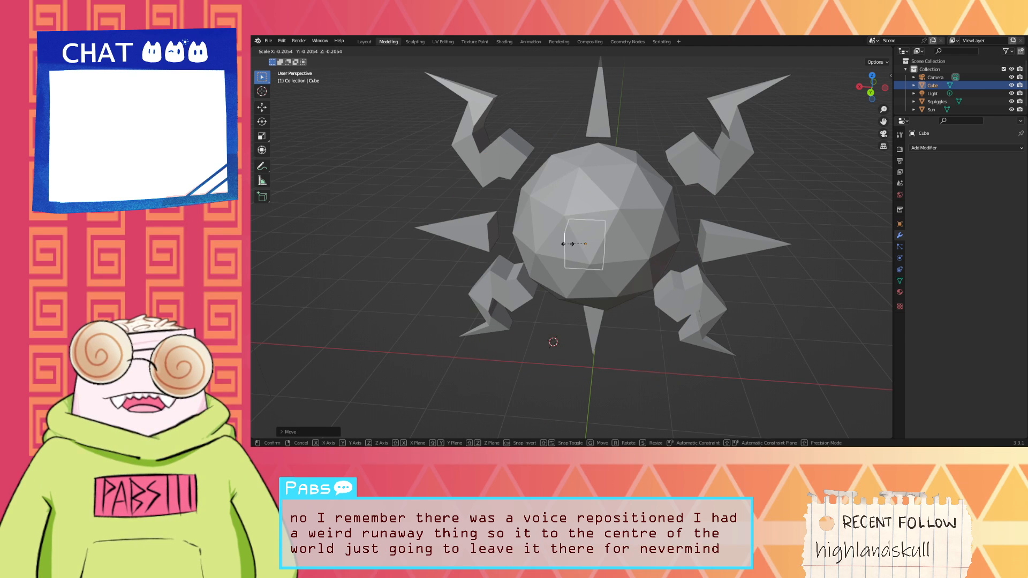
left_click(592, 242)
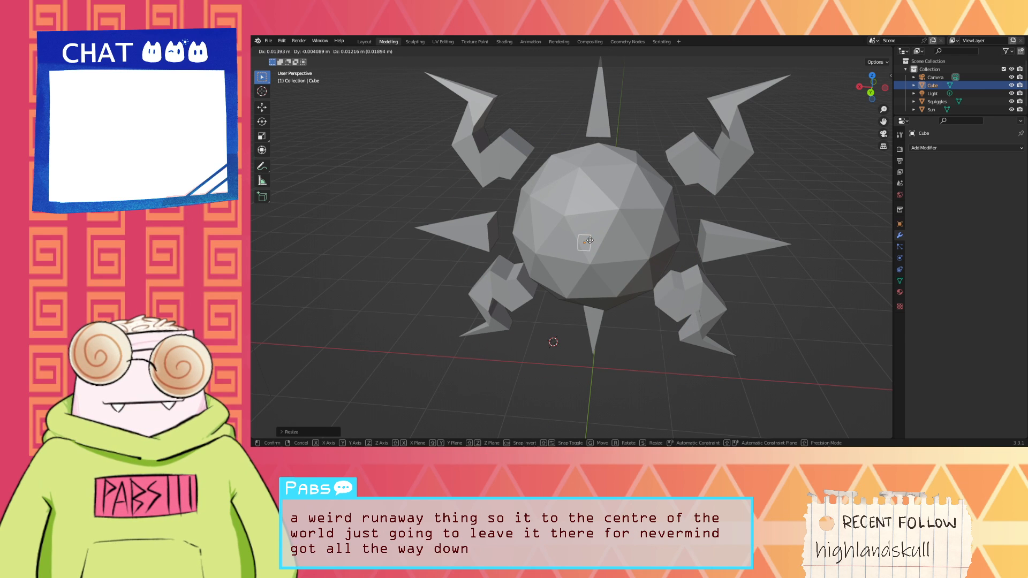
Step: Adjust the small cube along the Y axis and place it on the upper-right part of the sun's face
key("g")
key("y")
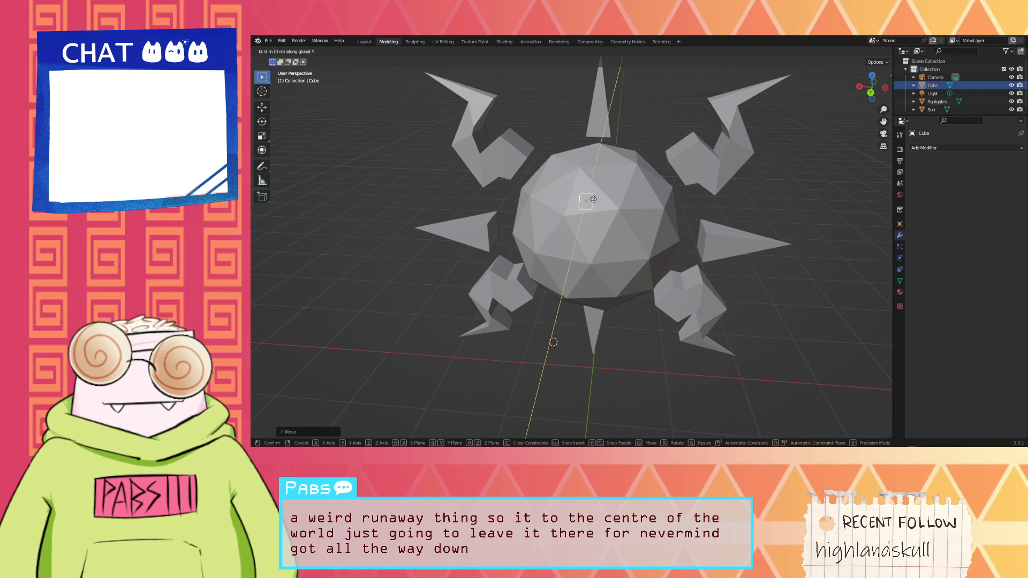
left_click(578, 287)
middle_click_drag(578, 287, 535, 274)
key("g")
key("y")
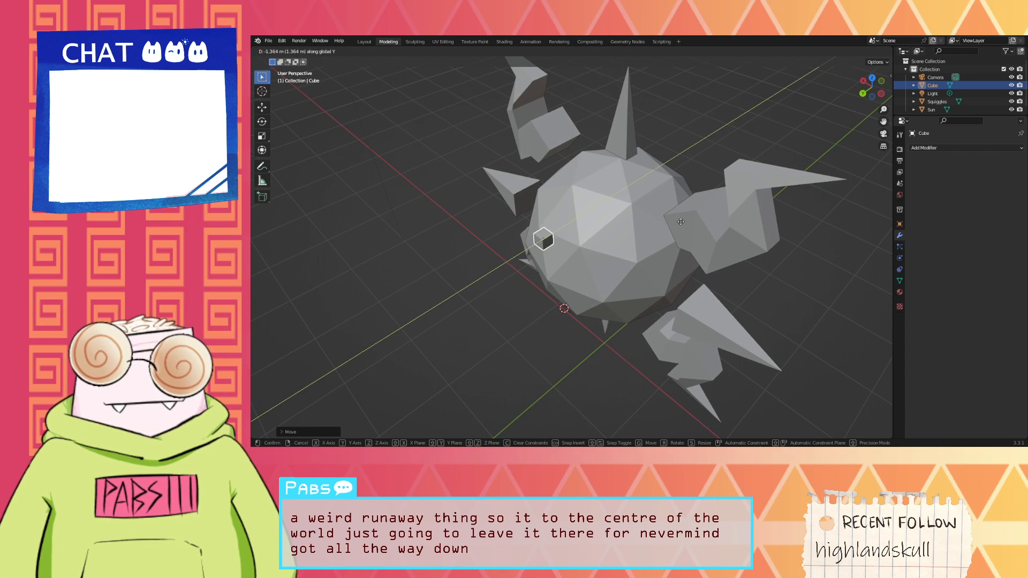
left_click(691, 221)
mouse_move(691, 221)
middle_mouse_down()
mouse_move(710, 204)
mouse_move(727, 215)
mouse_move(689, 212)
middle_mouse_up()
key("g")
key("y")
left_click(715, 233)
left_click(691, 215)
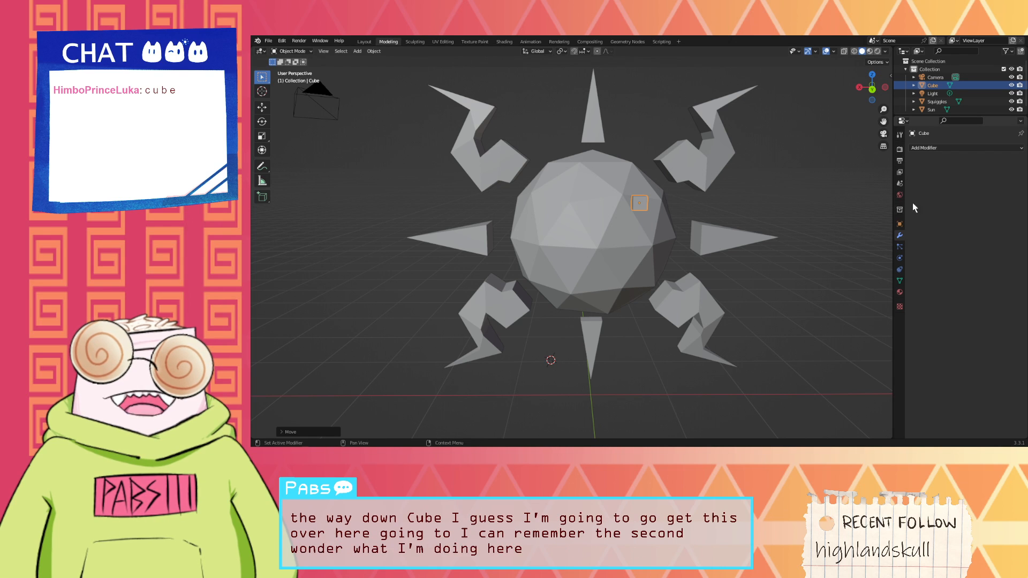
Step: Add a Mirror modifier to the small cube and set Sun as its mirror object
left_click(942, 147)
left_click(868, 244)
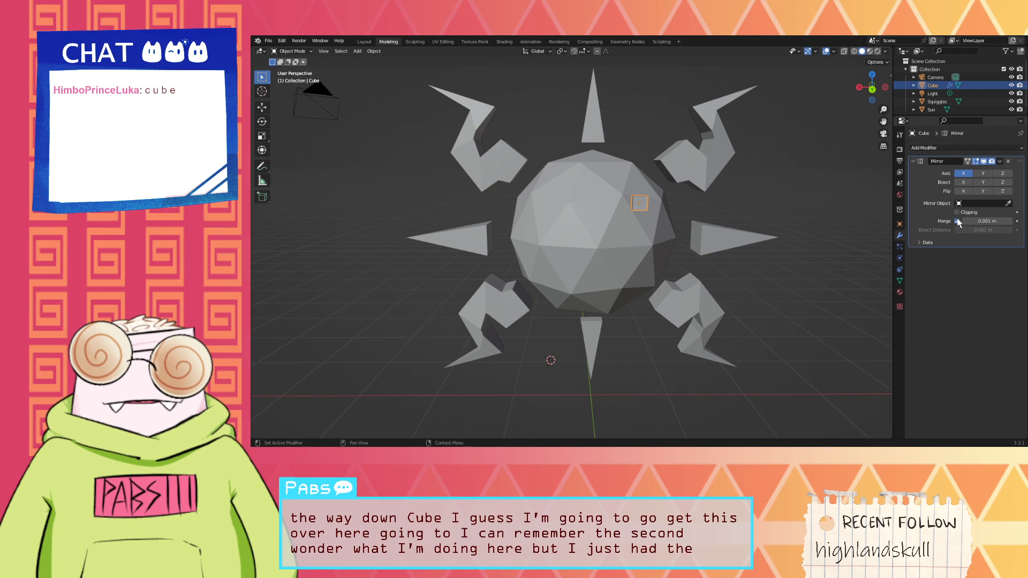
middle_click_drag(853, 205, 745, 214)
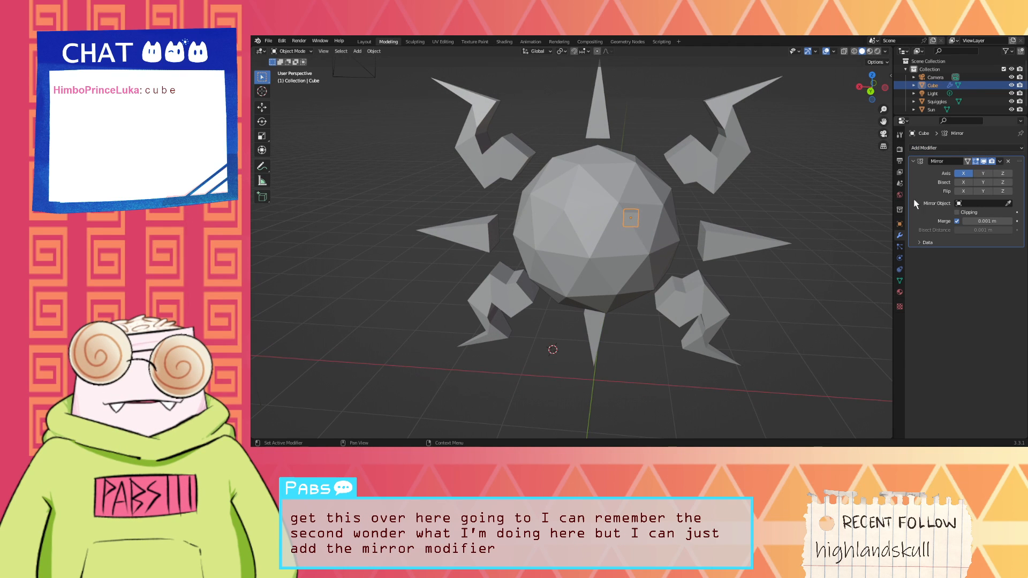
left_click(980, 204)
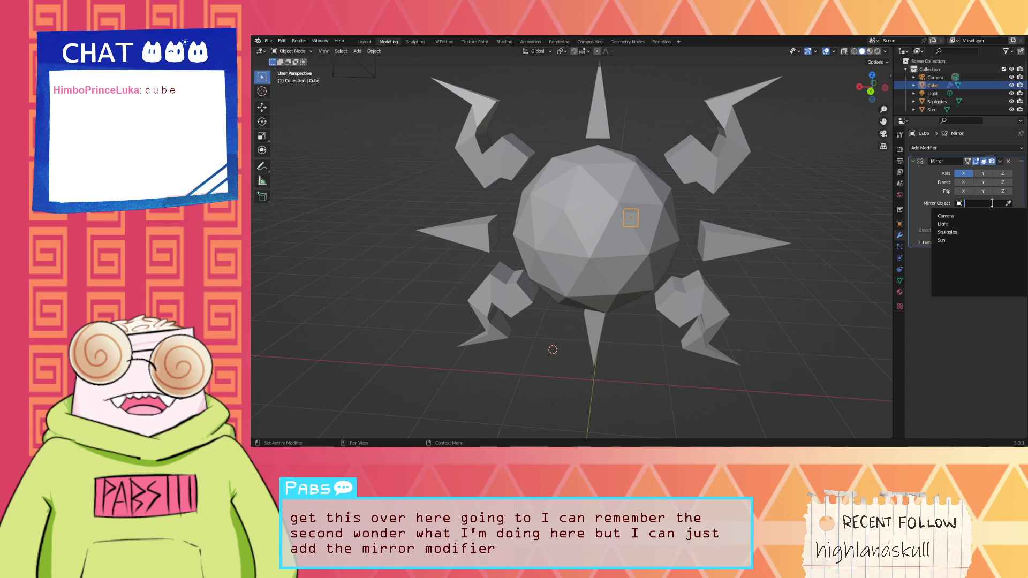
left_click(942, 240)
Step: Lower the mirrored cube along the Z axis to the sun's horizontal midline
mouse_move(757, 211)
middle_mouse_down()
mouse_move(765, 260)
mouse_move(764, 202)
middle_mouse_up()
key("g")
key("z")
left_click(764, 246)
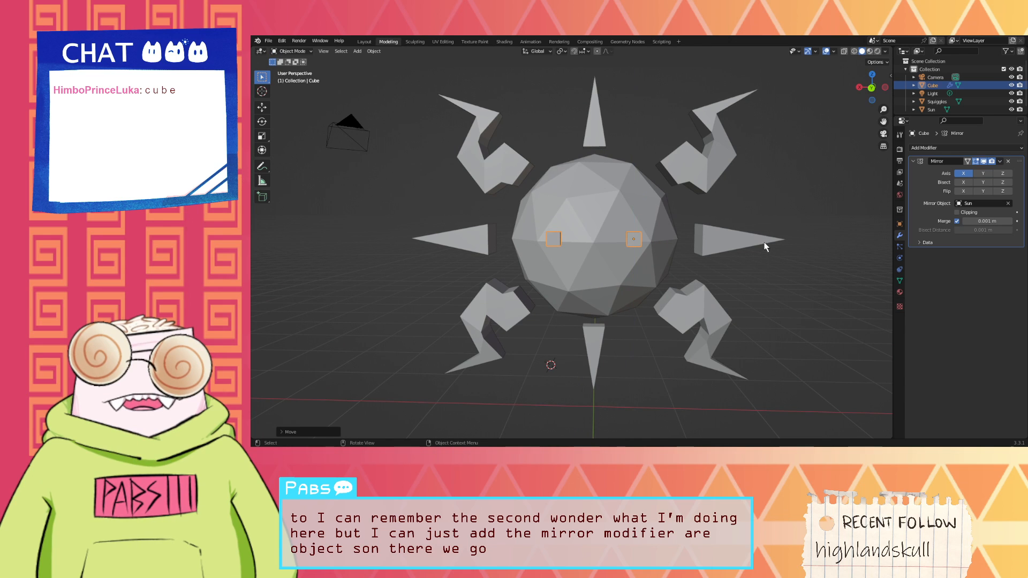
scroll(703, 217, "up", 2)
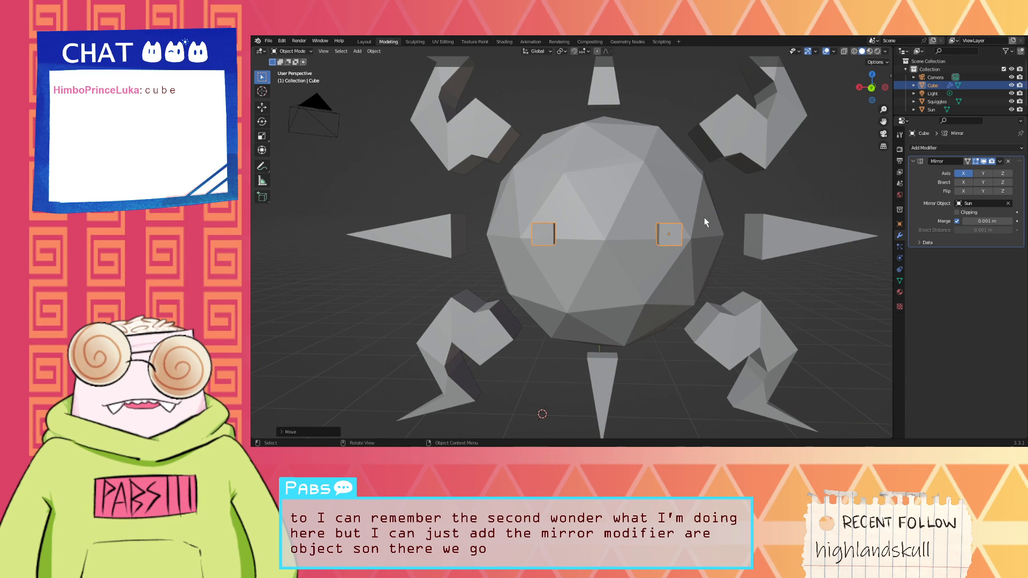
key("shift+s")
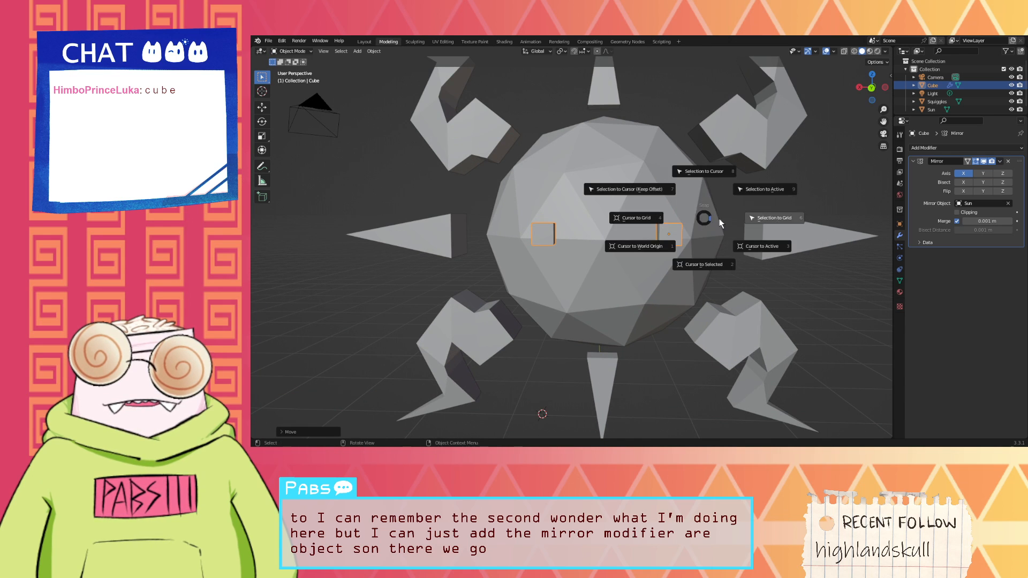
key("Escape")
Step: Enter Edit Mode on the cube and stretch its mesh along the X axis into a wide block
key("Tab")
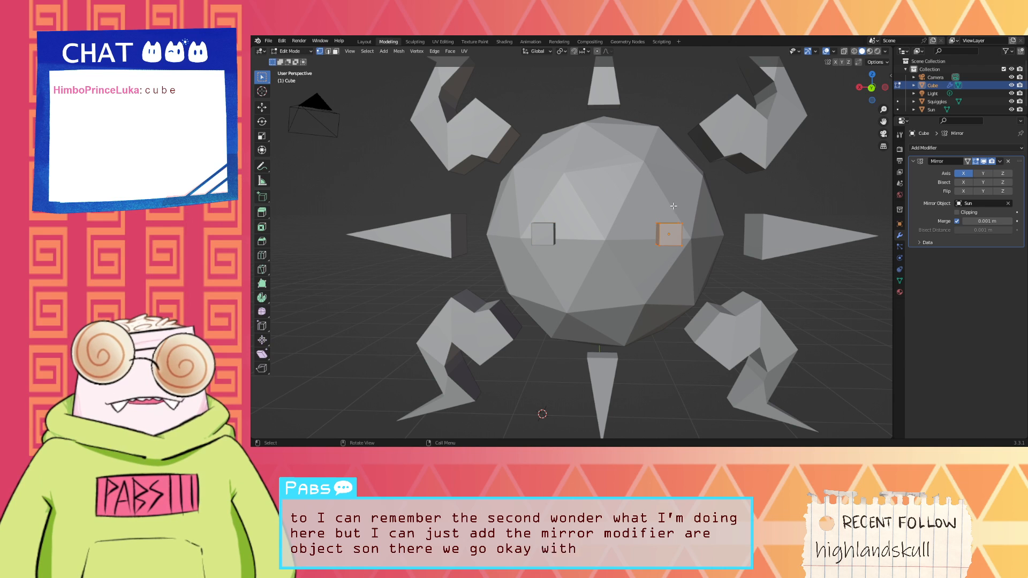
middle_click_drag(611, 191, 606, 191)
key("s")
key("x")
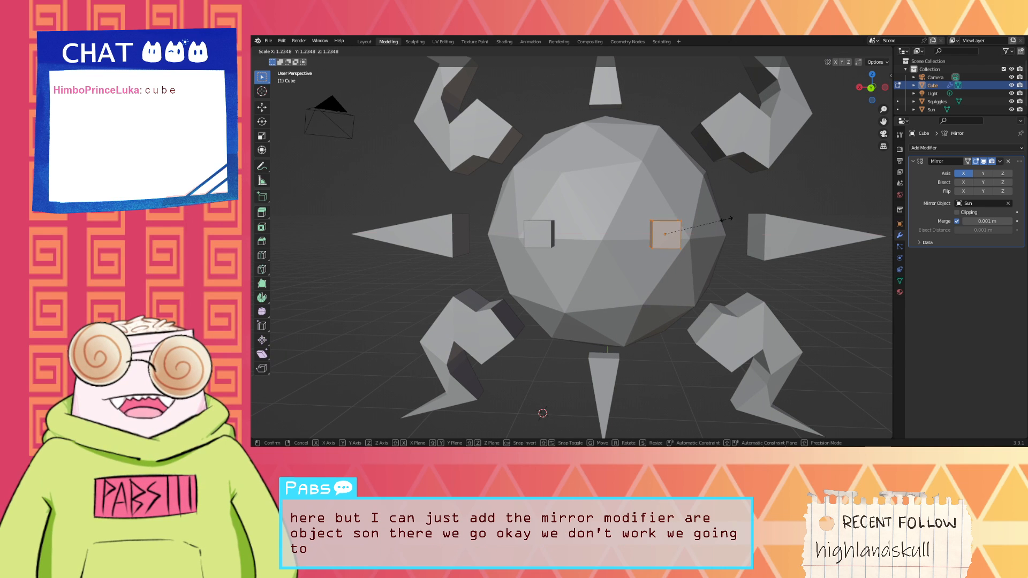
left_click(791, 223)
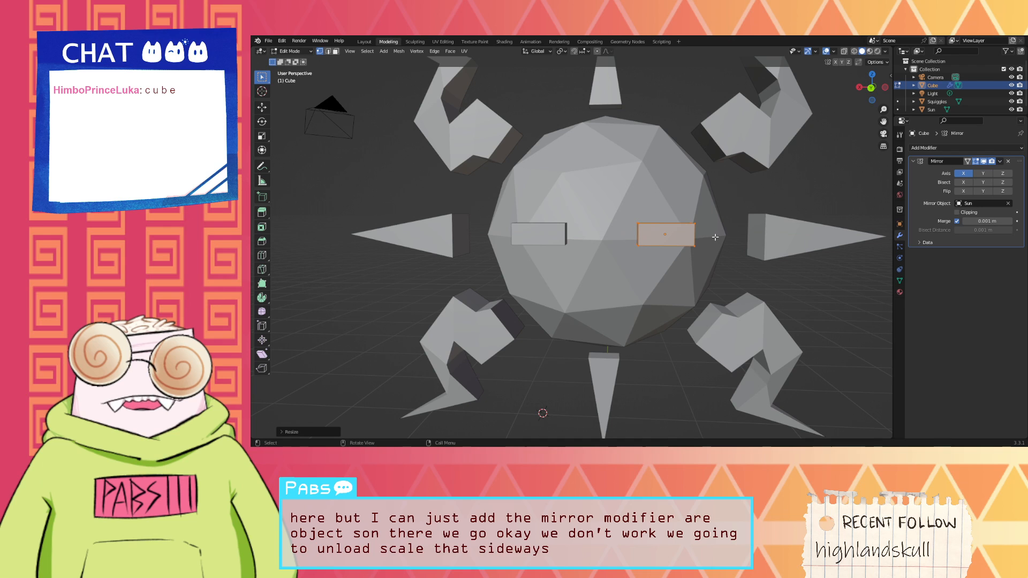
Step: Add a vertical loop cut through the middle of the wide block
key("ctrl+r")
left_click(666, 250)
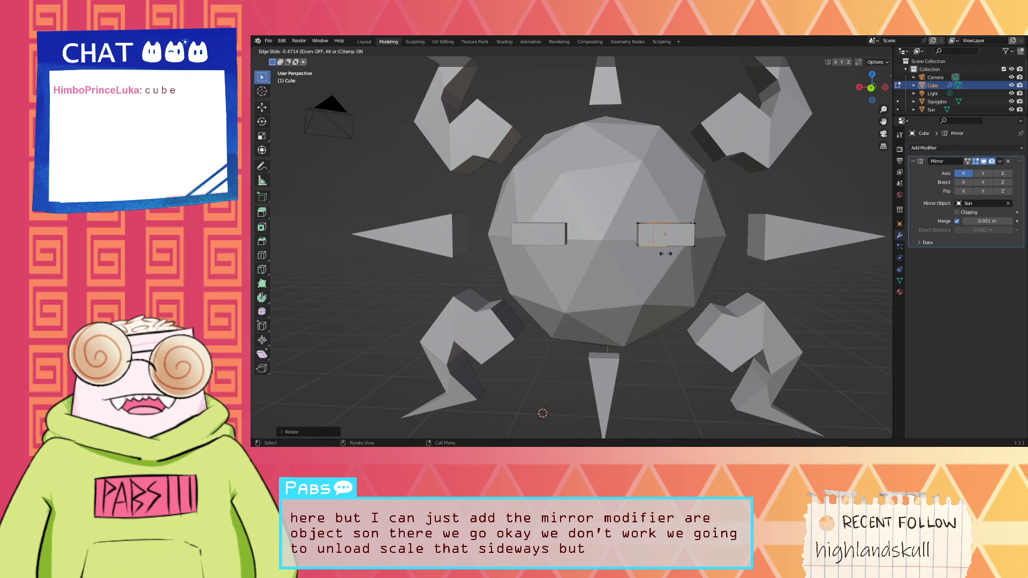
left_click(680, 250)
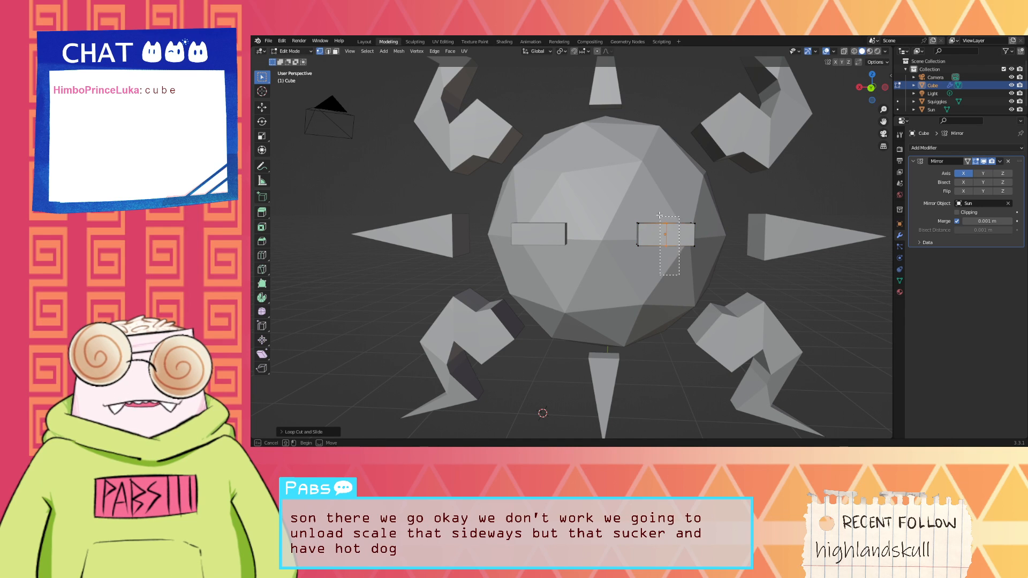
Step: Turn on X-ray and raise the block's centre loop along the Z axis to form a shallow peak
key("g")
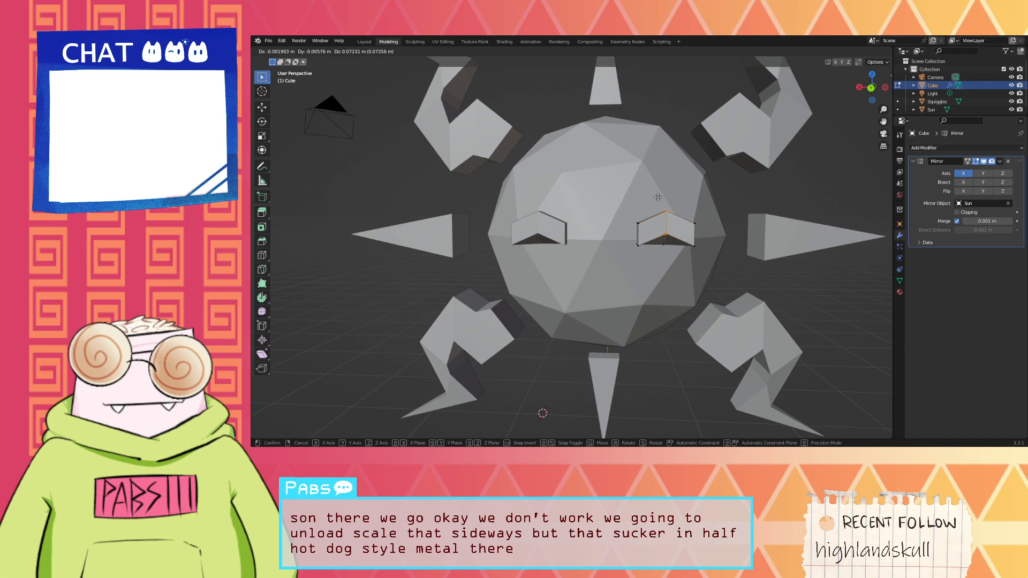
right_click(702, 237)
key("alt+z")
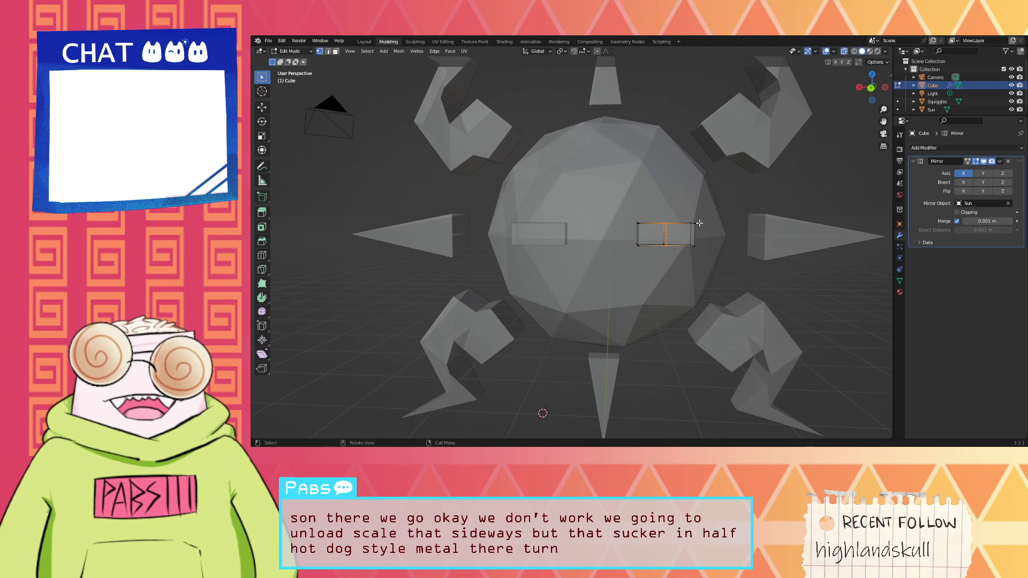
key("g")
key("z")
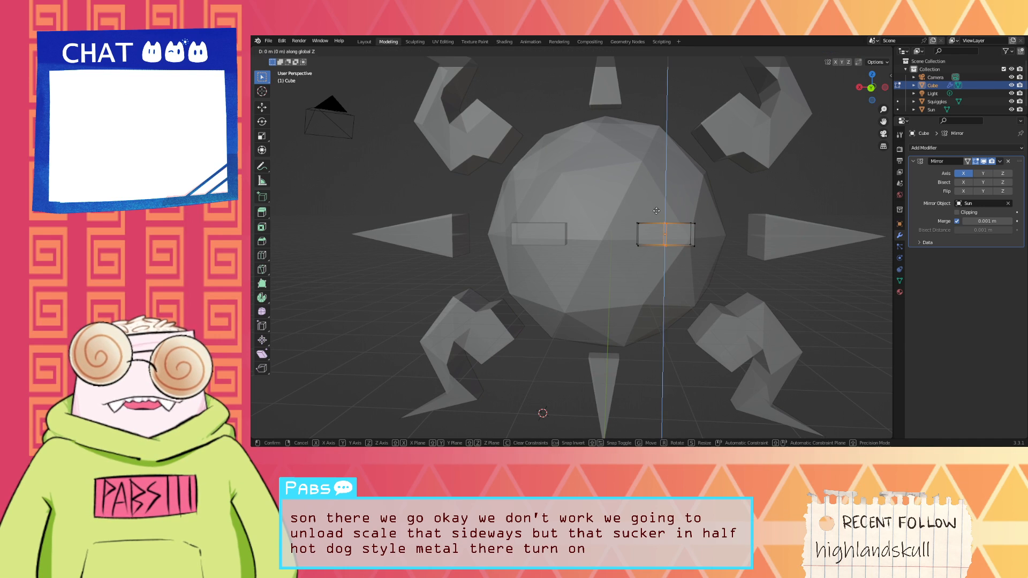
left_click(685, 218)
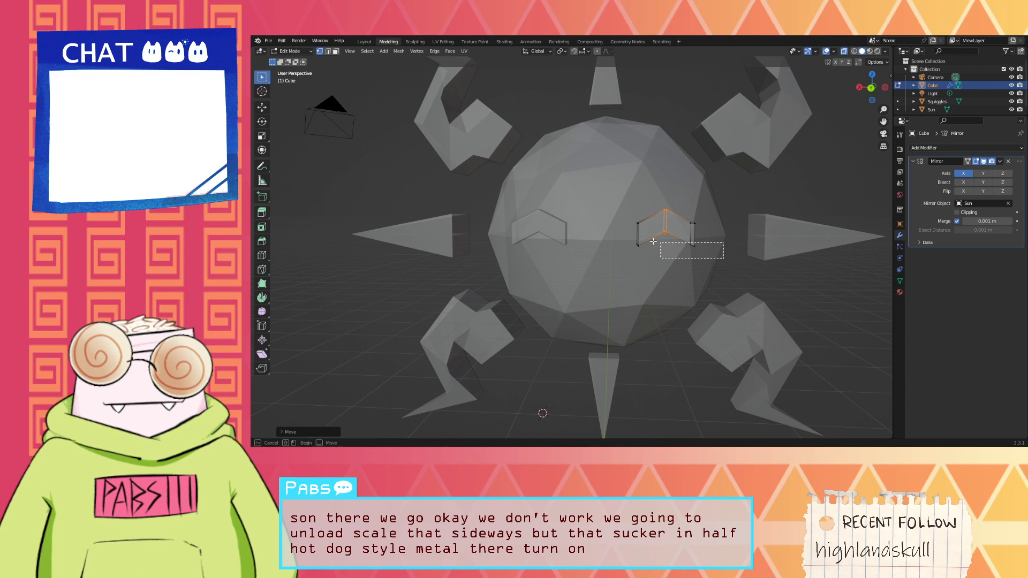
Step: Select the whole peaked block, widen it along X, adjust its overall size and flatten it along Z into a thin strip
key("alt+z")
key("s")
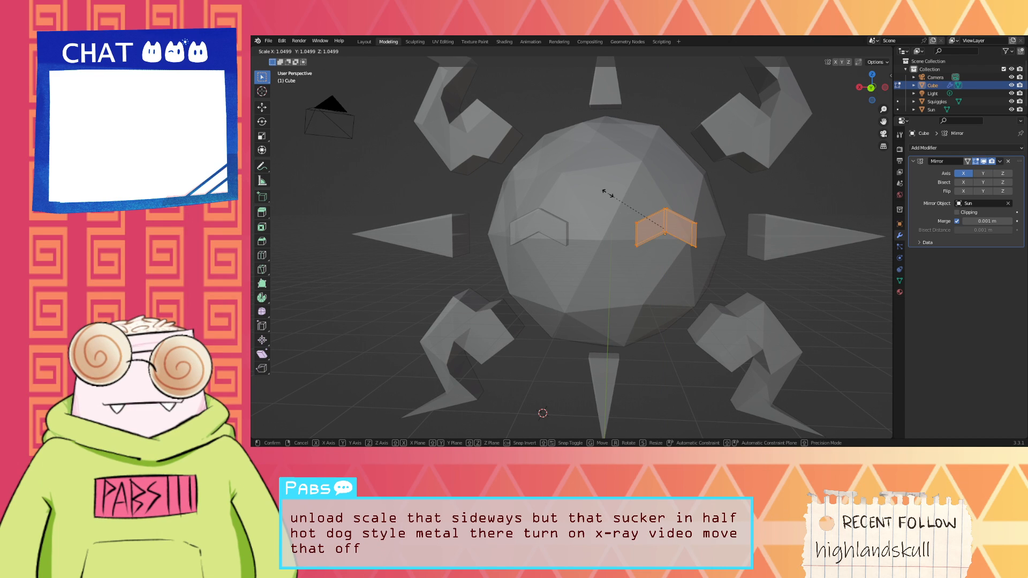
key("x")
left_click(579, 200)
key("s")
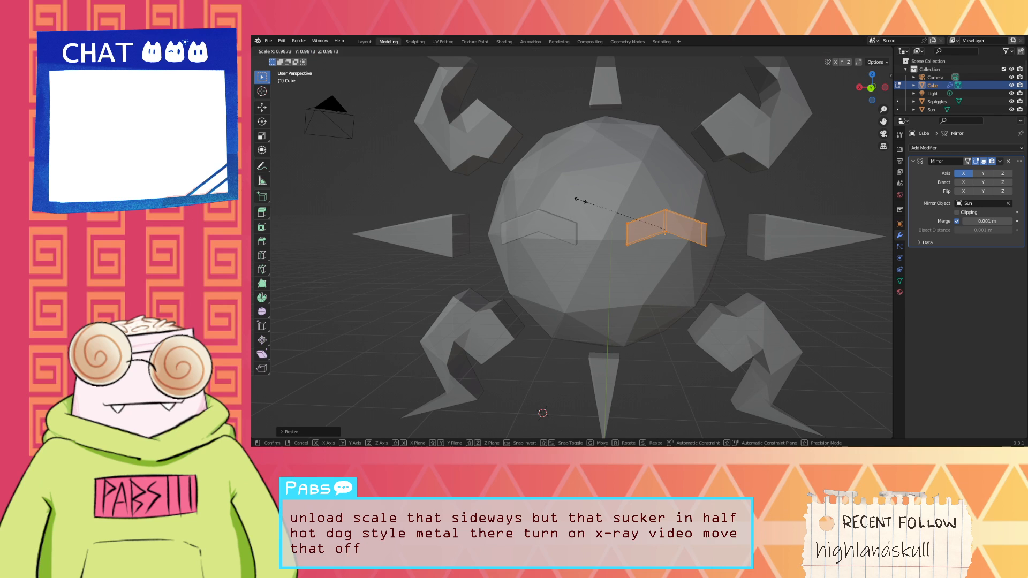
left_click(645, 202)
key("s")
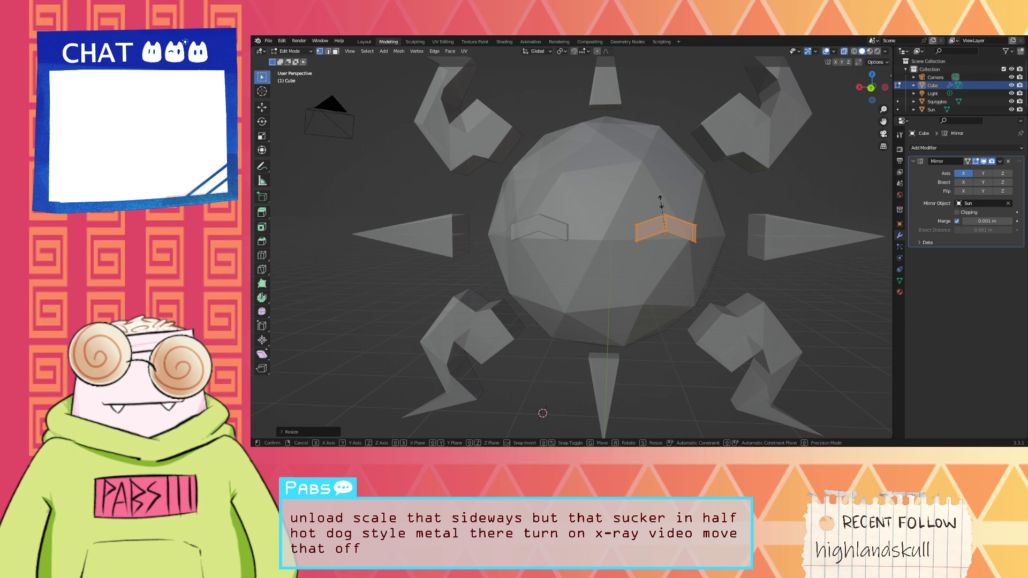
key("z")
left_click(661, 221)
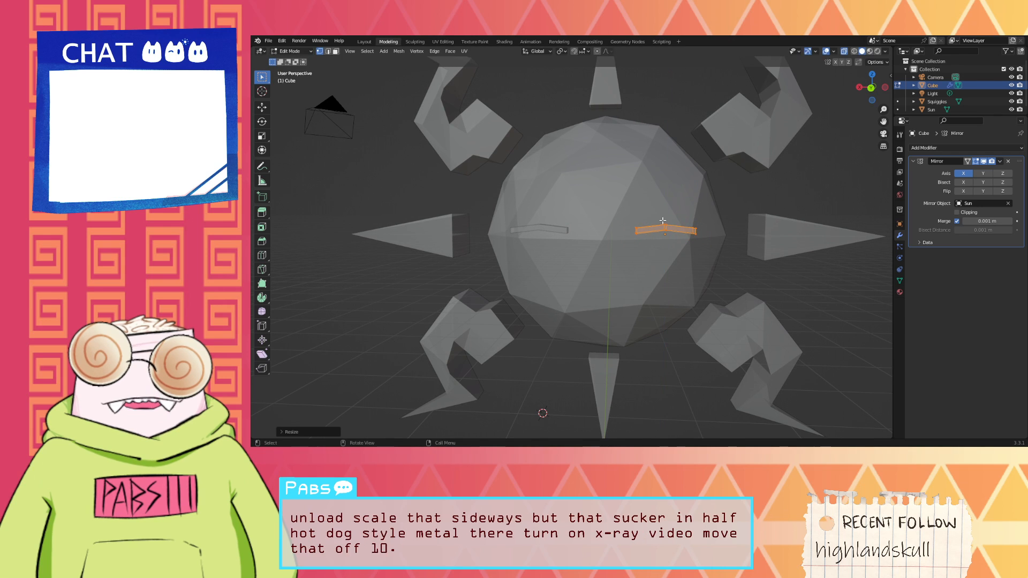
Step: Move the thin strip up along the Z axis to the eyebrow area of the sun's face
key("g")
key("z")
left_click(682, 210)
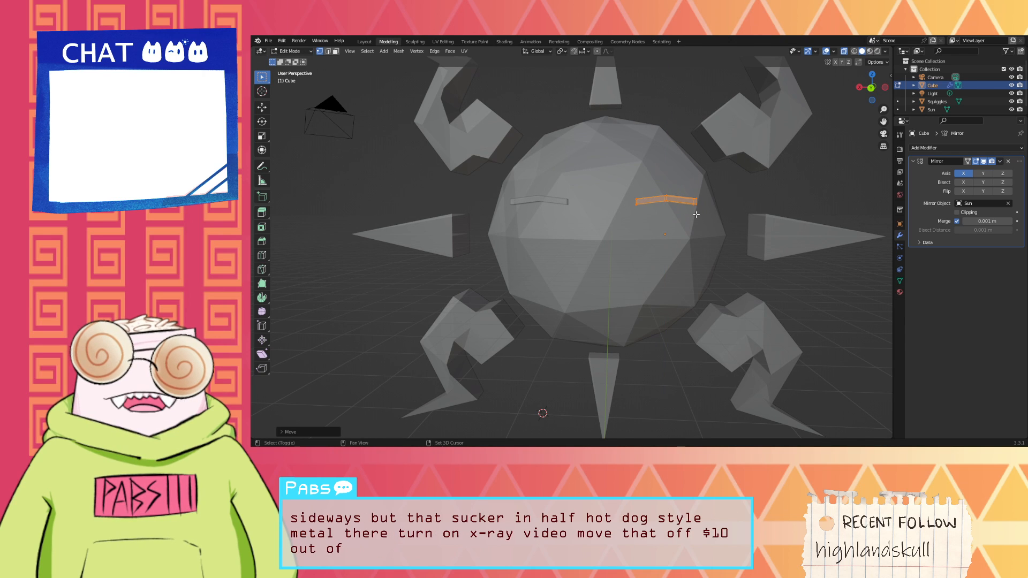
key("g")
key("Escape")
Step: Duplicate the eyebrow strip and place the copy a short distance below it along the Z axis
key("shift+d")
key("z")
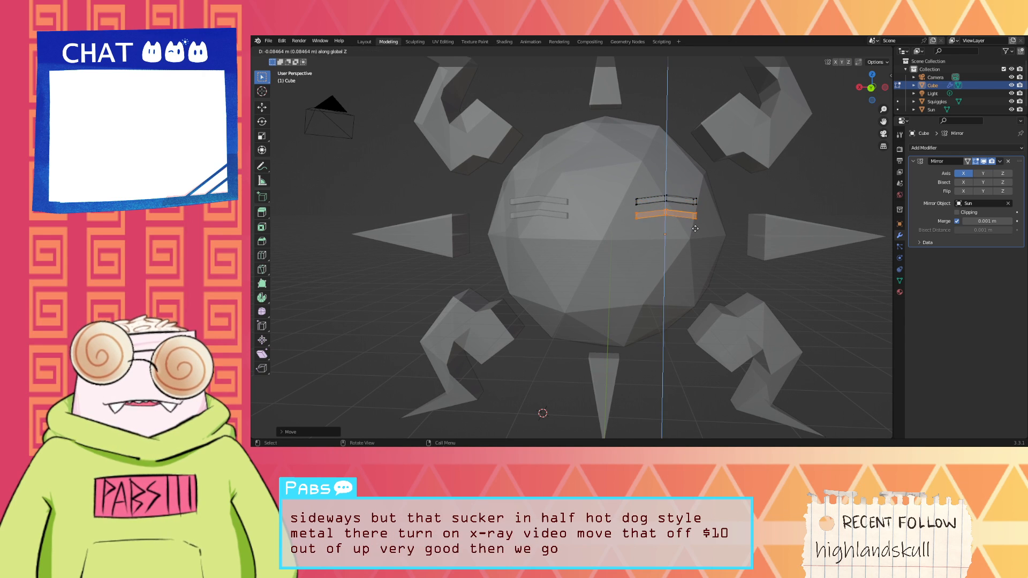
left_click(695, 233)
scroll(696, 233, "up", 4)
scroll(696, 214, "down", 2)
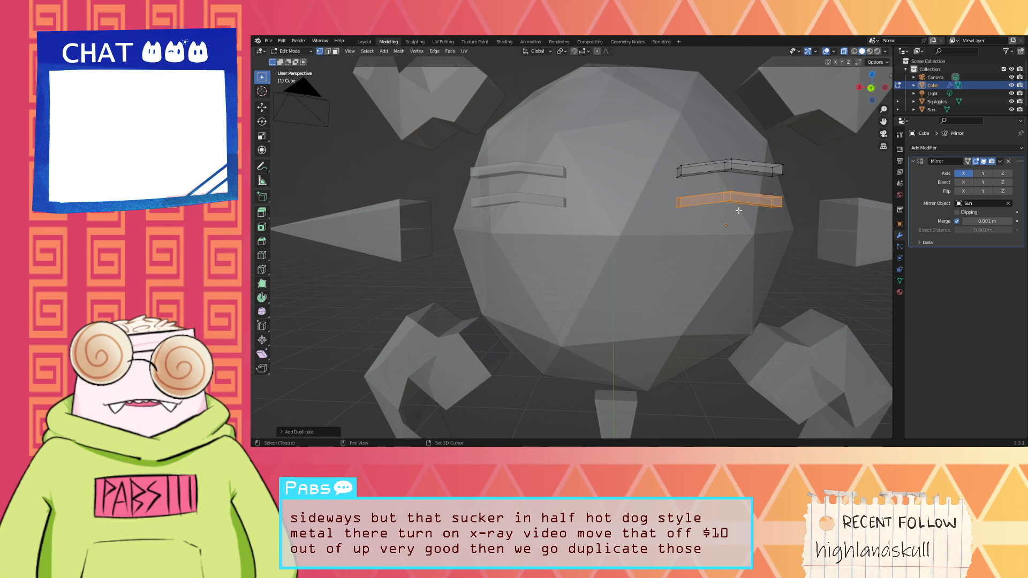
Step: Duplicate the lower strip along the Z axis to make a third strip near the sun's midline
middle_click_drag(696, 209, 647, 221)
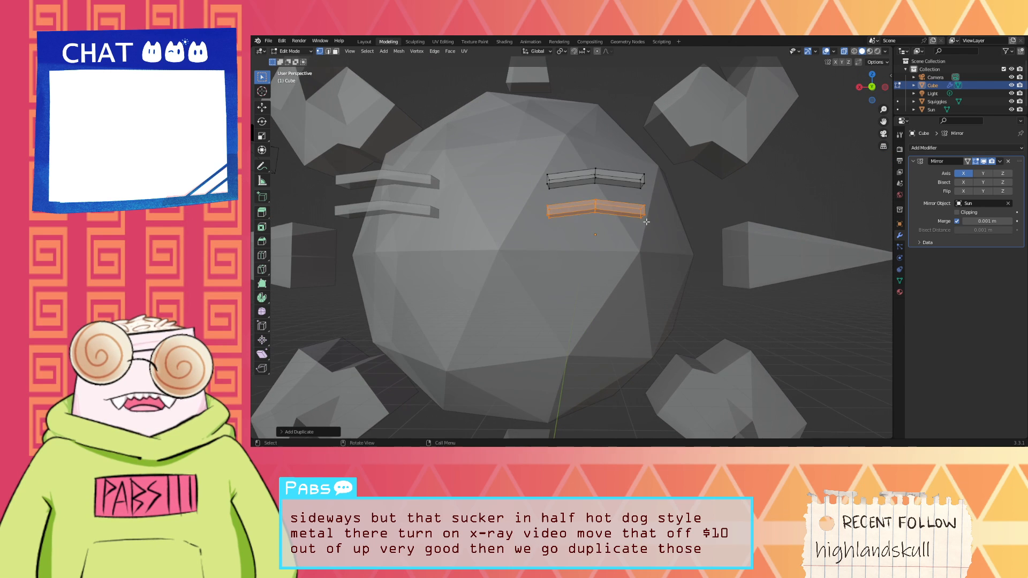
key("shift+d")
key("z")
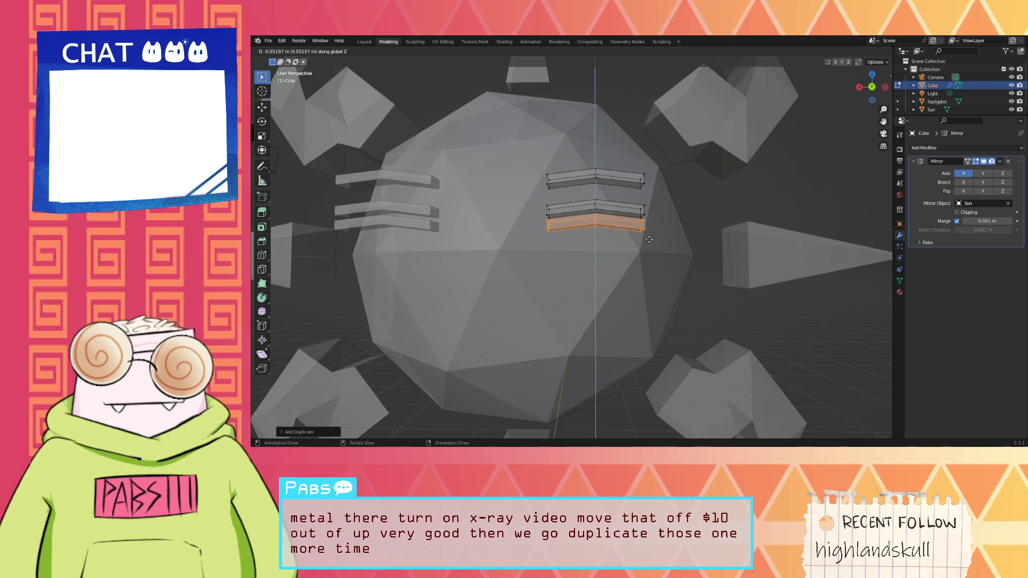
left_click(651, 255)
Step: Select the centre vertices of the lowest strip and scale them along the Z axis into a diamond-shaped eye
left_click_drag(653, 264, 592, 222)
key("s")
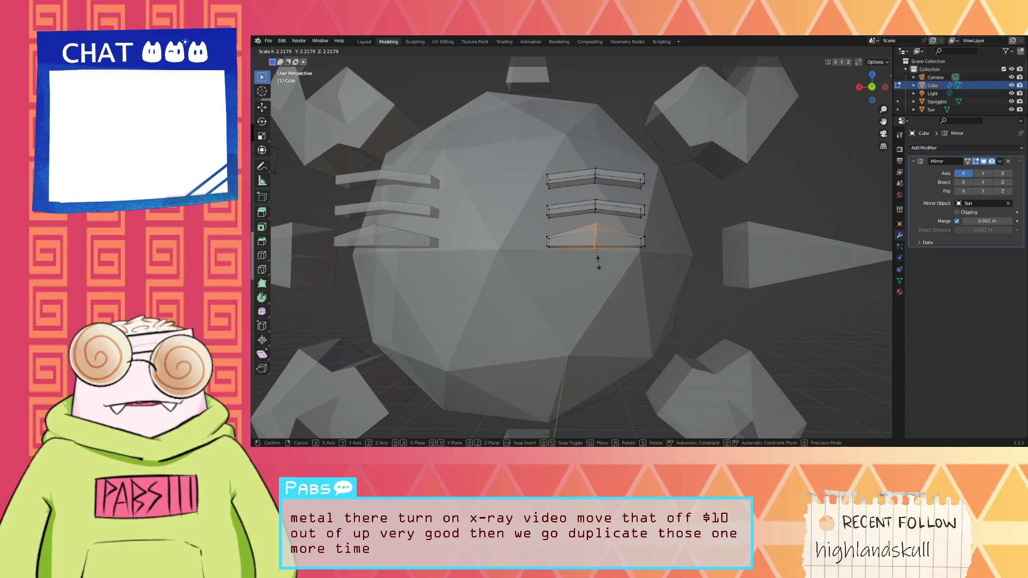
key("z")
left_click(598, 264)
middle_click_drag(600, 270, 624, 264)
key("ctrl+z")
key("s")
key("z")
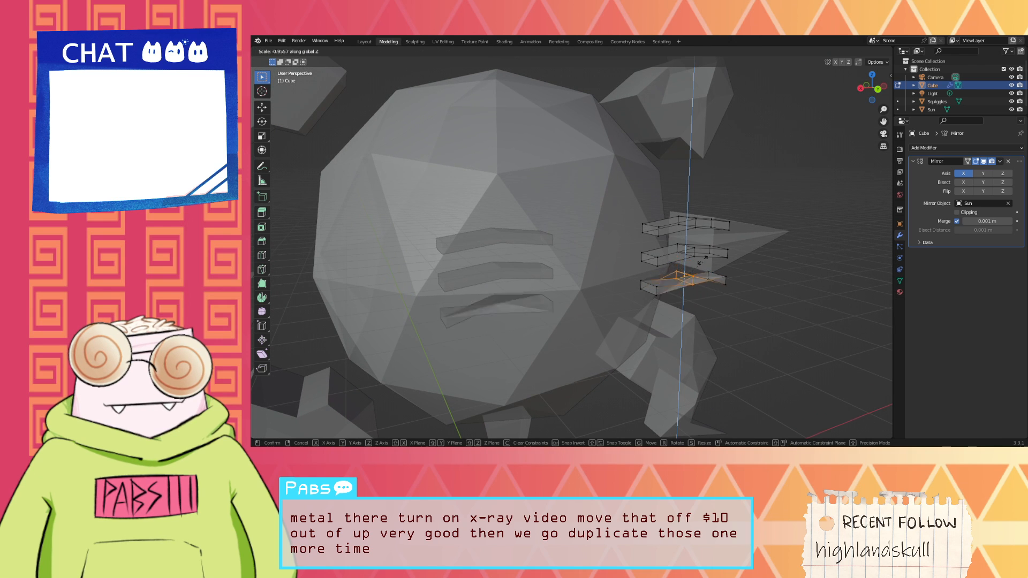
left_click(683, 128)
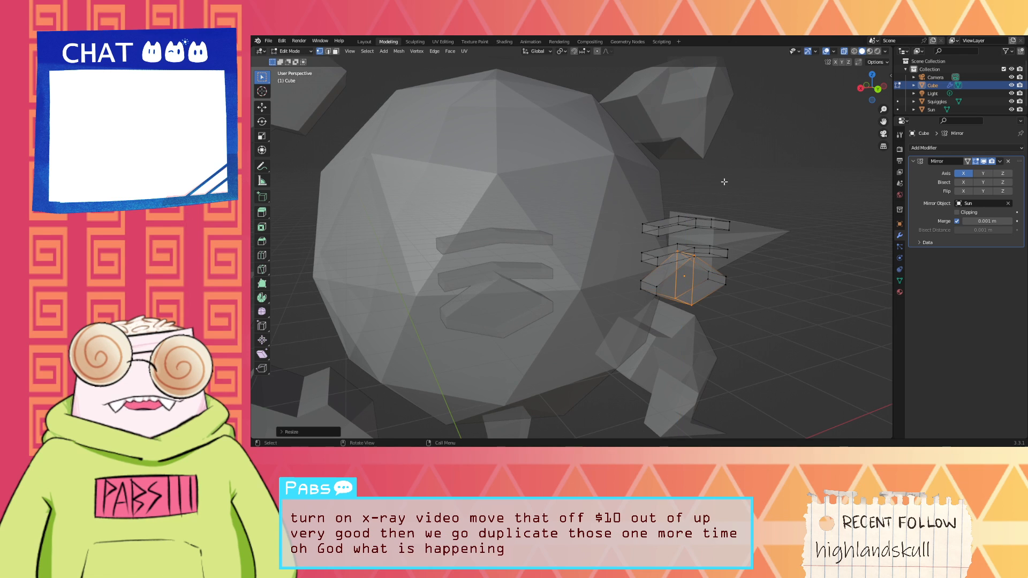
Step: Try moving only the eye's centre vertices downward, and undo the move
middle_click_drag(718, 177, 684, 168)
middle_click_drag(639, 269, 637, 272)
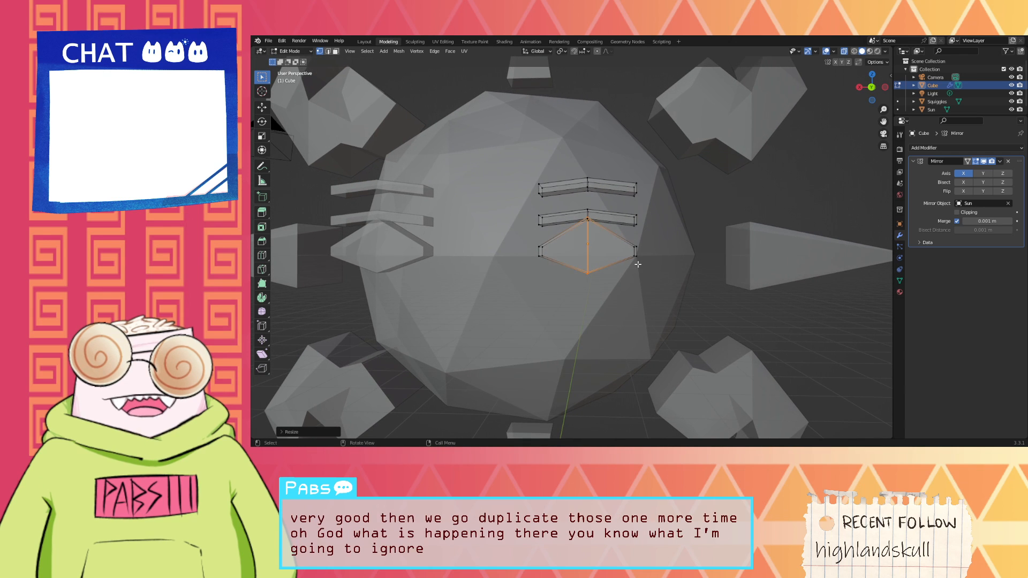
key("g")
left_click(647, 274)
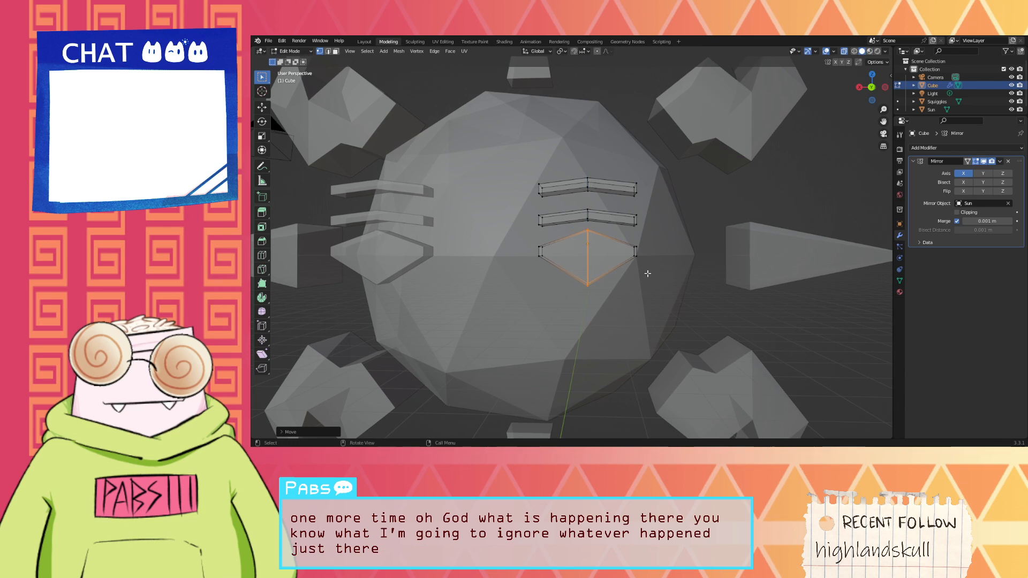
key("ctrl+z")
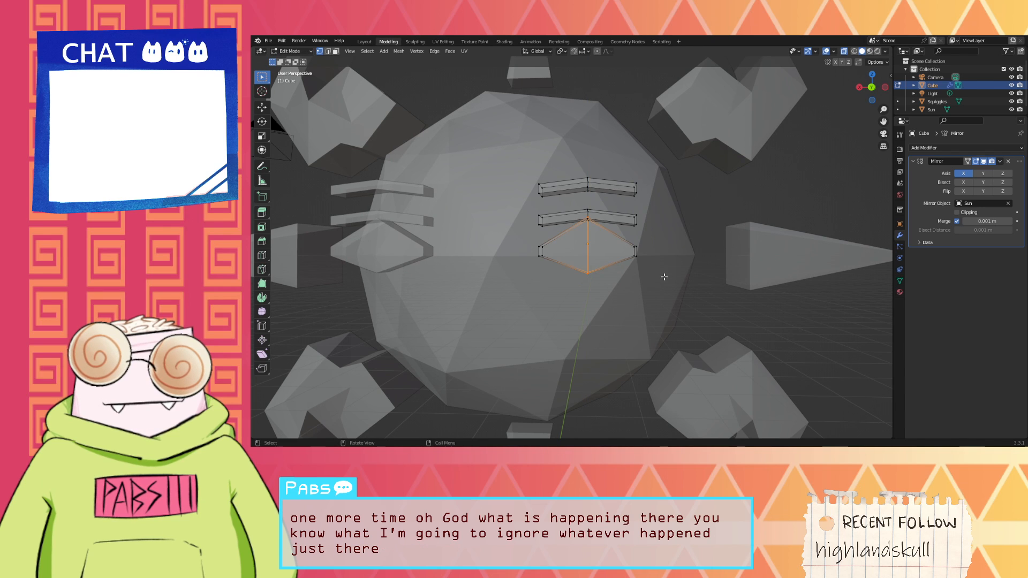
left_click(663, 278)
key("ctrl+z")
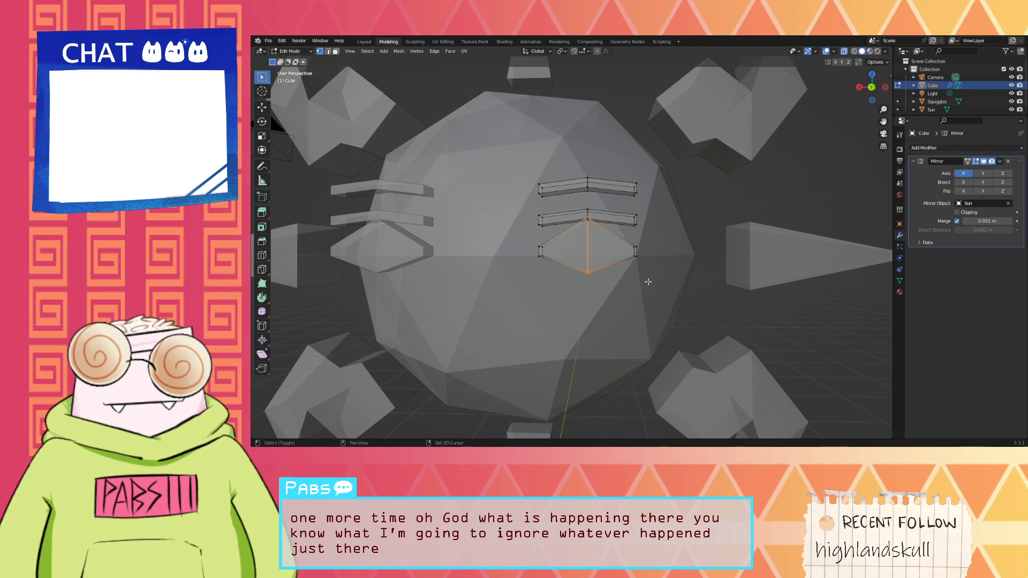
Step: Add the eye's side vertices to the selection and move the whole eye down along the Z axis, clear of the strips
left_click(636, 253, "shift")
left_click(540, 251, "shift")
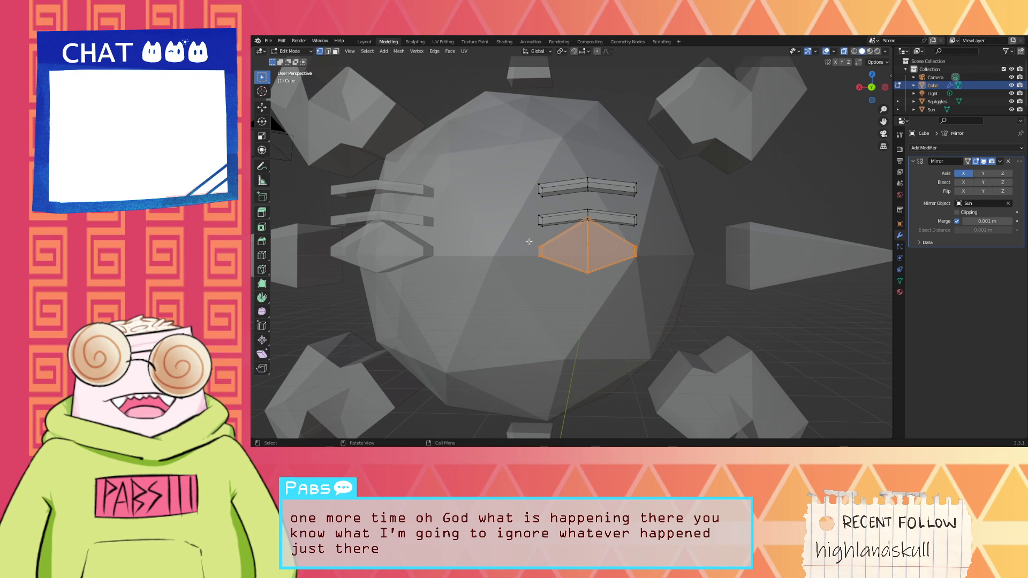
key("g")
key("z")
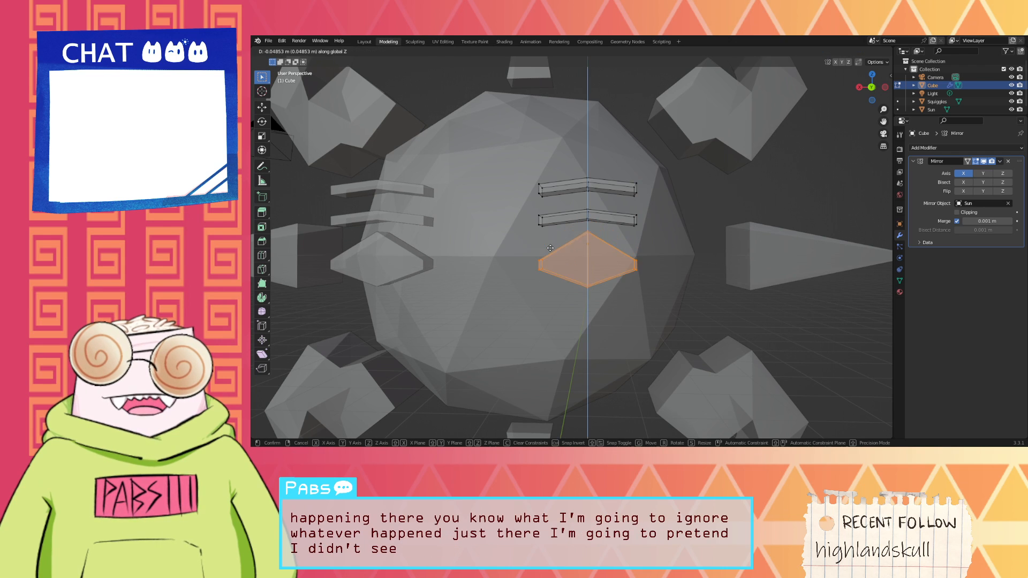
left_click(591, 260)
Step: Finish placing the eye, try rounding its front face vertices with the LoopTools Circle operation, and undo the rounding
left_click(612, 279)
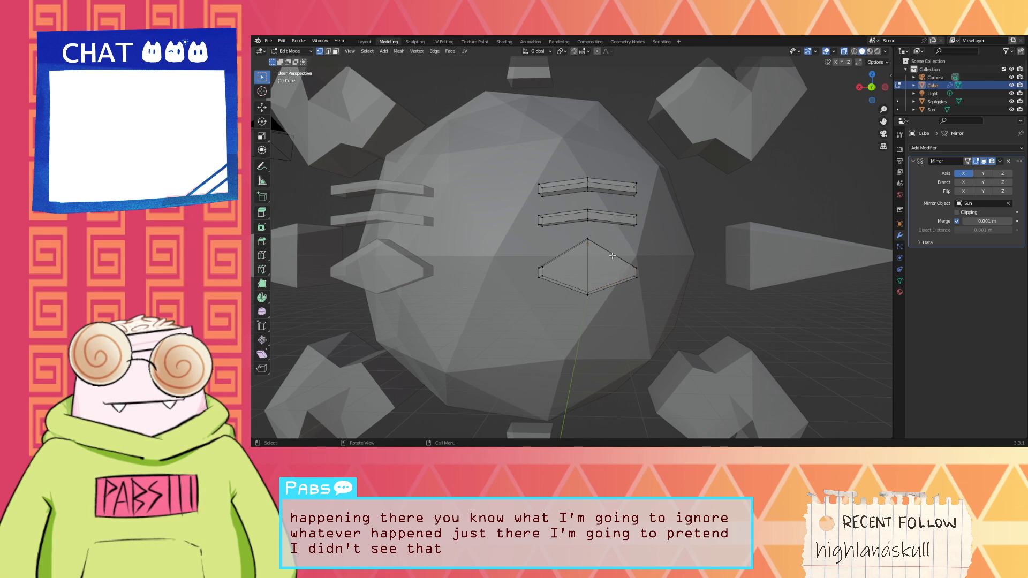
middle_click_drag(613, 256, 635, 292)
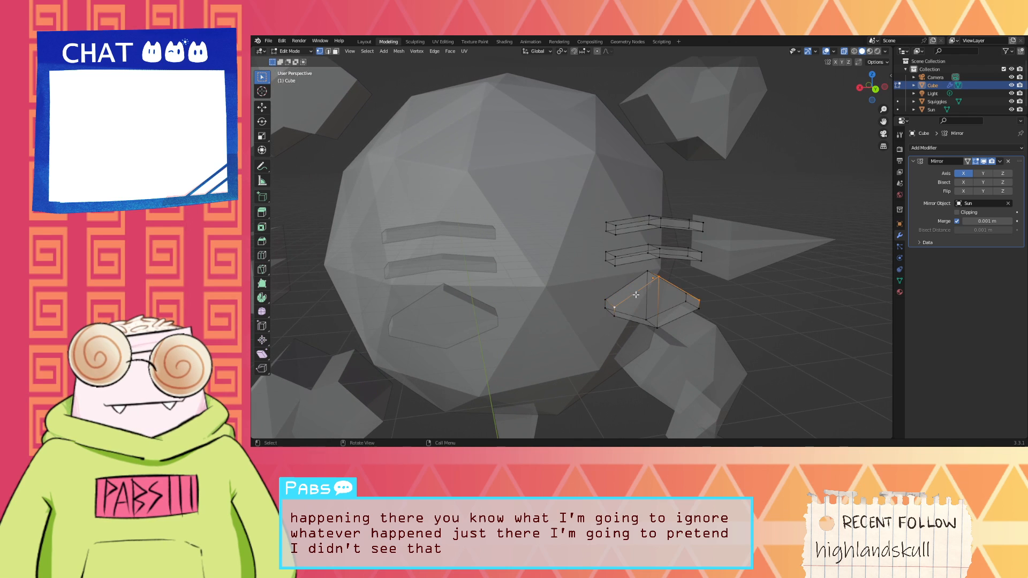
left_click(636, 325, "shift")
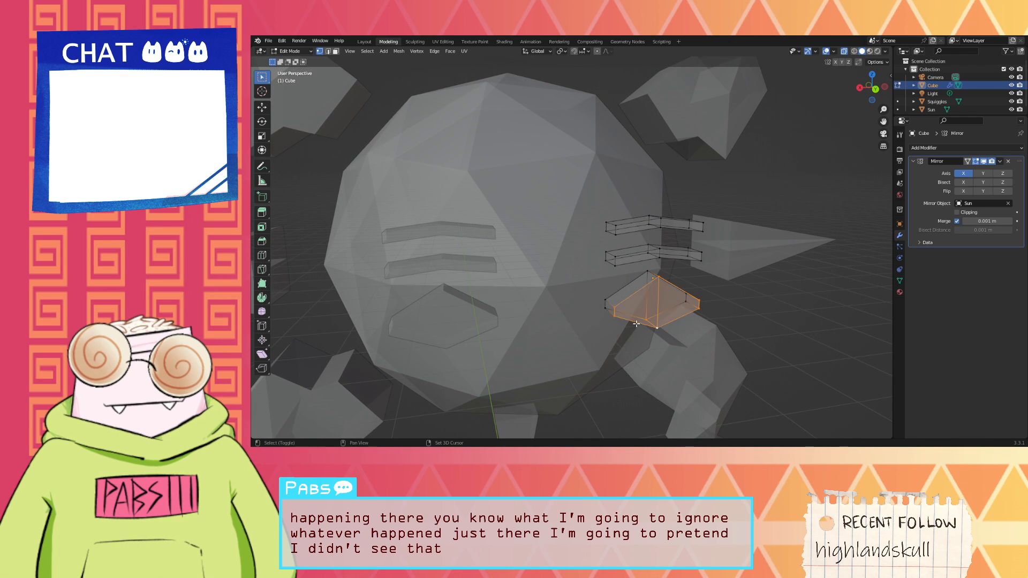
right_click(657, 295)
mouse_move(664, 241)
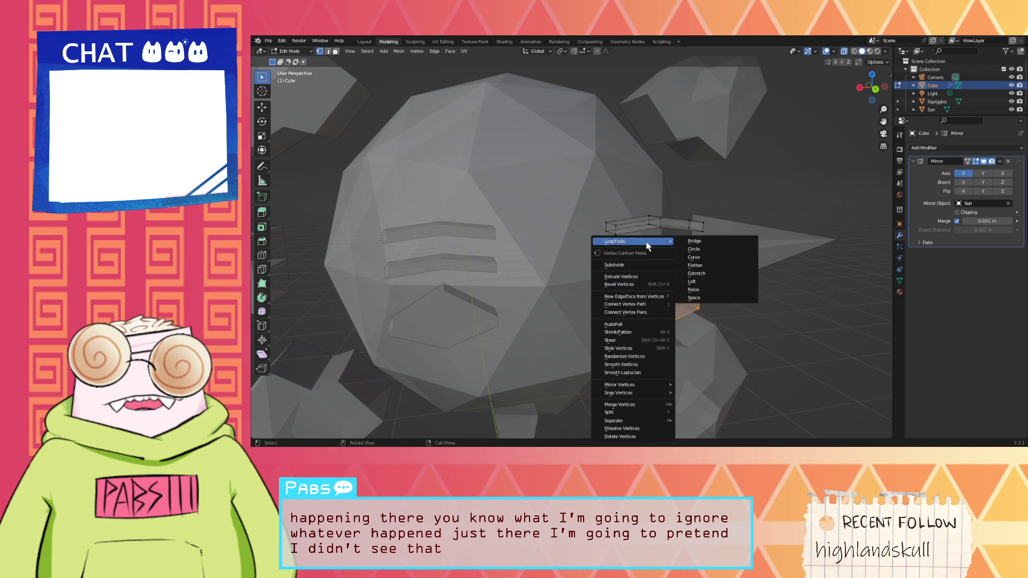
left_click(710, 249)
middle_click_drag(723, 273, 589, 287)
key("ctrl+z")
left_click(664, 297)
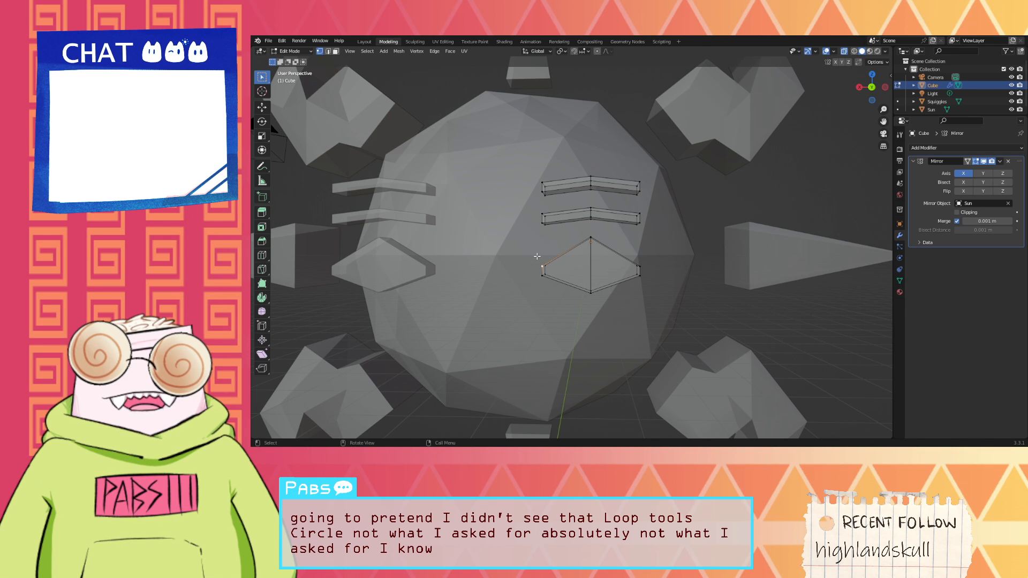
Step: Switch to edge selection, duplicate the eye's vertical centre edge in place, and apply Dissolve Edges to the duplicate
mouse_move(586, 264)
middle_mouse_down()
mouse_move(651, 287)
mouse_move(623, 289)
mouse_move(586, 255)
middle_mouse_up()
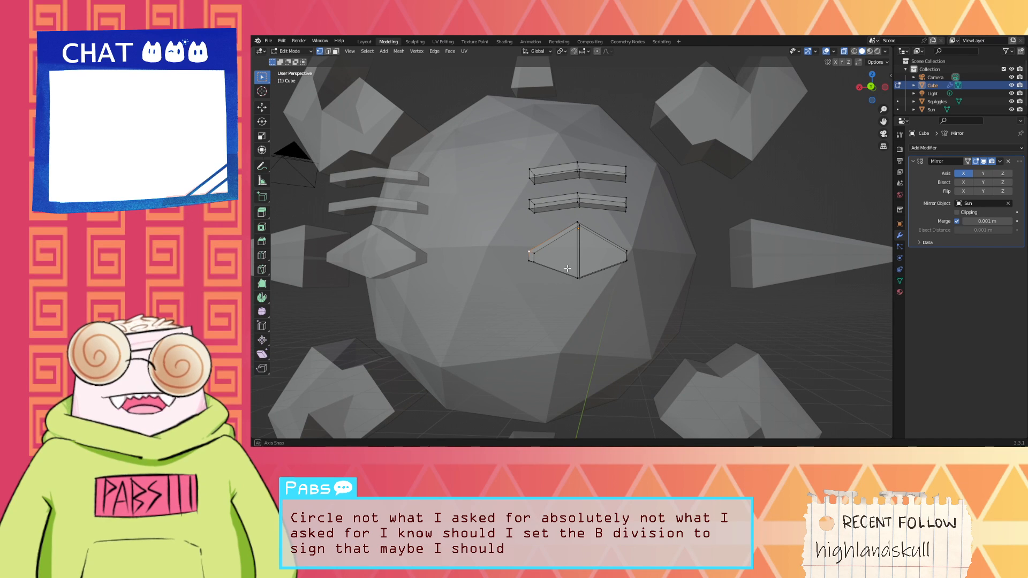
middle_click_drag(579, 275, 589, 256)
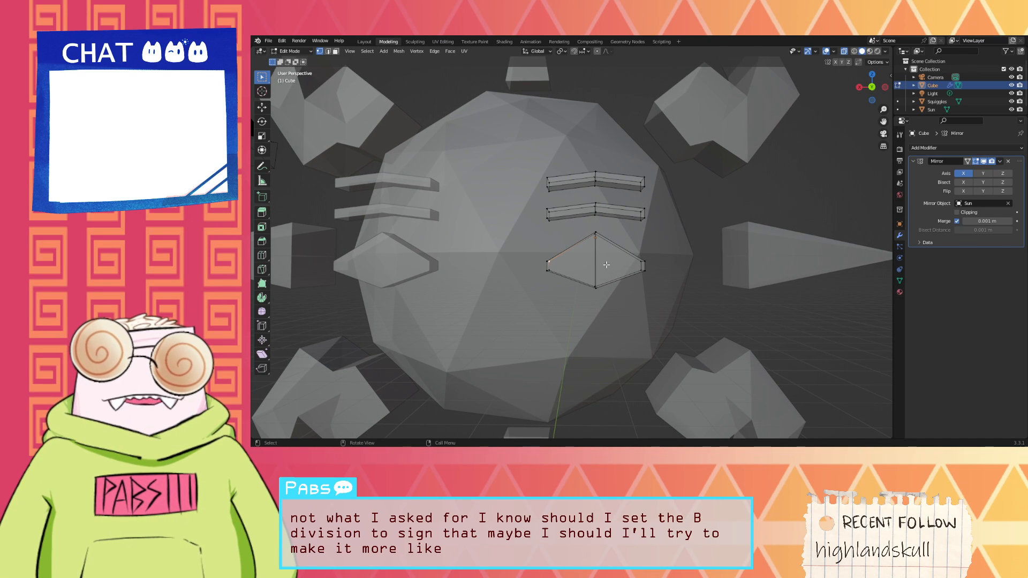
middle_click_drag(590, 240, 591, 247)
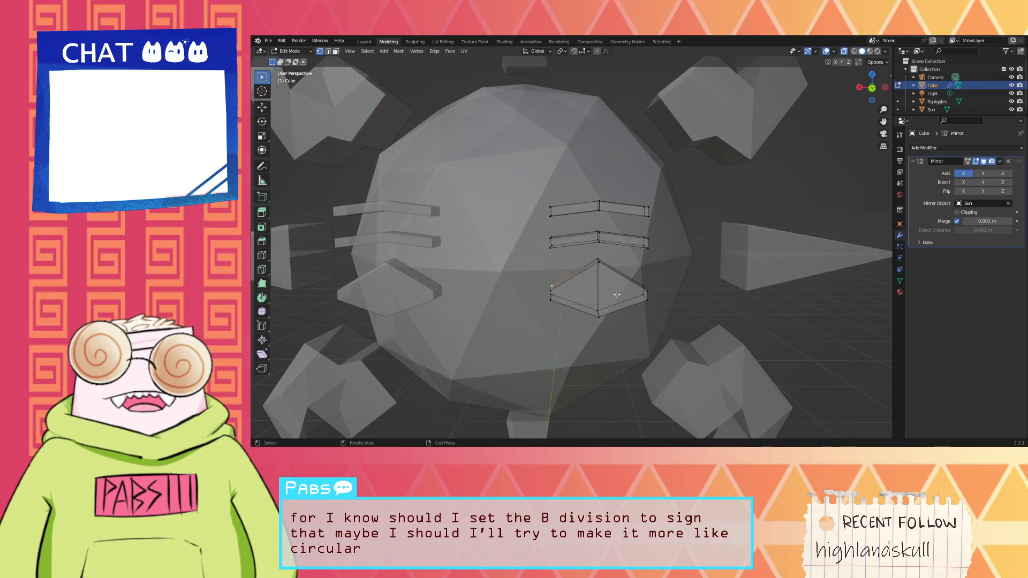
middle_click_drag(617, 294, 614, 309)
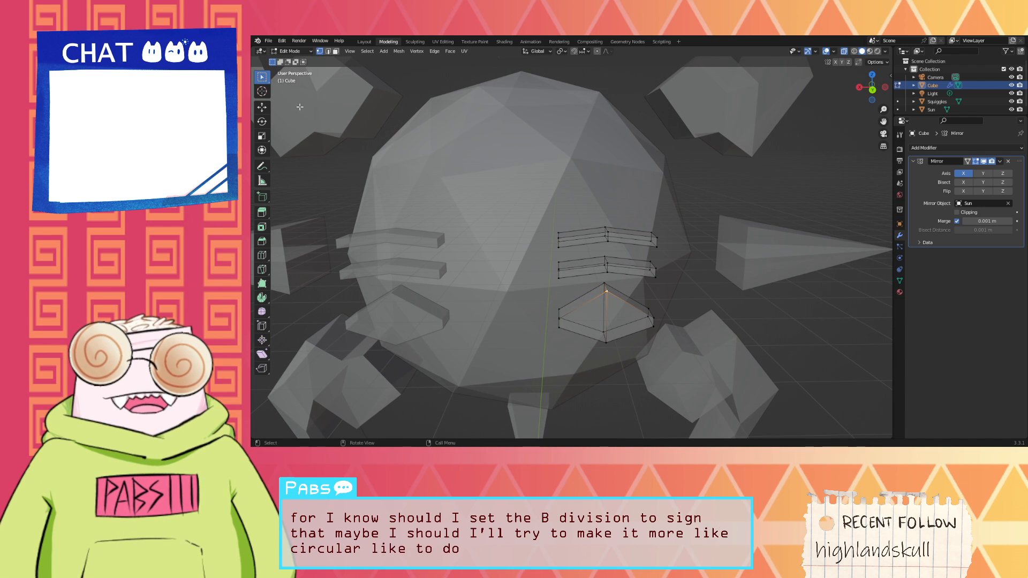
key("2")
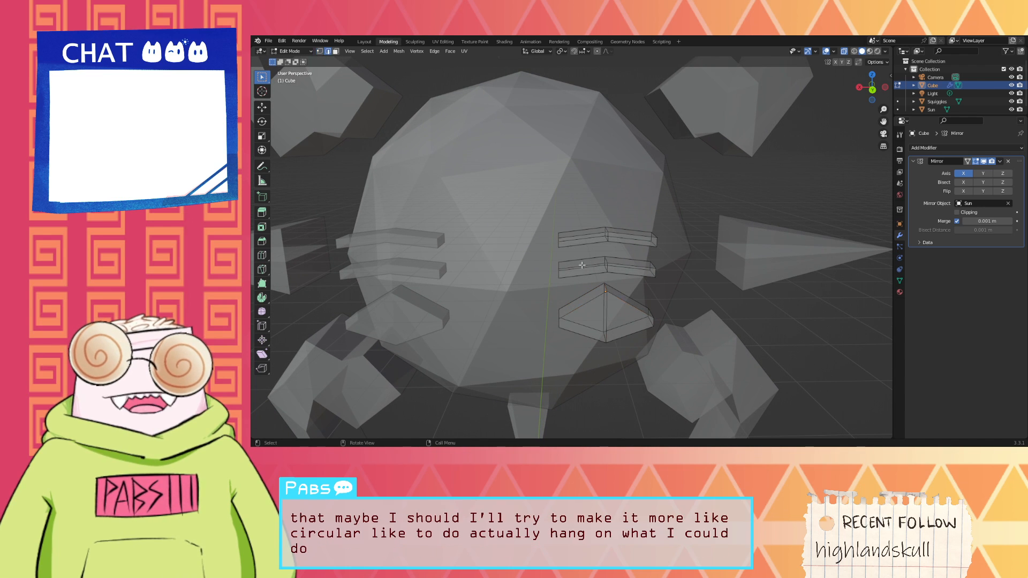
key("shift+d")
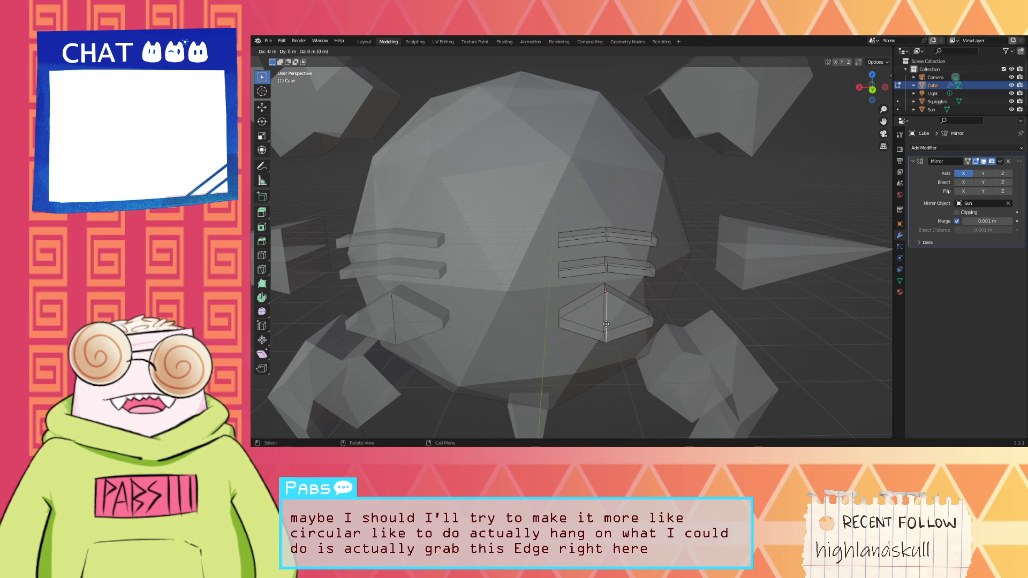
right_click(607, 323)
right_click(606, 322)
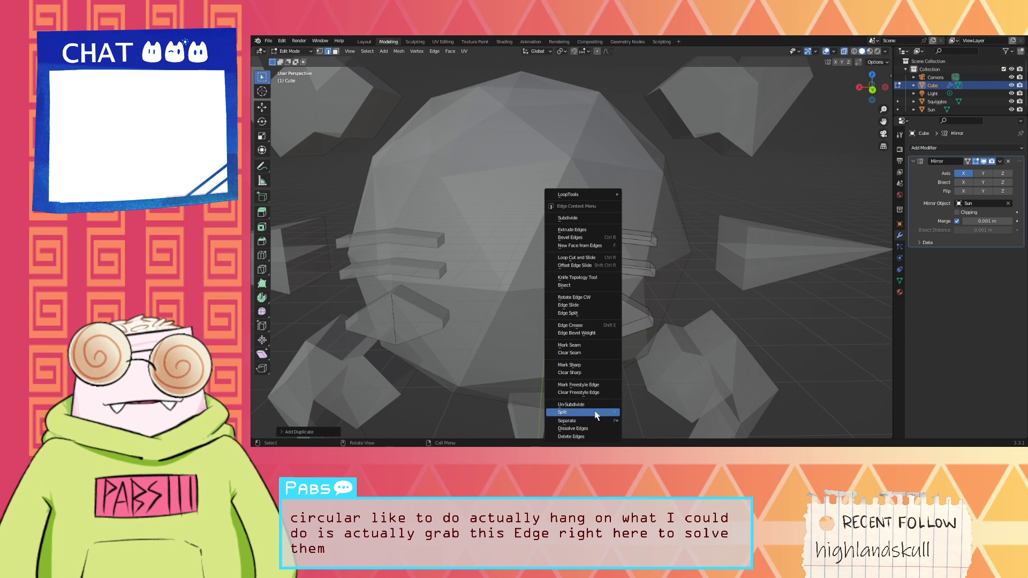
left_click(578, 429)
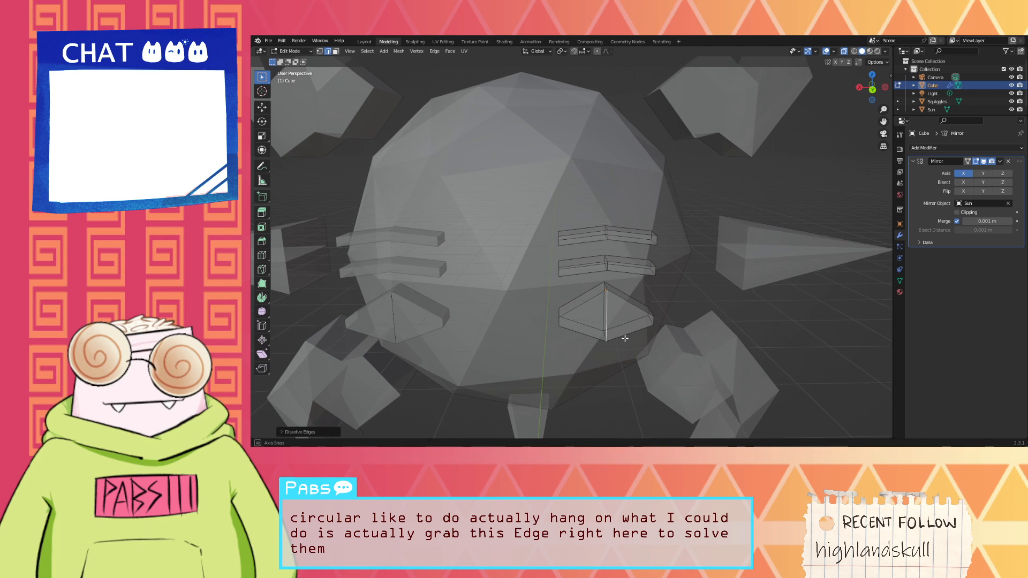
scroll(531, 250, "up", 4)
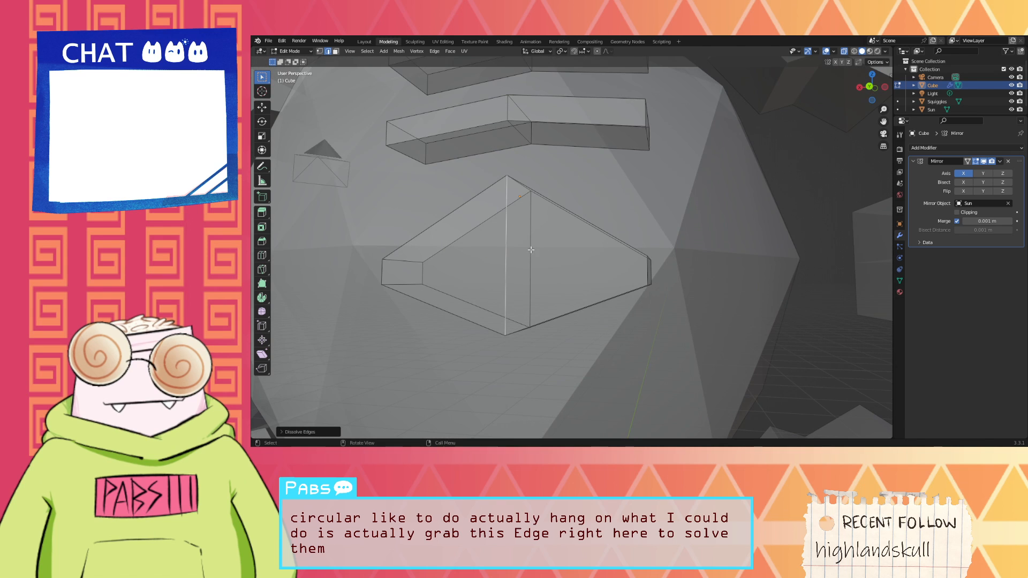
middle_click_drag(530, 250, 523, 257)
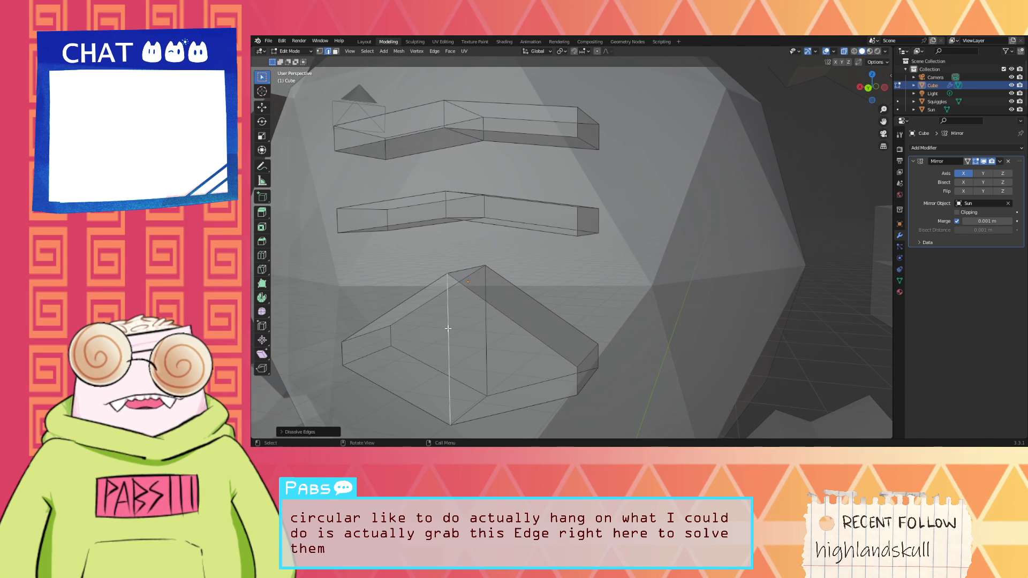
middle_click_drag(445, 319, 453, 311)
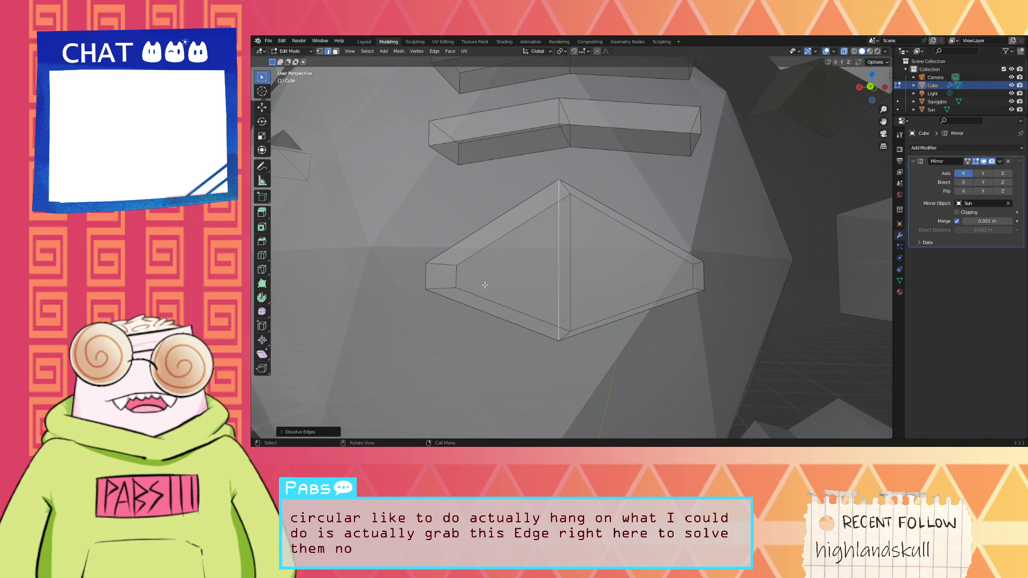
middle_click_drag(542, 281, 634, 269)
key("s")
key("z")
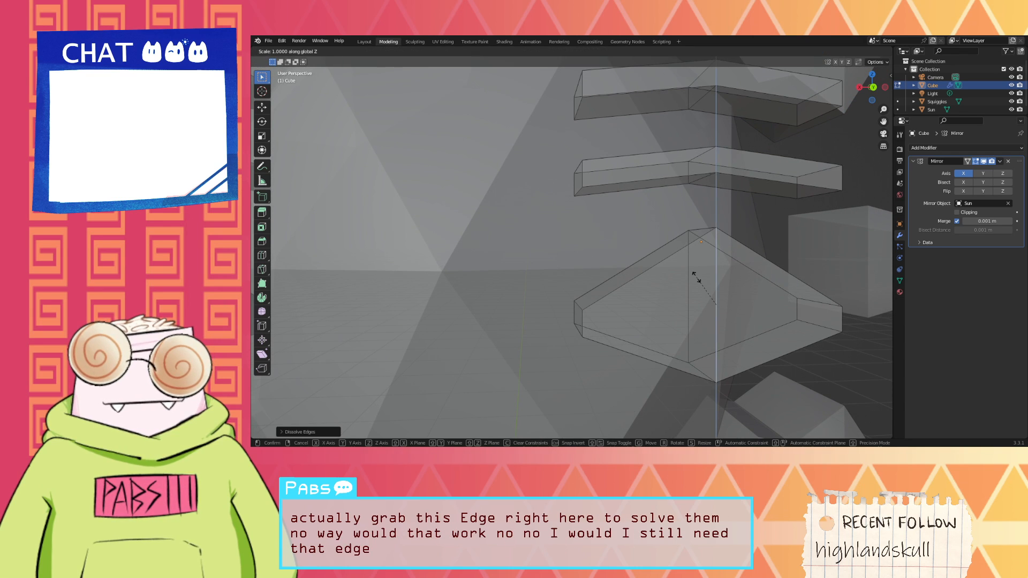
key("Escape")
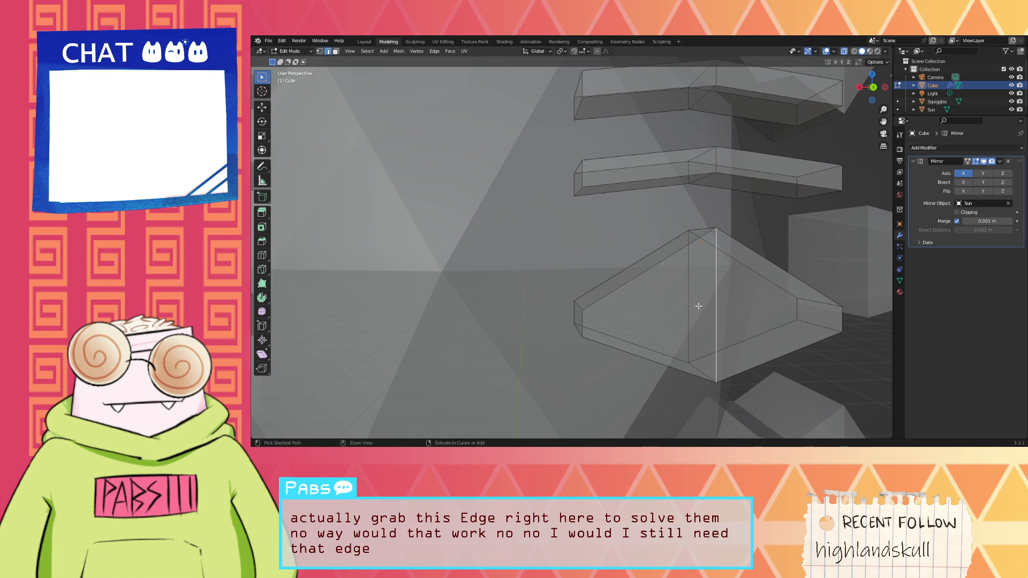
Step: Box-select the eye's outer side face and move it slightly up along the Z axis and inward along the X axis
scroll(739, 292, "down", 5)
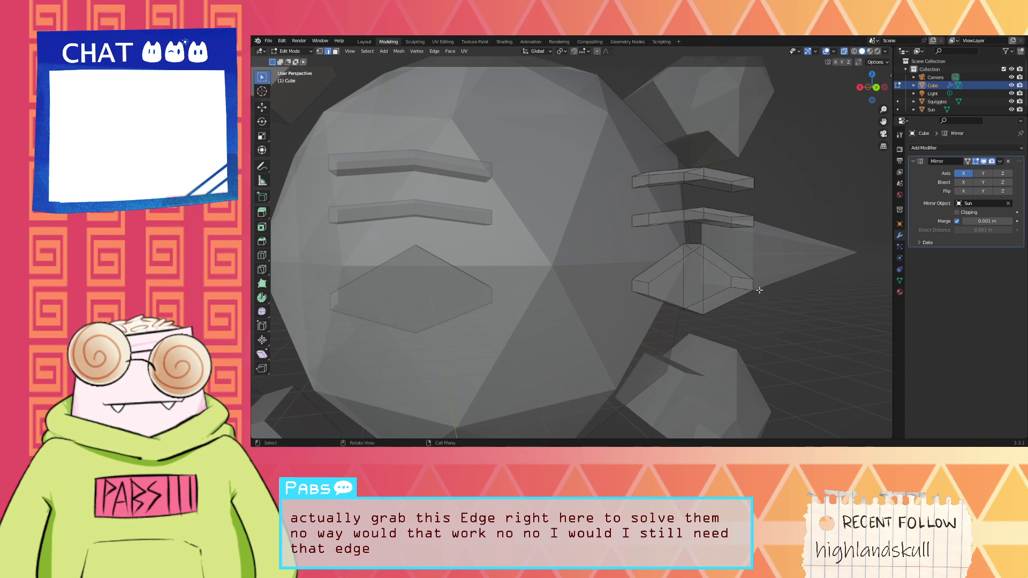
key("b")
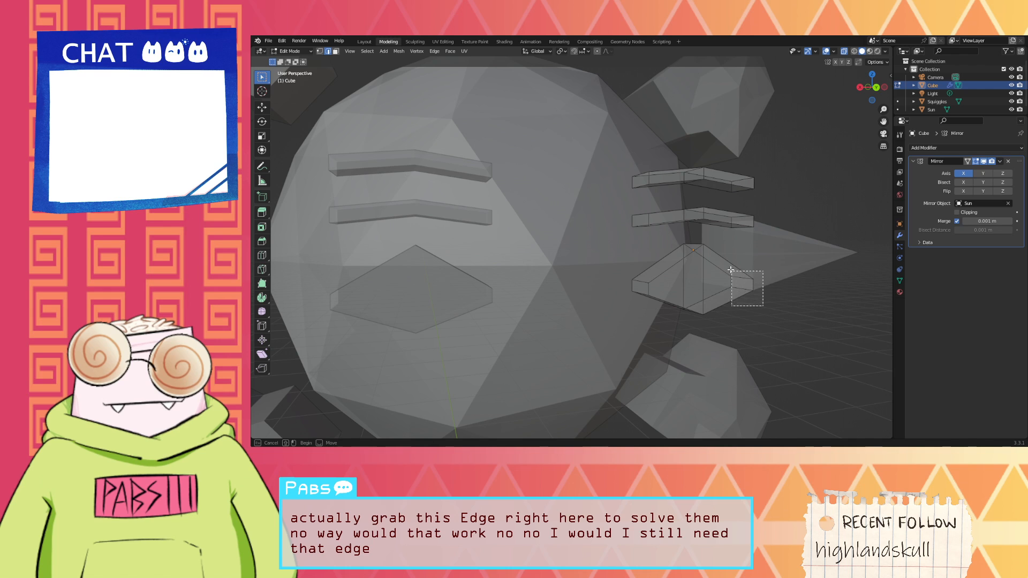
left_click_drag(731, 270, 730, 269)
middle_click_drag(769, 267, 732, 275)
key("g")
key("z")
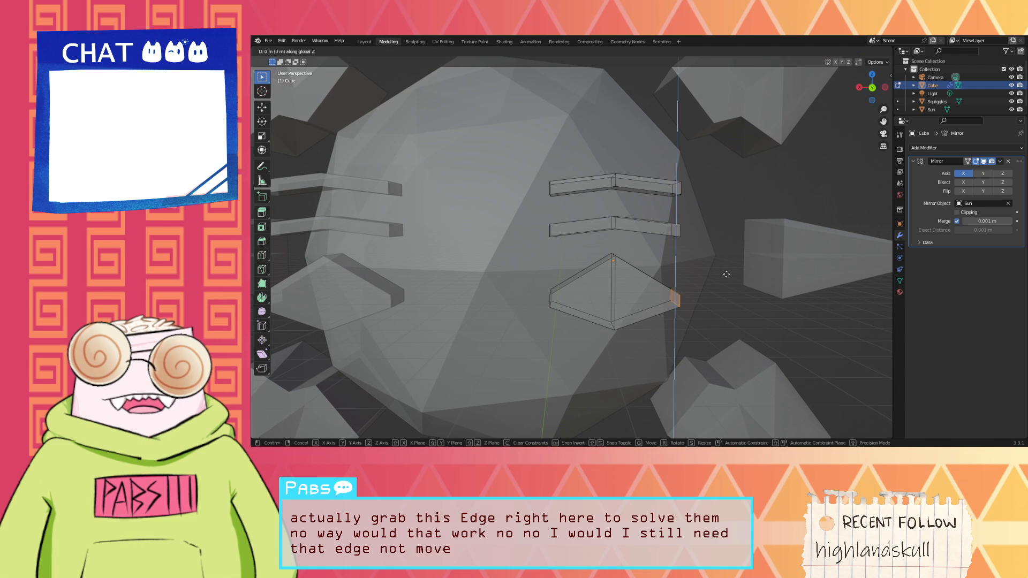
left_click(692, 265)
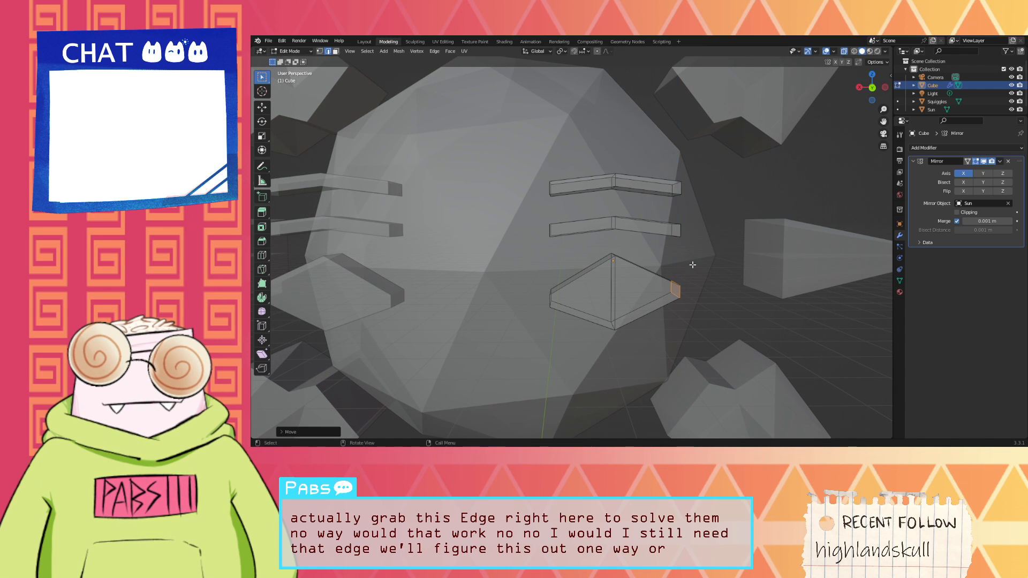
key("g")
key("x")
left_click(656, 266)
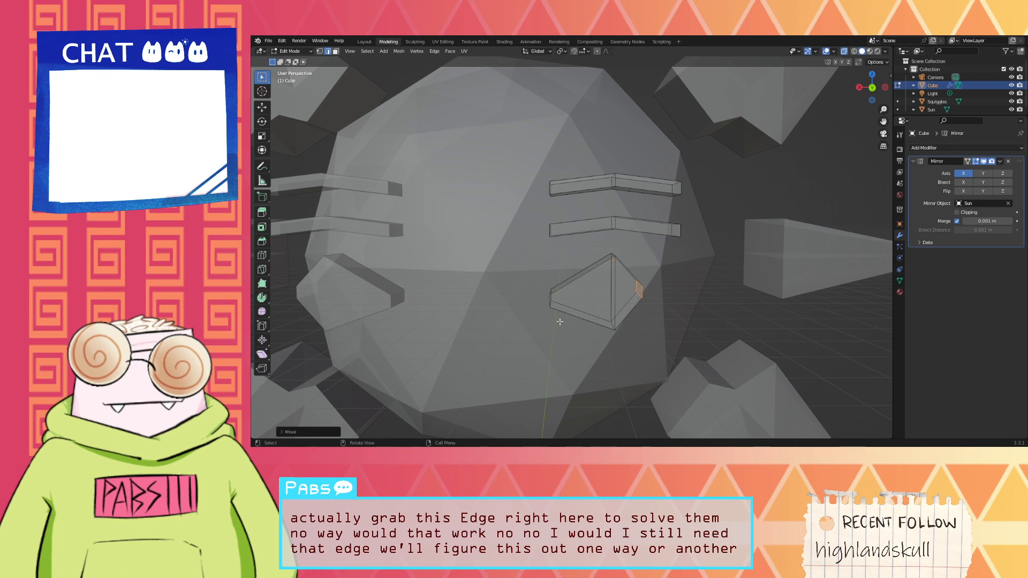
Step: Move the eye's inner side inward along the X axis and slightly up along the Z axis to match the outer side
left_click(552, 303)
key("g")
key("x")
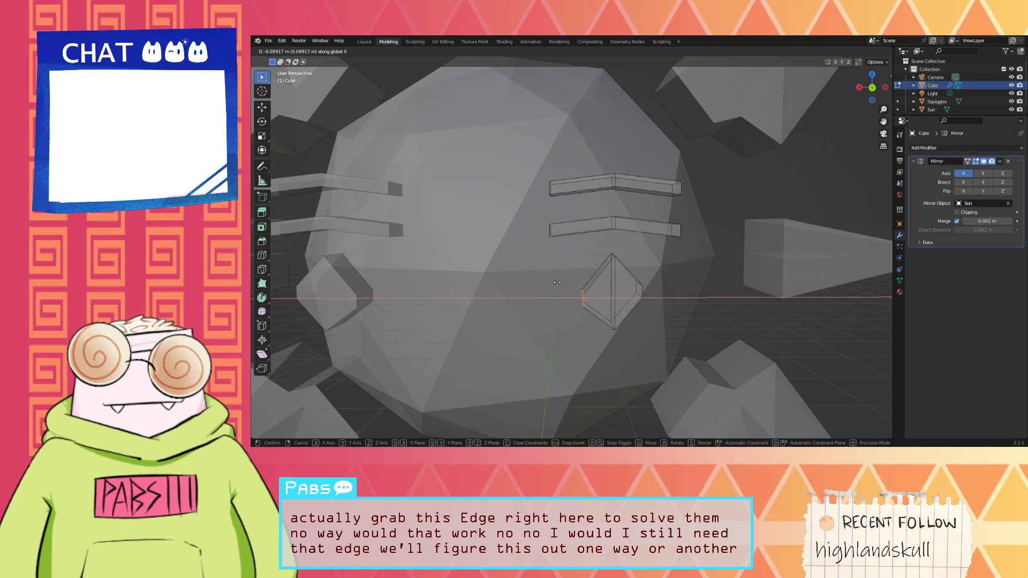
left_click(562, 282)
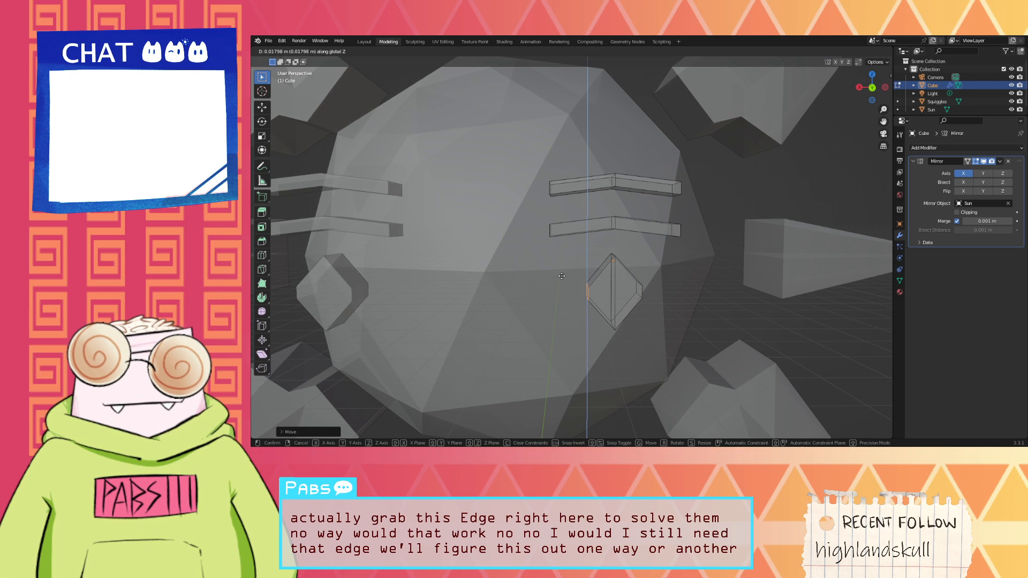
middle_click_drag(641, 293, 635, 295)
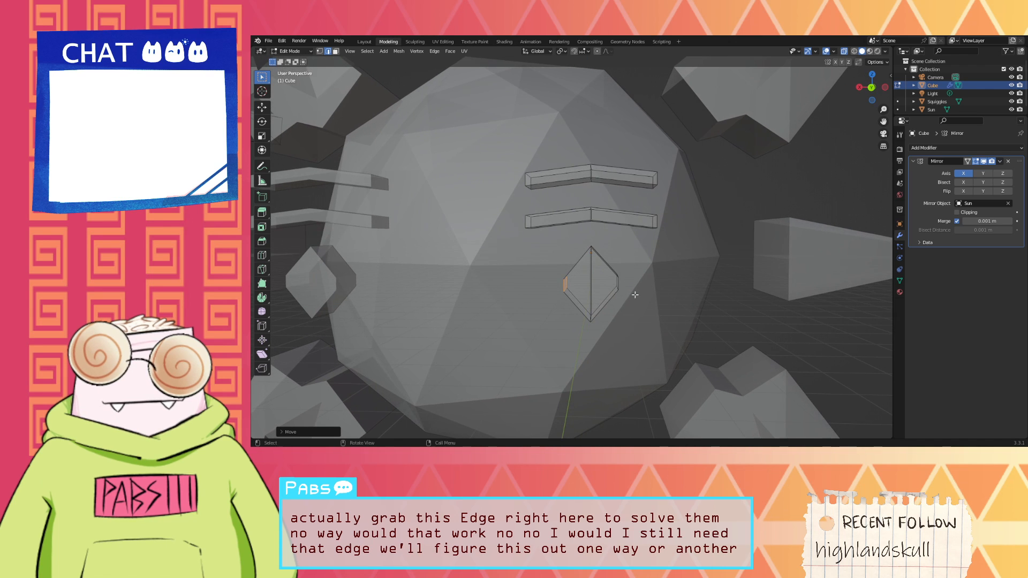
Step: Add a vertical loop cut through the outer half of the eye, between its centre edge and outer side
left_click(603, 304)
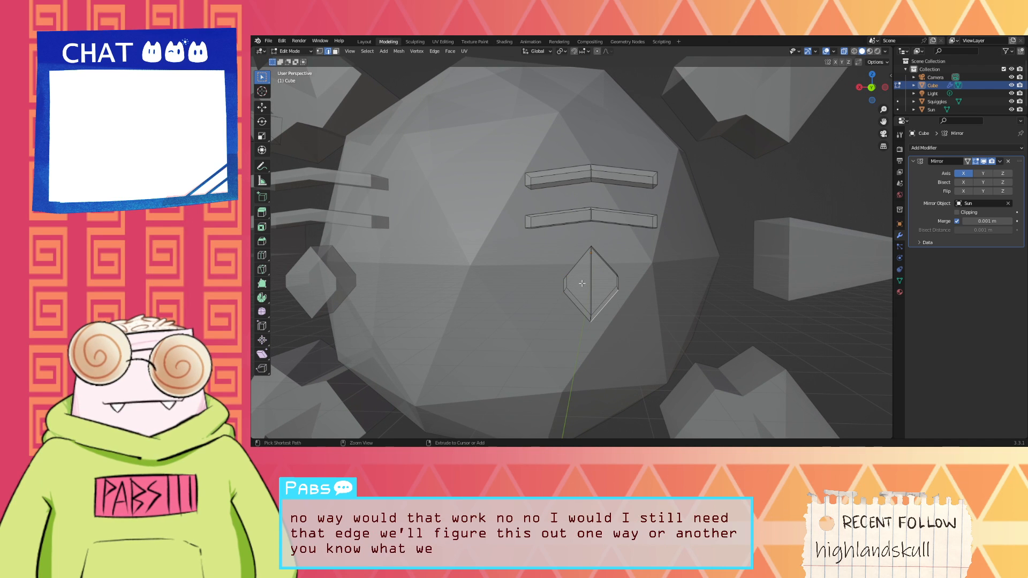
key("ctrl+r")
left_click(605, 305)
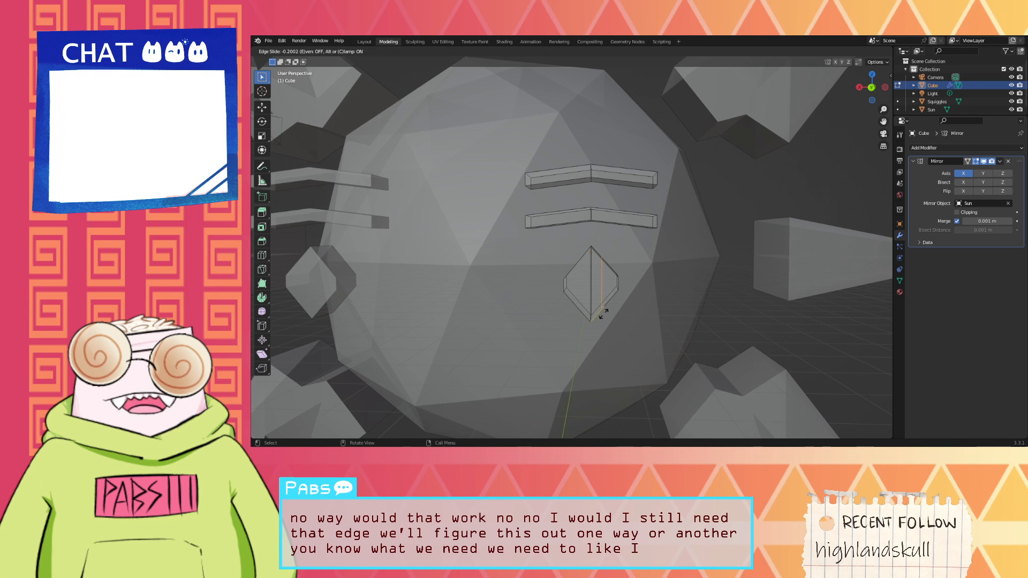
left_click(601, 310)
Step: Select the entire diamond-shaped eye and delete its vertices, keeping the two brow strips
mouse_move(622, 330)
middle_mouse_down()
mouse_move(602, 284)
mouse_move(616, 319)
middle_mouse_up()
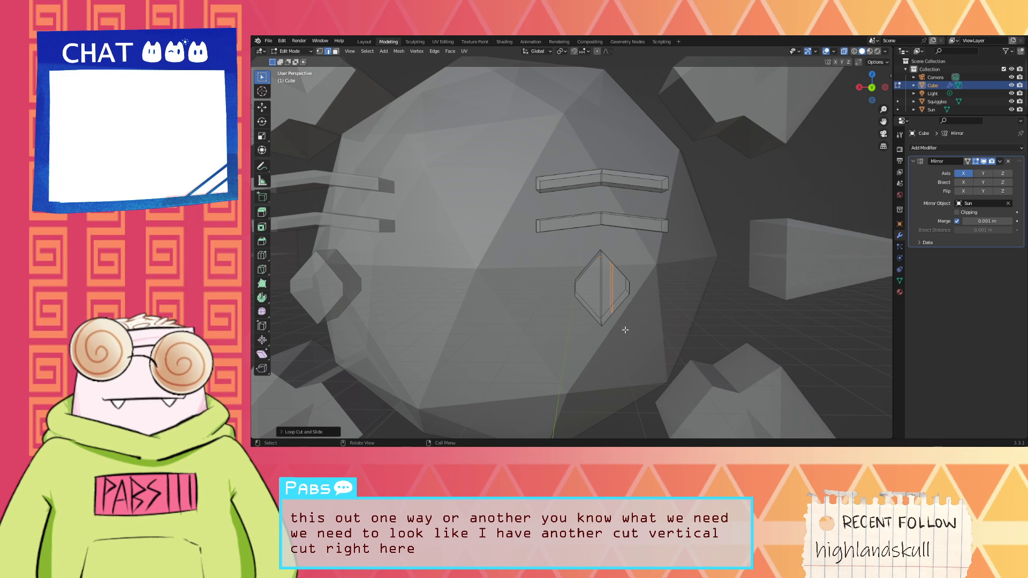
left_click_drag(625, 330, 567, 252)
left_click_drag(657, 325, 548, 245)
key("x")
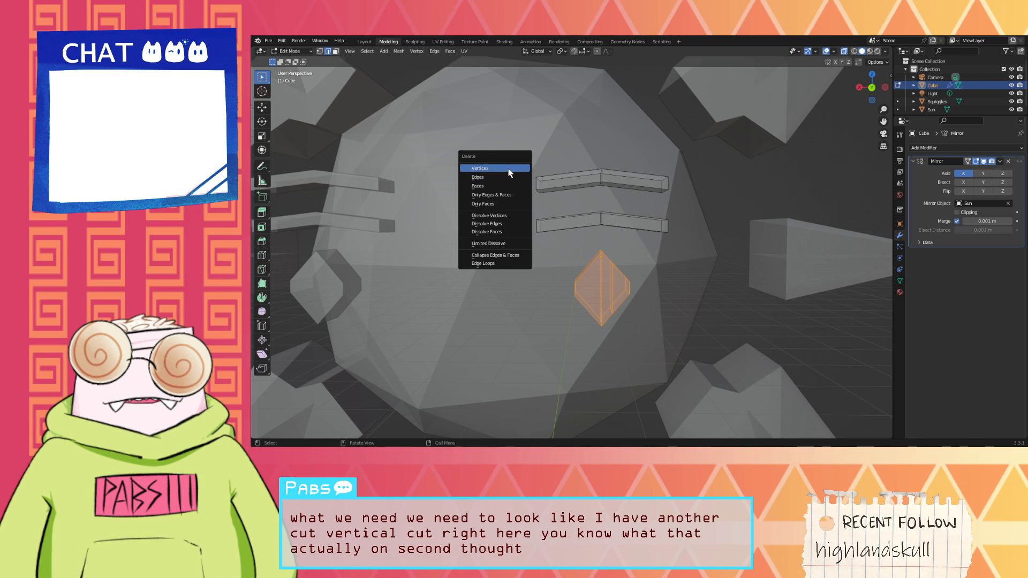
left_click(503, 168)
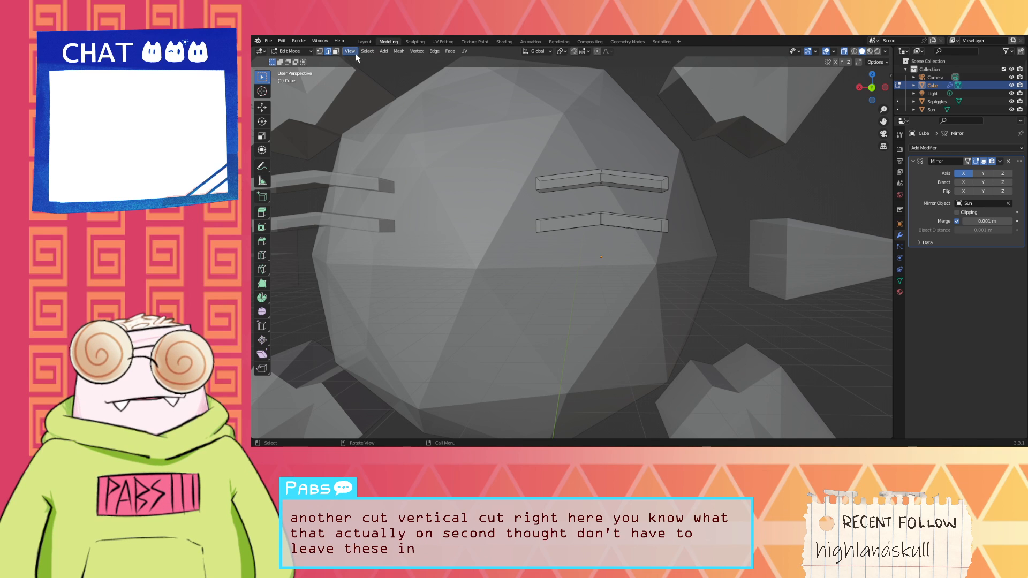
Step: Add a mesh circle to the brow object and move it to the opposite side of the mirror plane, below the sun
left_click(381, 51)
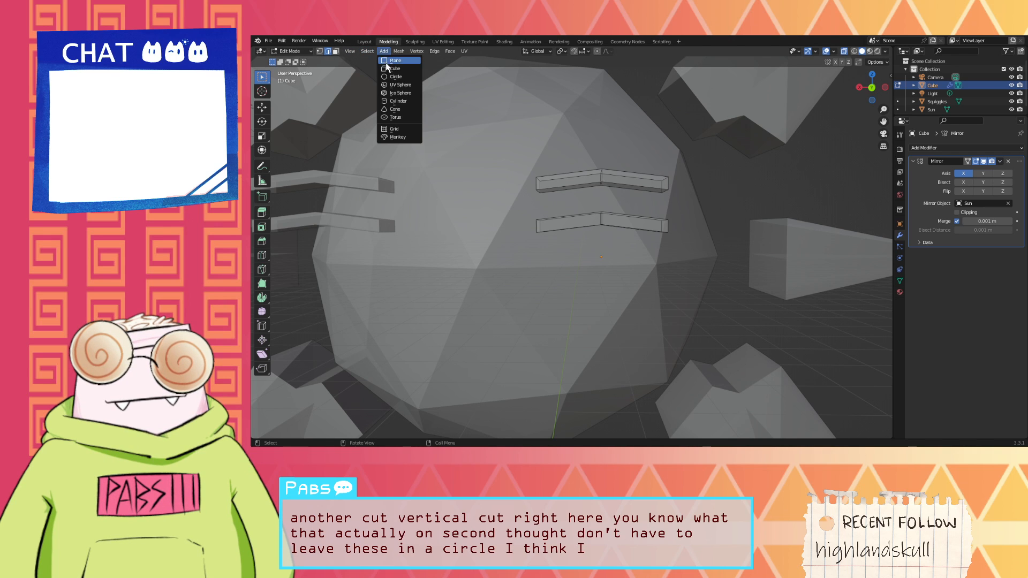
left_click(396, 80)
scroll(478, 206, "down", 8)
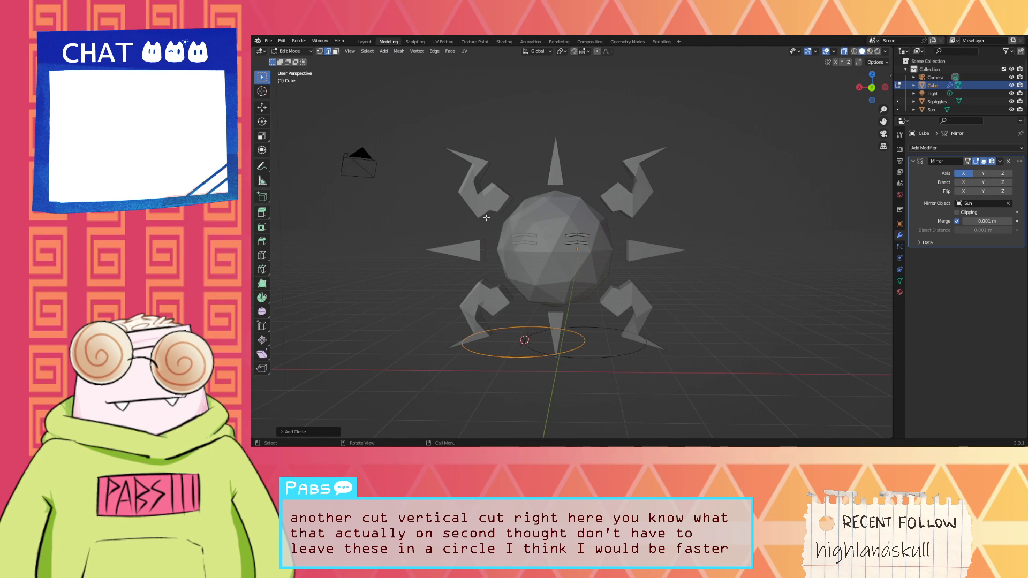
scroll(498, 231, "up", 2)
scroll(513, 250, "down", 2)
key("g")
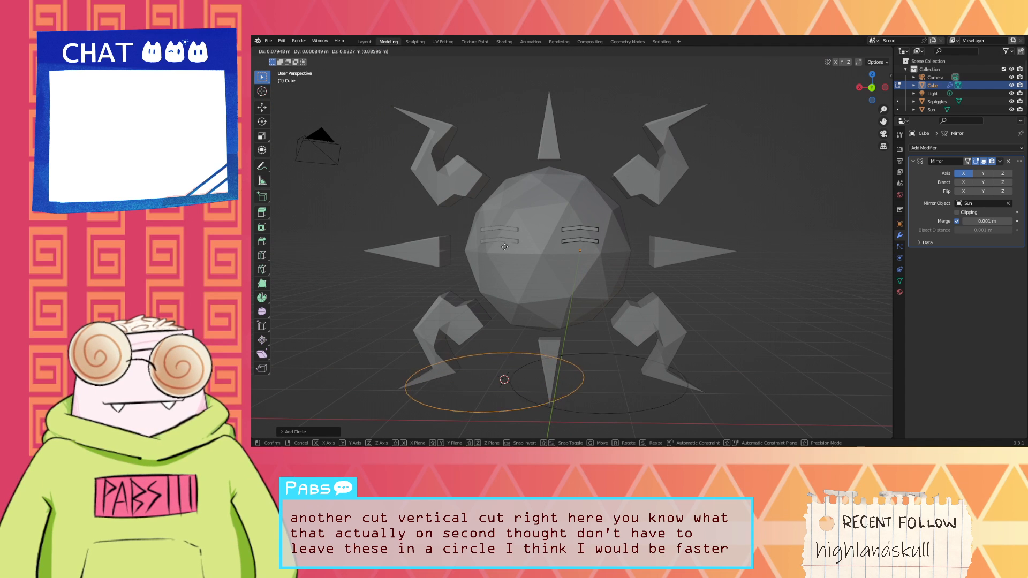
left_click(656, 265)
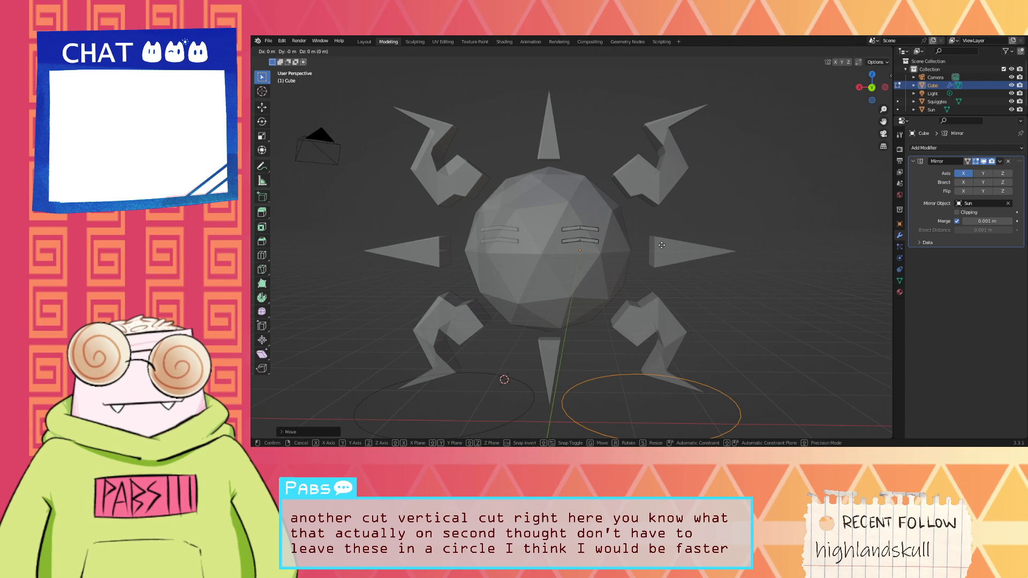
Step: Fill the circle with a face and rotate it 90° about the X axis so it stands upright
key("f")
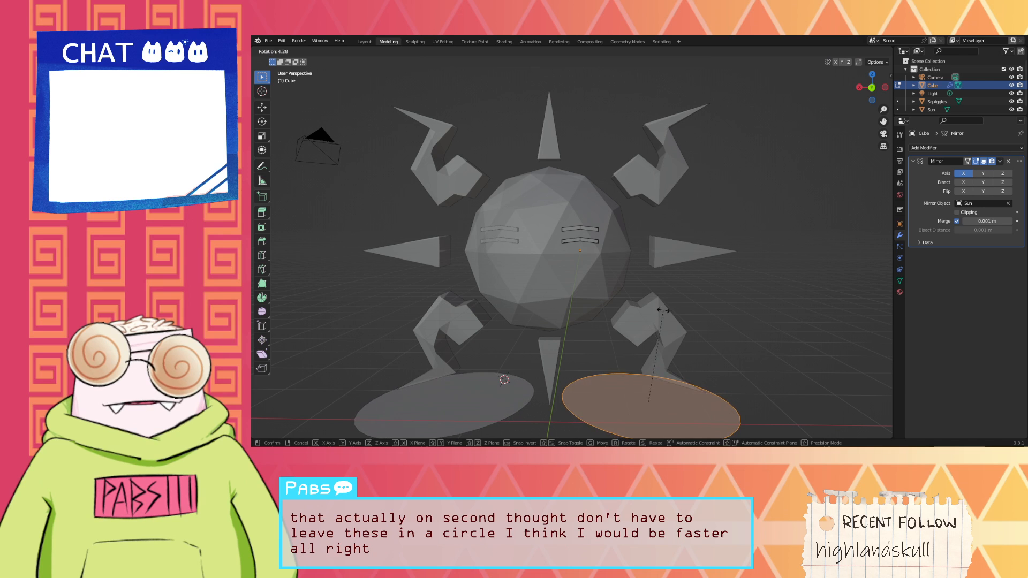
middle_click_drag(675, 230, 603, 249)
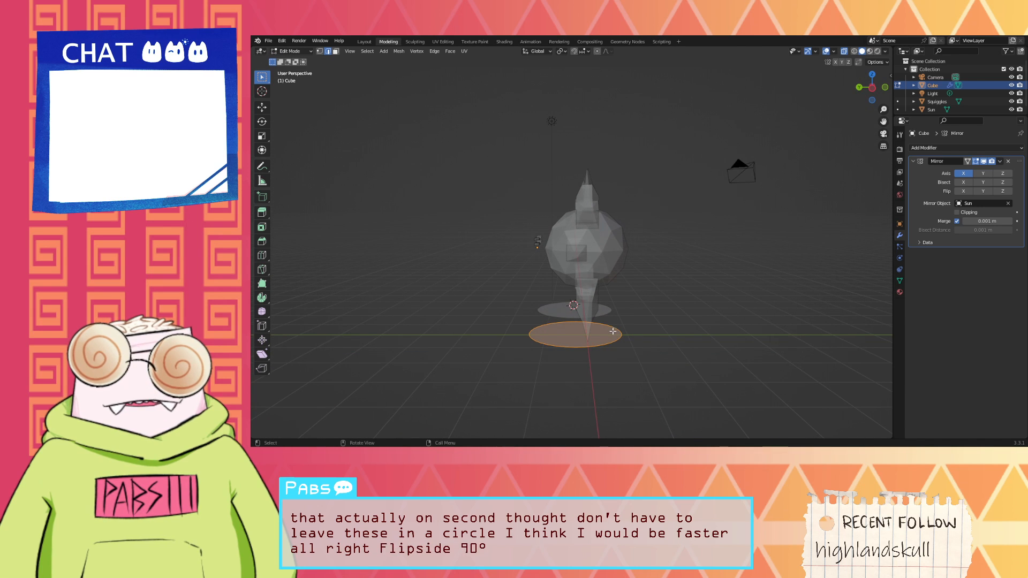
key("r")
left_click(406, 378)
left_click(318, 432)
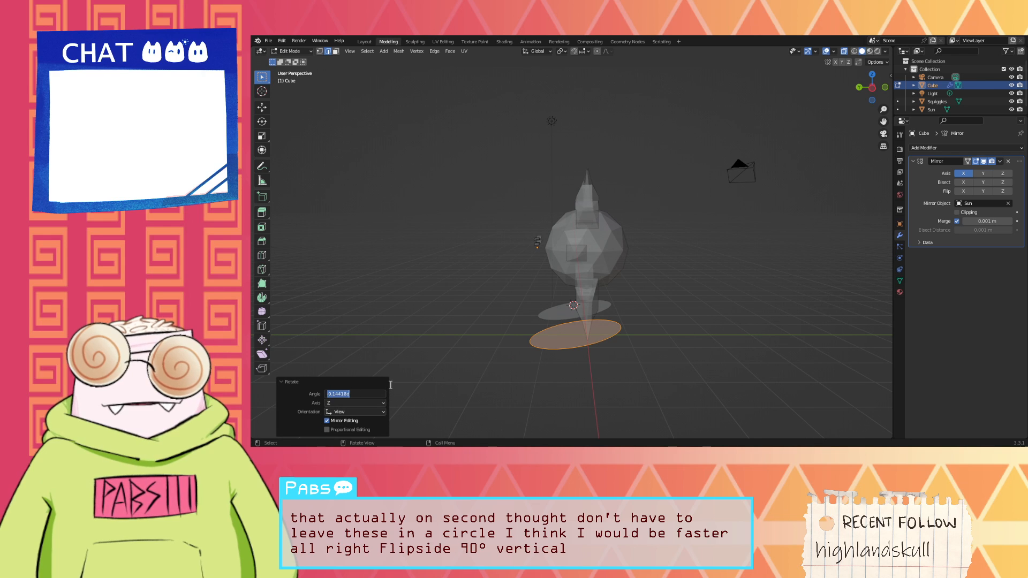
left_click(349, 404)
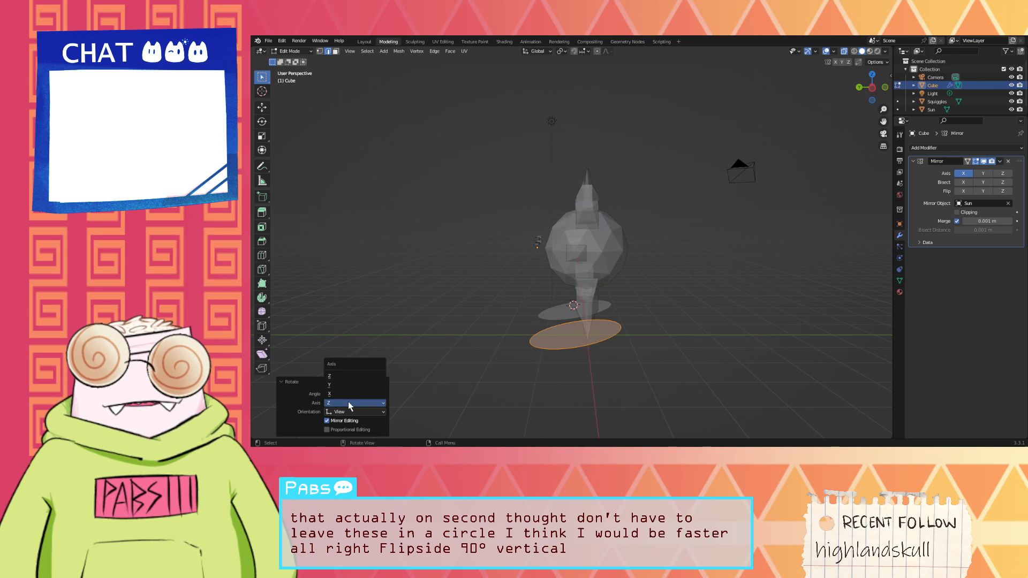
left_click(349, 395)
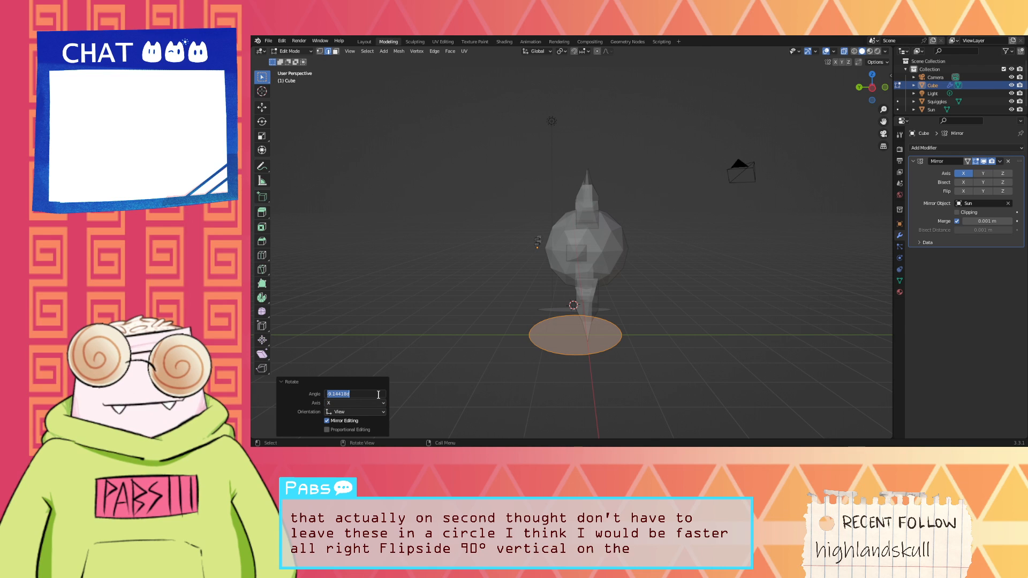
type("90")
key("Return")
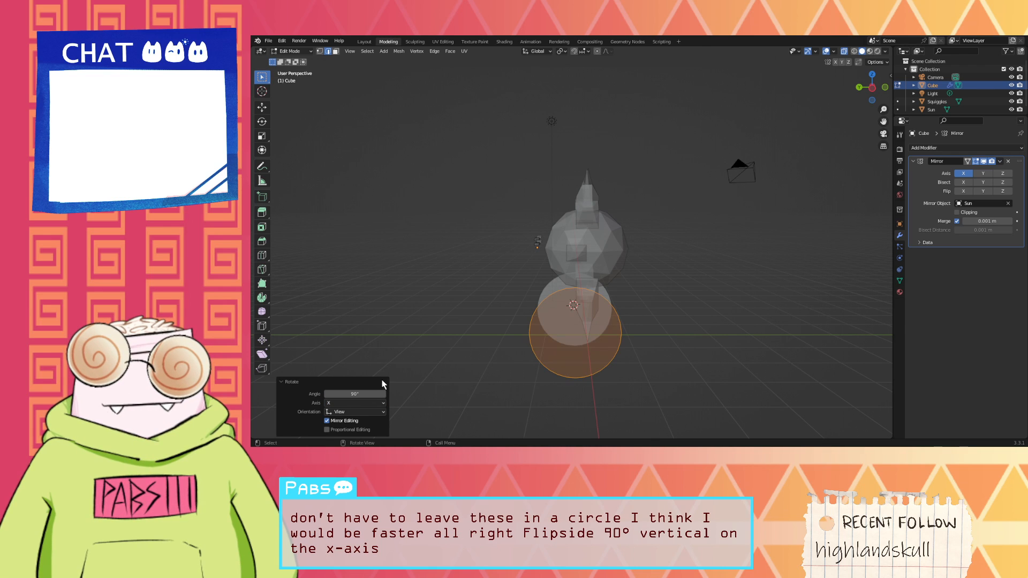
middle_click_drag(425, 348, 484, 353)
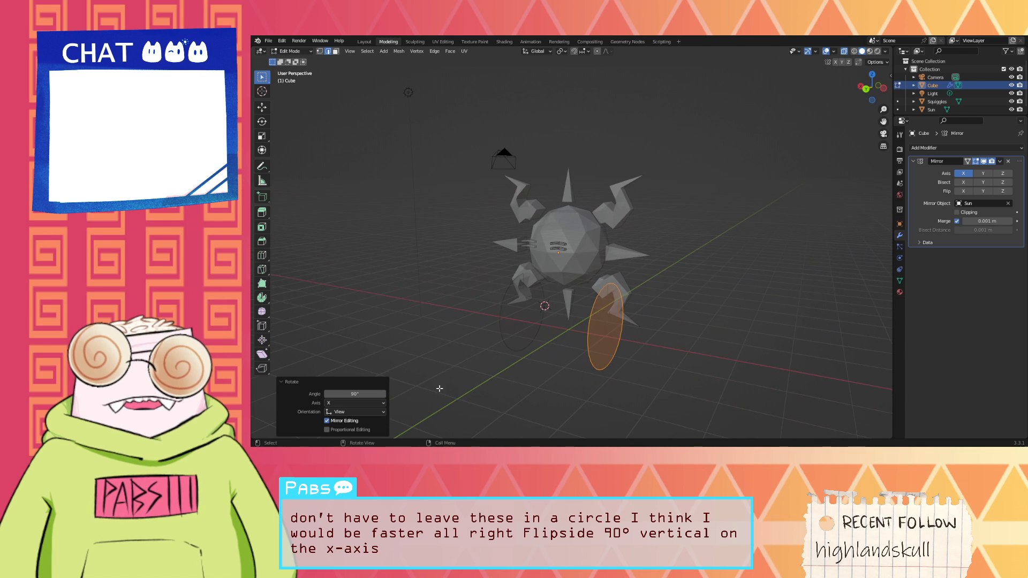
Step: Try the Y axis for the circle's 90° rotation, switch the axis back to X, and clear the selection
left_click(367, 405)
left_click(366, 385)
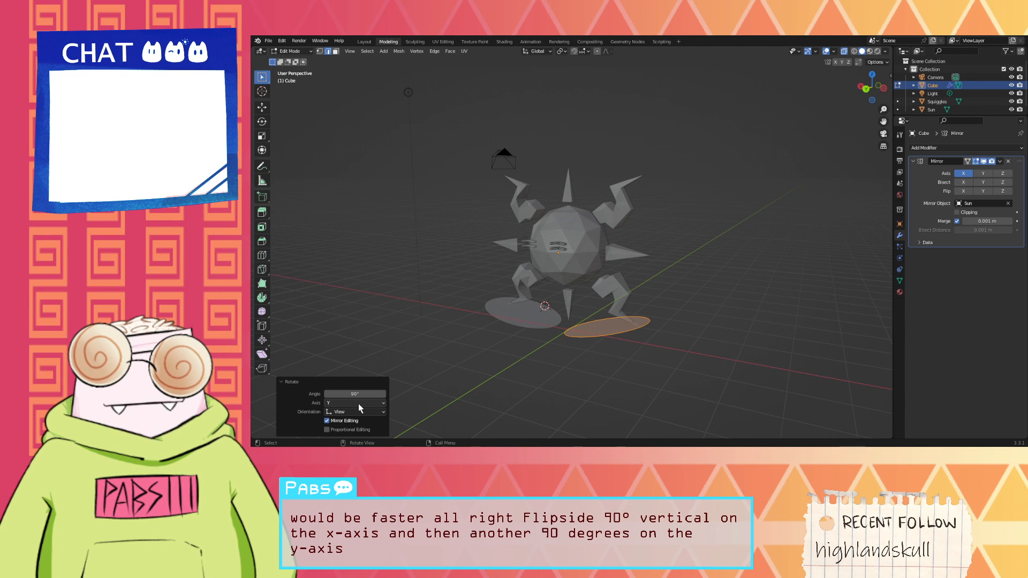
left_click(358, 404)
left_click(356, 390)
left_click(453, 348)
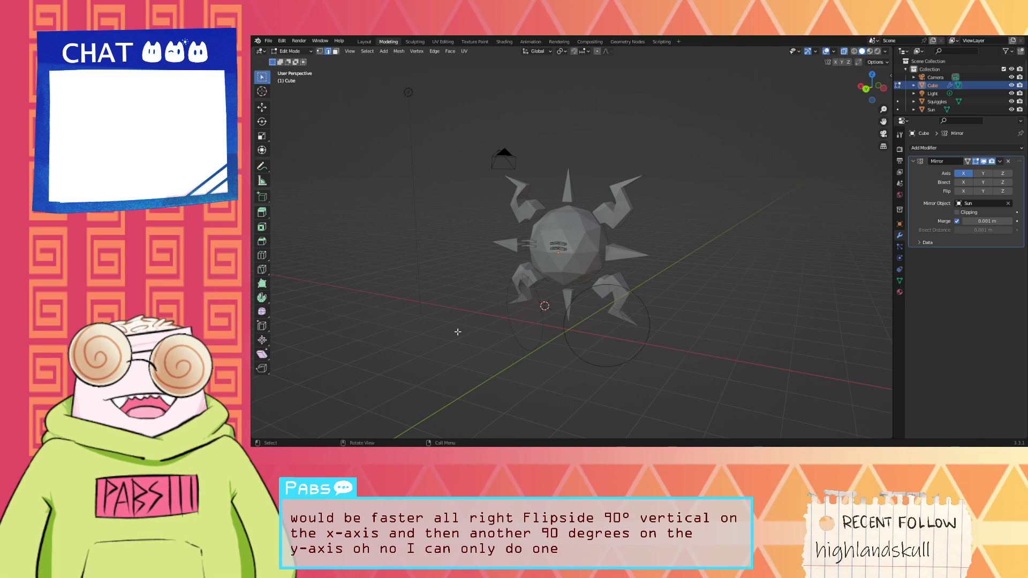
Step: Select only the filled circle and rotate it about the Z axis until it faces forward like the sun's face
middle_click_drag(454, 348, 416, 367)
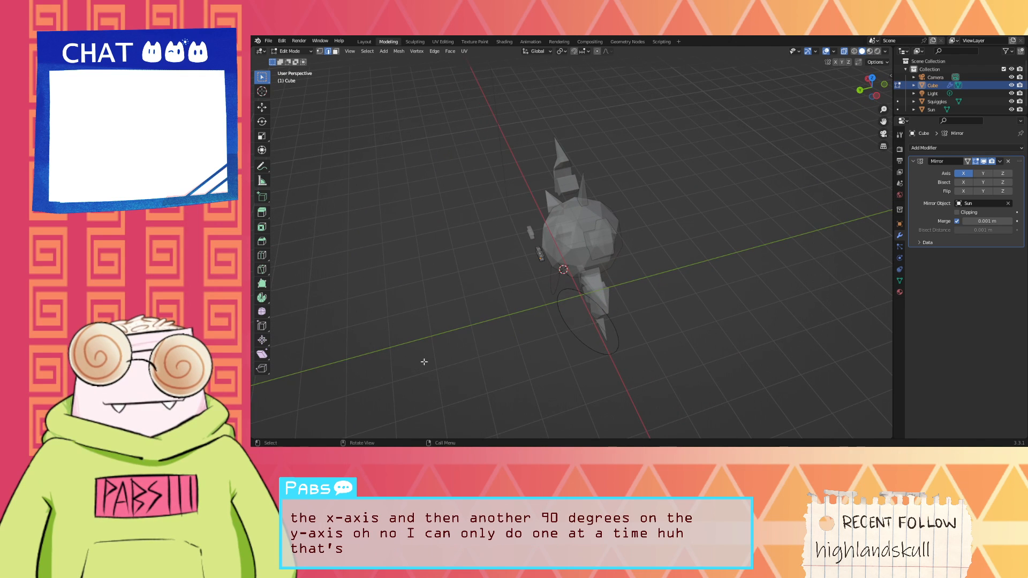
key("a")
middle_click_drag(476, 343, 536, 343)
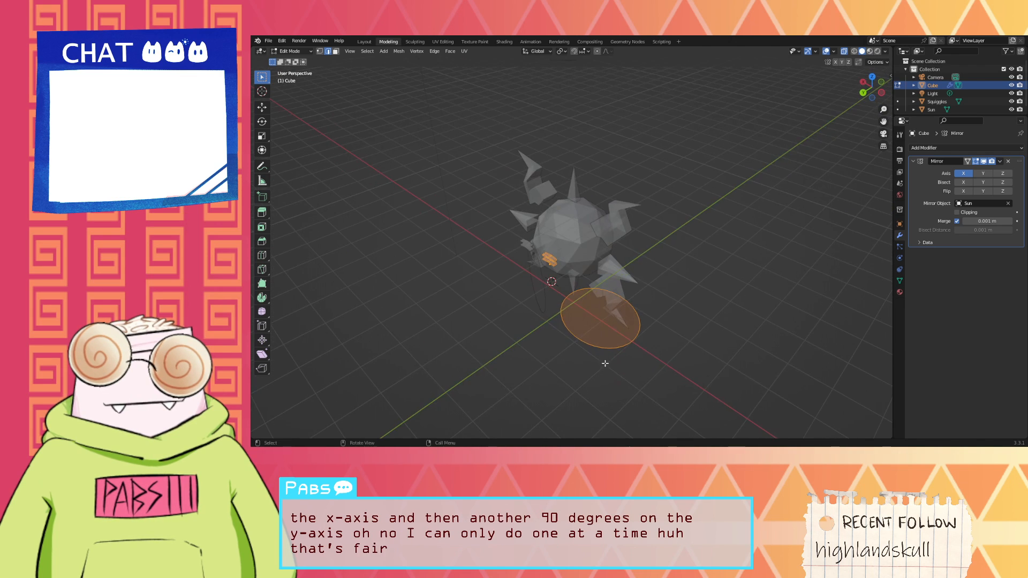
left_click_drag(655, 371, 557, 290)
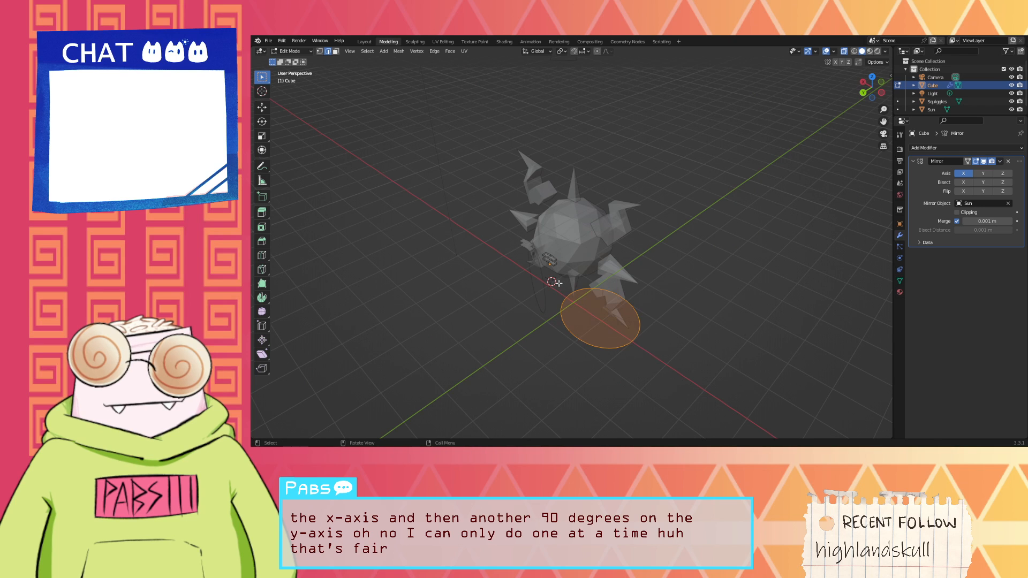
key("r")
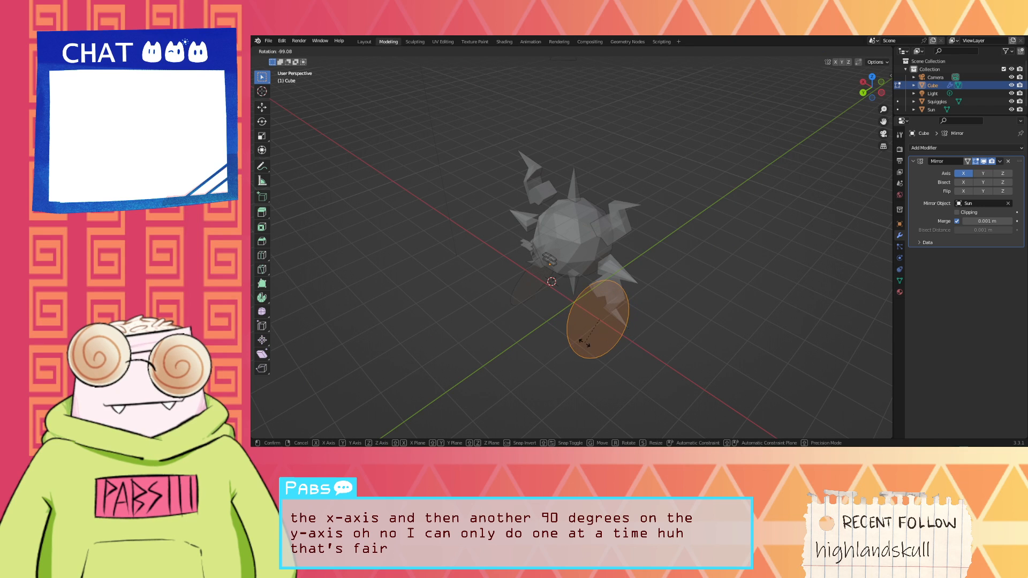
key("z")
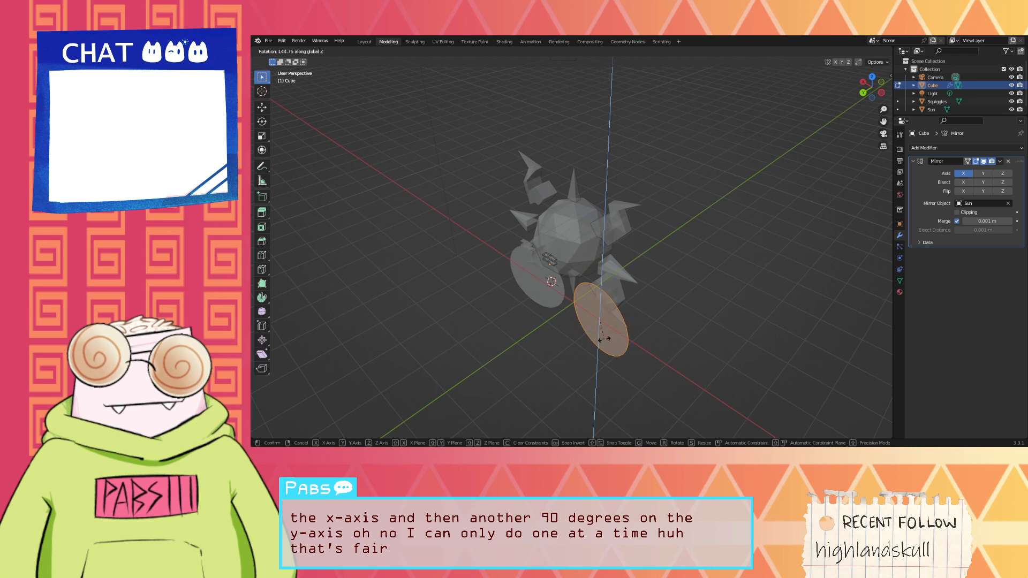
left_click(610, 338)
middle_click_drag(610, 338, 655, 311)
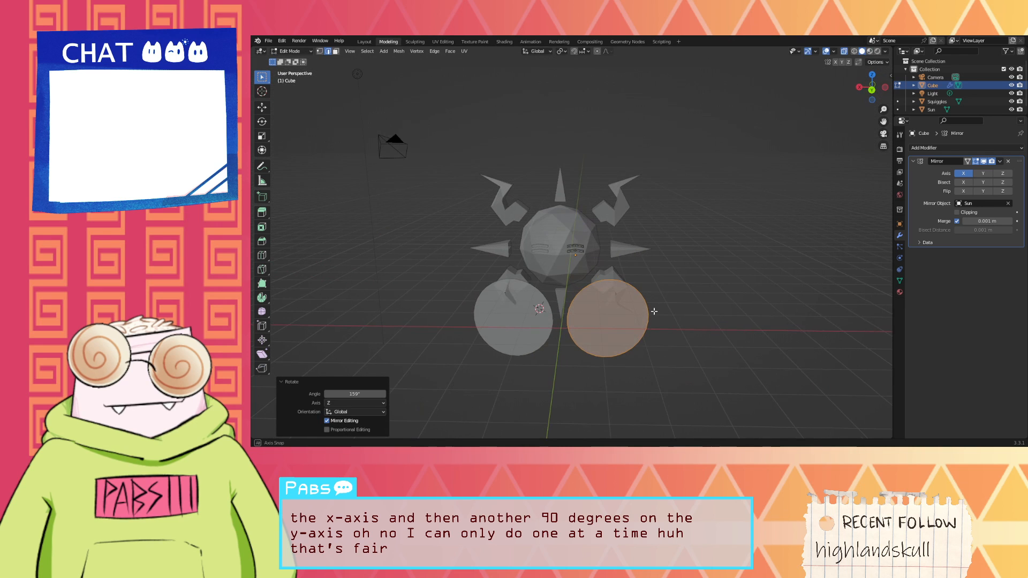
Step: Scale the circle down to about 0.19 and raise it about 1.53 m along the Z axis
key("s")
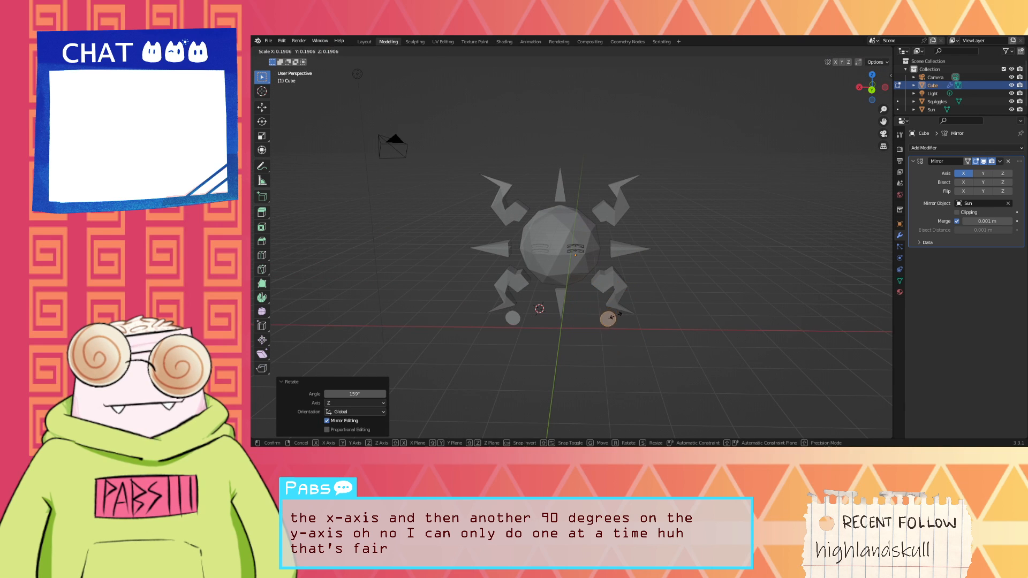
left_click(611, 318)
key("g")
key("z")
left_click(616, 256)
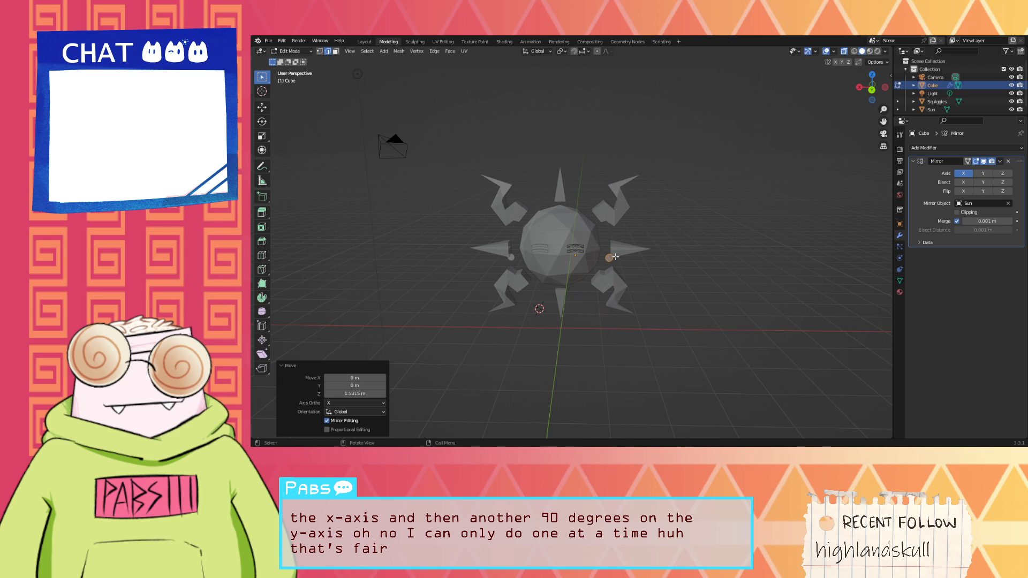
Step: Move the small circle inward along the X axis below the brows, and forward along Y out of the sun's body
key("g")
key("x")
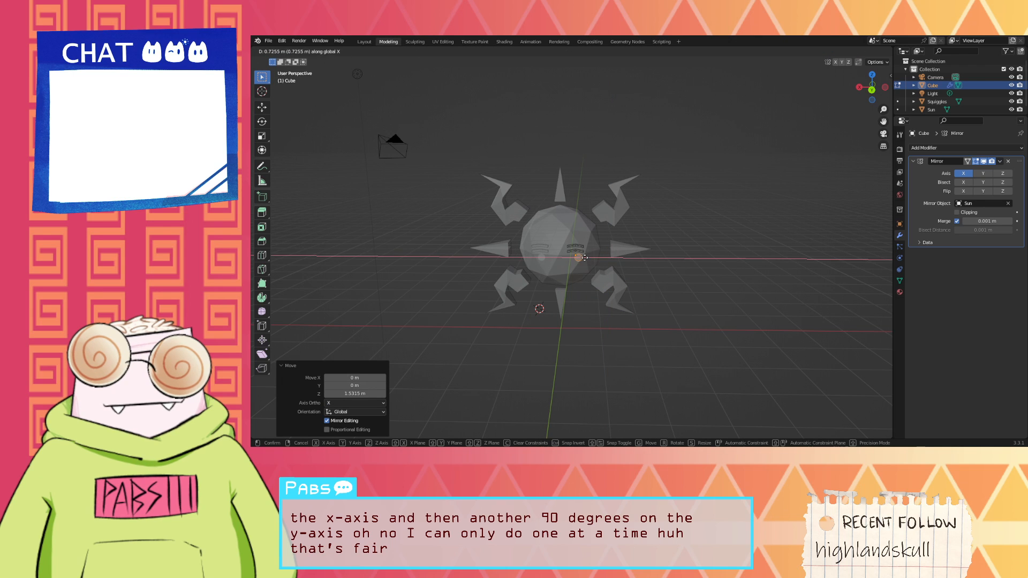
left_click(581, 256)
mouse_move(582, 256)
middle_mouse_down()
mouse_move(490, 272)
mouse_move(533, 269)
mouse_move(576, 246)
middle_mouse_up()
key("g")
key("y")
left_click(494, 268)
Step: Raise the eye circle about 0.29 m along Z to the lower brow strip and shift it about 0.04 m outward along X
scroll(532, 269, "up", 5)
key("g")
key("z")
left_click(590, 210)
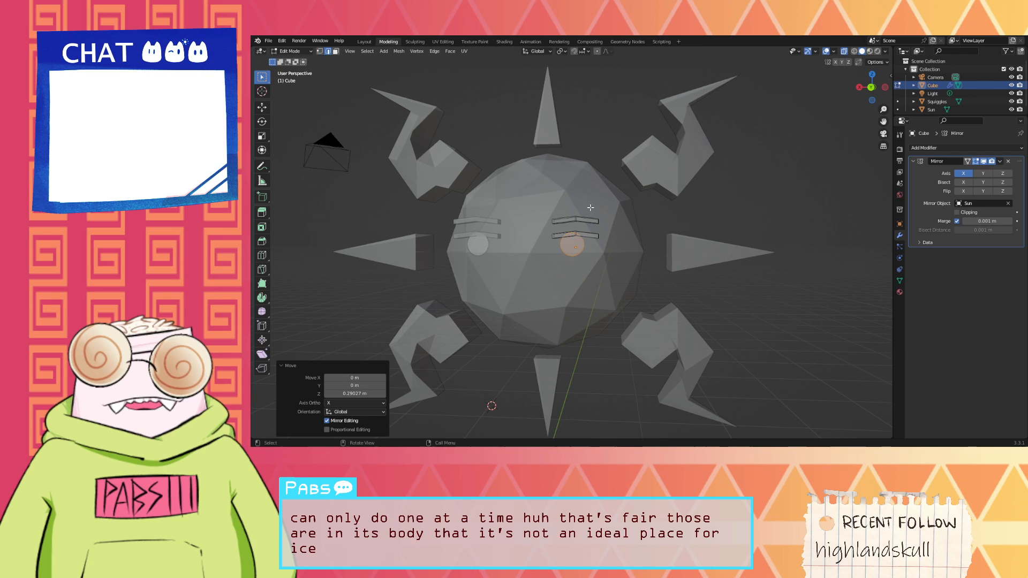
key("g")
key("x")
left_click(594, 210)
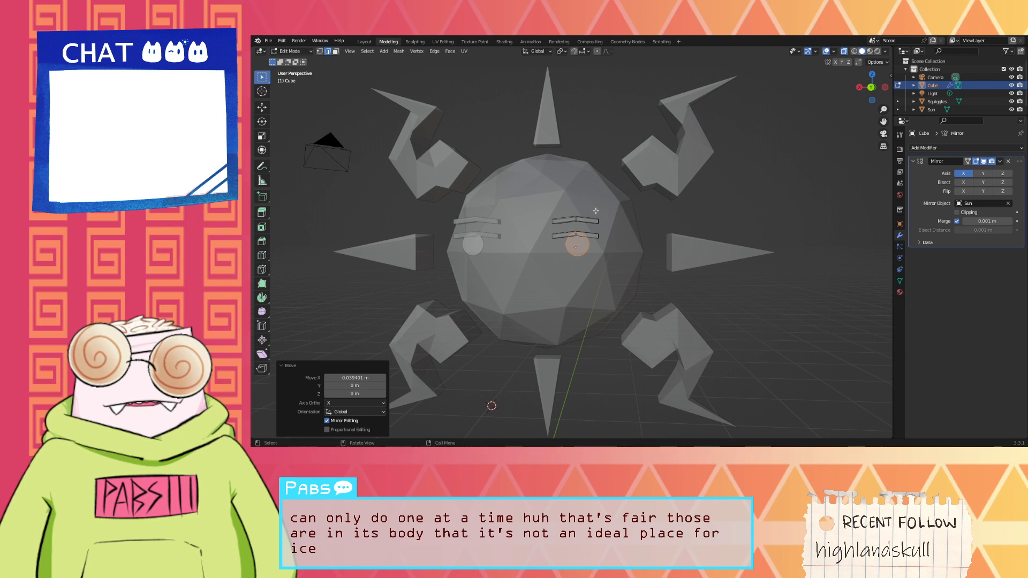
Step: Centre the eye circle under the brow strips by nudging it about 0.02 m inward along X and adjusting its Z position
key("g")
key("z")
key("x")
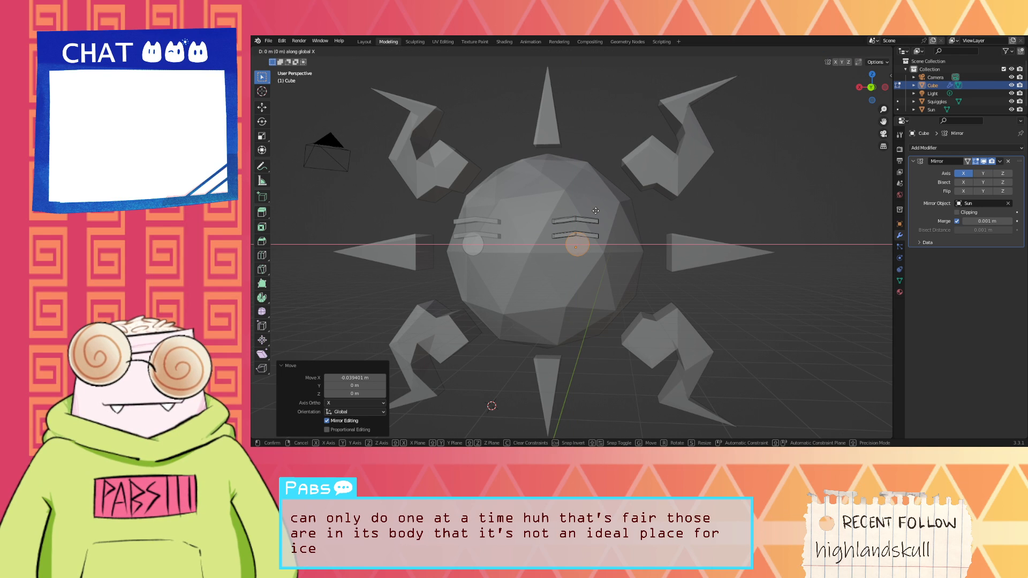
left_click(594, 217)
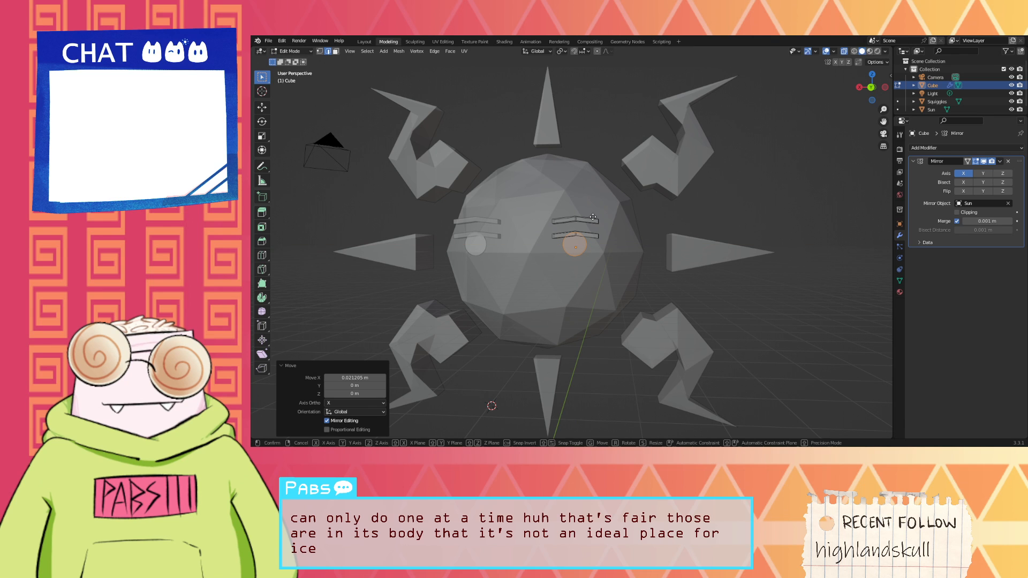
key("g")
key("z")
left_click(593, 218)
Step: Move the eye circle about 0.066 m back along the Y axis toward the sun's face
middle_click_drag(595, 222, 640, 263)
key("g")
key("y")
left_click(688, 270)
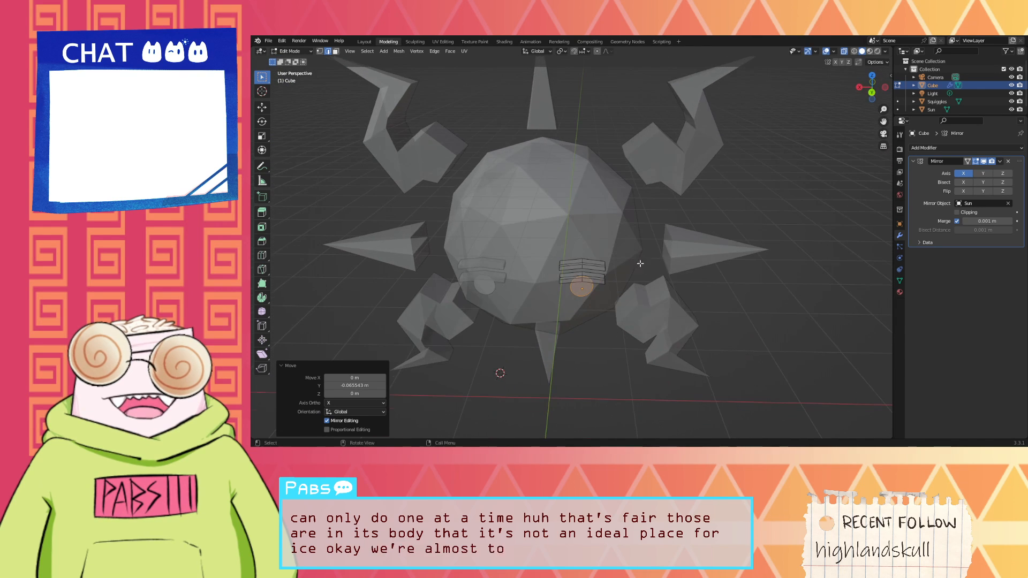
middle_click_drag(613, 304, 610, 269)
scroll(636, 225, "up", 3)
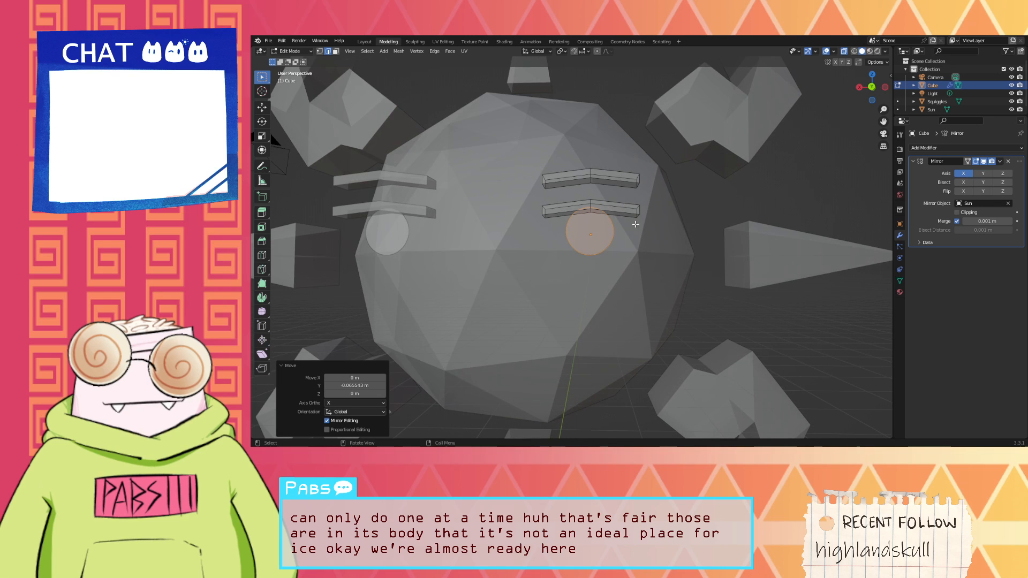
Step: In vertex selection mode, lower the outer end of the lower brow strip about 0.04 m along Z
left_click_drag(657, 226, 660, 227)
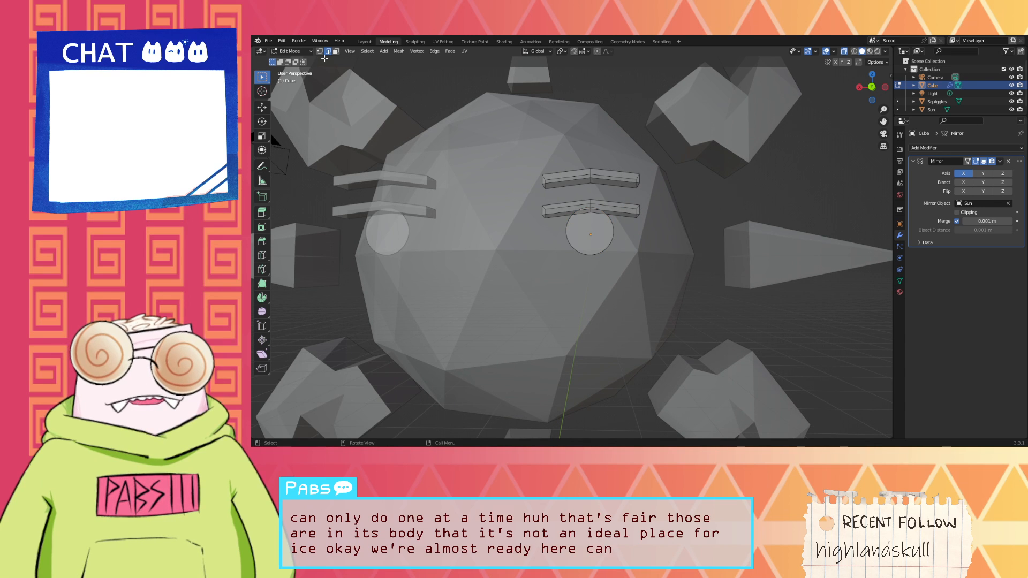
left_click(320, 52)
left_click(639, 207)
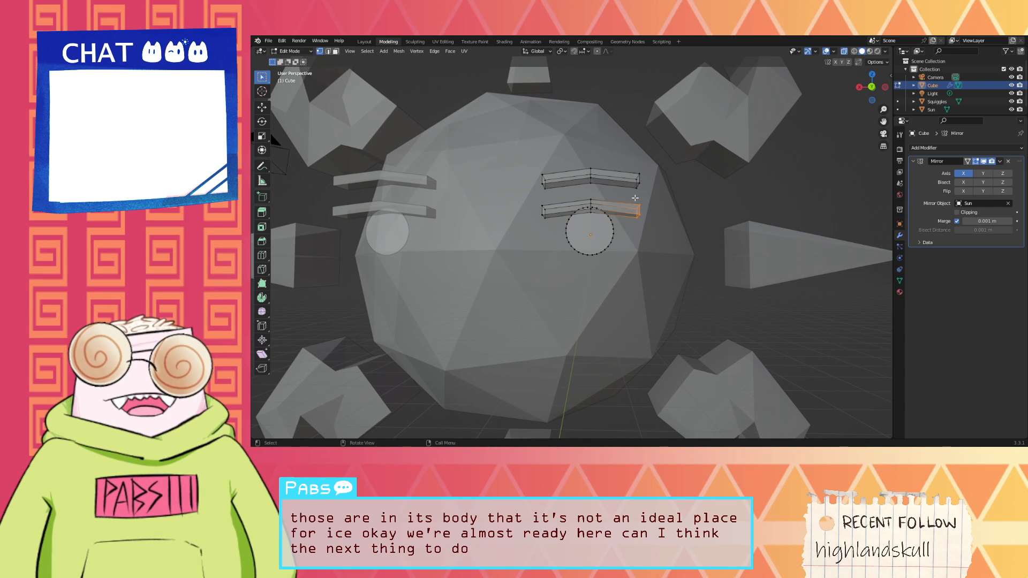
key("g")
key("x")
key("z")
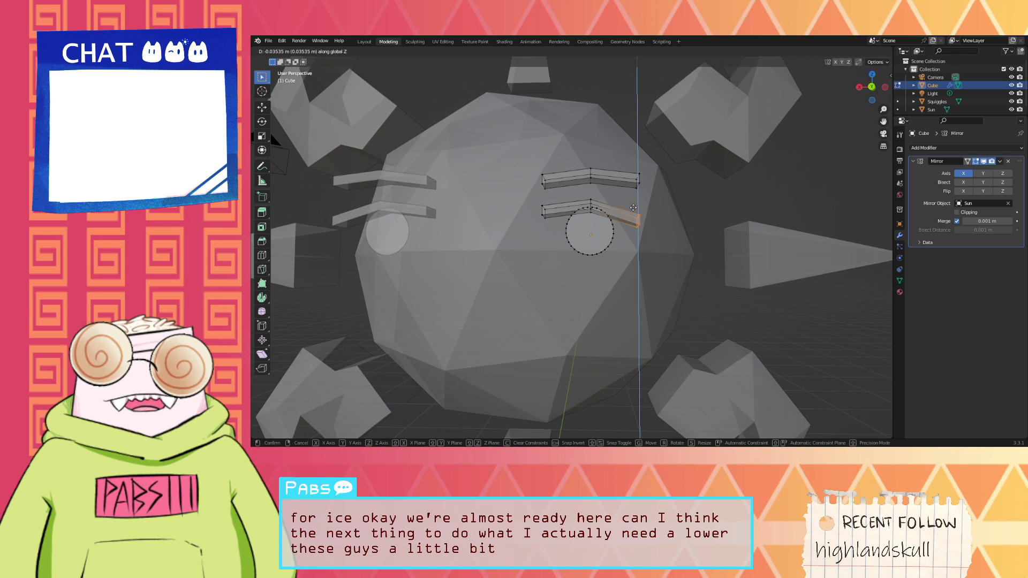
left_click(634, 211)
Step: Lower the inner end of the lower brow strip about 0.042 m along Z to match its outer end
left_click(543, 208)
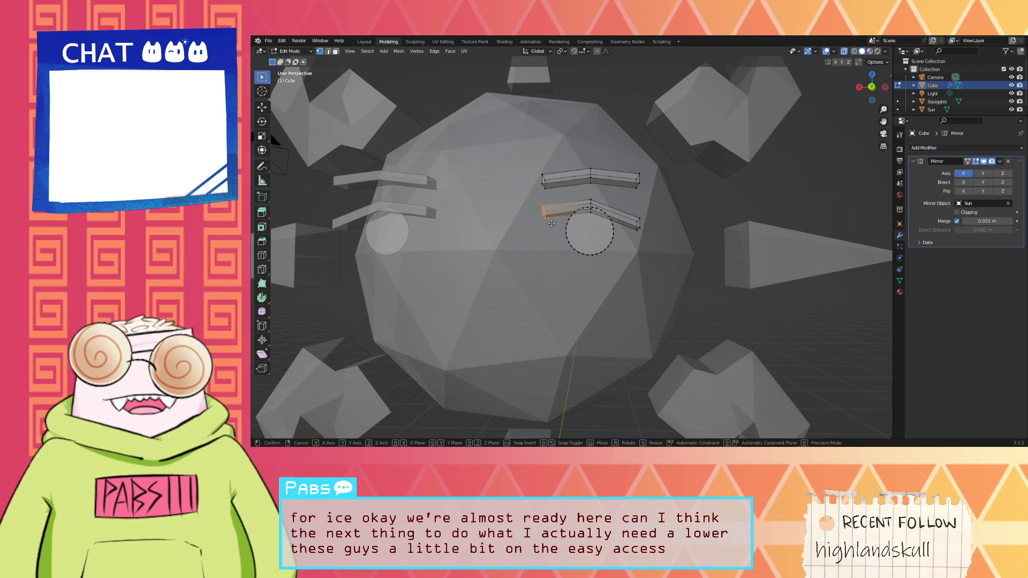
key("g")
key("z")
left_click(556, 234)
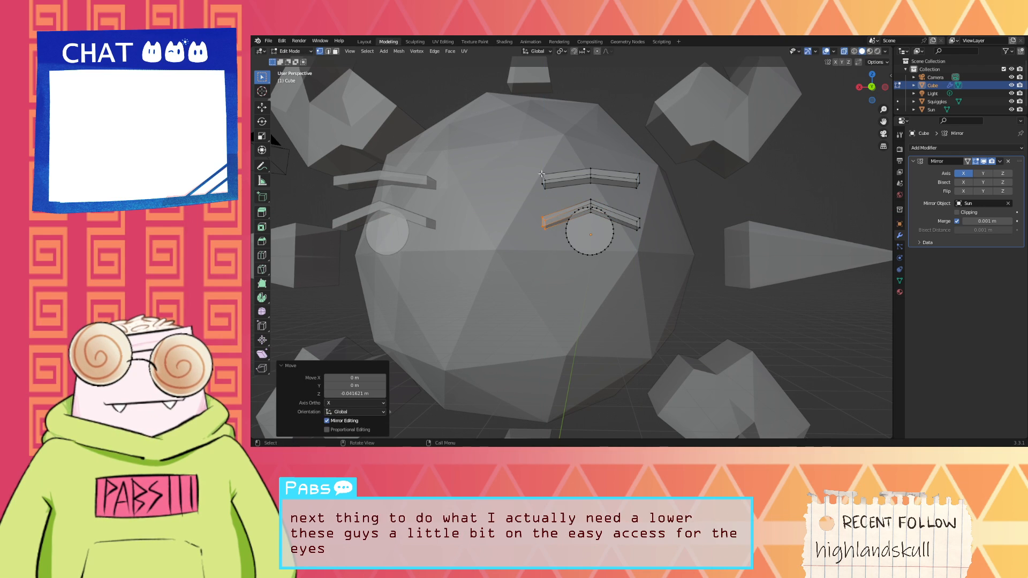
Step: Raise the middle vertices of the upper brow strip about 0.034 m along Z to form a peak
left_click_drag(547, 197, 552, 198)
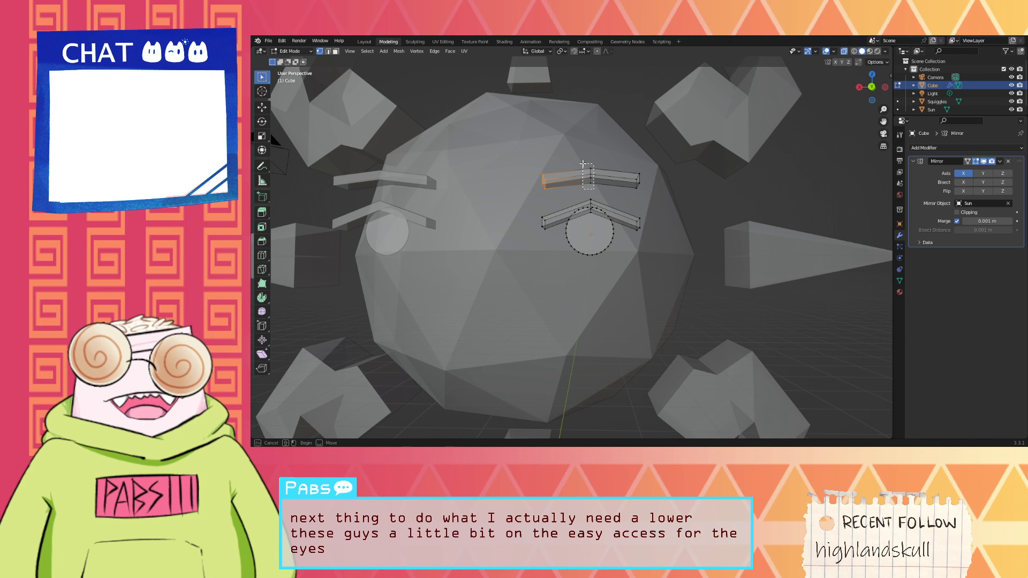
left_click_drag(583, 164, 584, 165)
key("g")
key("z")
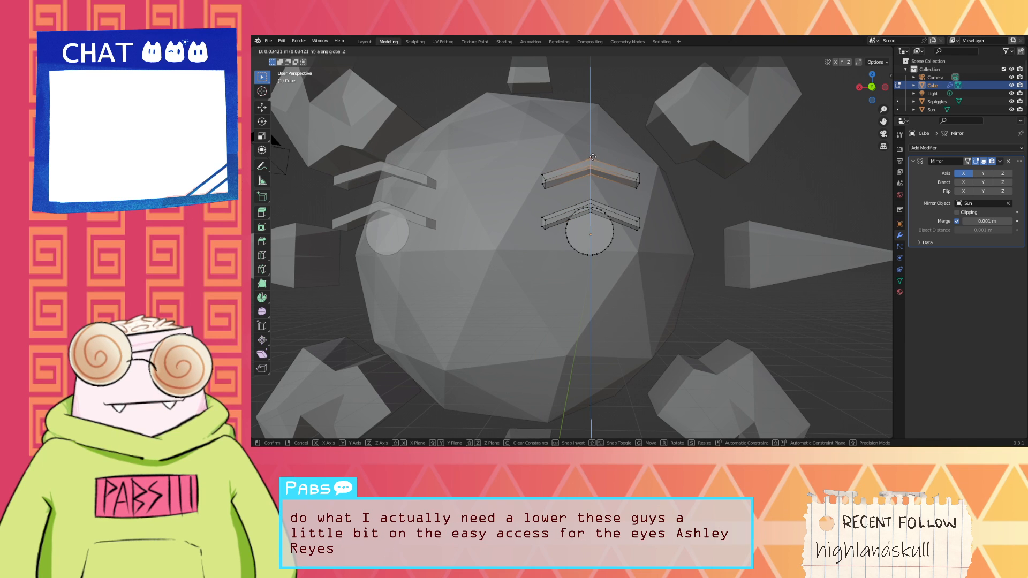
left_click(593, 158)
Step: Select both brow strips and the eye circle and move them about 0.115 m inward along X
middle_click_drag(594, 161, 599, 176)
left_click_drag(674, 294, 534, 195)
key("g")
key("x")
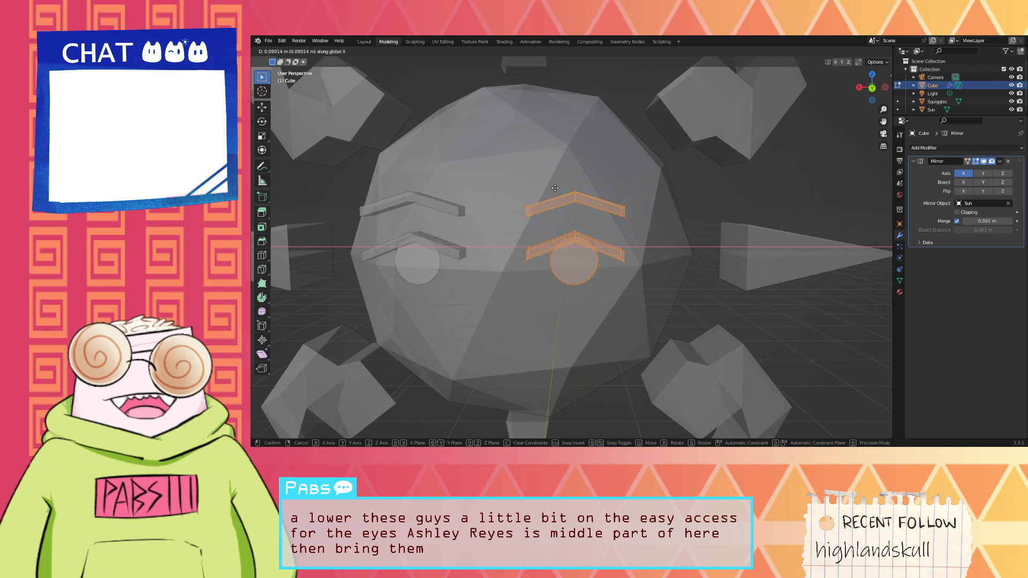
left_click(549, 188)
scroll(554, 179, "down", 5)
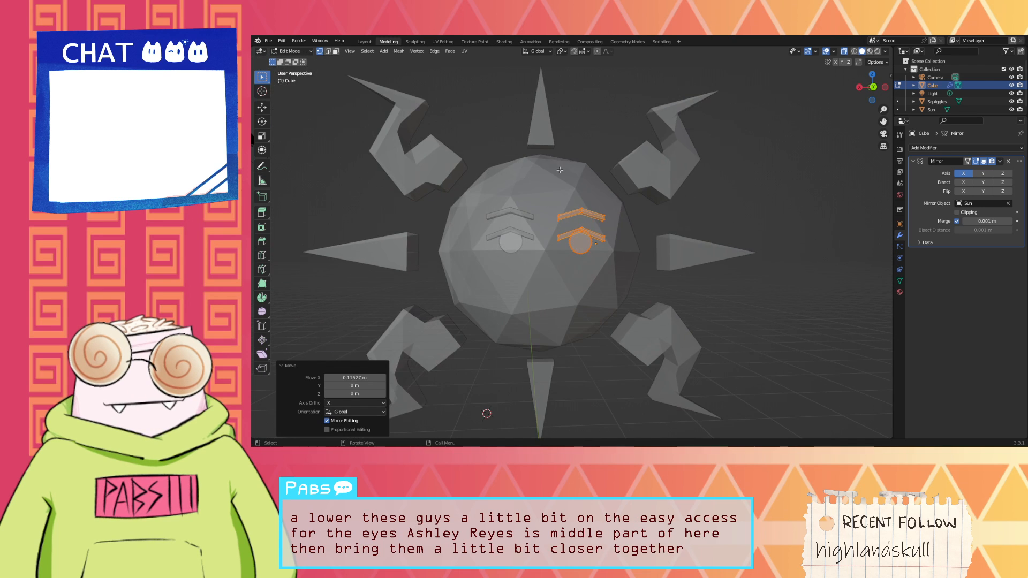
Step: Move the selected brows and eye about 0.139 m back outward along the X axis
middle_click_drag(594, 188, 676, 217)
key("g")
key("x")
left_click(616, 190)
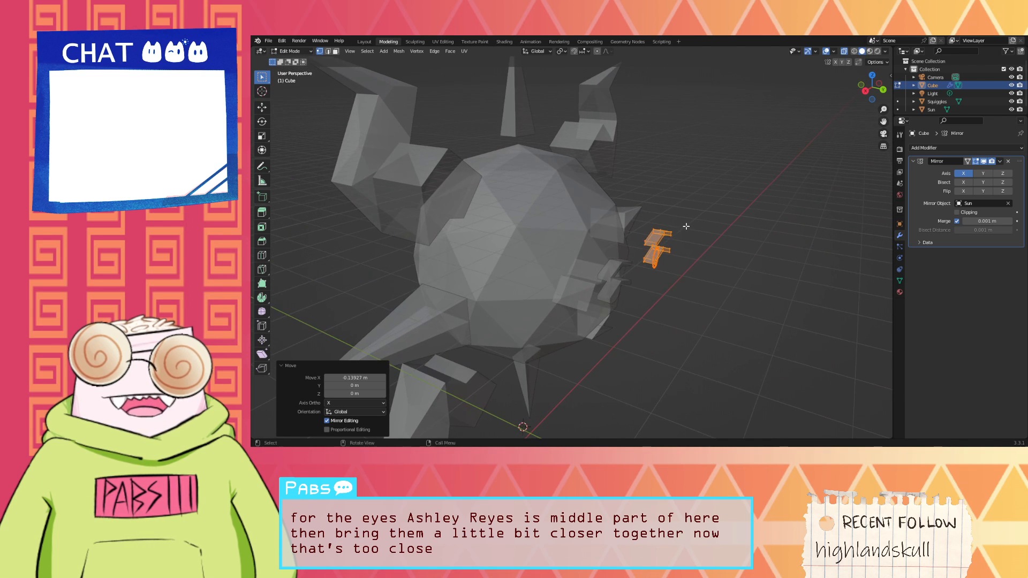
Step: Move the selected brows and eye along the Y axis until they sit against the sun's surface, and clear the selection
key("g")
key("y")
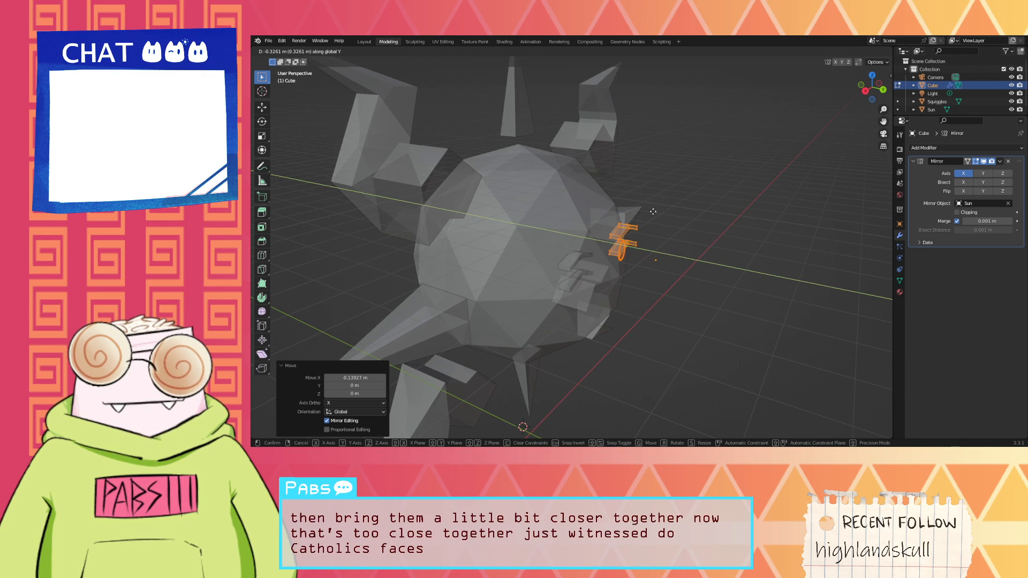
left_click(687, 229)
mouse_move(686, 230)
middle_mouse_down()
mouse_move(699, 216)
mouse_move(651, 209)
mouse_move(603, 259)
mouse_move(567, 265)
mouse_move(553, 283)
mouse_move(706, 228)
mouse_move(739, 204)
mouse_move(686, 222)
middle_mouse_up()
key("g")
key("y")
left_click(705, 217)
key("g")
key("y")
left_click(630, 246)
key("g")
key("y")
left_click(569, 266)
key("g")
key("y")
left_click(552, 279)
left_click(748, 214)
scroll(749, 214, "down", 2)
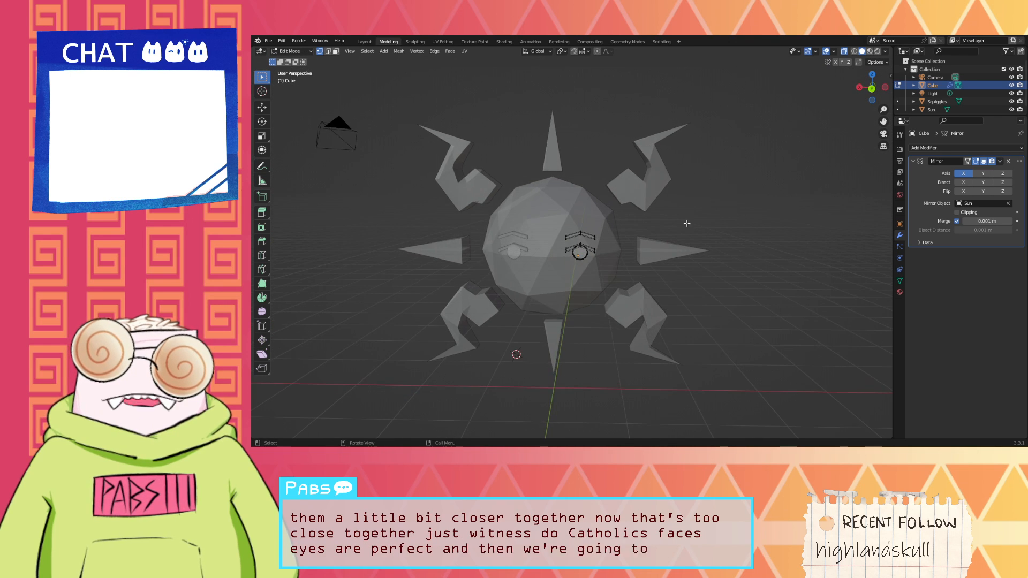
scroll(589, 248, "up", 3)
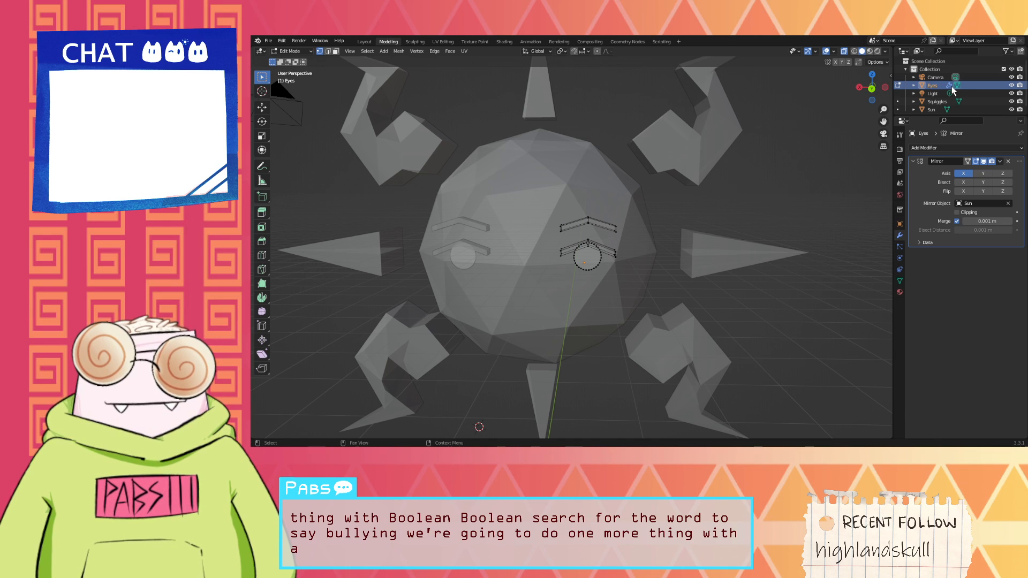
Step: Check which side of the textured sun the brows and eyes sit on in the shaded preview
left_click(537, 42)
left_click(505, 42)
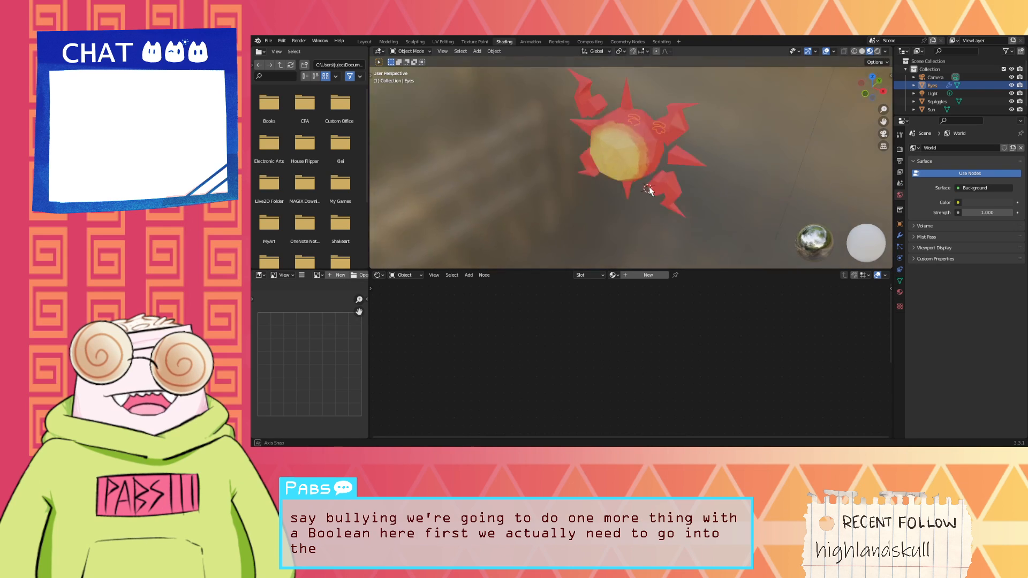
middle_click_drag(649, 186, 552, 171)
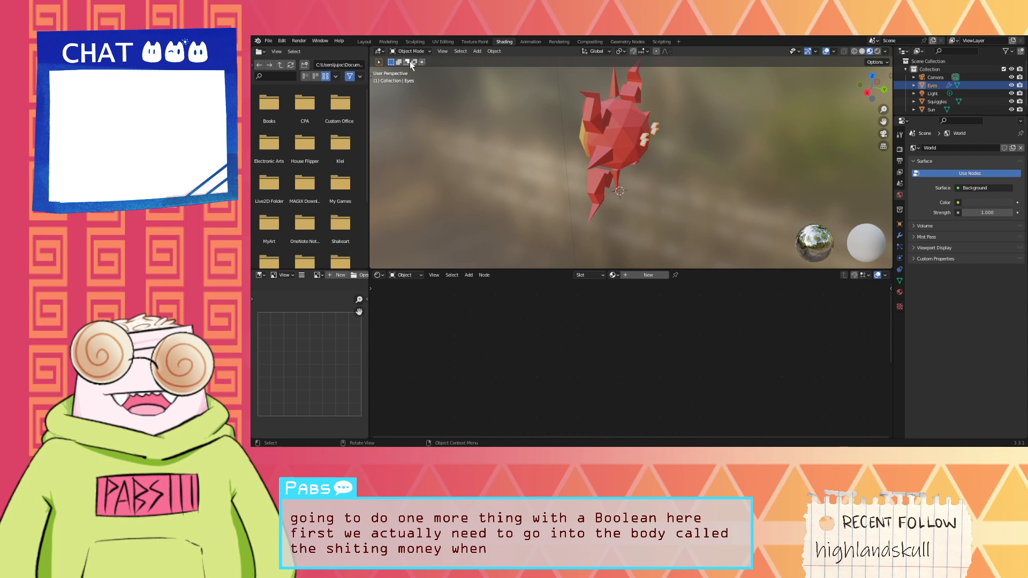
left_click(389, 42)
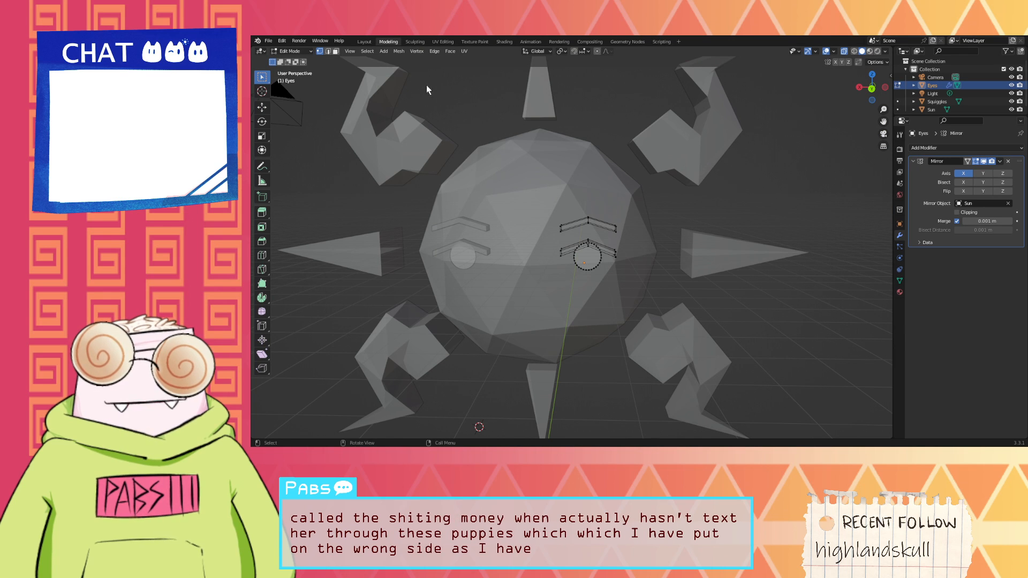
Step: Select all the brow and eye geometry and move it about 2 m along negative Y to the sun's opposite side
key("KP_1")
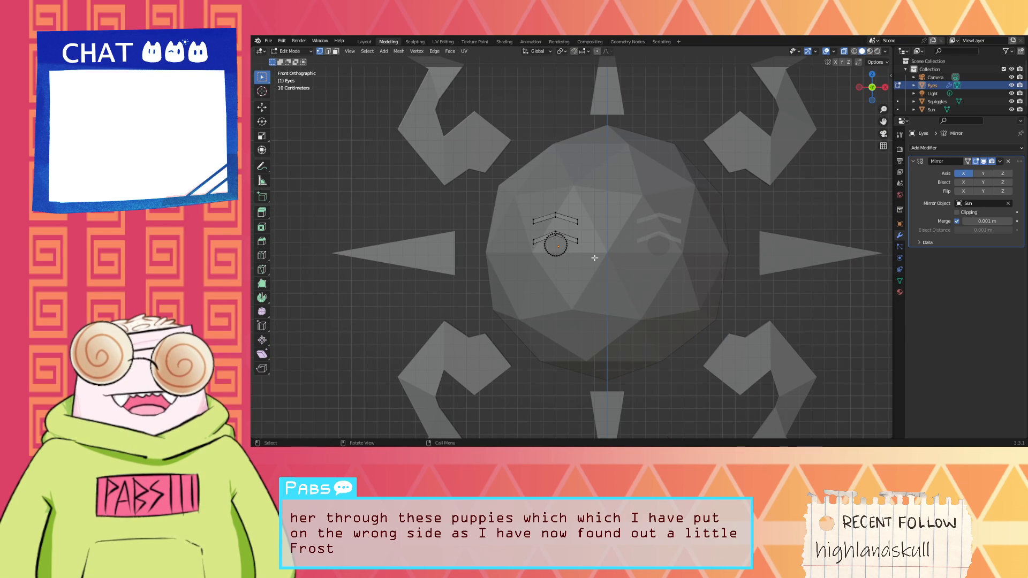
left_click_drag(589, 265, 511, 192)
key("g")
key("y")
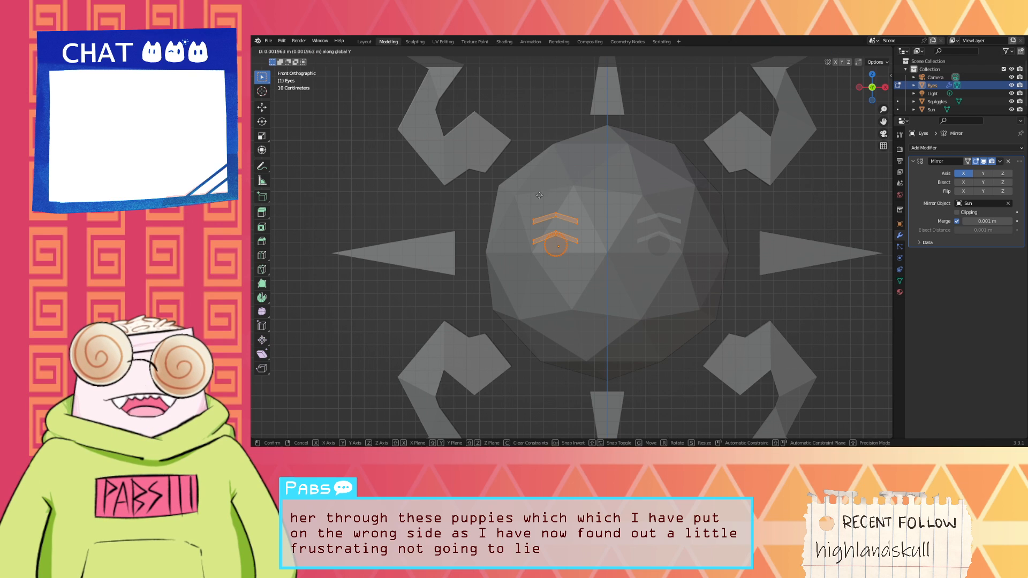
right_click(602, 239)
middle_click_drag(602, 239, 687, 267)
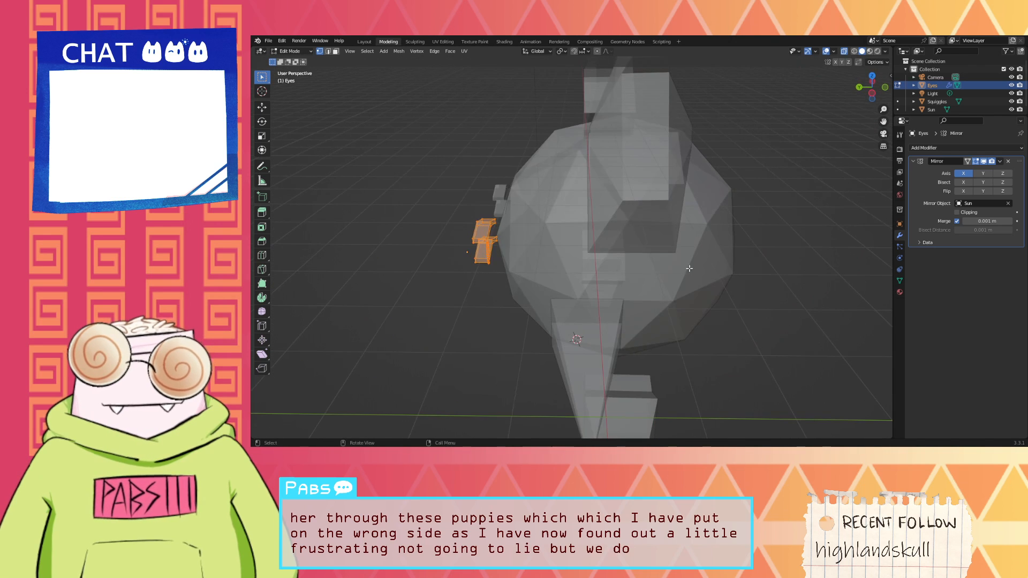
key("g")
key("y")
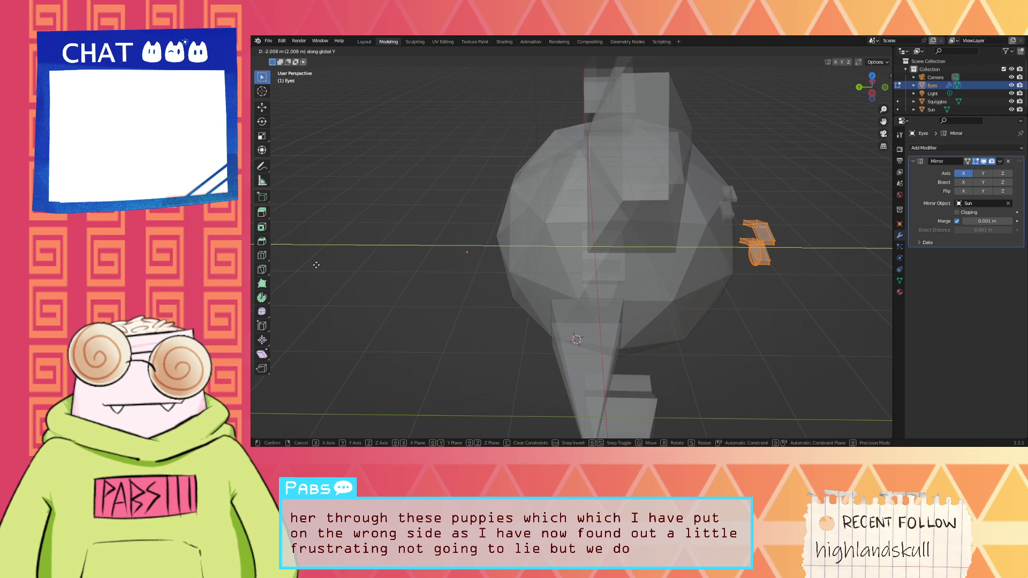
left_click(308, 265)
Step: Examine the placement of the brows and eyes on the sun's textured yellow face
middle_click_drag(435, 238, 327, 123)
left_click(443, 42)
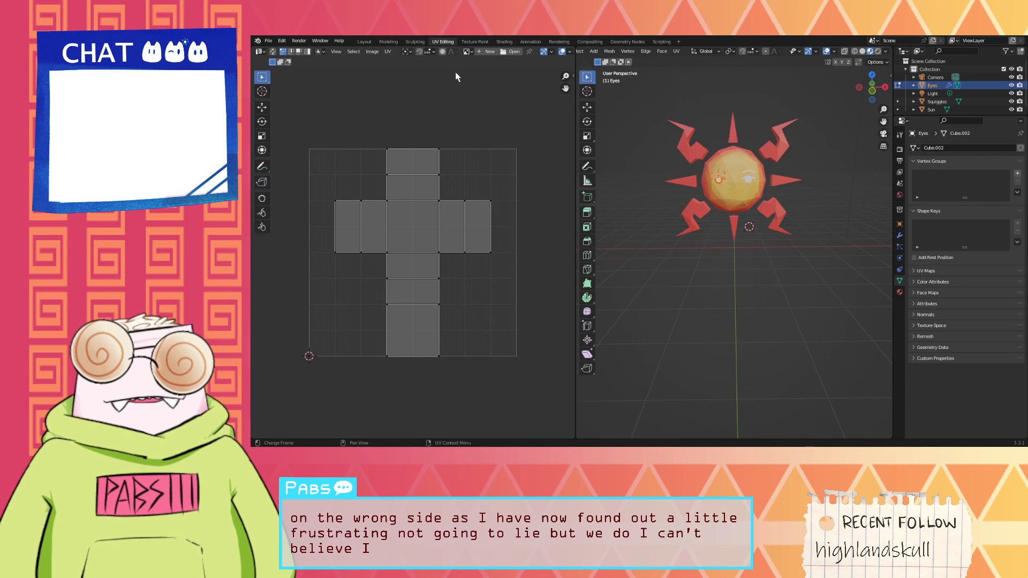
middle_click_drag(691, 160, 728, 155)
scroll(738, 159, "up", 5)
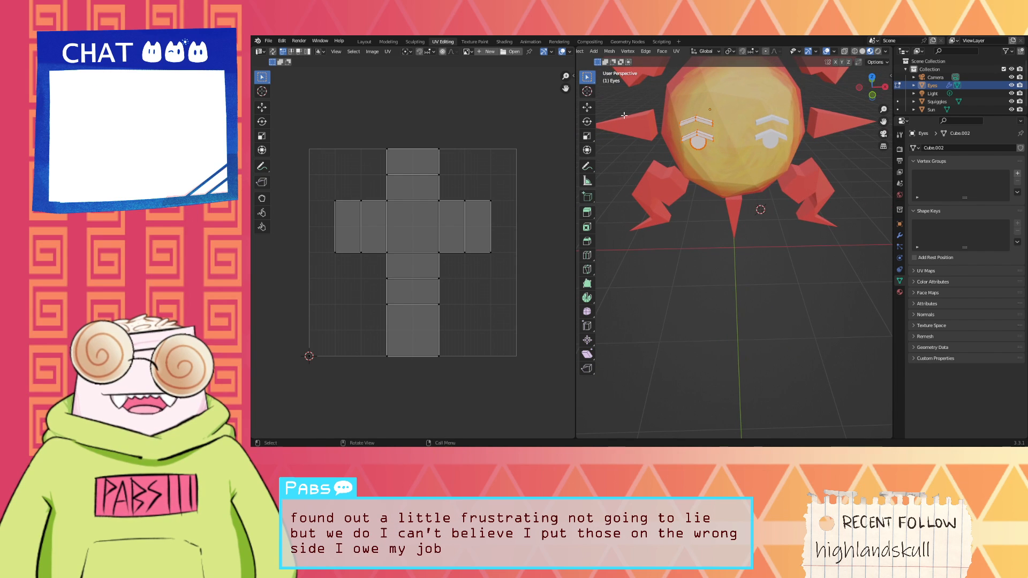
left_click(559, 42)
left_click(531, 42)
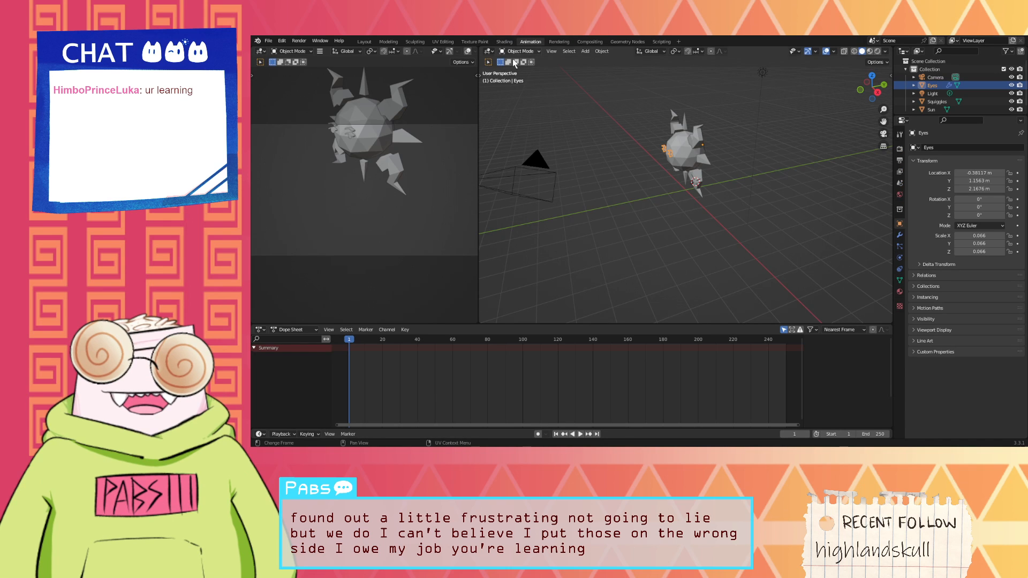
left_click(504, 42)
left_click(450, 42)
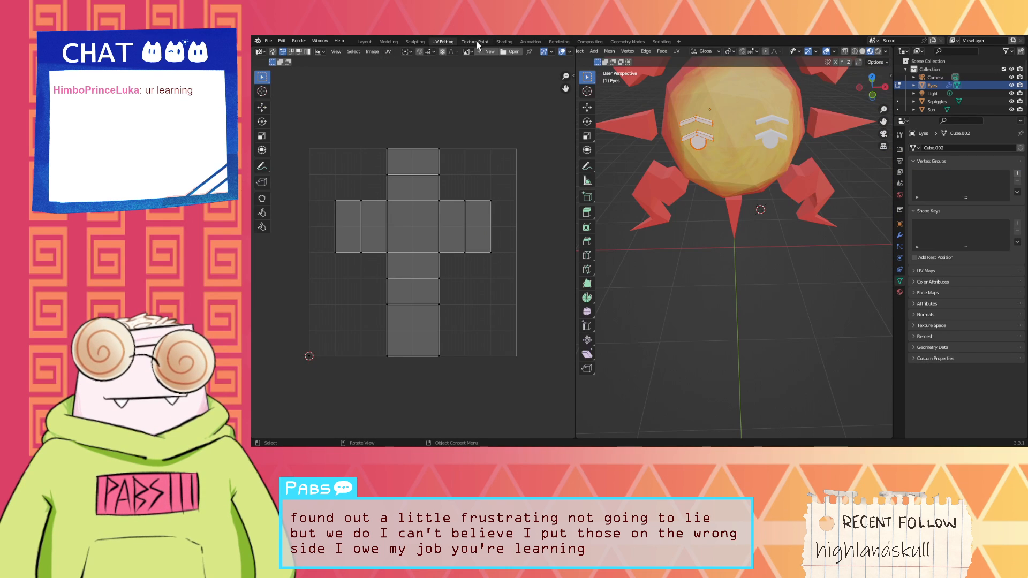
left_click(475, 42)
Step: Create a new material for the Eyes object and set its base color to dark brown (H 0.016, S 0.928, V 0.032)
left_click(504, 42)
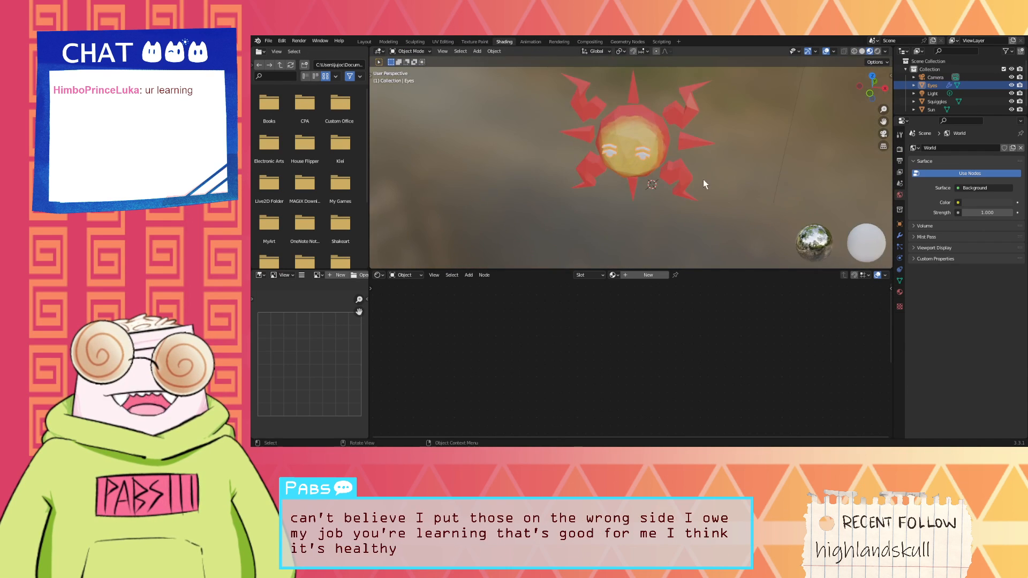
scroll(651, 147, "up", 3)
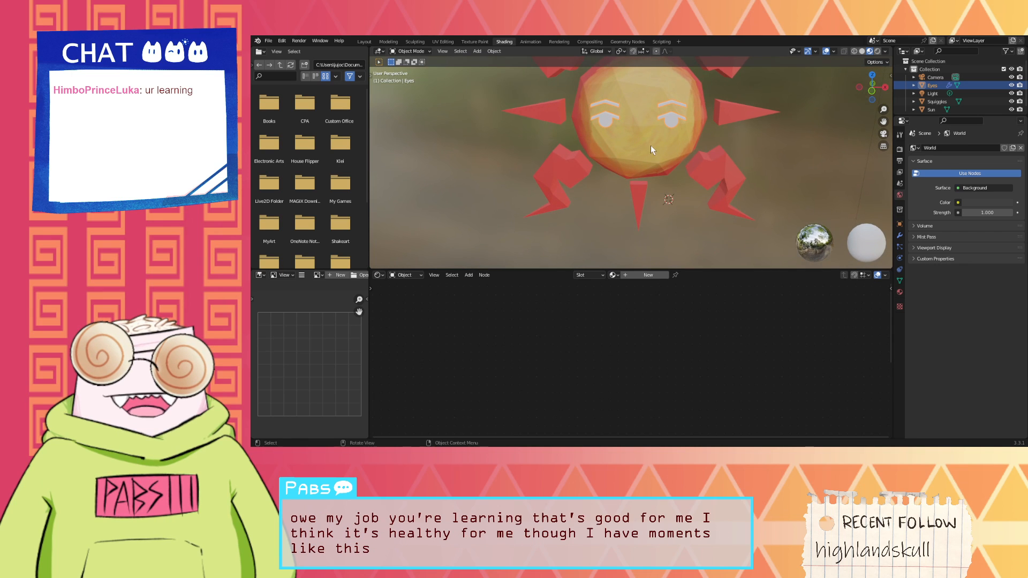
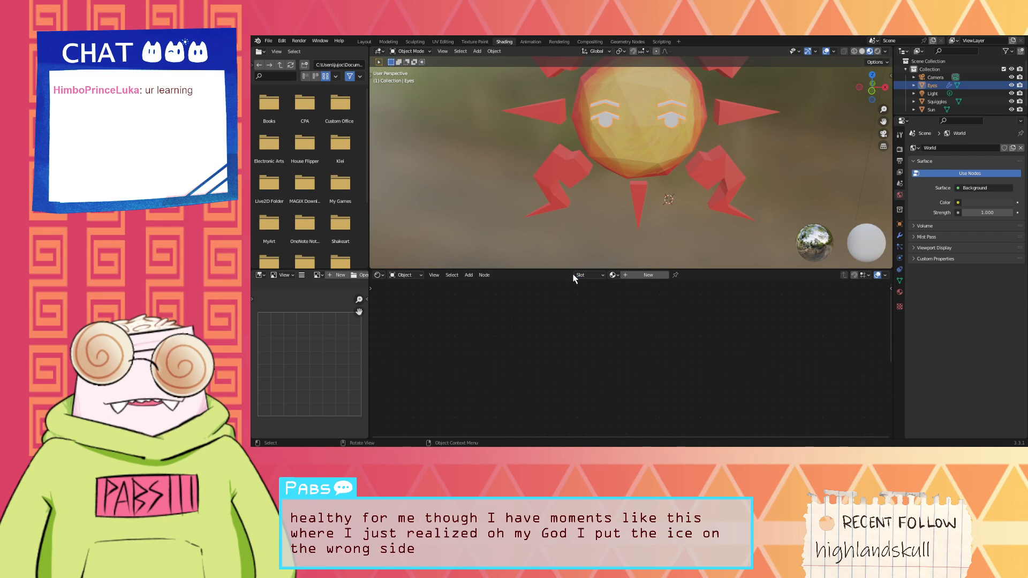
left_click(629, 276)
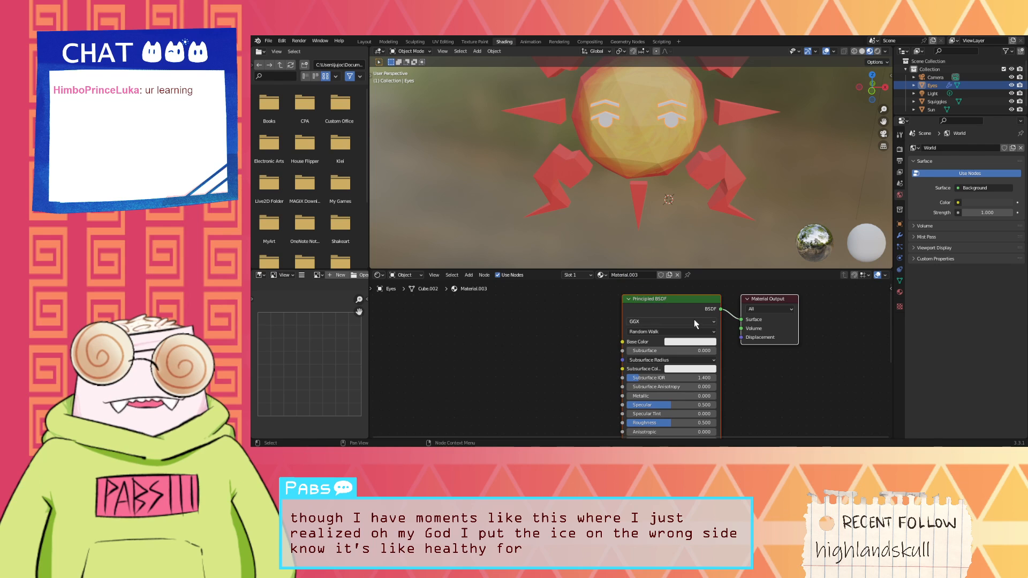
left_click(698, 343)
left_click_drag(707, 273, 694, 280)
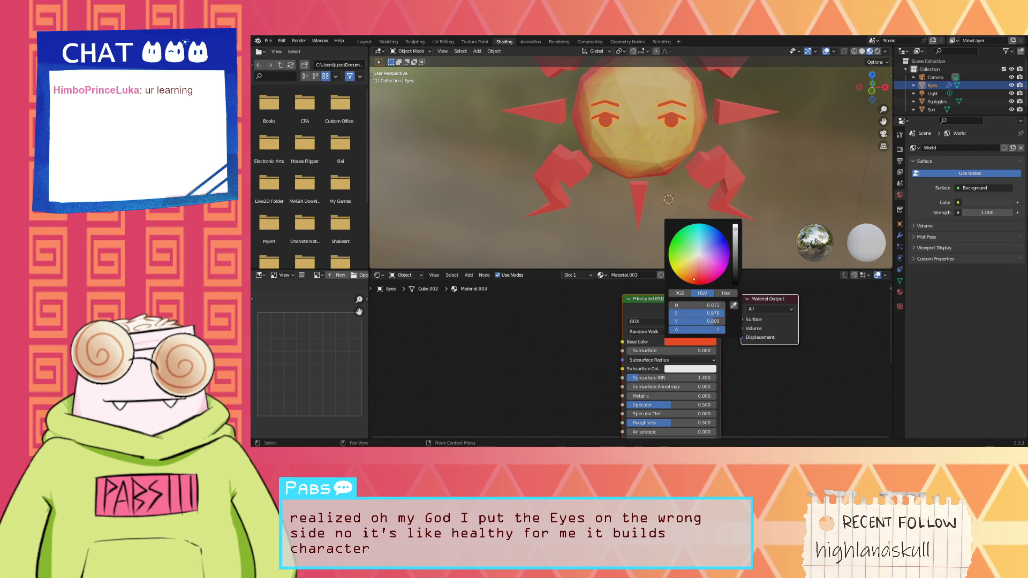
left_click_drag(738, 241, 735, 273)
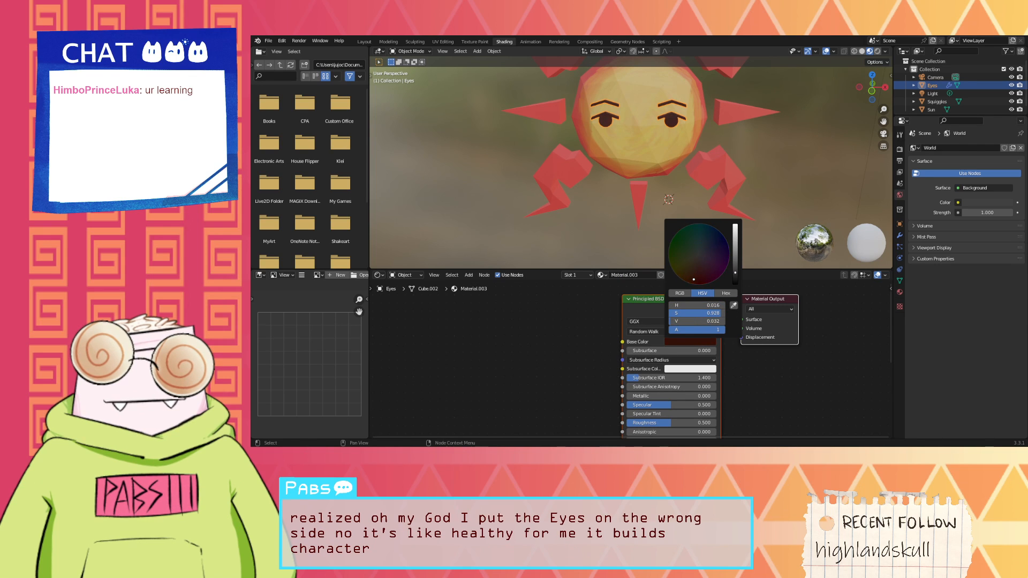
mouse_move(774, 194)
middle_mouse_down()
mouse_move(725, 200)
mouse_move(702, 220)
mouse_move(755, 200)
middle_mouse_up()
Step: Add a new cube in Object Mode and scale it uniformly to about 0.492
left_click(424, 42)
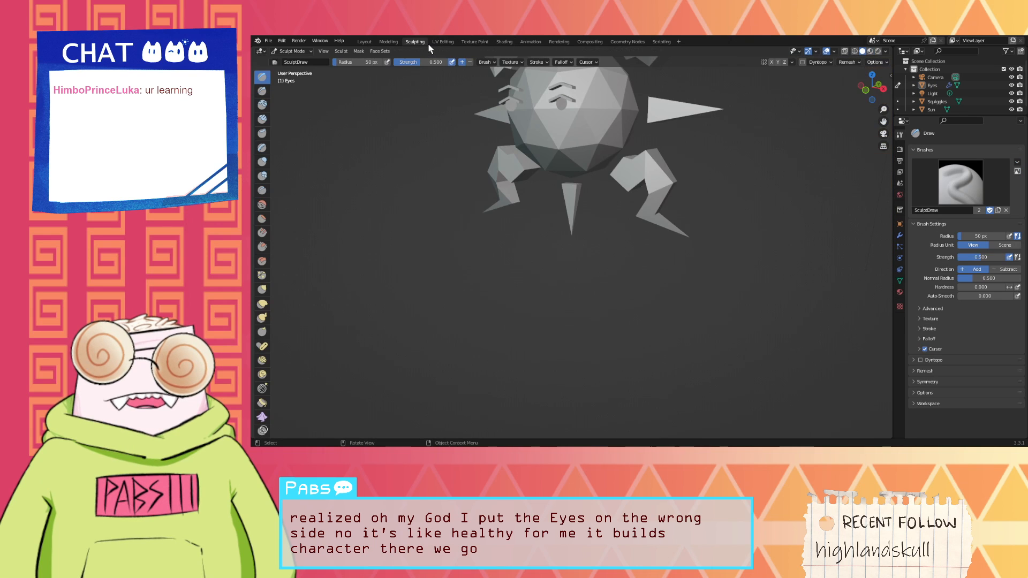
middle_click_drag(540, 144, 558, 151)
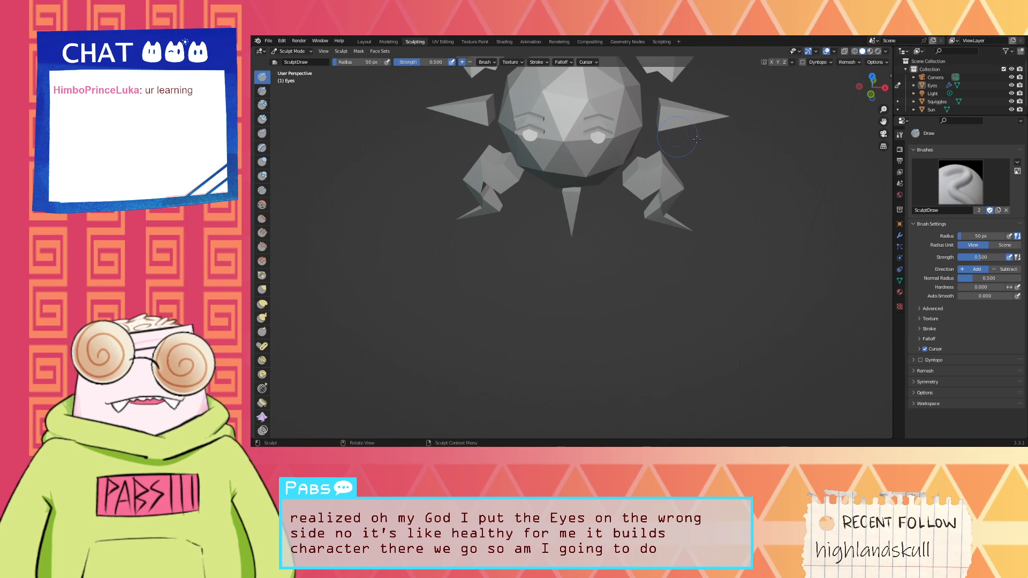
left_click(389, 42)
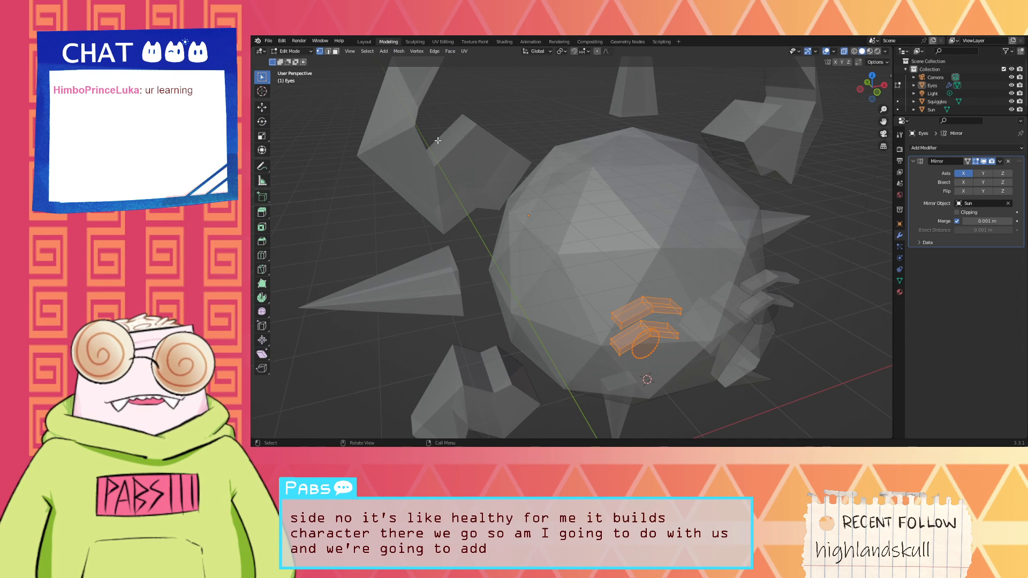
key("Tab")
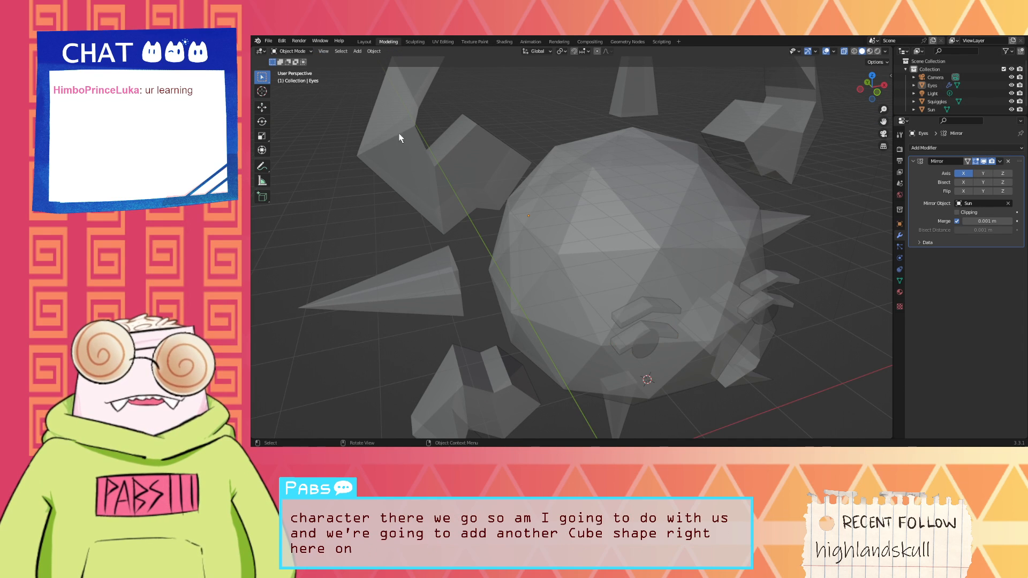
scroll(402, 137, "down", 3)
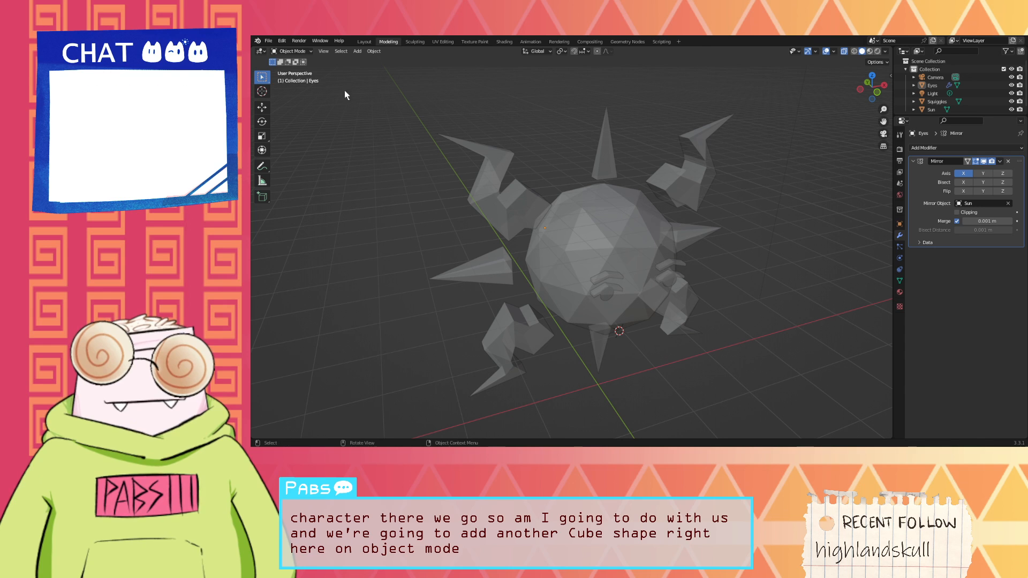
left_click(358, 51)
mouse_move(369, 61)
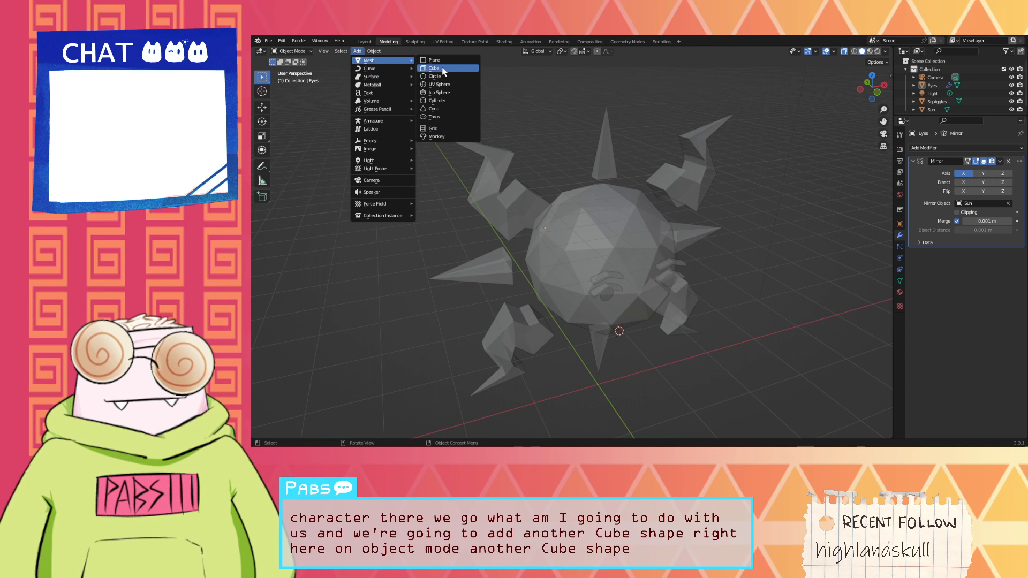
left_click(429, 68)
middle_click_drag(587, 172, 553, 155)
middle_click_drag(624, 179, 493, 202)
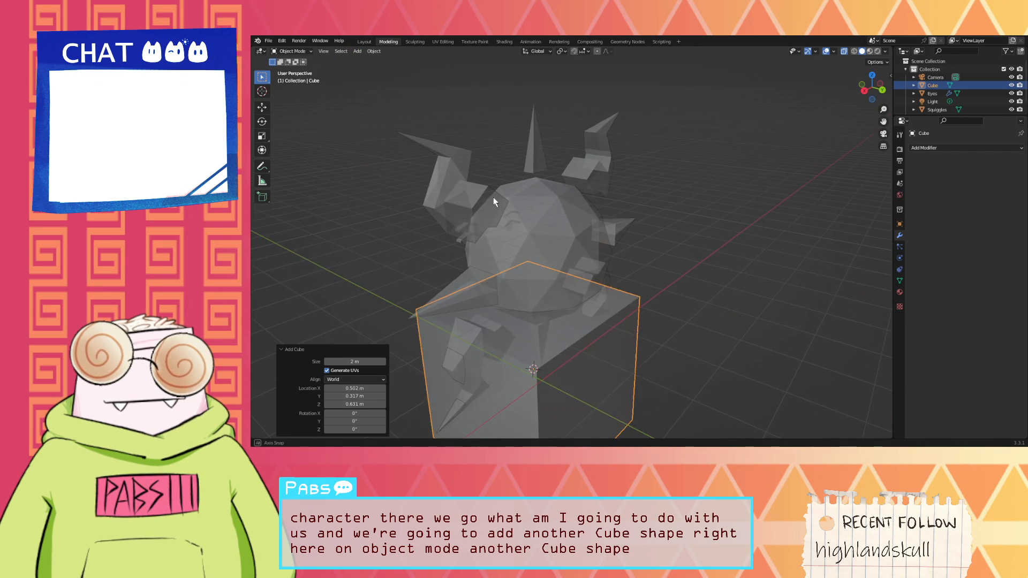
key("s")
left_click(512, 291)
Step: Move the new cube about 1.69 m along negative Y, in front of the sun
key("g")
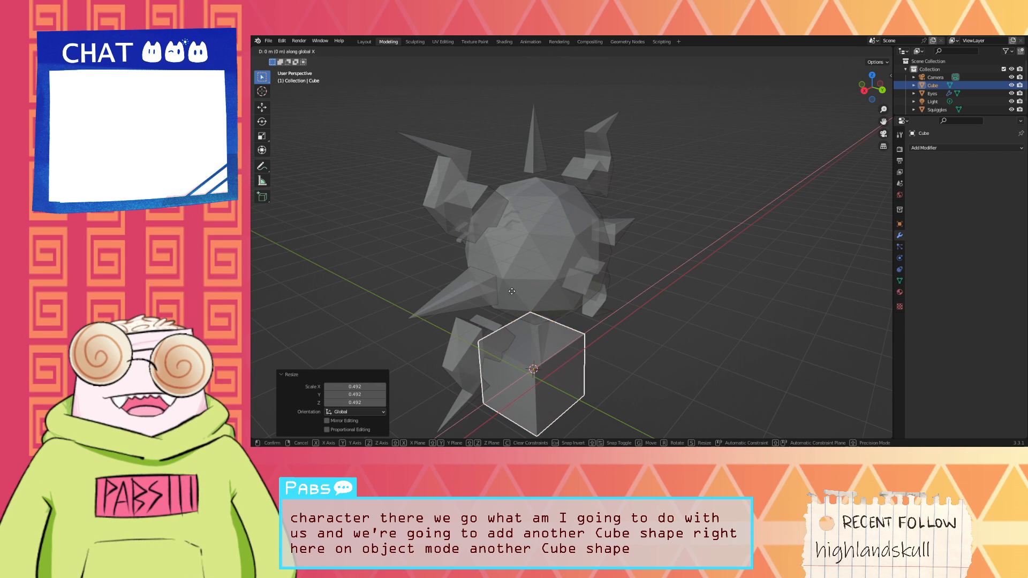
key("x")
left_click(471, 291)
middle_click_drag(472, 291, 599, 273)
middle_click_drag(686, 276, 755, 282)
key("g")
key("Escape")
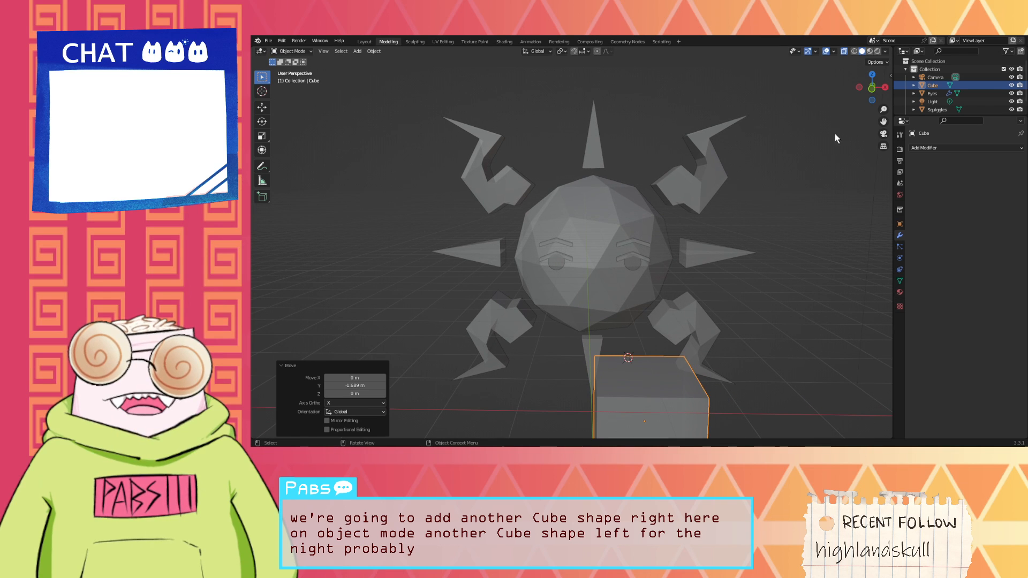
Step: Cut and mirror the cube across the X axis with AutoMirror, using Positive orientation
left_click(886, 52)
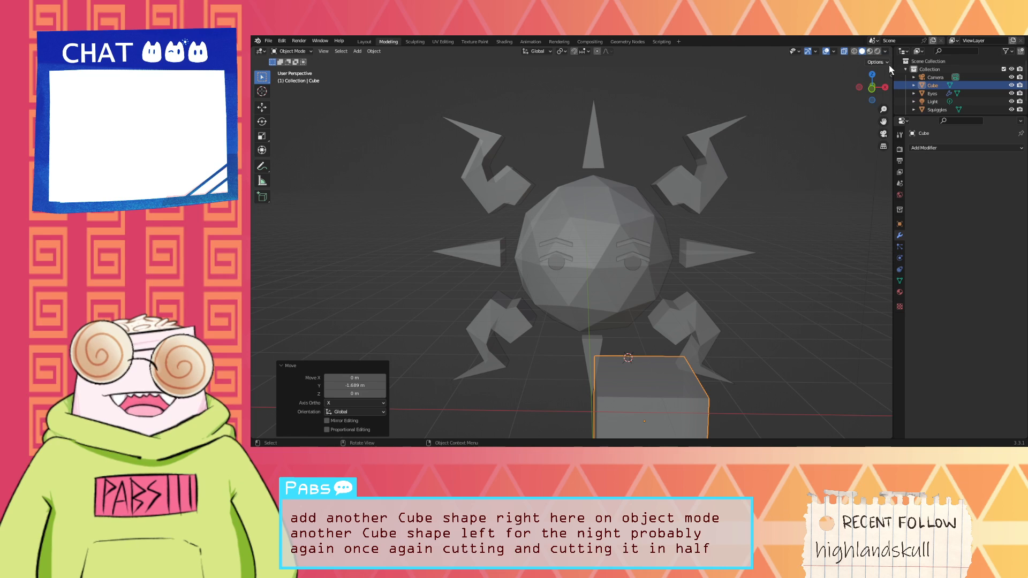
left_click(889, 76)
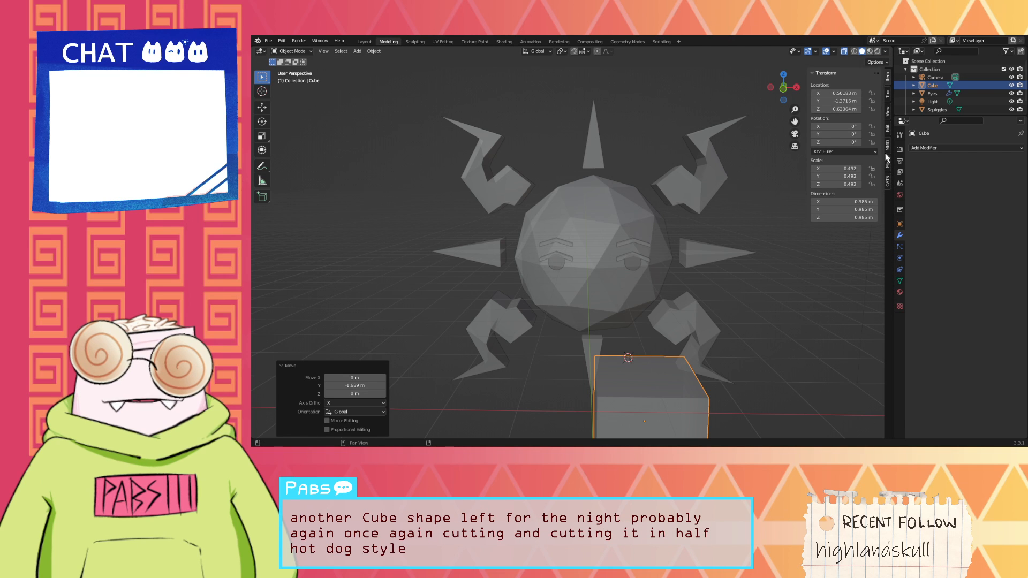
left_click(888, 114)
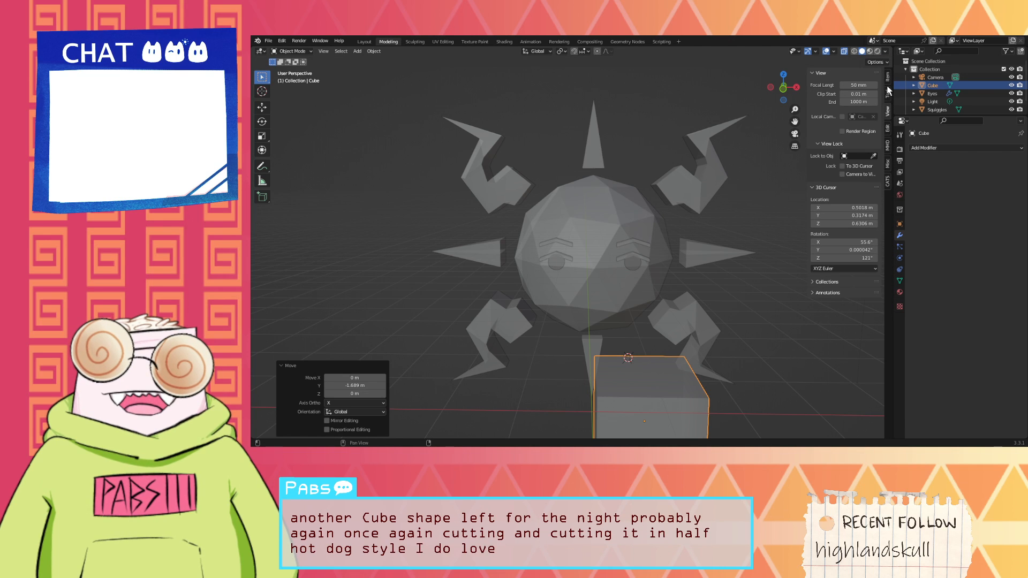
left_click(888, 128)
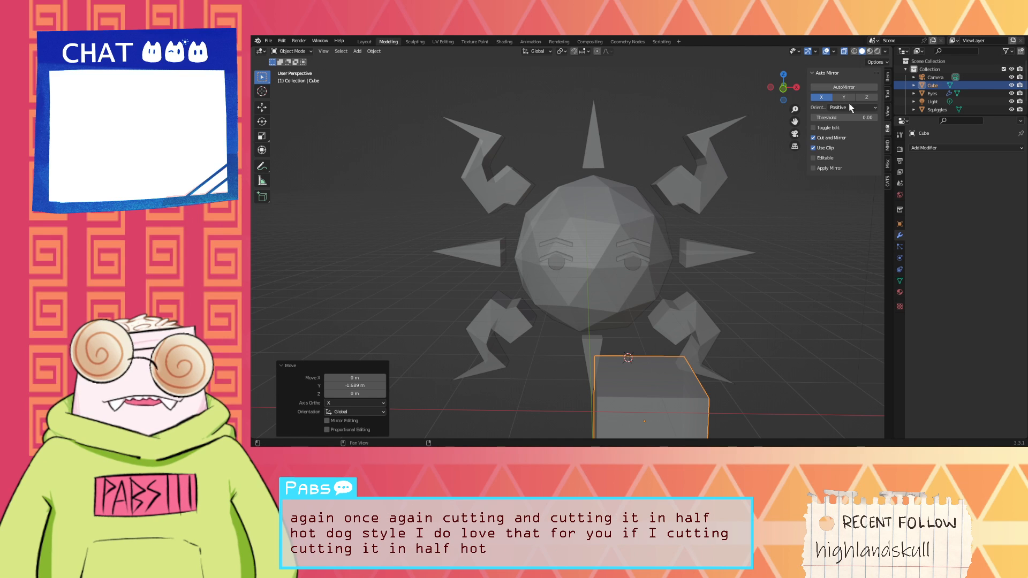
left_click(844, 87)
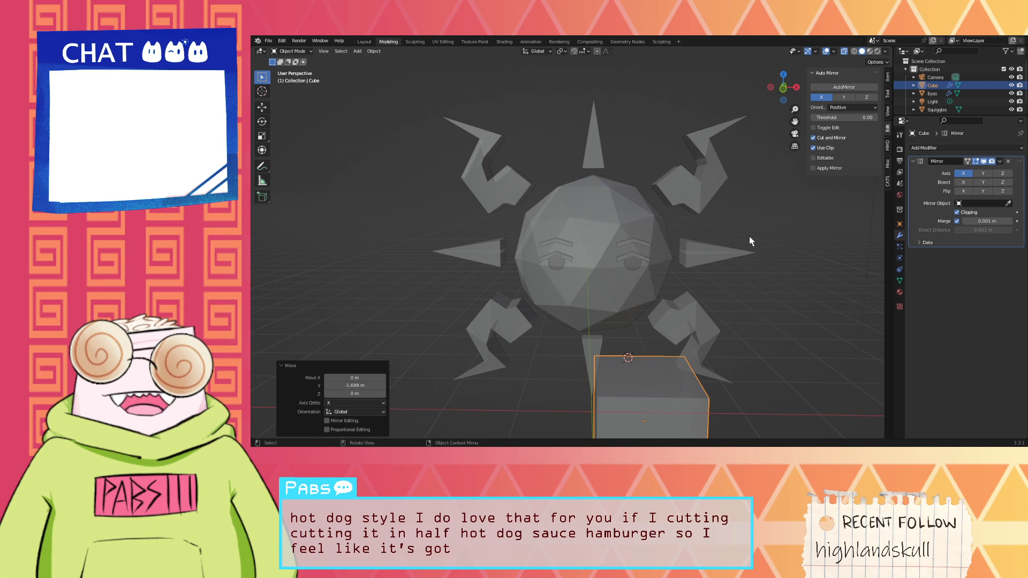
Step: Set Sun as the mirror object of the cube's Mirror modifier
key("g")
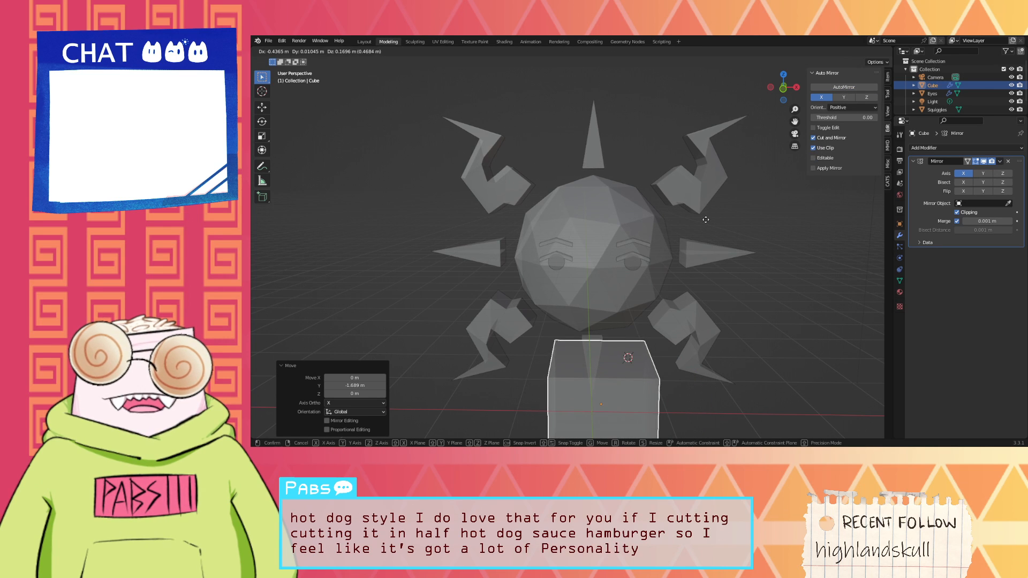
left_click(744, 236)
left_click(979, 203)
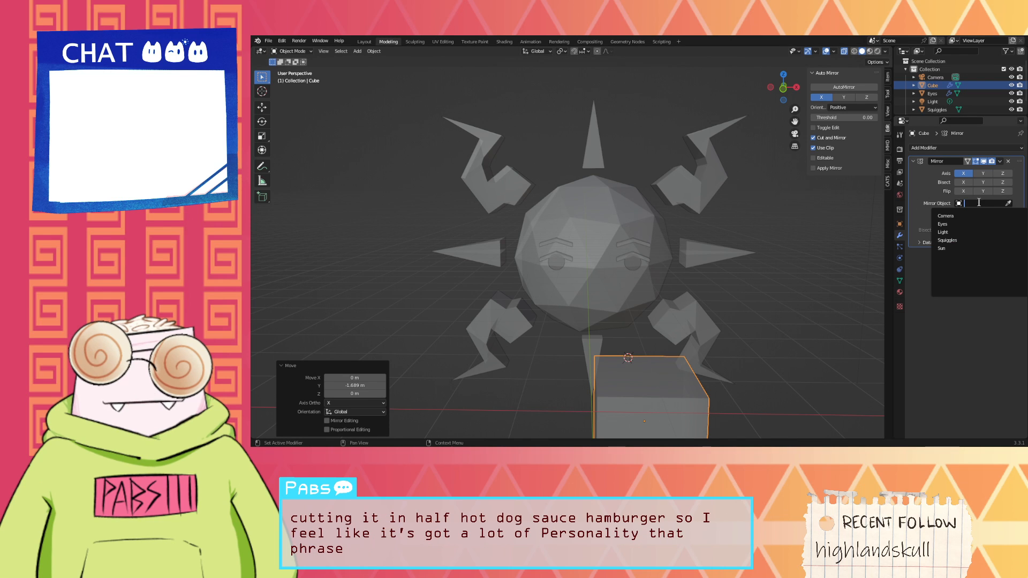
left_click(942, 249)
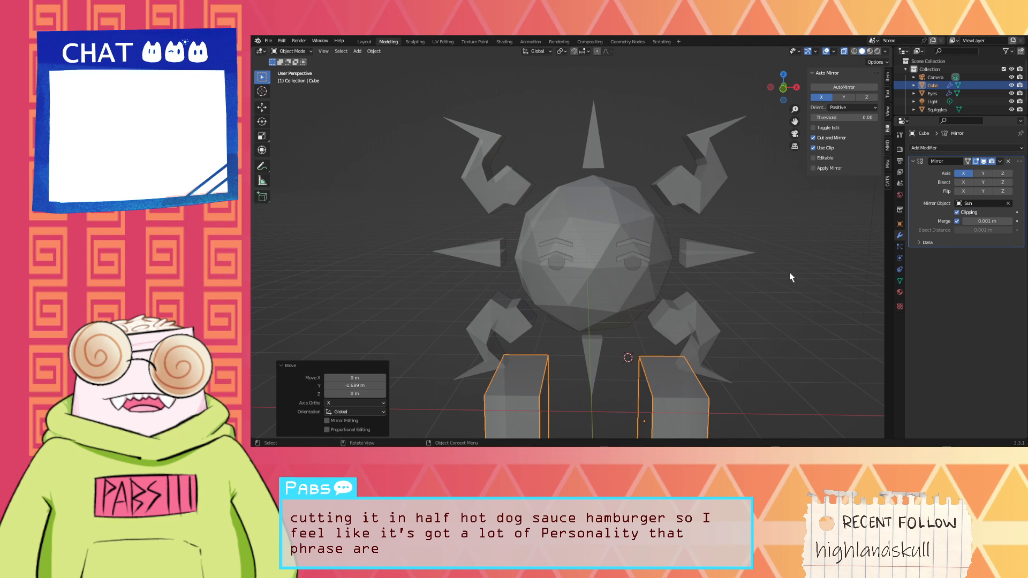
Step: Move the cube about 0.556 m along negative X, bringing its mirrored halves together under the sun
scroll(788, 271, "down", 3)
key("g")
key("x")
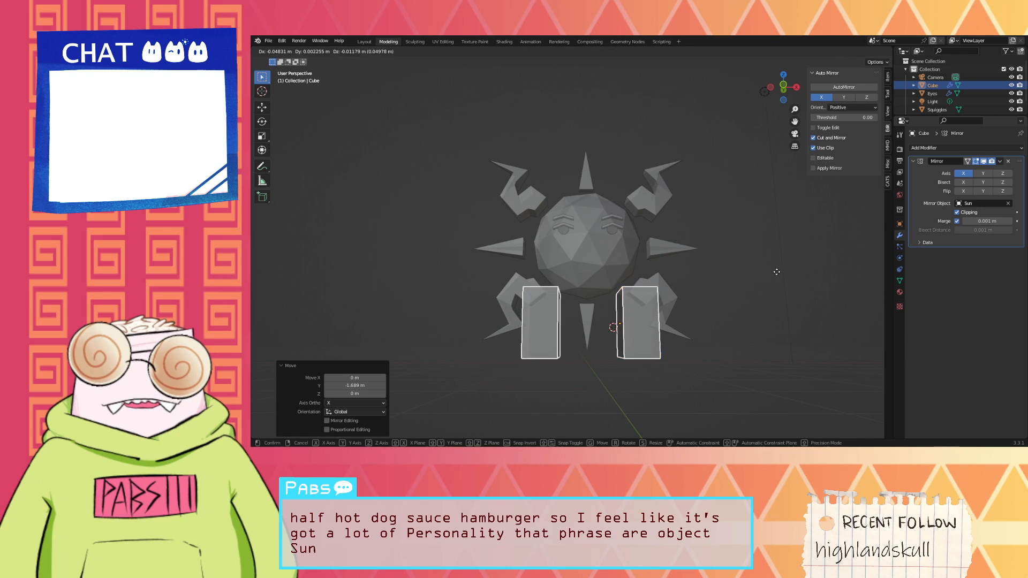
left_click(743, 280)
left_click(957, 212)
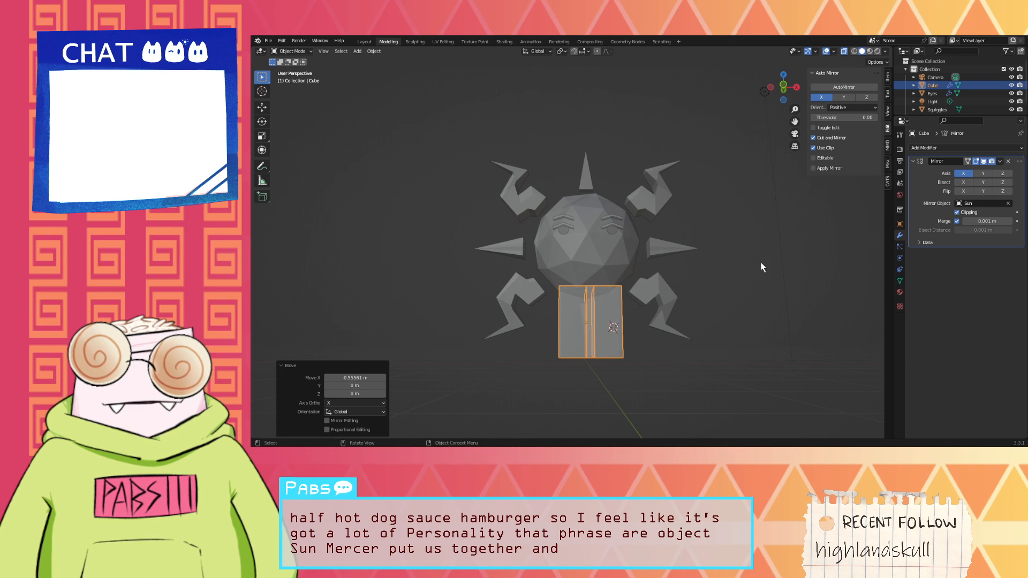
middle_click_drag(763, 268, 758, 278)
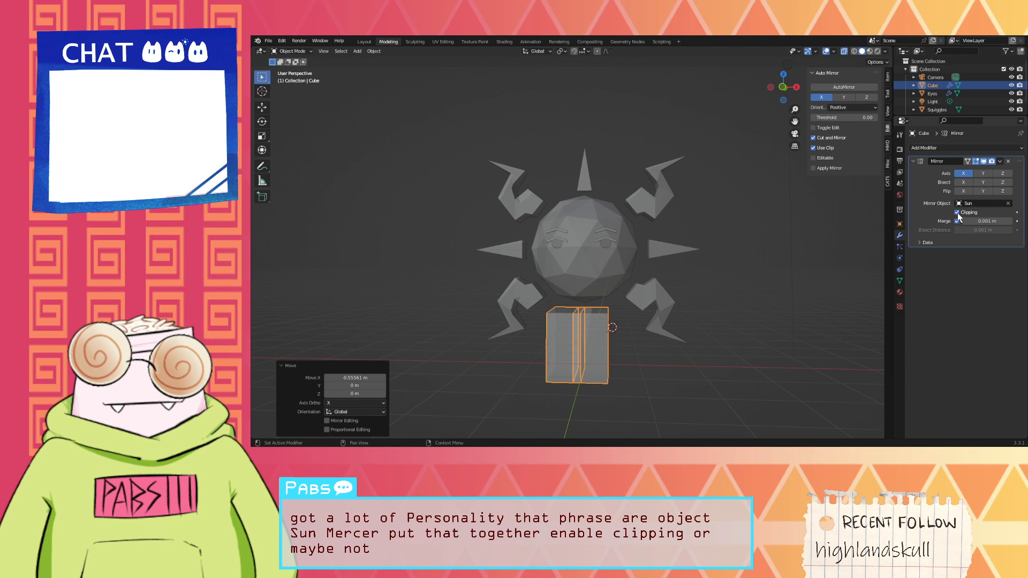
Step: Reselect the cube and move it along positive X so its mirrored halves separate
left_click(815, 260)
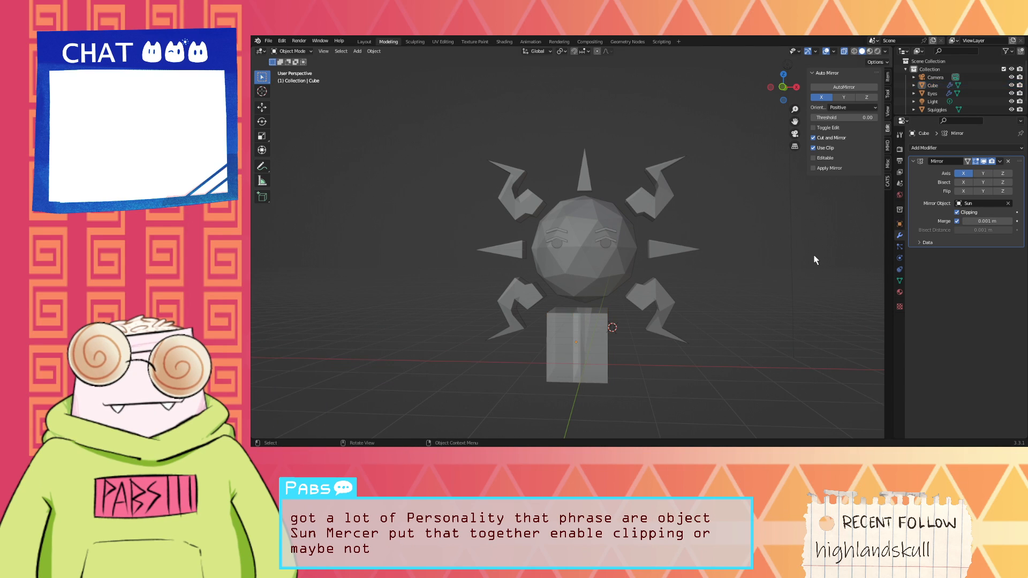
key("a")
left_click(679, 381)
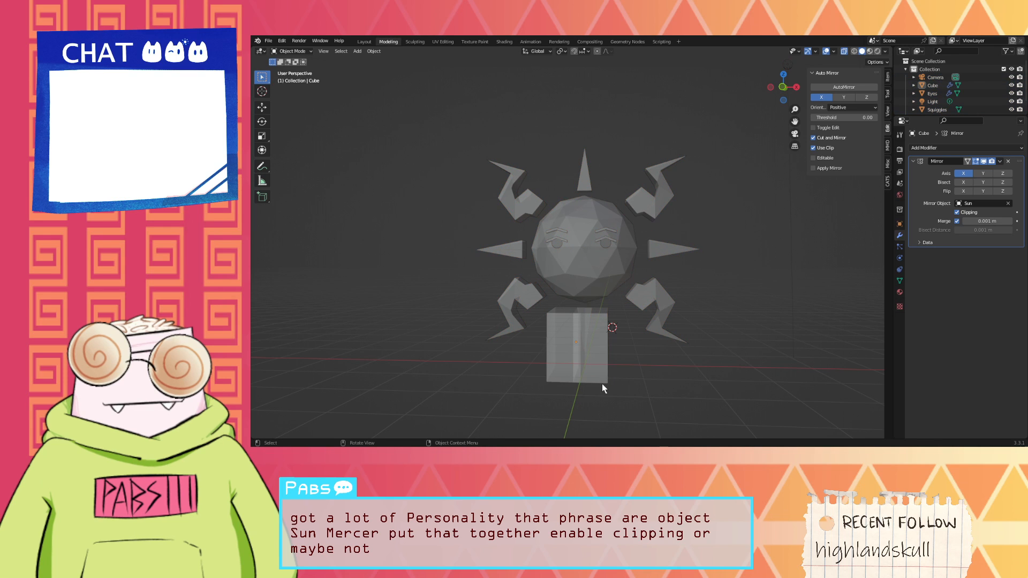
left_click(605, 370)
key("g")
key("x")
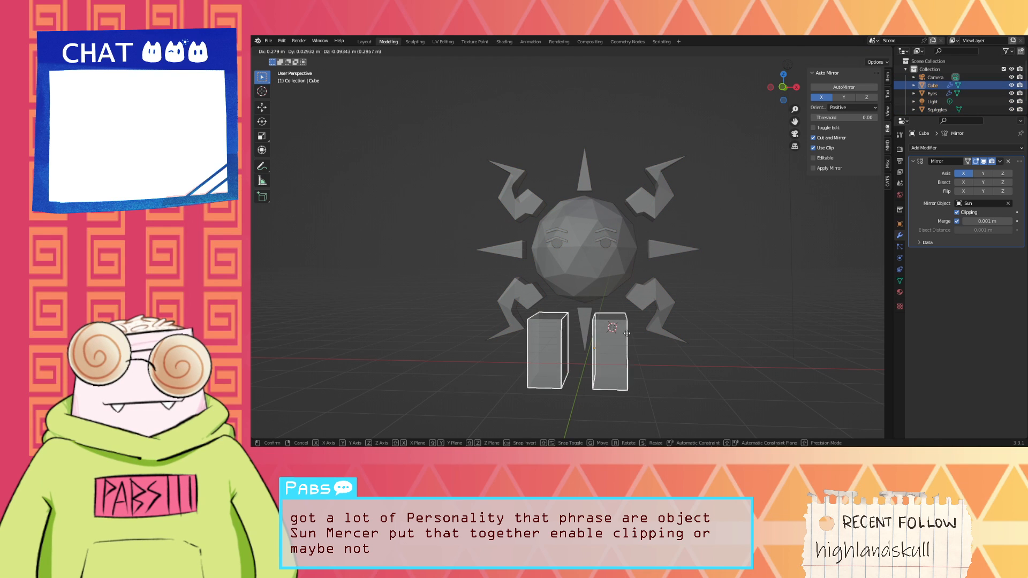
left_click(593, 295)
Step: Select the cube's whole mesh in Edit Mode and move it about 0.298 m along negative X to the mirror line
key("Tab")
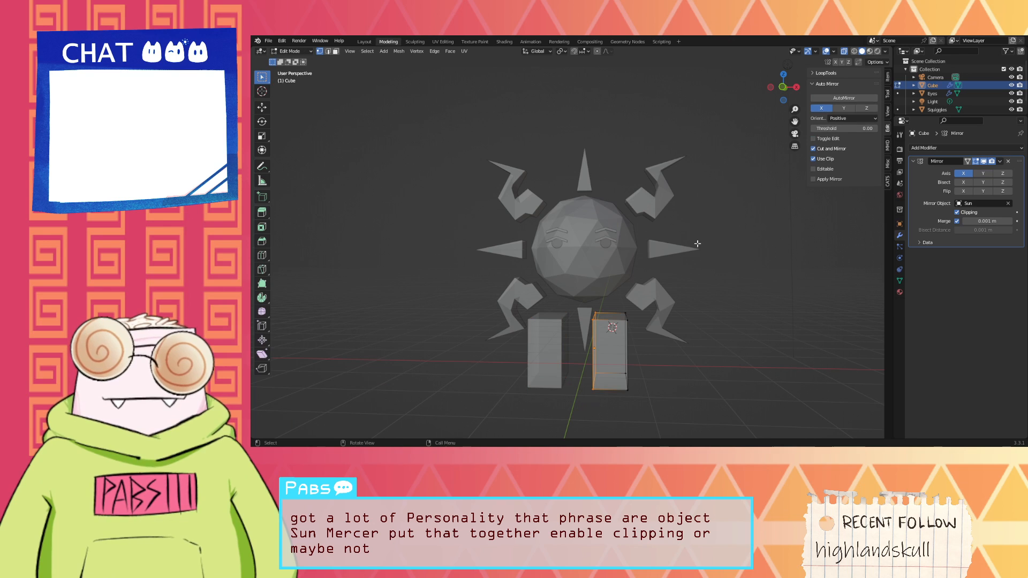
left_click_drag(650, 416, 558, 281)
key("g")
key("x")
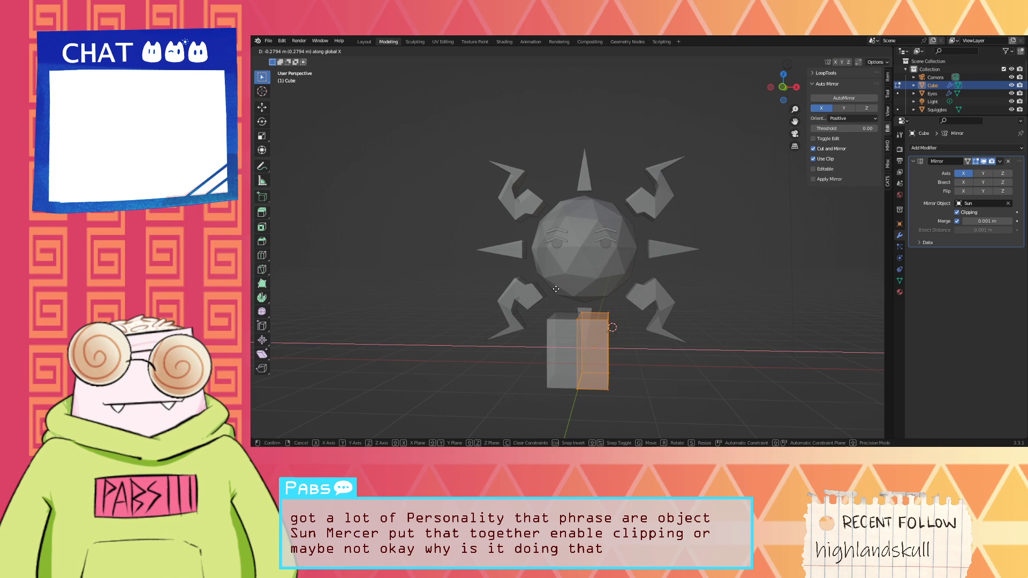
left_click(555, 289)
middle_click_drag(555, 290, 610, 288)
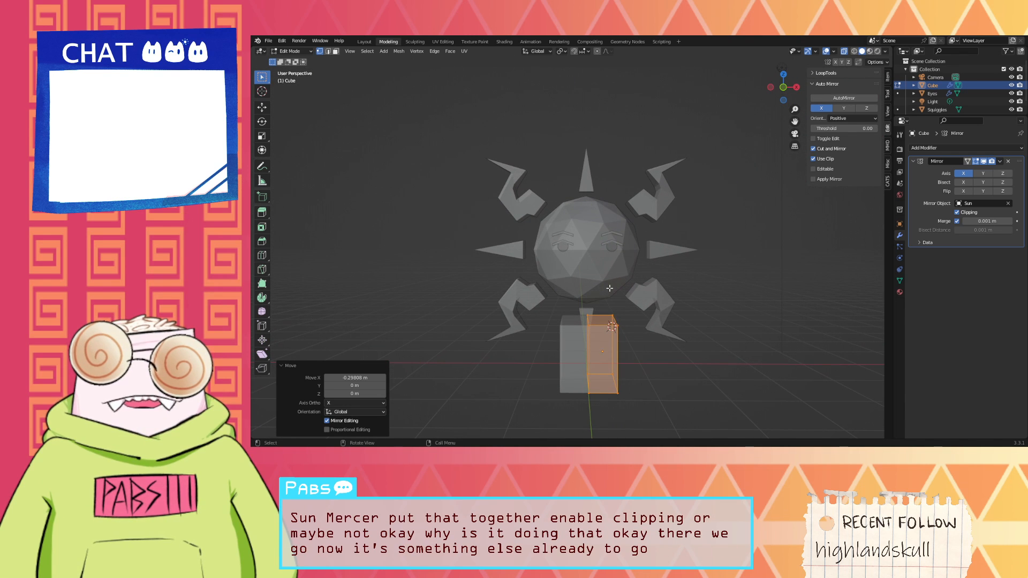
Step: Add a single centred vertical loop cut through the front of the half cube
key("ctrl+r")
left_click(610, 325)
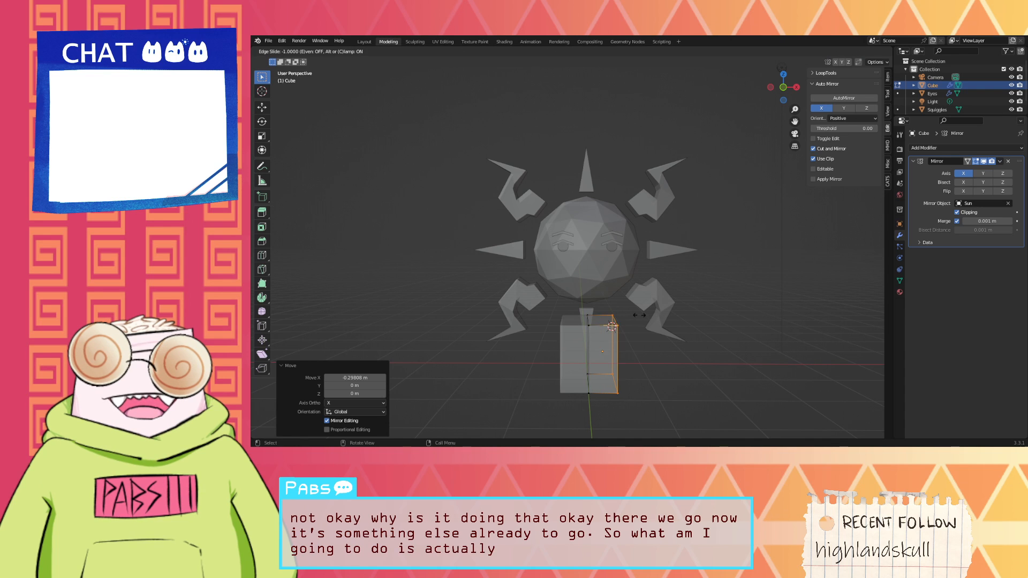
right_click(673, 317)
middle_click_drag(674, 316, 667, 302)
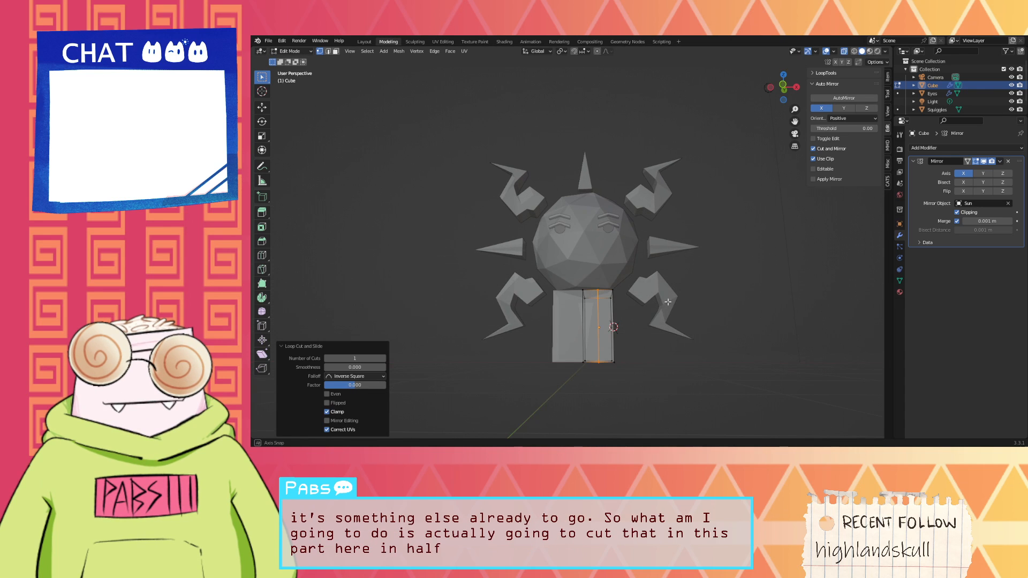
Step: Lower the upper vertices of the loop cut about 0.106 m along Z, forming a V-shaped notch
scroll(613, 280, "up", 2)
left_click(613, 312)
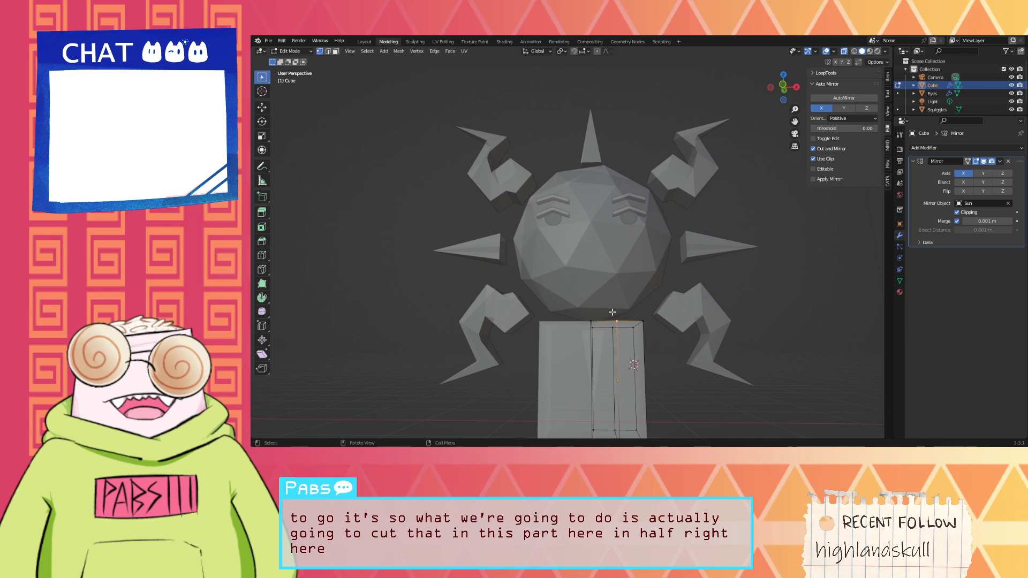
left_click_drag(622, 341, 621, 342)
key("g")
key("x")
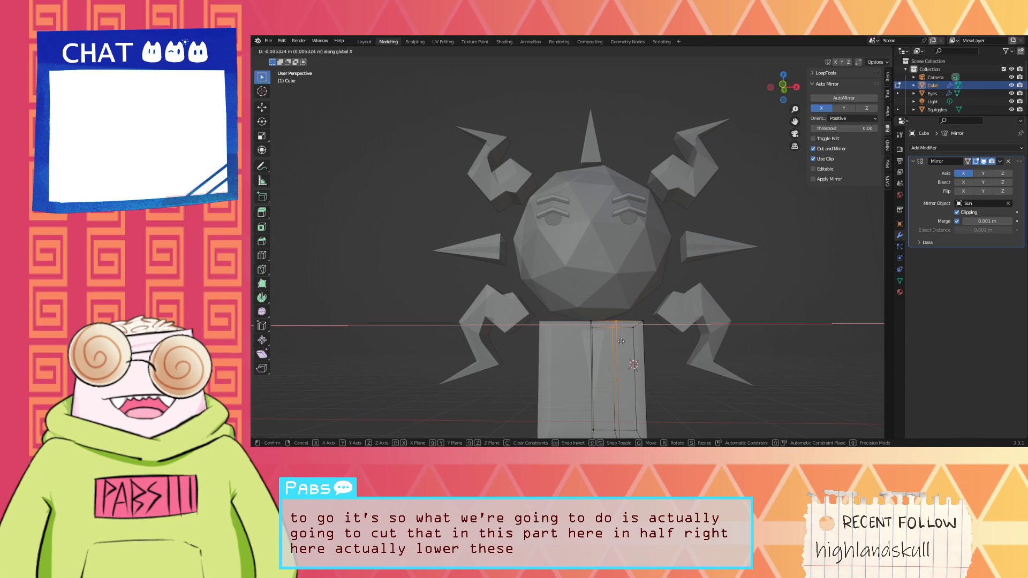
key("x")
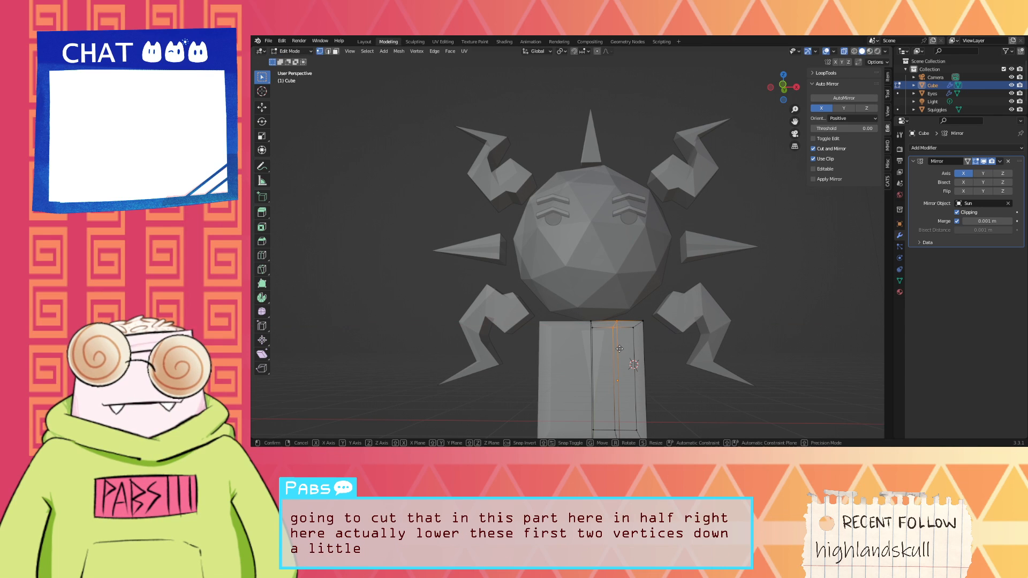
key("z")
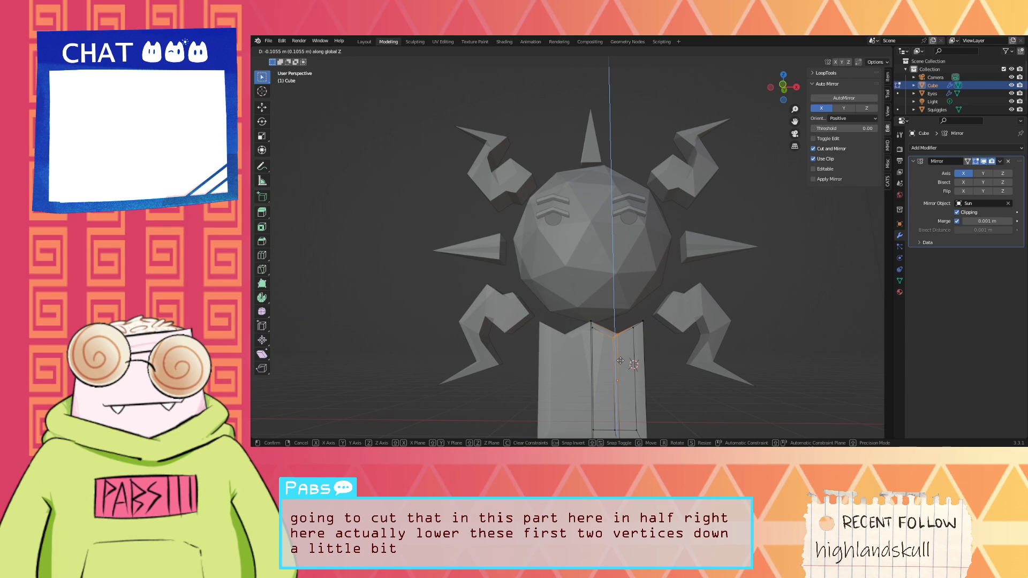
left_click(620, 360)
Step: Lower the bottom vertices of the loop cut about 0.1 m along Z to match the upper V shape
scroll(660, 334, "down", 1)
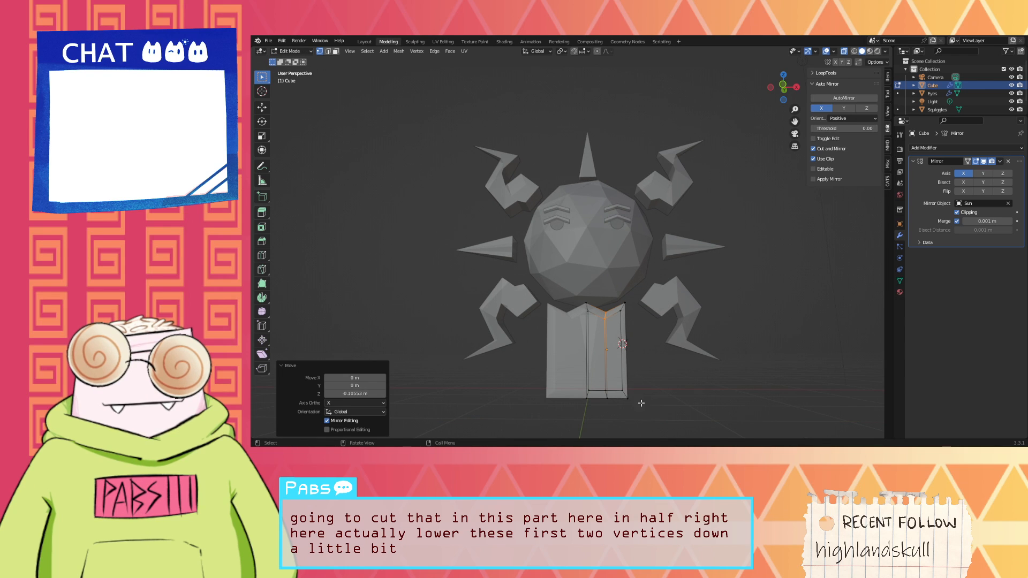
left_click_drag(617, 390, 617, 391)
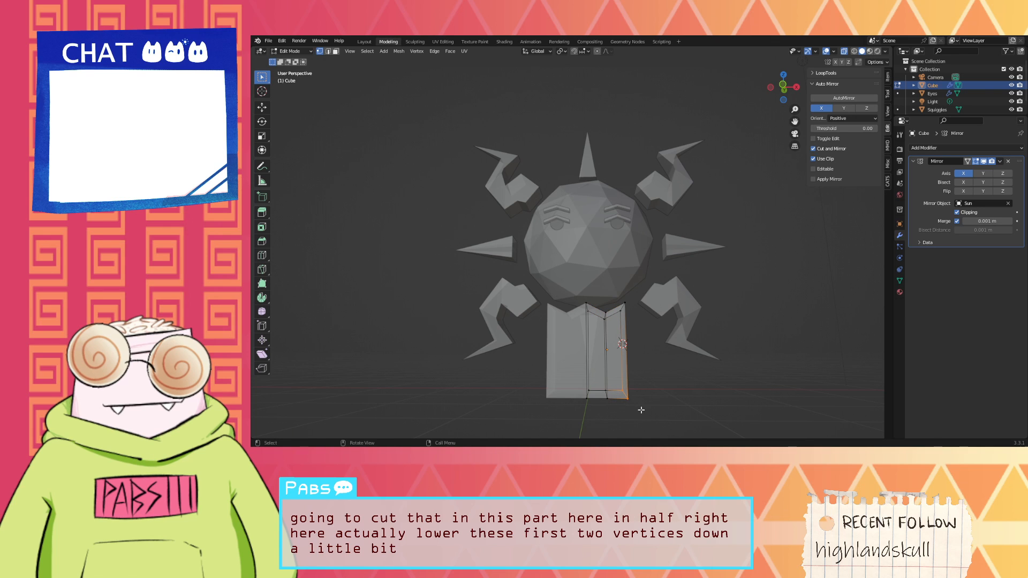
left_click(608, 405)
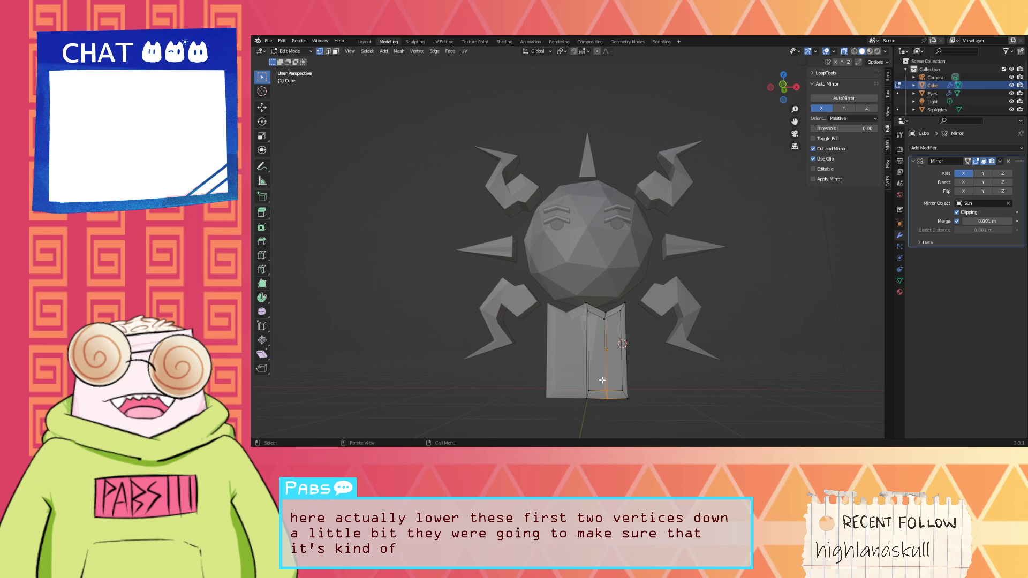
key("g")
key("z")
key("z")
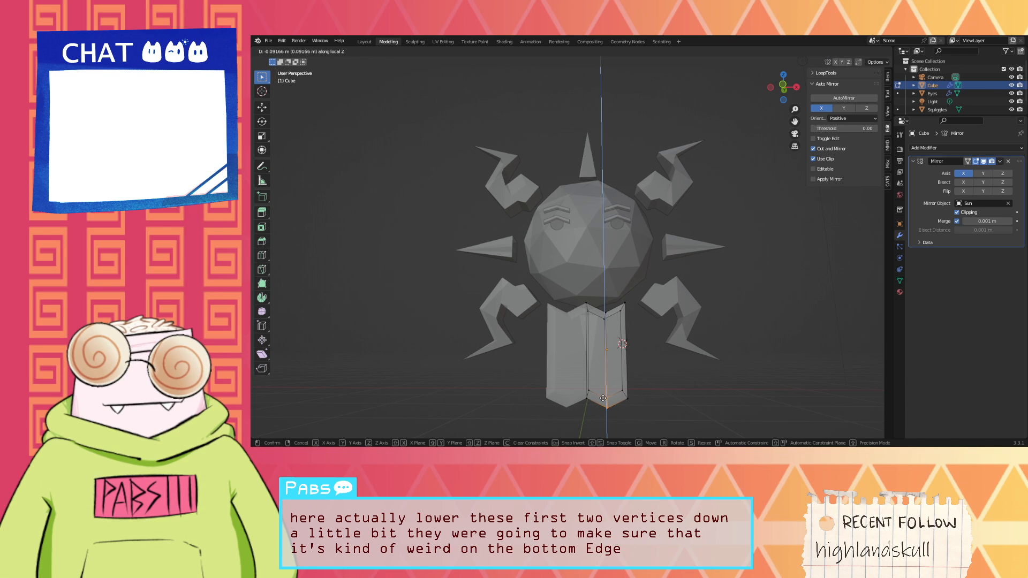
left_click(604, 402)
Step: Raise all the bottom vertices of the half cube about 0.9 m along Z, leaving a thin V-shaped strip
left_click_drag(649, 429, 581, 398)
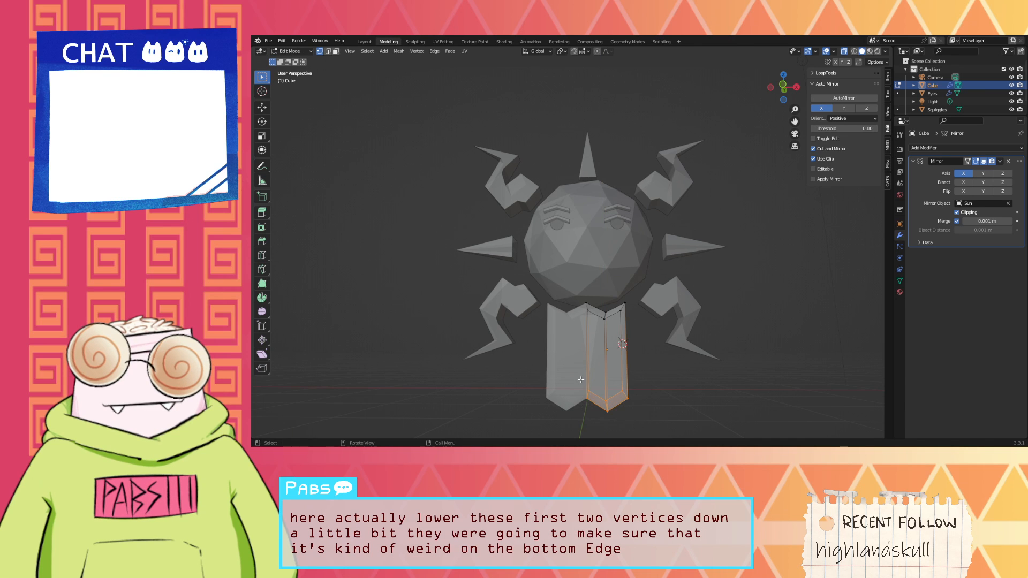
key("g")
key("x")
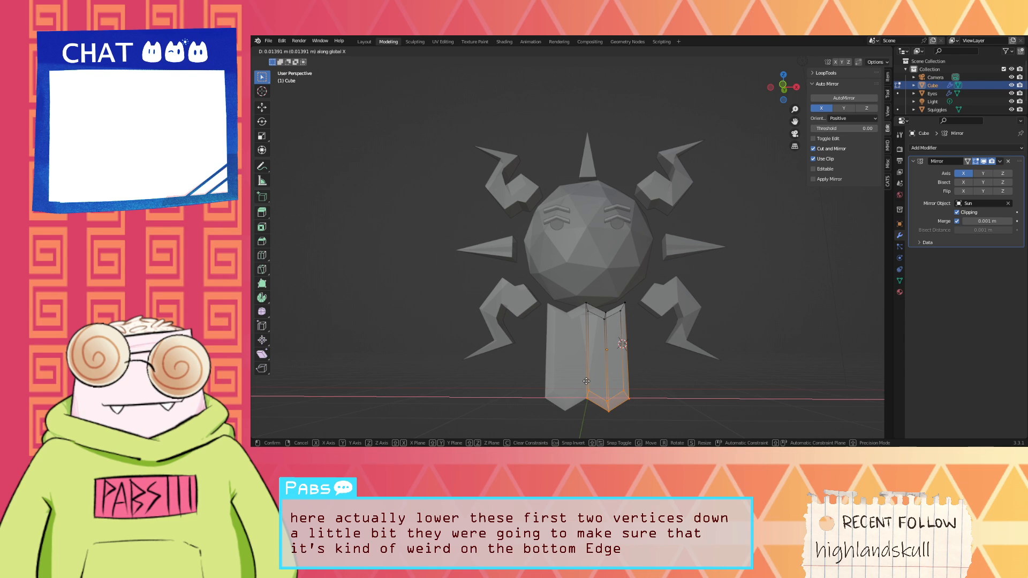
key("z")
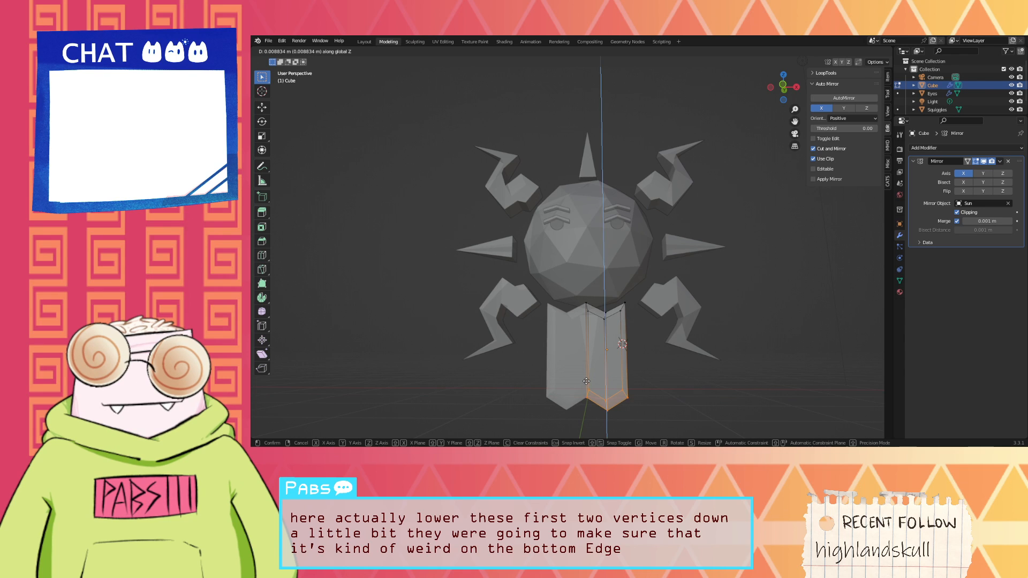
left_click(590, 302)
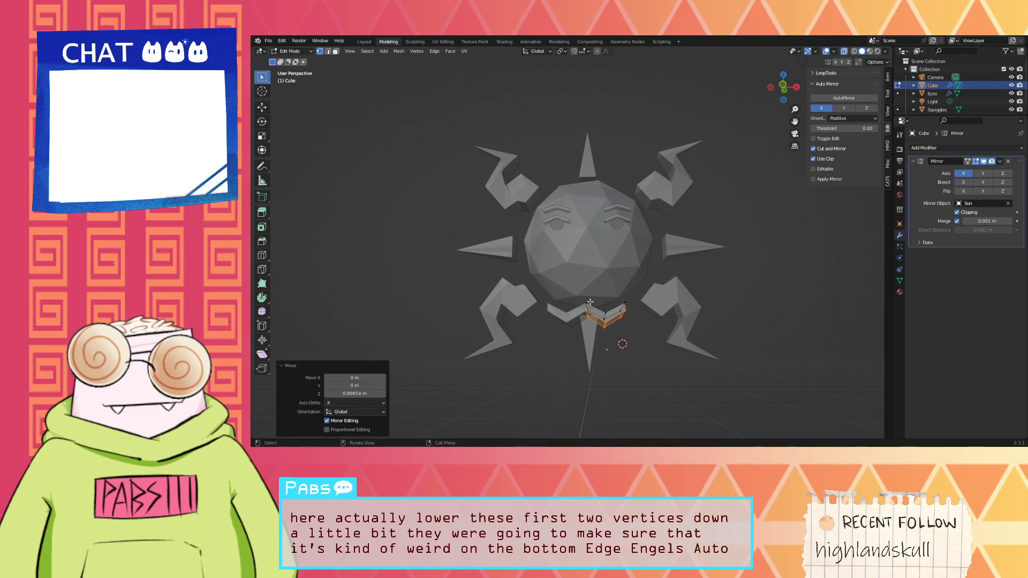
Step: Shift the whole V-shaped mesh about 0.09 m along negative X and raise it about 0.899 m along Z
middle_click_drag(589, 303, 688, 359)
key("g")
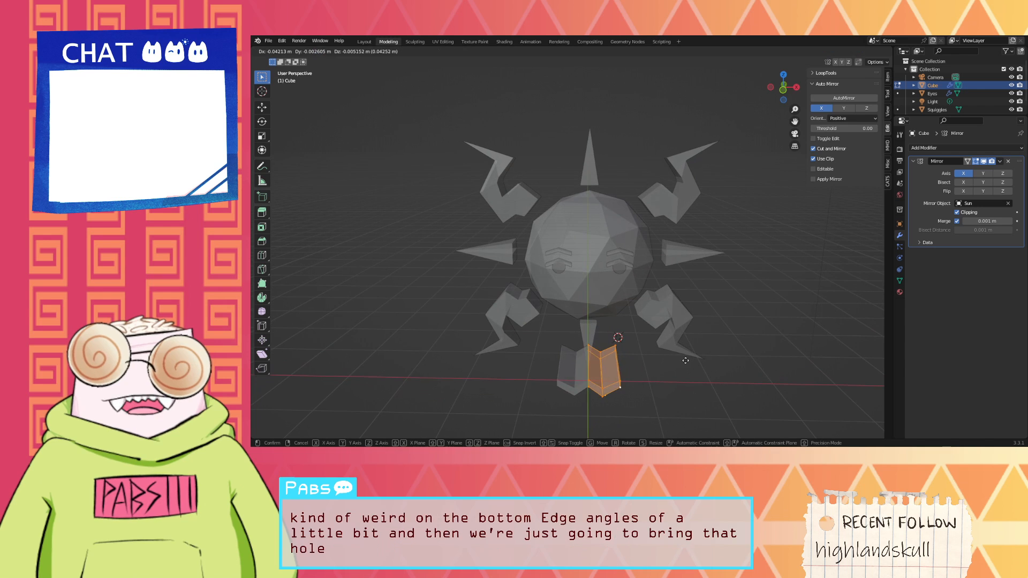
left_click(681, 360)
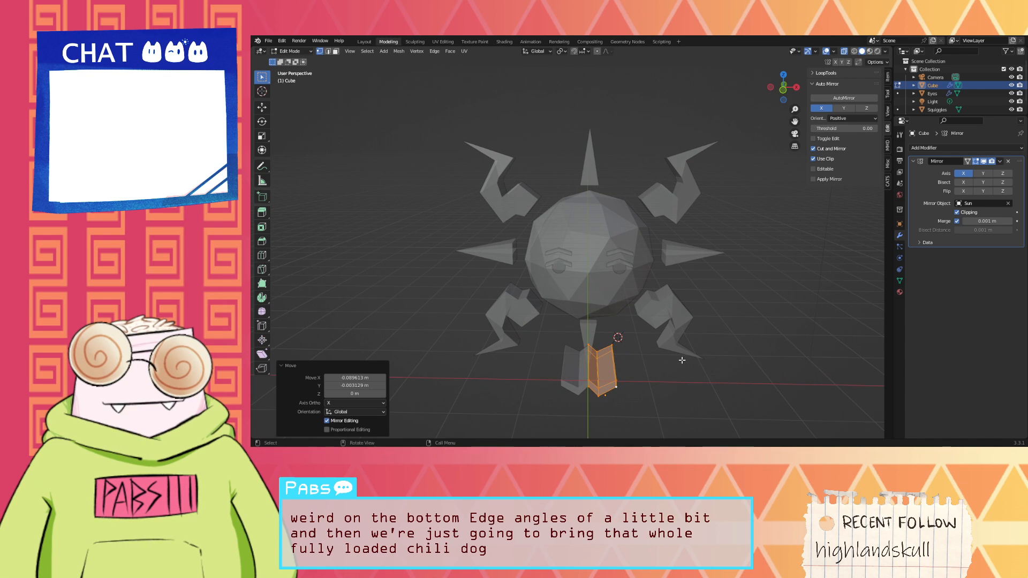
key("g")
key("z")
left_click(693, 300)
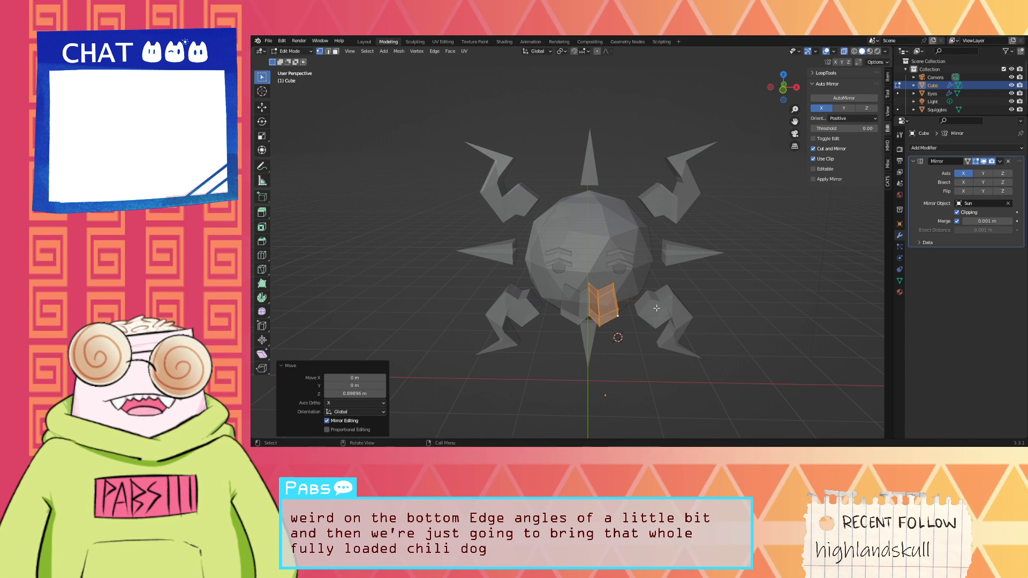
Step: Lower the V-shaped mesh about 0.148 m along Z and move it about 0.69 m along positive Y into the sun's face
middle_click_drag(694, 300, 680, 307)
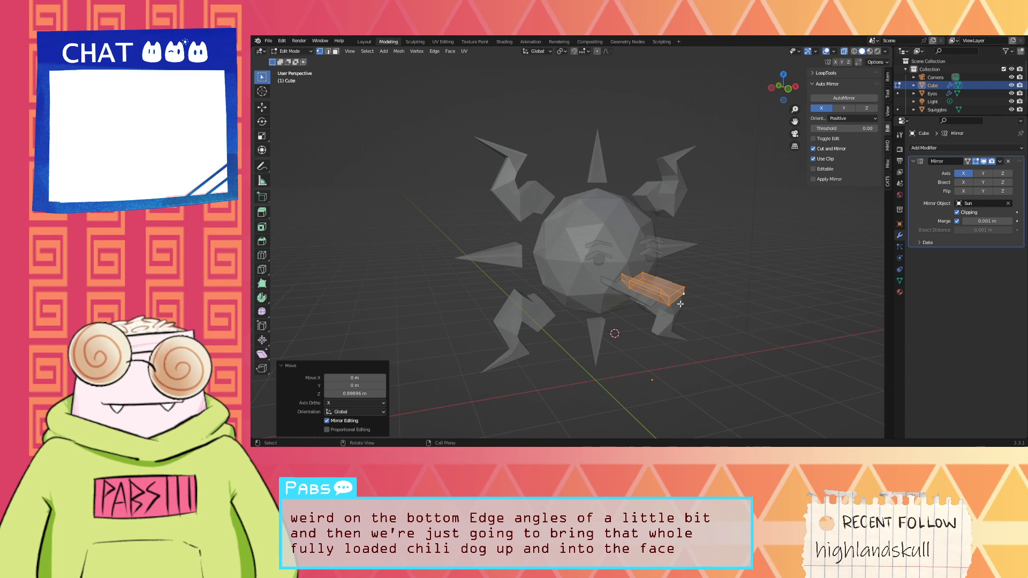
key("g")
key("z")
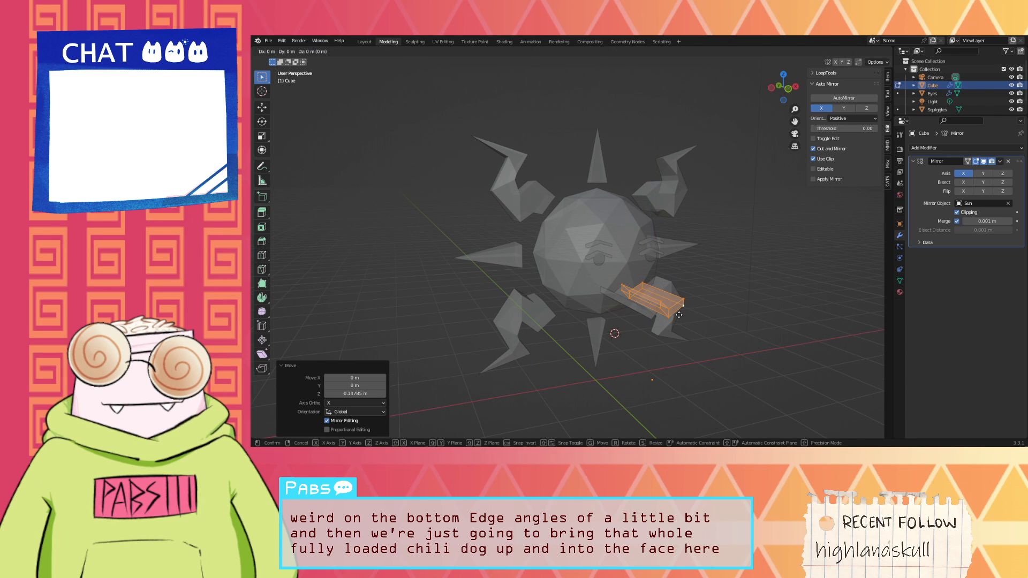
key("x")
key("y")
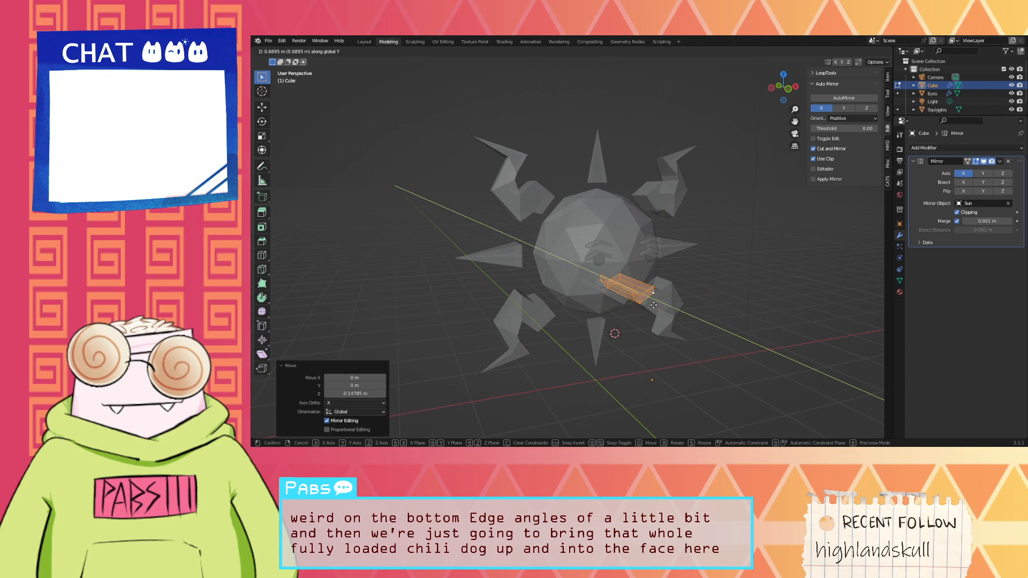
left_click(654, 306)
Step: Scale the V-shaped mesh along Z to about 0.3 to flatten it
middle_click_drag(707, 304, 678, 305)
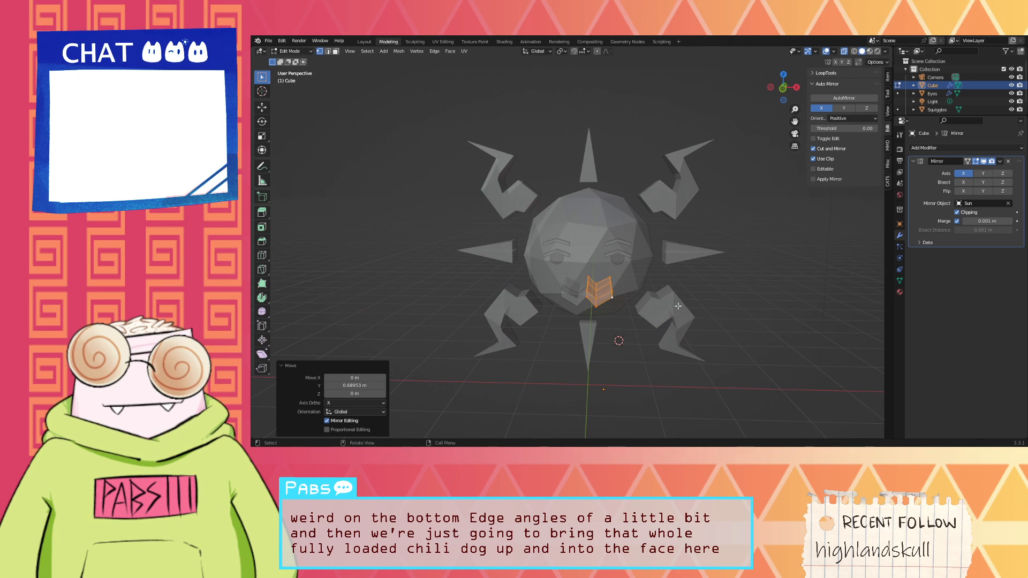
key("s")
key("z")
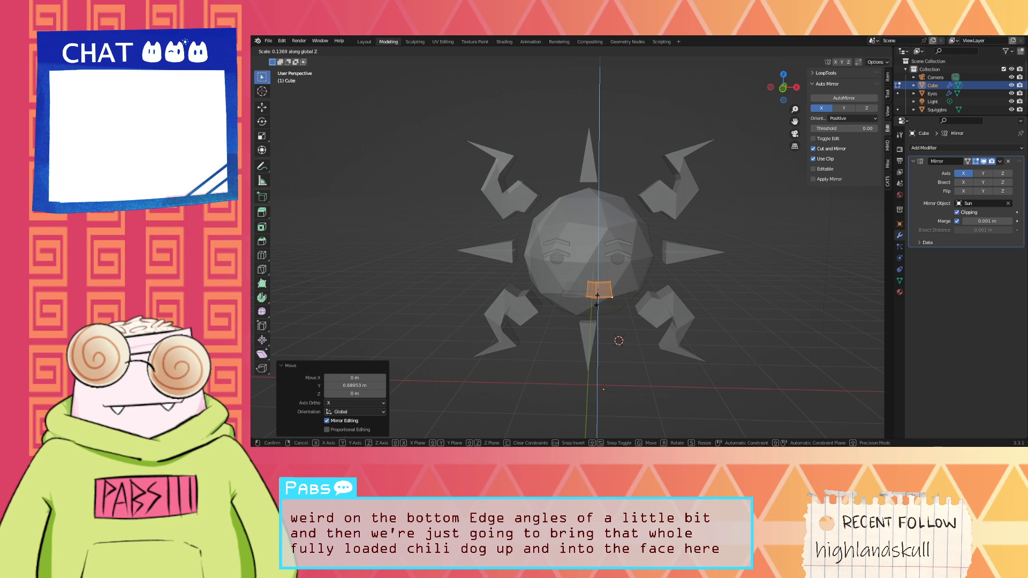
left_click(599, 320)
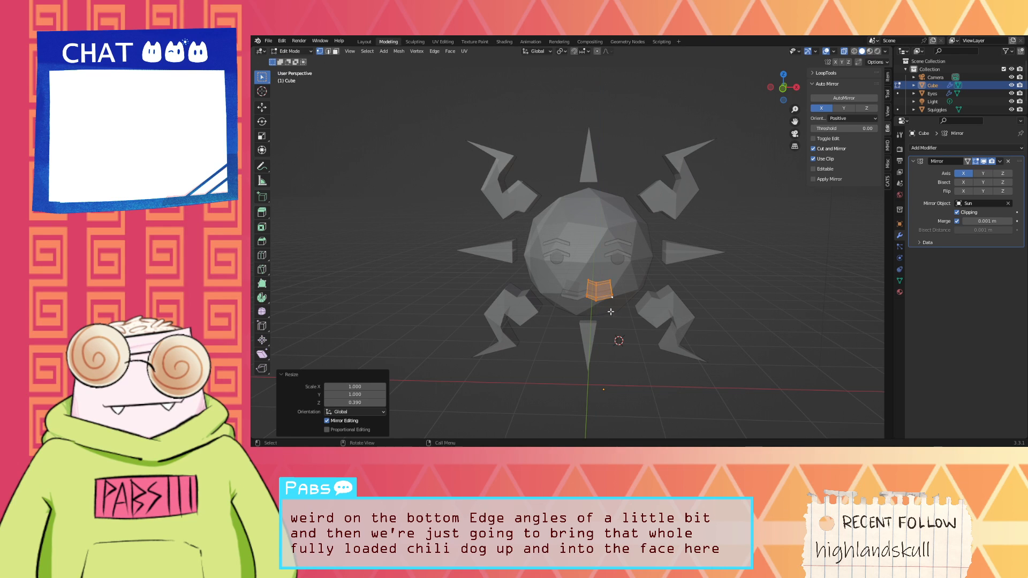
Step: Raise the whole V-shaped mouth mesh about 0.144 m along Z
key("g")
key("z")
left_click(613, 297)
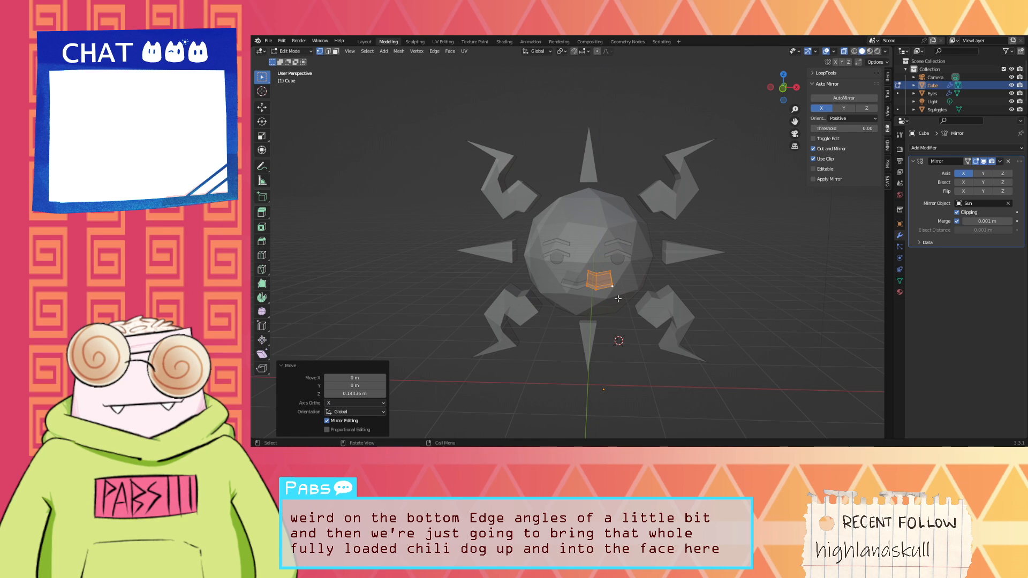
middle_click_drag(613, 297, 706, 267)
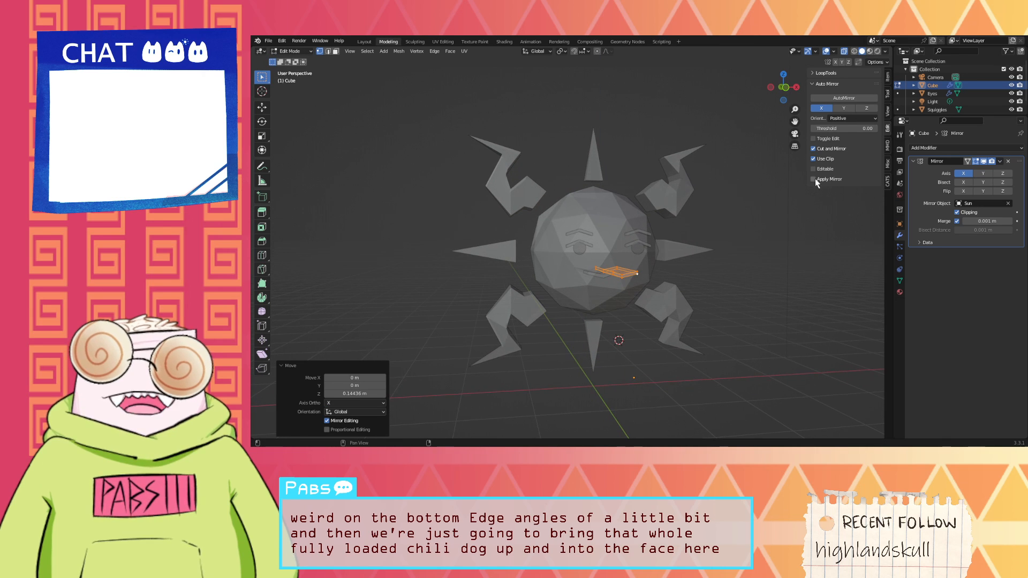
Step: Switch mesh editing from the mouth cube to the Sun object
left_click(980, 95)
left_click(980, 102)
scroll(982, 108, "down", 1)
left_click(980, 106)
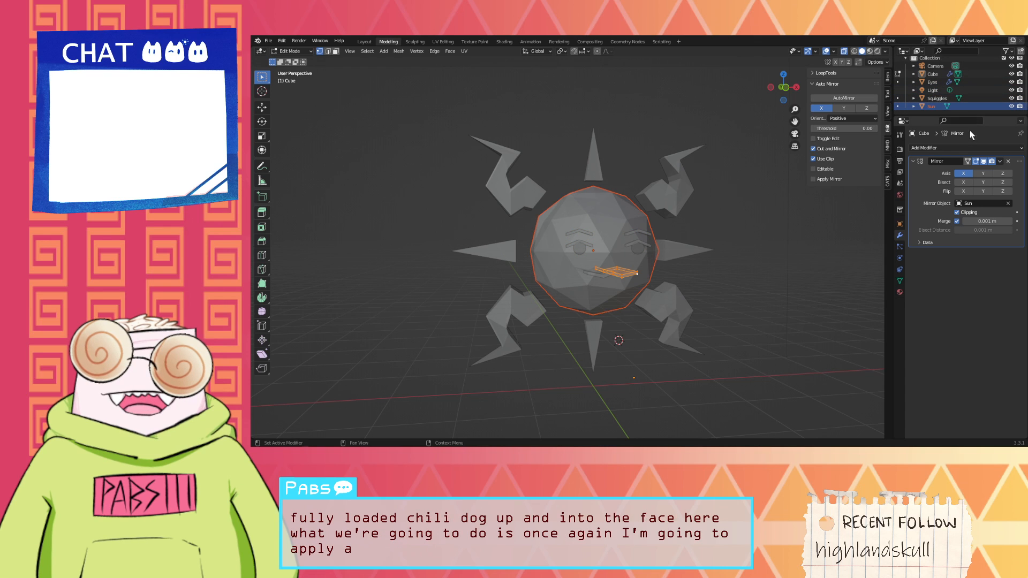
left_click(934, 148)
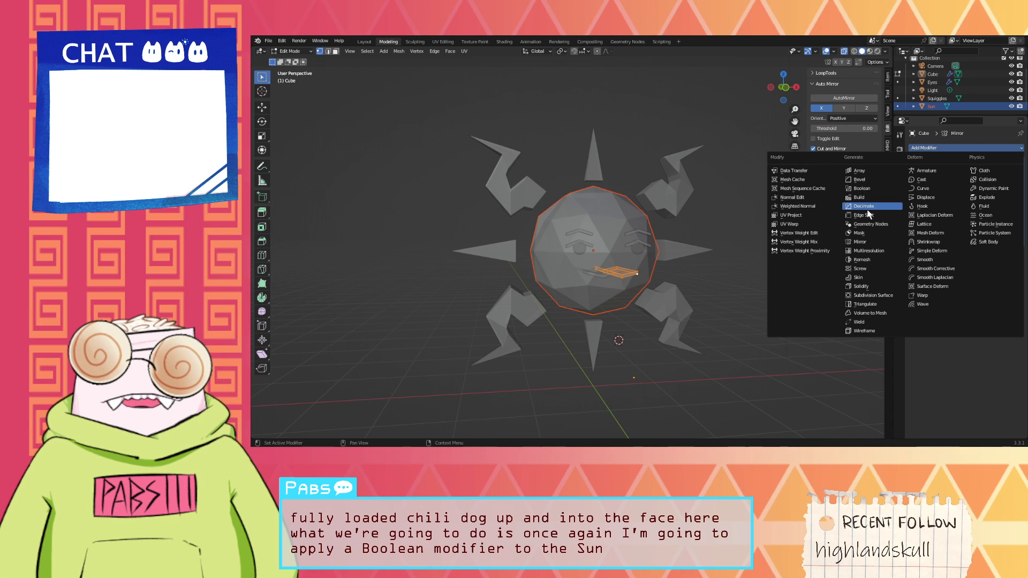
left_click(899, 107)
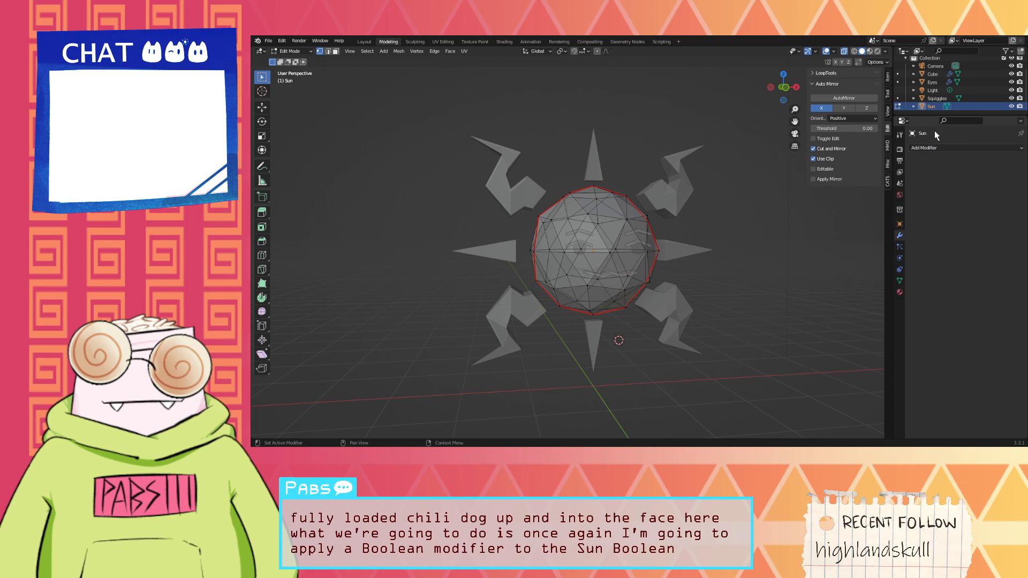
Step: Add a Boolean modifier set to Difference to the sun, with Cube as the cutting object
left_click(950, 148)
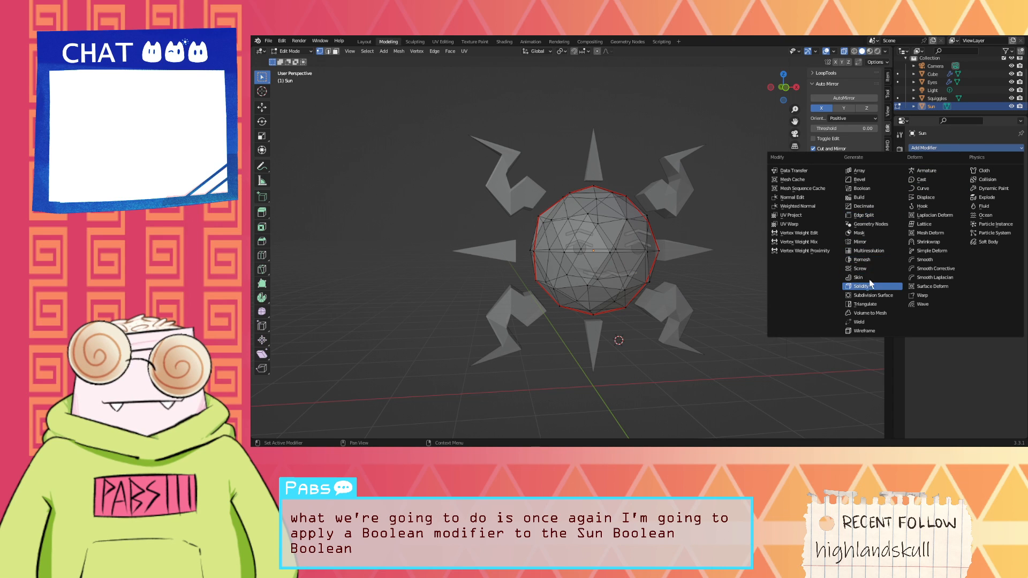
left_click(868, 189)
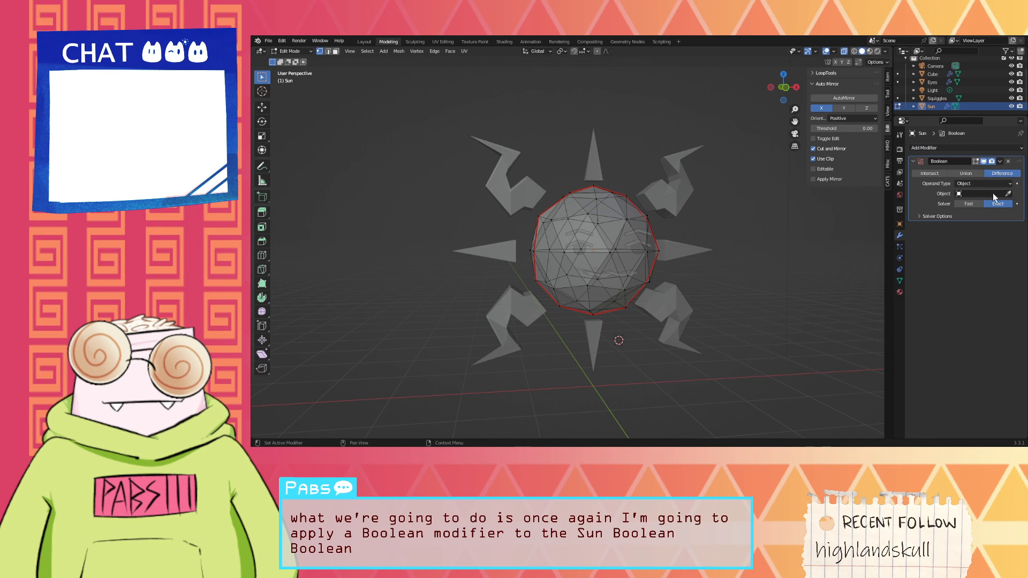
left_click(975, 195)
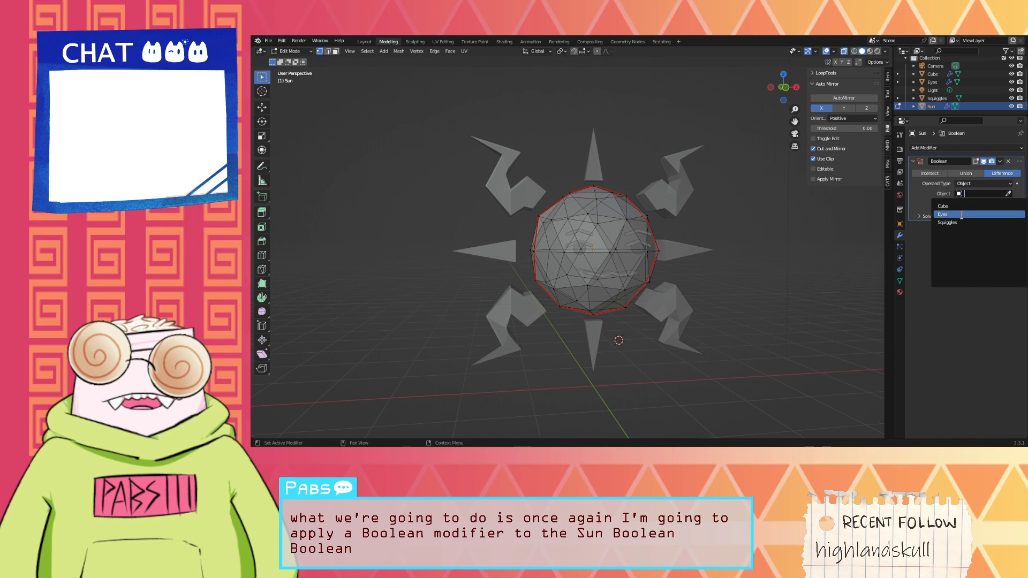
left_click(961, 214)
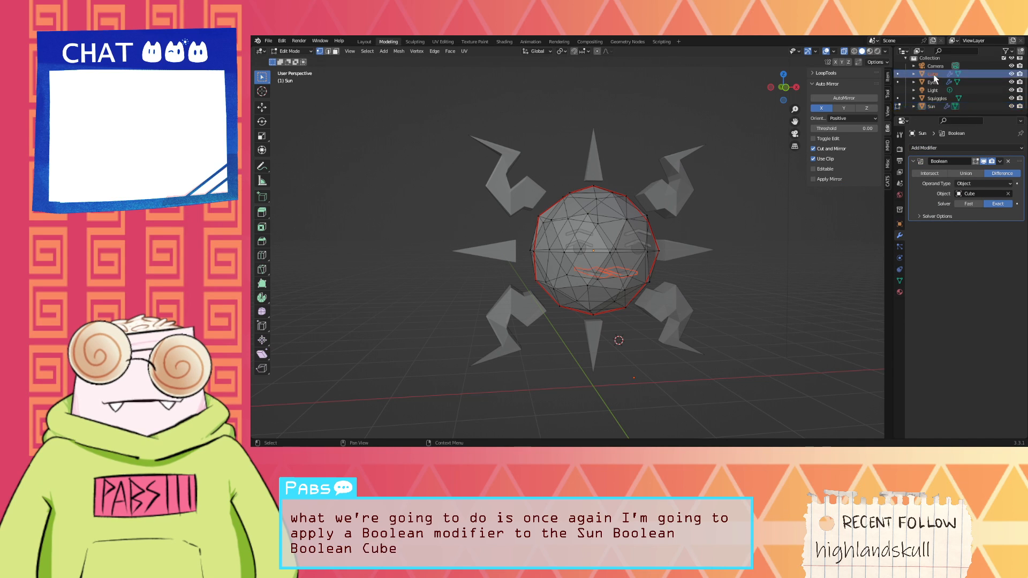
Step: Rename the Cube object as Wouth
double_click(933, 75)
scroll(934, 75, "up", 1)
type("Wouth")
key("Return")
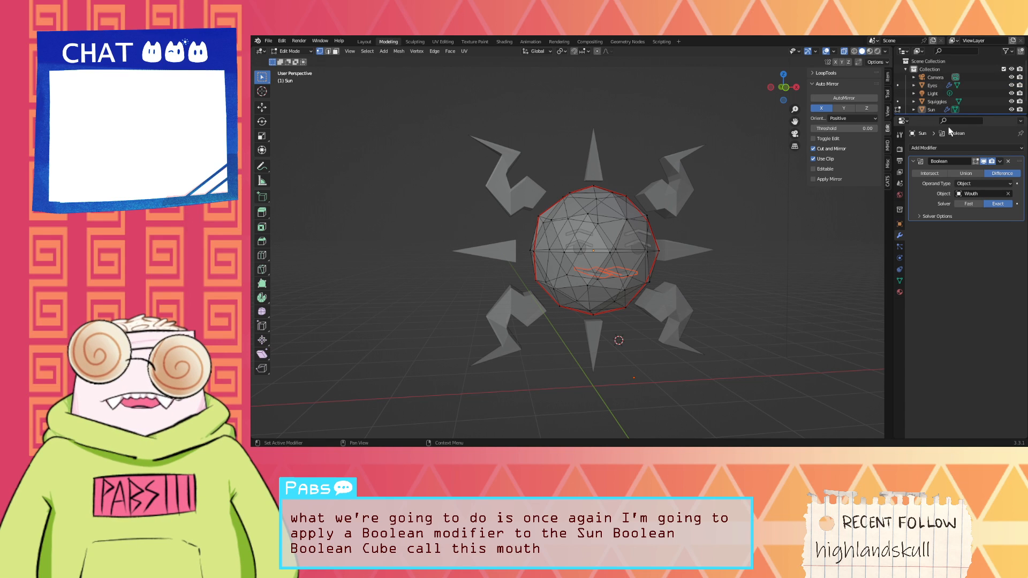
Step: Try to find Mouth by name as the cutting object of the sun's Boolean modifier
left_click(972, 194)
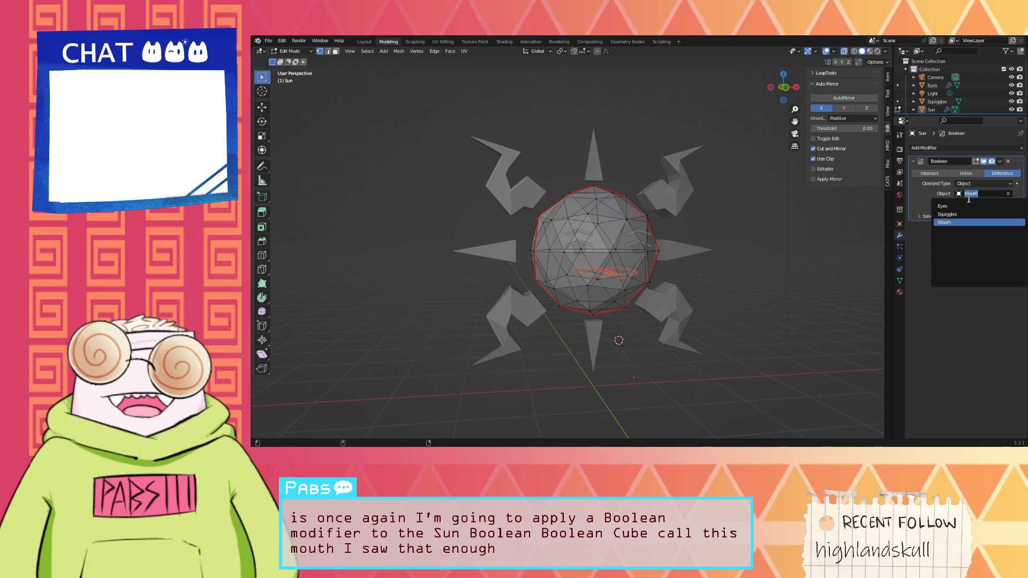
type("Mou")
key("Return")
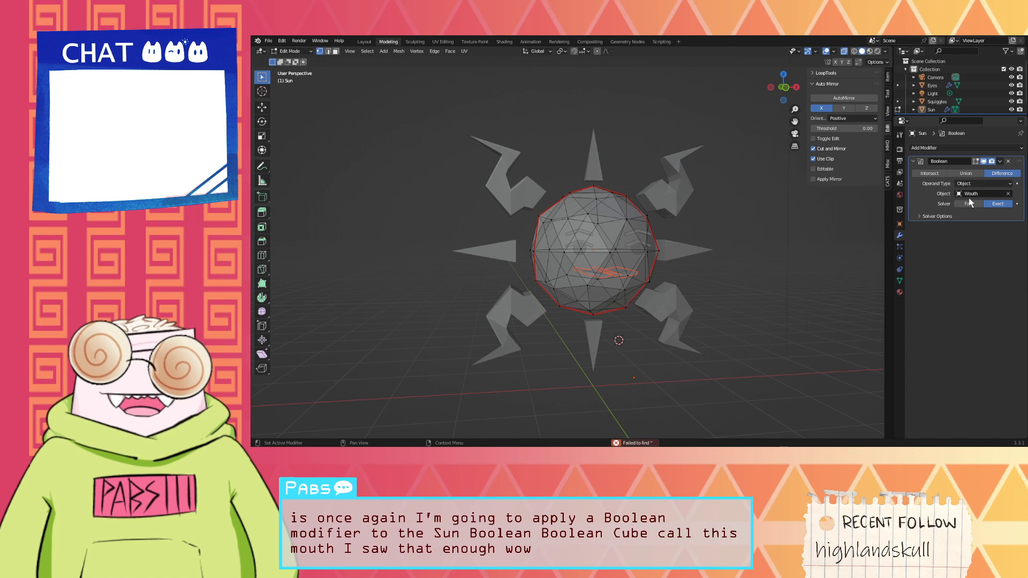
scroll(952, 109, "down", 1)
left_click(952, 106)
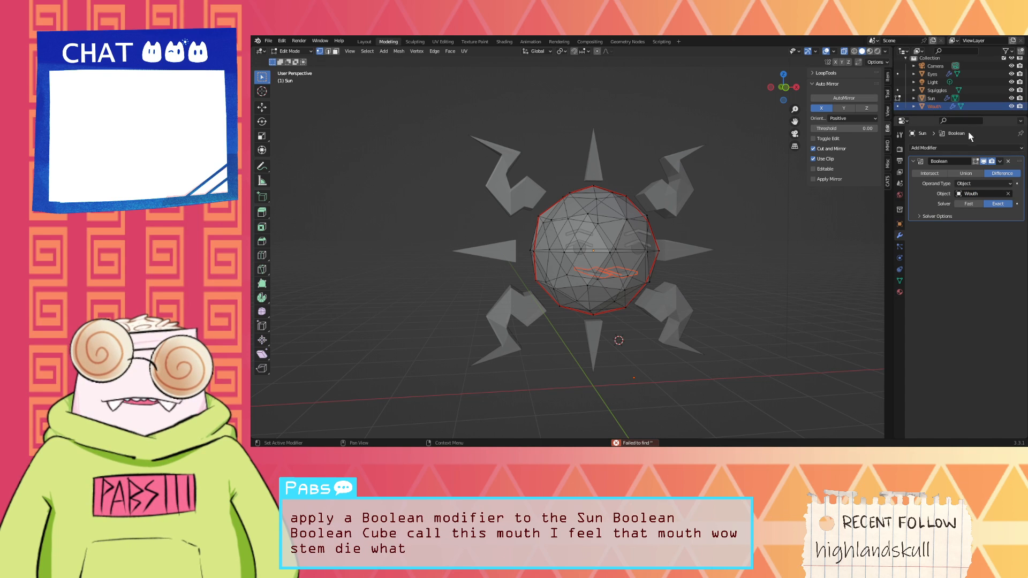
left_click(979, 194)
type("Mo")
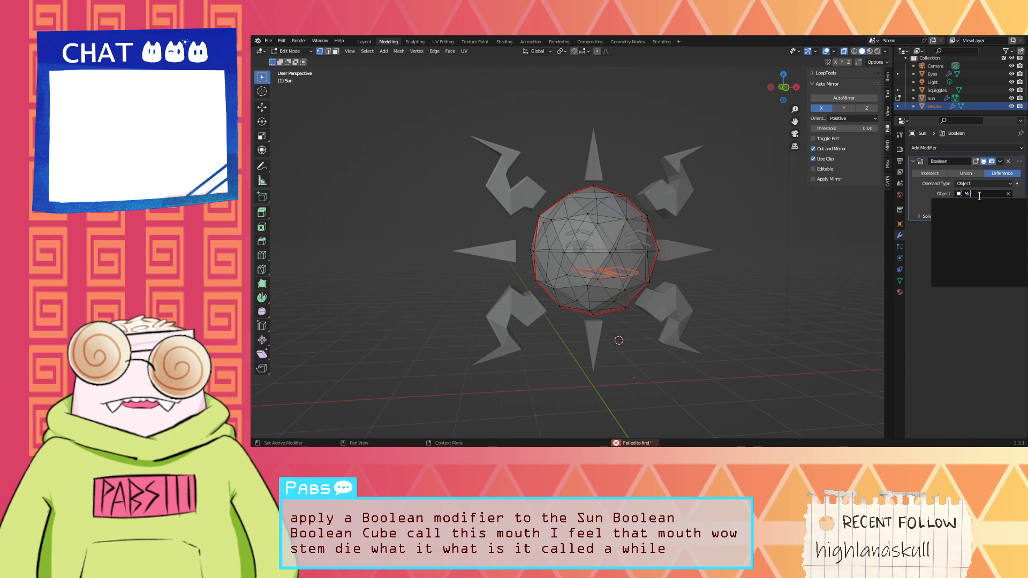
key("Return")
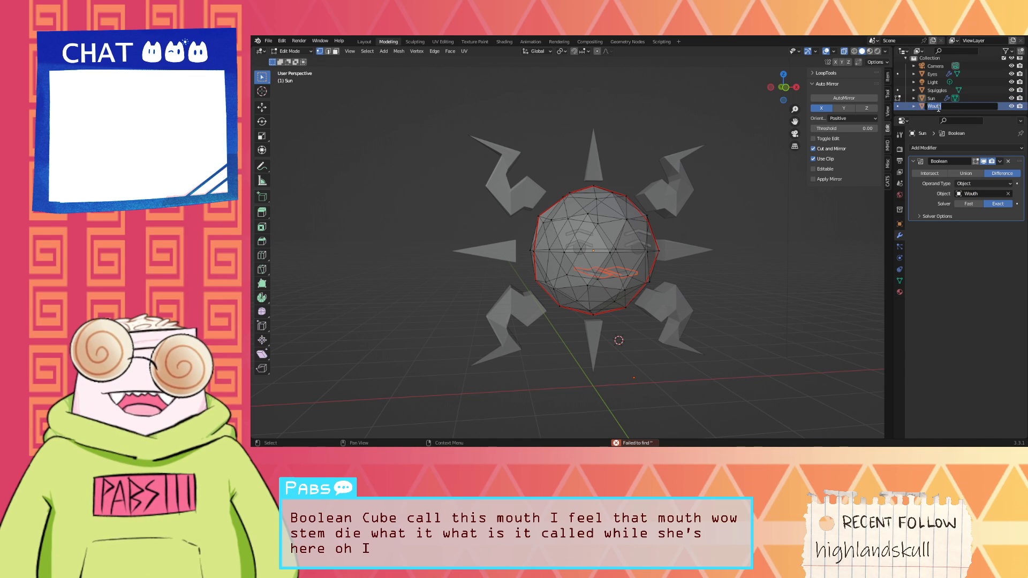
Step: Correct the misspelled name of the mouth cutter object to Mouth
left_click(945, 108)
type("Mouth")
key("Return")
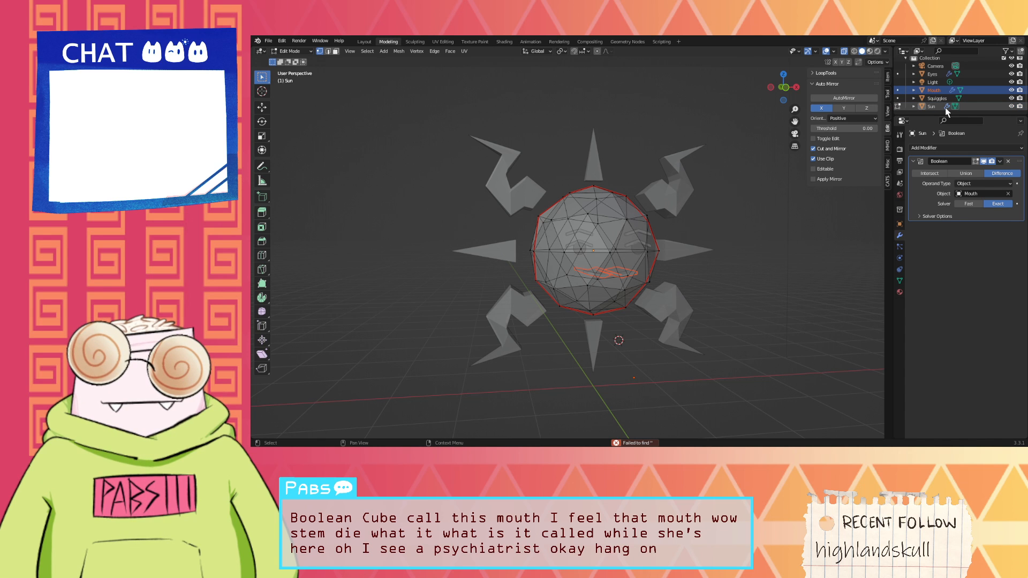
Step: Switch mesh editing from the Sun back to the Mouth object
middle_click_drag(669, 251, 717, 248)
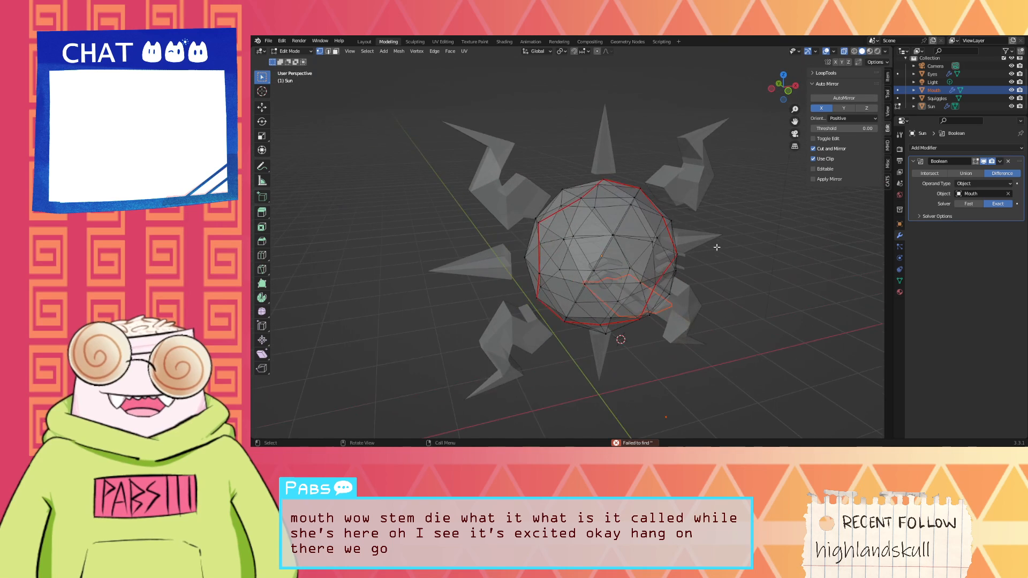
scroll(717, 247, "up", 4)
middle_click_drag(791, 269, 770, 254)
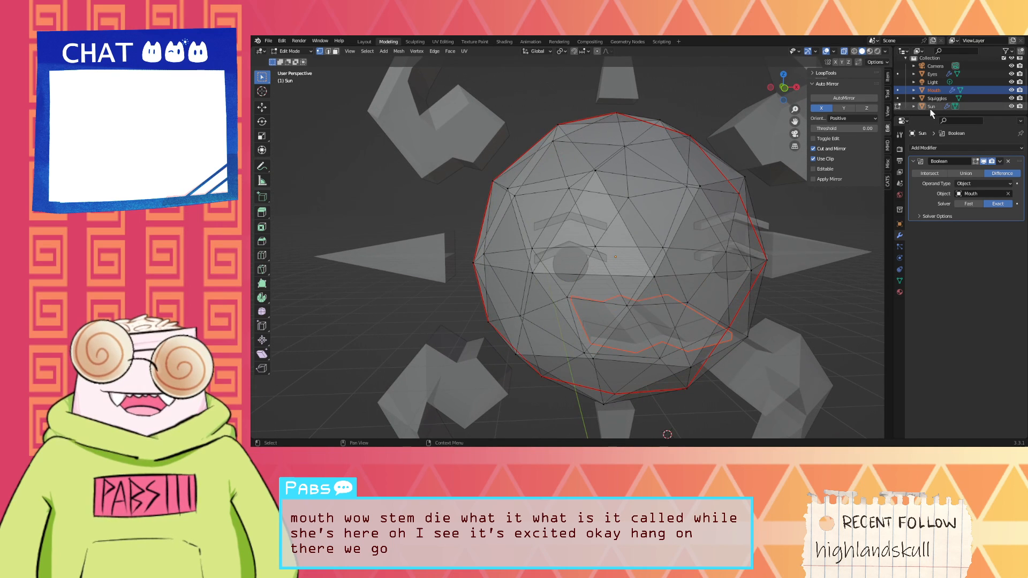
left_click(899, 89)
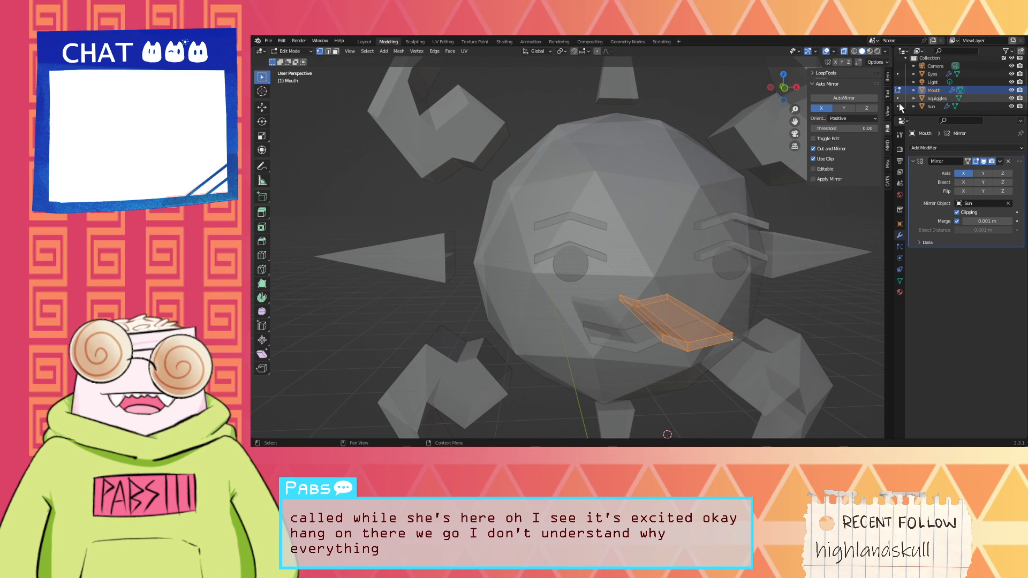
left_click(898, 106)
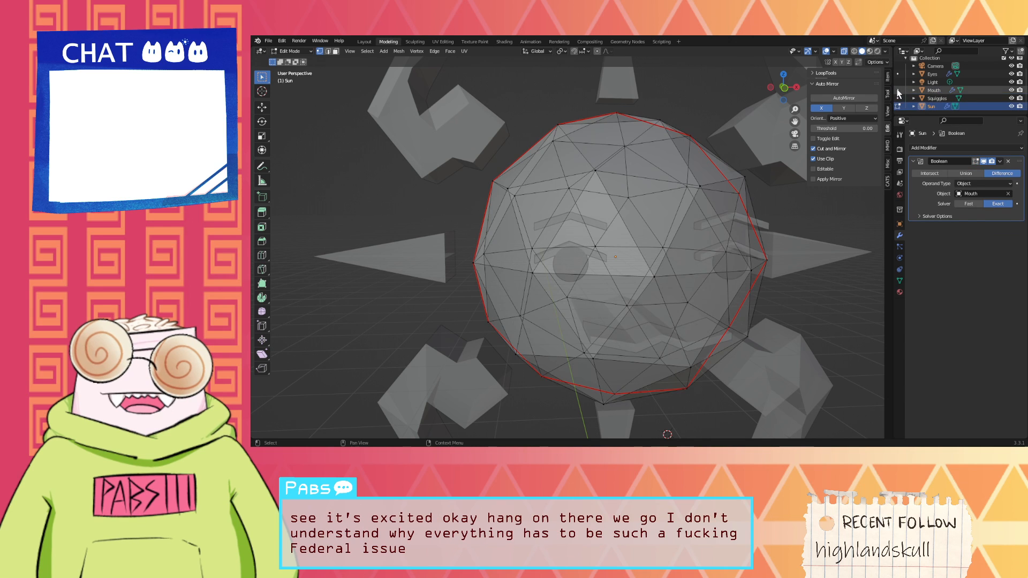
left_click(899, 90)
middle_click_drag(771, 177, 780, 154)
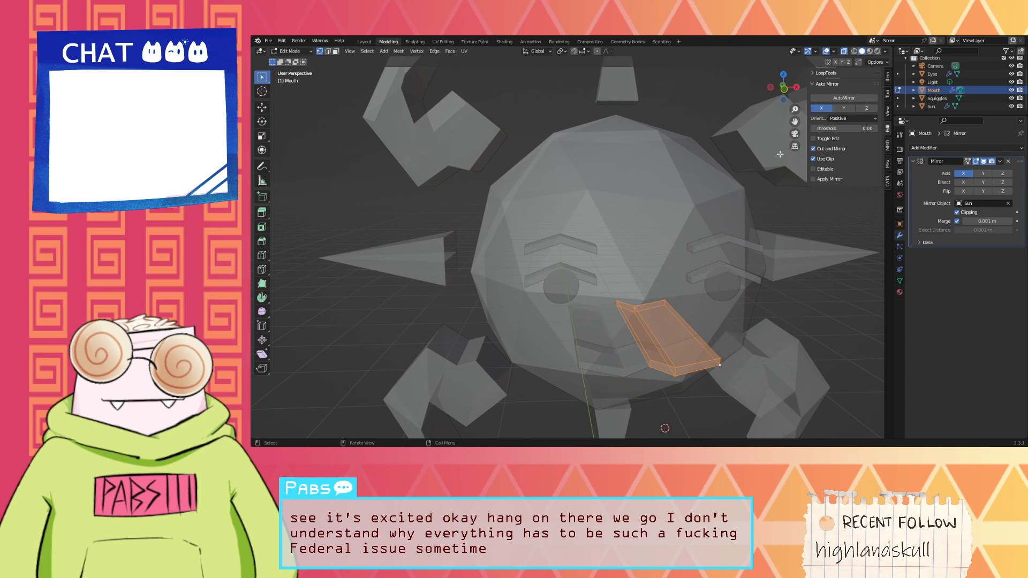
Step: In the Shading workspace, give the Mouth a new material with its base color sampled from the sun's dark brown eye
left_click(440, 41)
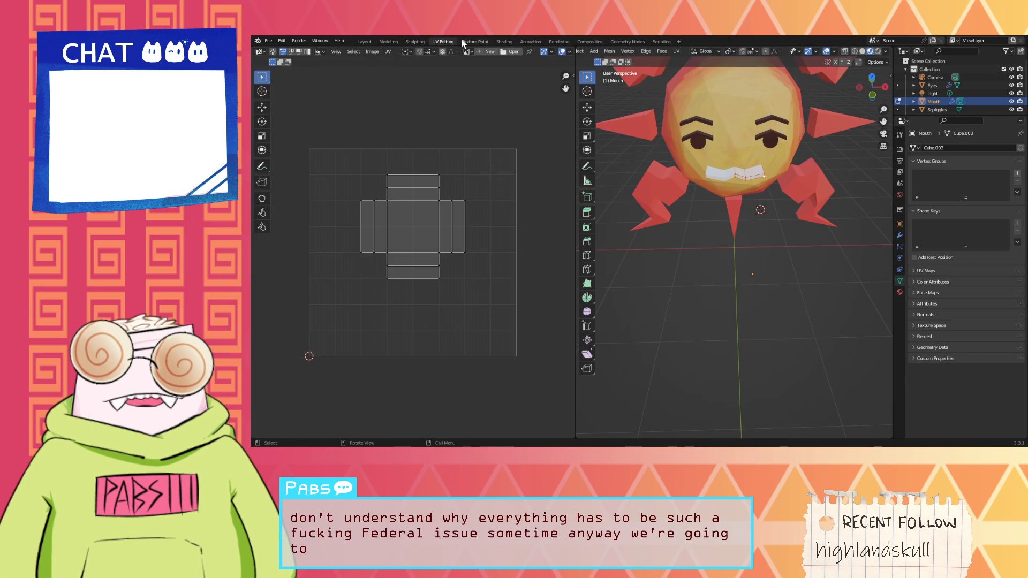
left_click(473, 41)
left_click(505, 42)
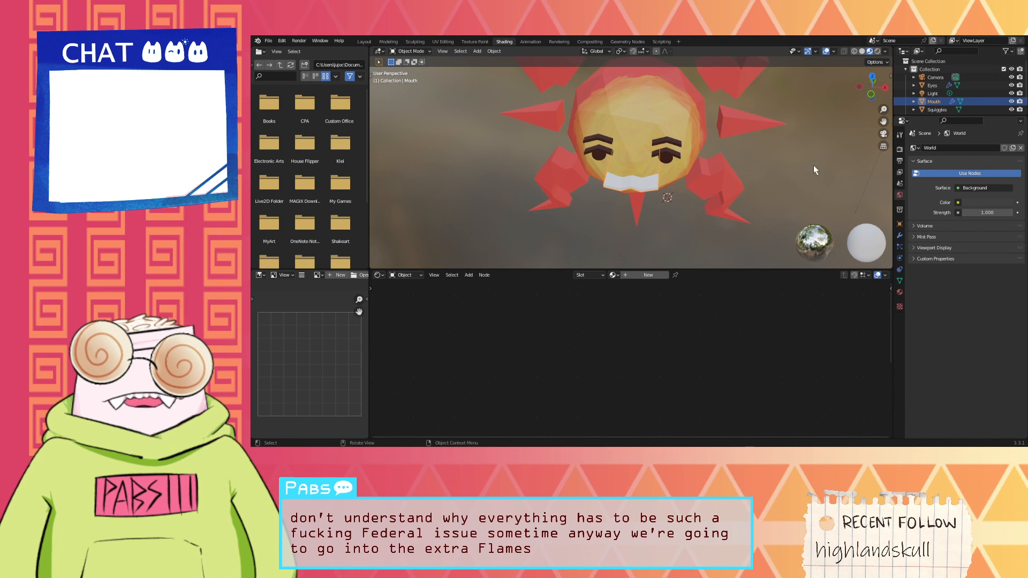
left_click(631, 276)
left_click(678, 343)
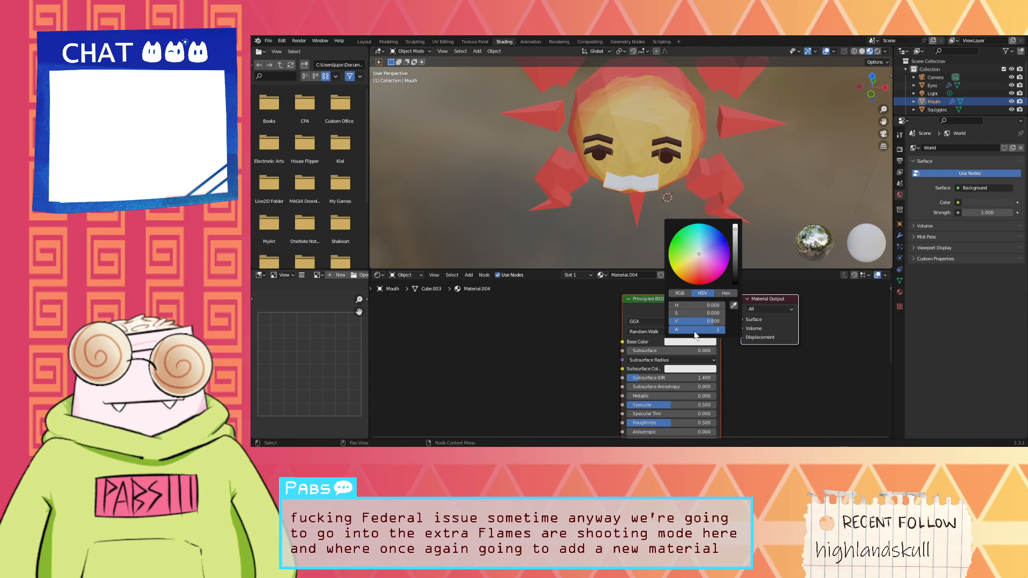
left_click(734, 306)
left_click(672, 156)
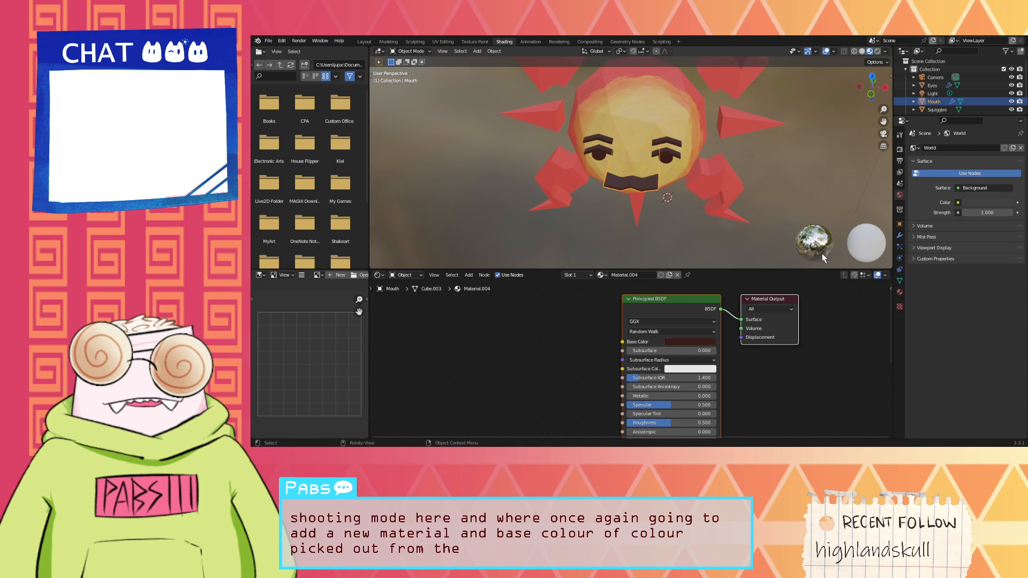
Step: Hide the Mouth object in the viewport to inspect the mouth cut into the sun's face
left_click(776, 242)
middle_click_drag(776, 242, 779, 217)
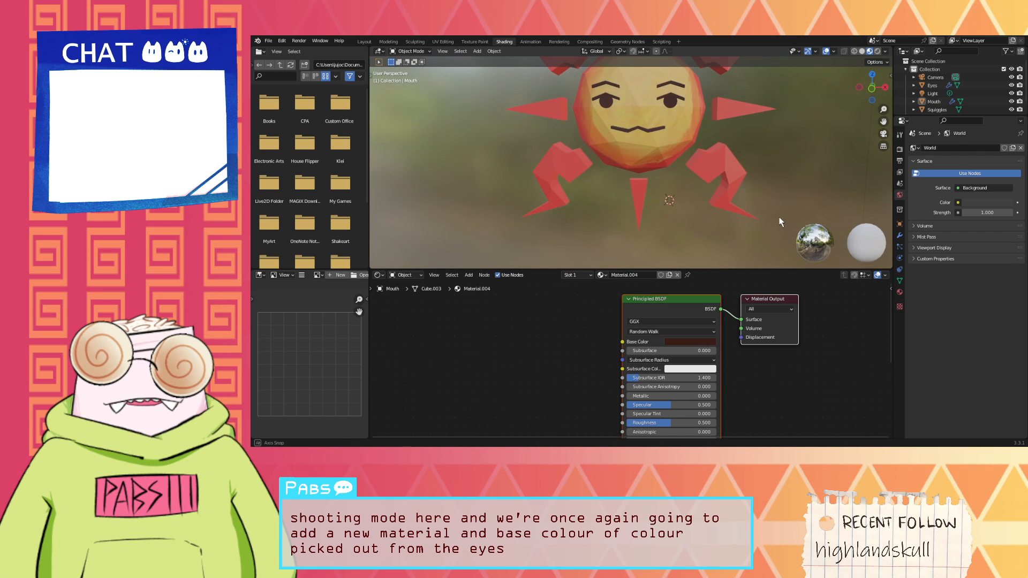
left_click(1011, 101)
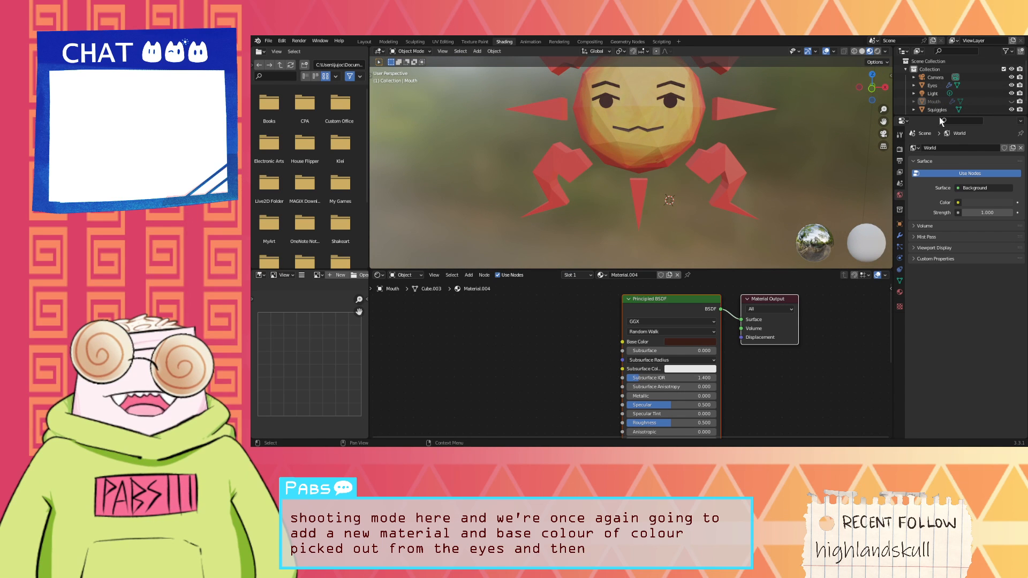
middle_click_drag(798, 142, 710, 167)
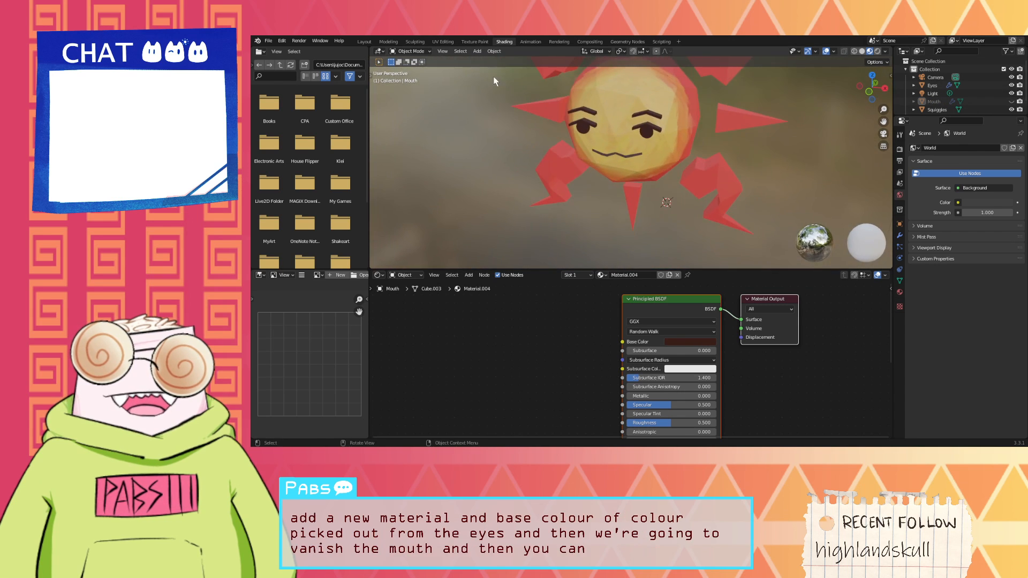
Step: Back in the Modeling workspace, unhide the Mouth and scale its whole mesh along Z to about 1.538
left_click(388, 41)
middle_click_drag(604, 156, 634, 163)
scroll(621, 132, "down", 4)
left_click(1012, 90)
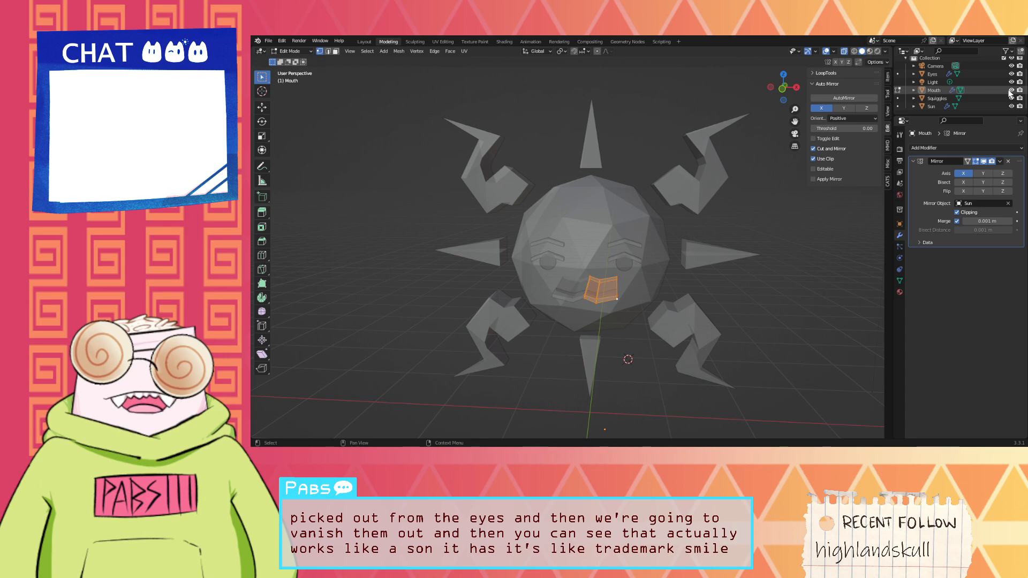
left_click(993, 95)
left_click(990, 90)
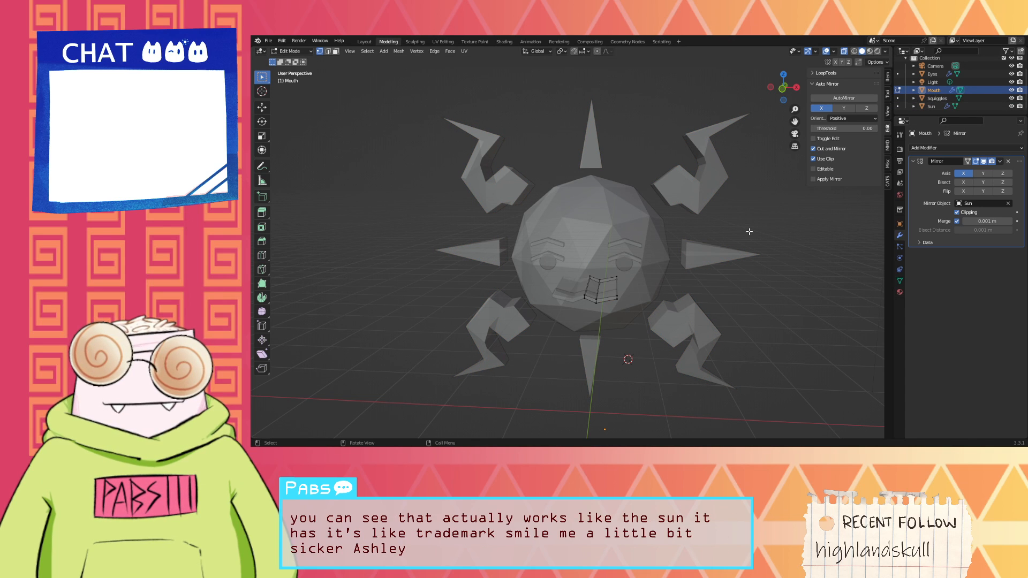
key("s")
key("z")
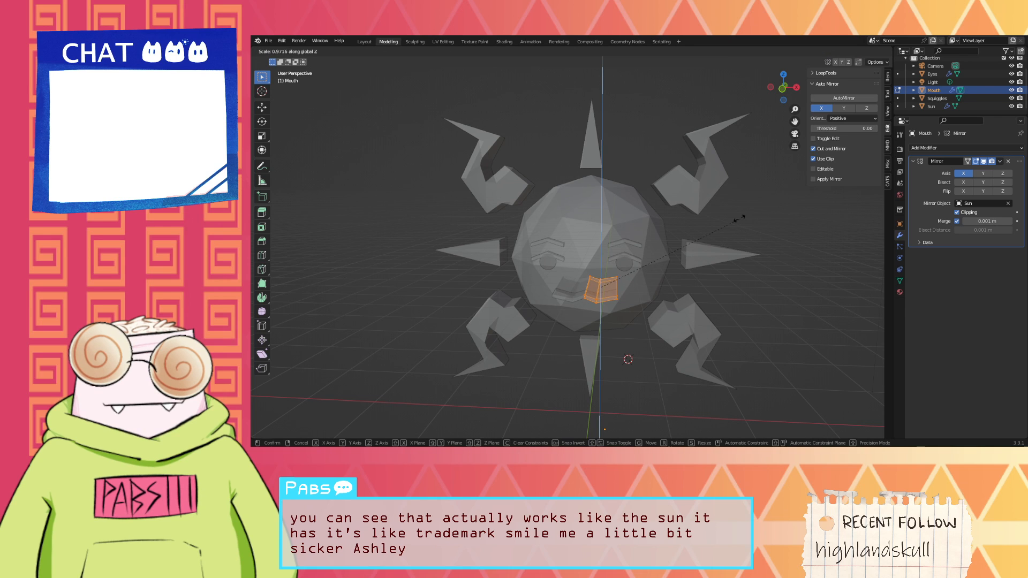
left_click(695, 65)
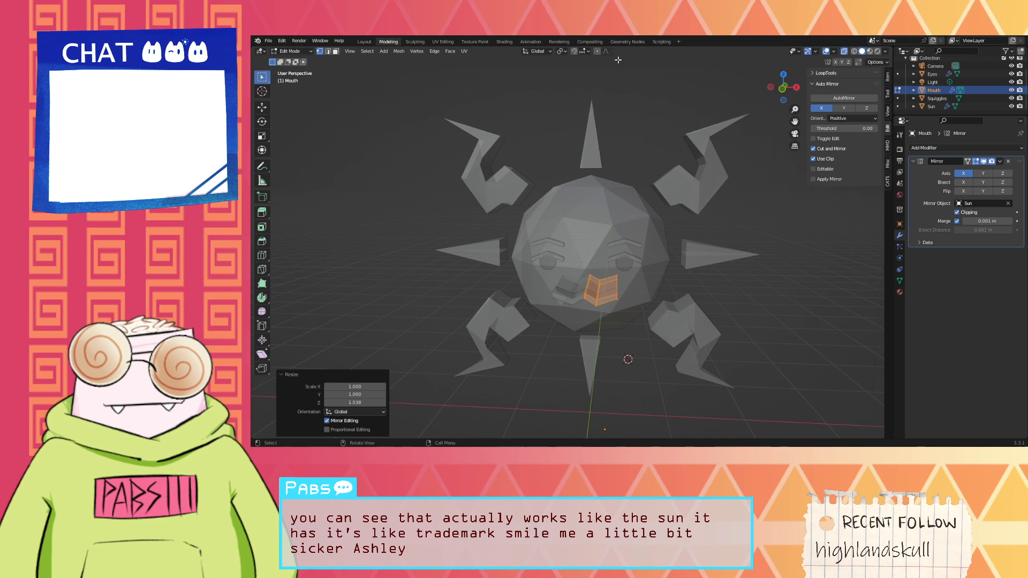
Step: Hide the Mouth object again and examine the whole colored sun in the Shading workspace
left_click(1011, 90)
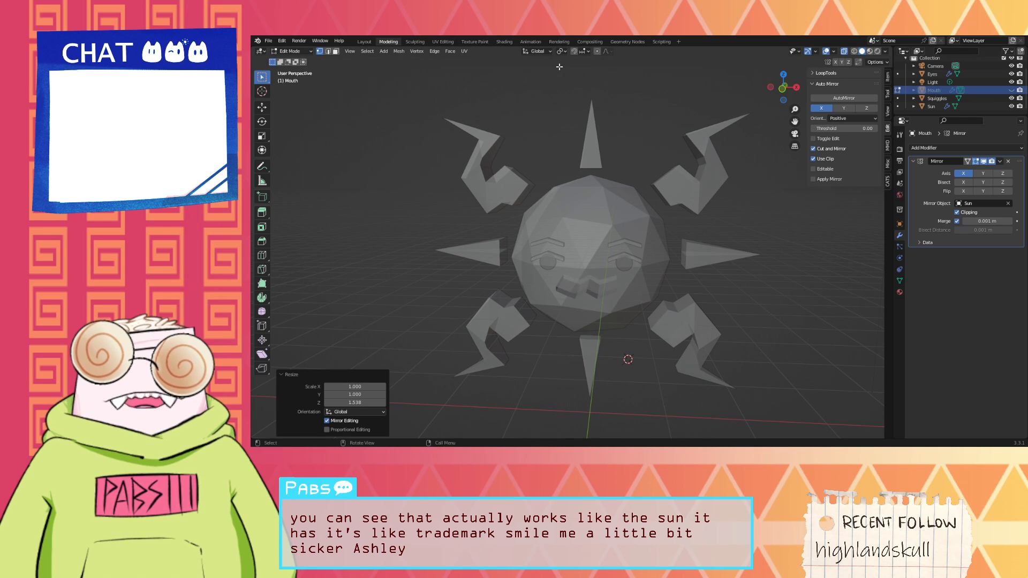
left_click(506, 41)
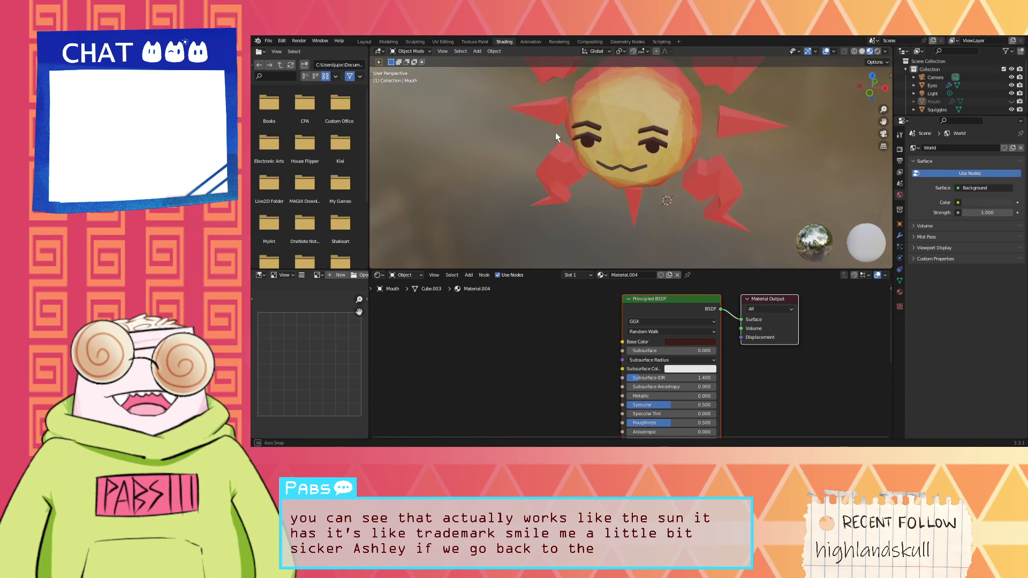
scroll(684, 114, "down", 2)
middle_click_drag(692, 106, 627, 149, "shift")
scroll(636, 132, "up", 4)
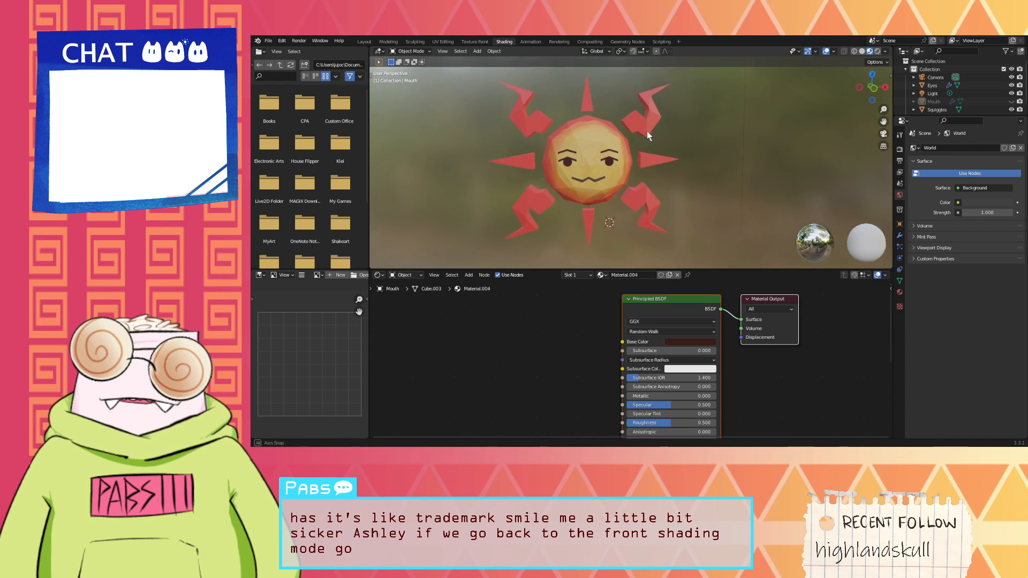
Step: Return to the Modeling workspace and unhide the Mouth object in the viewport
mouse_move(622, 136)
middle_mouse_down()
mouse_move(604, 127)
mouse_move(612, 132)
middle_mouse_up()
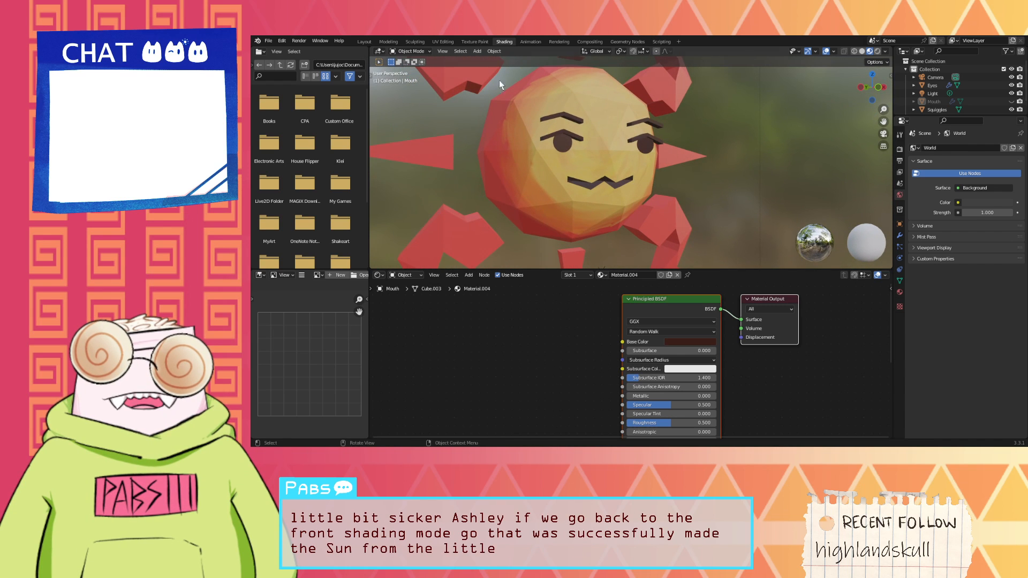
left_click(387, 42)
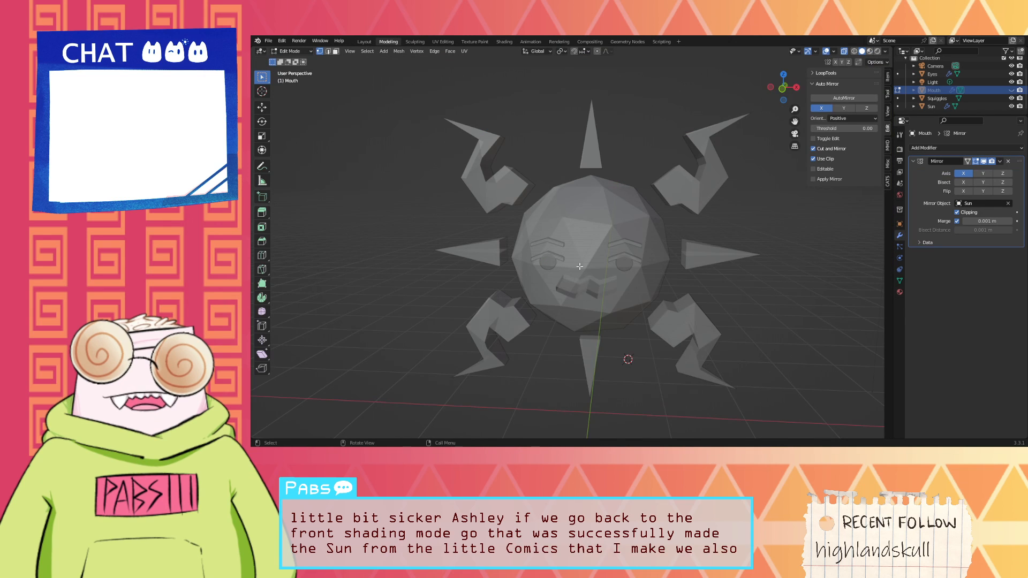
scroll(610, 260, "up", 5)
middle_click_drag(610, 260, 830, 203)
left_click(1011, 90)
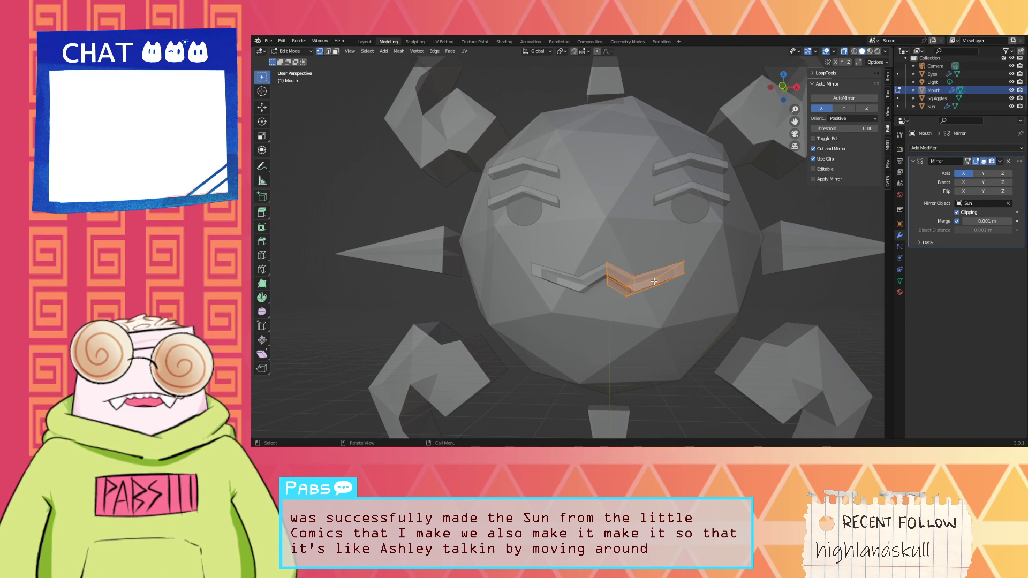
Step: Move the front lower vertex at the middle of the mouth mesh down along Z by about 0.59 m to open the mouth
mouse_move(654, 281)
middle_mouse_down()
mouse_move(608, 296)
mouse_move(613, 318)
mouse_move(629, 299)
mouse_move(655, 300)
middle_mouse_up()
left_click(614, 317)
scroll(614, 317, "down", 2)
key("g")
key("z")
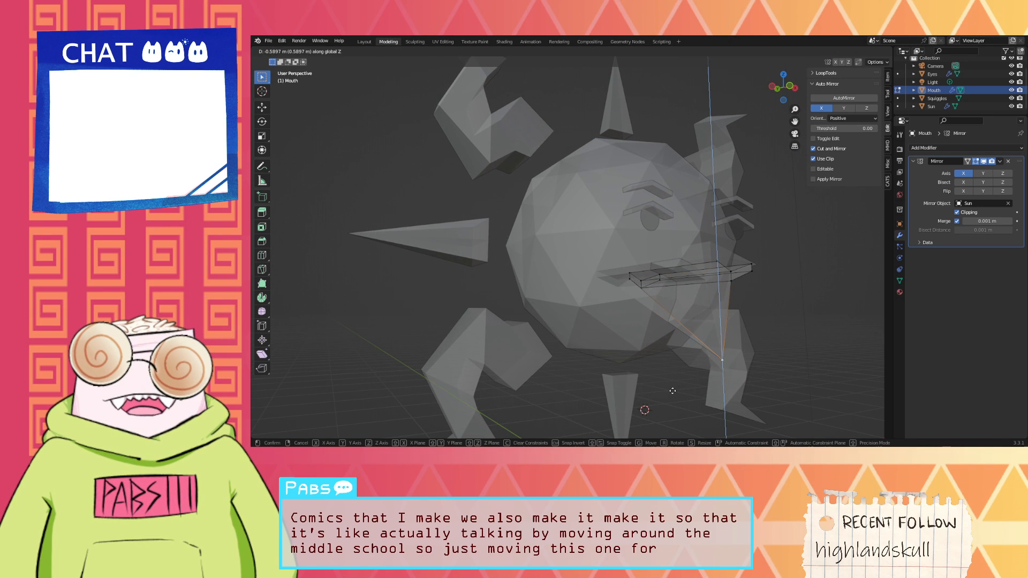
left_click(751, 348)
middle_click_drag(751, 348, 597, 173)
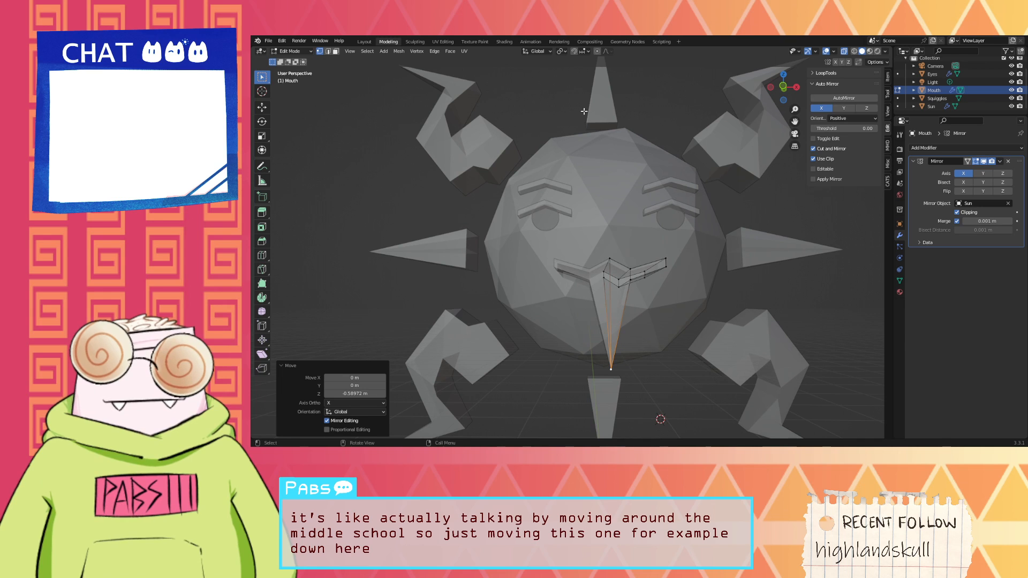
Step: In the Shading workspace, hide the Mouth object and examine the opened mouth cut on the whole colored sun
left_click(519, 43)
left_click(504, 42)
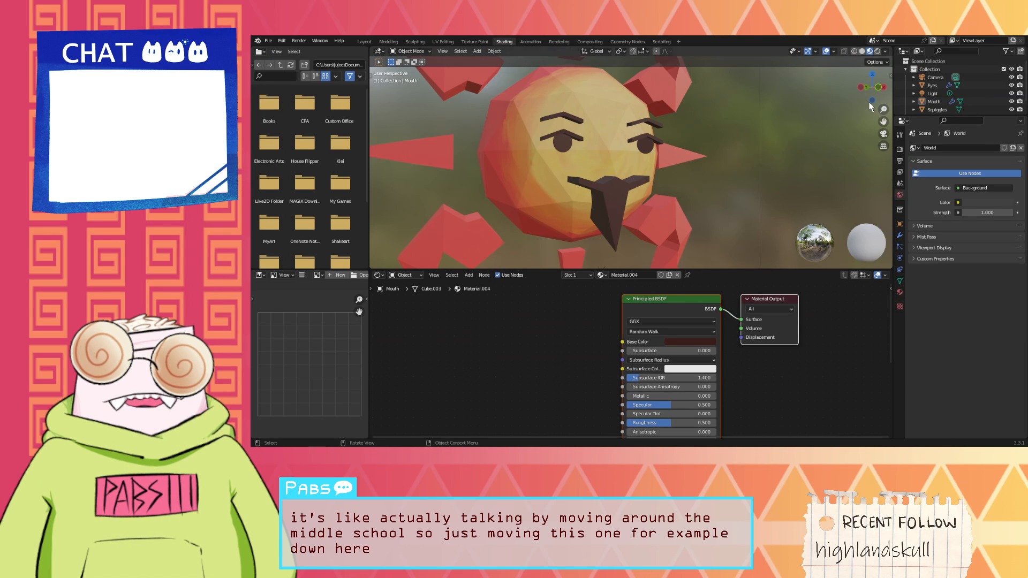
left_click(1010, 102)
mouse_move(781, 171)
middle_mouse_down()
mouse_move(771, 159)
mouse_move(766, 170)
middle_mouse_up()
middle_click_drag(763, 172, 702, 150)
scroll(745, 156, "down", 4)
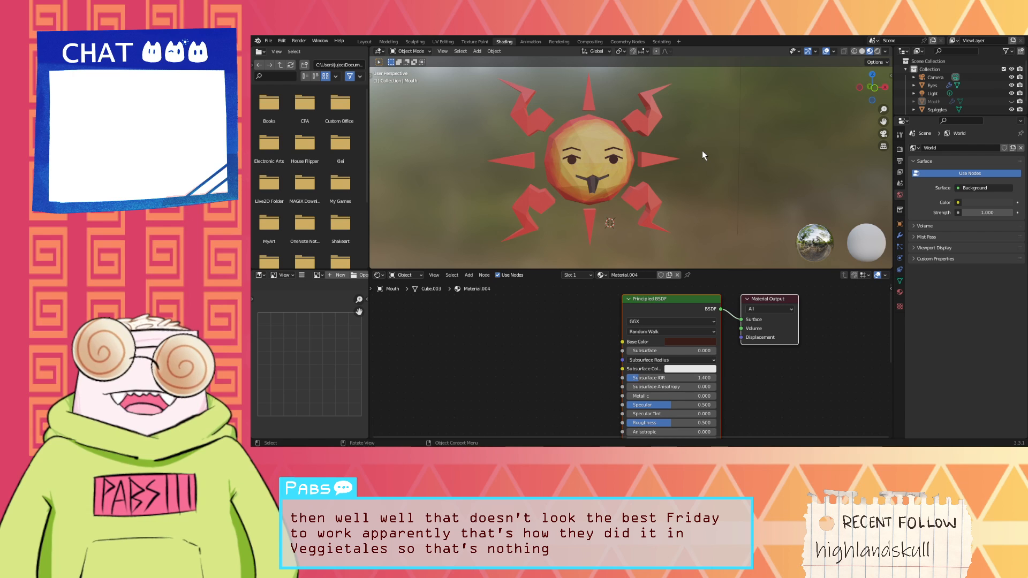